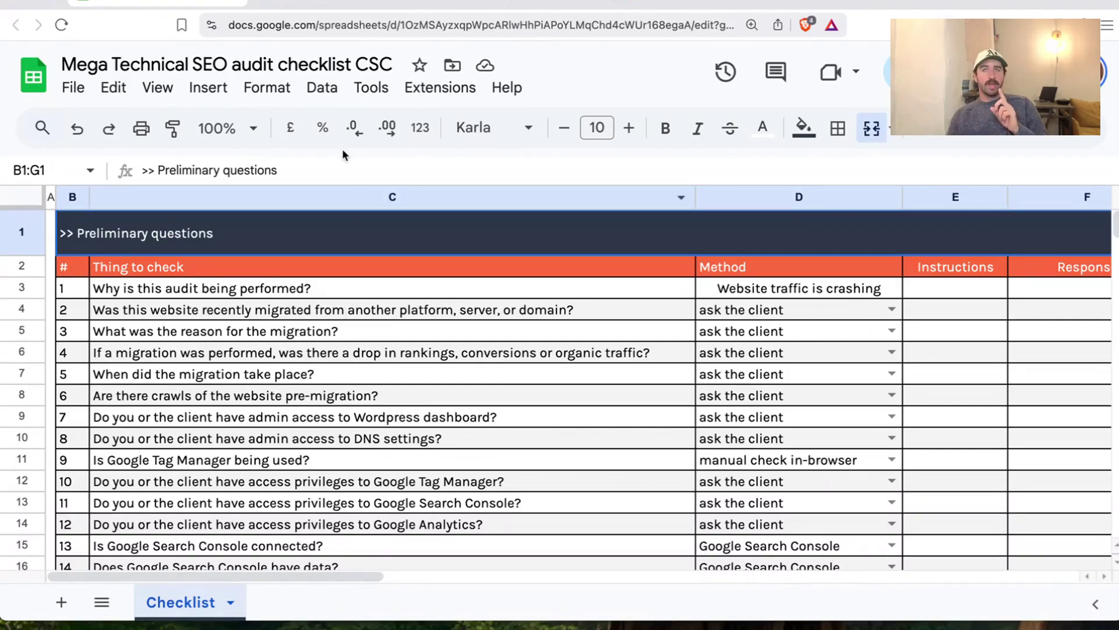
Review the Search Console performance overview and the Semrush Site Audit summary for cornwallsolarcompany.com
left_click(340, 3)
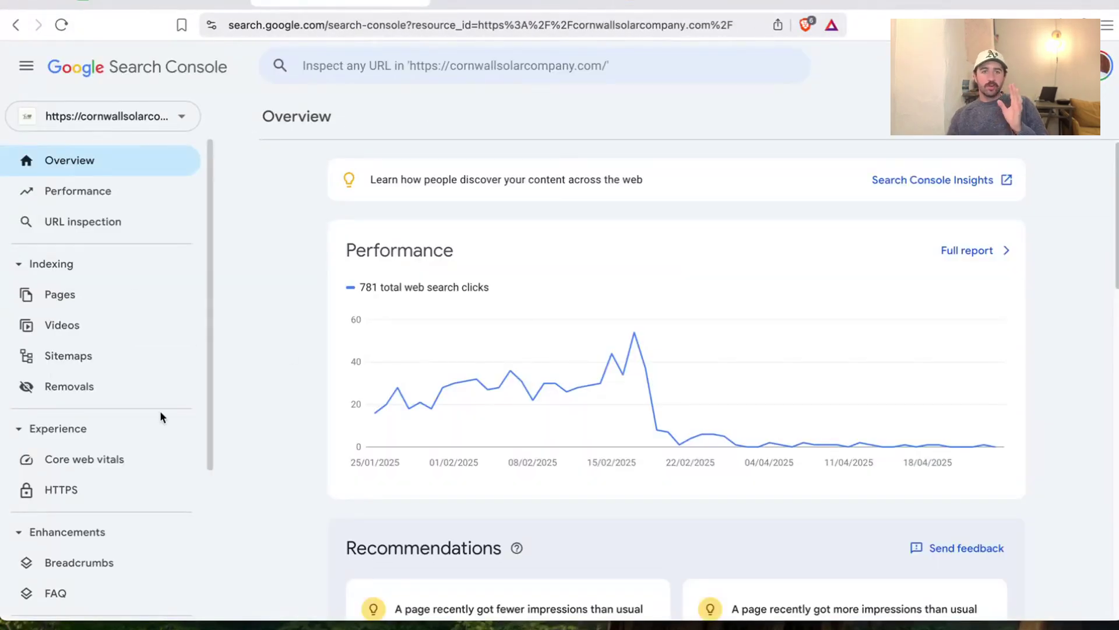
mouse_move(485, 332)
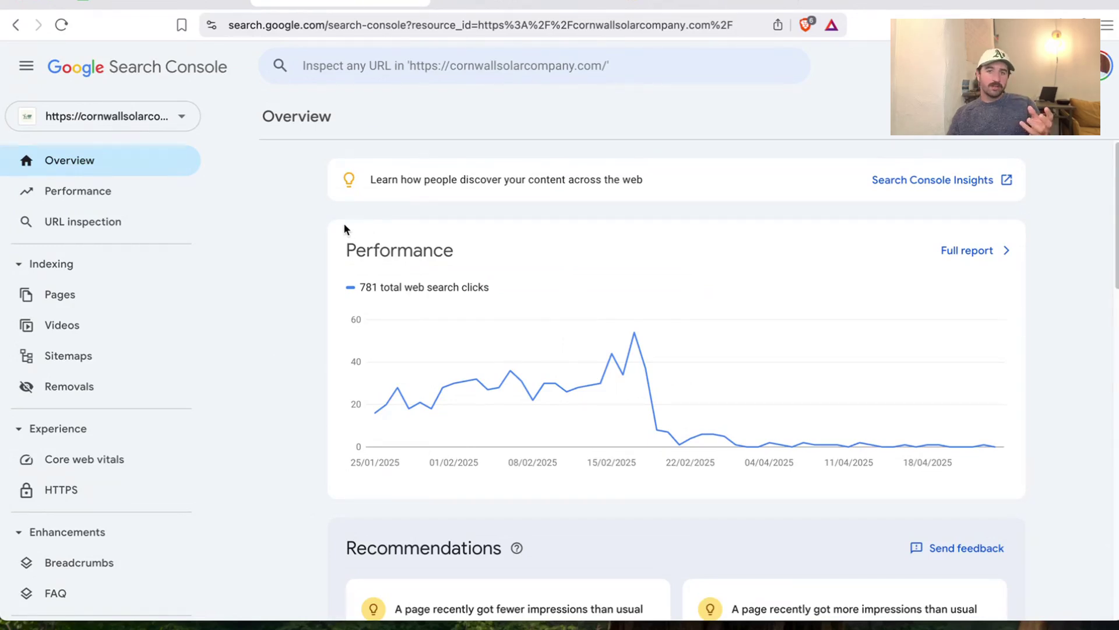
key("F11")
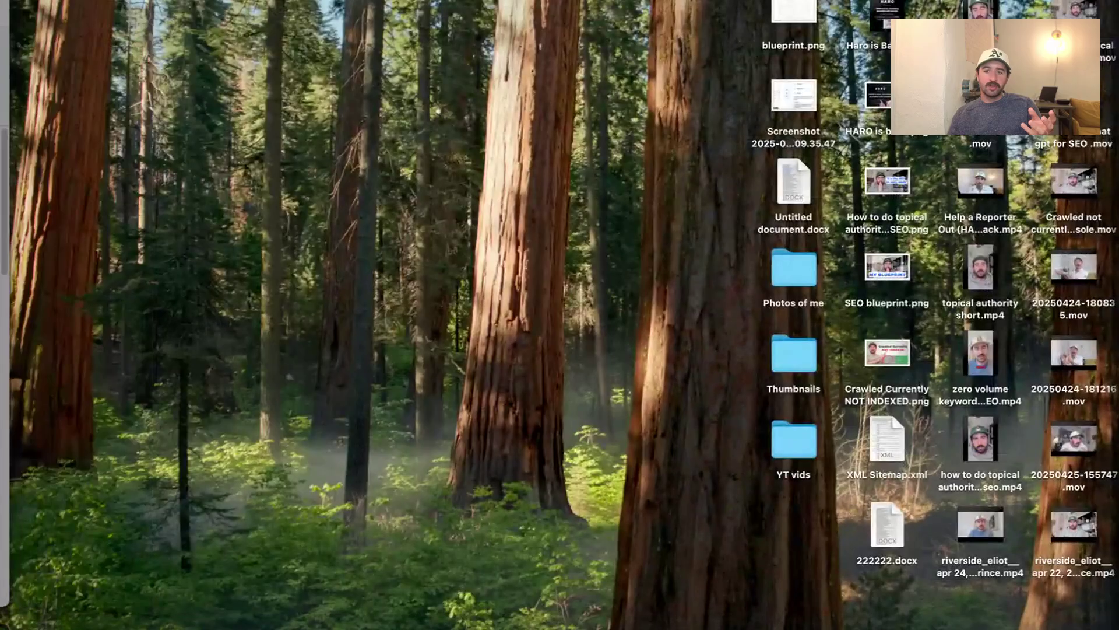
left_click(439, 185)
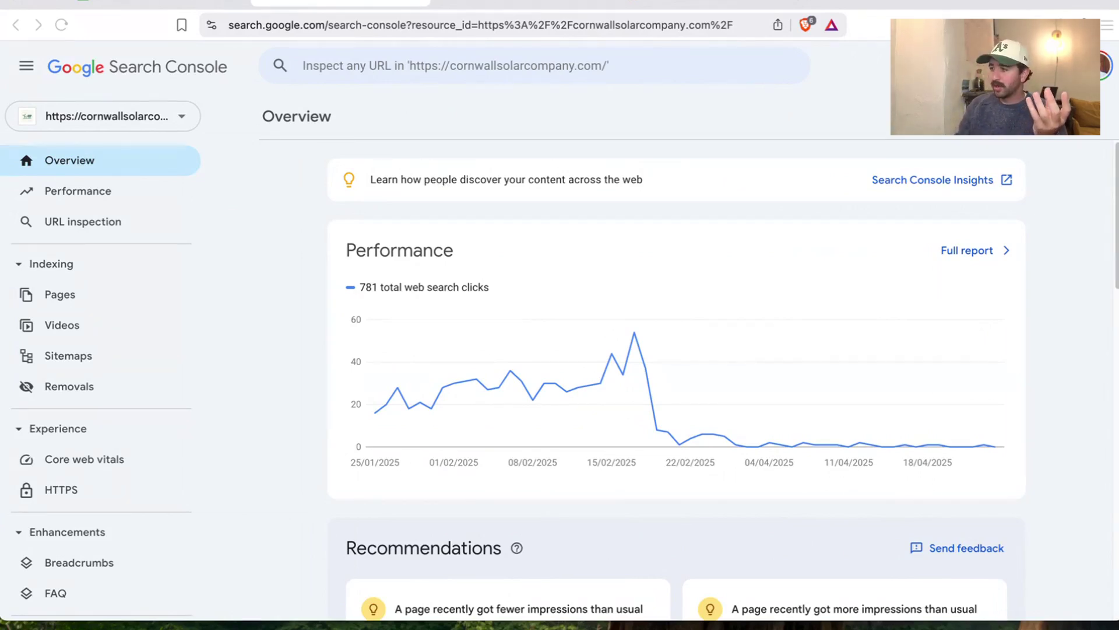
key("super+Tab")
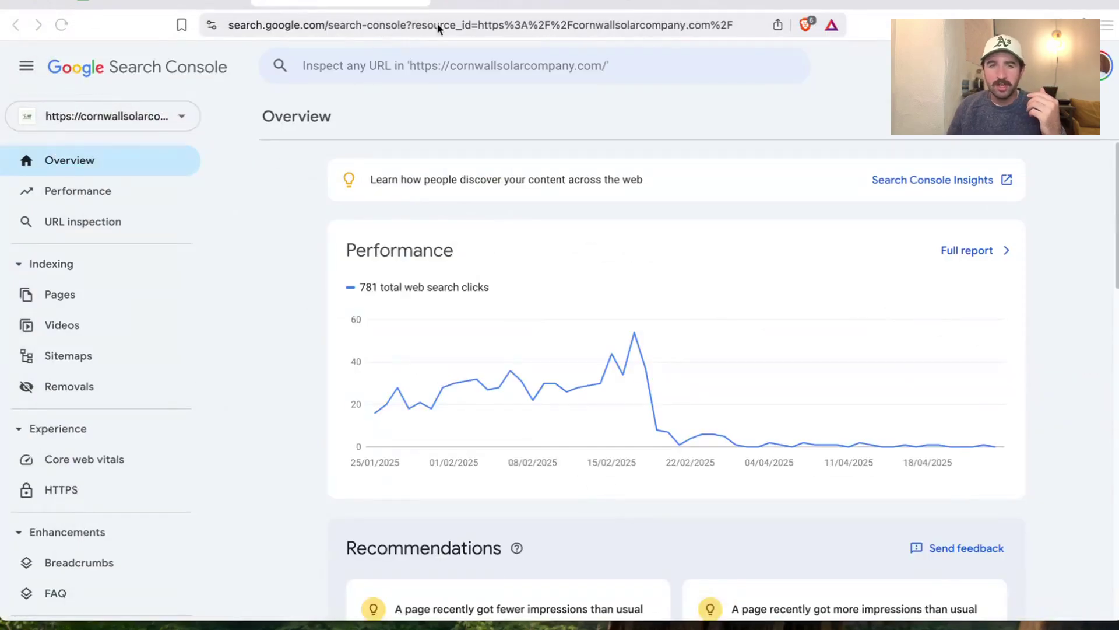
left_click(510, 3)
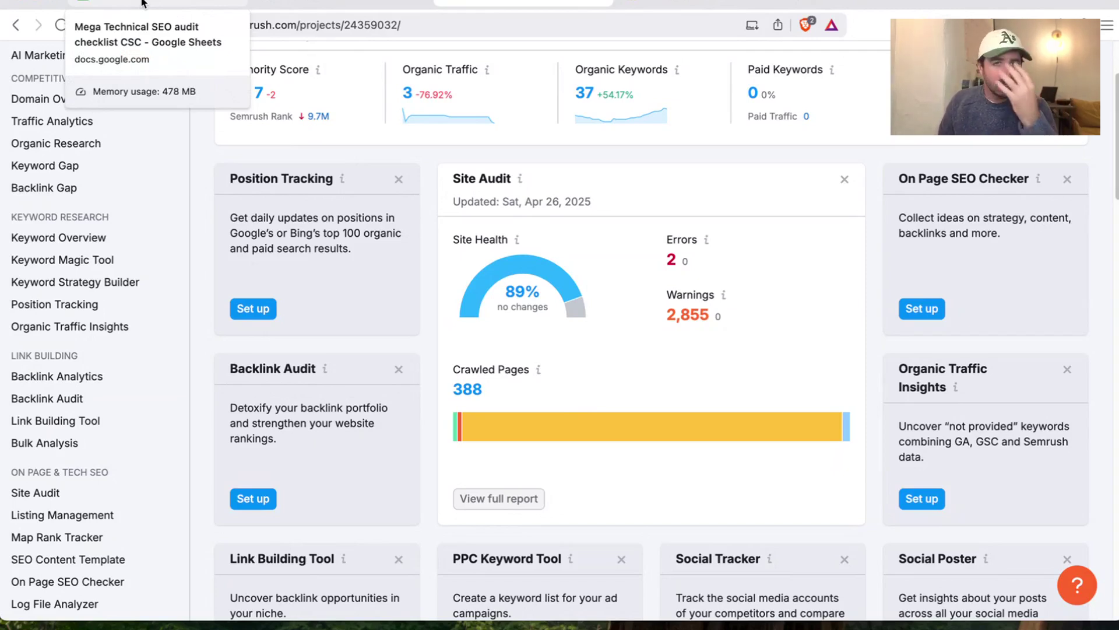
Return to the technical SEO audit checklist and look over the audit reason, migration question and Triage column under Preliminary questions
left_click(141, 3)
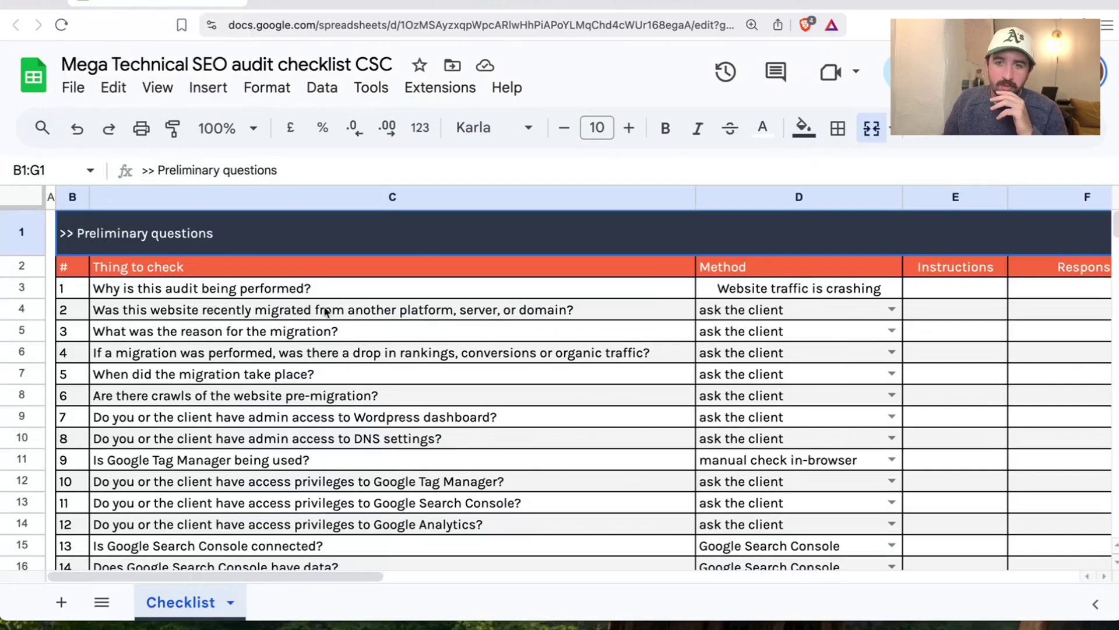
left_click(288, 292)
double_click(758, 287)
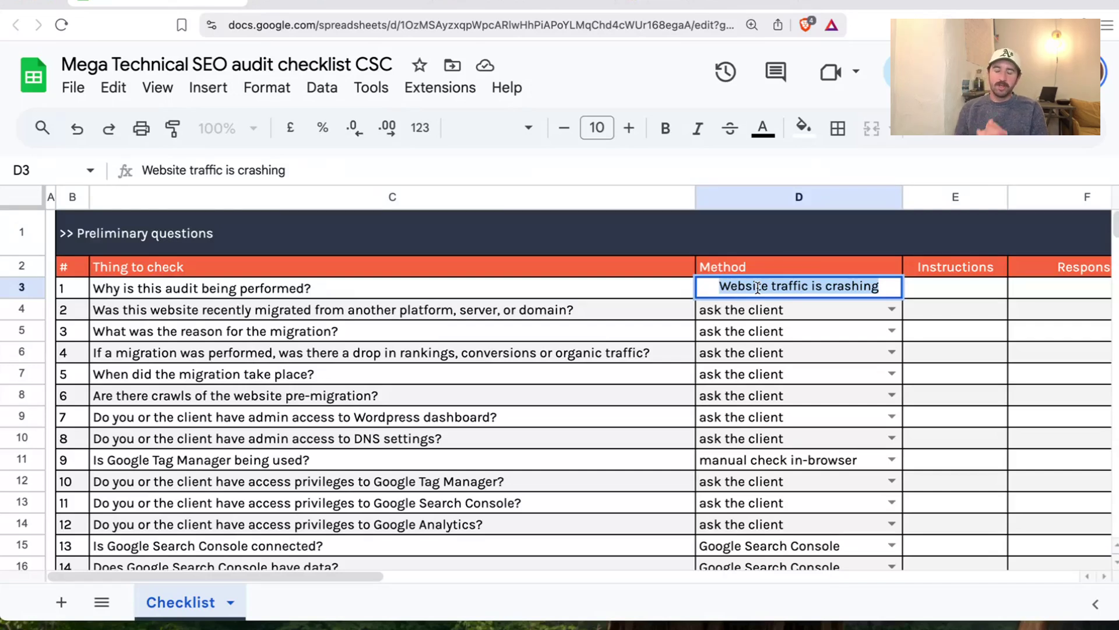
left_click(602, 310)
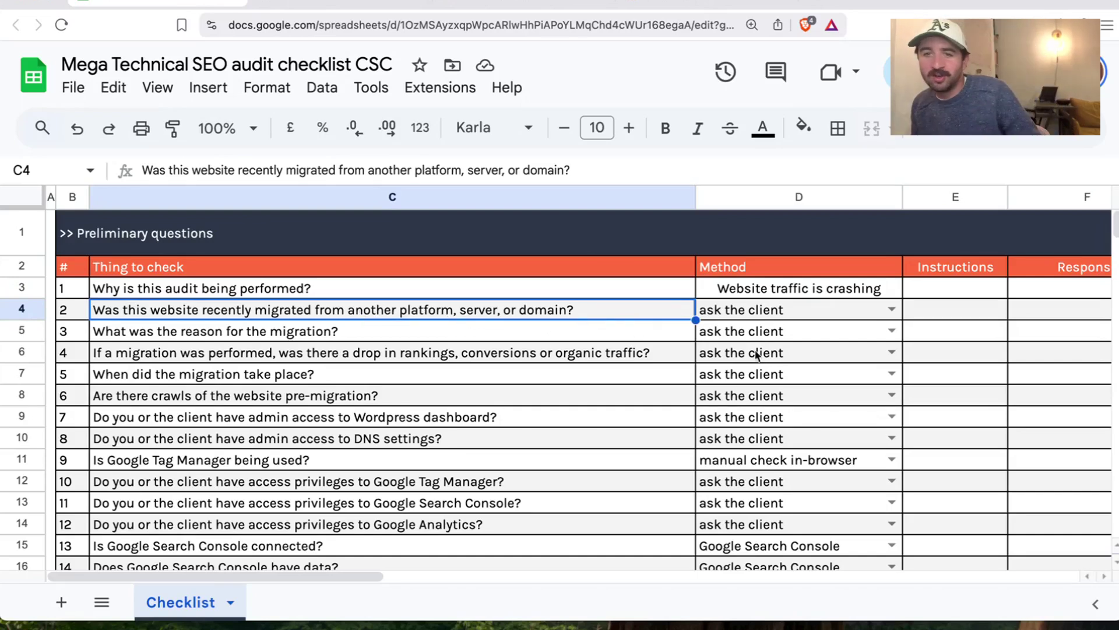
left_click_drag(335, 575, 414, 577)
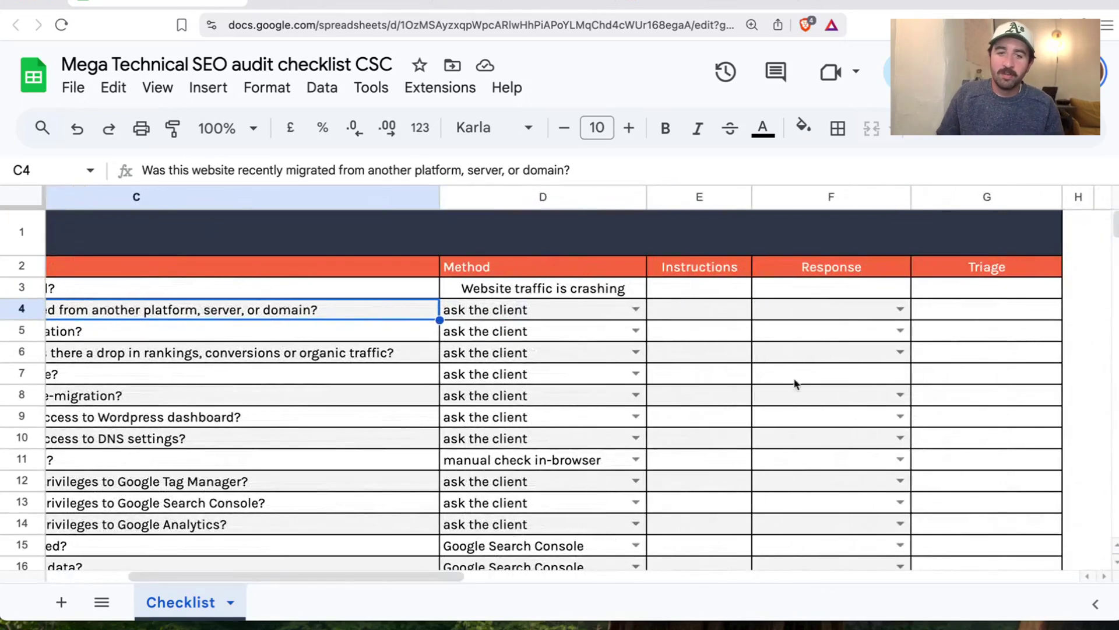
left_click_drag(969, 312, 951, 554)
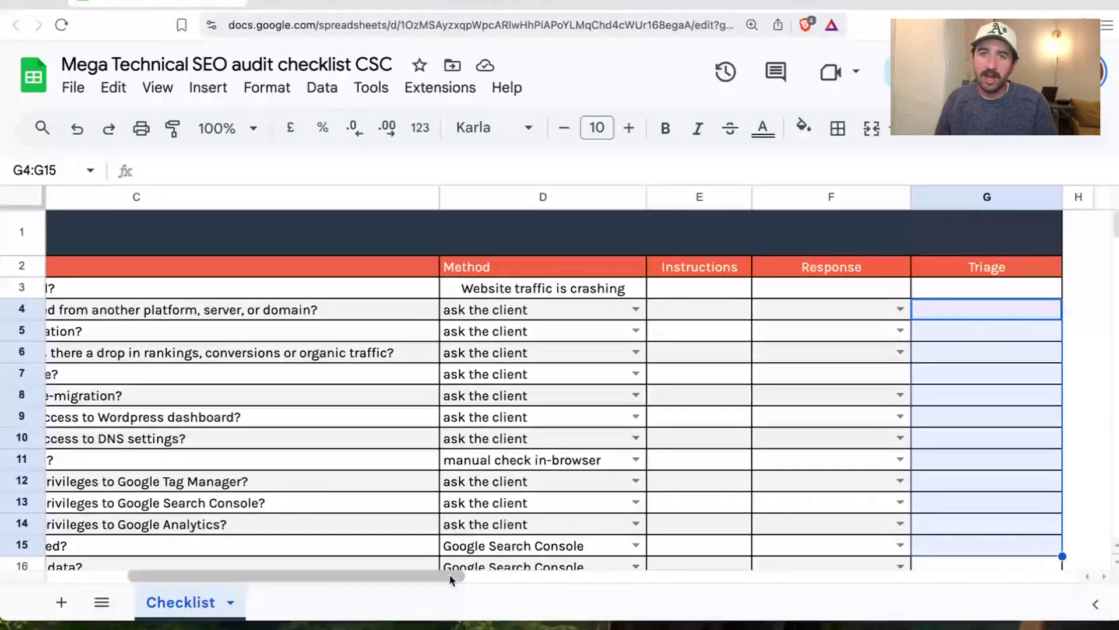
left_click_drag(449, 574, 369, 575)
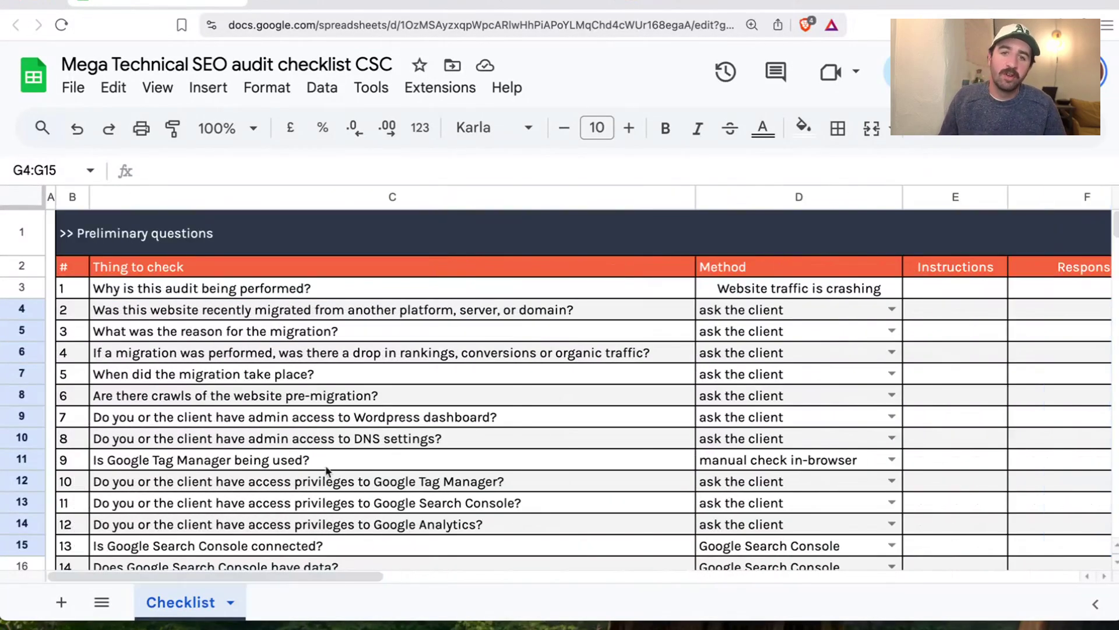
Set the response to the question about a recent website migration to "no"
left_click(399, 354)
left_click(539, 311)
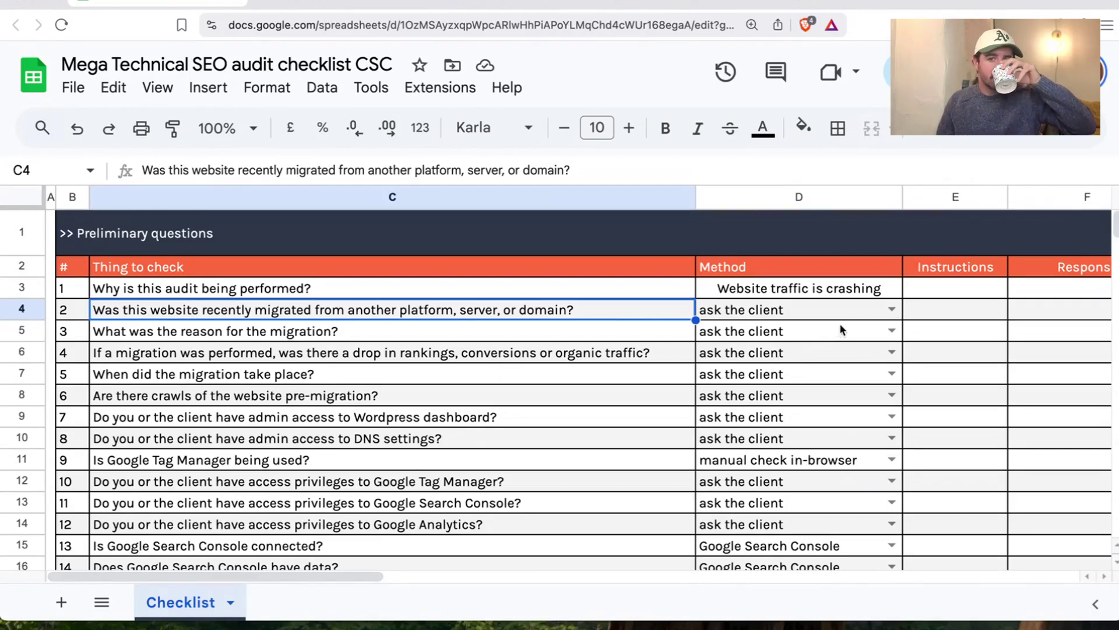
left_click(892, 310)
left_click(973, 290)
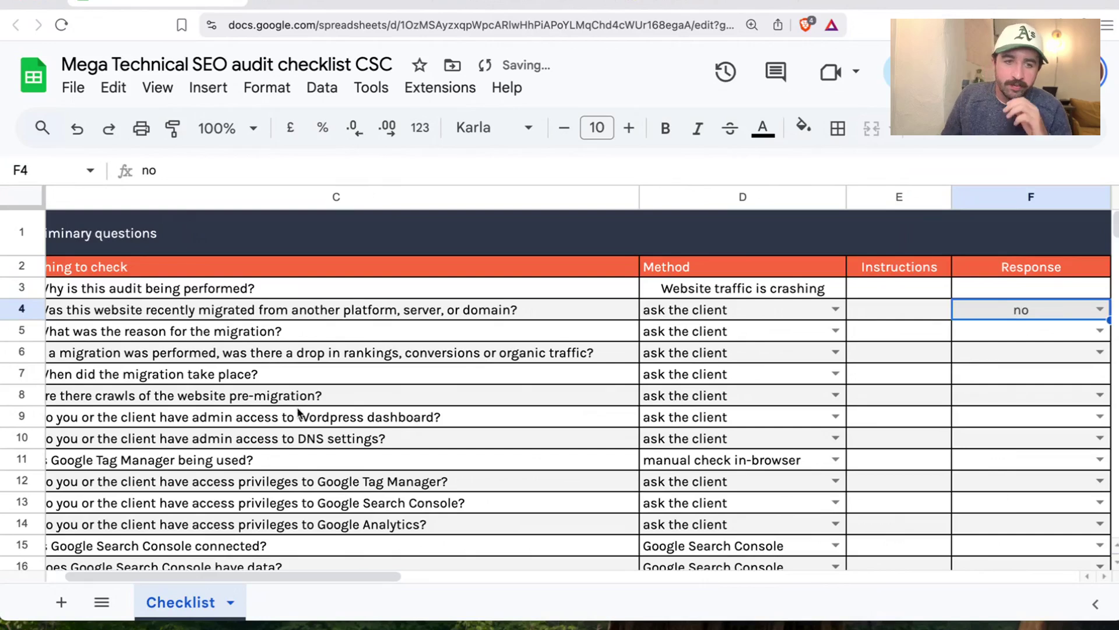
Set the responses for the migration reason and for the drop in rankings, conversions or organic traffic to "not applicable"
key("ctrl+minus")
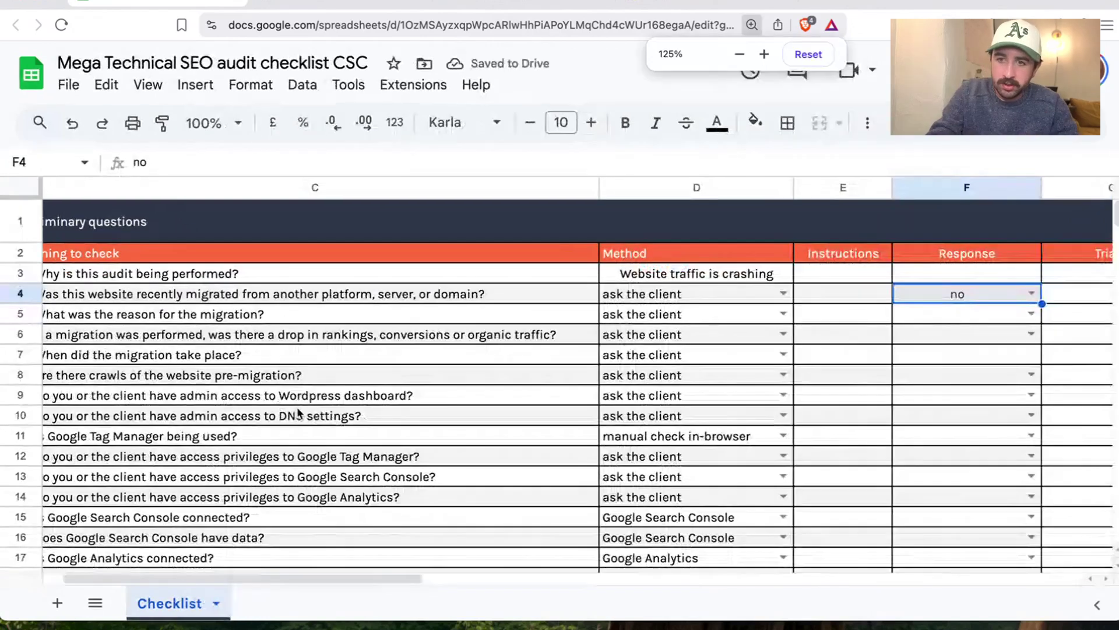
scroll(250, 579, "left", 2)
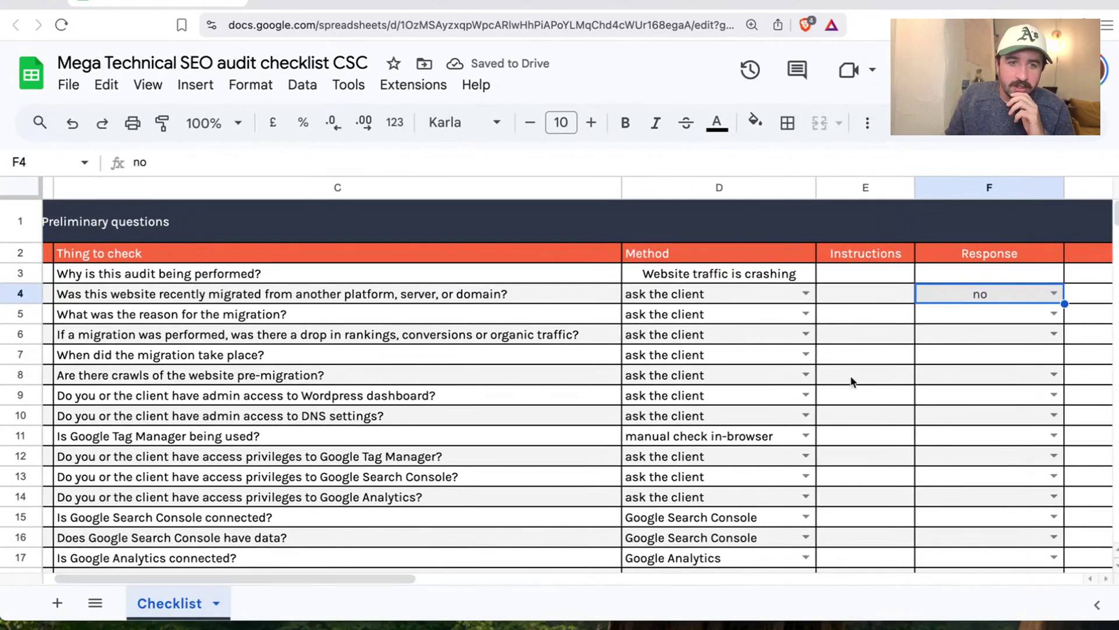
left_click(1054, 314)
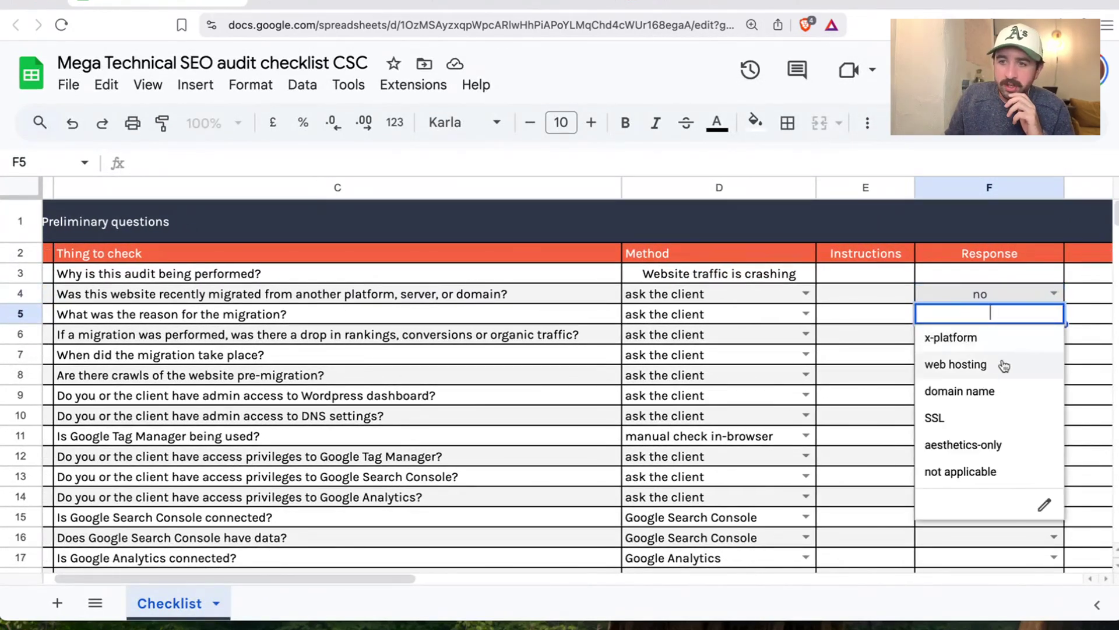
left_click(982, 473)
left_click(377, 339)
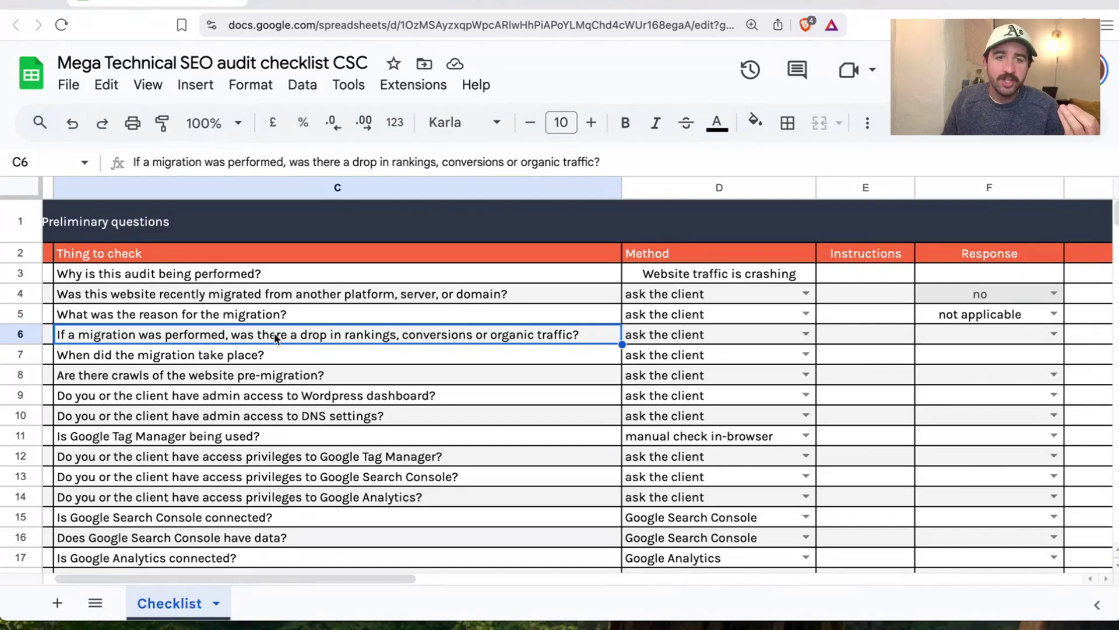
left_click(1055, 335)
left_click(995, 411)
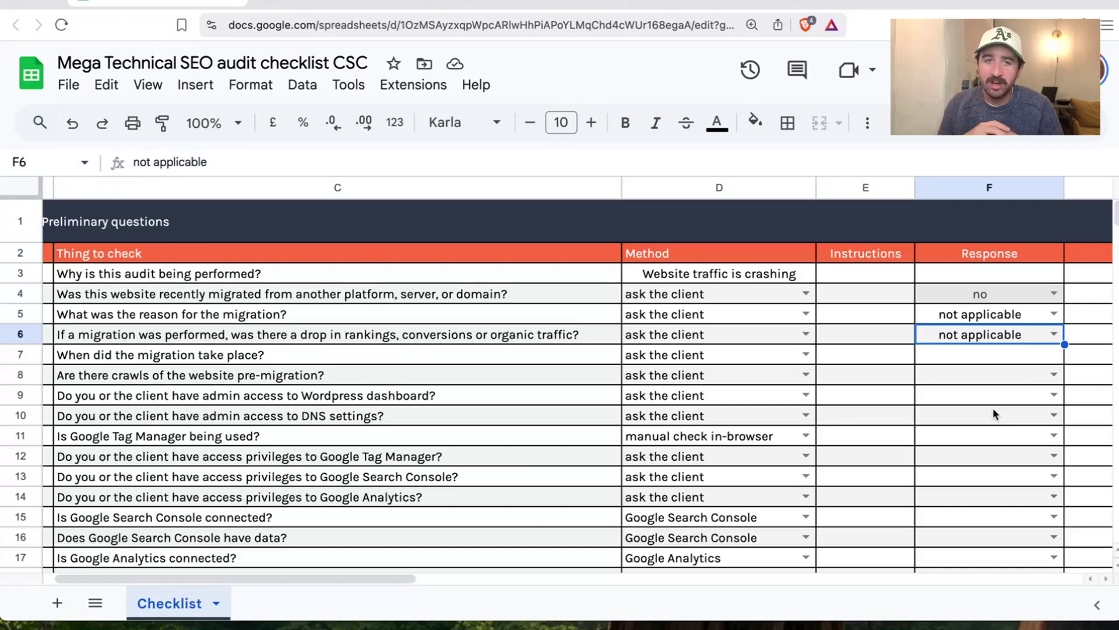
Enter "-" as the migration date response and set the pre-migration crawls response to "not applicable"
left_click(939, 355)
type("-")
left_click(350, 378)
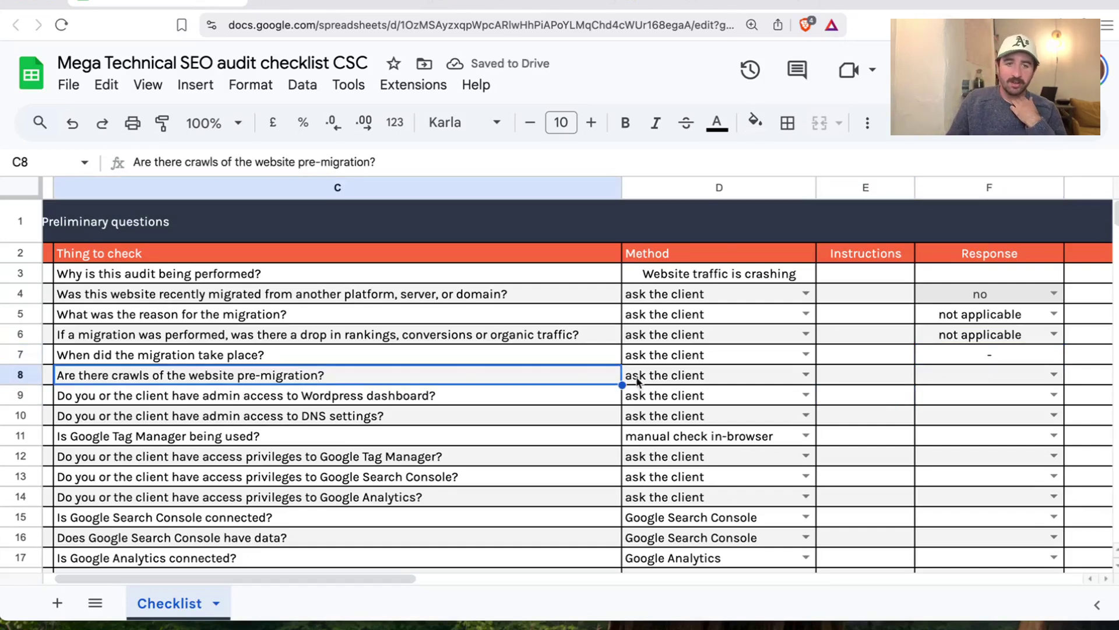
left_click(1057, 376)
left_click(967, 424)
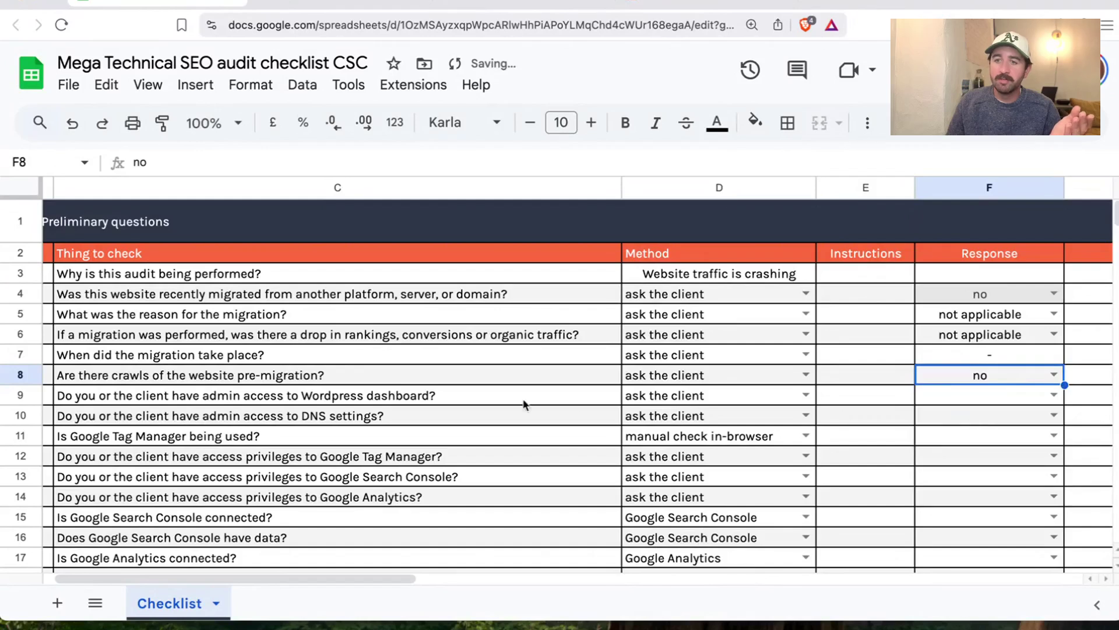
left_click(1054, 375)
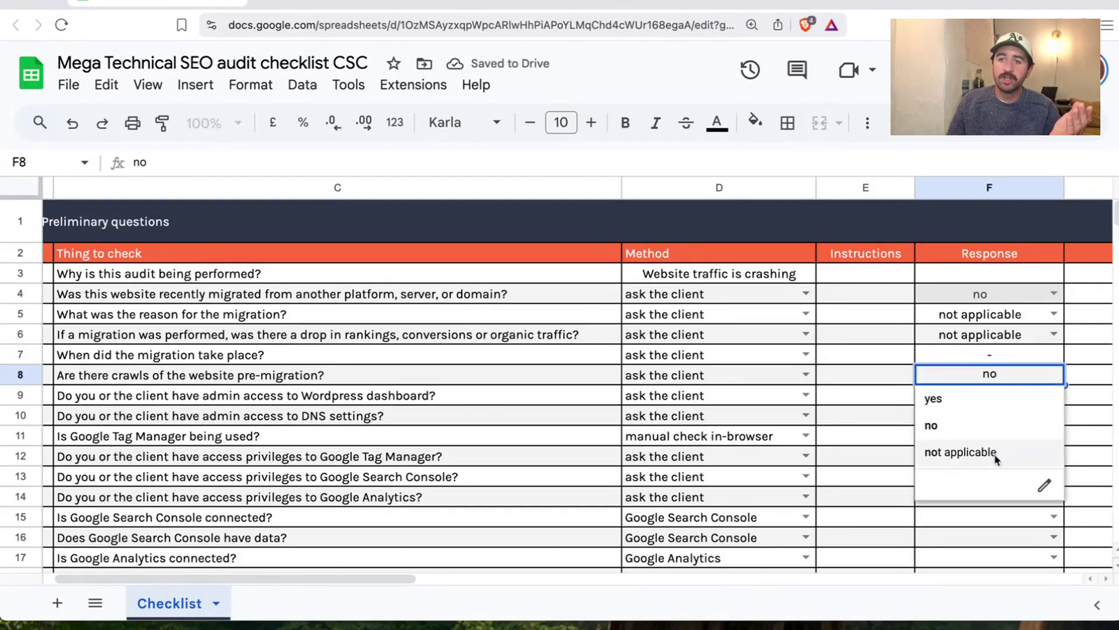
left_click(995, 453)
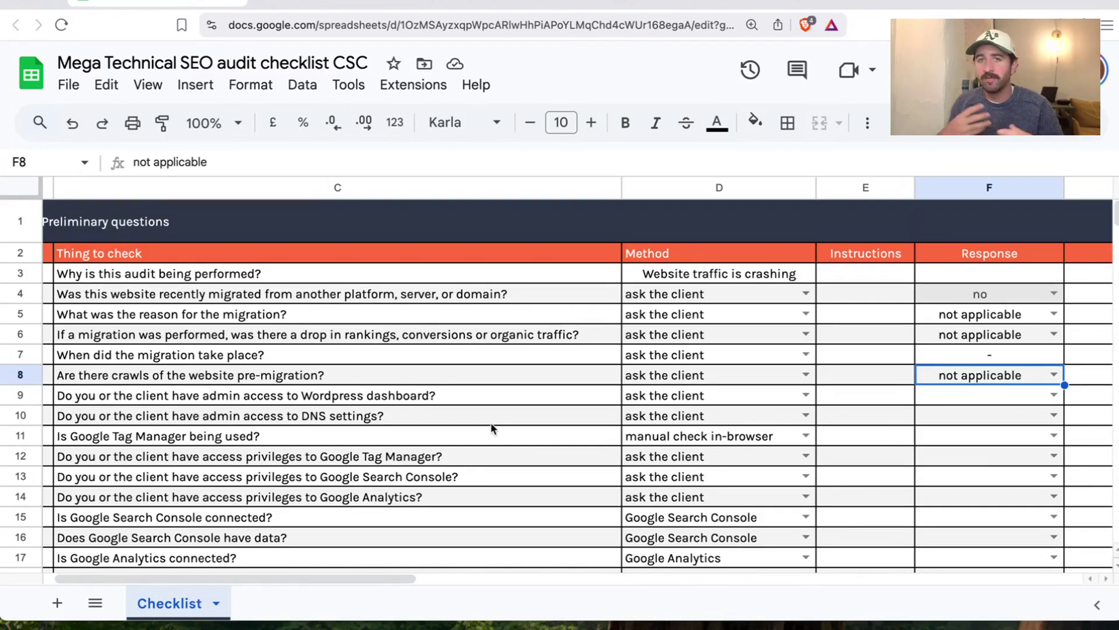
Set the responses for admin access to the Wordpress dashboard and to DNS settings to "yes"
left_click(330, 398)
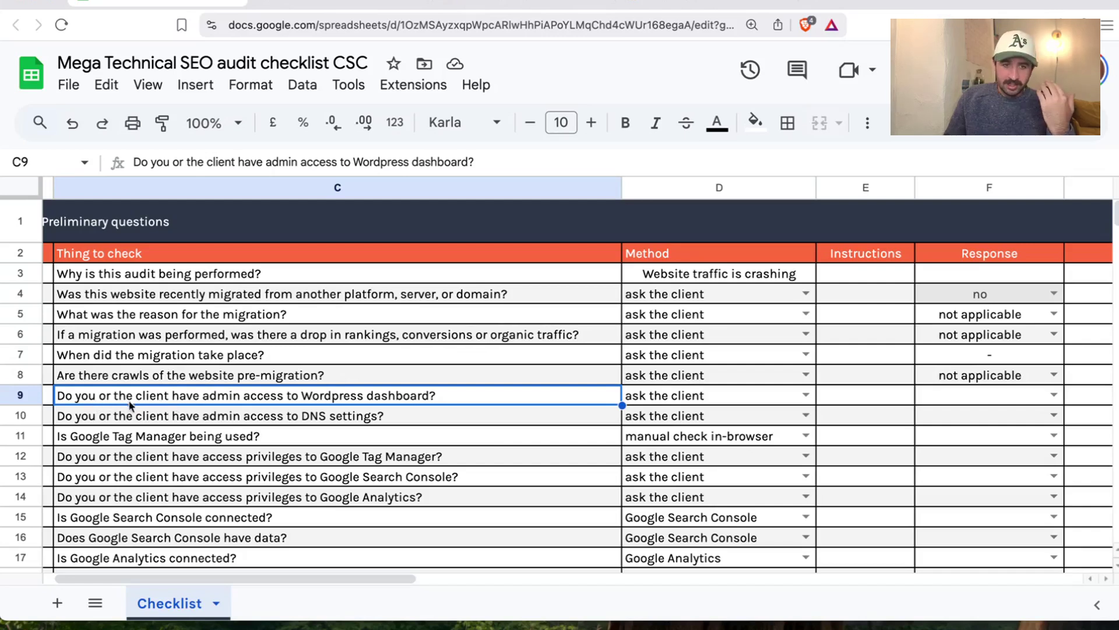
left_click(1054, 397)
left_click(975, 421)
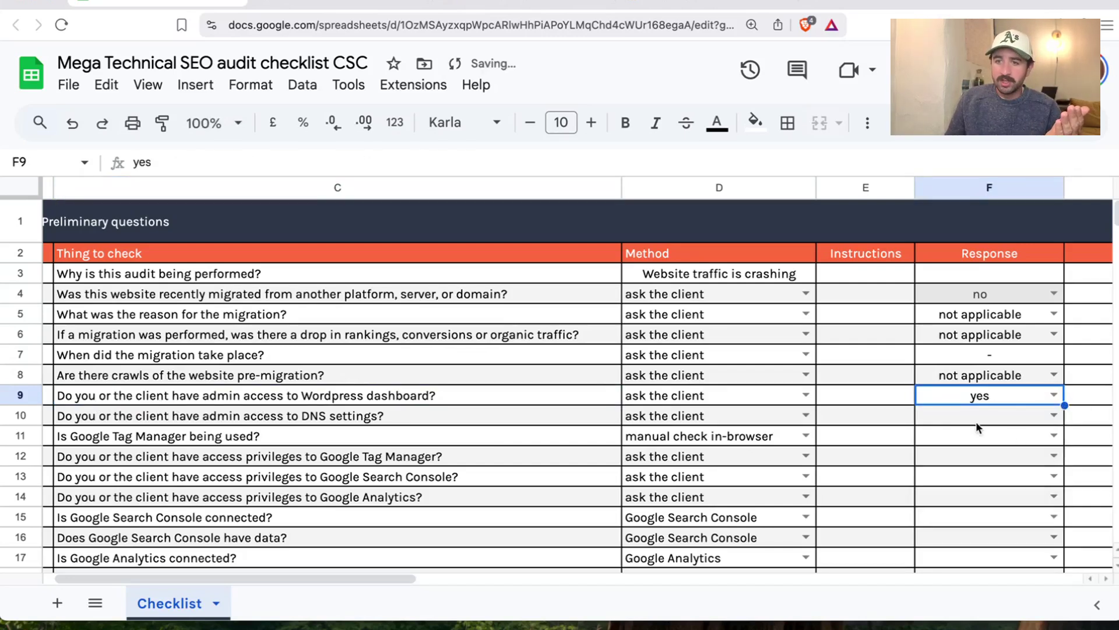
left_click(391, 421)
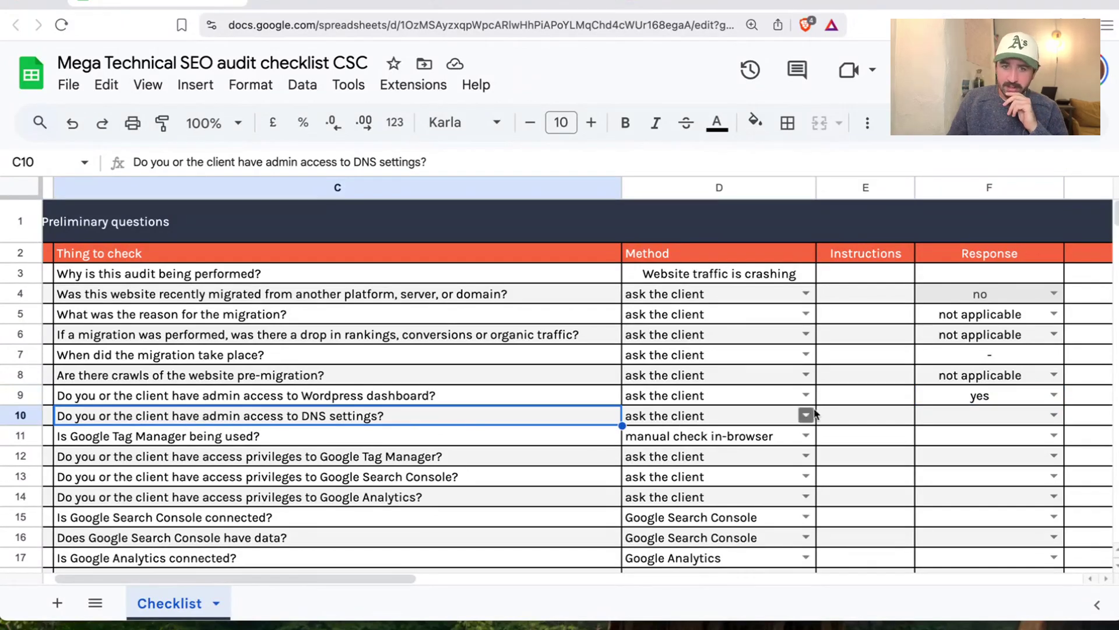
left_click(1041, 420)
left_click(995, 444)
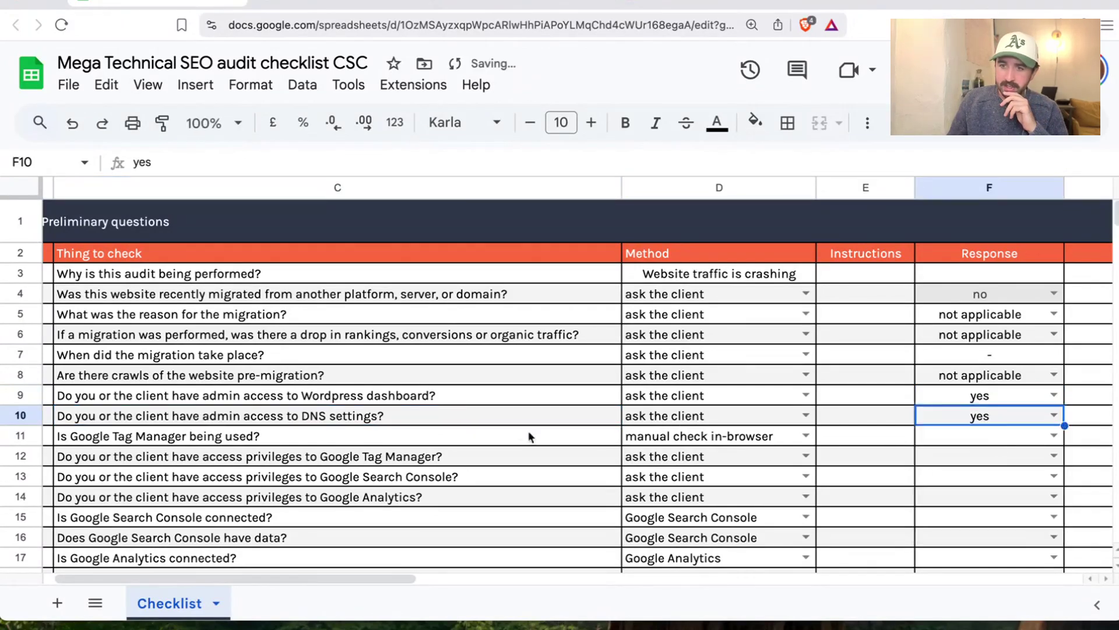
For the Google Tag Manager question, open cornwallsolarcompany.com in a new browser tab and view the homepage's source code
left_click(453, 436)
scroll(481, 435, "down", 5)
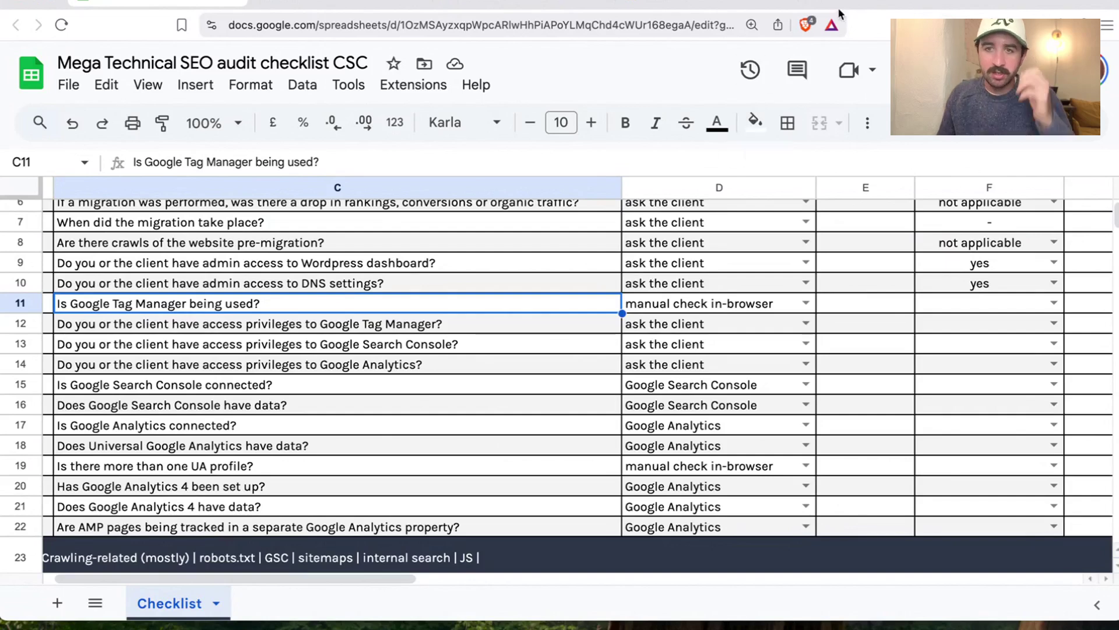
left_click(816, 2)
type("cornwallsolarcompany.com")
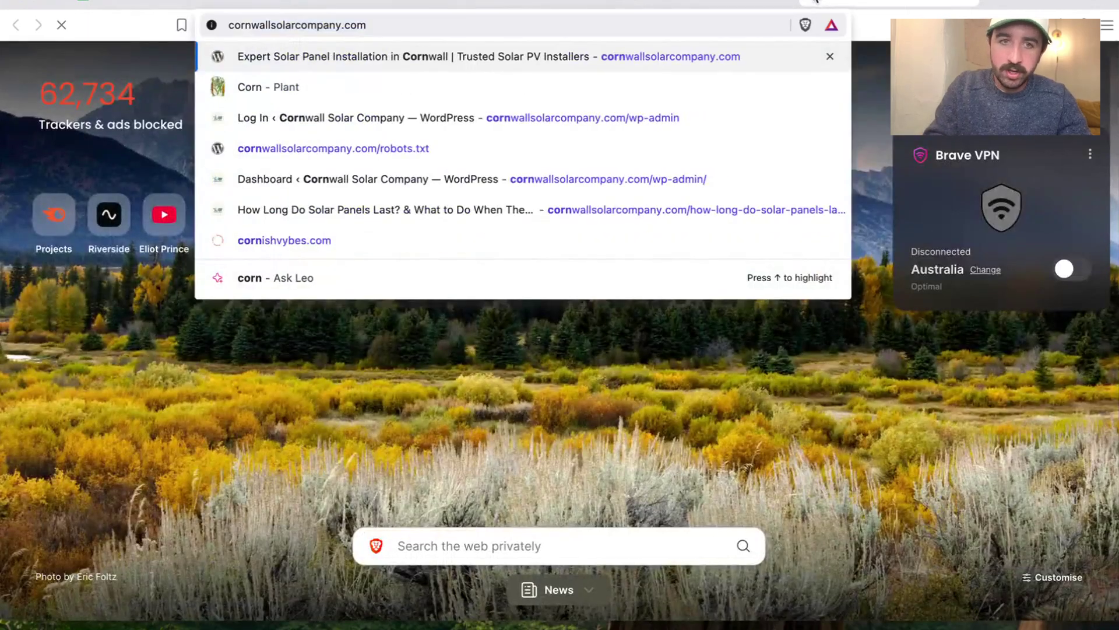
key("Return")
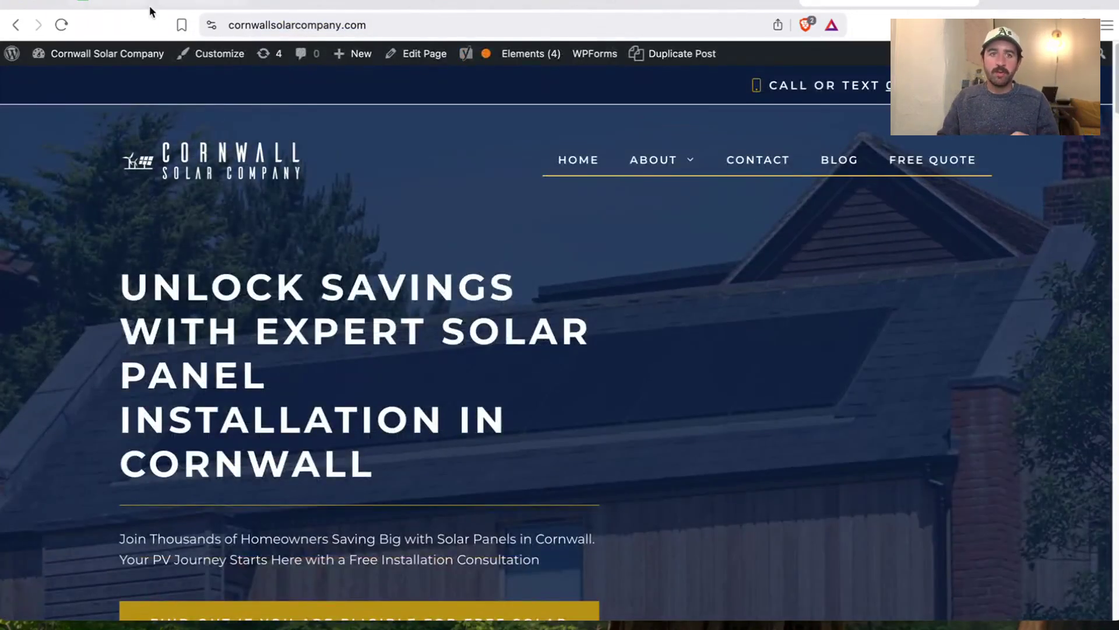
right_click(676, 360)
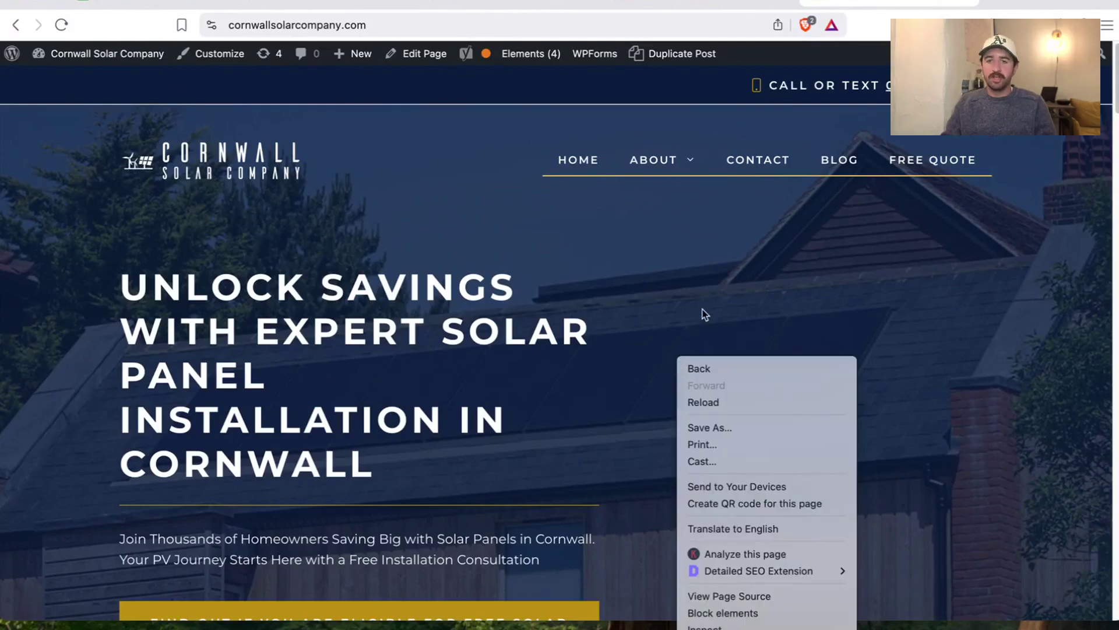
right_click(681, 268)
left_click(735, 505)
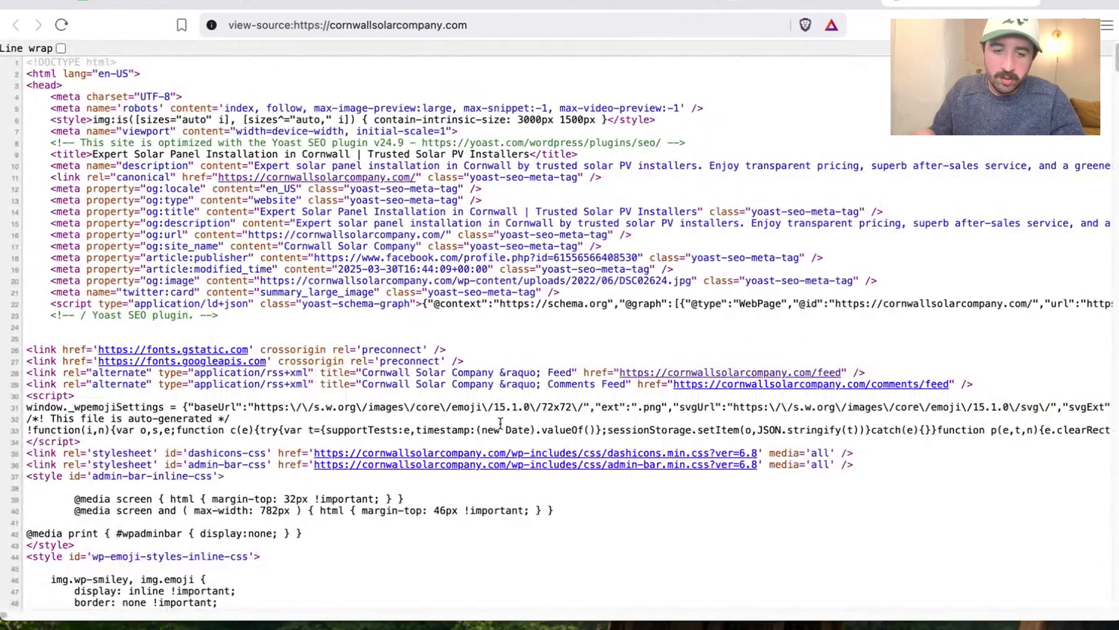
Search the homepage's source code for "tag manager"
key("super+f")
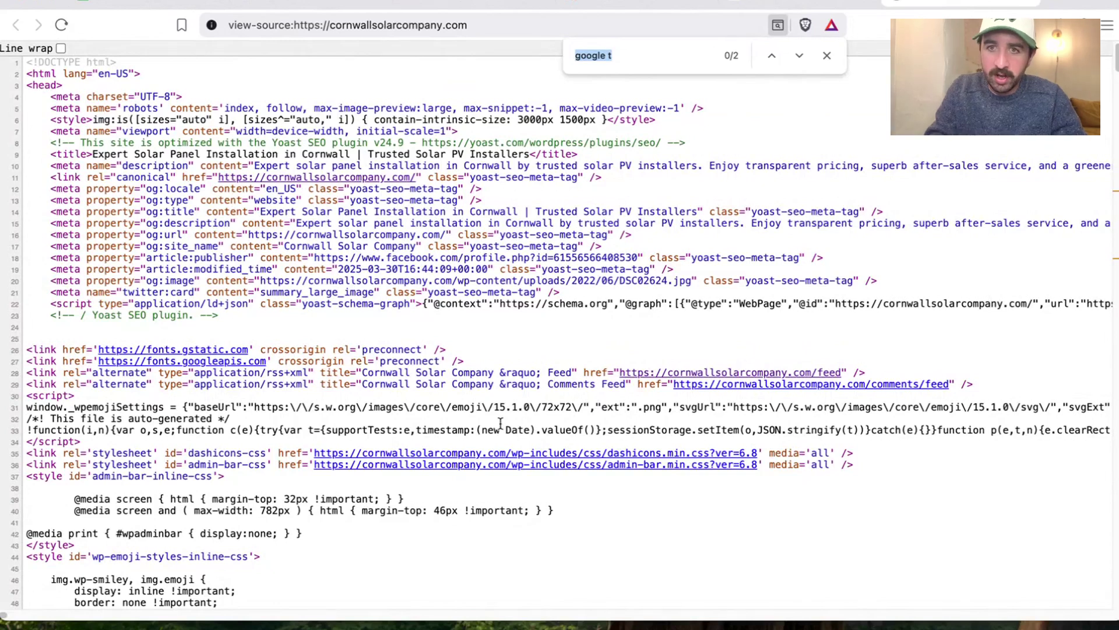
key("BackSpace")
type("tag ma")
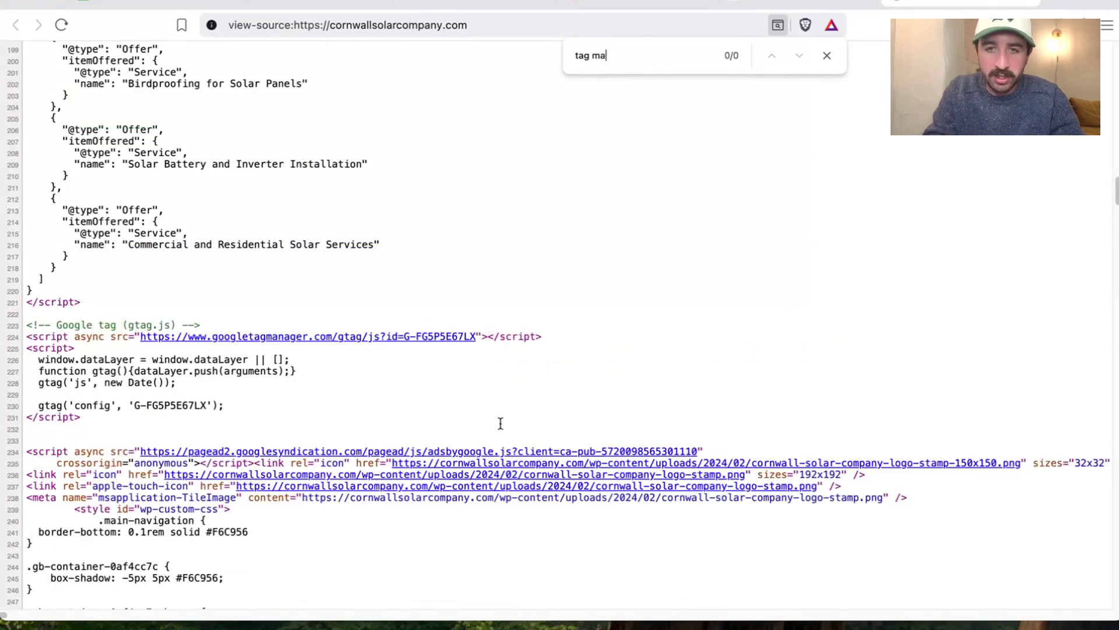
type("nager")
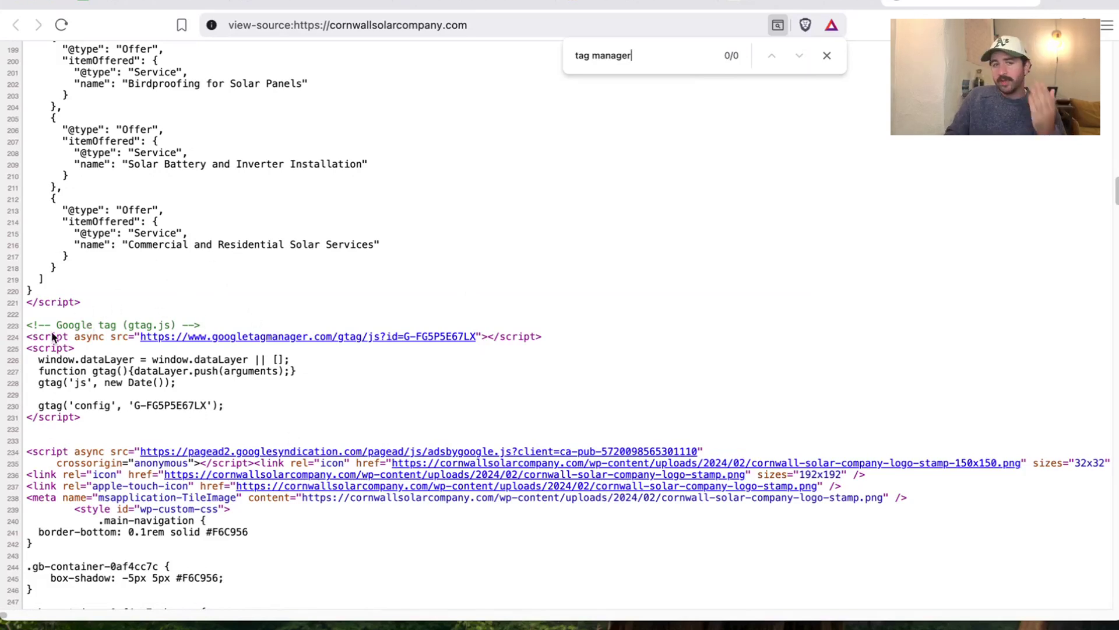
Highlight the Google tag (gtag.js) script block in the homepage source code and close the text search
left_click_drag(61, 326, 134, 325)
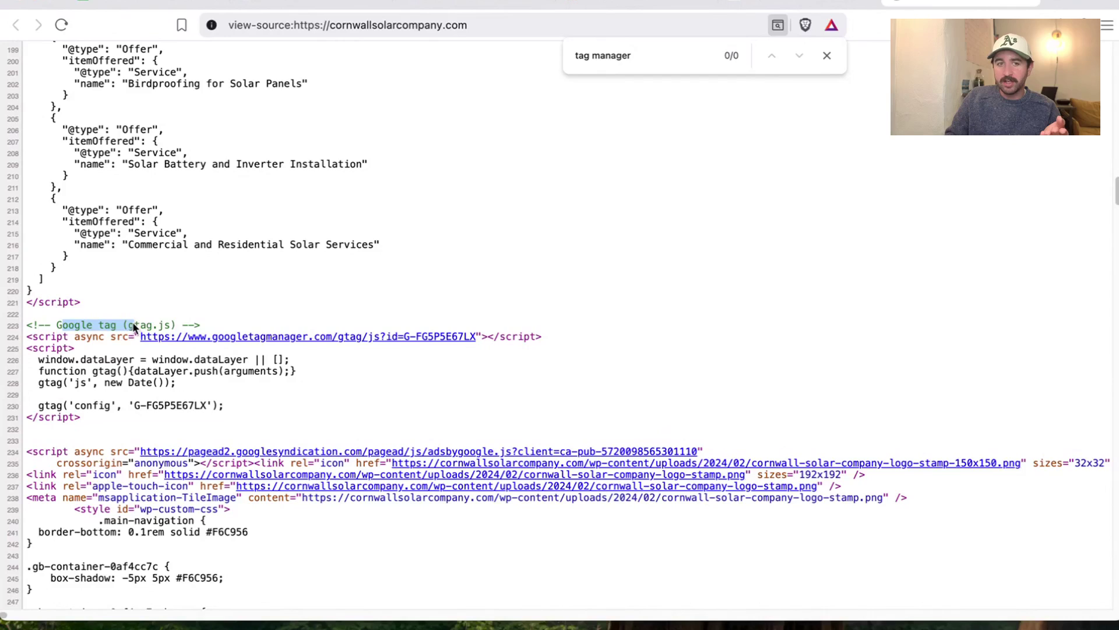
left_click_drag(58, 329, 274, 418)
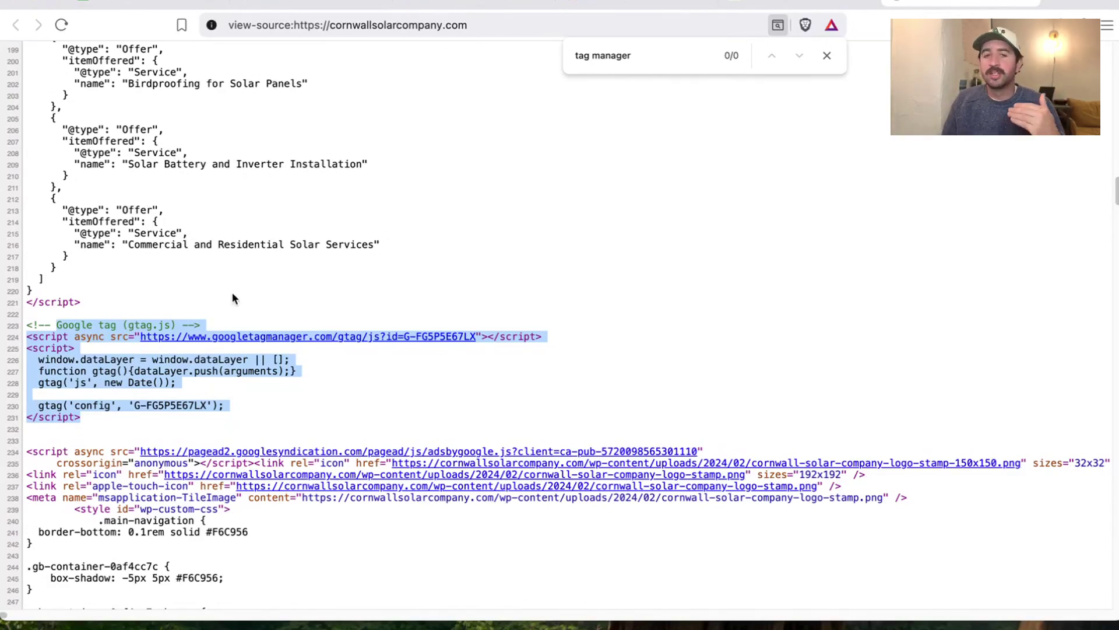
left_click(827, 56)
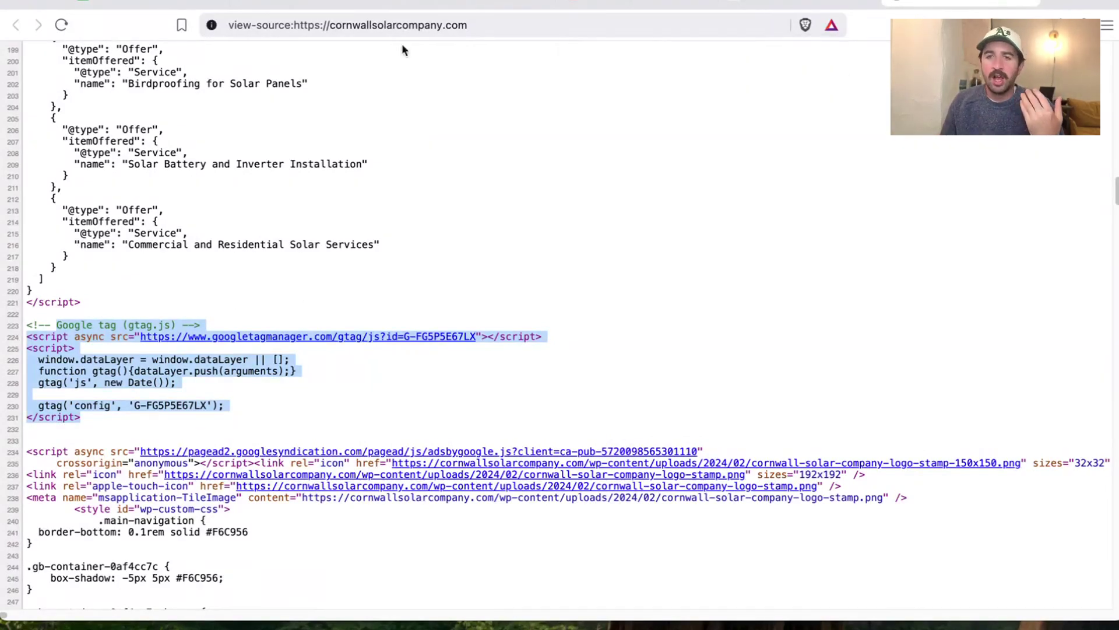
In the checklist spreadsheet, set the responses for Google Tag Manager being used and for access privileges to it to "no"
left_click(146, 3)
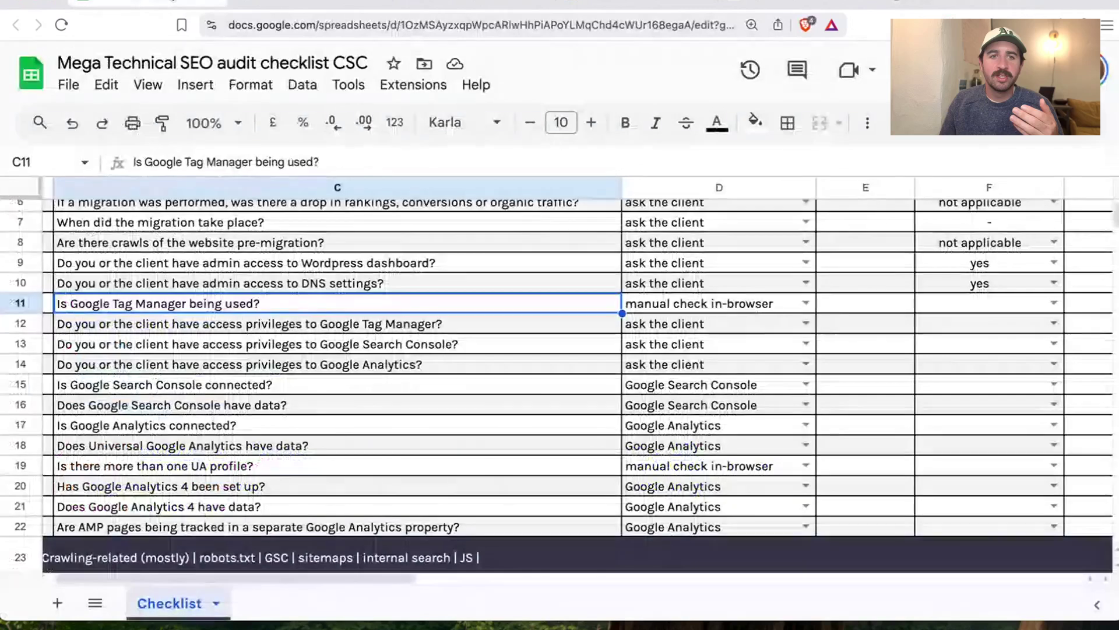
left_click(1054, 303)
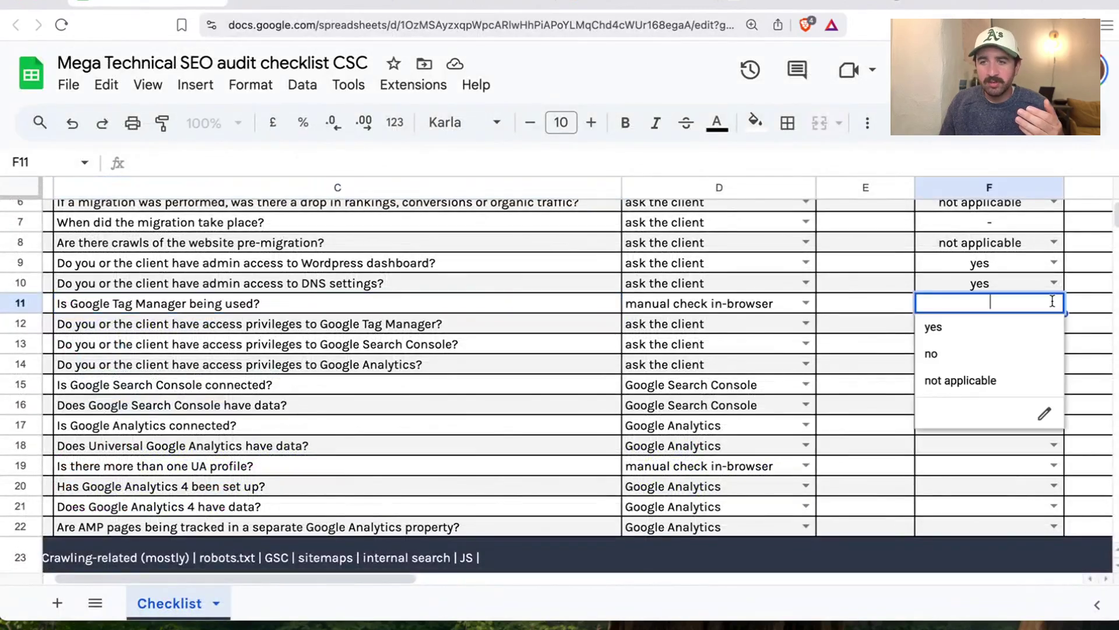
left_click(952, 364)
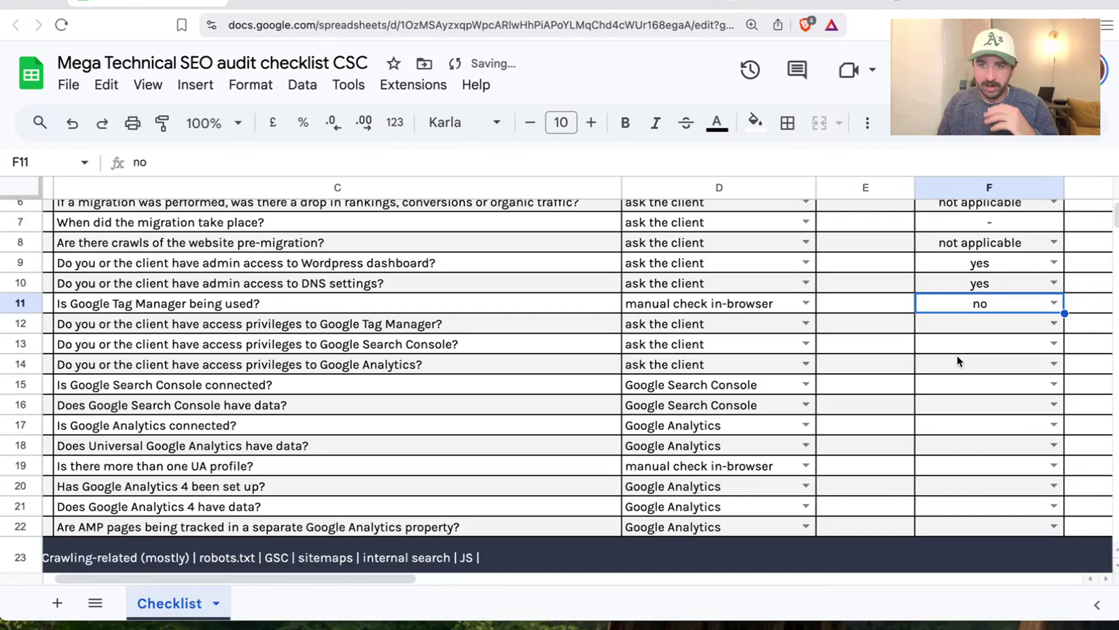
left_click(330, 327)
left_click(1053, 323)
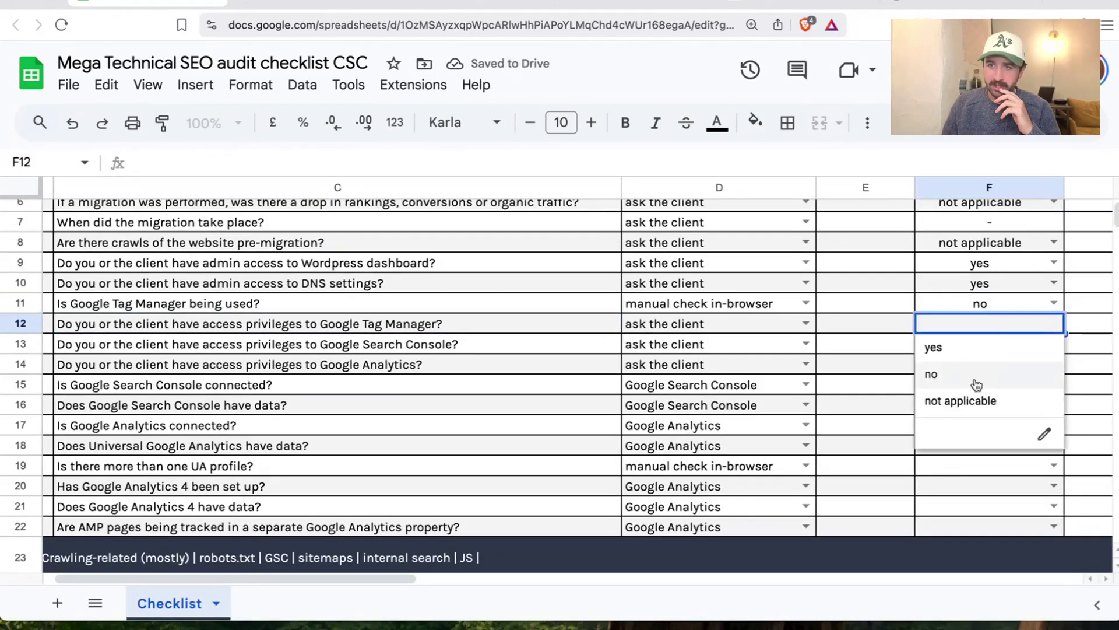
left_click(974, 379)
Check the site's property in Google Search Console and set the checklist response for Search Console access privileges to "yes"
left_click(417, 345)
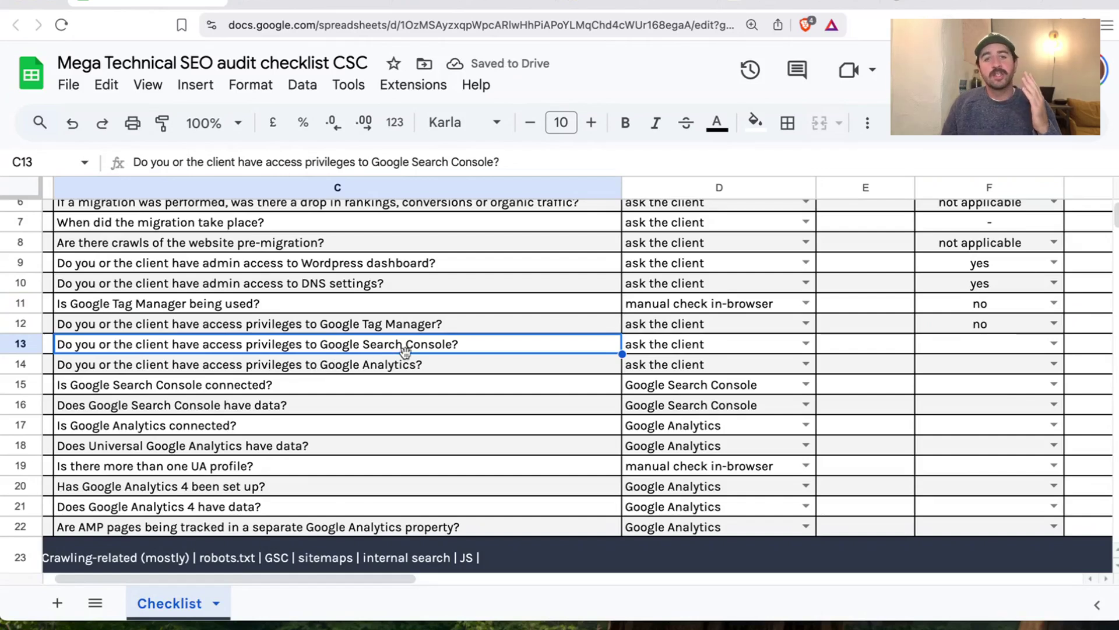
key("ctrl+Tab")
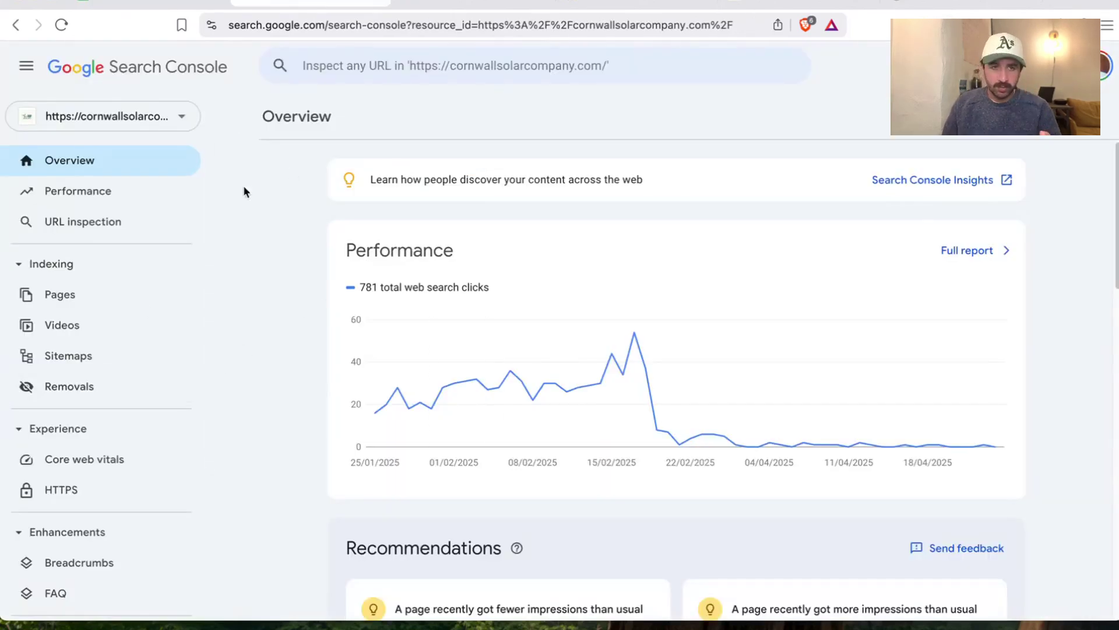
left_click(152, 9)
left_click(1053, 343)
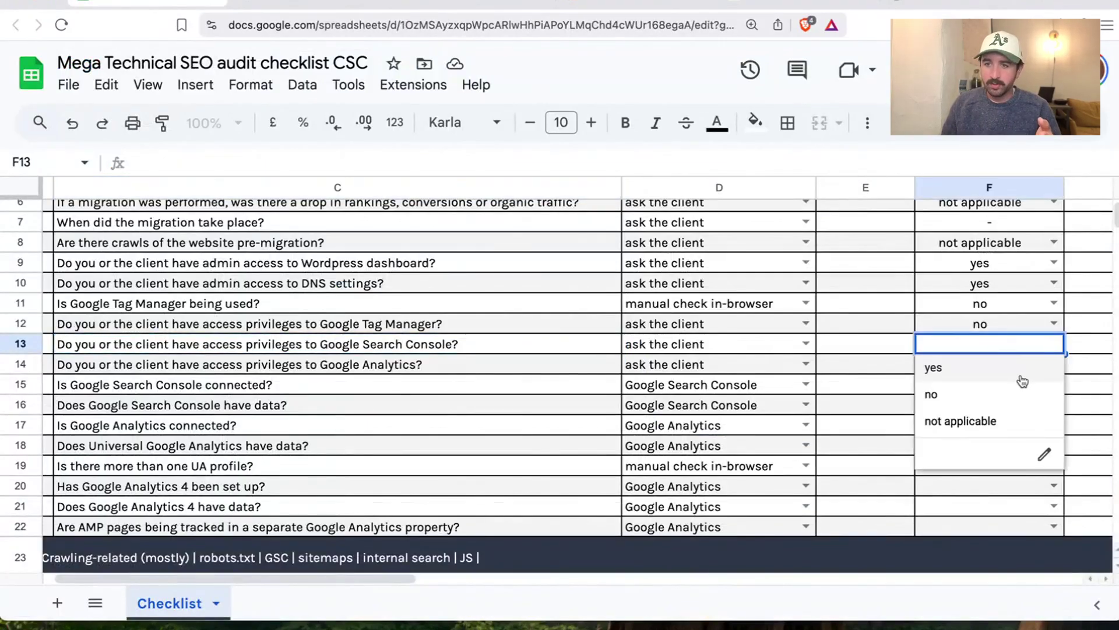
left_click(1017, 378)
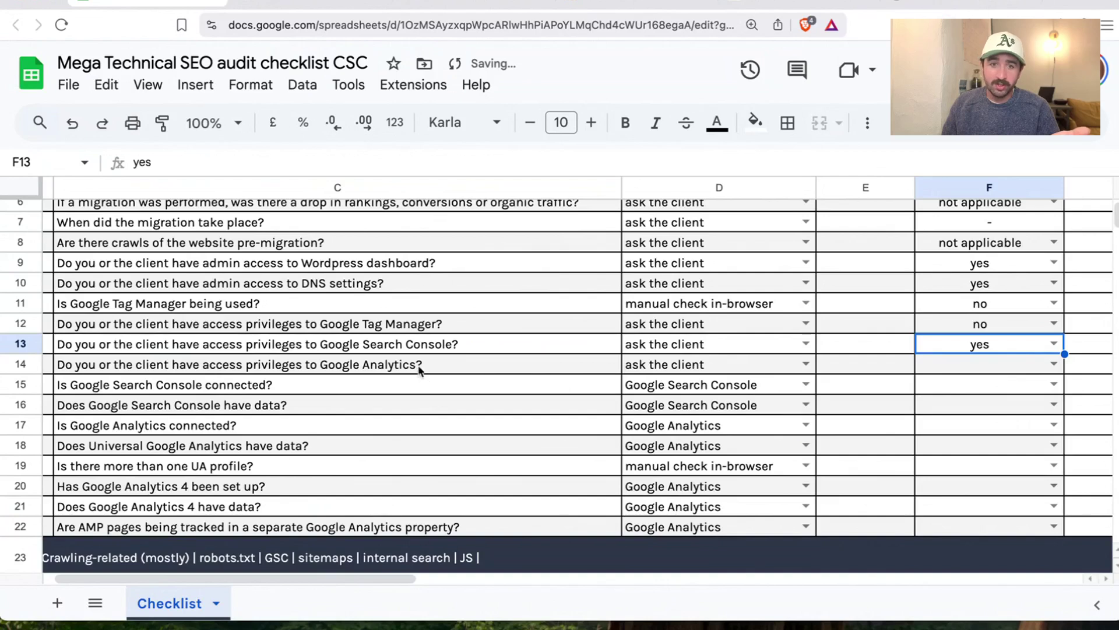
Set the responses for Google Search Console being connected and having data to "yes", and view the Search Console overview
left_click(407, 400)
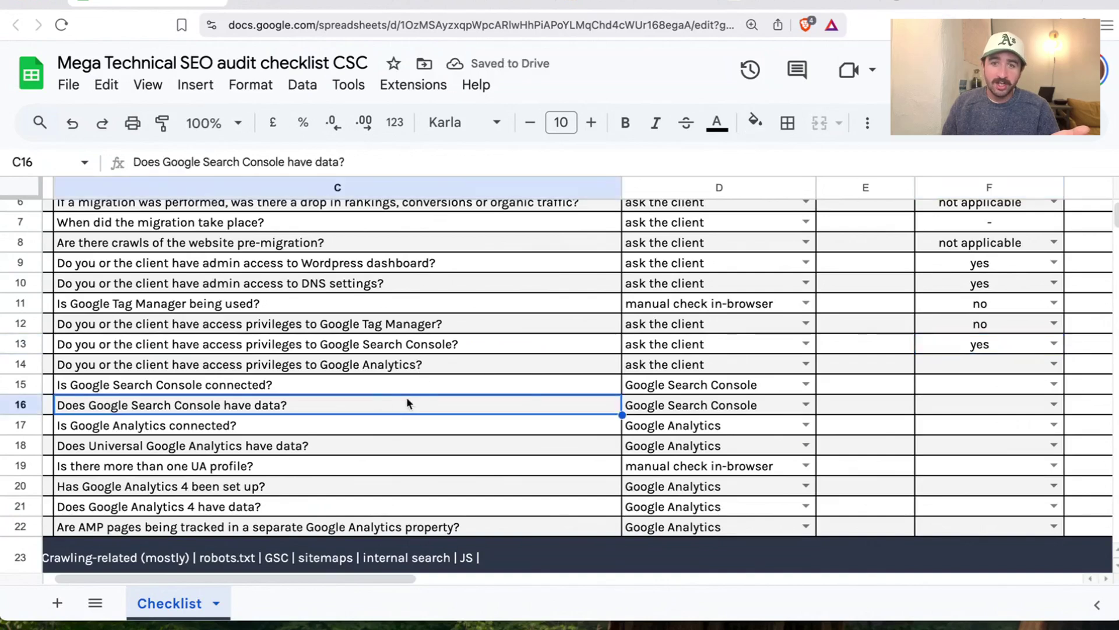
left_click(260, 389)
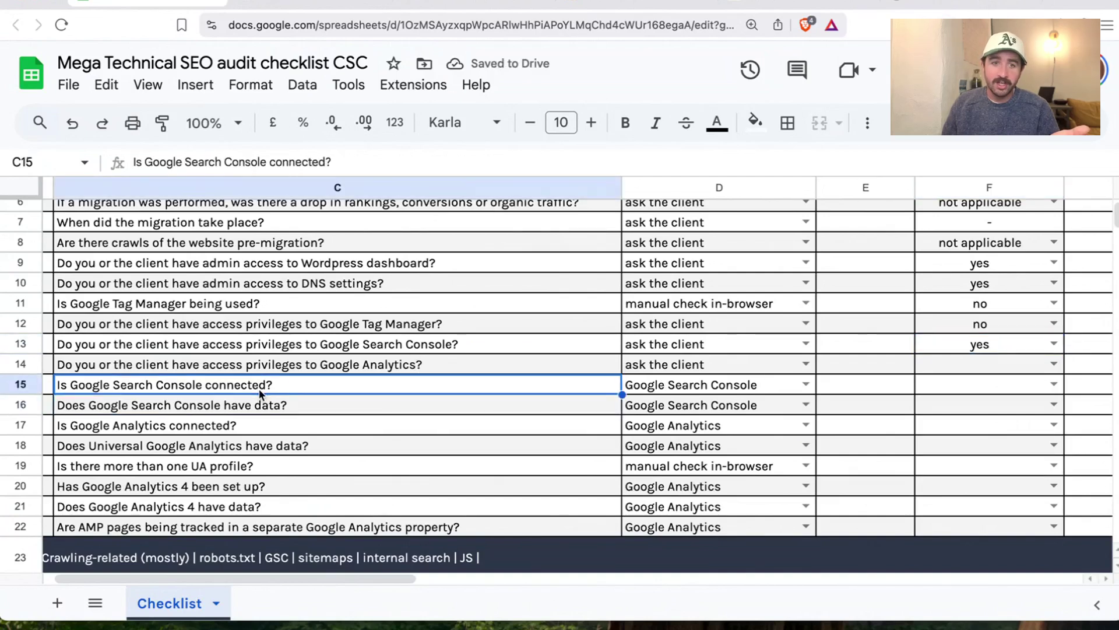
left_click(298, 408)
left_click(1055, 385)
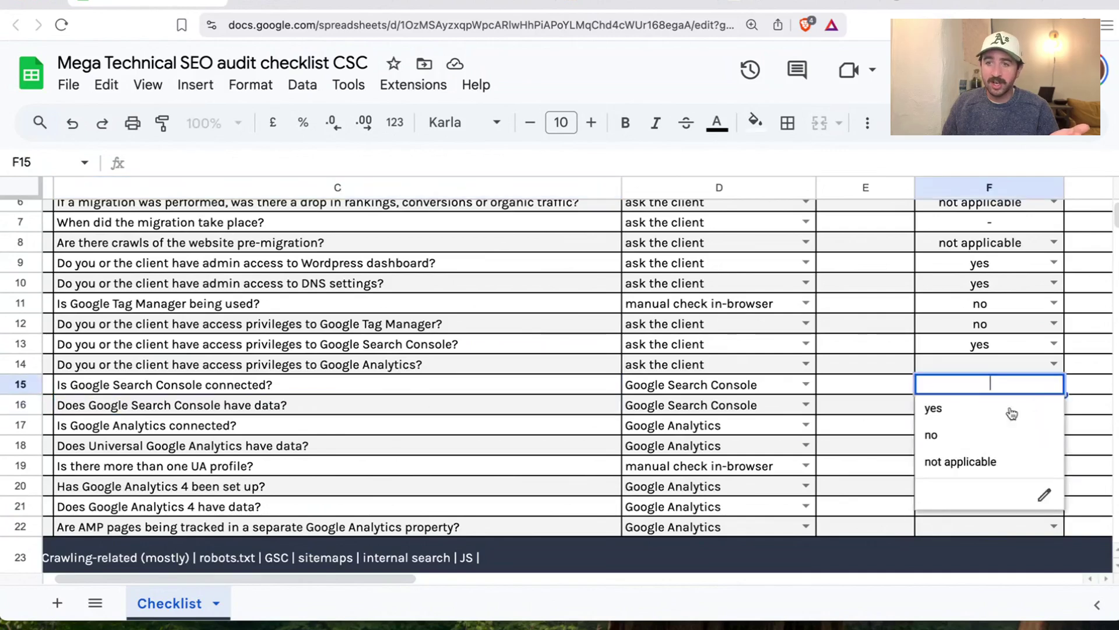
left_click(977, 416)
left_click(1053, 404)
left_click(1019, 436)
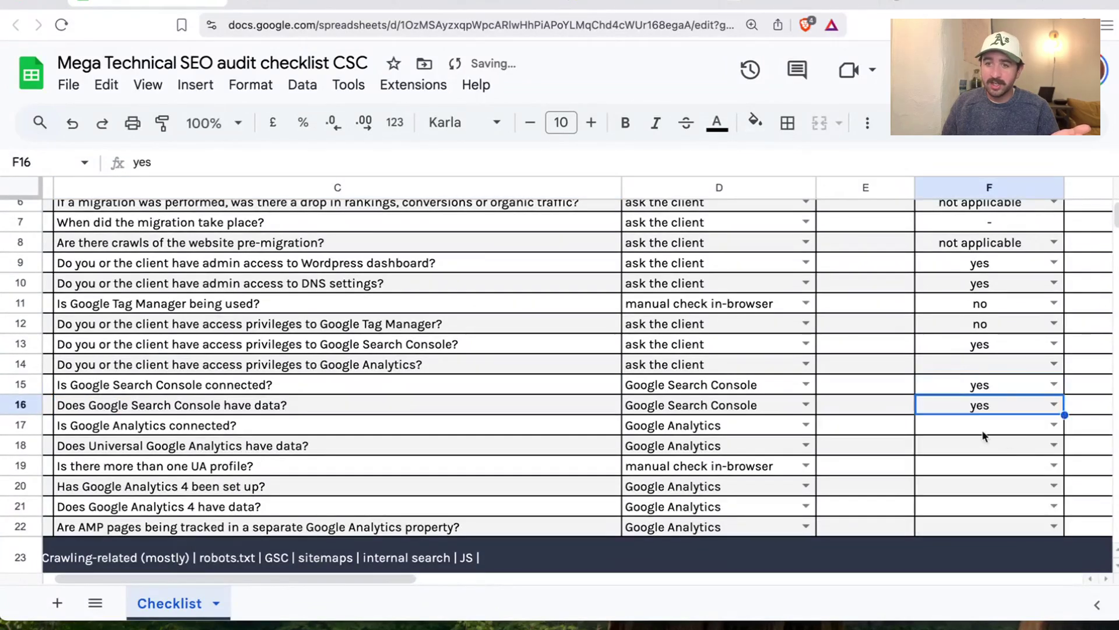
left_click(254, 2)
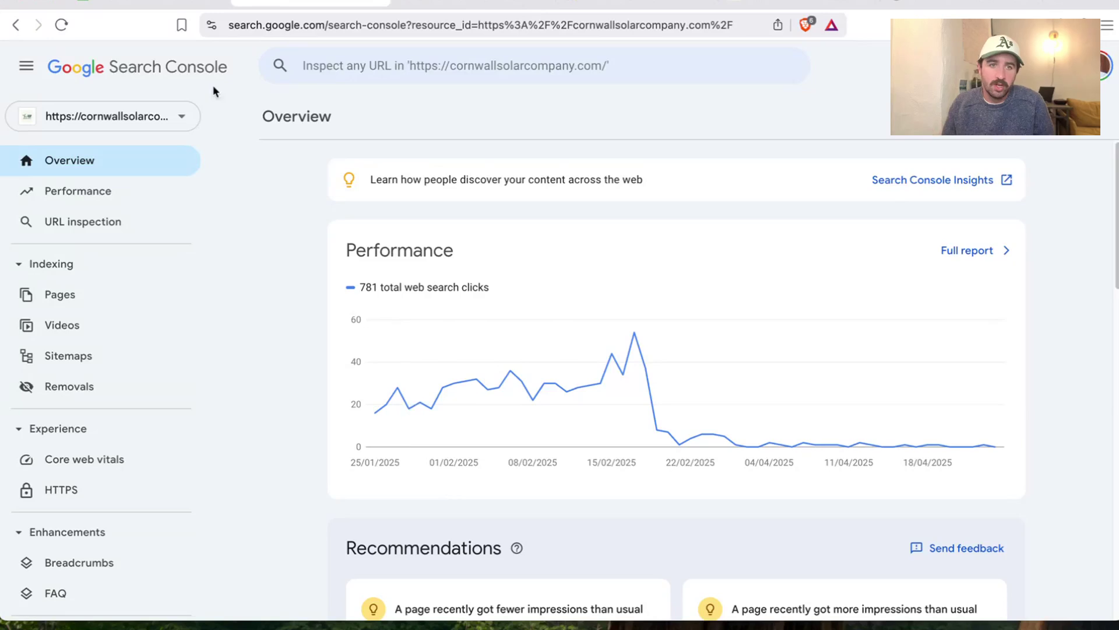
left_click(216, 3)
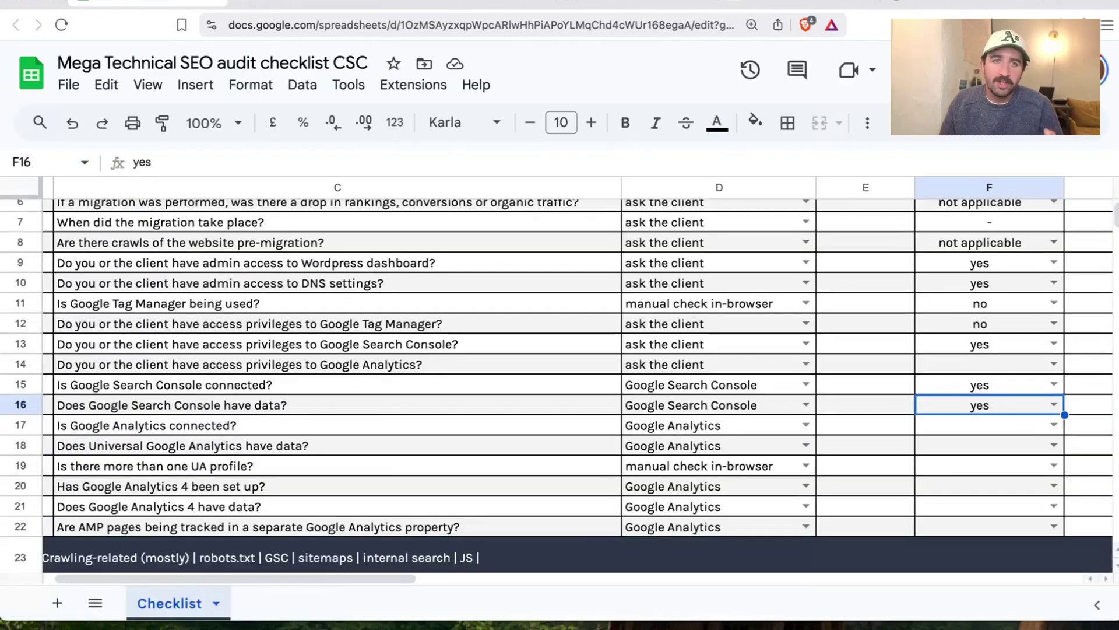
Set the response for access privileges to Google Analytics to "yes"
left_click(392, 432)
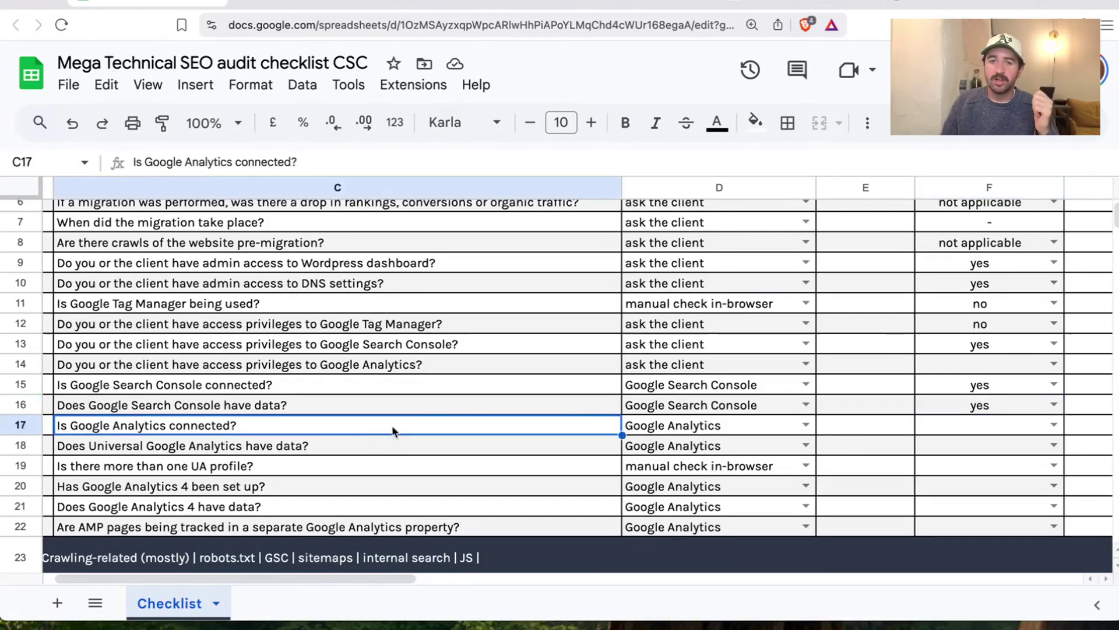
left_click(1044, 365)
left_click(214, 359)
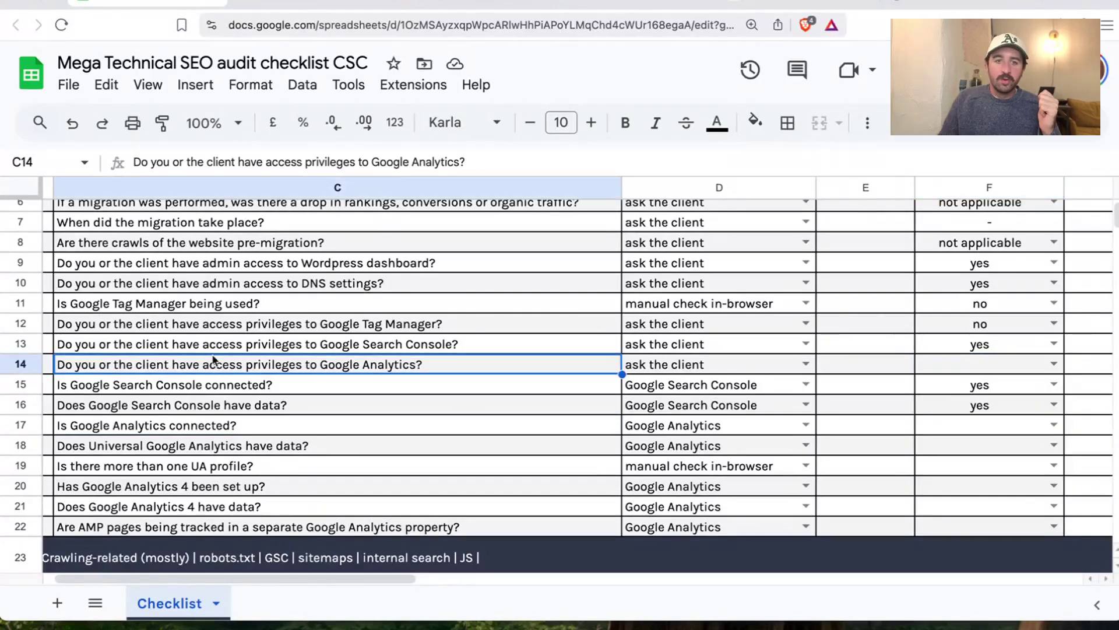
left_click(1054, 365)
left_click(983, 385)
View the Cornwall Solar Company property in Google Analytics and set the checklist response for Google Analytics being connected to "yes"
left_click(613, 5)
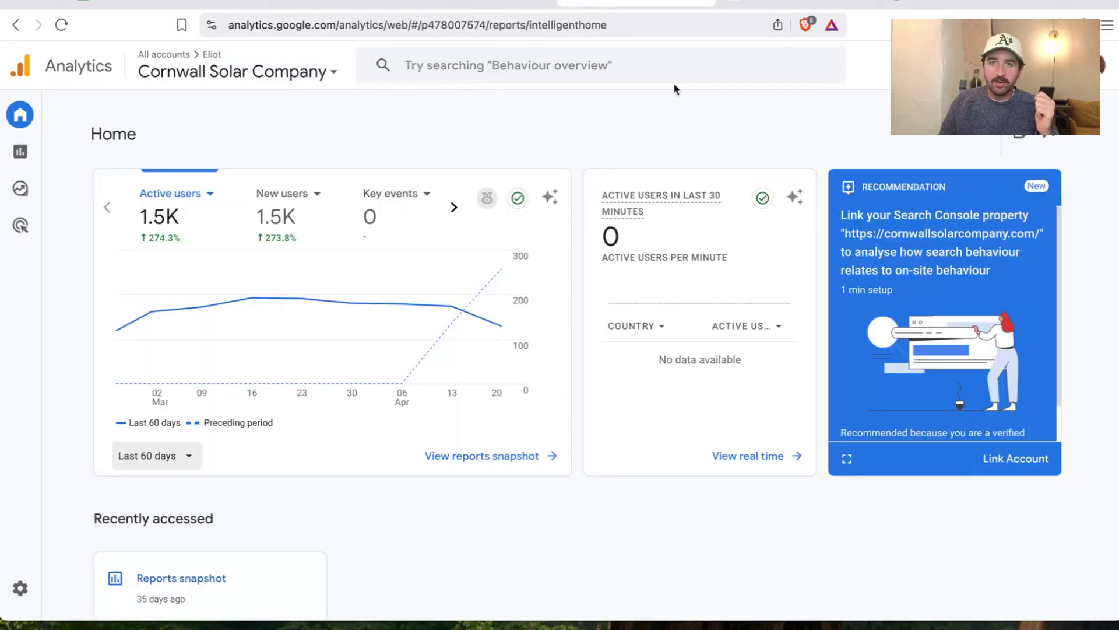
left_click(105, 3)
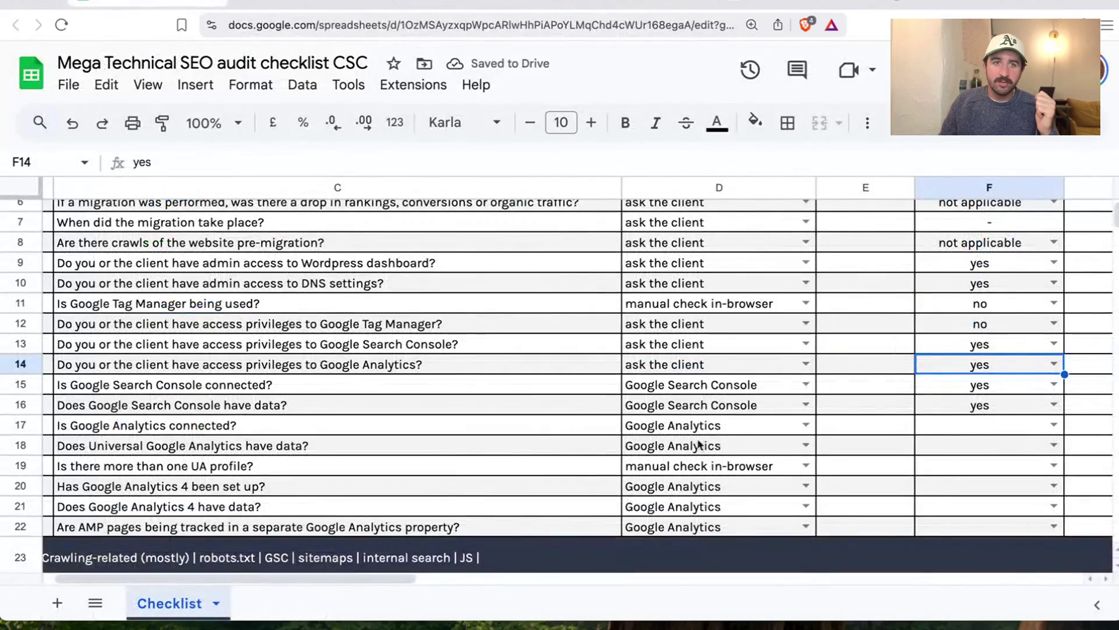
left_click(326, 430)
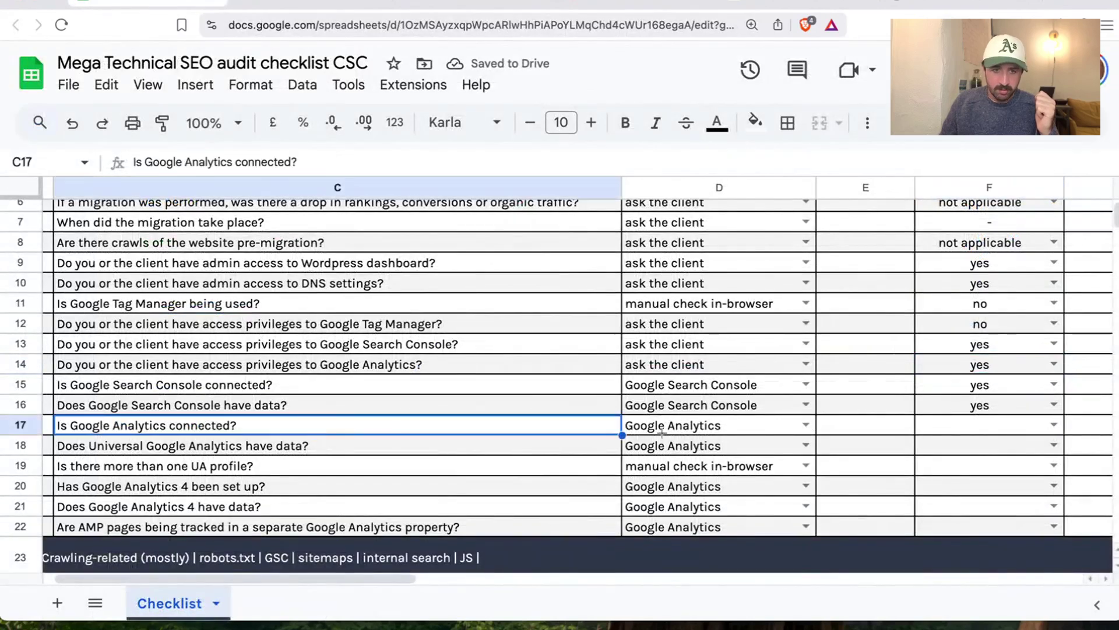
left_click(1054, 426)
left_click(984, 450)
Set the responses for Universal Google Analytics having data and for more than one UA profile to "not applicable"
left_click(551, 450)
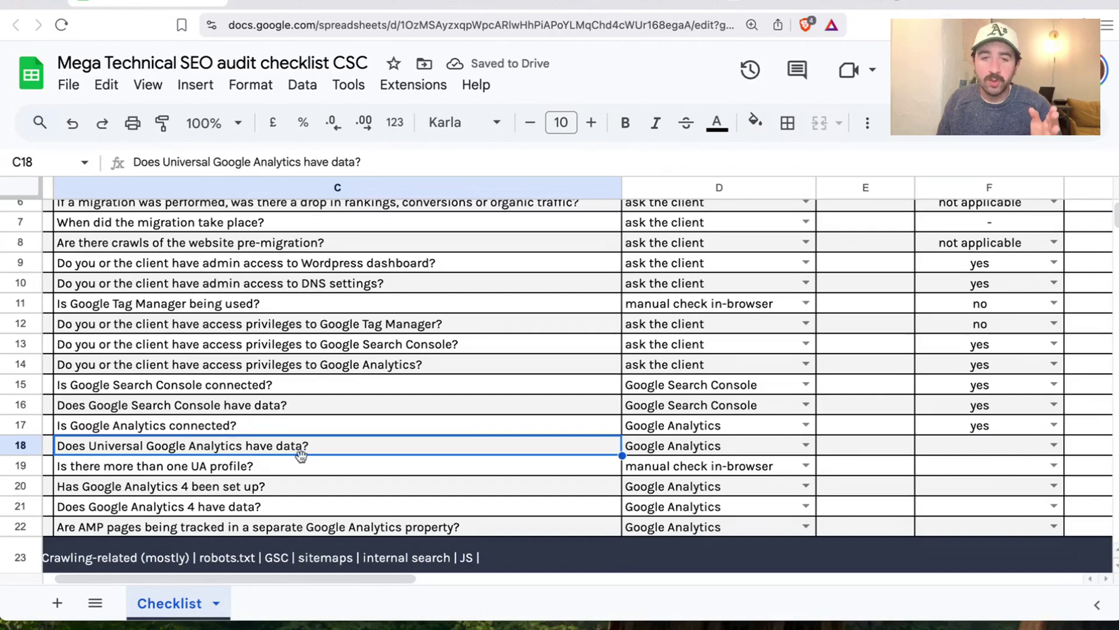
left_click(1052, 446)
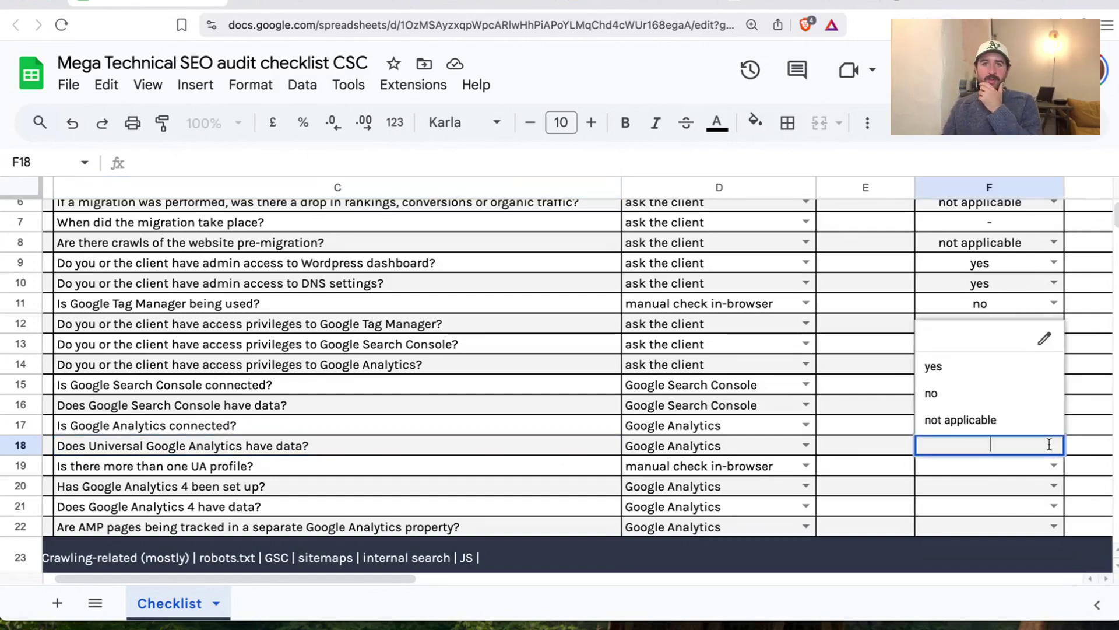
left_click(989, 426)
left_click(258, 469)
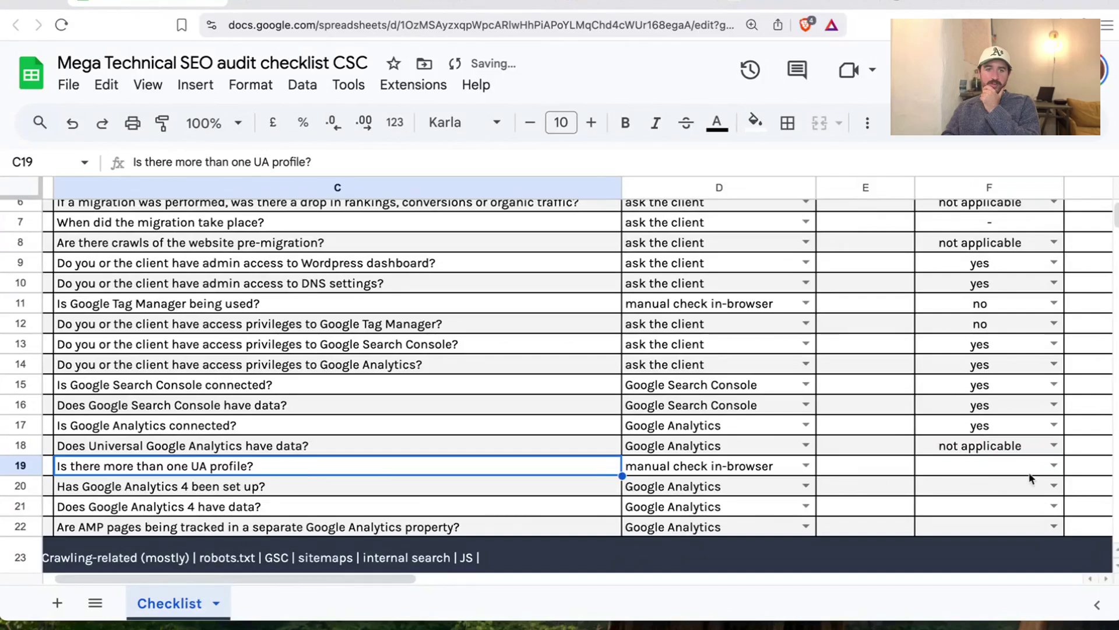
left_click(1053, 469)
left_click(956, 440)
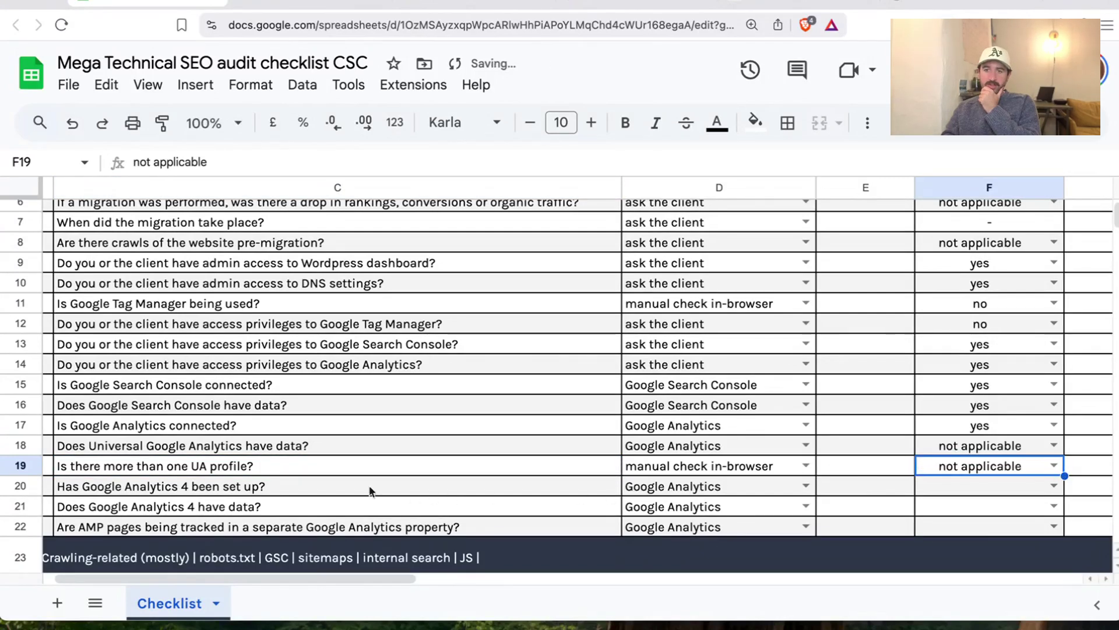
Set the responses for Google Analytics 4 being set up and having data to "yes"
left_click(278, 485)
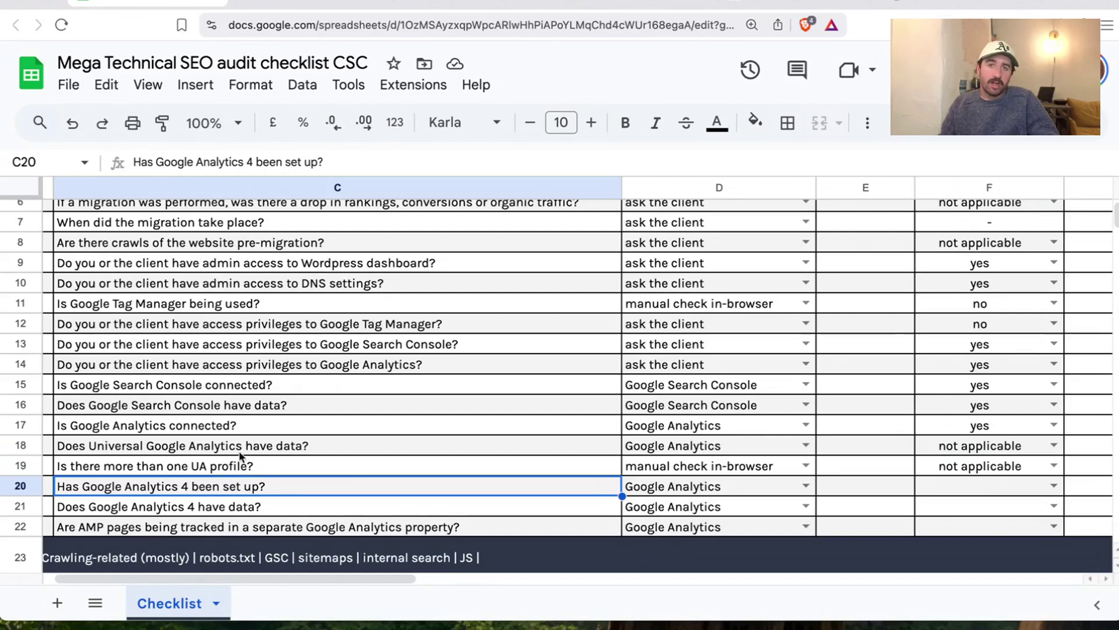
left_click(1055, 486)
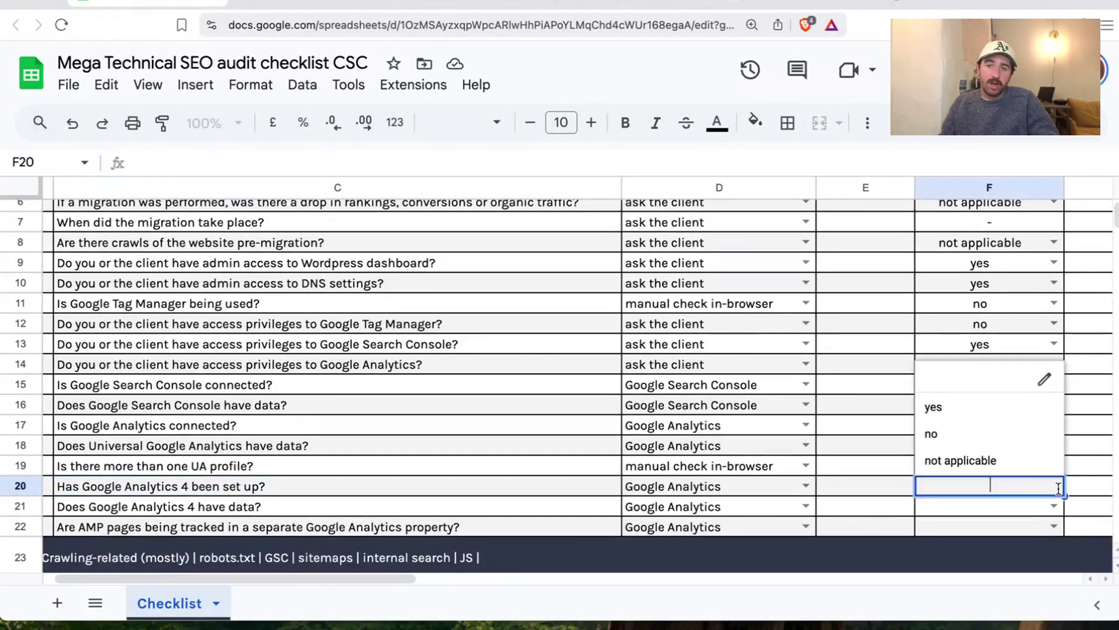
left_click(965, 407)
left_click(1052, 507)
left_click(962, 426)
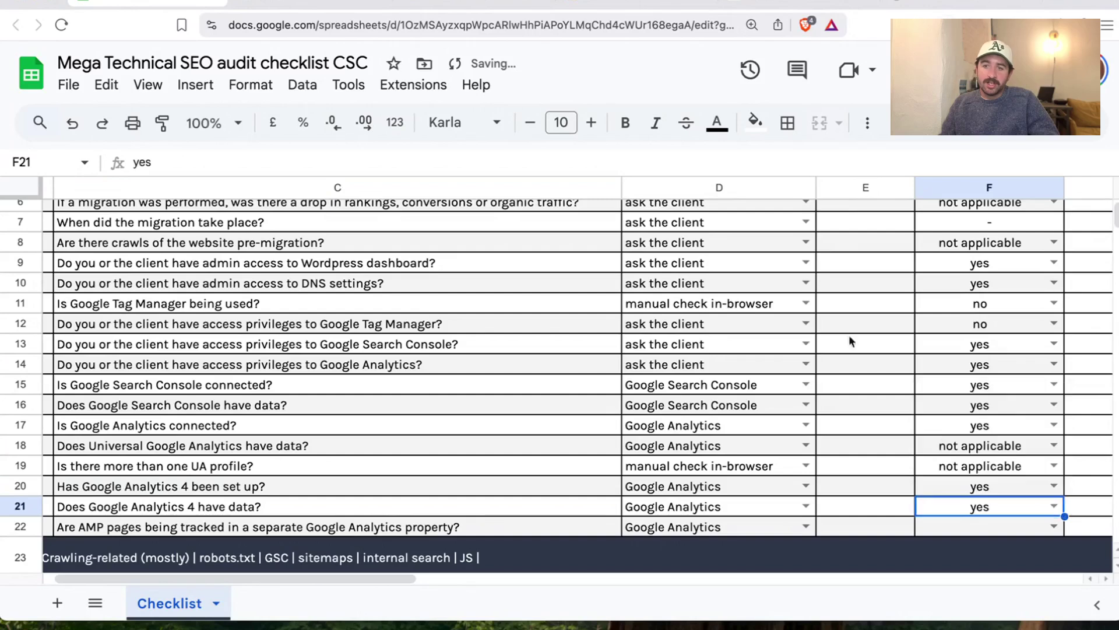
Examine the active users data on the Google Analytics home page and return to the checklist spreadsheet
left_click(709, 3)
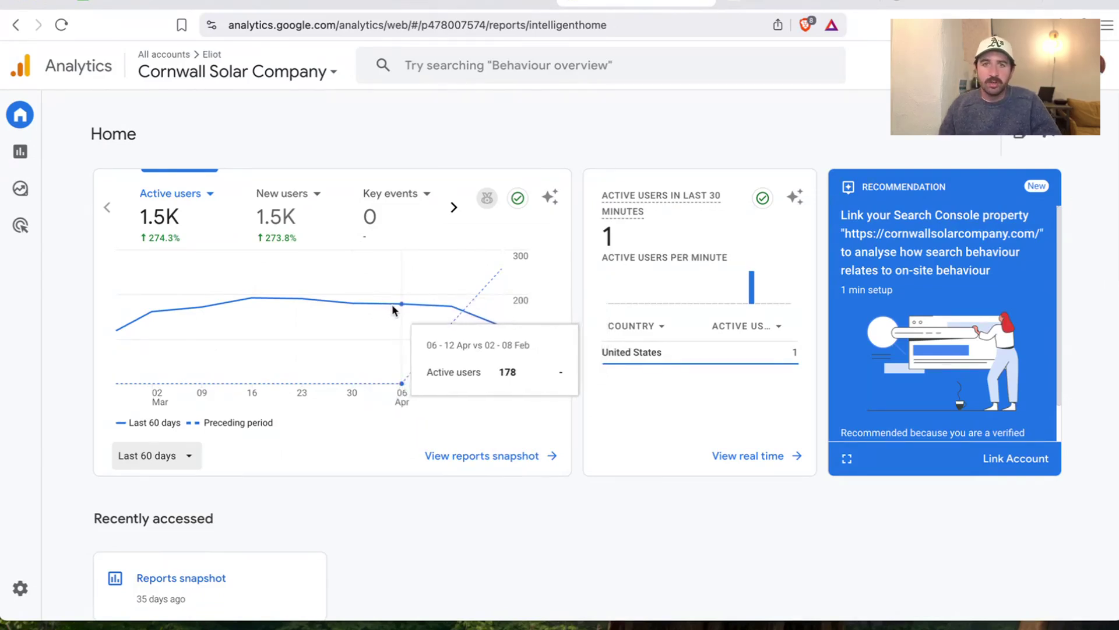
left_click(148, 3)
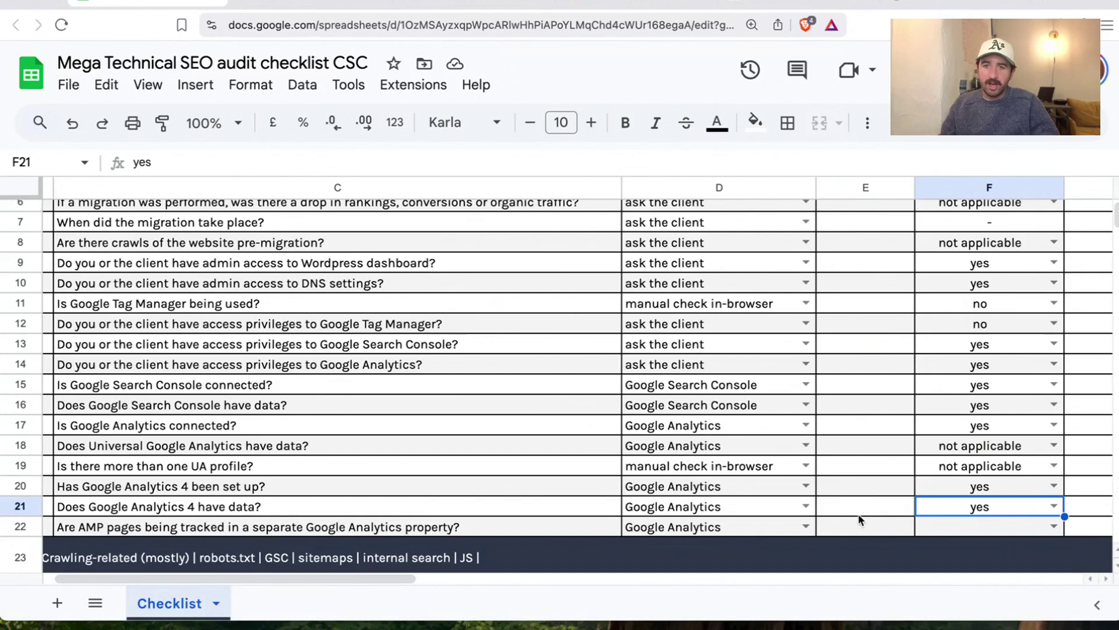
left_click(635, 4)
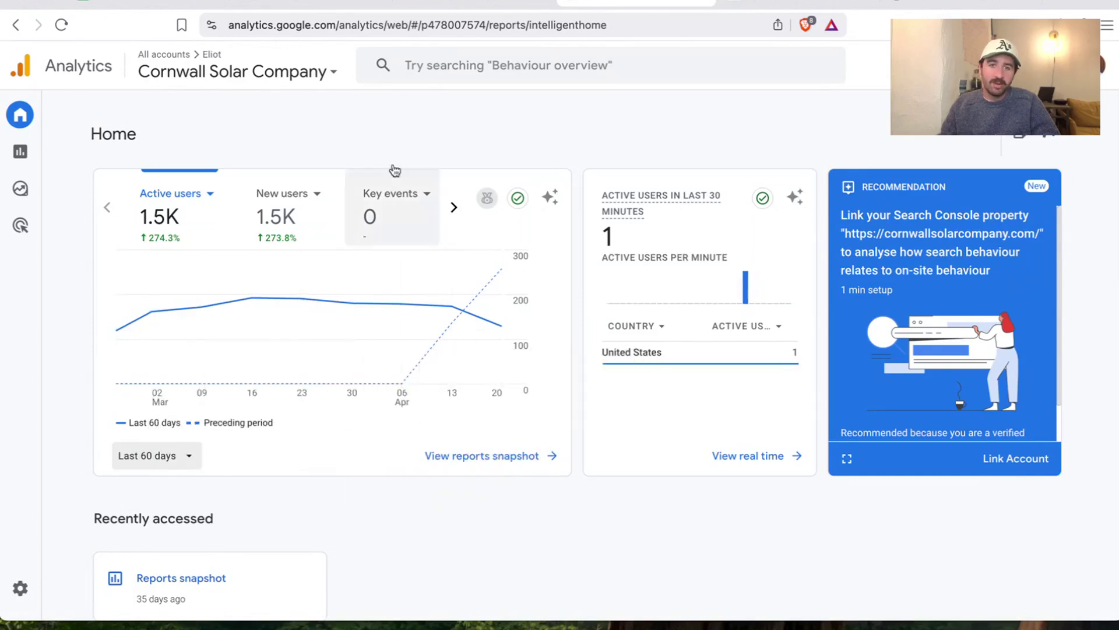
left_click(149, 5)
Set the AMP page tracking response to "no" and go to the robots.txt questions in the crawling-related section
scroll(517, 457, "down", 1)
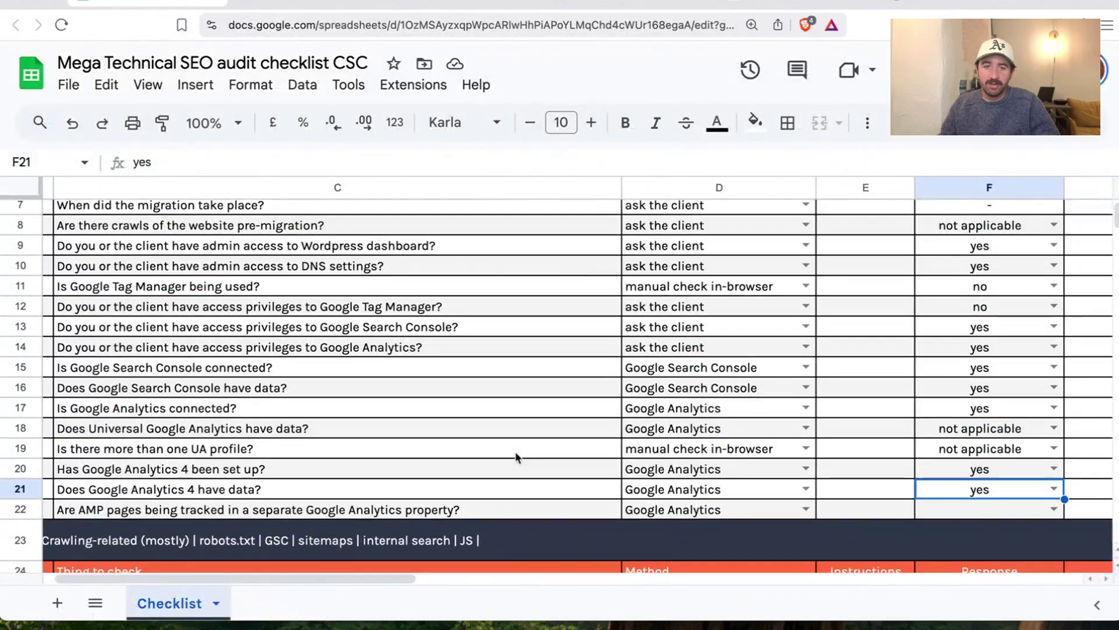
scroll(517, 457, "down", 5)
left_click(79, 279)
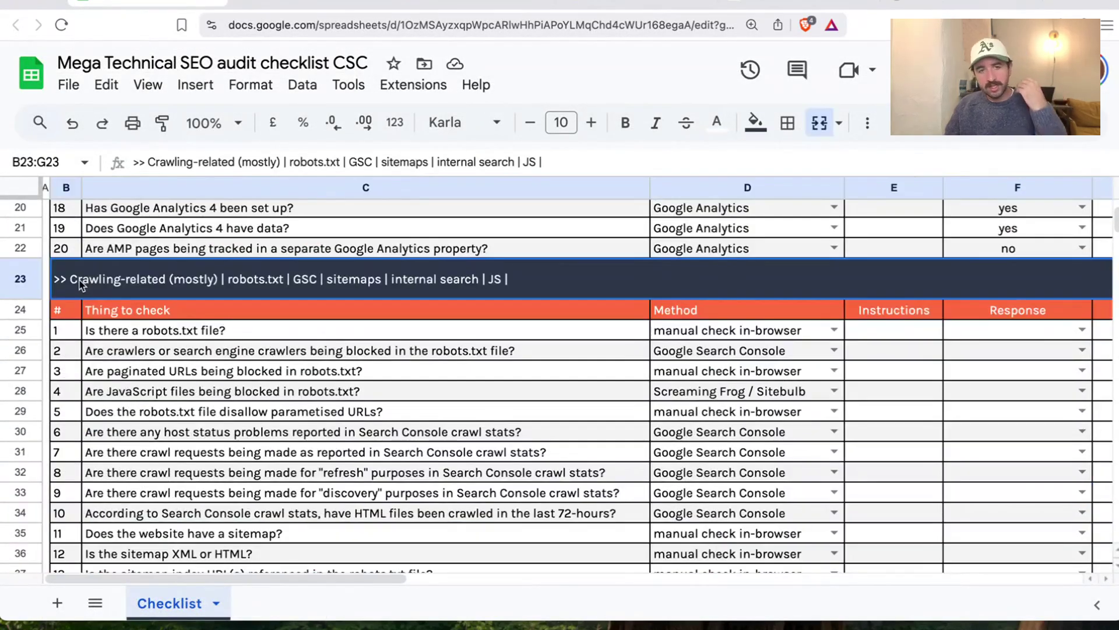
double_click(79, 280)
left_click(230, 373)
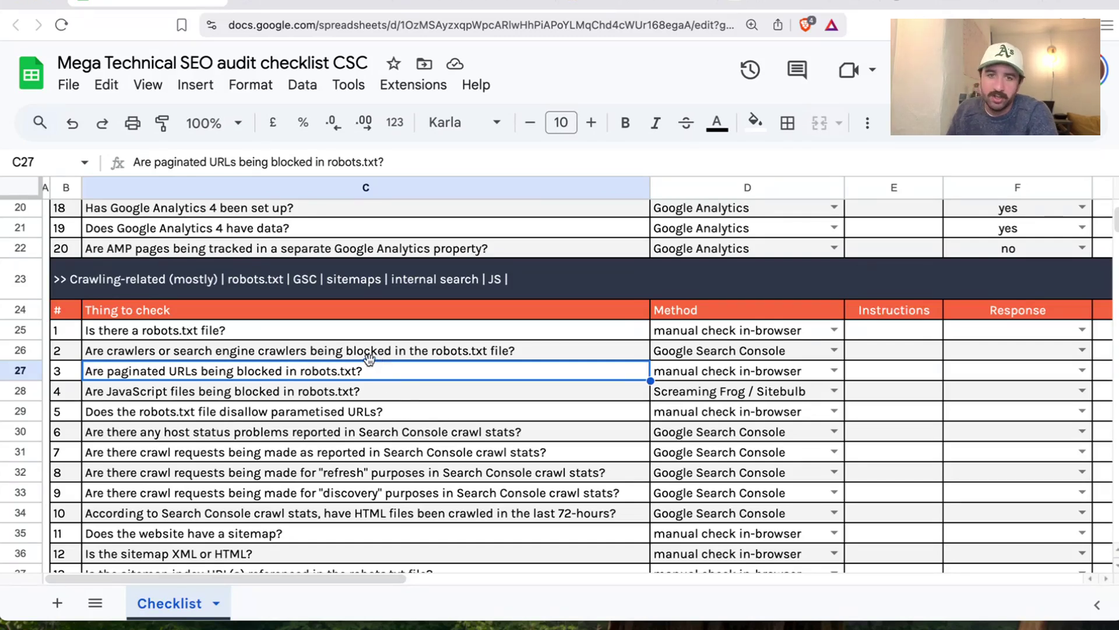
From the robots.txt question, switch to the page source of cornwallsolarcompany.com and load the live home page by removing the view-source prefix
left_click(243, 333)
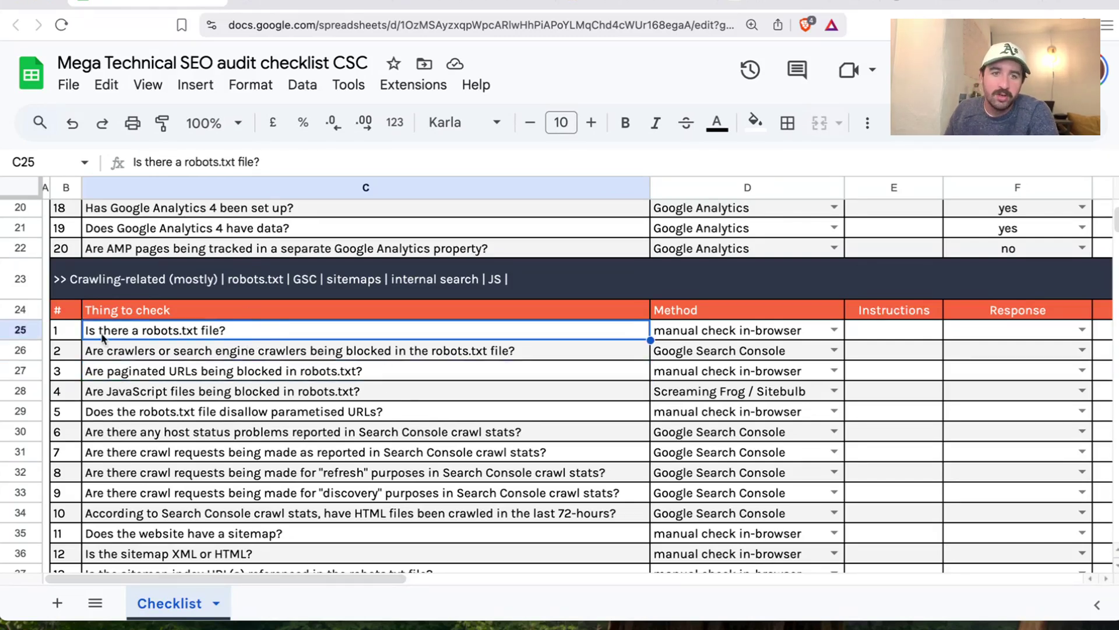
left_click(919, 3)
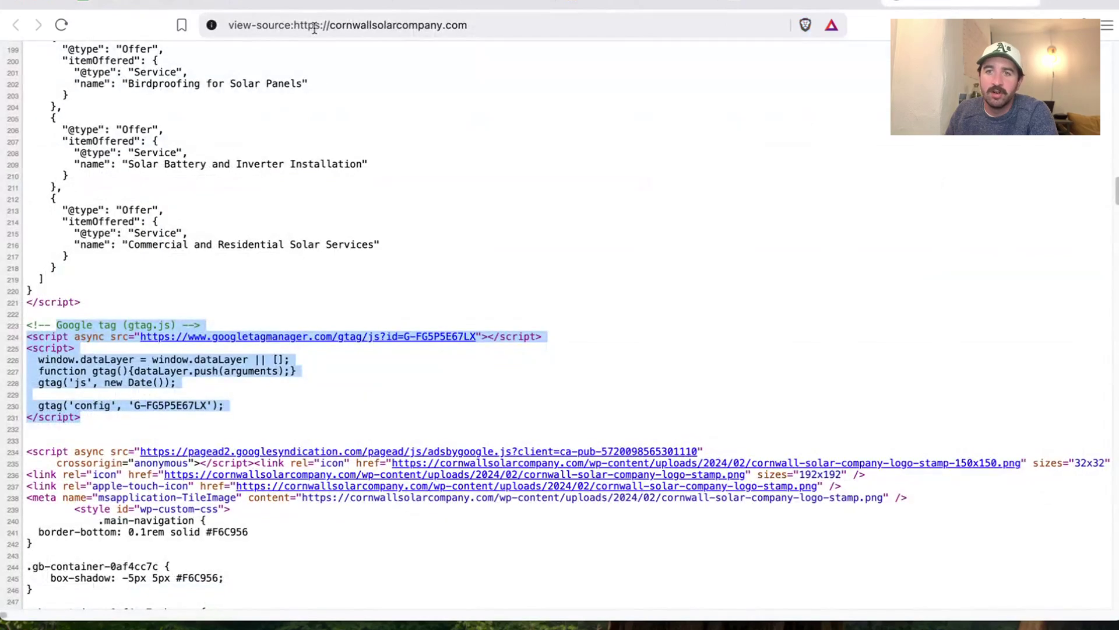
double_click(363, 26)
left_click(465, 26)
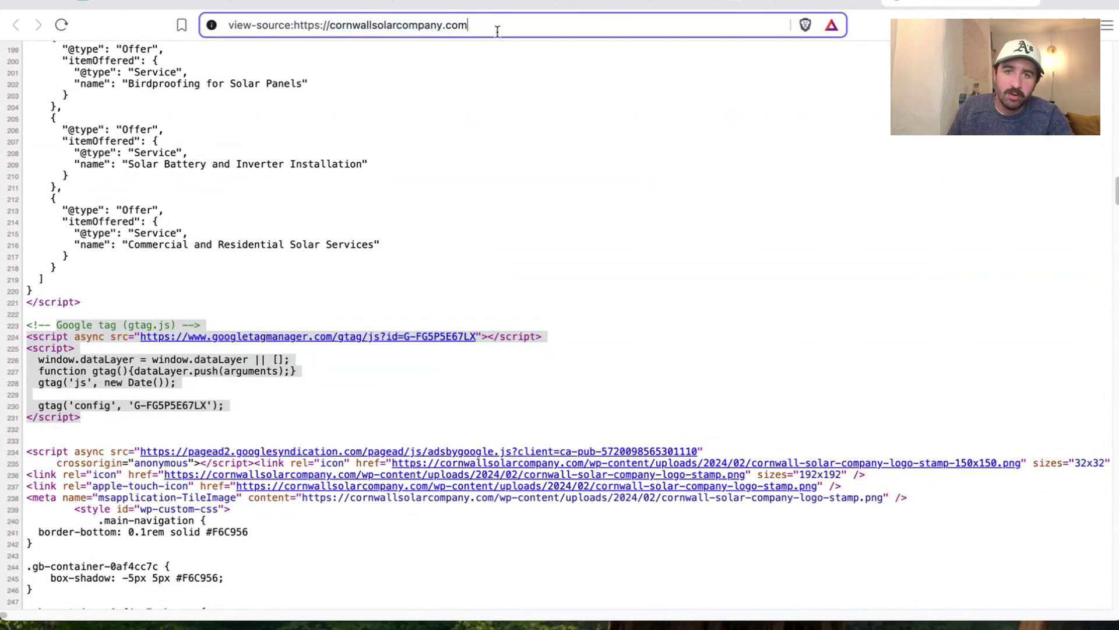
key("super+a")
left_click(320, 29)
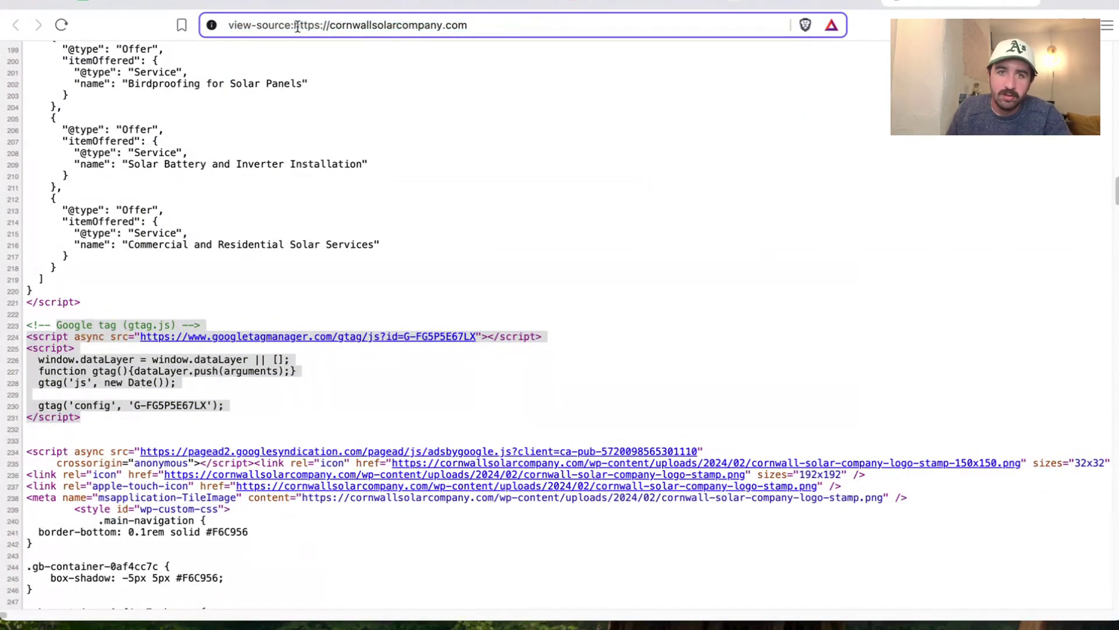
left_click_drag(295, 30, 167, 33)
key("BackSpace")
key("Return")
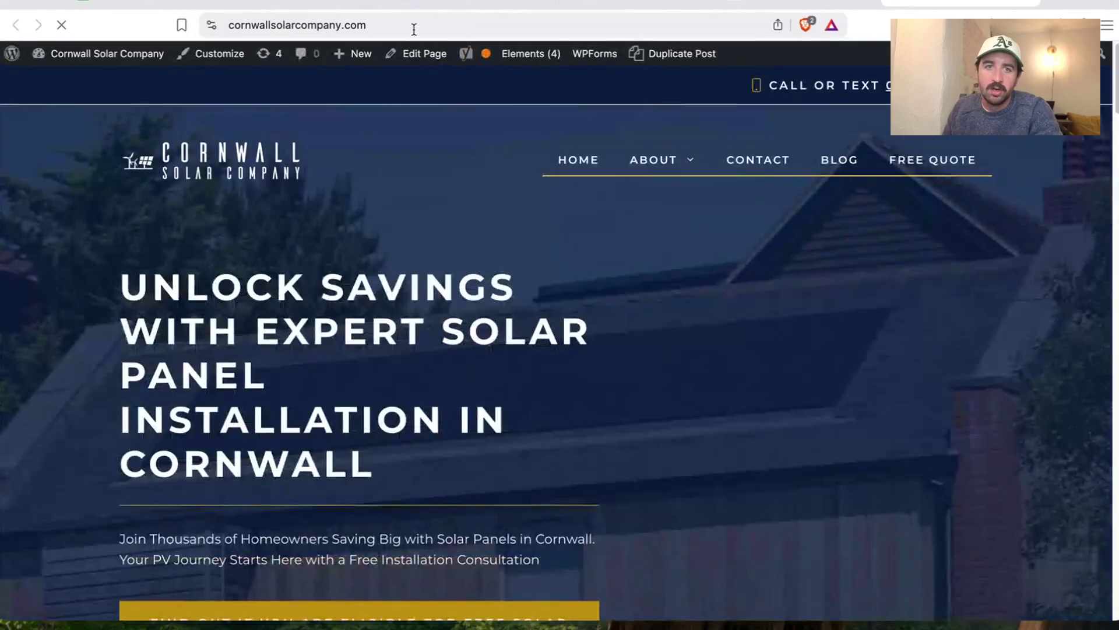
Open cornwallsolarcompany.com/robots.txt and review the user-agent, disallow and sitemap lines in the Yoast block
left_click(413, 26)
left_click(639, 33)
type("/")
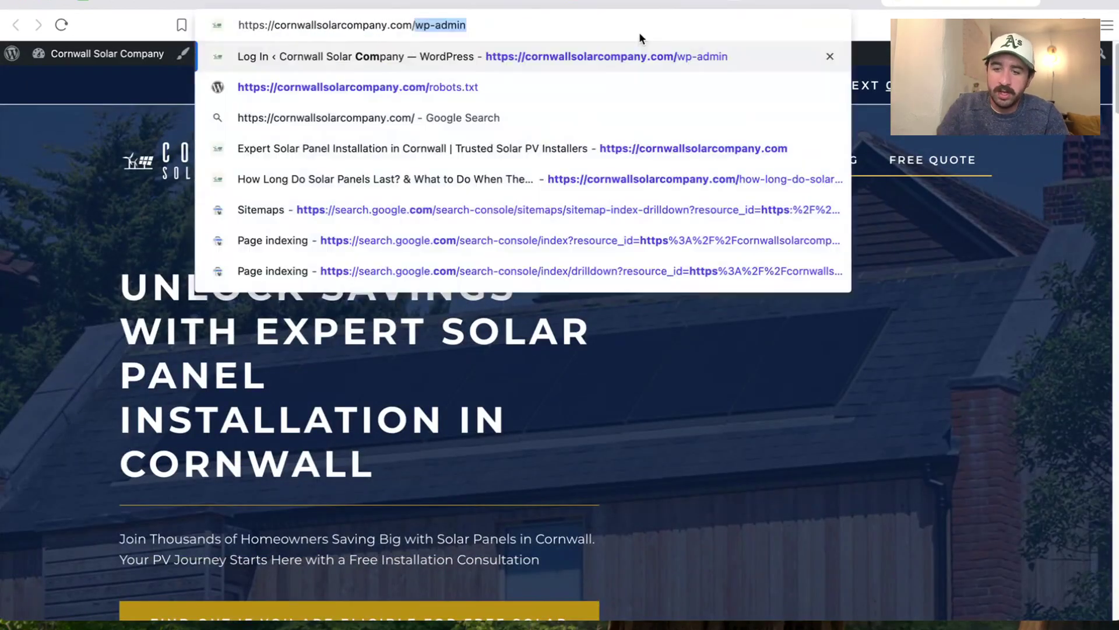
type("robots.t")
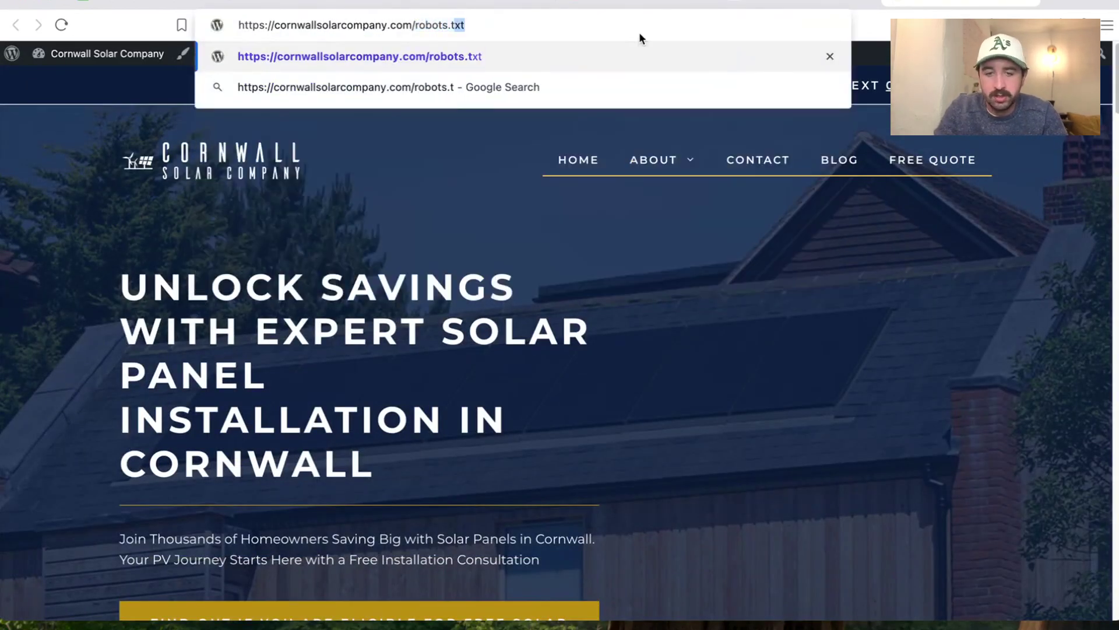
key("Return")
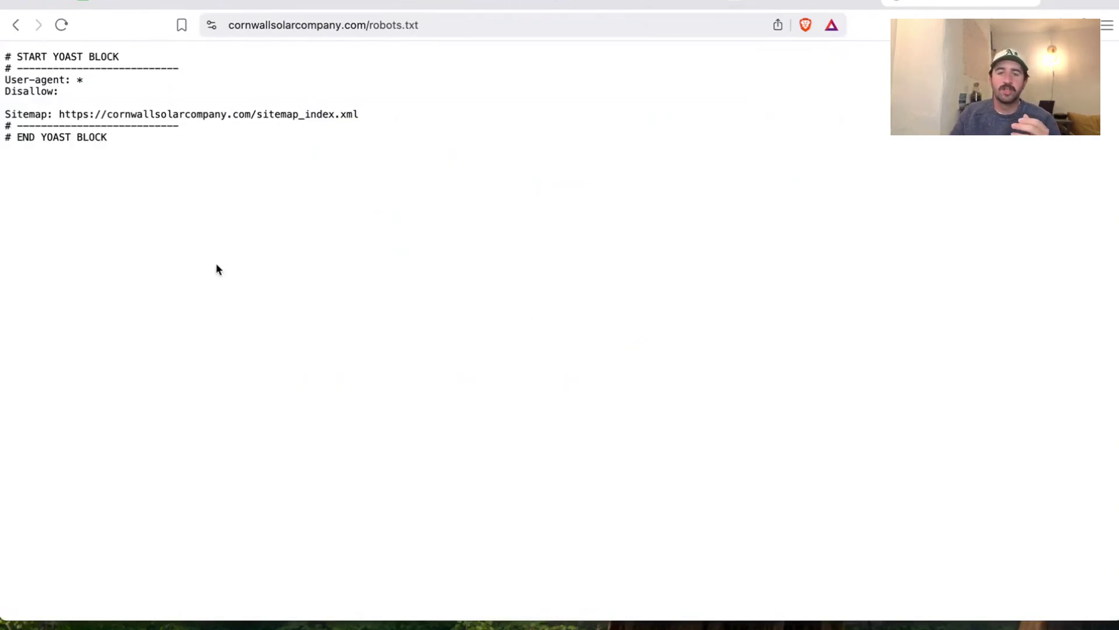
left_click_drag(216, 270, 6, 54)
left_click(129, 193)
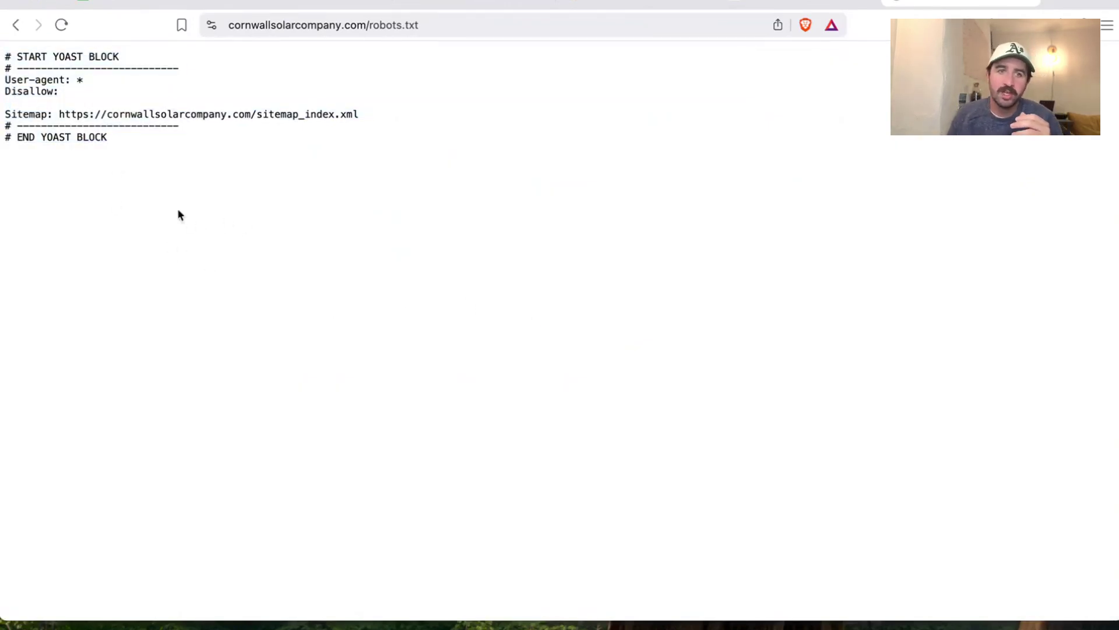
left_click_drag(178, 210, 14, 60)
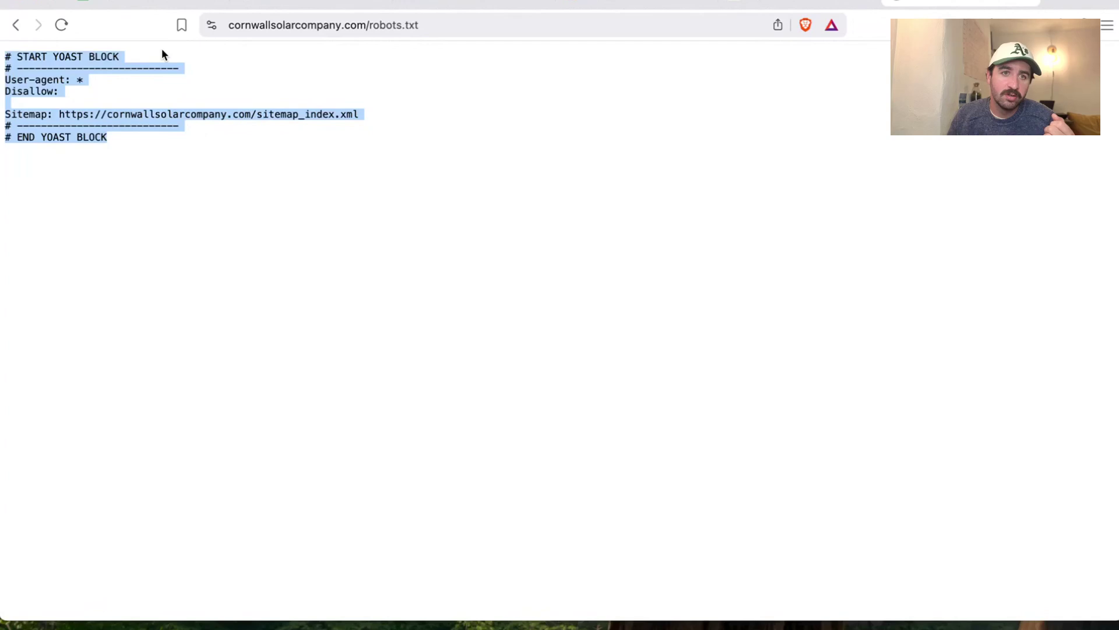
left_click(182, 274)
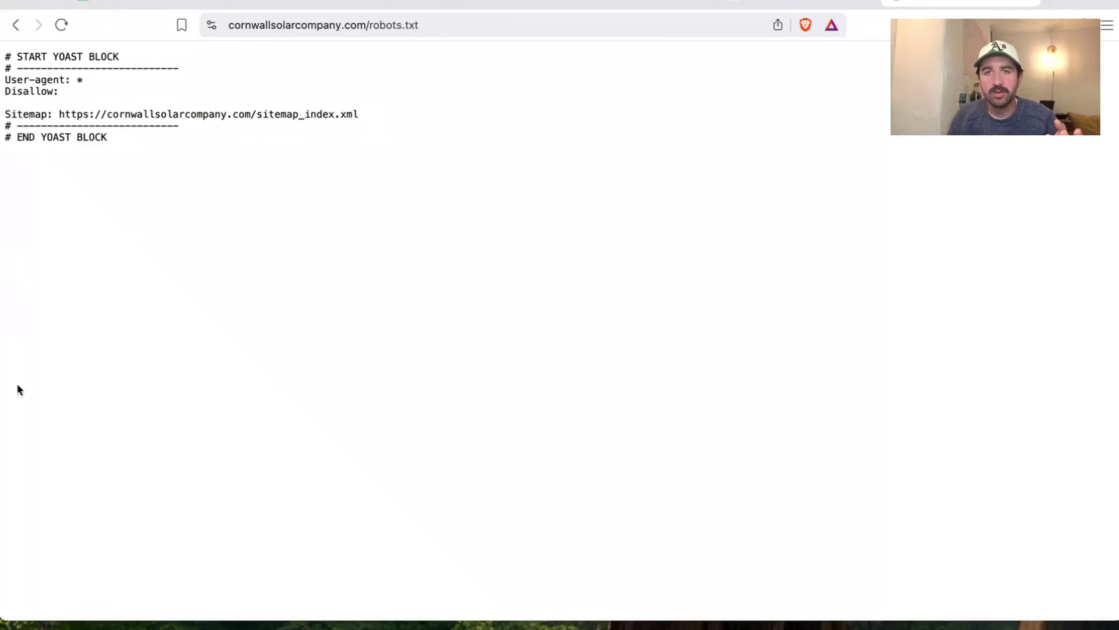
In the checklist spreadsheet, set the response for a robots.txt file existing to "yes" and for crawlers being blocked in it to "no"
left_click(116, 2)
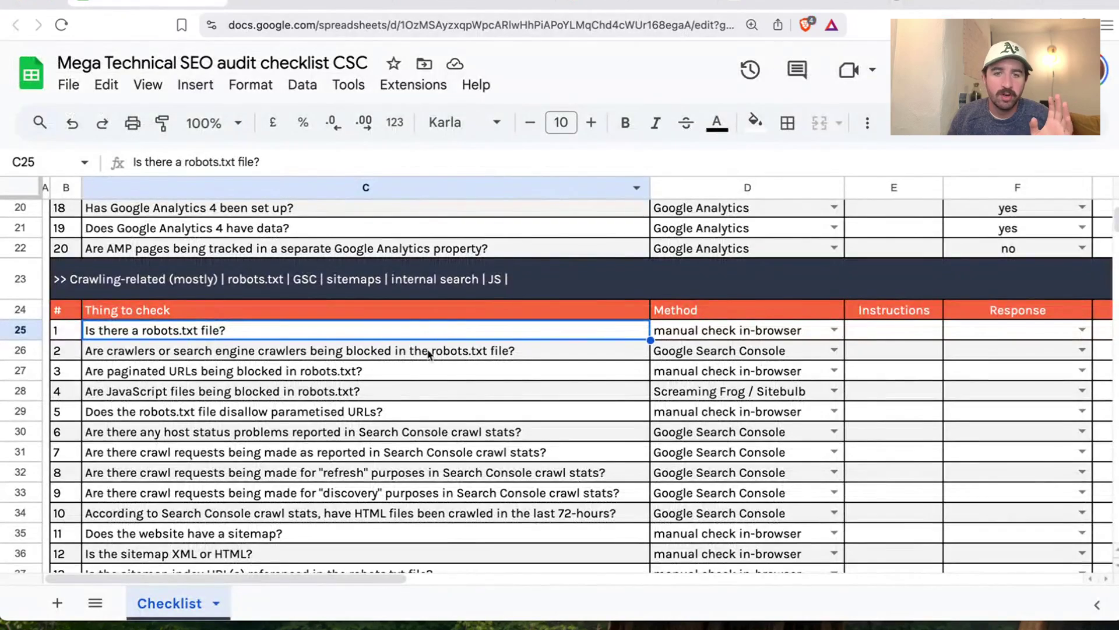
left_click(1081, 330)
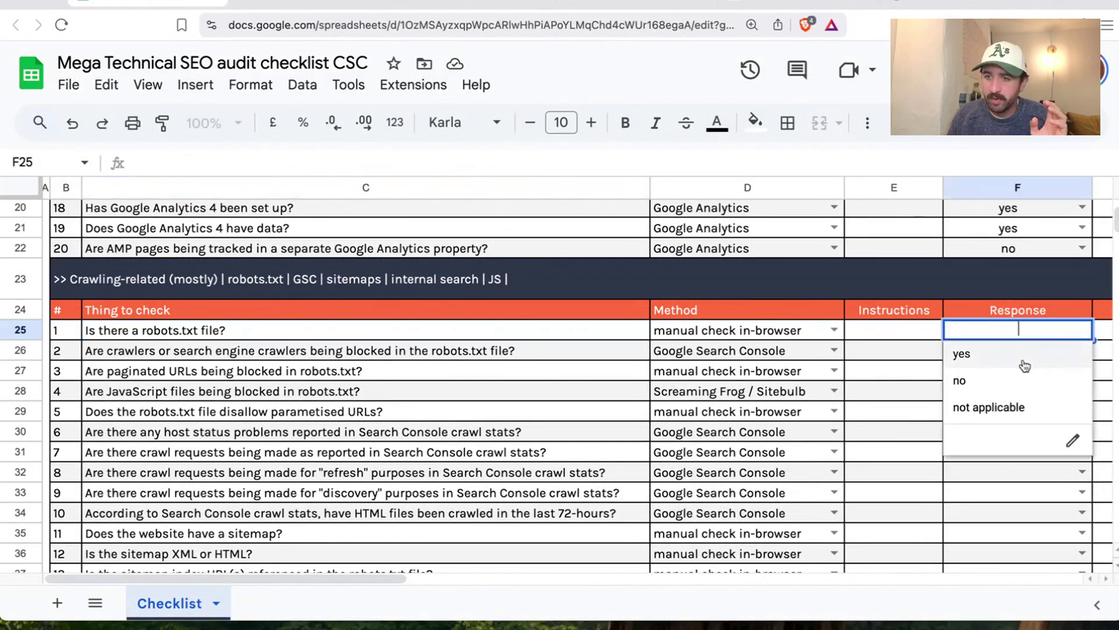
left_click(962, 351)
left_click(270, 360)
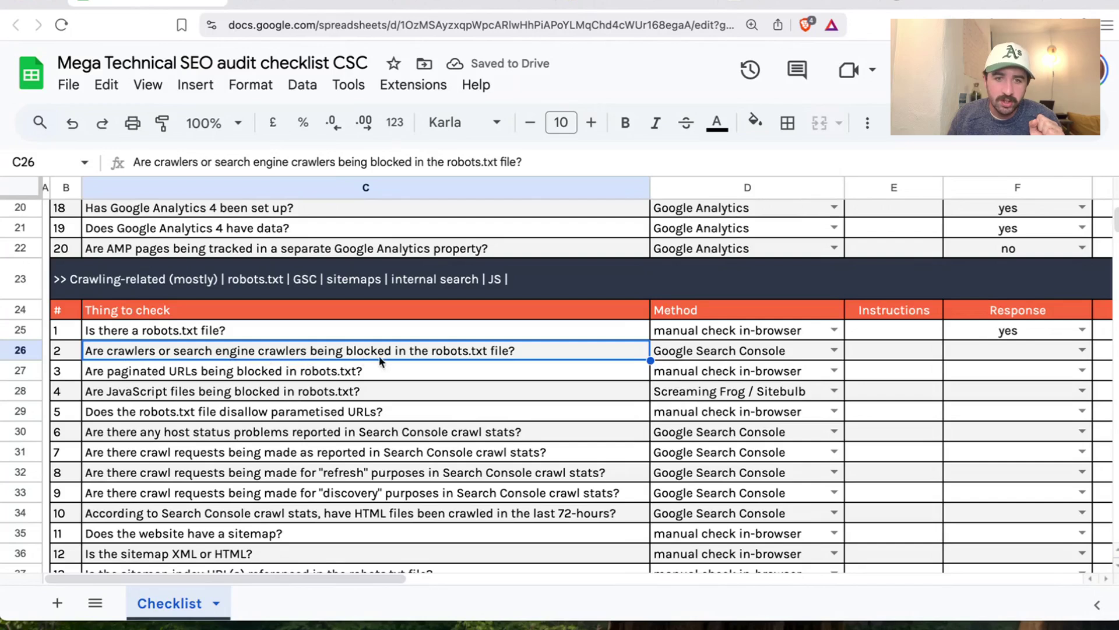
left_click(1079, 350)
left_click(1015, 406)
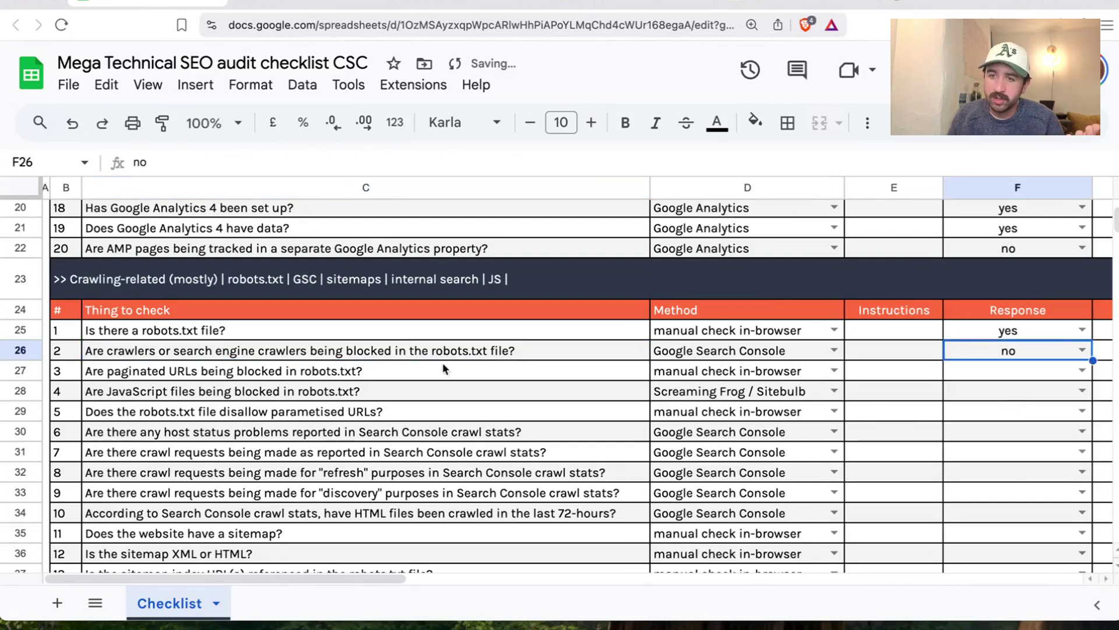
Set the responses for paginated URLs and for JavaScript files being blocked in robots.txt to "no"
left_click(296, 381)
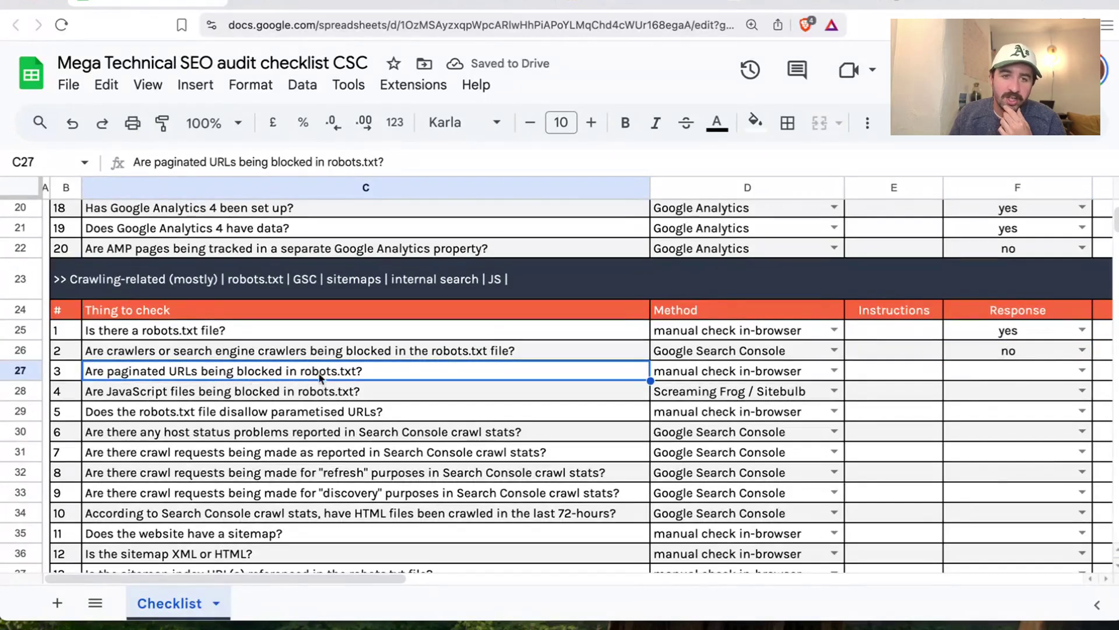
left_click(1082, 371)
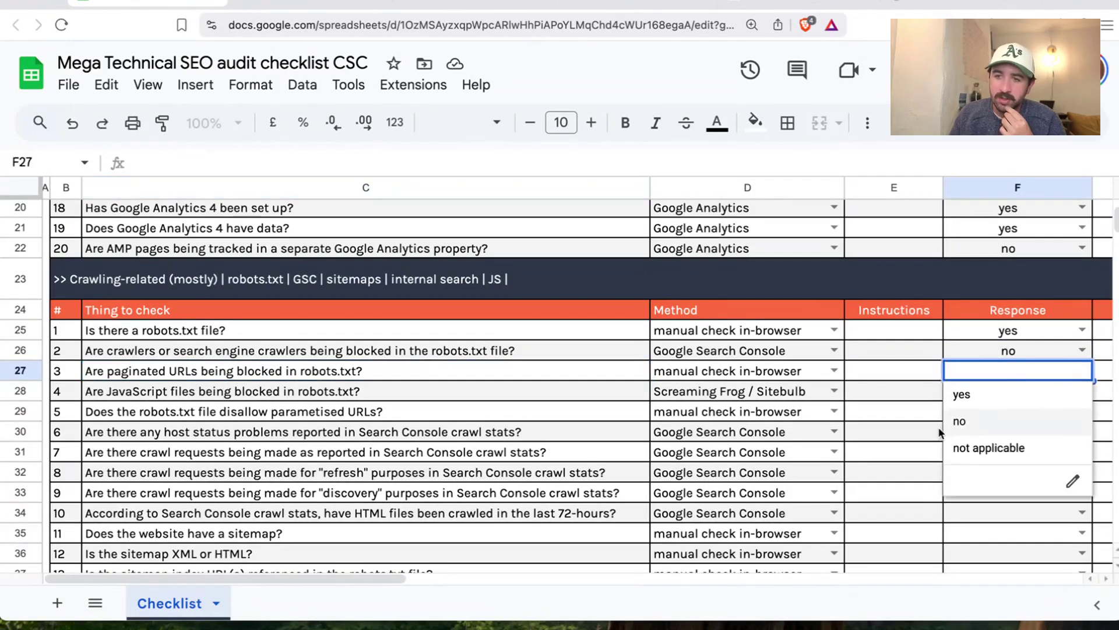
left_click(955, 426)
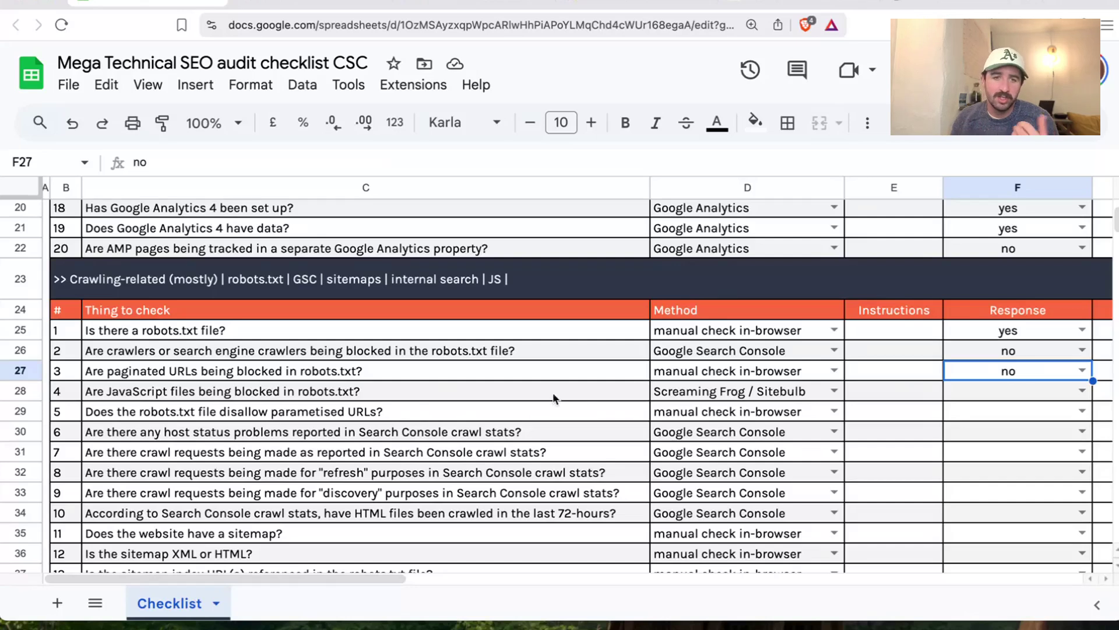
left_click(309, 393)
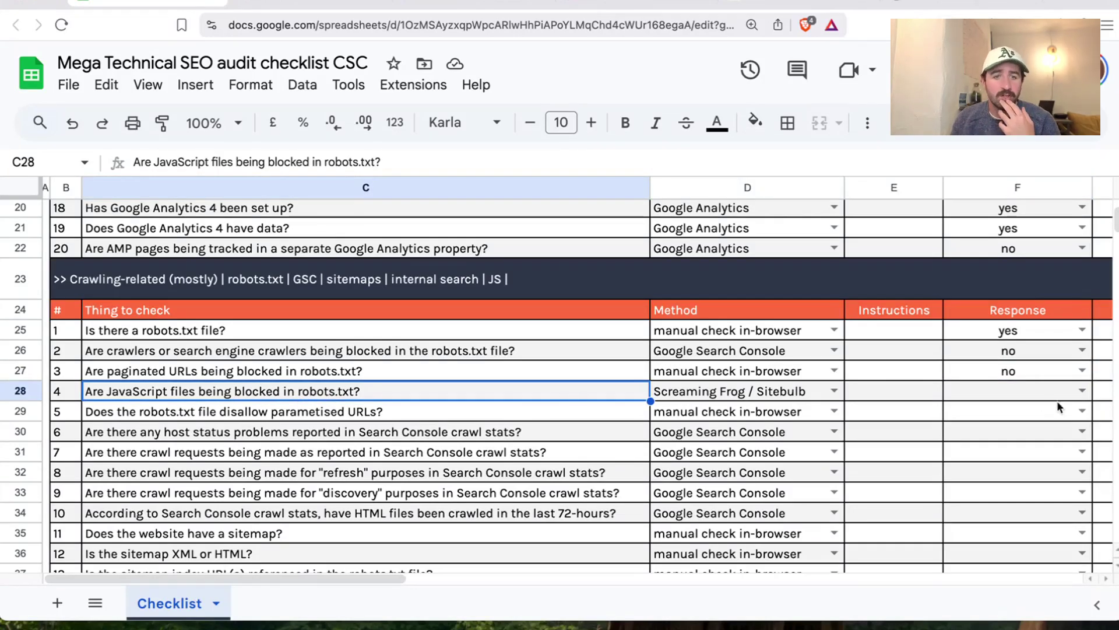
left_click(1082, 391)
left_click(979, 441)
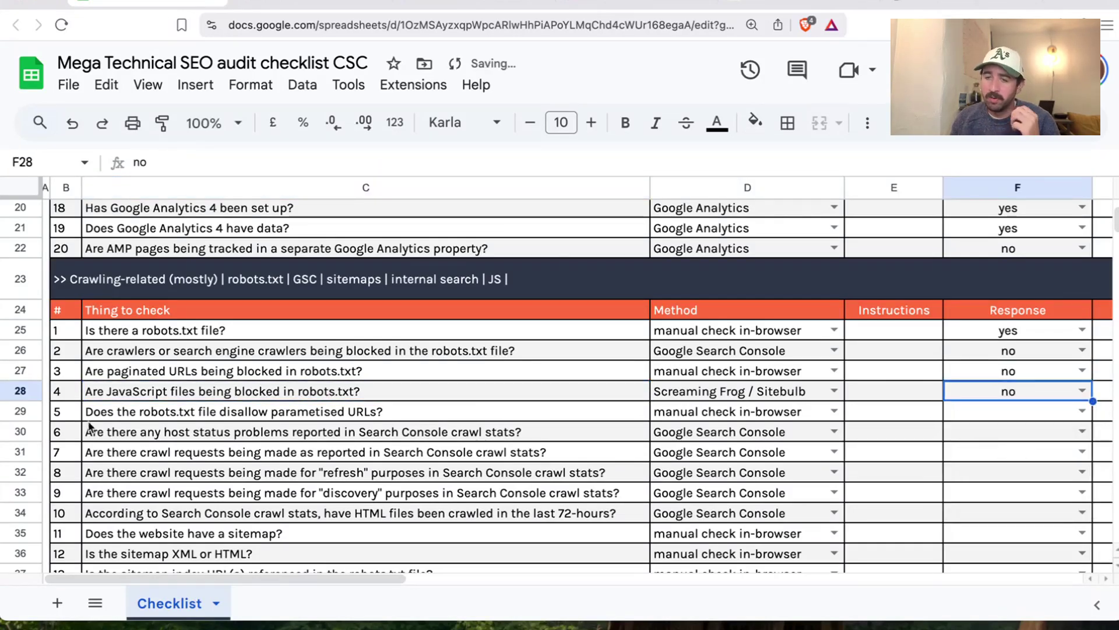
Set the response for the robots.txt file disallowing parametised URLs to "no"
left_click(112, 415)
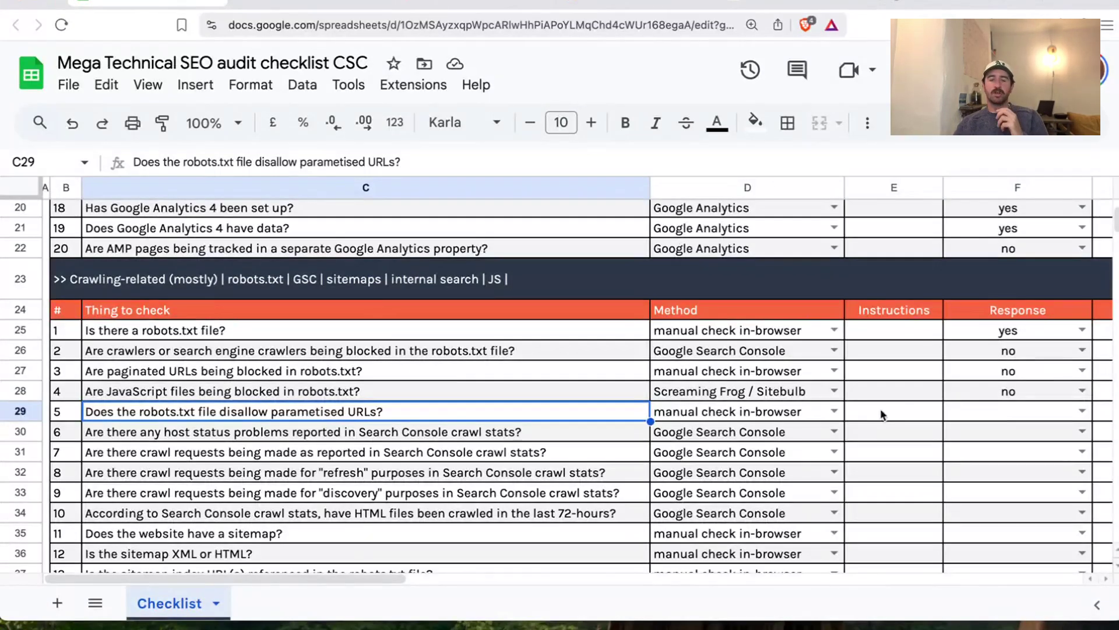
left_click(1082, 411)
left_click(996, 461)
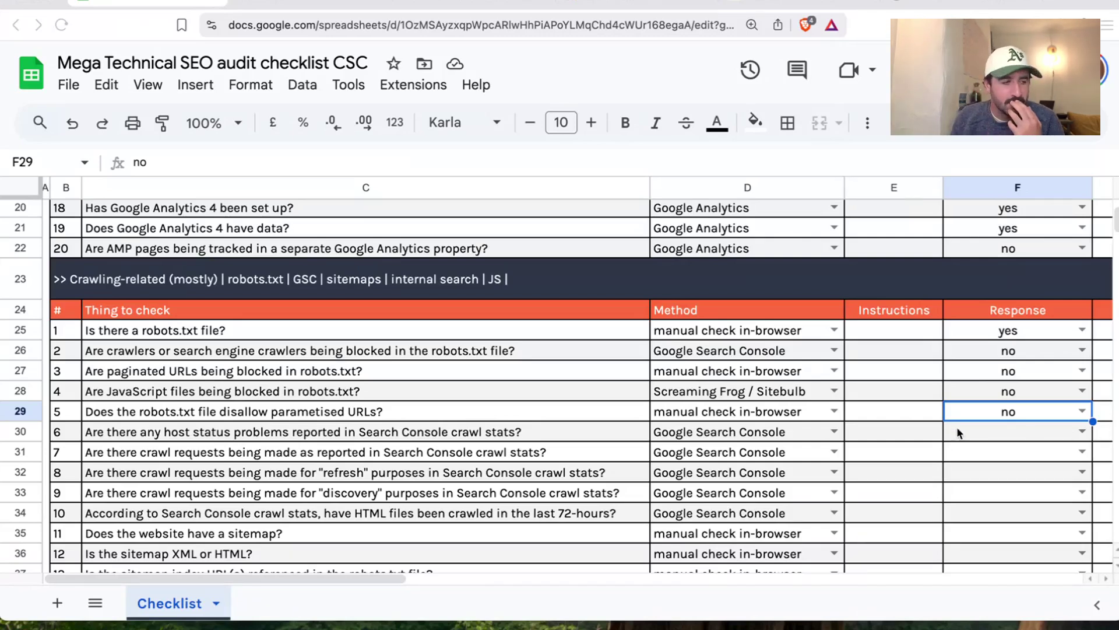
left_click(466, 438)
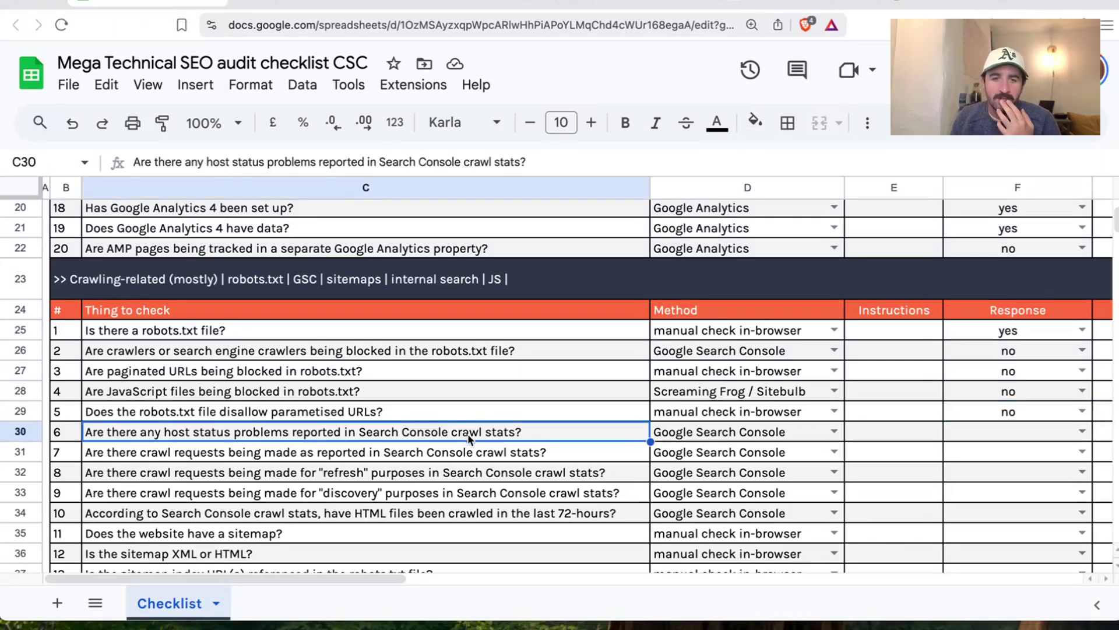
scroll(525, 470, "down", 1)
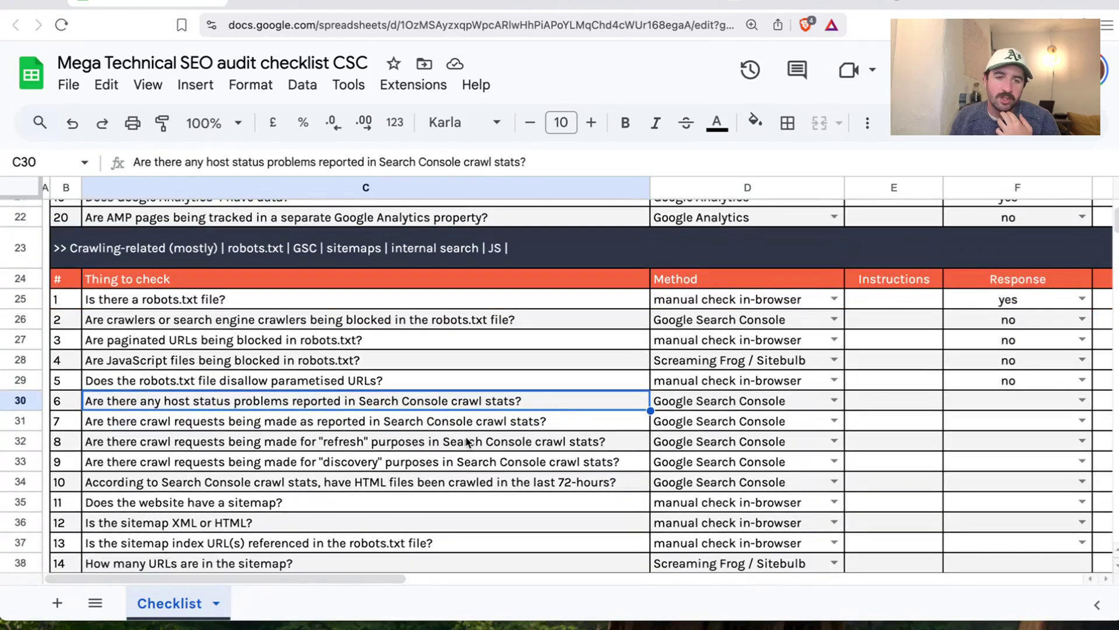
left_click(301, 383)
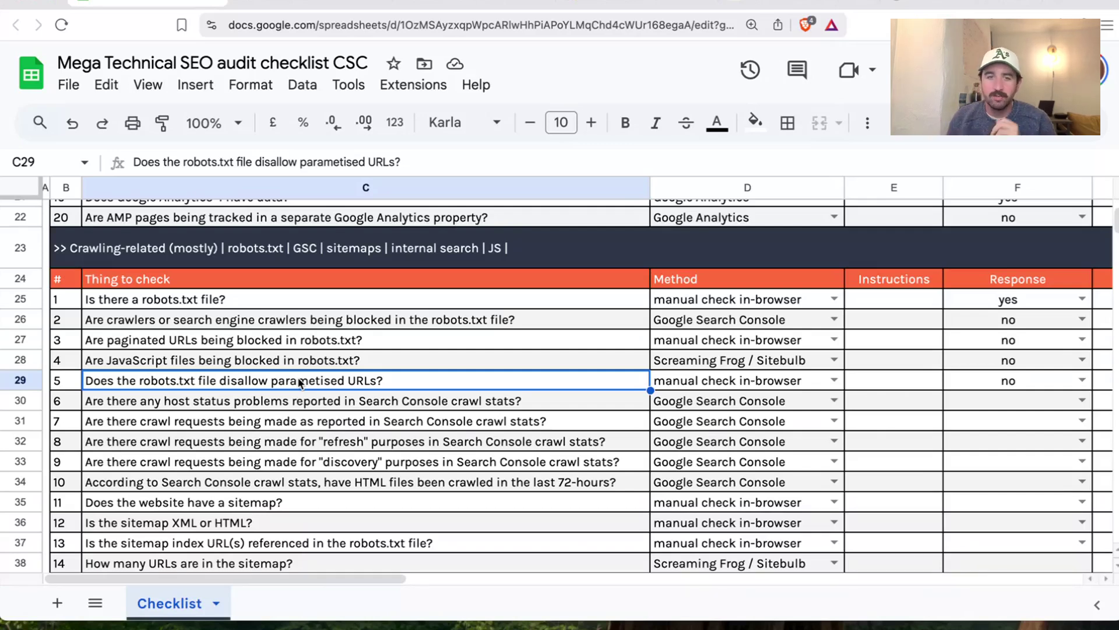
For the host status question, switch to Google Search Console and open the crawl stats report from the property's settings
left_click(239, 405)
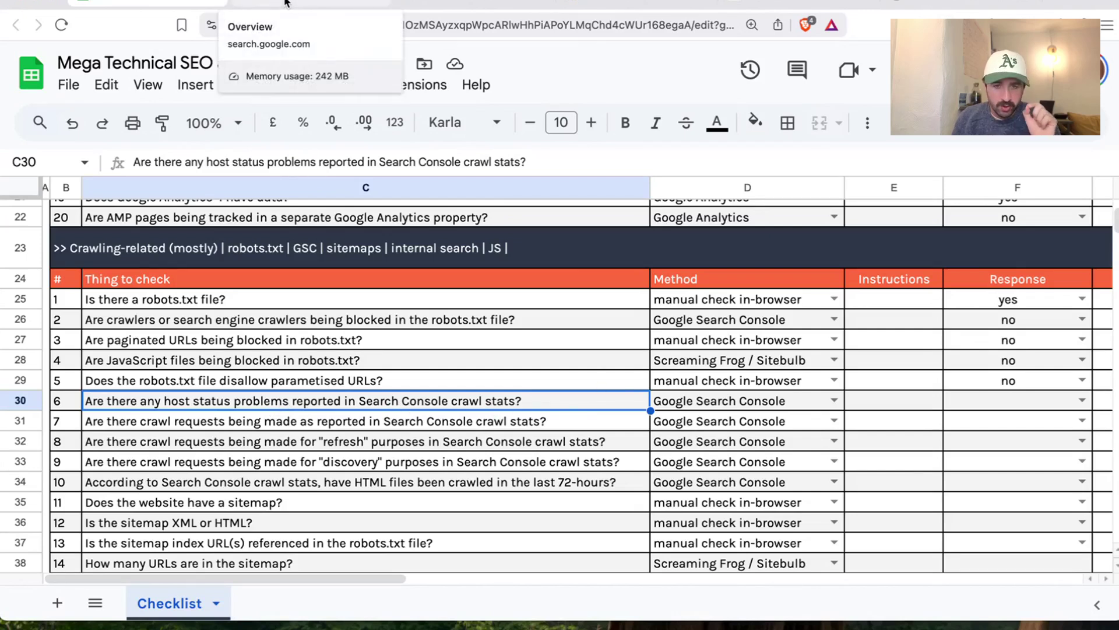
left_click(286, 3)
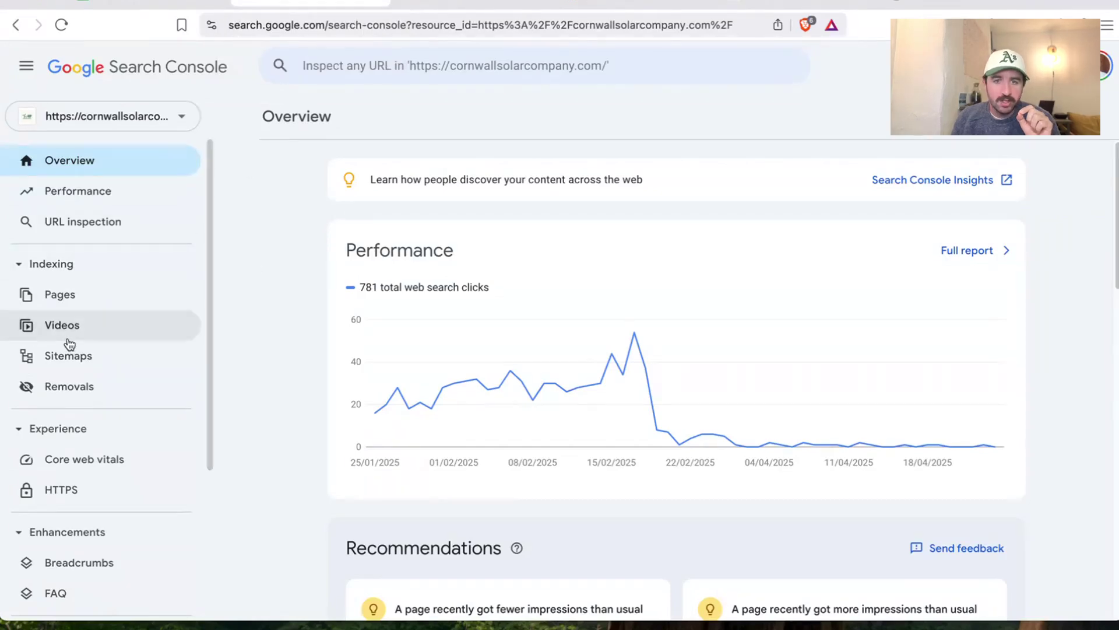
scroll(70, 350, "down", 5)
left_click(88, 493)
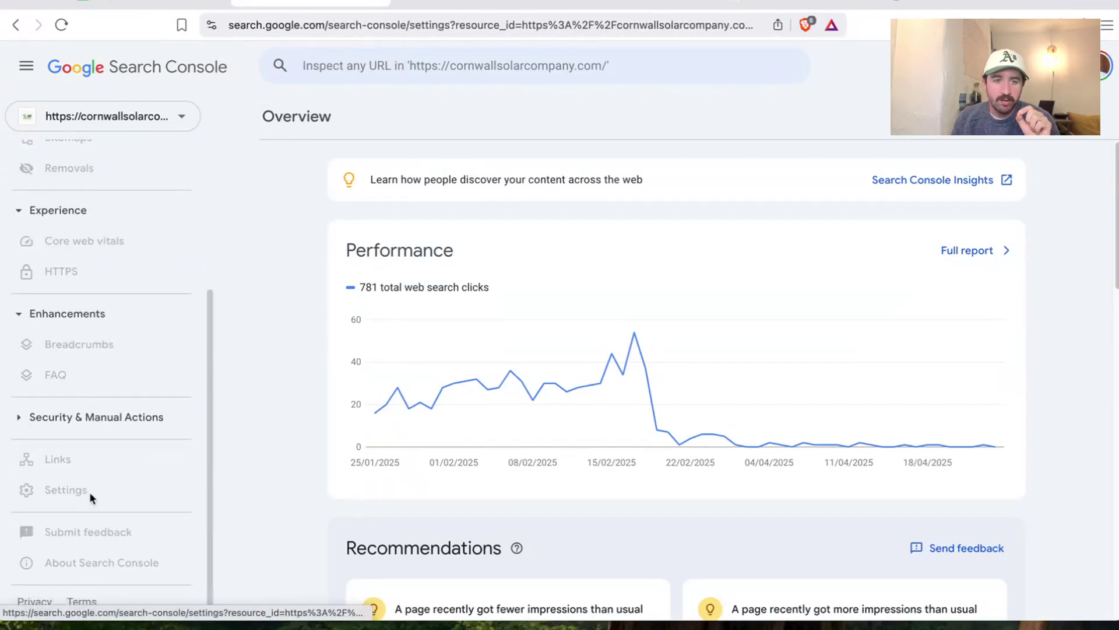
scroll(318, 512, "down", 3)
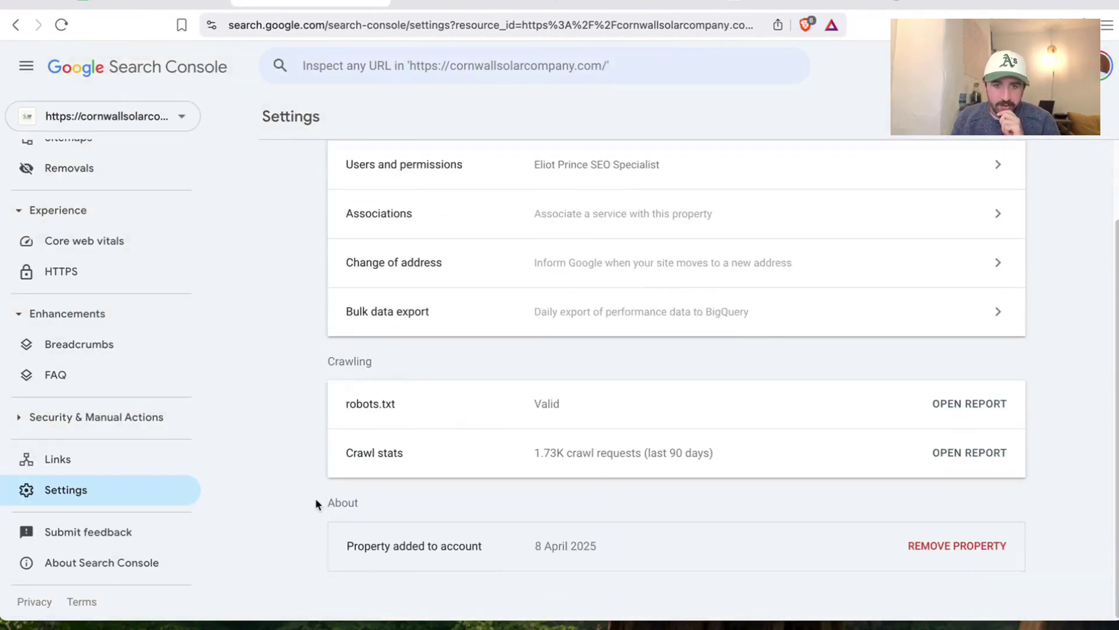
left_click_drag(348, 470, 432, 456)
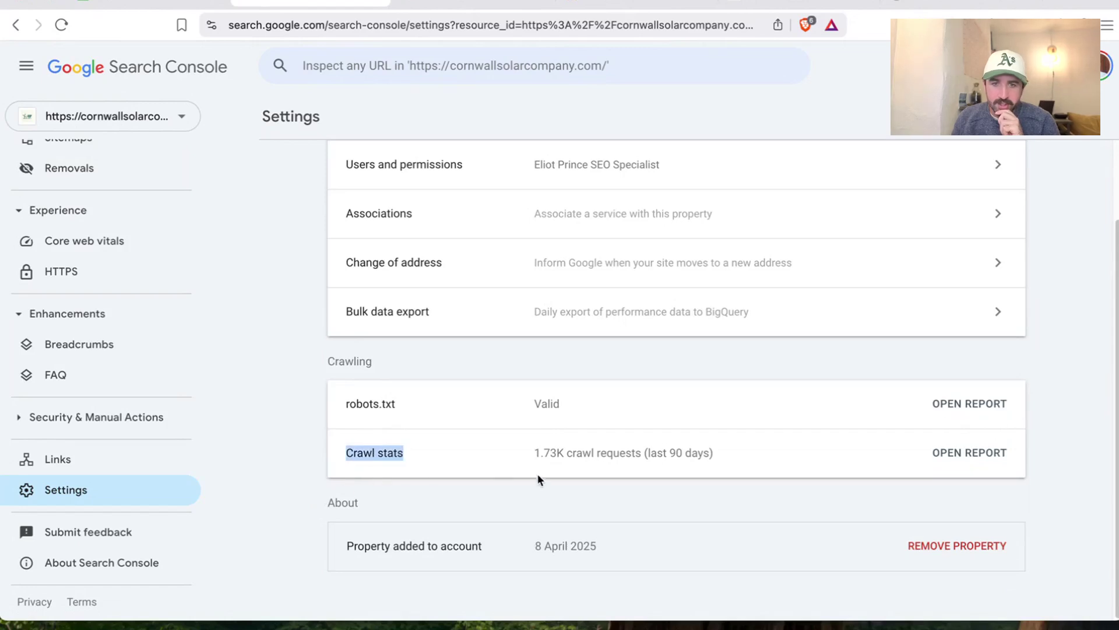
left_click_drag(532, 454, 697, 467)
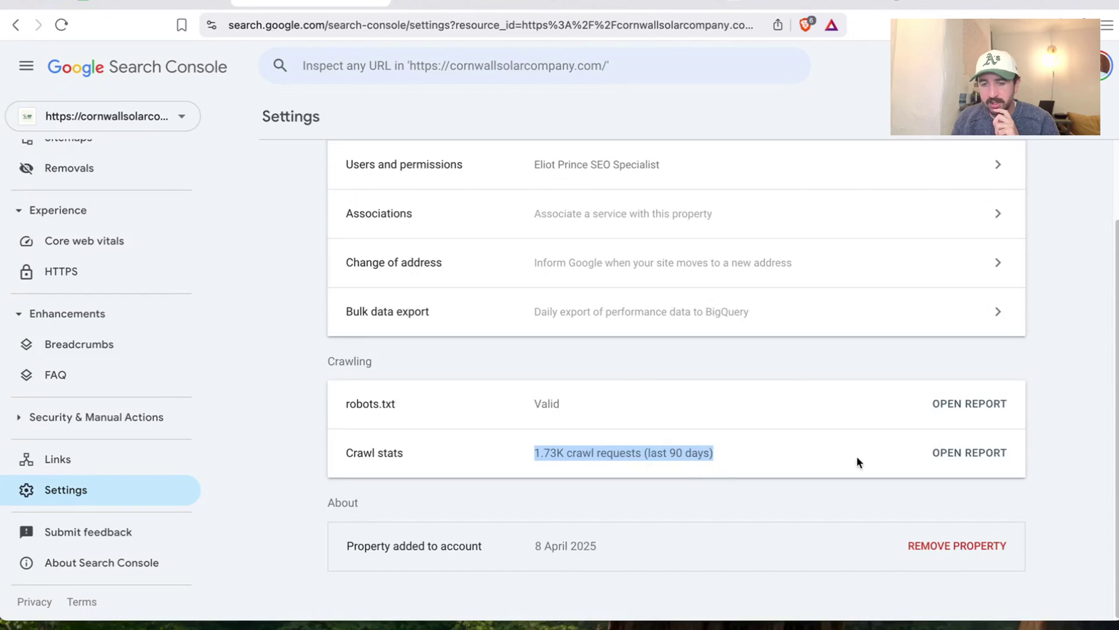
left_click(939, 458)
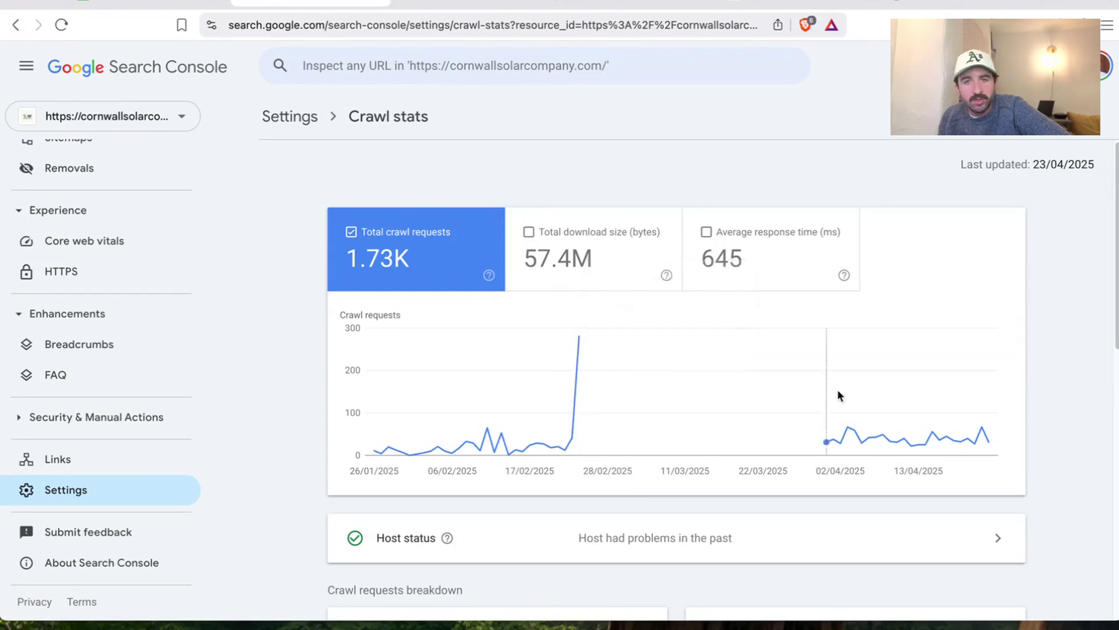
Inspect the daily values on the total crawl requests chart, then open the host status details and read their summary
mouse_move(844, 430)
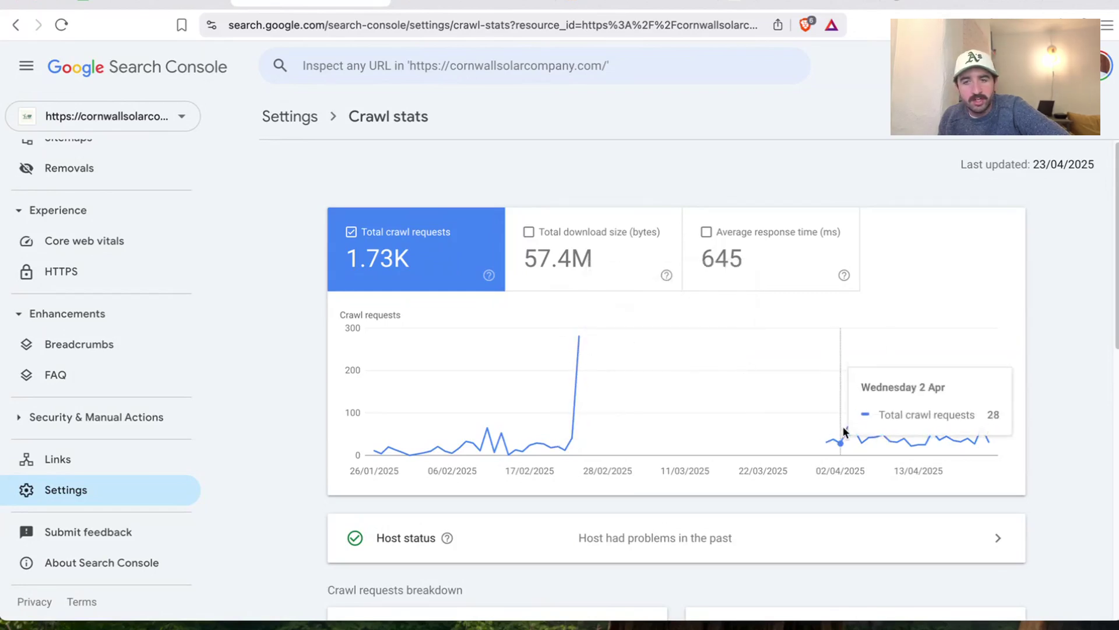
mouse_move(525, 458)
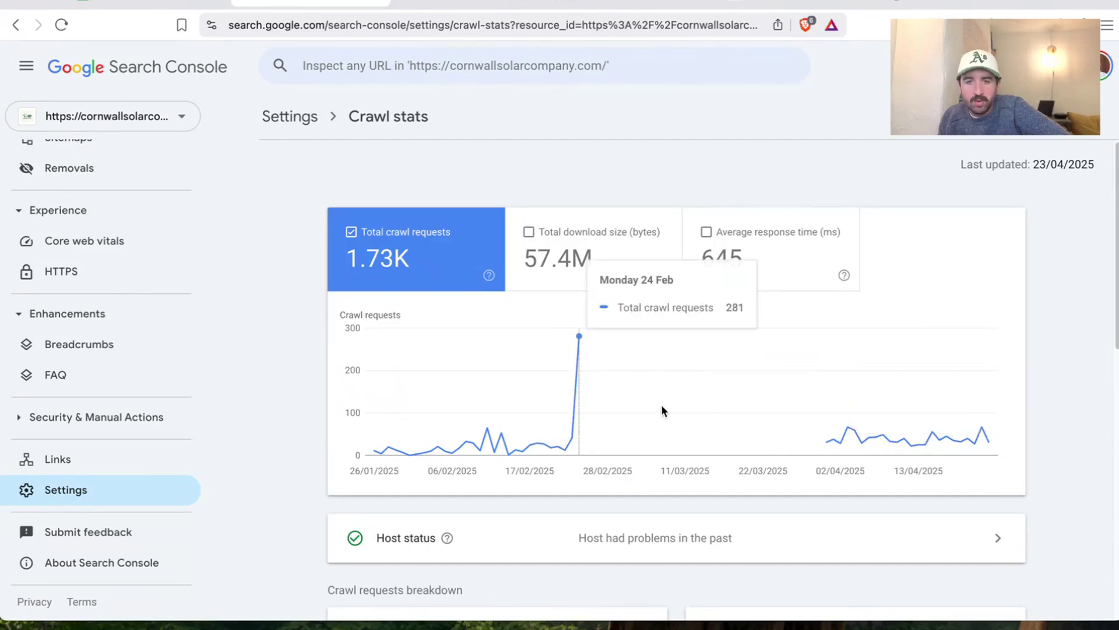
scroll(663, 412, "down", 1)
left_click(729, 516)
left_click_drag(409, 232, 604, 234)
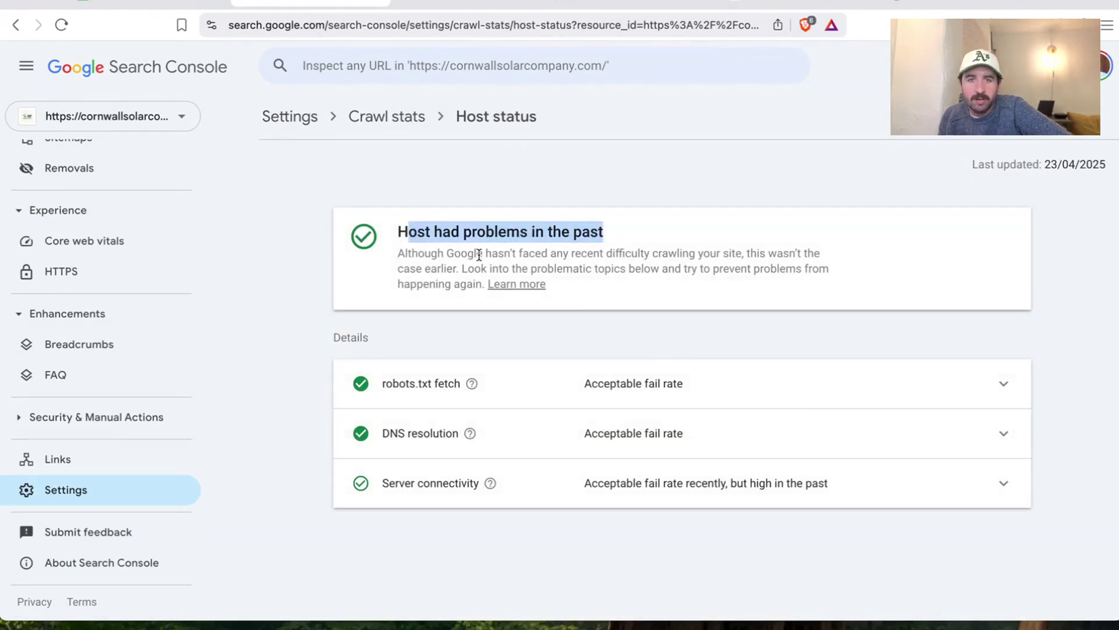
Read the host status summary, then inspect the failed crawl requests chart for the robots.txt fetch and collapse it
left_click_drag(397, 253, 783, 264)
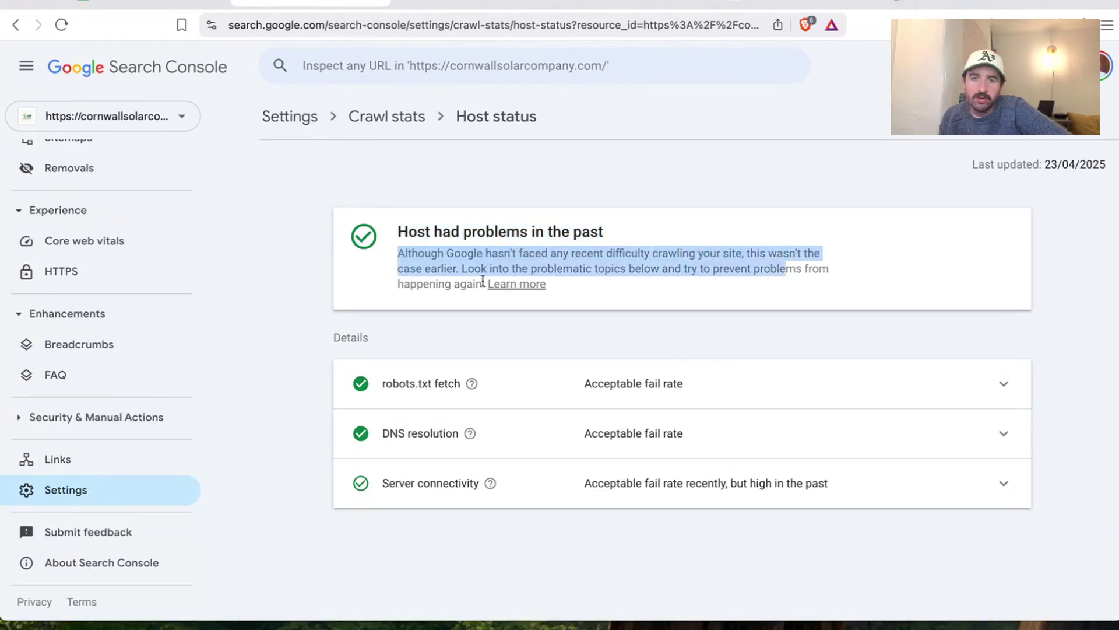
left_click(436, 272)
left_click_drag(473, 269, 803, 270)
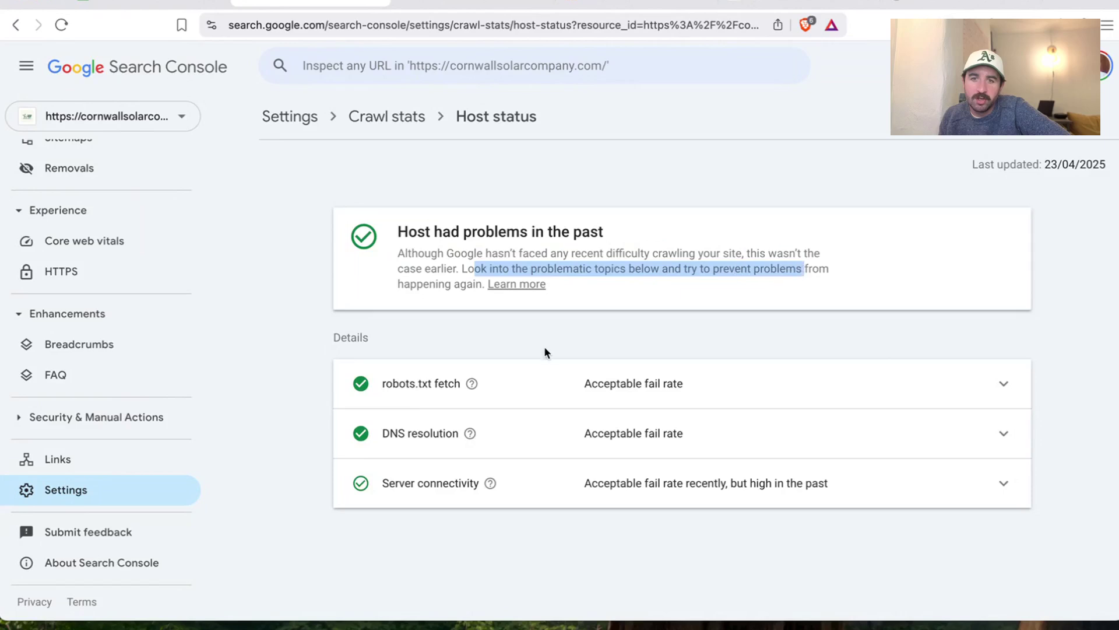
left_click(604, 329)
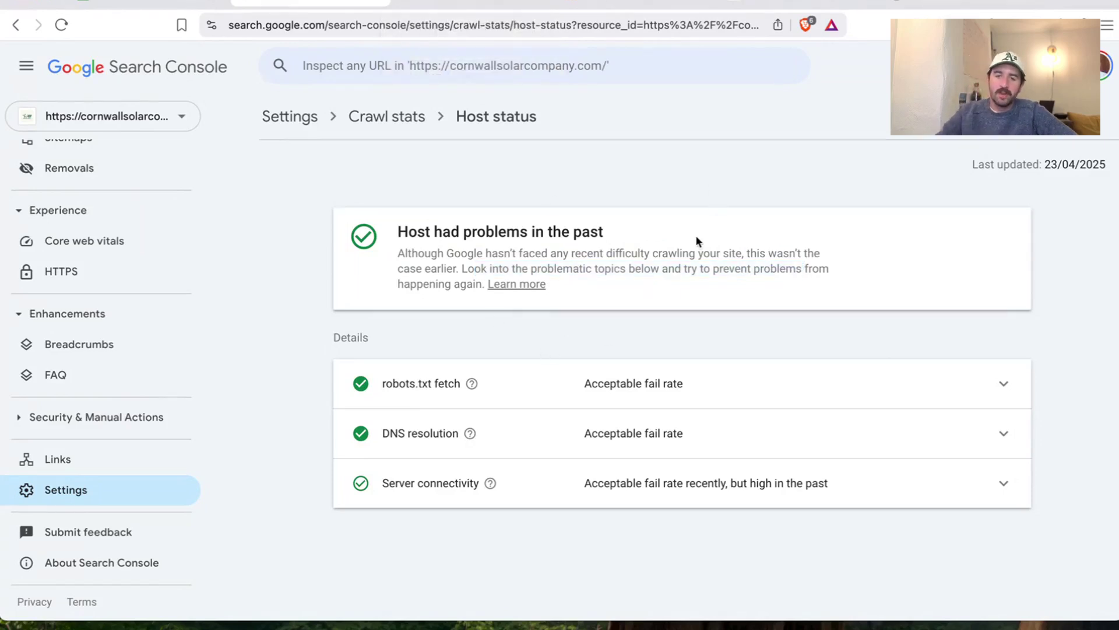
left_click(1014, 386)
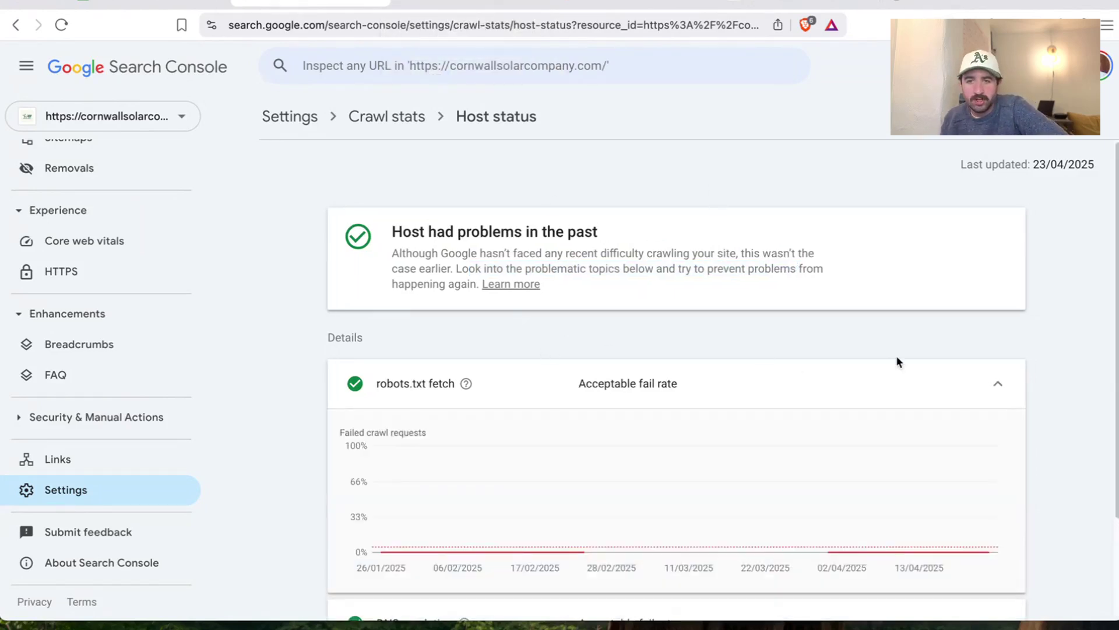
scroll(895, 354, "down", 2)
mouse_move(586, 384)
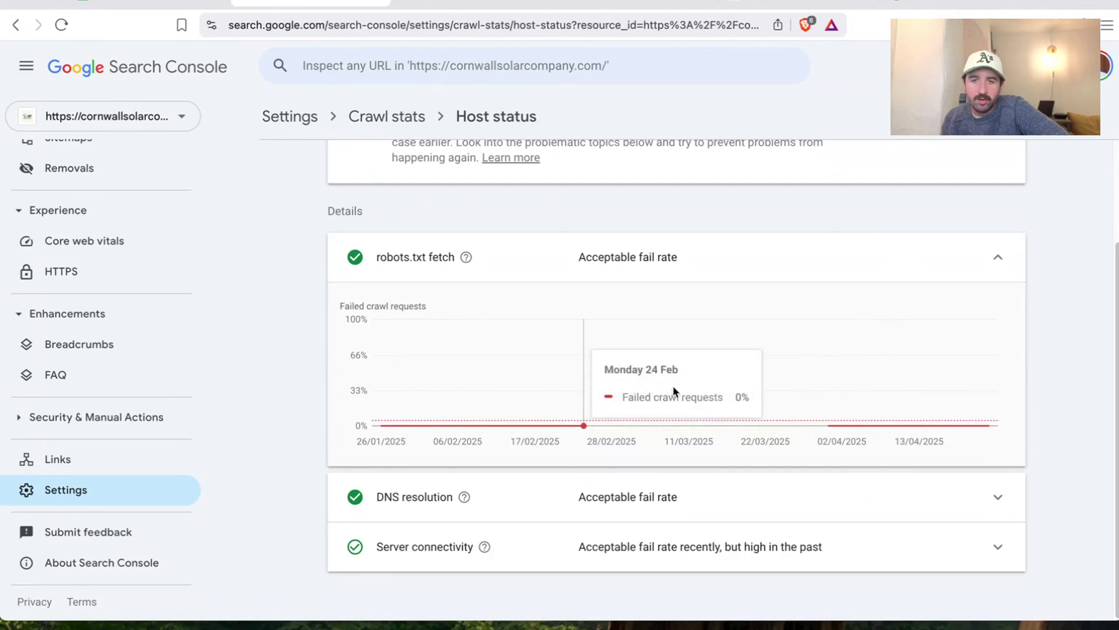
left_click(983, 255)
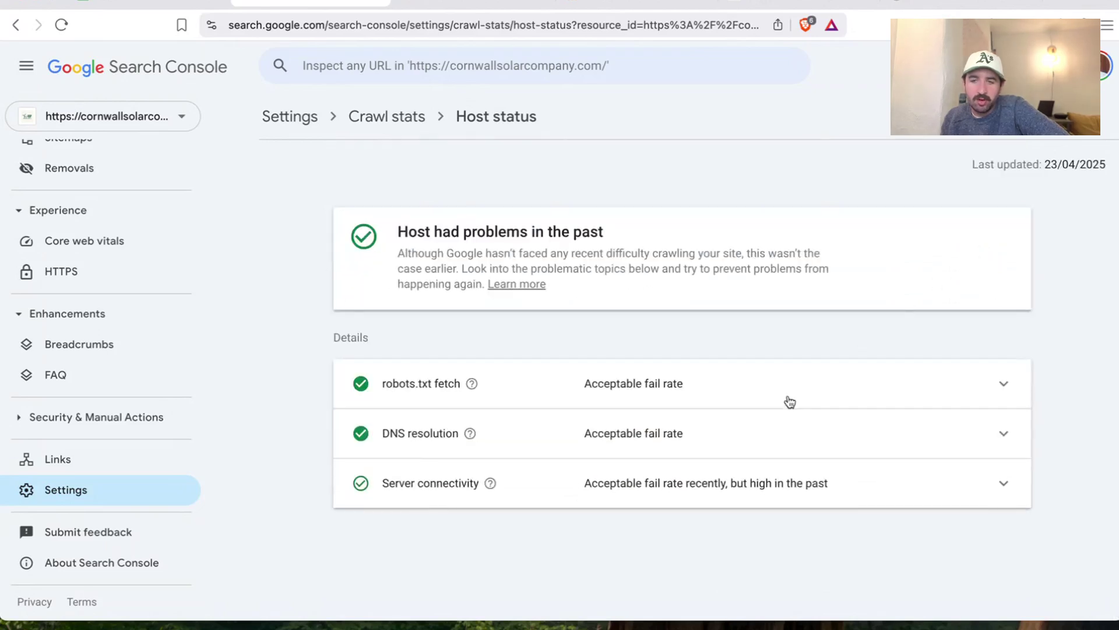
Read the explanations of DNS resolution and server connectivity, then examine the server connectivity chart of failed crawl requests
mouse_move(470, 436)
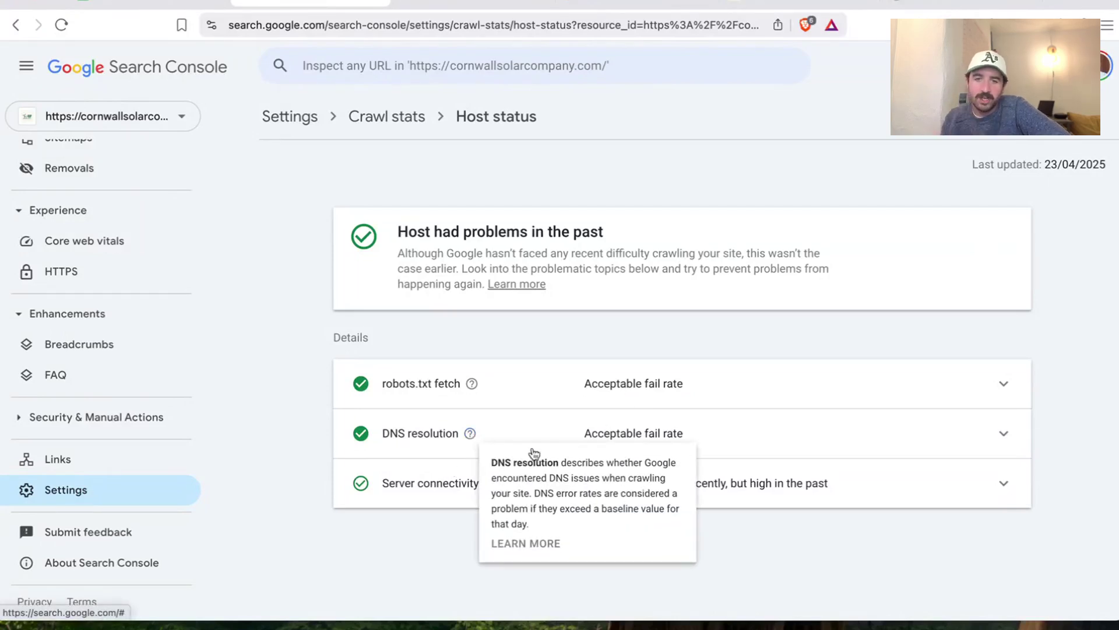
mouse_move(491, 486)
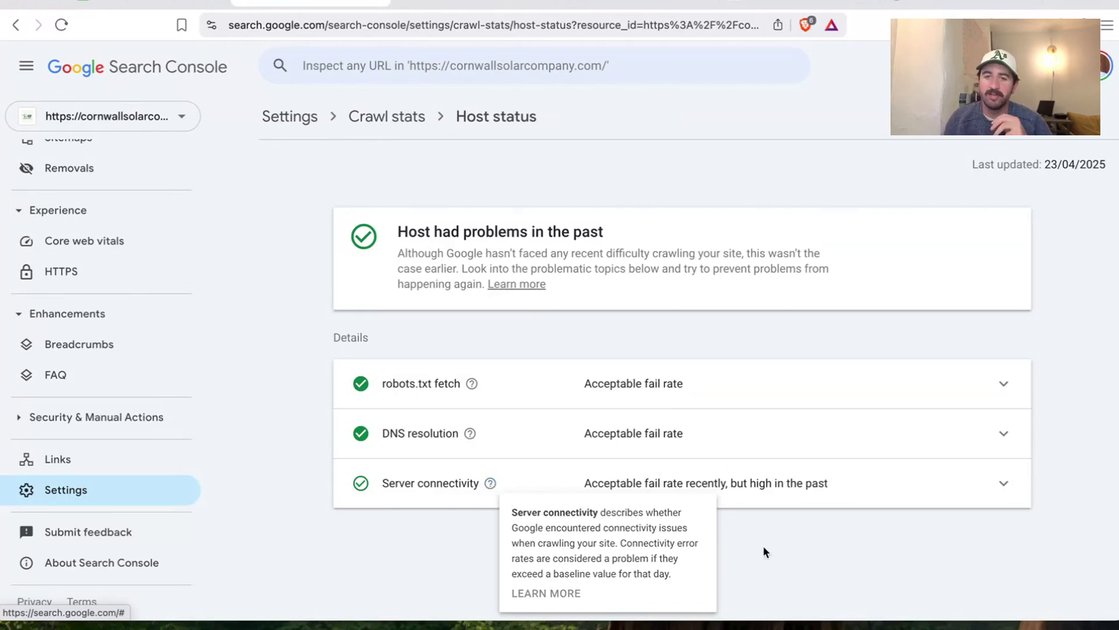
key("super+p")
left_click(876, 517)
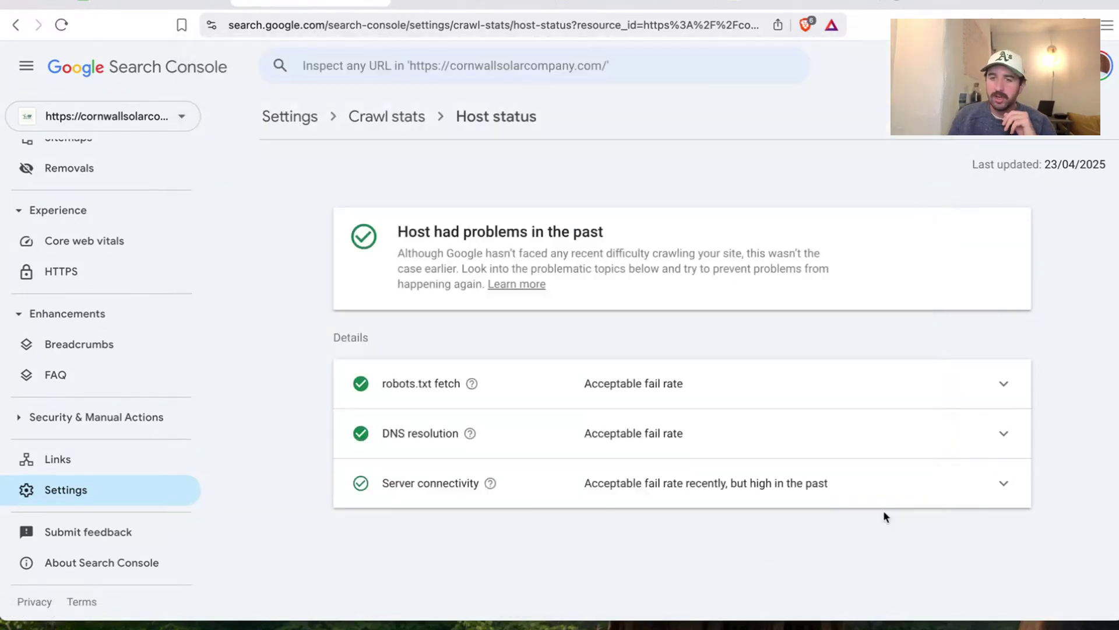
left_click(997, 481)
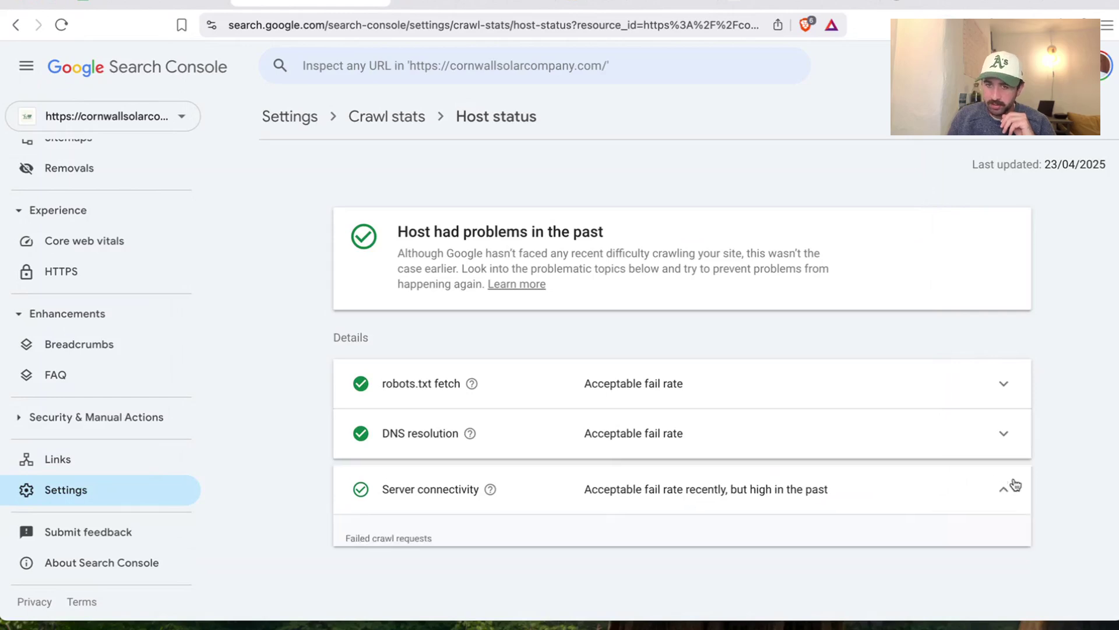
scroll(917, 465, "down", 2)
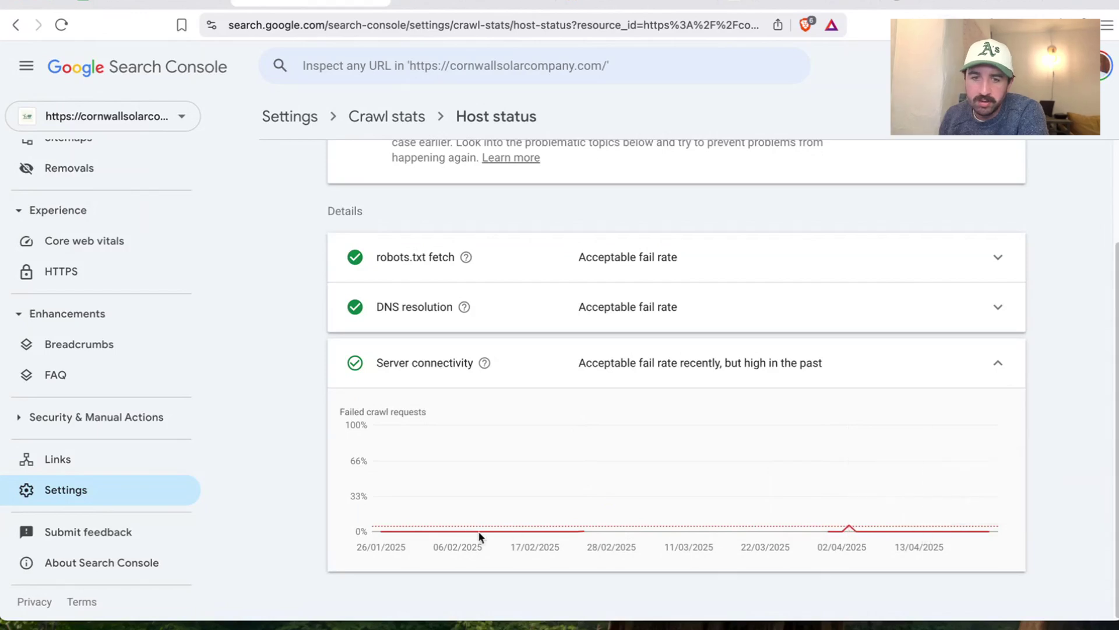
double_click(982, 352)
left_click(844, 319)
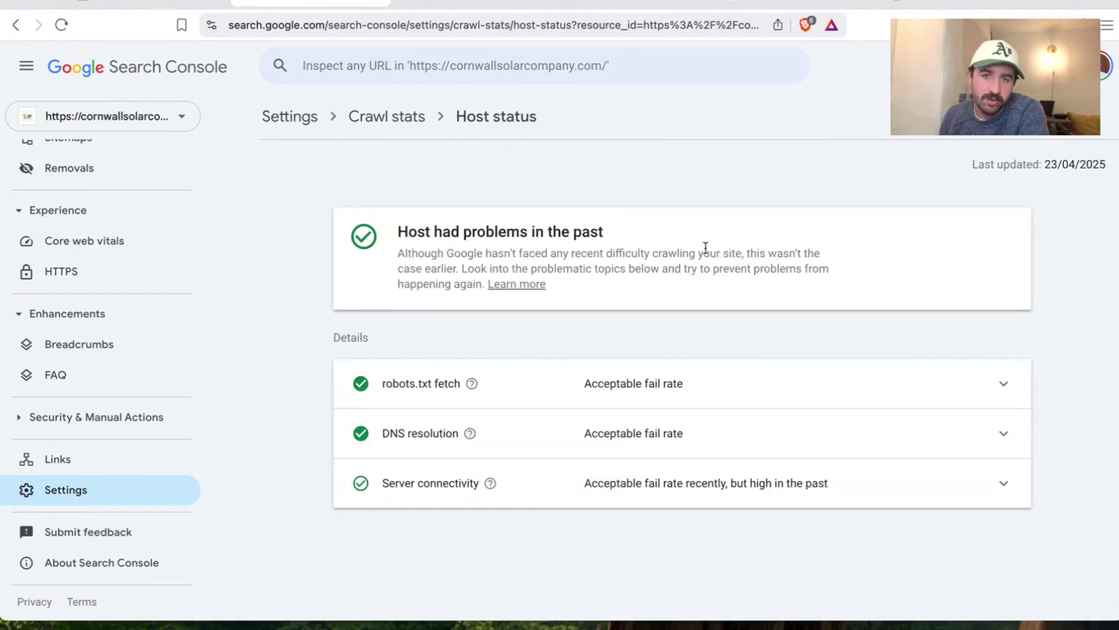
left_click_drag(631, 221, 347, 282)
Switch to the checklist; in host status triage enter "Server connectivity Acceptable fail rate recently, but high in the past. We had sreach console disconnect but also"
left_click(153, 10)
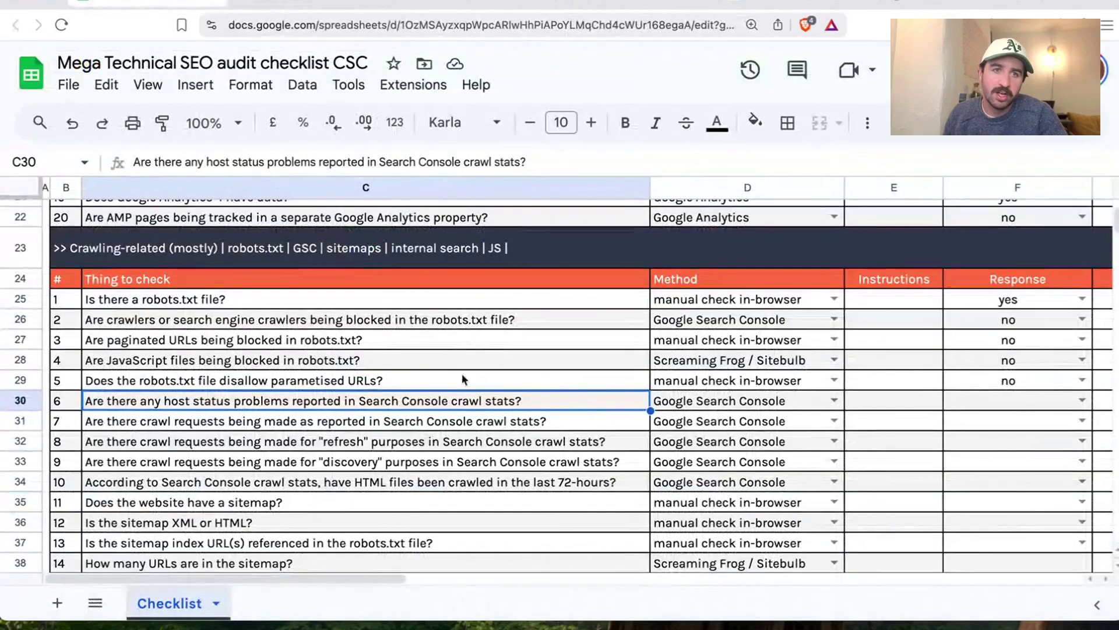
left_click_drag(275, 579, 466, 574)
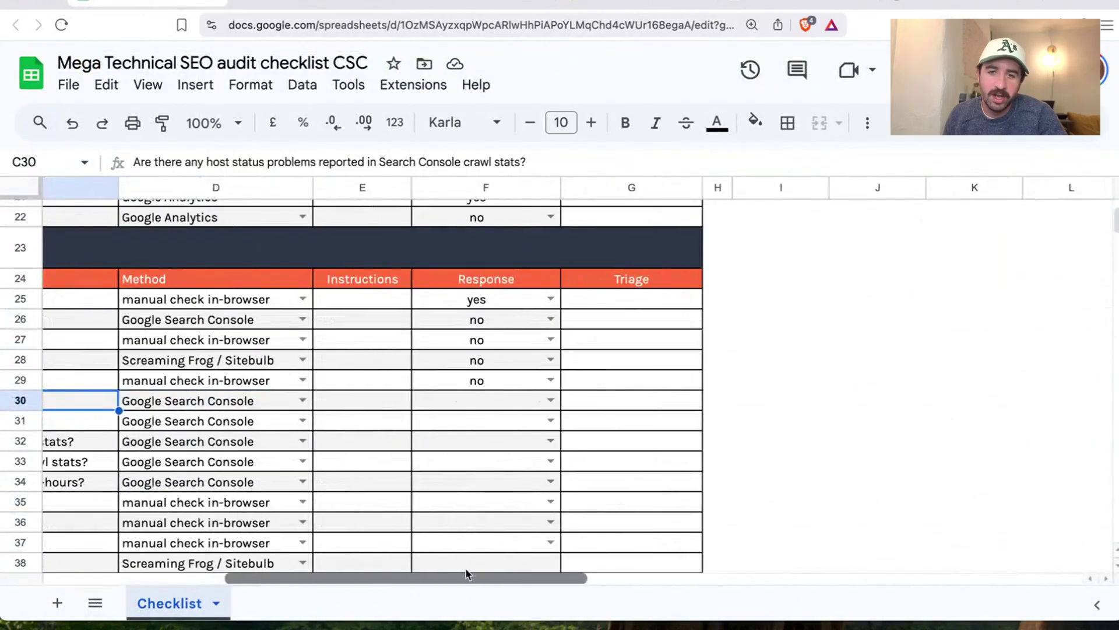
double_click(594, 404)
type("Server connectivity Acceptable fail rate recently, but high in the past. We had sreach console disconnect but also")
Complete the host status triage note with "this error. Could be a reason for traffic issues."
type("is e")
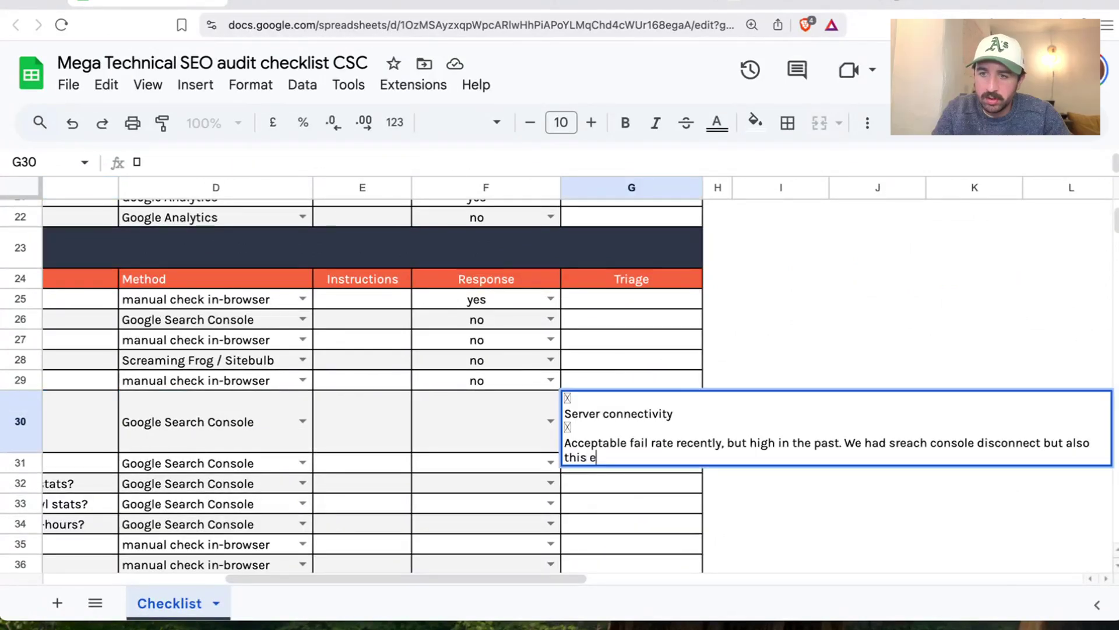
type("rror. Could be a r")
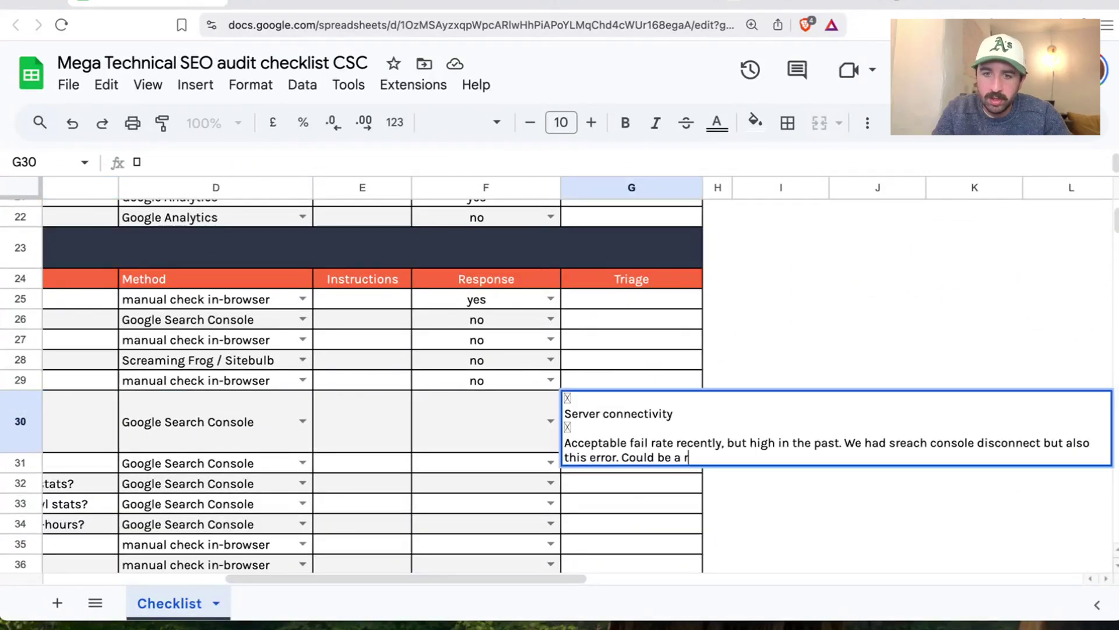
type("eason for")
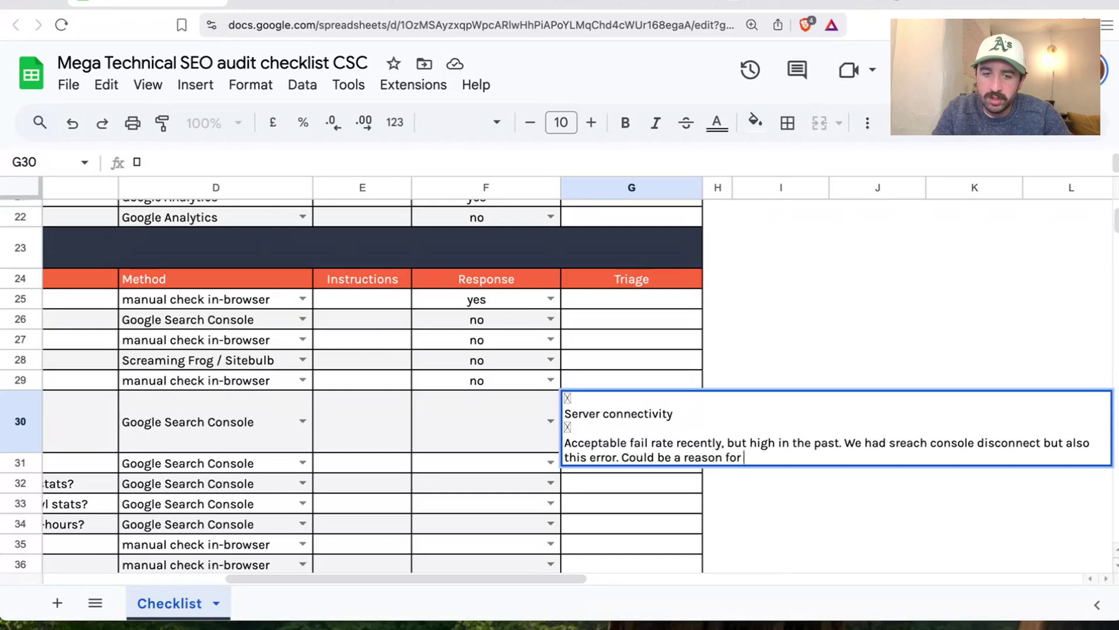
type(" traffic")
key("Return")
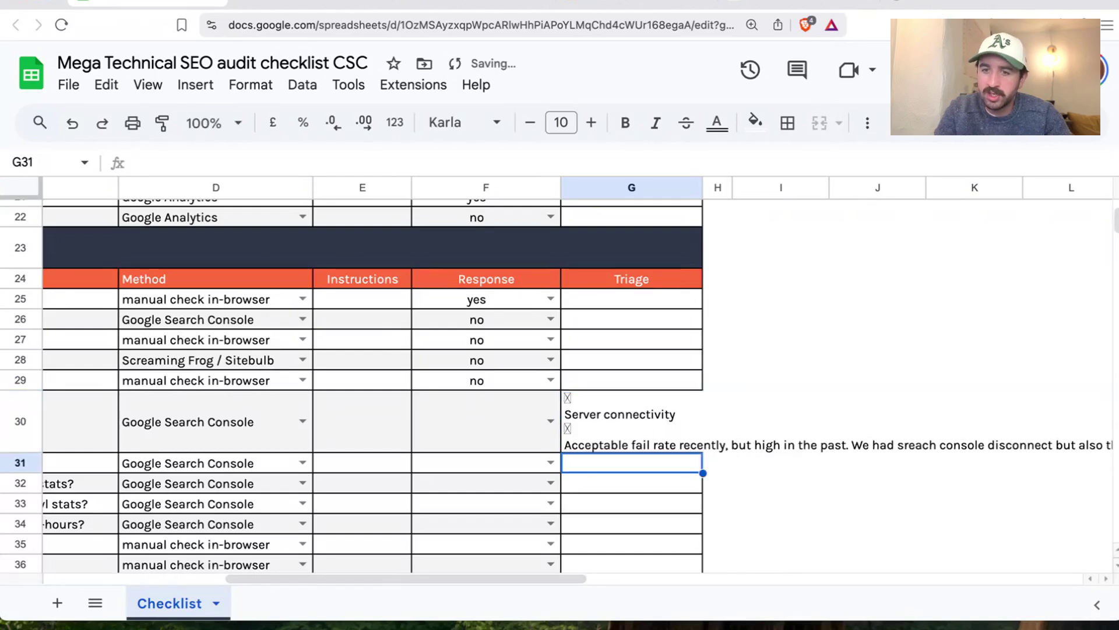
Correct "sreach" to "search" in the host status triage note and widen the Triage column to fit the text
double_click(635, 434)
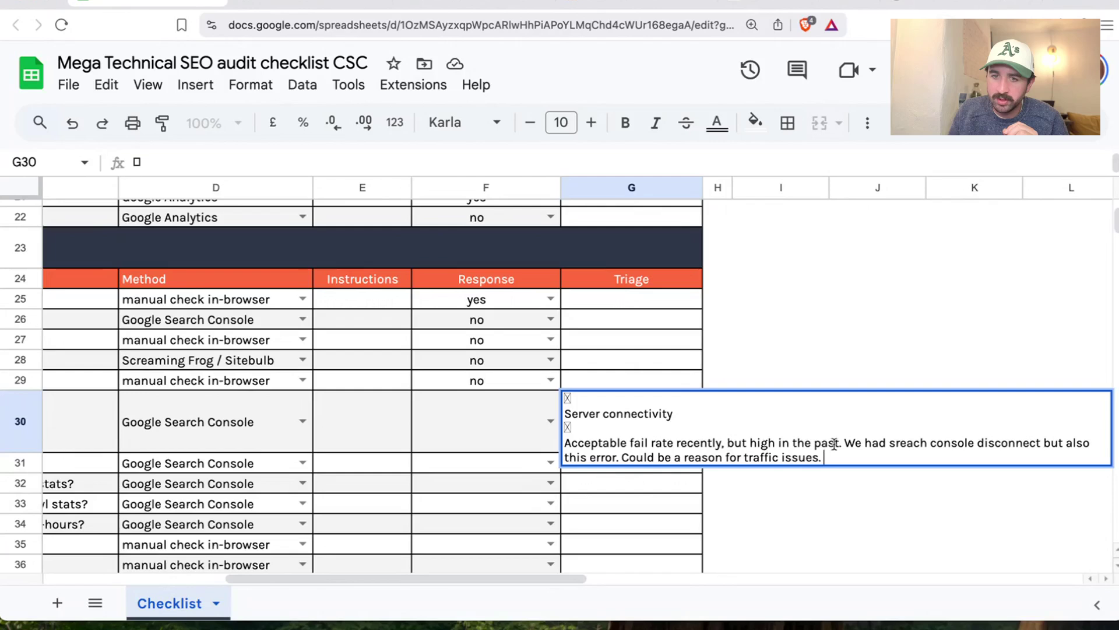
left_click(897, 444)
key("Delete")
left_click(909, 444)
type("r")
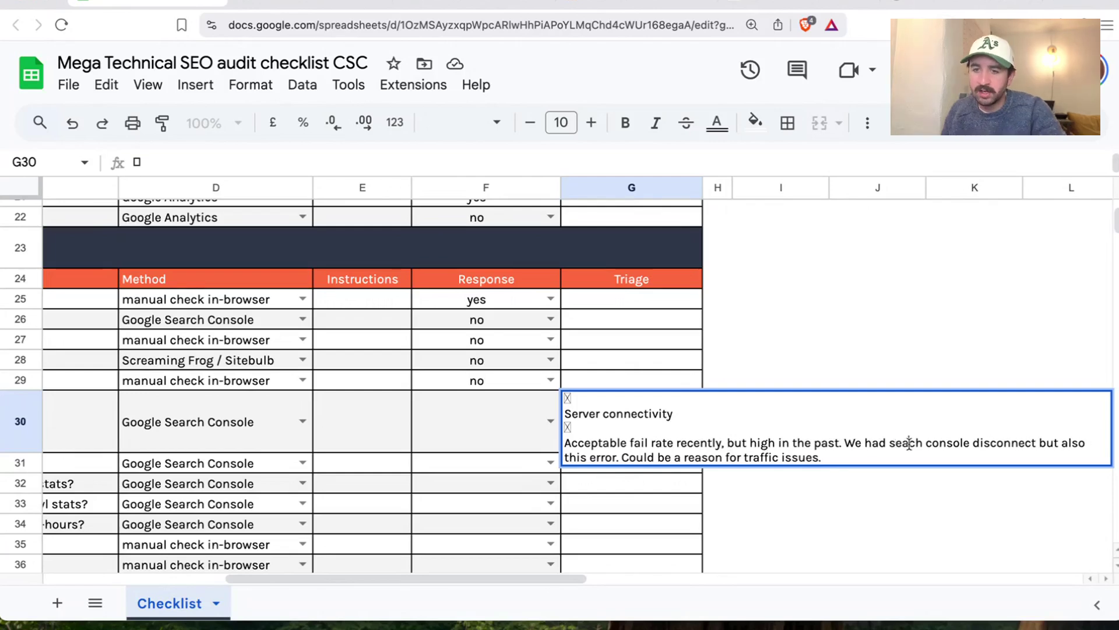
left_click(489, 423)
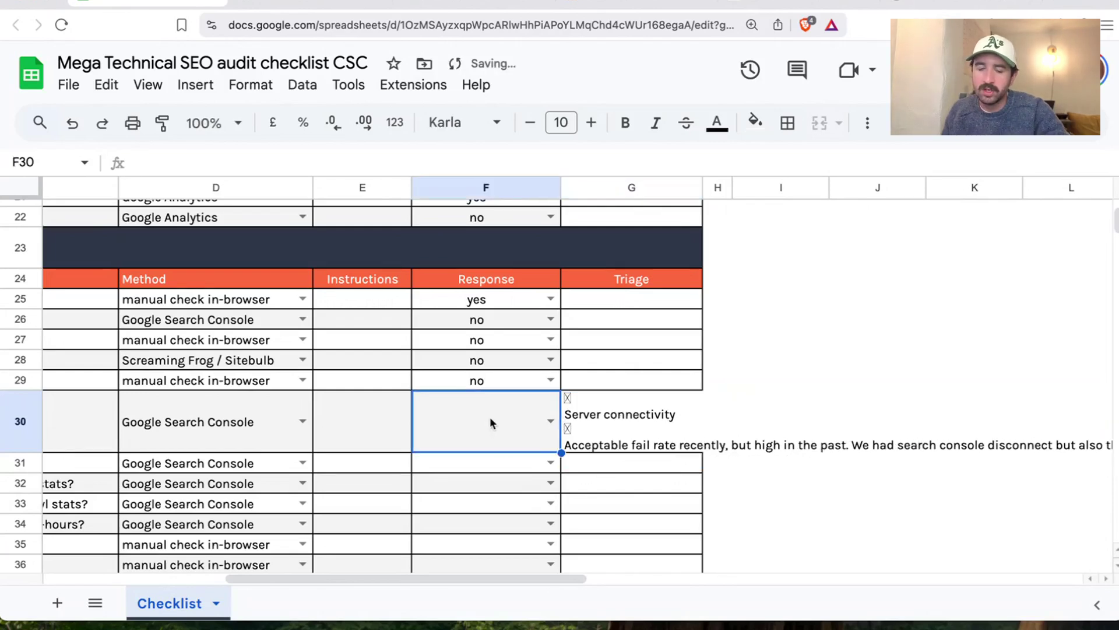
left_click(644, 432)
left_click_drag(703, 187, 1061, 187)
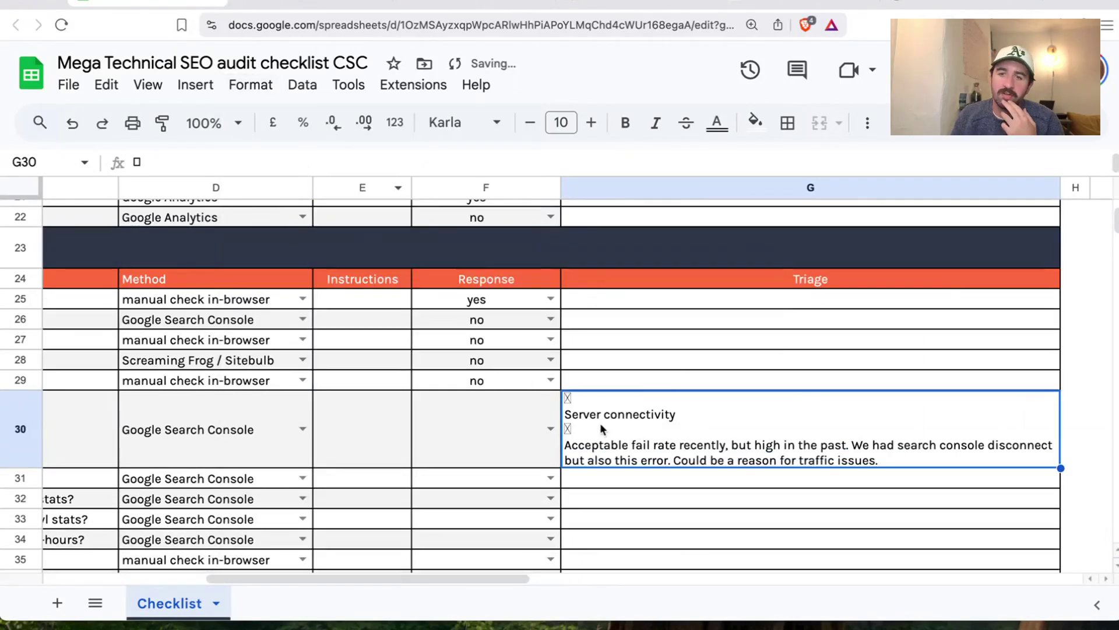
Set the response for host status problems reported in Search Console crawl stats to "yes"
left_click_drag(423, 582, 352, 576)
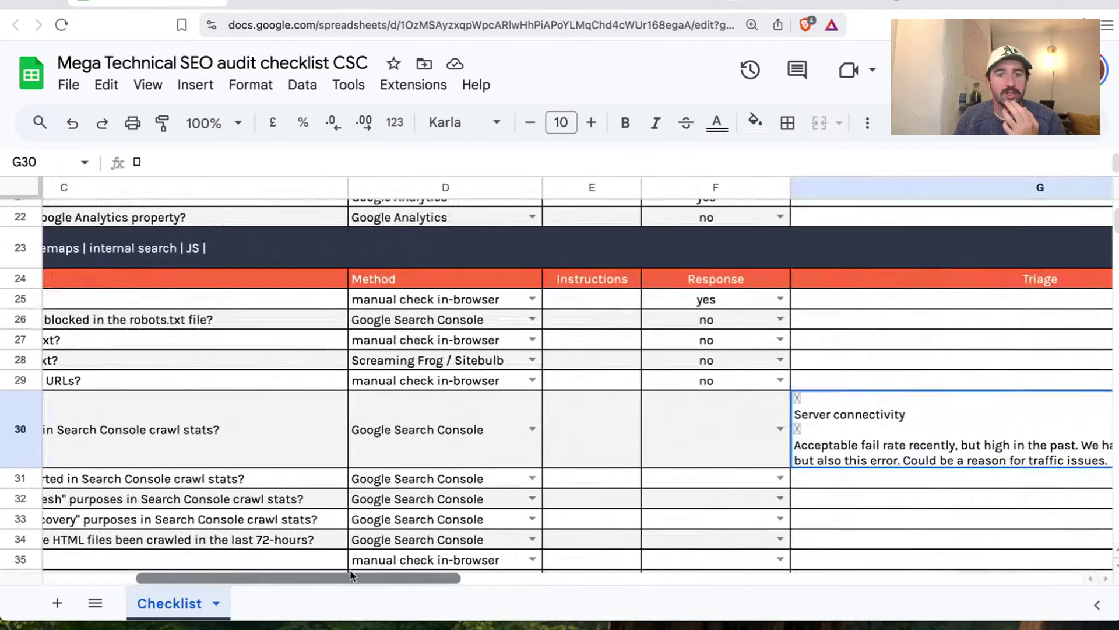
left_click(775, 431)
left_click(664, 481)
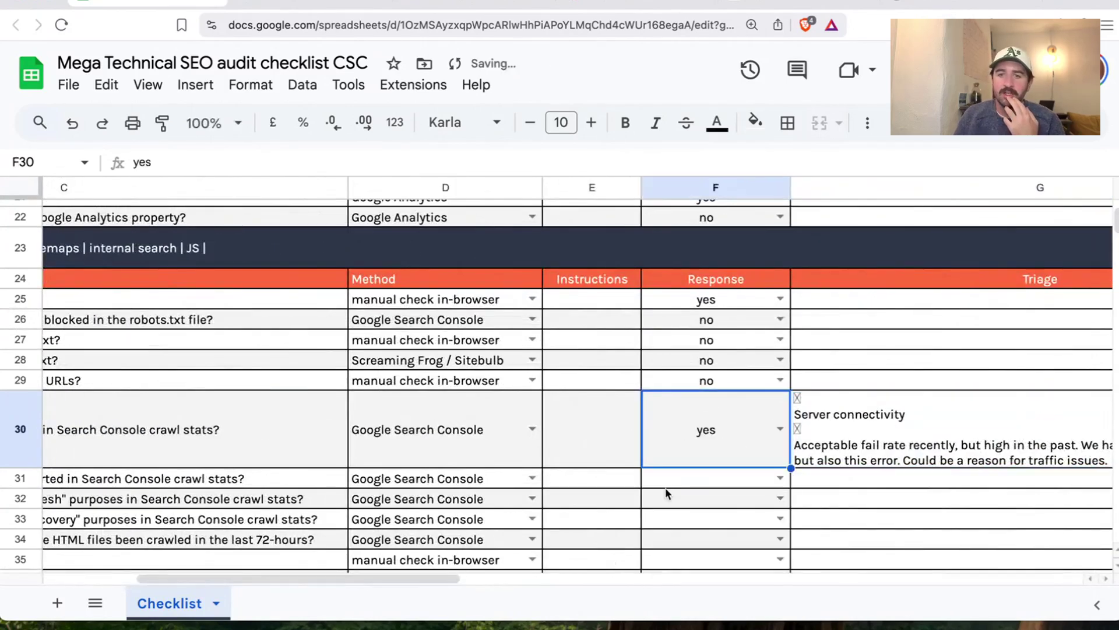
left_click(598, 522)
For the question about crawl requests being made, switch to Google Search Console and reopen the crawl stats report from the settings
left_click_drag(385, 577, 233, 492)
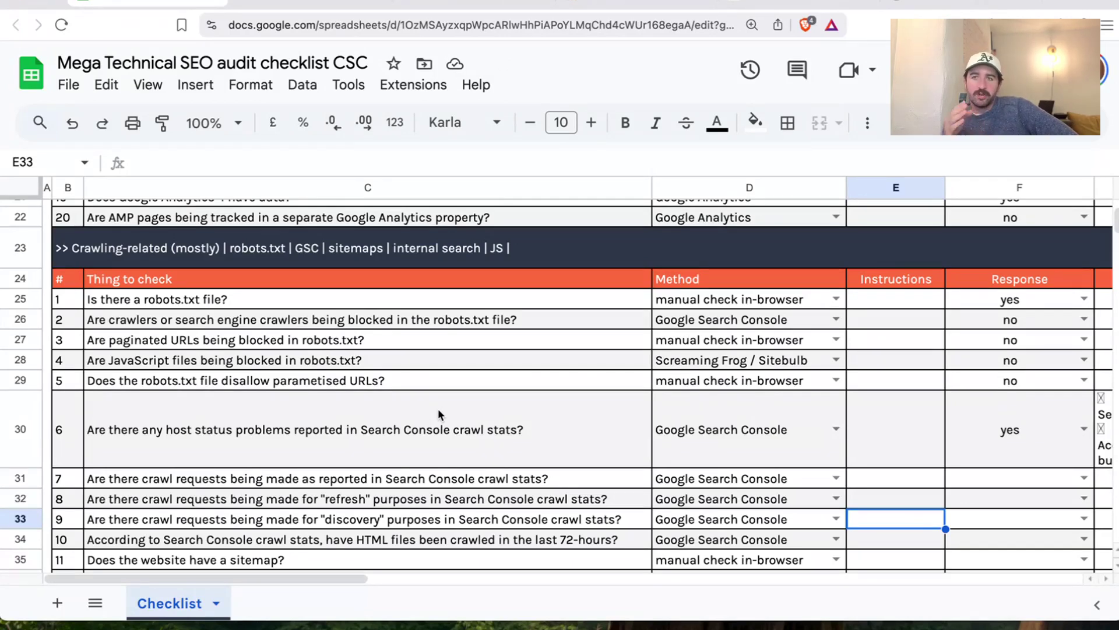
left_click(437, 479)
scroll(436, 479, "down", 2)
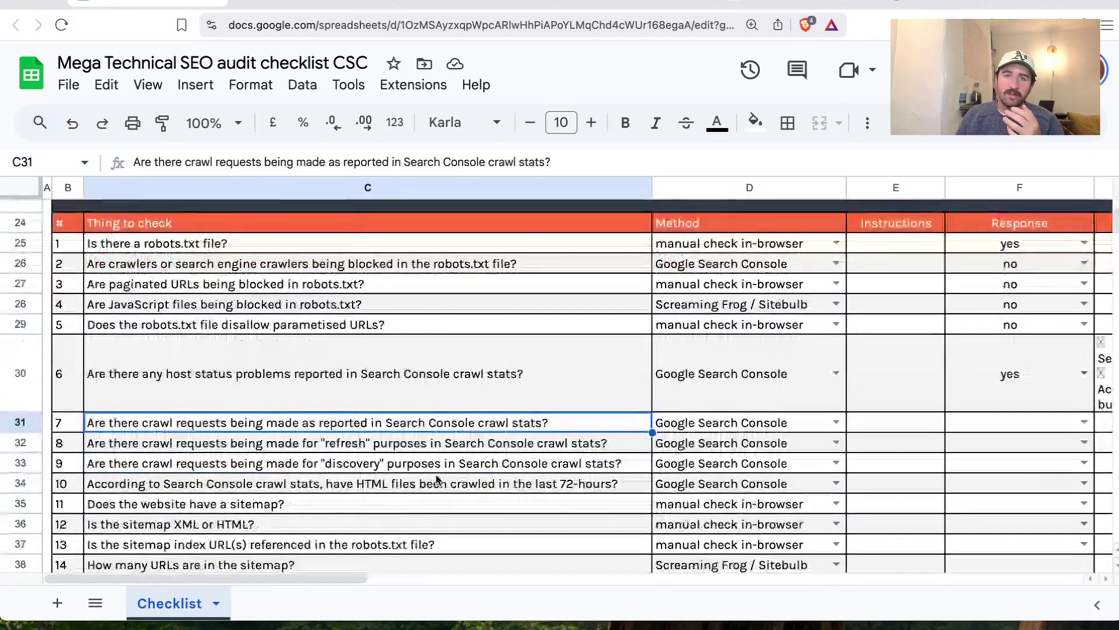
scroll(432, 471, "down", 1)
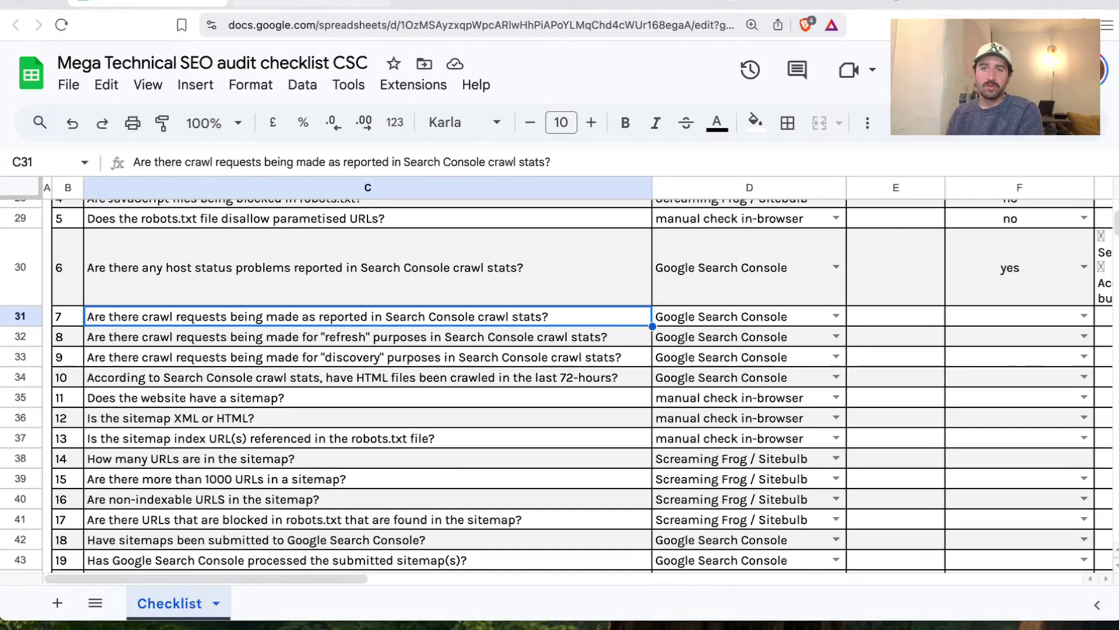
left_click(312, 2)
left_click(78, 502)
scroll(333, 471, "down", 1)
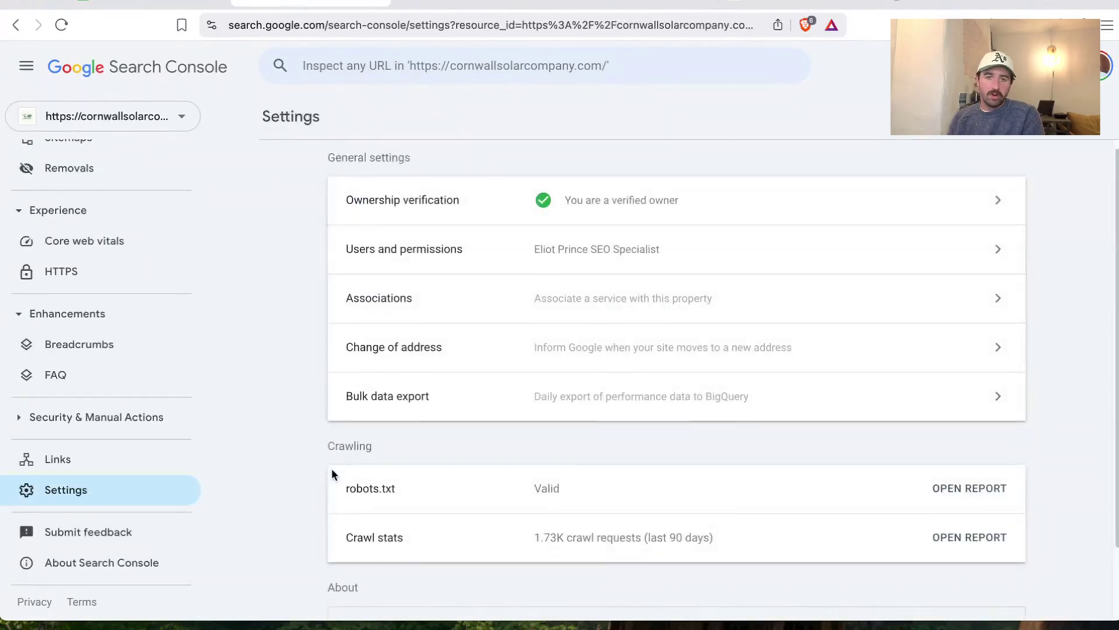
left_click(911, 532)
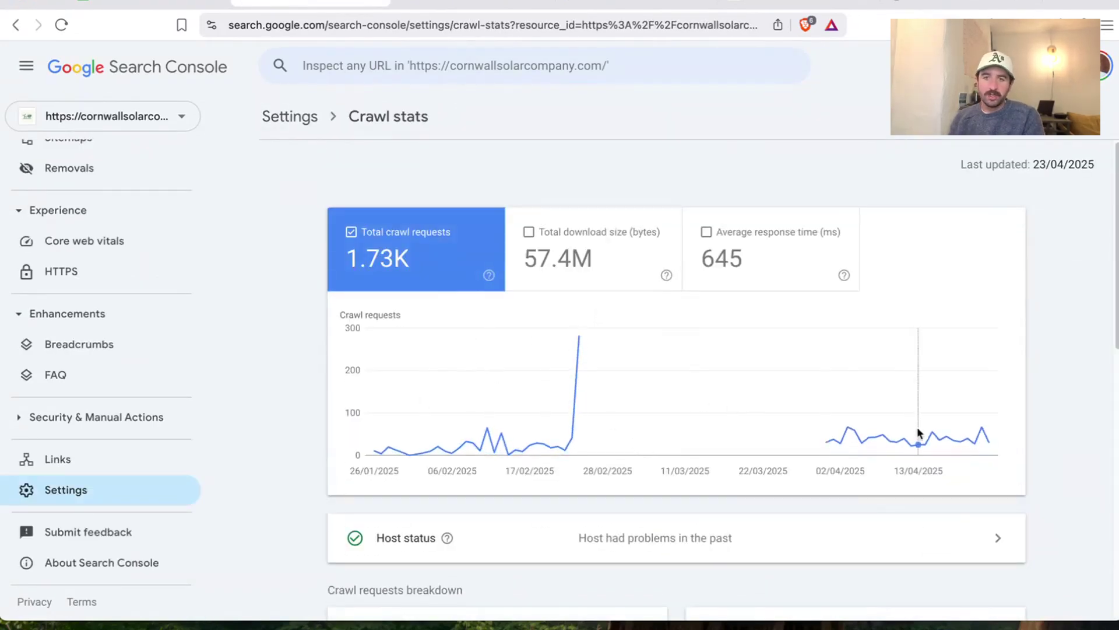
In the checklist's triage for crawl requests, enter "Yes, but we had a missing section. after a massive spike? Need to keep an eye on this"
left_click(159, 2)
left_click_drag(311, 582, 539, 581)
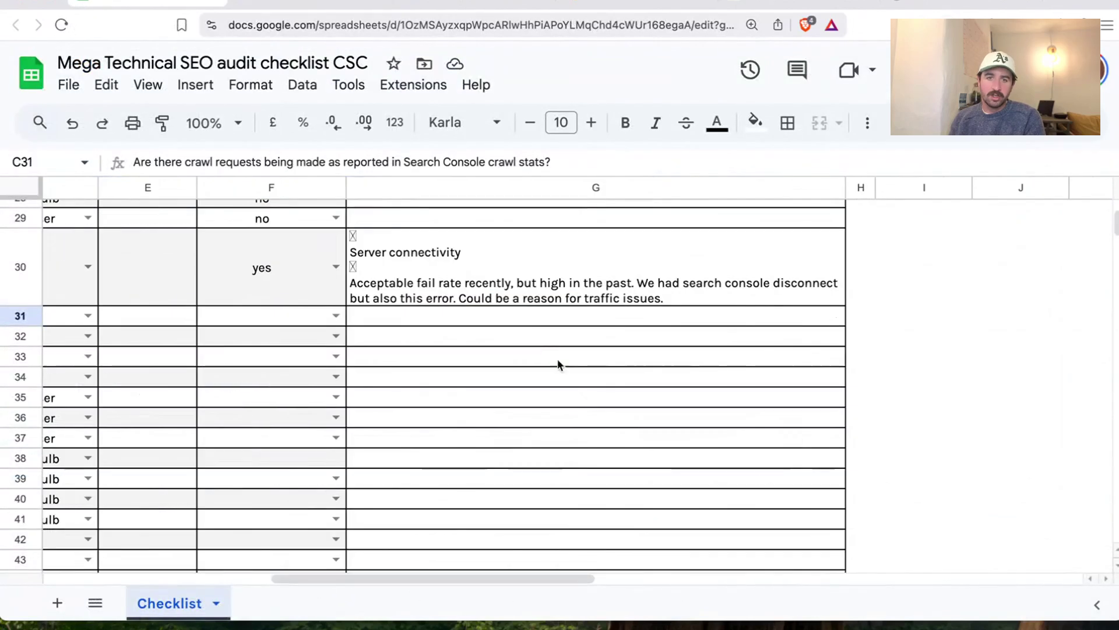
left_click(520, 316)
type("Yes, b")
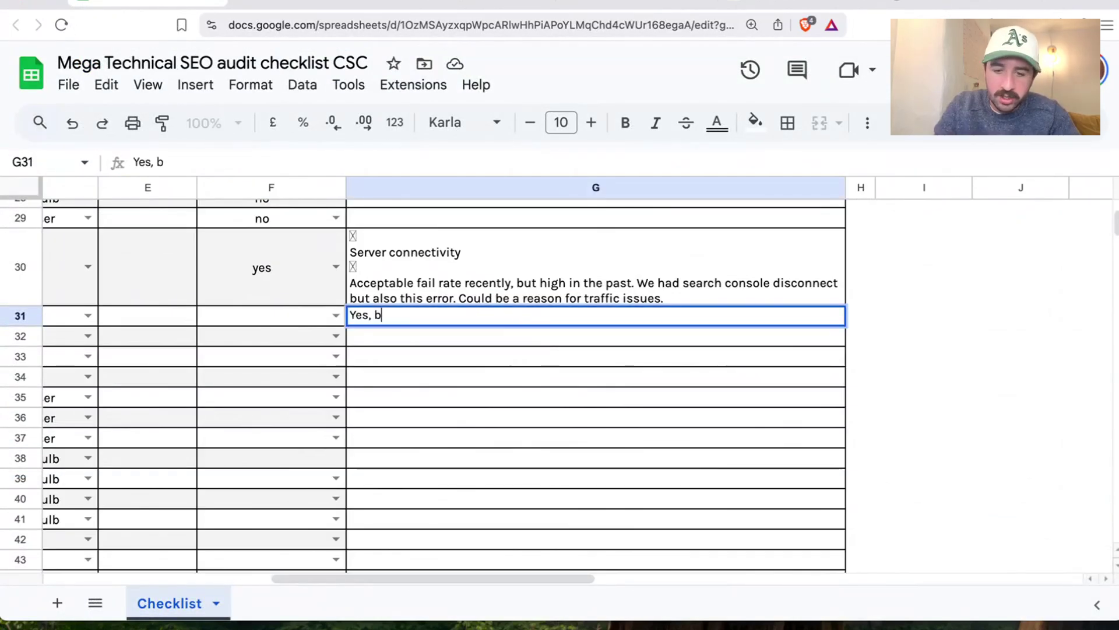
type("ut we had a missing s")
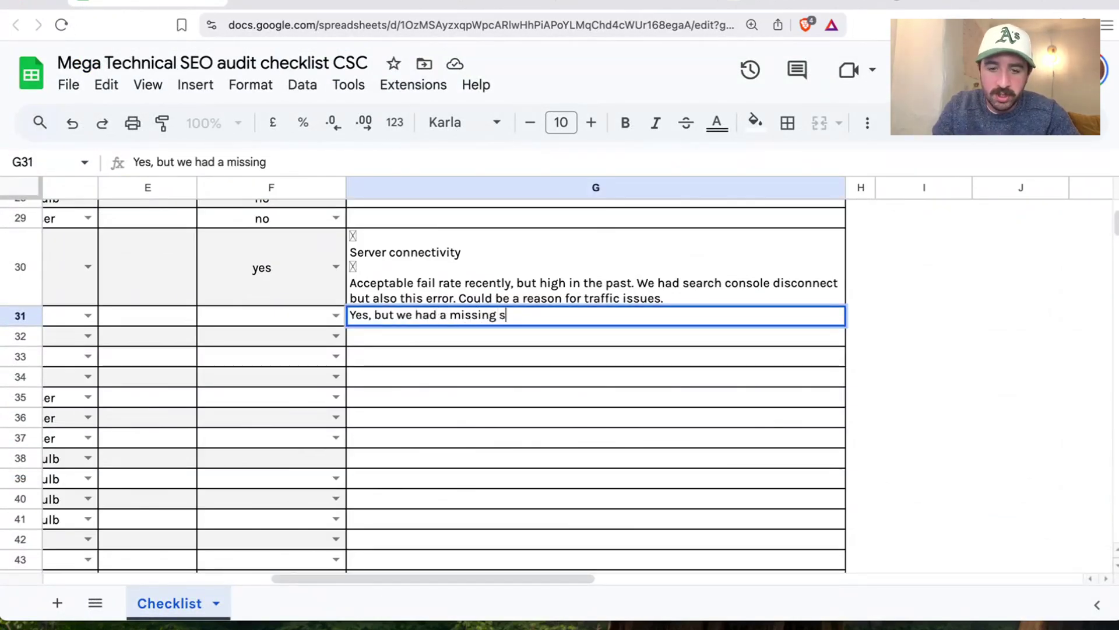
type("ection. after a massive spoi")
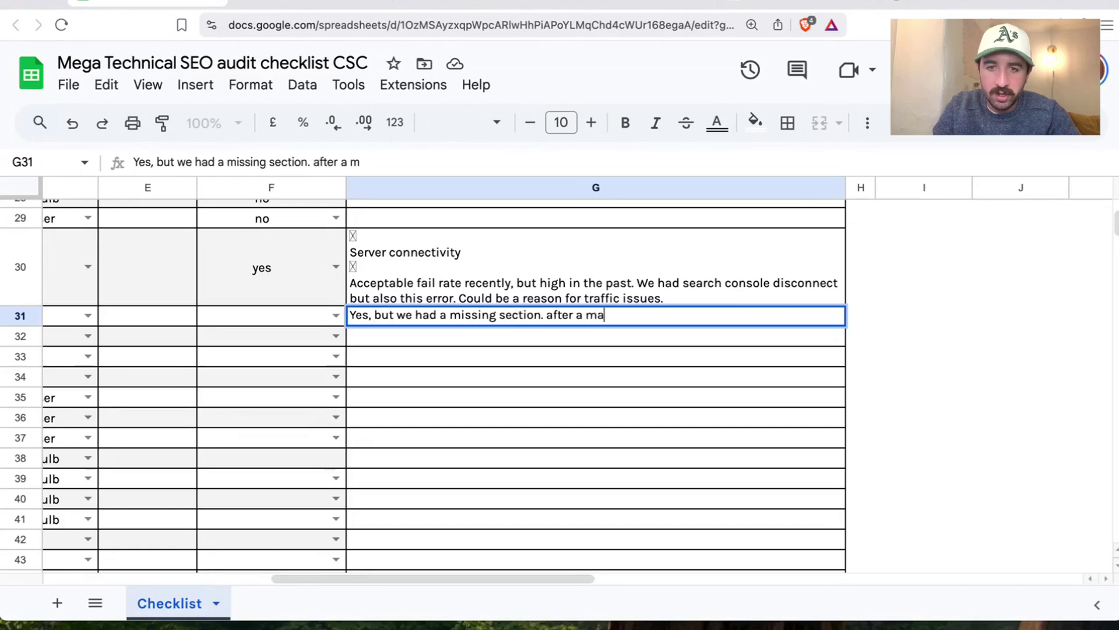
key("BackSpace")
key("BackSpace")
type("ike? Need to ")
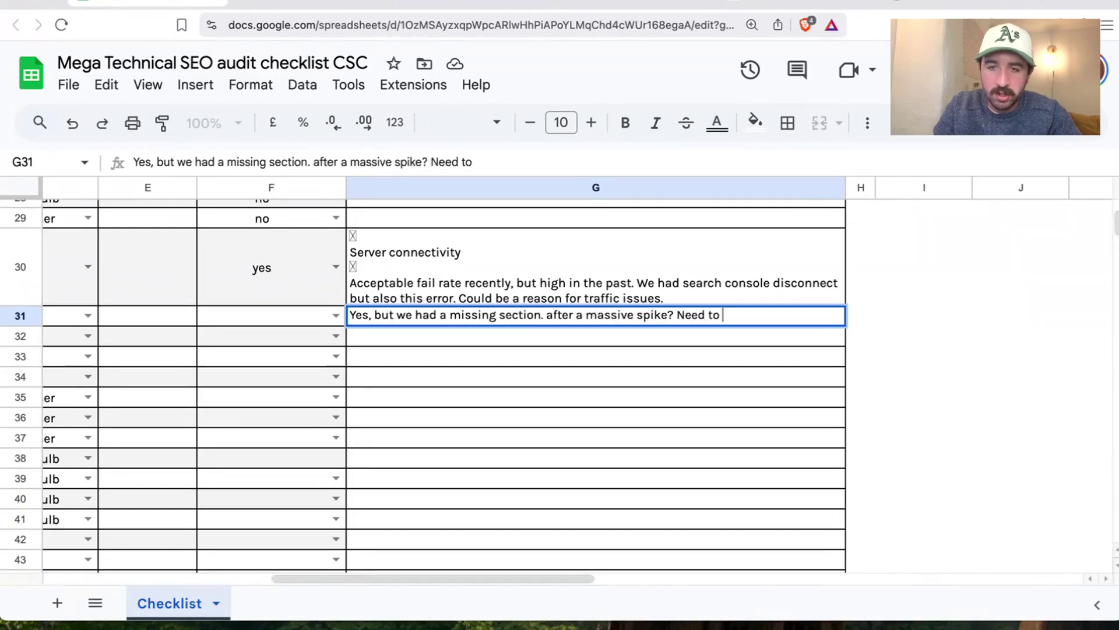
type("keep an eye on this")
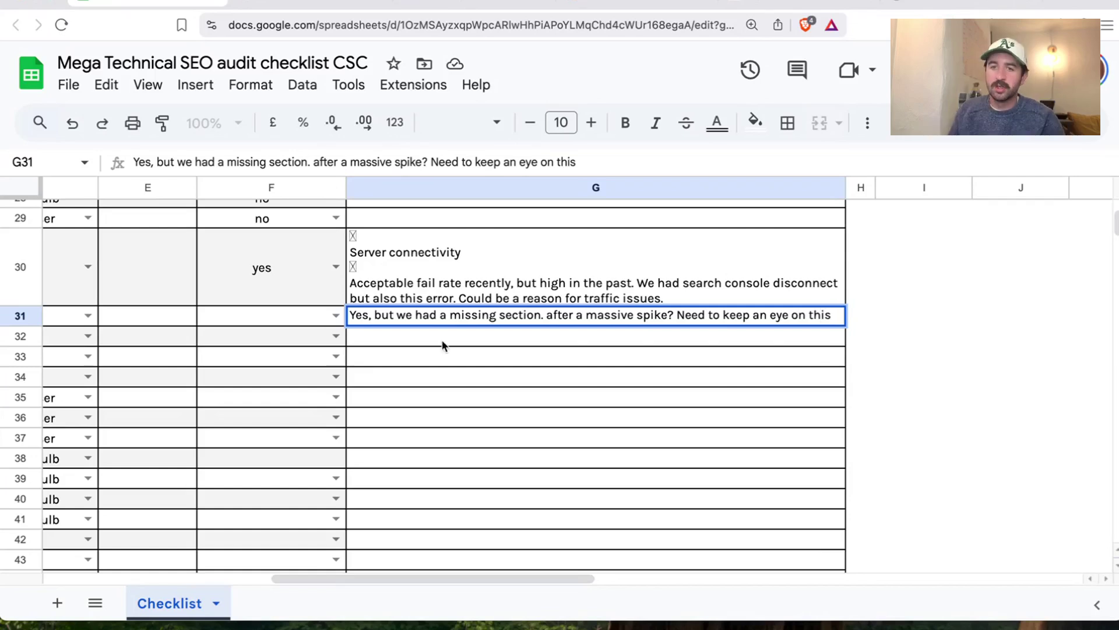
Set the response to "yes" for the question on whether crawl requests are being made in Search Console crawl stats
key("Return")
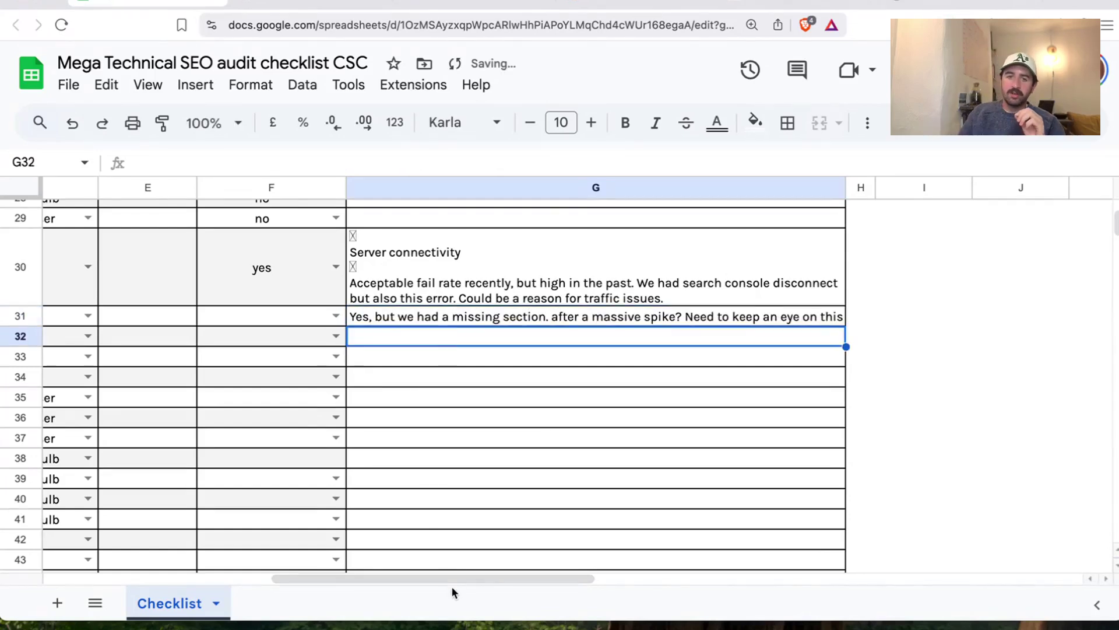
left_click_drag(450, 580, 184, 582)
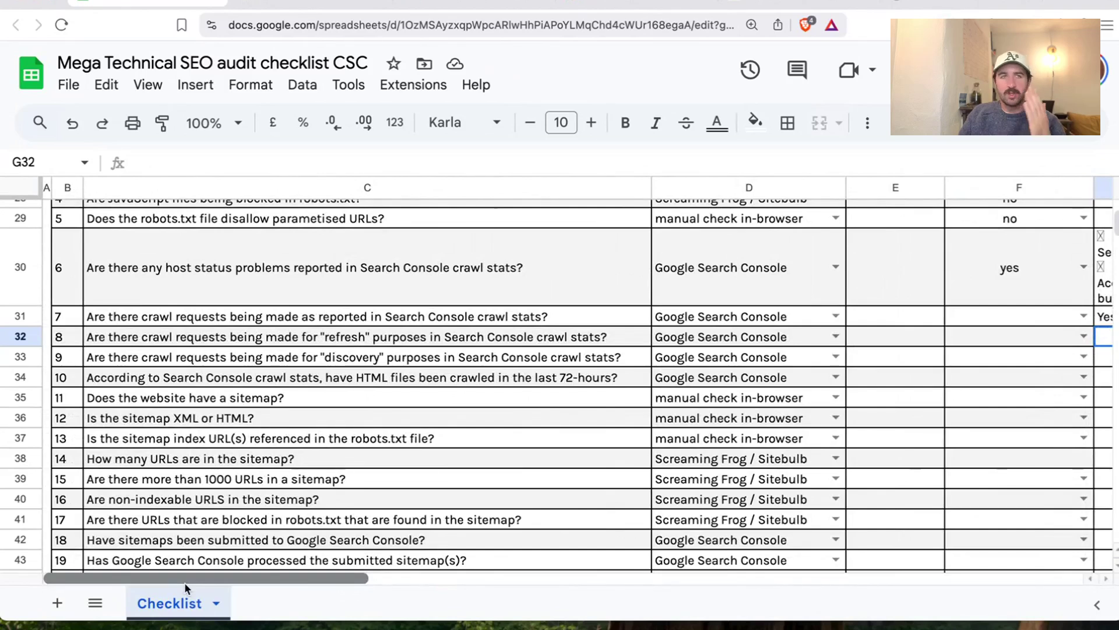
left_click_drag(184, 582, 393, 580)
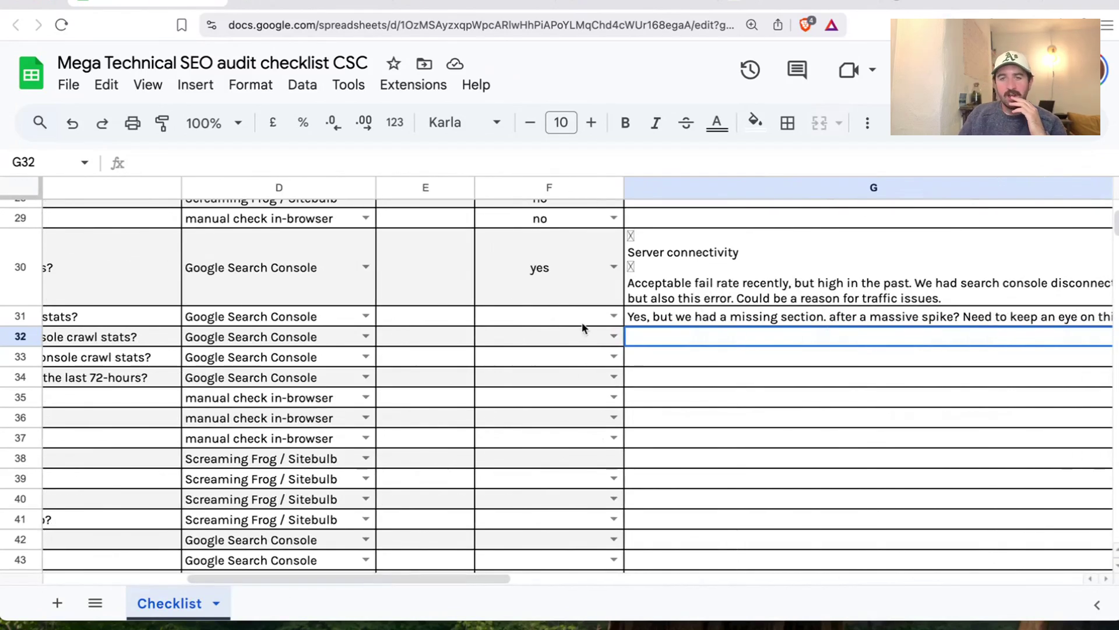
left_click(614, 316)
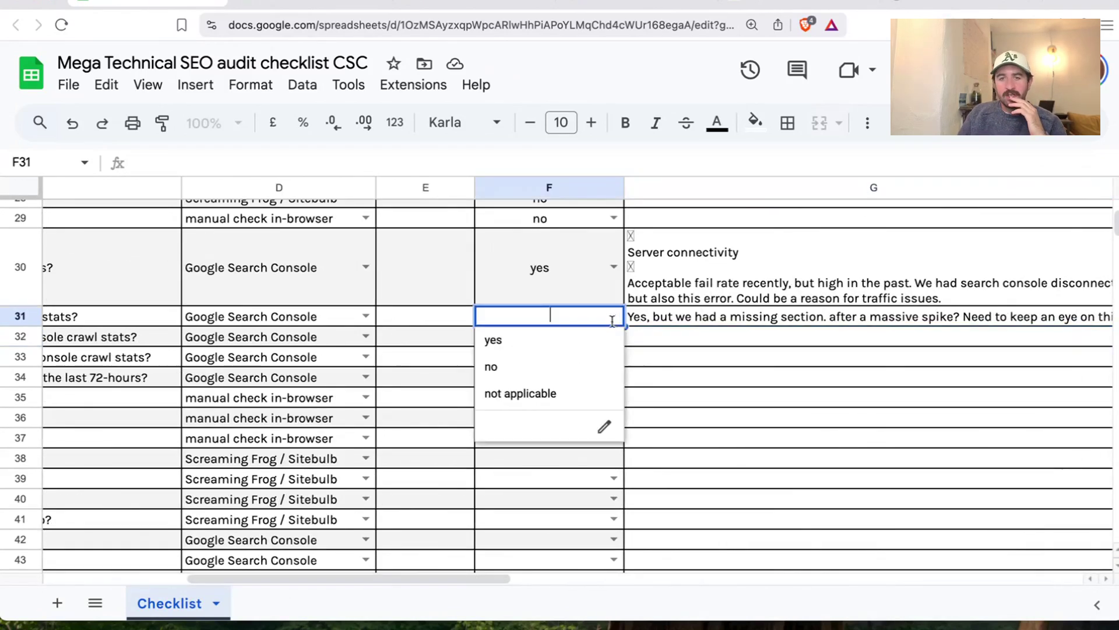
left_click(521, 339)
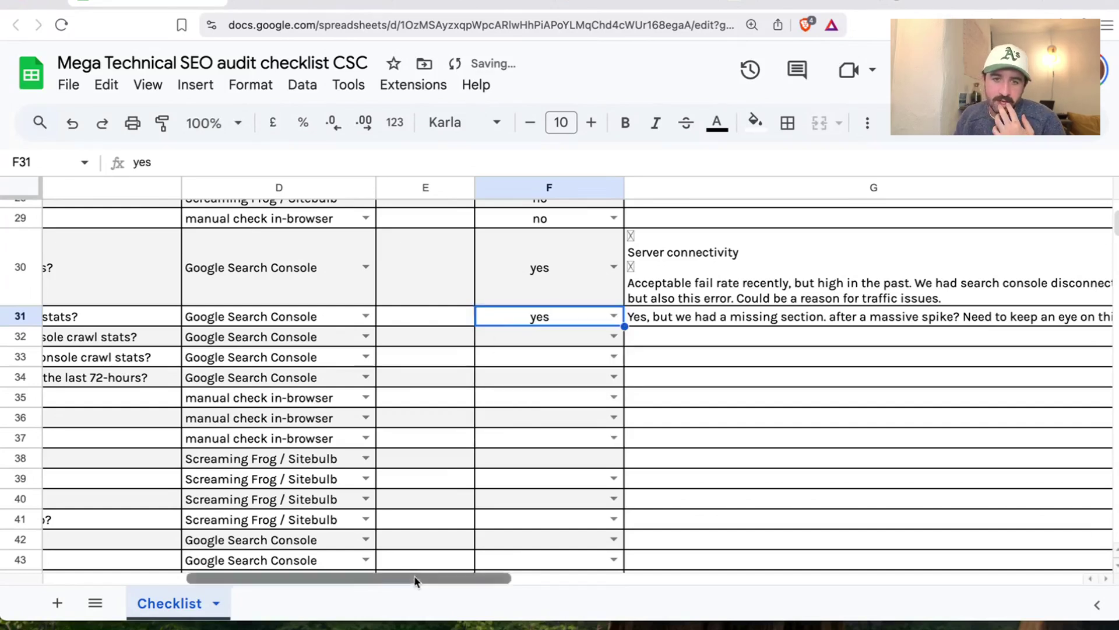
For the "refresh" crawl question, switch to Google Search Console and examine the crawl requests made for the Refresh purpose, including the example URLs
left_click_drag(415, 580, 274, 580)
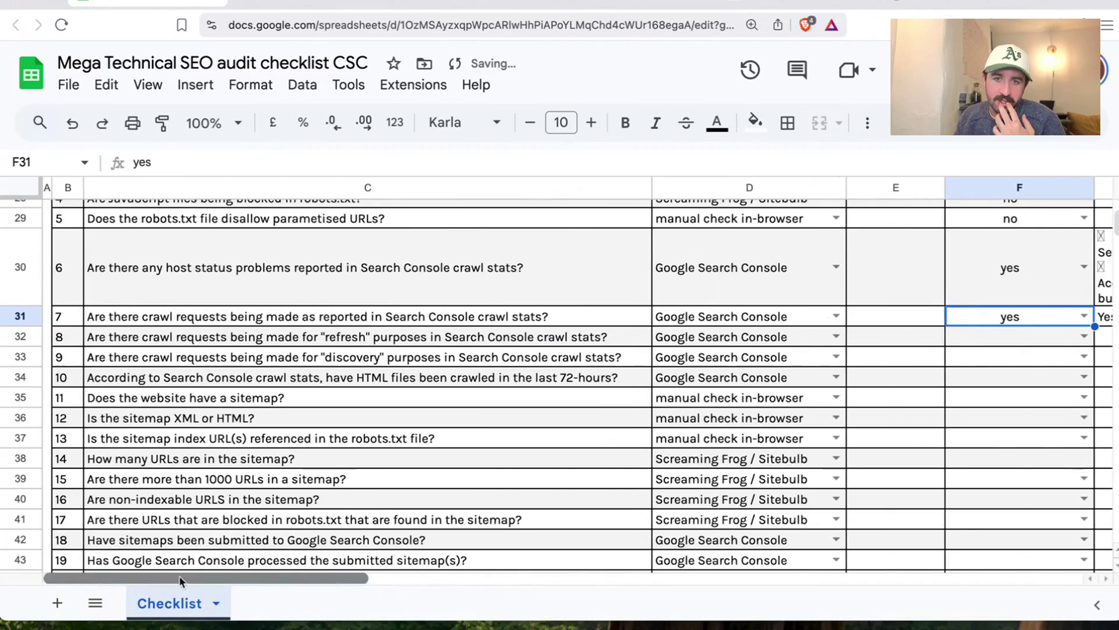
left_click(158, 338)
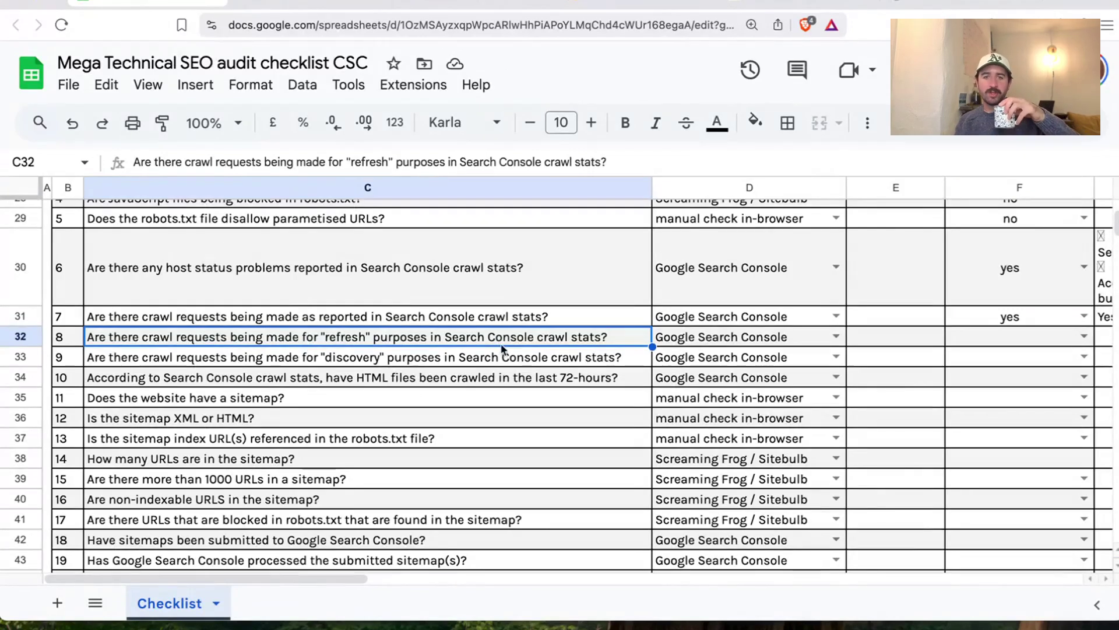
left_click(311, 4)
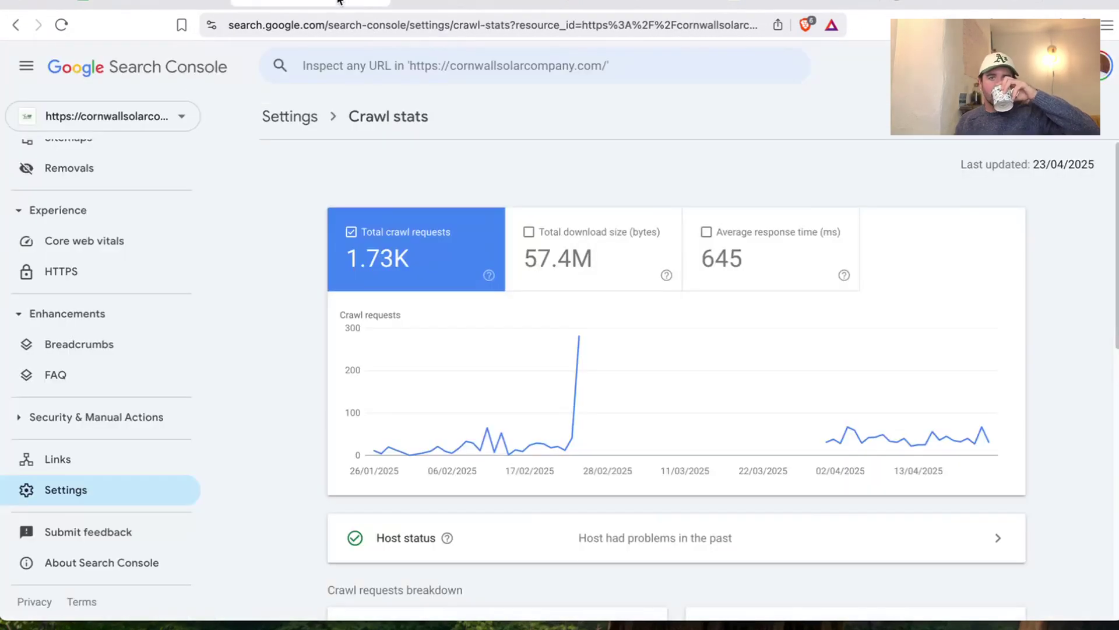
scroll(525, 192, "down", 8)
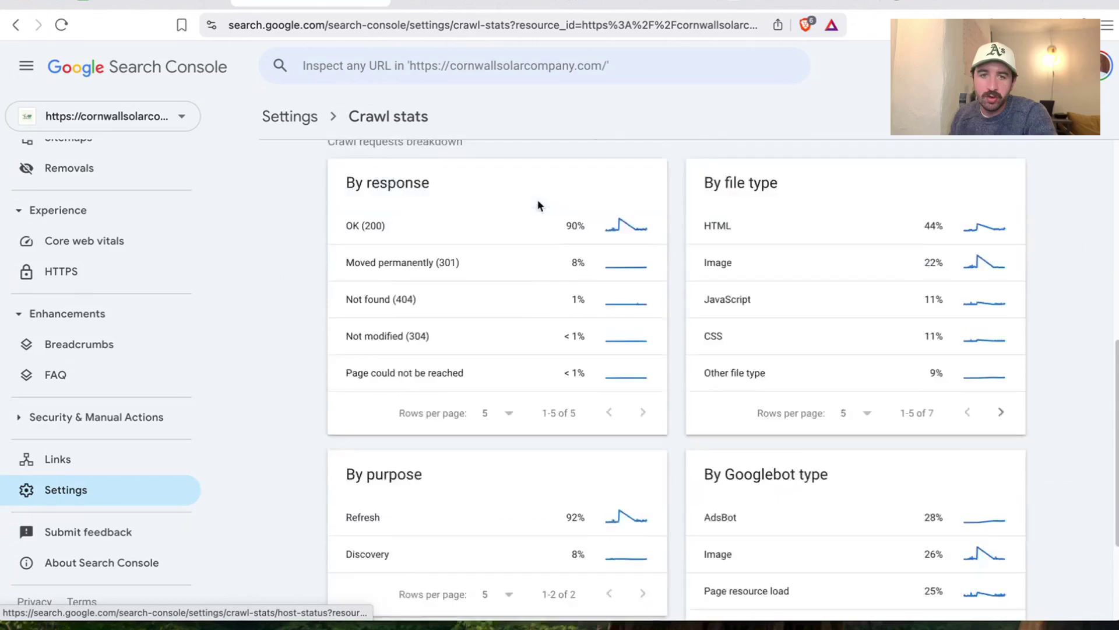
scroll(533, 204, "up", 1)
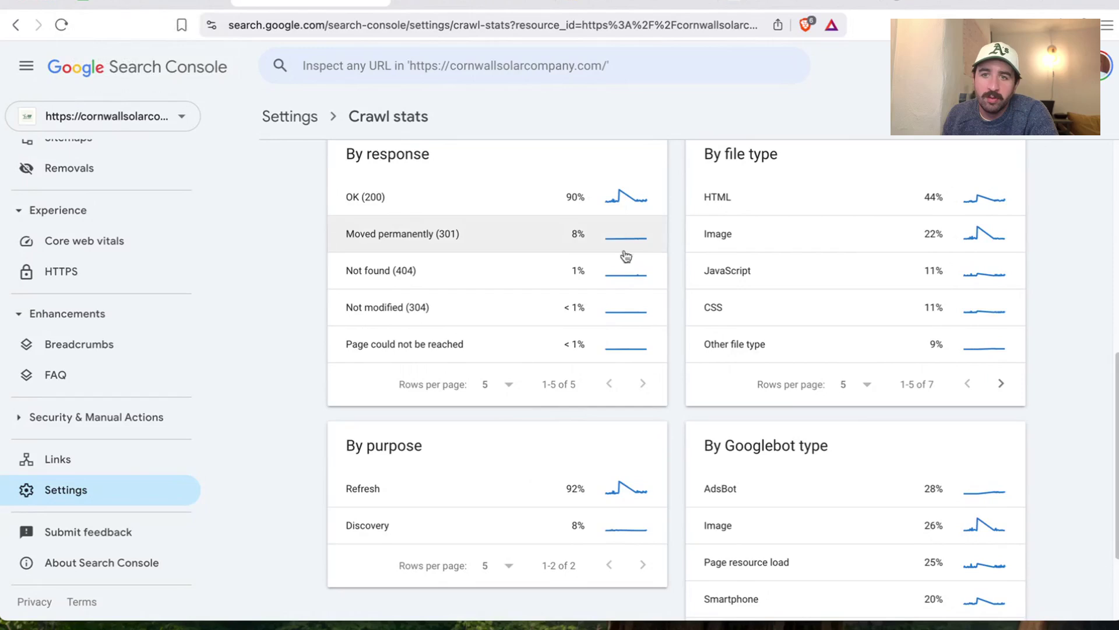
scroll(520, 405, "down", 2)
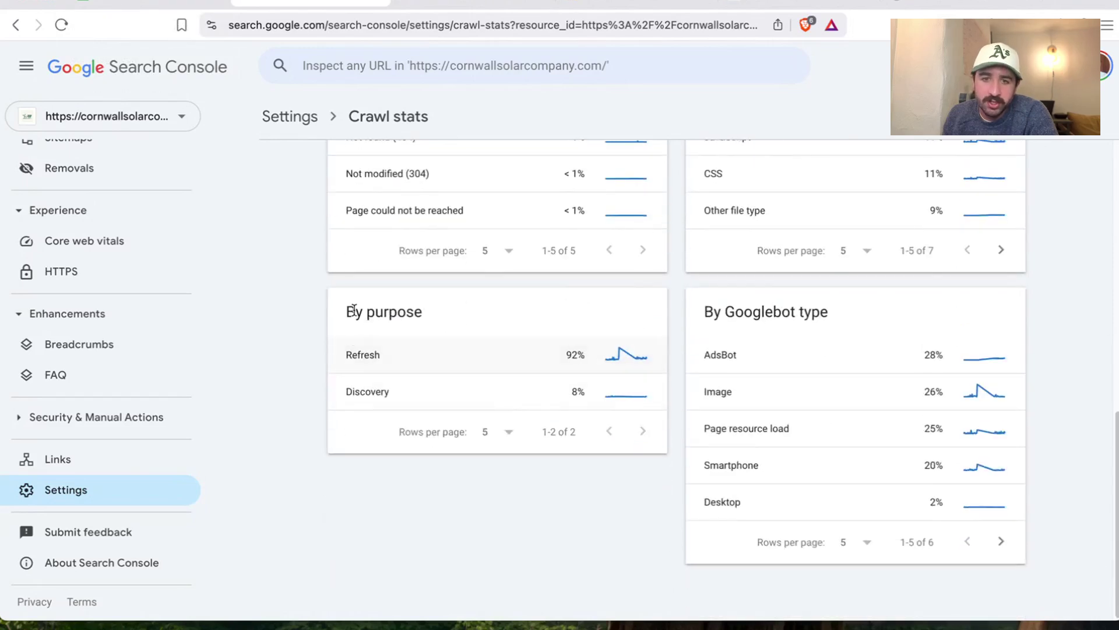
left_click_drag(344, 312, 434, 320)
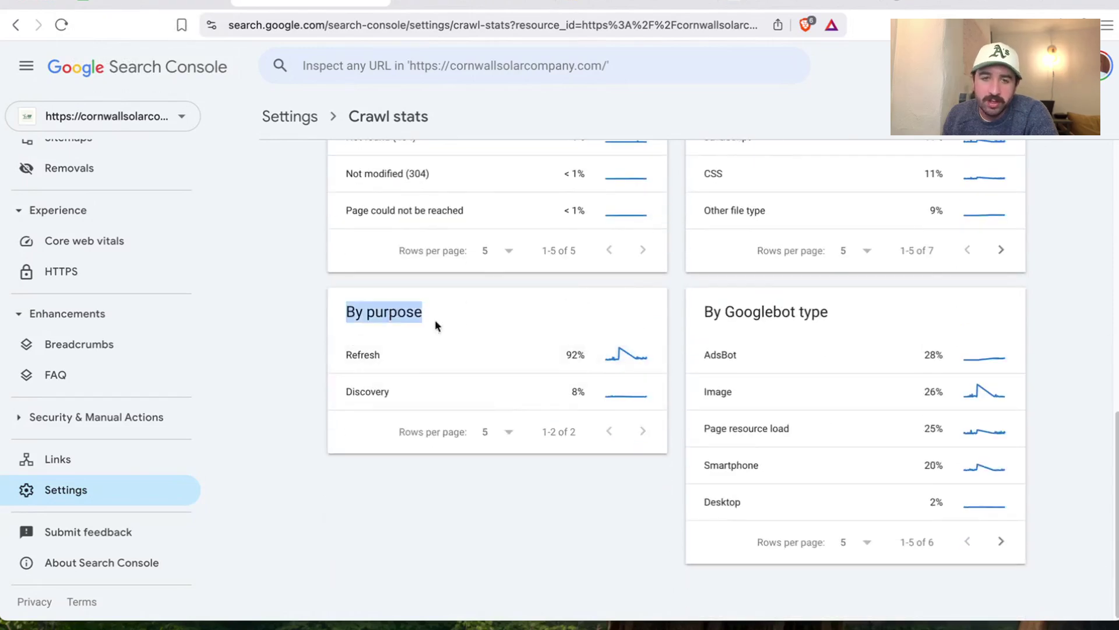
left_click(442, 359)
scroll(568, 385, "down", 5)
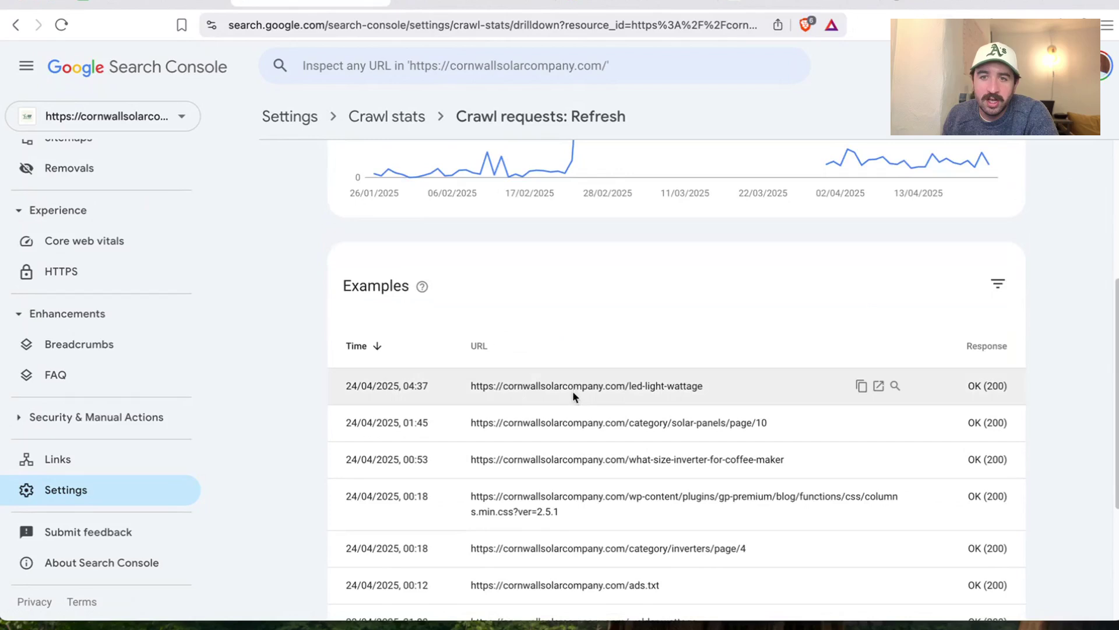
scroll(695, 445, "down", 4)
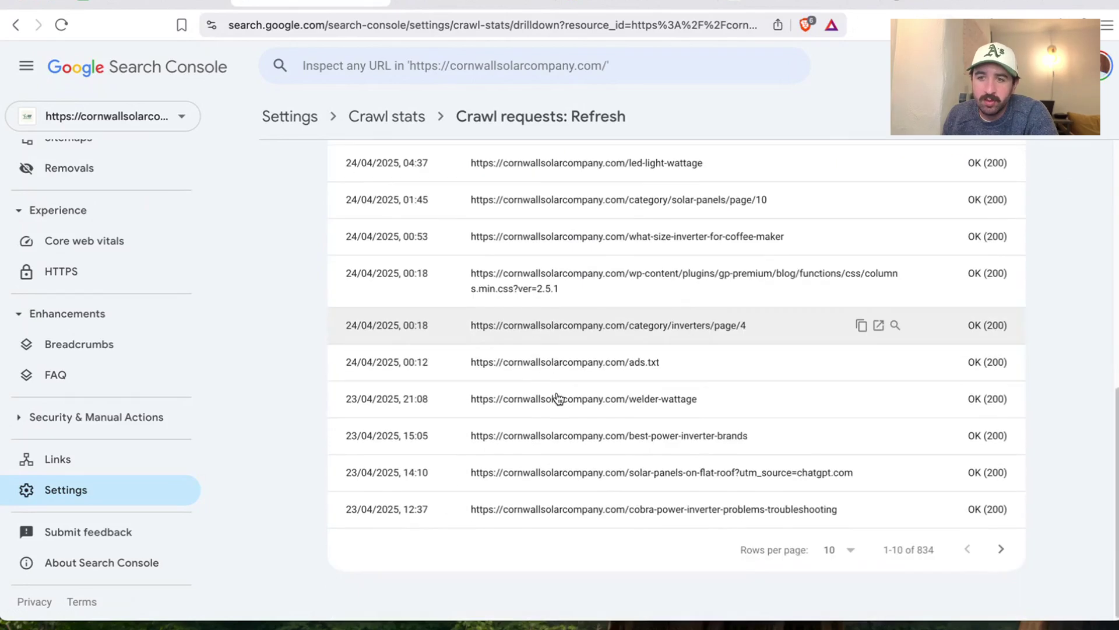
scroll(556, 390, "up", 9)
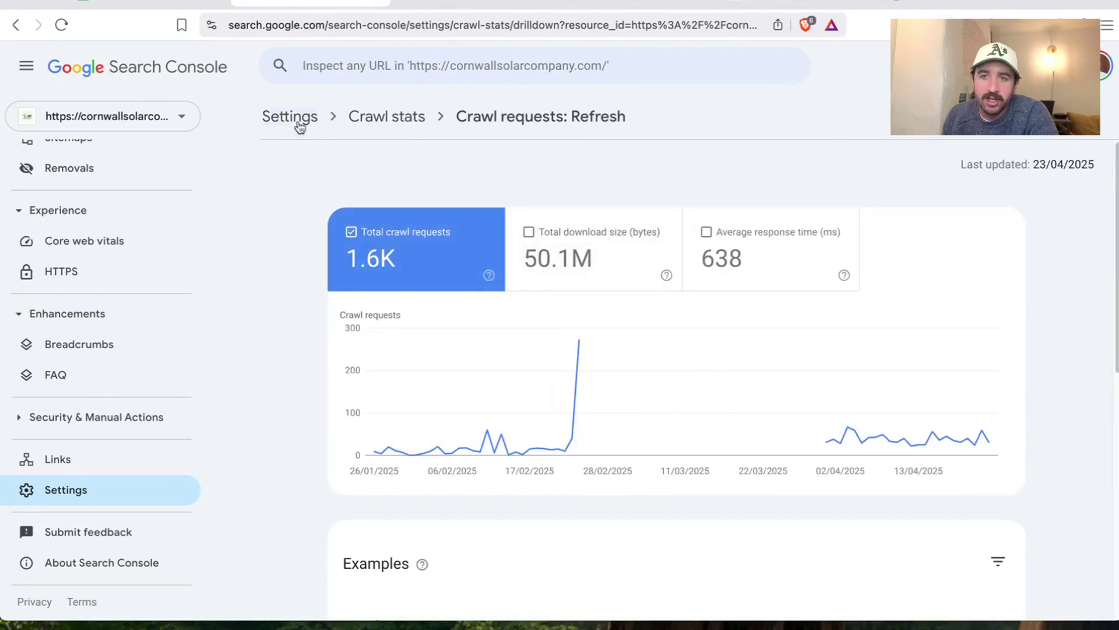
key("alt+Left")
Back in the audit checklist, set the response for "refresh" crawl requests to "yes"
left_click(134, 3)
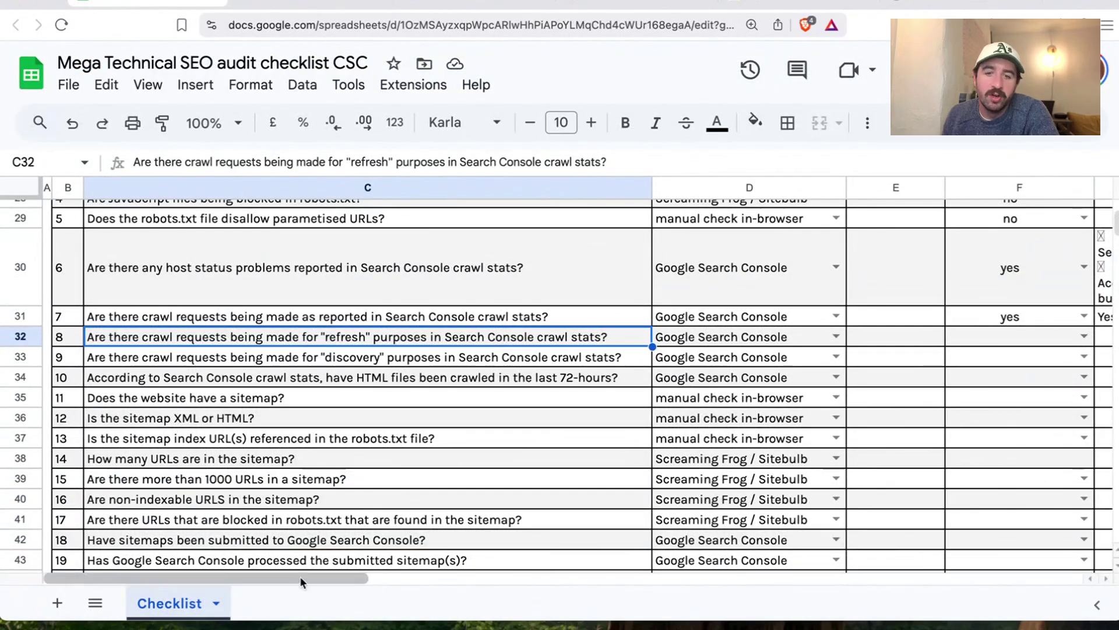
left_click_drag(299, 576, 382, 576)
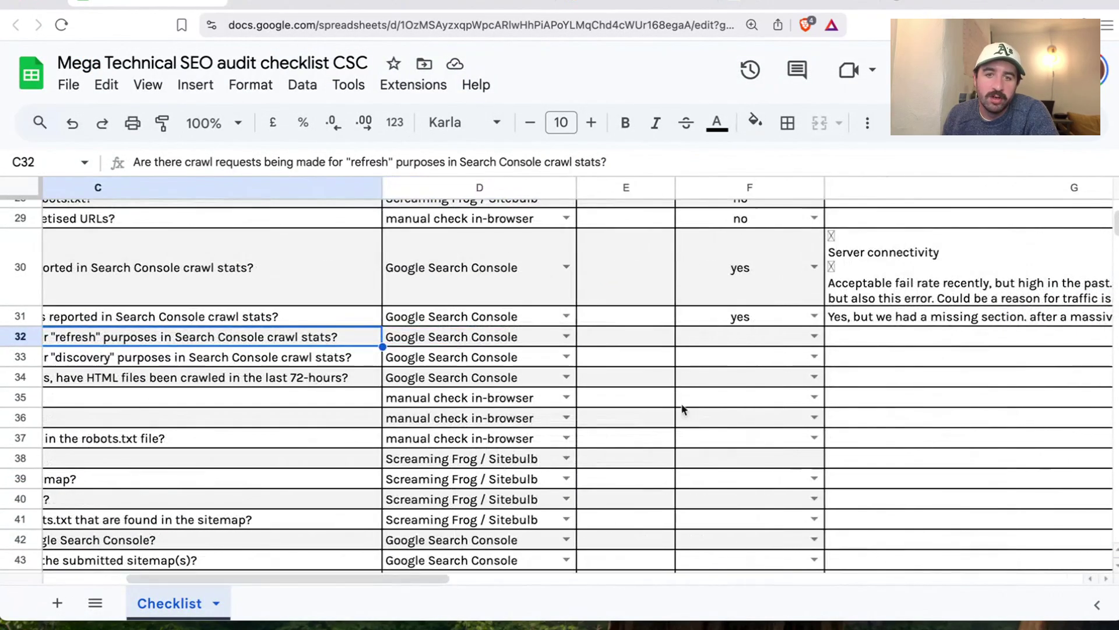
left_click(813, 337)
left_click(781, 357)
For the "discovery" crawl question, switch to Google Search Console and inspect the crawl requests made for the Discovery purpose
left_click_drag(461, 575, 353, 576)
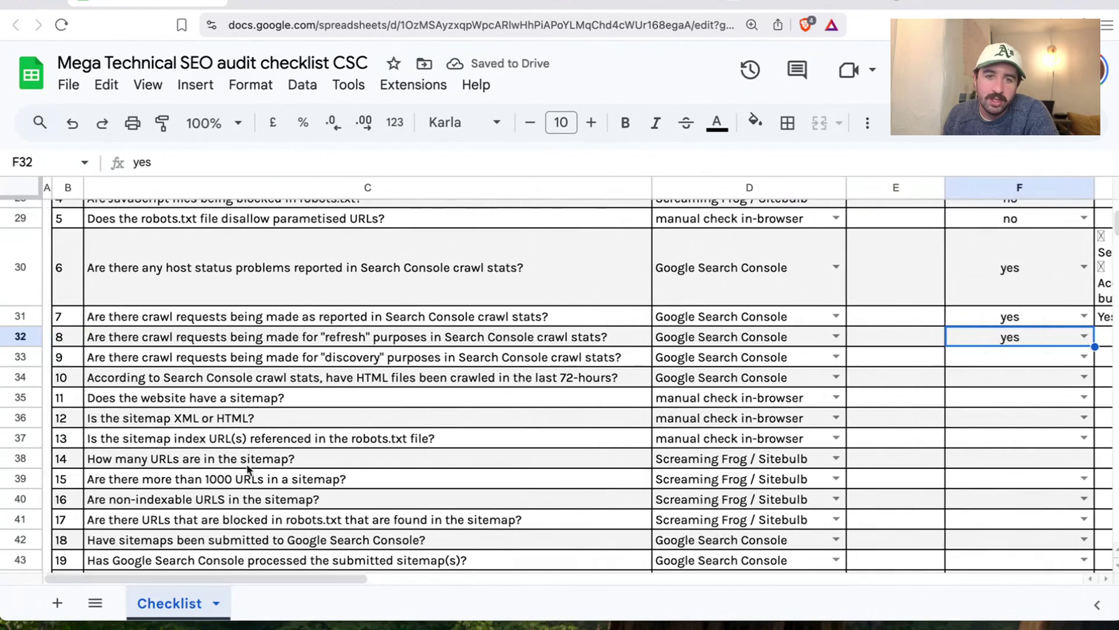
left_click(127, 358)
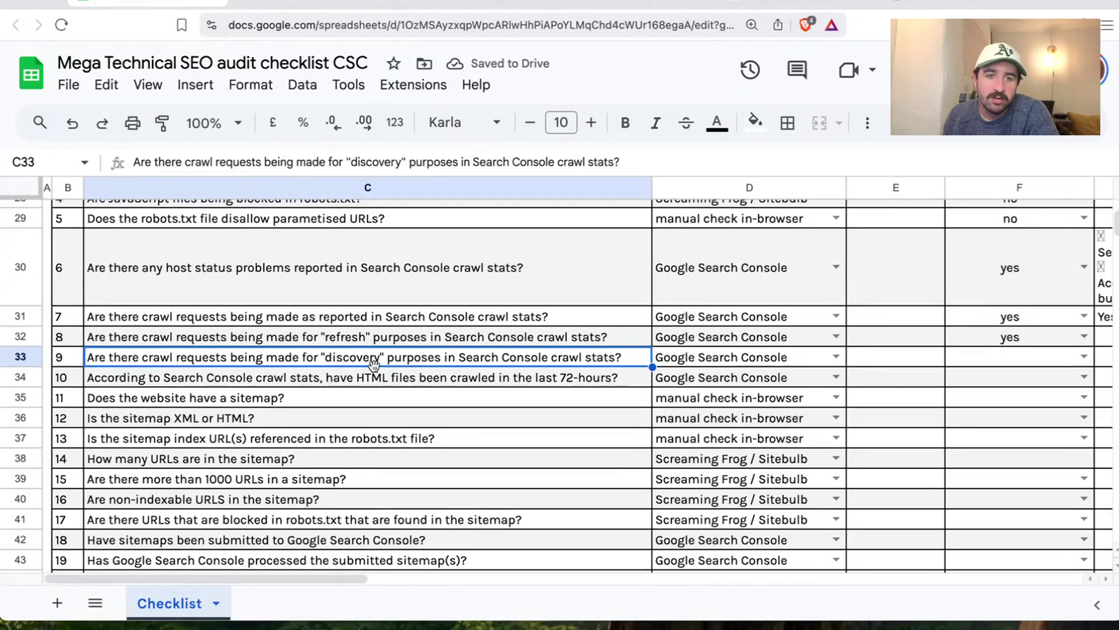
left_click(290, 3)
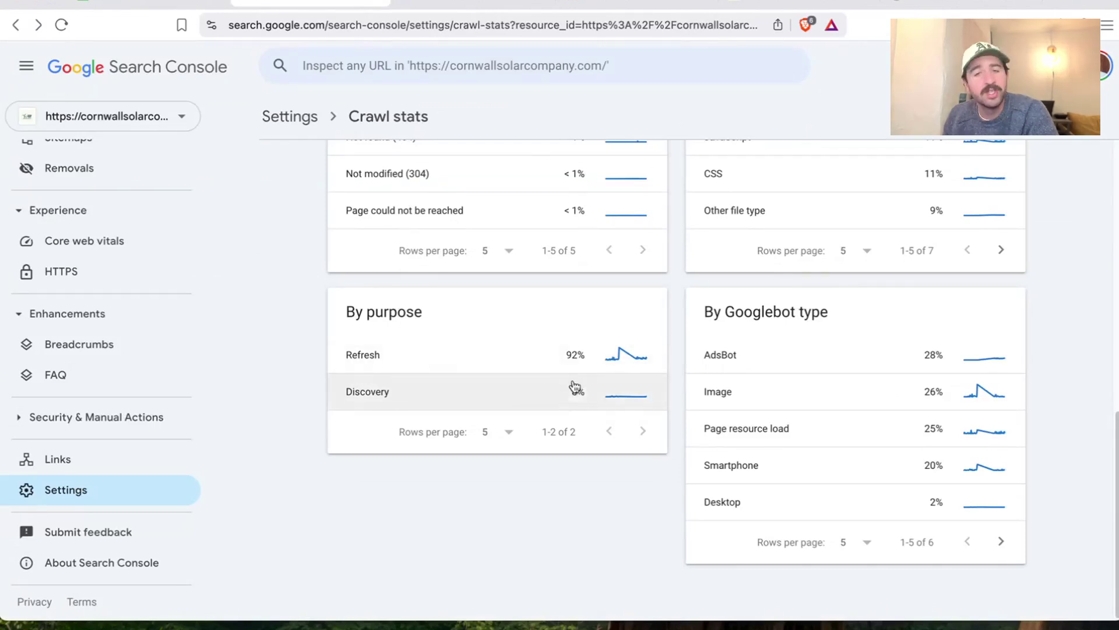
left_click(465, 408)
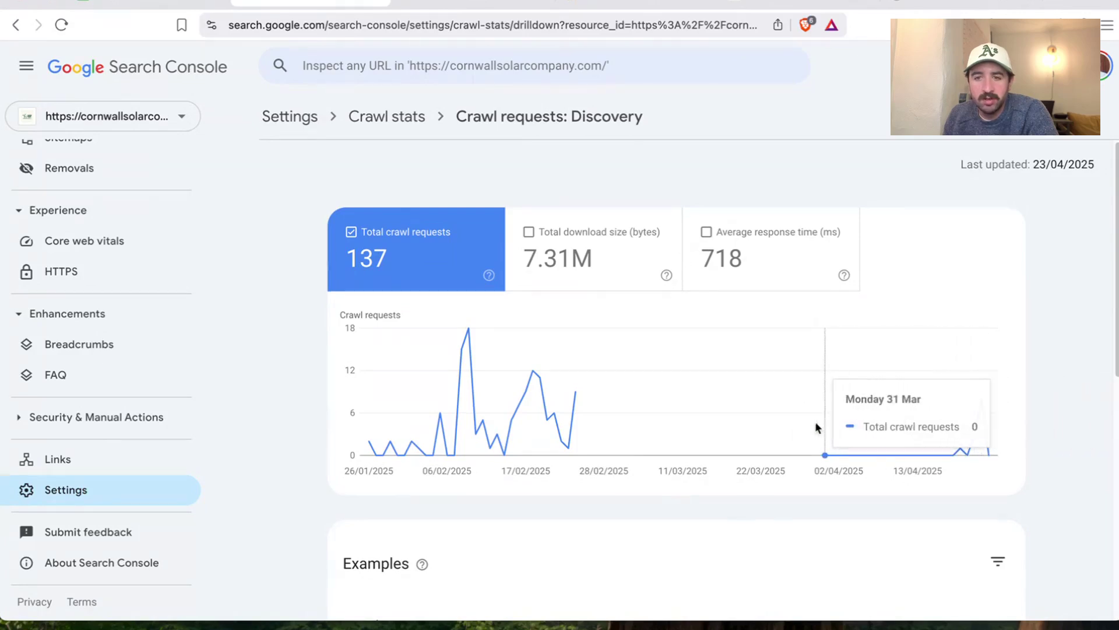
Return to the audit checklist and set the response for "discovery" crawl requests to "yes"
left_click(148, 2)
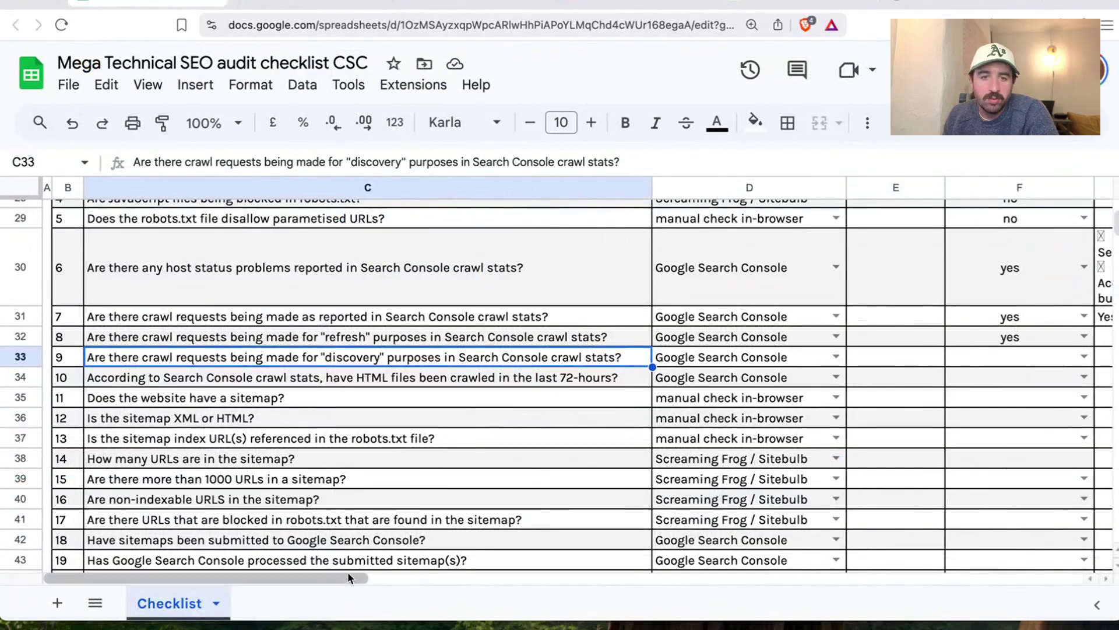
left_click_drag(347, 571, 540, 571)
left_click(443, 357)
left_click(456, 357)
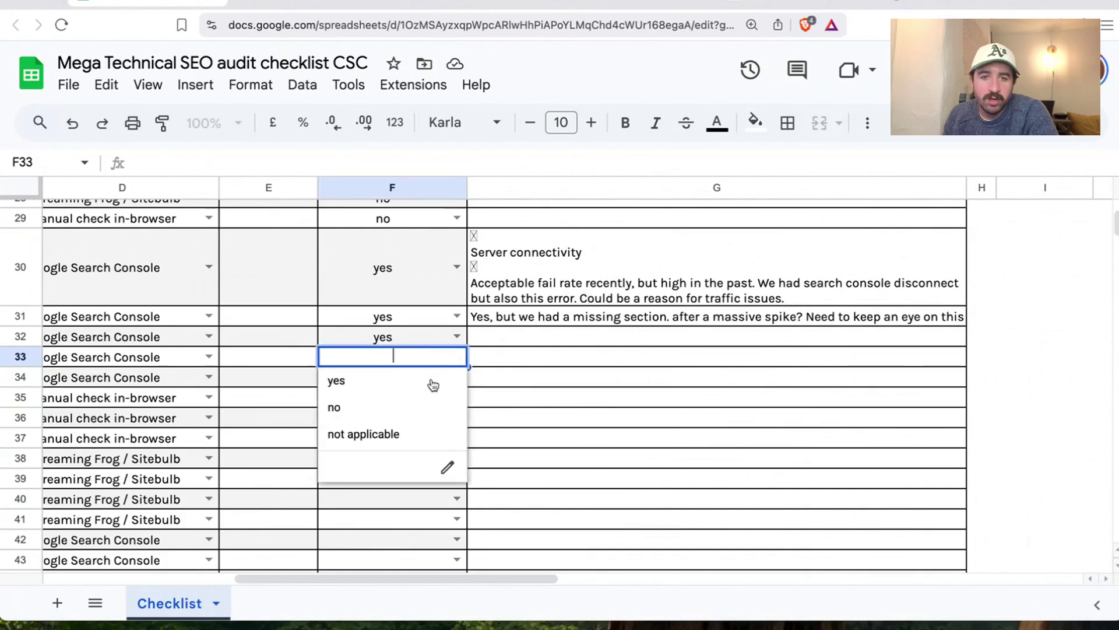
left_click(432, 383)
Enter the triage note "But they are intermittent and can go weeks without any." for the discovery crawl requests
left_click(525, 359)
type("But")
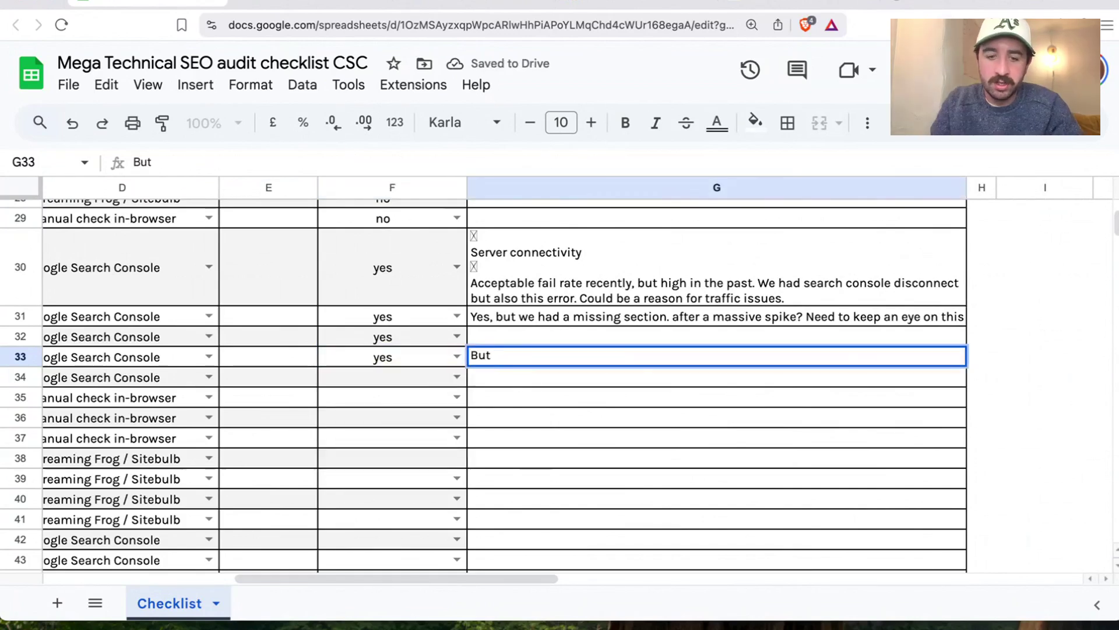
type(" they are intermi")
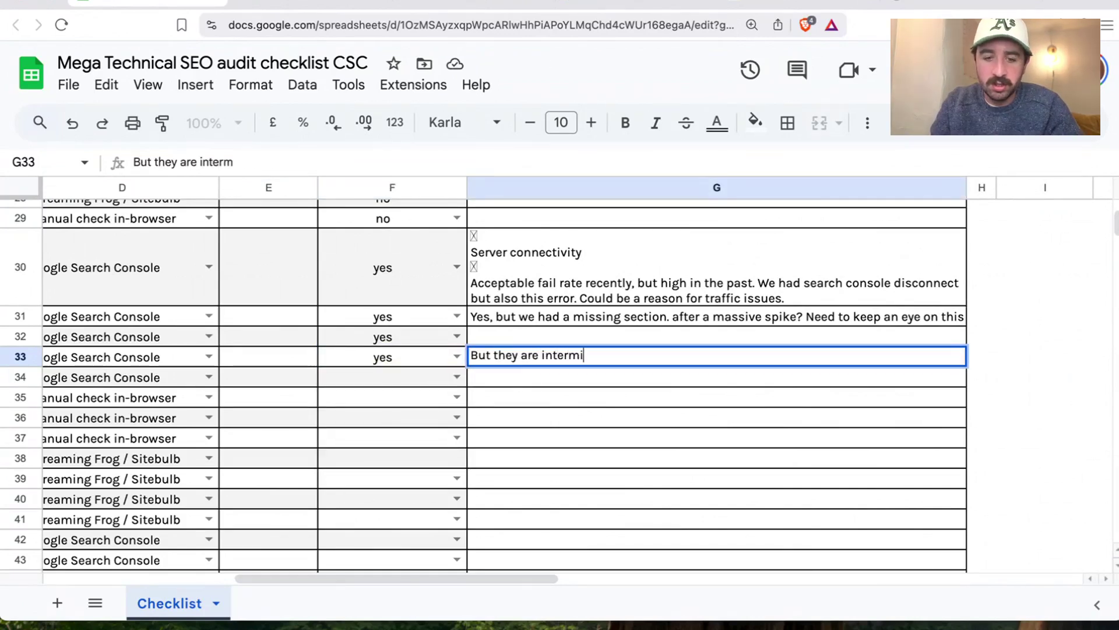
type("ttent and can go weeks wi")
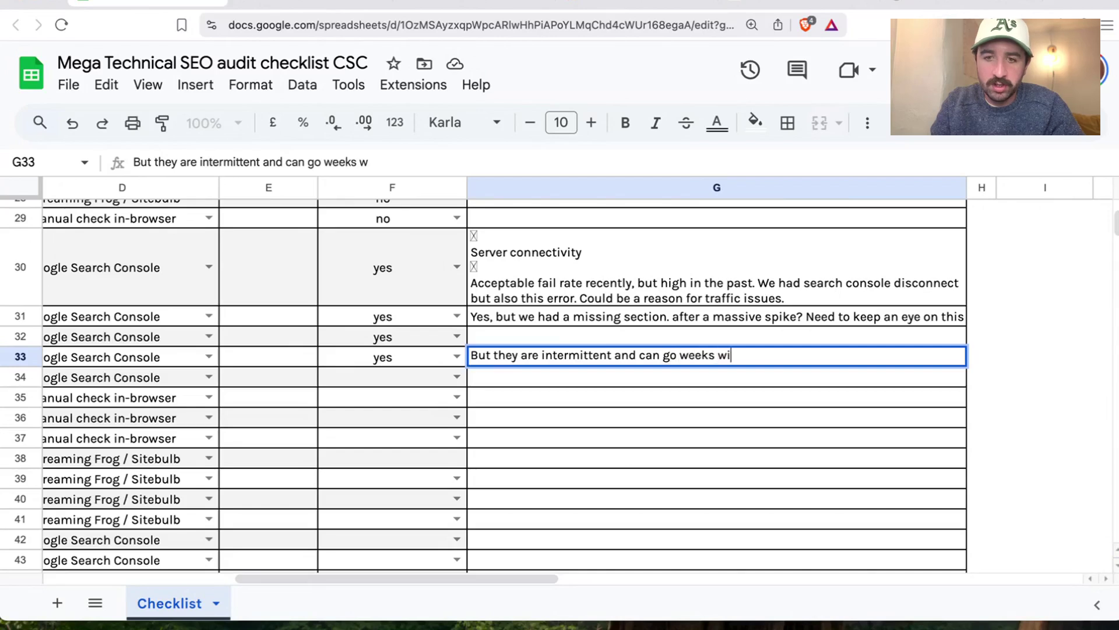
type("thout any.")
left_click(499, 378)
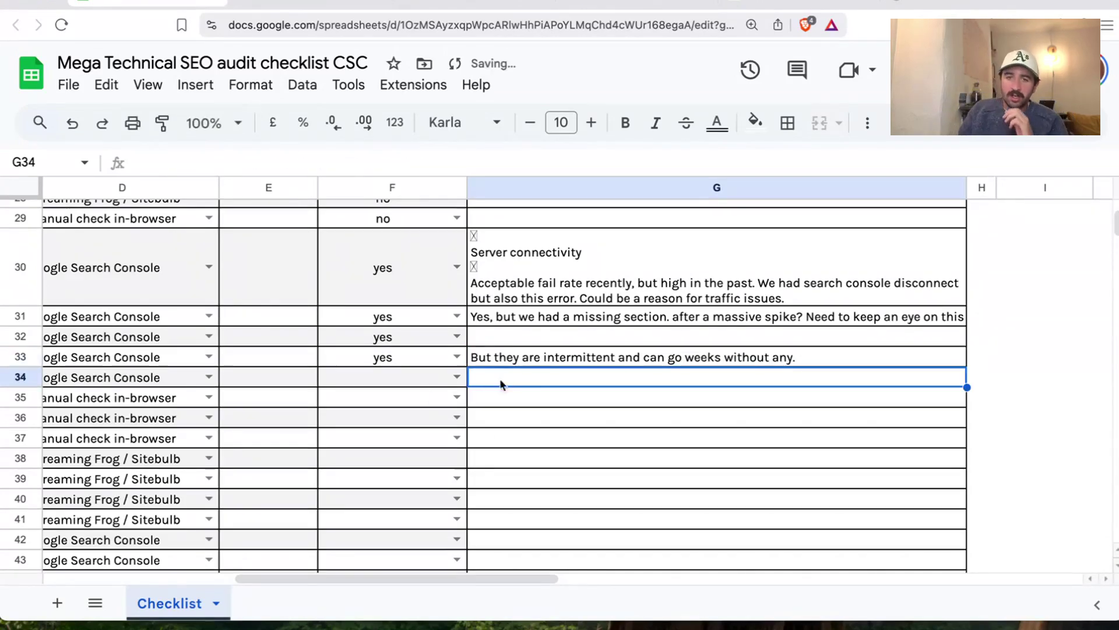
Append "We need to be updating the site with fresh content to be discovered" to the discovery triage note and wrap its text
mouse_move(462, 578)
left_mouse_down()
mouse_move(236, 578)
mouse_move(460, 578)
left_mouse_up()
left_click(814, 356)
double_click(815, 355)
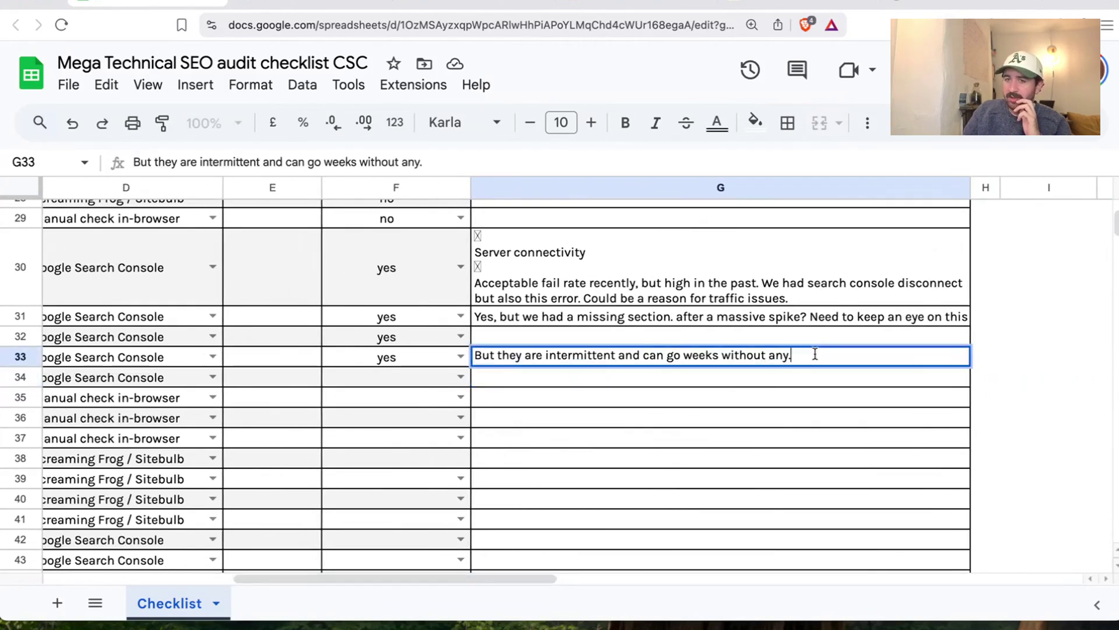
type("We nee")
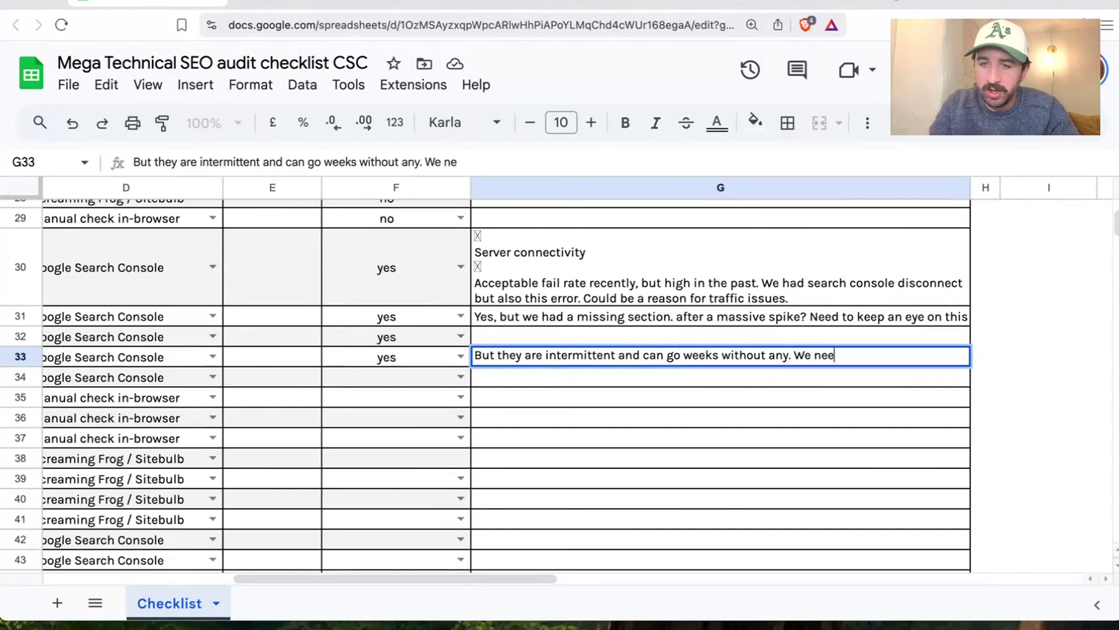
type("d to be updating the site with ")
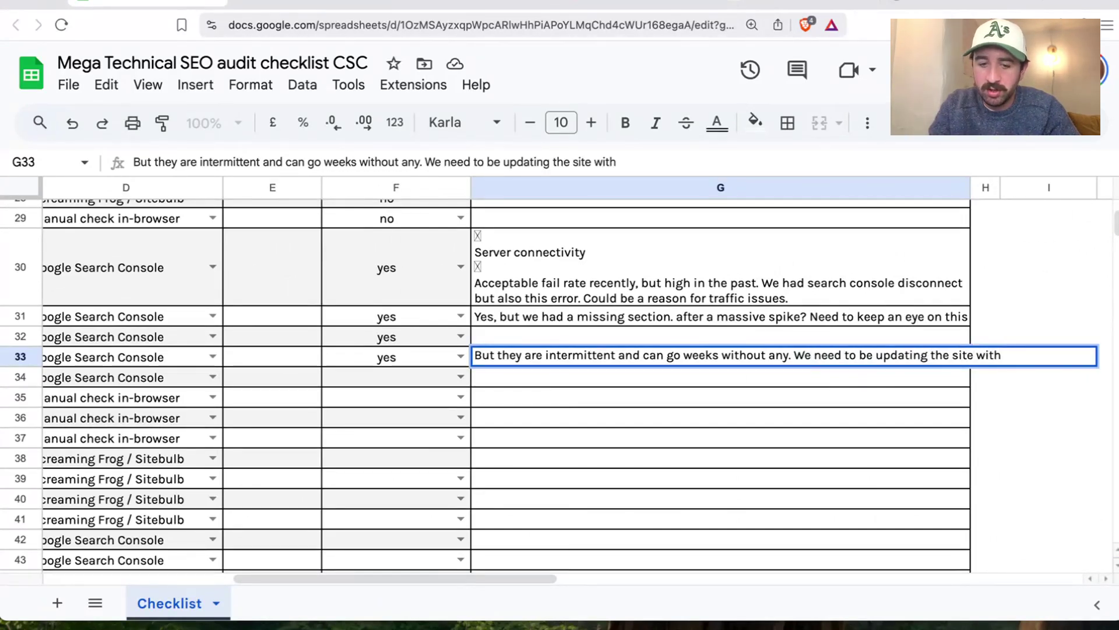
type("fresh content to be d")
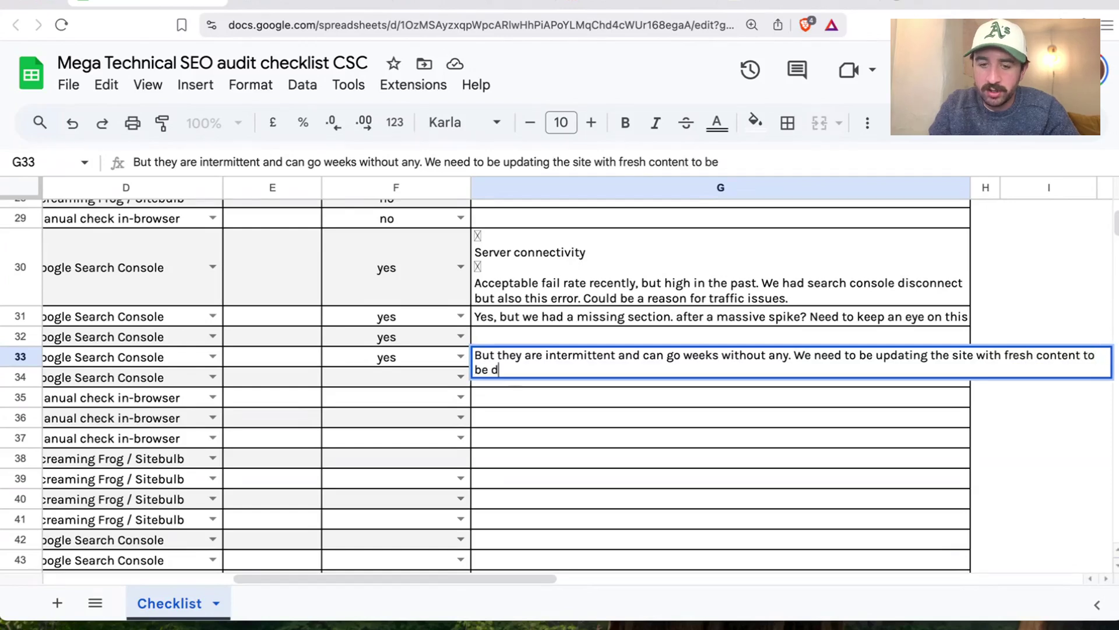
type("iscovered")
key("Return")
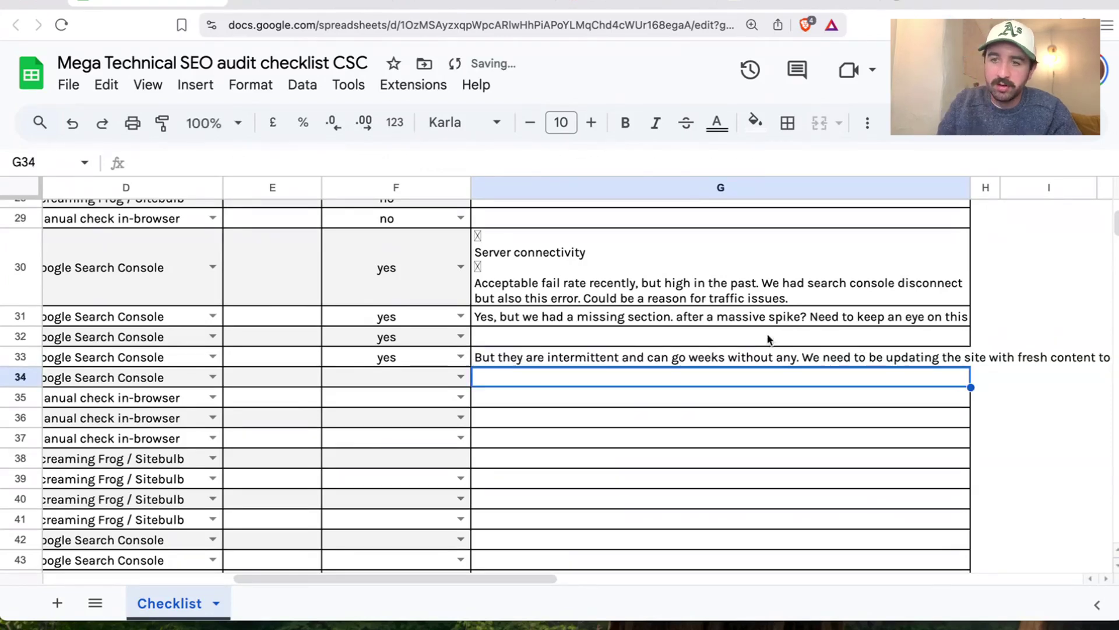
left_click(699, 353)
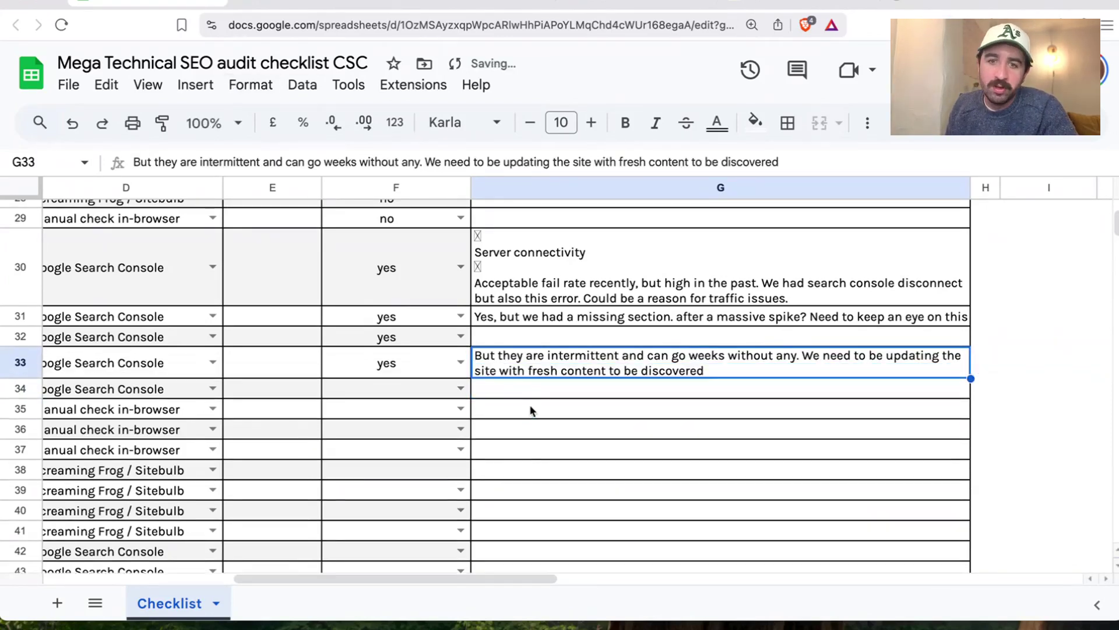
For the question on HTML files crawled in the last 72 hours, switch to Google Search Console and inspect the HTML file type crawl requests
key("Down")
key("Down")
scroll(498, 576, "left", 10)
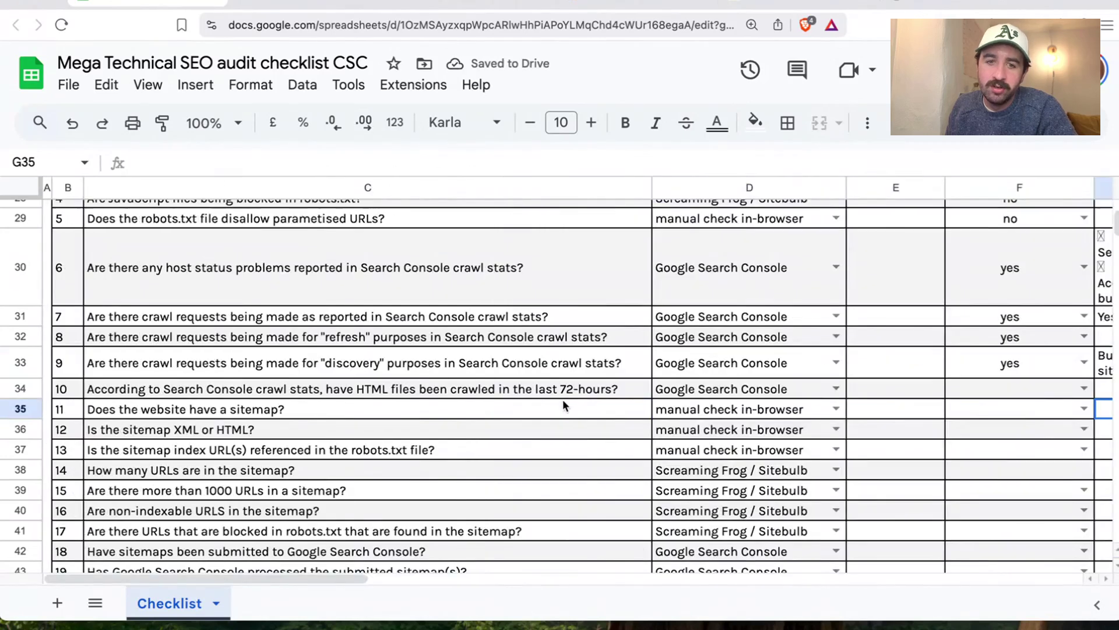
left_click(470, 388)
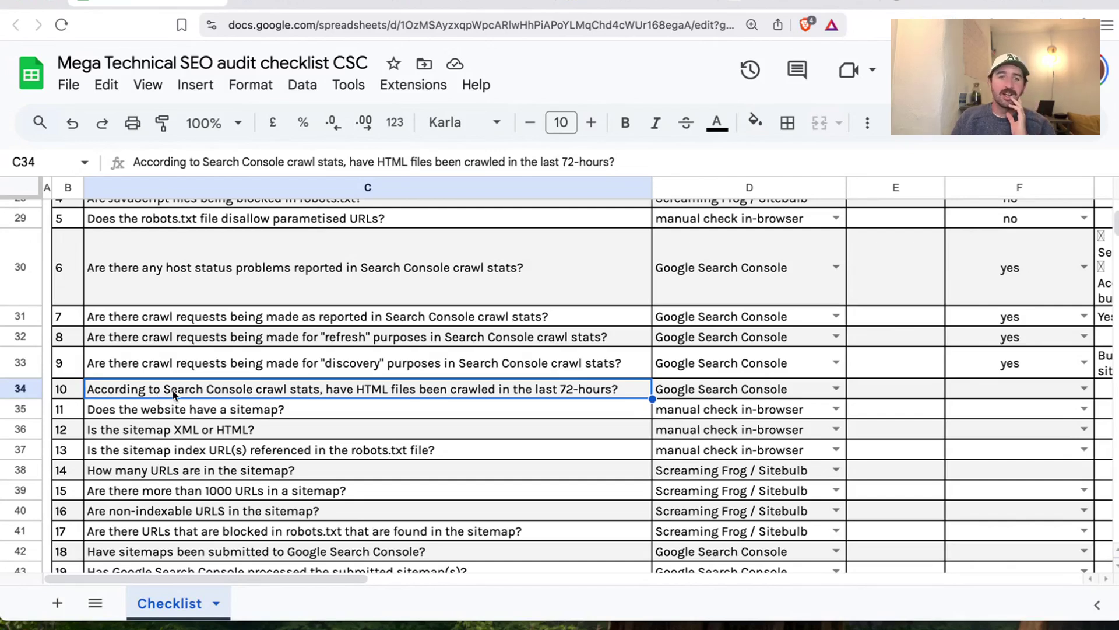
double_click(146, 395)
left_click_drag(101, 387, 488, 388)
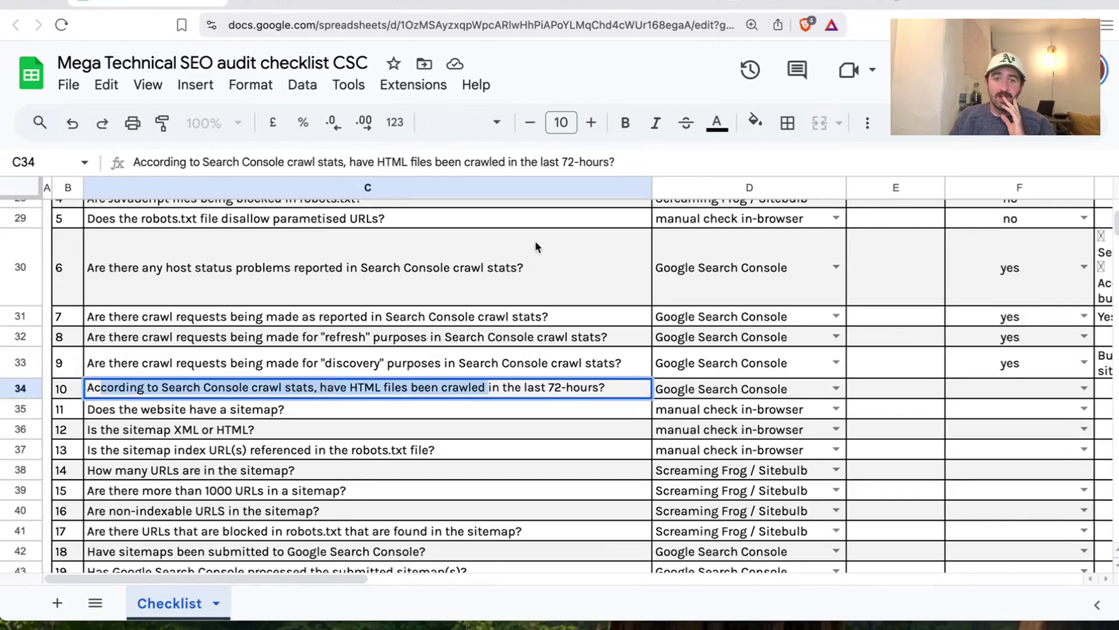
left_click(320, 5)
scroll(426, 448, "down", 10)
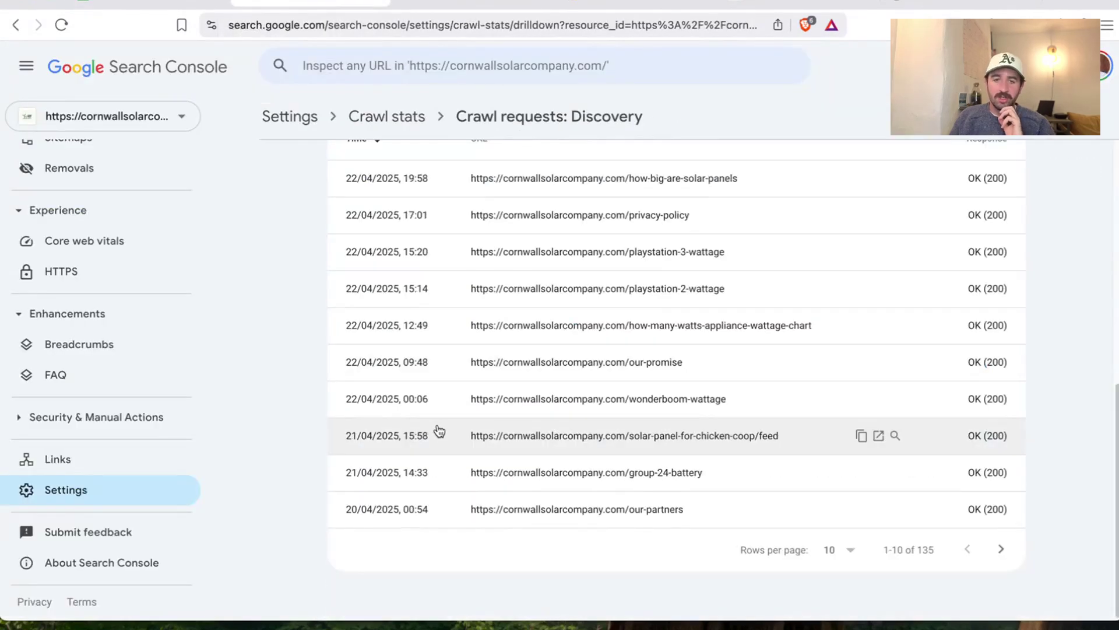
scroll(445, 432, "up", 10)
key("alt+Left")
scroll(554, 363, "up", 3)
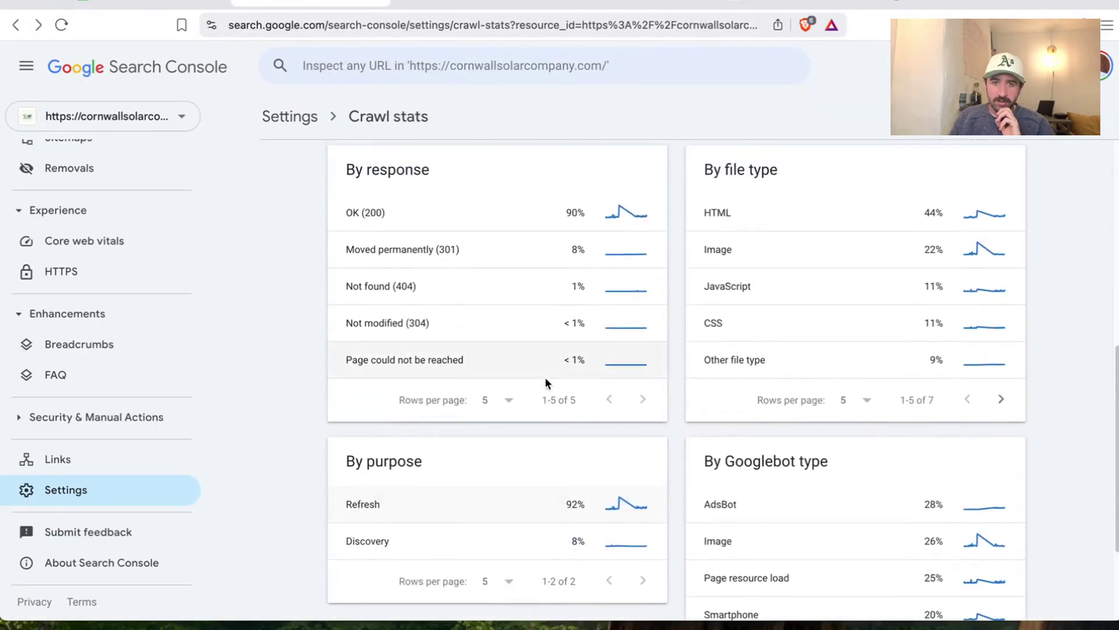
left_click(742, 212)
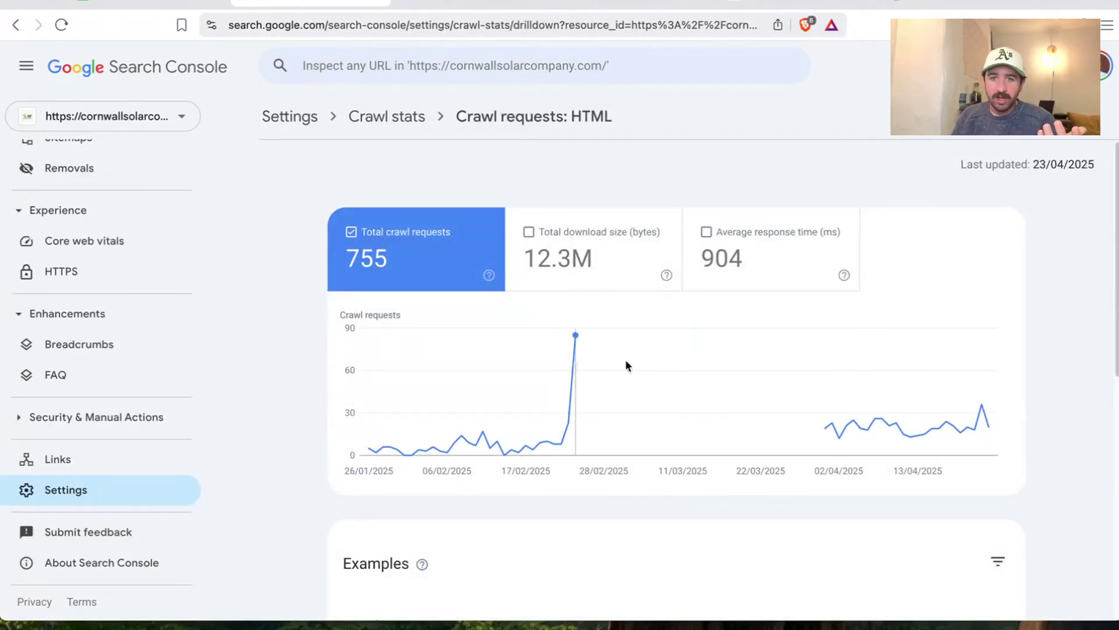
Return to the audit checklist and set the response for HTML files crawled in the last 72 hours to "yes"
left_click(131, 6)
left_click(1065, 383)
left_click(994, 413)
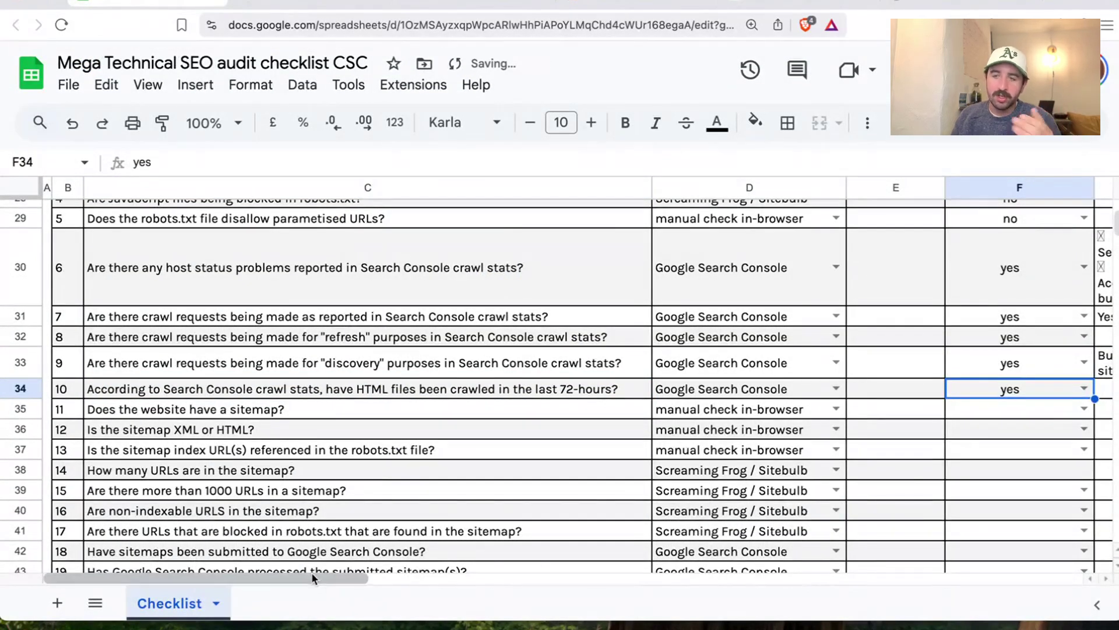
For the question on whether the website has a sitemap, switch to the robots.txt page and load cornwallsolarcompany.com/sitemap.xml in its place
mouse_move(311, 577)
left_mouse_down()
mouse_move(368, 578)
mouse_move(298, 576)
left_mouse_up()
left_click(312, 411)
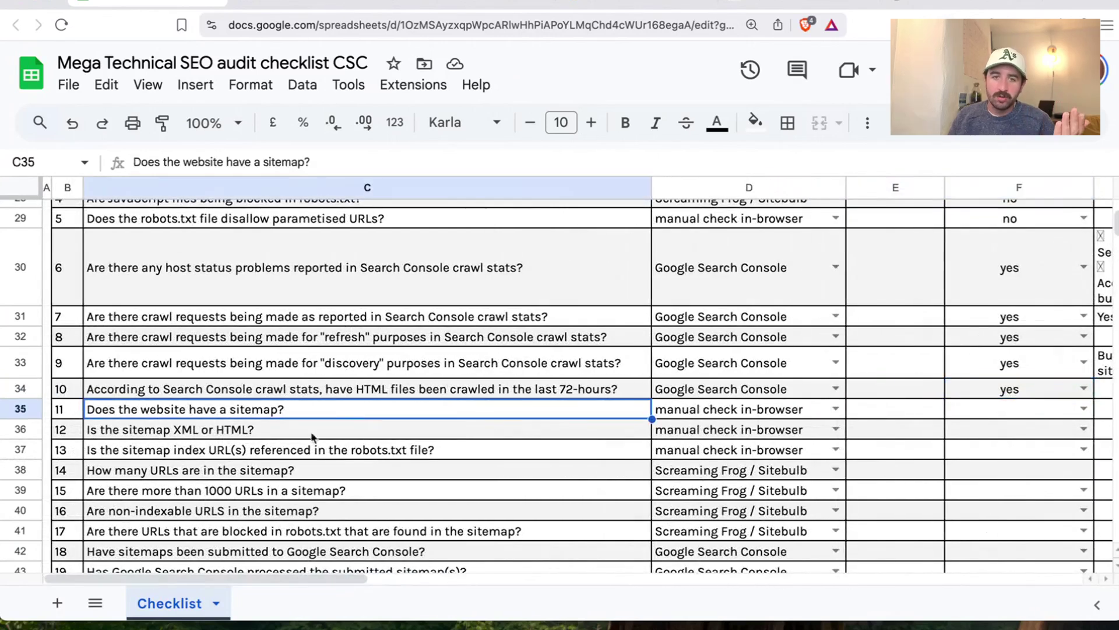
double_click(141, 412)
key("ctrl+a")
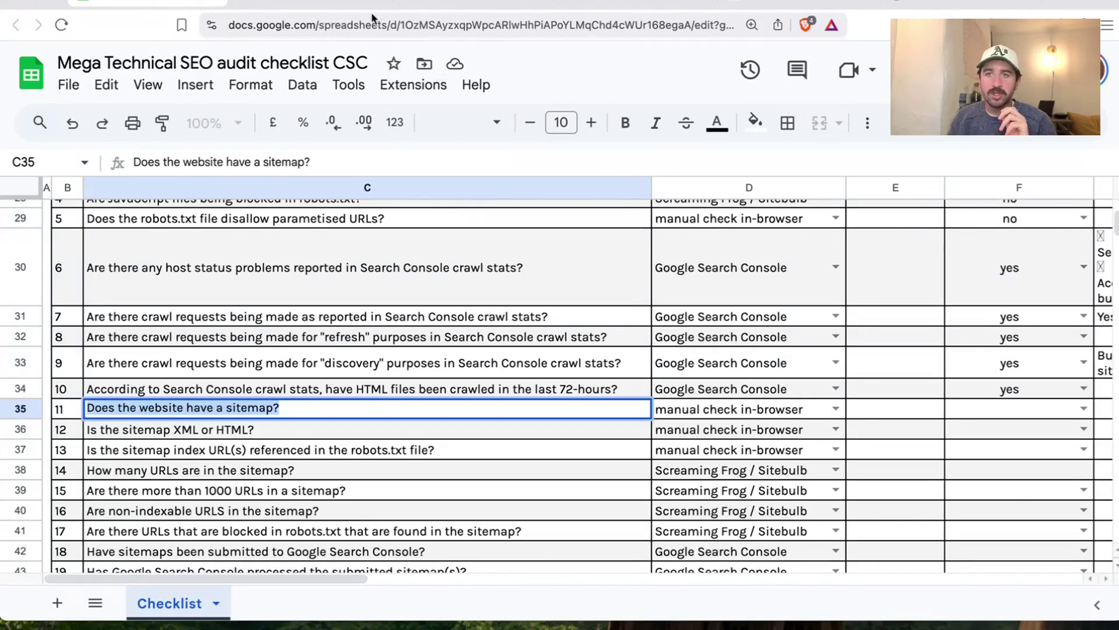
left_click(920, 4)
left_click(402, 26)
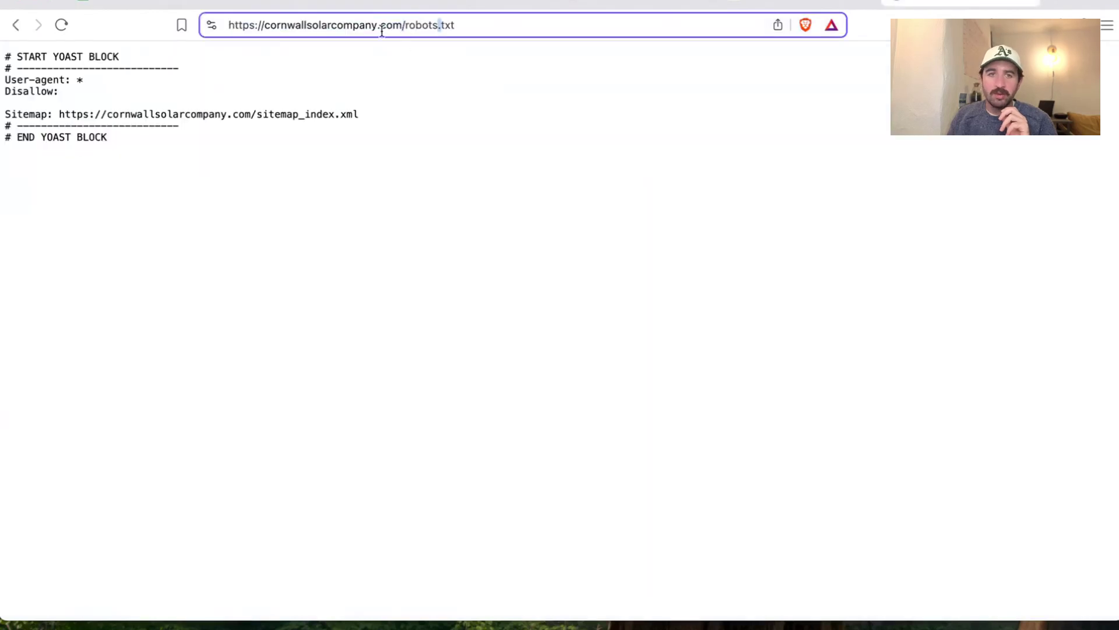
left_click_drag(409, 26, 473, 27)
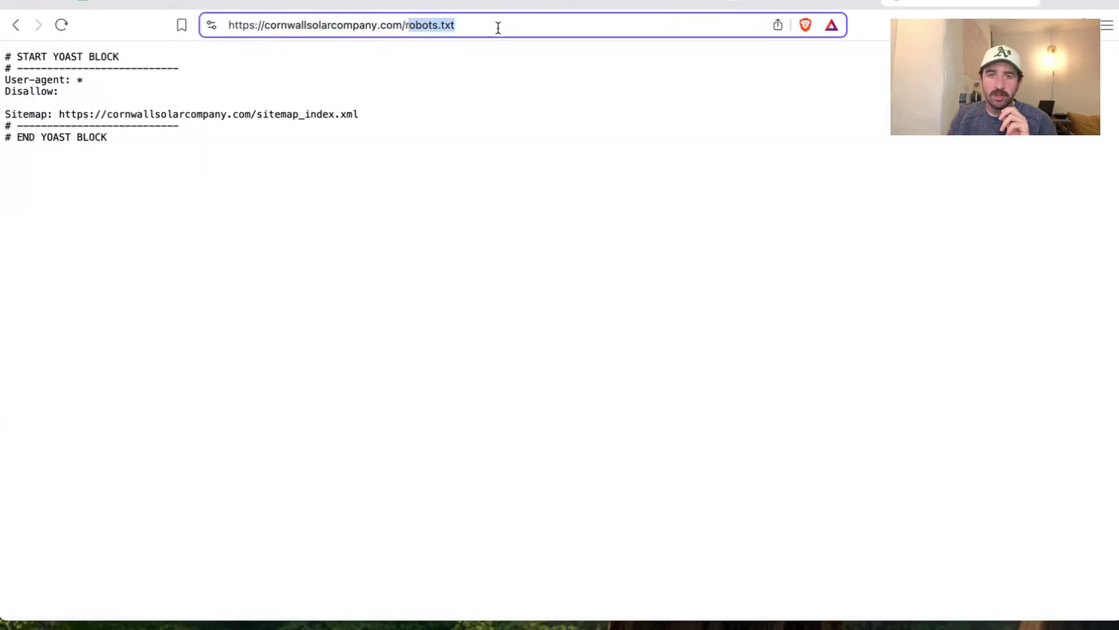
type("sitemap")
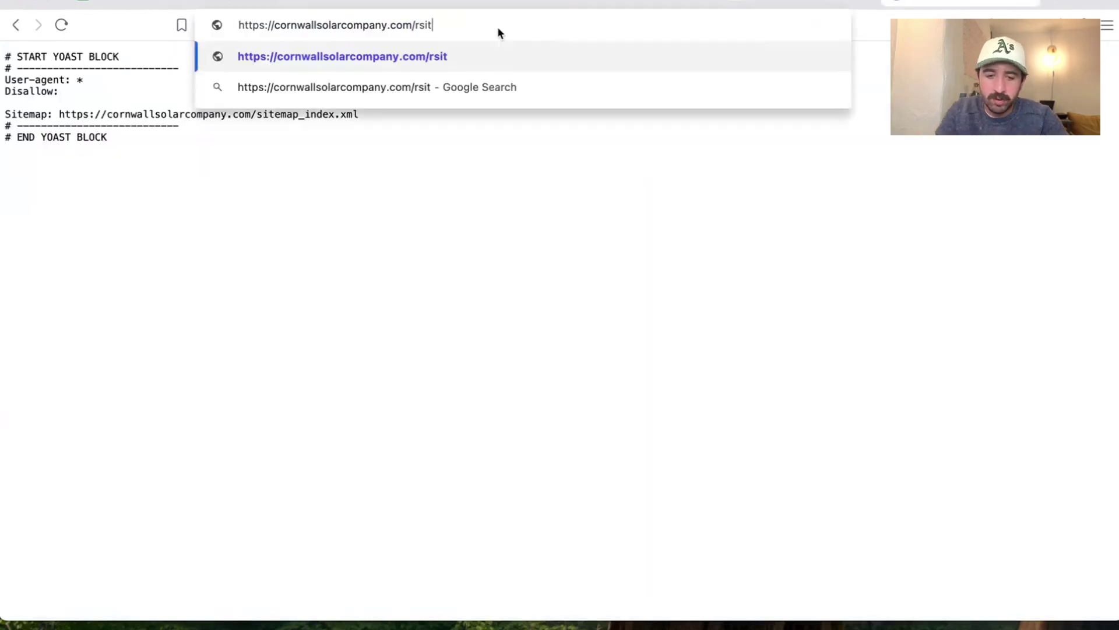
key("BackSpace")
key("BackSpace")
key("BackSpace")
key("BackSpace")
key("BackSpace")
key("BackSpace")
key("BackSpace")
key("BackSpace")
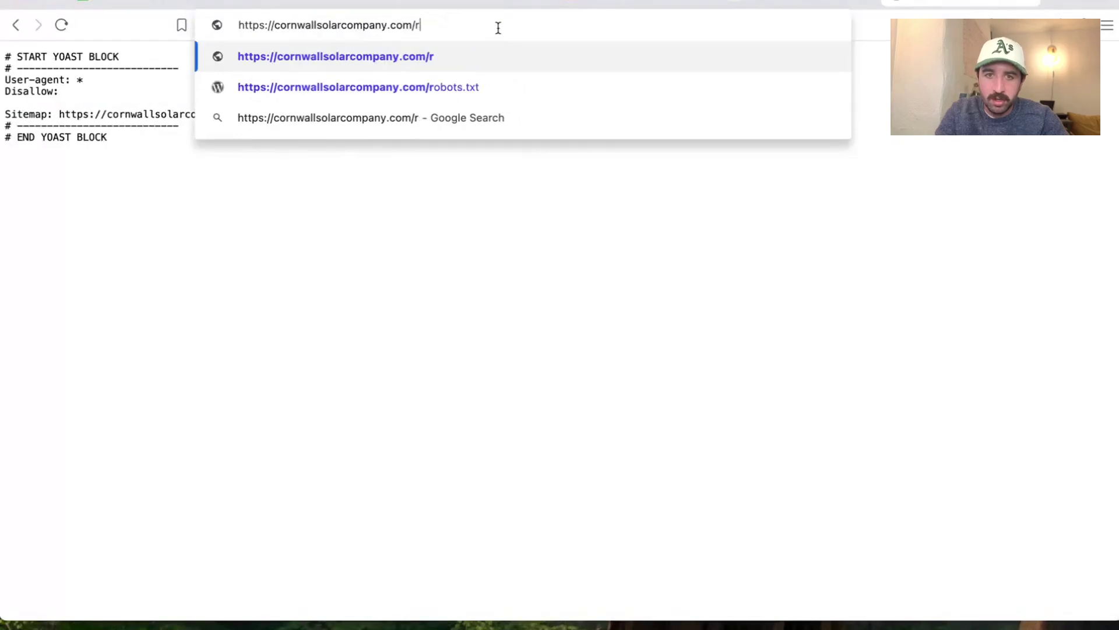
type("sitemap")
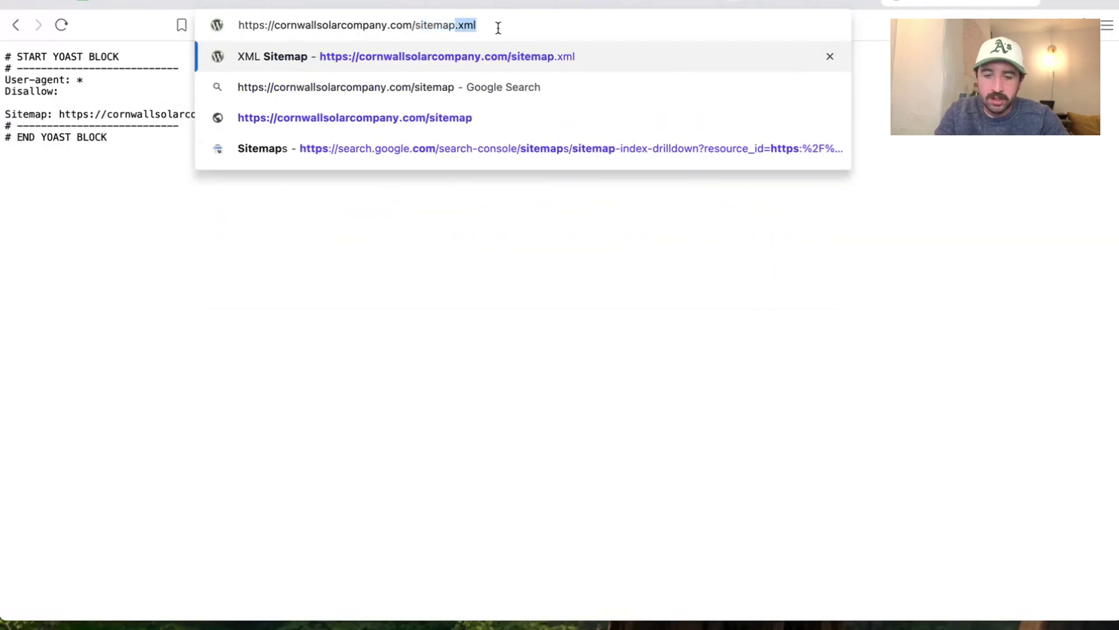
key("Return")
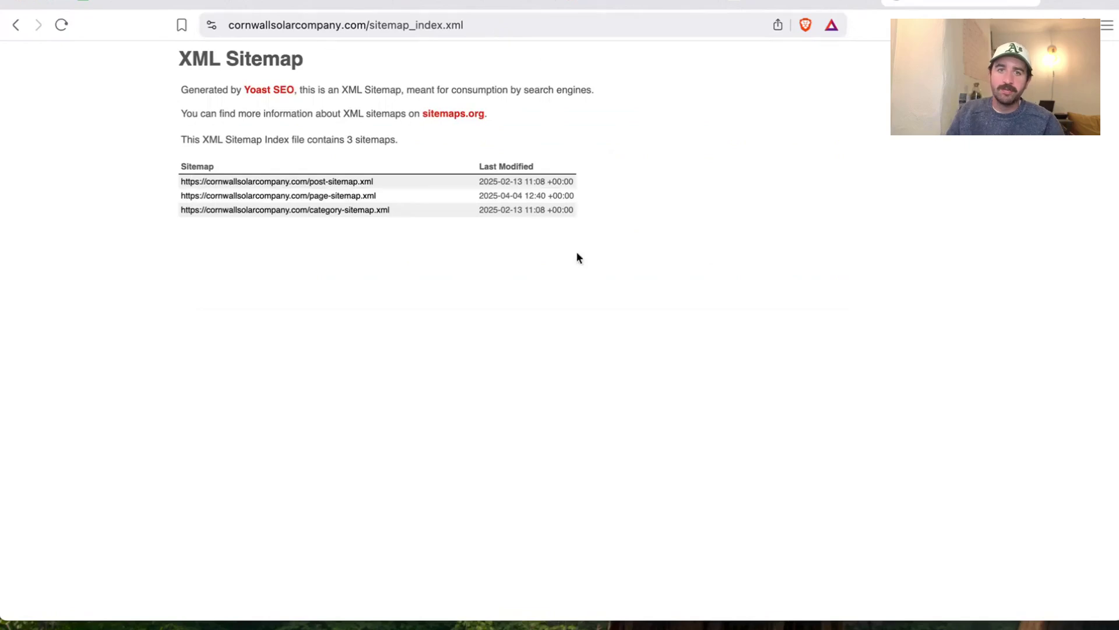
left_click_drag(410, 25, 516, 26)
left_click(557, 88)
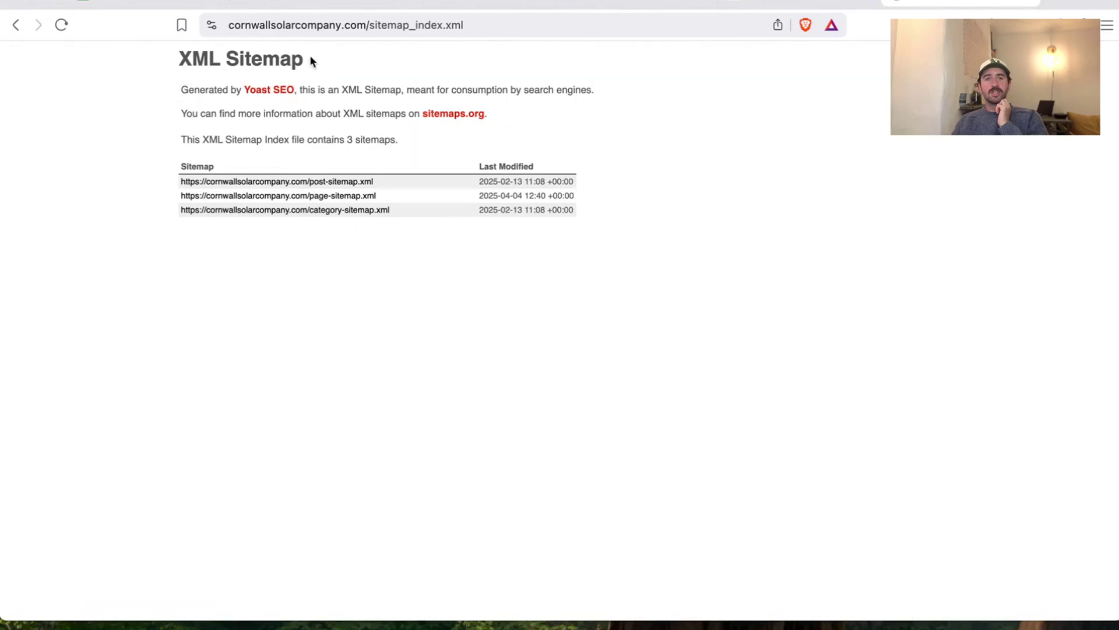
Open post-sitemap.xml from the sitemap index and examine its URLs and last modified dates
left_click(300, 184)
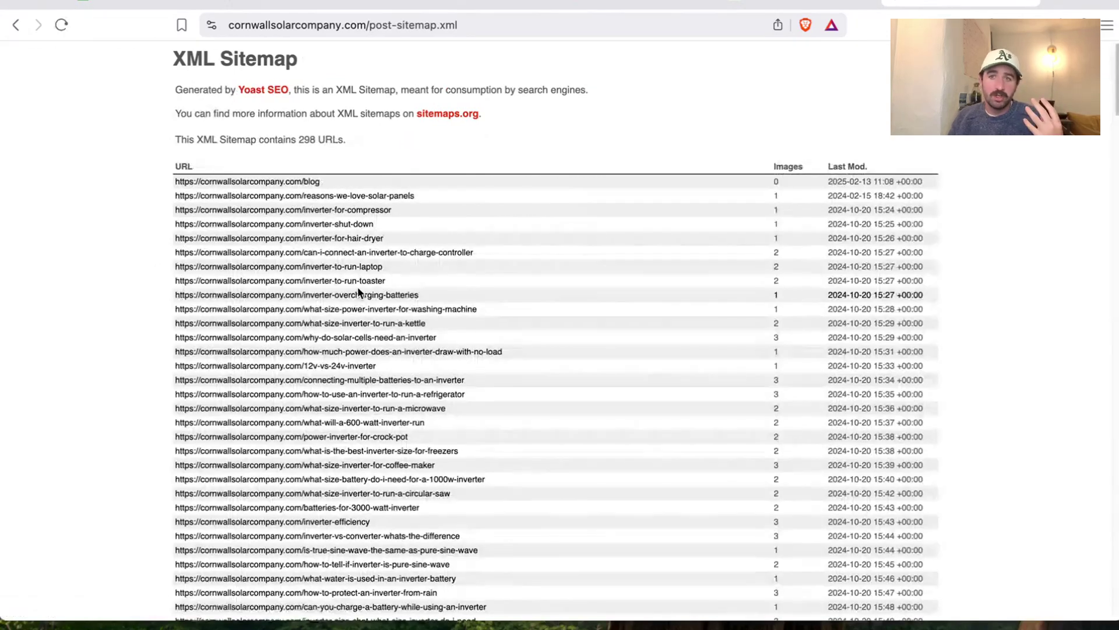
scroll(539, 306, "down", 20)
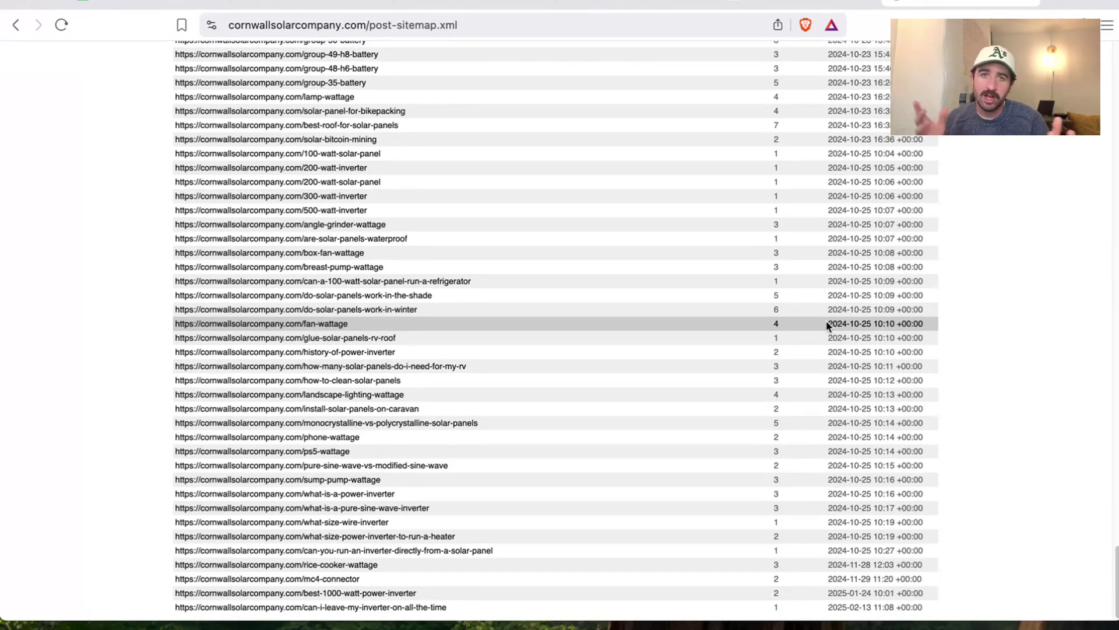
scroll(843, 206, "up", 20)
scroll(843, 205, "up", 15)
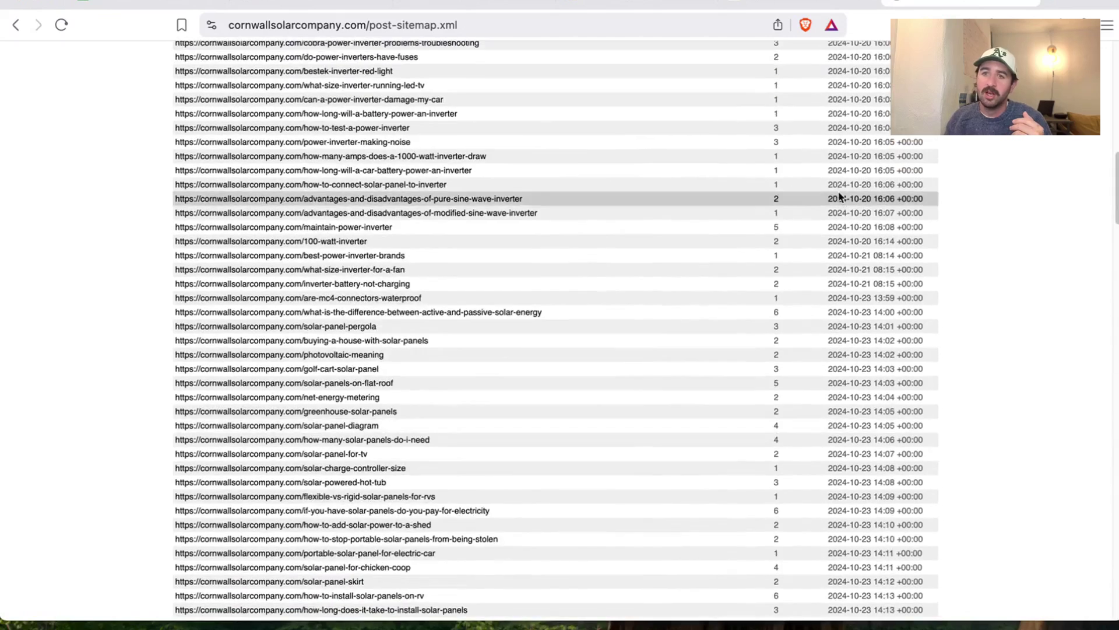
scroll(857, 248, "down", 20)
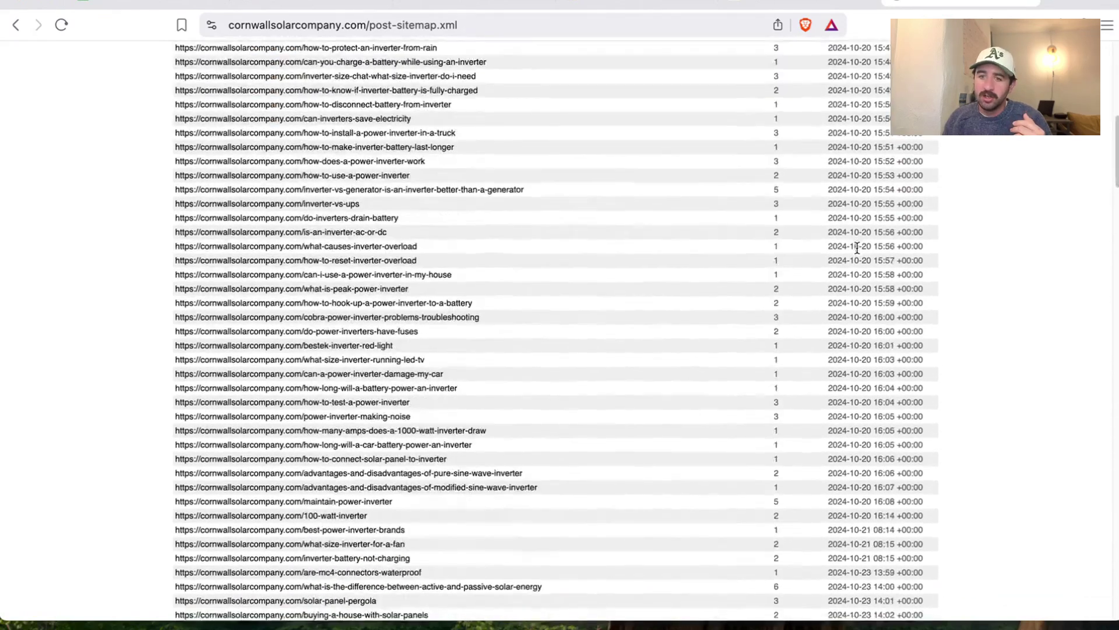
scroll(856, 256, "down", 15)
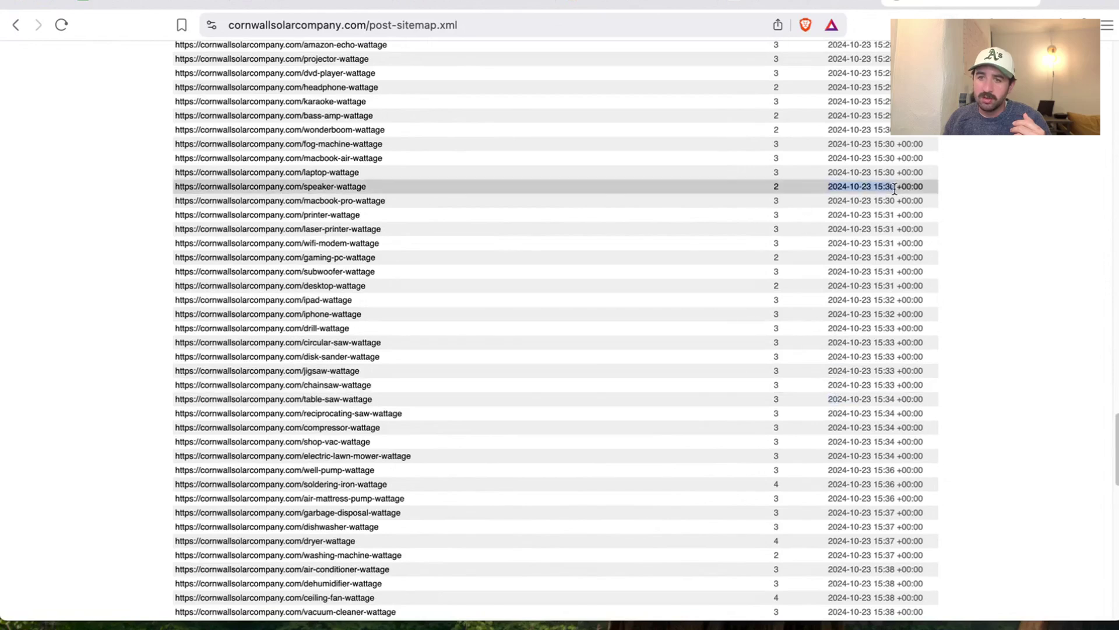
scroll(815, 323, "down", 15)
left_click_drag(830, 406, 902, 388)
scroll(901, 387, "down", 6)
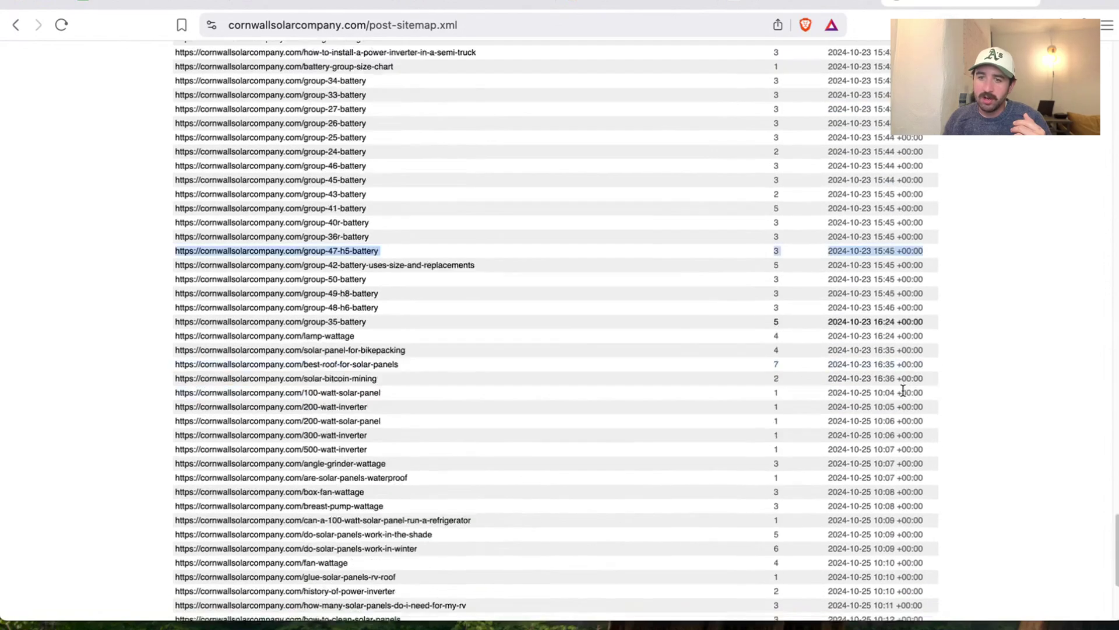
left_click_drag(833, 399, 961, 401)
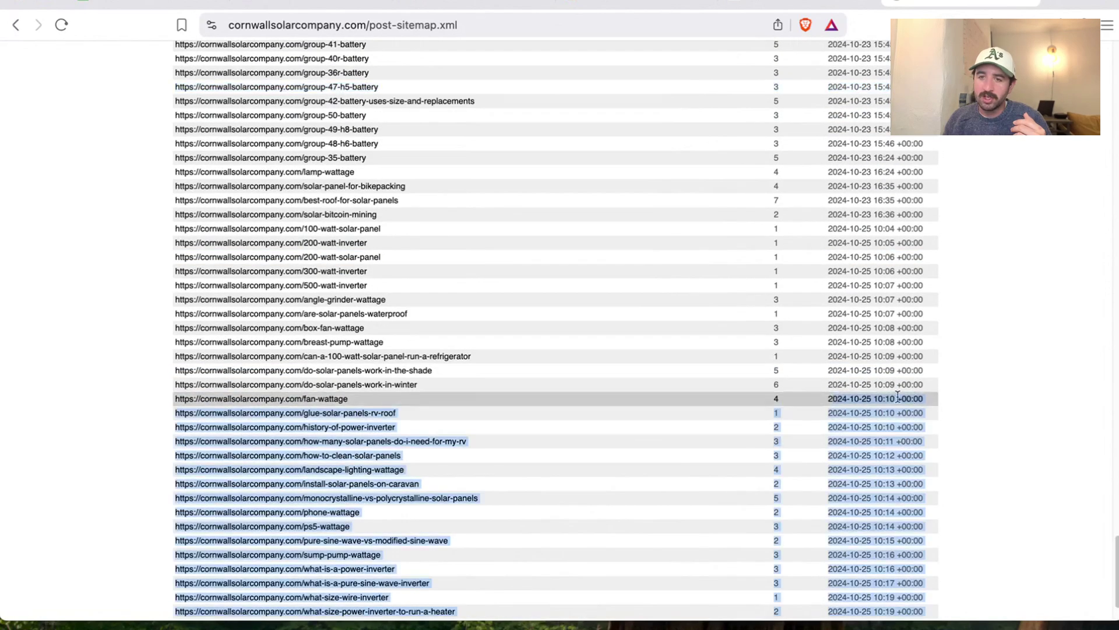
left_click(881, 391)
scroll(869, 384, "down", 3)
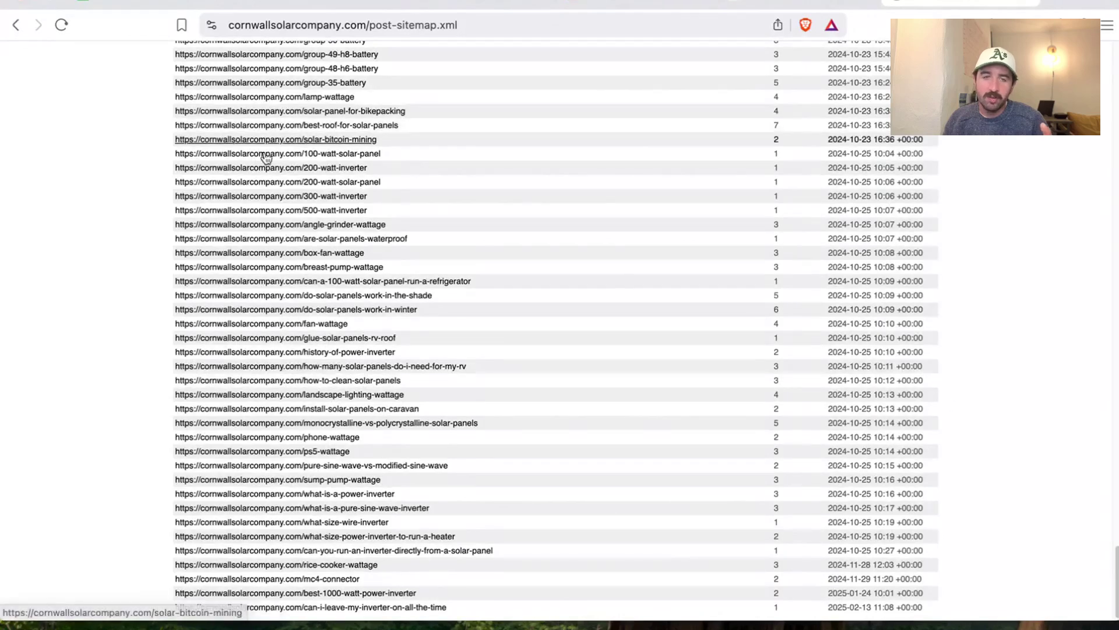
Return to the audit checklist and set the response for "Does the website have a sitemap?" to "yes"
left_click(149, 2)
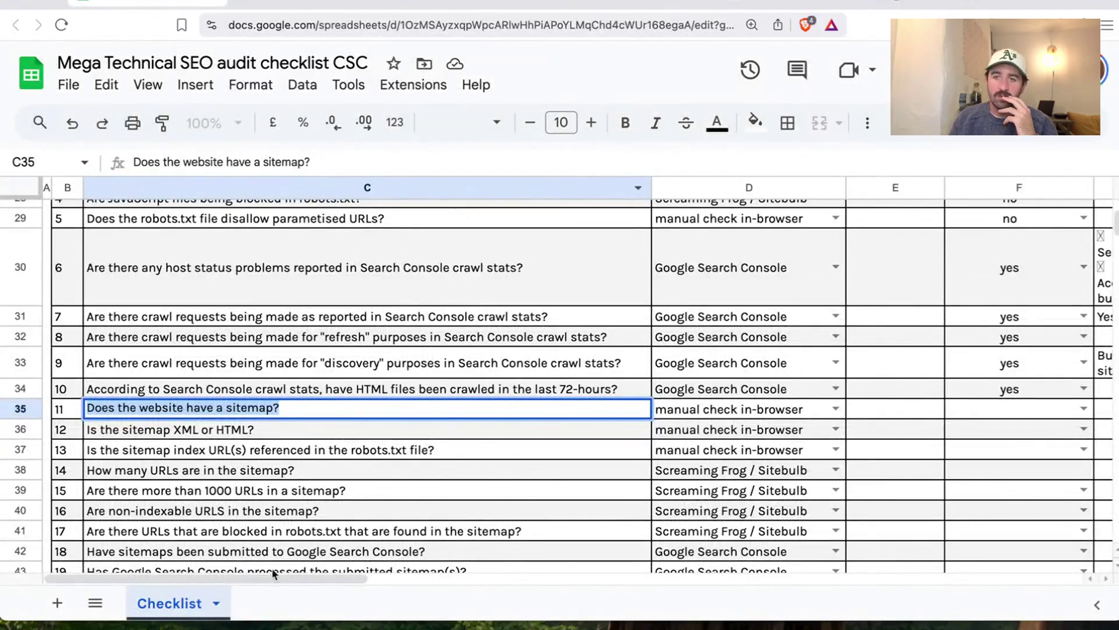
left_click(320, 415)
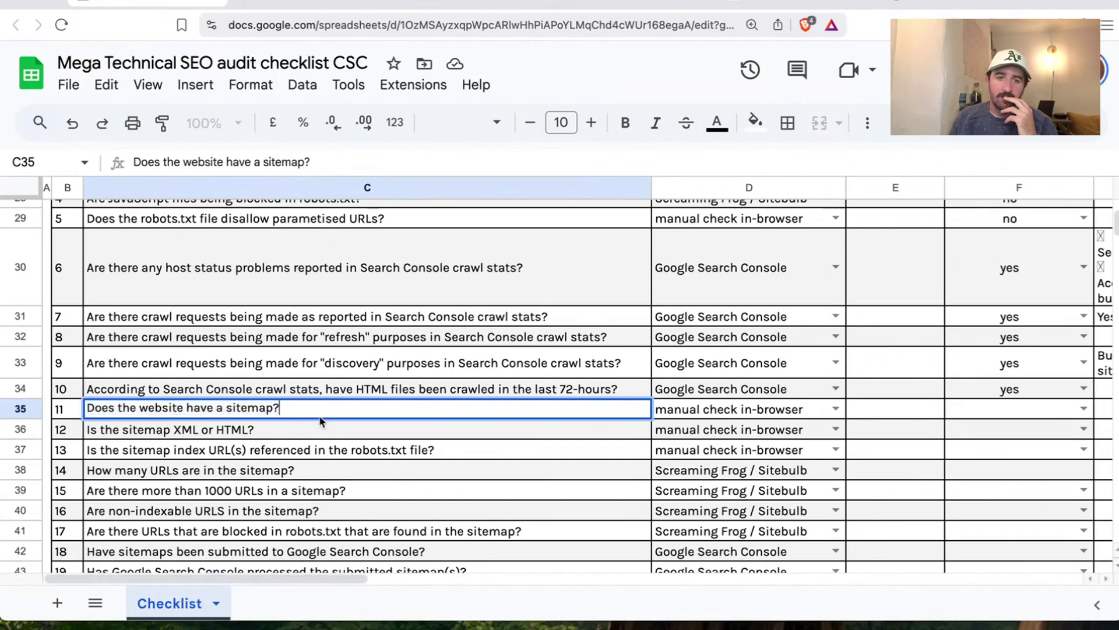
key("Down")
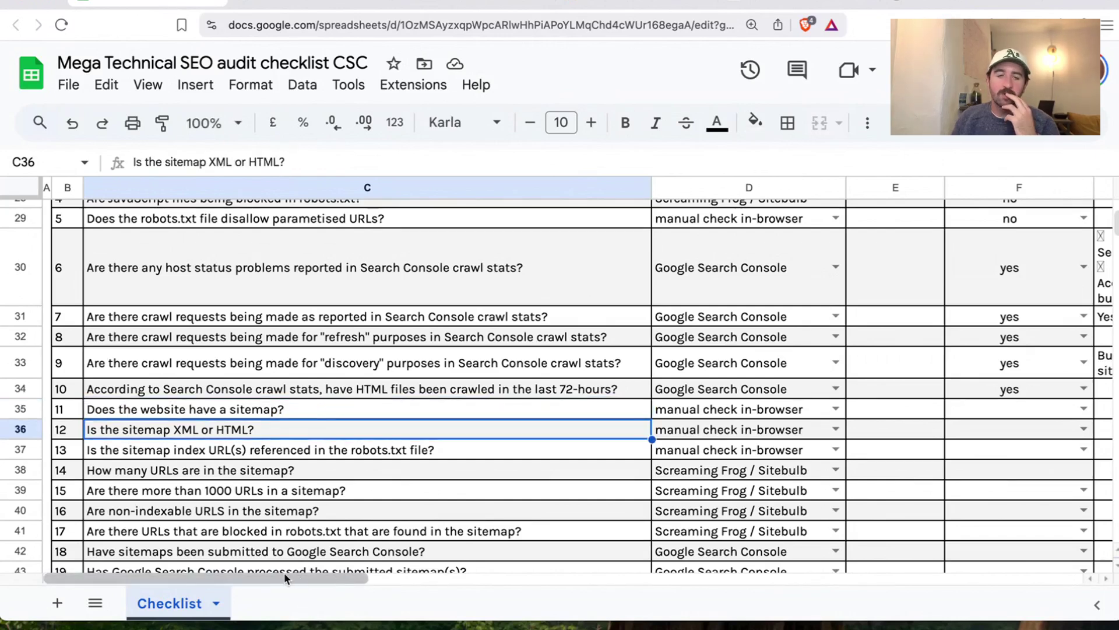
left_click_drag(277, 577, 385, 577)
left_click(647, 410)
left_click(610, 431)
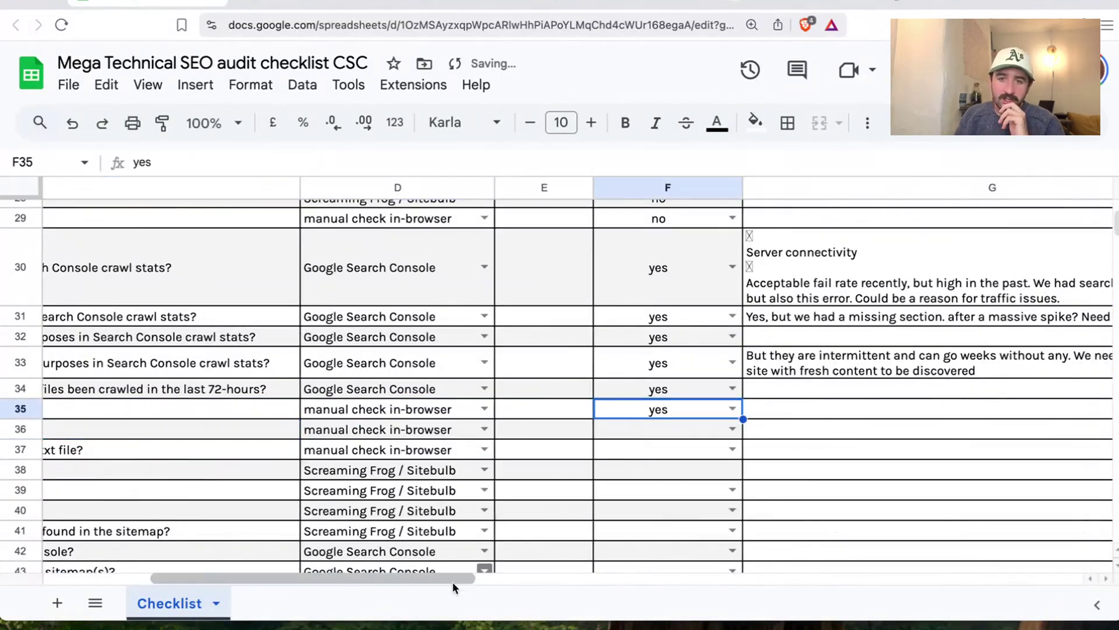
Set the response for "Is the sitemap XML or HTML?" to "XML"
left_click_drag(453, 580, 322, 582)
left_click(221, 430)
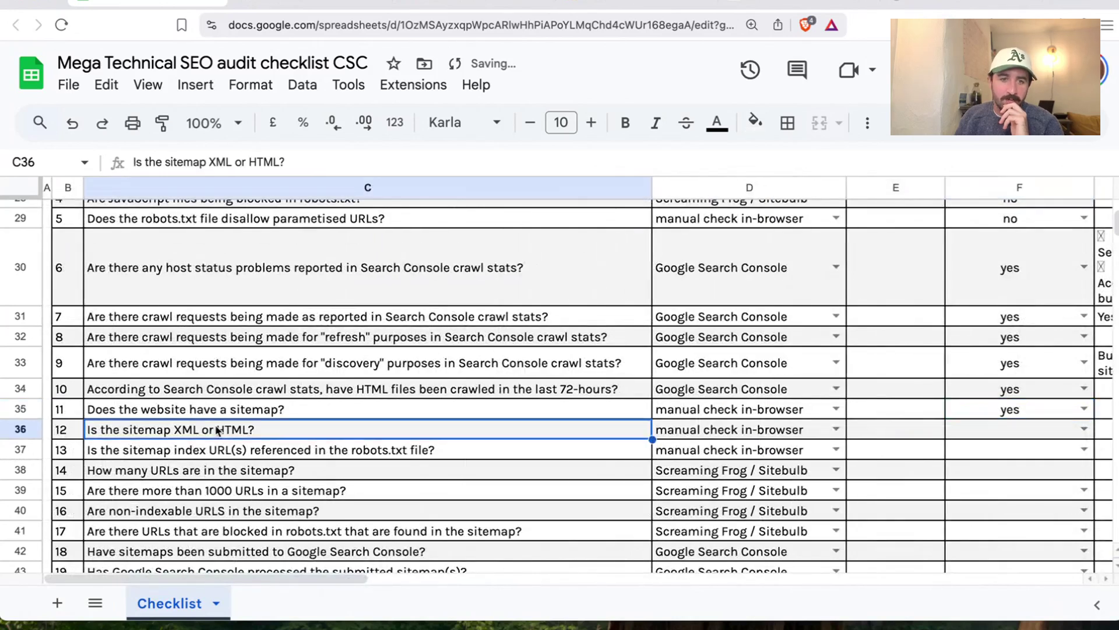
left_click(1084, 429)
left_click(1026, 453)
For the sitemap index reference question, check the Sitemap line in cornwallsolarcompany.com/robots.txt and return to the audit checklist
left_click(460, 454)
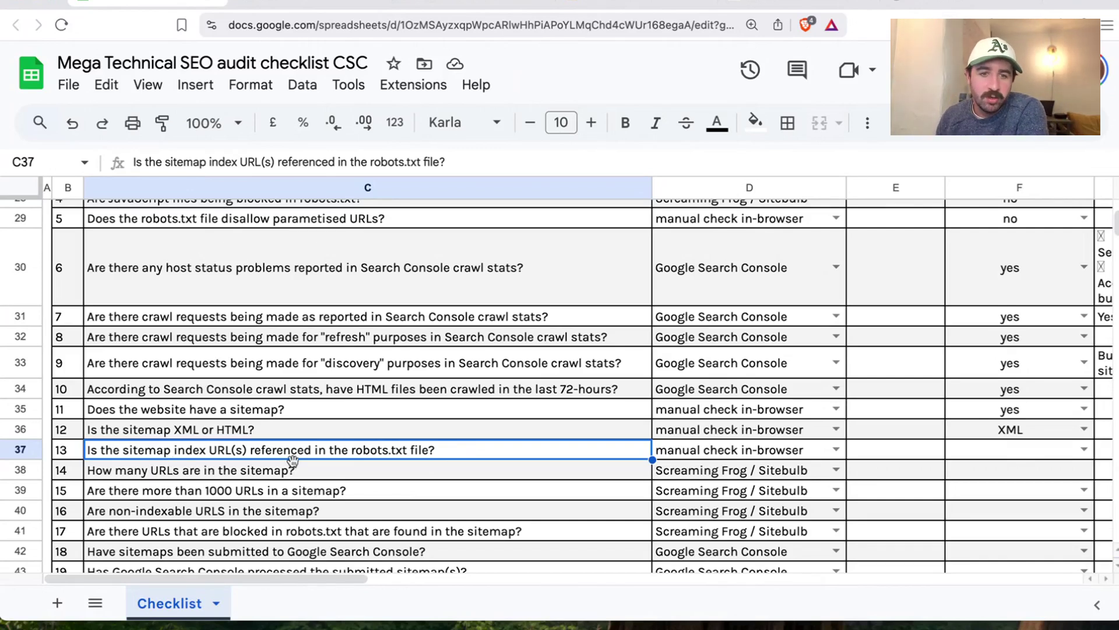
key("ctrl+Tab")
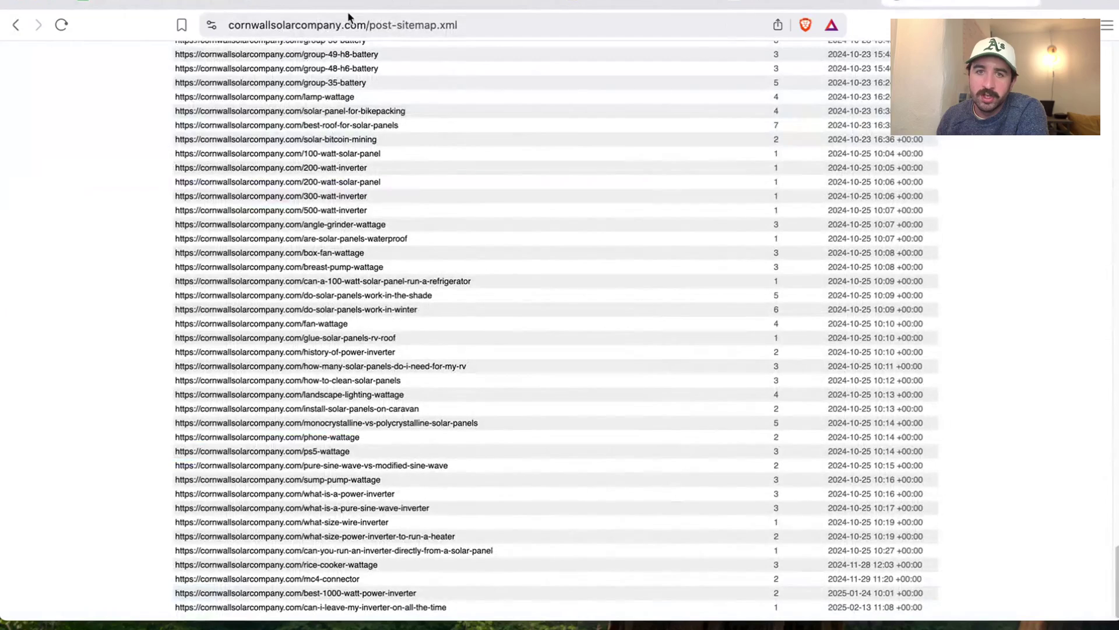
left_click_drag(378, 30, 634, 31)
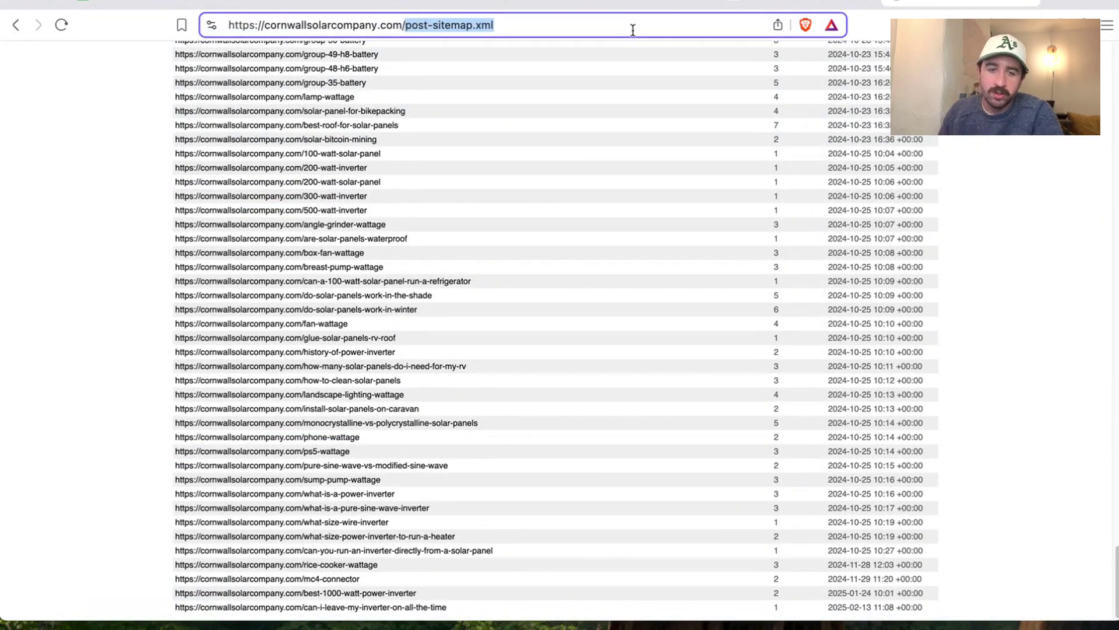
type("robots.txt")
key("Return")
left_click_drag(365, 30, 457, 182)
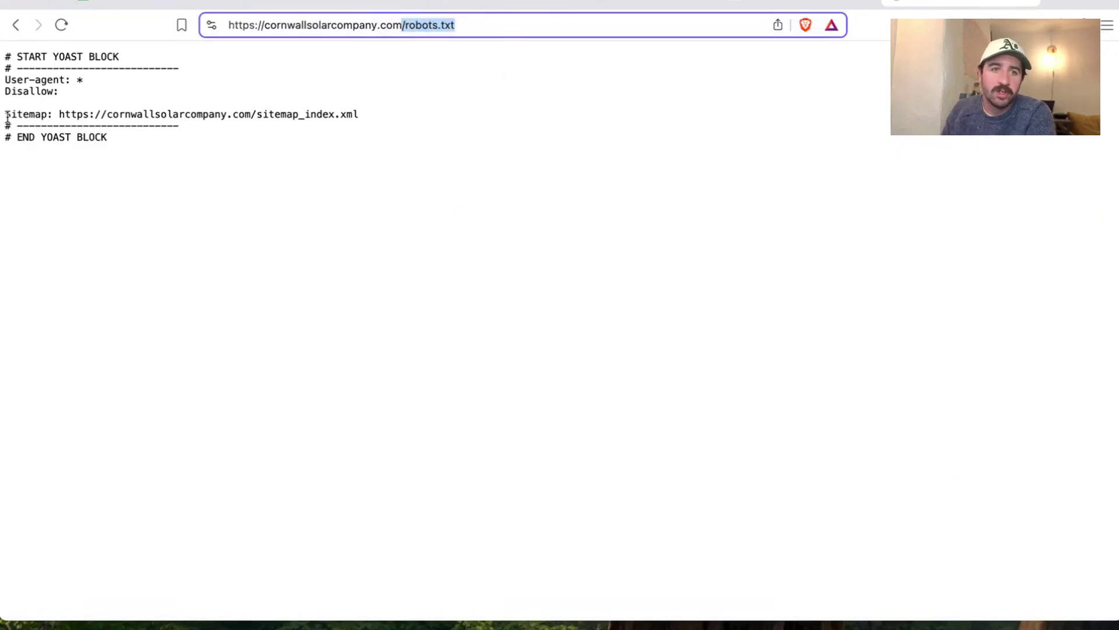
left_click_drag(7, 117, 402, 122)
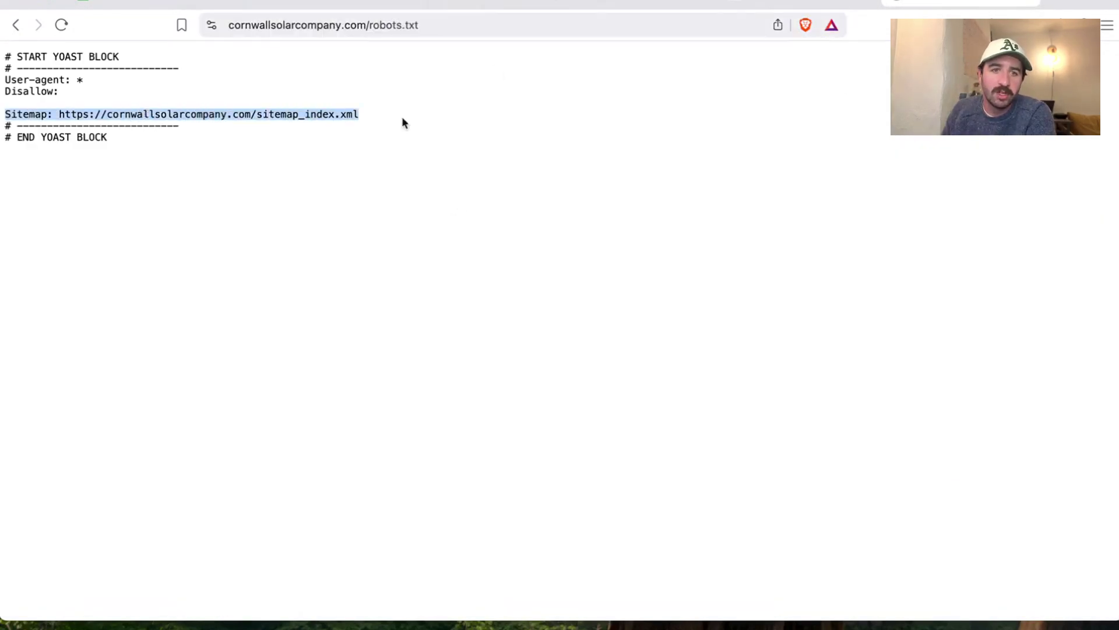
right_click(639, 138)
left_click(629, 120)
left_click(160, 5)
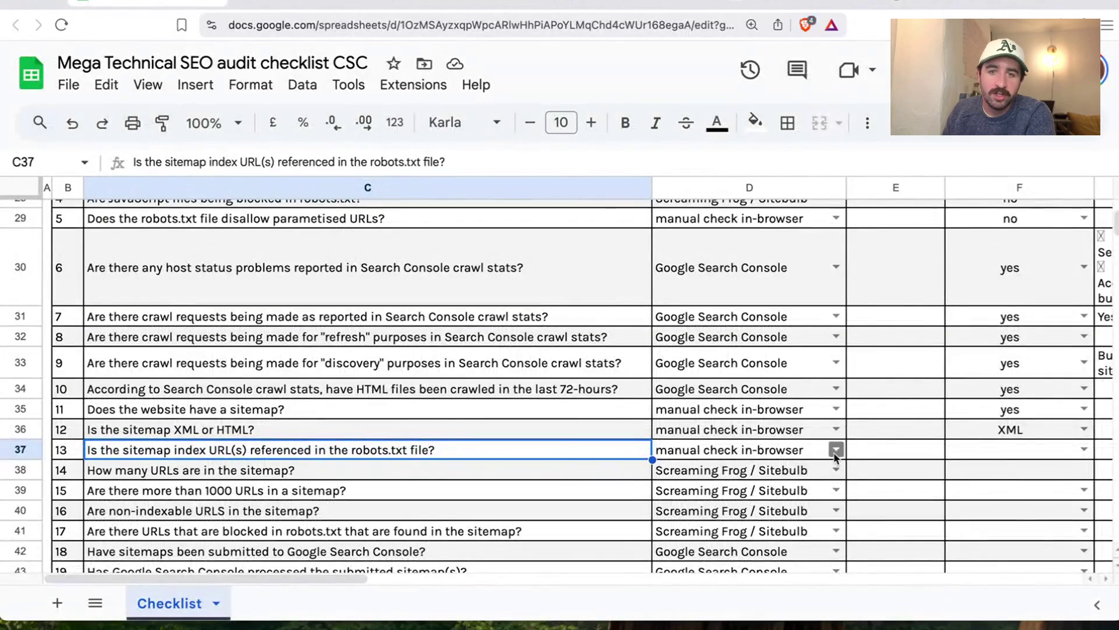
Set the response for "Is the sitemap index URL(s) referenced in the robots.txt file?" to "yes"
left_click(1085, 449)
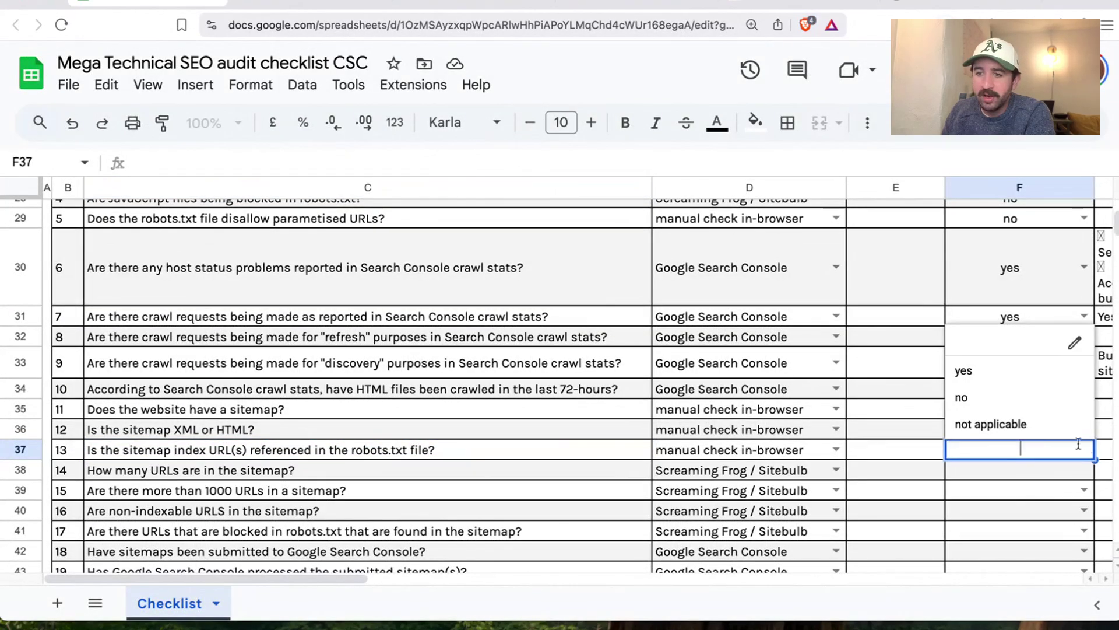
left_click(991, 381)
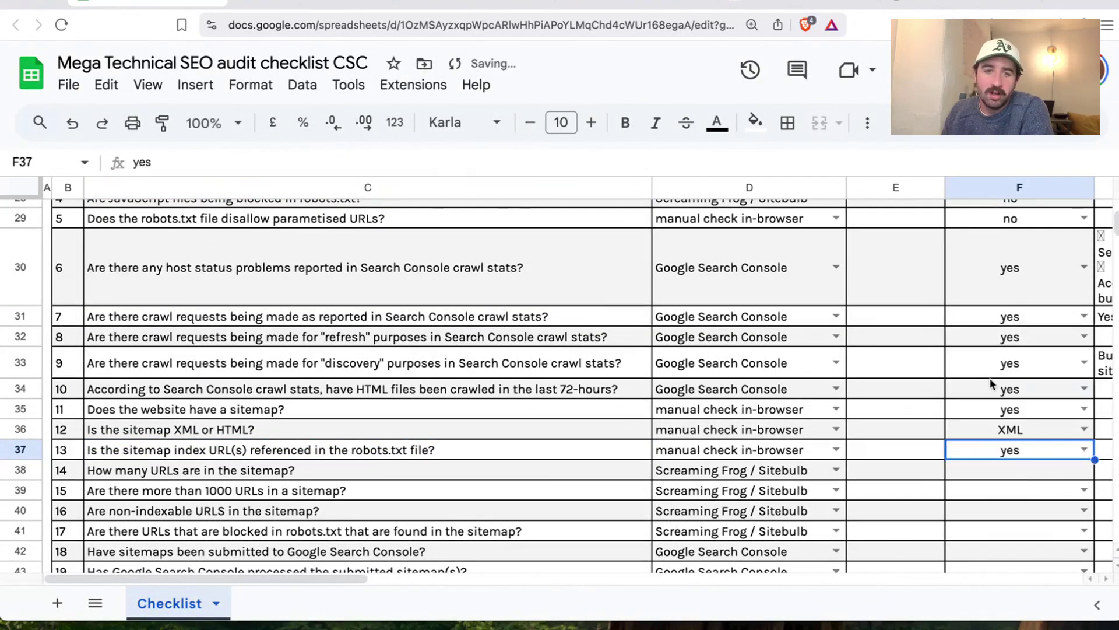
For the sitemap URL count question, check the number of URLs in post-sitemap.xml, page-sitemap.xml and category-sitemap.xml
scroll(577, 412, "down", 3)
left_click(484, 285)
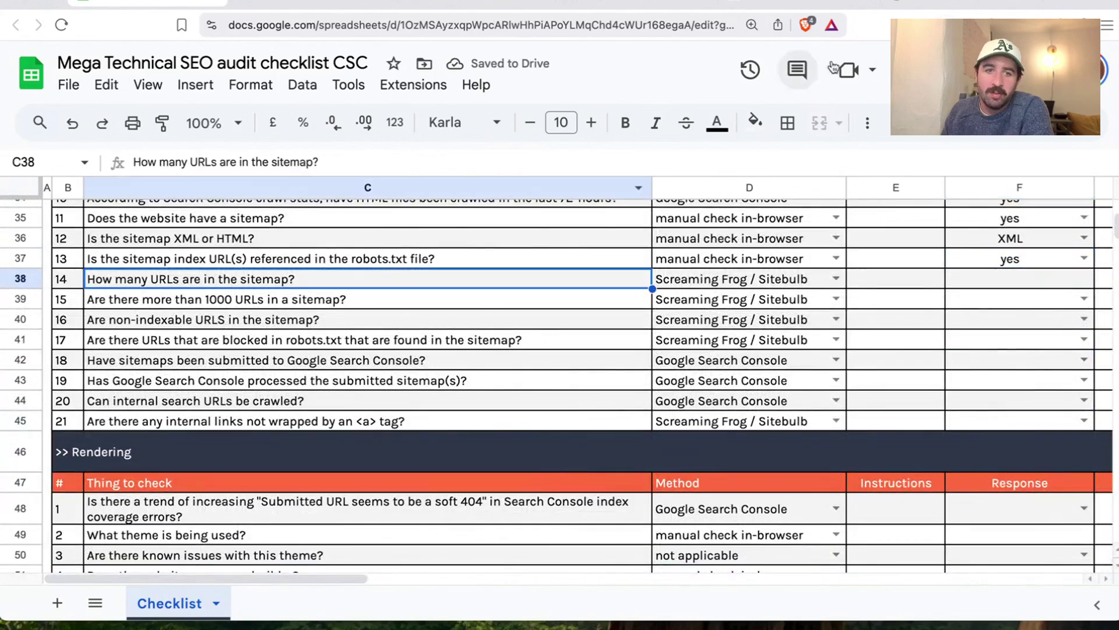
left_click(917, 2)
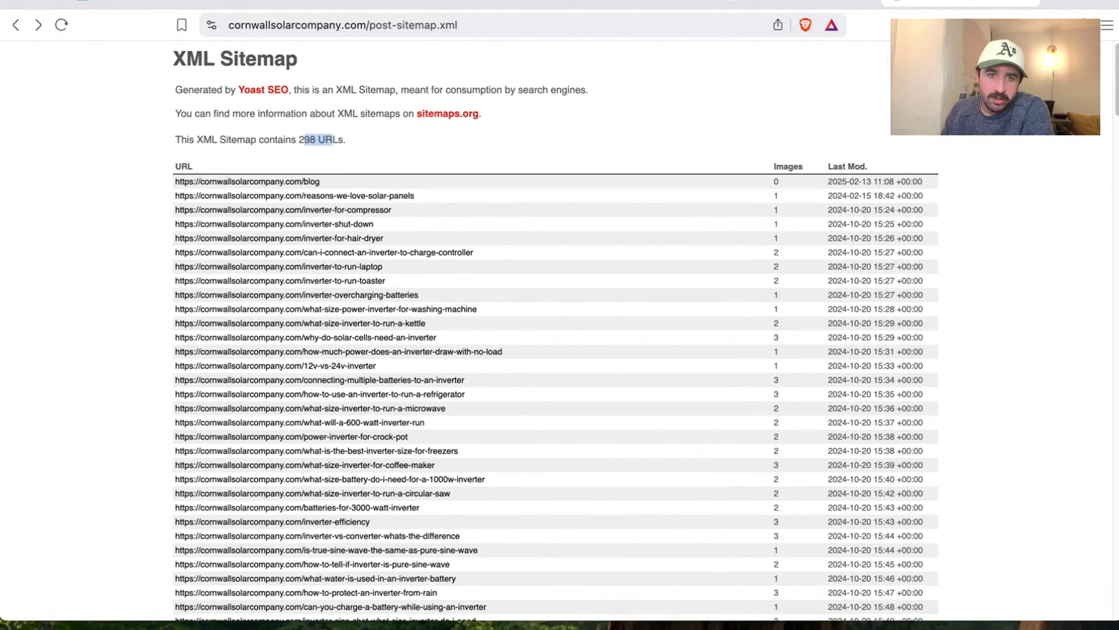
left_click(14, 25)
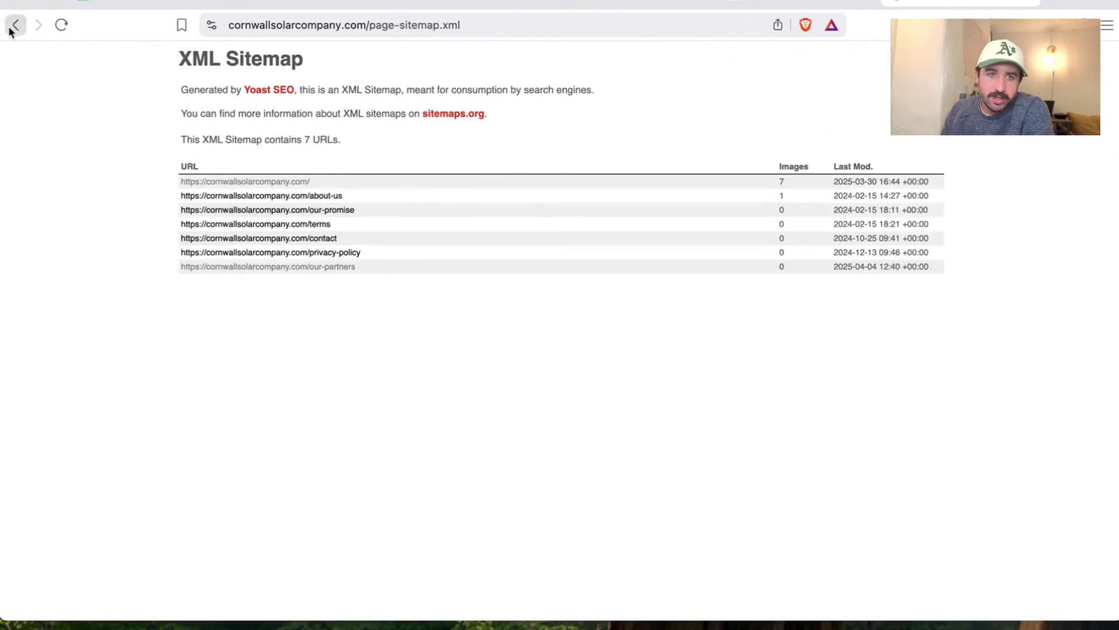
left_click(14, 25)
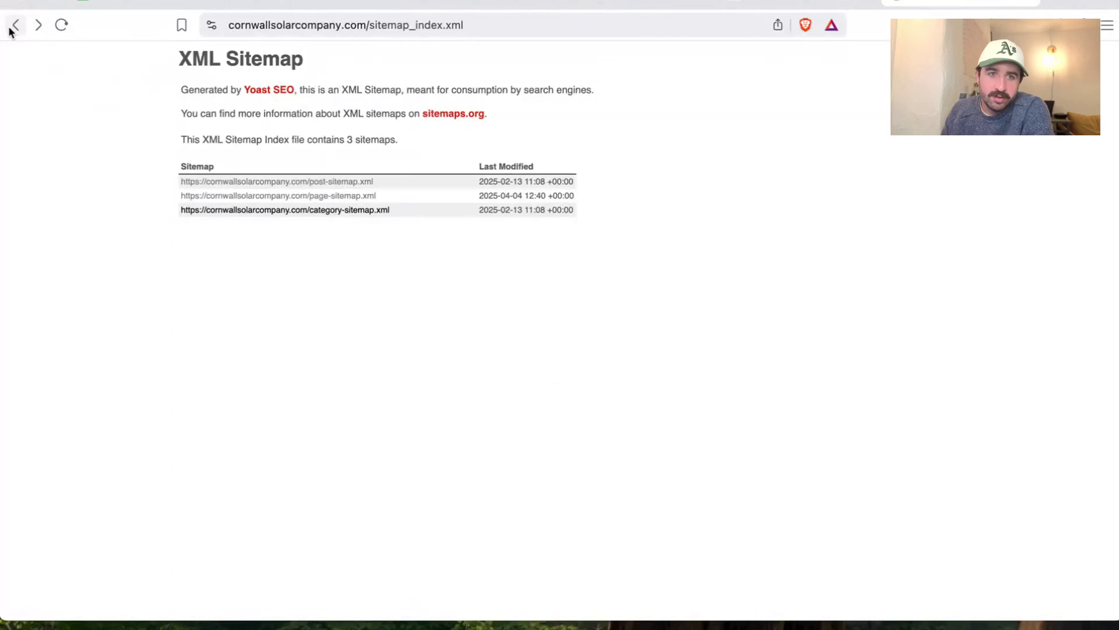
left_click(349, 210)
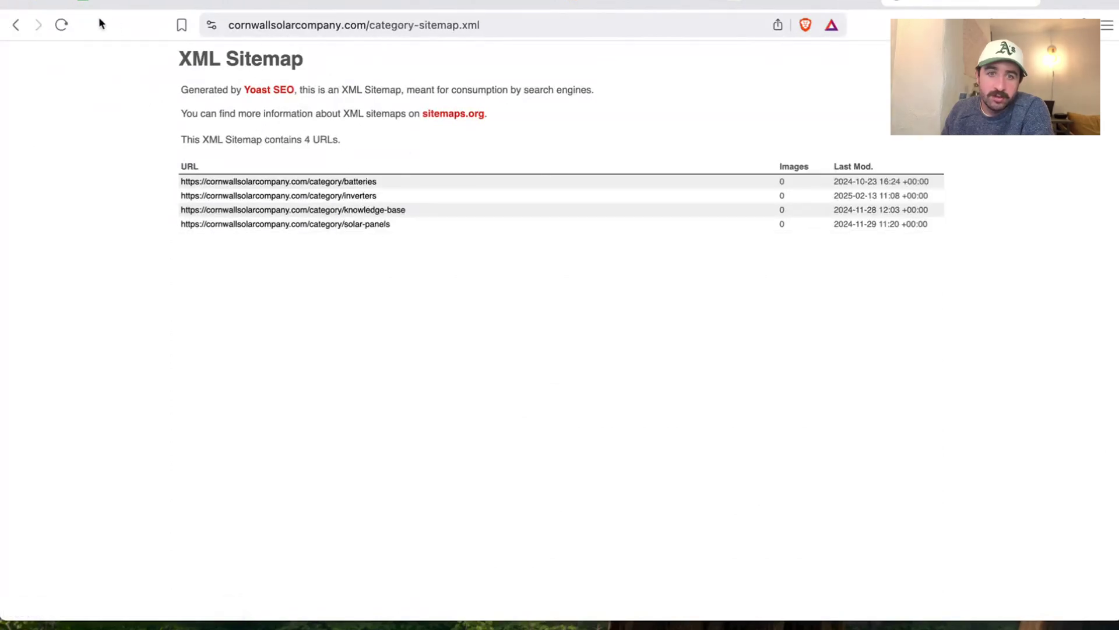
left_click(15, 25)
Return to the audit checklist and enter 309 as the response for "How many URLs are in the sitemap?"
left_click(150, 4)
left_click(1021, 277)
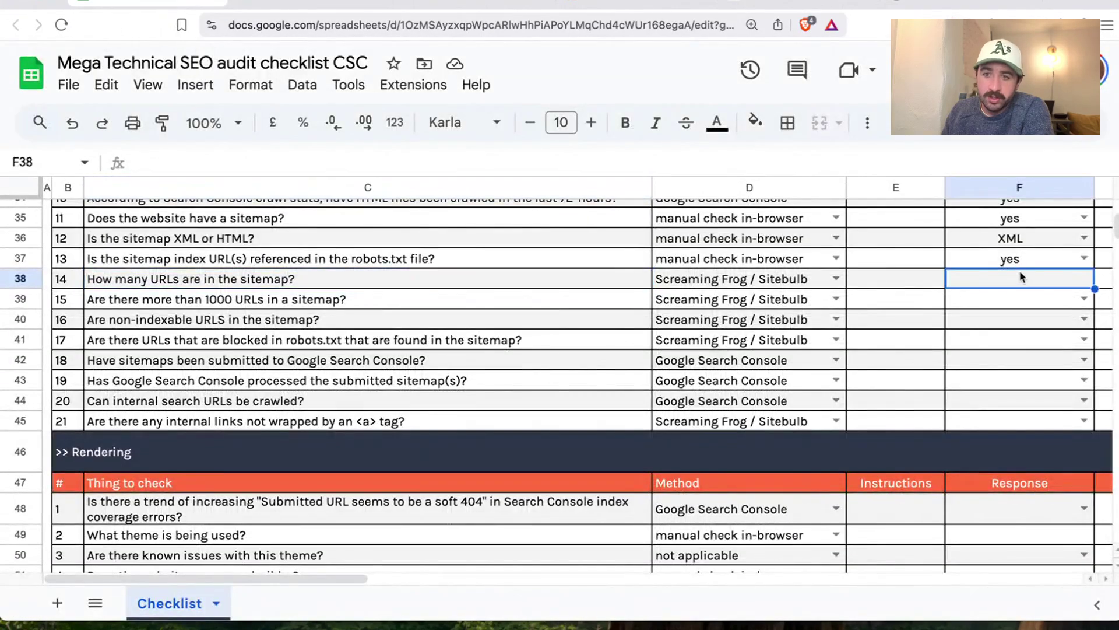
type("309")
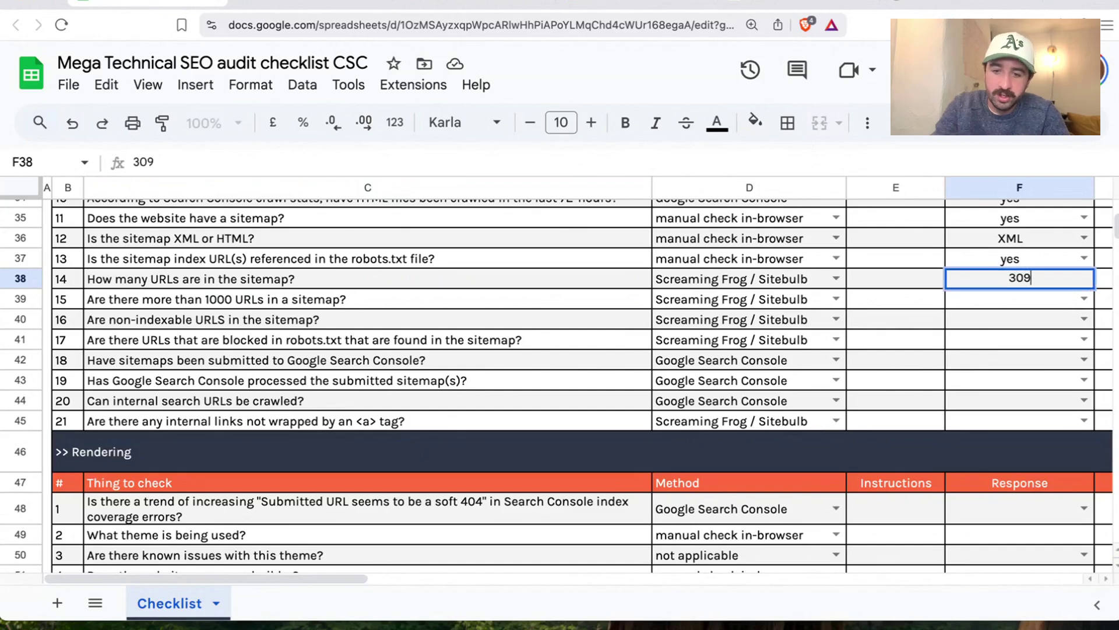
Set the response for "Are there more than 1000 URLs in a sitemap?" to "no"
left_click(561, 299)
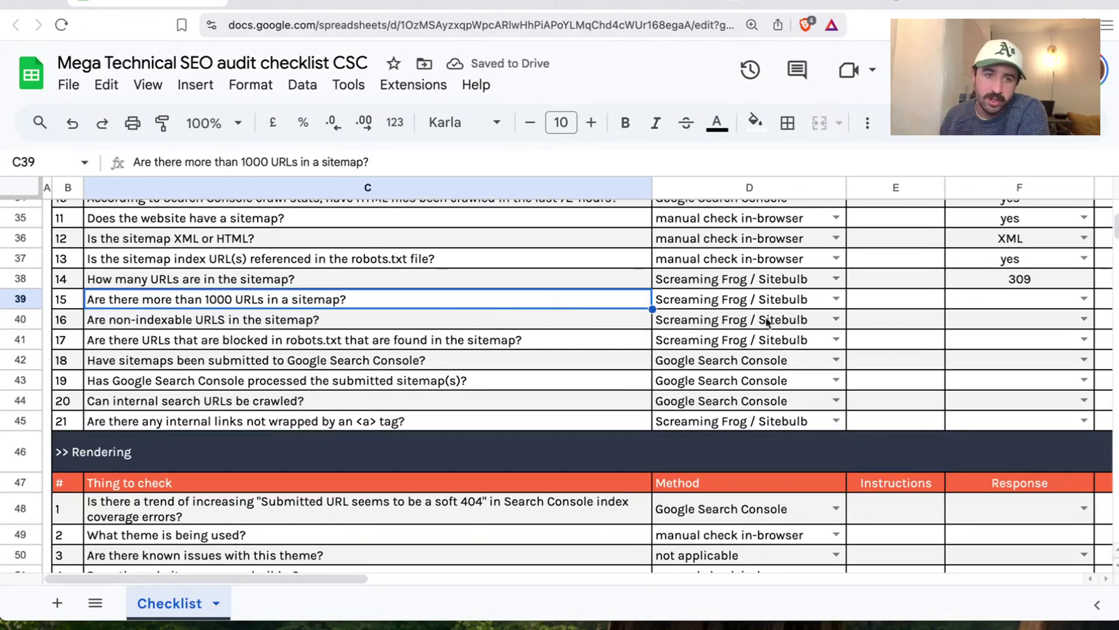
left_click(1083, 300)
left_click(1010, 349)
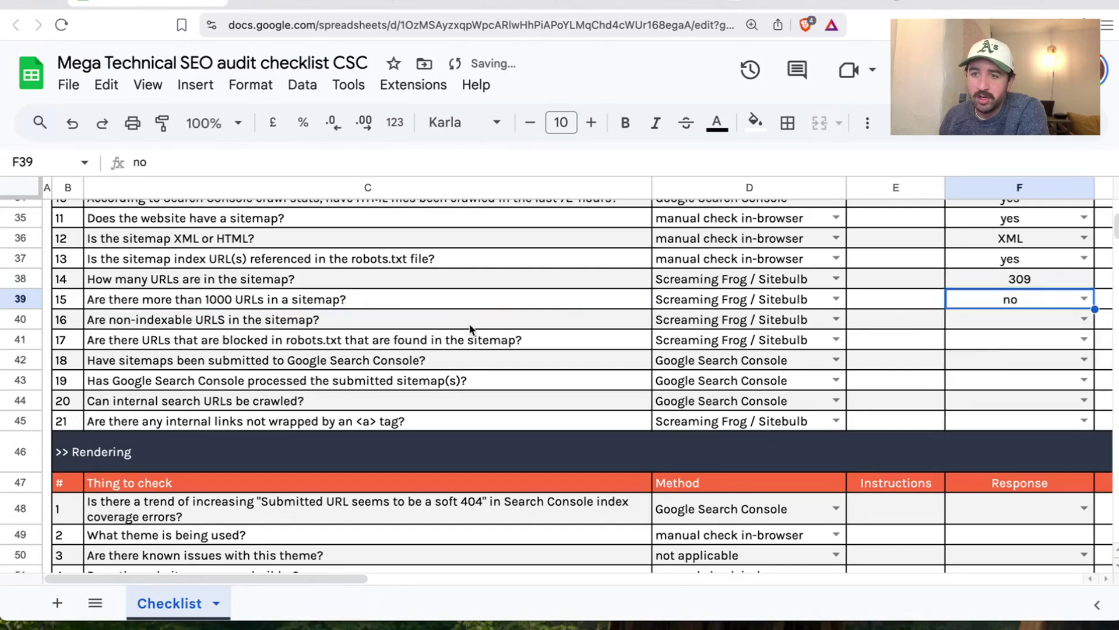
For the question on non-indexable sitemap URLs, switch to Screaming Frog and open the Sitemaps data of the cornwallsolarcompany.com crawl
left_click(336, 320)
double_click(336, 320)
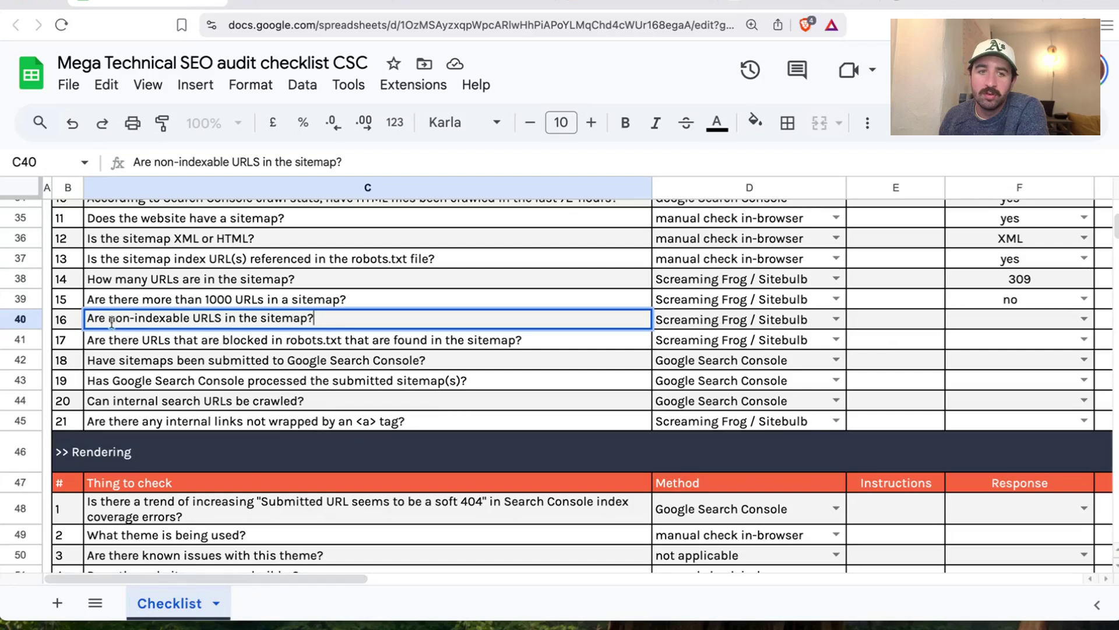
left_click(721, 324)
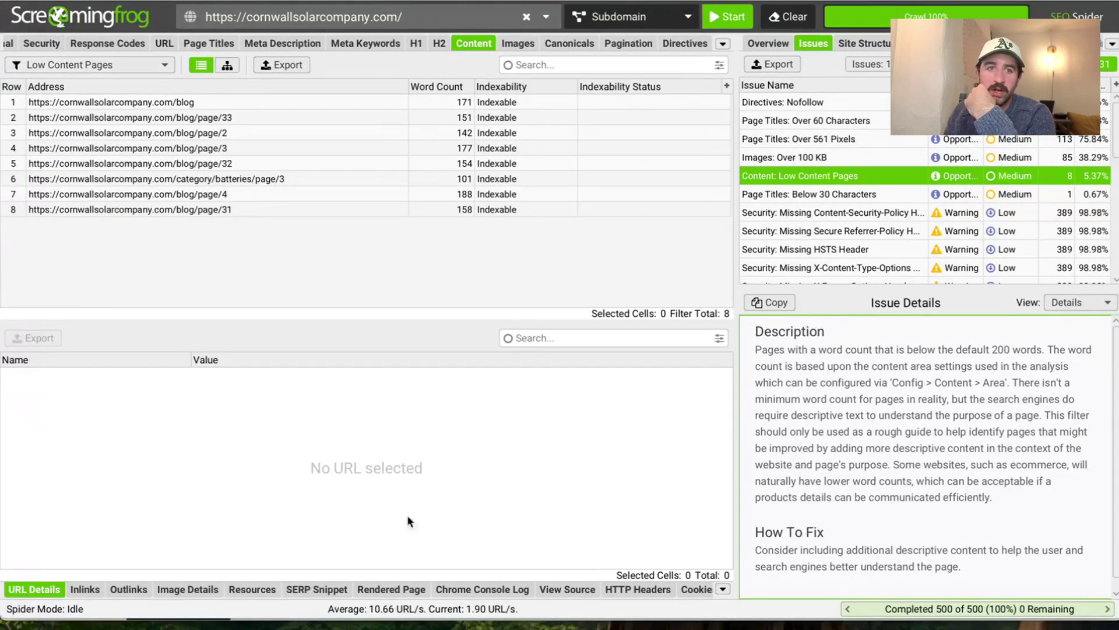
left_click(442, 19)
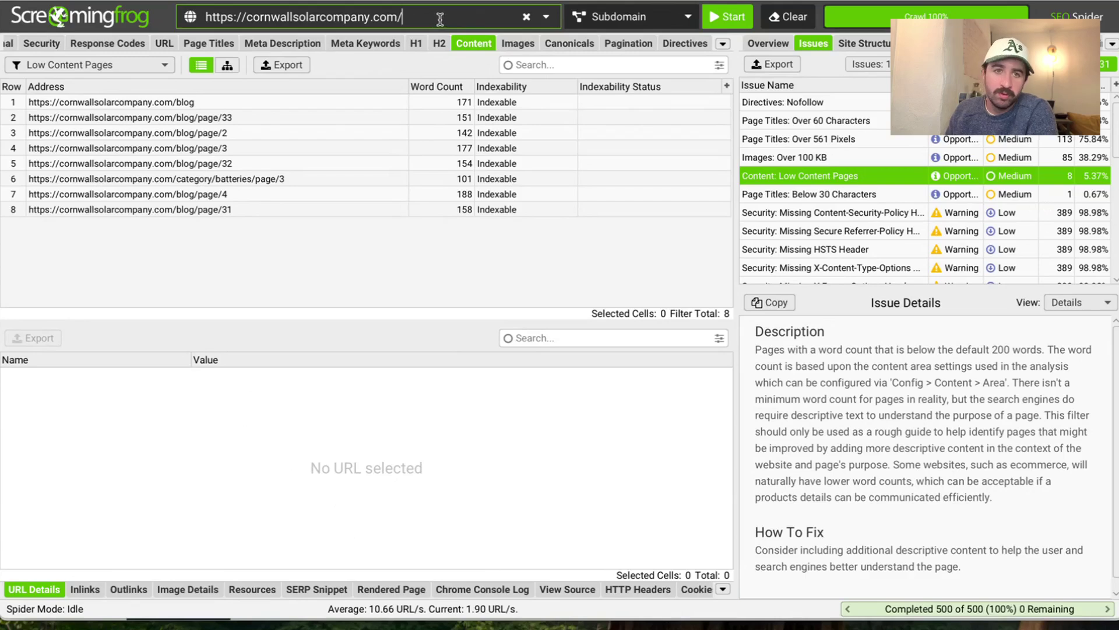
left_click_drag(432, 19, 195, 18)
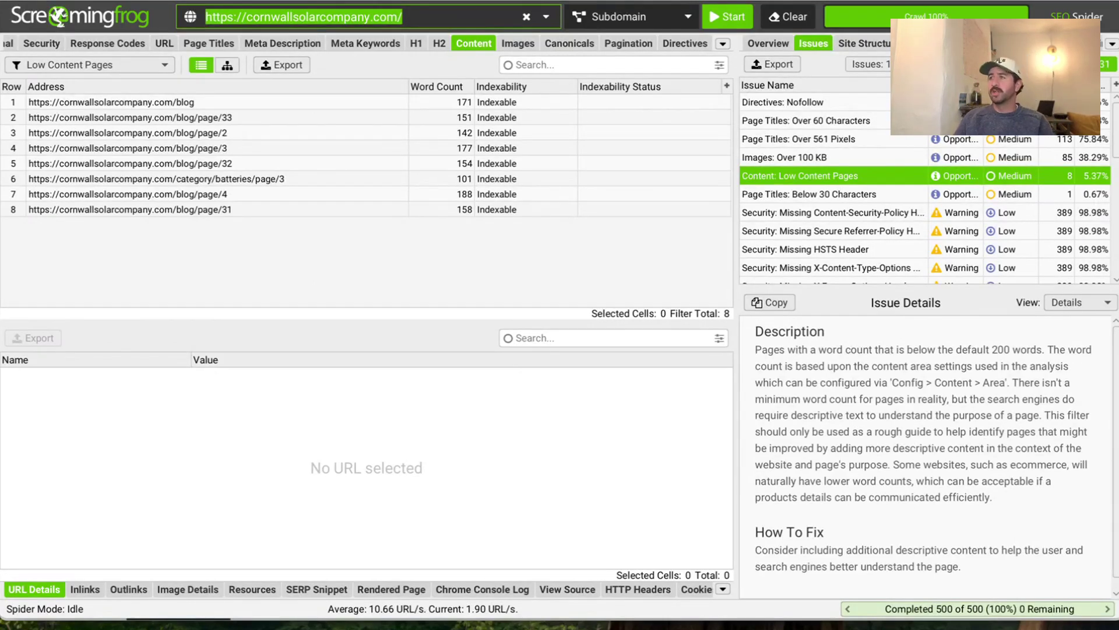
left_click(723, 44)
left_click(698, 380)
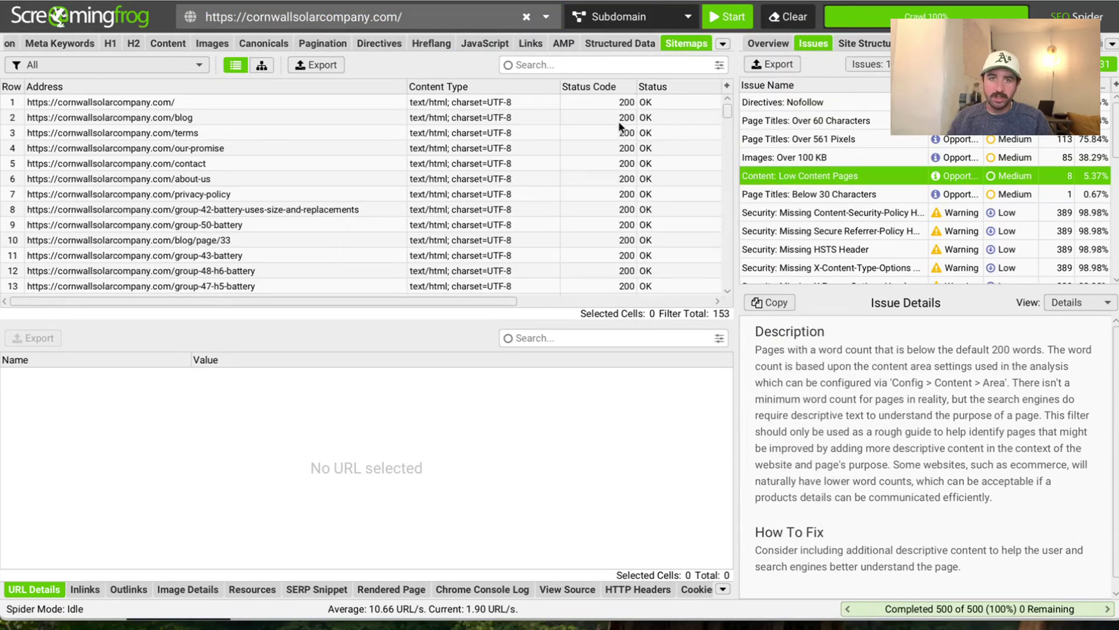
scroll(278, 212, "down", 7)
scroll(334, 216, "up", 7)
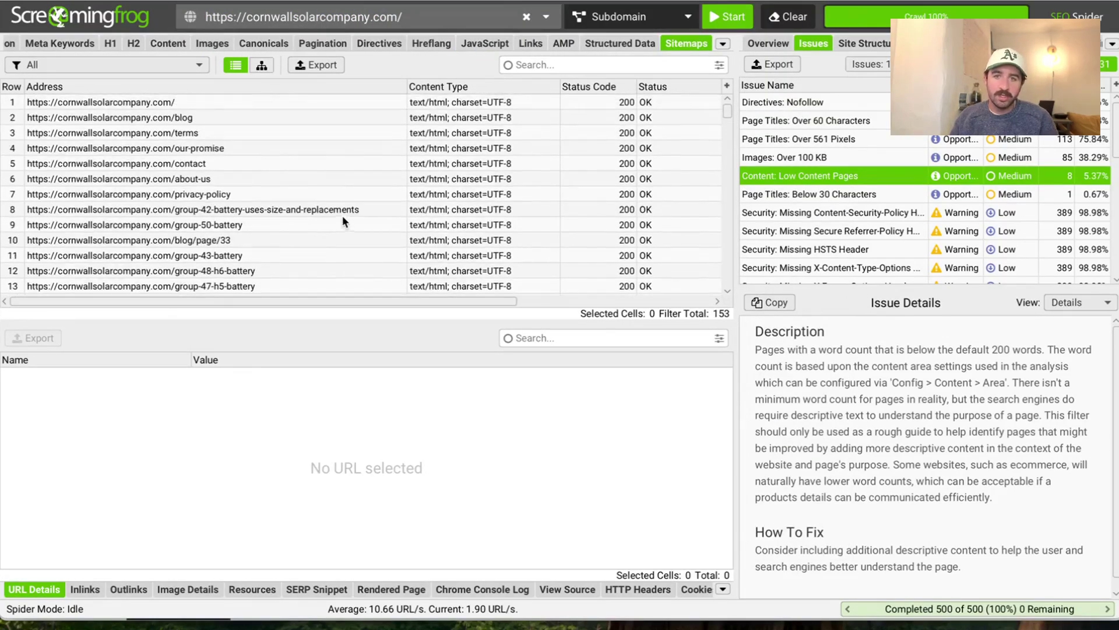
Sort the sitemap URLs by descending status code and examine the indexability and indexability status of the 301 rows
left_click(617, 87)
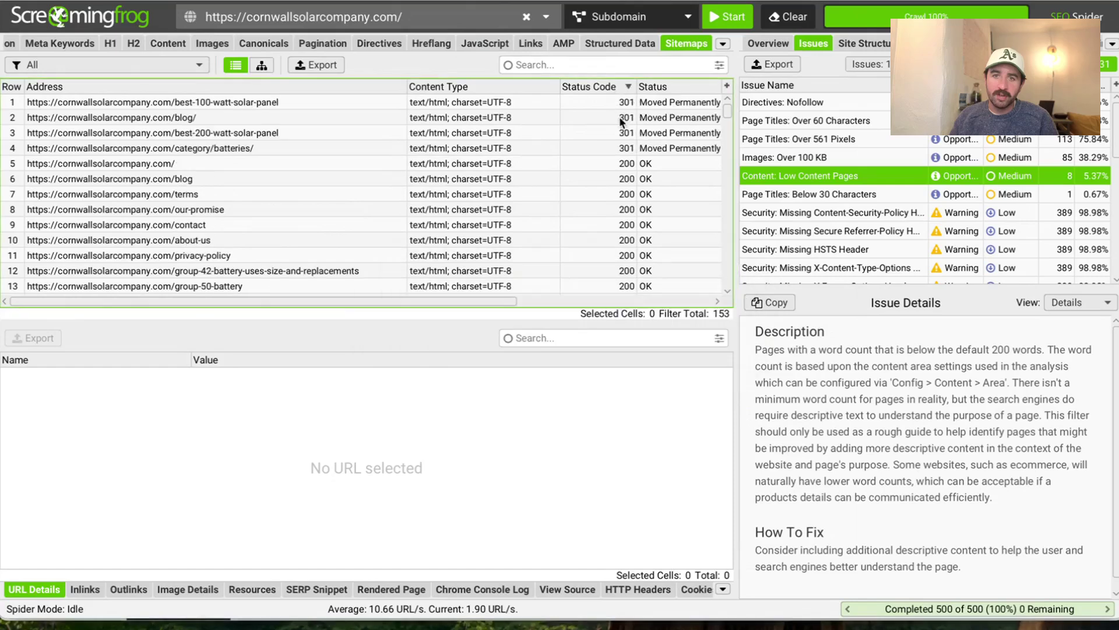
scroll(568, 205, "down", 20)
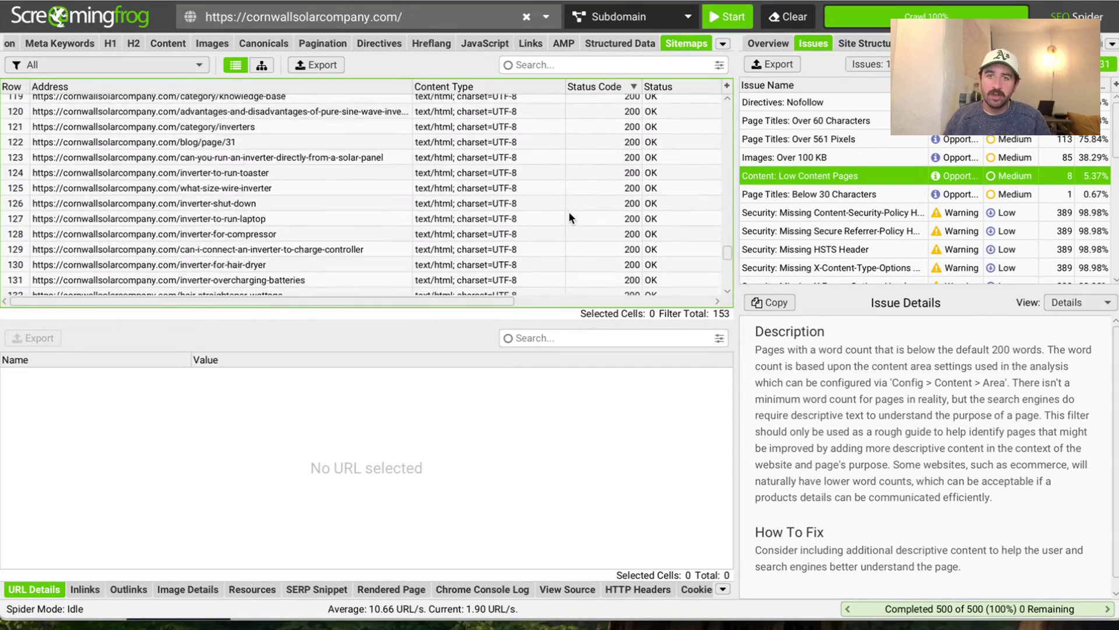
scroll(569, 217, "up", 20)
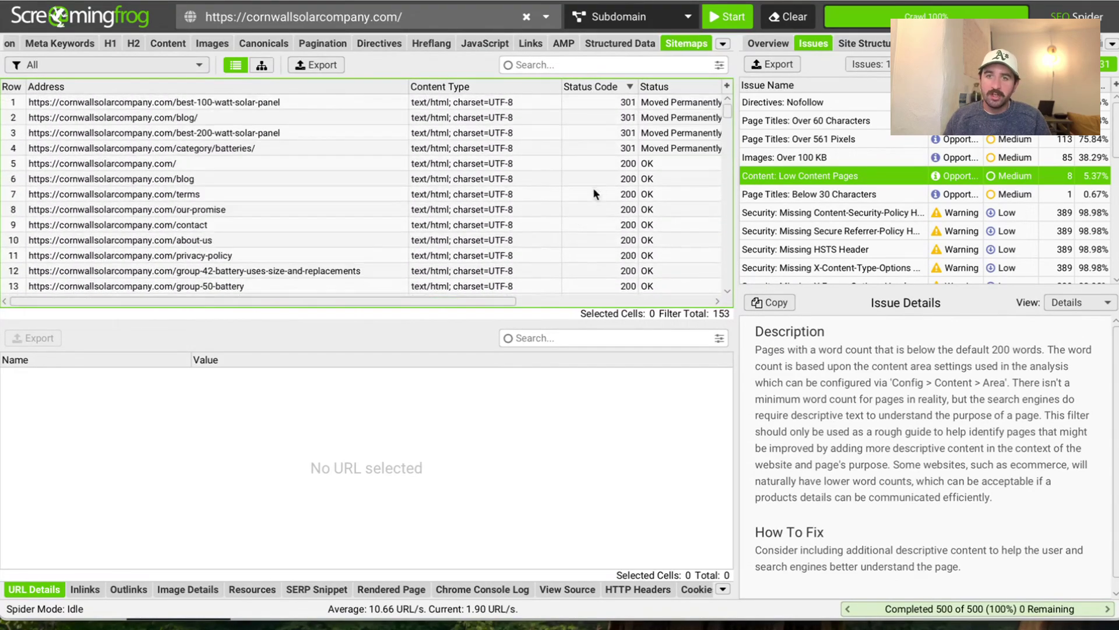
left_click_drag(479, 298, 677, 299)
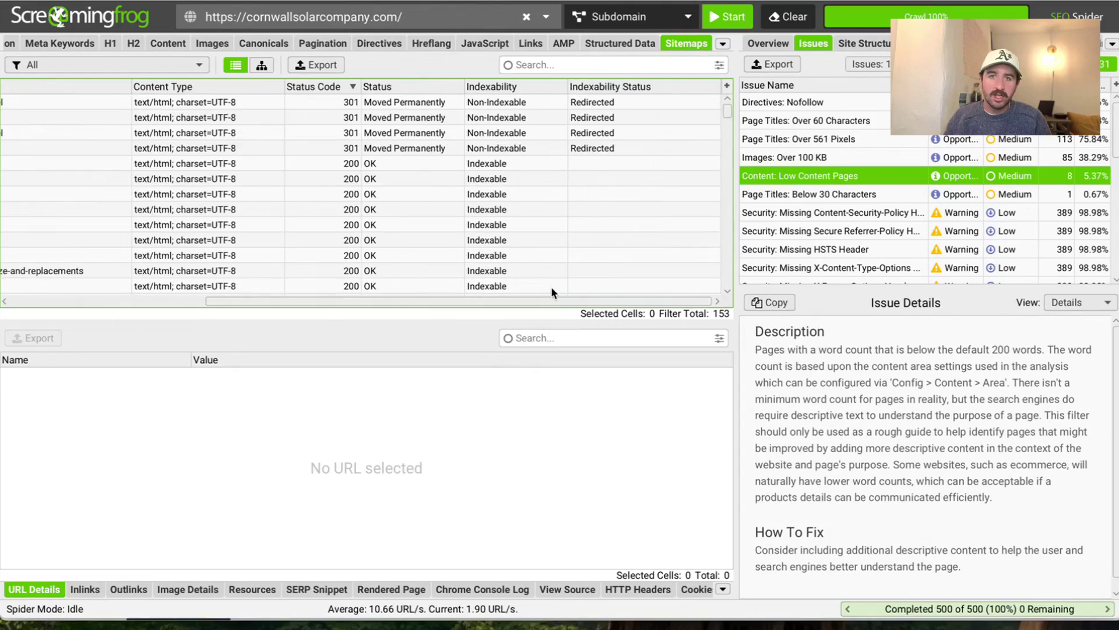
left_click_drag(542, 297, 539, 299)
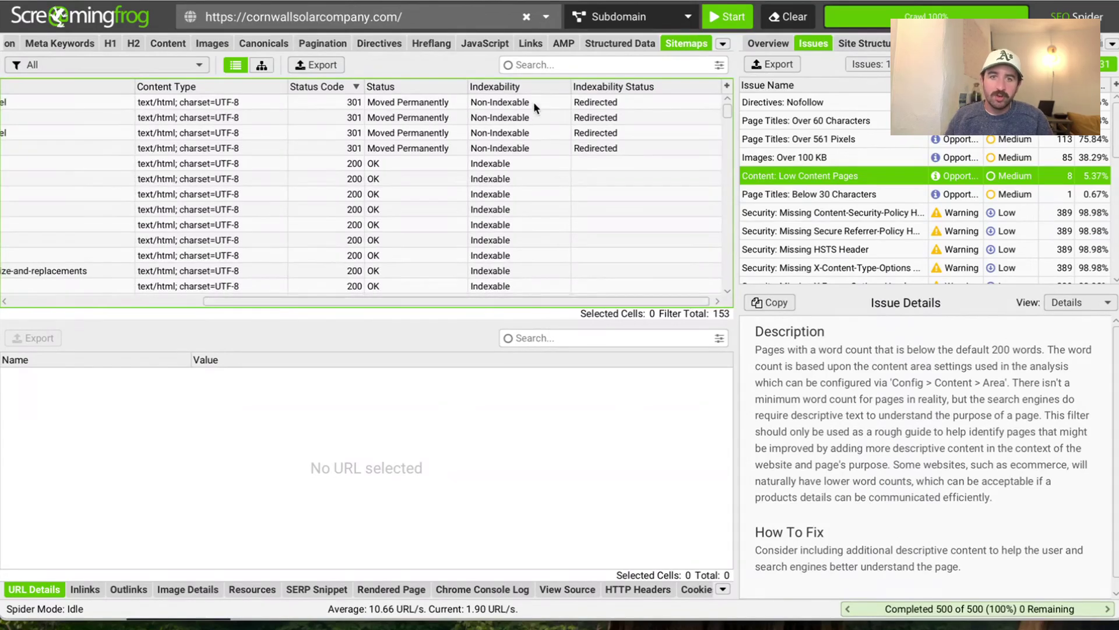
left_click_drag(533, 101, 530, 147)
Copy the addresses of the four sitemap URLs with status code 301
left_click_drag(530, 301, 245, 296)
left_click_drag(245, 103, 244, 148)
key("super+c")
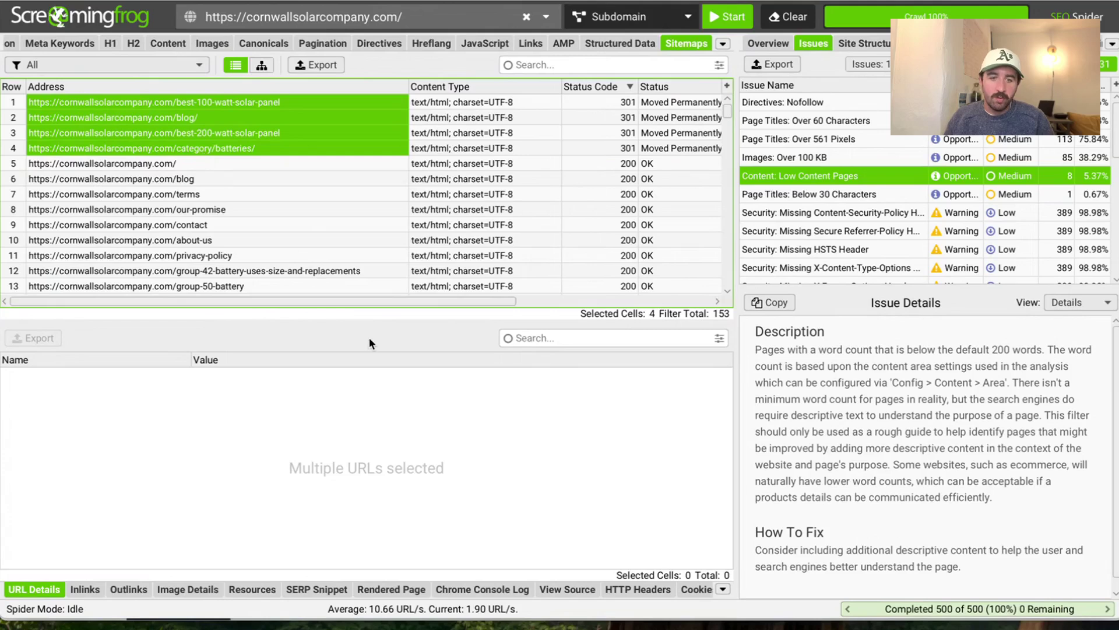
Open the best-200-watt-solar-panel URL in the browser and check which address it redirects to
scroll(341, 113, "right", 5)
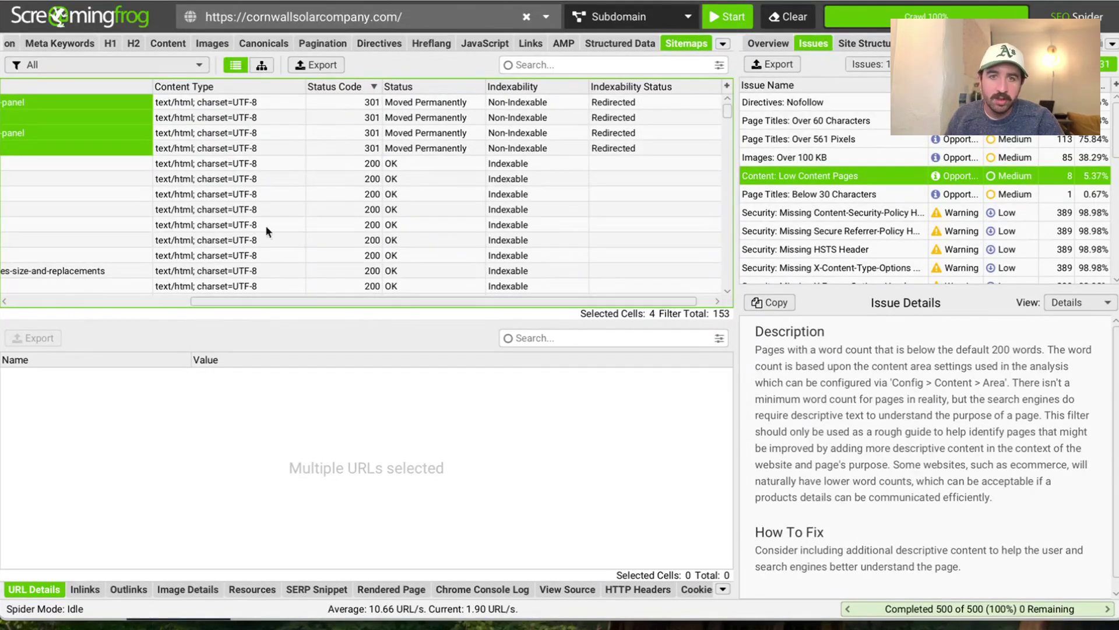
left_click_drag(292, 301, 111, 301)
left_click(192, 133)
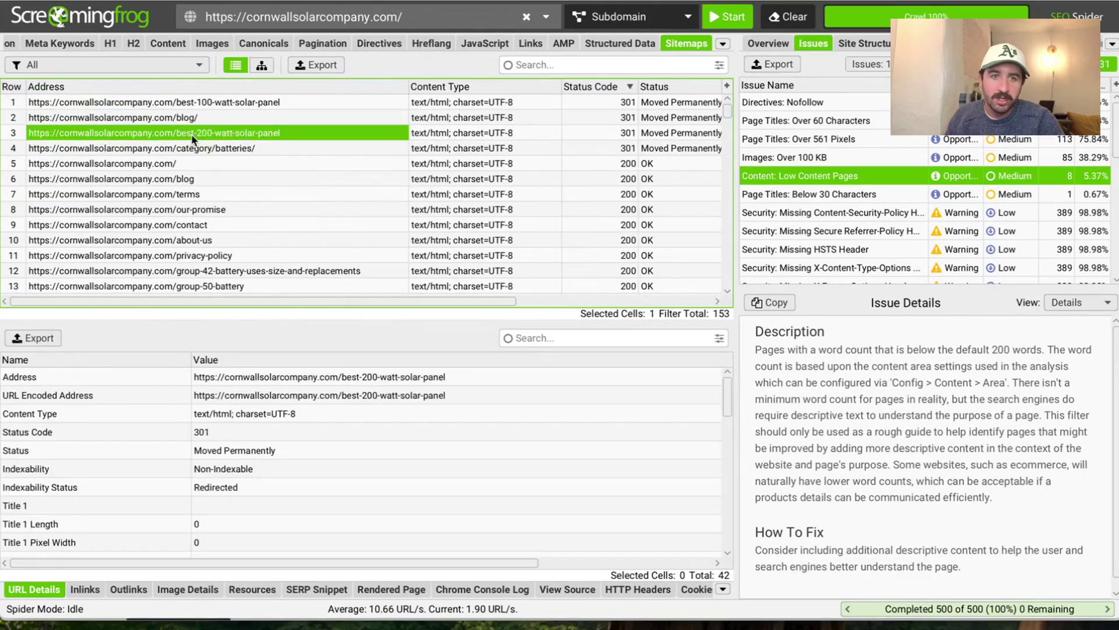
right_click(194, 132)
left_click(229, 163)
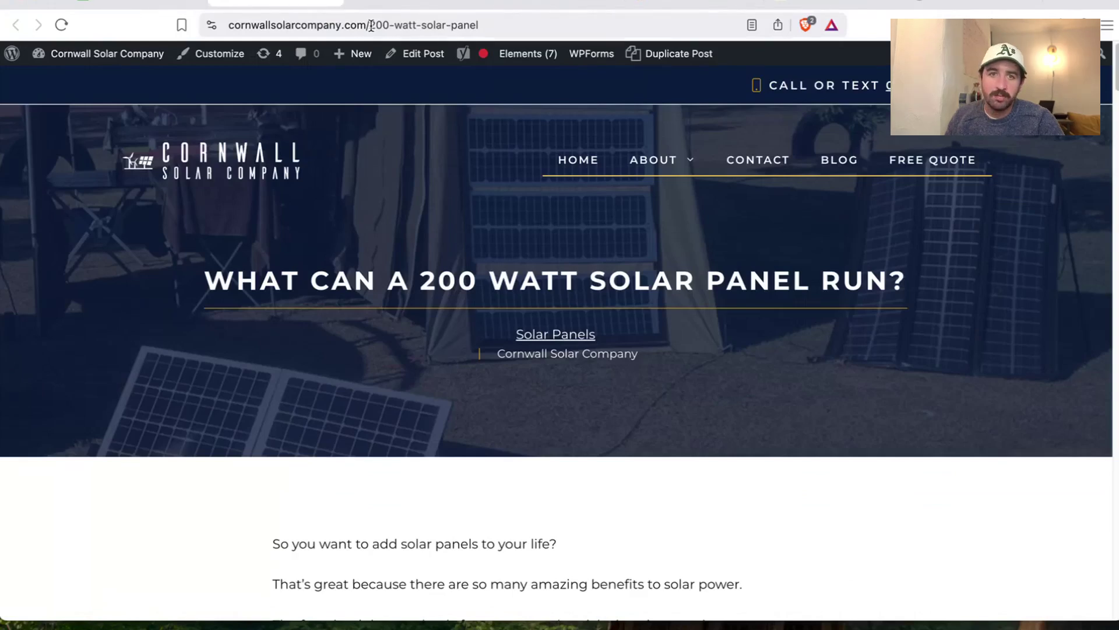
left_click_drag(369, 25, 513, 26)
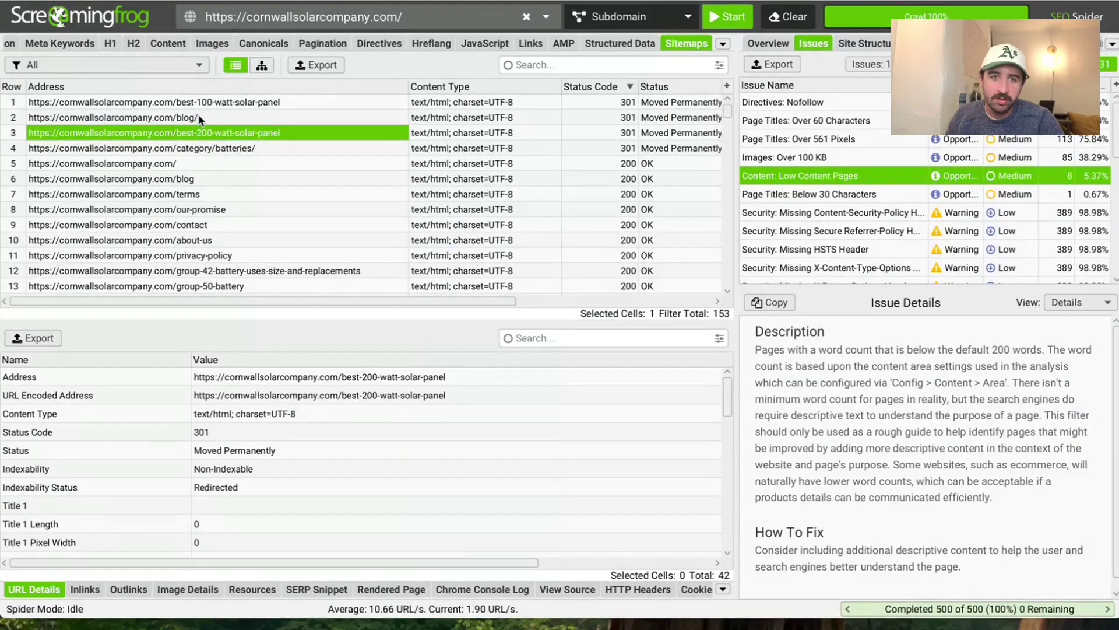
Reselect the four 301 addresses in Screaming Frog, and set the checklist response for "Are non-indexable URLS in the sitemap?" to "yes"
left_click_drag(217, 103, 212, 149)
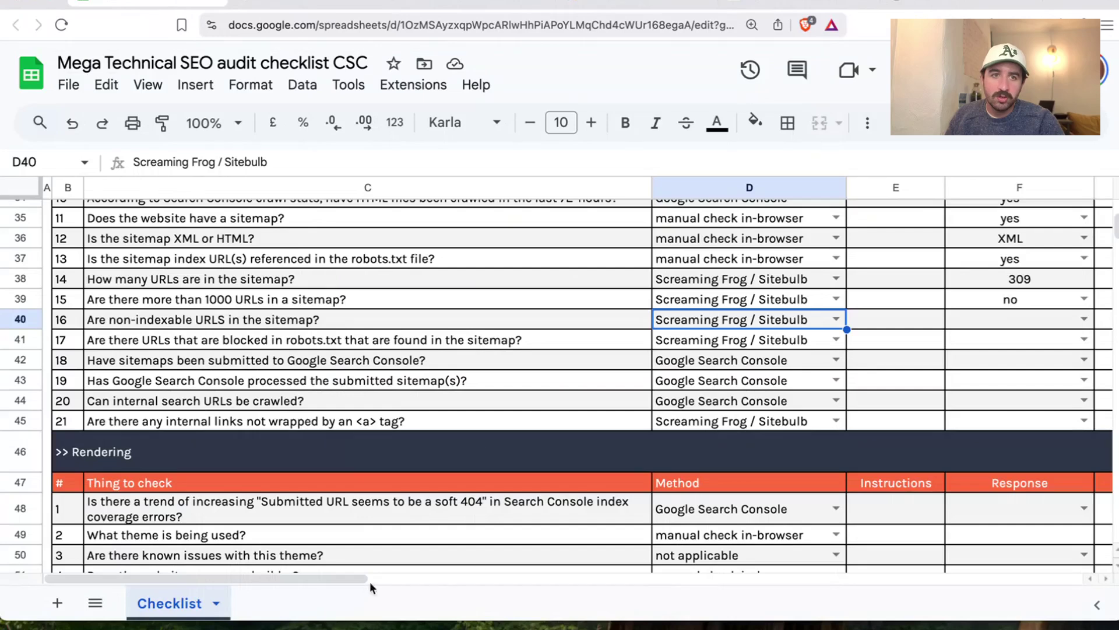
left_click_drag(331, 578, 500, 579)
left_click(794, 318)
left_click(700, 348)
Paste the four redirected URLs into the Triage cell of the non-indexable sitemap URLs question
double_click(473, 313)
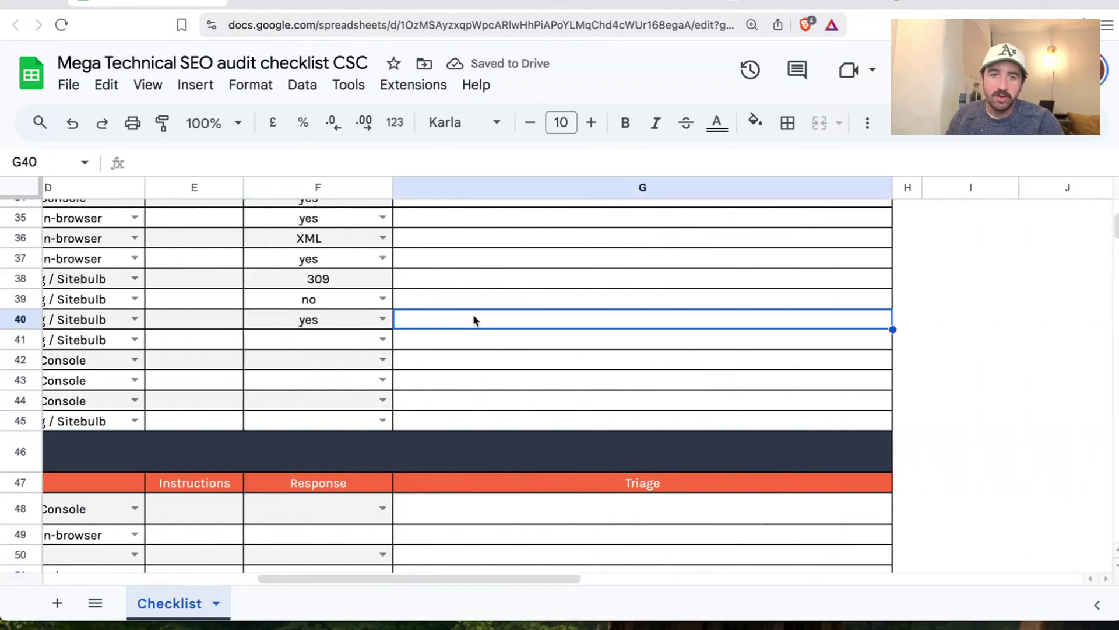
key("super+v")
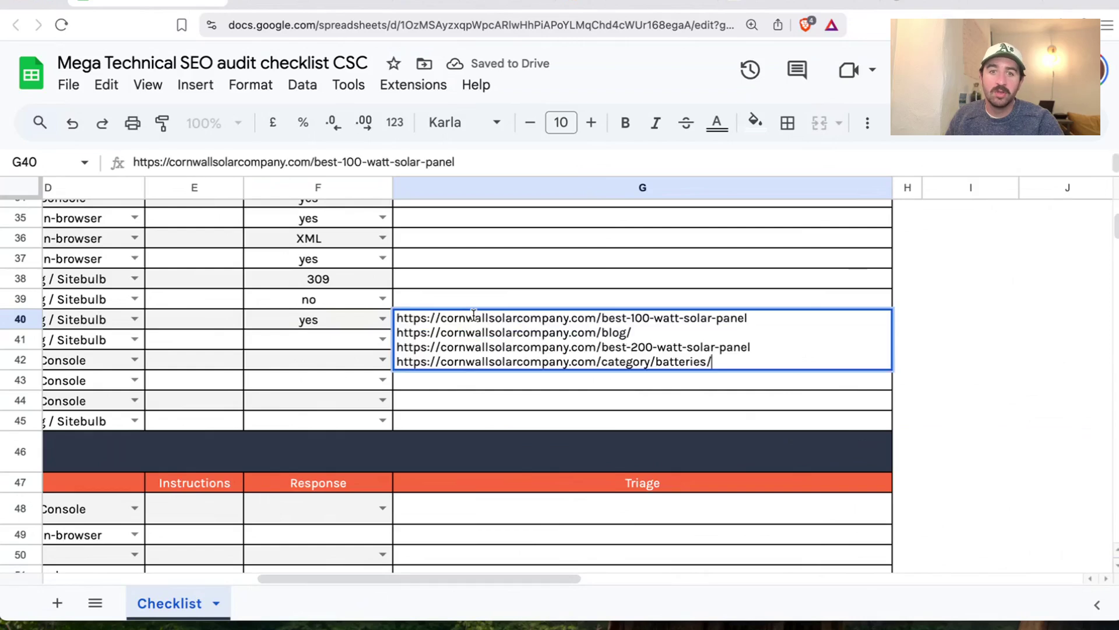
key("shift+Return")
left_click(775, 357)
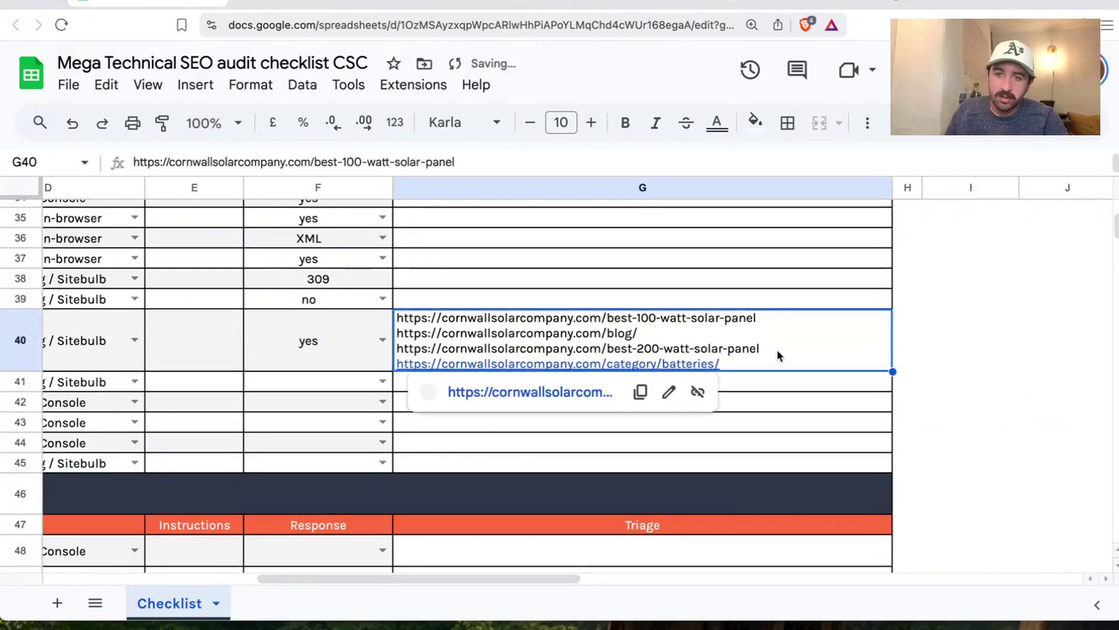
Add the note "These urls are all 301, no-index but are in the sitemap" beneath the four URLs in the question 16 Triage cell
double_click(398, 319)
key("shift+Return")
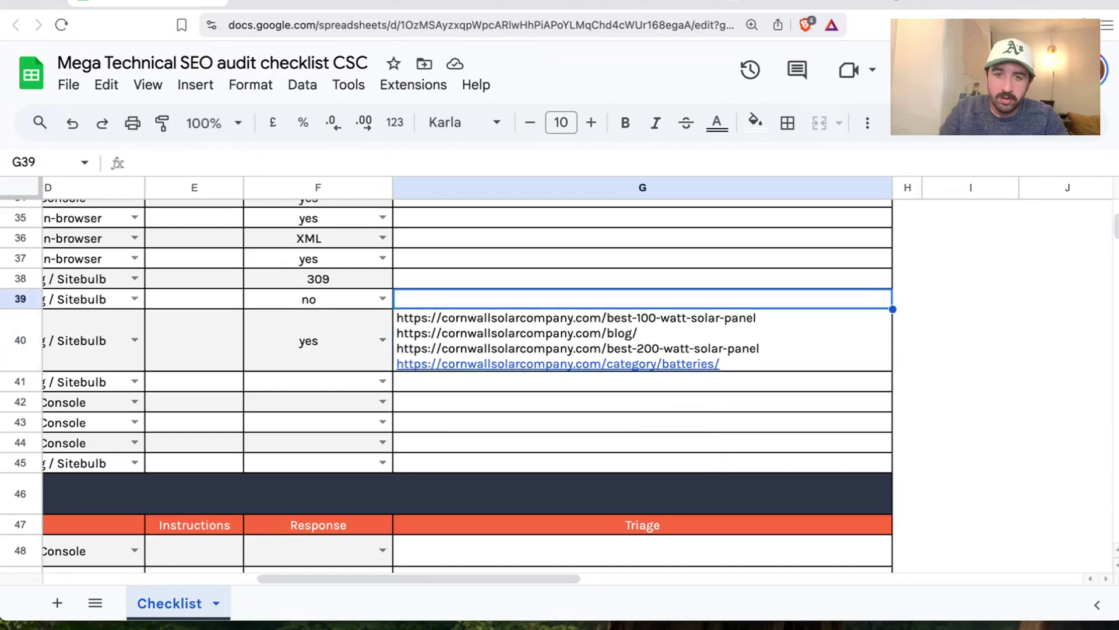
left_click(743, 358)
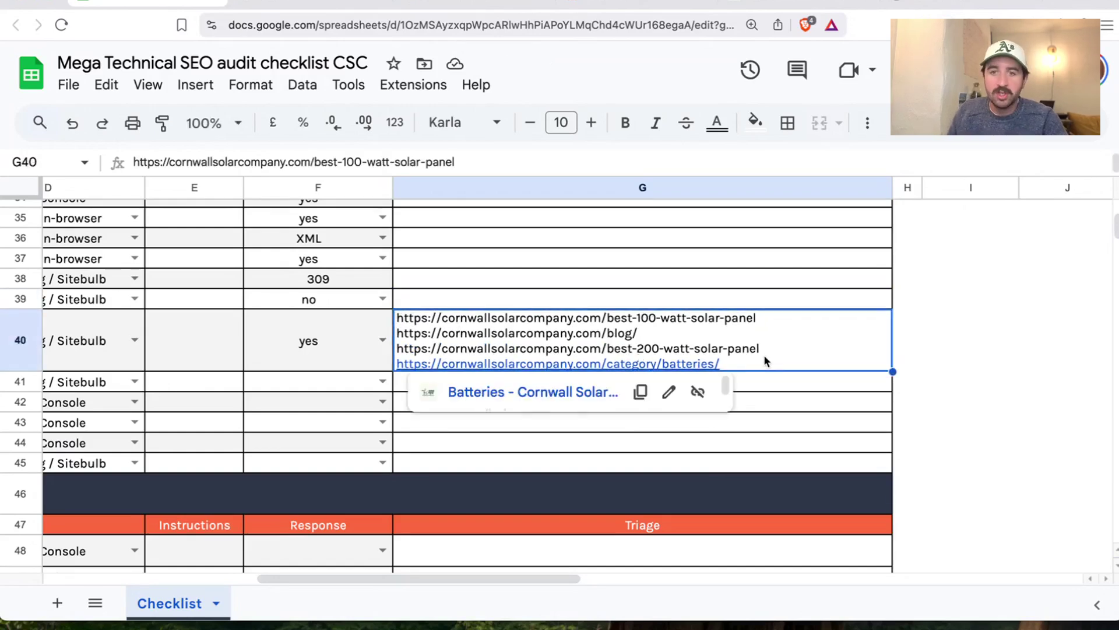
double_click(759, 360)
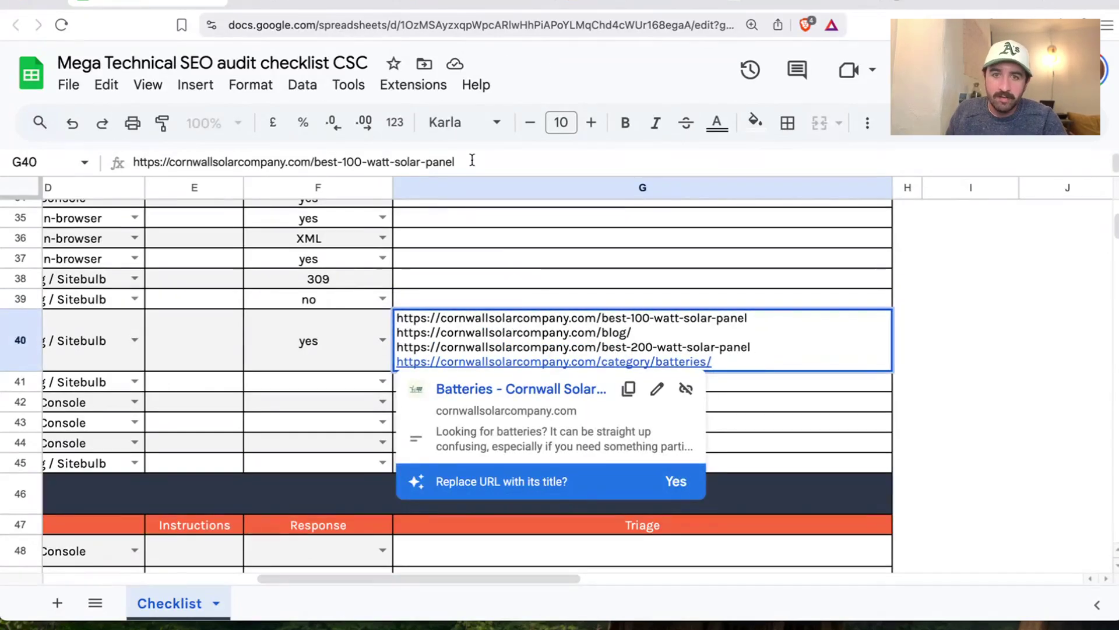
key("alt+Return")
key("alt+Return")
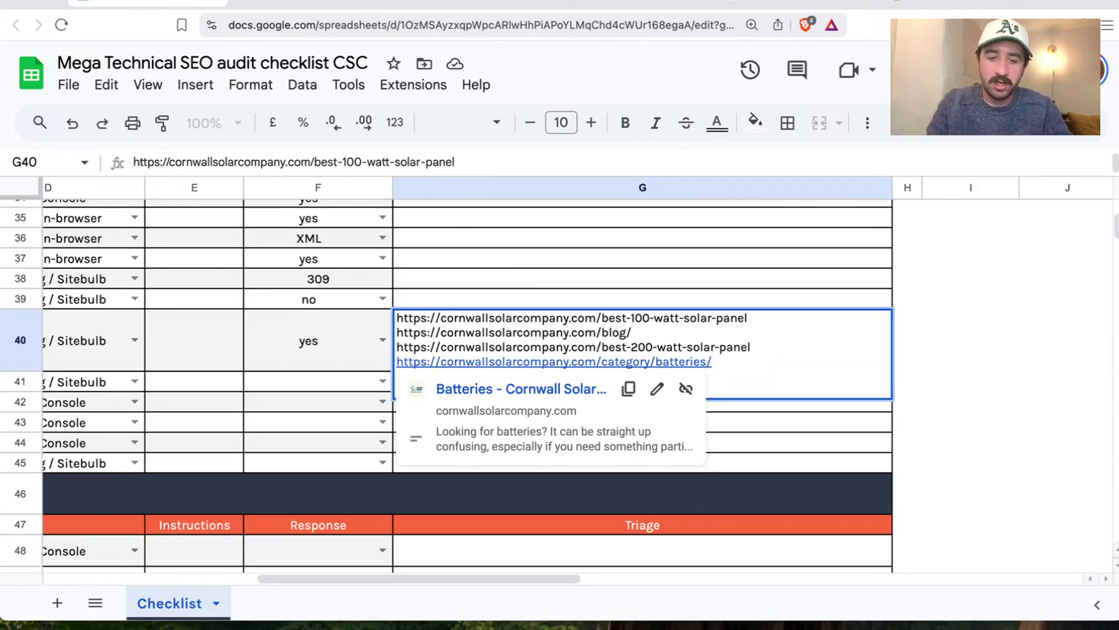
type("These urls are")
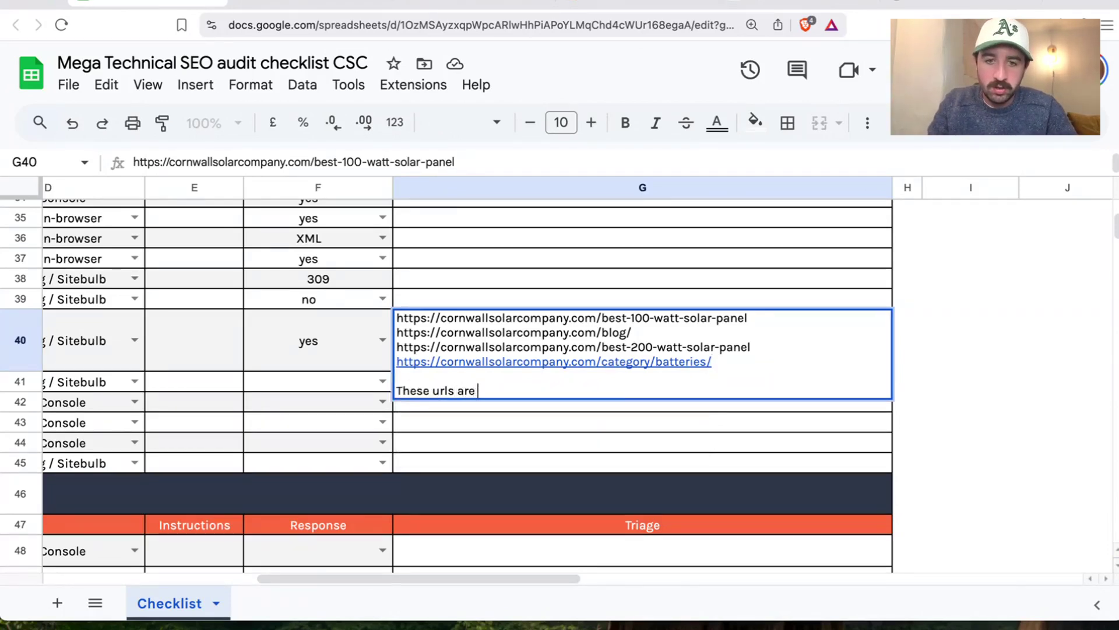
type(" all 301 ")
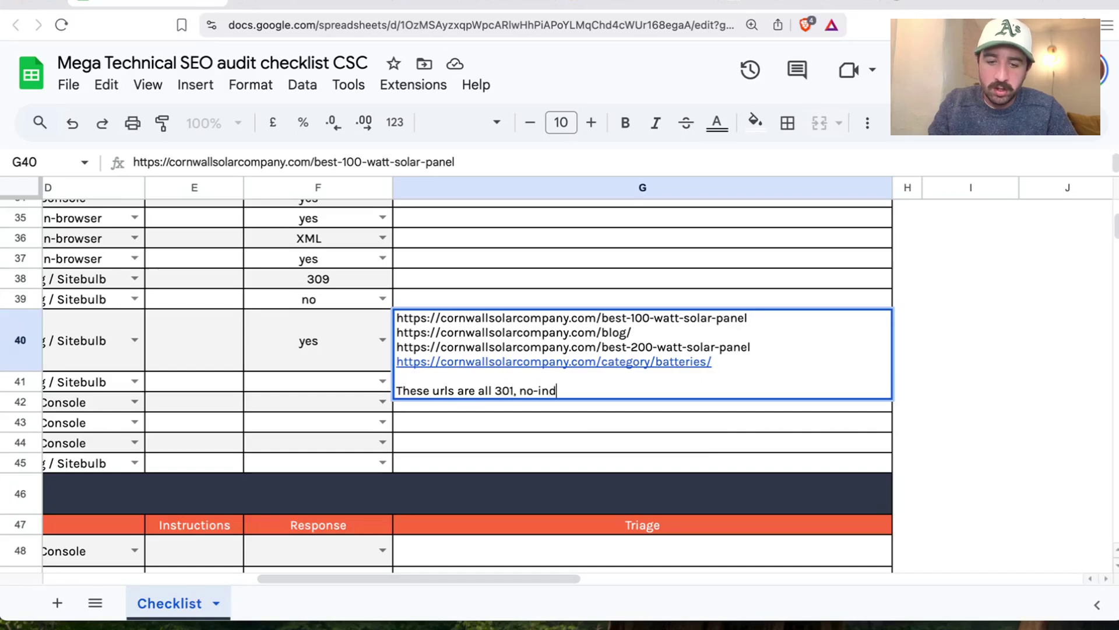
type(", no-index but are in th")
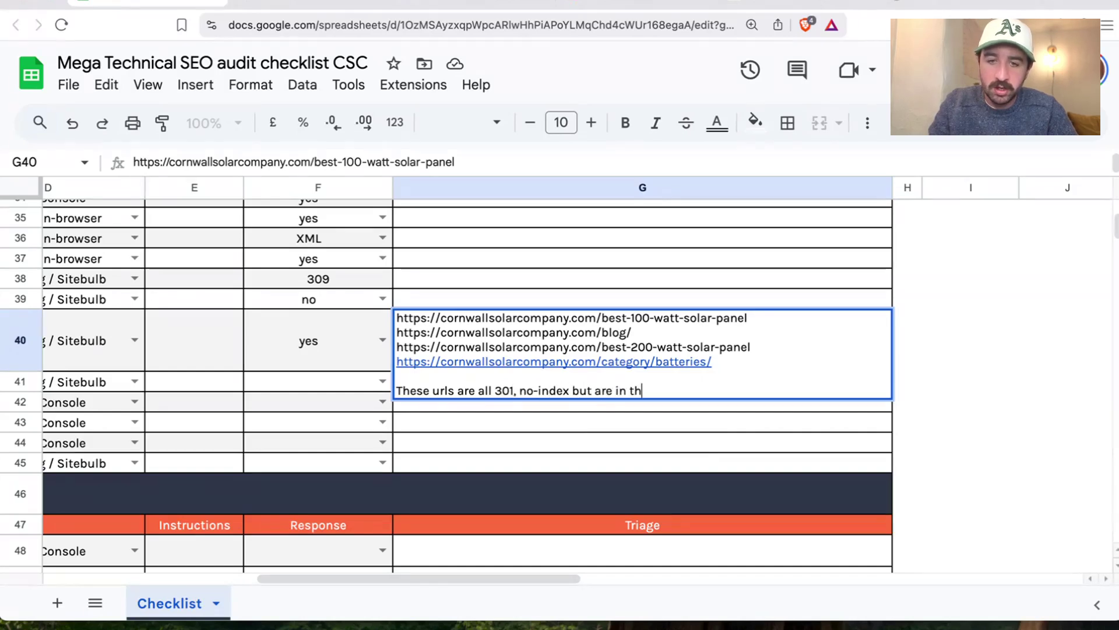
type("e sitemap")
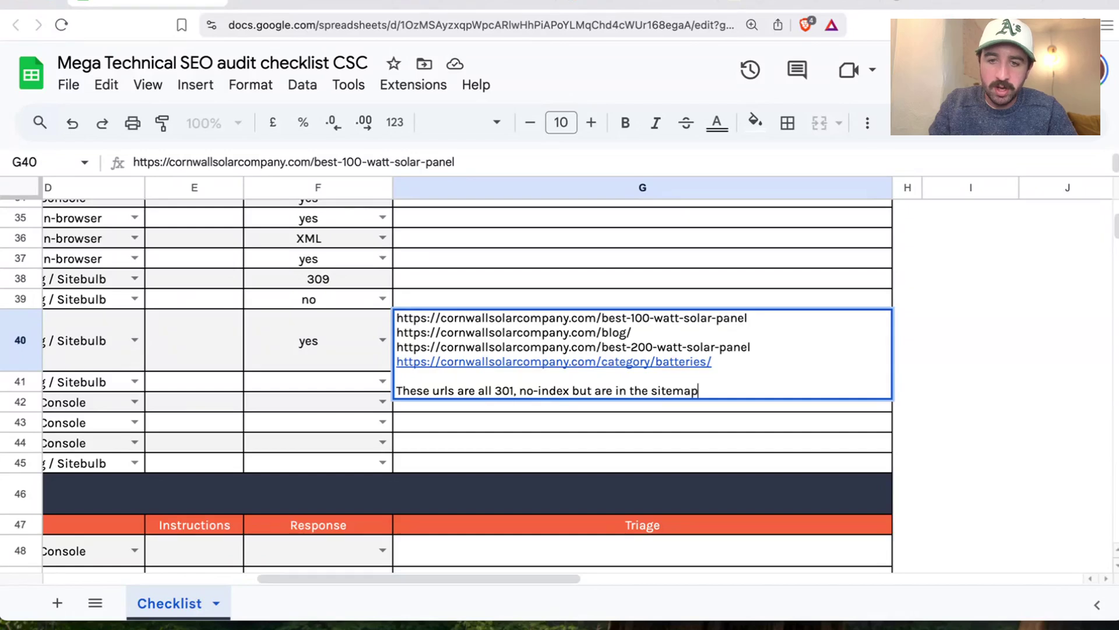
left_click(1030, 384)
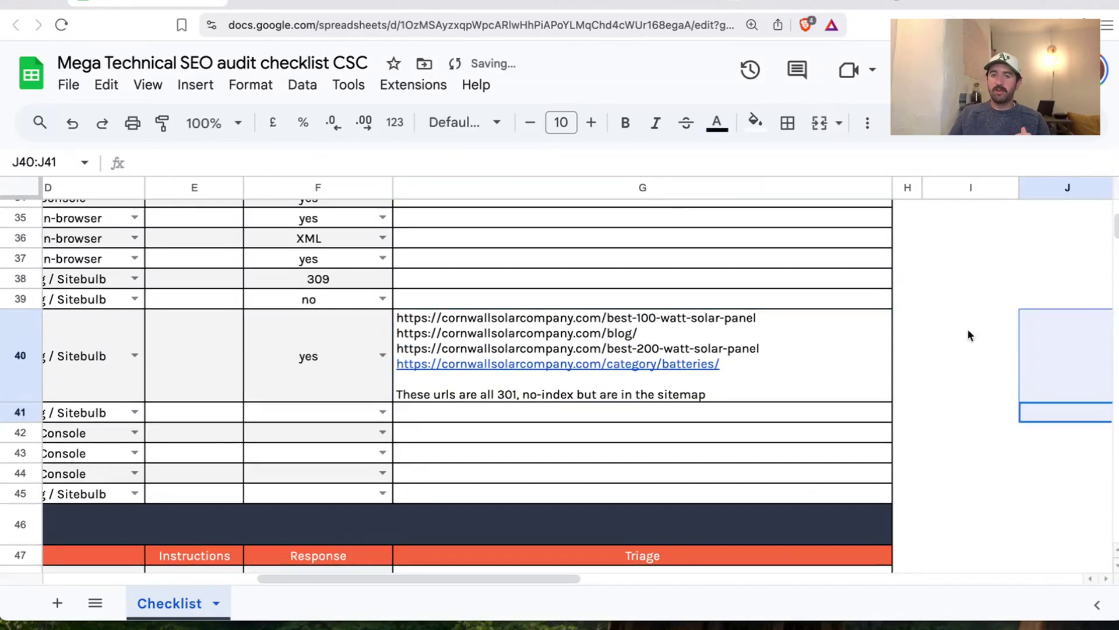
Switch to Screaming Frog and check the sitemap filter options for one covering URLs blocked in robots.txt
left_click_drag(463, 579, 229, 577)
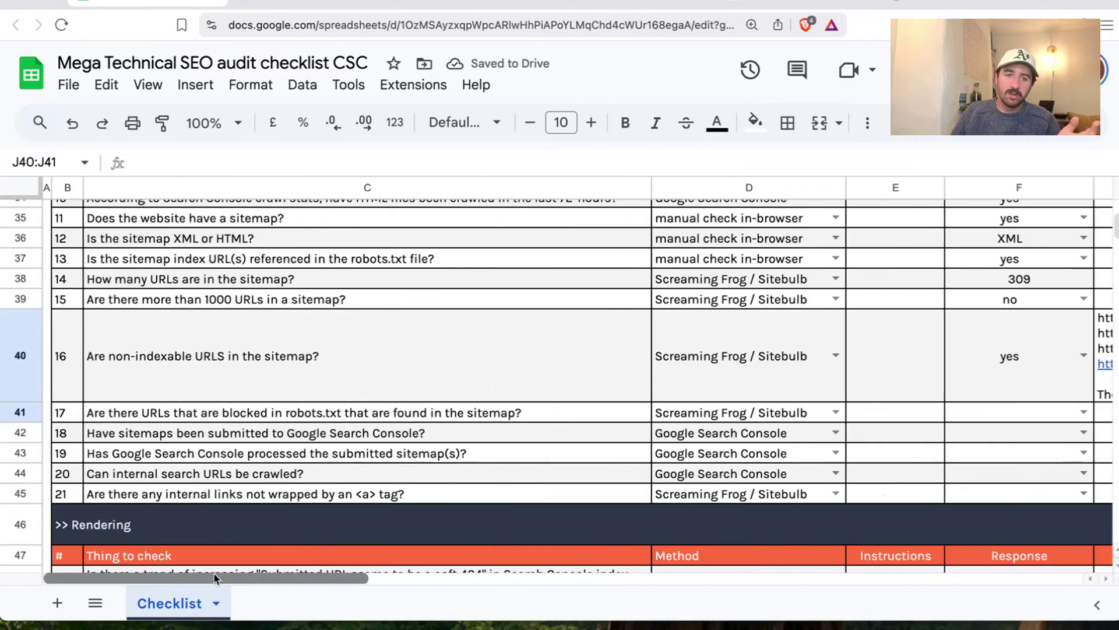
left_click(286, 416)
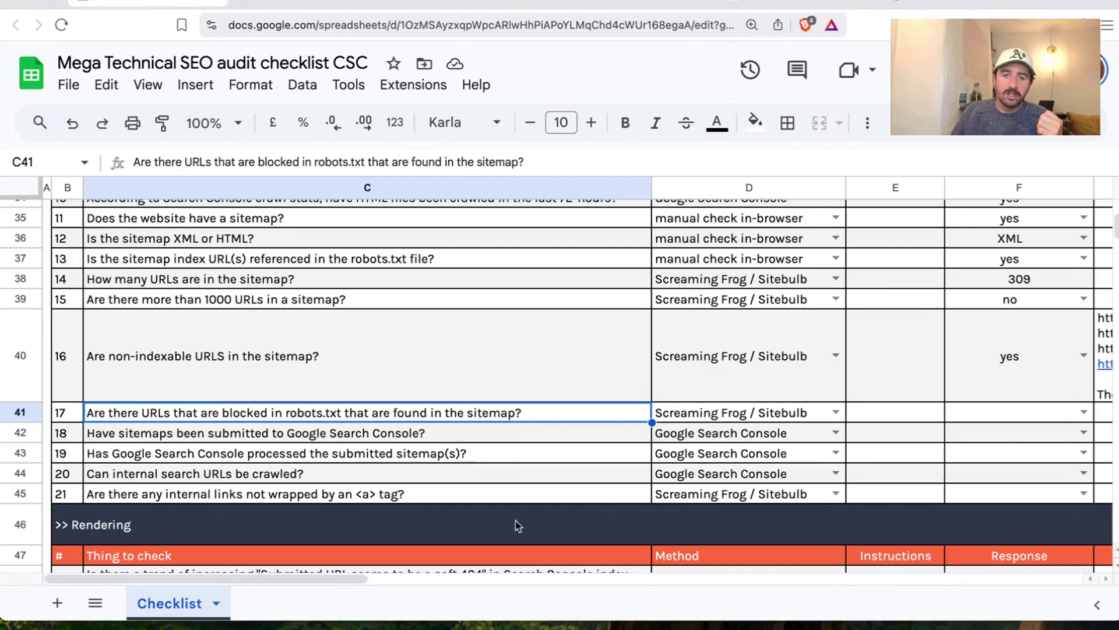
left_click_drag(327, 578, 428, 579)
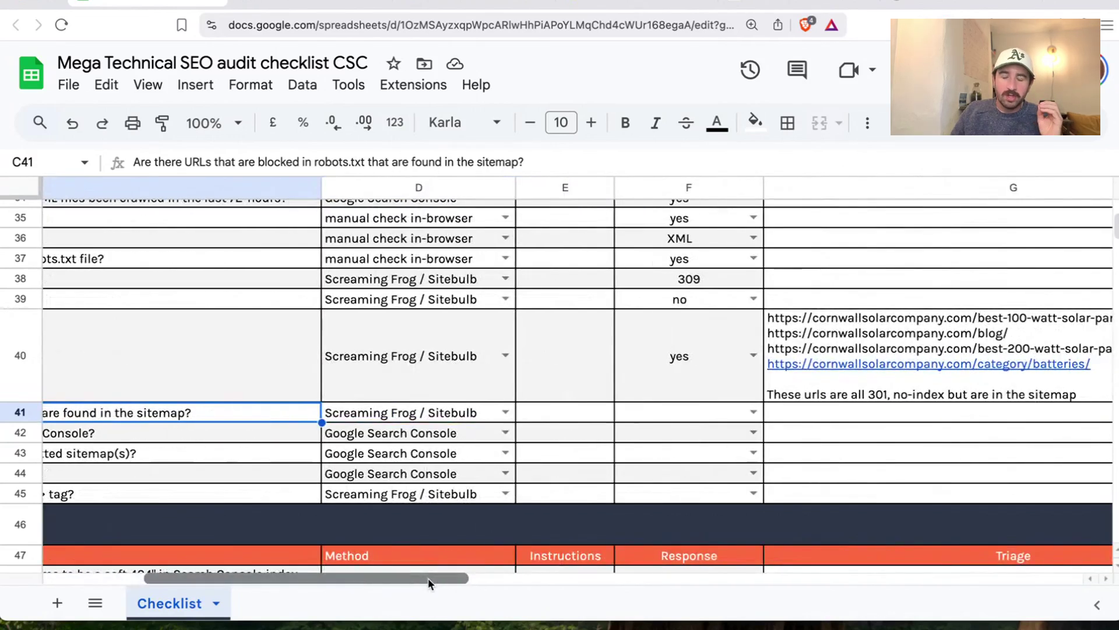
left_click(829, 317)
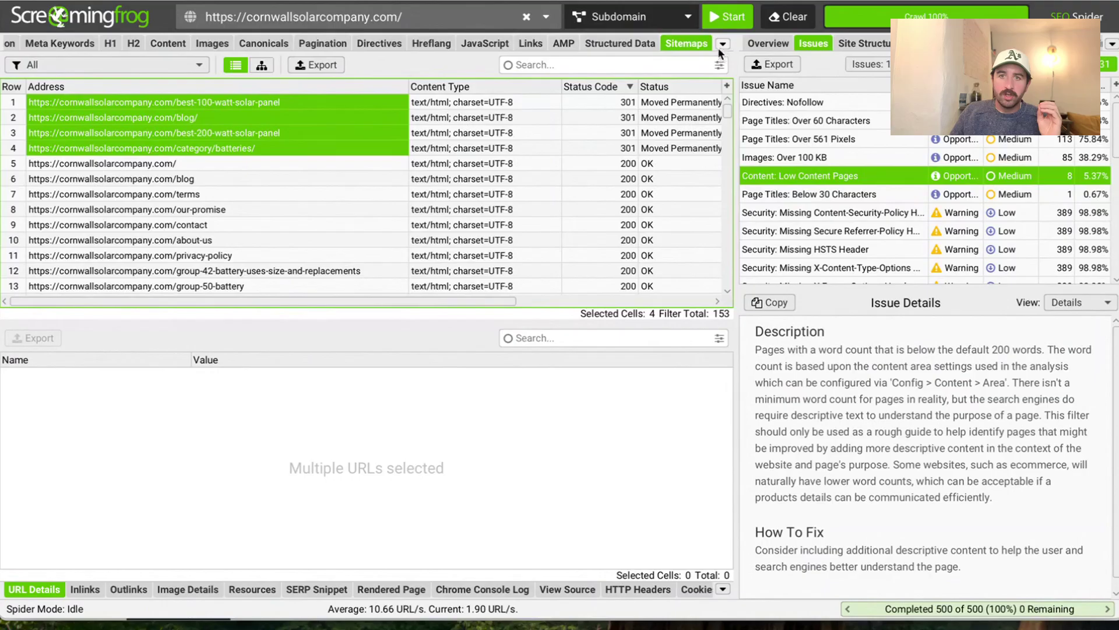
left_click(723, 44)
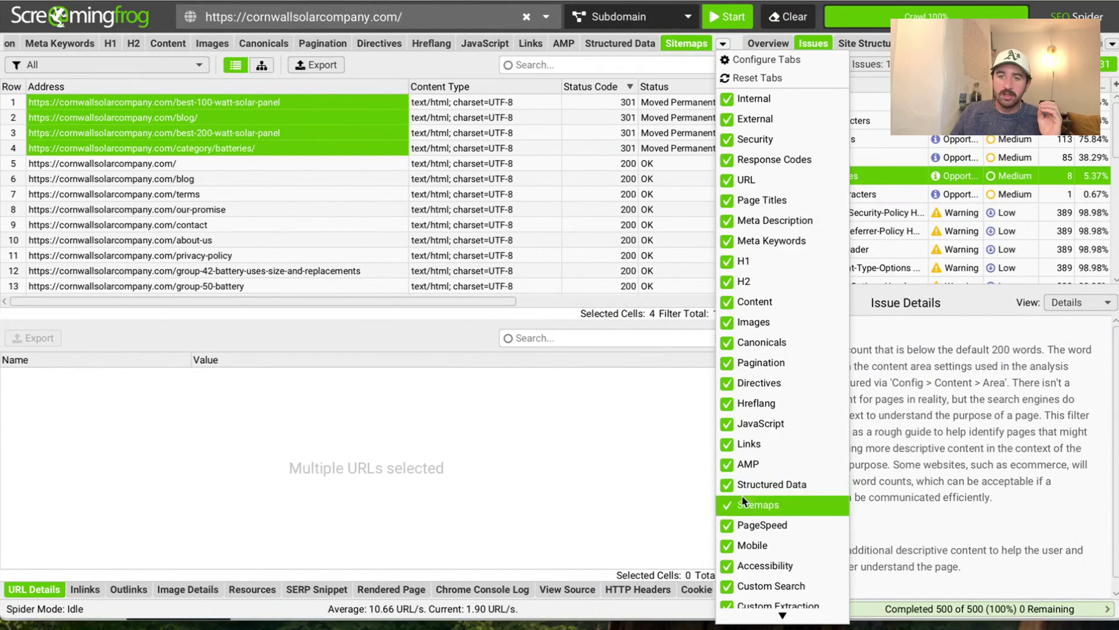
left_click(450, 368)
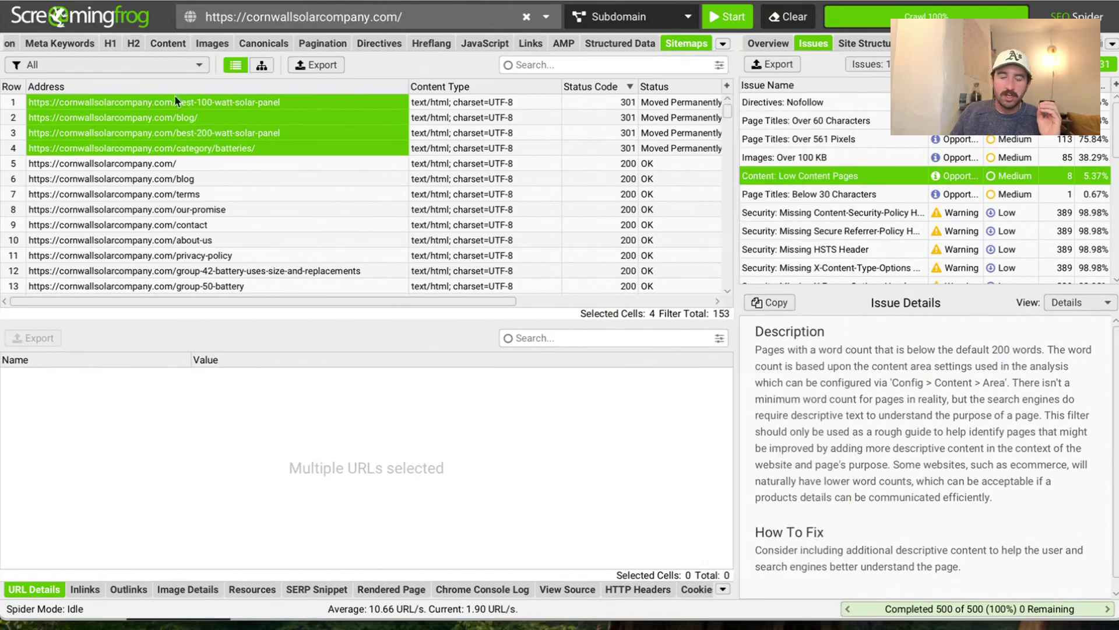
left_click(195, 65)
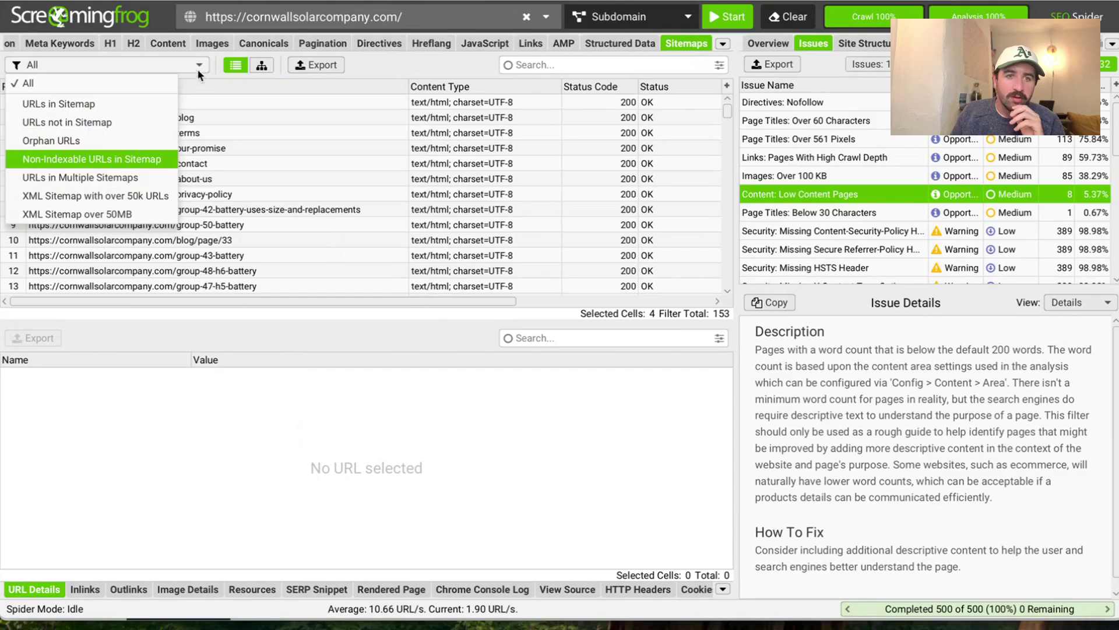
left_click(233, 88)
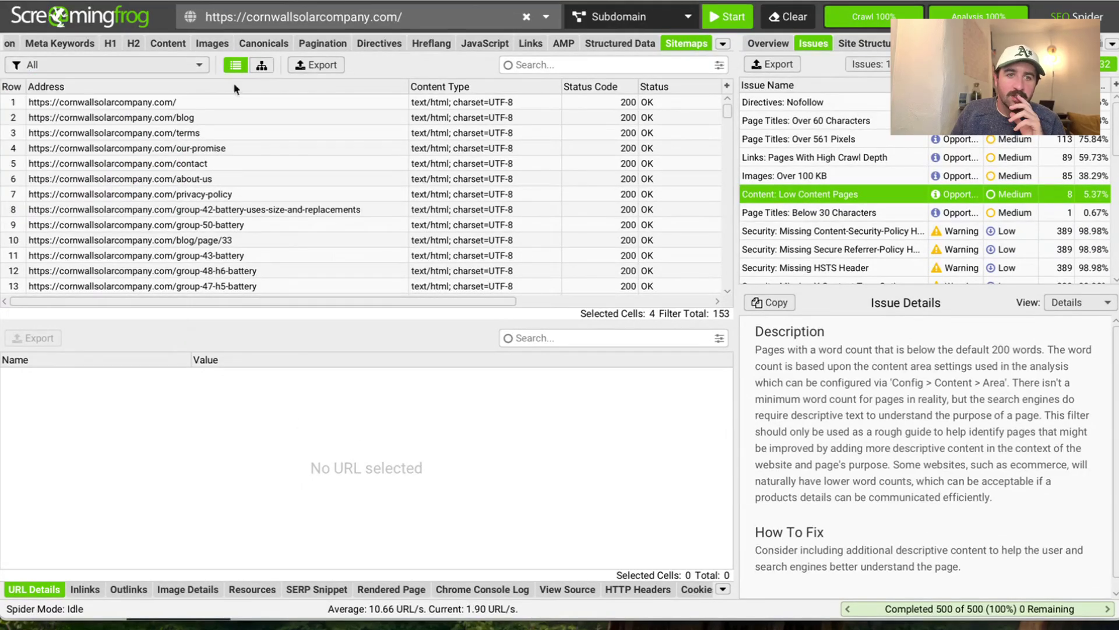
Sort the sitemap URLs by Indexability with non-indexable ones first, and review their indexability statuses for robots.txt blocks
left_click_drag(397, 300, 588, 301)
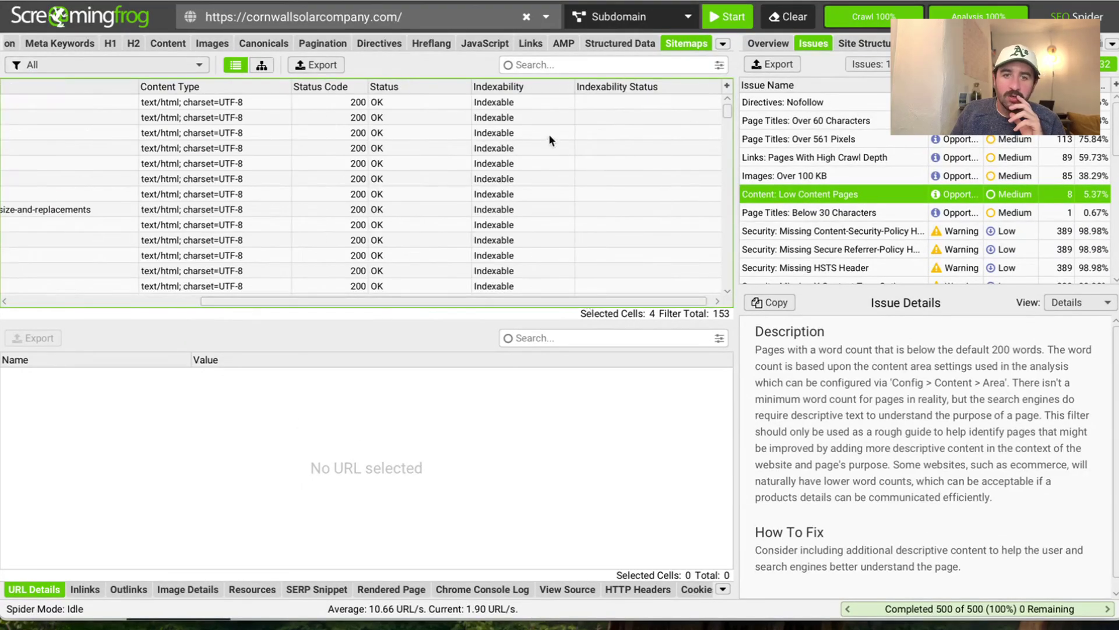
left_click(548, 88)
left_click(551, 90)
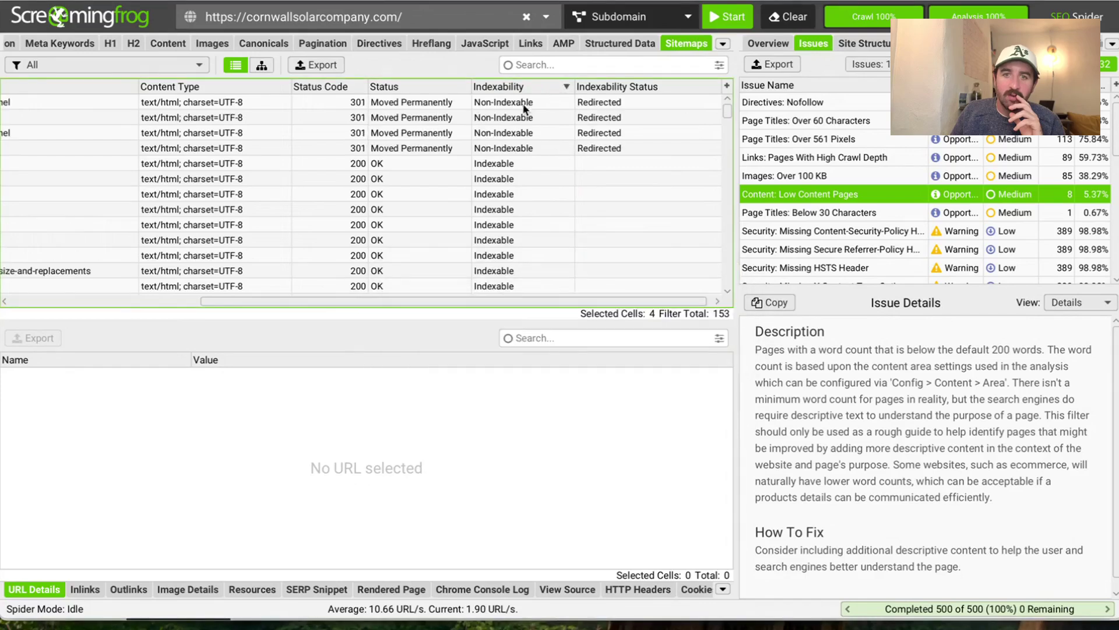
scroll(362, 187, "down", 10)
scroll(362, 187, "down", 20)
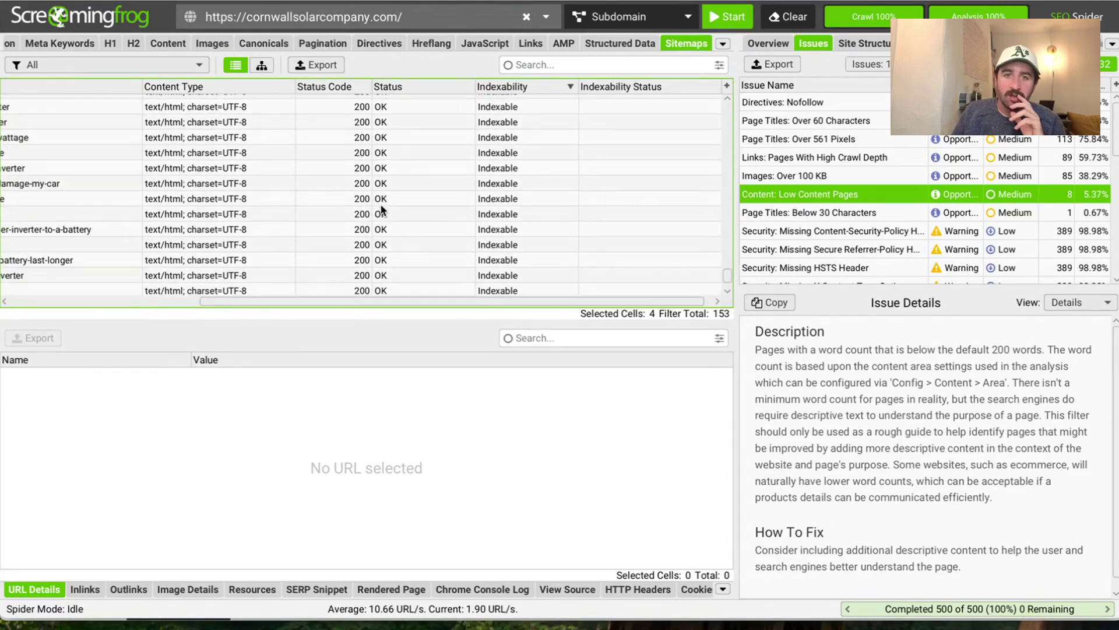
left_click_drag(727, 259, 700, 63)
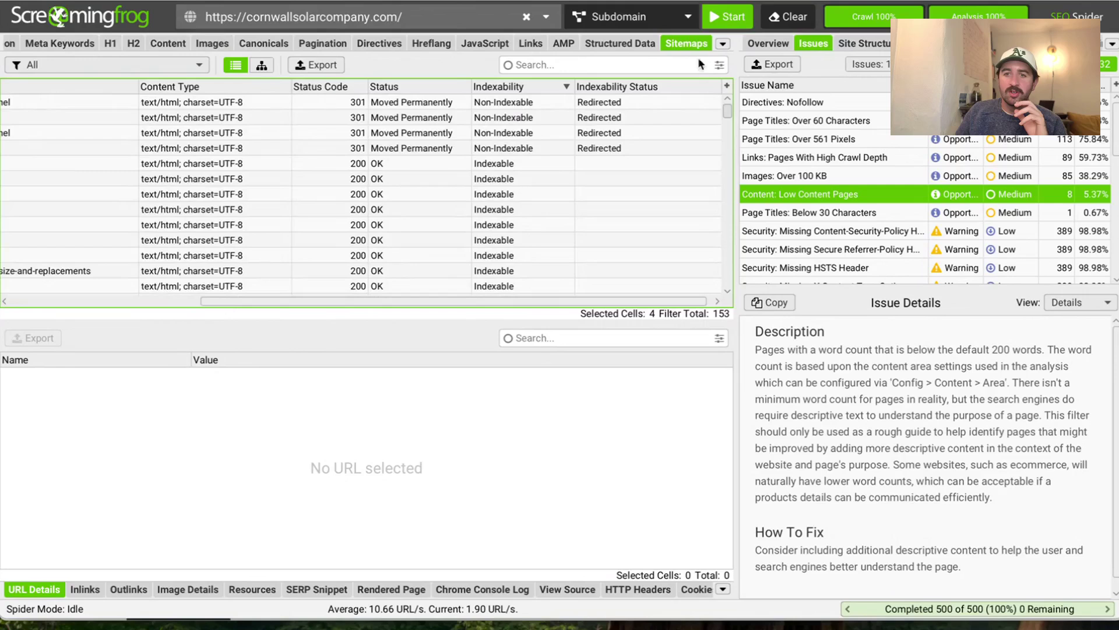
left_click_drag(606, 298, 301, 245)
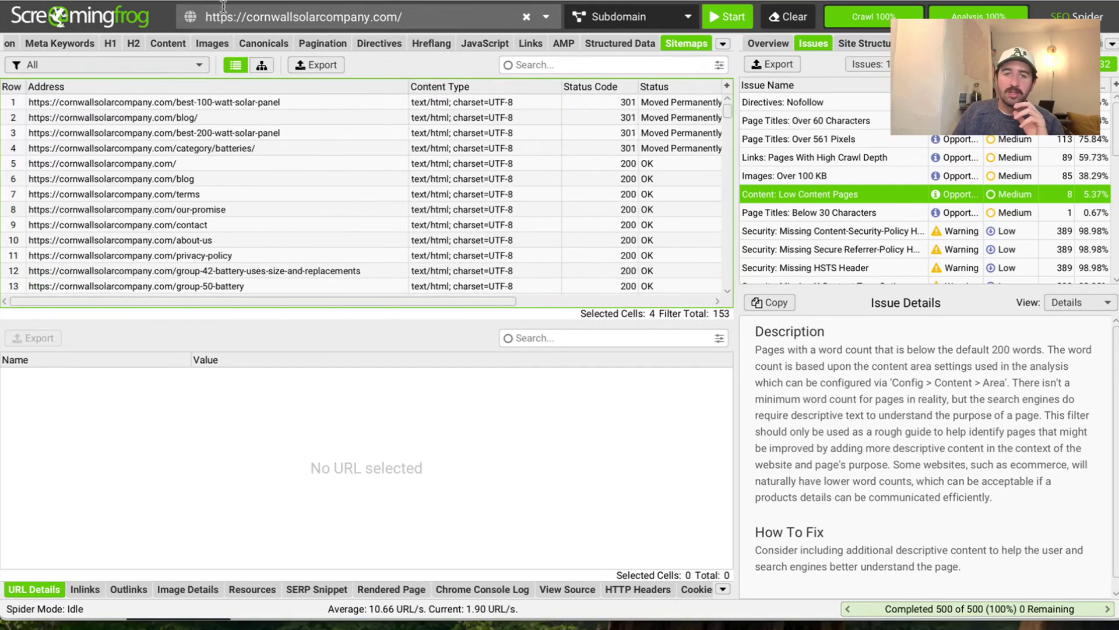
Back in the checklist, set the response for "Are there URLs that are blocked in robots.txt that are found in the sitemap?" to "no"
key("super+Tab")
scroll(682, 445, "left", 5)
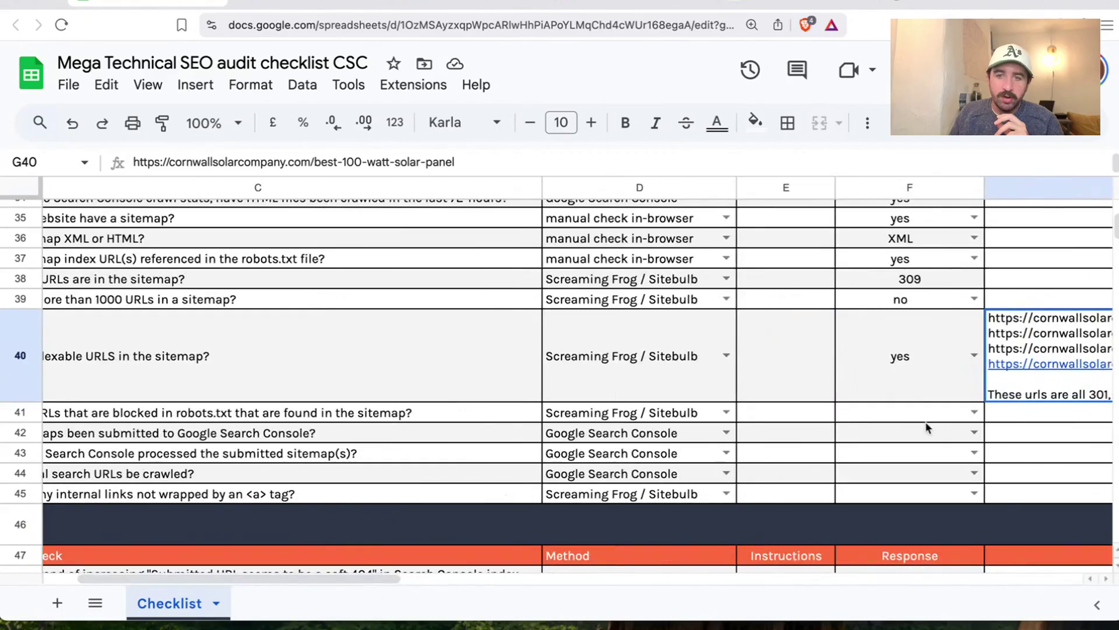
left_click(967, 415)
left_click(852, 463)
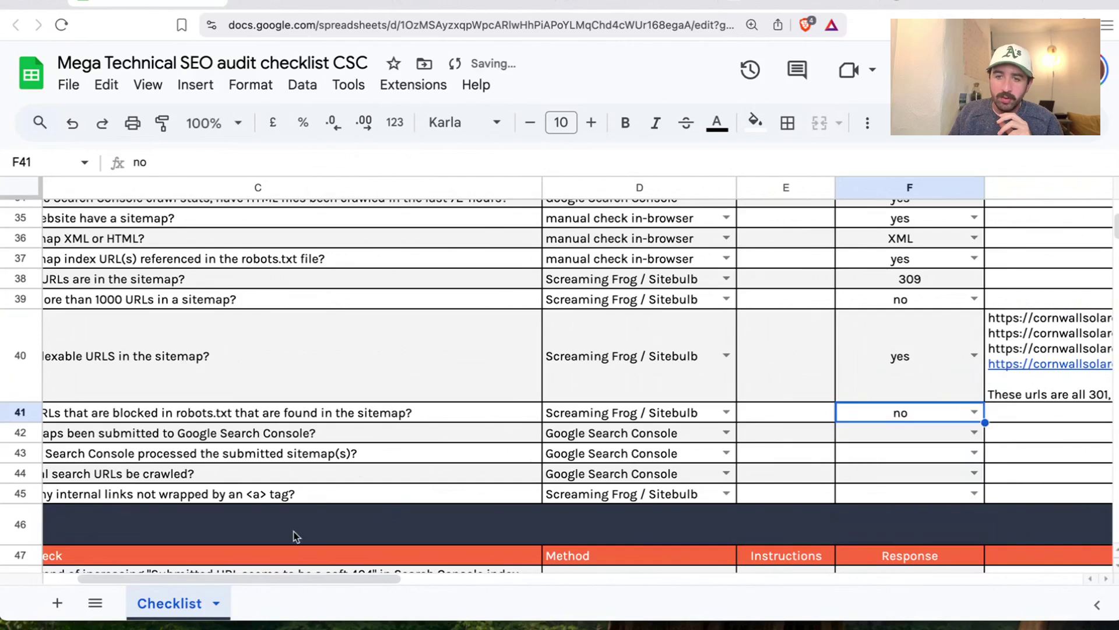
For the sitemap submission question, switch to Search Console and examine the page indexing and submitted sitemaps reports
left_click_drag(320, 582, 287, 582)
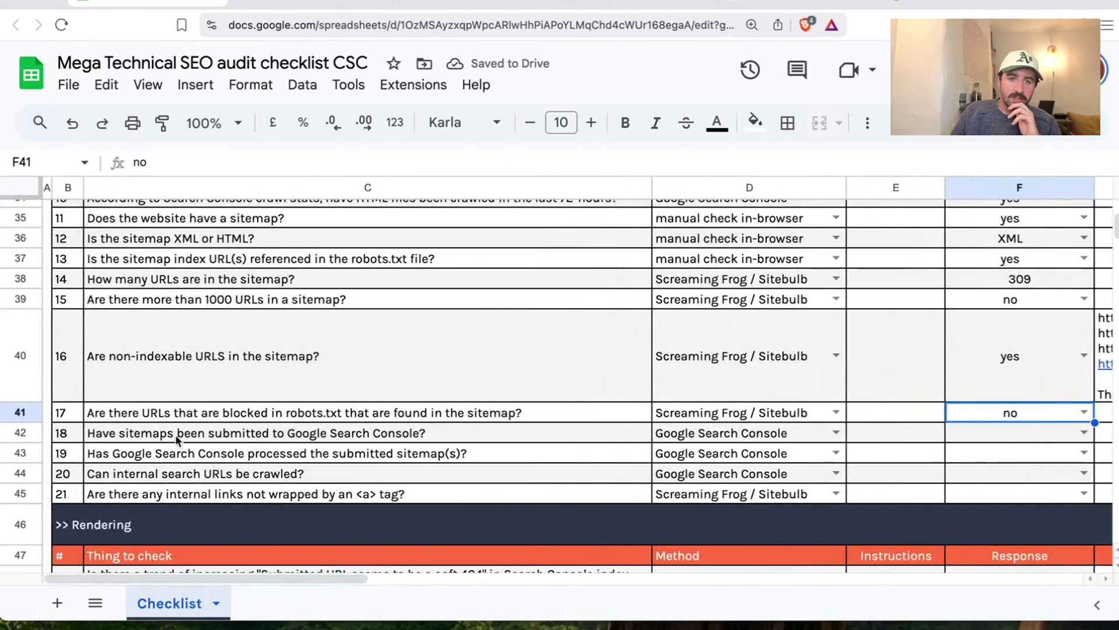
left_click(248, 438)
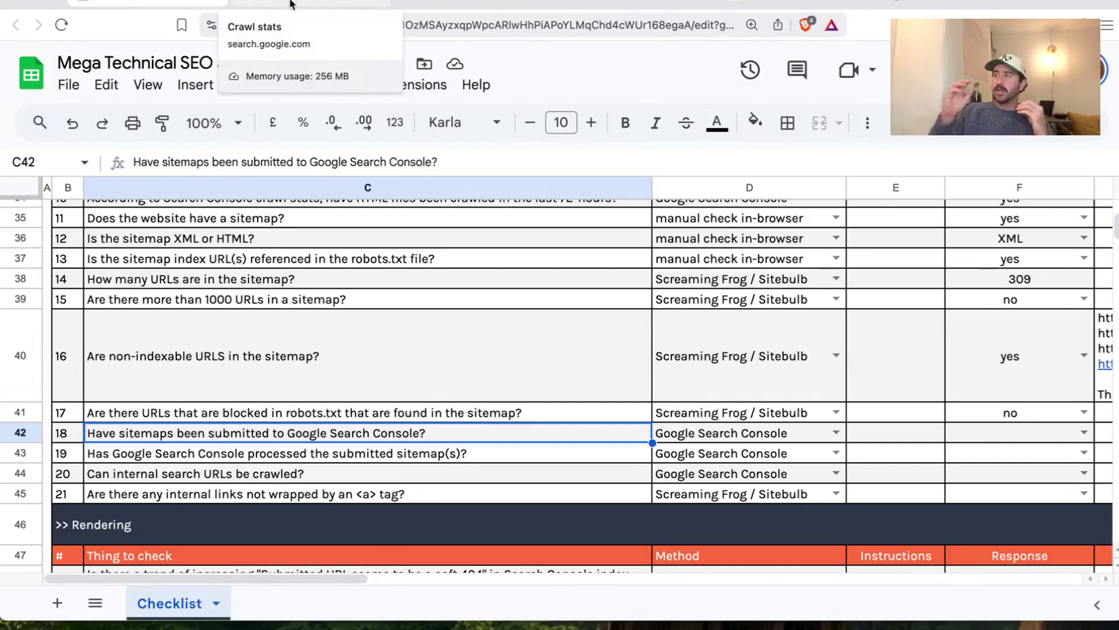
left_click(291, 4)
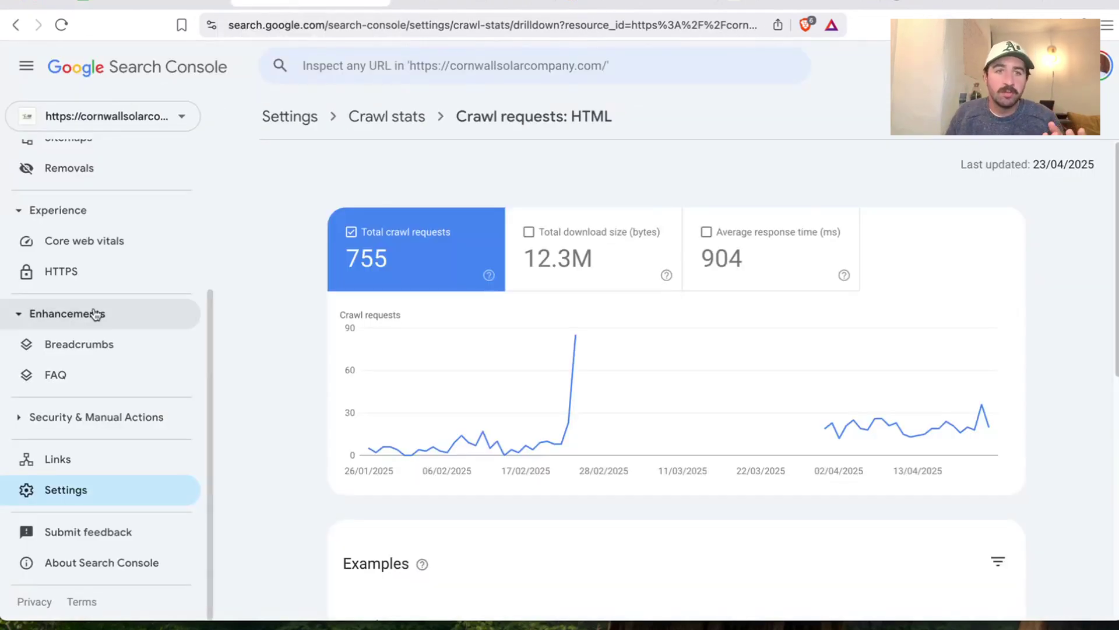
scroll(95, 312, "up", 4)
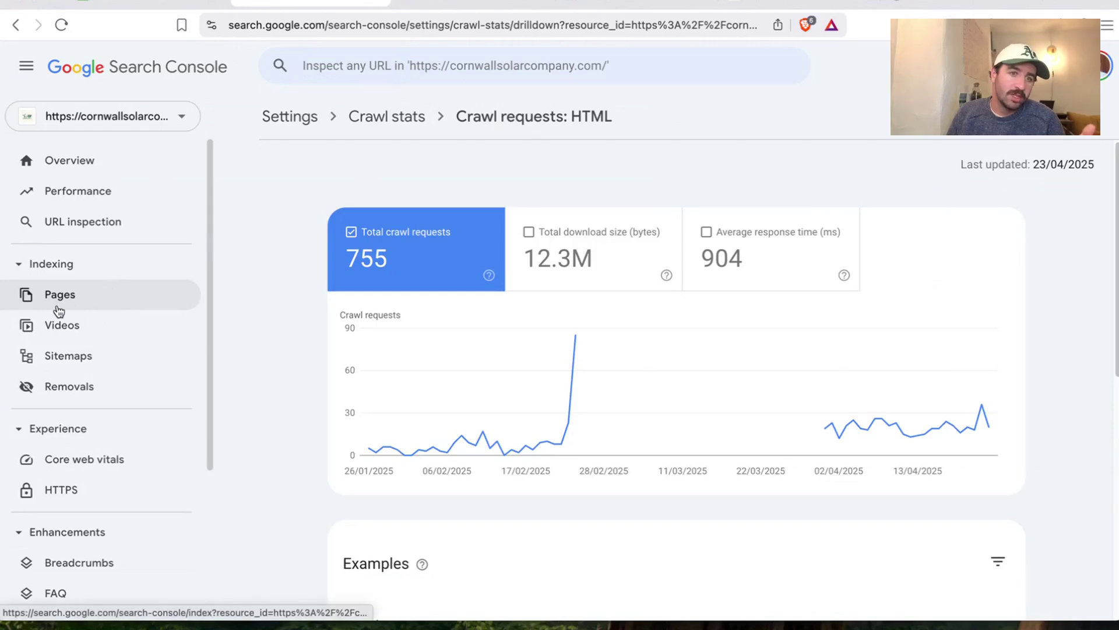
left_click(75, 301)
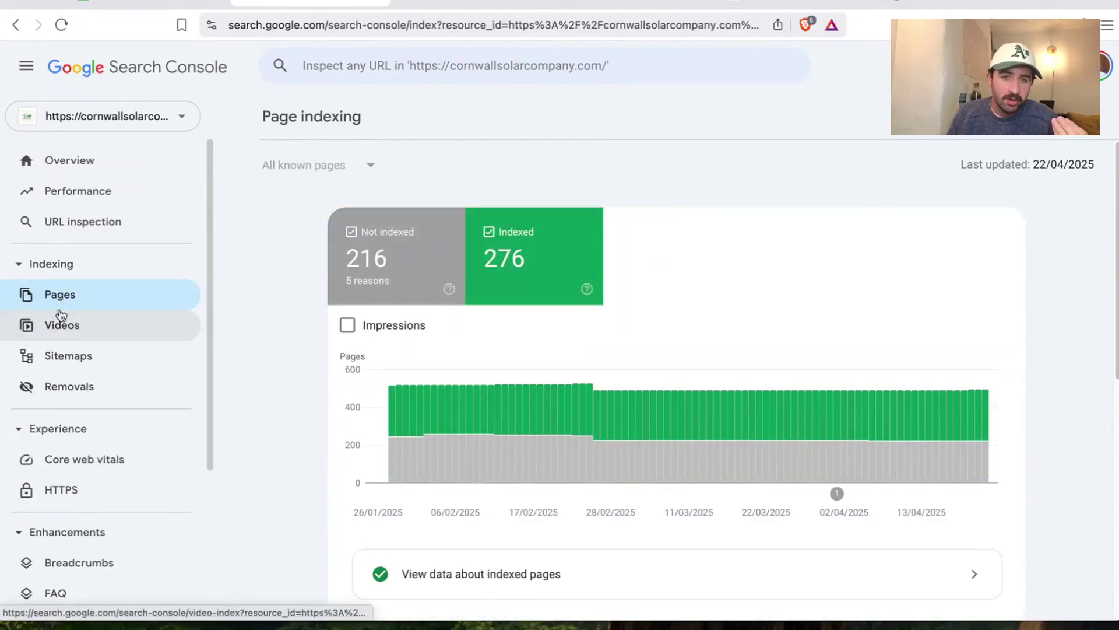
left_click(46, 356)
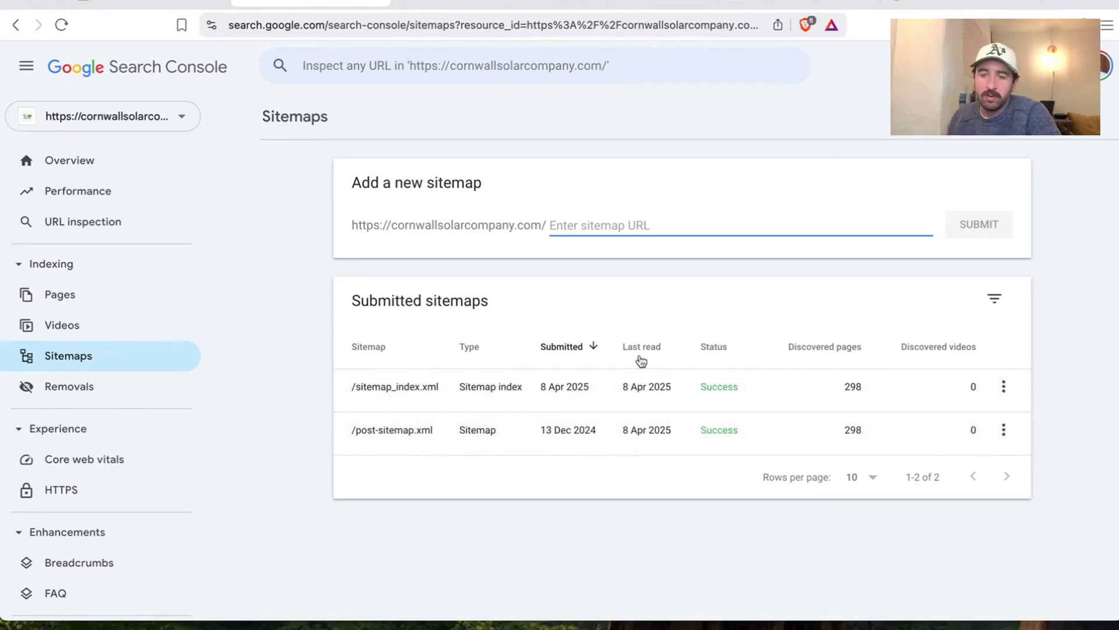
Return to the checklist and set the response for "Have sitemaps been submitted to Google Search Console?" to "yes"
left_click(145, 2)
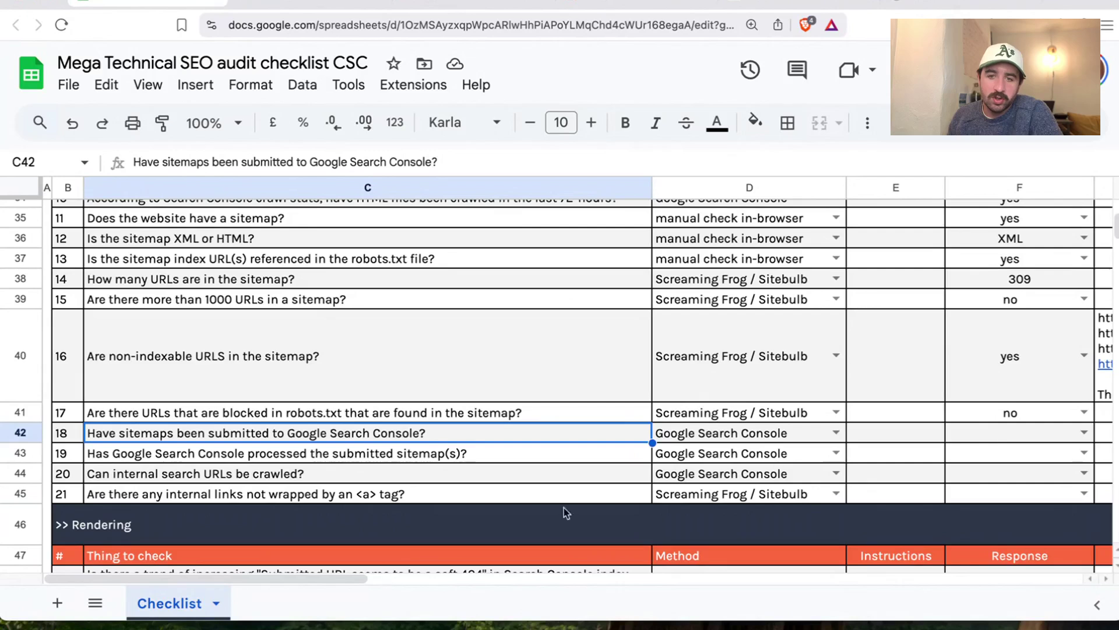
left_click(1083, 431)
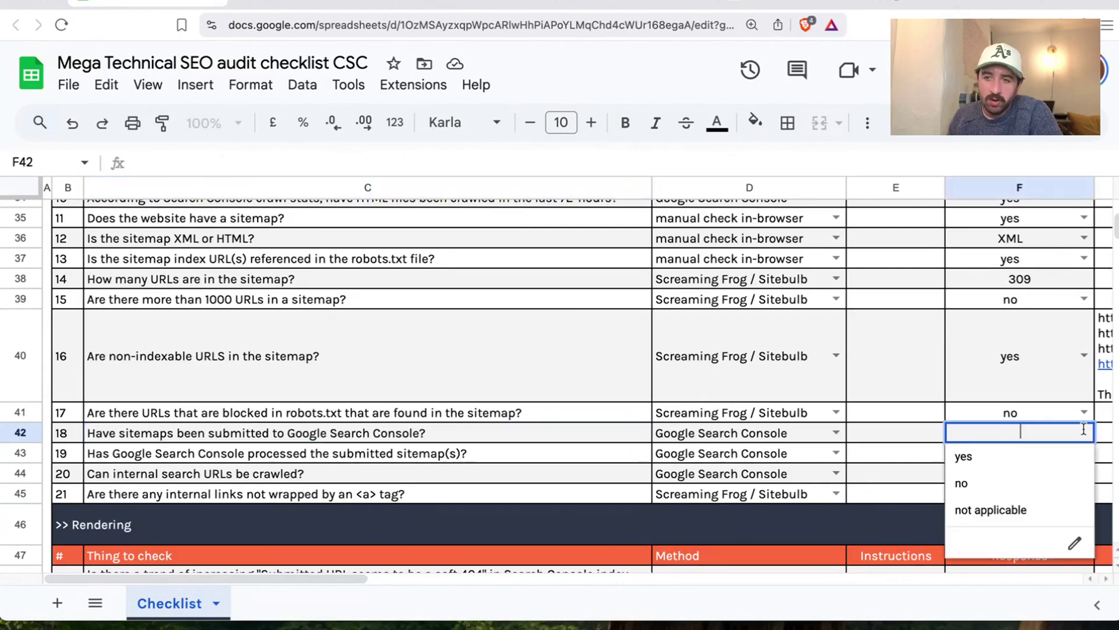
left_click(1021, 462)
Check the submitted sitemaps' status in Search Console and set the checklist response for "Has Google Search Console processed the submitted sitemap(s)?" to "yes"
left_click(250, 454)
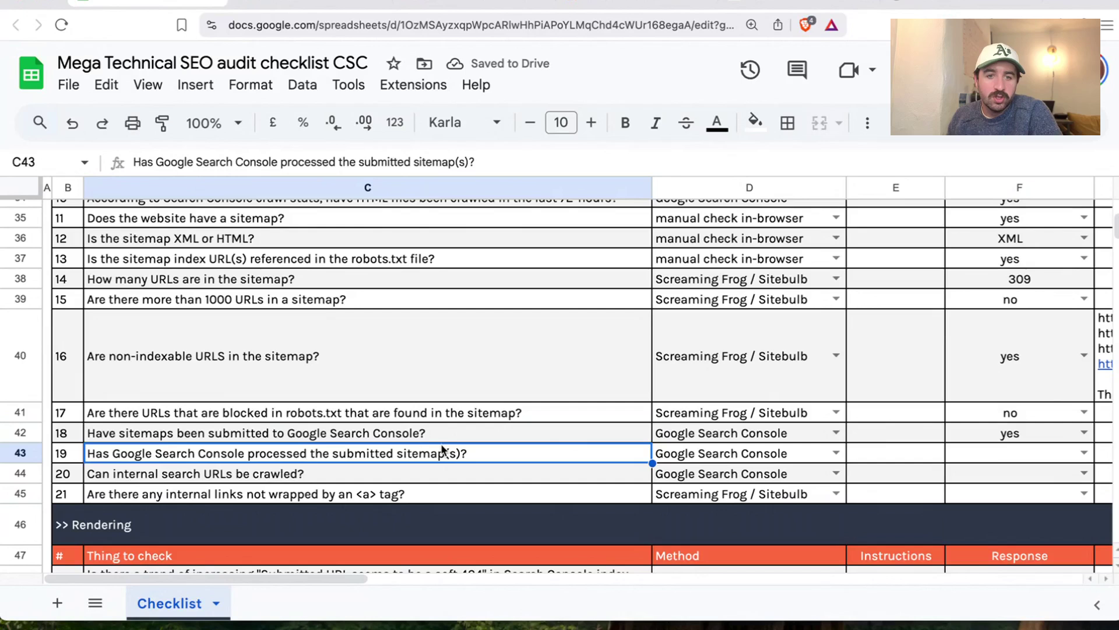
left_click(312, 4)
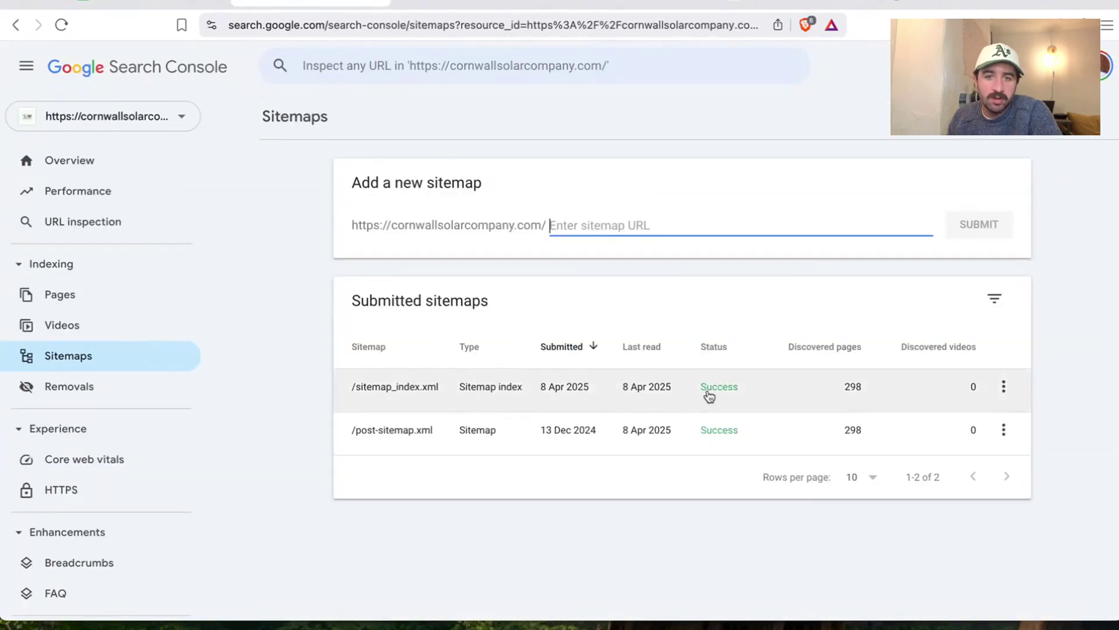
left_click(198, 5)
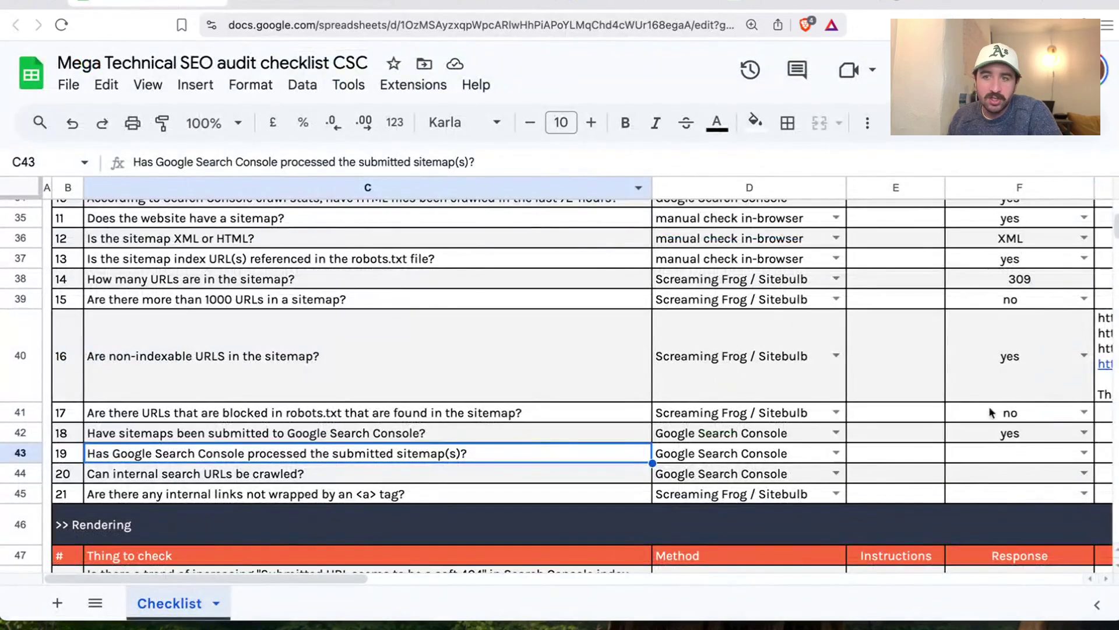
left_click(1083, 454)
left_click(994, 385)
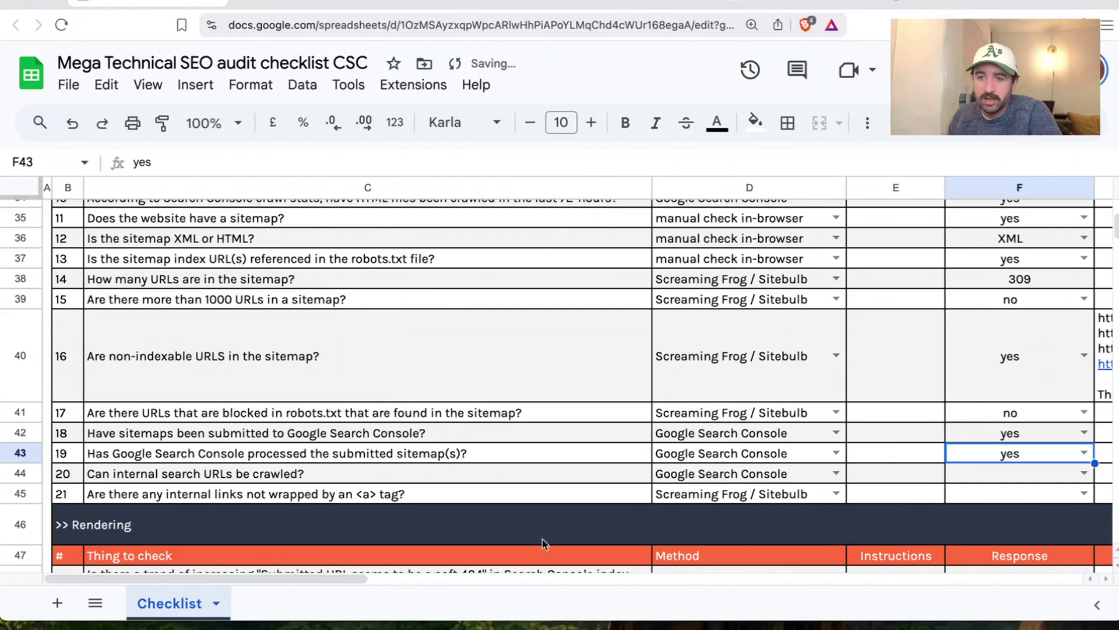
For "Can internal search URLs be crawled?", switch to the website's search results page for "test" and examine its ?s=test URL
left_click(164, 479)
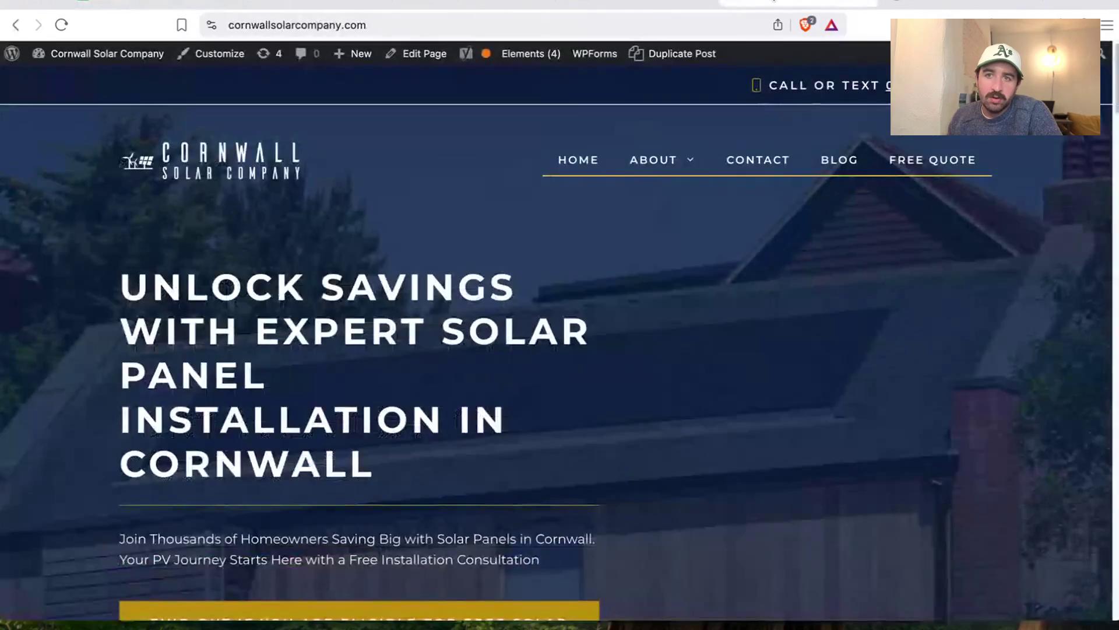
left_click(852, 4)
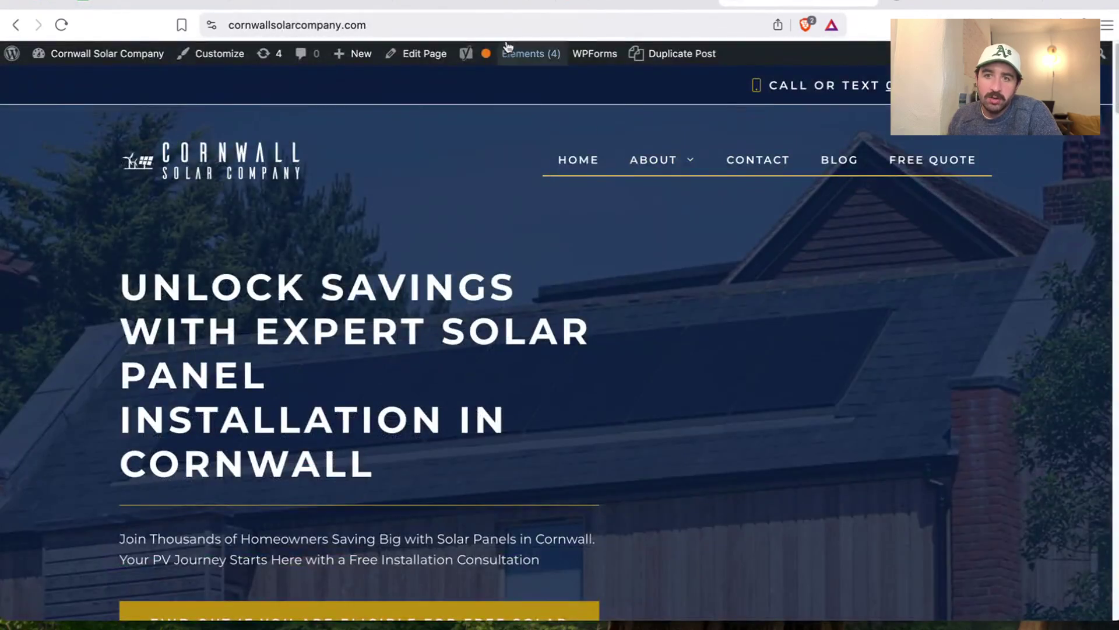
key("super+w")
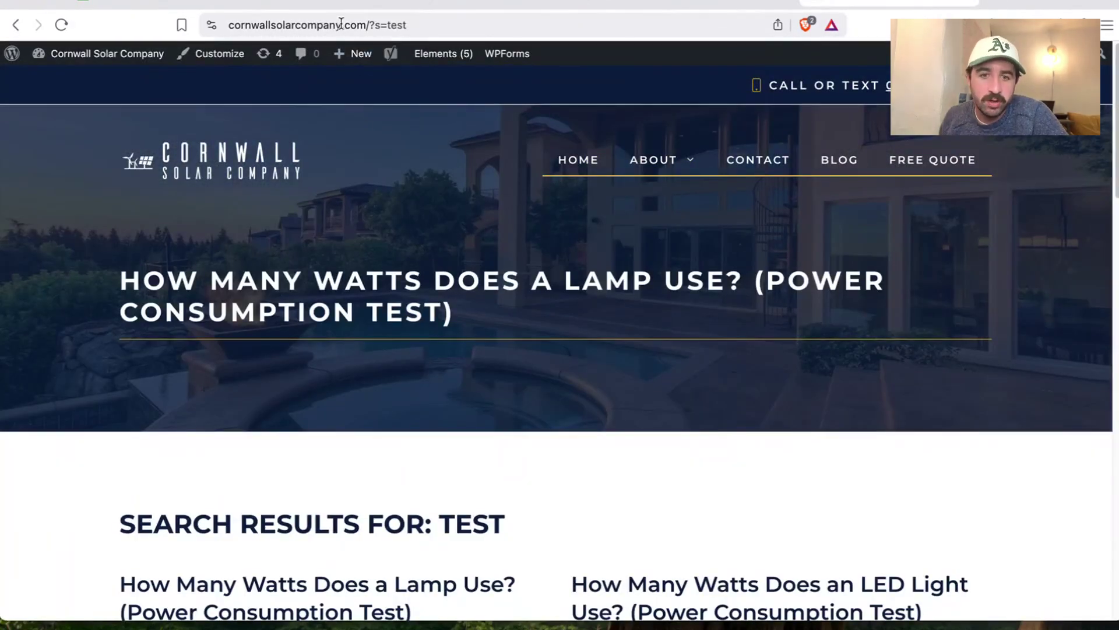
left_click(369, 26)
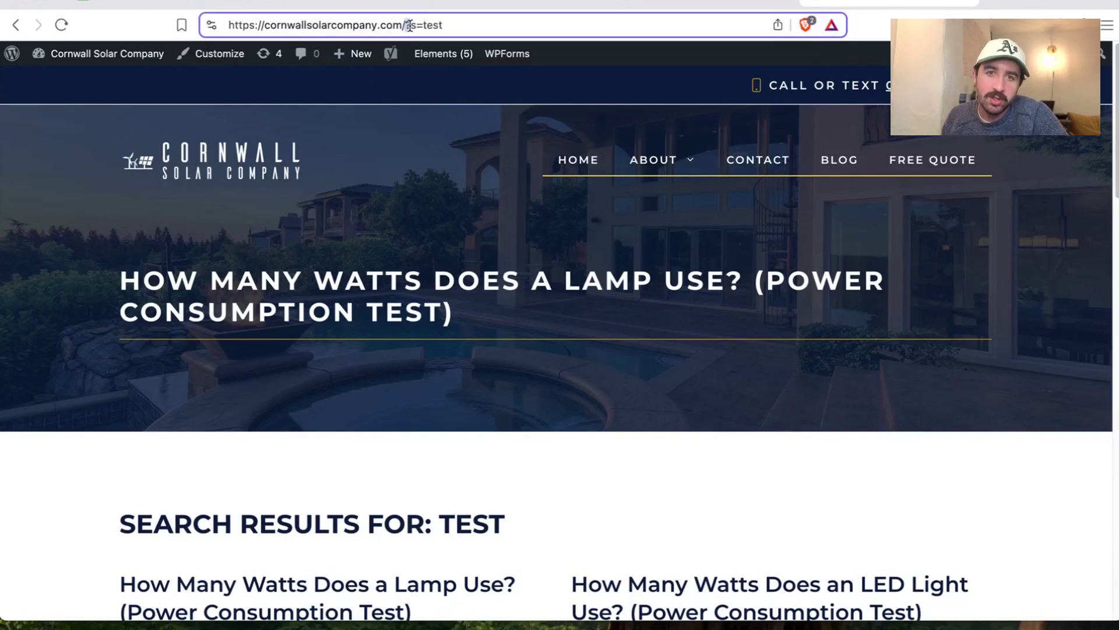
double_click(429, 25)
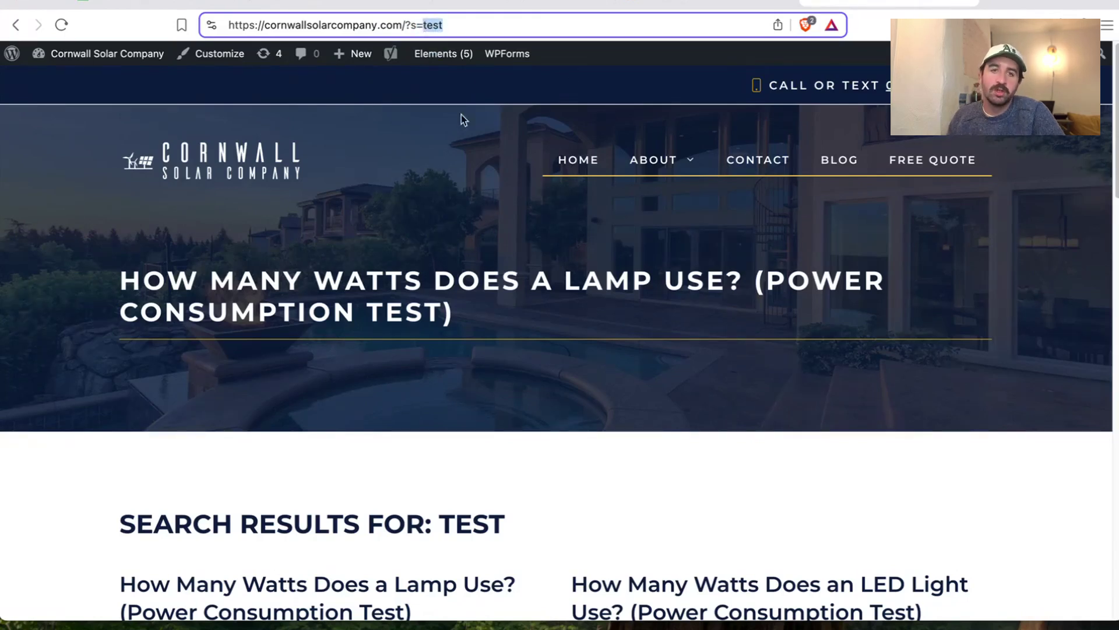
scroll(467, 293, "down", 20)
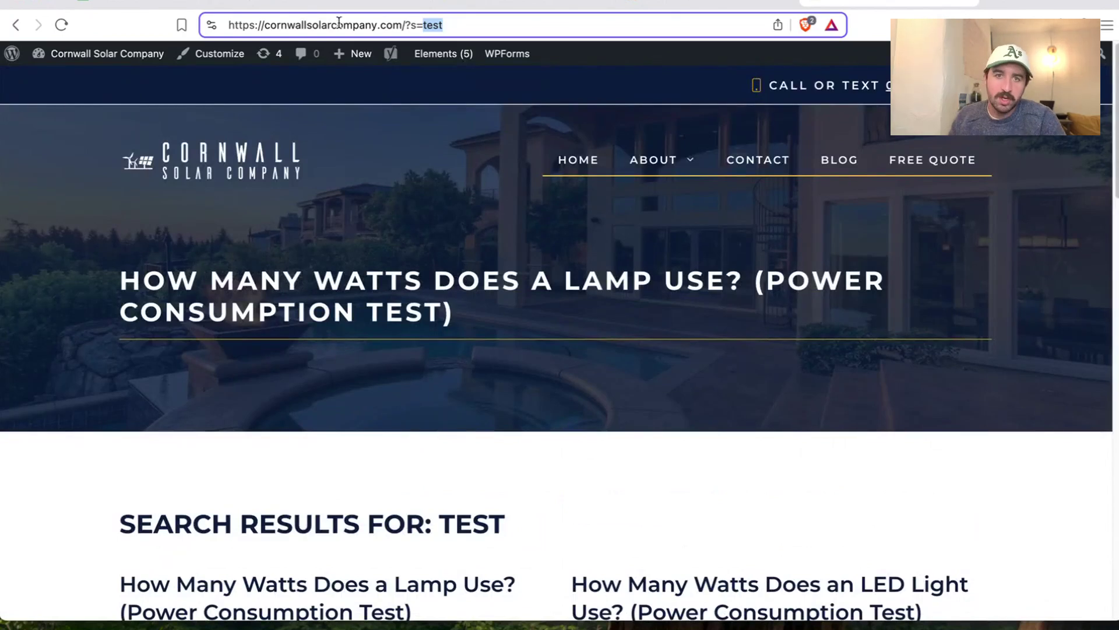
left_click(421, 26)
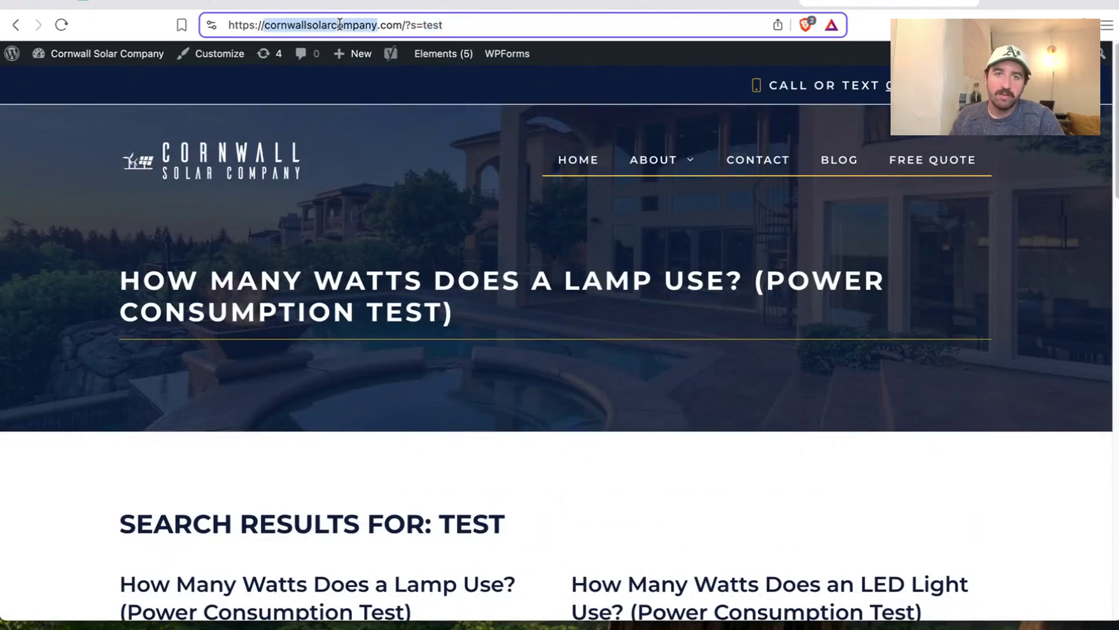
left_click(423, 26)
key("super+a")
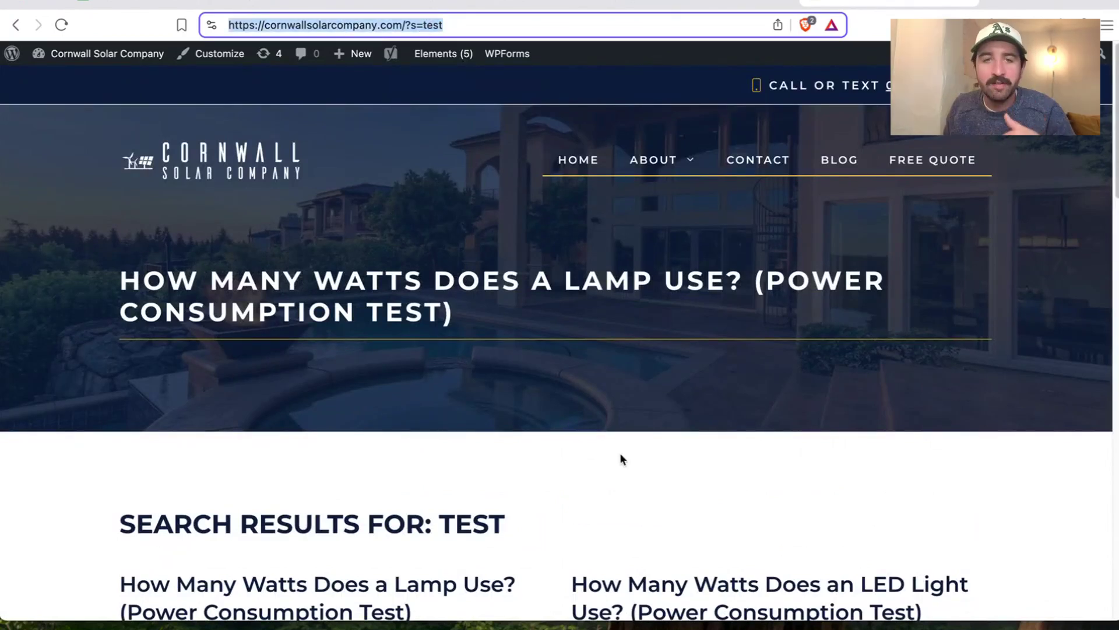
left_click(576, 473)
View the source of the search results page, search it for "noinde", and inspect the robots meta tag
right_click(563, 454)
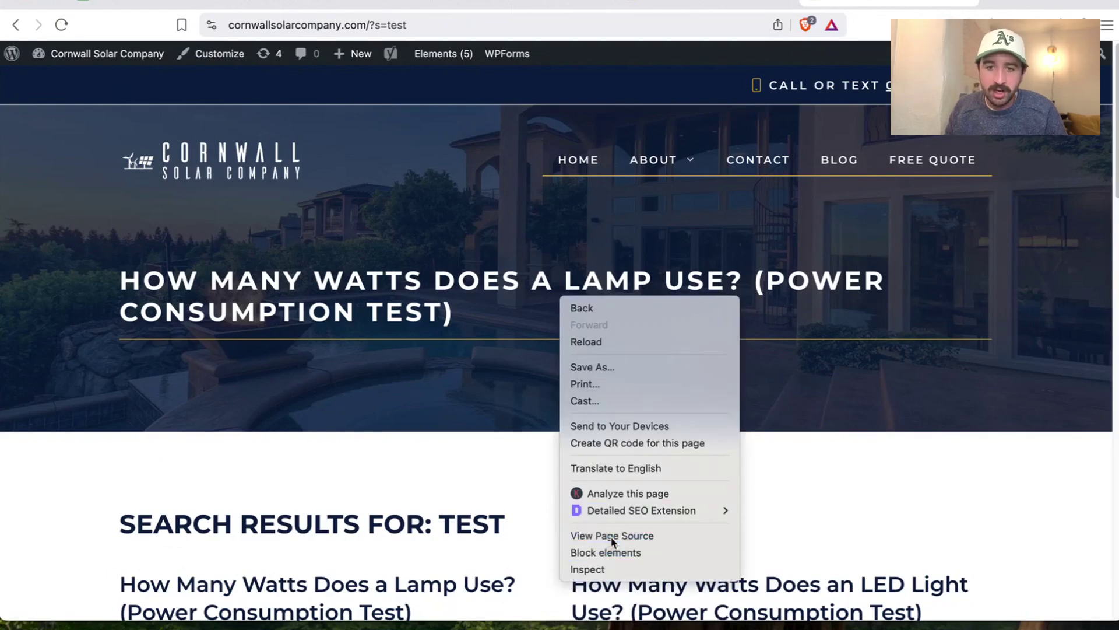
left_click(610, 534)
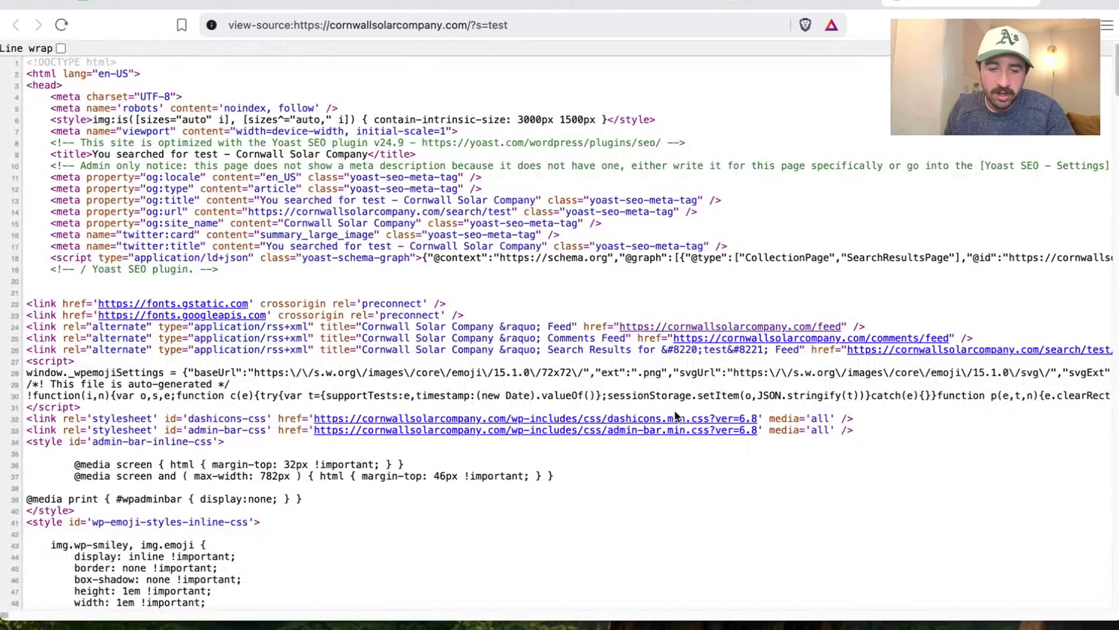
key("super+f")
key("BackSpace")
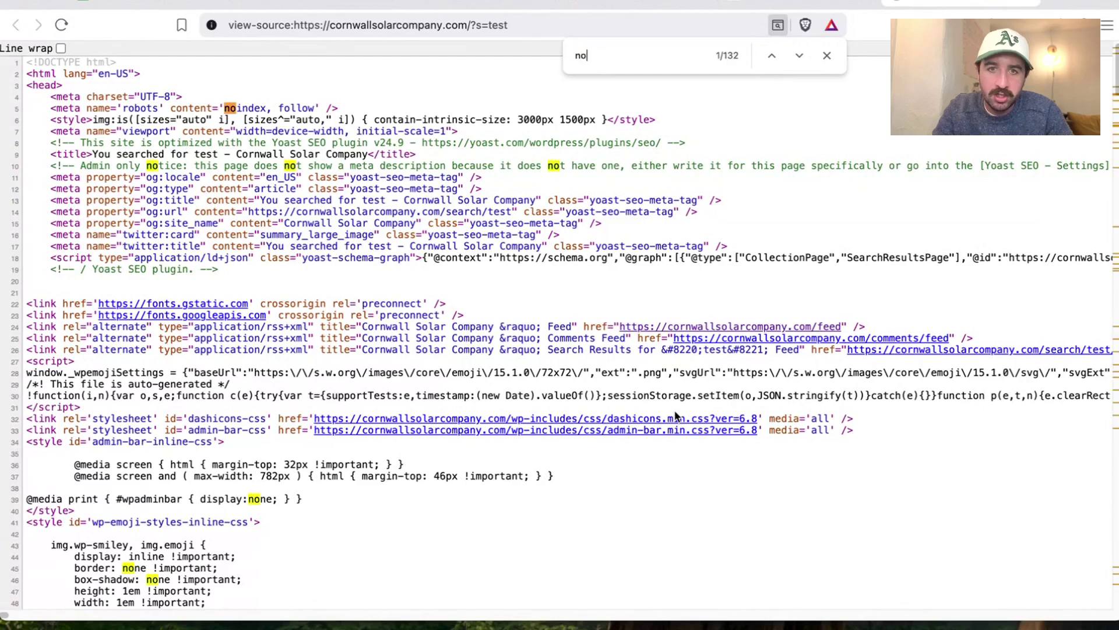
type("noinde")
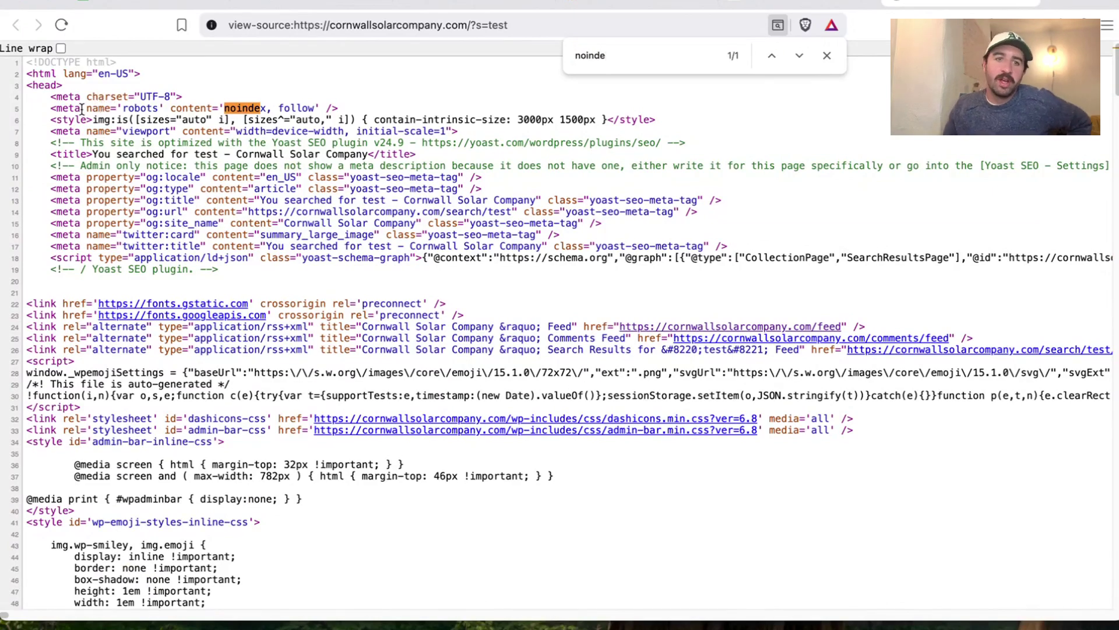
left_click_drag(86, 109, 148, 109)
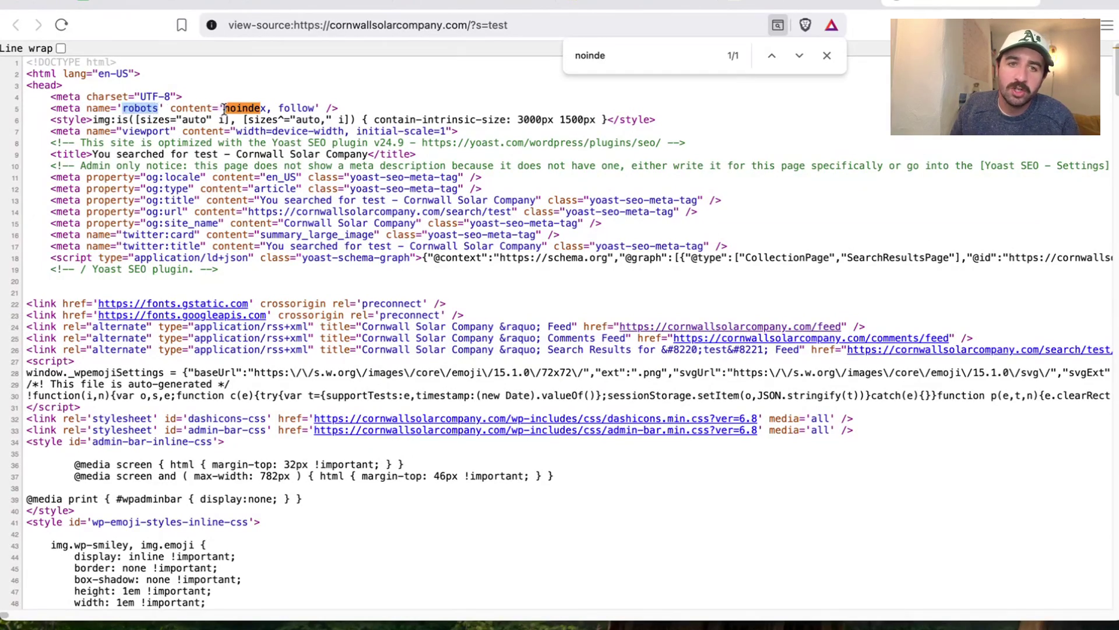
left_click_drag(225, 109, 264, 108)
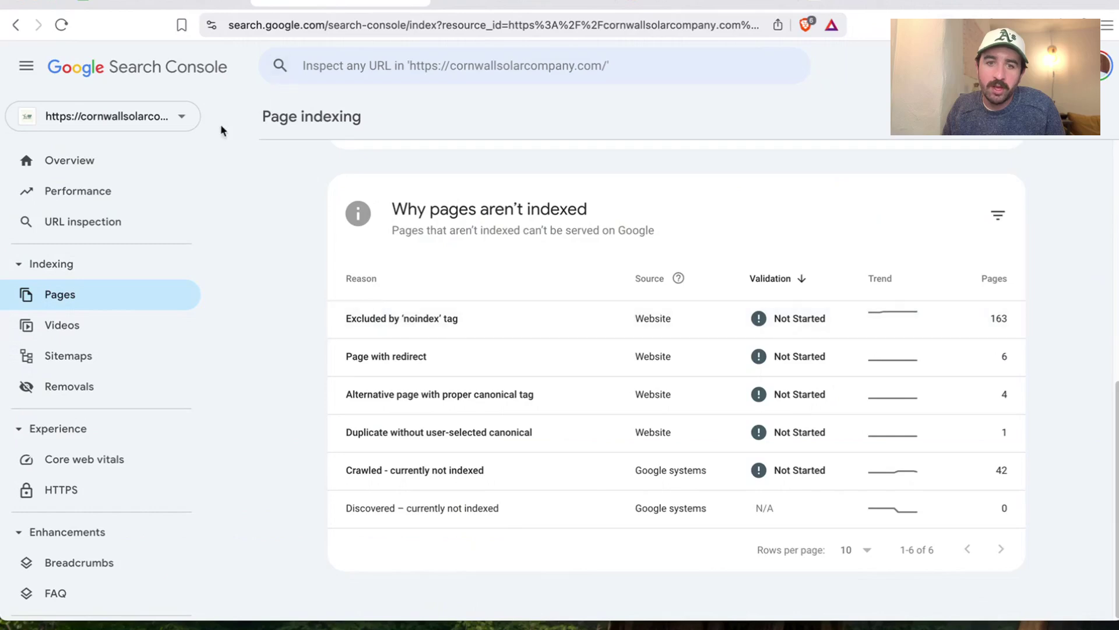
Return to the checklist and set the response for "Can internal search URLs be crawled?" to "no"
left_click(192, 4)
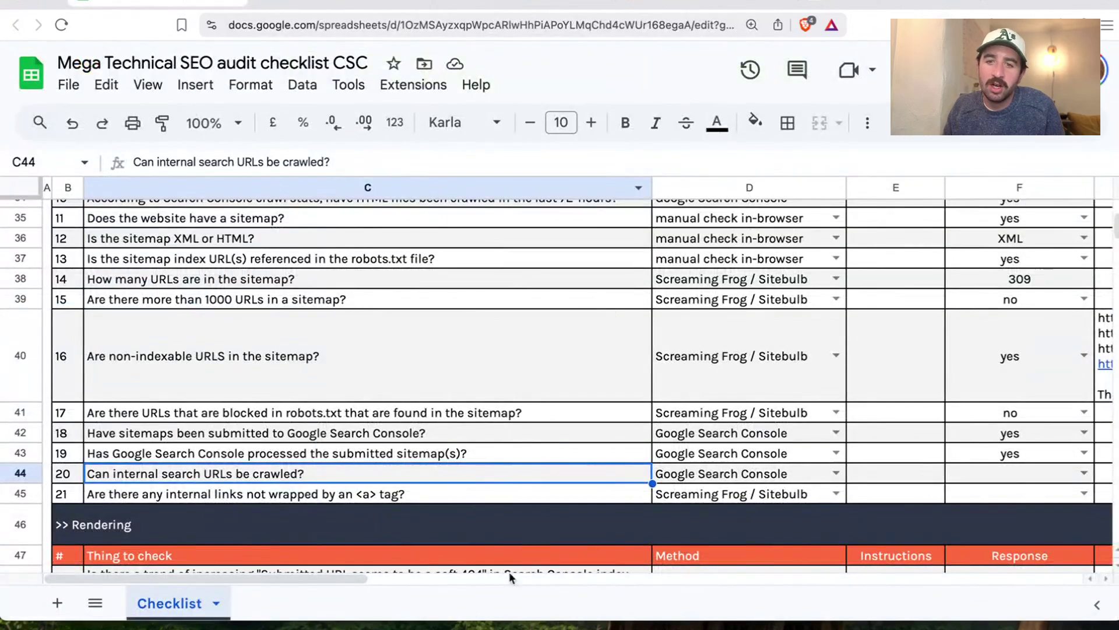
left_click_drag(334, 580, 352, 580)
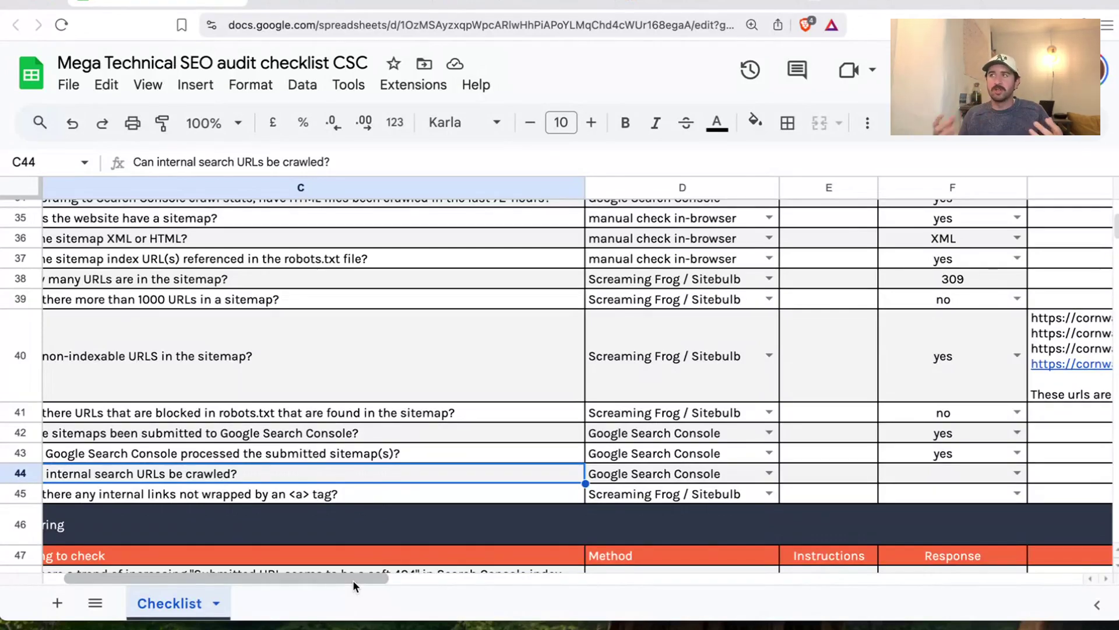
left_click(1016, 472)
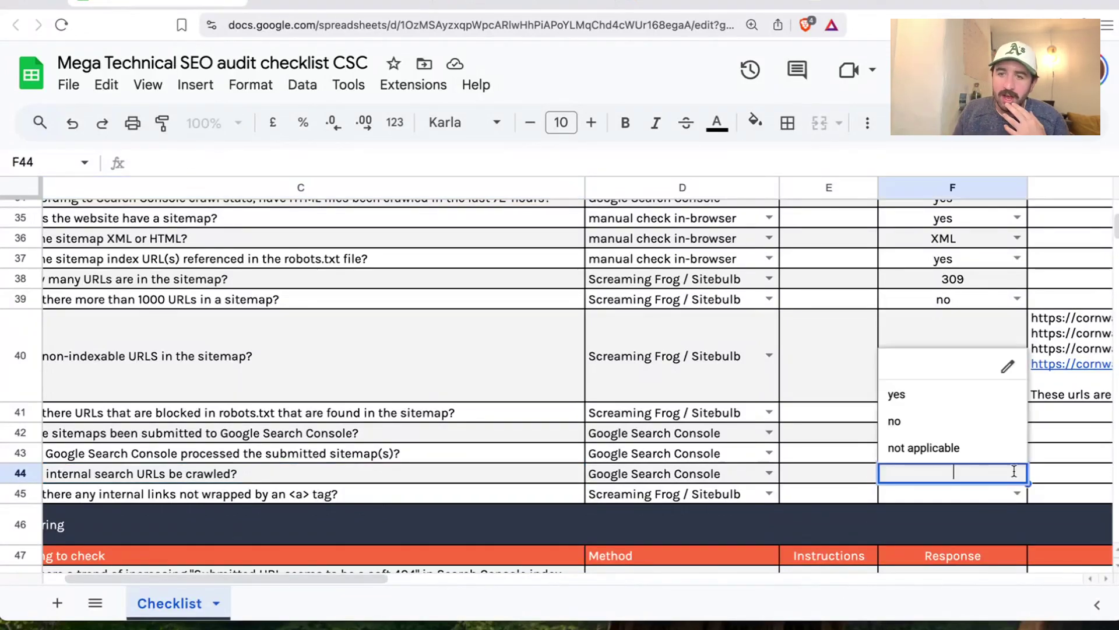
left_click(933, 434)
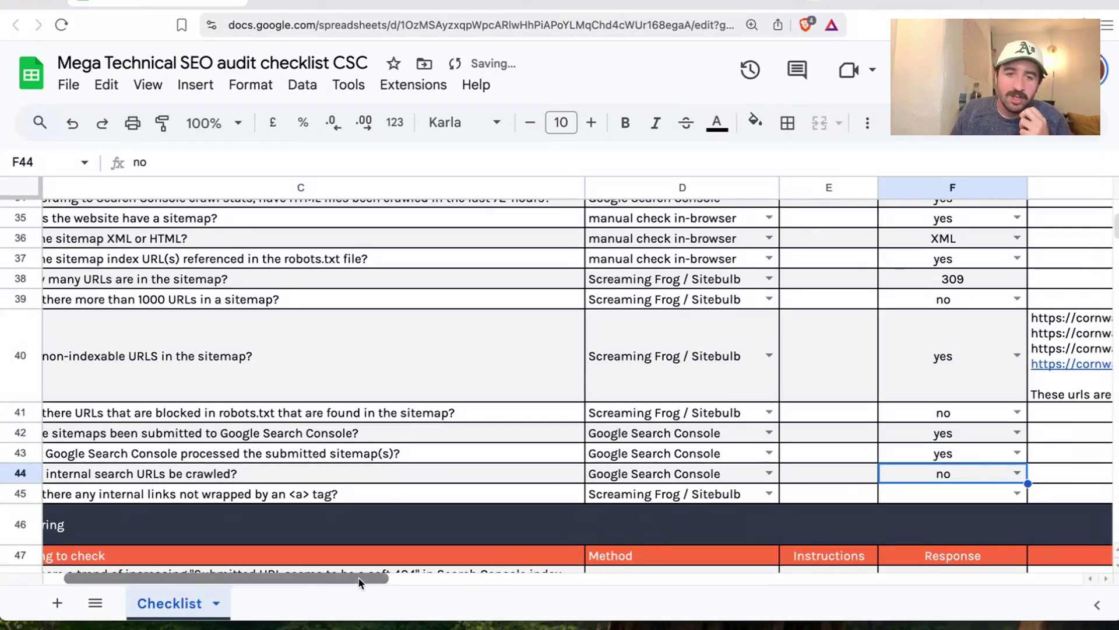
In the Rendering section, set the response for the increasing "Submitted URL seems to be a soft 404" trend question to "no"
left_click_drag(358, 576, 296, 576)
scroll(296, 525, "down", 5)
left_click(111, 224)
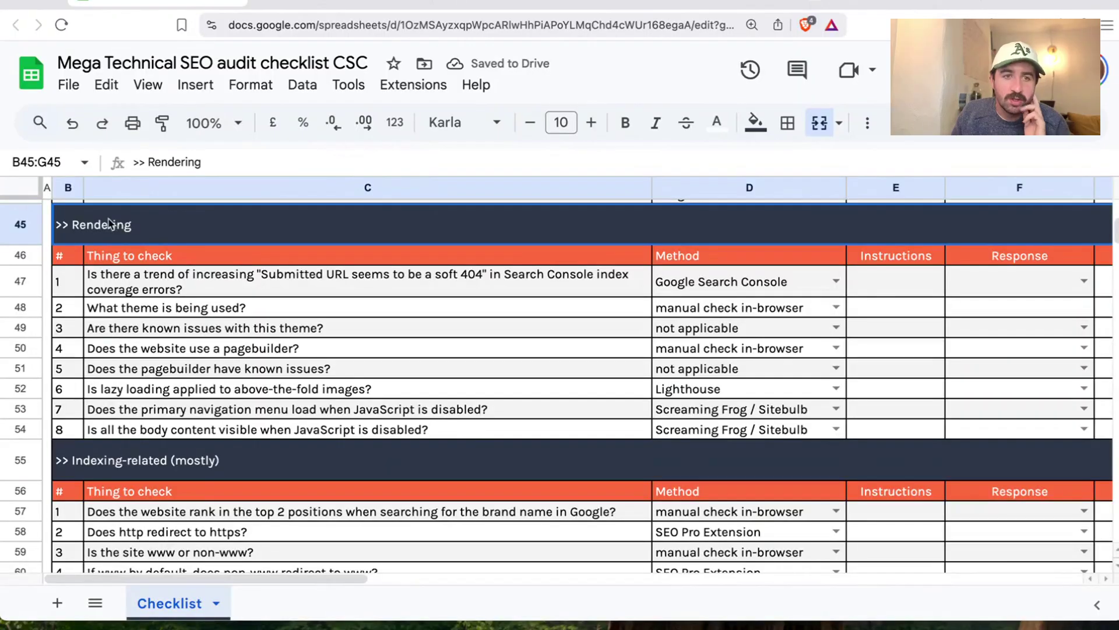
left_click(130, 285)
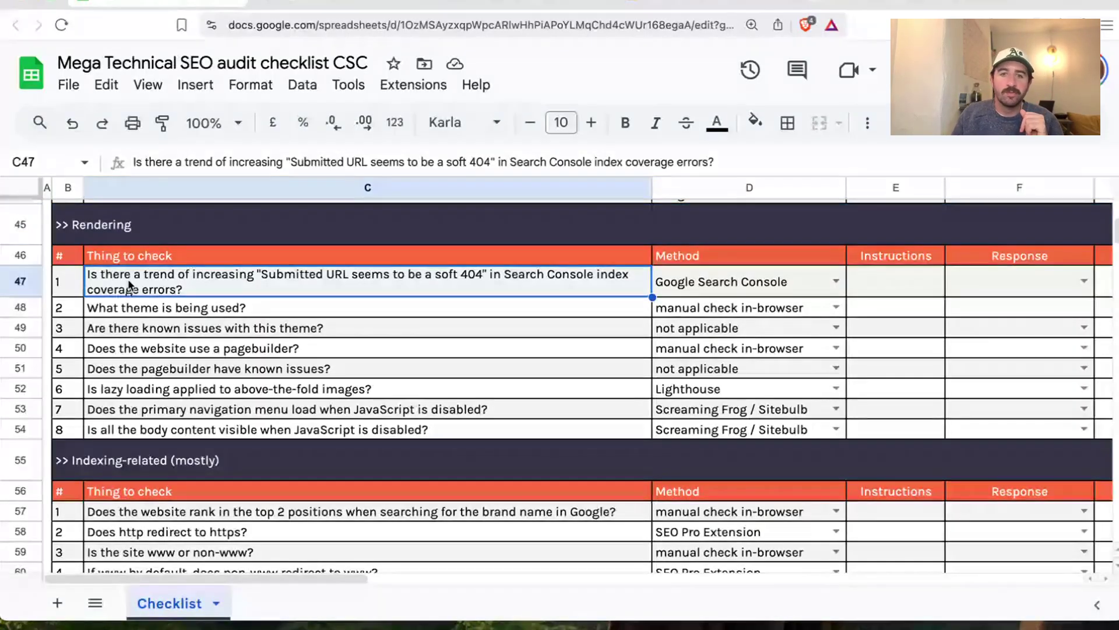
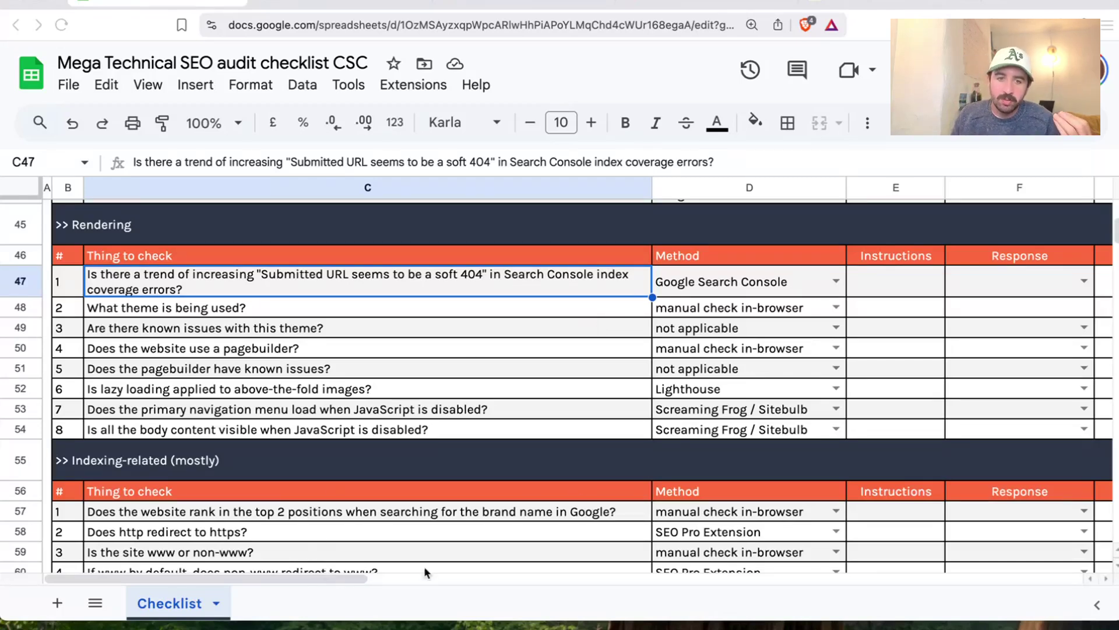
left_click_drag(324, 580, 278, 582)
left_click(924, 281)
left_click(804, 335)
Switch to Search Console, examine the page indexing report's "Why pages aren't indexed" reasons for soft 404s, and return to the checklist
left_click(323, 7)
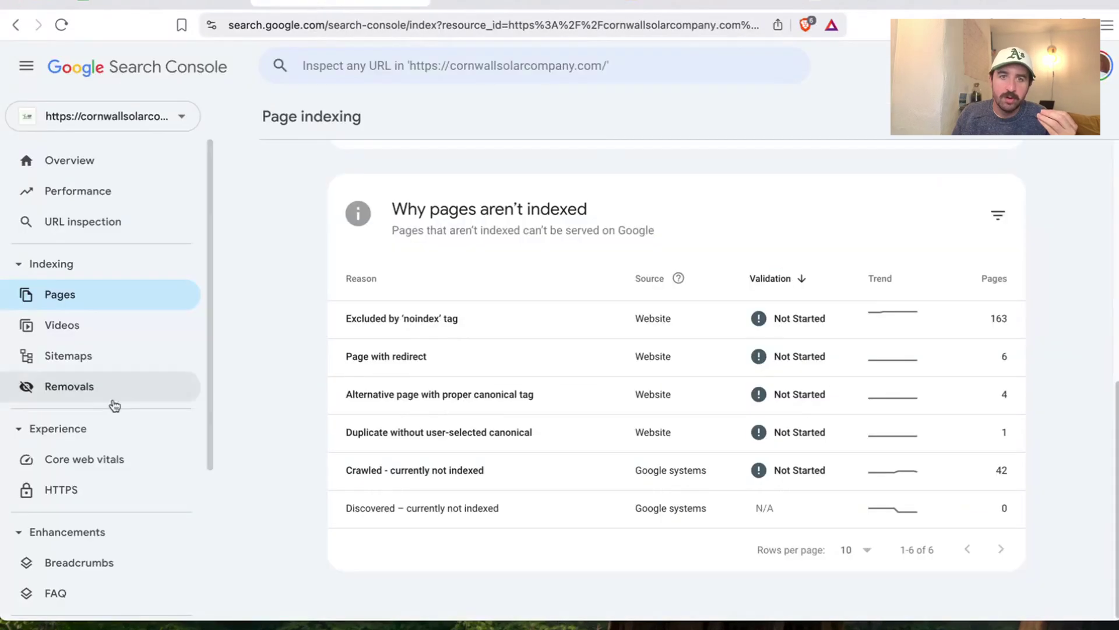
left_click(87, 302)
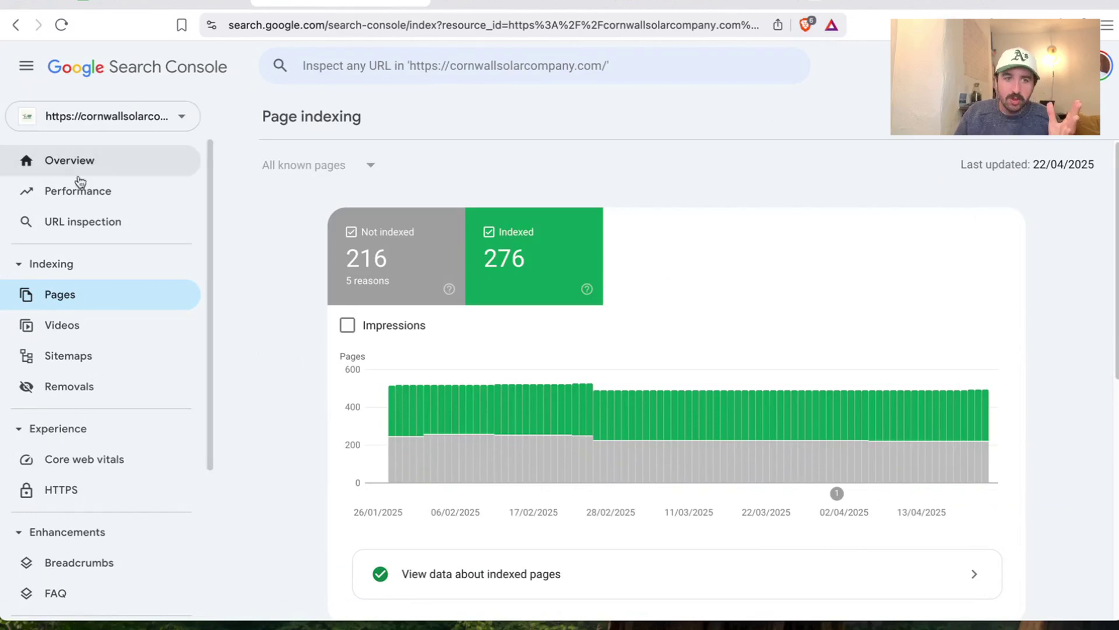
scroll(452, 287, "down", 5)
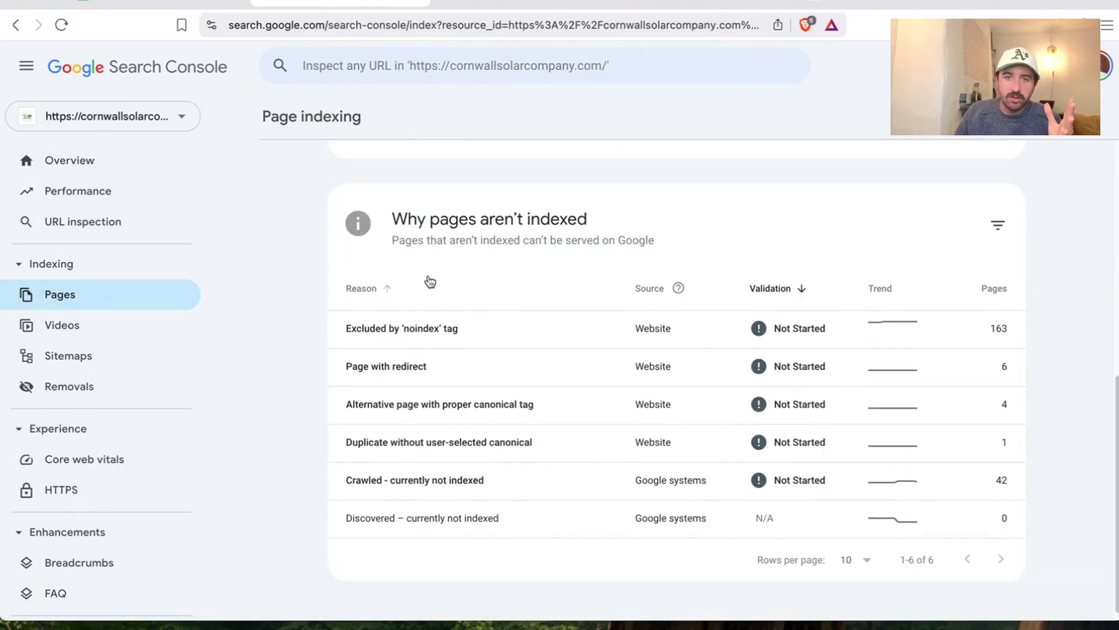
left_click_drag(392, 219, 604, 222)
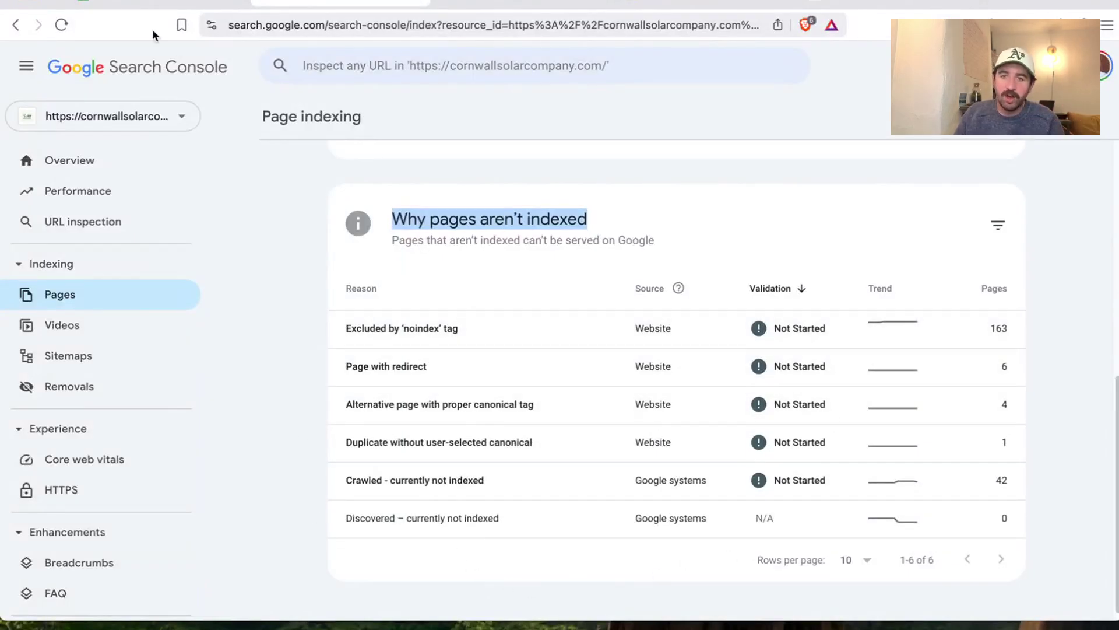
left_click(146, 3)
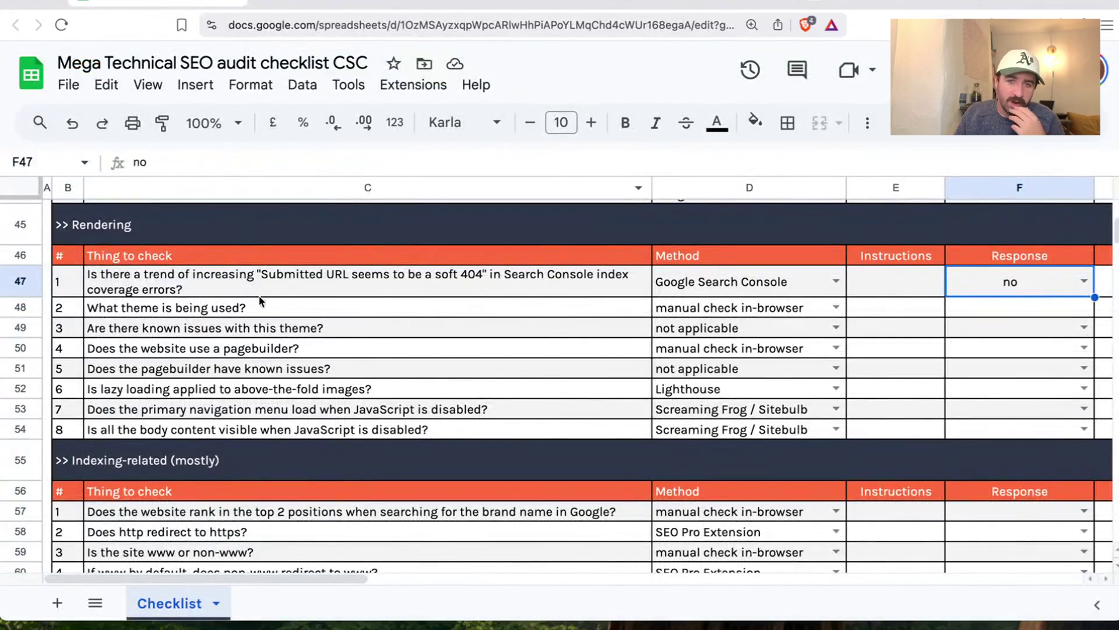
Record Generatepress as the theme in use and answer no to whether the theme has known issues
left_click(247, 309)
left_click(1005, 313)
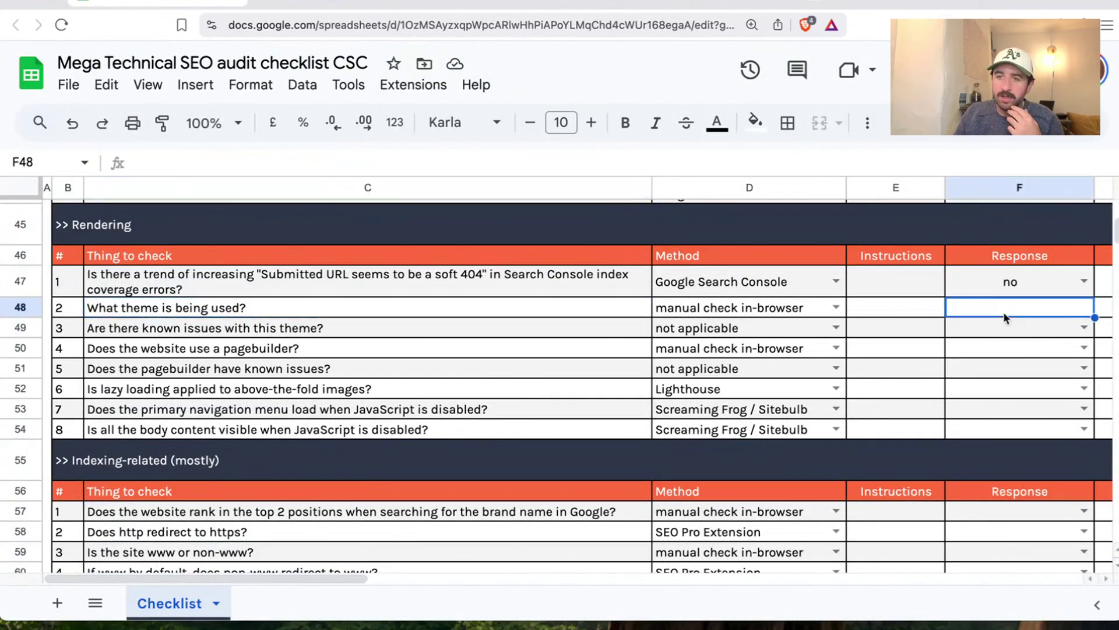
type("Generatepress")
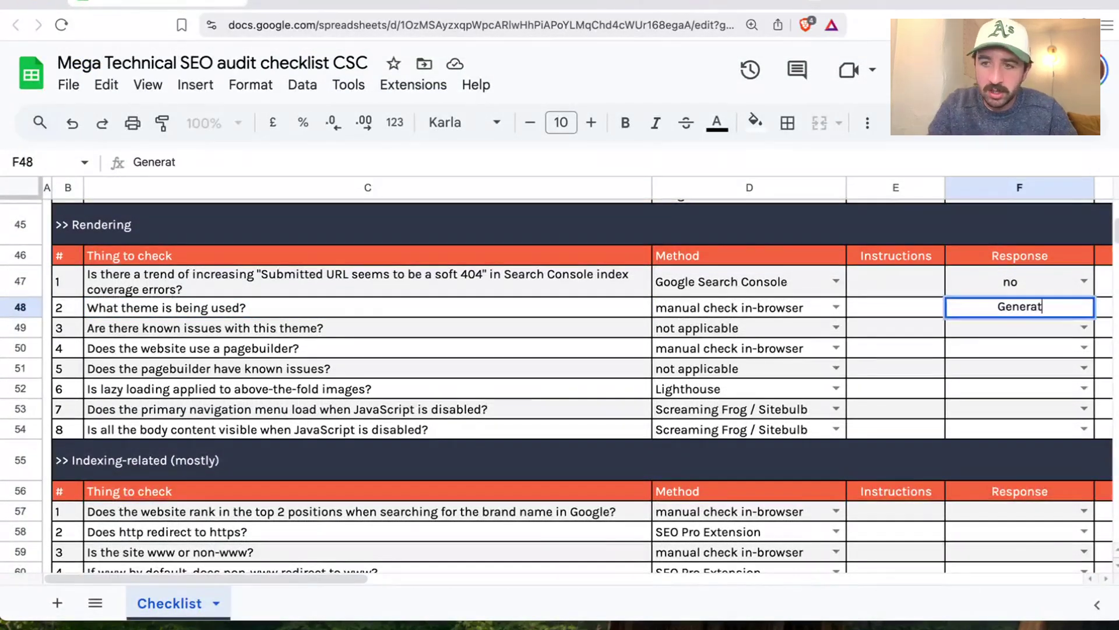
left_click(314, 333)
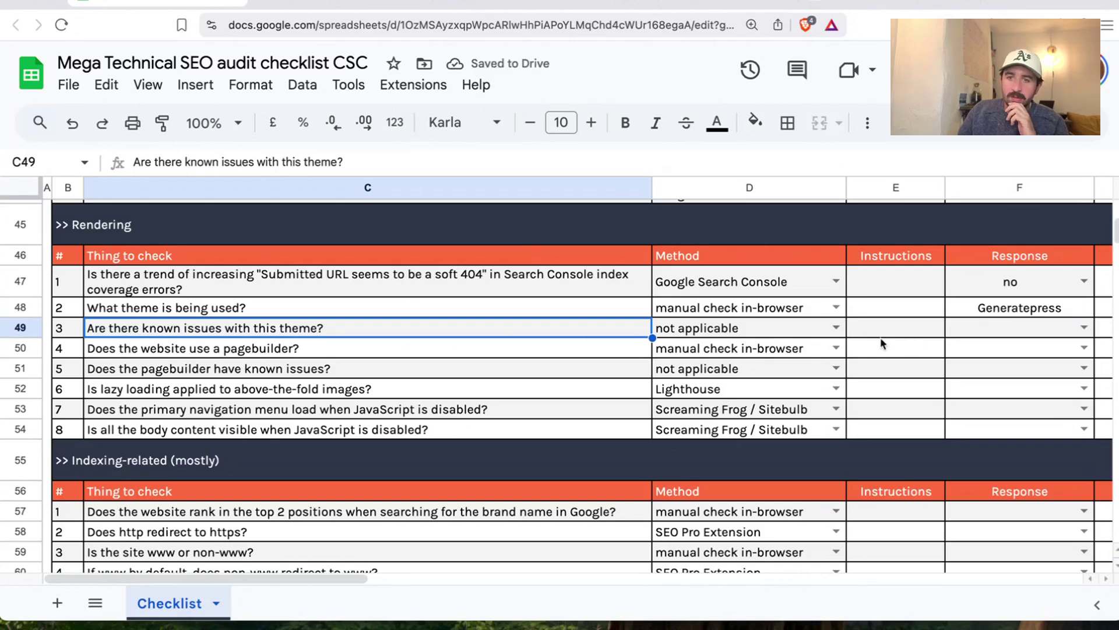
left_click(1085, 328)
left_click(1001, 379)
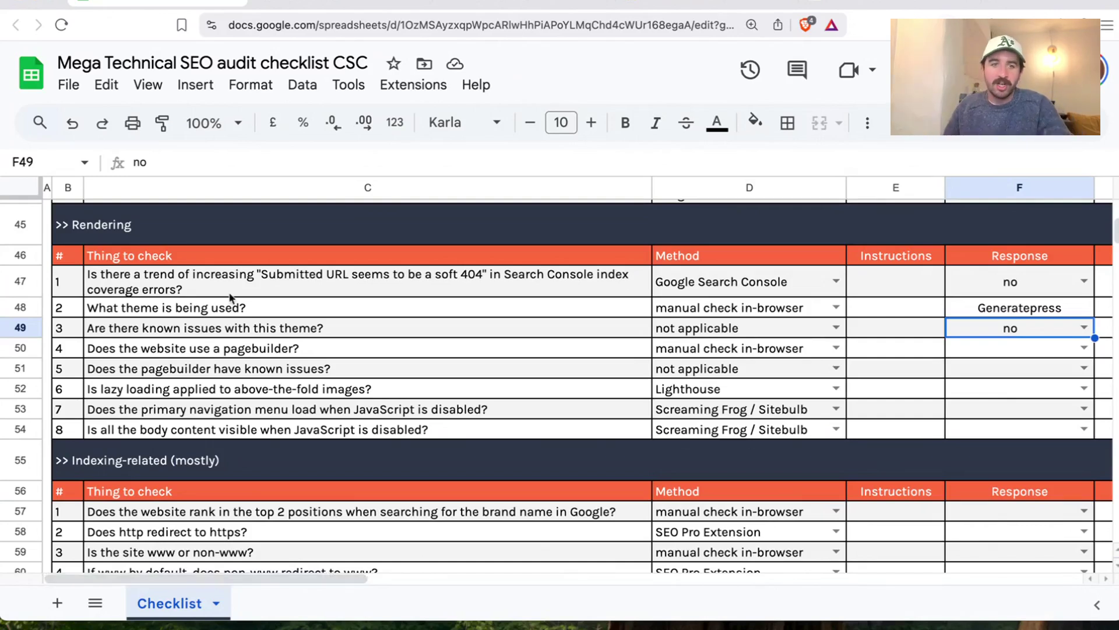
Answer no to both Rendering questions about using a pagebuilder and the pagebuilder having known issues
left_click(223, 354)
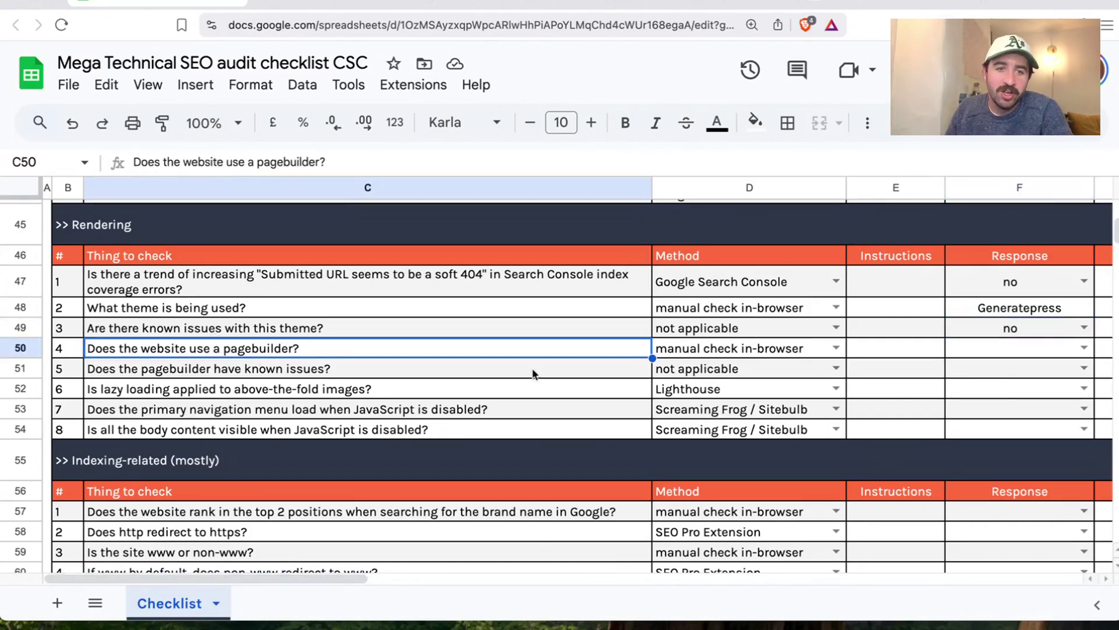
left_click(1066, 351)
left_click(1082, 347)
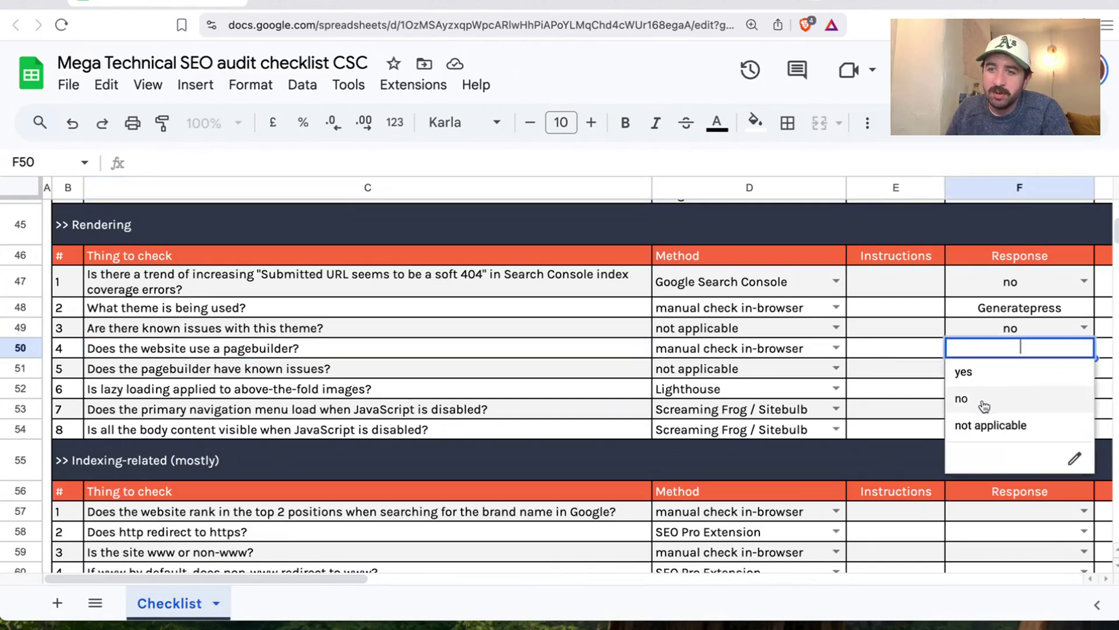
left_click(982, 401)
left_click(235, 367)
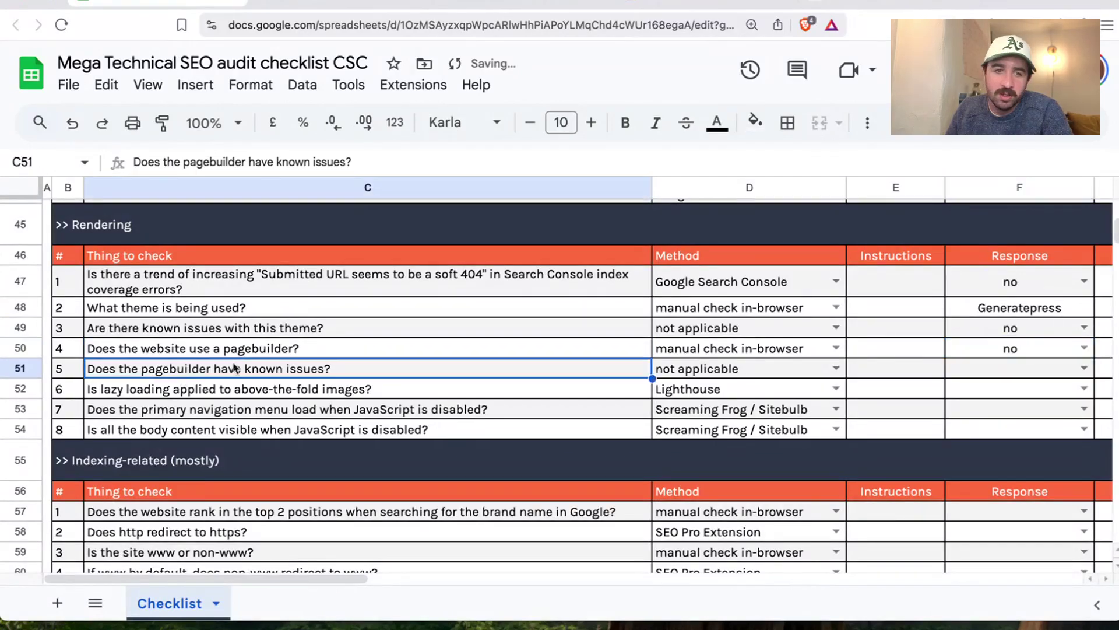
left_click(1084, 367)
left_click(1021, 425)
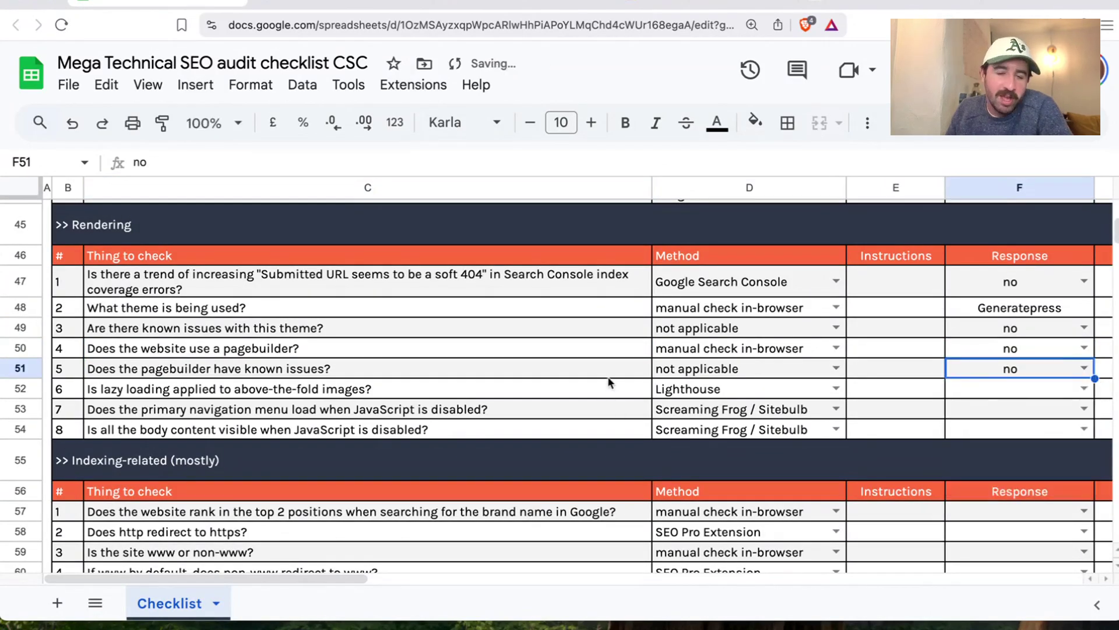
For the lazy loading check, search Google for the PageSpeed Insights tool and open its site
left_click(350, 389)
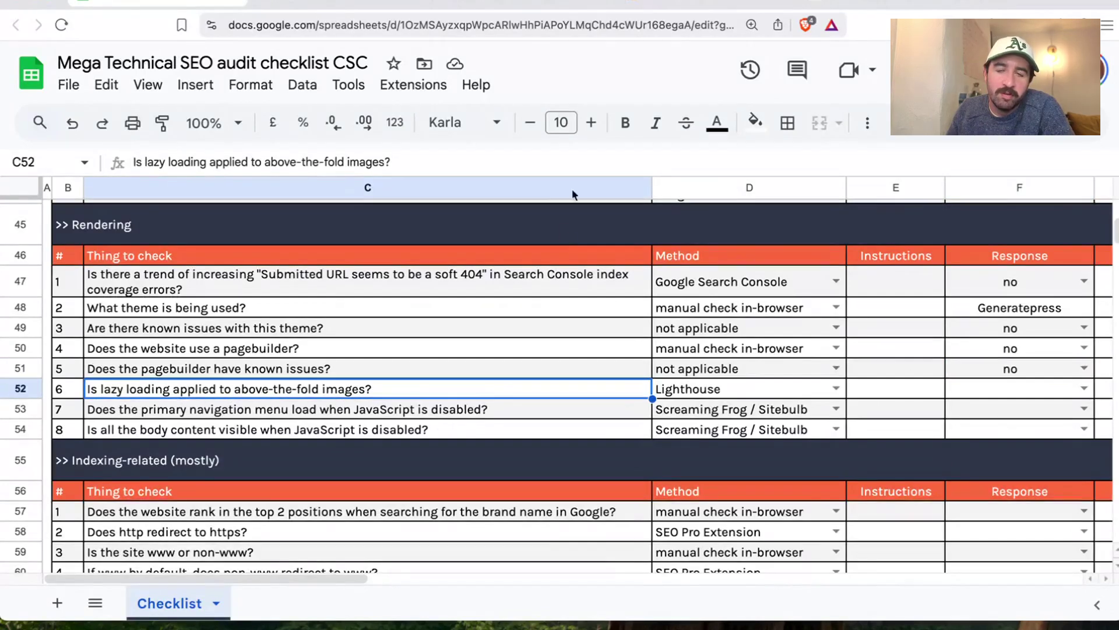
left_click(997, 2)
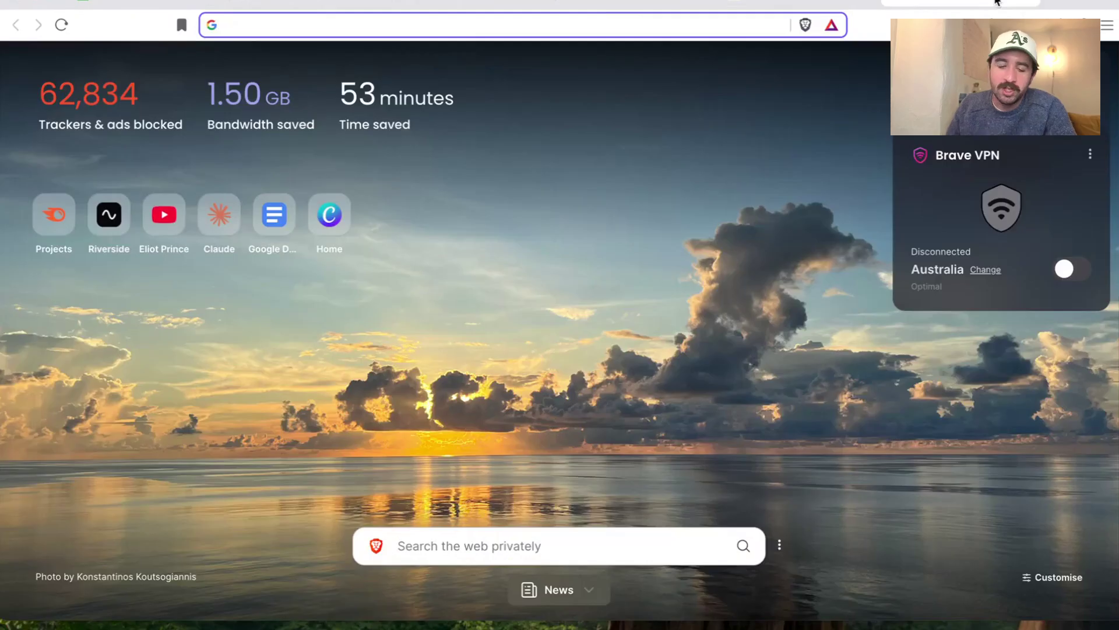
type("google pagespreed")
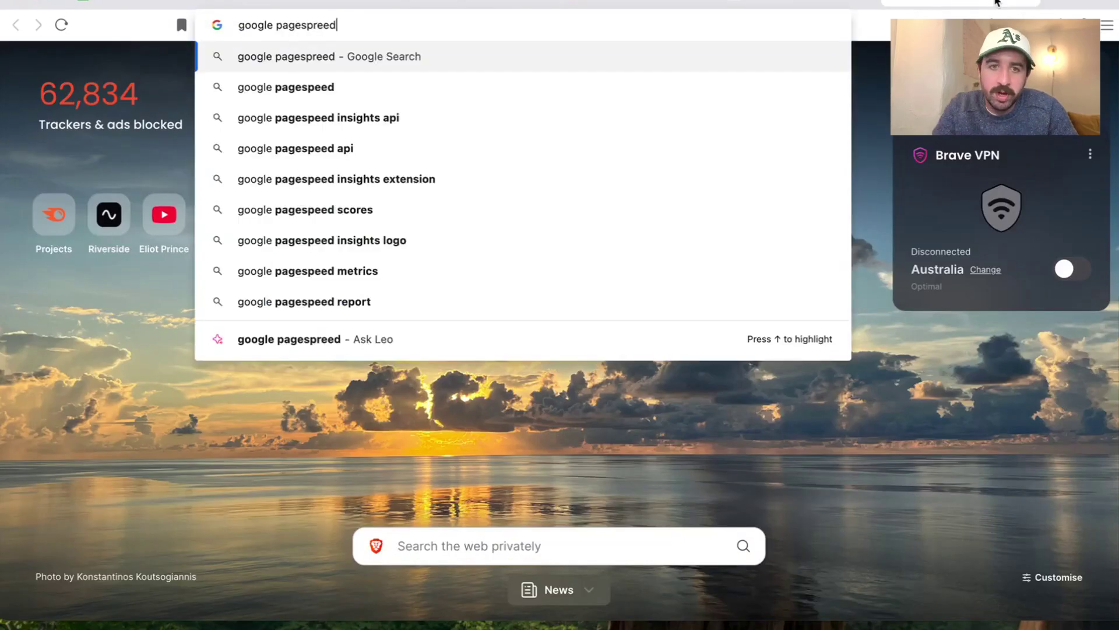
type(" insight")
key("Return")
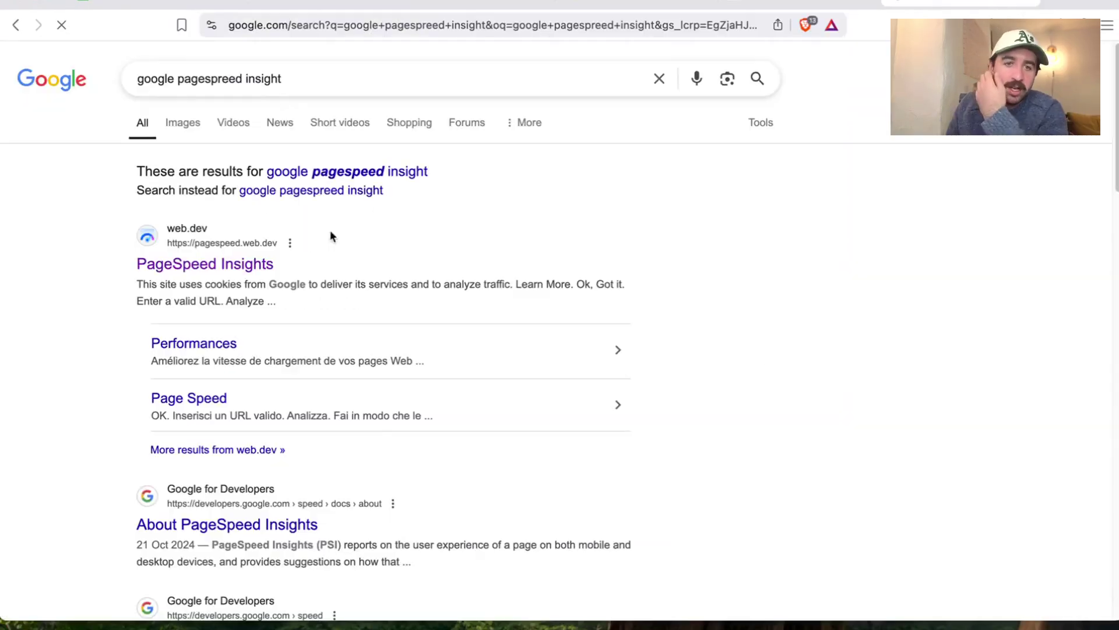
left_click(233, 267)
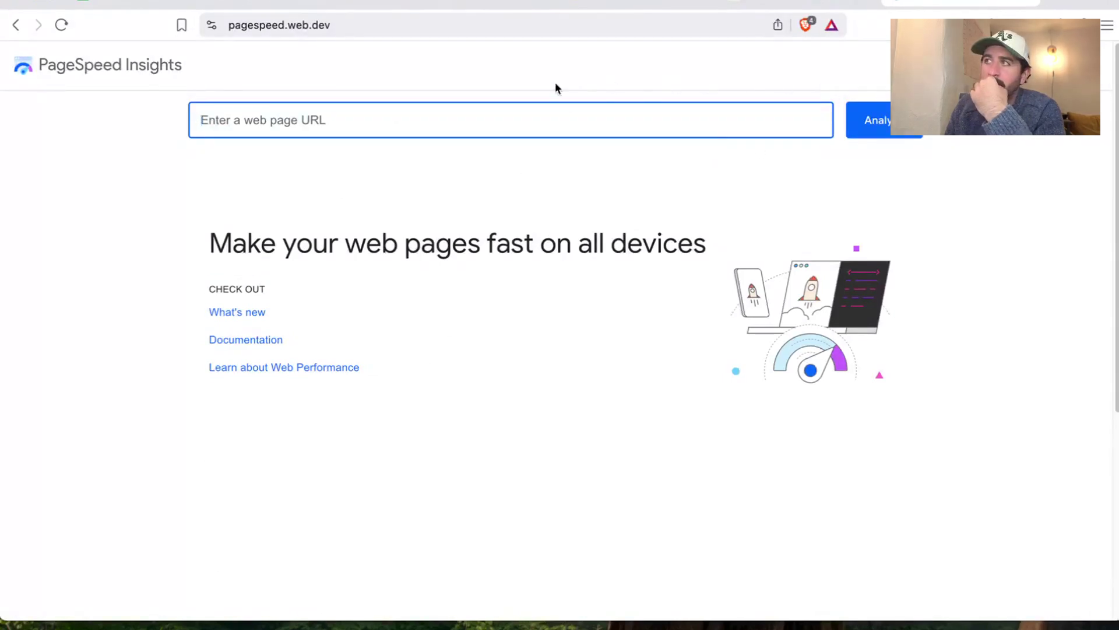
Open the lamp wattage article from the Cornwall Solar Company search results and copy its URL
left_click(776, 7)
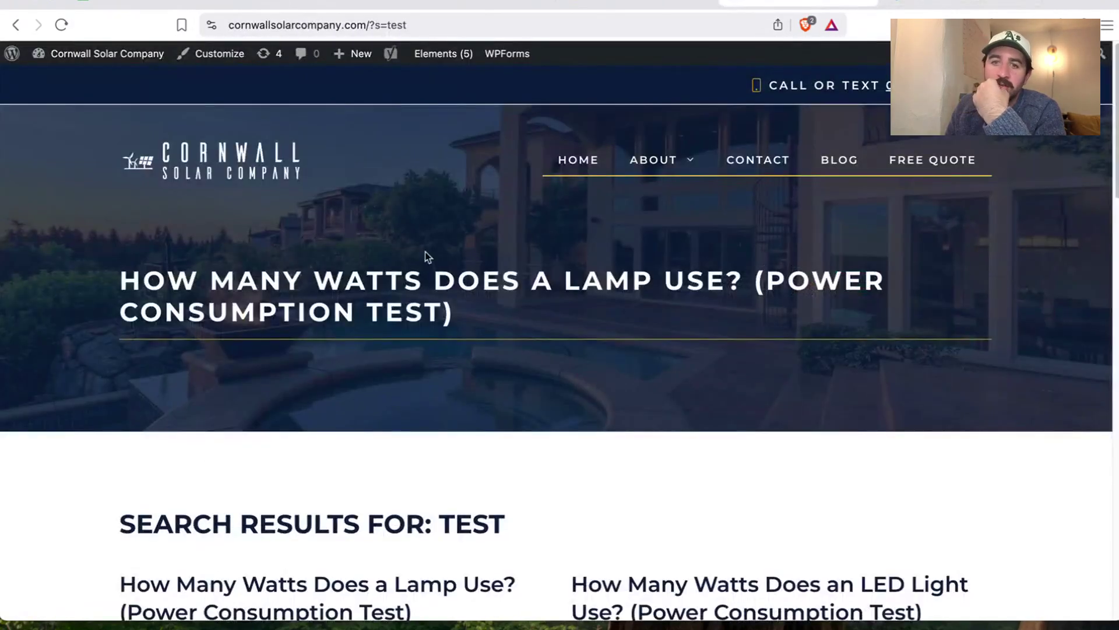
scroll(271, 269, "down", 5)
left_click(309, 268)
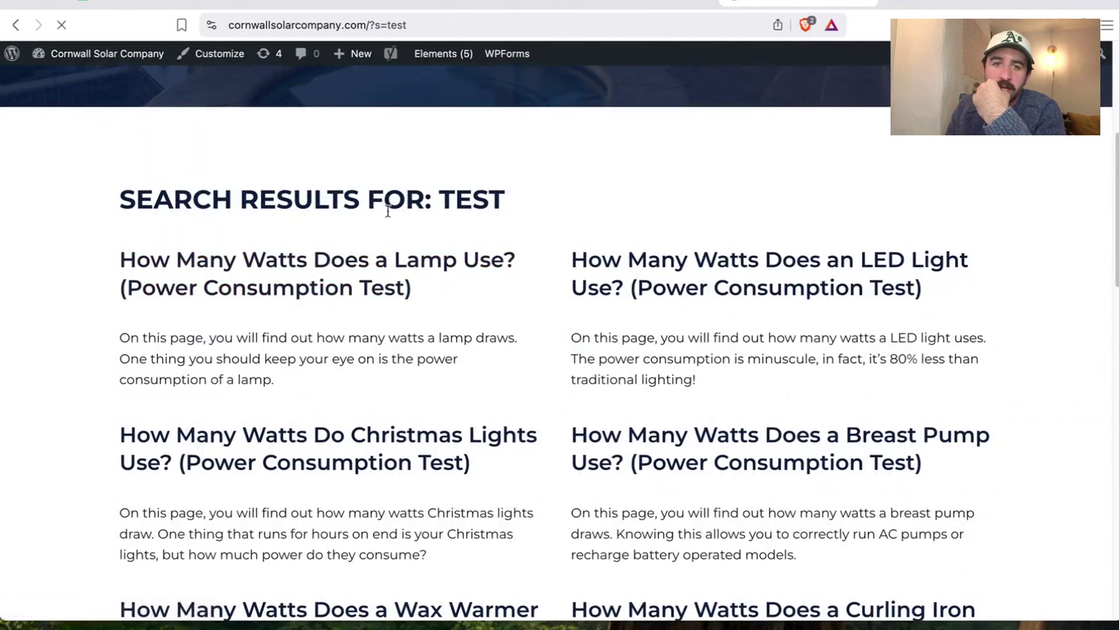
left_click(423, 25)
key("super+c")
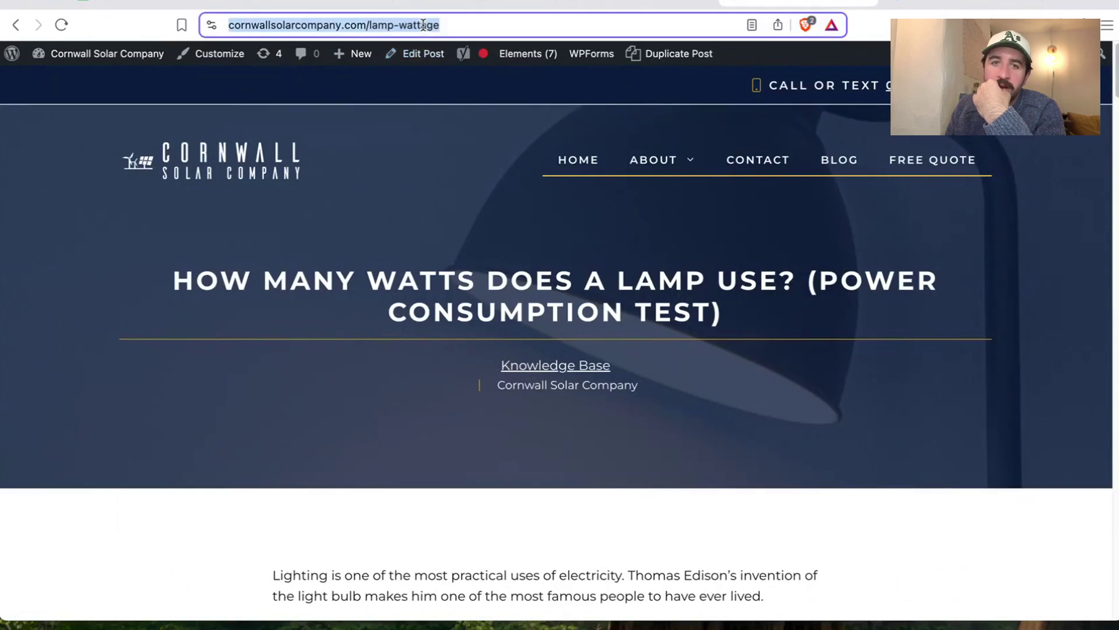
left_click(943, 8)
key("super+v")
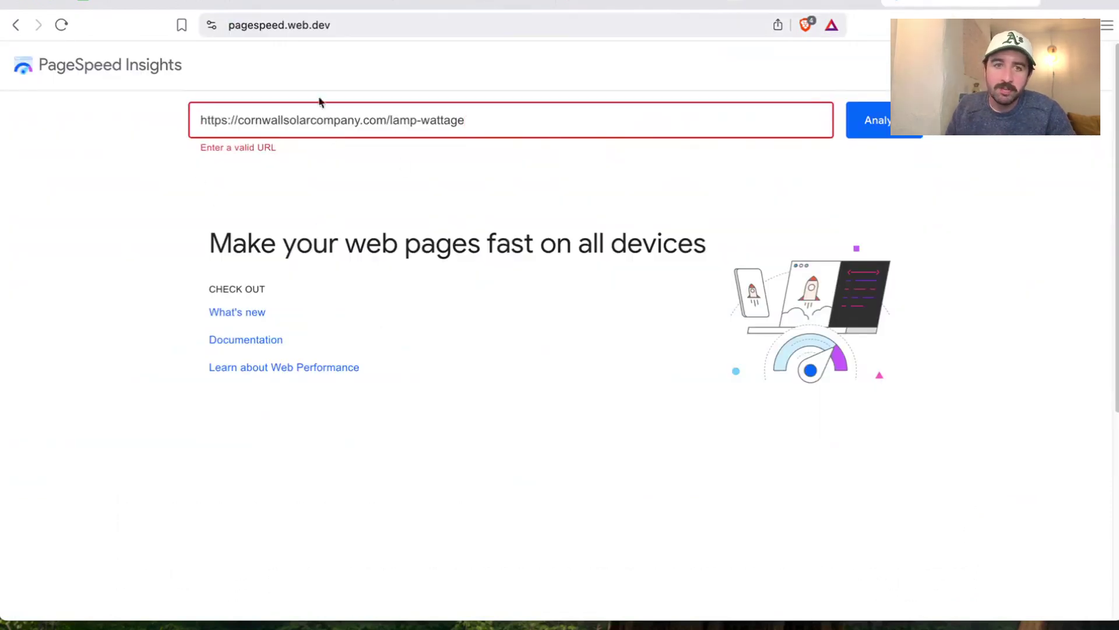
left_click(883, 126)
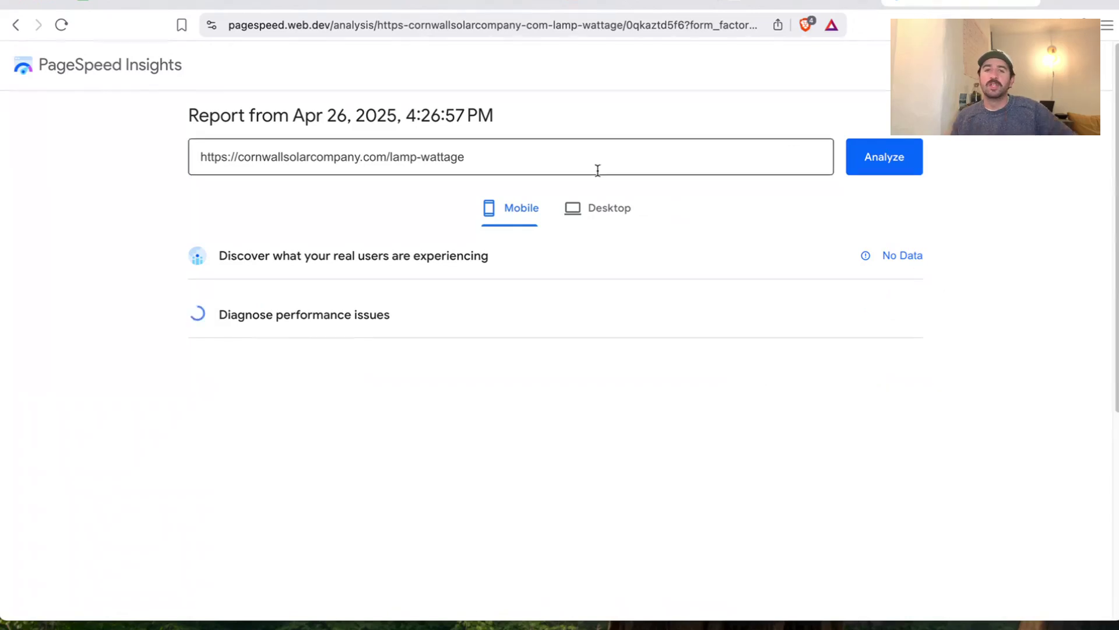
left_click(597, 208)
left_click(491, 216)
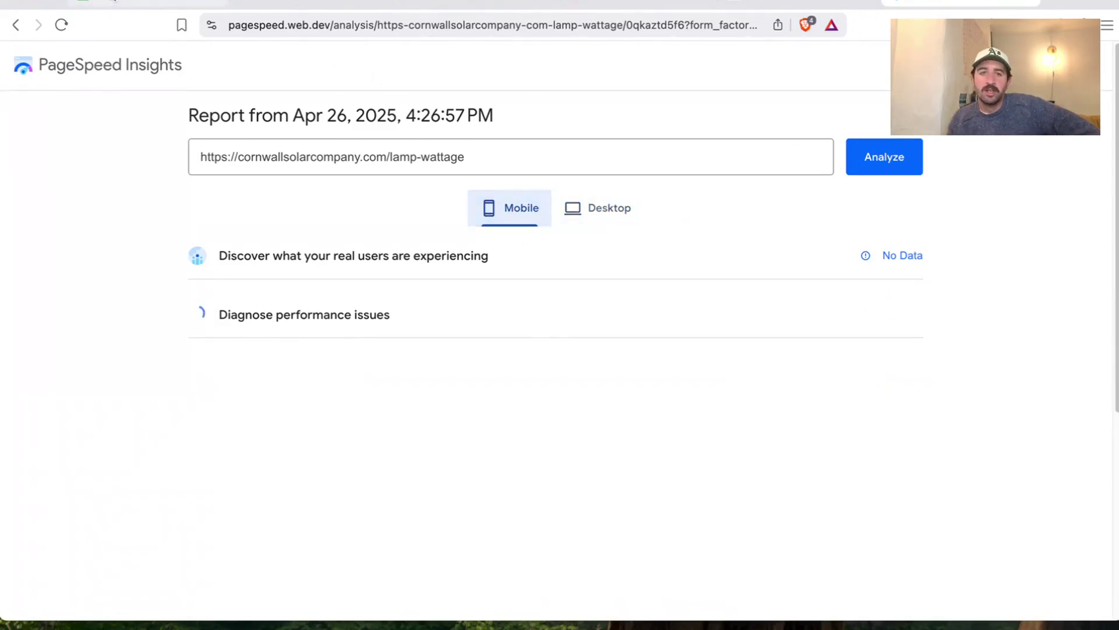
For the navigation menu check, find the JavaScript content setting in the browser settings and disallow sites from using JavaScript by default
left_click(130, 7)
left_click(278, 414)
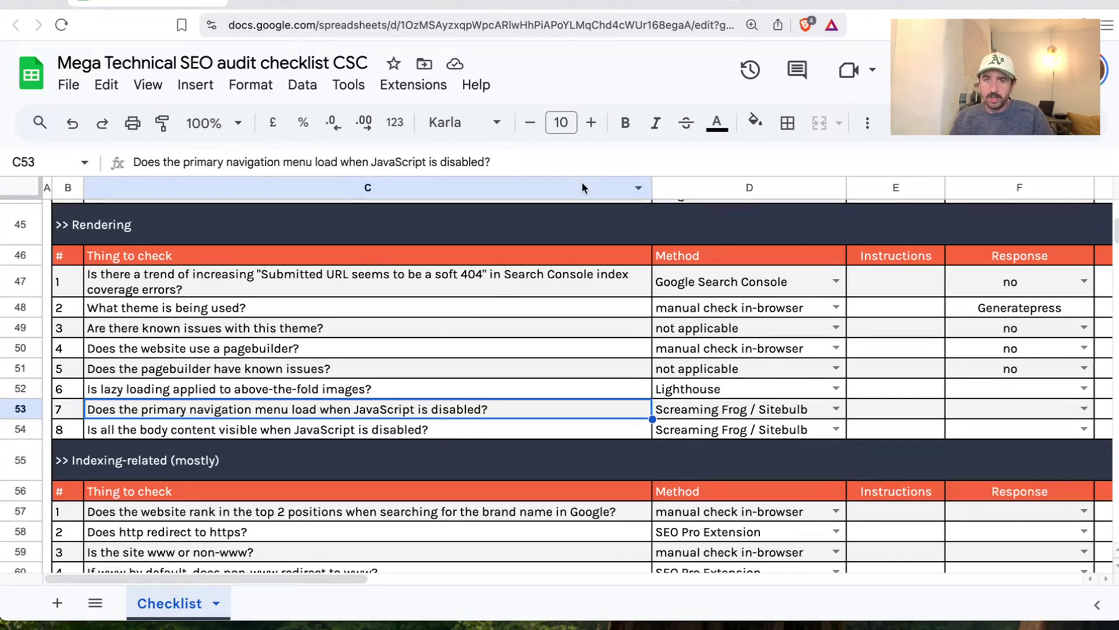
left_click(1058, 3)
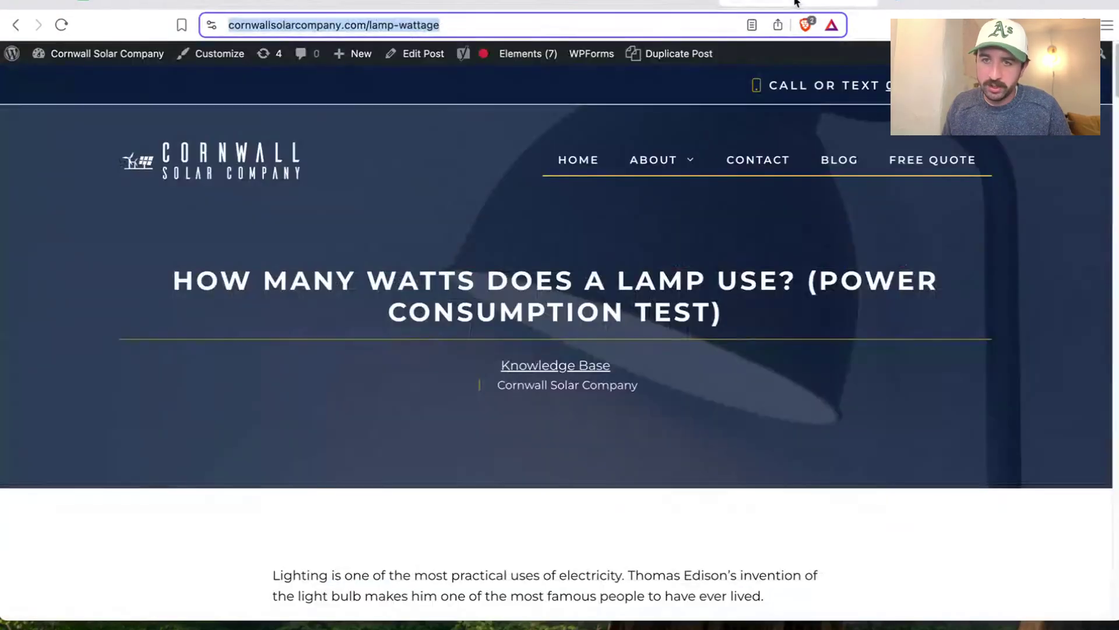
left_click(1109, 27)
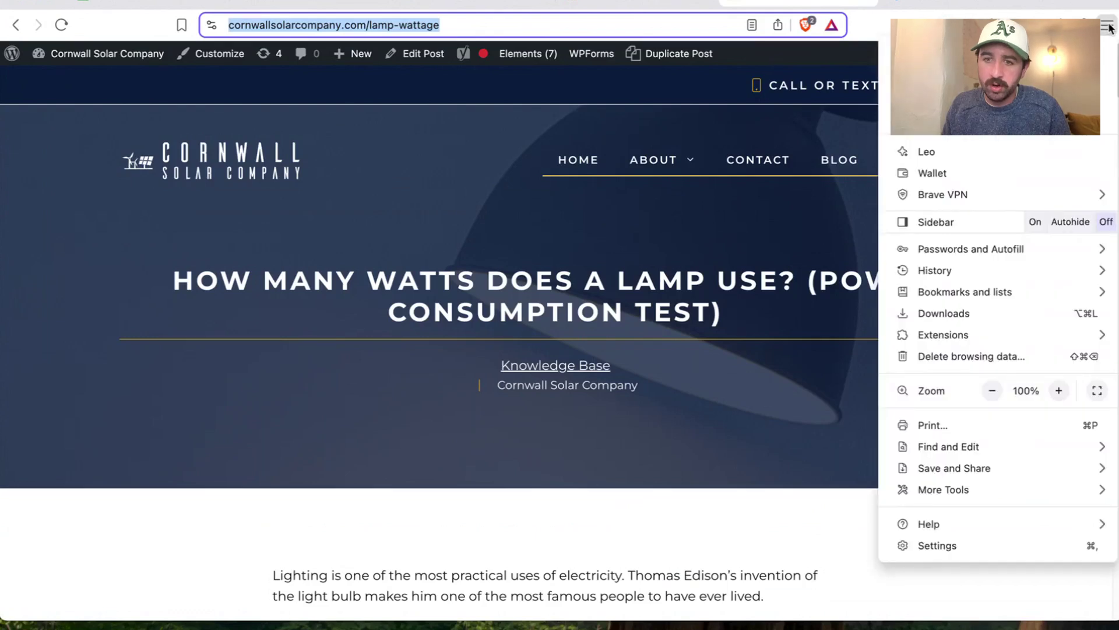
left_click(970, 548)
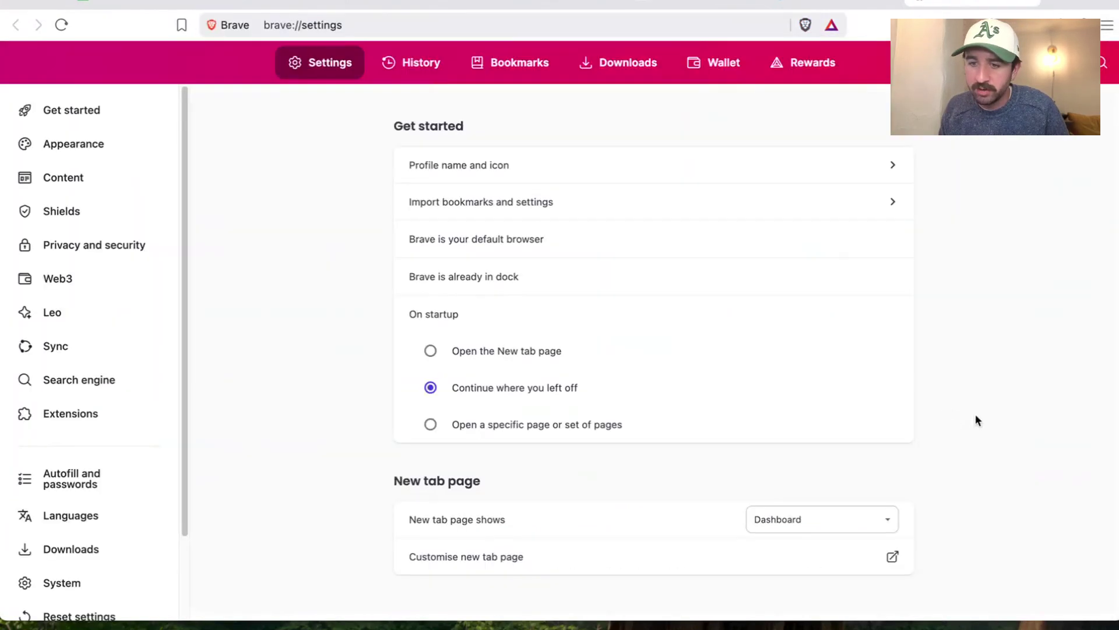
scroll(64, 274, "down", 3)
key("super+f")
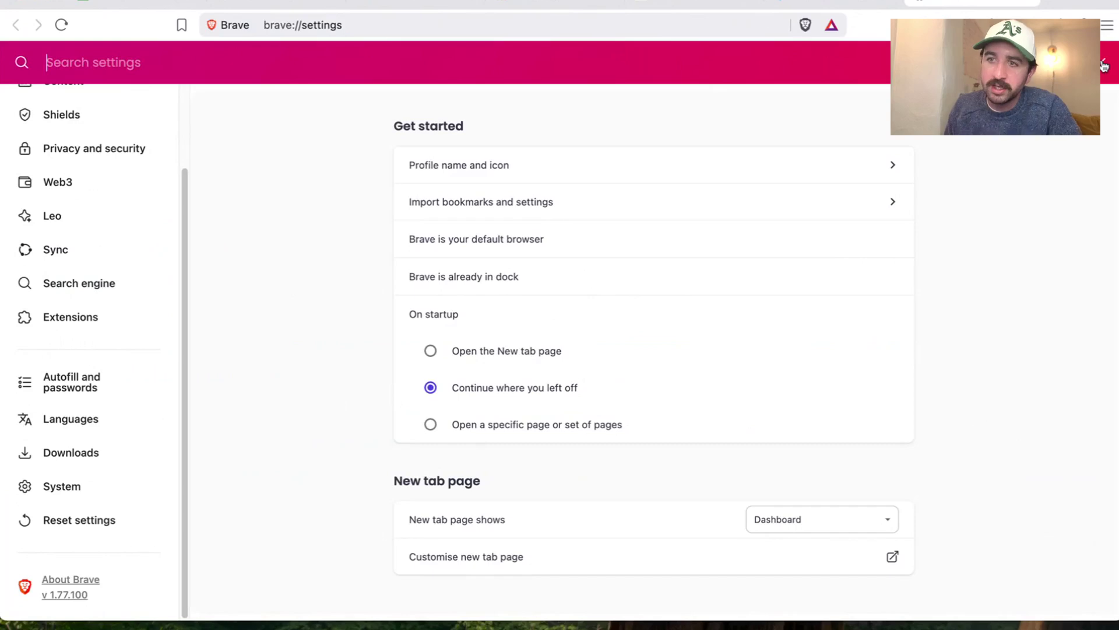
type("javascript")
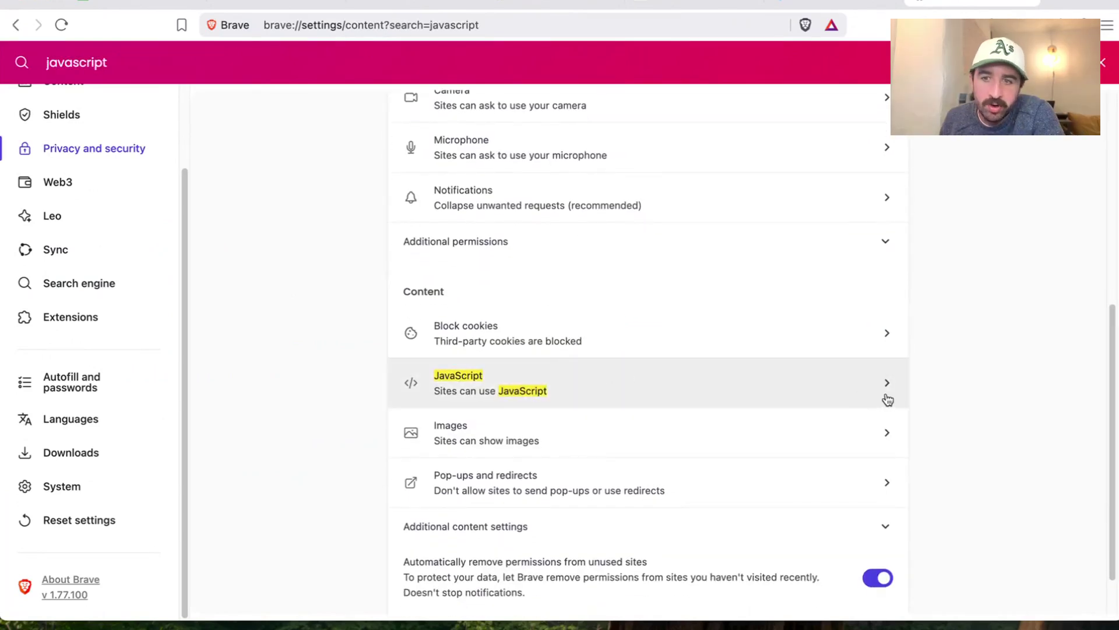
left_click(883, 401)
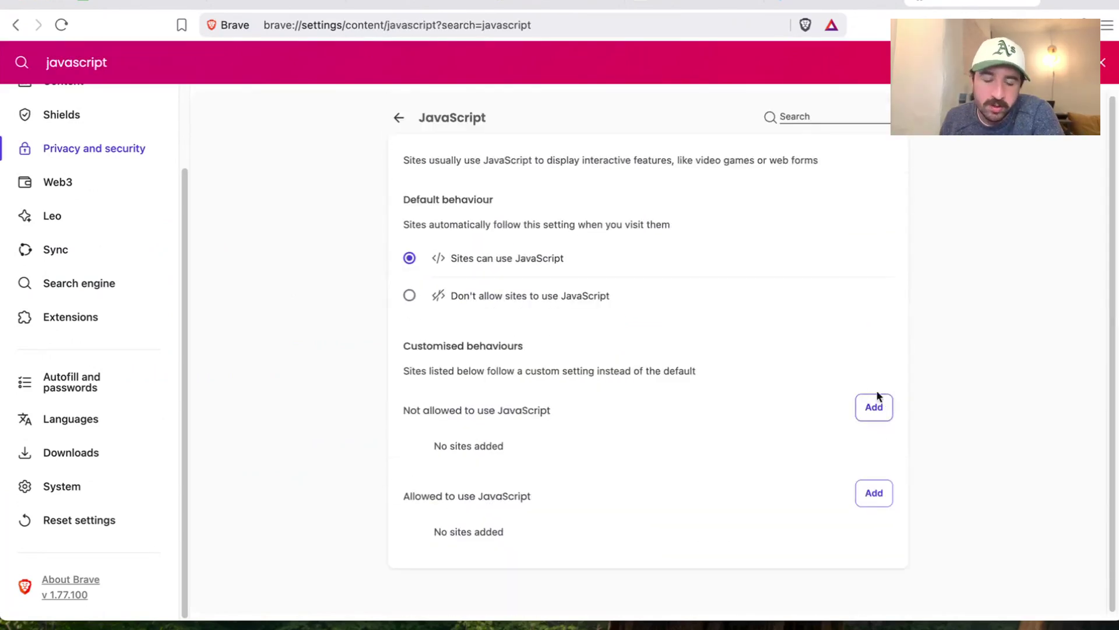
left_click(408, 297)
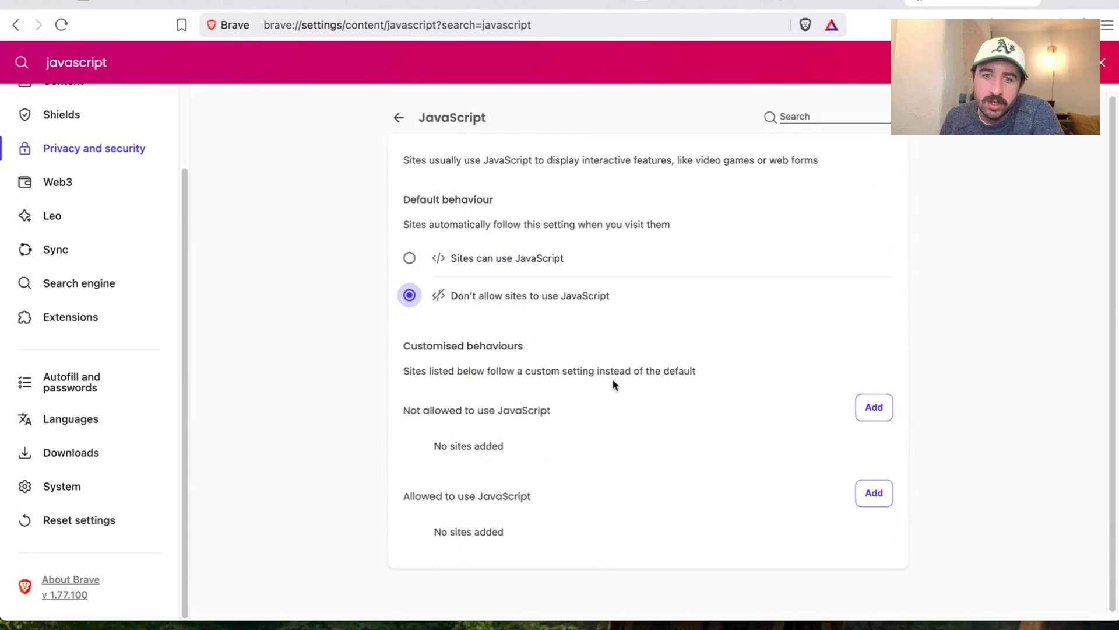
Check the lamp article's navigation menu with JavaScript blocked and set the browser's default back to allowing JavaScript
left_click(721, 2)
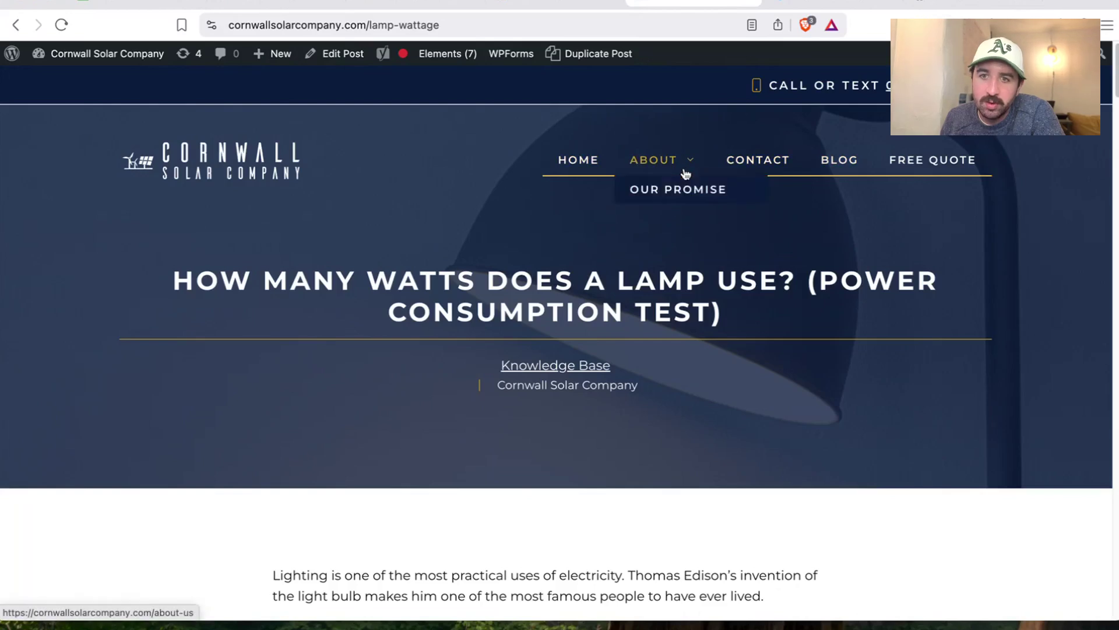
left_click(973, 3)
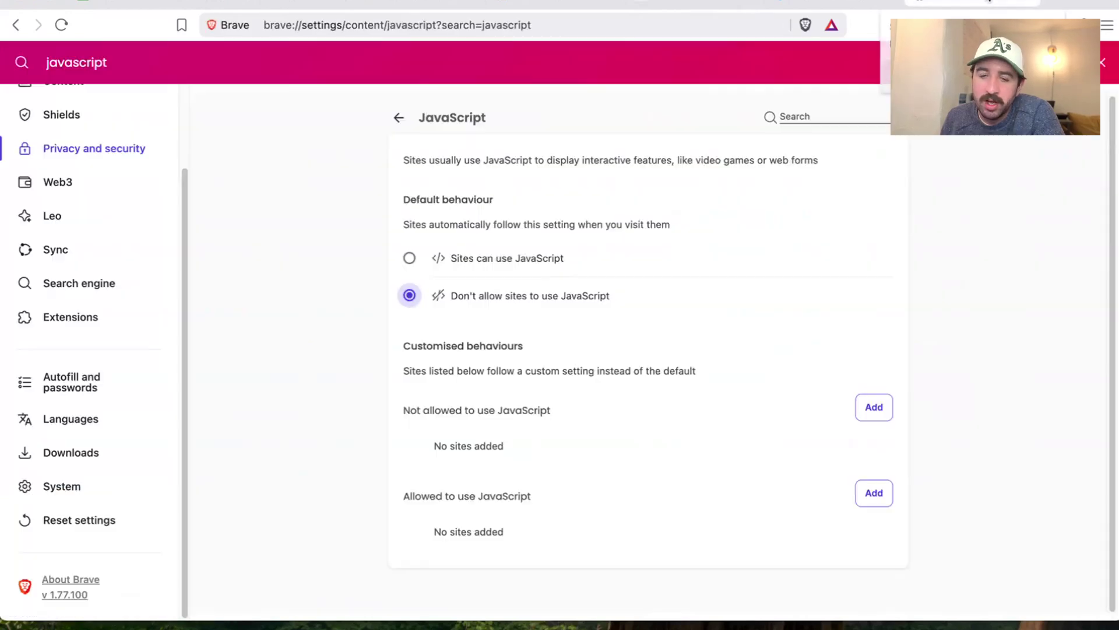
left_click(409, 259)
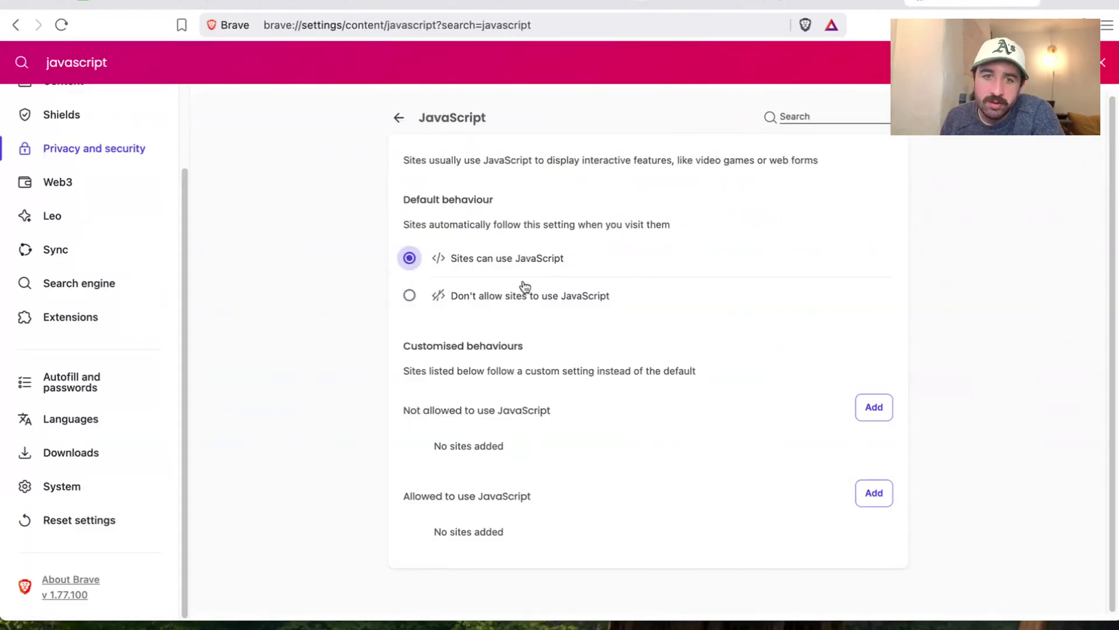
left_click(1031, 2)
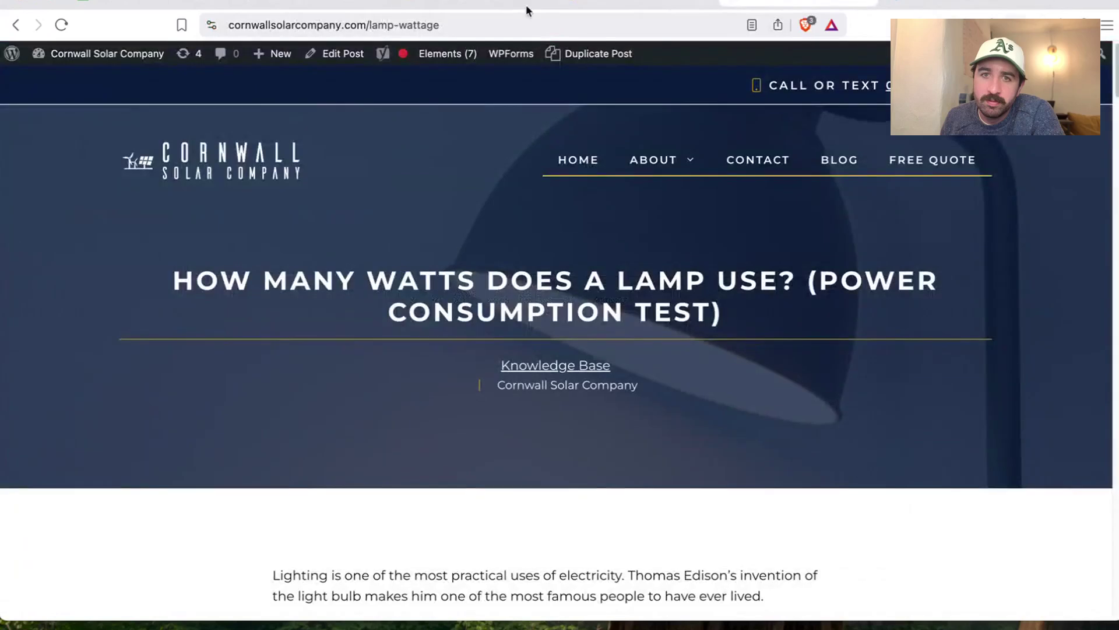
Answer yes to the primary navigation menu loading without JavaScript in the checklist and check on the PageSpeed Insights report
left_click(163, 5)
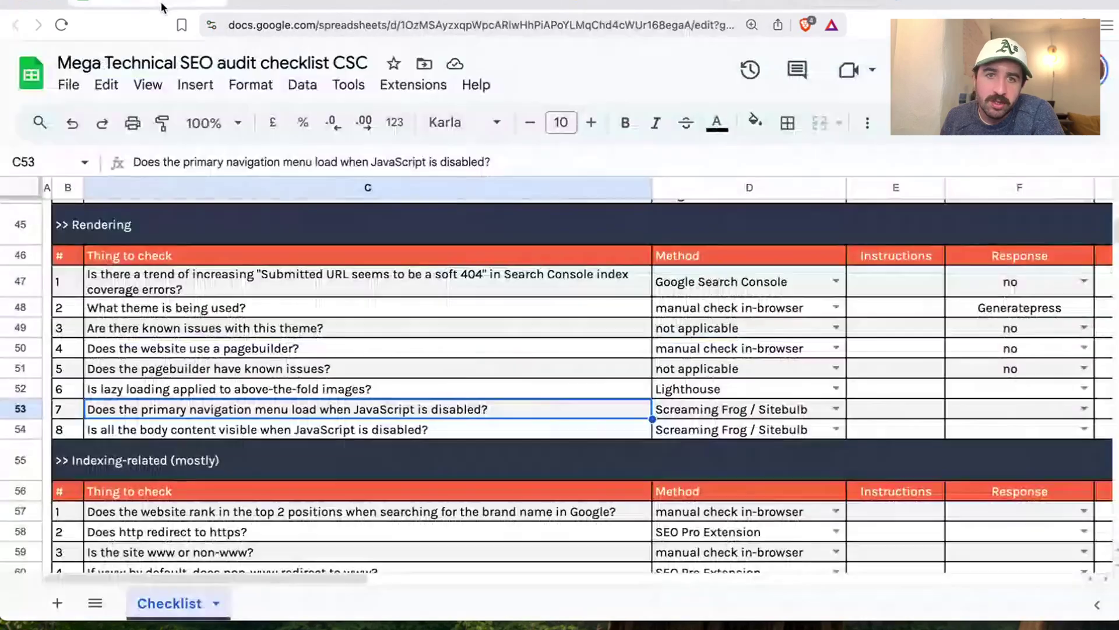
left_click(1083, 409)
left_click(1017, 434)
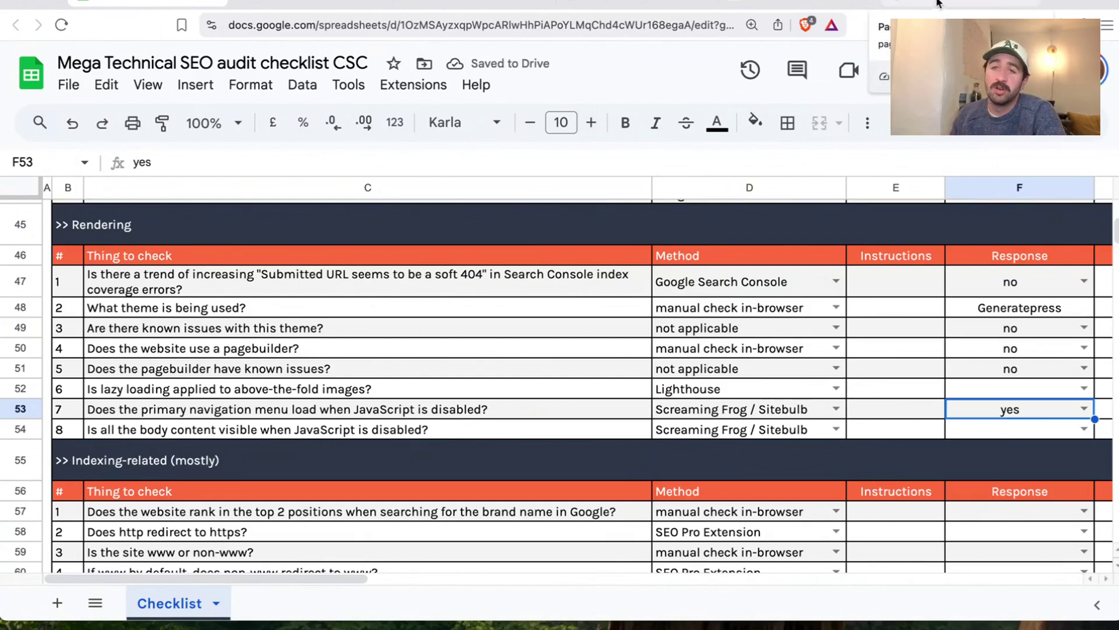
left_click(938, 3)
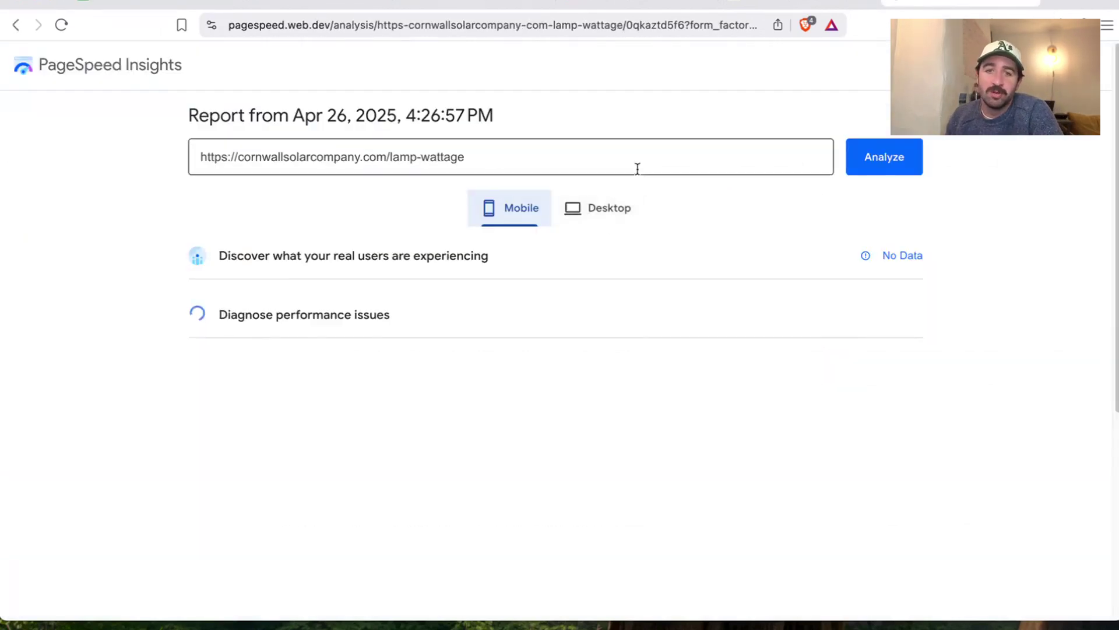
left_click(145, 3)
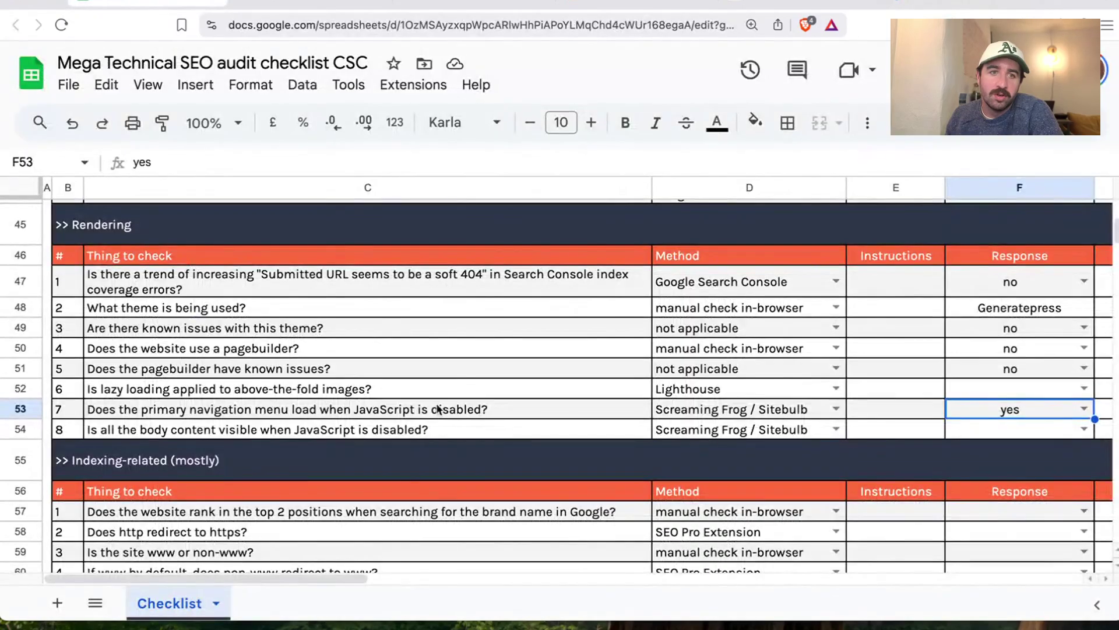
Check the lamp article's body content and answer yes to all body content being visible when JavaScript is disabled
left_click(178, 432)
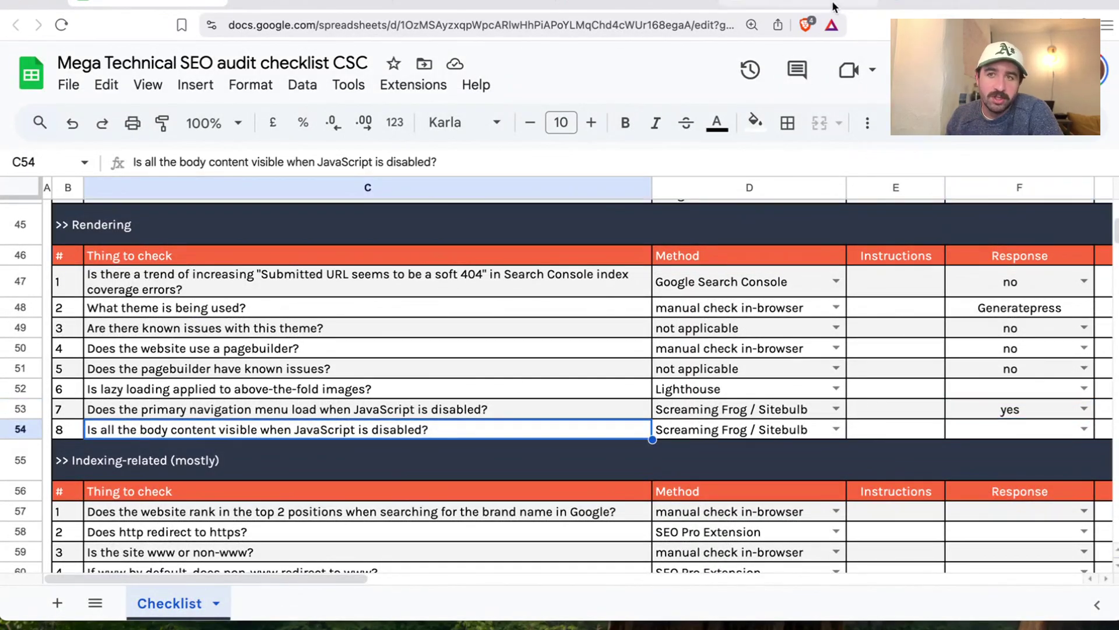
left_click(758, 3)
scroll(664, 371, "down", 10)
scroll(663, 369, "down", 20)
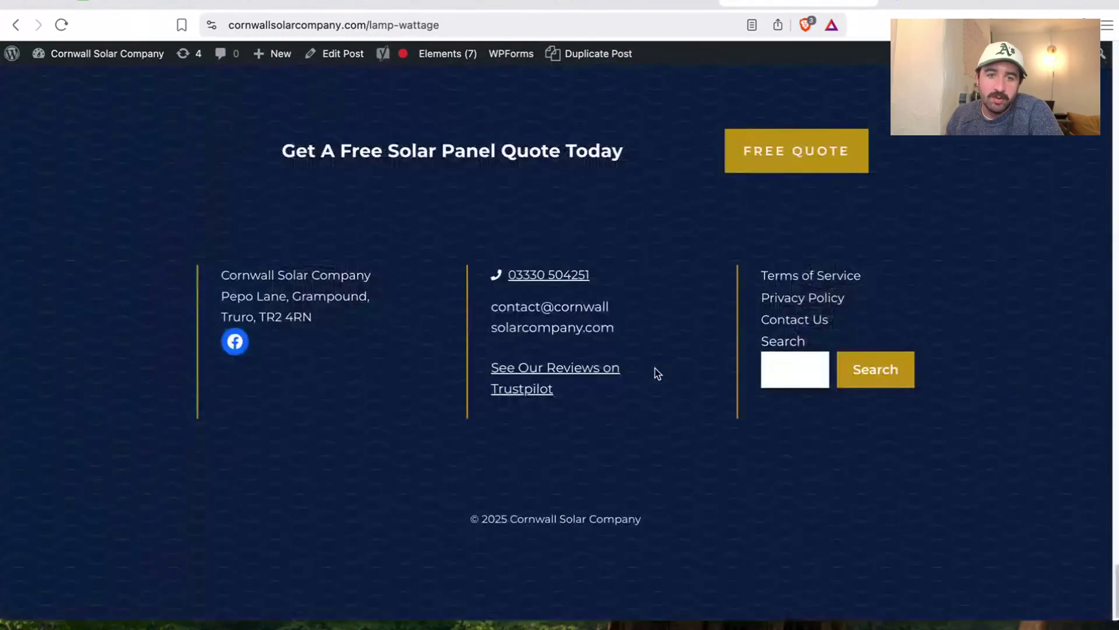
scroll(656, 369, "up", 20)
left_click(106, 8)
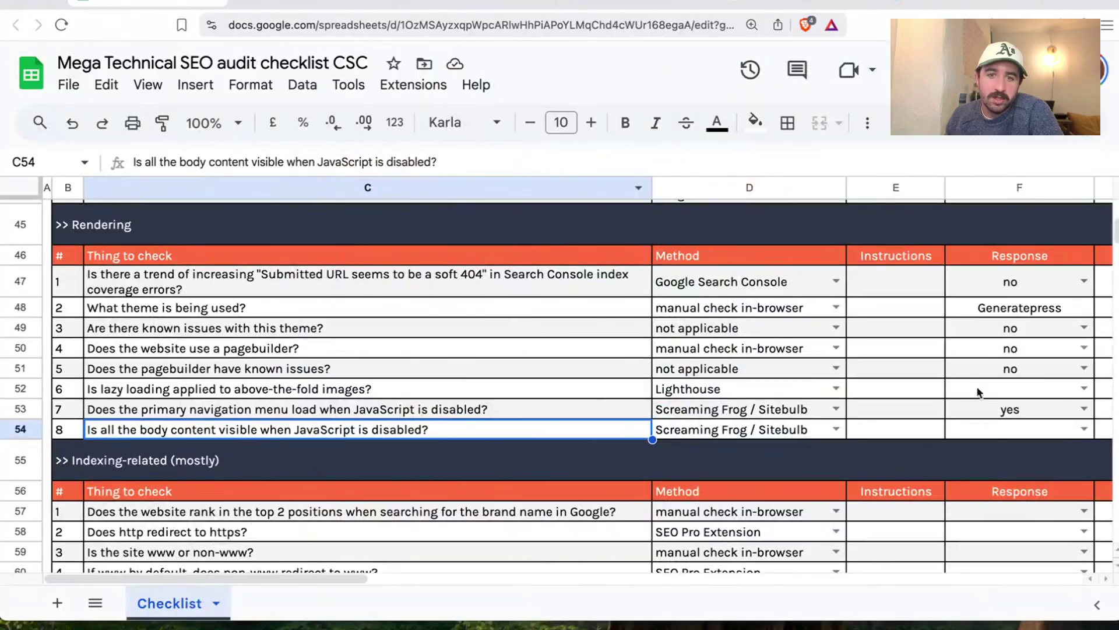
left_click(1082, 431)
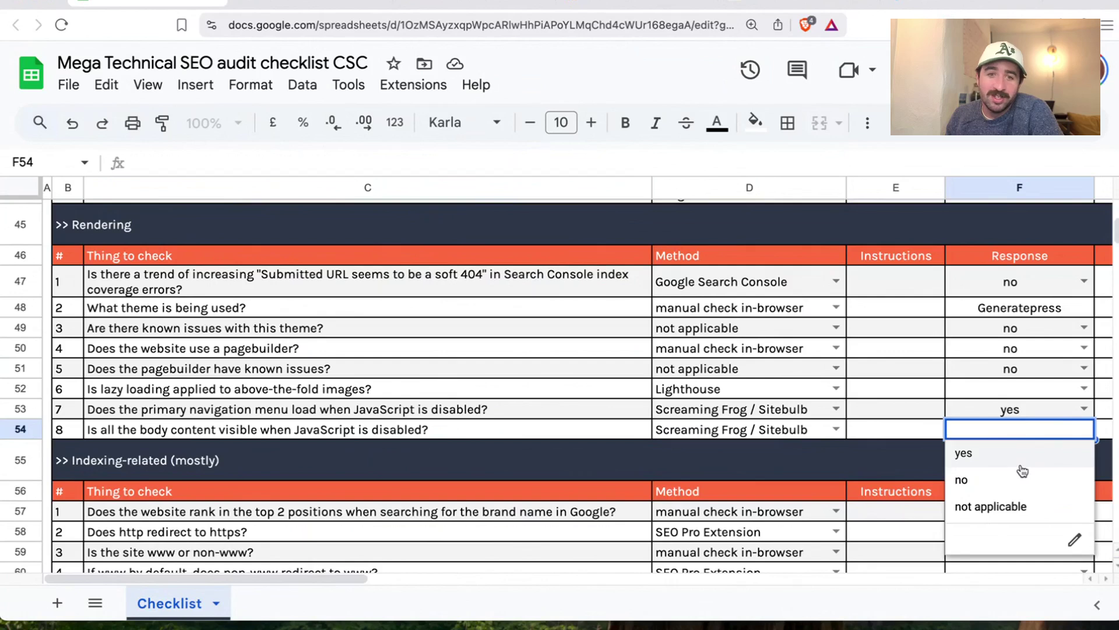
left_click(1004, 463)
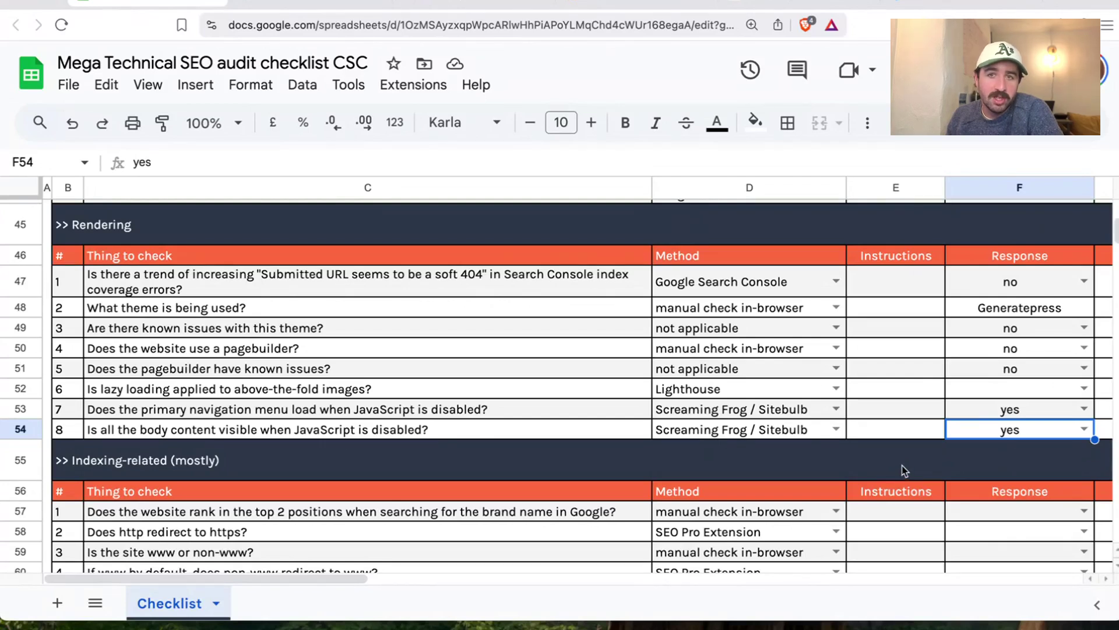
For the brand-name ranking check in the Indexing-related section, search Google for "cornwall solar company" in a private window
scroll(903, 470, "down", 3)
left_click(707, 285)
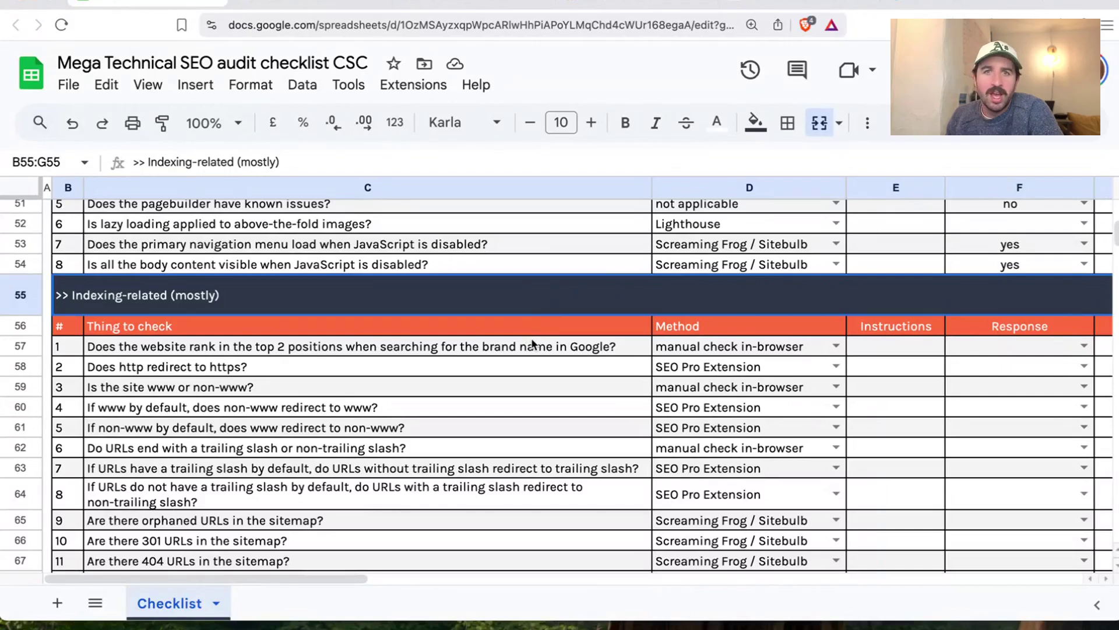
scroll(531, 341, "down", 3)
scroll(532, 343, "up", 1)
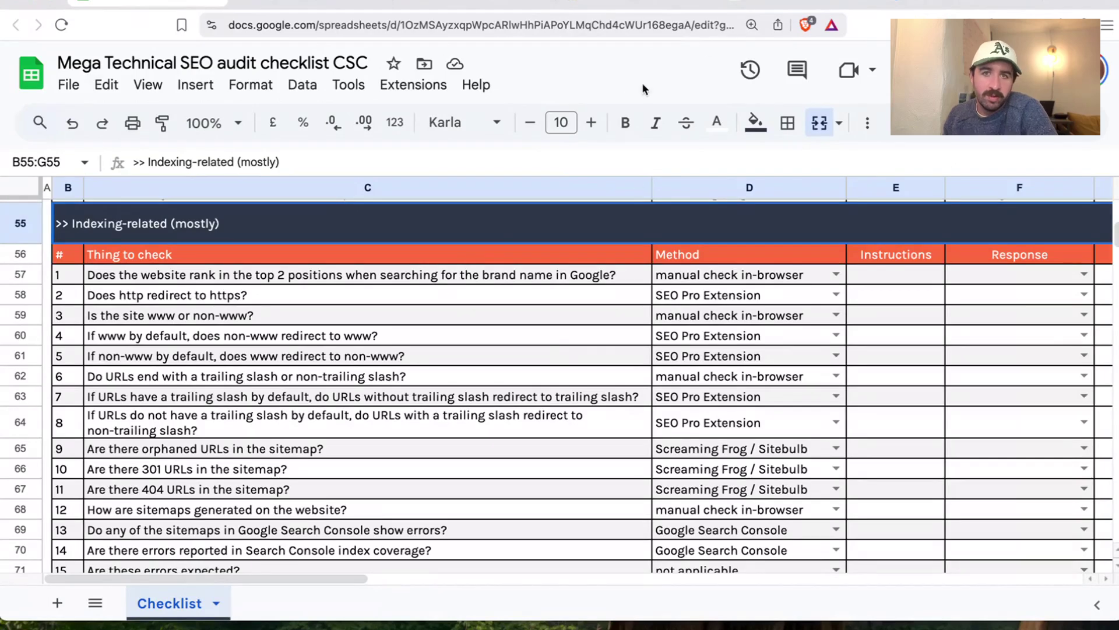
left_click(228, 277)
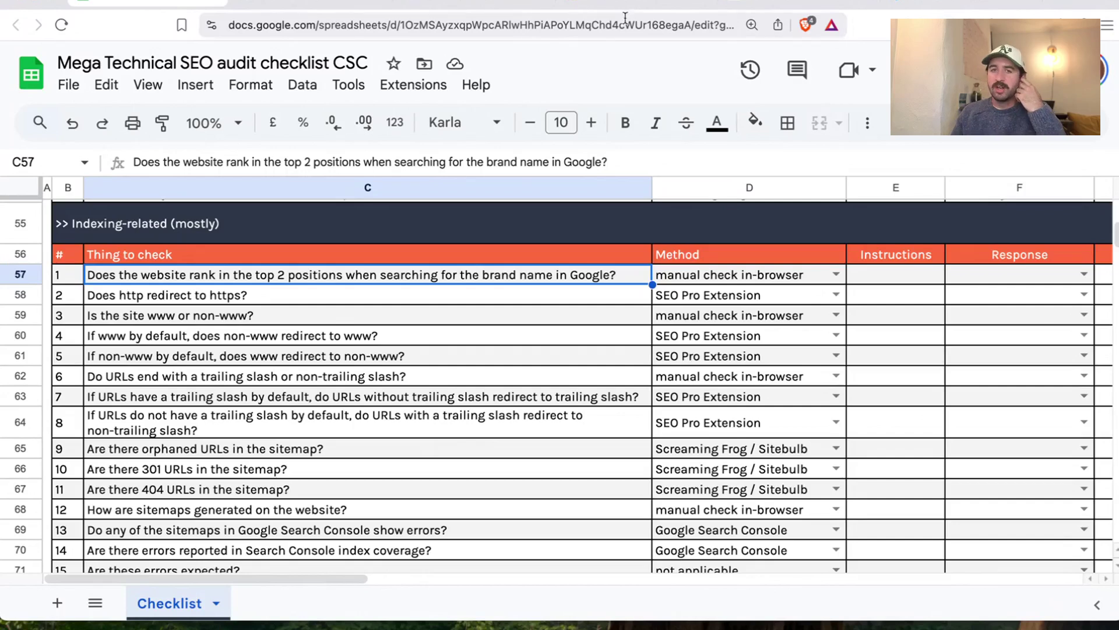
left_click(1107, 24)
key("super+shift+n")
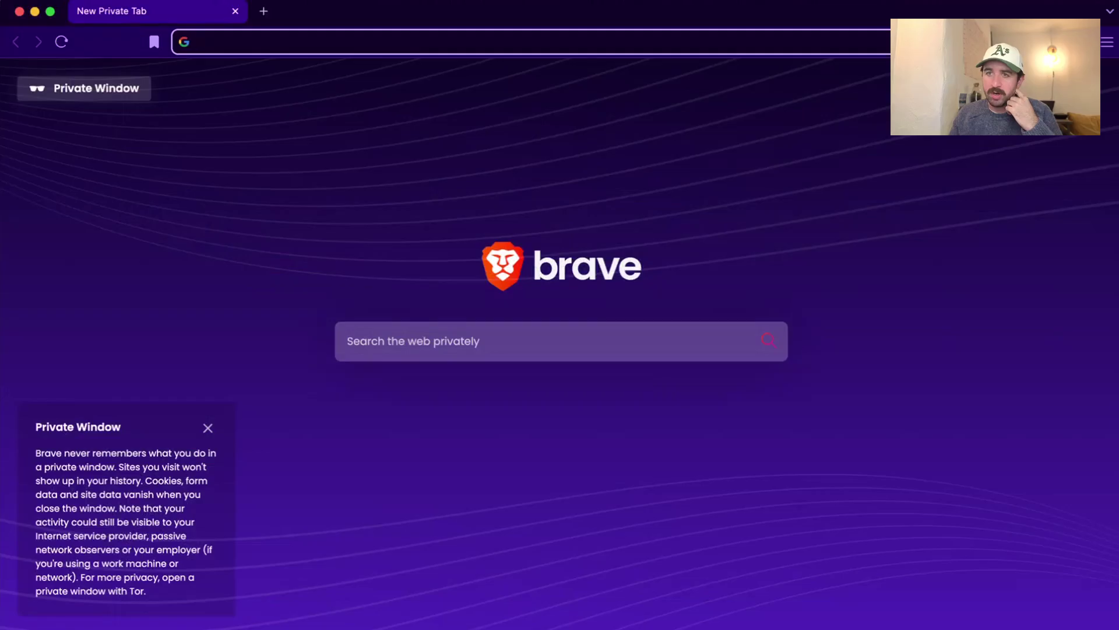
type("cornw")
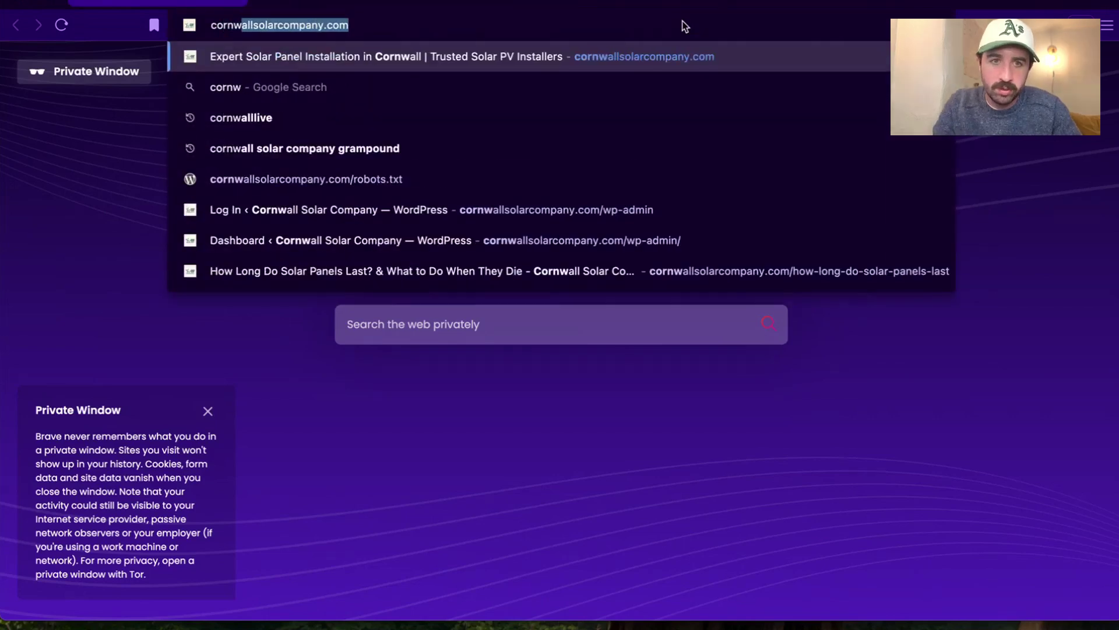
type("all solar comp")
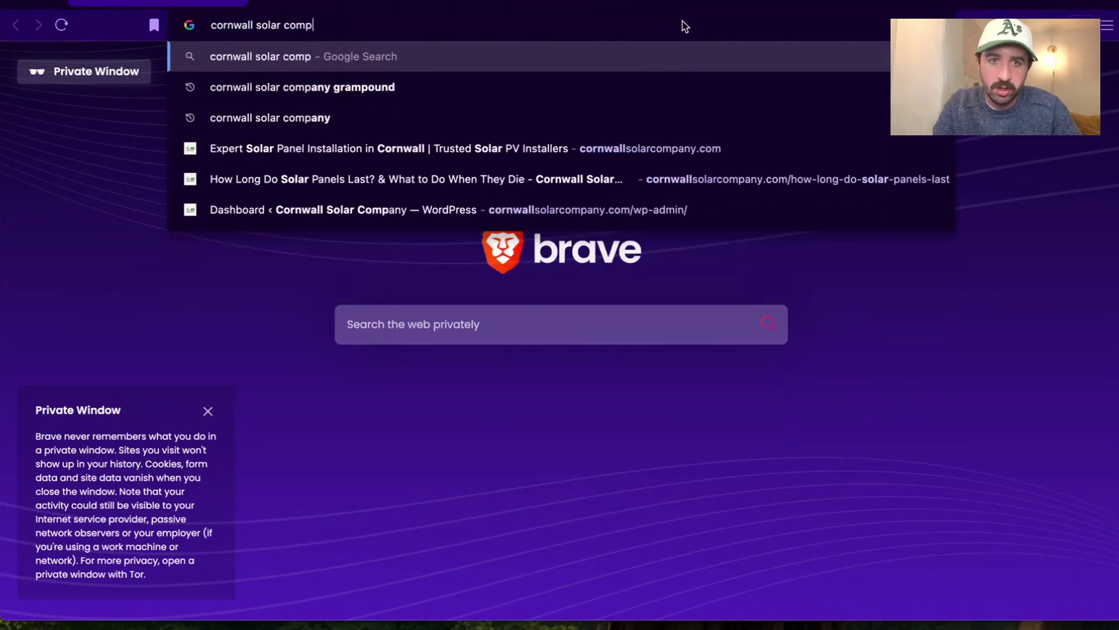
type("any")
key("Return")
Look through the first four pages of Google results for the Cornwall Solar Company website's organic listing
scroll(781, 268, "down", 5)
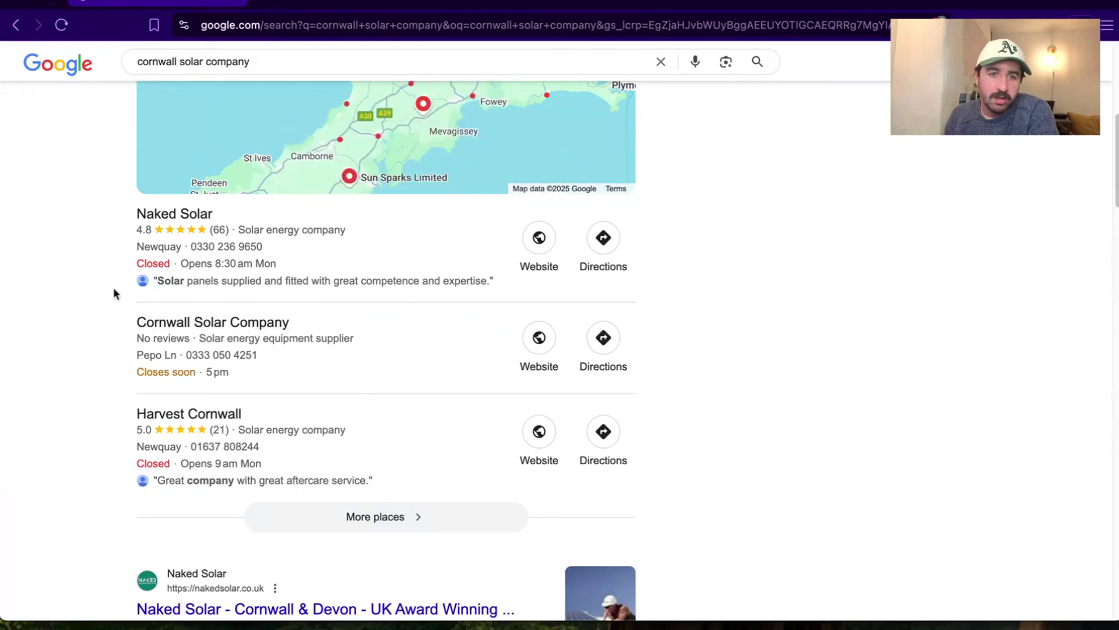
scroll(111, 286, "down", 15)
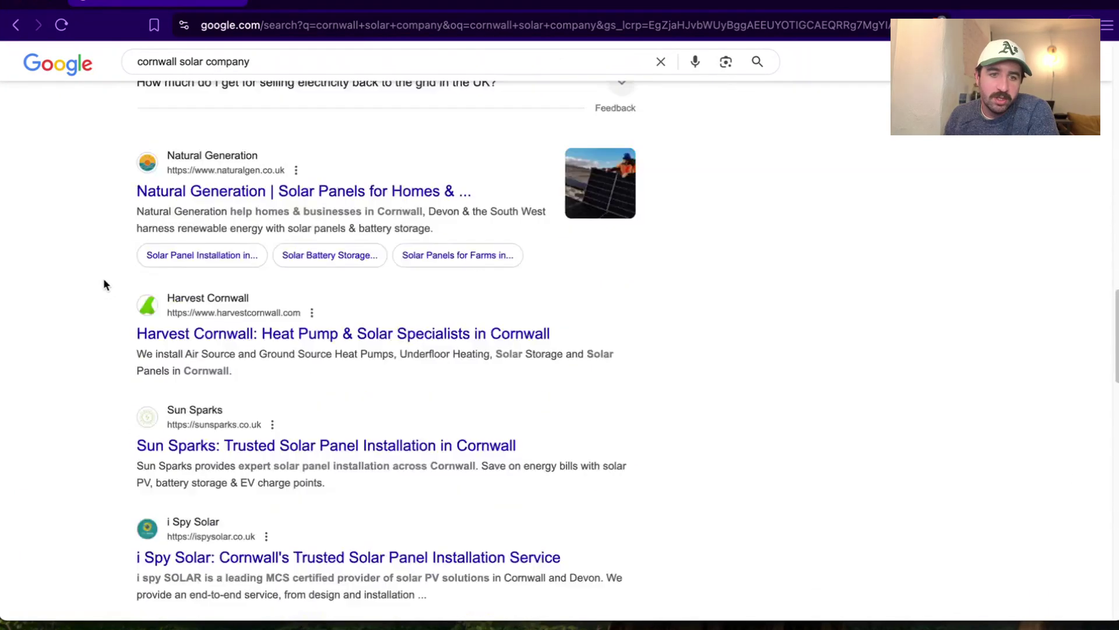
scroll(103, 282, "down", 15)
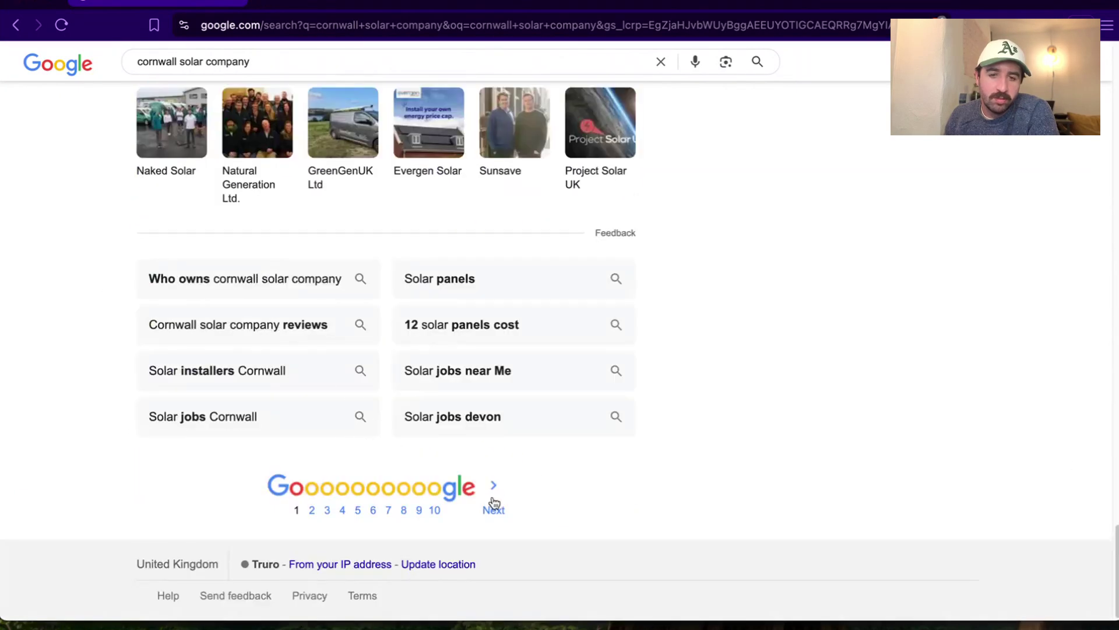
left_click(494, 503)
scroll(99, 332, "down", 15)
left_click(517, 507)
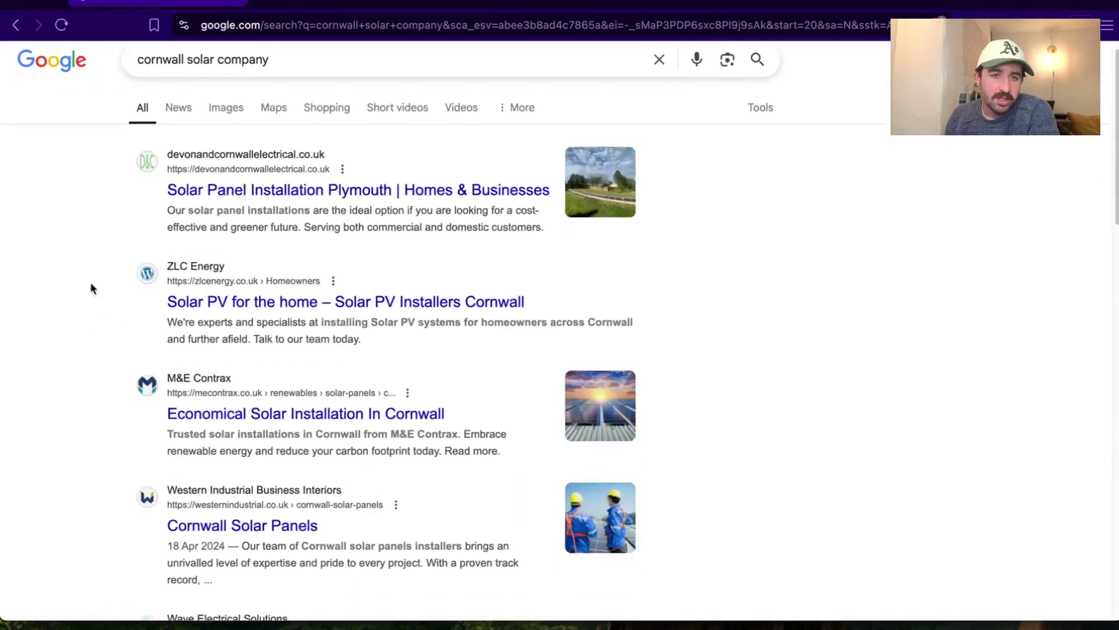
scroll(91, 288, "down", 7)
scroll(91, 288, "up", 6)
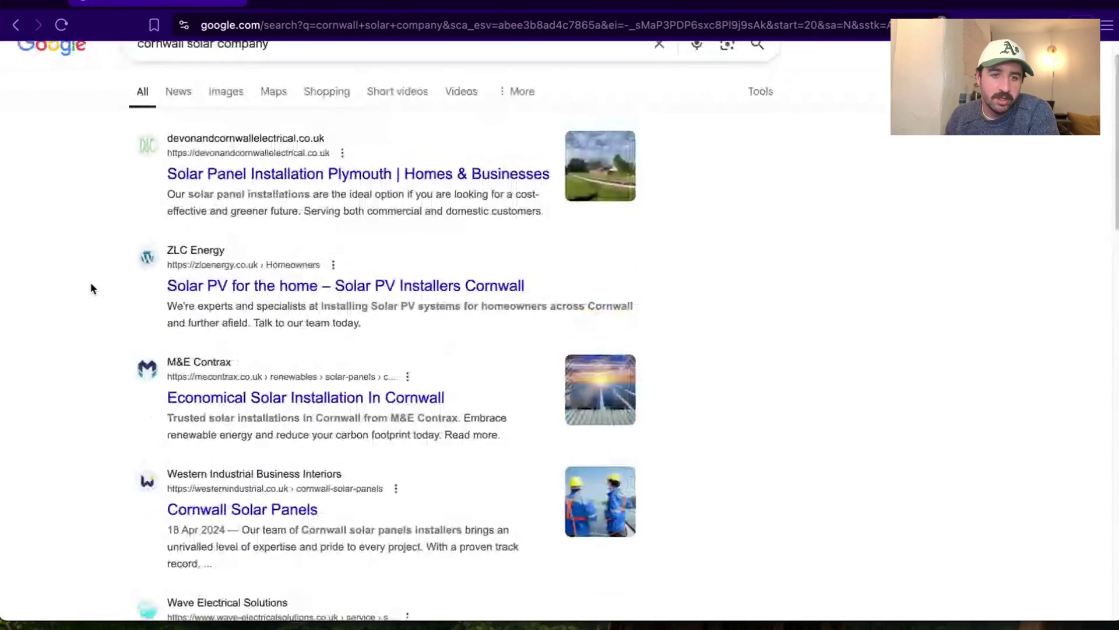
scroll(90, 288, "down", 10)
left_click(517, 506)
scroll(123, 315, "down", 5)
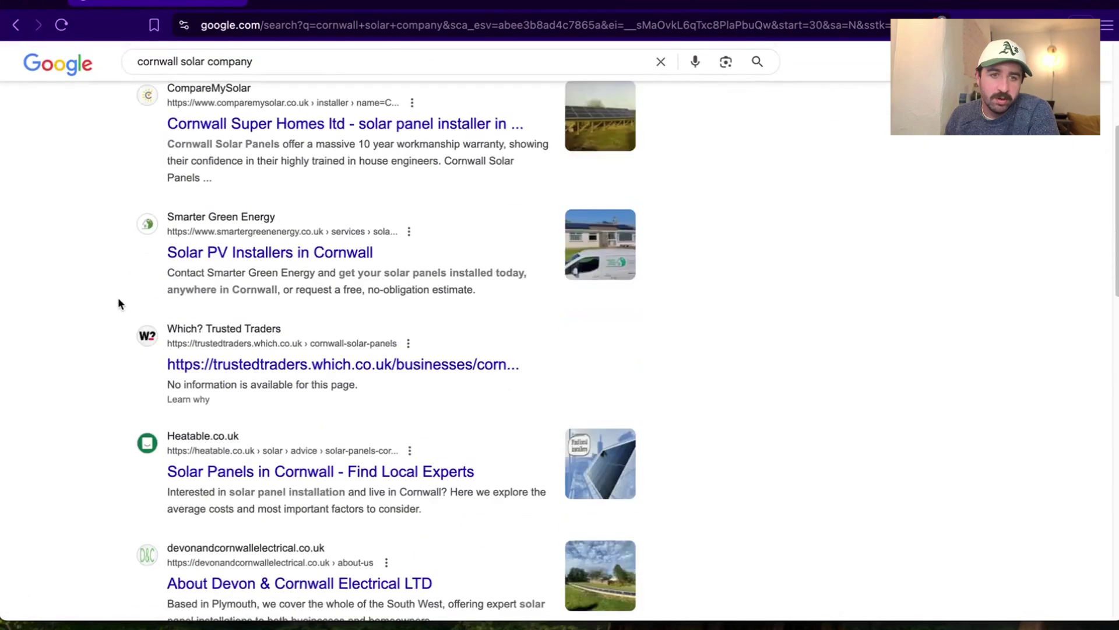
scroll(117, 303, "down", 5)
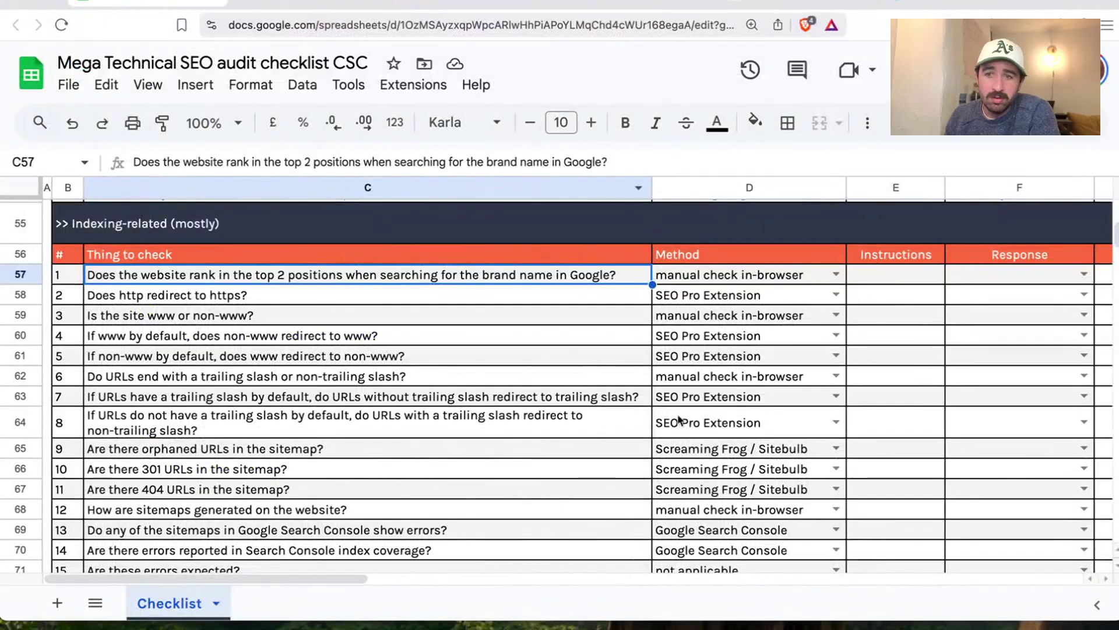
Enter the triage note "NO, not top 30 ranking for the band name!!!!" for the brand-name ranking check and set its response to no
left_click_drag(321, 577, 474, 578)
left_click(690, 281)
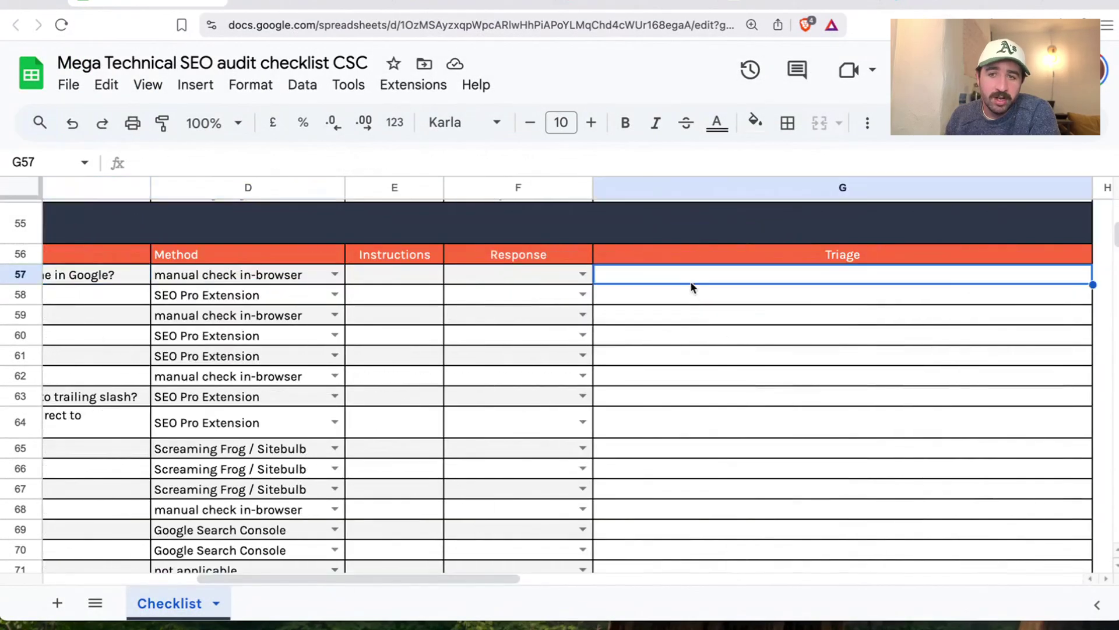
type("NO, not")
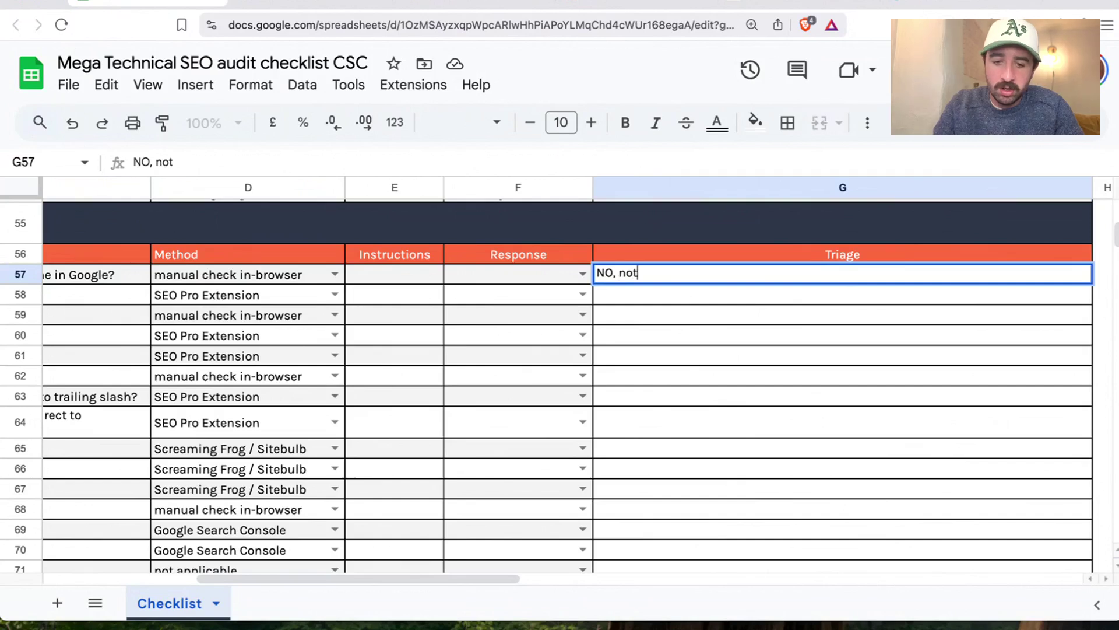
type(" top 30 rank")
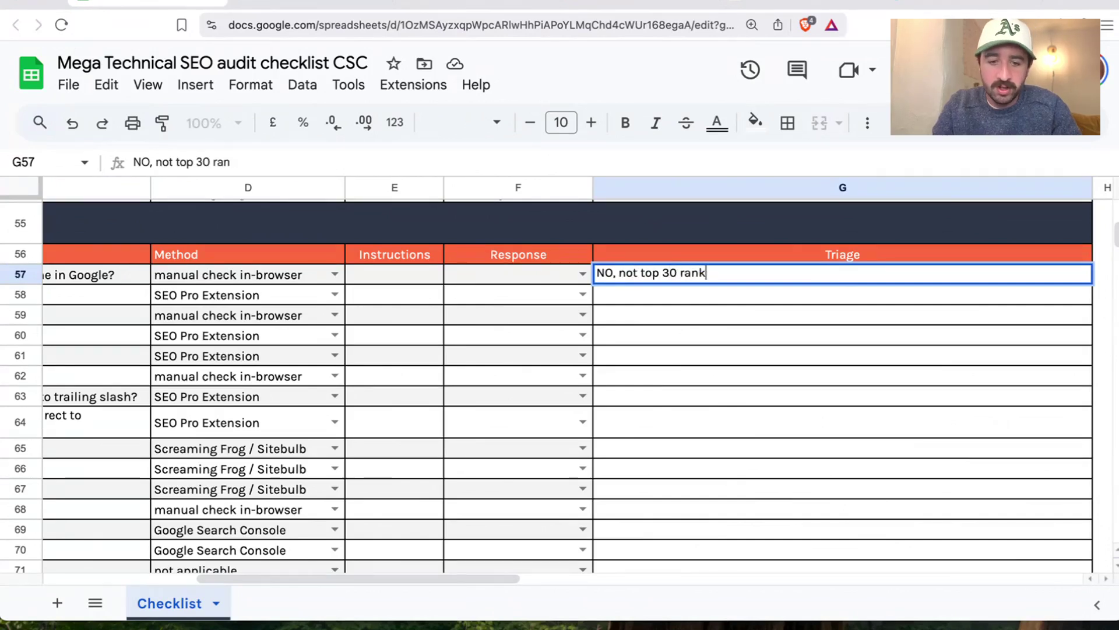
type("ing for the ba")
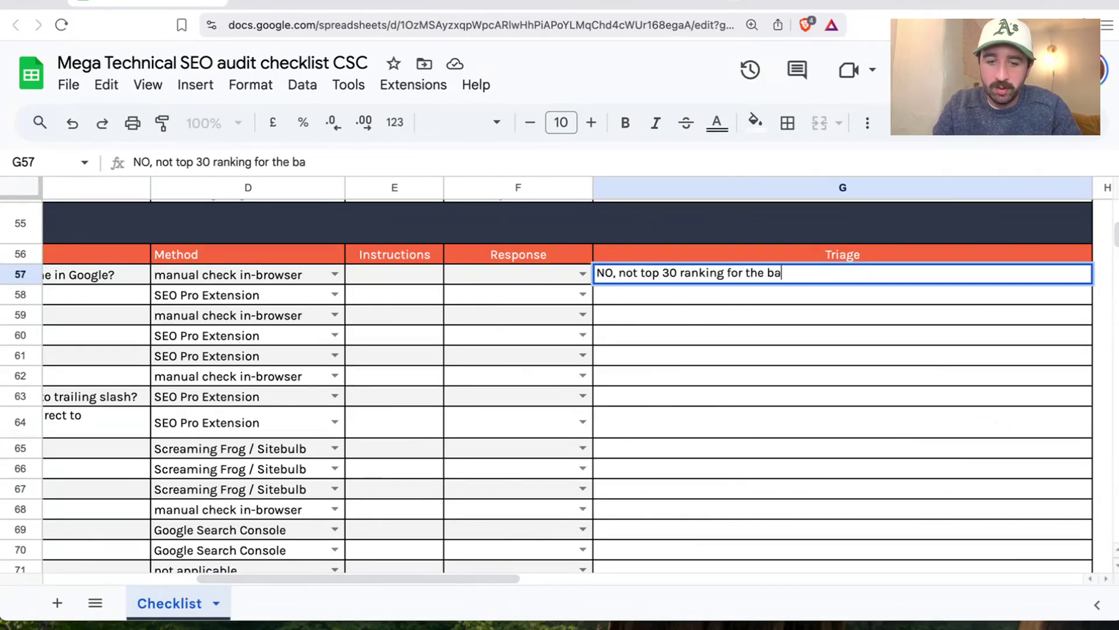
type("nd name!!!!")
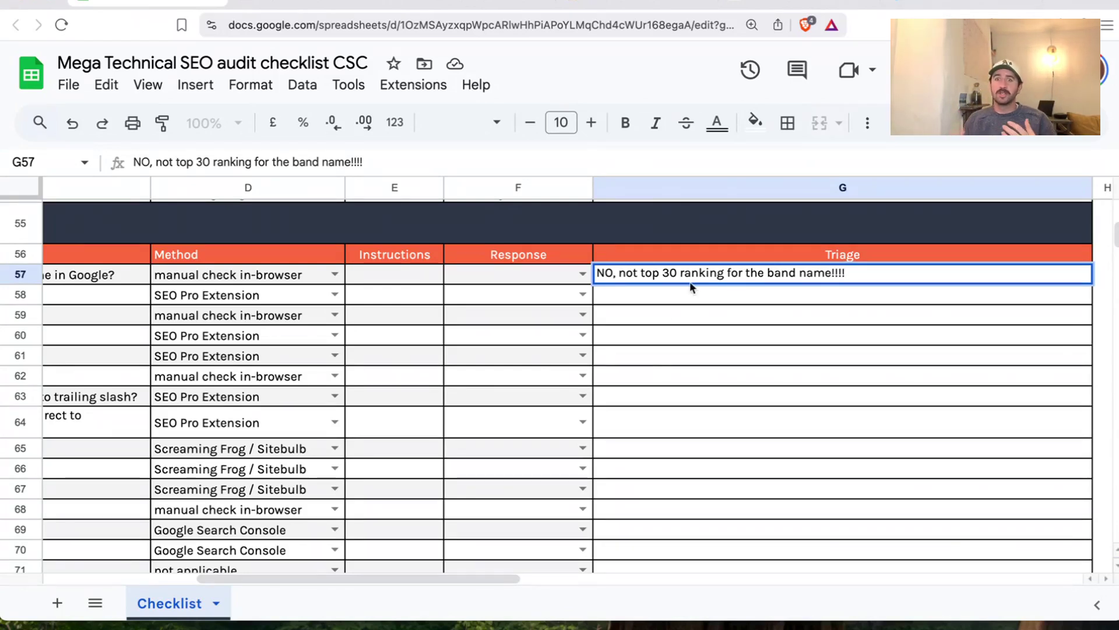
left_click(583, 274)
left_click(508, 325)
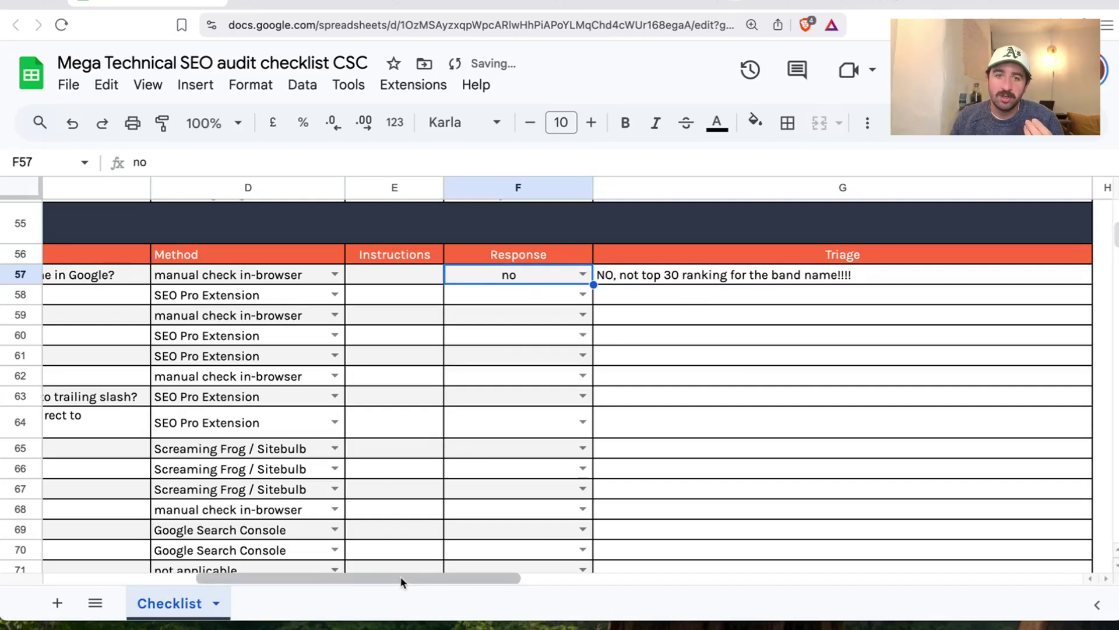
left_click_drag(400, 576, 202, 582)
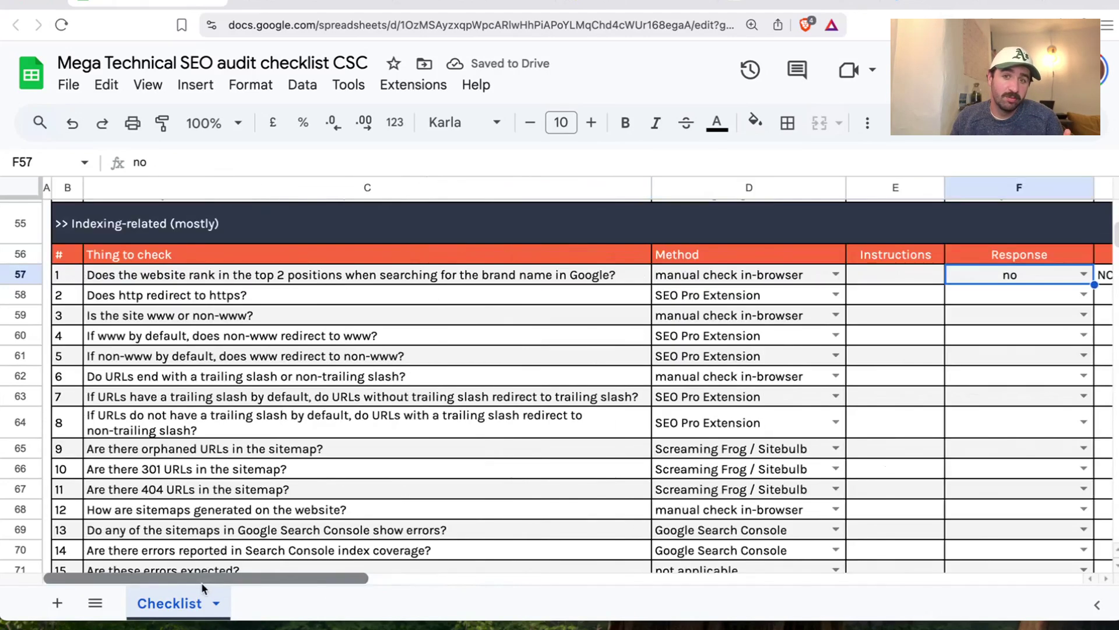
left_click(157, 296)
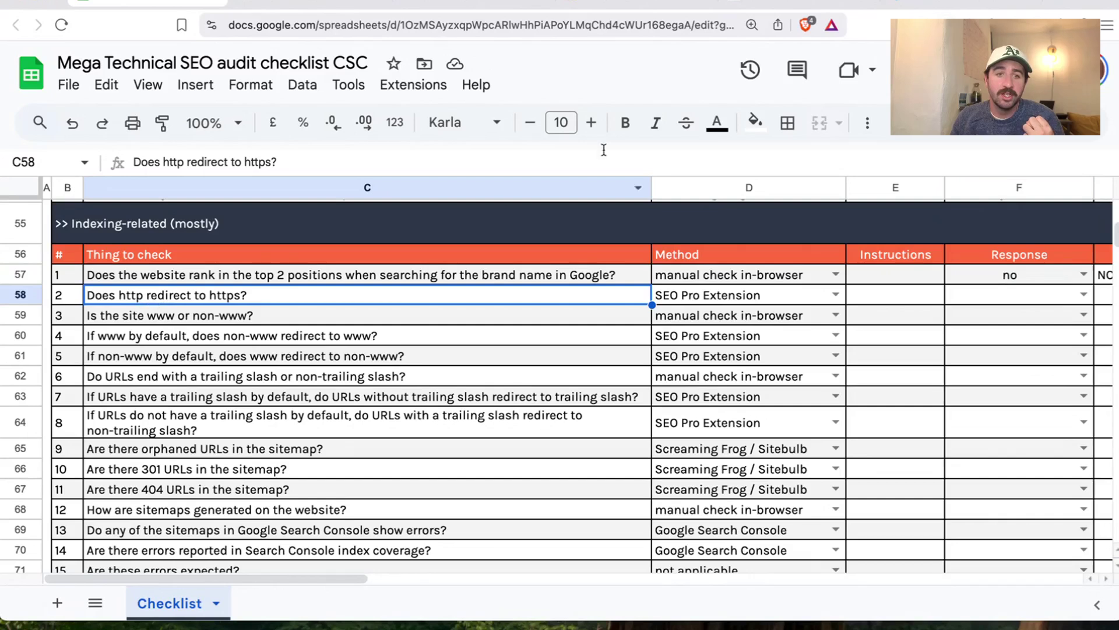
left_click(934, 5)
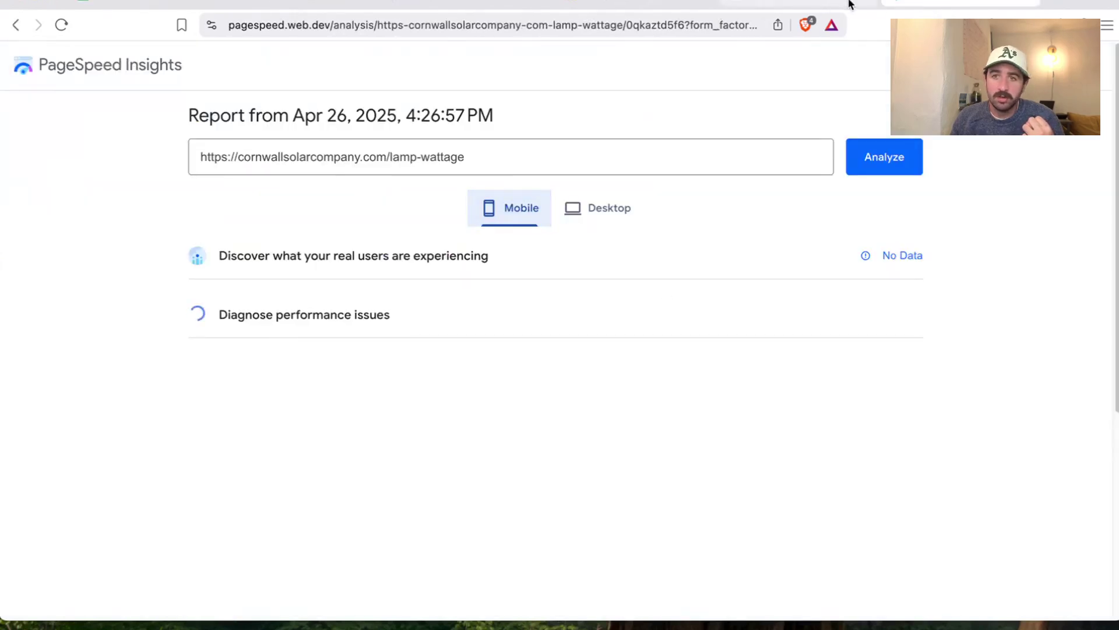
left_click(786, 6)
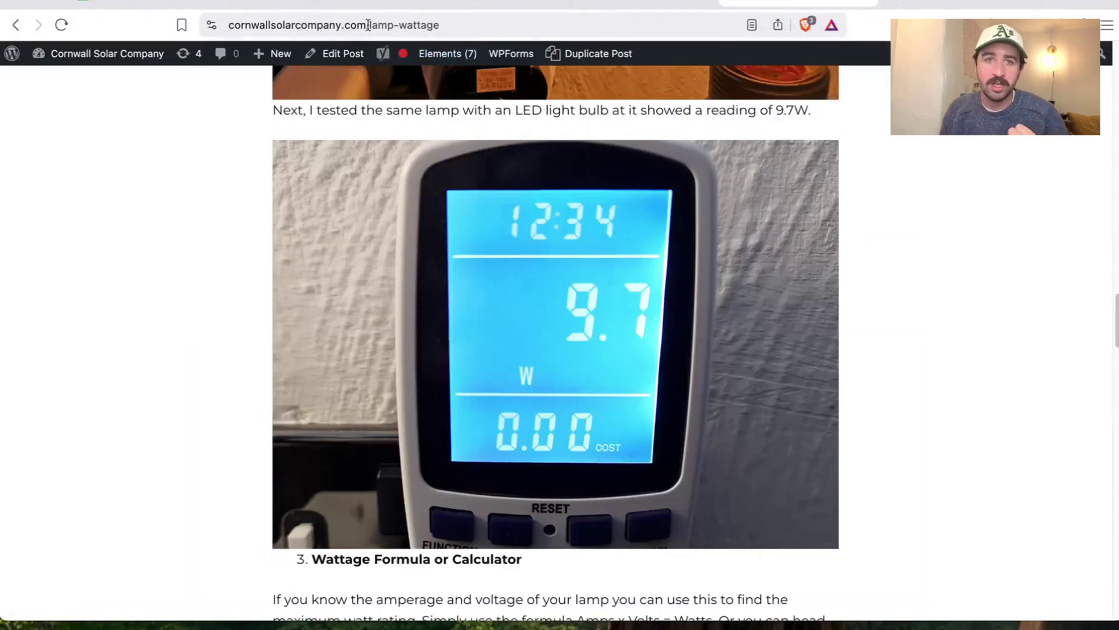
left_click_drag(369, 25, 509, 28)
key("BackSpace")
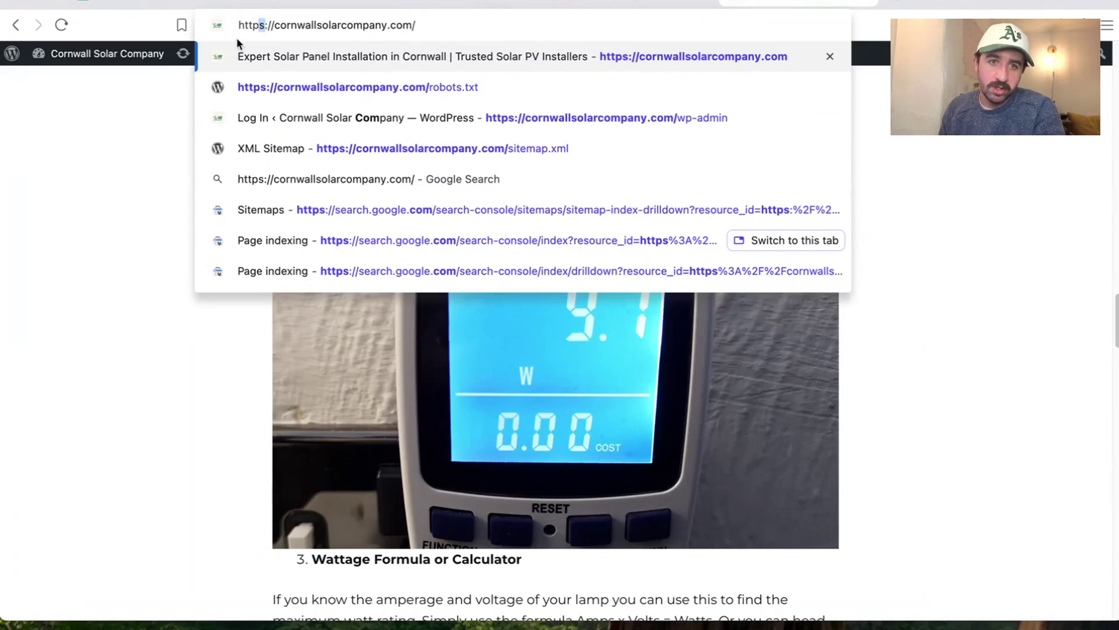
key("BackSpace")
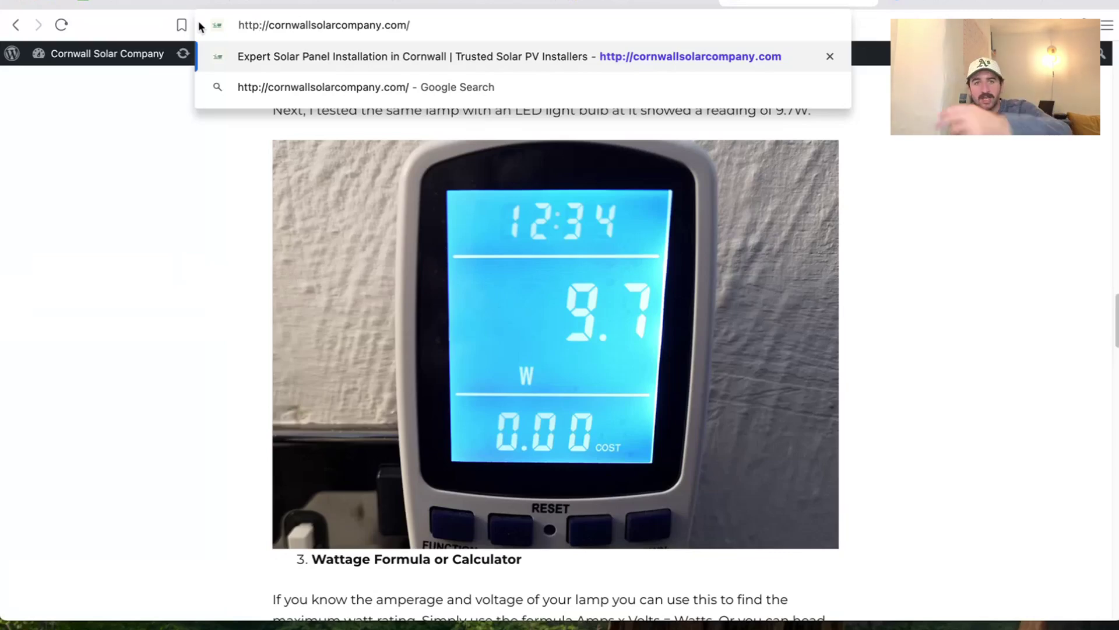
type("s")
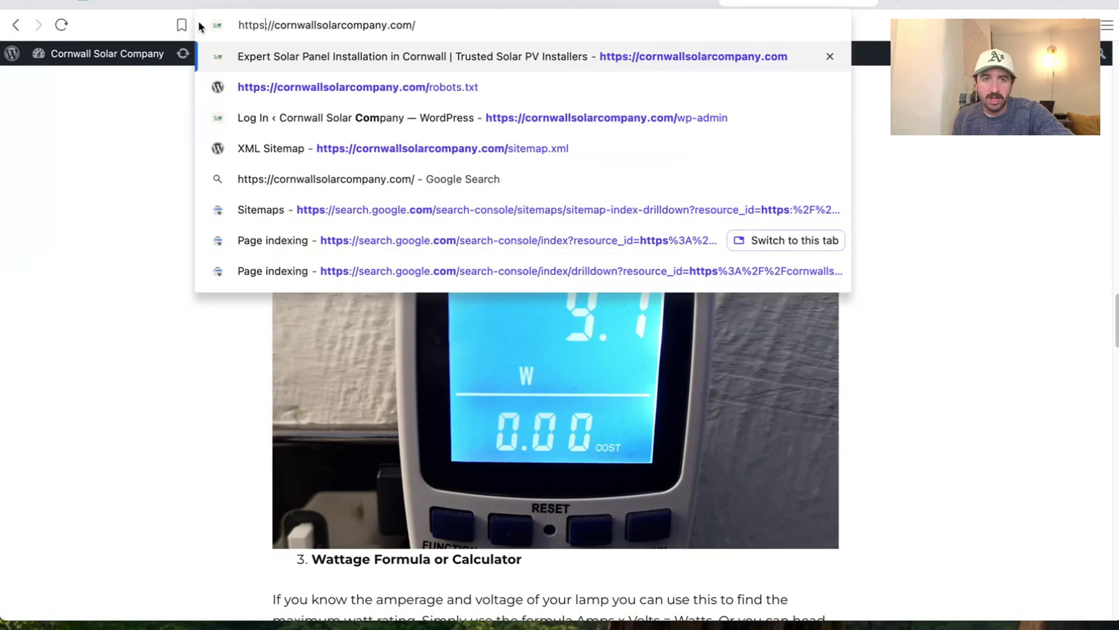
key("BackSpace")
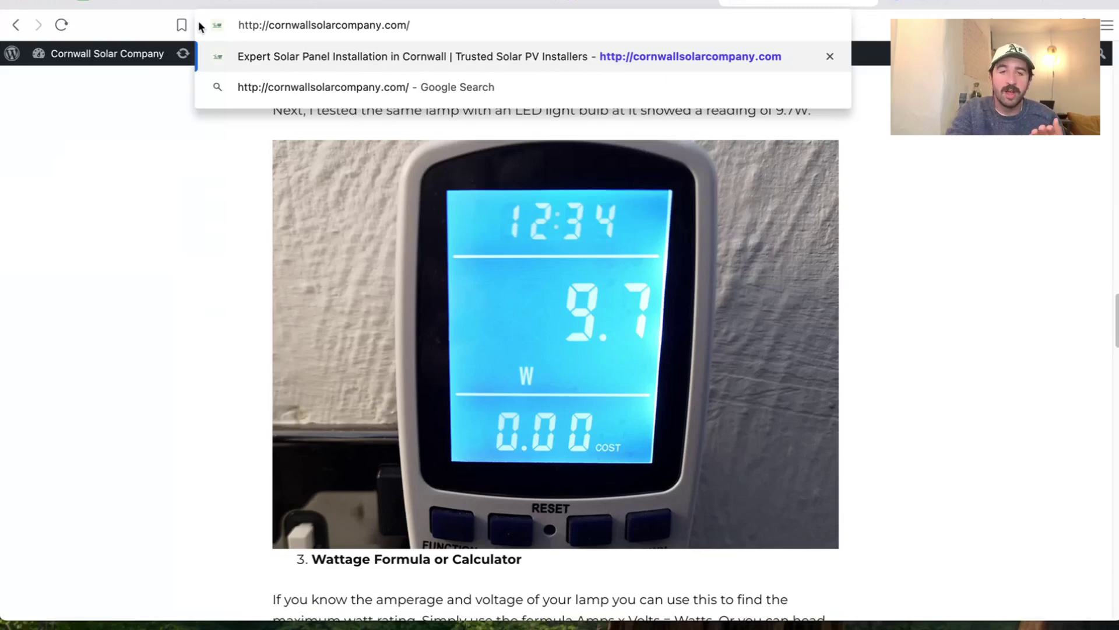
key("Return")
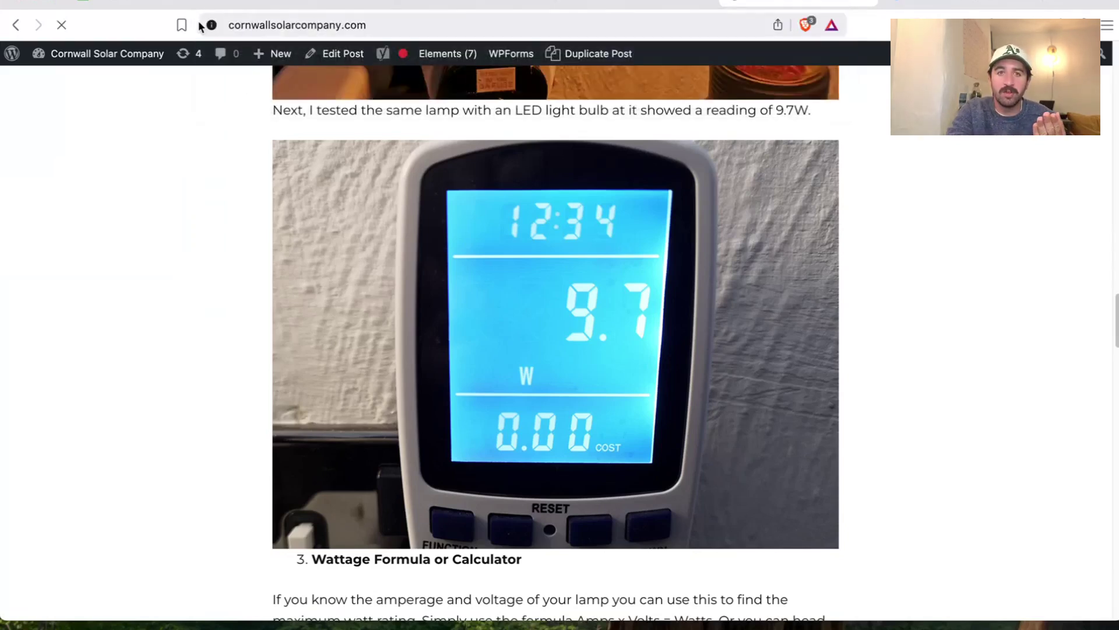
double_click(293, 30)
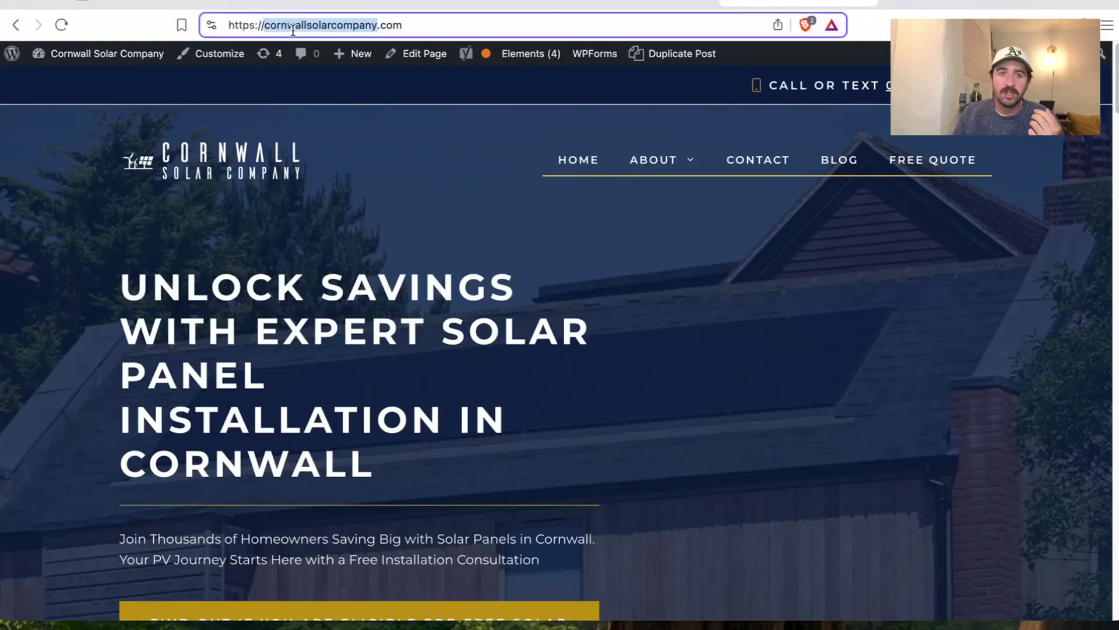
double_click(255, 26)
mouse_move(256, 26)
left_mouse_down()
mouse_move(311, 28)
mouse_move(259, 26)
left_mouse_up()
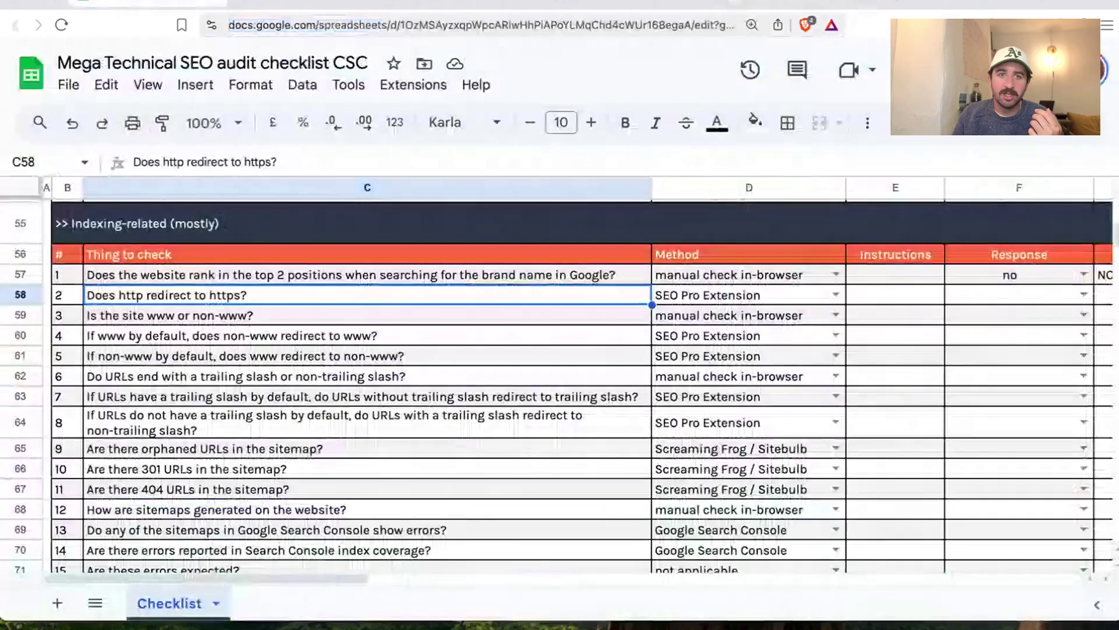
Set the response for the HTTP-to-HTTPS redirect check in the audit checklist to yes
left_click(146, 3)
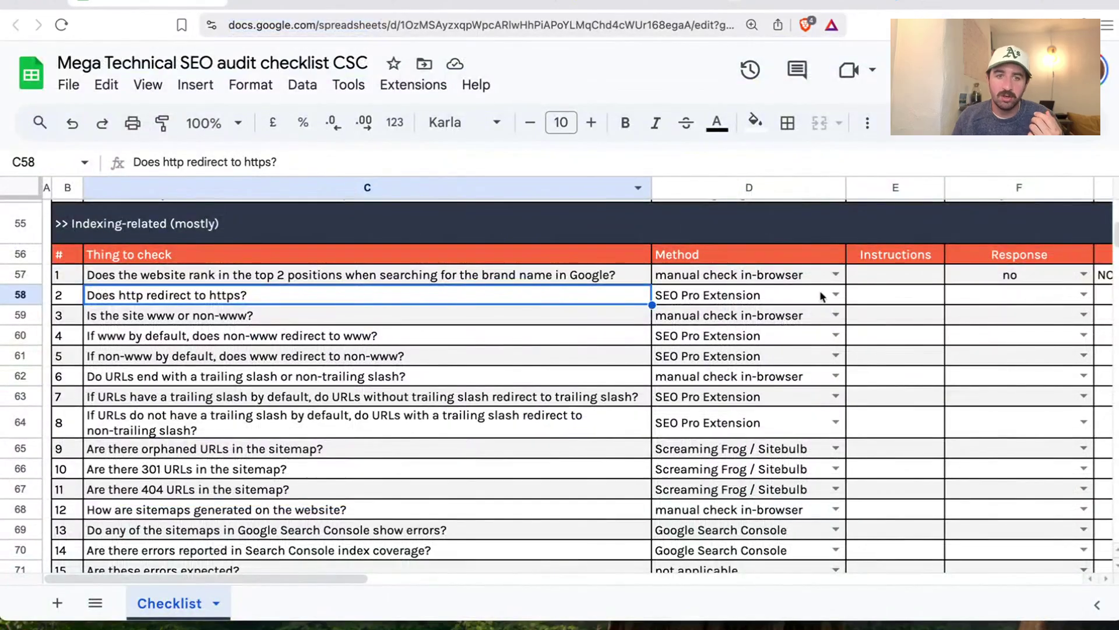
left_click(1083, 294)
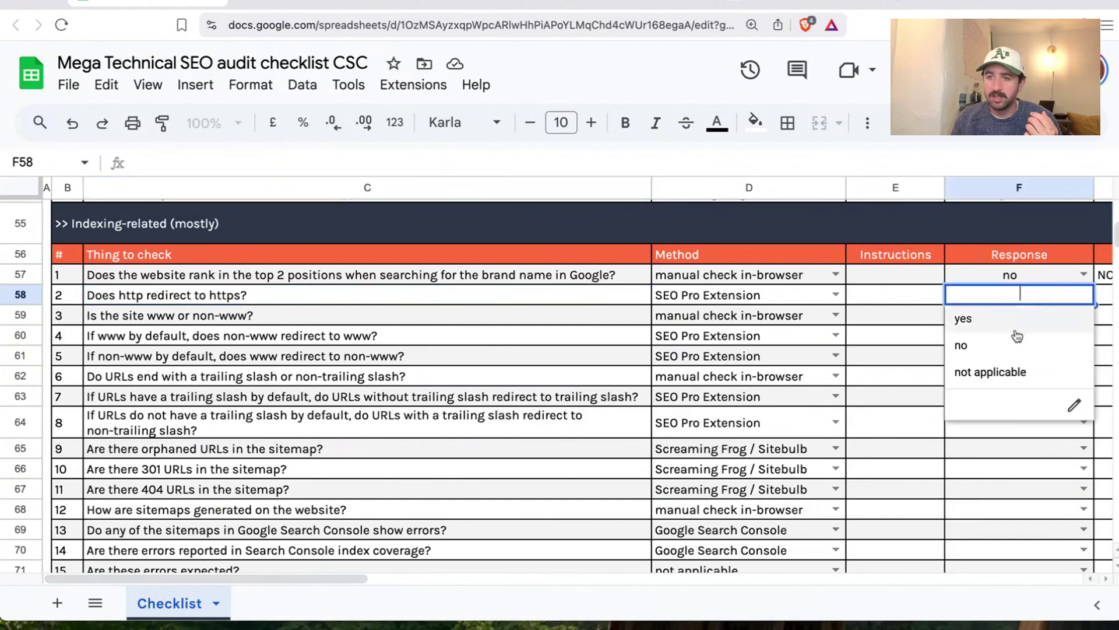
left_click(1016, 328)
left_click(309, 324)
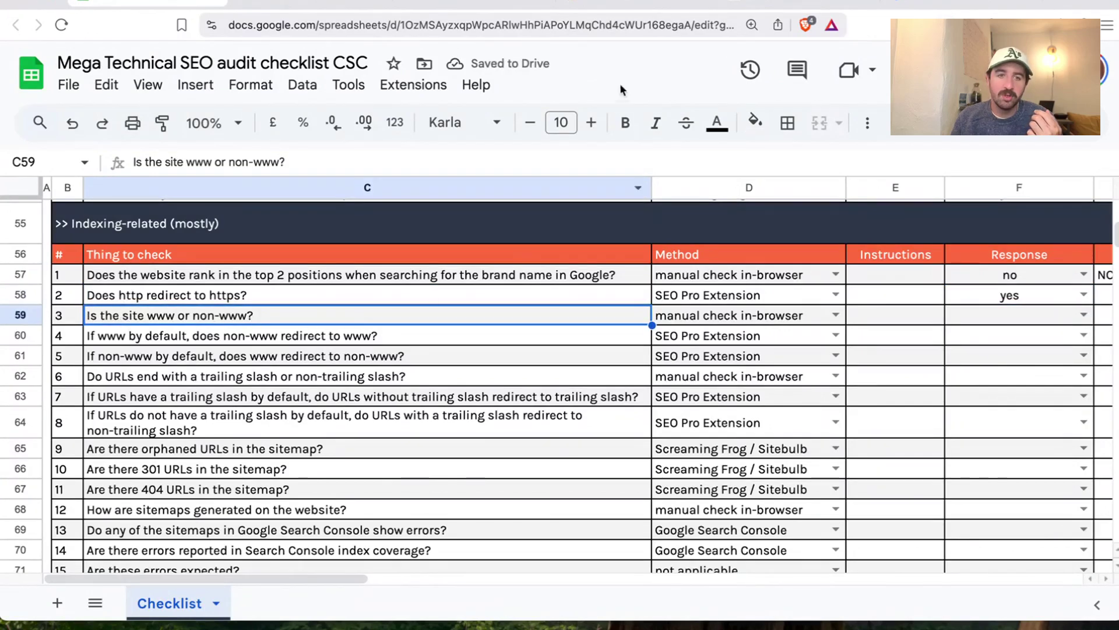
left_click(840, 3)
left_click(264, 25)
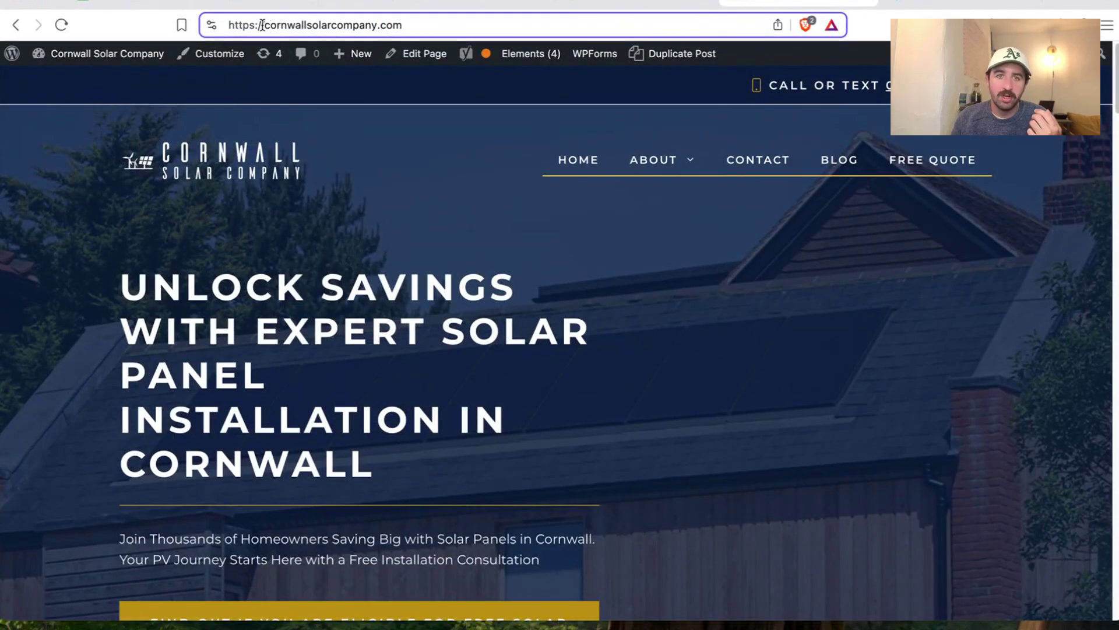
left_click(156, 5)
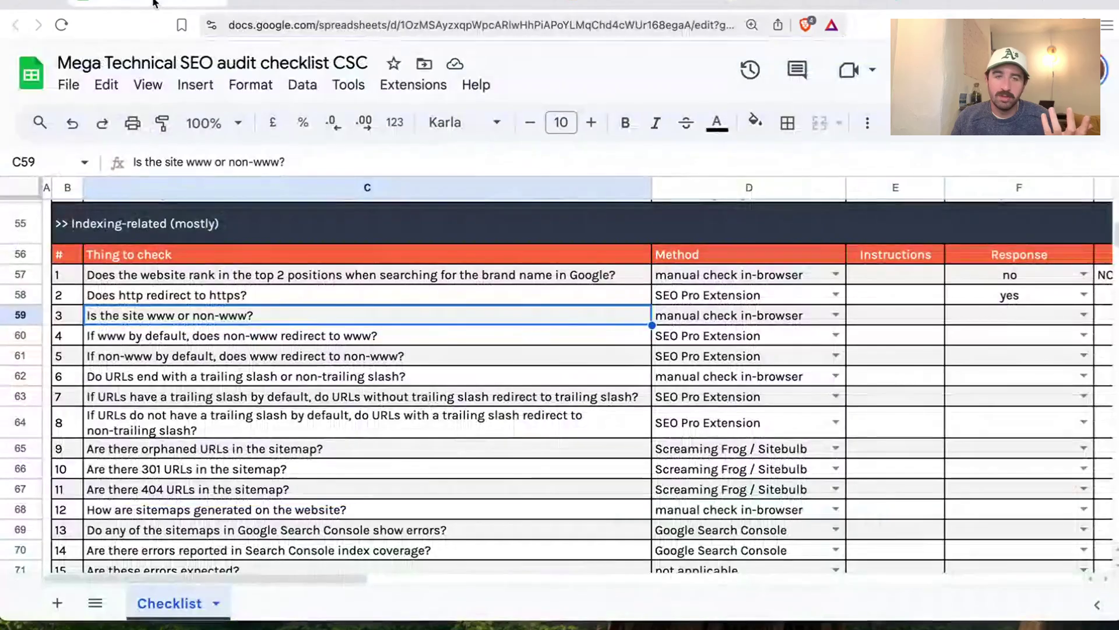
double_click(1054, 314)
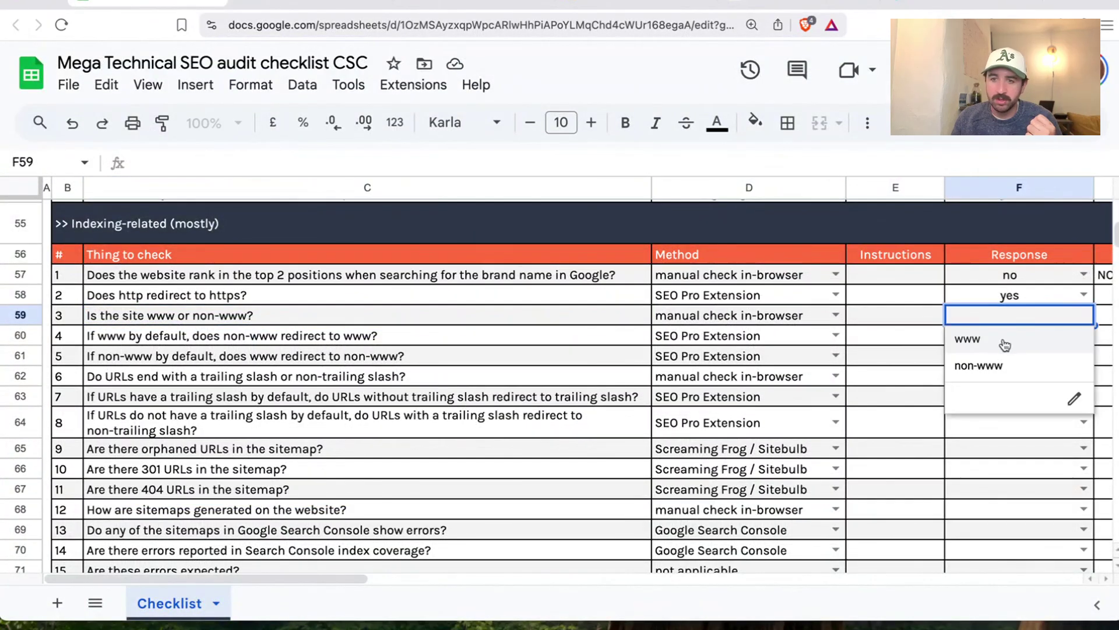
left_click(997, 365)
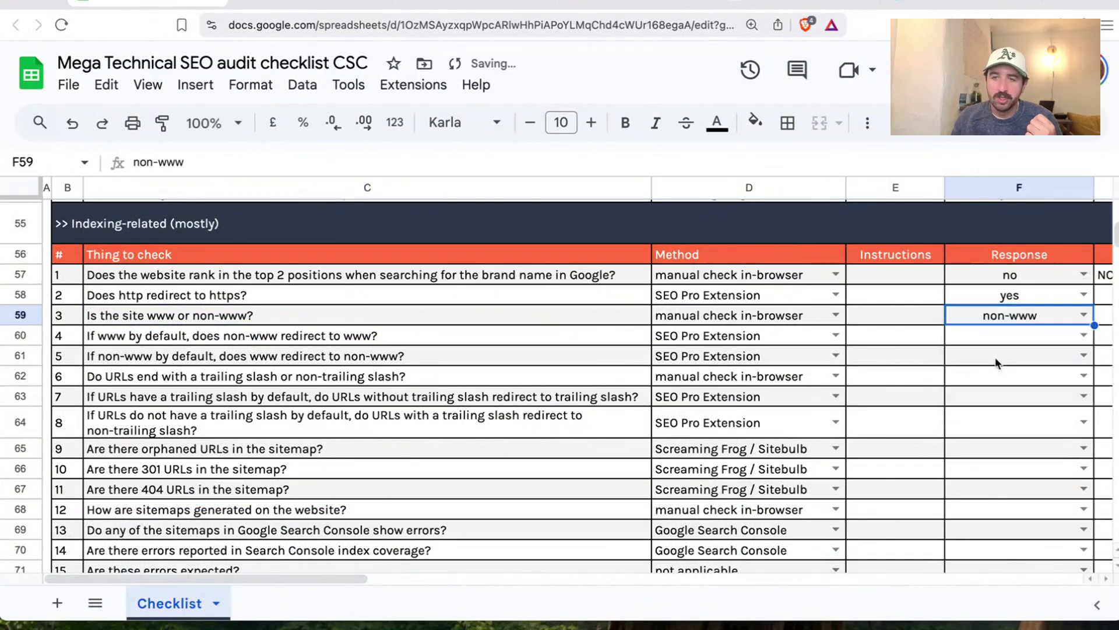
Set the response for the check on non-www redirecting to www to not applicable
left_click(185, 335)
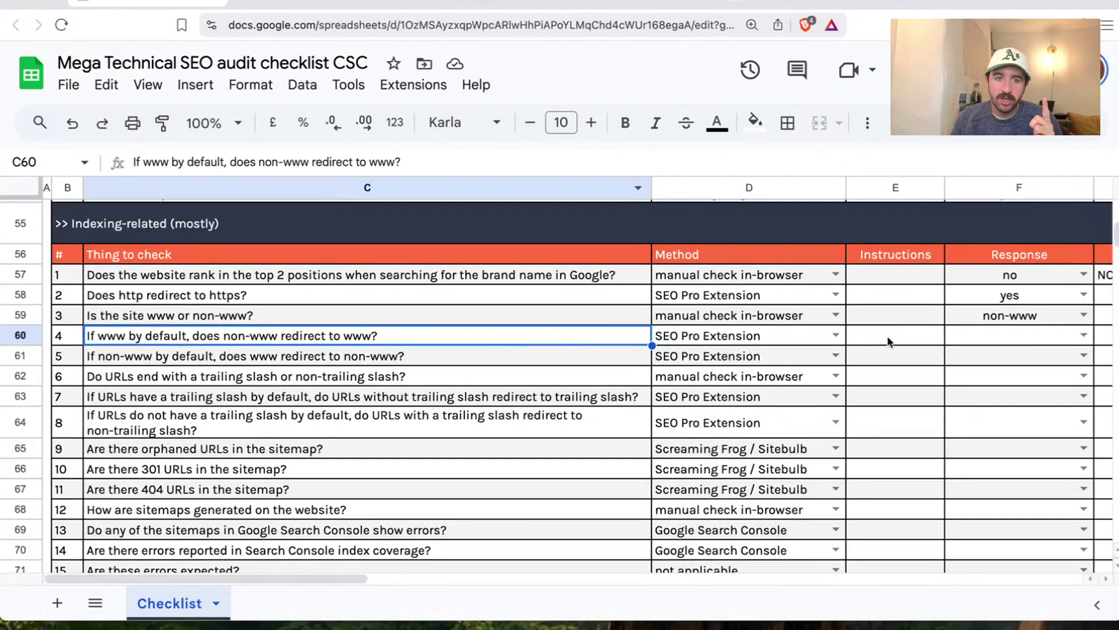
left_click(1083, 335)
left_click(1009, 413)
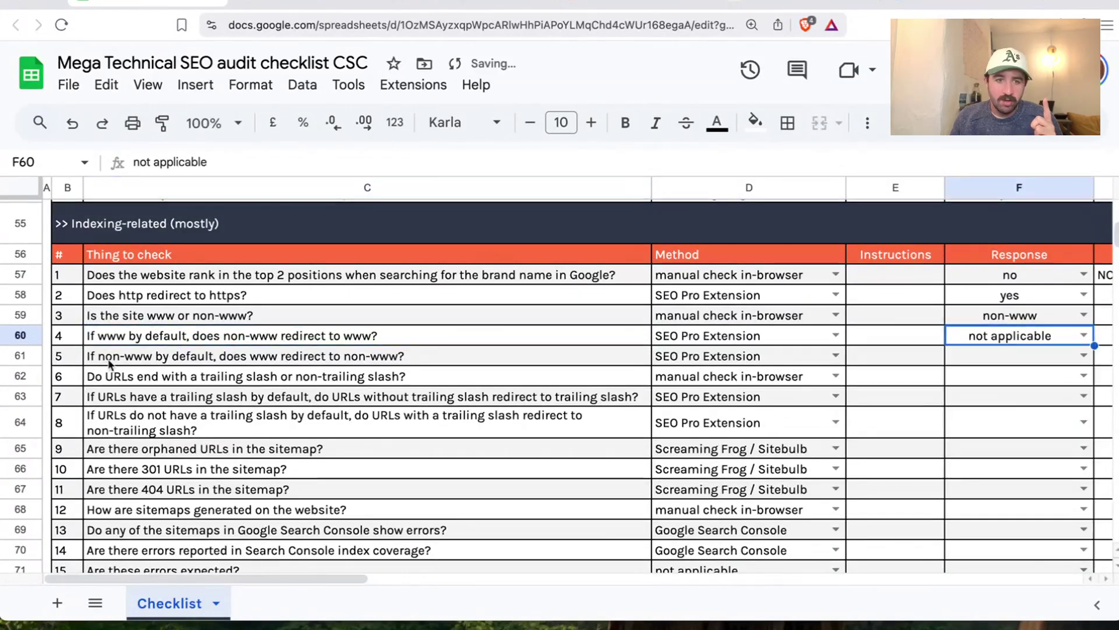
left_click(190, 360)
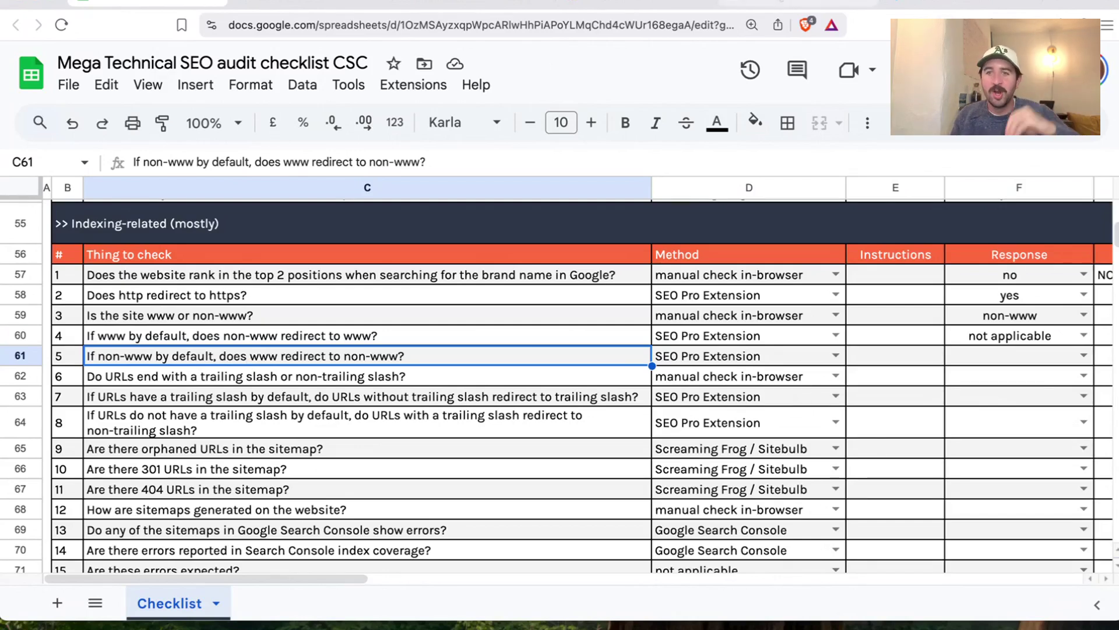
left_click(793, 5)
right_click(376, 95)
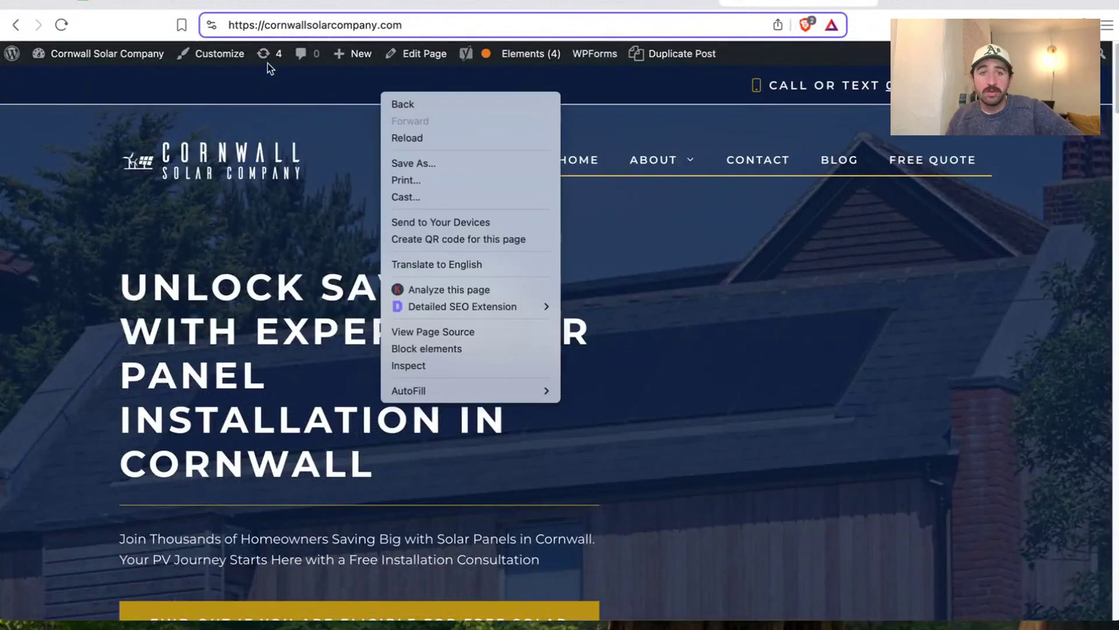
left_click(257, 22)
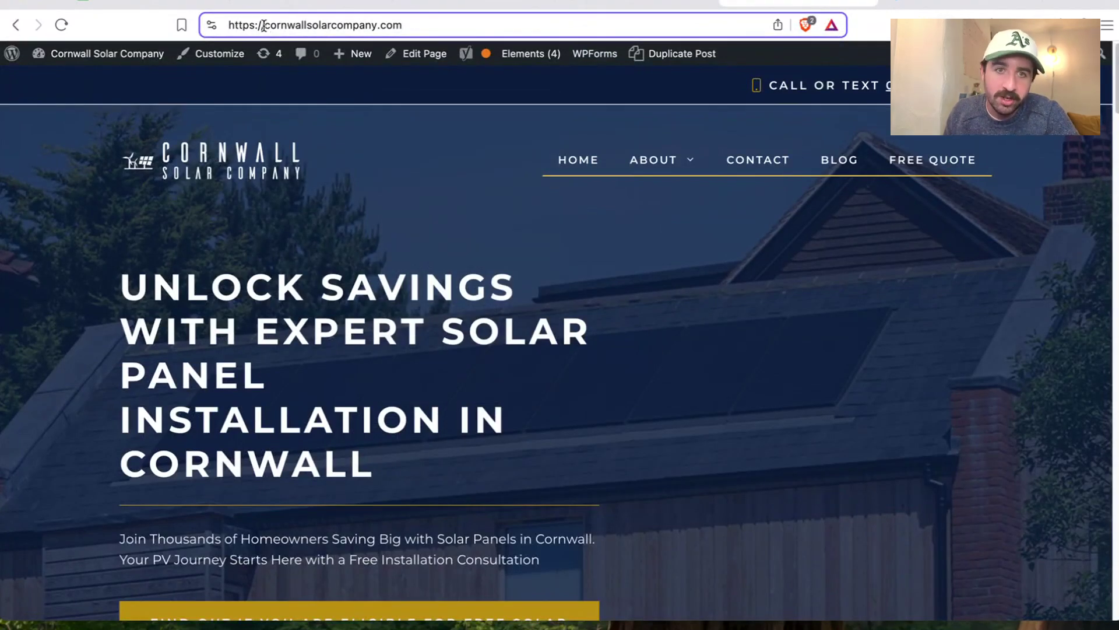
type("www.")
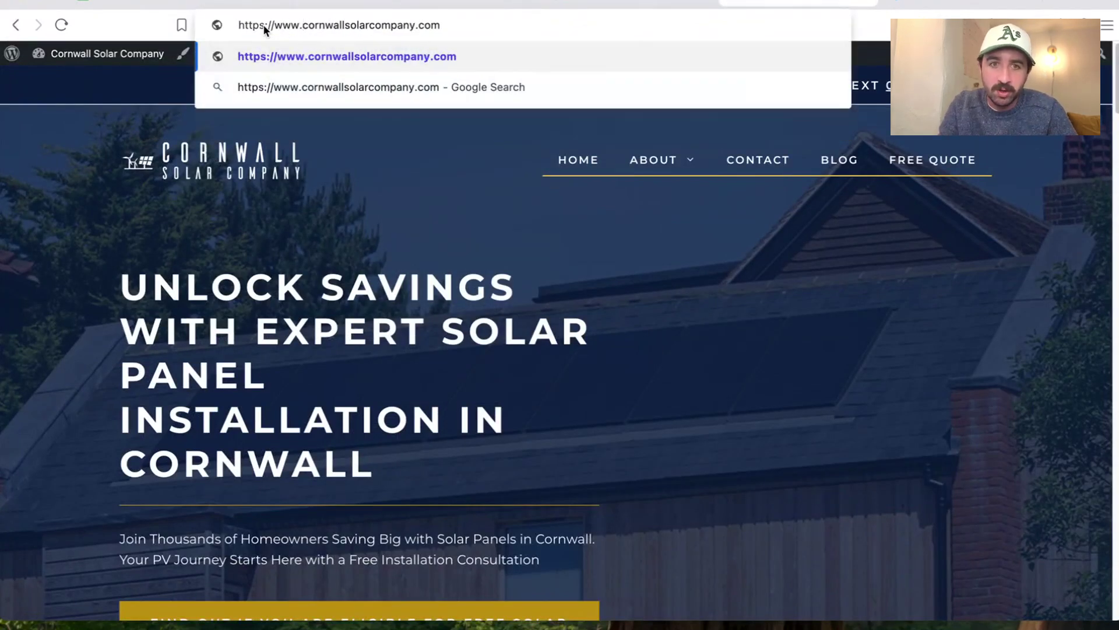
key("Return")
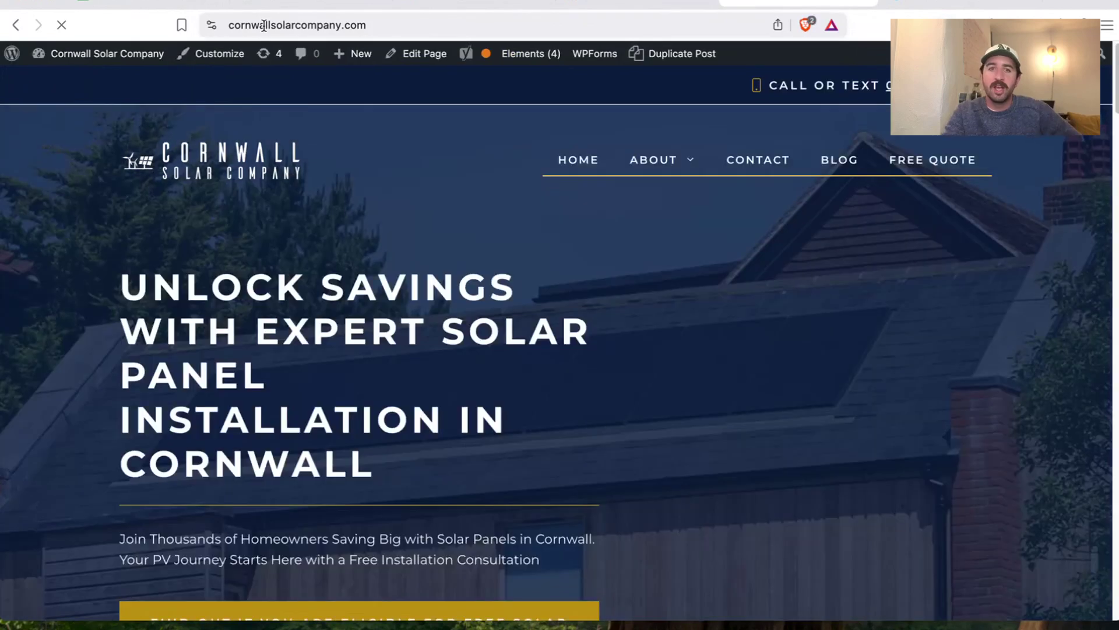
left_click(263, 26)
left_click(262, 26)
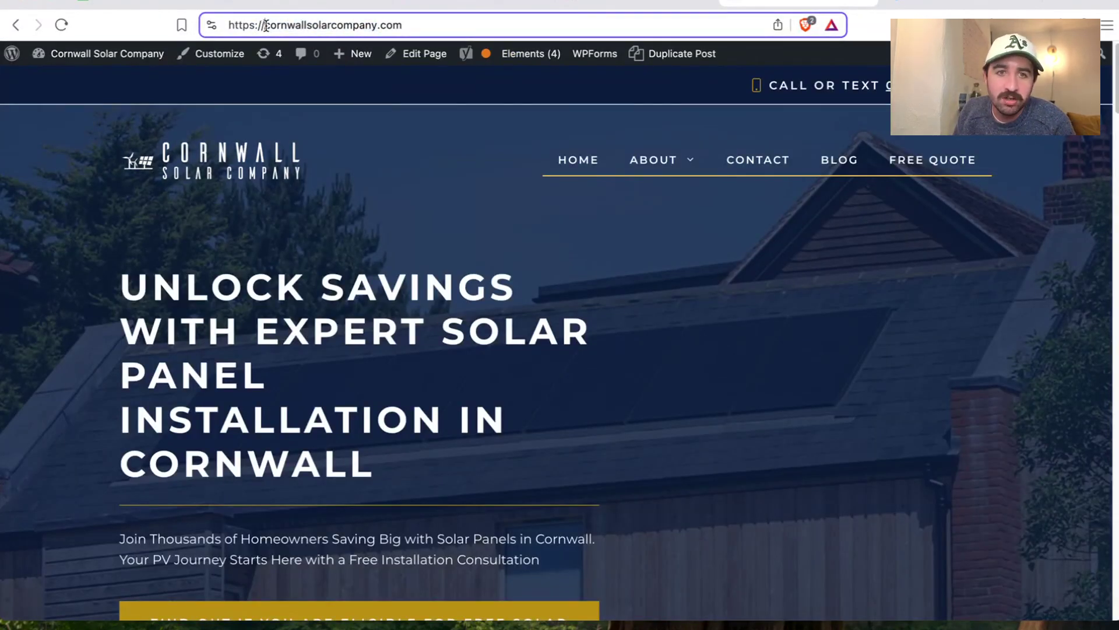
left_click_drag(266, 26, 487, 34)
Set the response for the check on www redirecting to non-www to yes
left_click(180, 3)
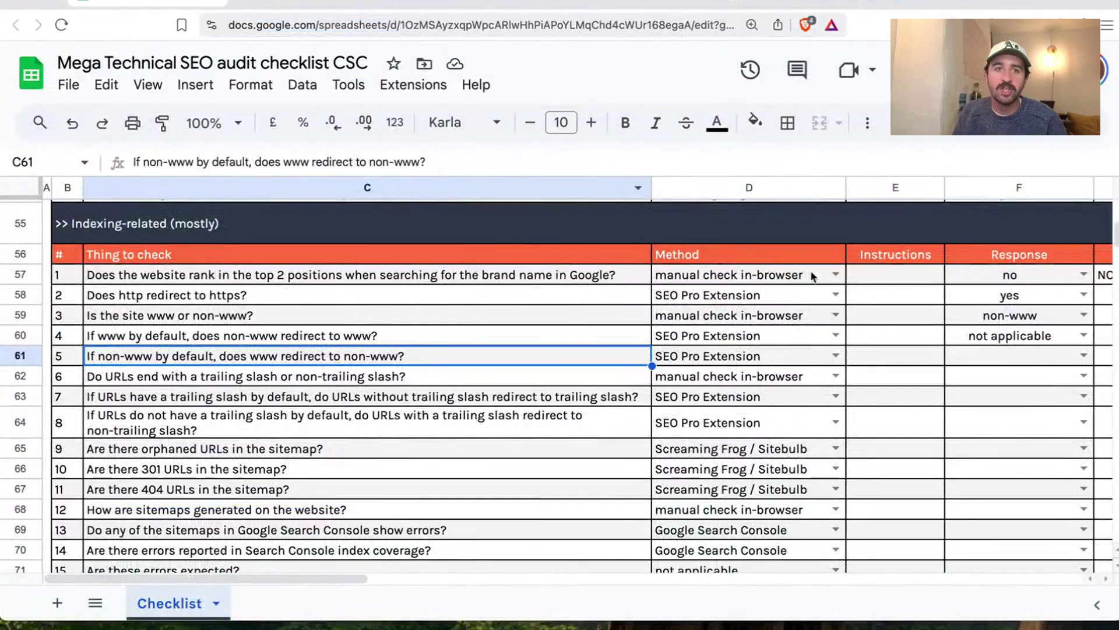
left_click(1079, 361)
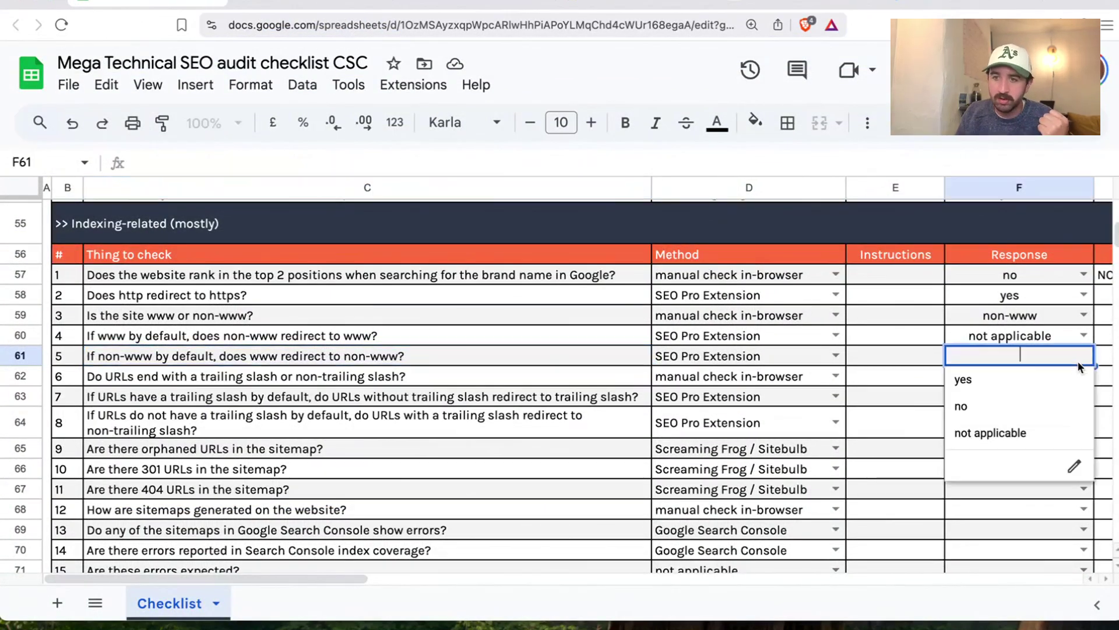
left_click(998, 385)
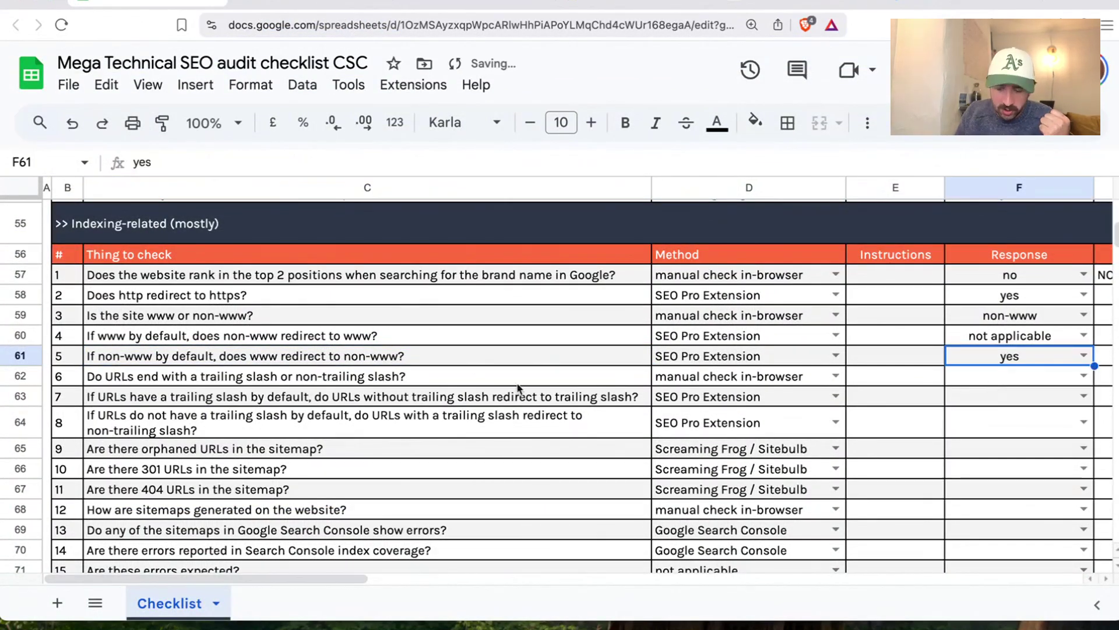
Inspect the ending of the website's Contact page address and set the trailing slash check's response to non-trailing slash
left_click(326, 386)
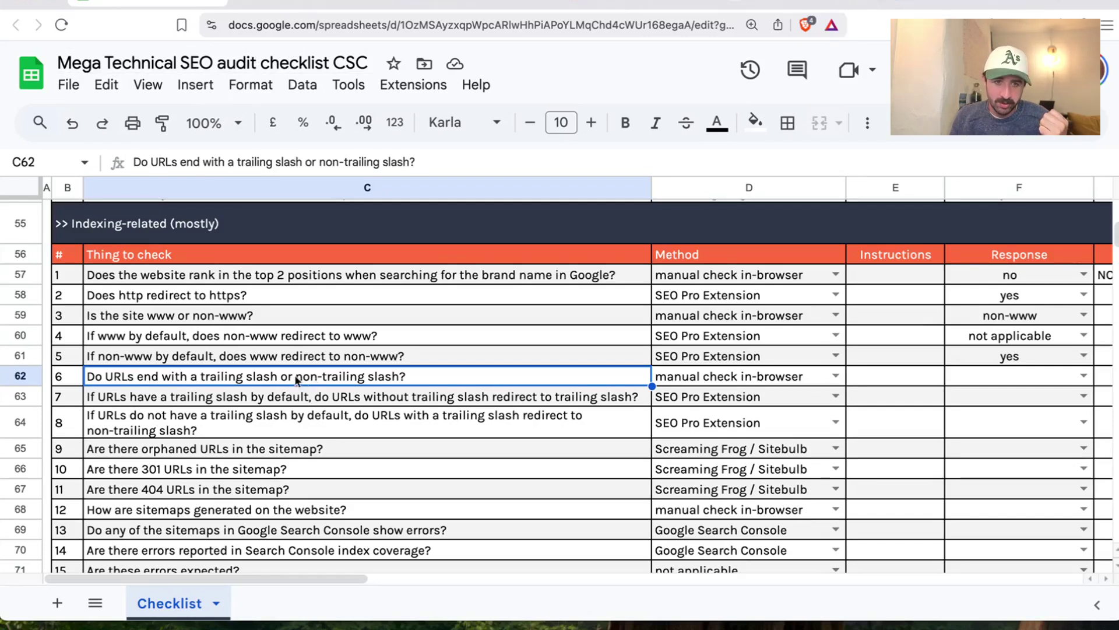
left_click(798, 4)
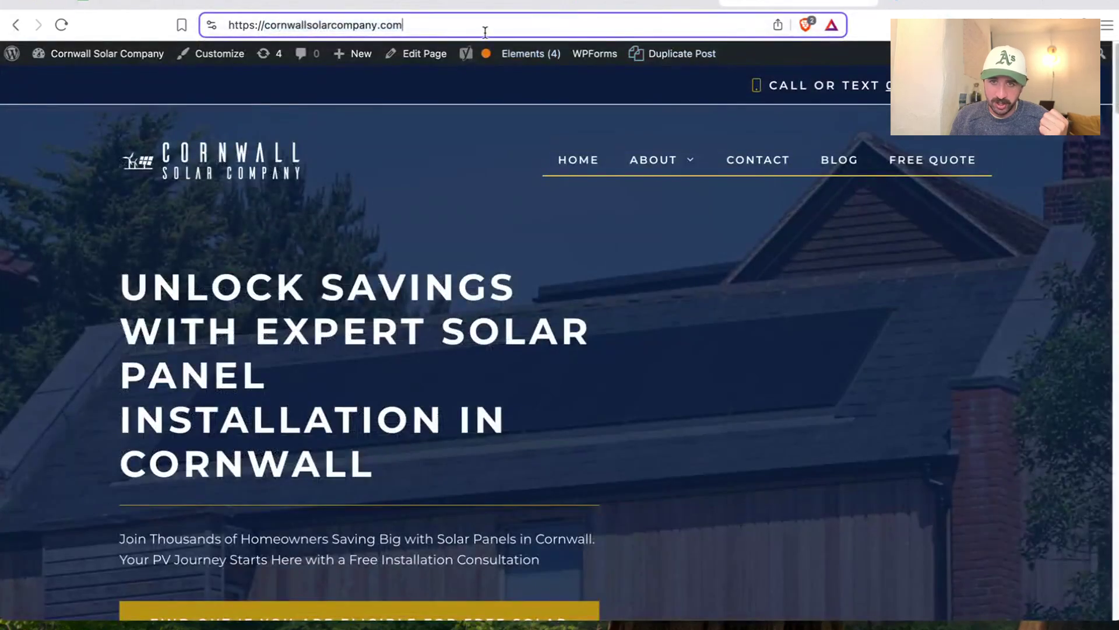
left_click(757, 161)
left_click(422, 27)
left_click(422, 27)
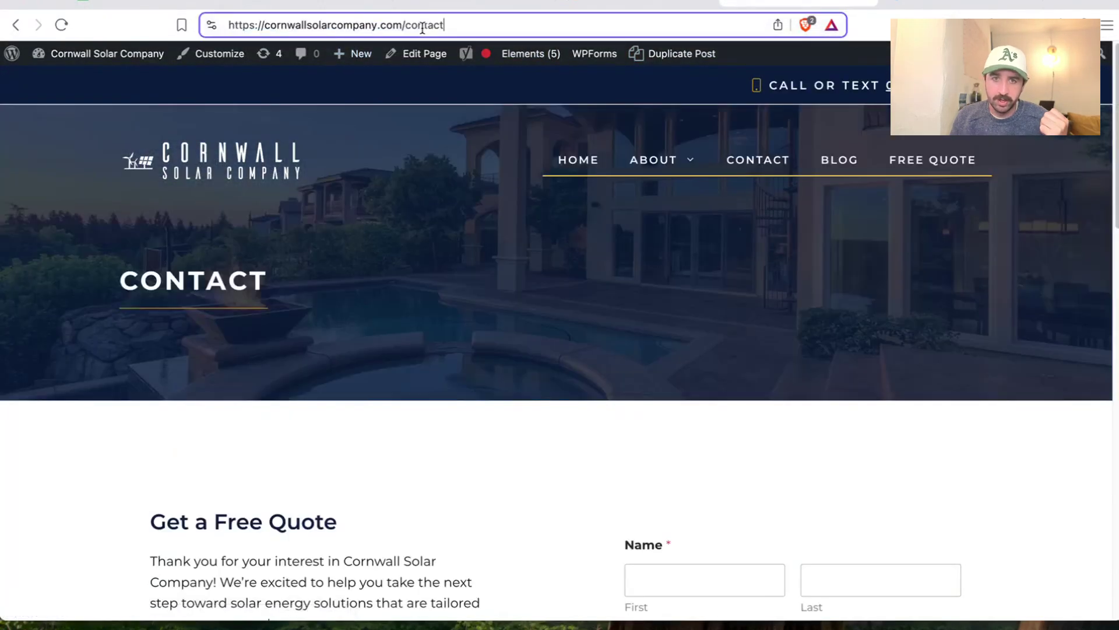
type("/")
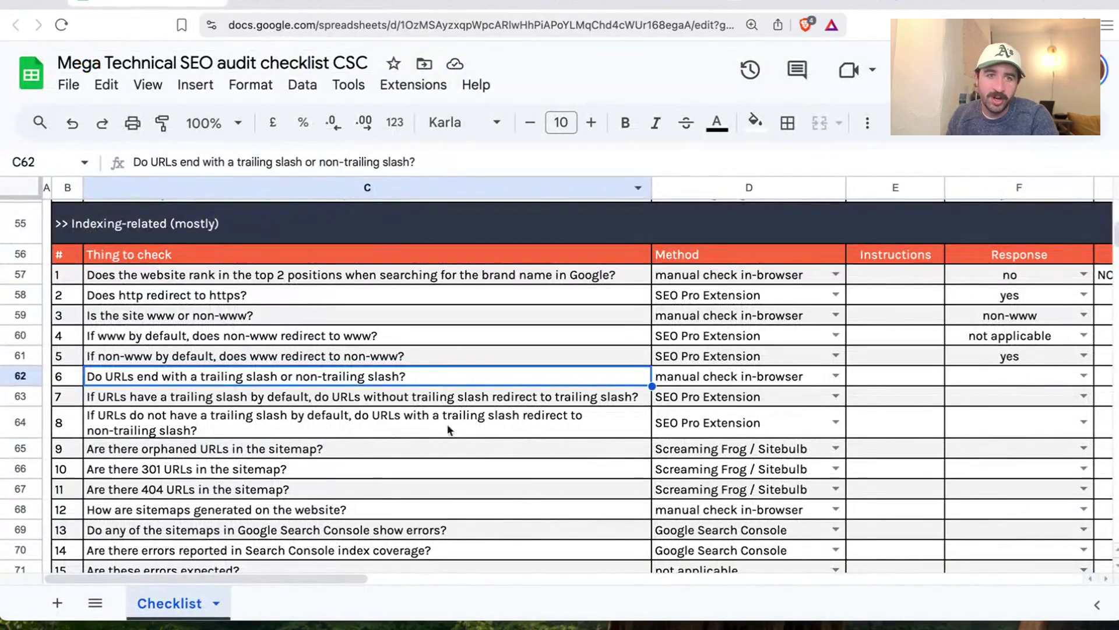
left_click(1084, 375)
left_click(1012, 424)
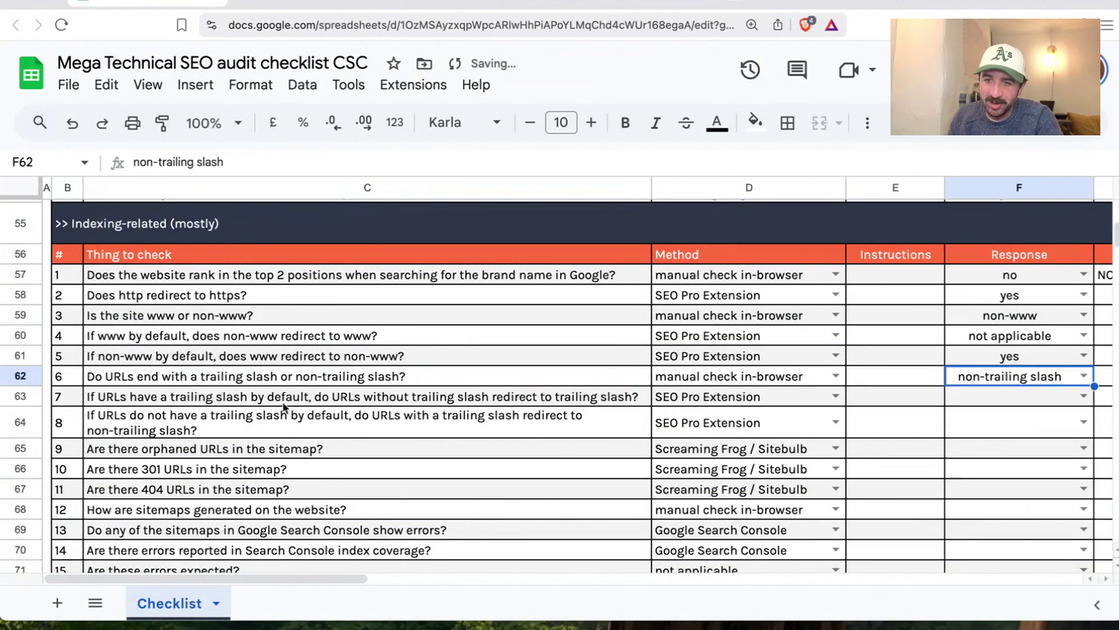
Set the response for the check on URLs without a trailing slash redirecting to trailing slash to not applicable
left_click(284, 405)
left_click(1084, 396)
left_click(1003, 472)
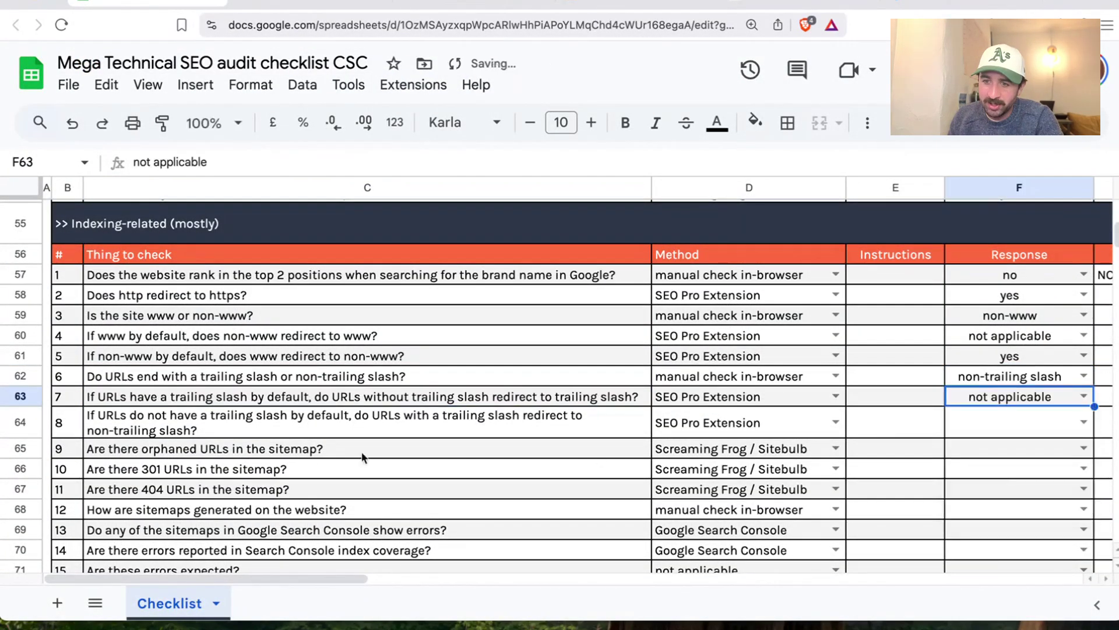
For the redirect-to-non-trailing-slash check, remove the trailing slash from the Contact page address, reload it and inspect the resulting address
left_click(142, 420)
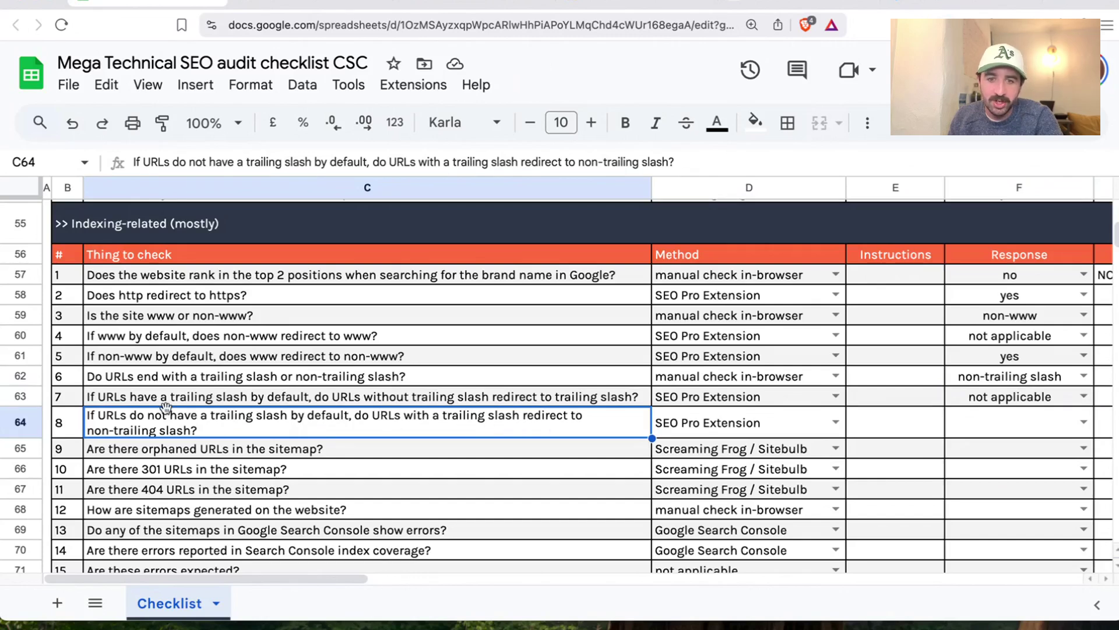
left_click(863, 7)
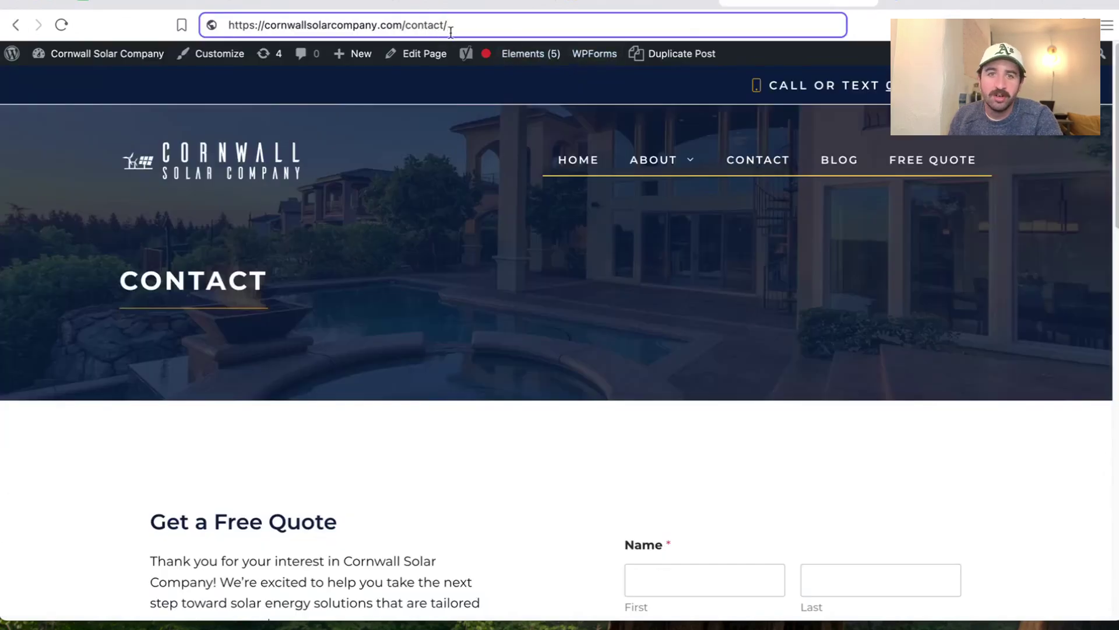
mouse_move(457, 28)
left_mouse_down()
mouse_move(431, 27)
mouse_move(444, 27)
left_mouse_up()
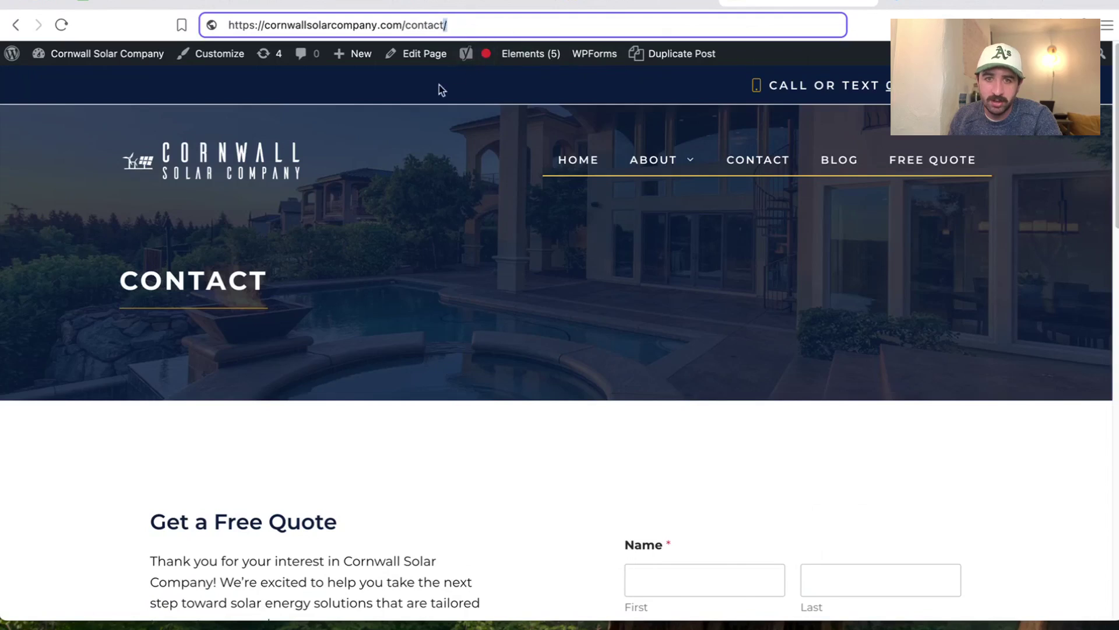
key("BackSpace")
key("Return")
left_click(415, 25)
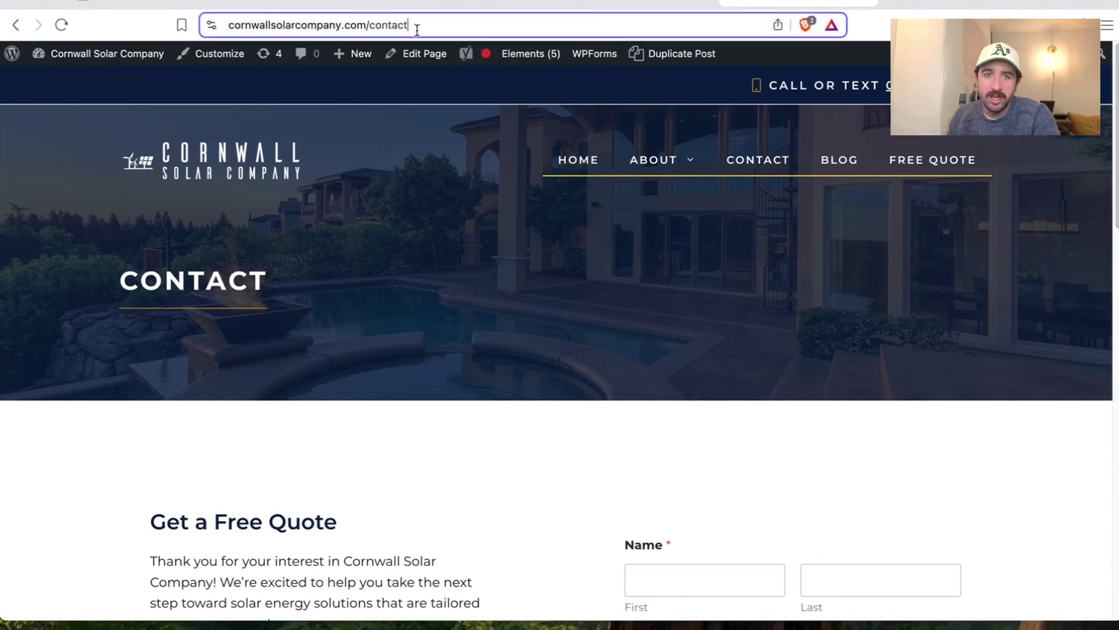
Set the response for the check on trailing slash URLs redirecting to non-trailing slash to yes
left_click(149, 3)
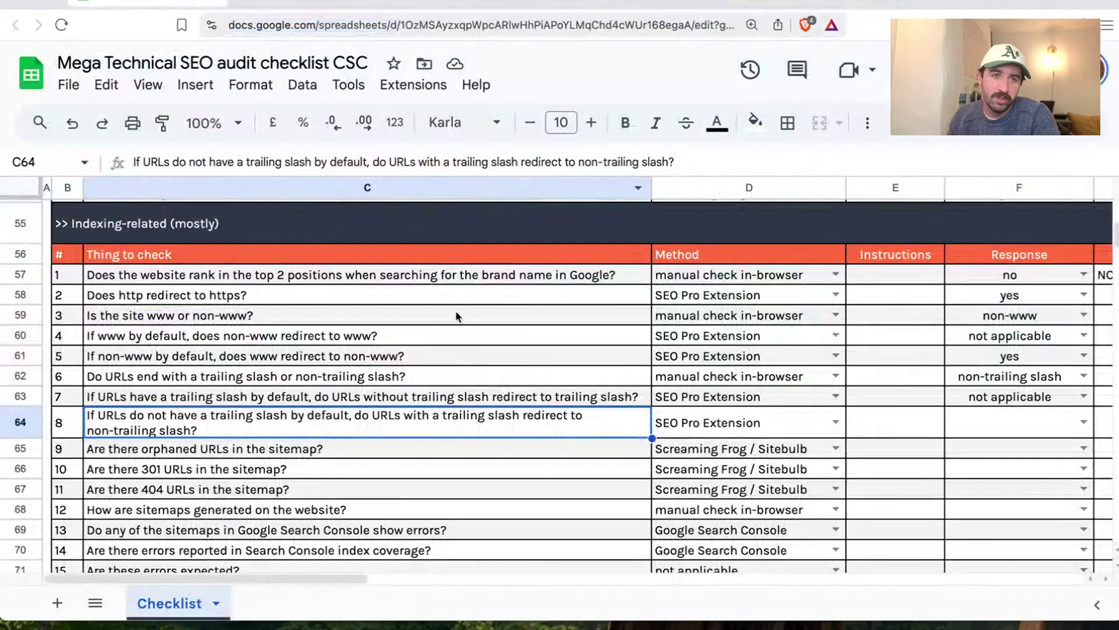
left_click(1061, 426)
left_click(991, 472)
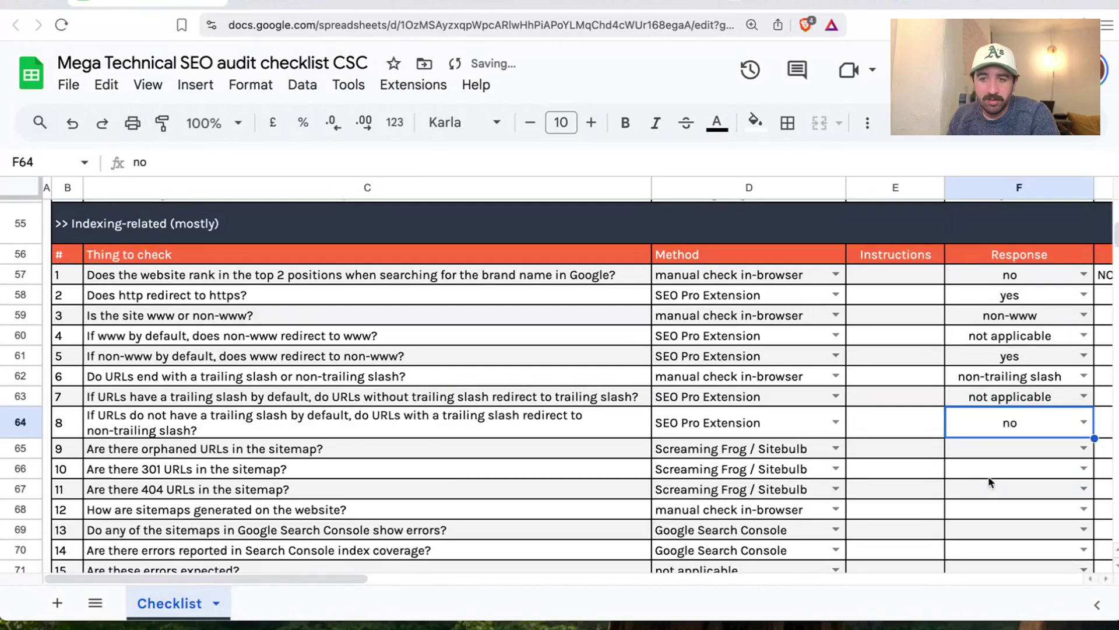
left_click(1061, 424)
left_click(1003, 451)
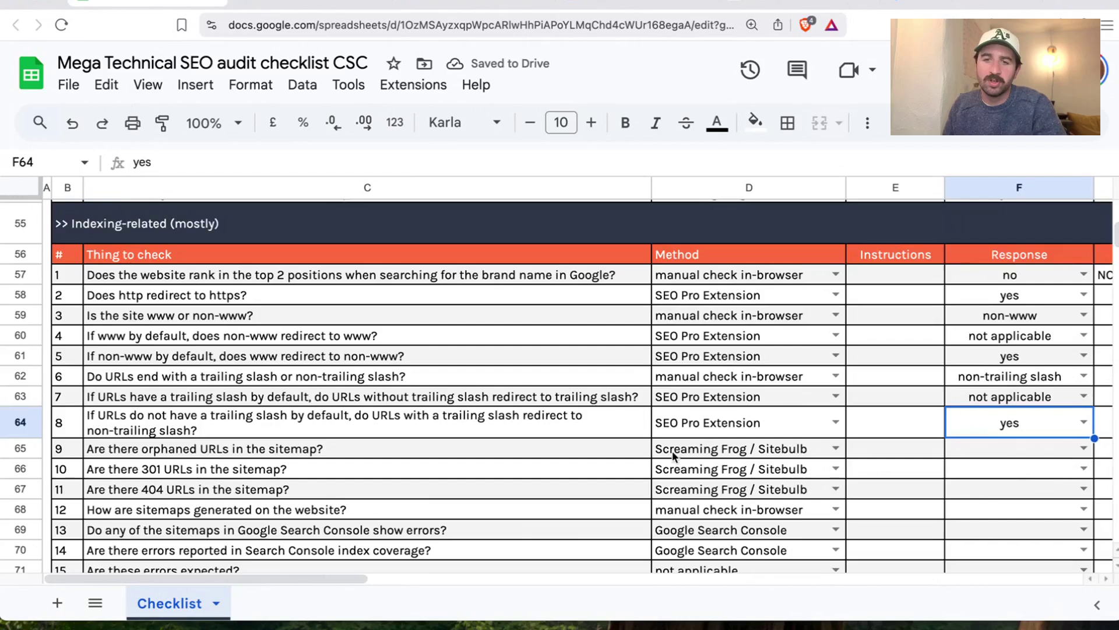
For the orphaned sitemap URLs check, switch to Semrush and view the Site Audit's errors and notices
scroll(699, 455, "down", 1)
left_click(494, 425)
scroll(495, 425, "down", 5)
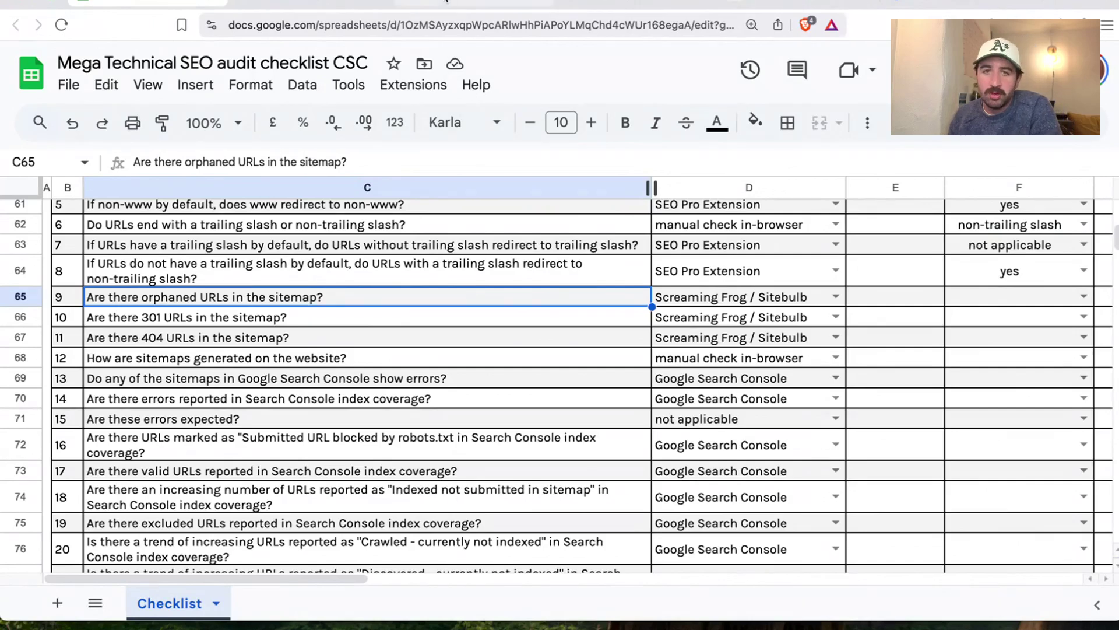
left_click(446, 2)
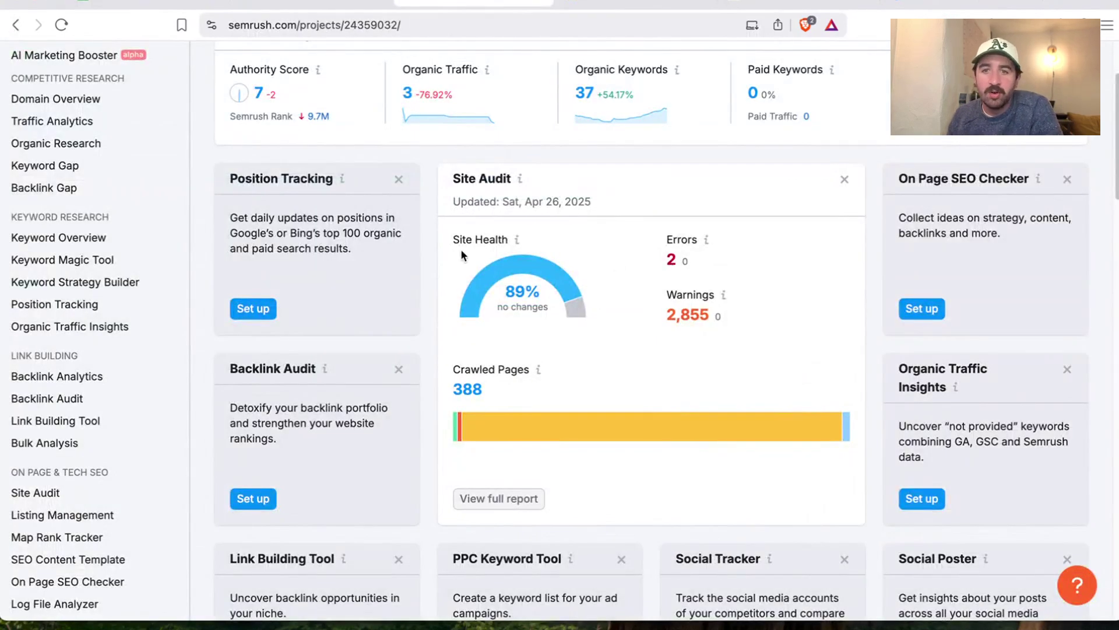
left_click(671, 260)
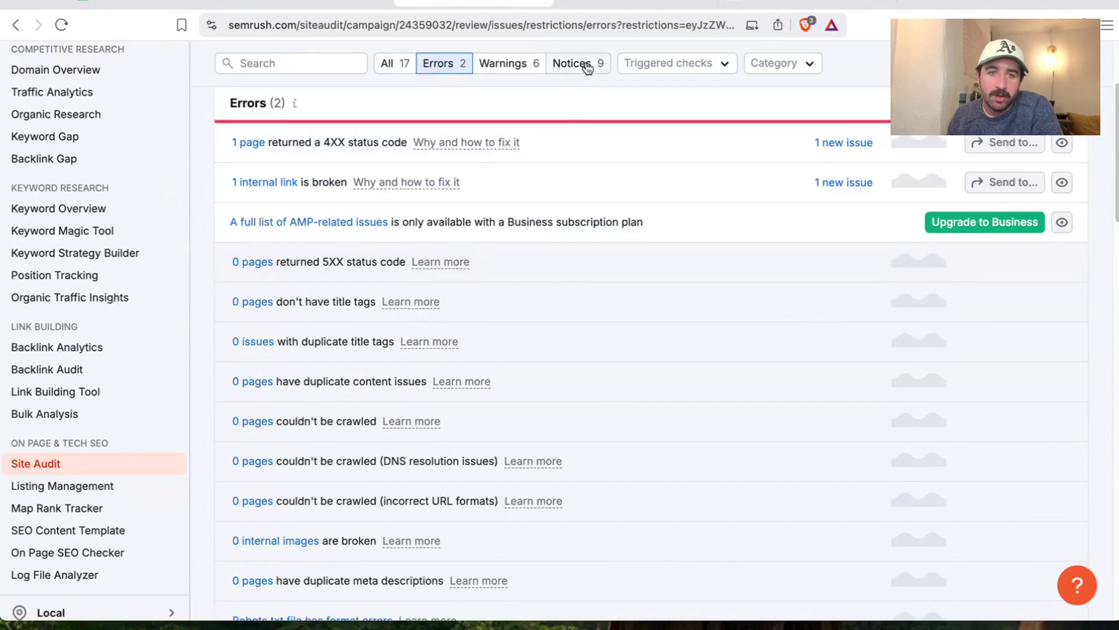
left_click(587, 69)
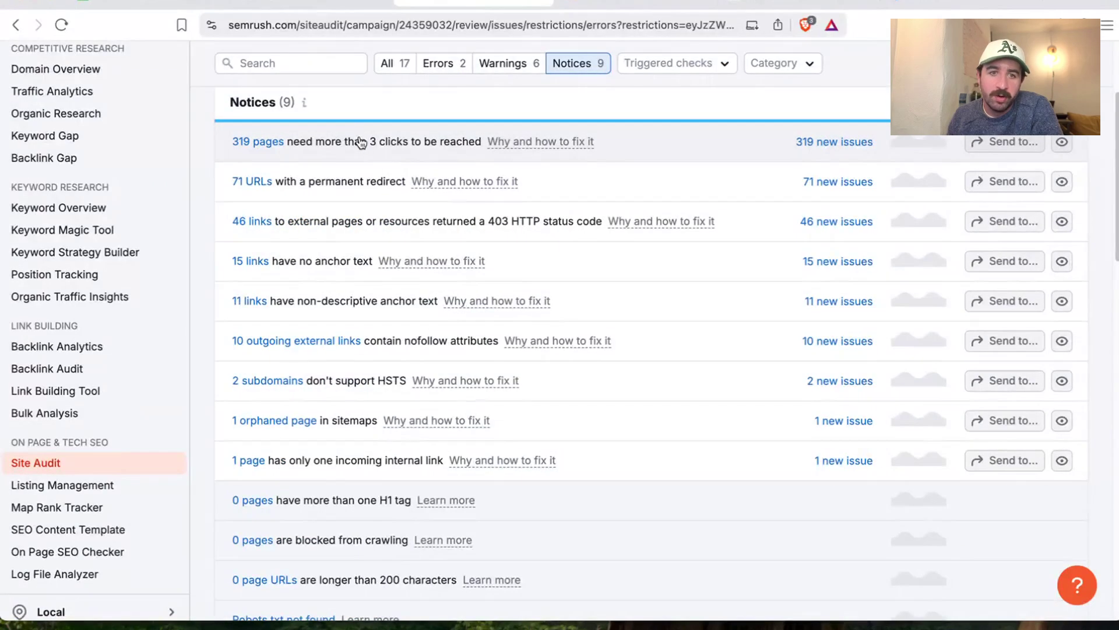
Search the Site Audit notices for "orp" and open the details of the orphaned page in sitemaps issue
scroll(357, 225, "down", 5)
key("super+f")
type("orp")
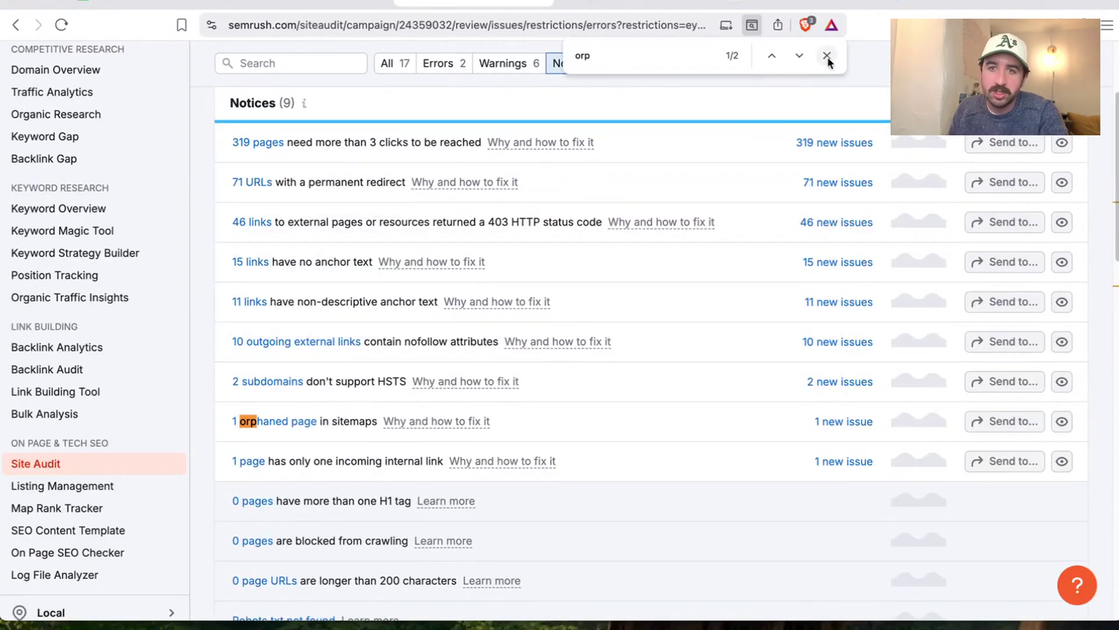
left_click(828, 56)
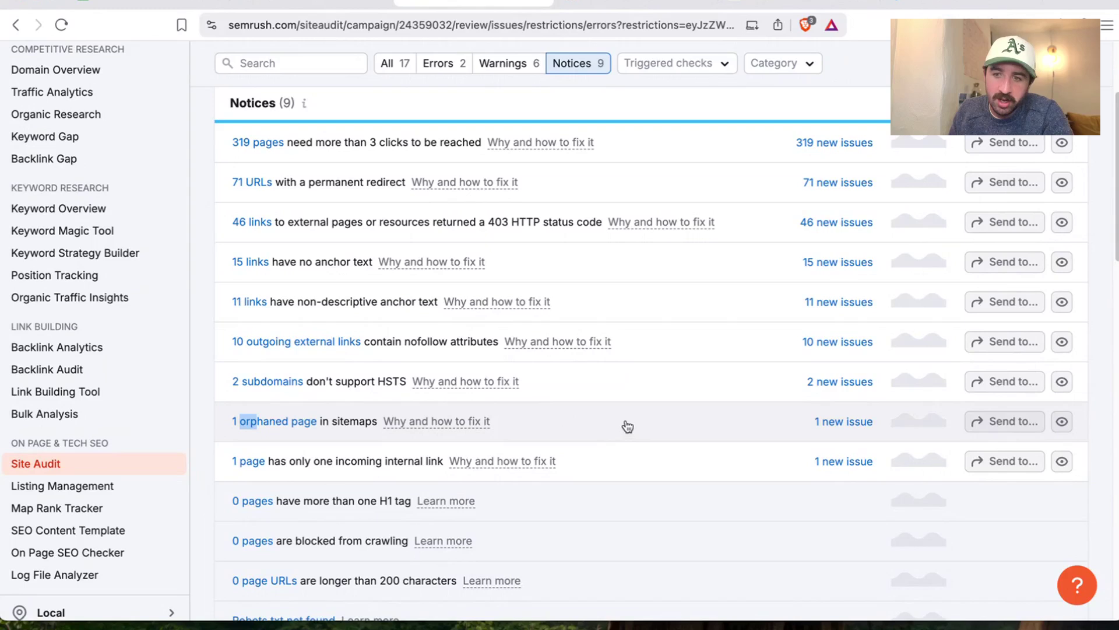
left_click(309, 422)
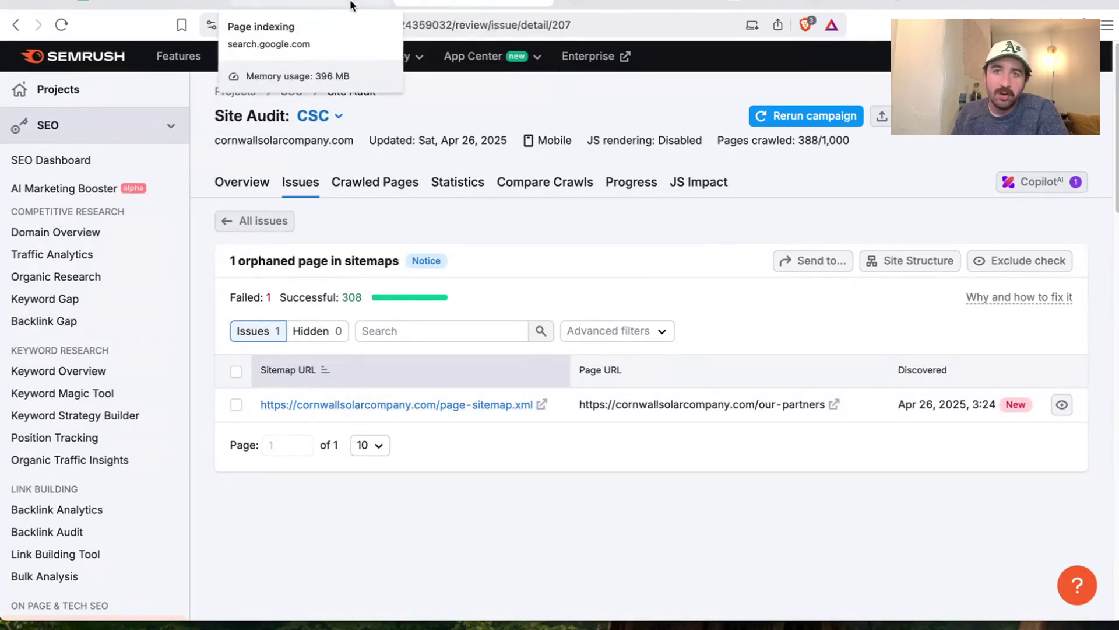
Read the explanation of why orphaned pages in sitemaps are an issue and how to fix it
mouse_move(1003, 301)
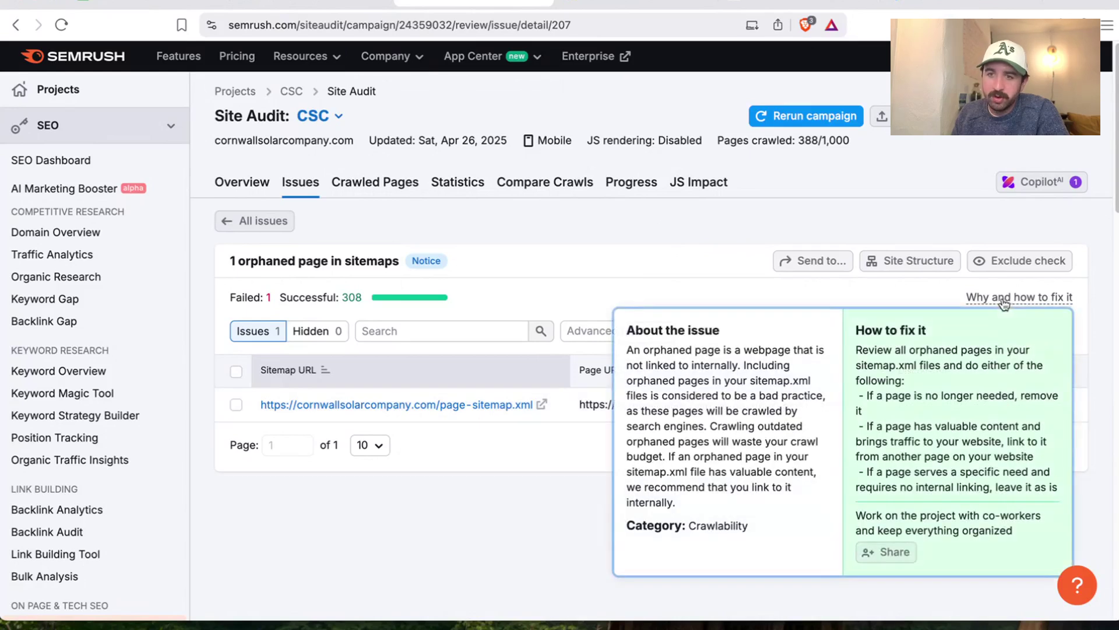
left_click_drag(675, 352, 796, 371)
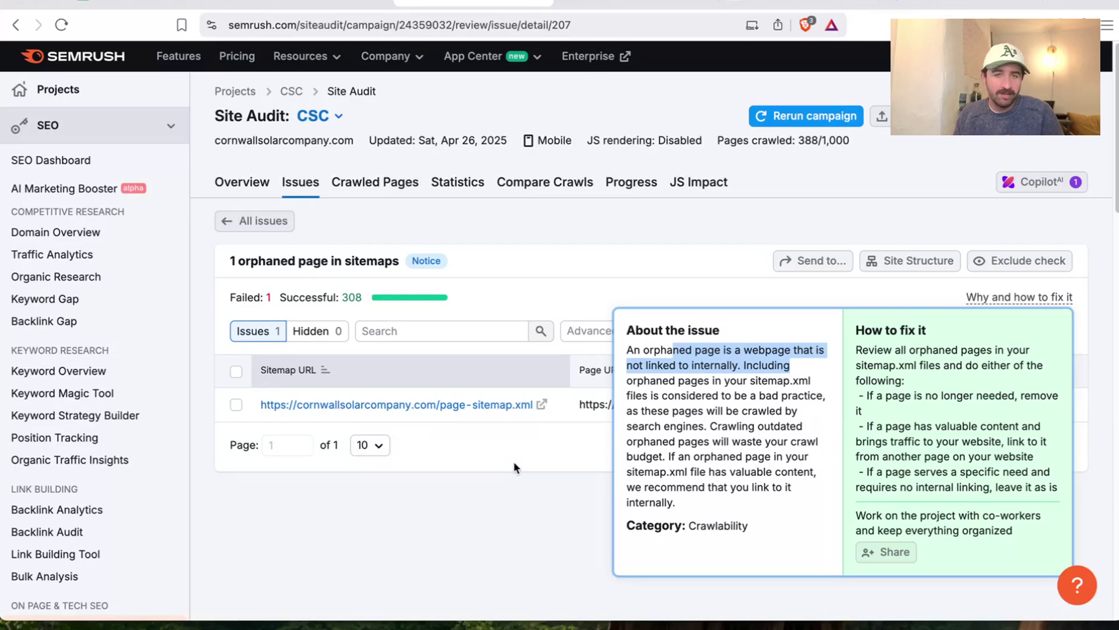
left_click(506, 508)
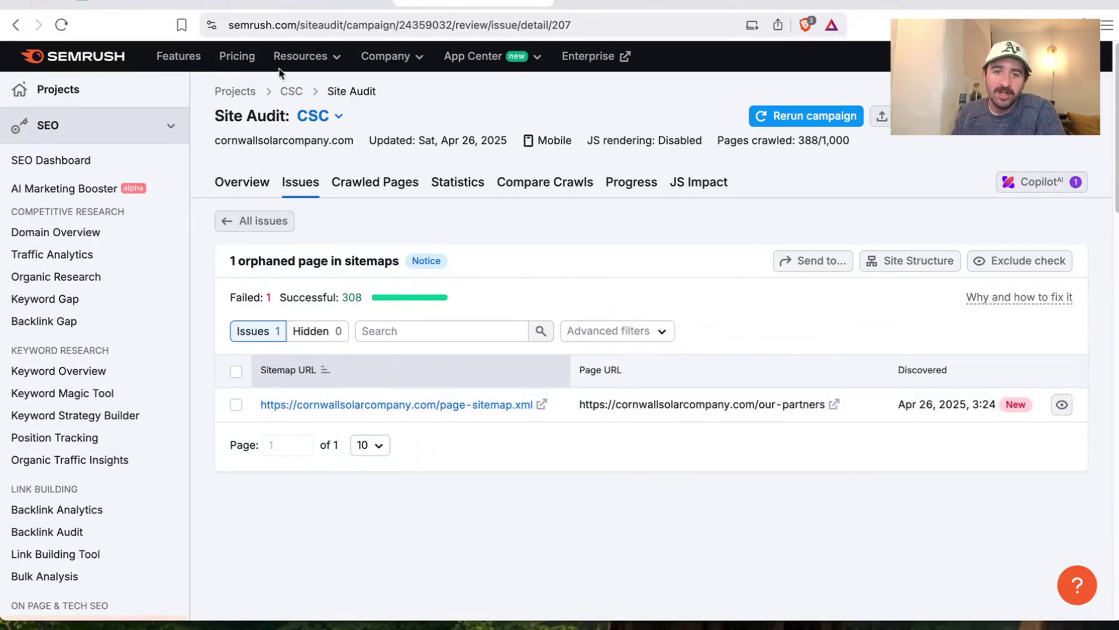
Switch to the audit checklist and add the comment "Partners page is orphaned." to the orphaned sitemap URLs check
left_click(149, 6)
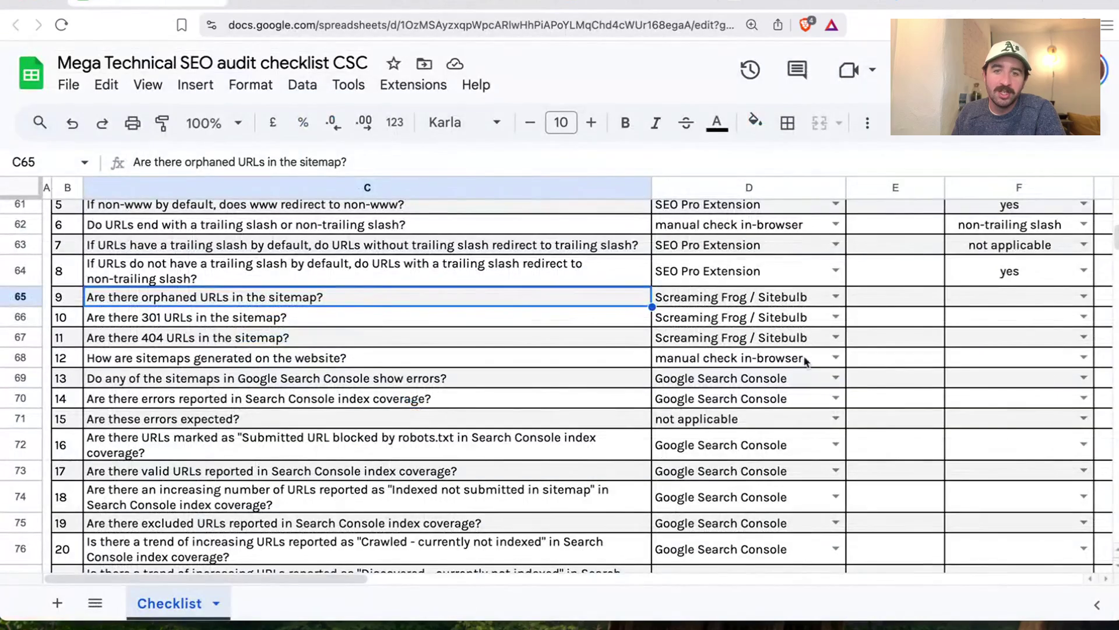
scroll(309, 572, "right", 5)
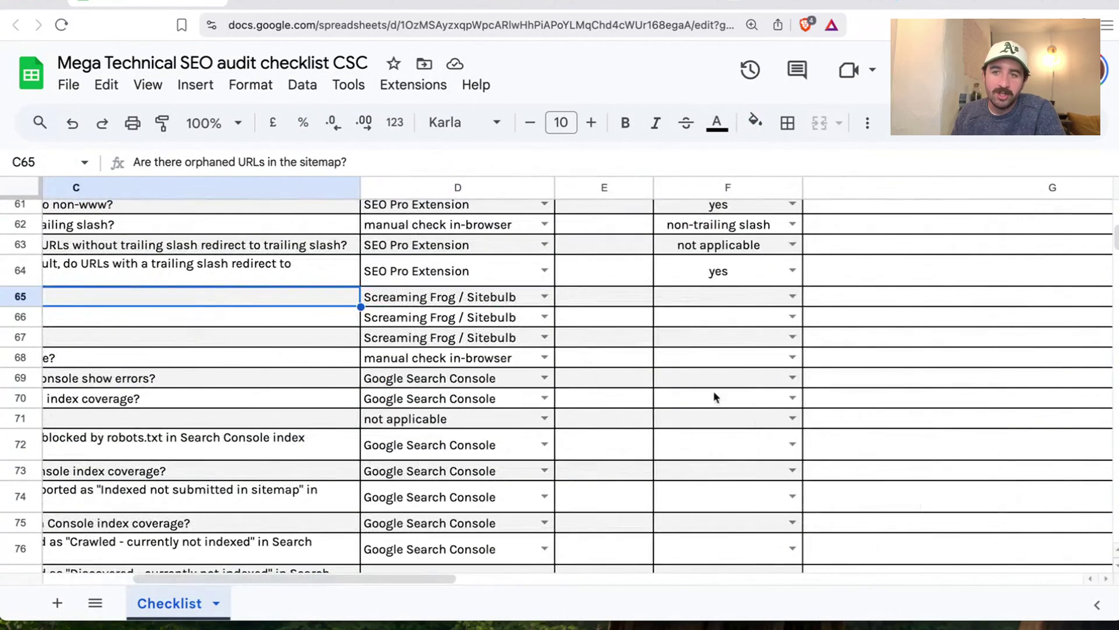
left_click(838, 300)
type("P")
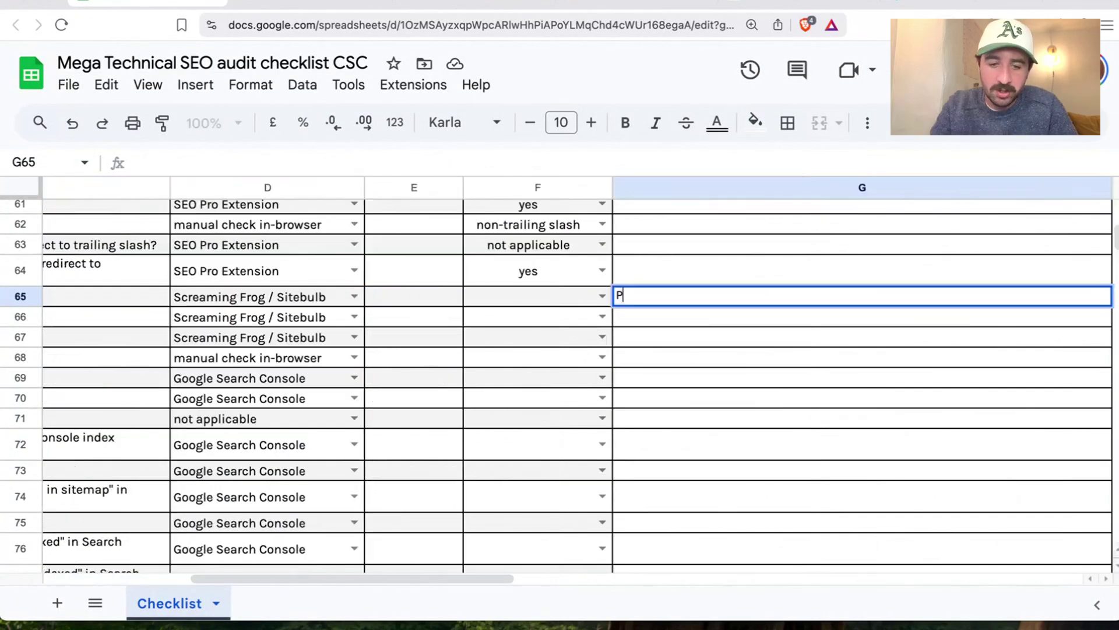
type("artners page is orphaned.")
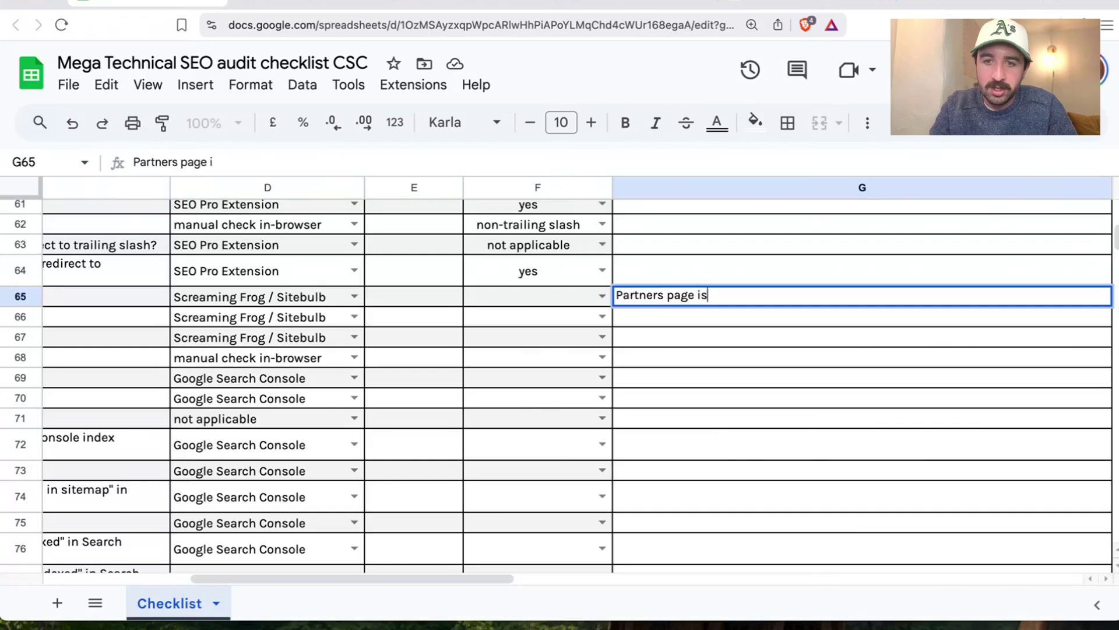
Set the response for the check on orphaned URLs in the sitemap to yes
left_click(604, 298)
left_click(603, 299)
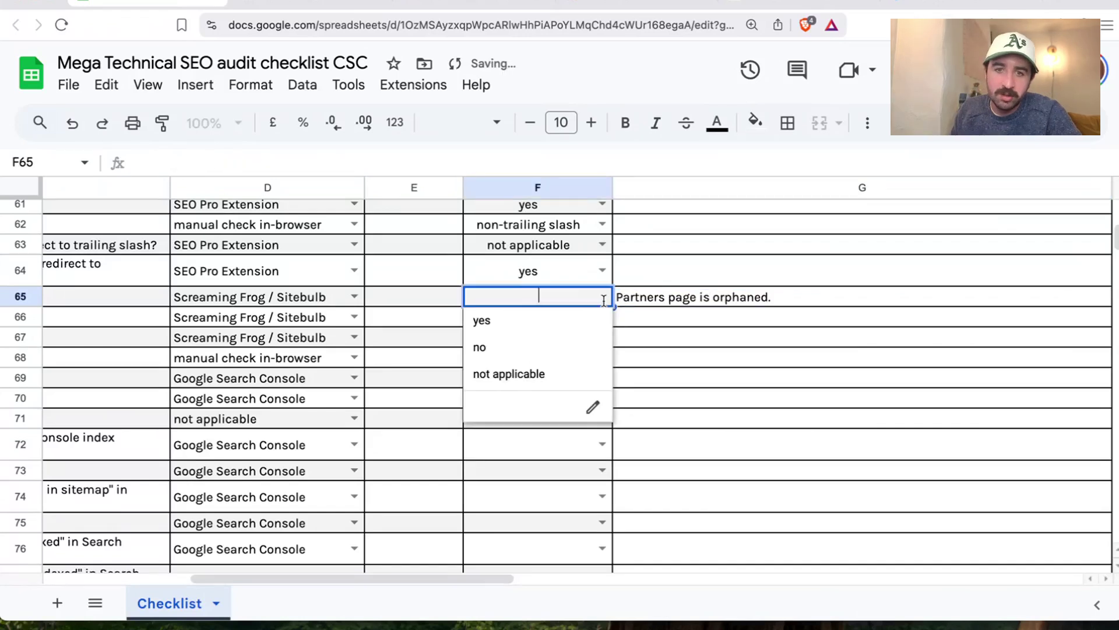
left_click(535, 325)
scroll(437, 583, "left", 5)
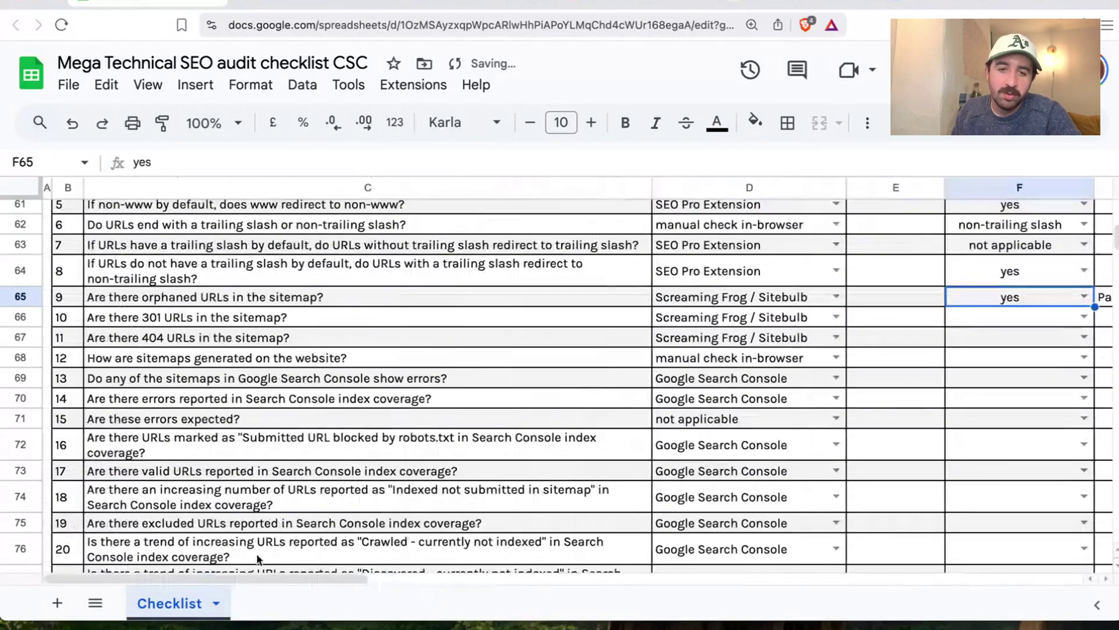
Look at the website's header navigation, then append "Add to header and footer." to the orphaned URLs comment in the checklist
left_click(785, 3)
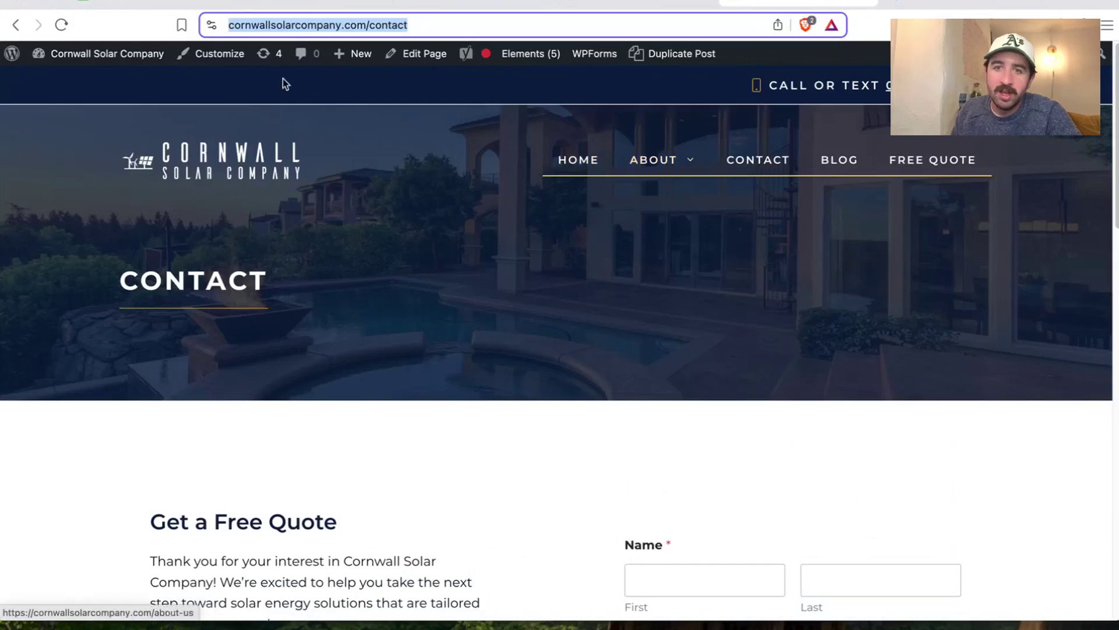
left_click(158, 3)
scroll(373, 578, "right", 5)
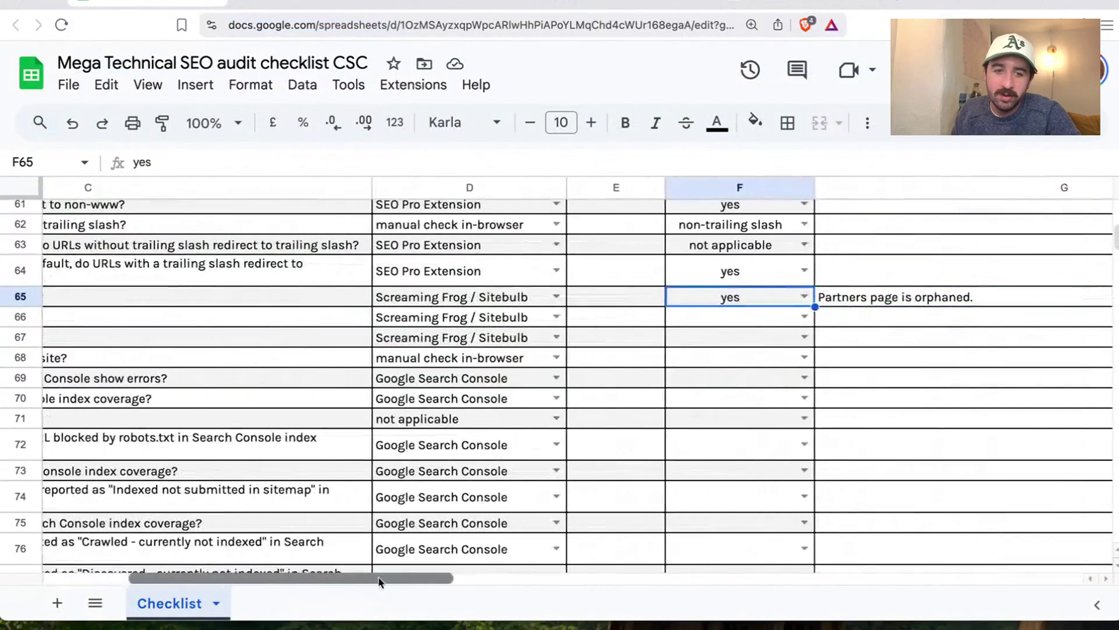
left_click(901, 303)
double_click(899, 302)
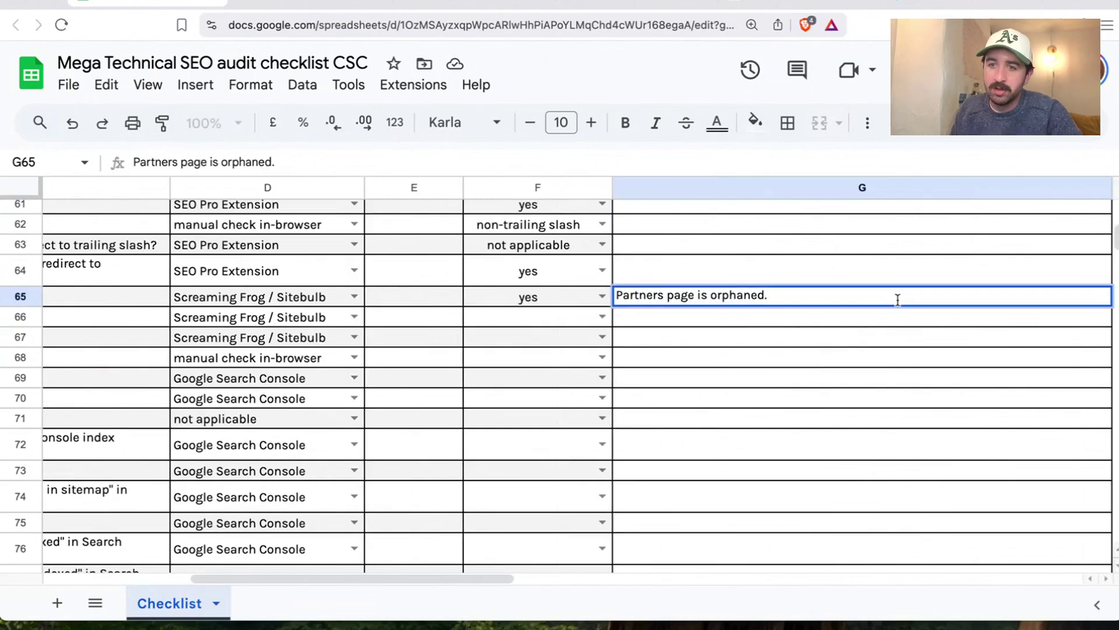
type("Add to head")
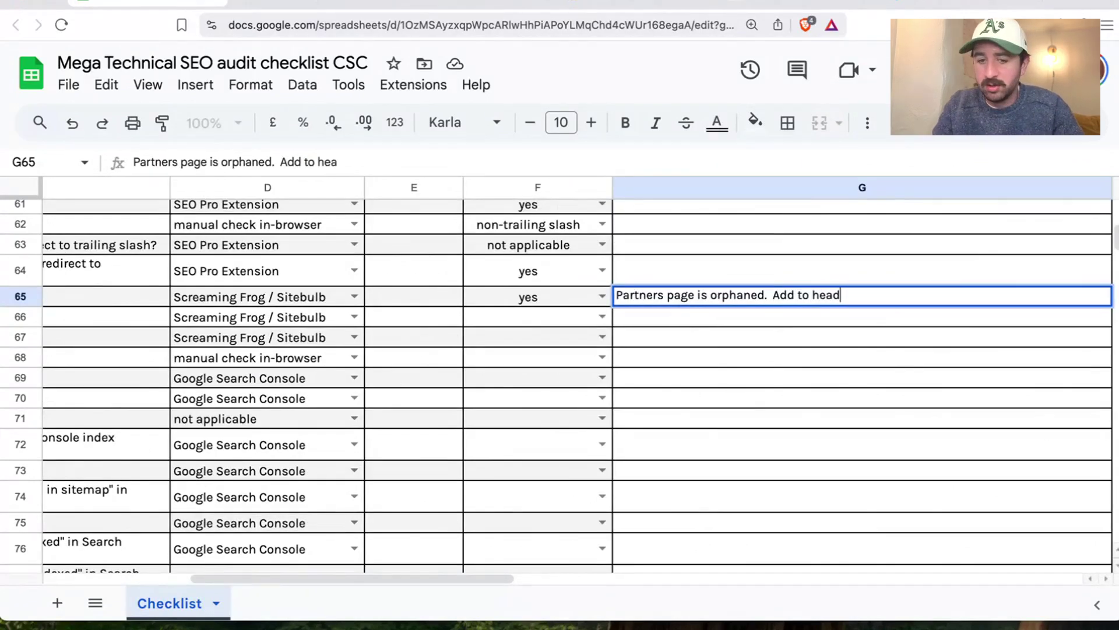
type("er and foot")
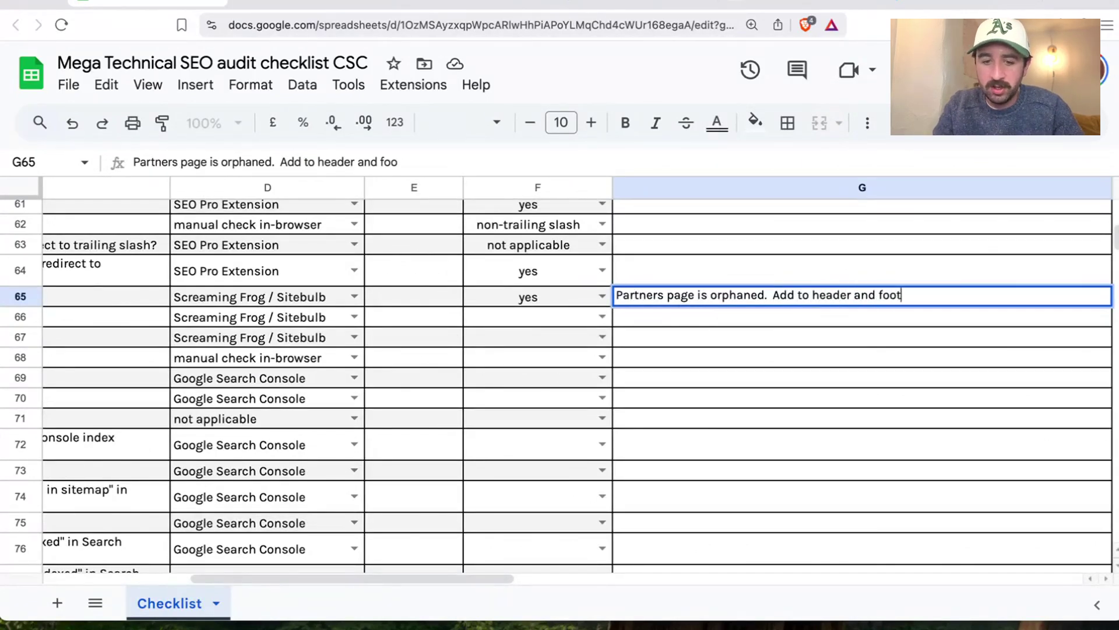
type("er.")
left_click(710, 341)
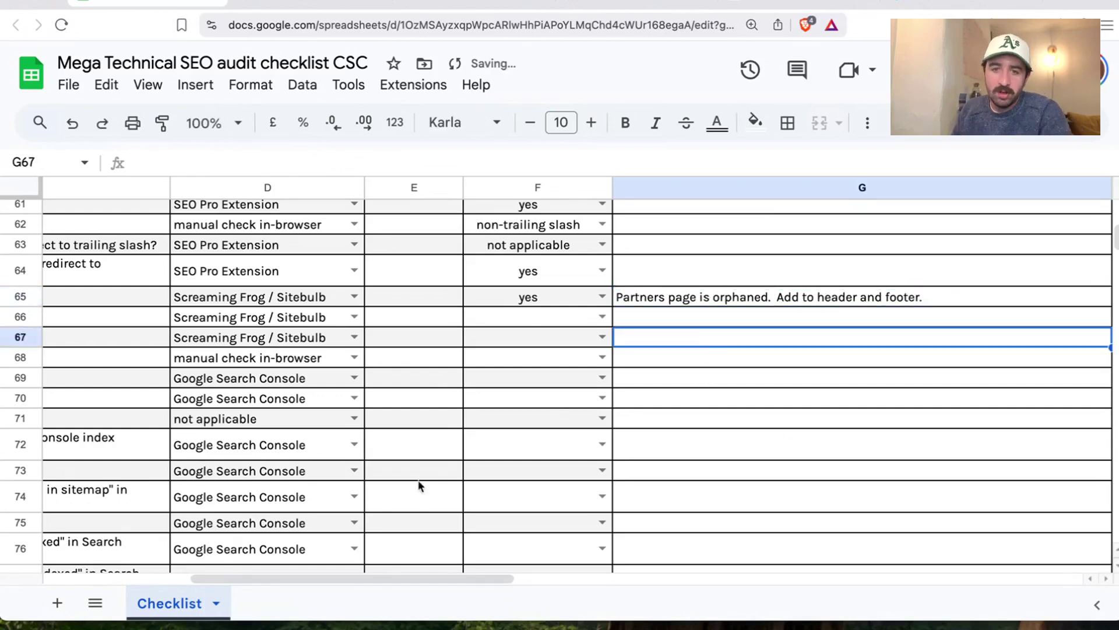
Set the response for the check on 301 URLs in the sitemap to yes
left_click_drag(369, 578, 223, 577)
key("Left")
key("Left")
key("Left")
key("Left")
key("Up")
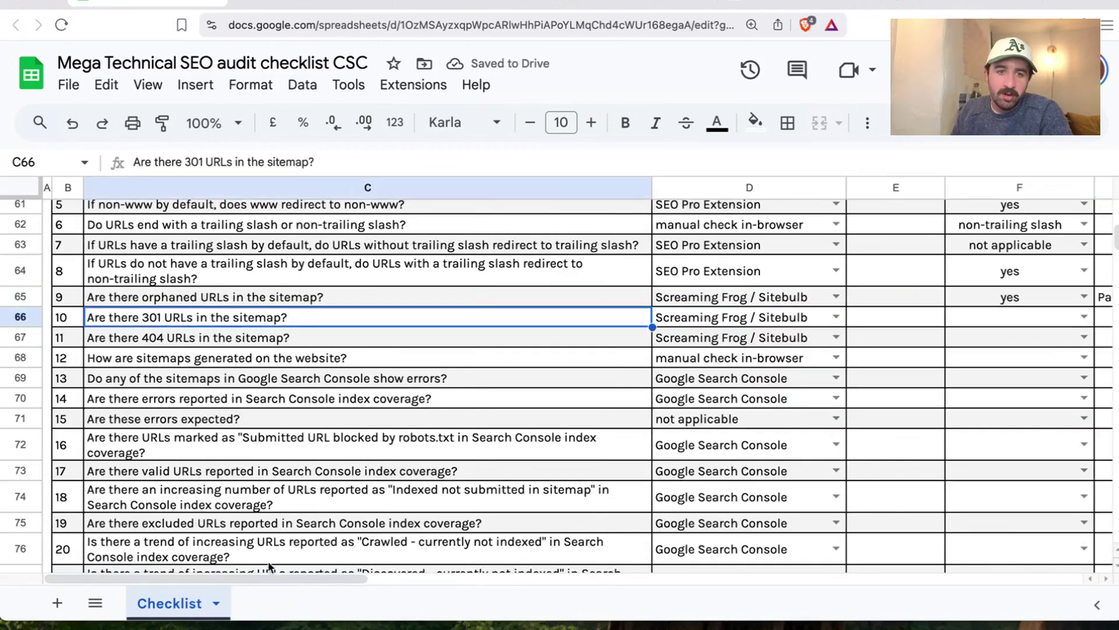
left_click(1076, 317)
left_click(951, 341)
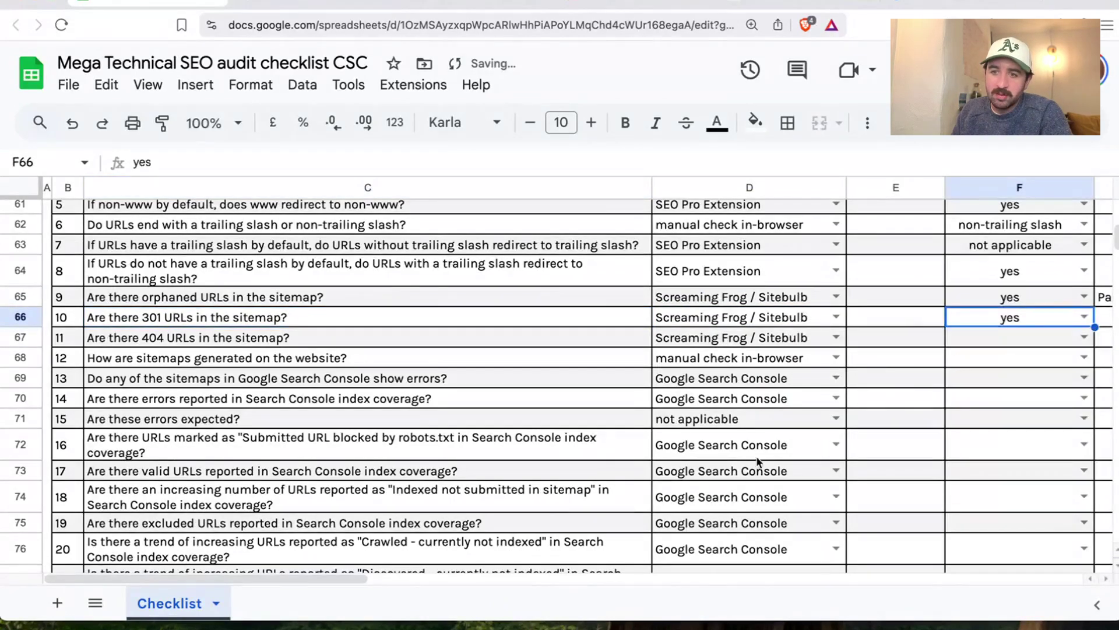
Add the comment "See no indexed pages above for 301 sitemaps." to the 301 URLs check
scroll(785, 353, "right", 10)
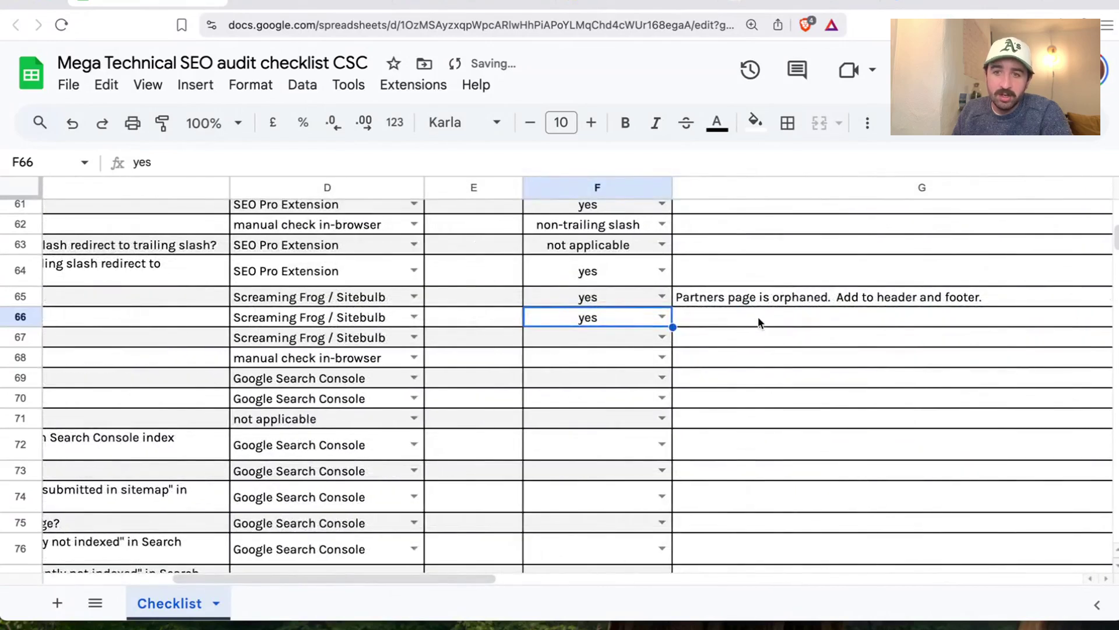
left_click(758, 316)
type("Se")
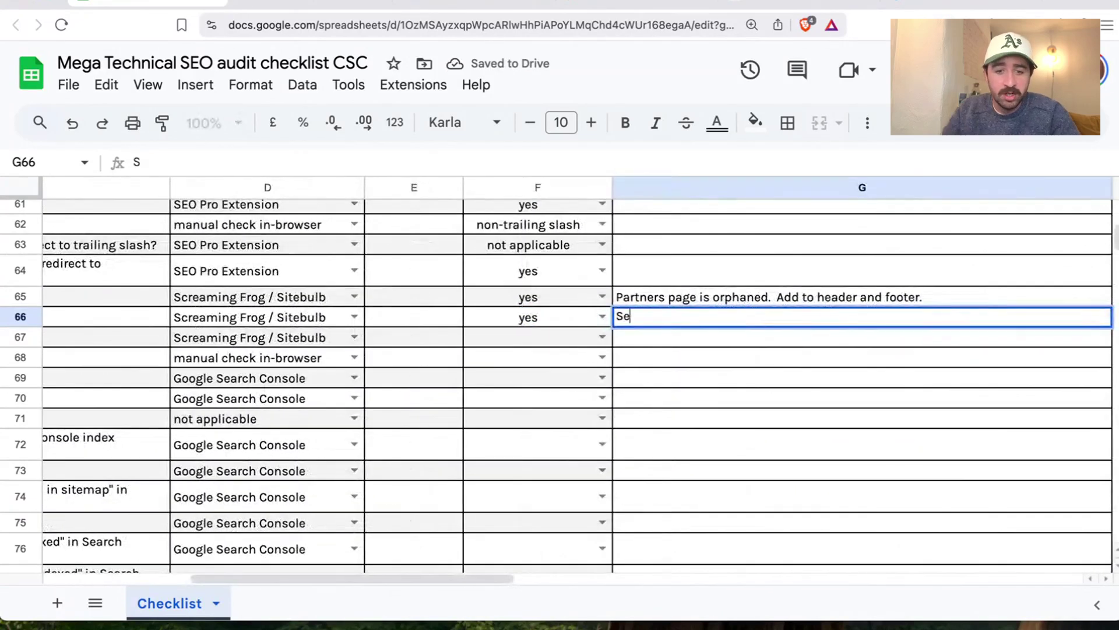
type("e no indexed pages ")
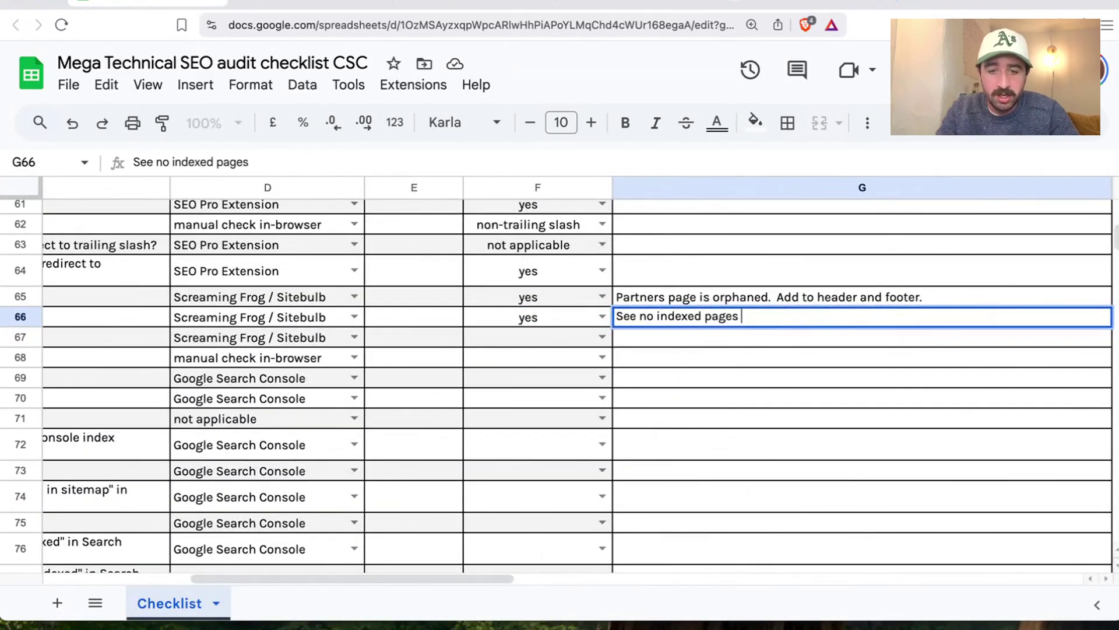
type("abpove for 301 sitemaps.")
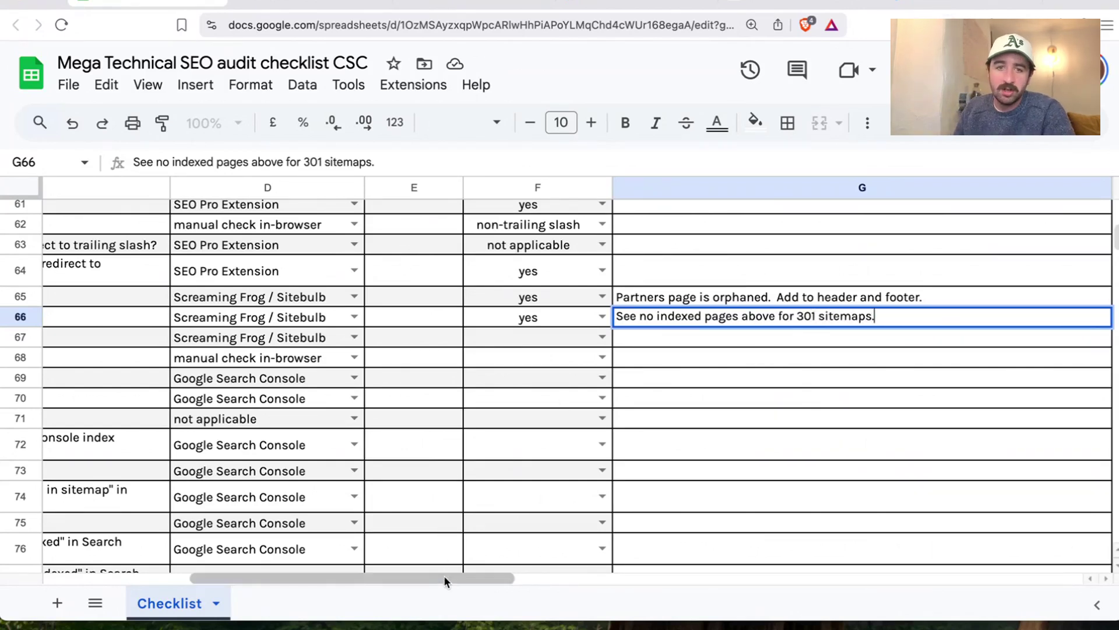
Set the response for the check on 404 URLs in the sitemap to no
left_click_drag(444, 578, 391, 579)
left_click(395, 440)
left_click(703, 337)
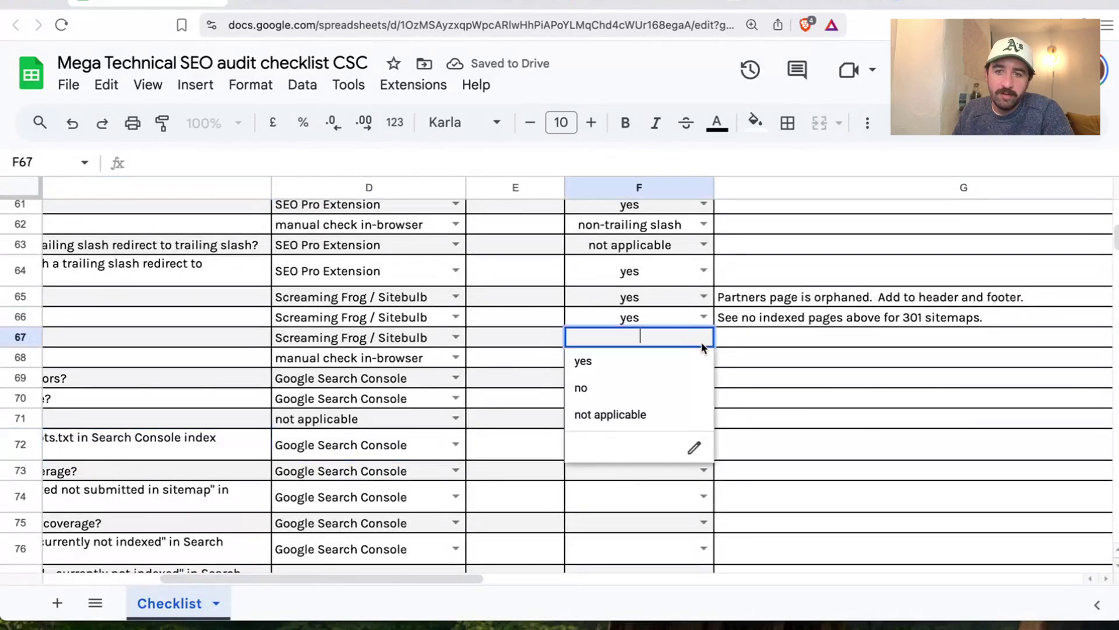
left_click(609, 392)
left_click_drag(439, 576, 305, 576)
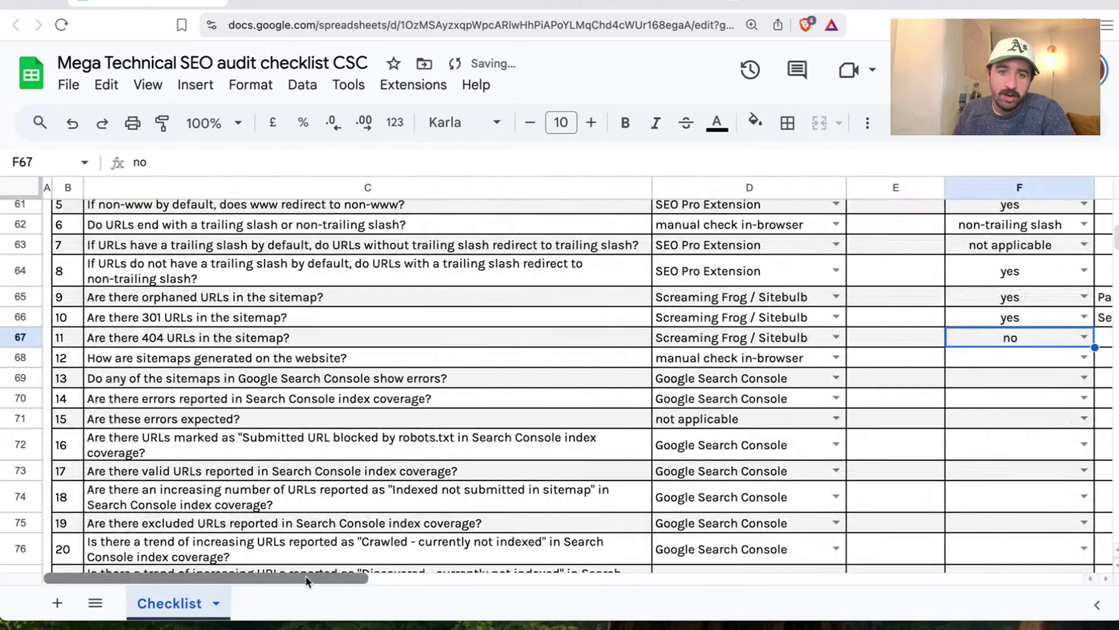
Set the response for how sitemaps are generated to dynamically and add the comment "Through yoast"
left_click(225, 361)
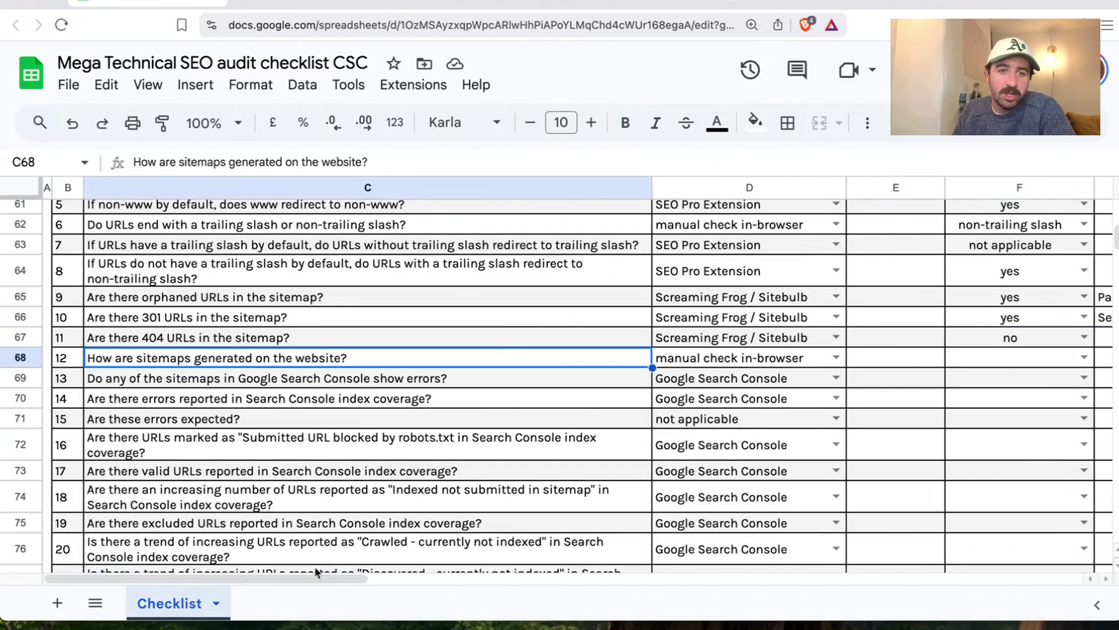
left_click_drag(331, 587, 460, 570)
left_click(825, 365)
left_click(827, 380)
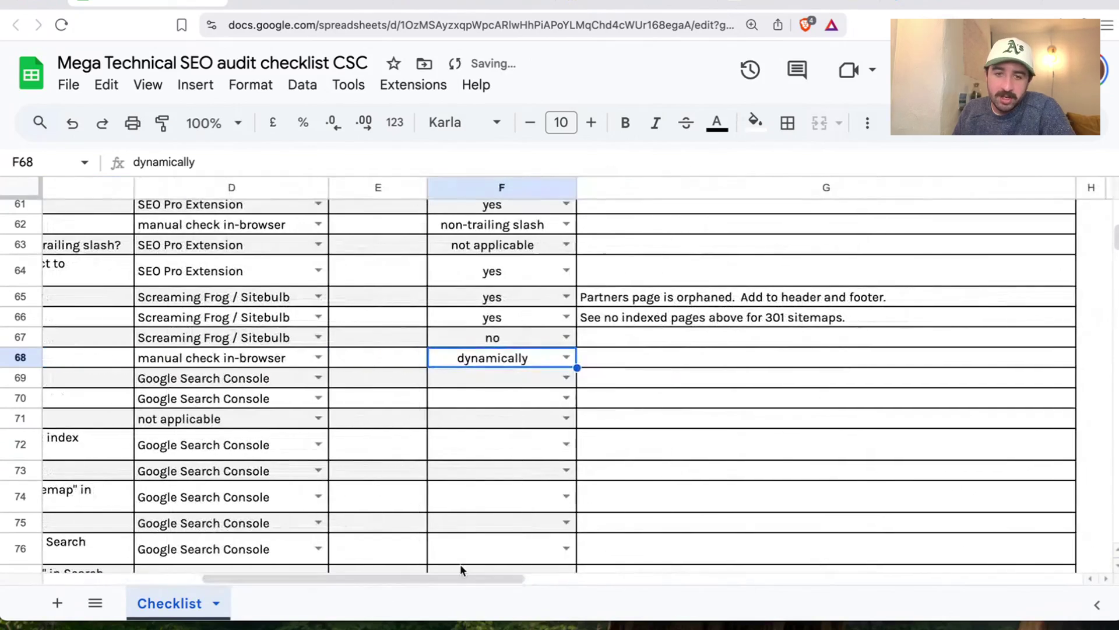
left_click(625, 360)
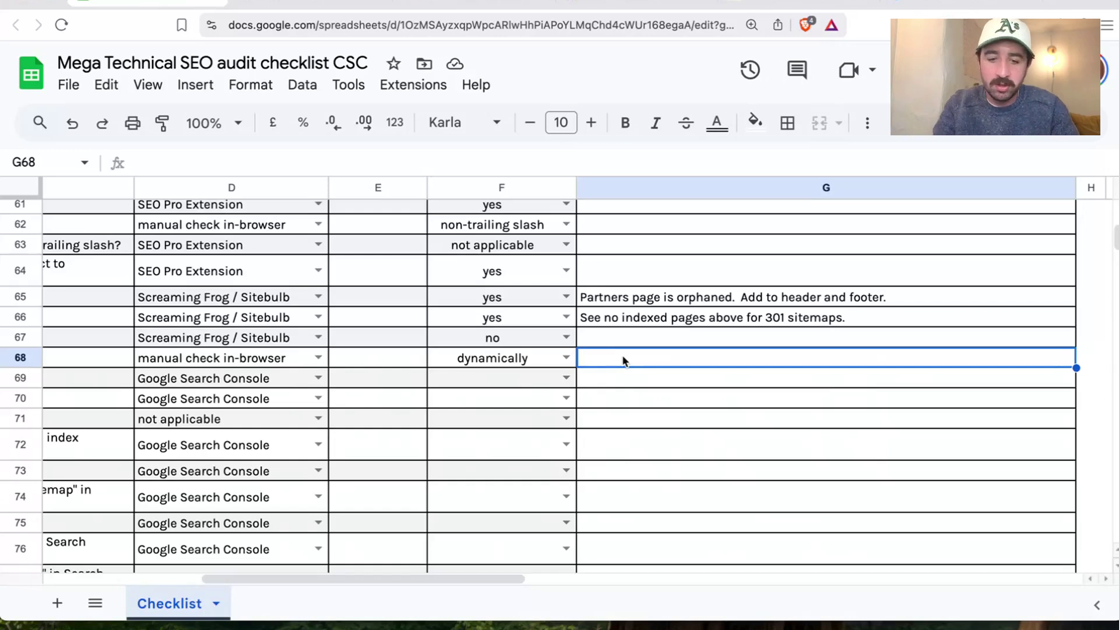
type("Through yoast")
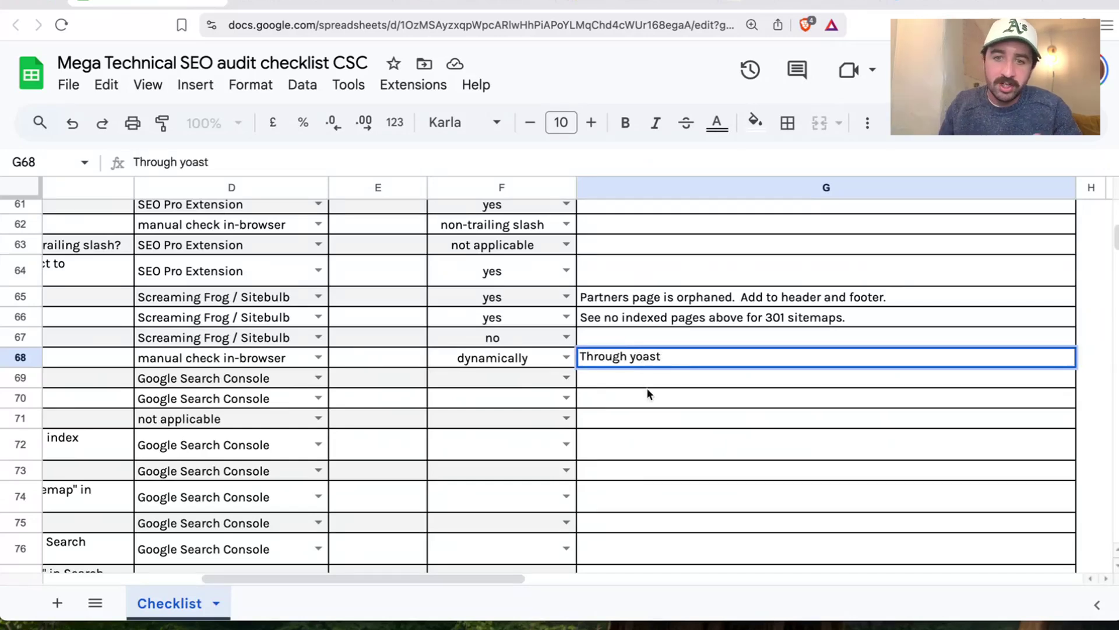
key("Return")
Set the response for the check on sitemaps showing errors in Google Search Console to no
left_click_drag(451, 579, 248, 583)
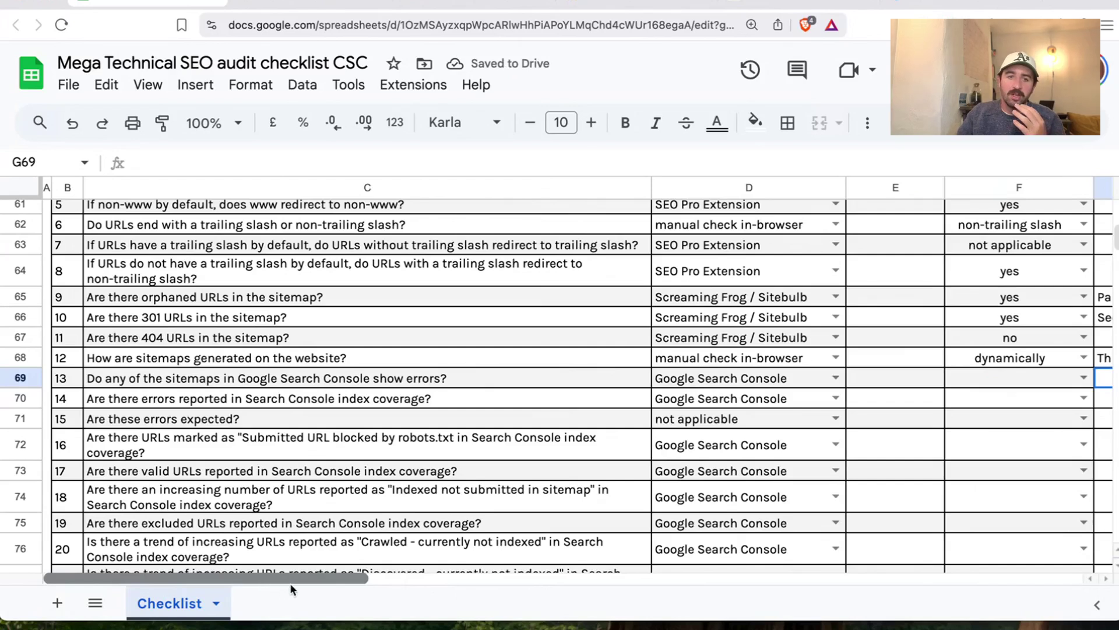
scroll(289, 583, "right", 1)
left_click(1068, 378)
left_click(989, 429)
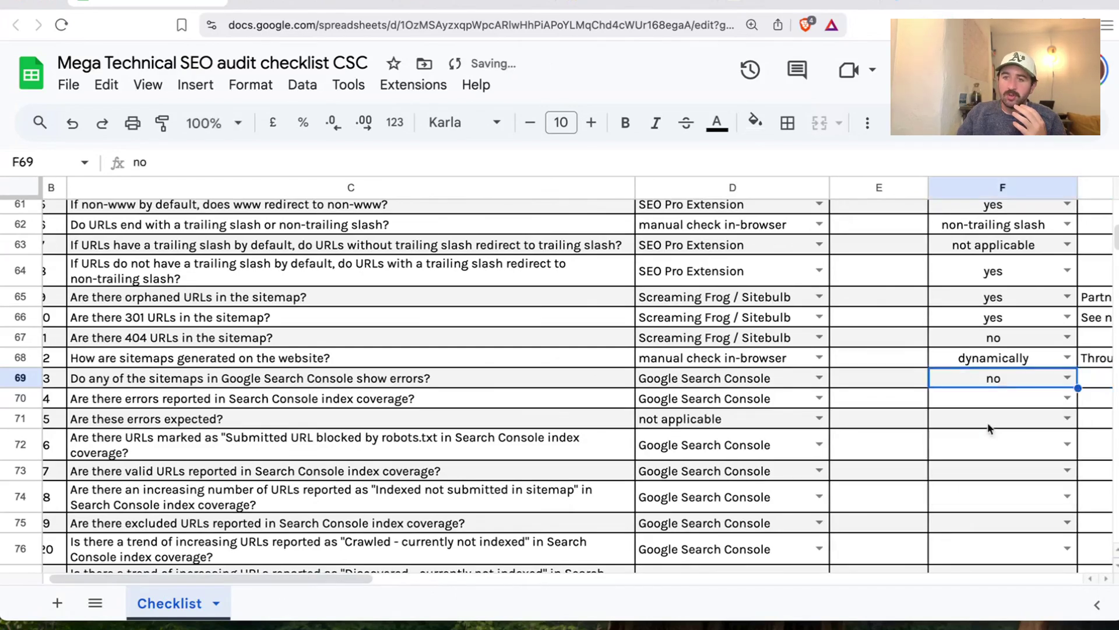
Switch to Google Search Console and open the details of sitemap_index.xml in the Sitemaps report
left_click(335, 396)
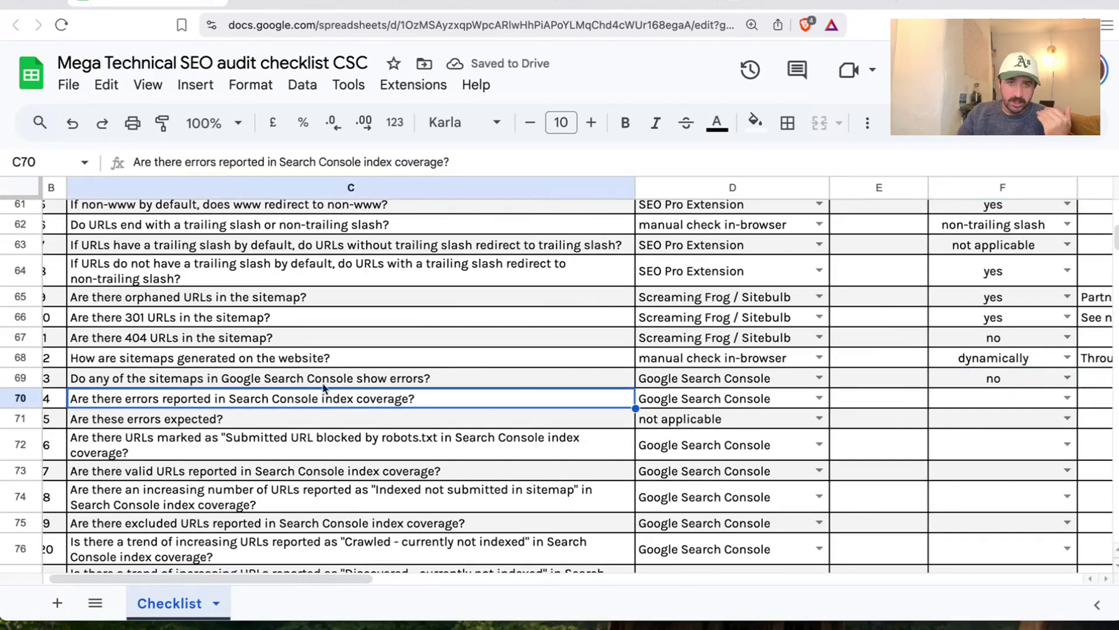
left_click(277, 5)
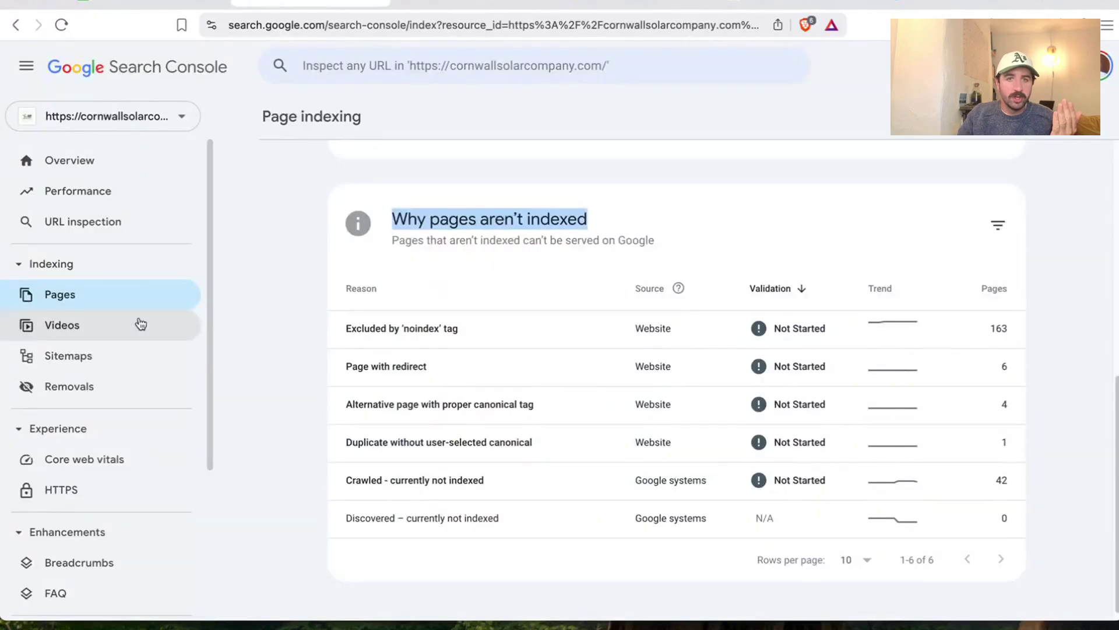
left_click(117, 355)
left_click(689, 387)
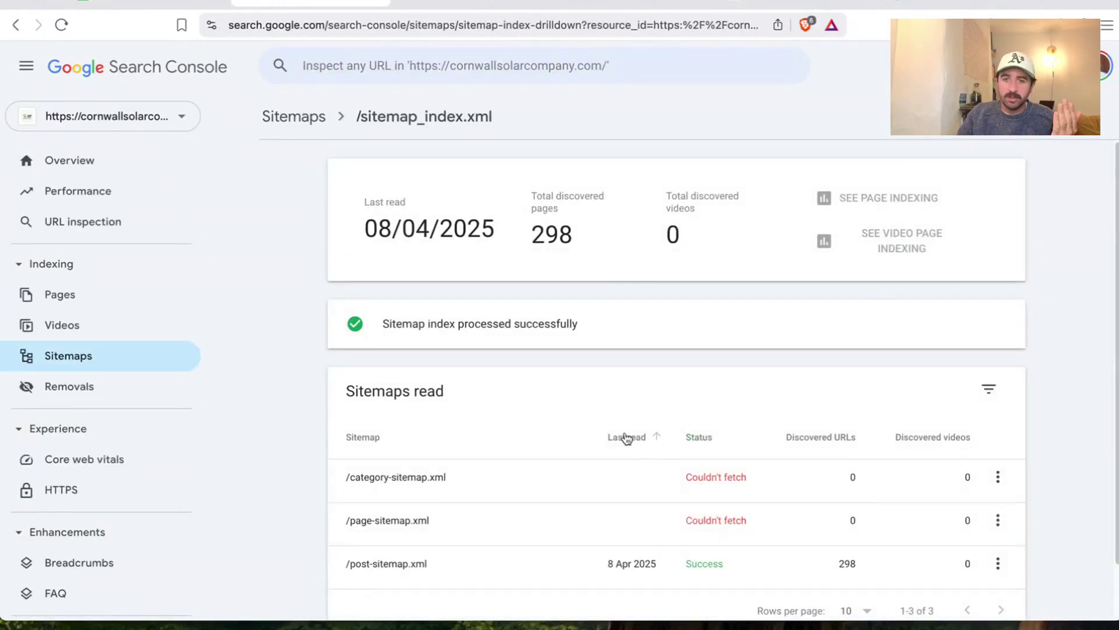
Review the fetch status of each child sitemap listed under sitemap_index.xml, reopening its details from the Sitemaps report
scroll(615, 433, "down", 2)
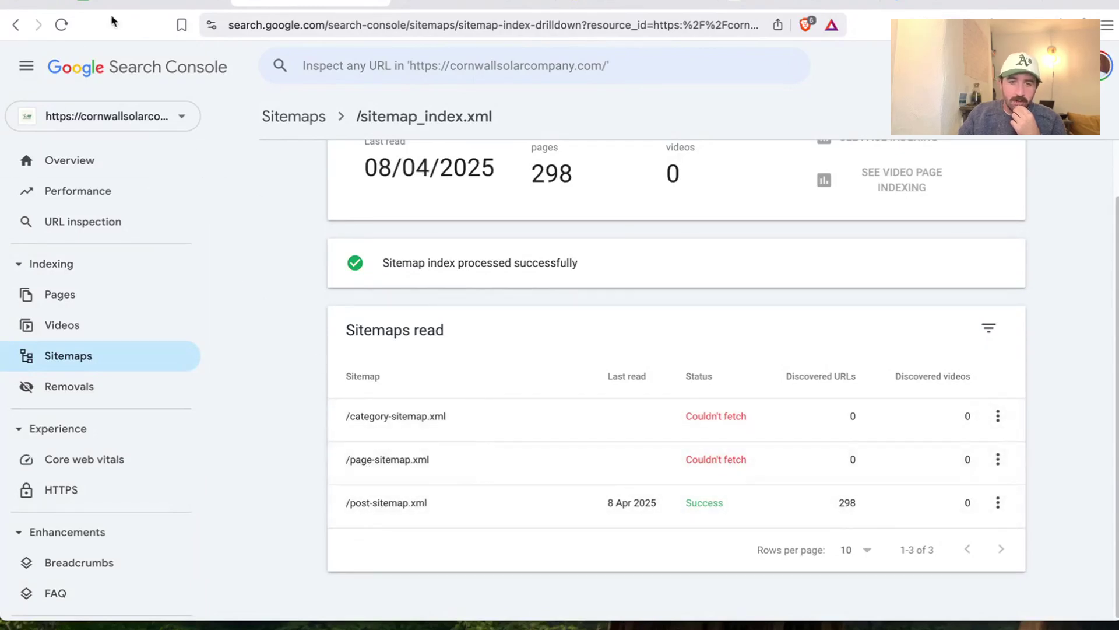
left_click(14, 26)
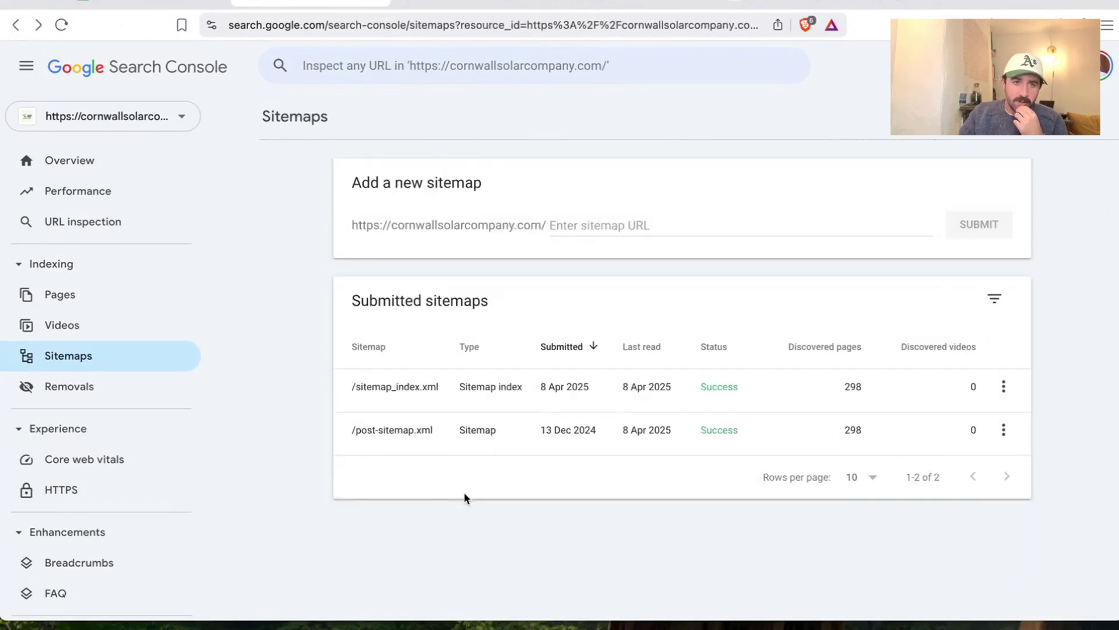
left_click(394, 388)
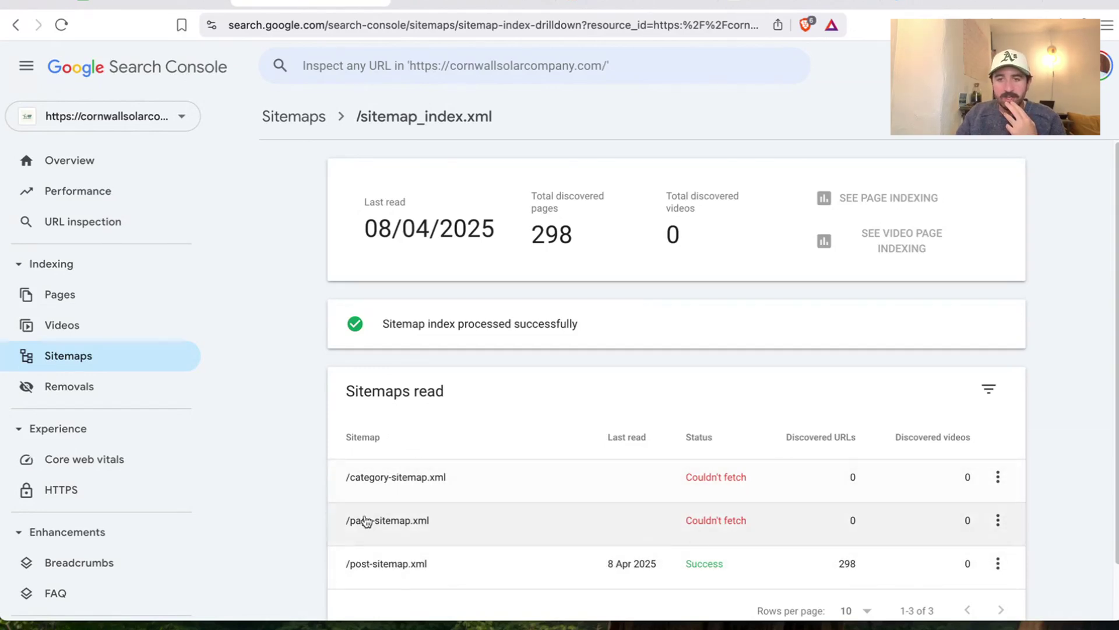
Check the next audit question in the checklist, then open the Page indexing report in Google Search Console and review why pages aren't indexed
key("ctrl+shift+Tab")
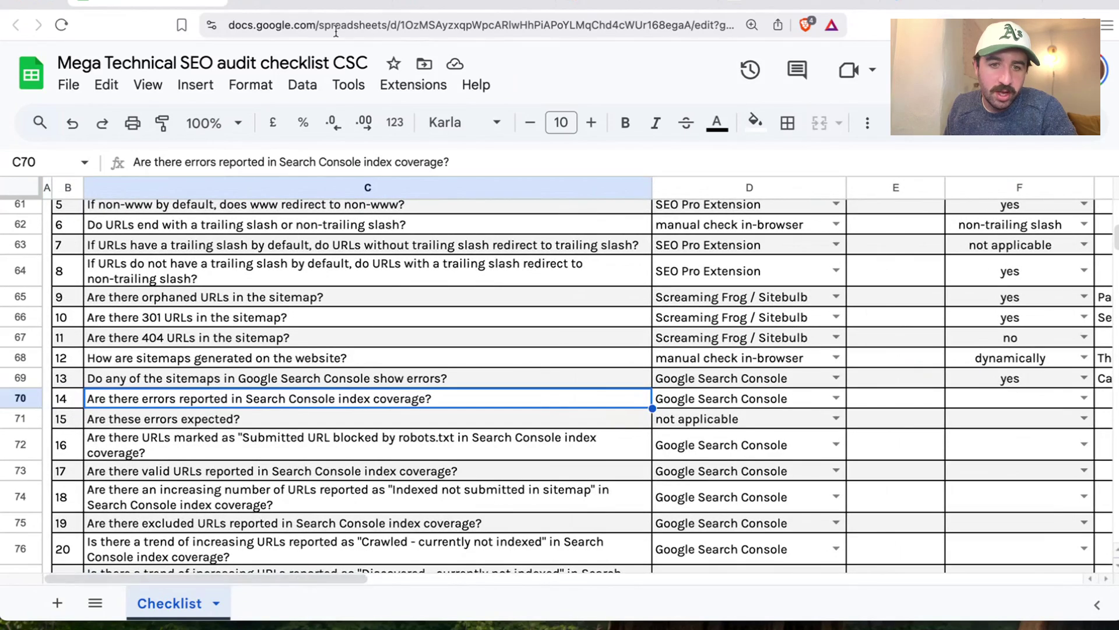
left_click(315, 6)
left_click(70, 293)
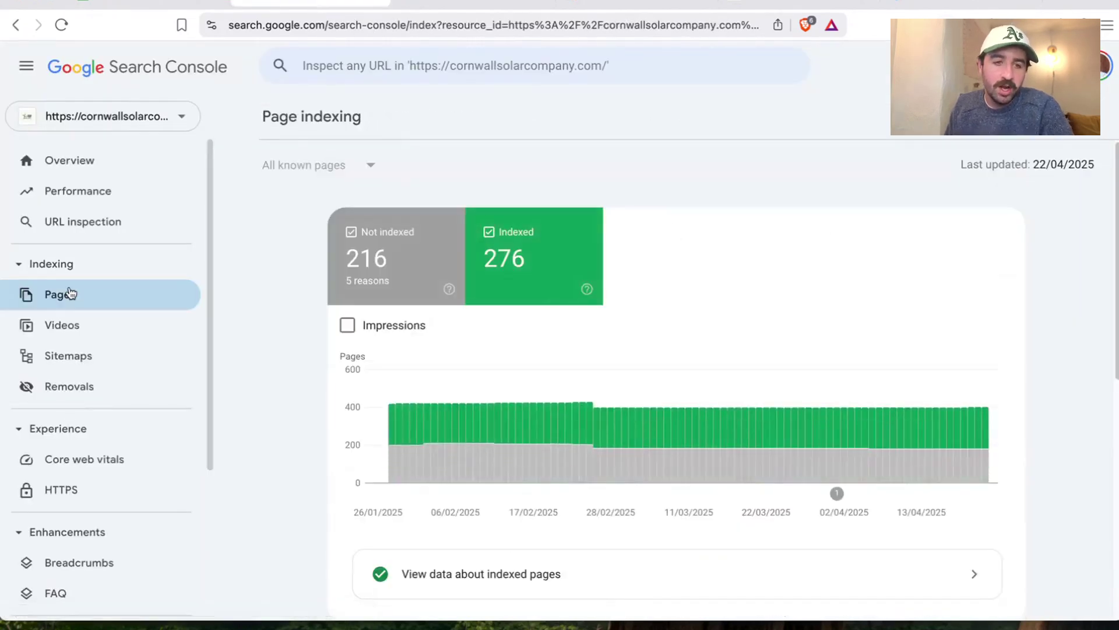
left_click_drag(260, 117, 425, 120)
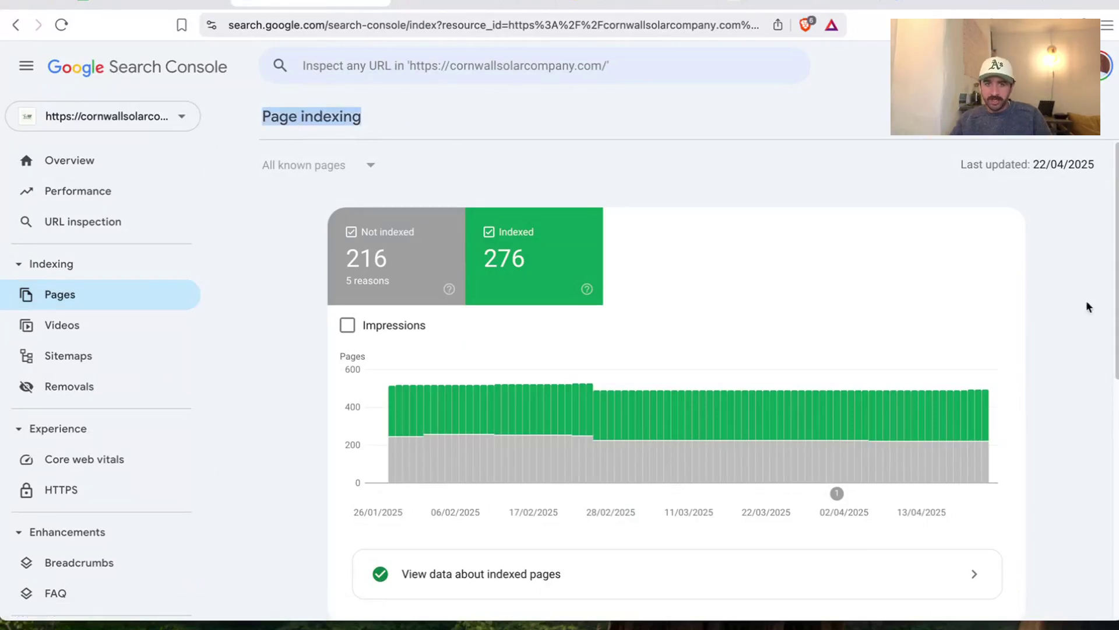
left_click(546, 270)
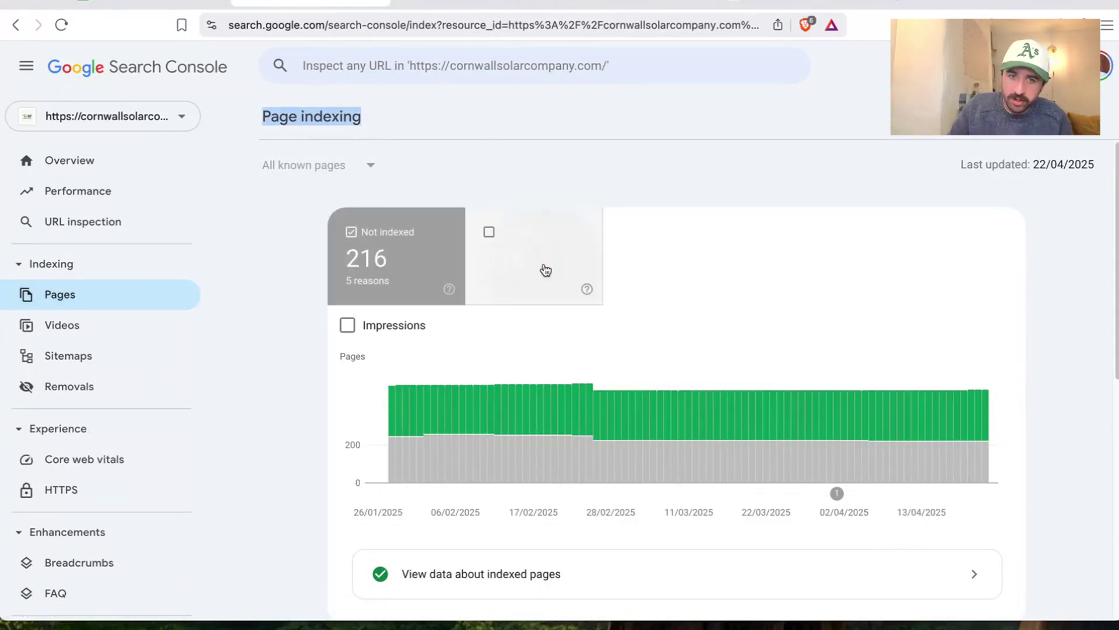
scroll(326, 303, "down", 8)
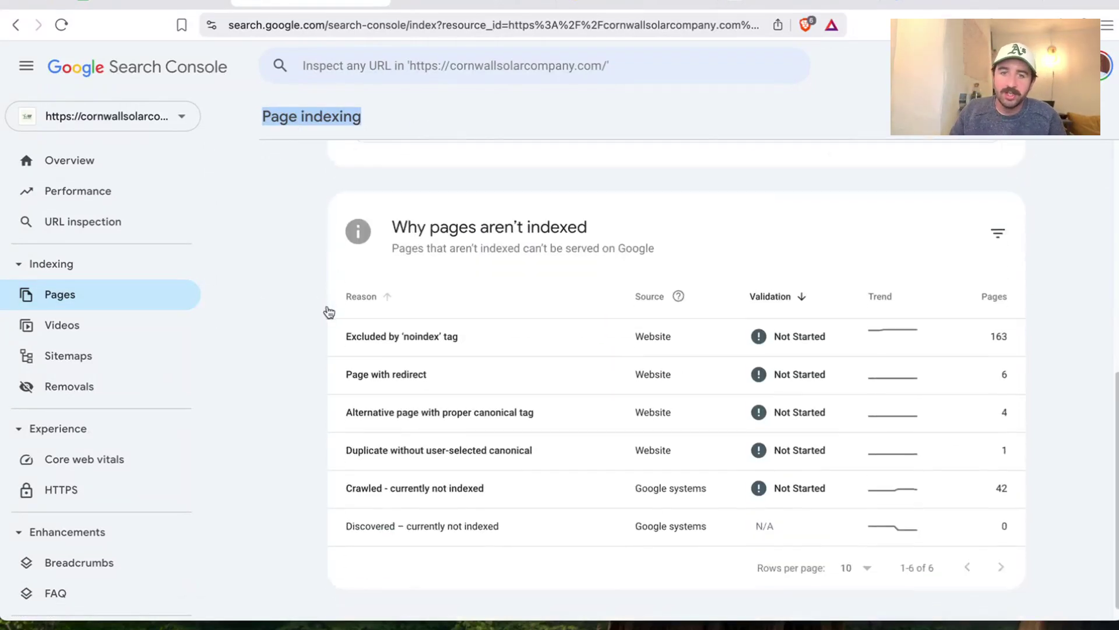
scroll(349, 317, "down", 1)
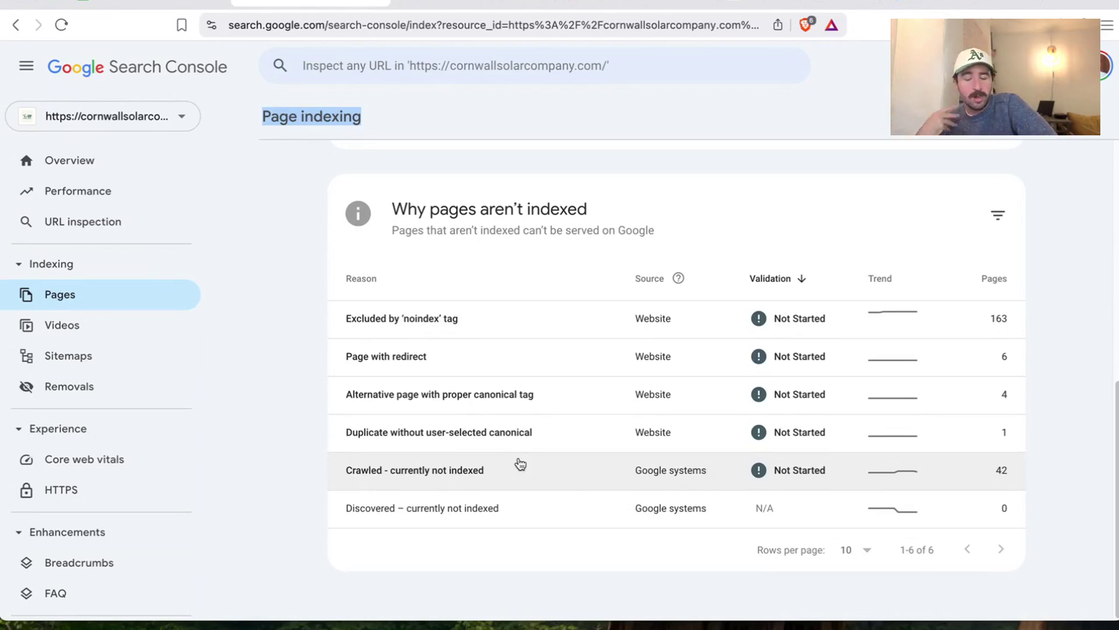
Open the "Crawled - currently not indexed" details and examine the category and feed URLs among the examples
left_click(568, 475)
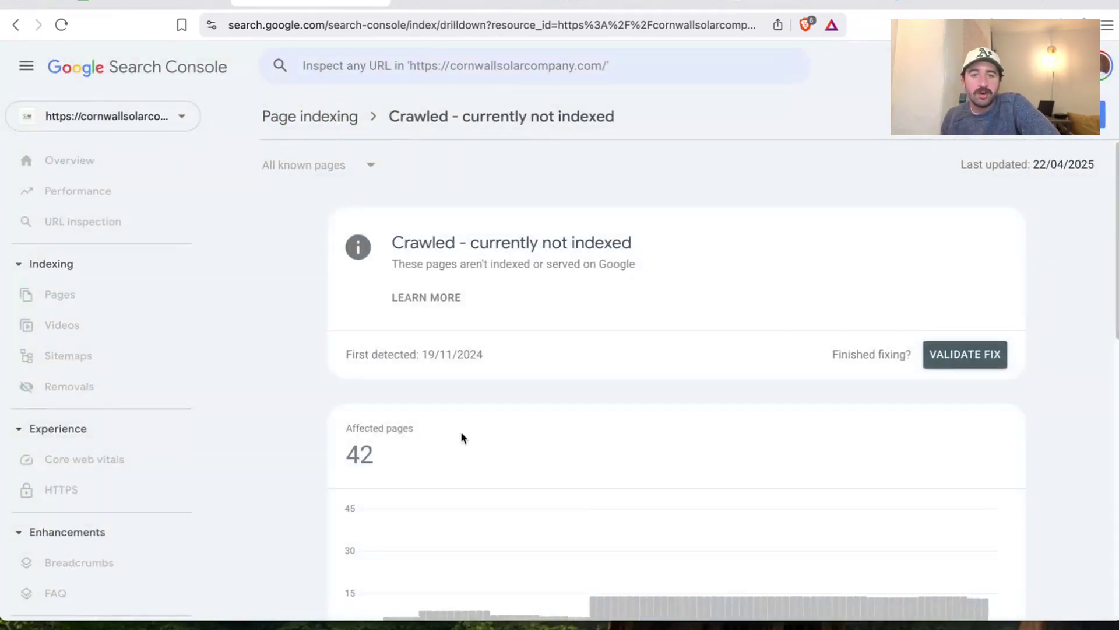
scroll(513, 454, "down", 5)
scroll(718, 372, "down", 4)
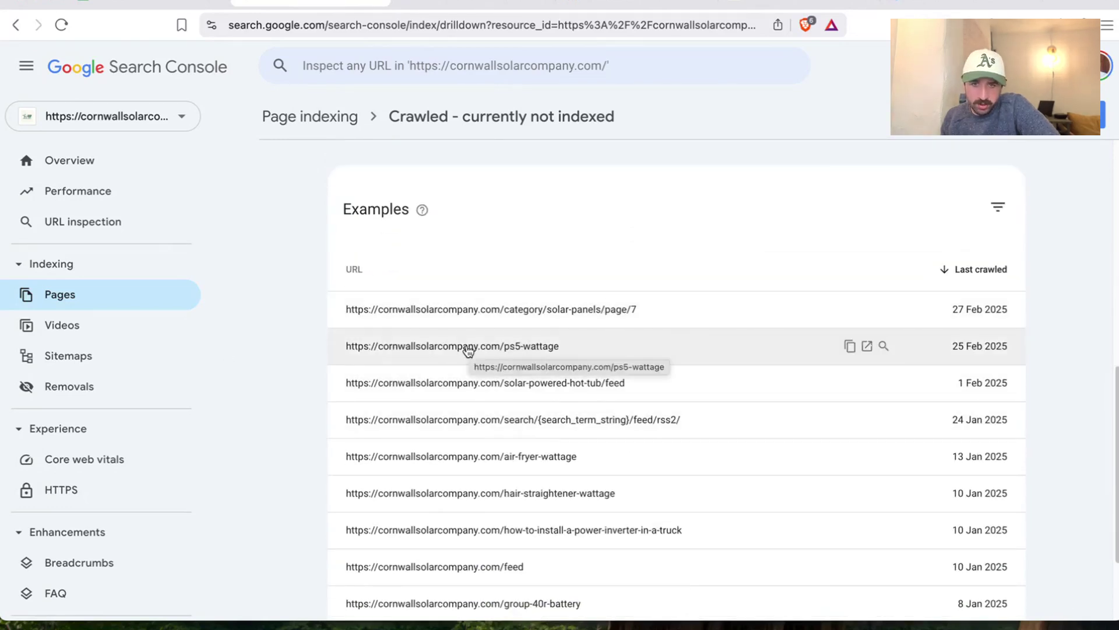
left_click_drag(623, 388, 596, 384)
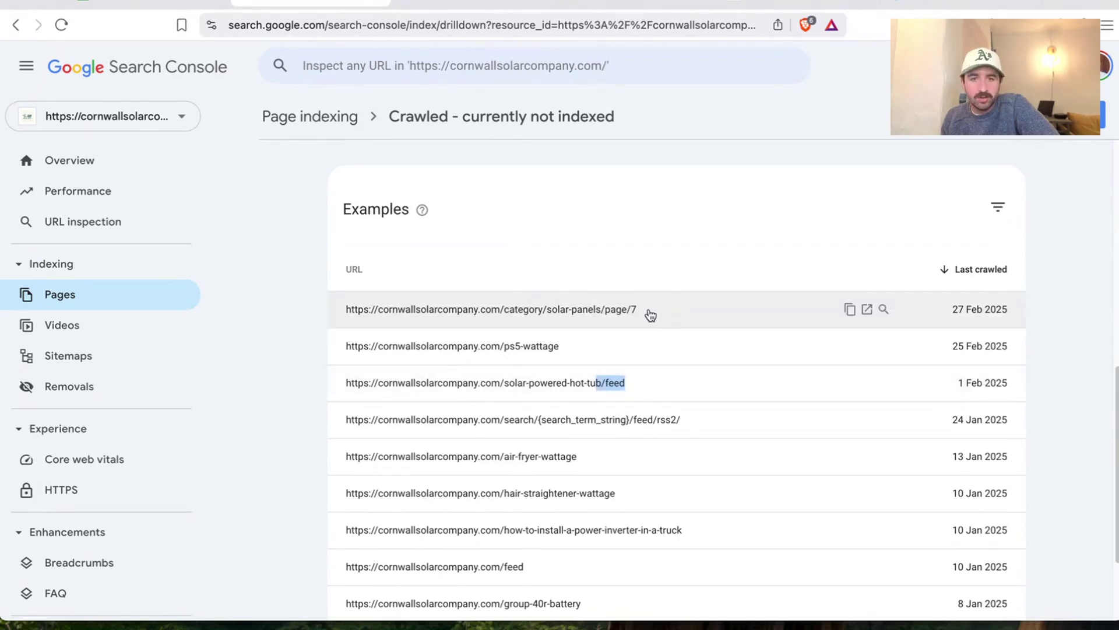
left_click_drag(650, 315, 536, 315)
left_click(1071, 304)
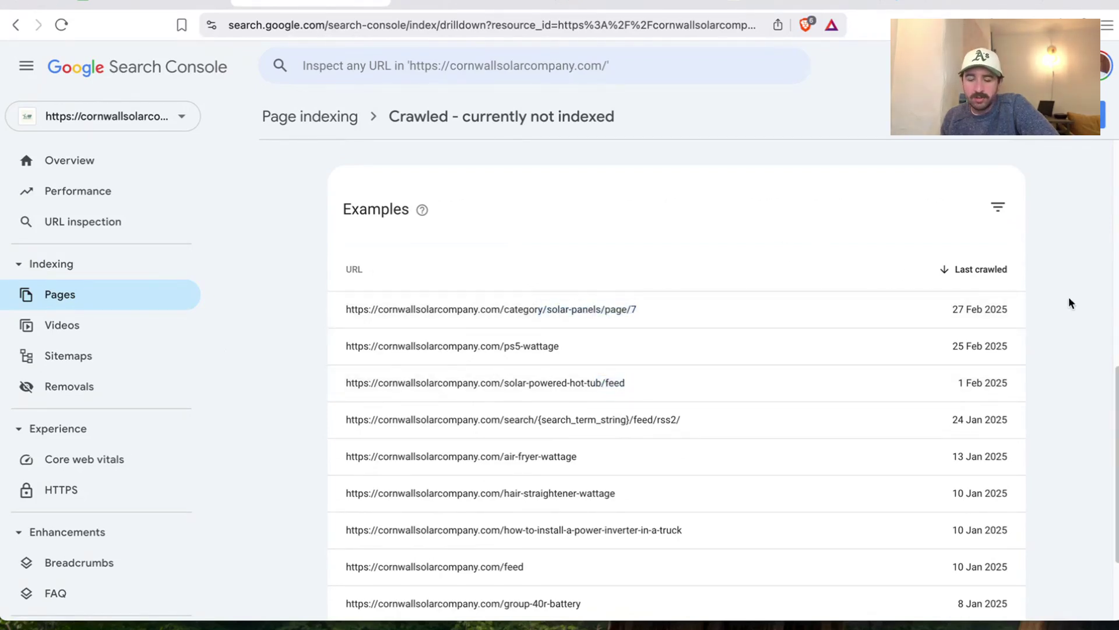
scroll(1044, 309, "down", 3)
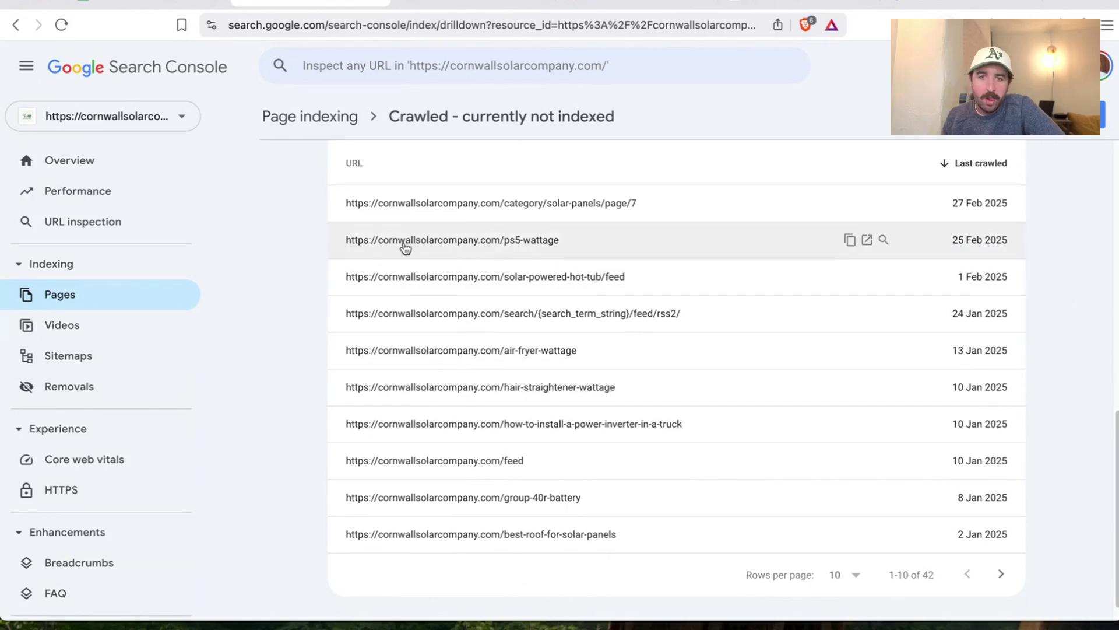
Examine the blog post URLs among the crawled but not indexed examples and go to the second page of the list
left_click_drag(492, 241, 634, 244)
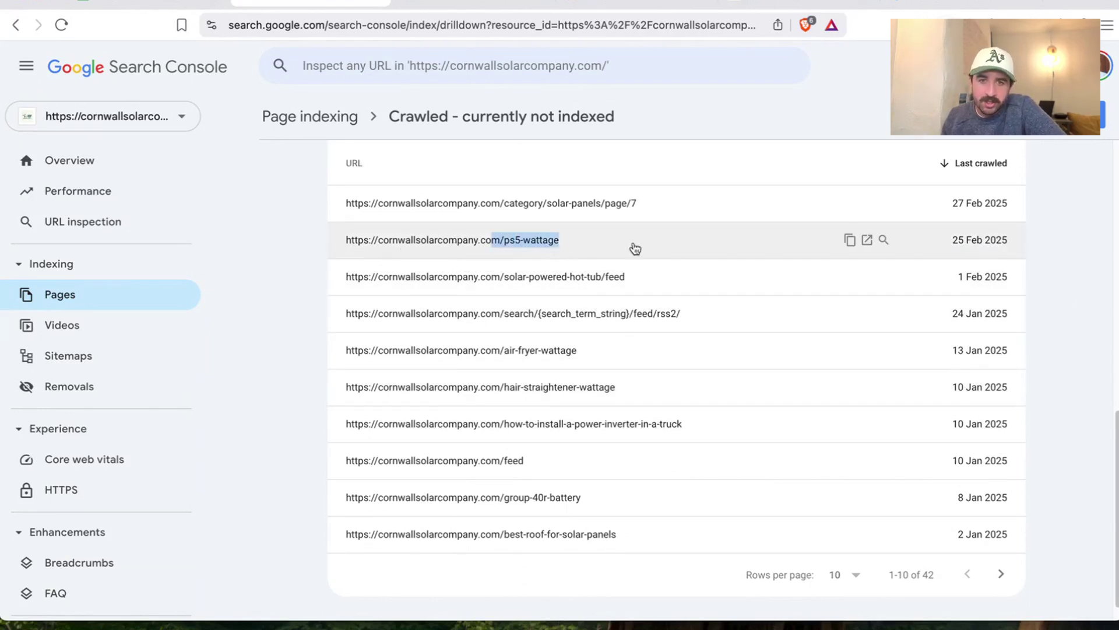
left_click_drag(491, 350, 612, 362)
left_click_drag(582, 497, 501, 497)
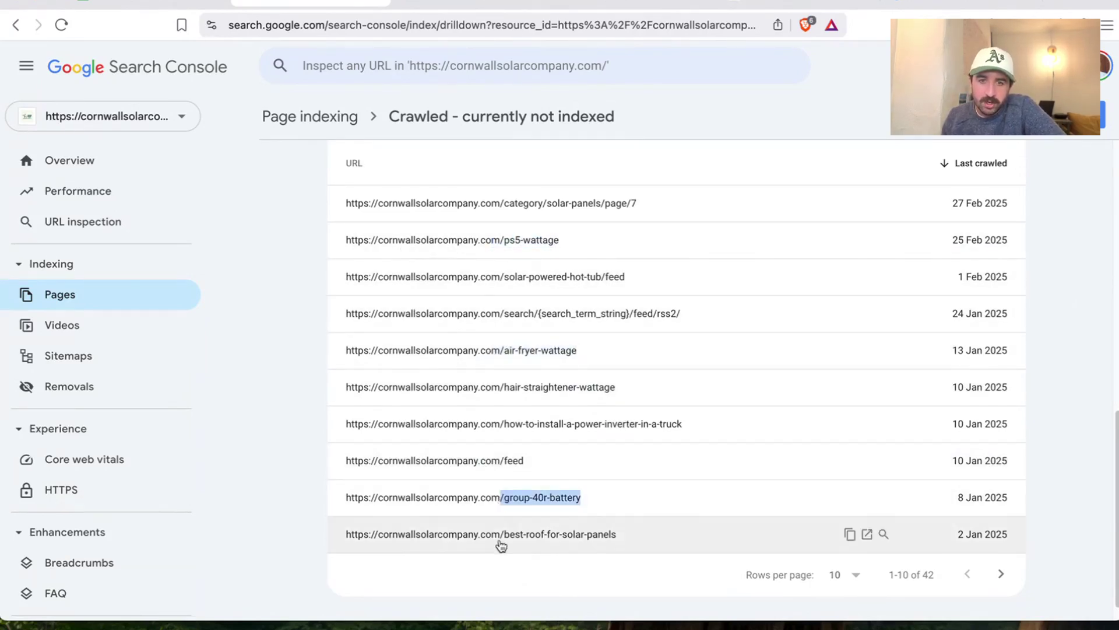
left_click_drag(493, 536, 683, 542)
left_click(1003, 576)
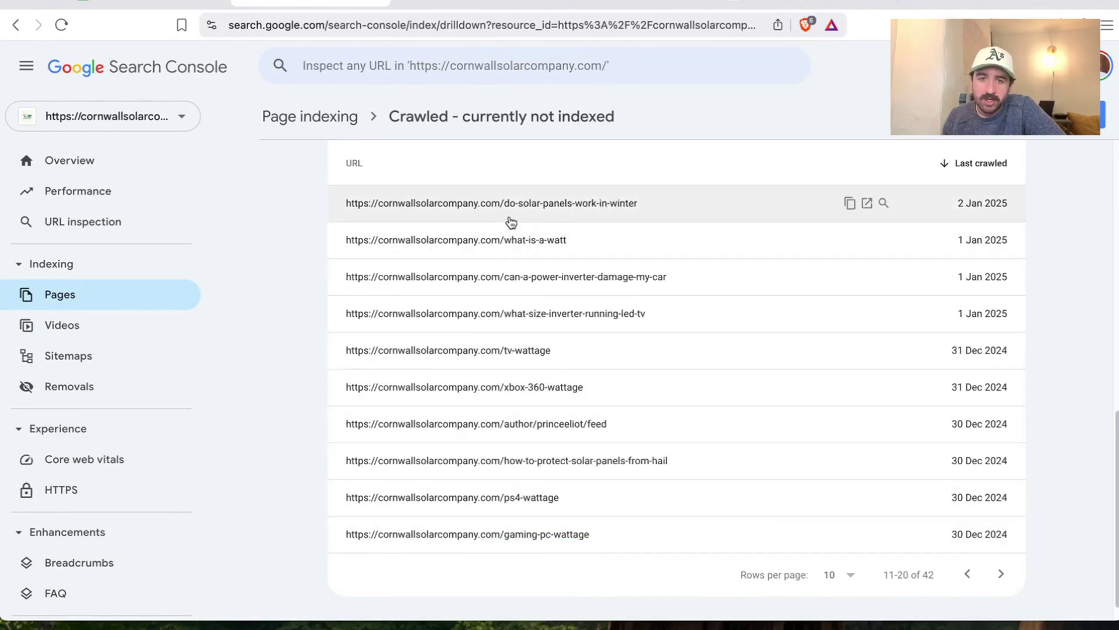
Inspect the /do-solar-panels-work-in-winter URL, review its discovery, crawl and canonical details, and request indexing for it
left_click(884, 203)
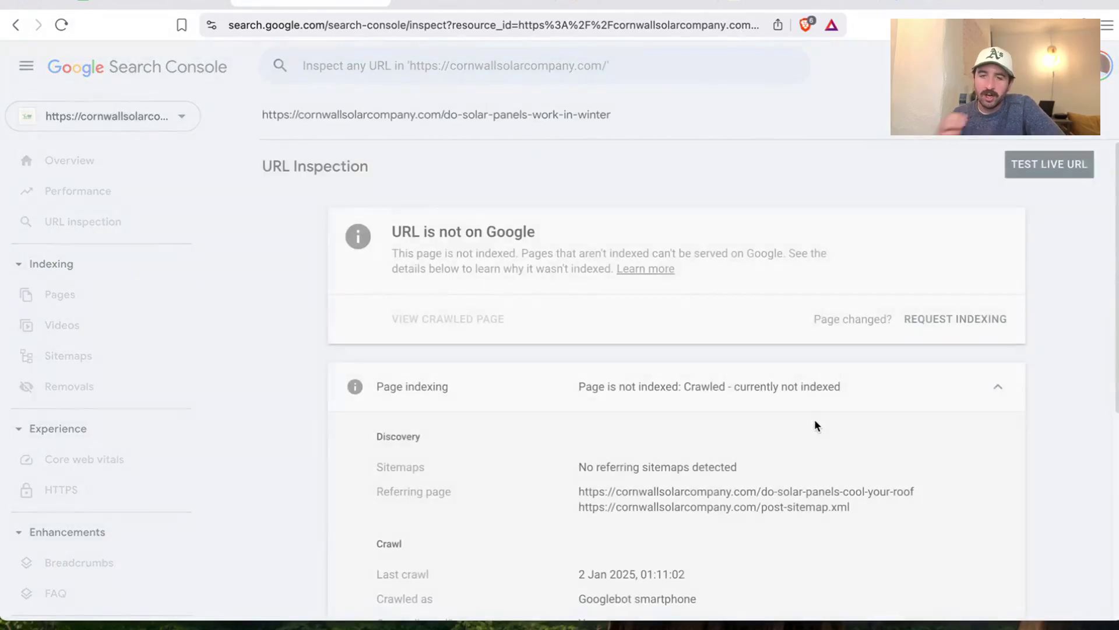
scroll(828, 431, "down", 2)
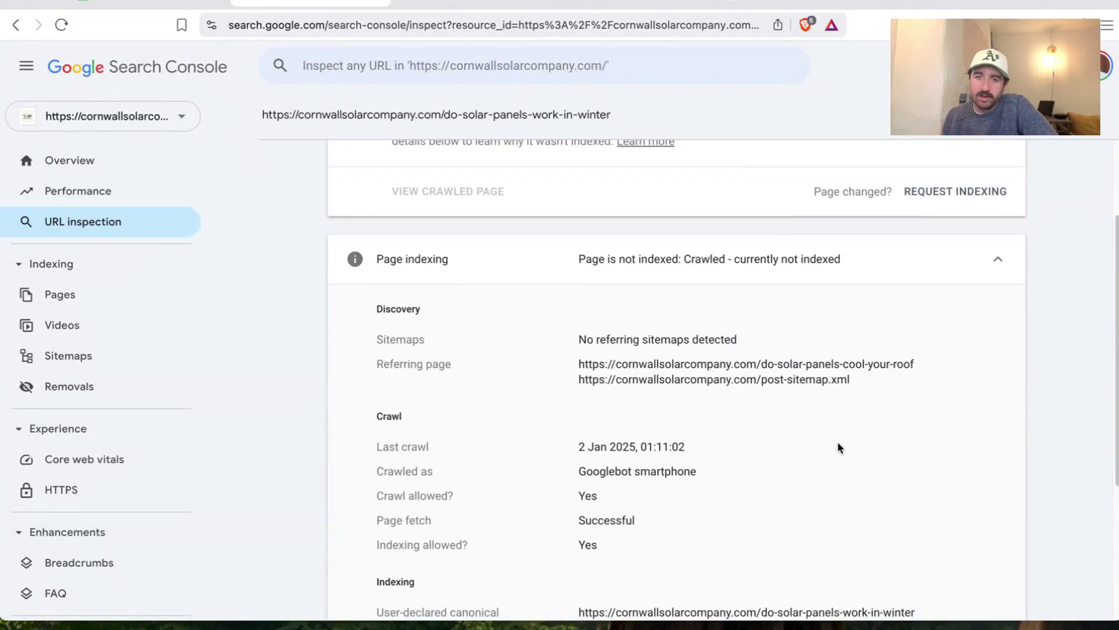
left_click_drag(579, 339, 749, 345)
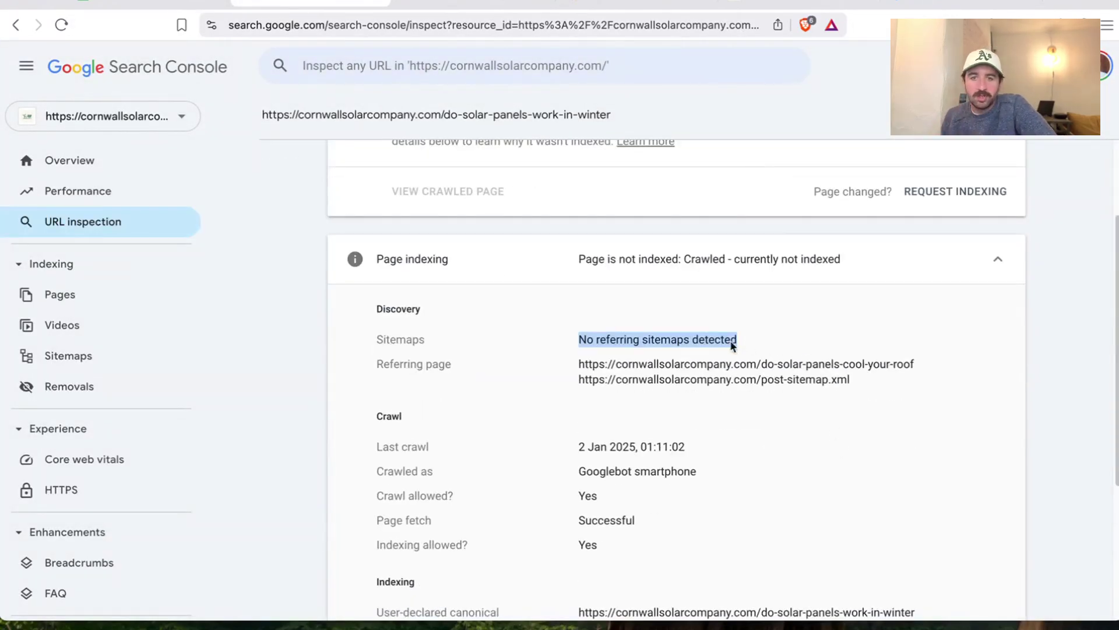
left_click(661, 340)
left_click_drag(605, 342, 785, 351)
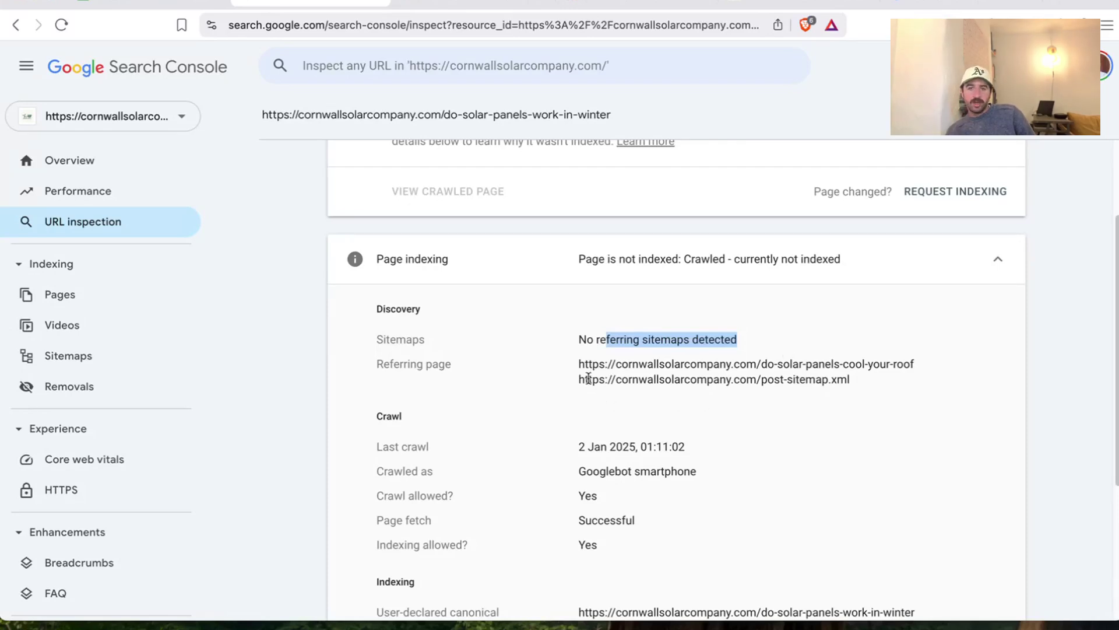
left_click_drag(581, 377, 895, 379)
left_click(882, 378)
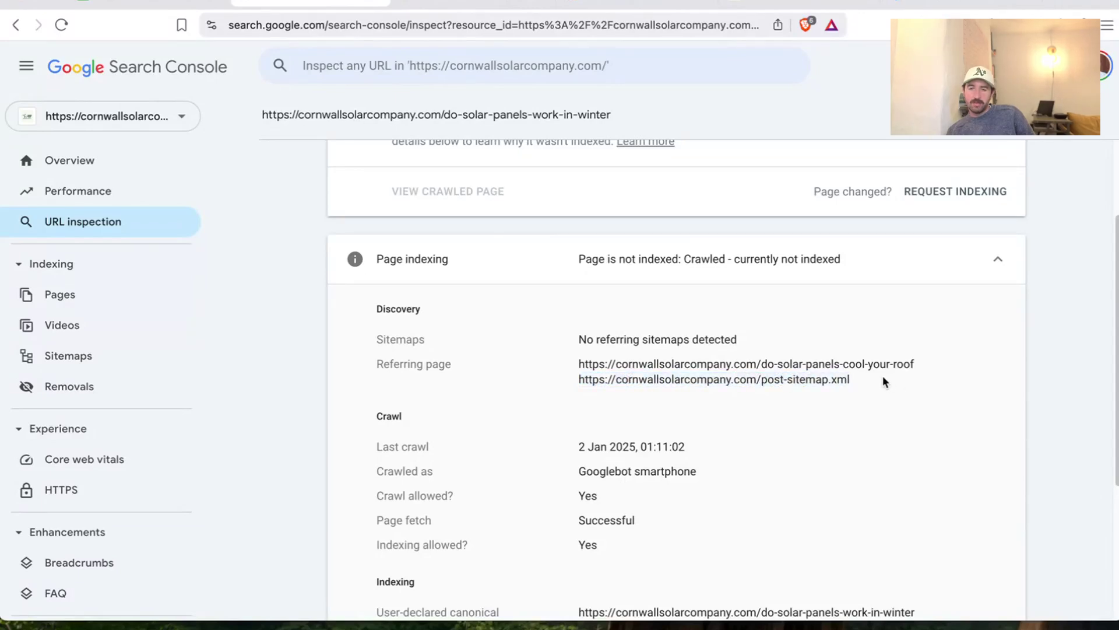
scroll(781, 370, "down", 2)
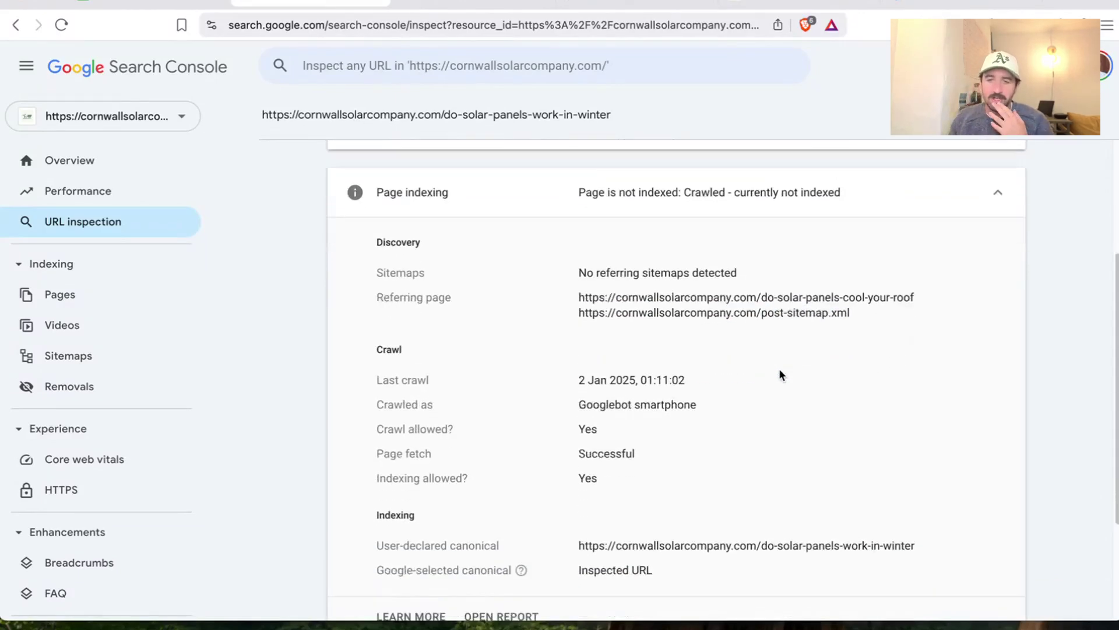
scroll(636, 327, "down", 1)
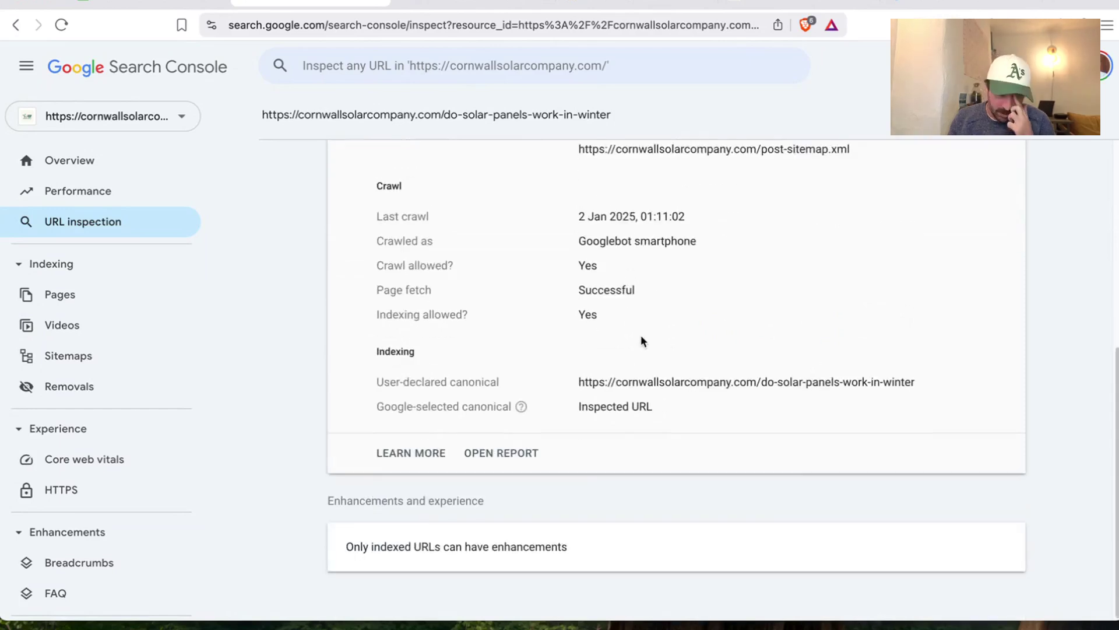
scroll(642, 337, "up", 5)
left_click(962, 316)
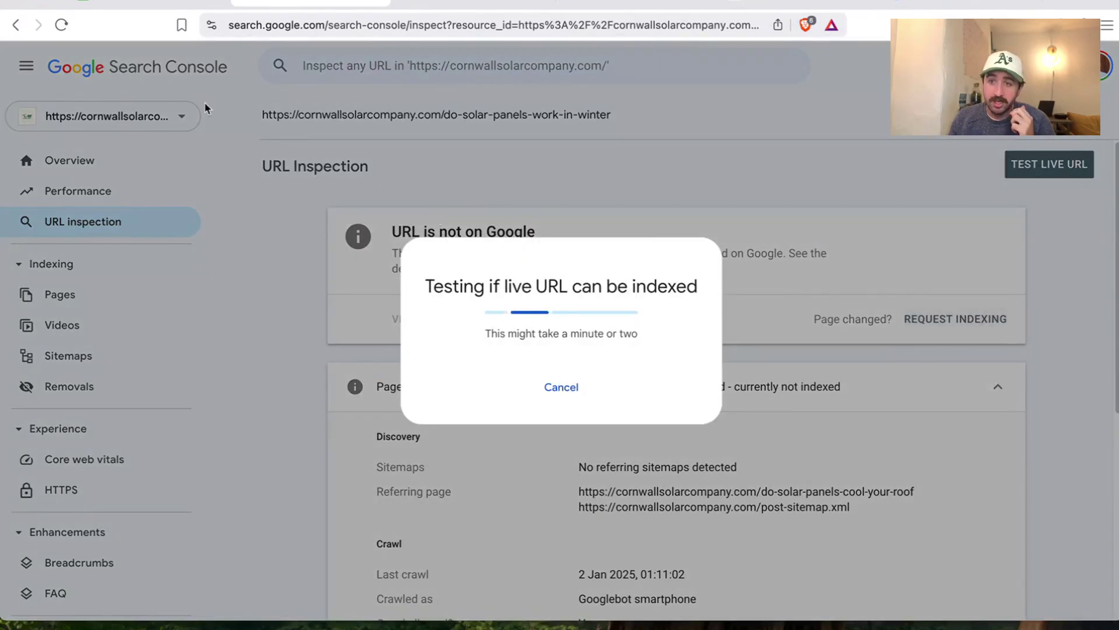
Switch to the checklist and add the comment "Several craled not indexed. Need to index those blog pages asap." to the index coverage errors check
key("ctrl+shift+Tab")
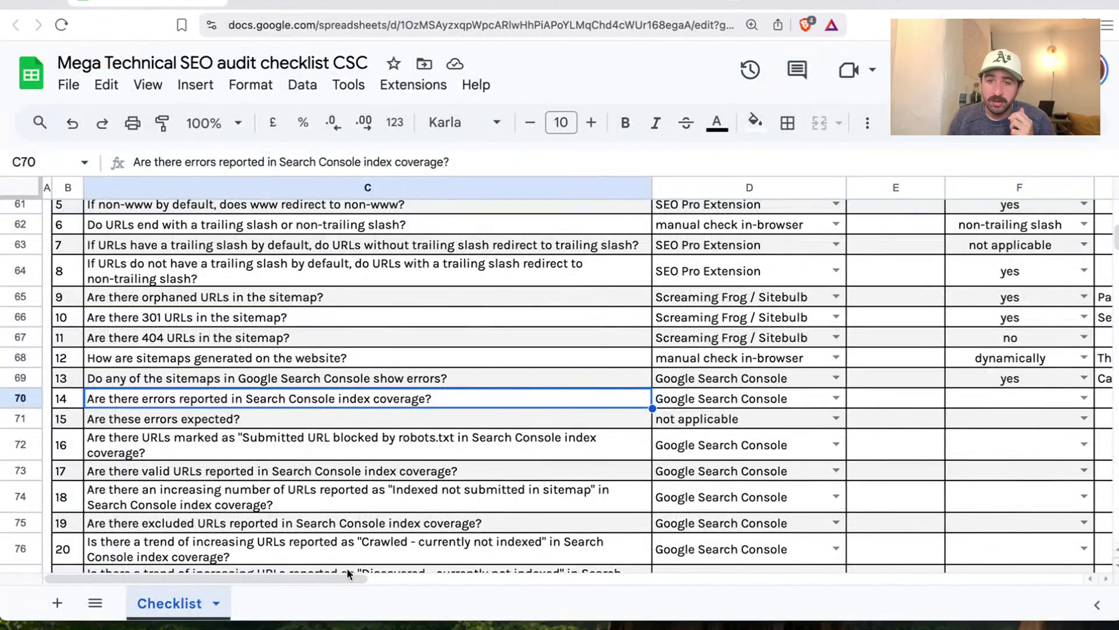
key("Right")
key("Right")
key("Right")
key("Right")
type("Several cr")
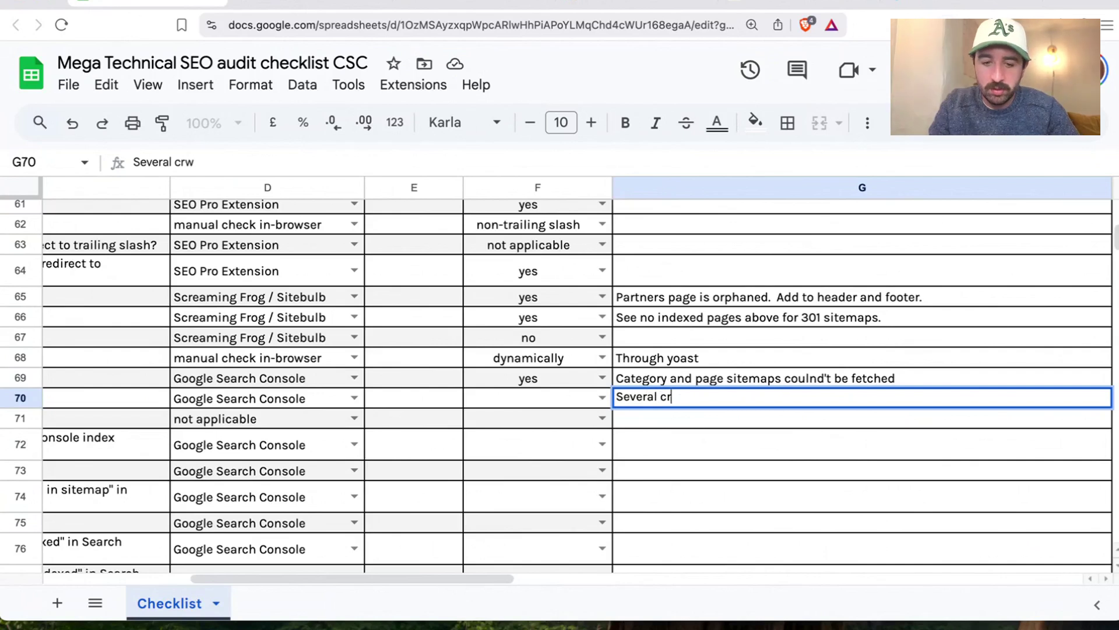
type("aled not indexed. Need to ")
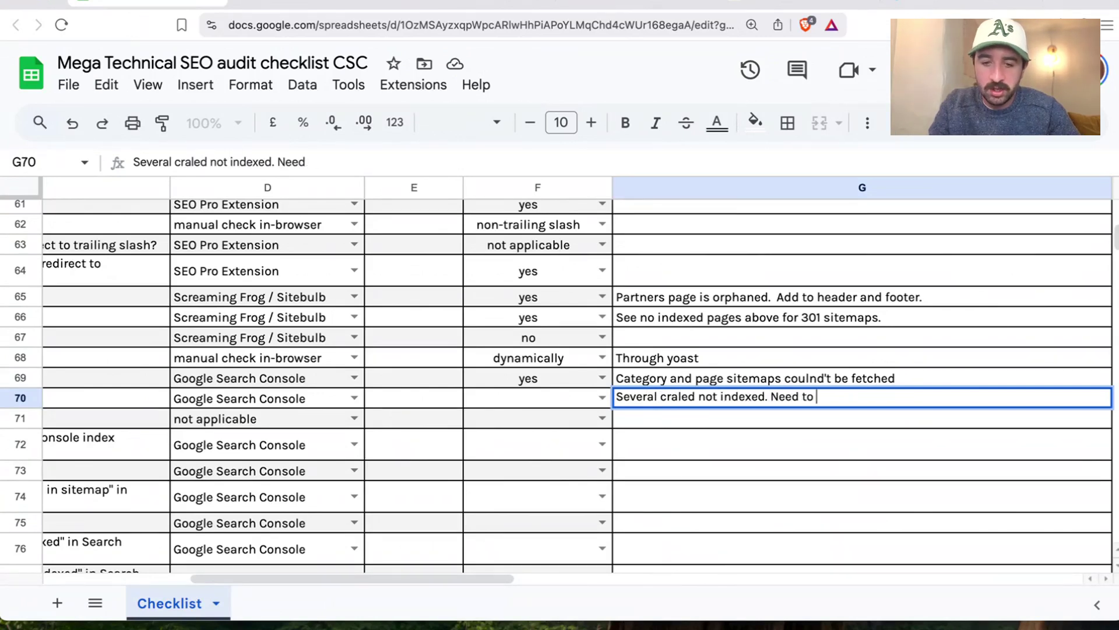
type("index those blog")
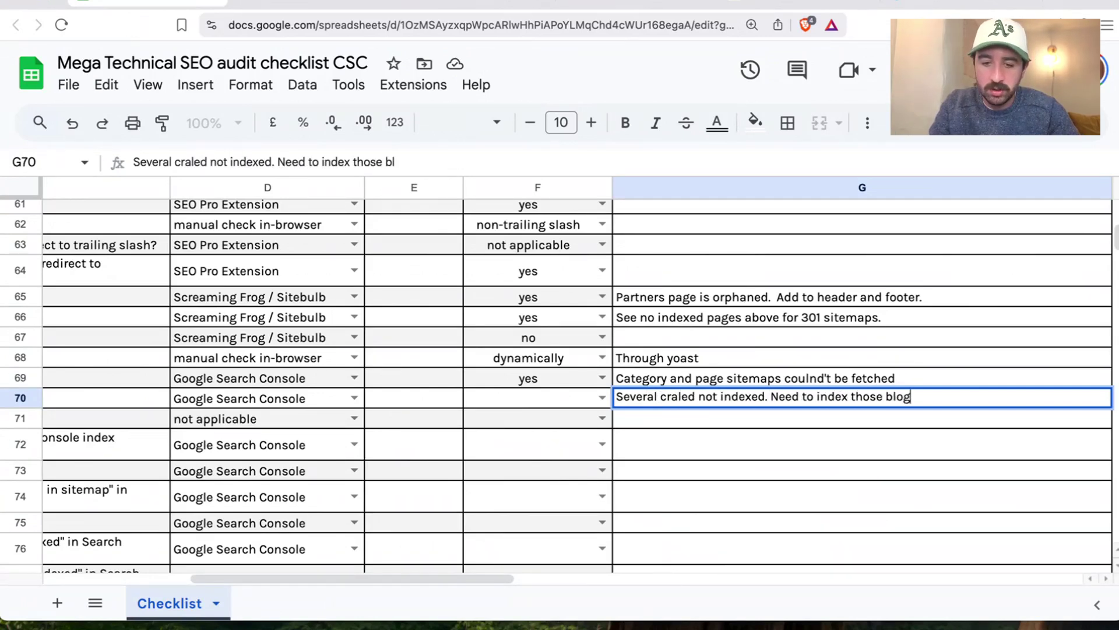
type(" pages asap.")
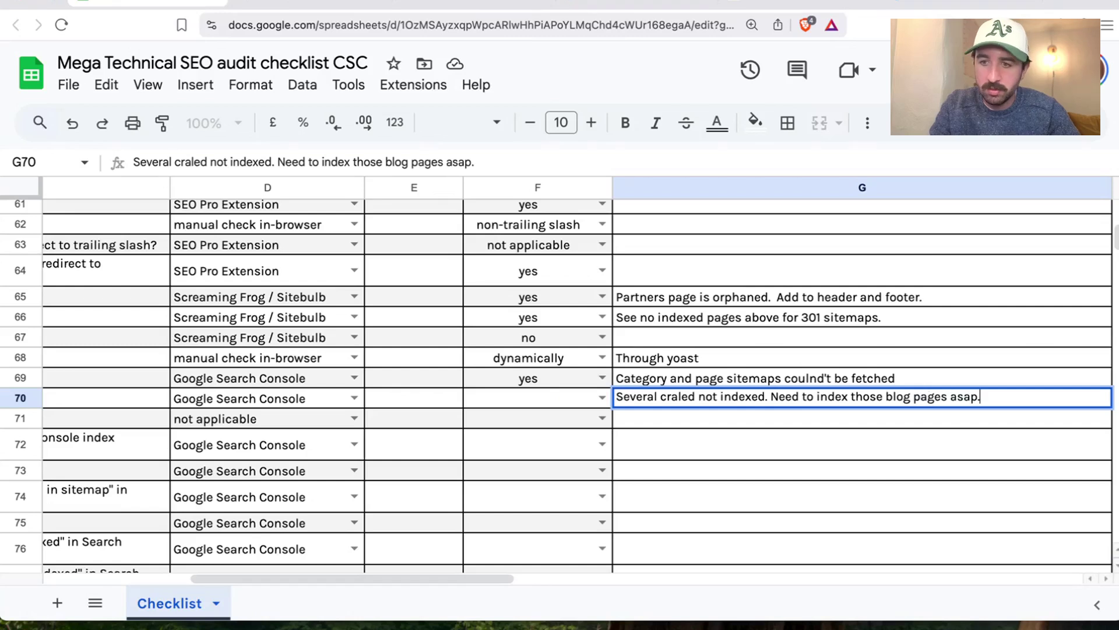
left_click(408, 382)
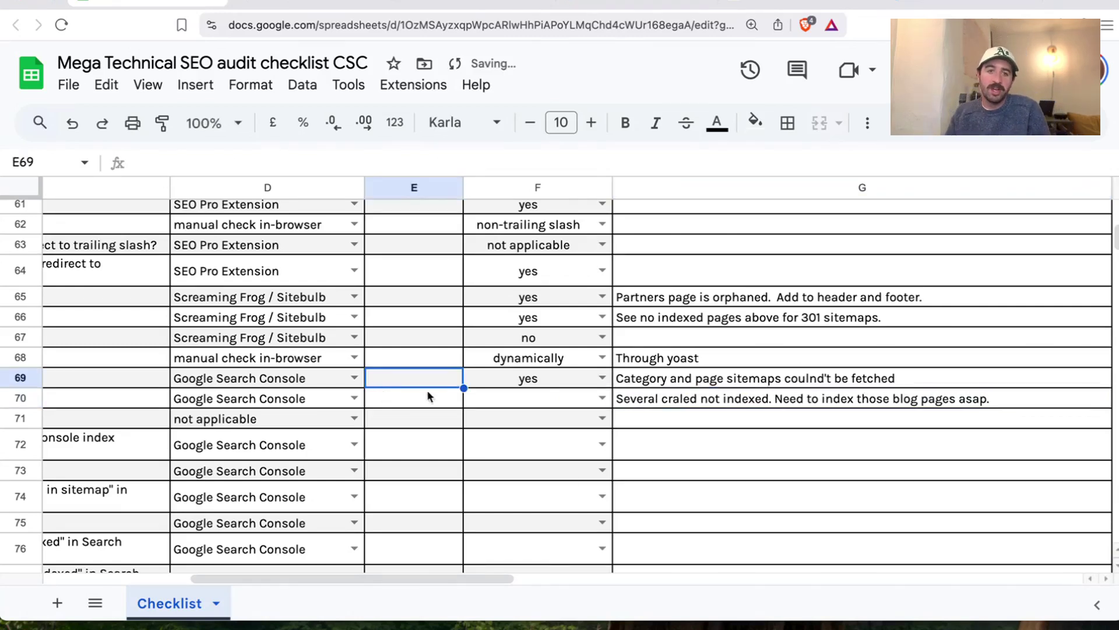
left_click(414, 401)
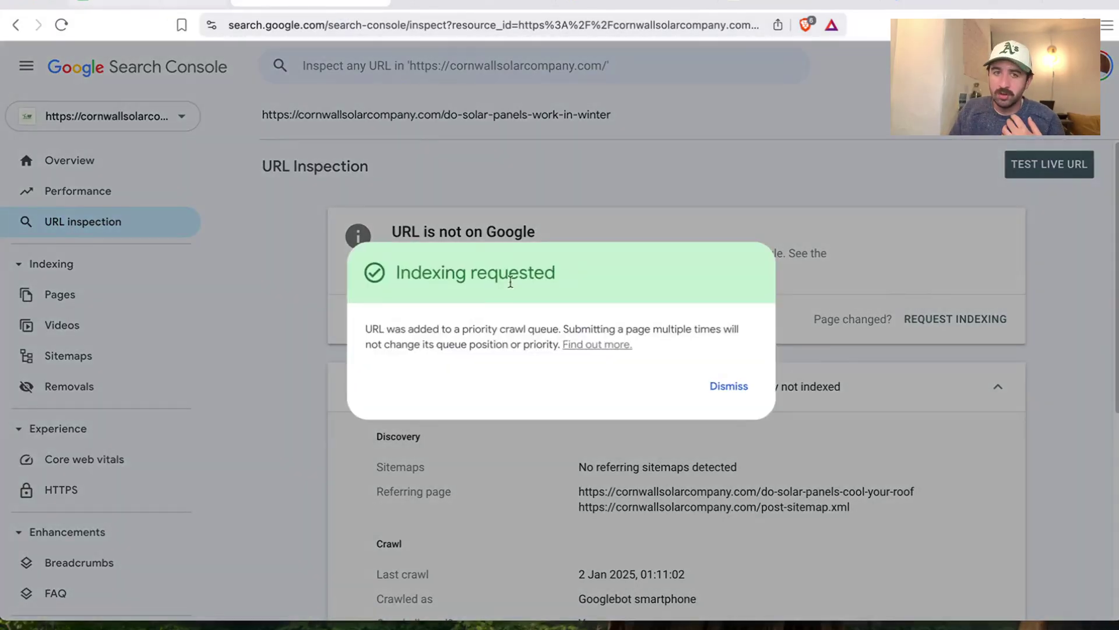
Dismiss the indexing request notice, glance at the checklist, and return to the Page indexing report's reasons why pages aren't indexed
left_click(722, 387)
left_click(175, 2)
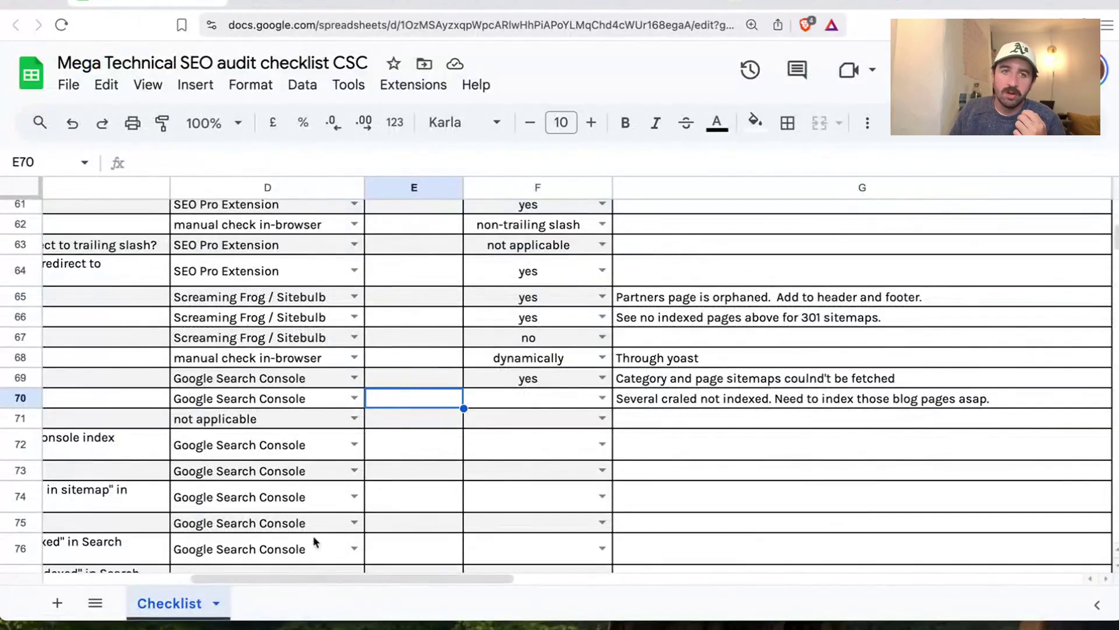
left_click_drag(365, 579, 216, 579)
key("ctrl+Tab")
left_click(16, 25)
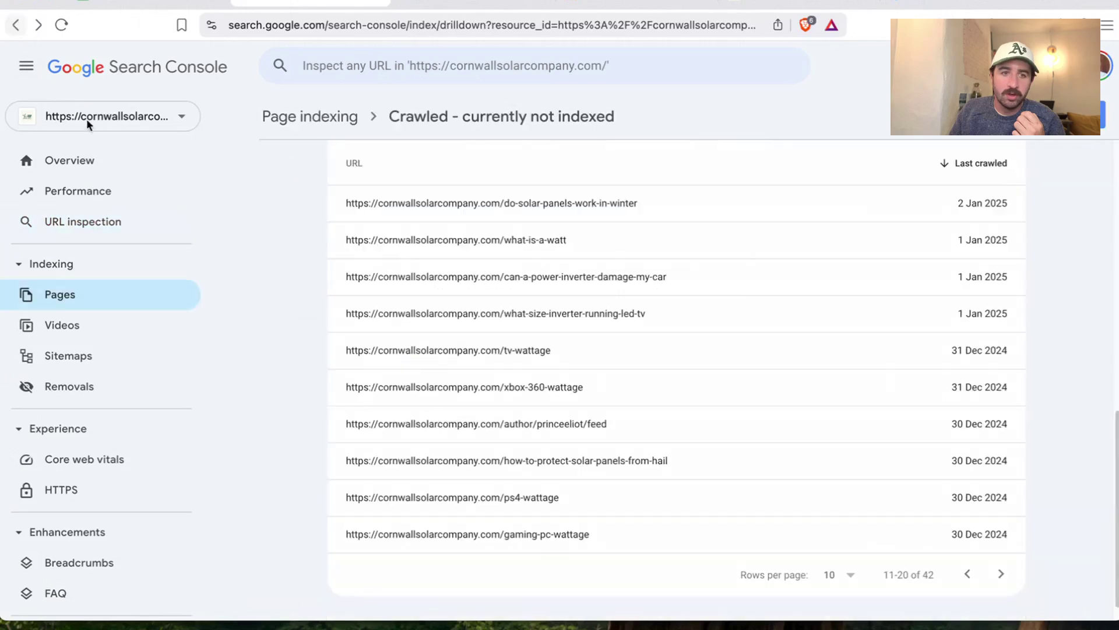
left_click(58, 296)
scroll(537, 432, "down", 8)
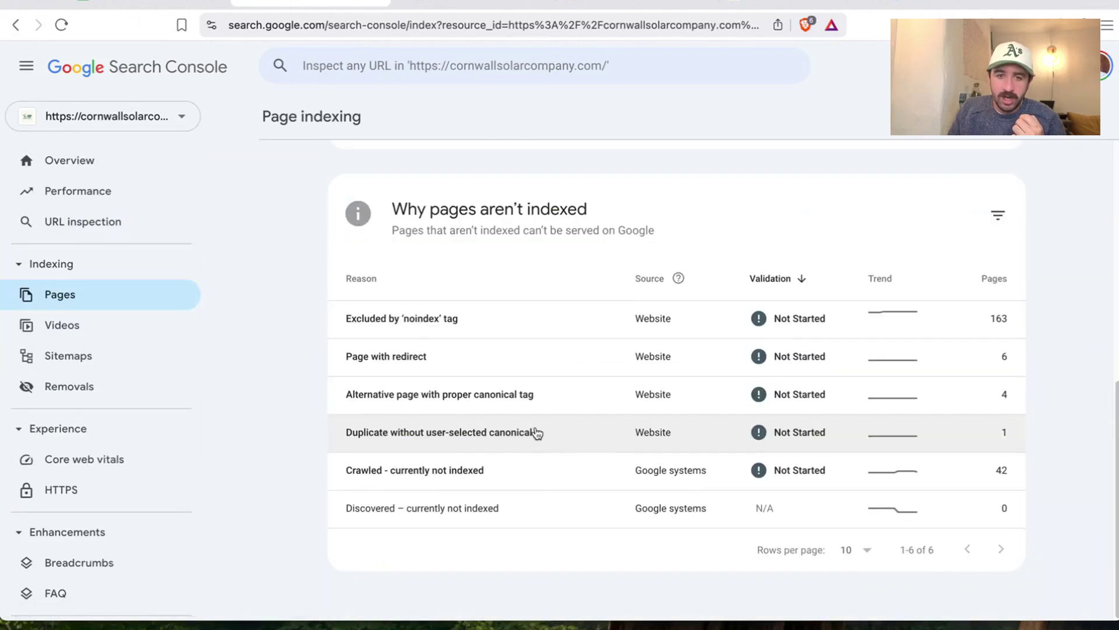
Open the duplicate without user-selected canonical report, inspect its PDF URL for the Google-selected canonical, and return to the indexing reasons
left_click(549, 439)
scroll(514, 415, "down", 5)
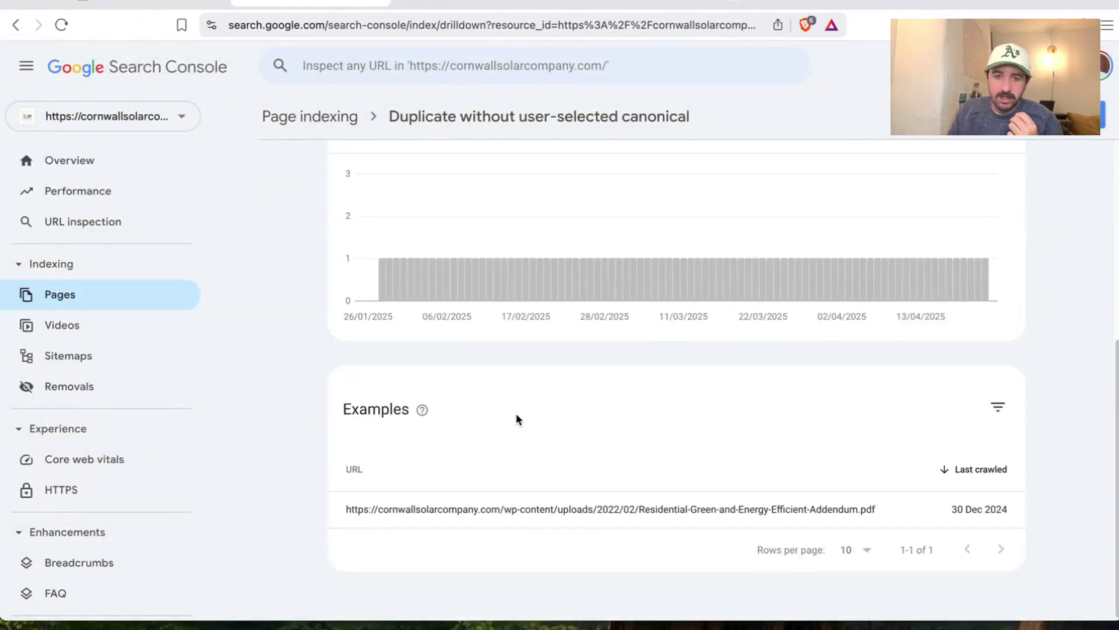
mouse_move(732, 515)
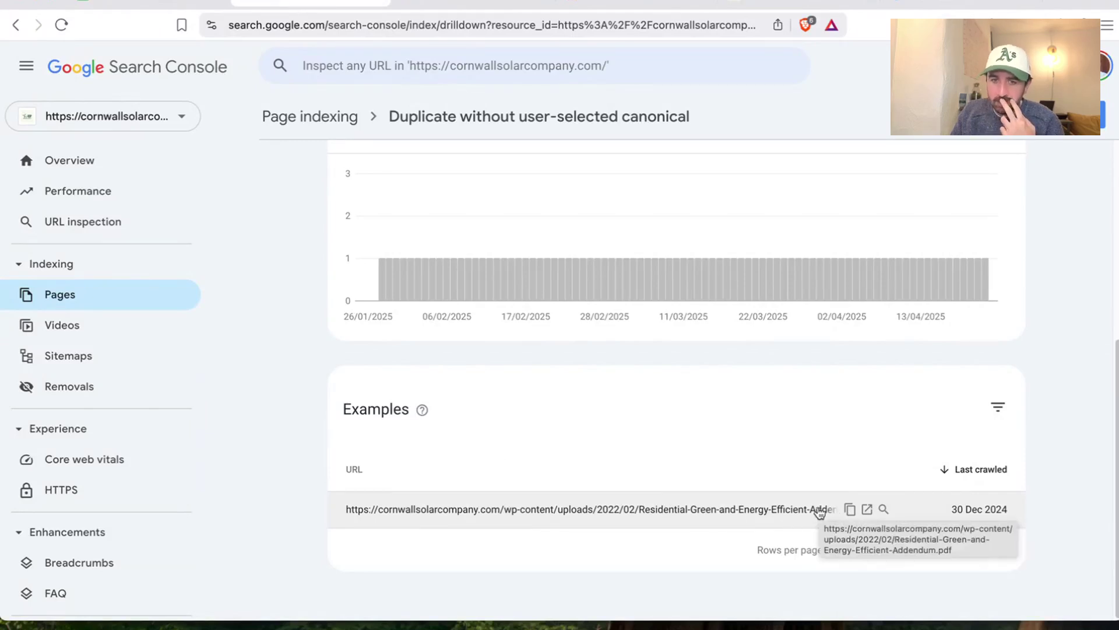
left_click(832, 513)
left_click(725, 524)
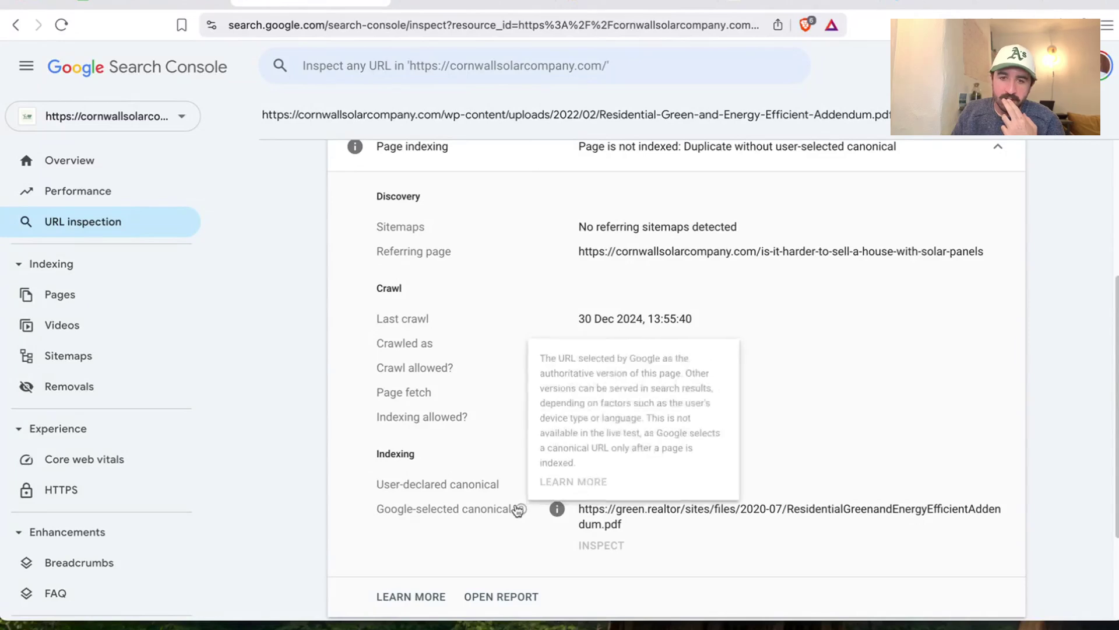
left_click_drag(605, 509, 624, 524)
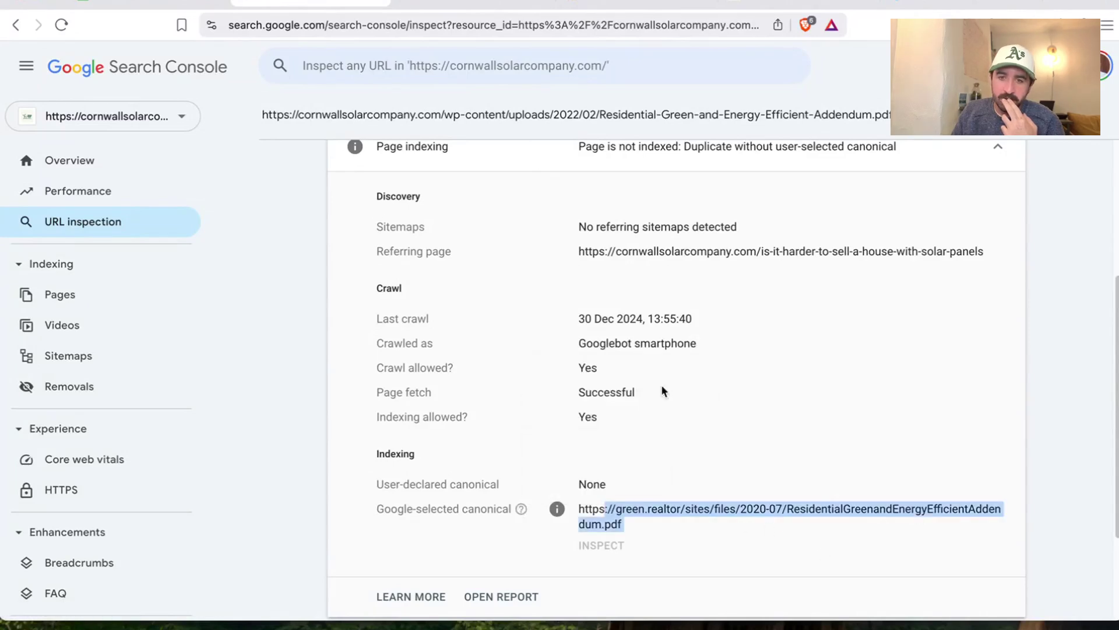
left_click(16, 26)
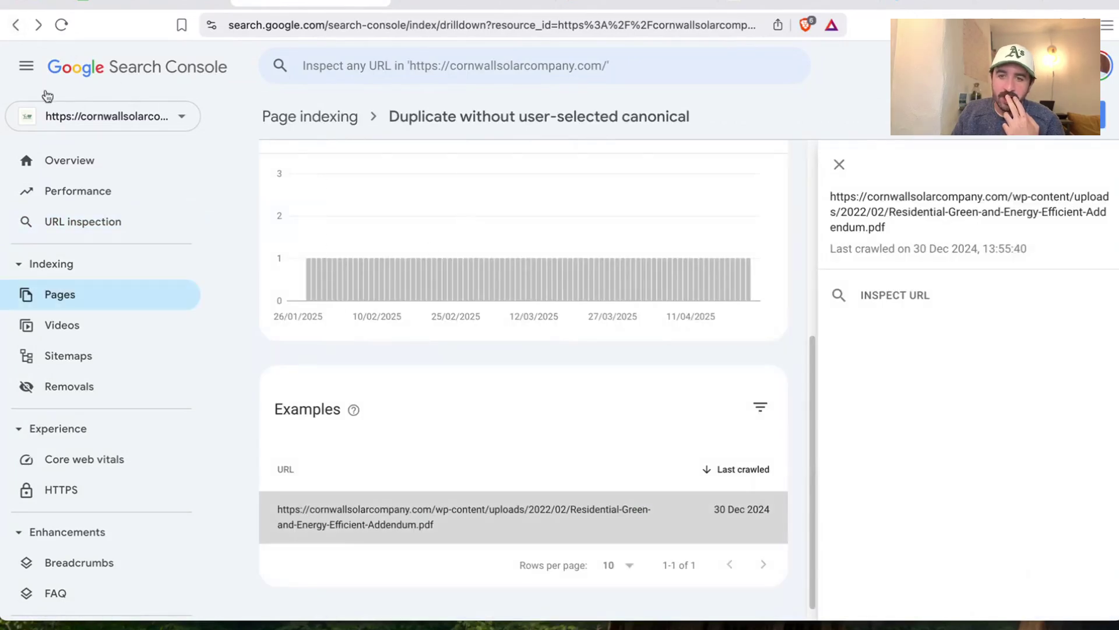
left_click(13, 25)
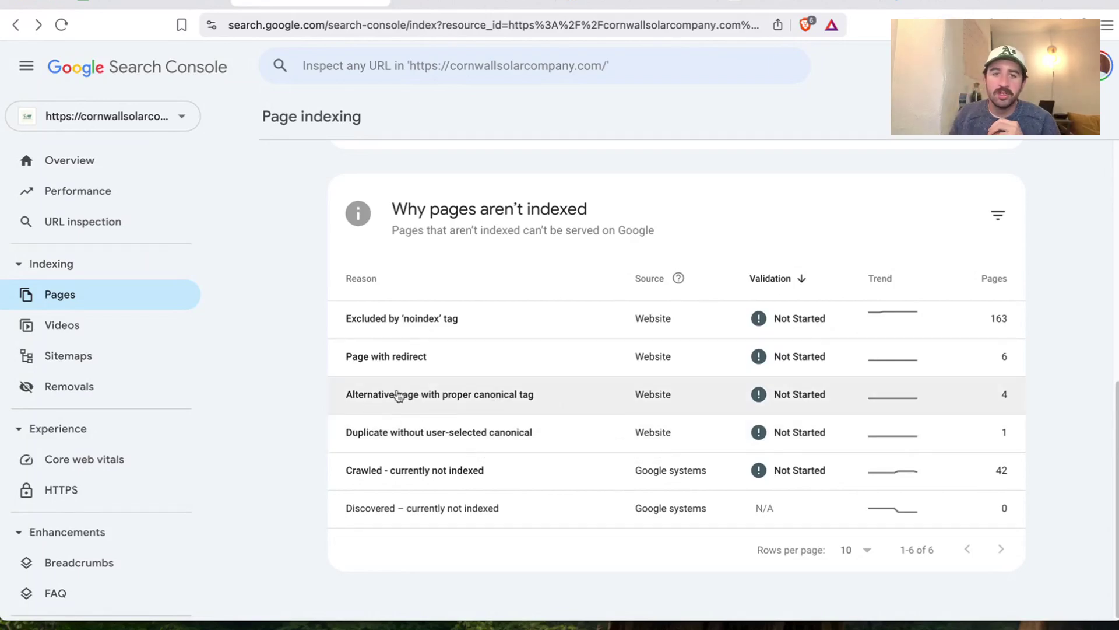
Inspect the /category/knowledge-base/feed URL under alternative page with proper canonical tag, examine its user-declared canonical, and return to the indexing reasons
left_click(435, 404)
scroll(526, 396, "down", 8)
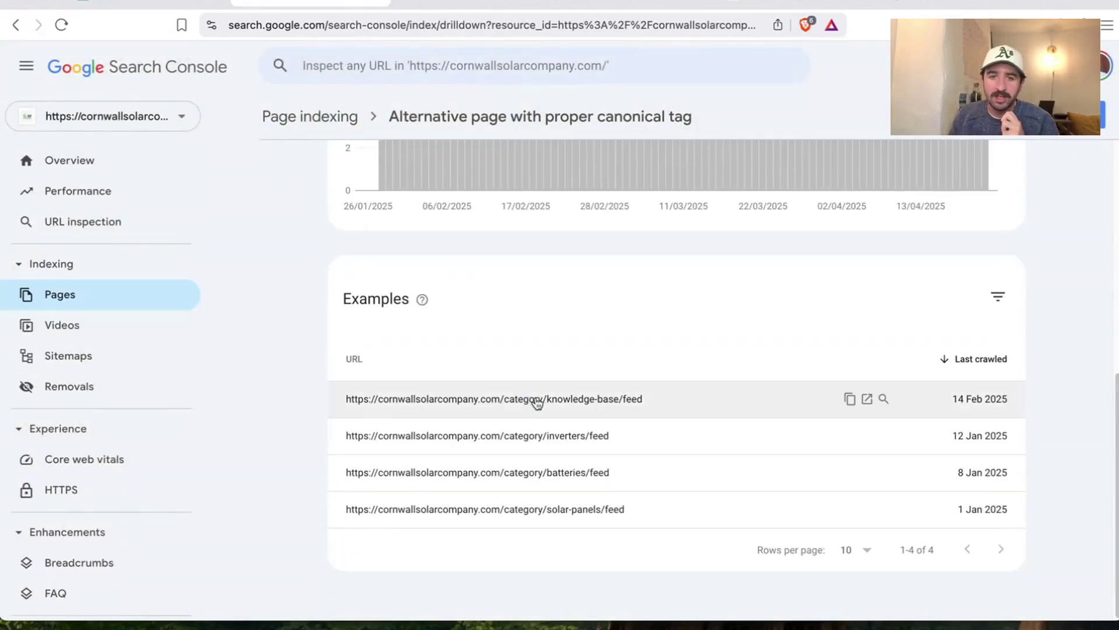
left_click(884, 400)
scroll(537, 421, "down", 4)
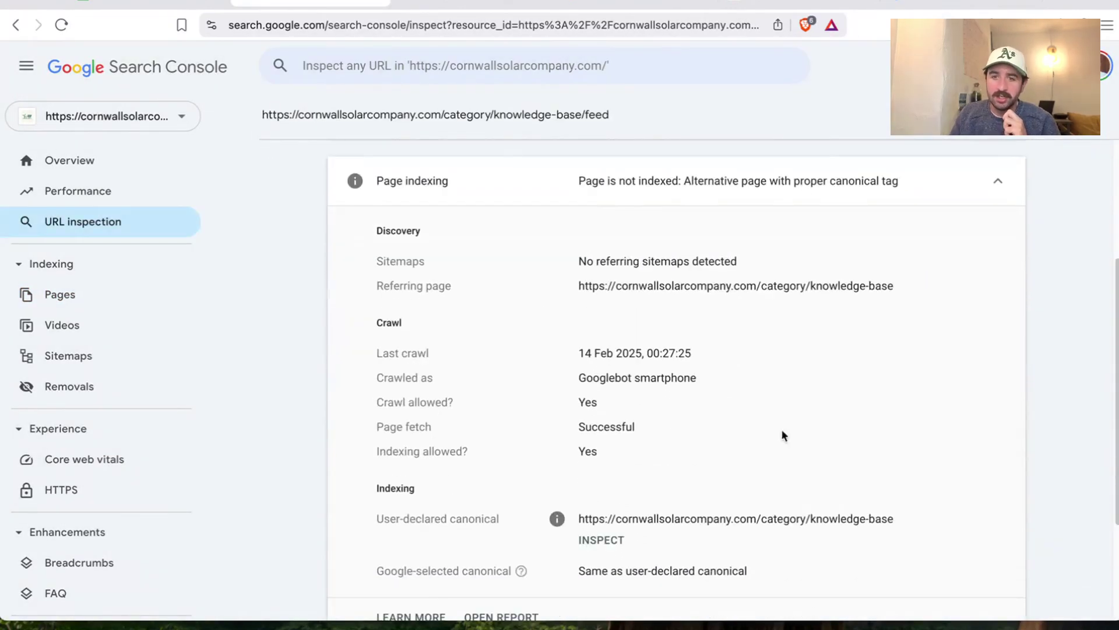
left_click_drag(897, 523, 580, 523)
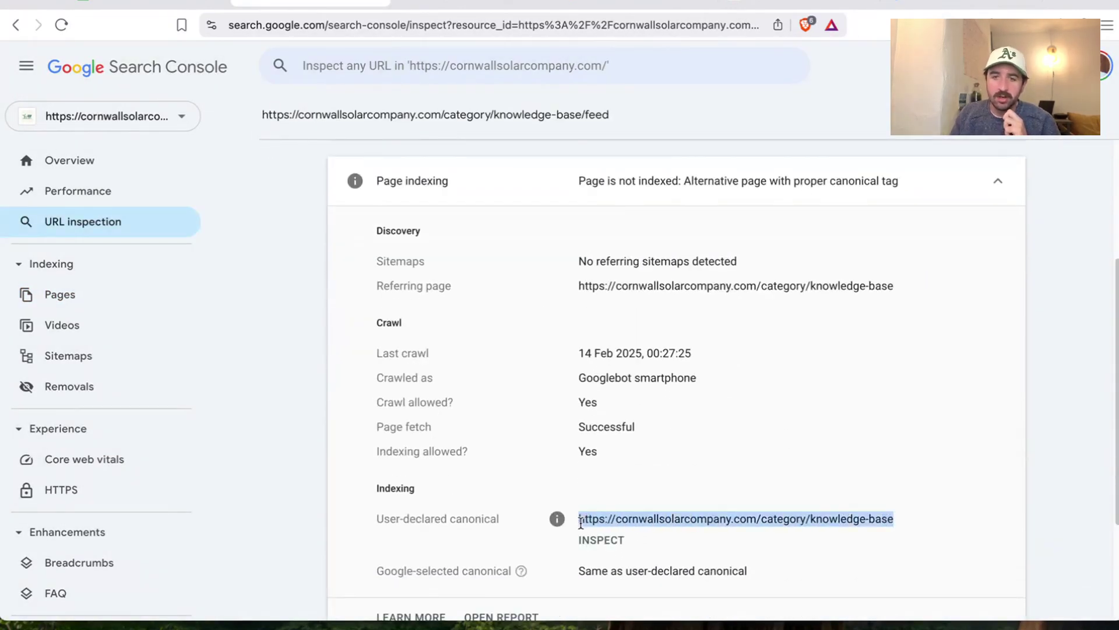
left_click(741, 528)
left_click_drag(773, 519, 919, 525)
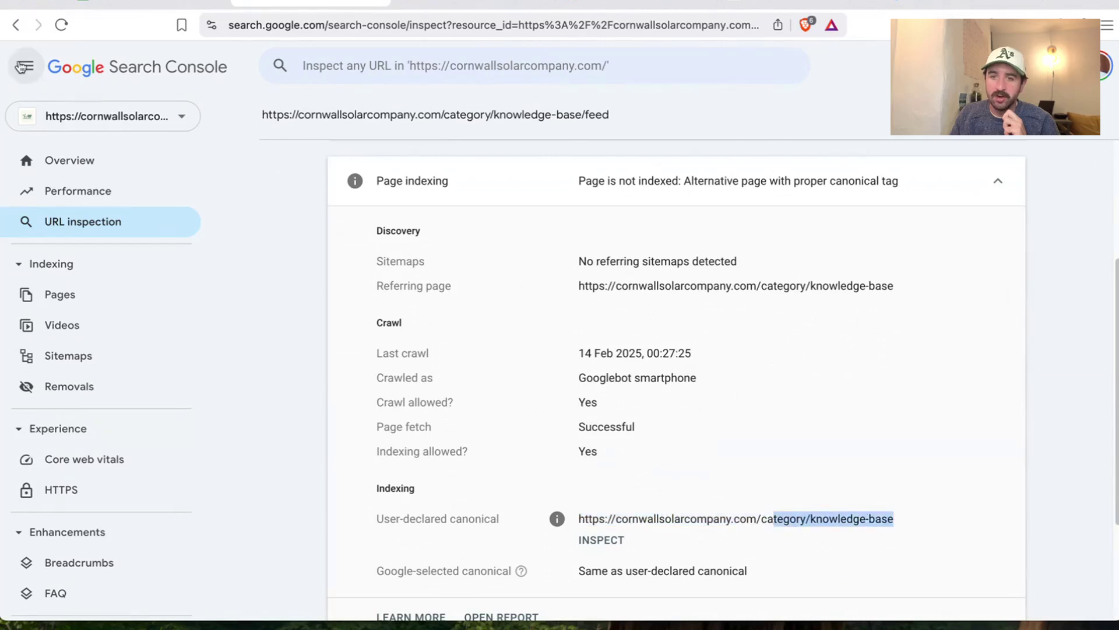
left_click(16, 25)
left_click(16, 25)
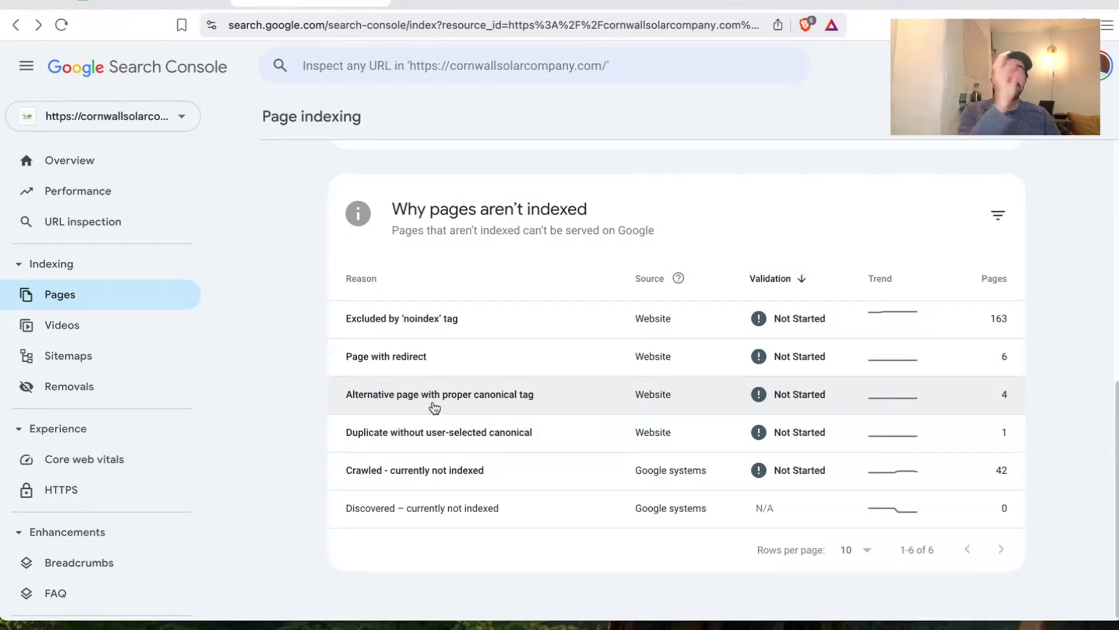
Review the example URLs in the page with redirect report, glance at the checklist, and return to the indexing reasons
left_click(450, 360)
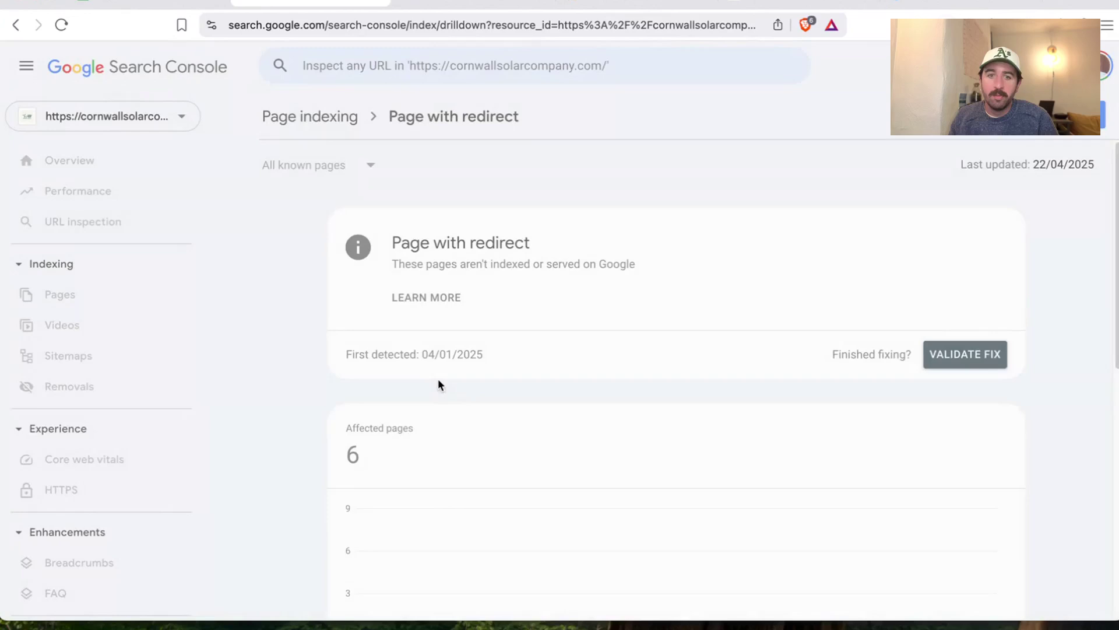
scroll(443, 379, "down", 10)
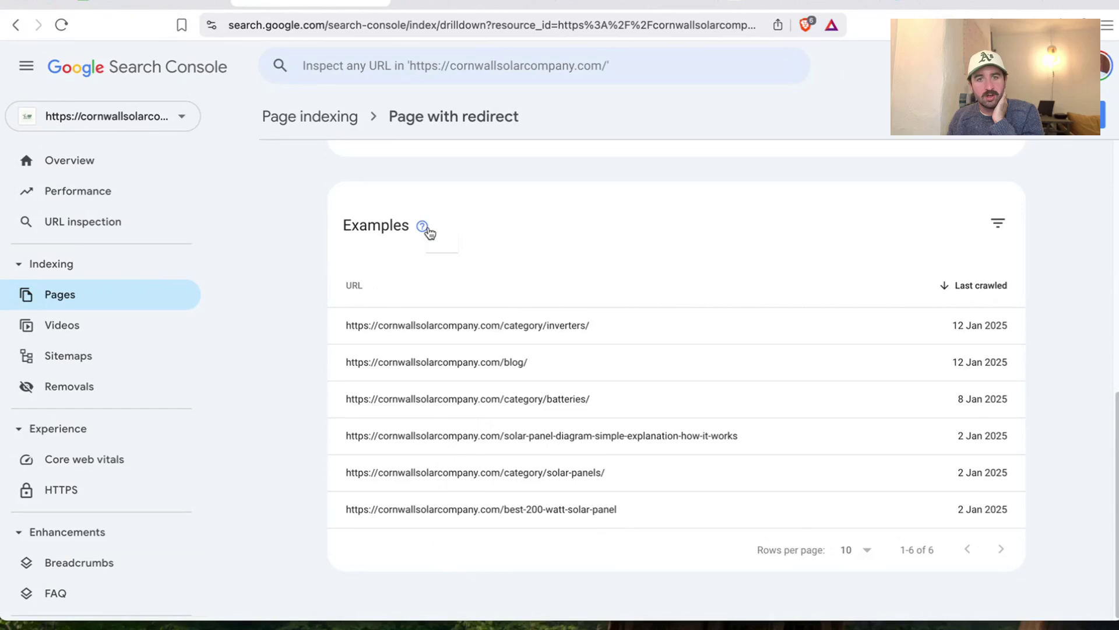
left_click(127, 5)
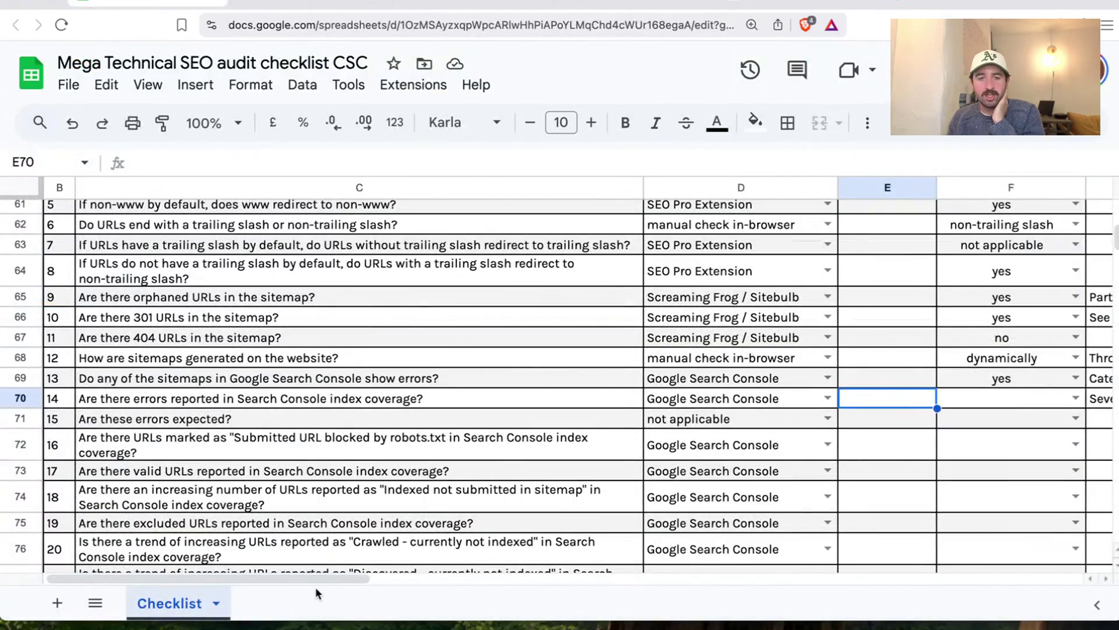
left_click(275, 3)
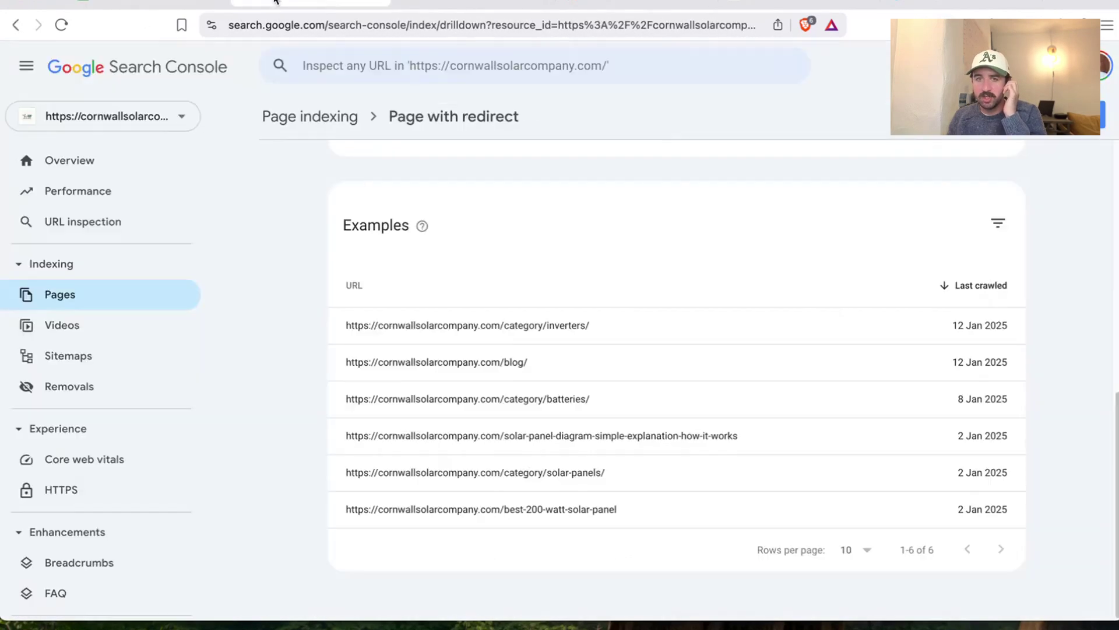
left_click(15, 26)
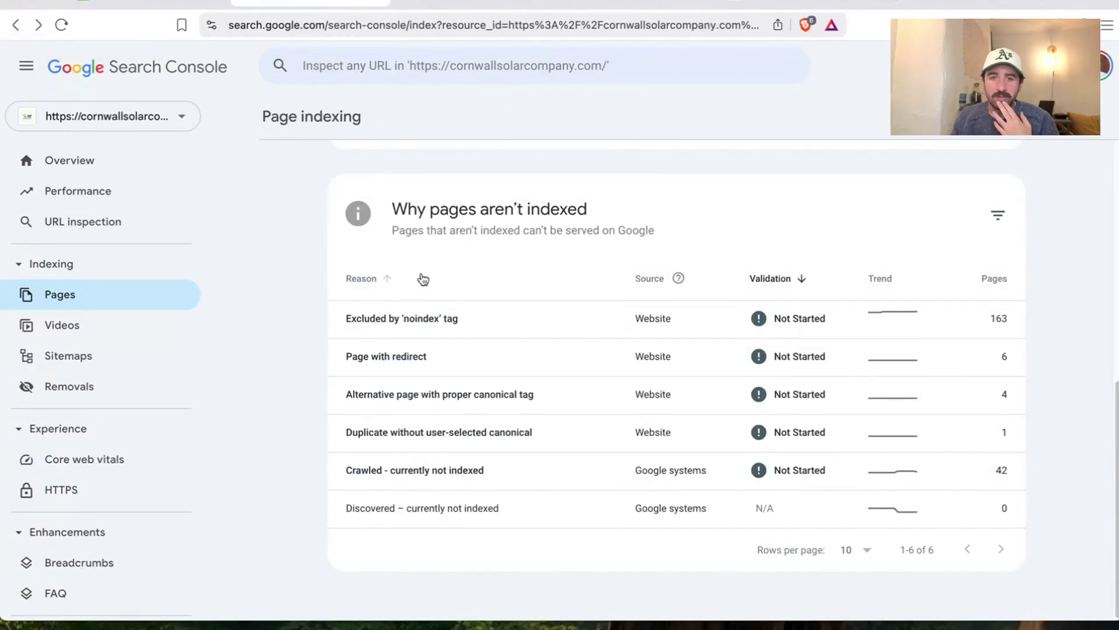
Open the pages excluded by 'noindex' tag, show 100 rows per page, and look through the example URLs
left_click(495, 328)
scroll(555, 339, "down", 4)
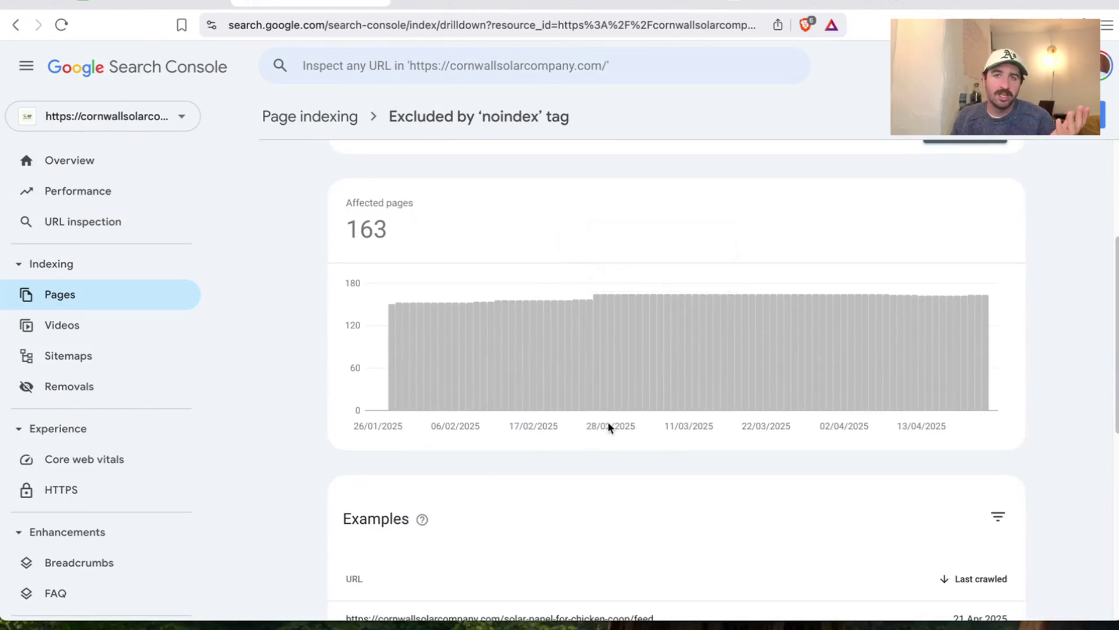
scroll(607, 421, "down", 7)
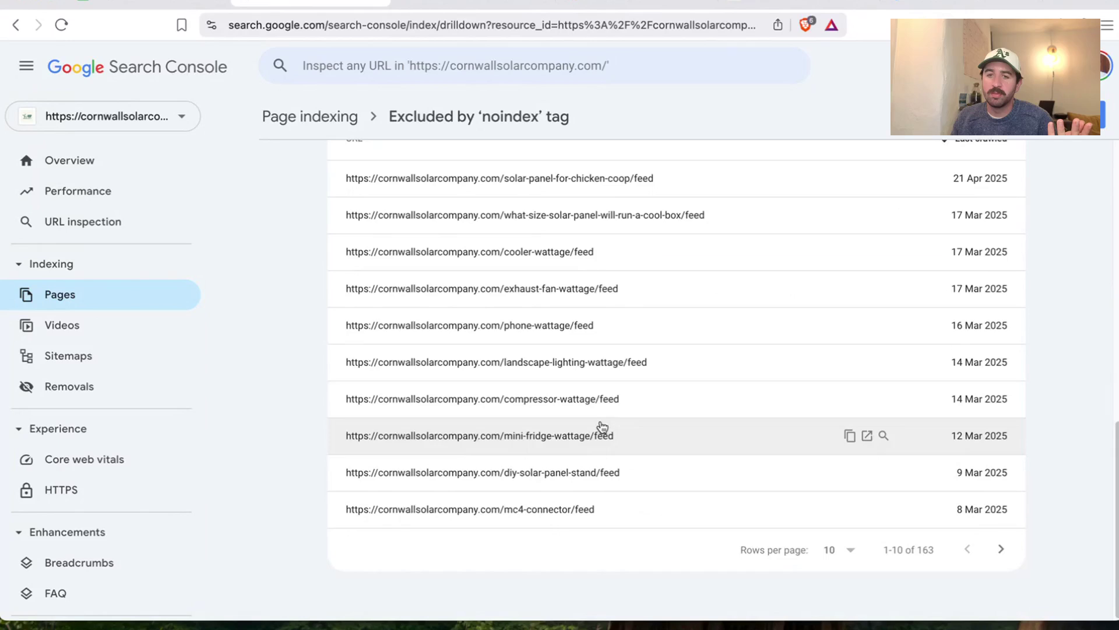
scroll(687, 375, "up", 11)
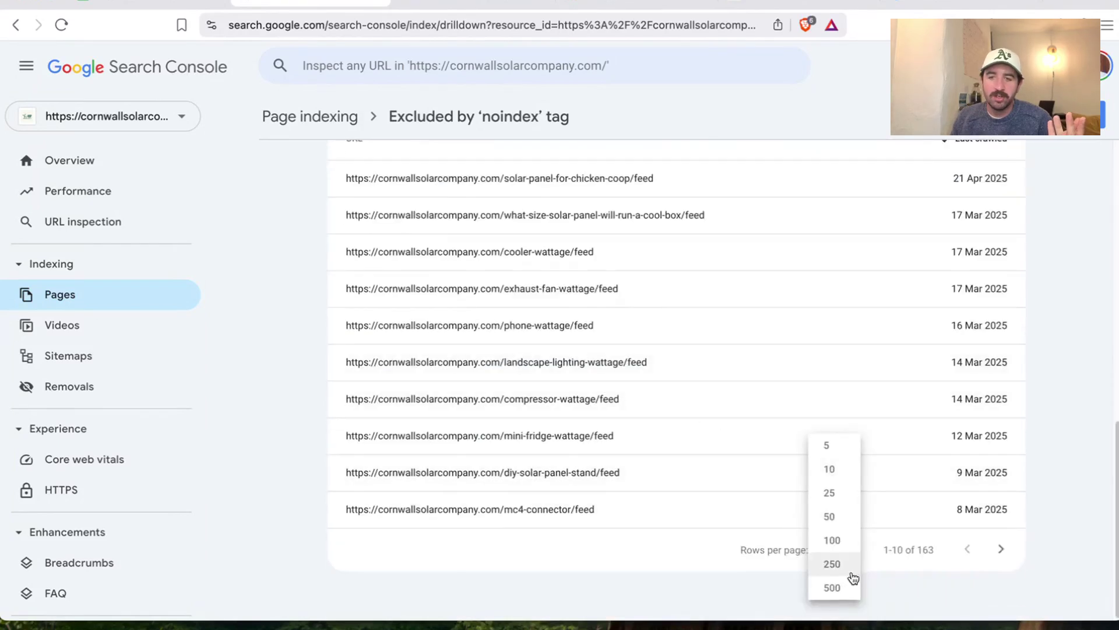
left_click(839, 554)
scroll(641, 461, "down", 12)
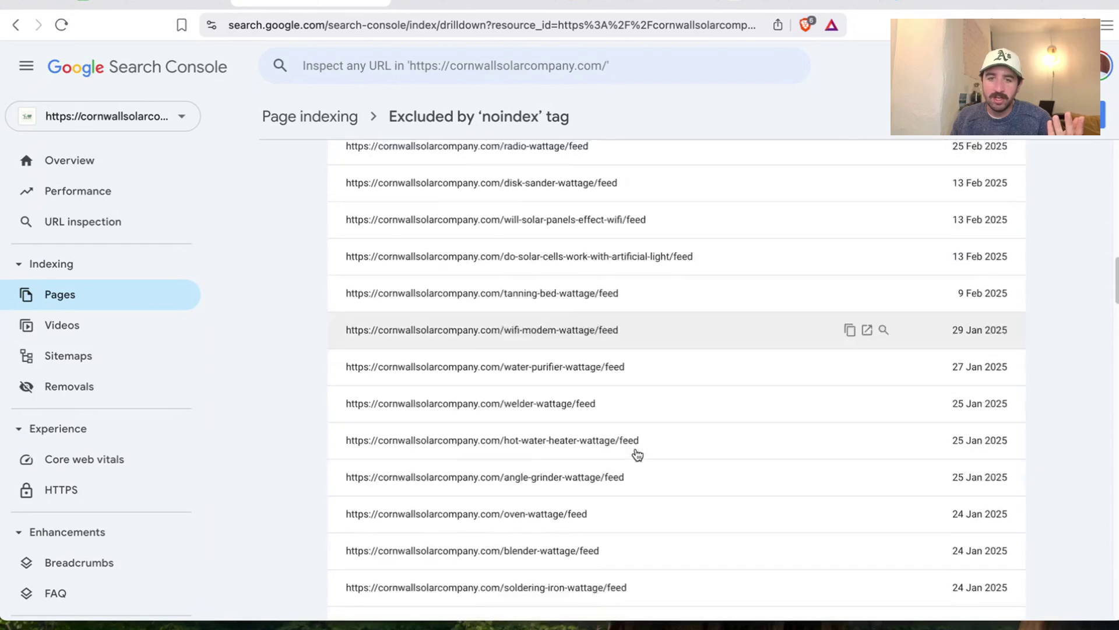
Find "feed" on the page and scan the noindexed URLs for any that are not feed pages
key("ctrl+f")
type("feed")
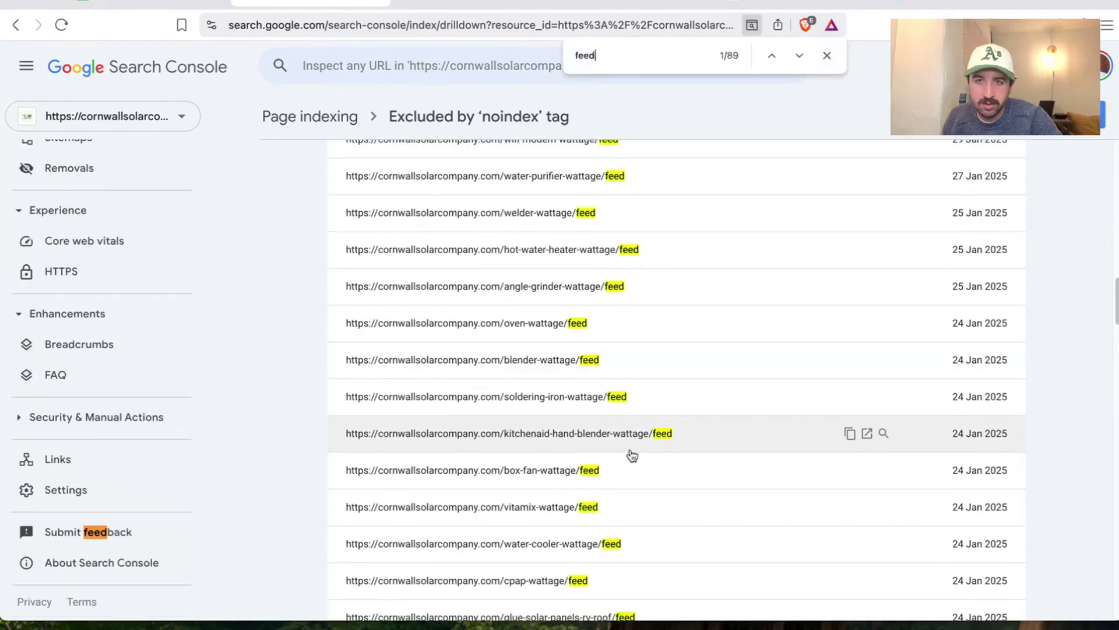
scroll(645, 428, "down", 10)
scroll(646, 430, "down", 20)
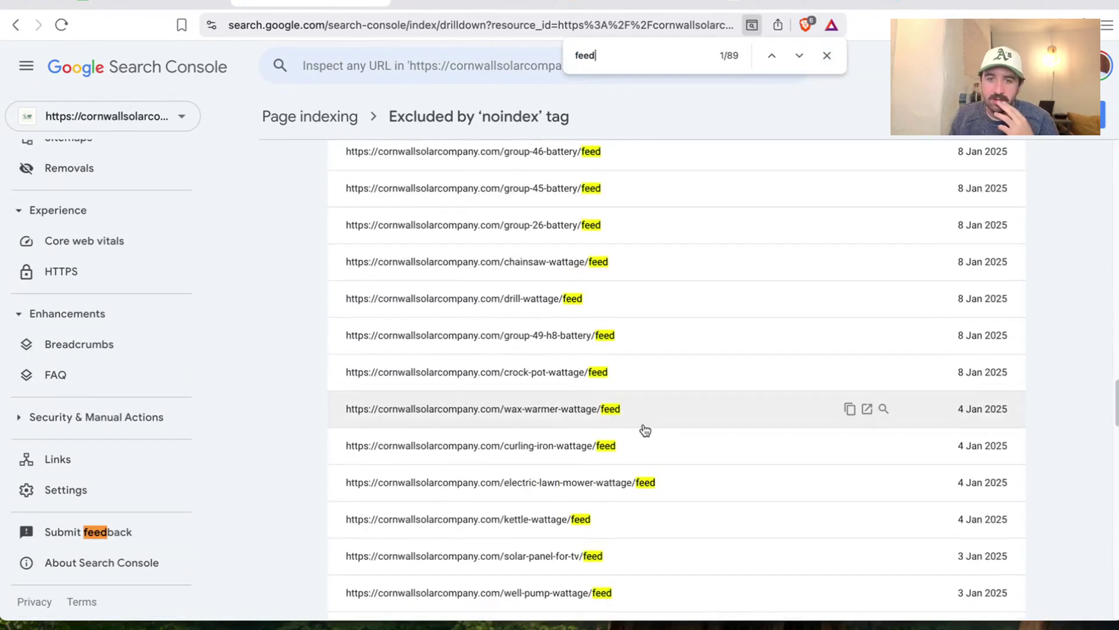
scroll(641, 430, "down", 2)
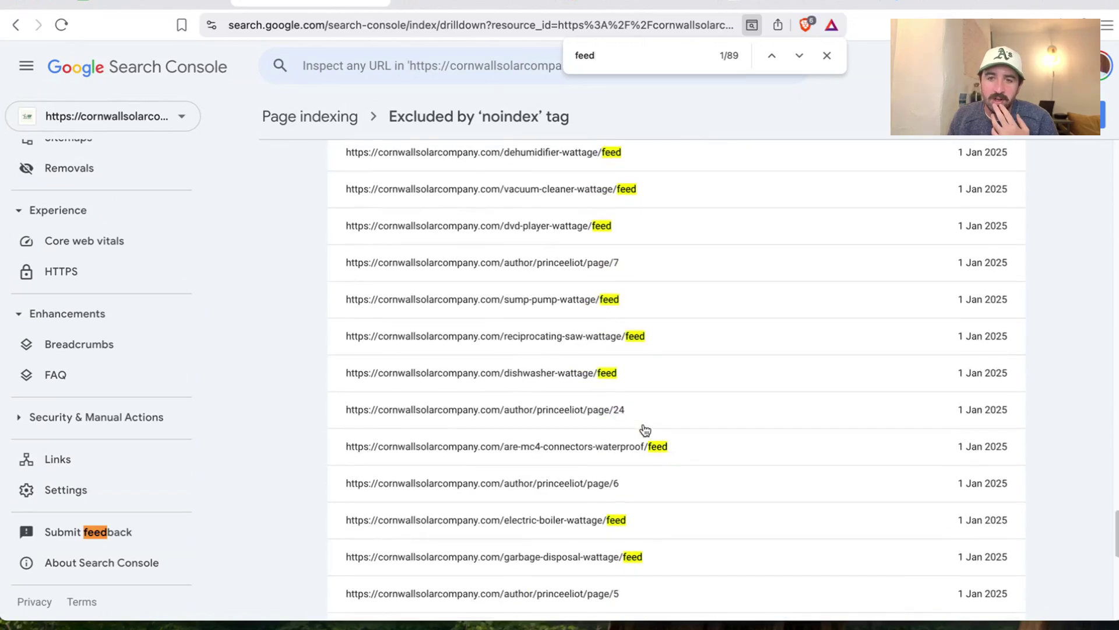
scroll(674, 433, "down", 3)
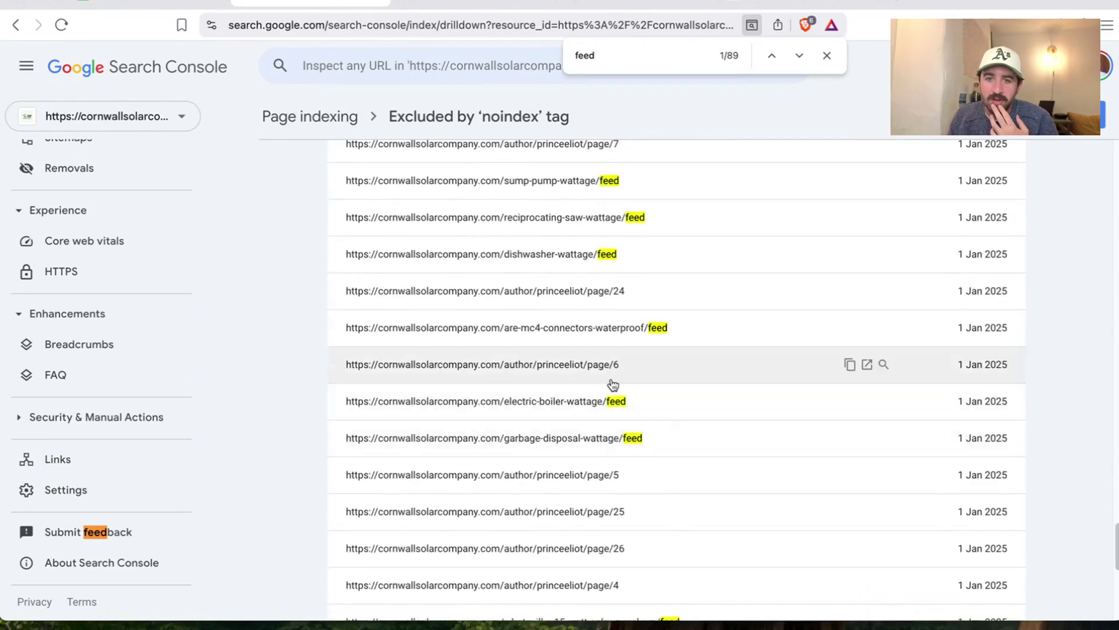
scroll(617, 387, "down", 10)
Check the second page of noindexed URLs, repeating the search for "feed", and go back to the indexing reasons
left_click(1001, 549)
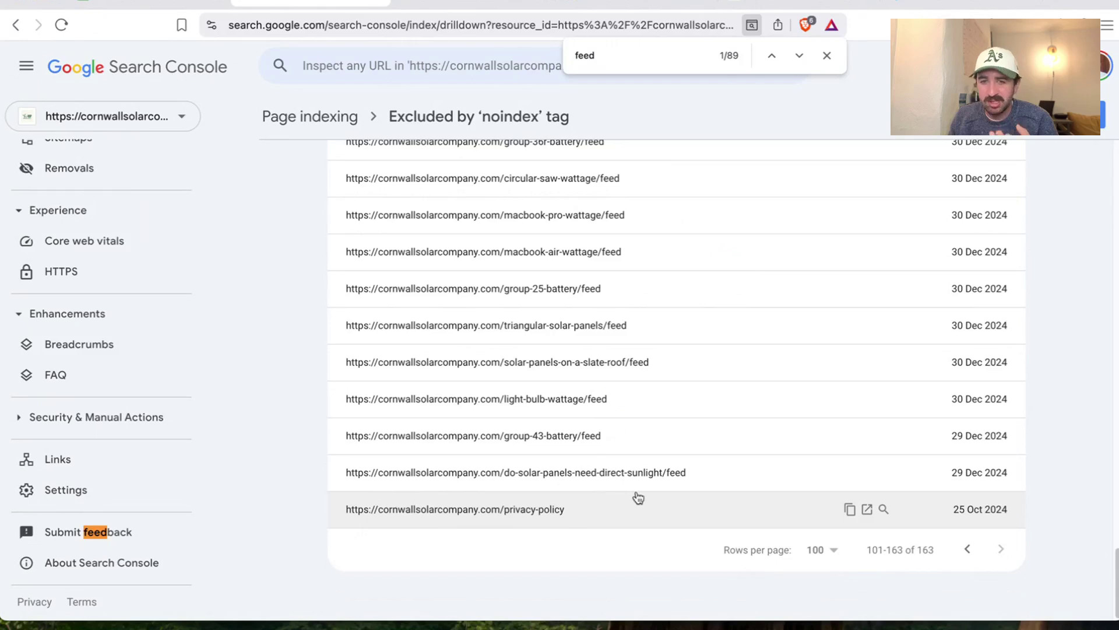
scroll(639, 498, "up", 7)
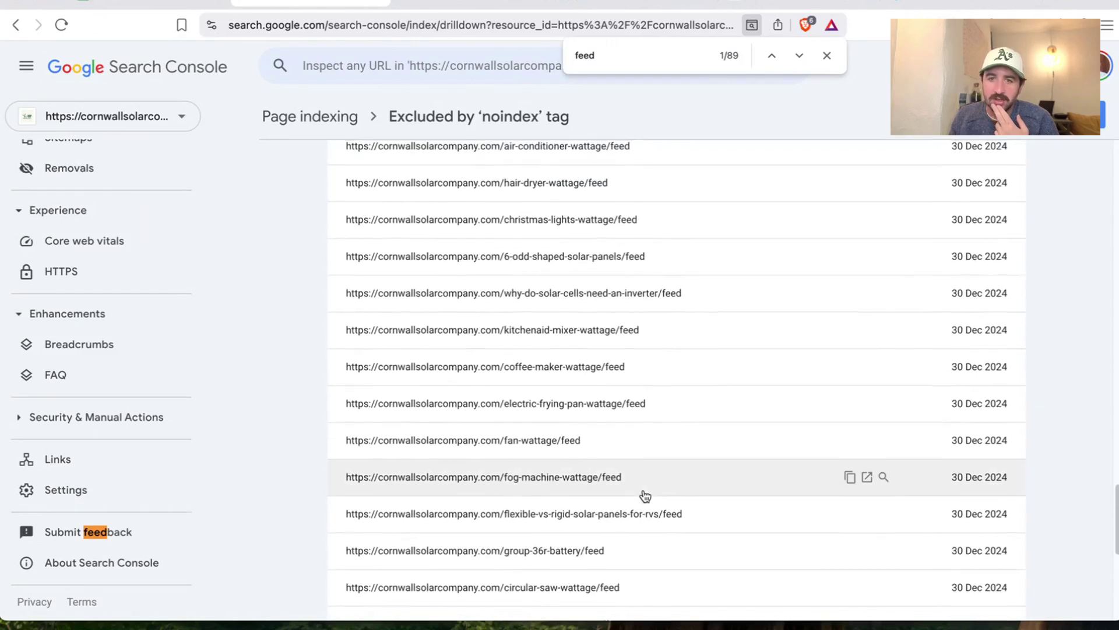
scroll(645, 496, "up", 6)
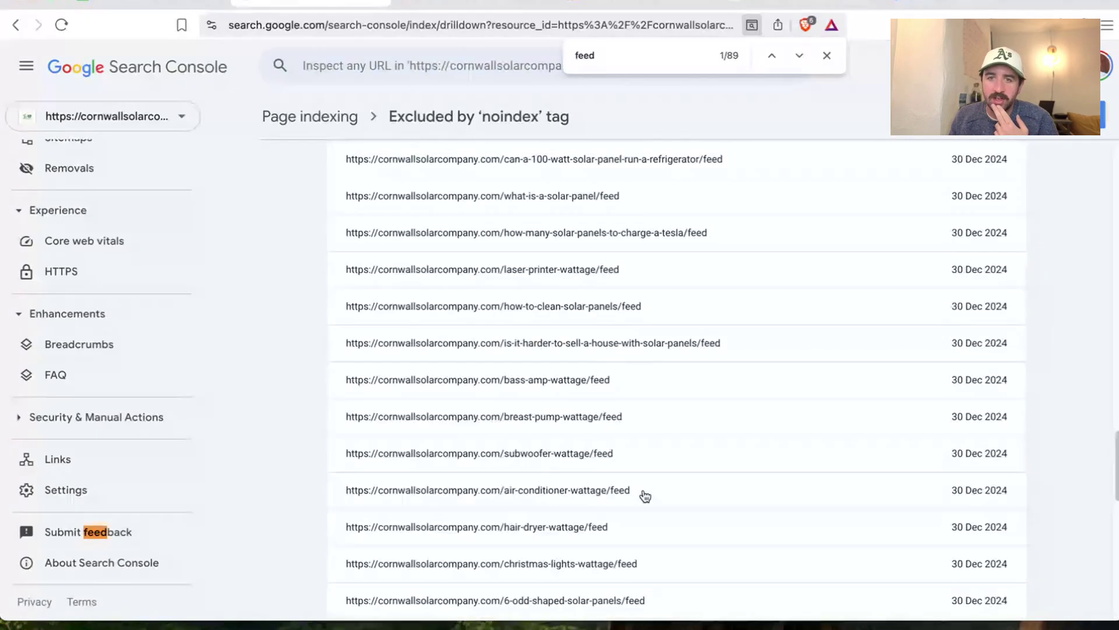
scroll(645, 496, "up", 2)
key("Return")
scroll(655, 252, "down", 6)
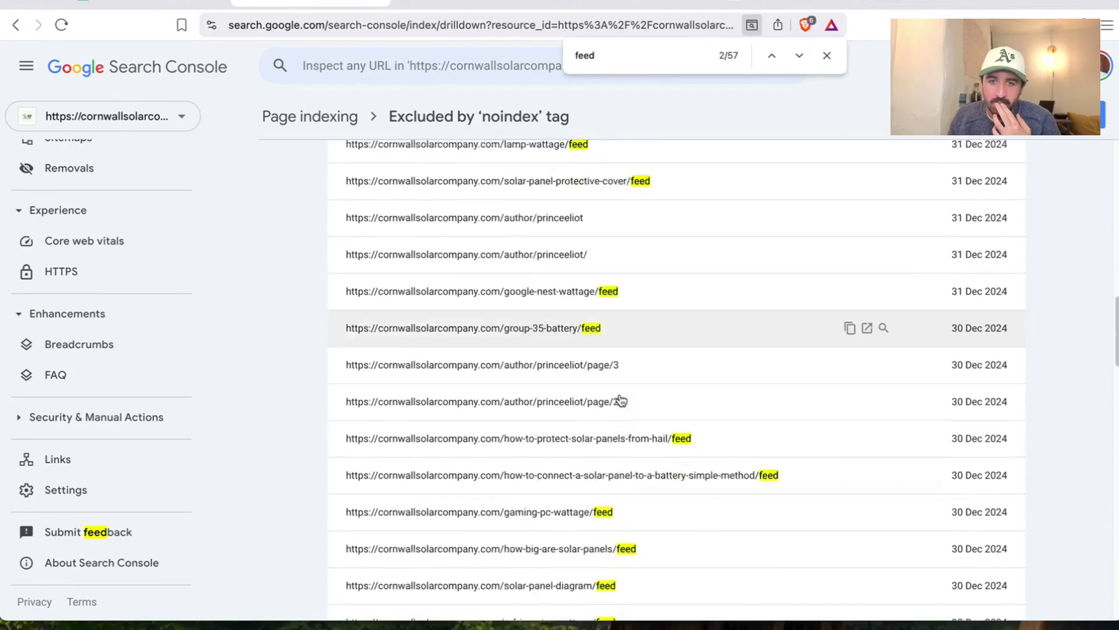
scroll(621, 401, "down", 10)
left_click(17, 26)
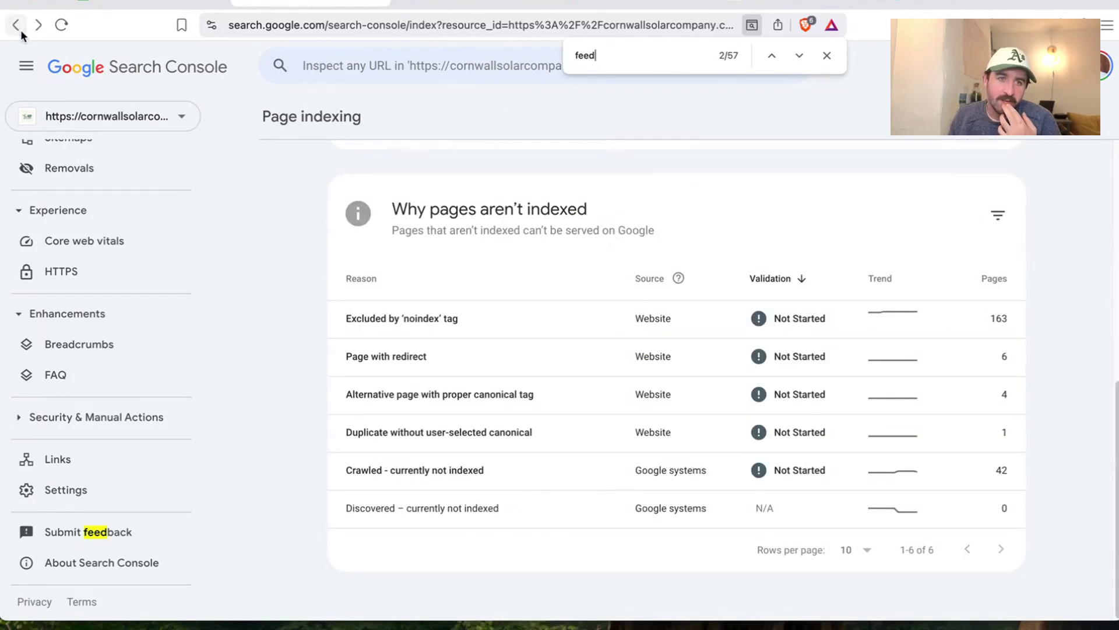
Switch to the checklist and answer "yes" to whether errors are reported in Search Console index coverage
left_click(122, 3)
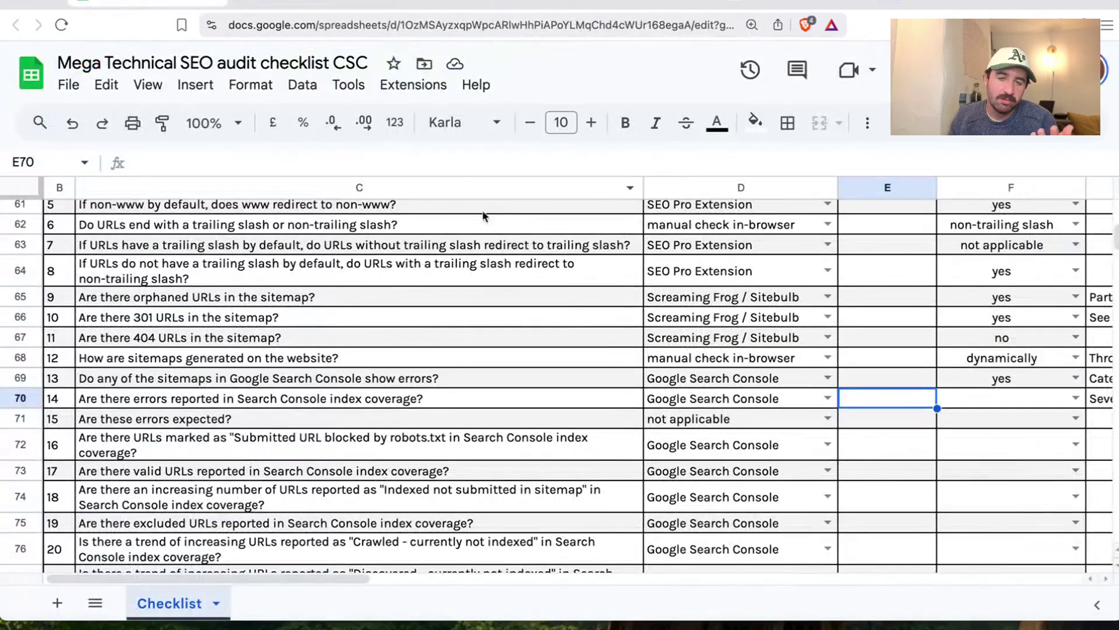
left_click(200, 380)
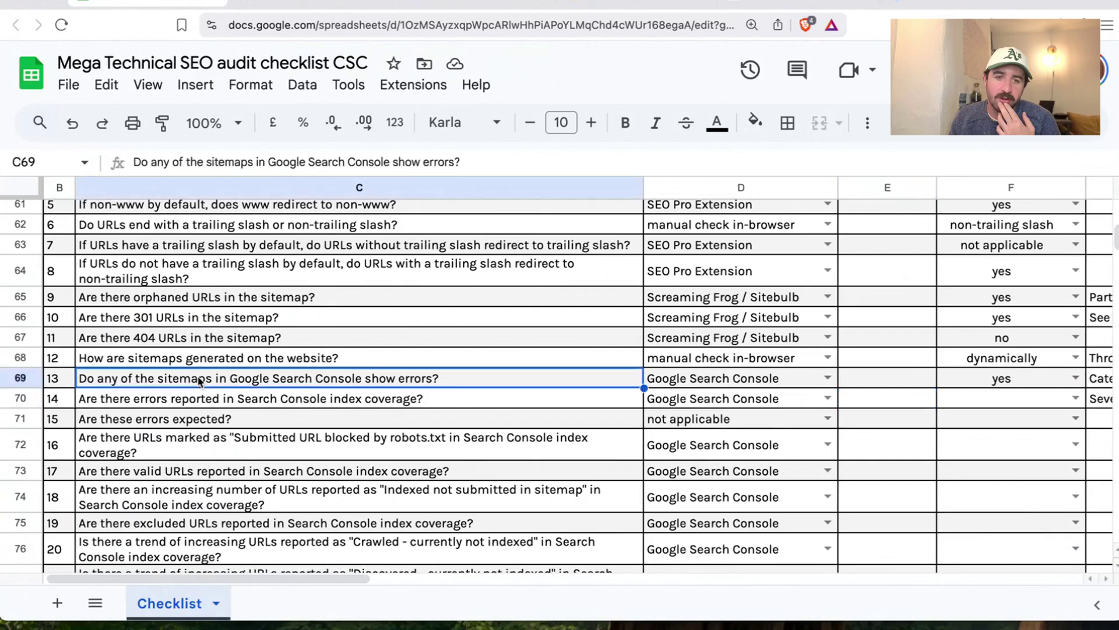
scroll(326, 587, "right", 5)
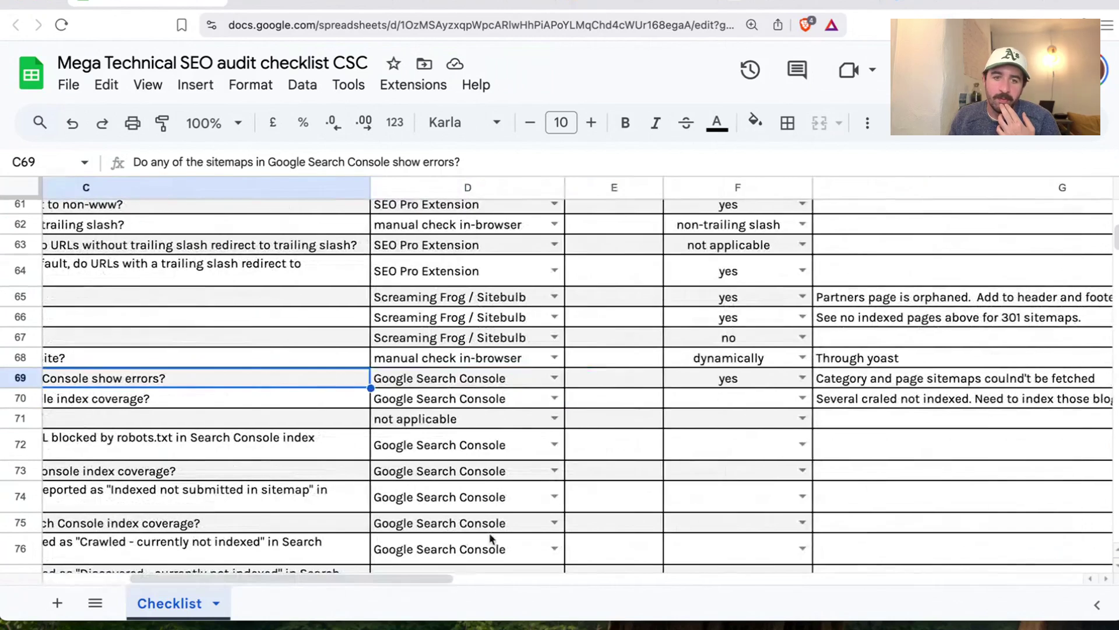
left_click(803, 398)
left_click(753, 432)
Correct the misspelled word in the index coverage errors comment to "crawled"
double_click(886, 397)
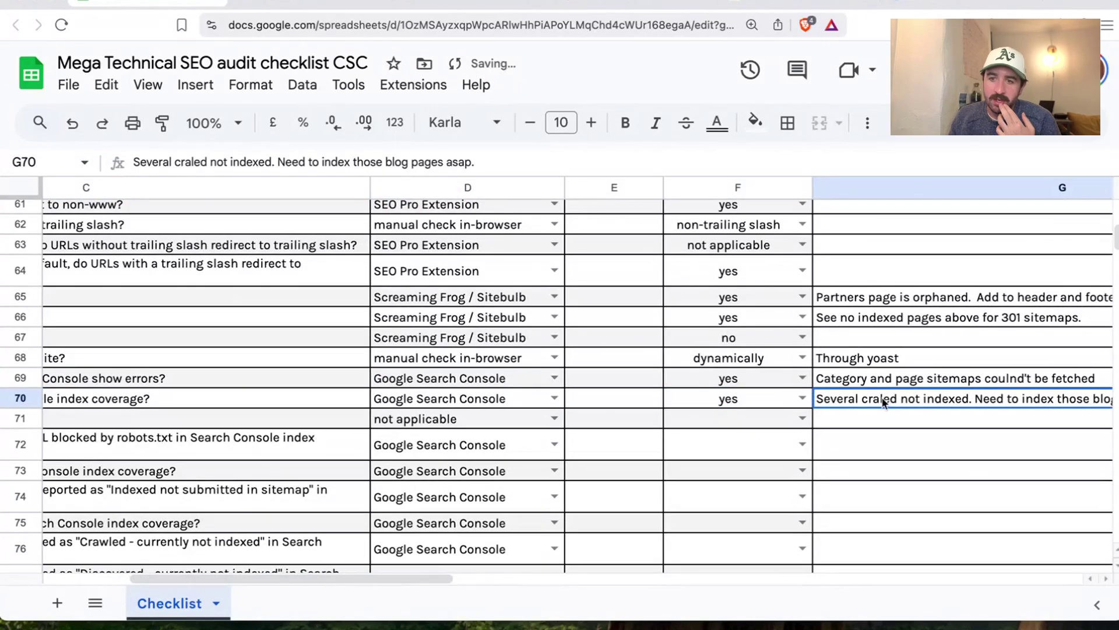
left_click(682, 396)
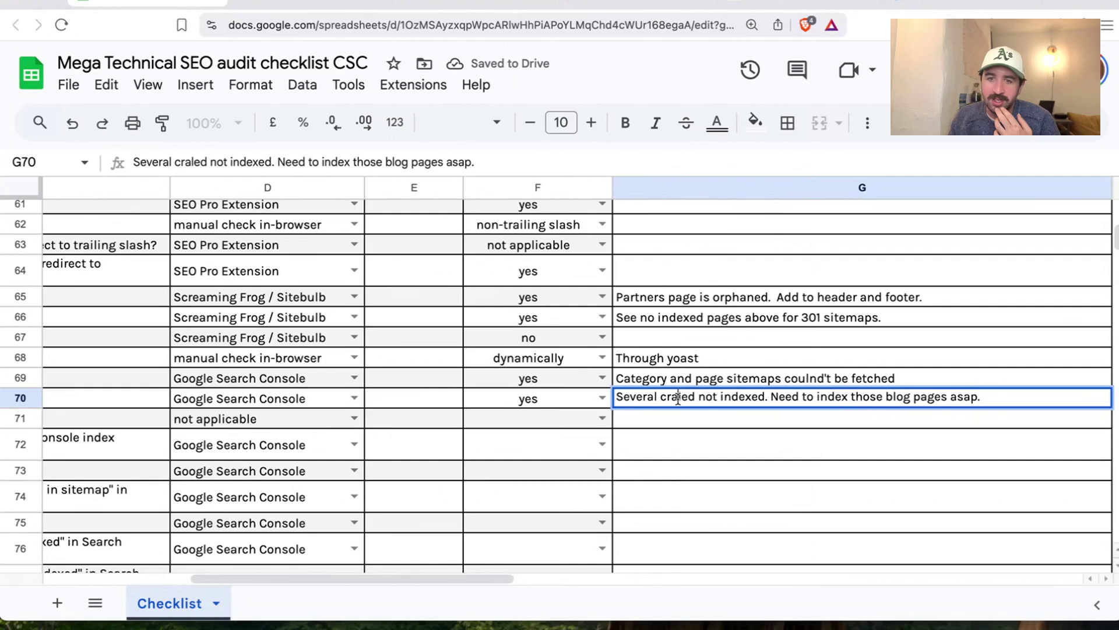
type("w")
left_click(492, 407)
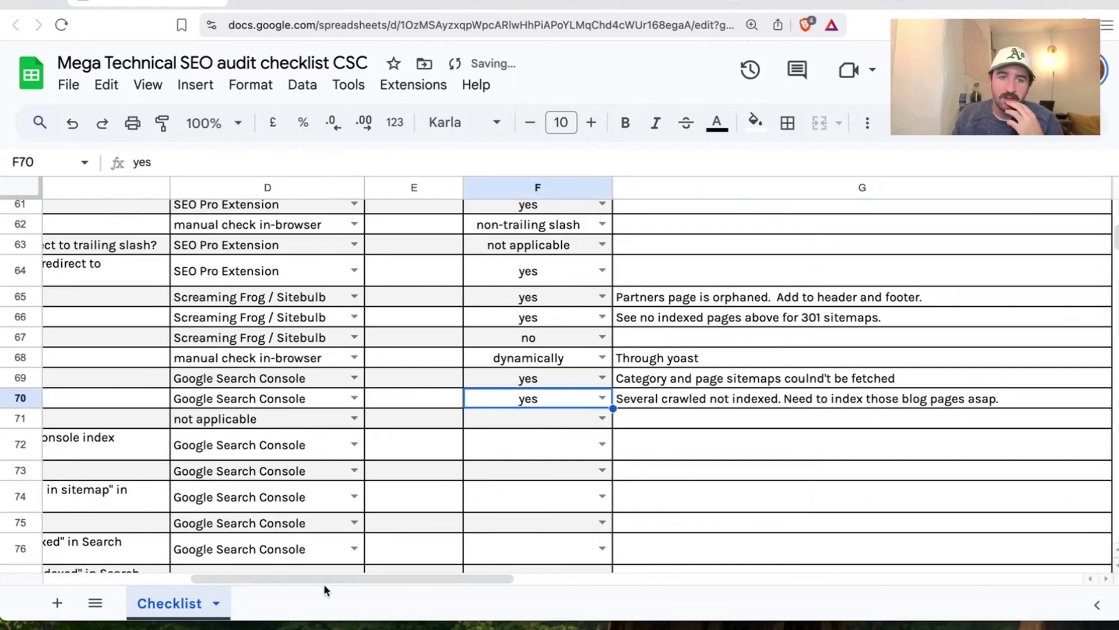
Answer "no" to whether the index coverage errors are expected and add the comment "see above"
left_click_drag(271, 577, 138, 573)
left_click(205, 446)
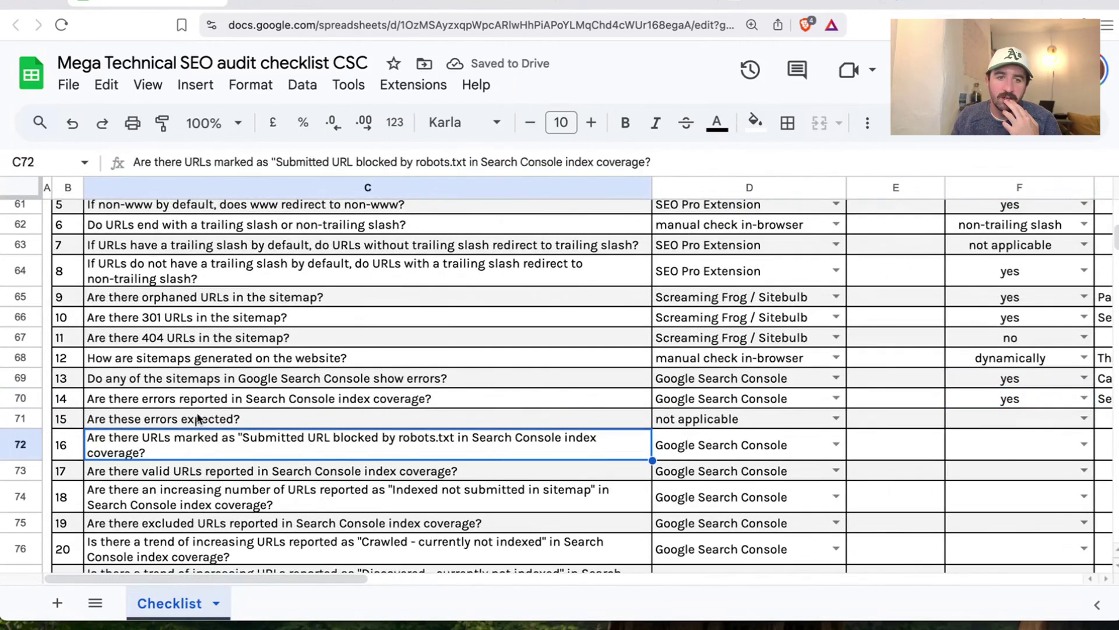
left_click(198, 418)
left_click(1084, 418)
left_click(991, 467)
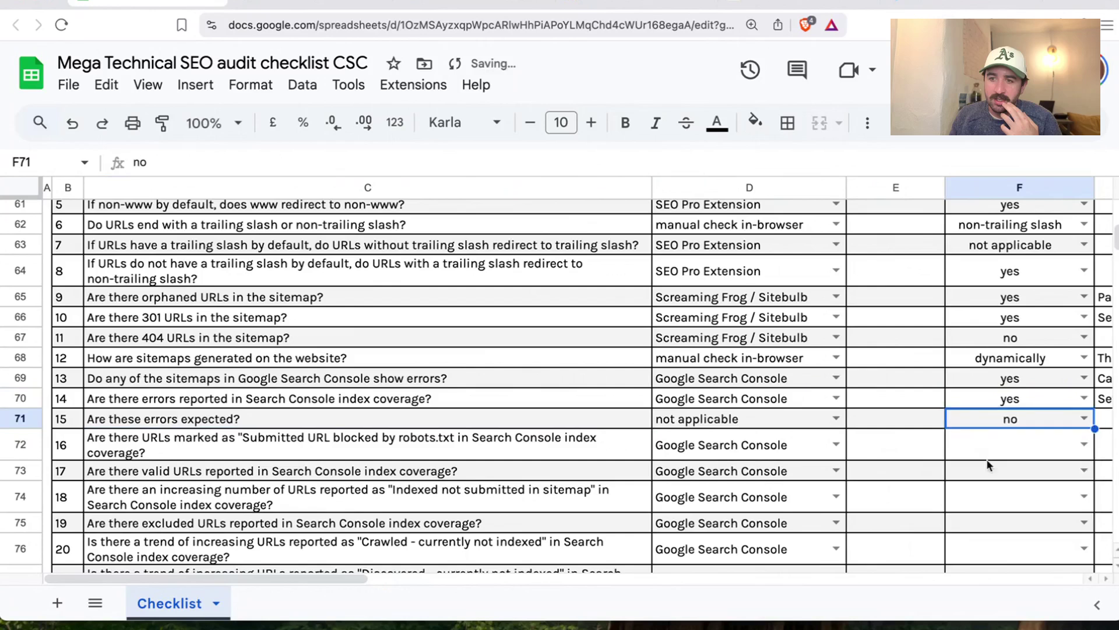
left_click_drag(234, 577, 367, 578)
key("Tab")
type("see above")
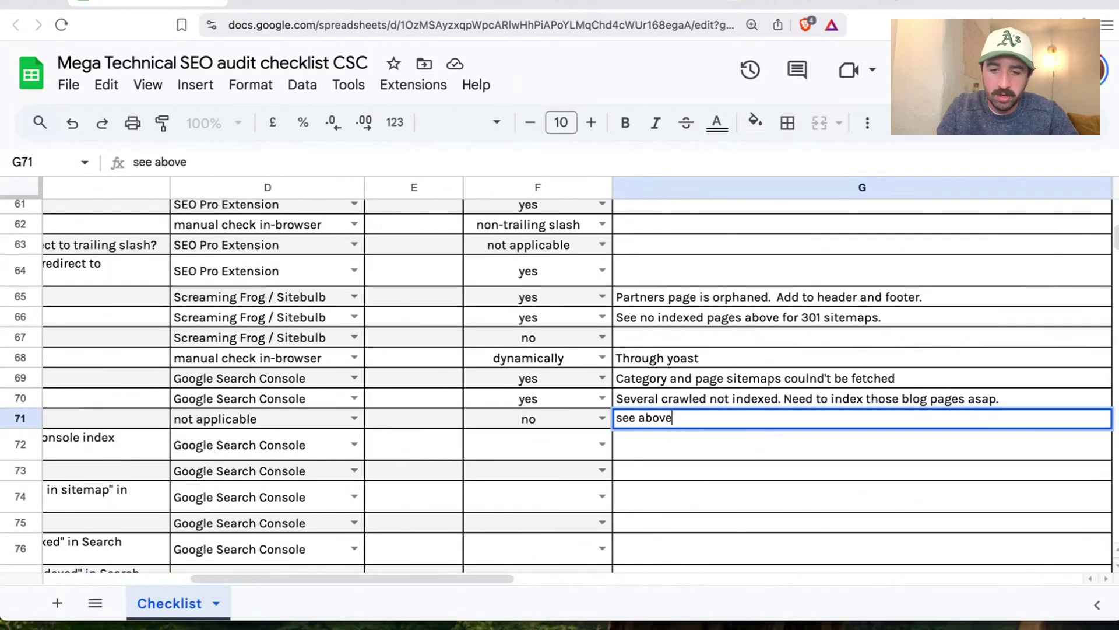
left_click(740, 442)
Answer "no" to whether URLs are marked as submitted but blocked by robots.txt
left_click_drag(424, 574, 247, 581)
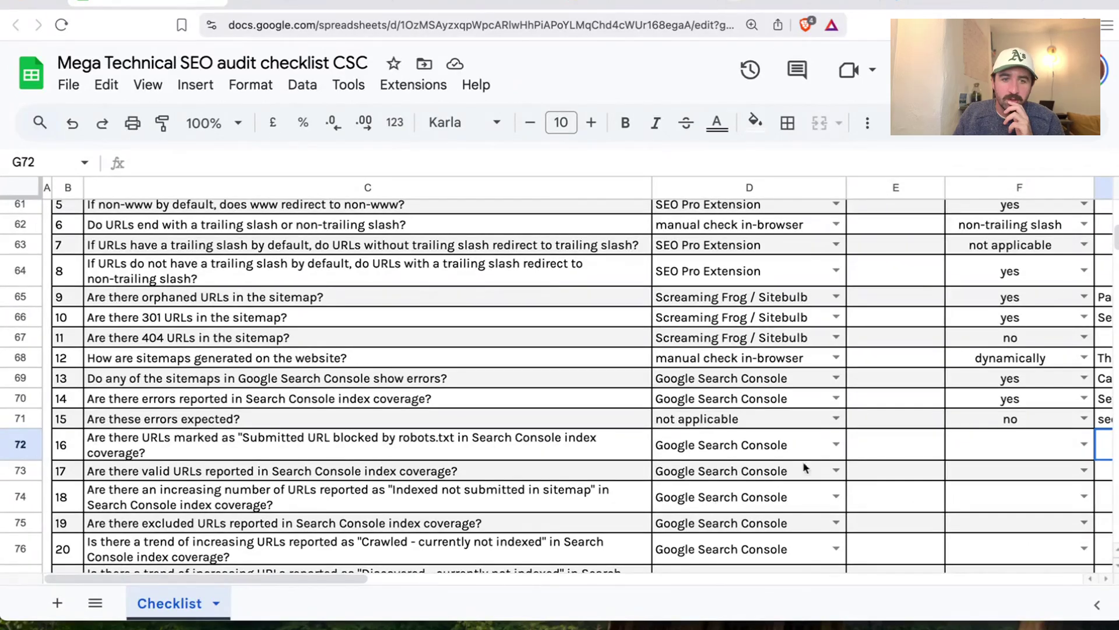
left_click(1084, 444)
left_click(995, 498)
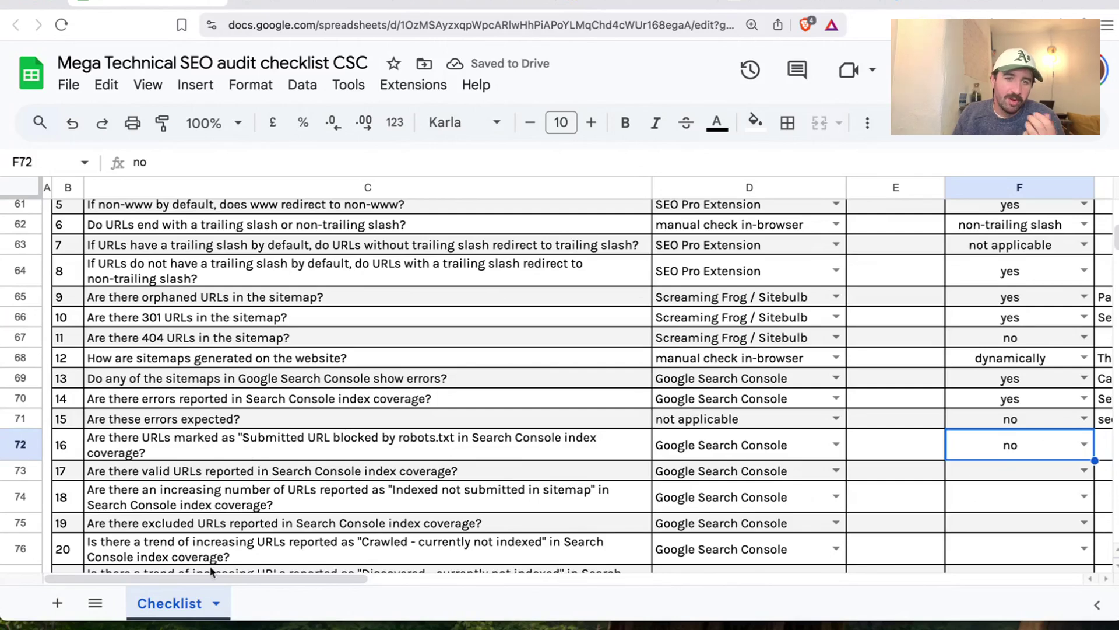
For the valid URLs check, open the indexed pages data in Search Console and page through the listed URLs
scroll(408, 513, "down", 1)
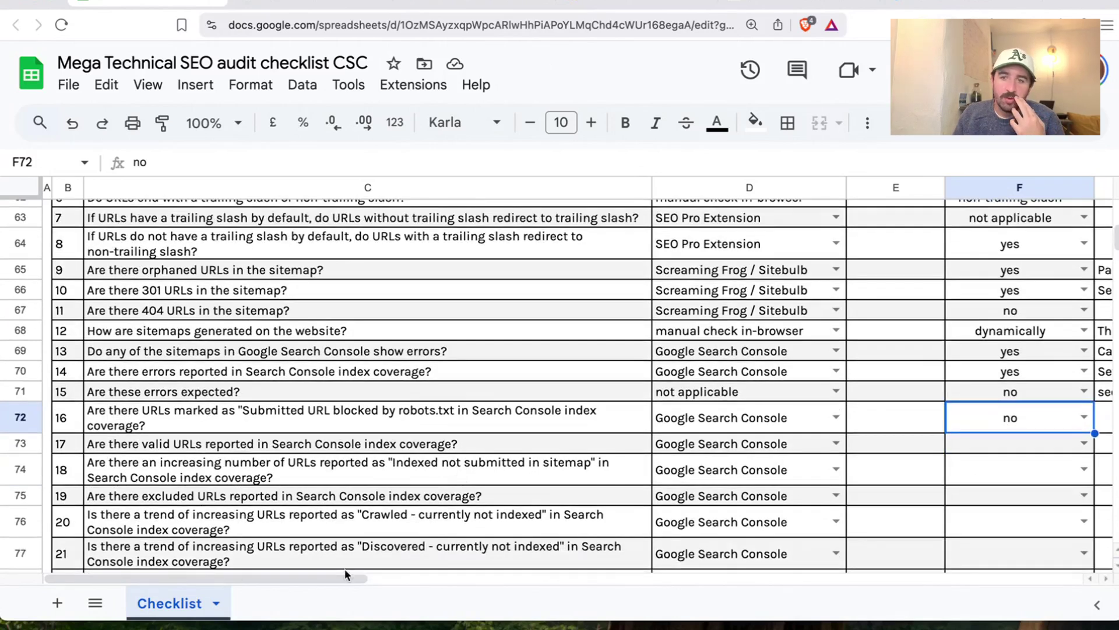
left_click(180, 451)
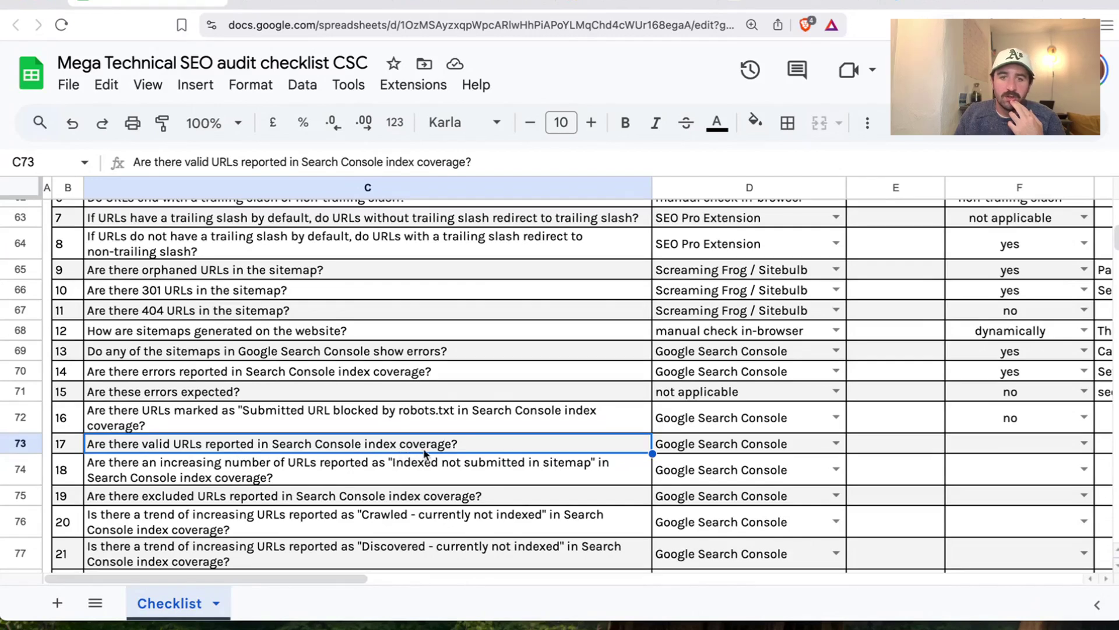
left_click(338, 3)
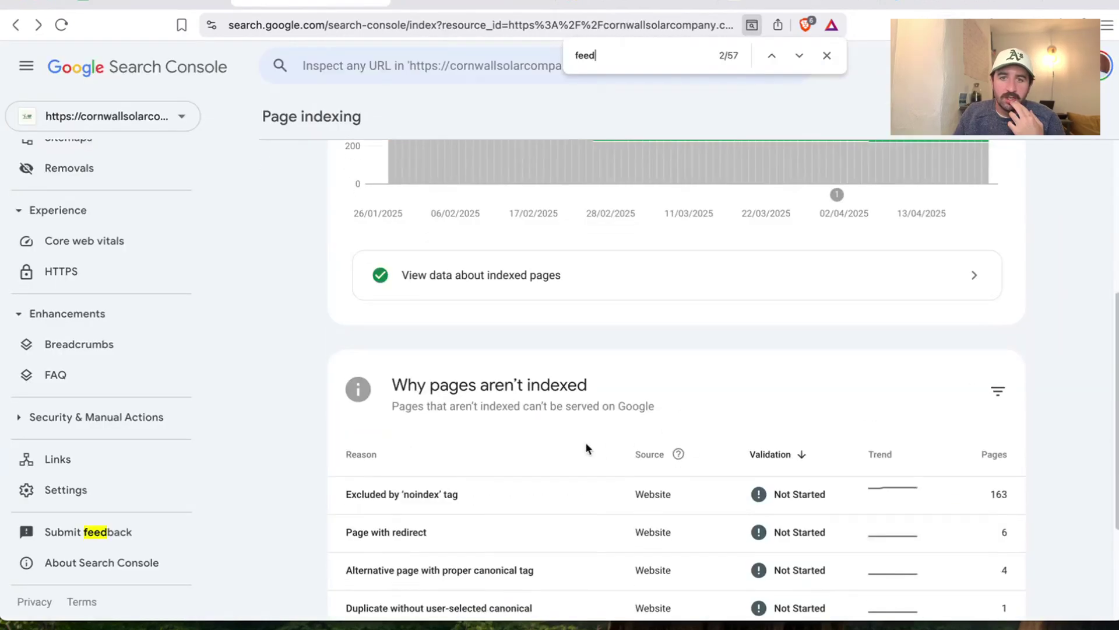
left_click(940, 277)
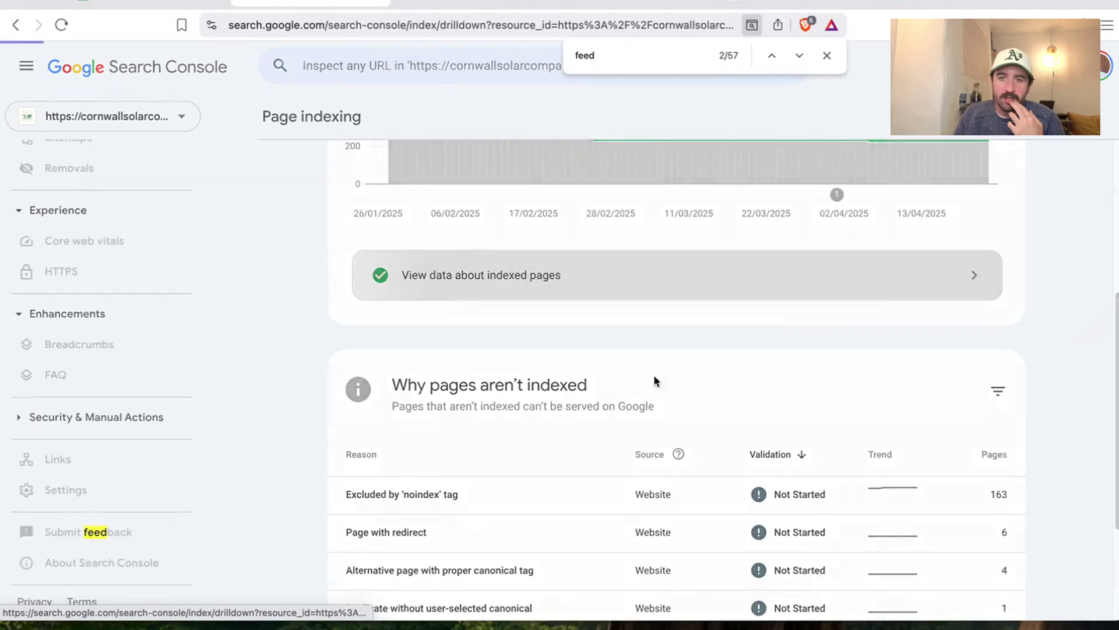
scroll(544, 420, "down", 12)
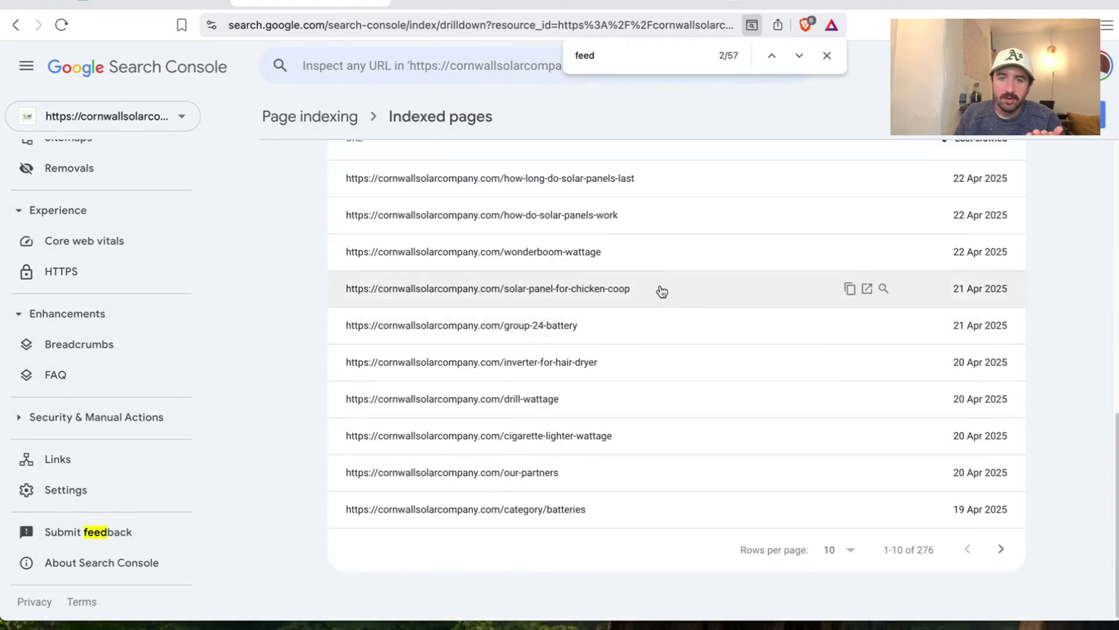
left_click(1001, 548)
left_click(1001, 549)
left_click(1001, 548)
left_click(1001, 549)
left_click(1001, 548)
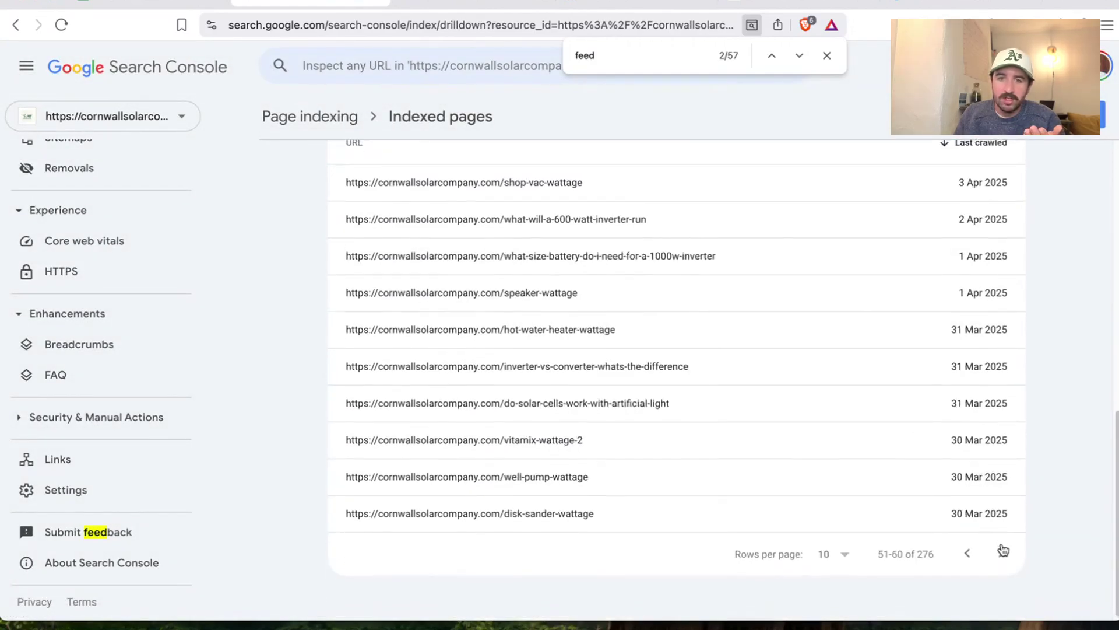
left_click(999, 576)
left_click(999, 576)
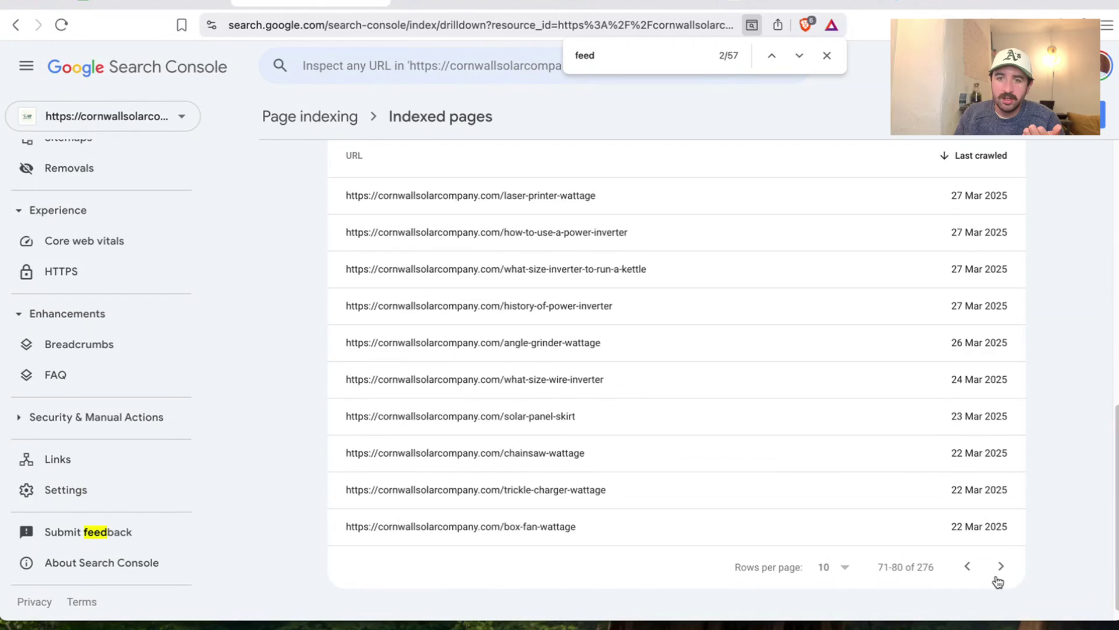
left_click(999, 576)
left_click(998, 576)
left_click(999, 576)
left_click(999, 576)
left_click(999, 576)
left_click(998, 576)
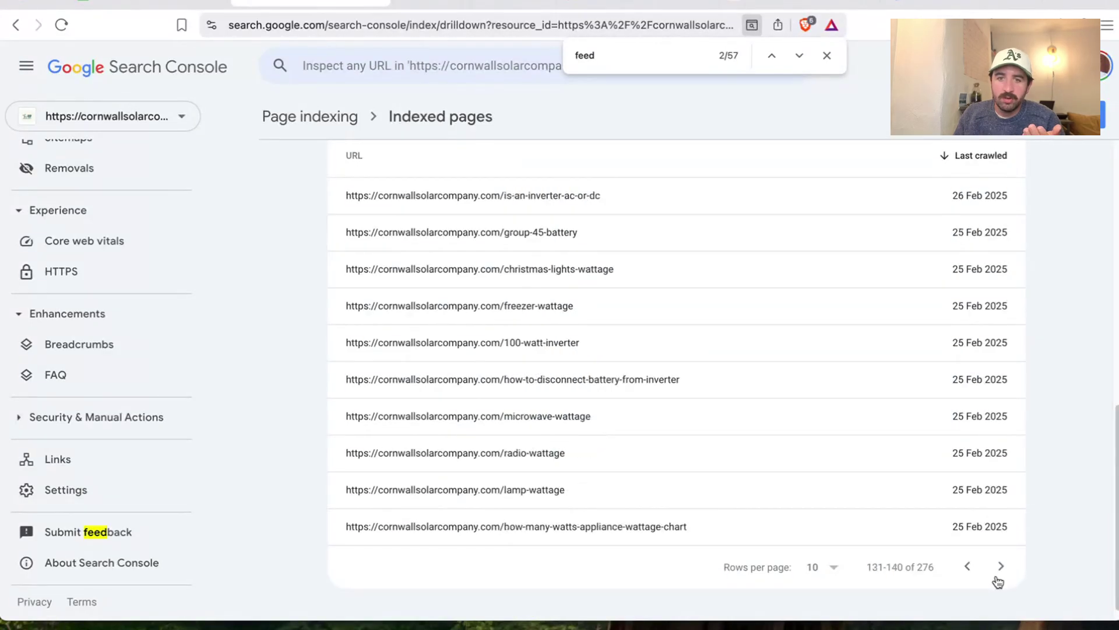
left_click(999, 576)
left_click(999, 576)
left_click(999, 576)
left_click(998, 577)
left_click(998, 578)
left_click(999, 578)
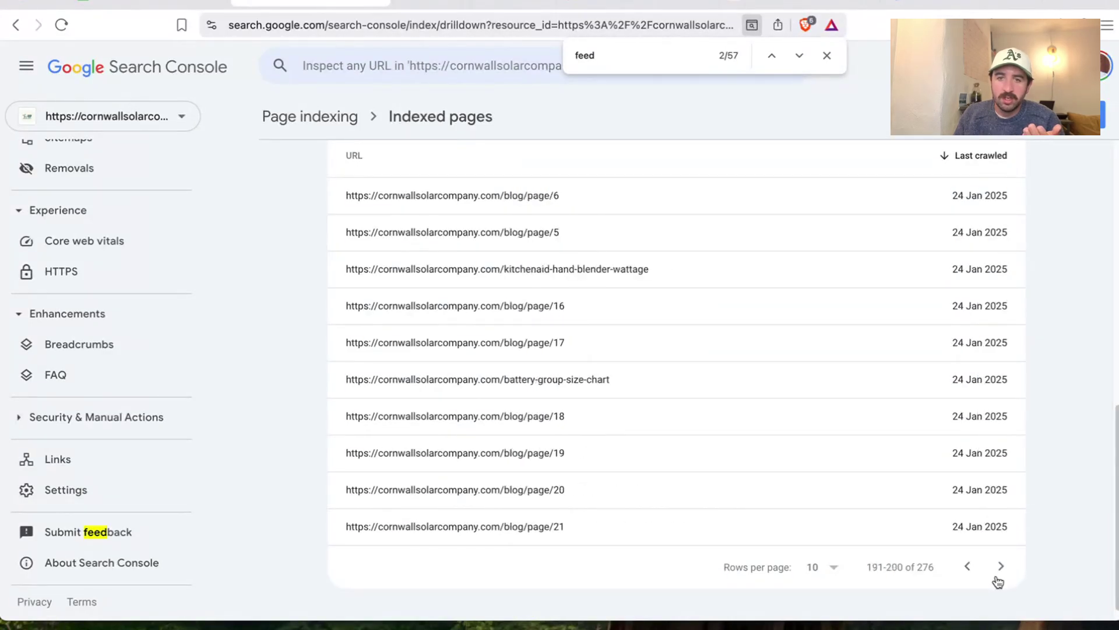
left_click(998, 577)
left_click(999, 577)
left_click(999, 577)
Return to the checklist and answer "yes" to whether valid URLs are reported in index coverage
key("ctrl+shift+Tab")
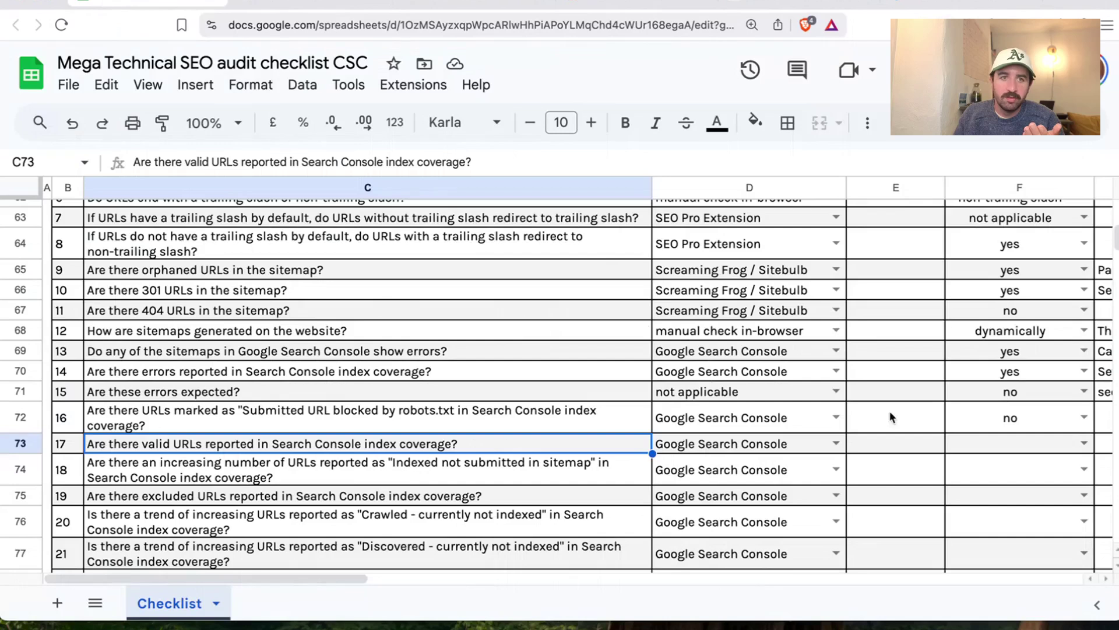
left_click(1083, 444)
left_click(991, 364)
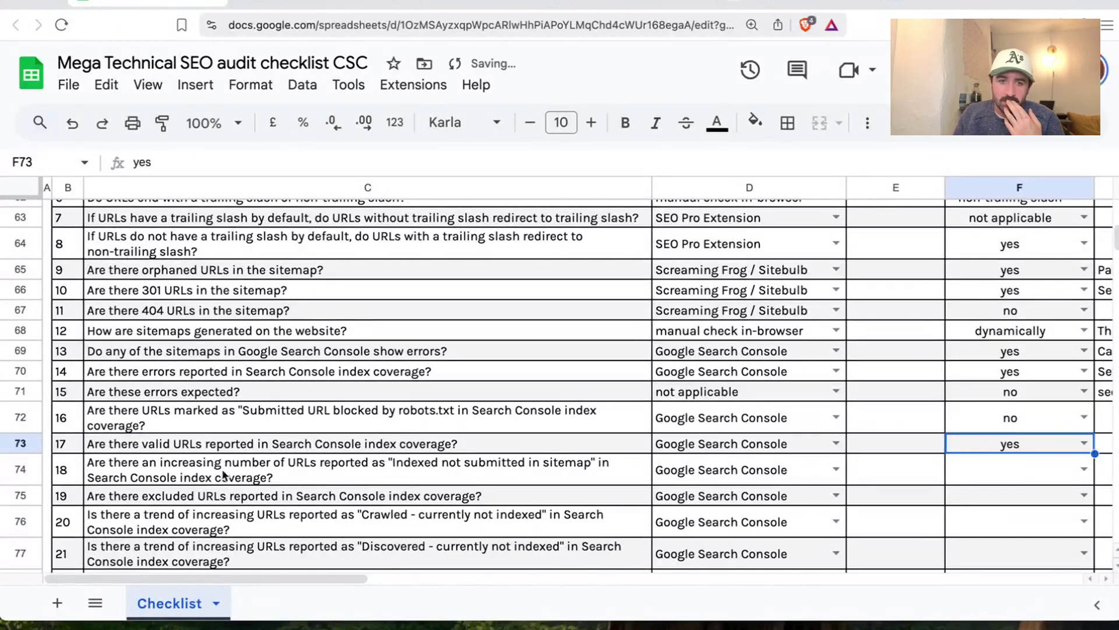
Answer "no" to whether a growing number of URLs are reported as "Indexed not submitted in sitemap"
left_click(209, 466)
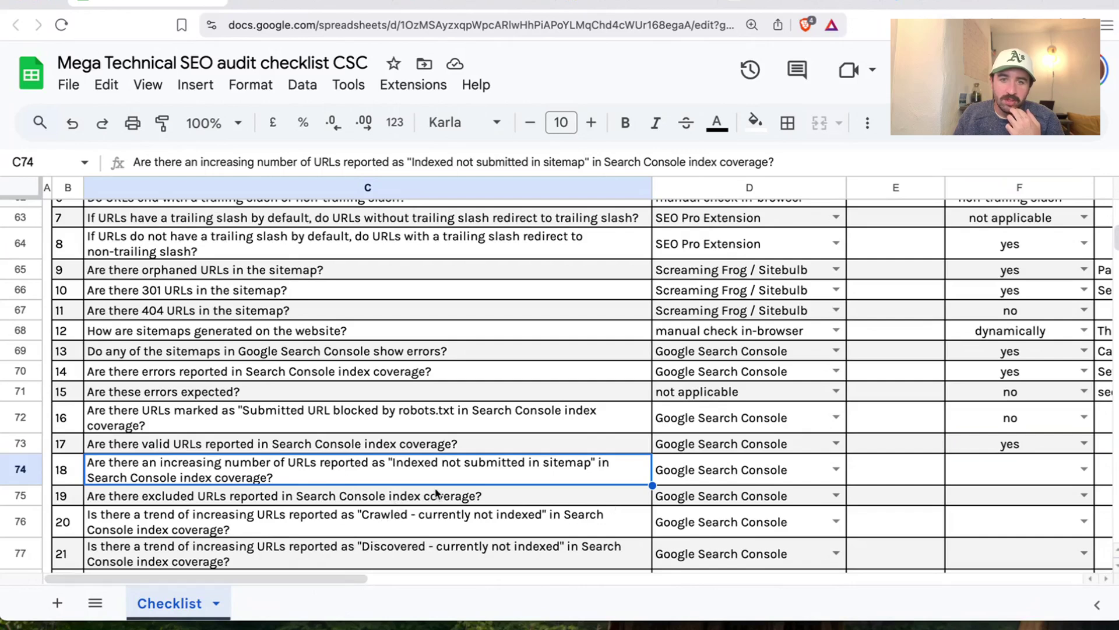
left_click(1079, 476)
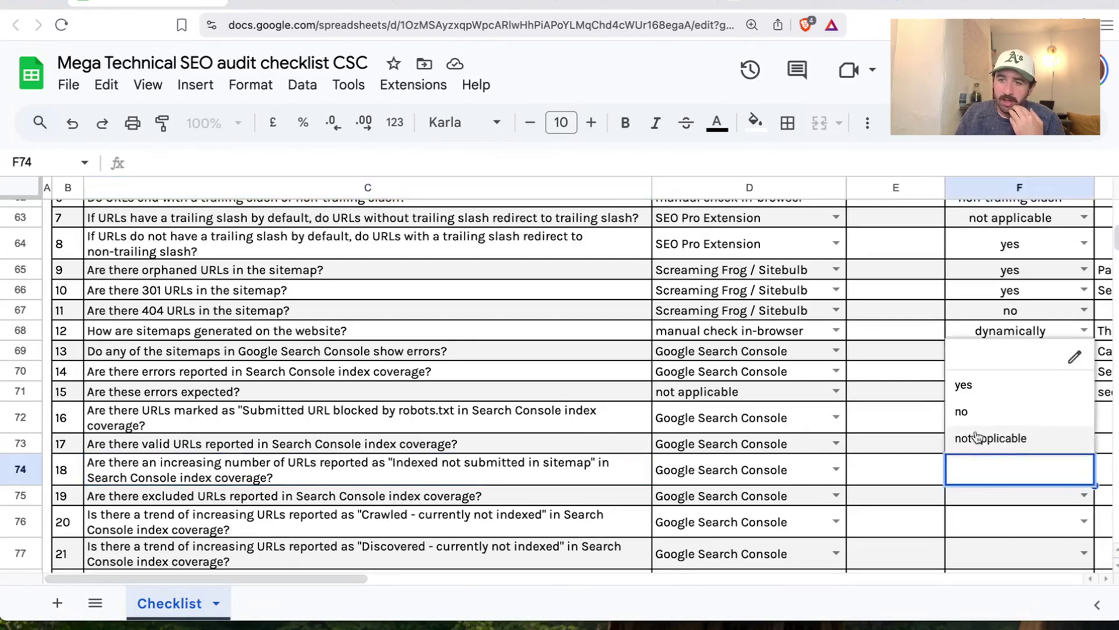
left_click(971, 411)
scroll(802, 484, "down", 3)
scroll(795, 475, "up", 1)
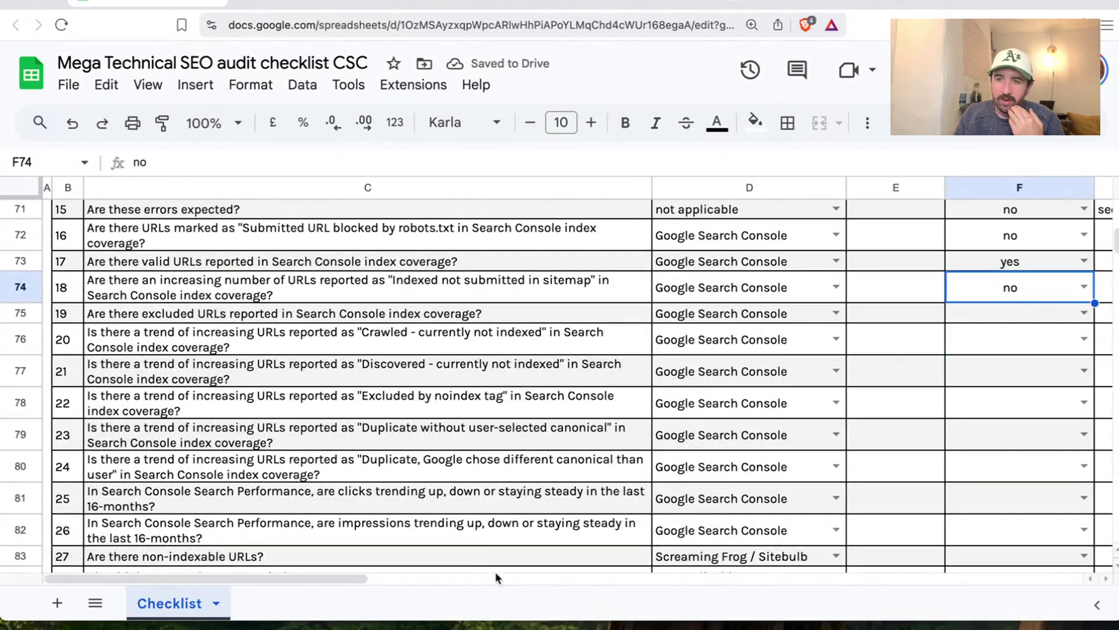
Answer "no" to whether excluded URLs are reported in Search Console index coverage
left_click(353, 297)
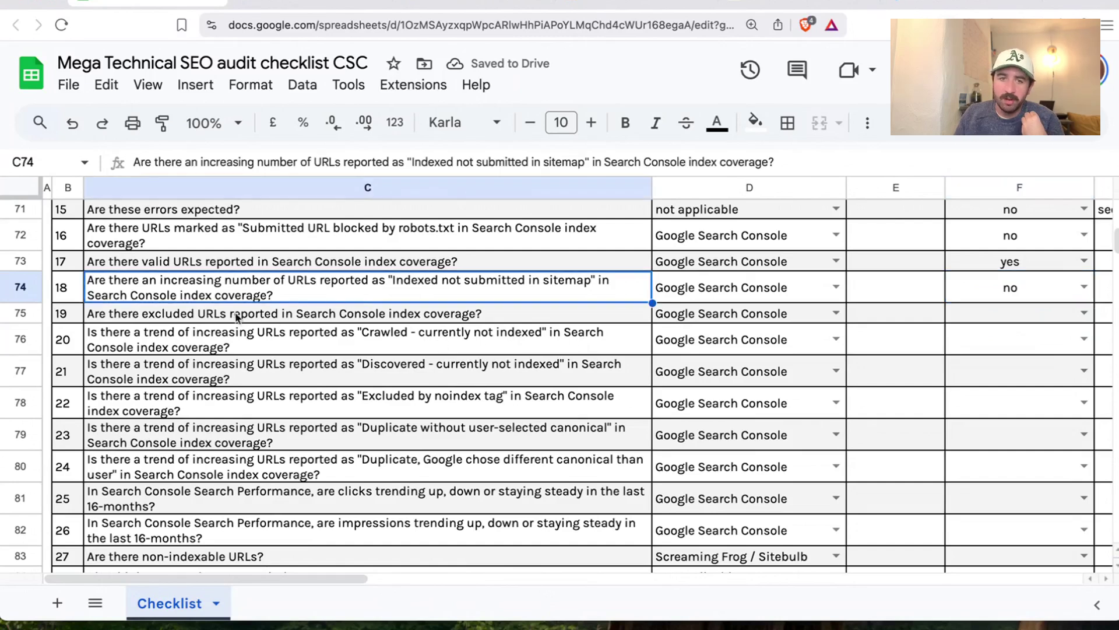
left_click(237, 318)
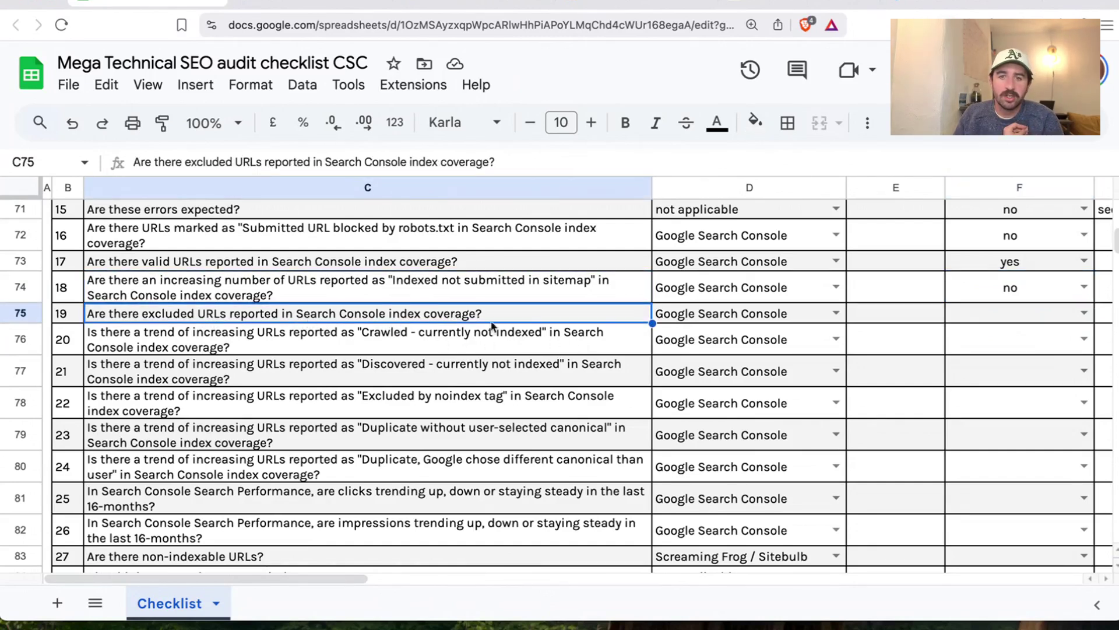
left_click(1049, 315)
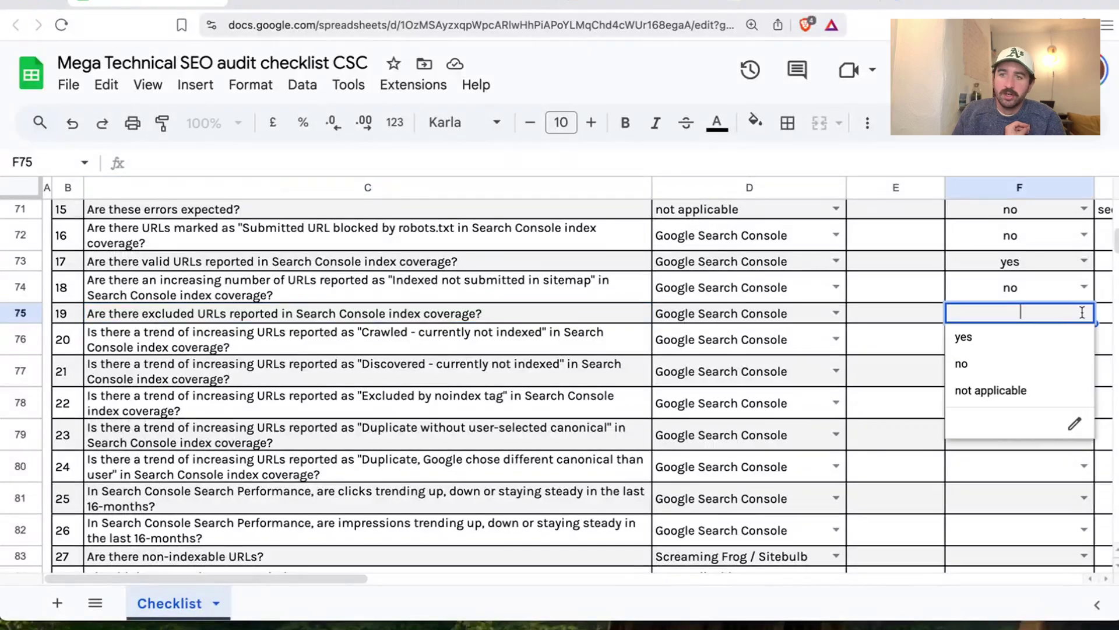
left_click(998, 363)
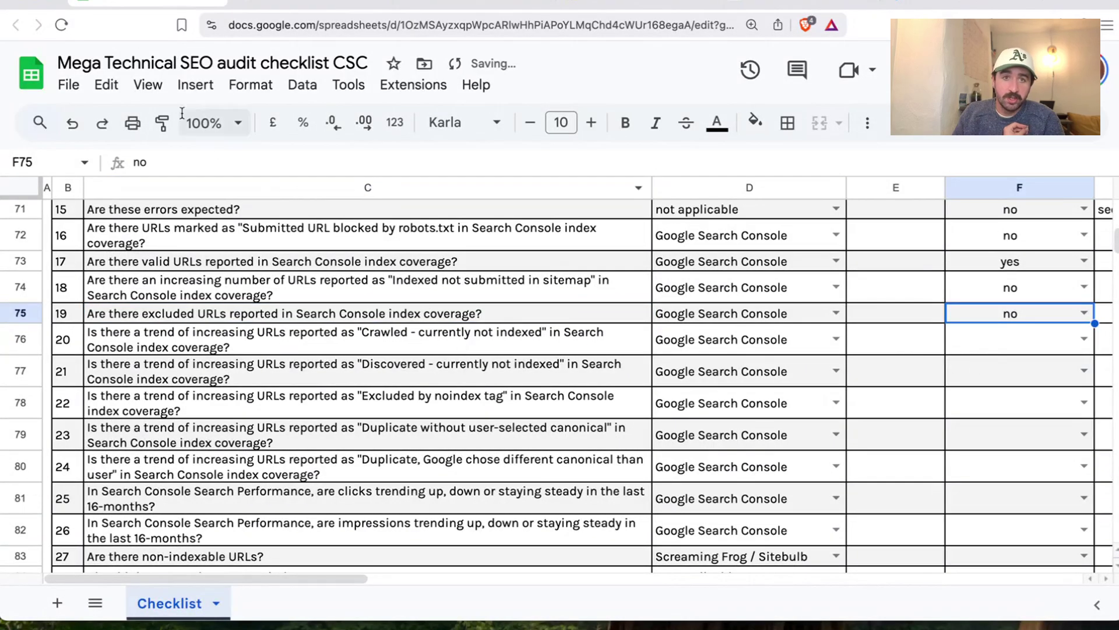
Switch to Search Console and check the site's manual actions and security issues
left_click(344, 3)
scroll(355, 267, "up", 10)
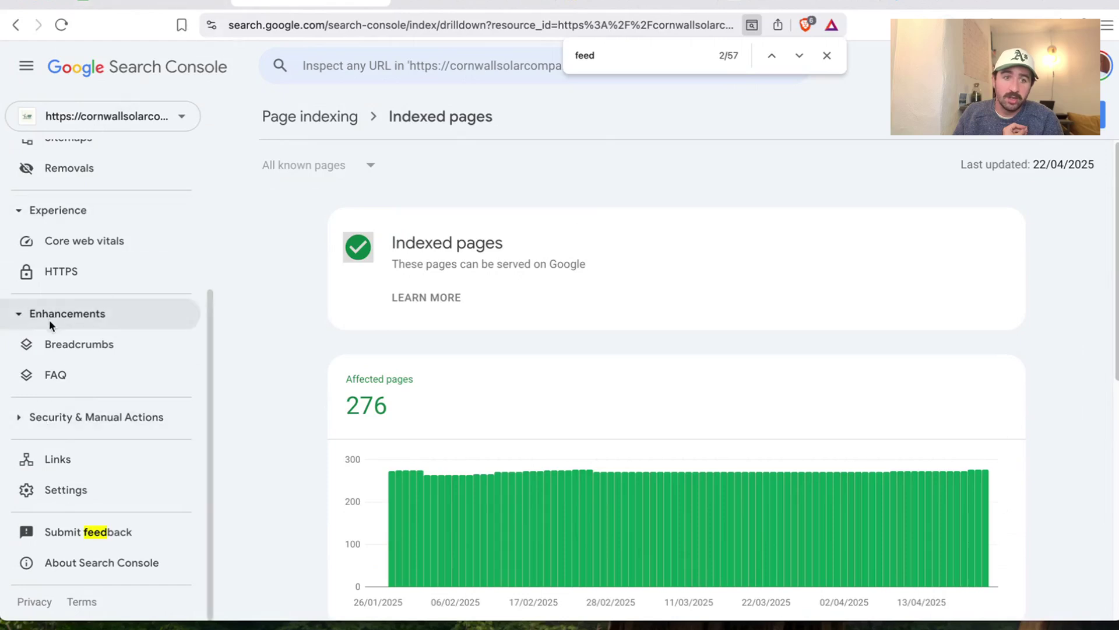
left_click(22, 419)
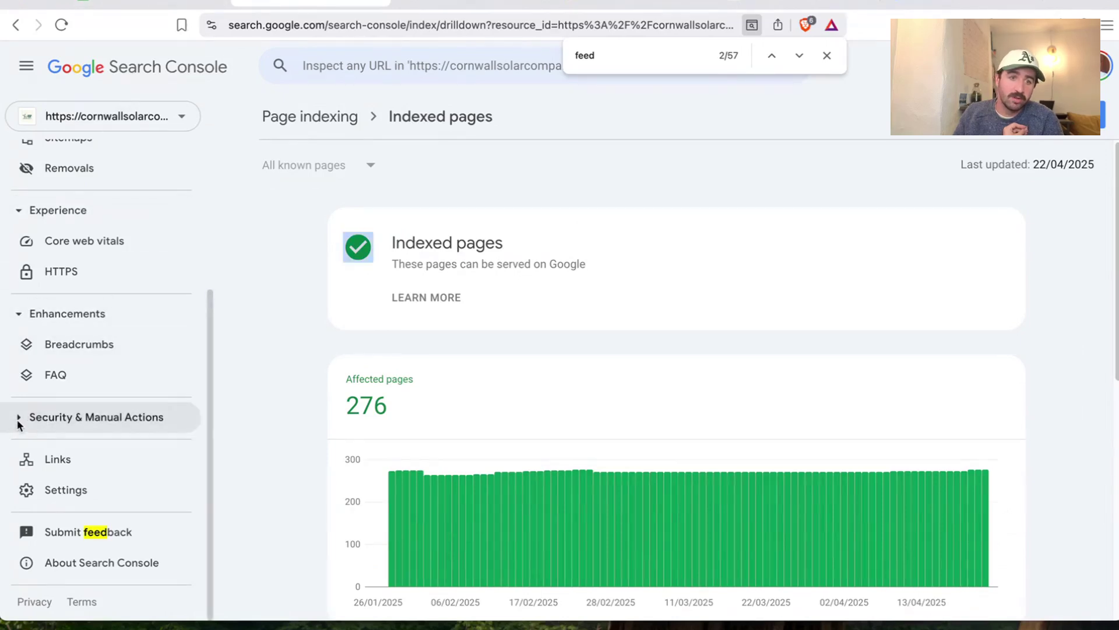
left_click(83, 458)
left_click(92, 476)
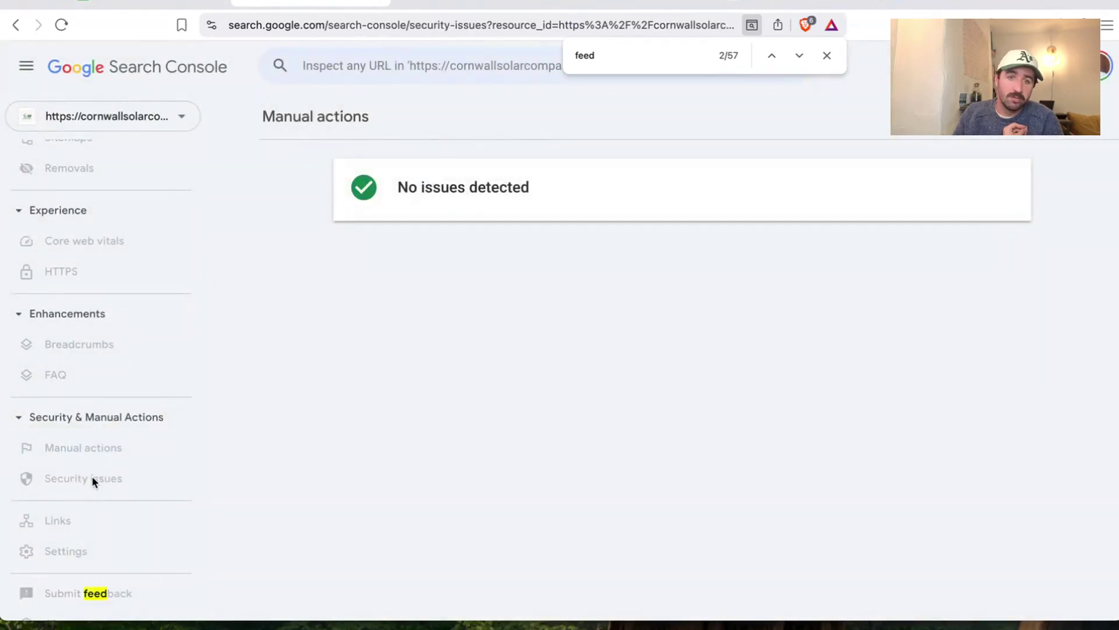
Check the Removals report for outdated content, SafeSearch filtering and temporary removal requests
scroll(14, 345, "up", 1)
scroll(14, 346, "up", 1)
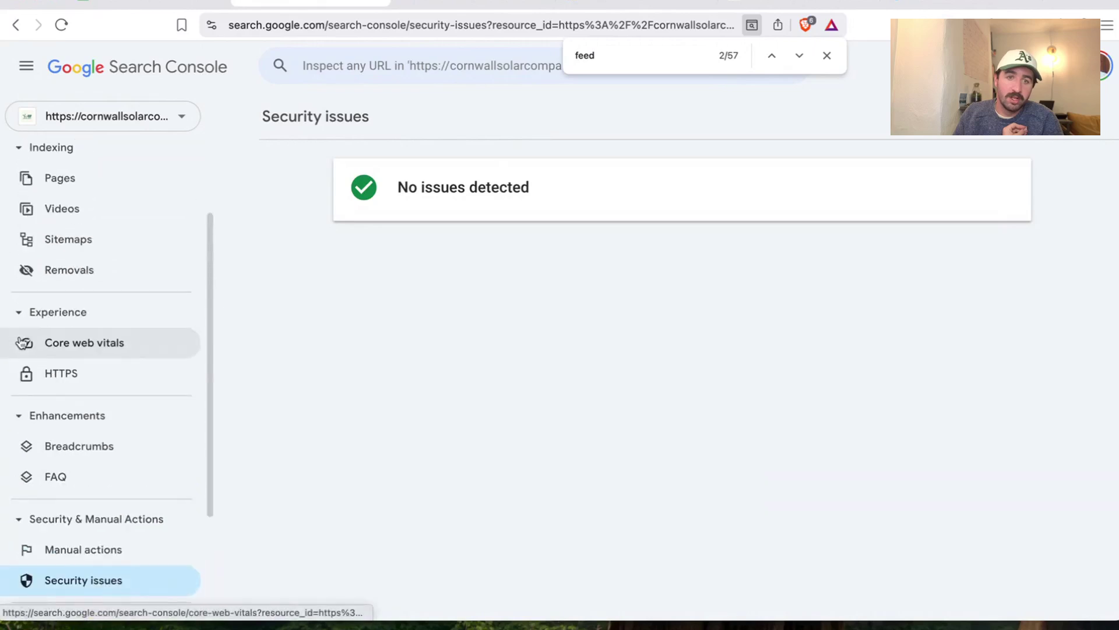
left_click(63, 271)
left_click(488, 230)
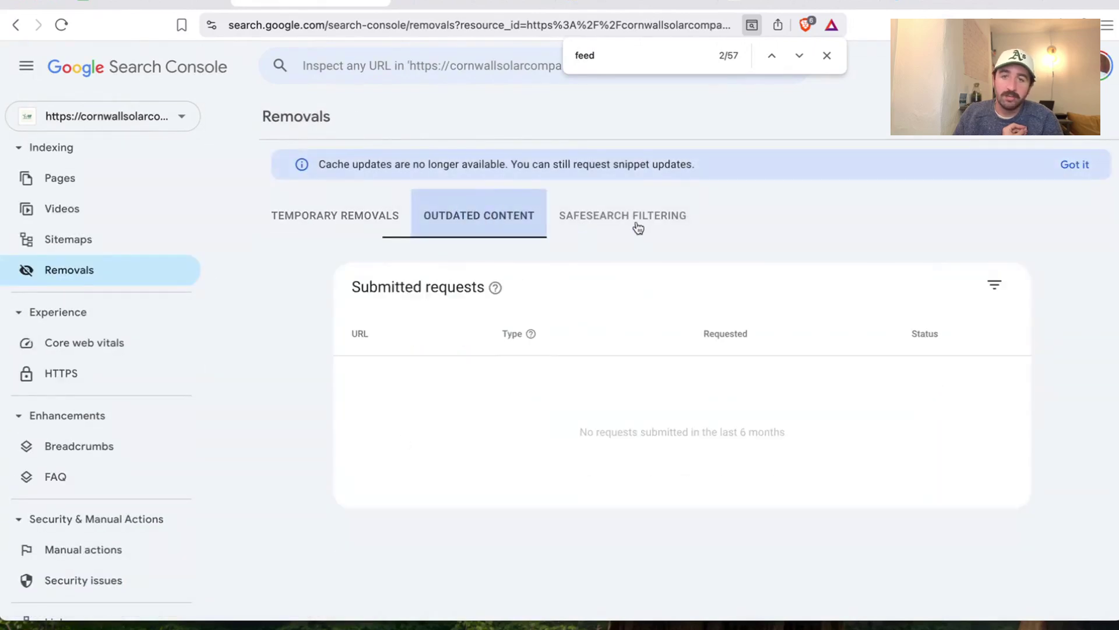
left_click(638, 225)
left_click(379, 226)
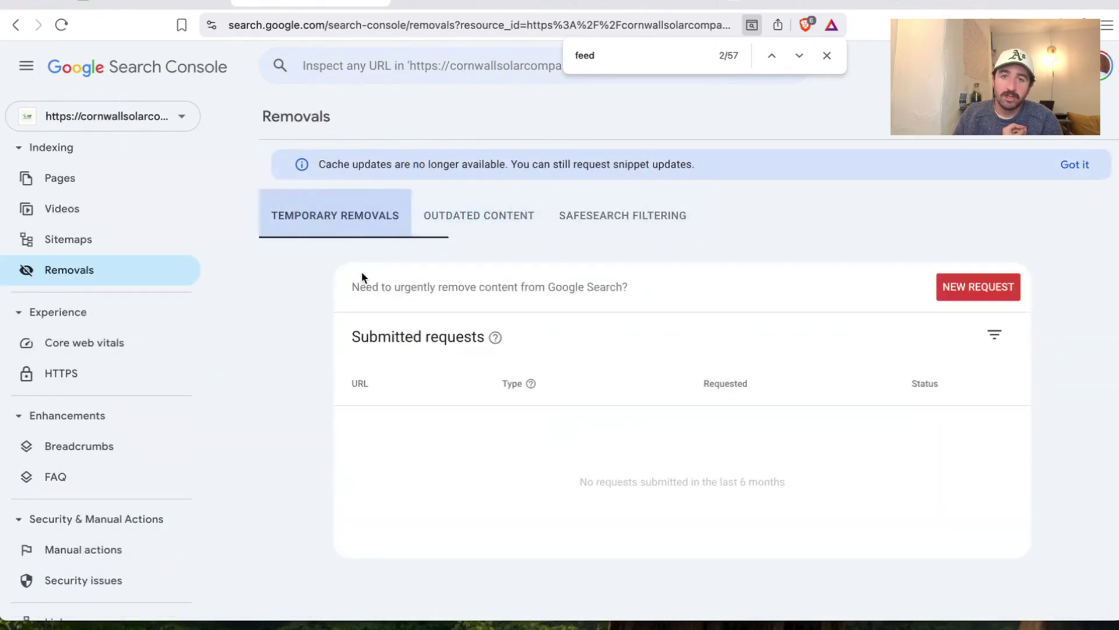
Back in the checklist, answer "yes" to the increasing "Crawled - currently not indexed" trend and comment "yes, see above"
left_click(147, 2)
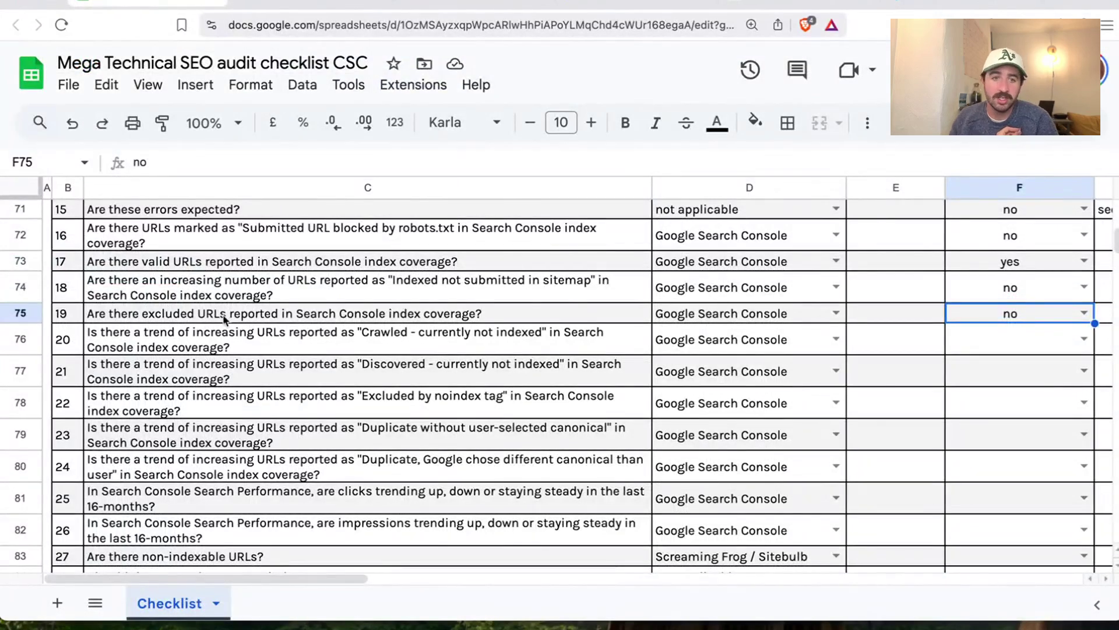
left_click(153, 342)
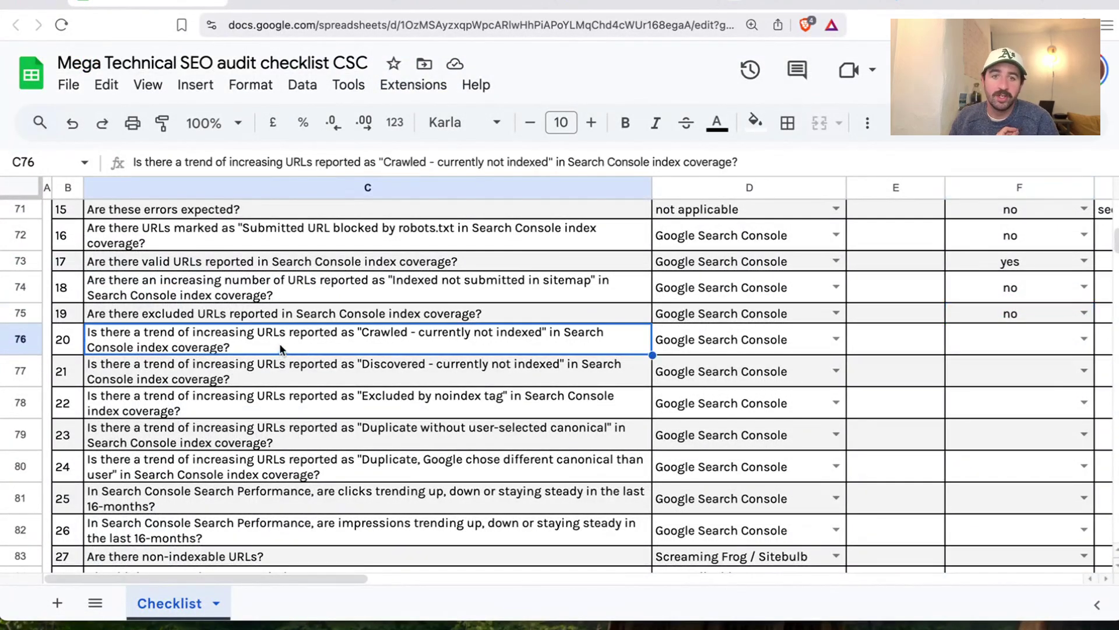
left_click(1084, 338)
left_click(971, 369)
scroll(338, 588, "right", 5)
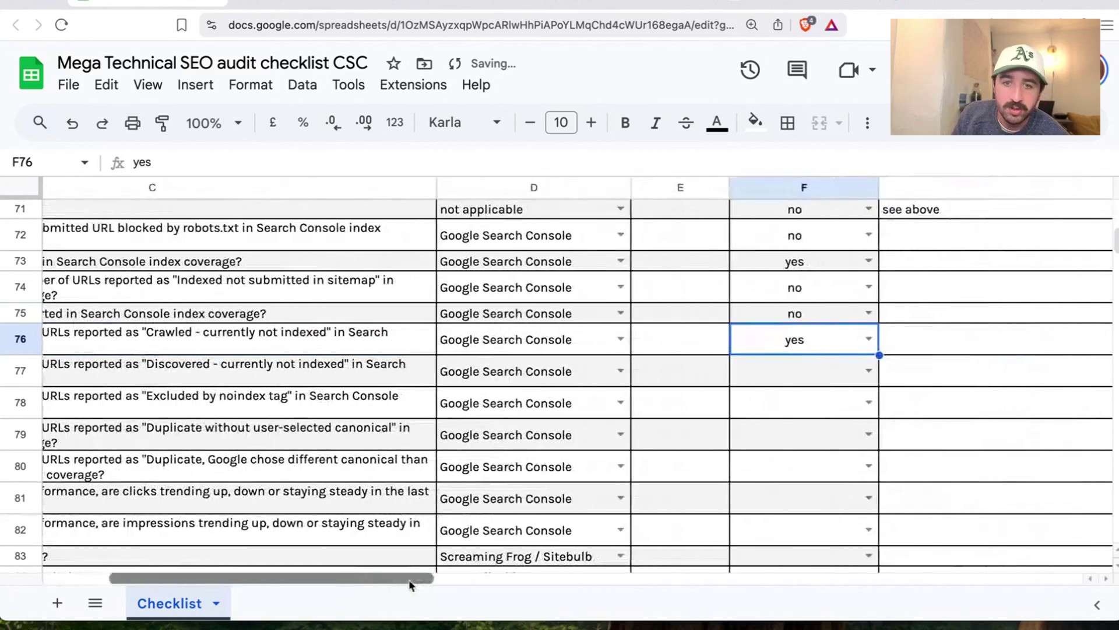
double_click(875, 354)
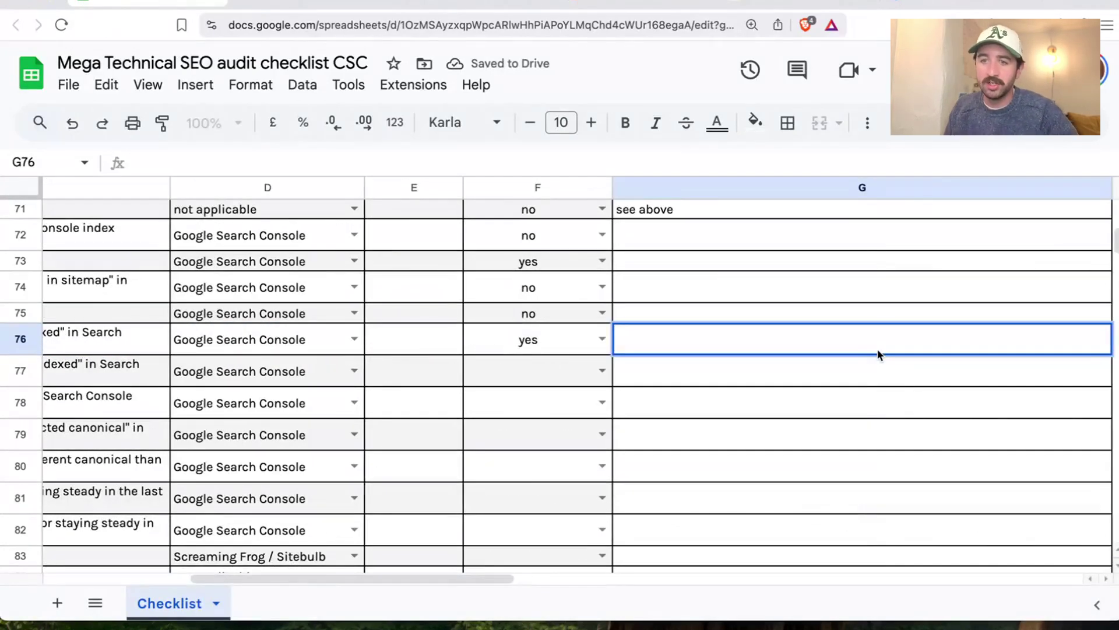
type("yes,")
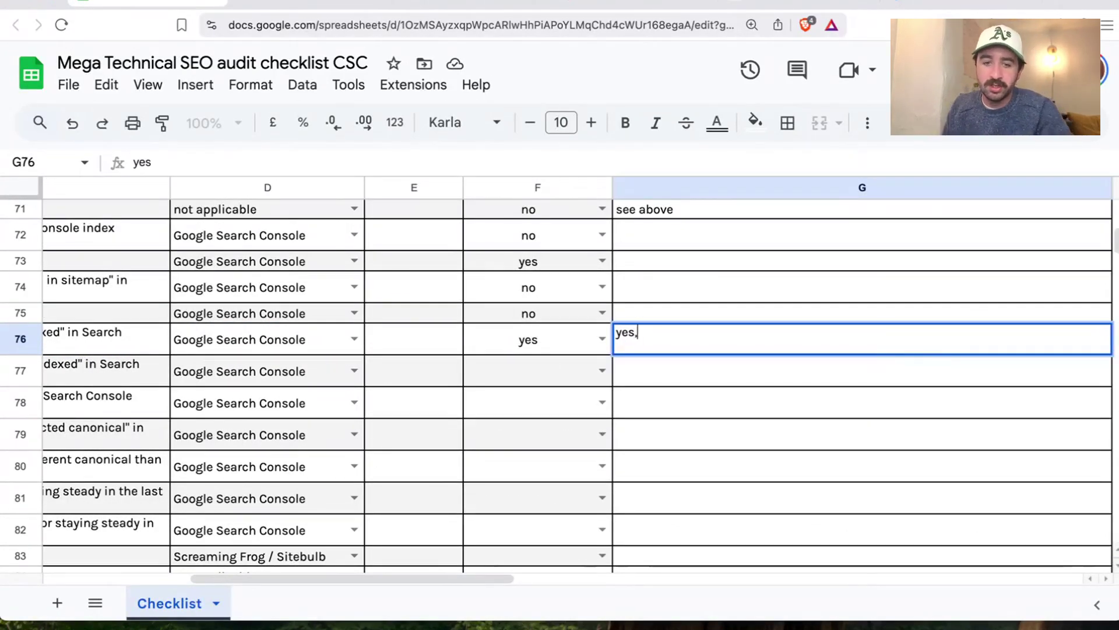
type(" see above")
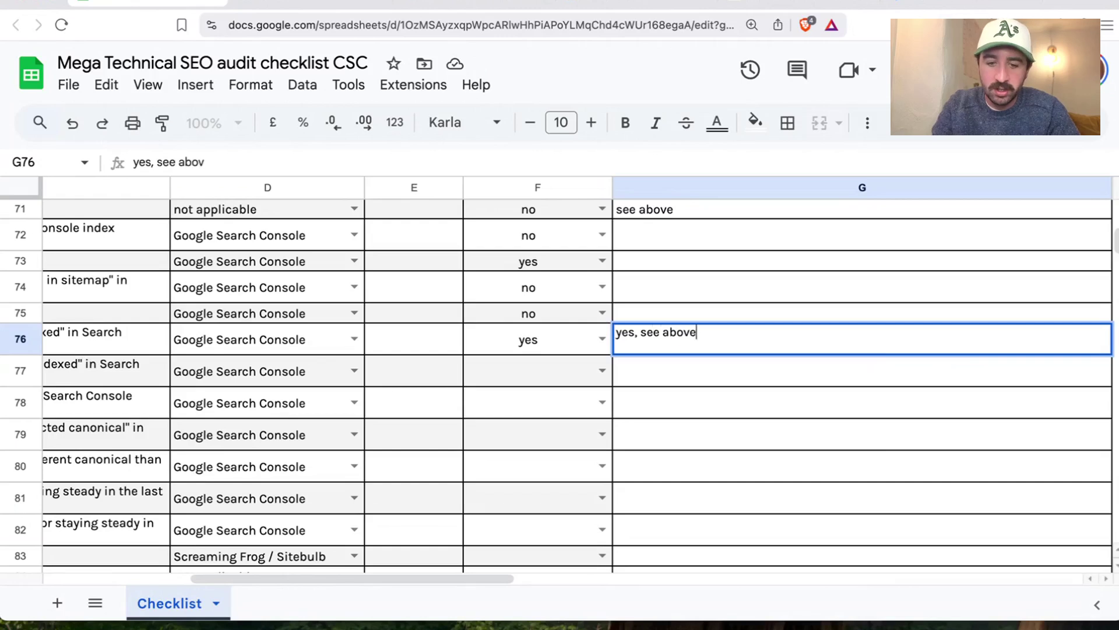
Answer "no" to whether URLs reported as "Discovered - currently not indexed" show an increasing trend
left_click(863, 403)
left_click_drag(481, 579, 380, 580)
left_click(932, 369)
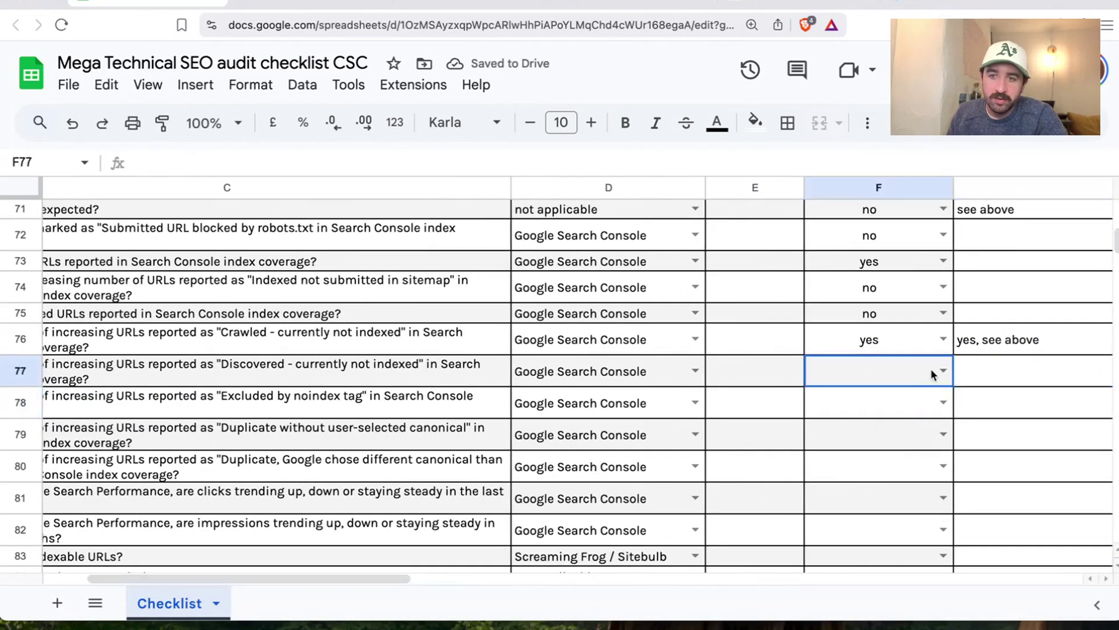
left_click(942, 371)
left_click(857, 430)
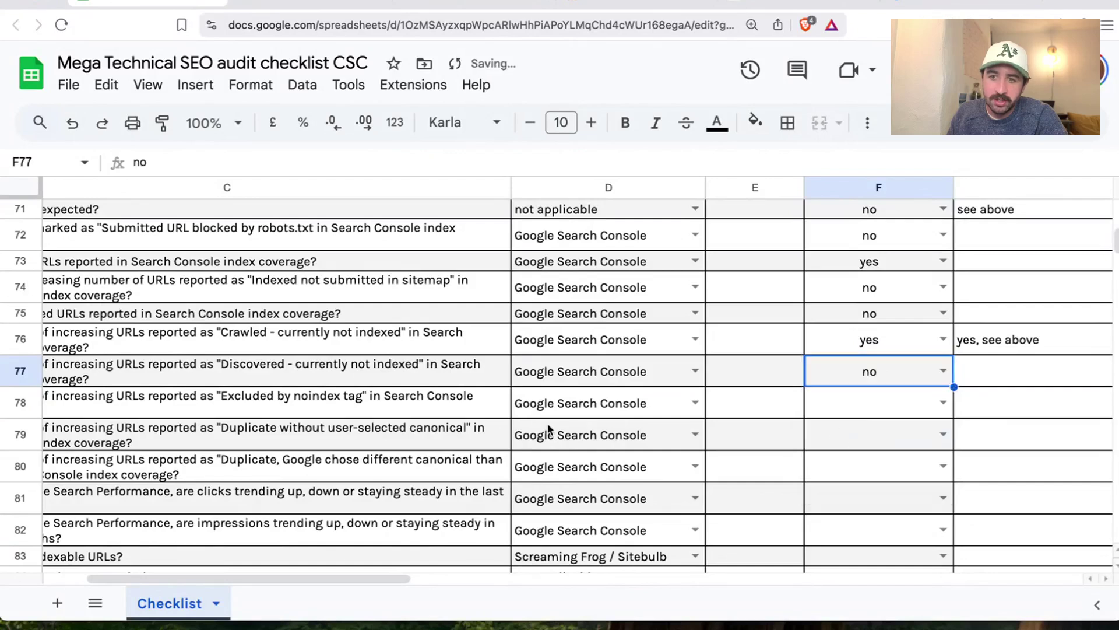
Answer "no" to the check on an increasing trend of URLs reported as "Excluded by noindex tag"
left_click(296, 400)
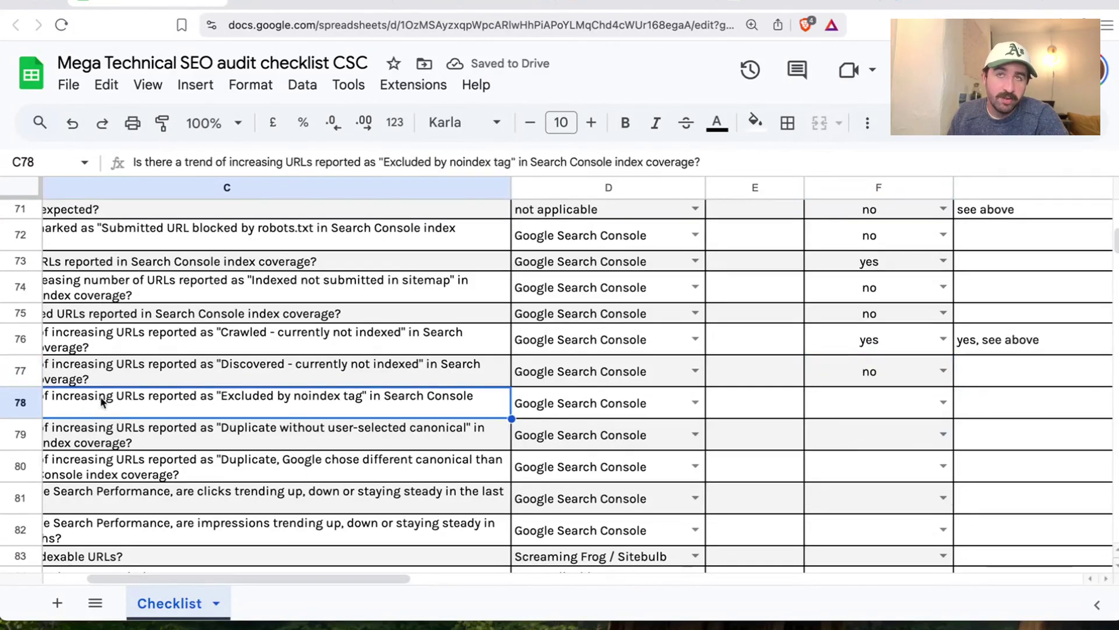
mouse_move(269, 581)
left_mouse_down()
mouse_move(233, 579)
mouse_move(282, 581)
left_mouse_up()
left_click(912, 403)
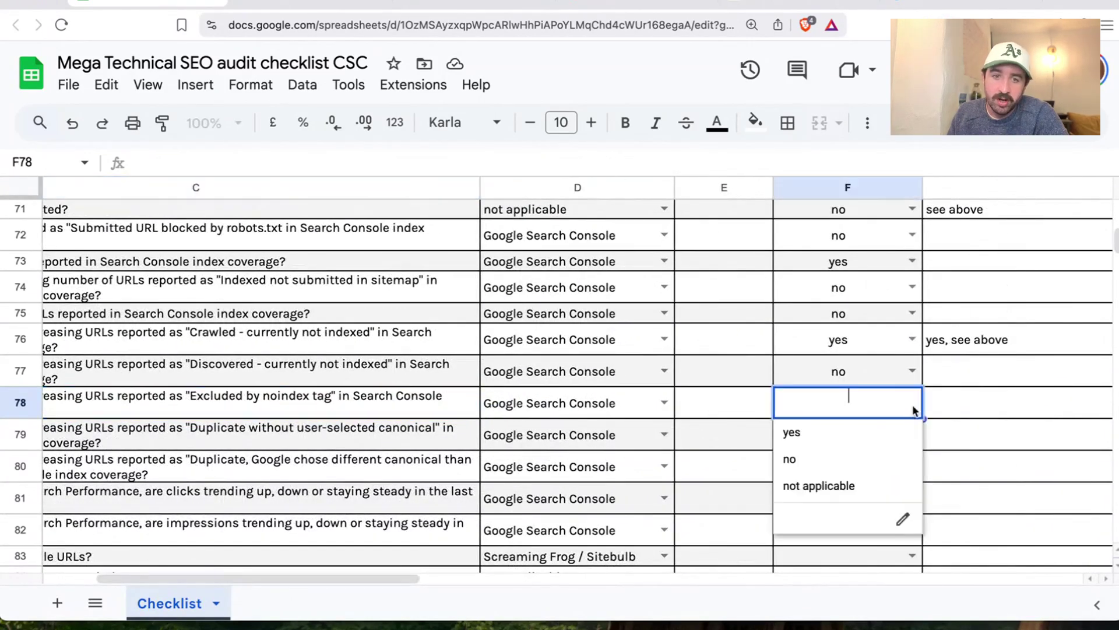
left_click(861, 442)
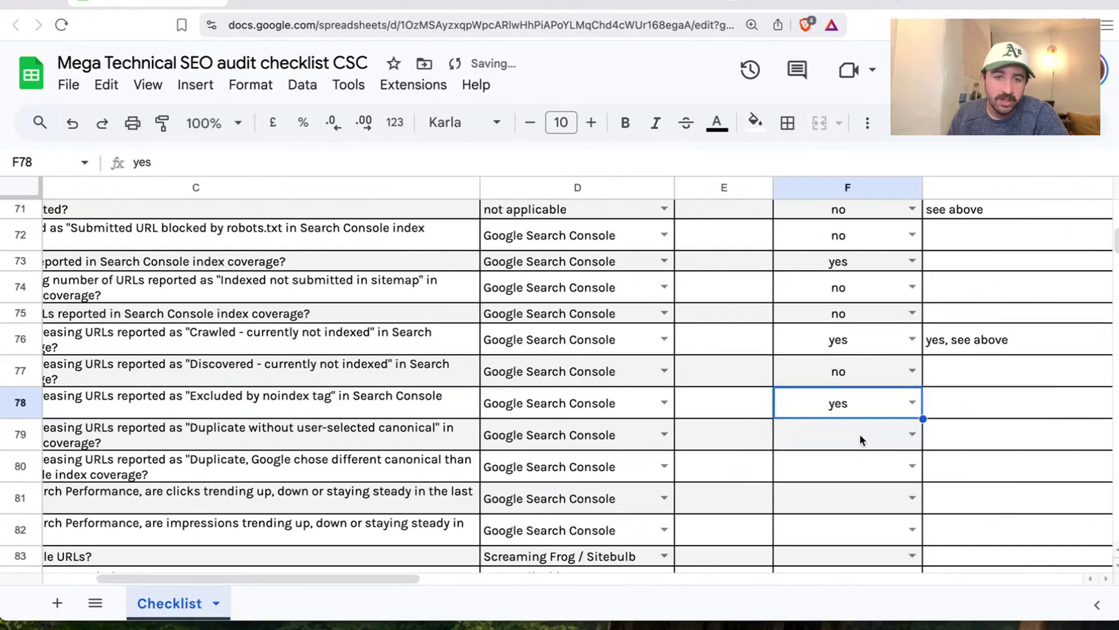
left_click(901, 407)
left_click(844, 461)
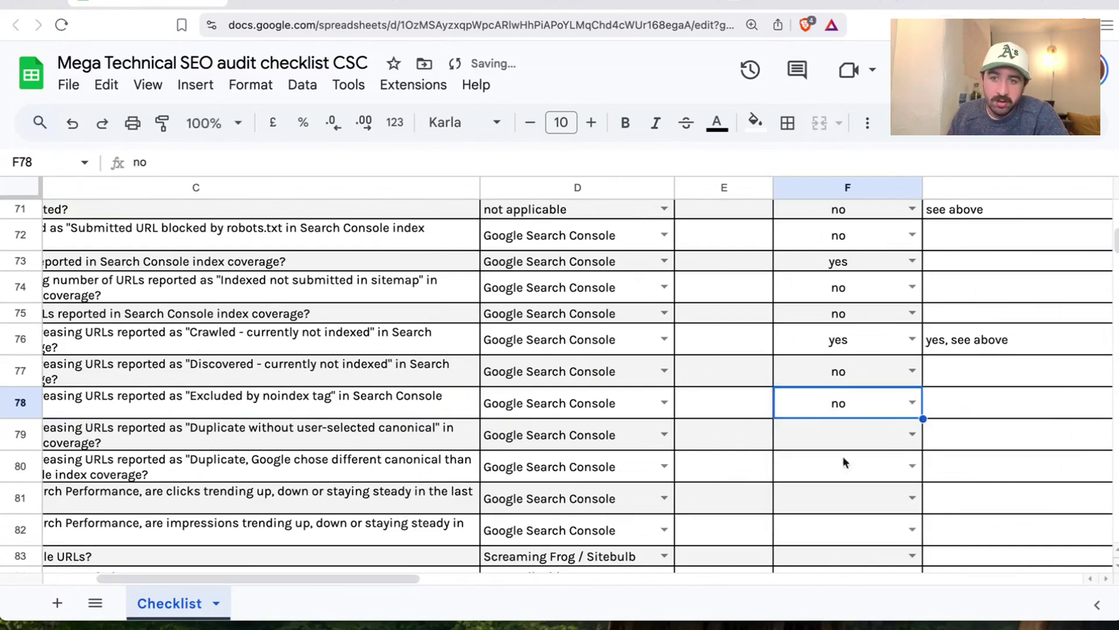
Answer "no" to the increasing-trend checks for "Duplicate without user-selected canonical" and "Duplicate, Google chose different canonical than user"
left_click(250, 435)
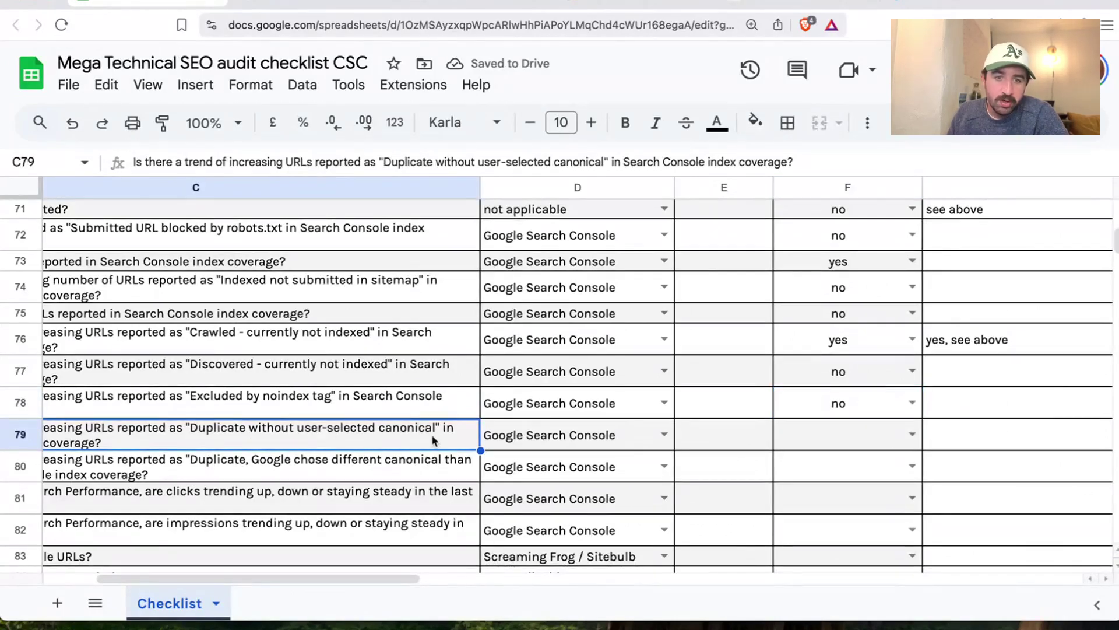
left_click(913, 433)
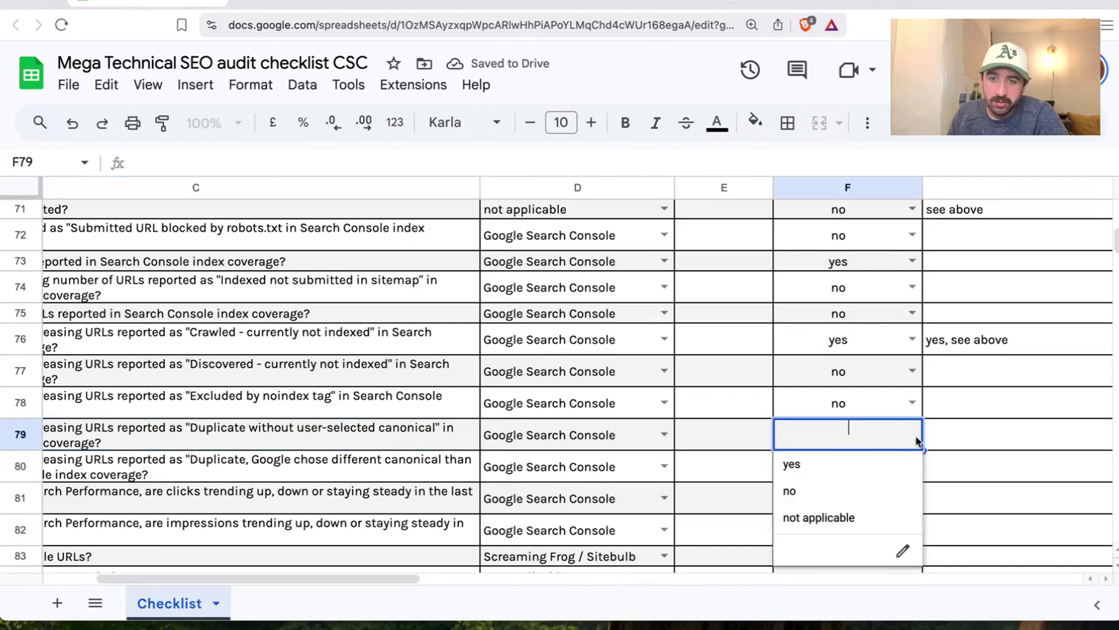
left_click(848, 487)
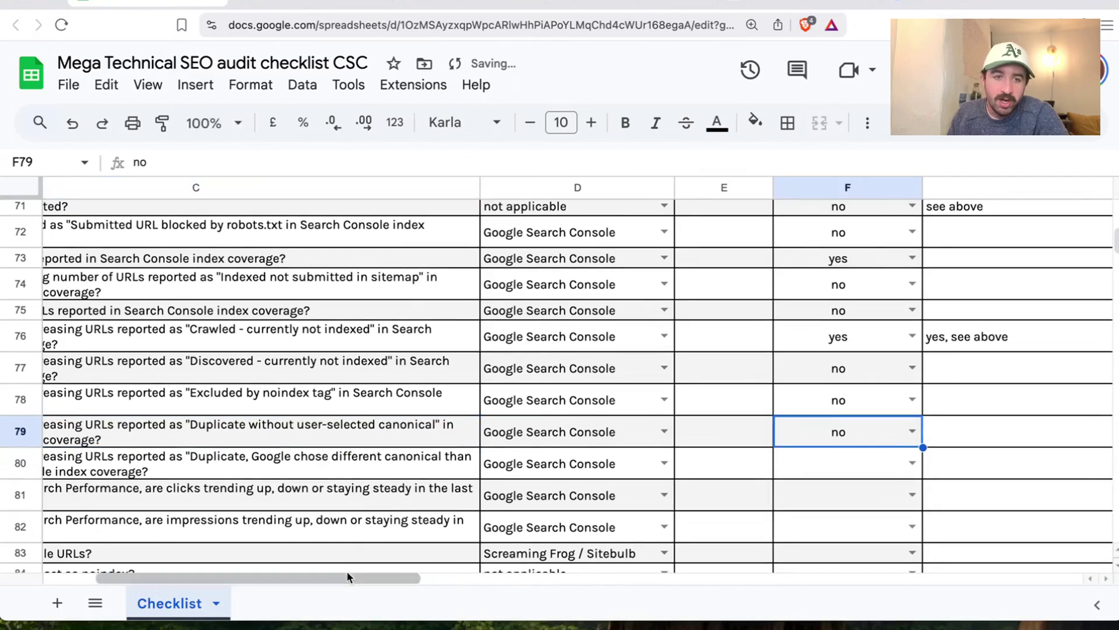
mouse_move(347, 576)
left_mouse_down()
mouse_move(321, 577)
mouse_move(340, 576)
left_mouse_up()
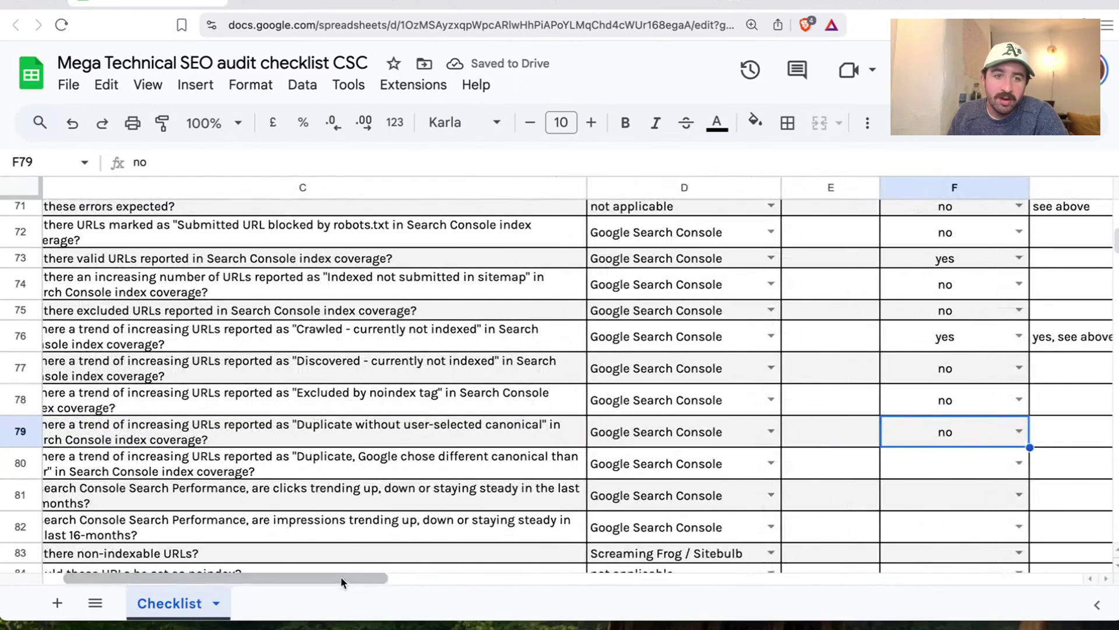
scroll(402, 466, "down", 1)
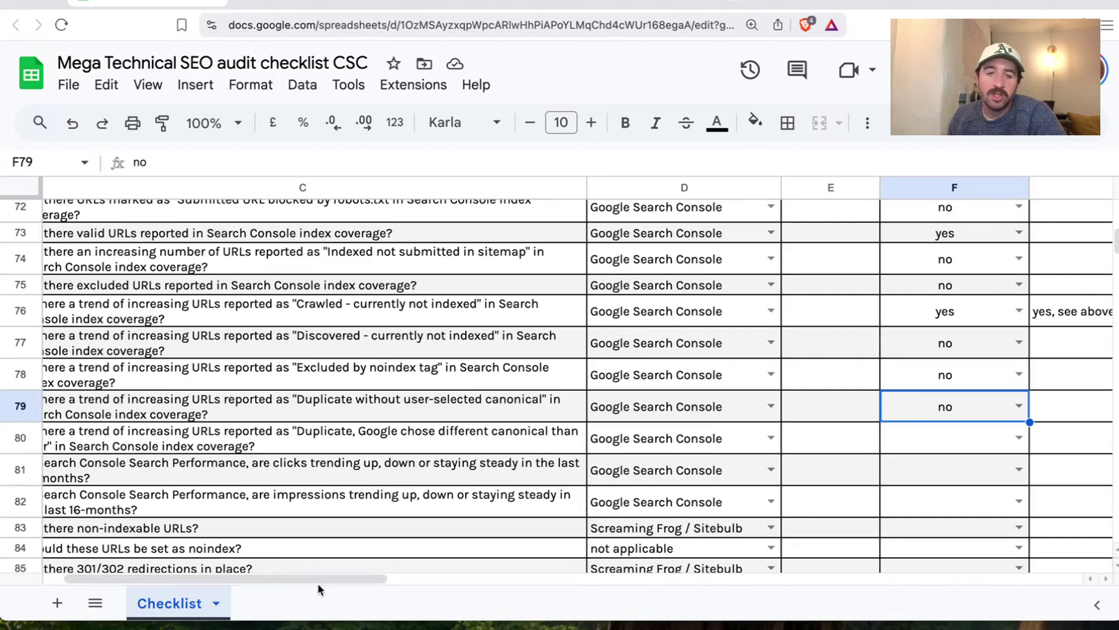
mouse_move(319, 580)
left_mouse_down()
mouse_move(295, 580)
mouse_move(304, 581)
left_mouse_up()
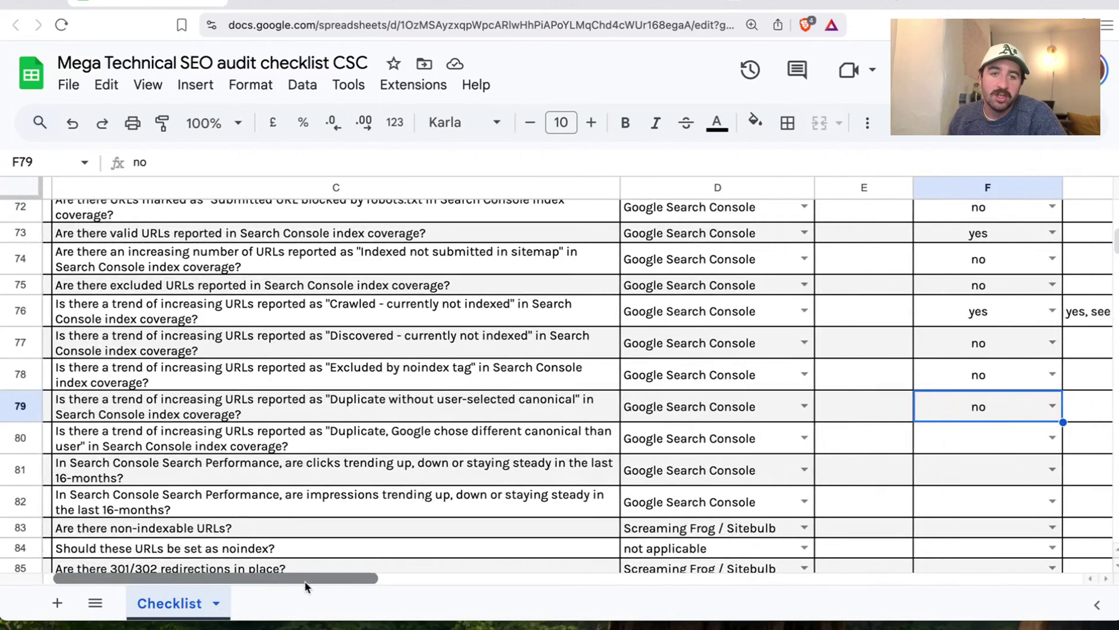
left_click(1047, 438)
left_click(972, 489)
Switch to Search Console and examine the clicks and impressions trend in the Performance report for the last 16 months
left_click(252, 466)
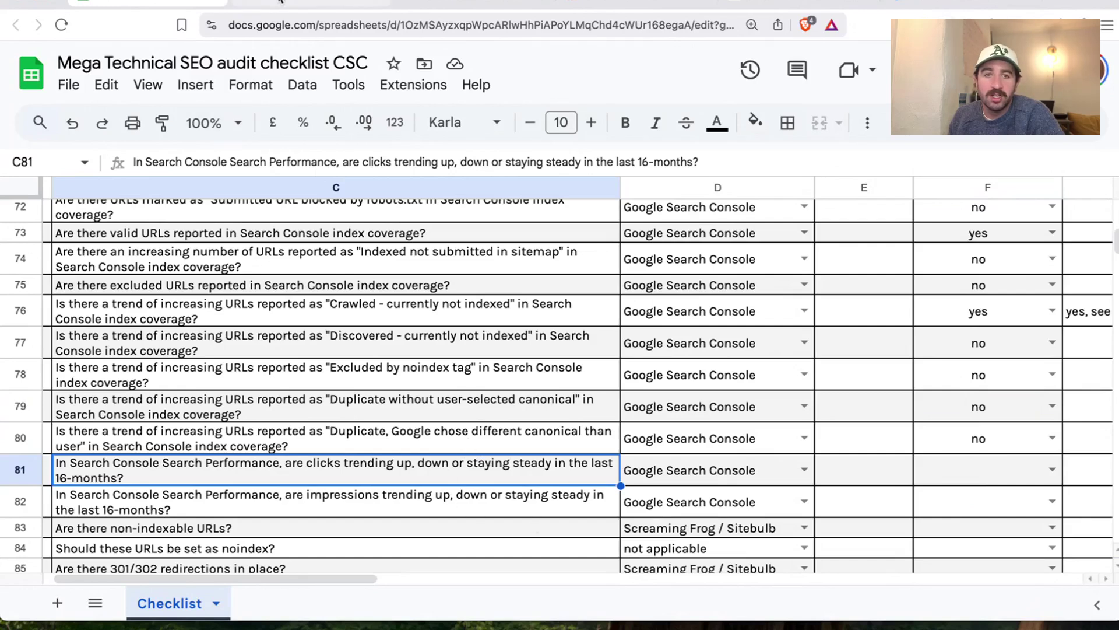
left_click(282, 4)
scroll(77, 198, "up", 3)
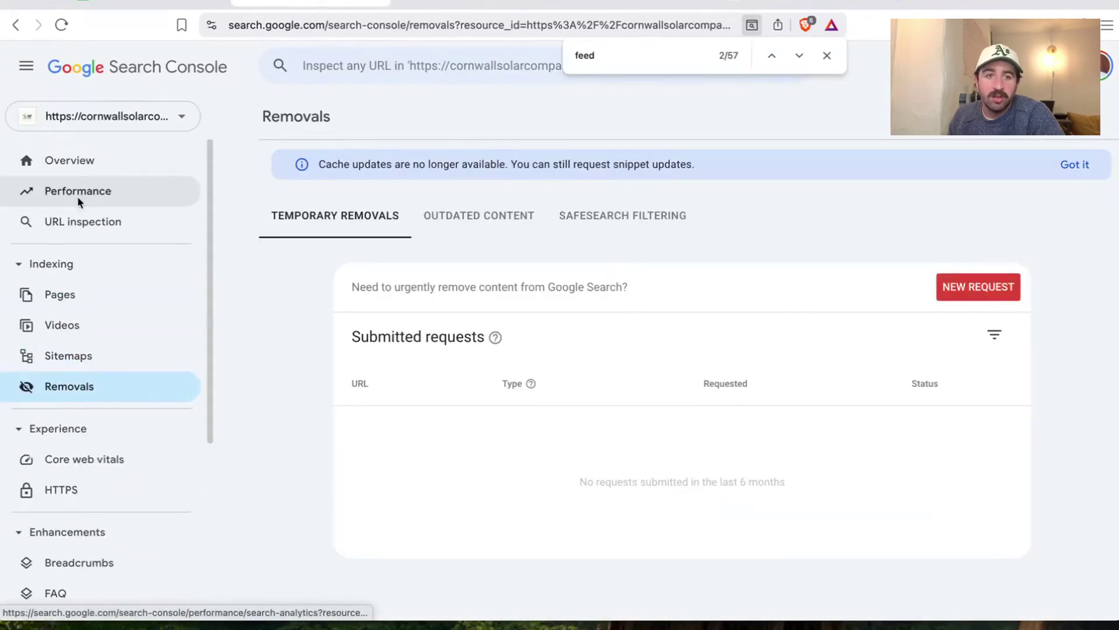
left_click(78, 190)
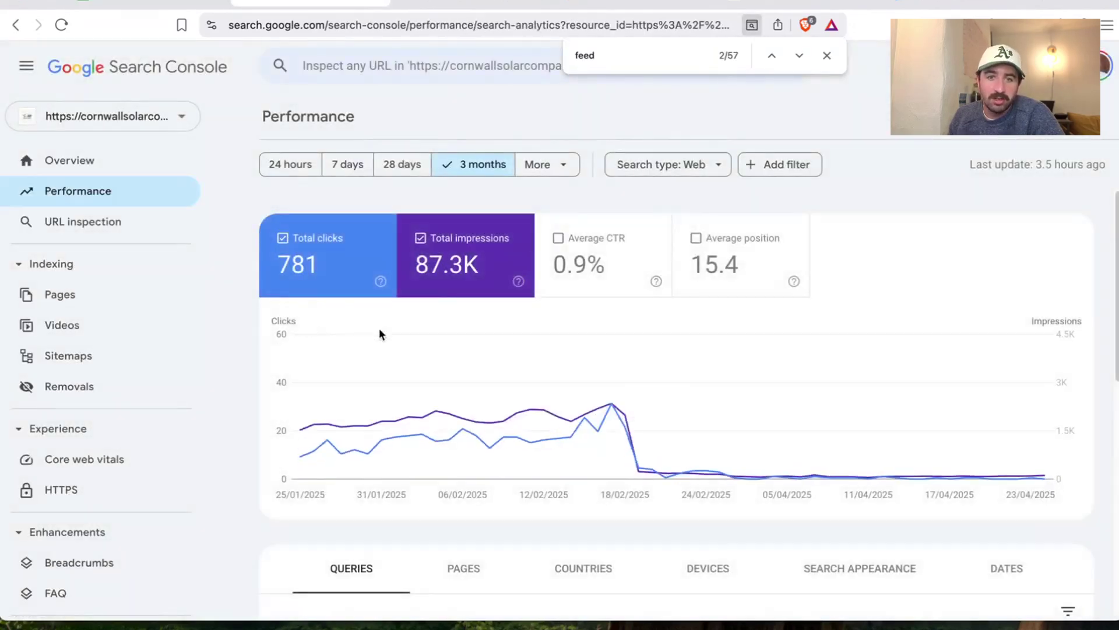
left_click(542, 164)
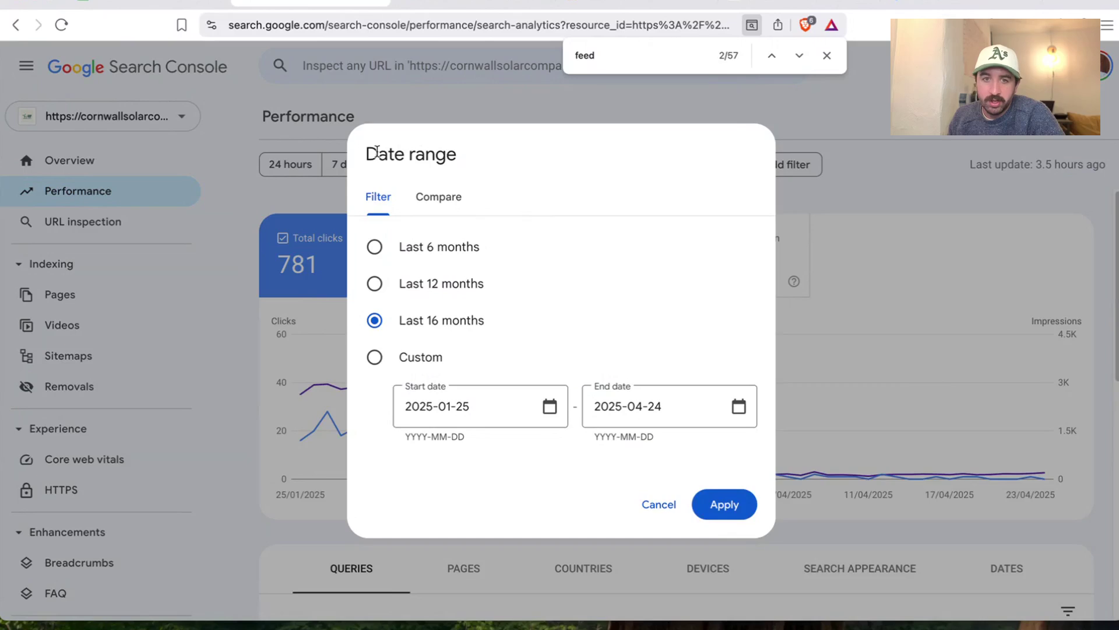
left_click(725, 505)
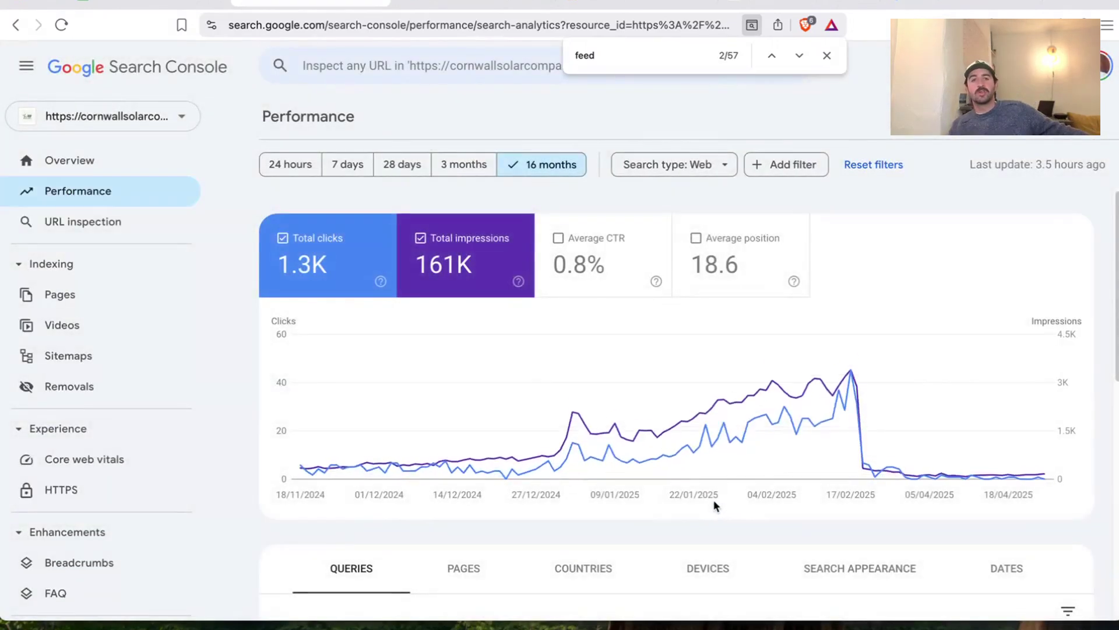
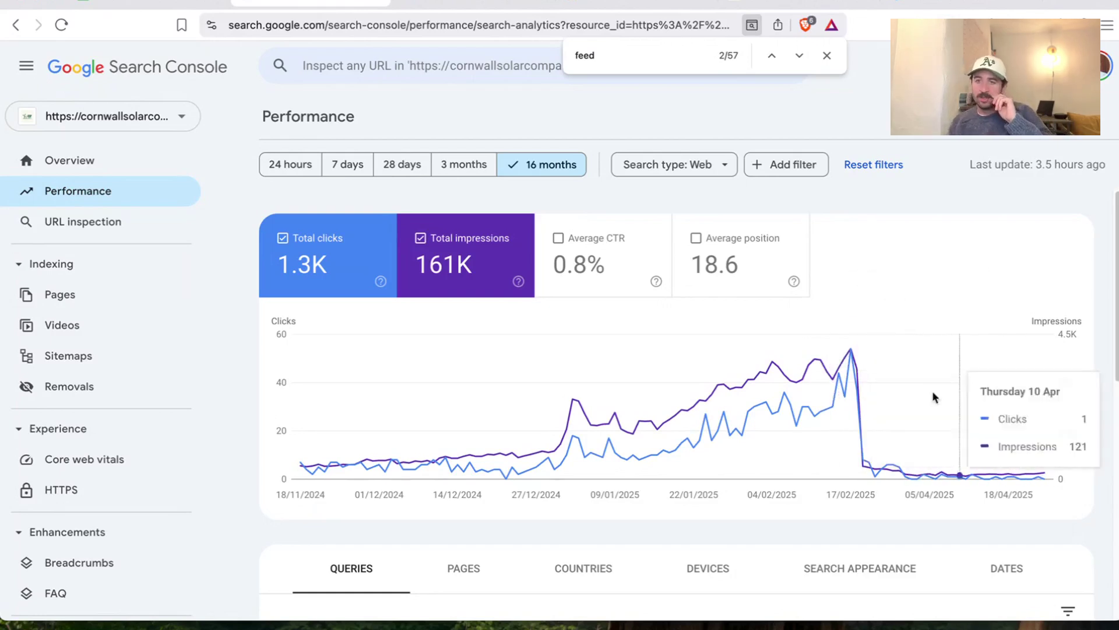
Back in the checklist, answer the 16-month clicks trend with "trending down" and comment "from 50 per day to 0 per day!"
left_click(111, 6)
scroll(373, 467, "right", 8)
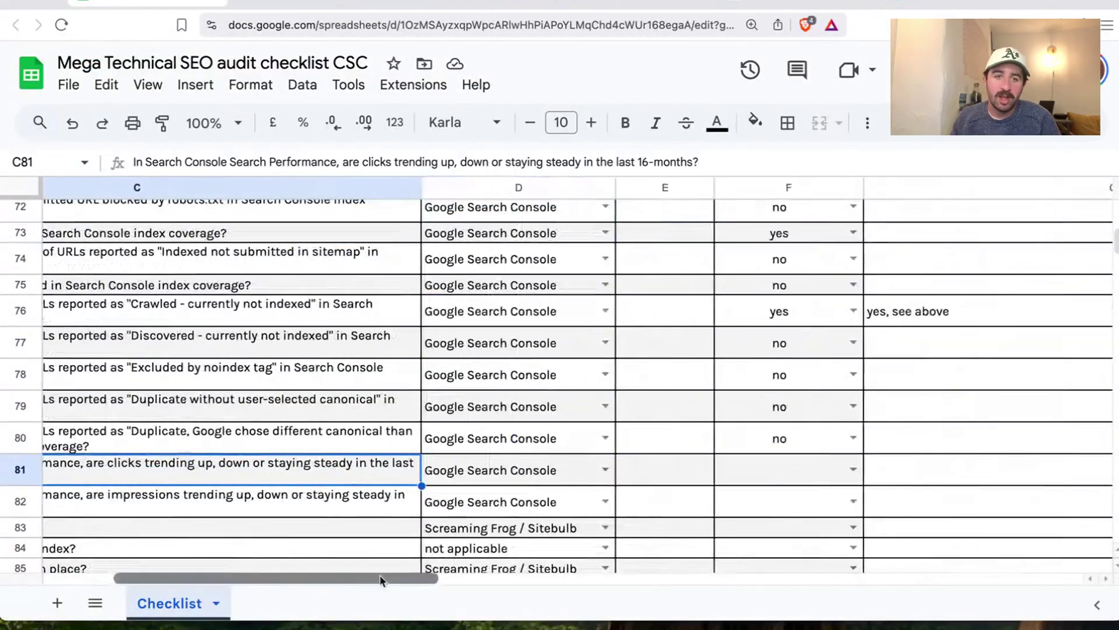
double_click(758, 470)
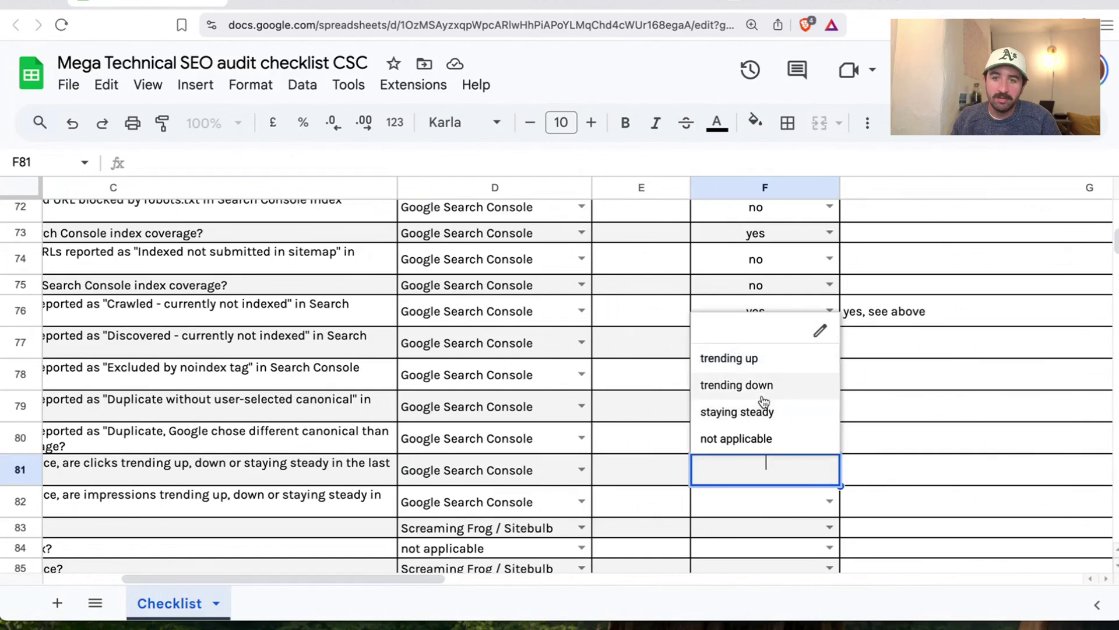
left_click(737, 385)
left_click(876, 468)
type("from 50 per day")
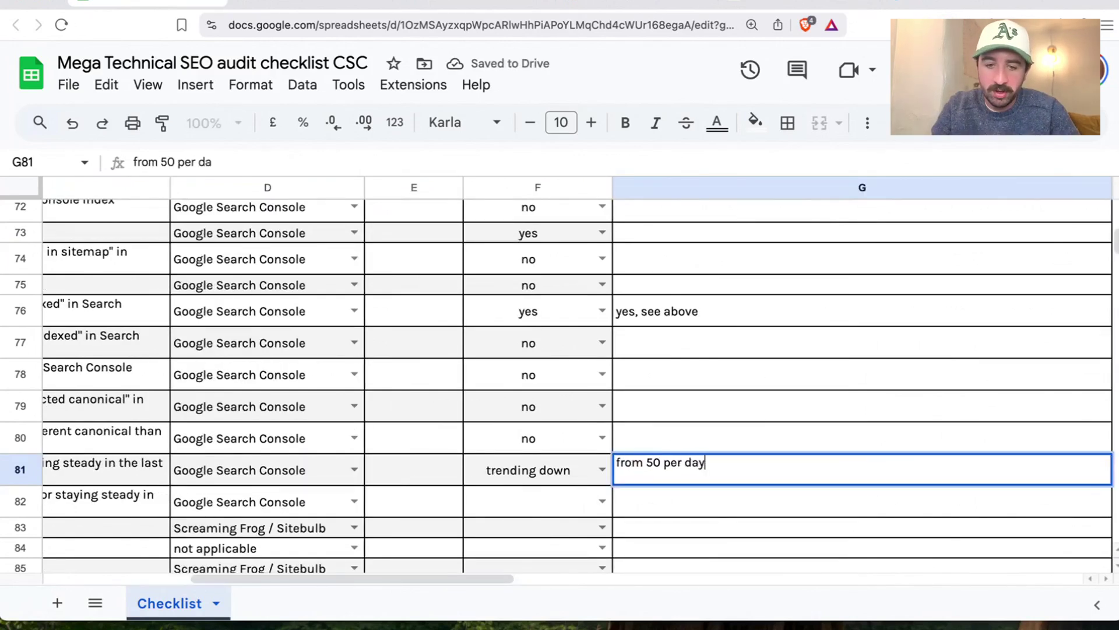
type(" to 0 per day!")
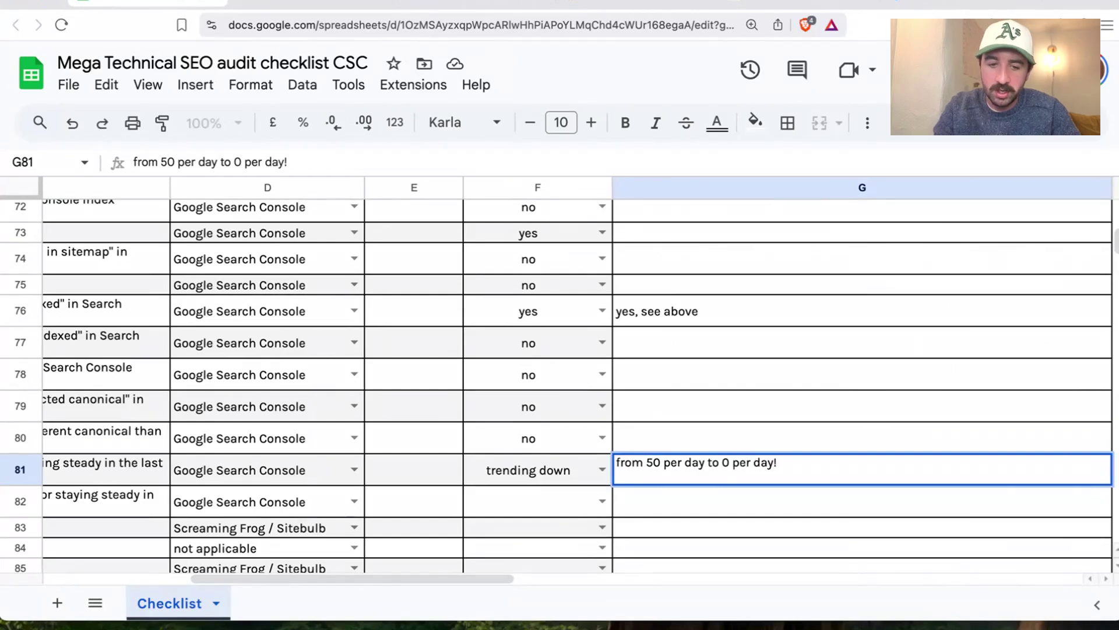
key("Return")
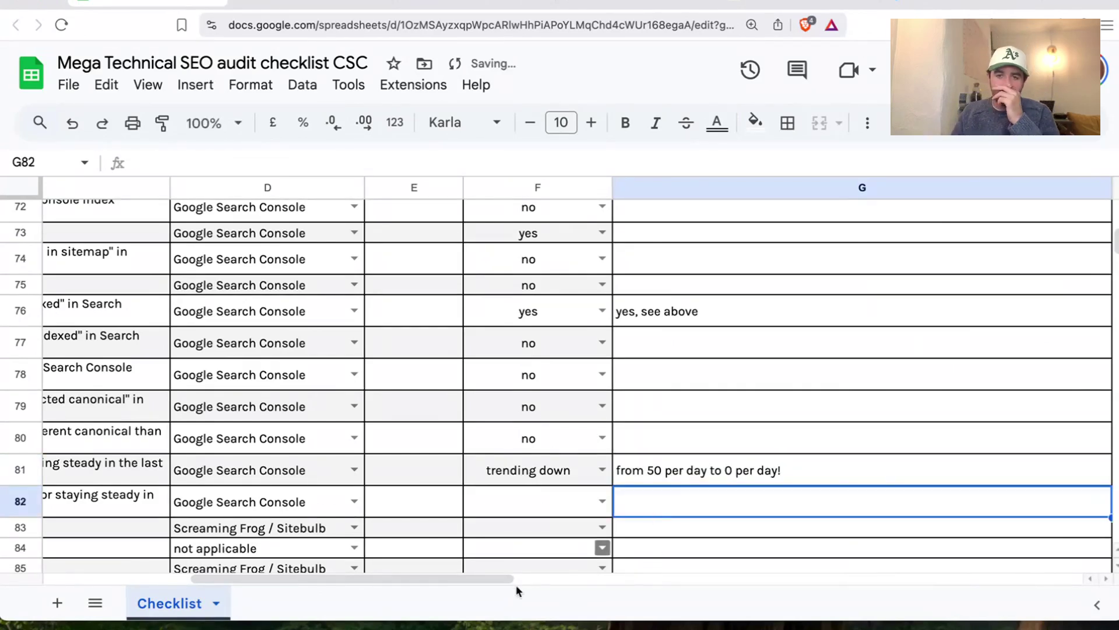
Answer the 16-month impressions trend check with "trending down" and comment "down same as above"
left_click_drag(500, 578, 326, 579)
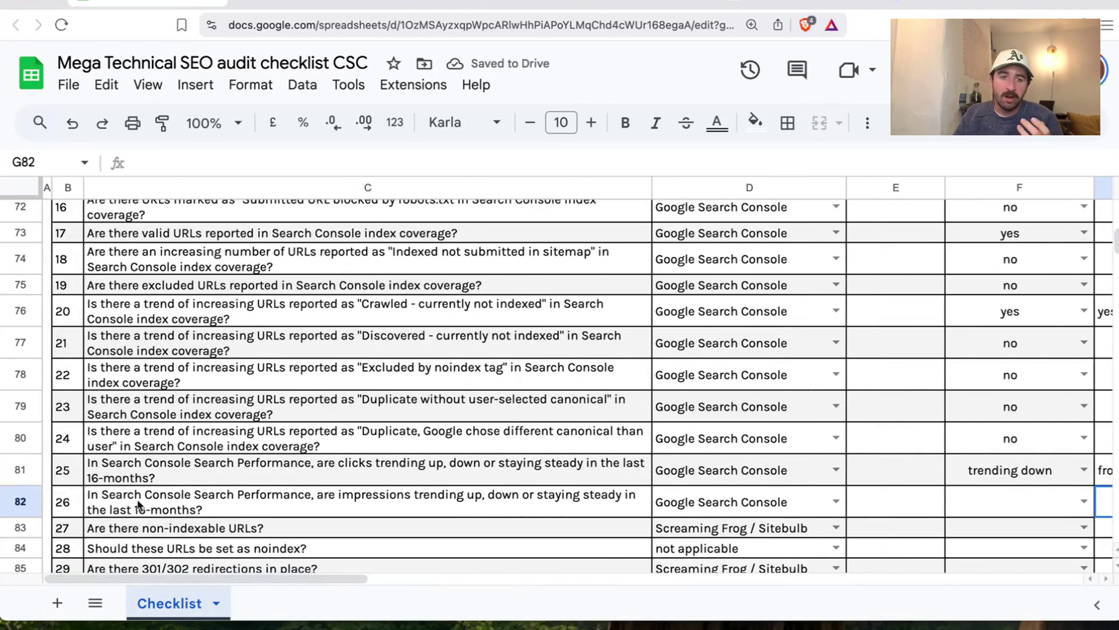
scroll(414, 442, "down", 2)
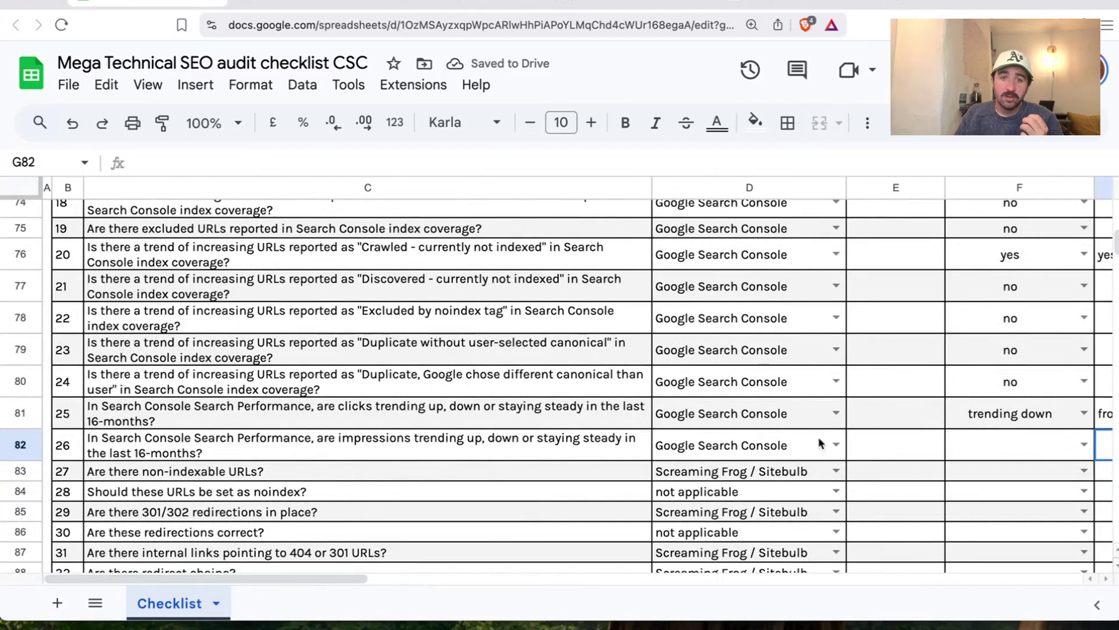
left_click(1083, 444)
left_click(991, 358)
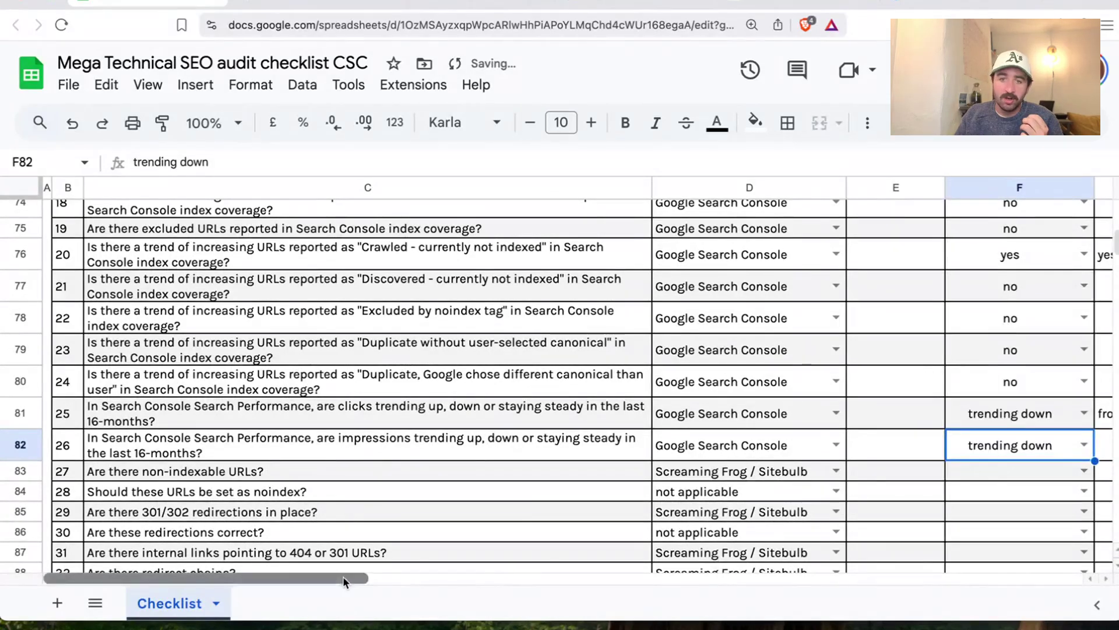
left_click_drag(343, 576, 500, 577)
left_click(654, 426)
left_click(649, 441)
type("d")
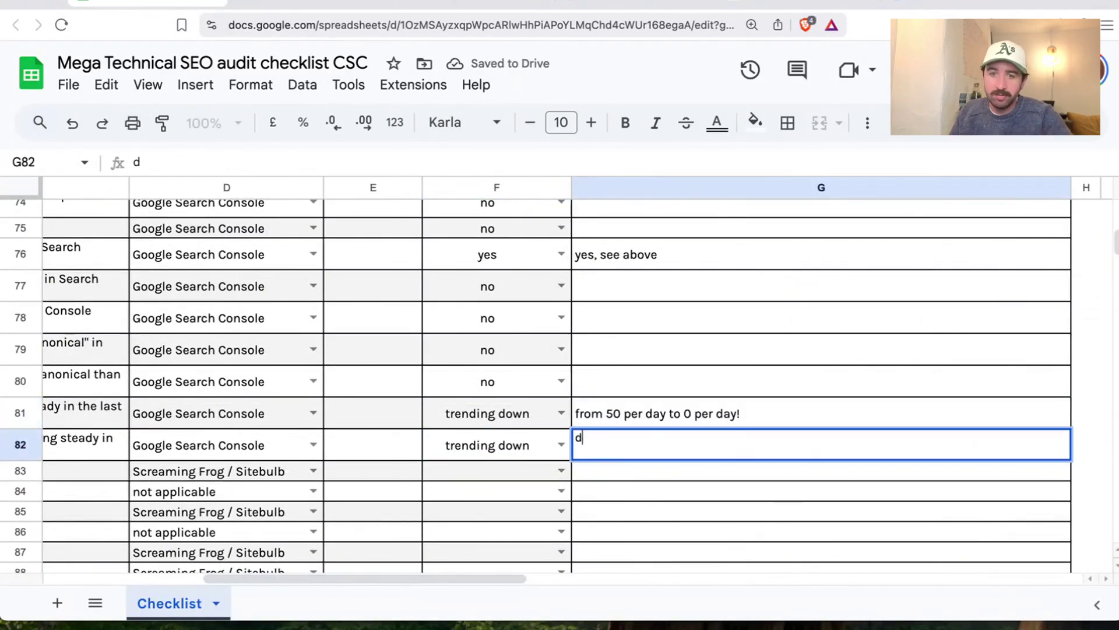
type("own same as above")
key("Return")
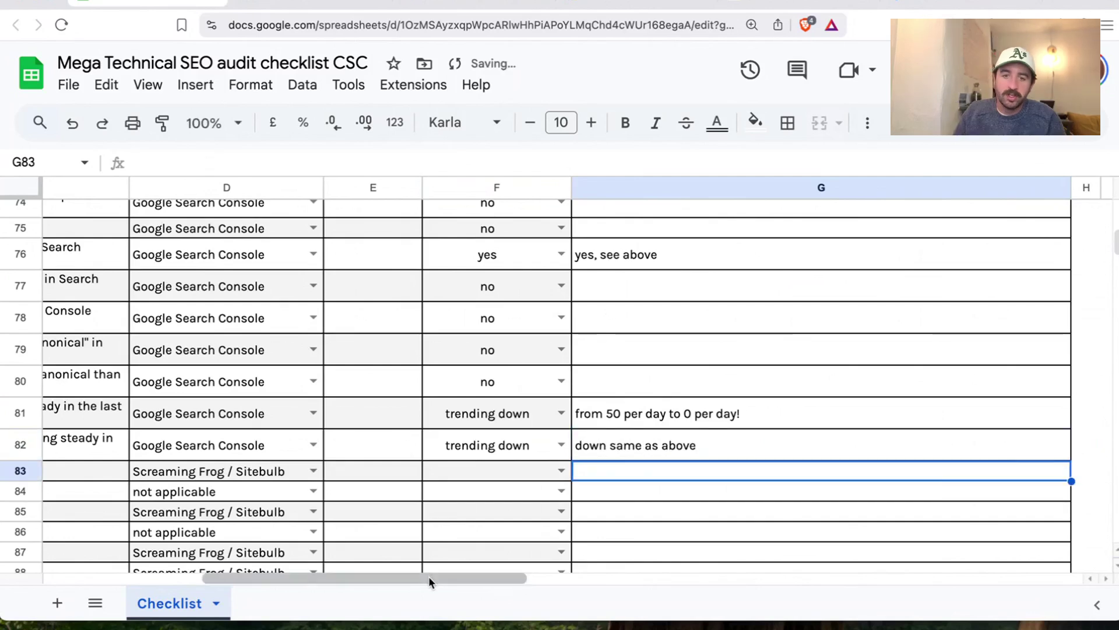
Review the upcoming Indexing checks on non-indexable URLs, redirects, canonicals and indexed URL counts
left_click_drag(426, 579, 223, 578)
scroll(299, 478, "down", 5)
scroll(299, 478, "up", 5)
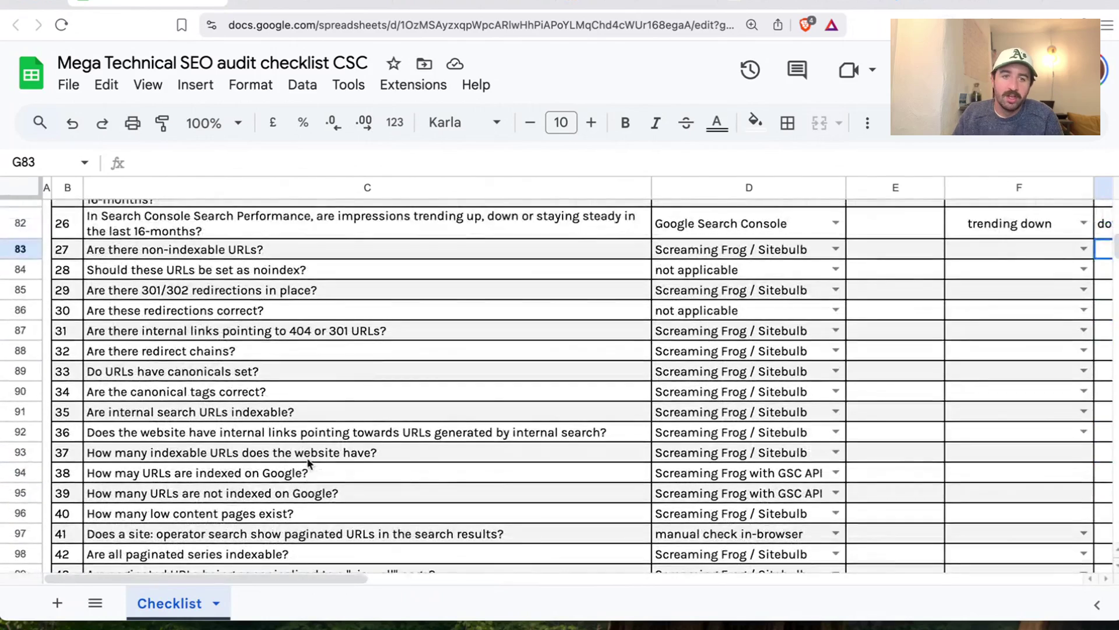
left_click(299, 475)
left_click_drag(317, 579, 357, 579)
Switch to Screaming Frog and bring up the list of all internal URLs, sorted by status code
key("super+Tab")
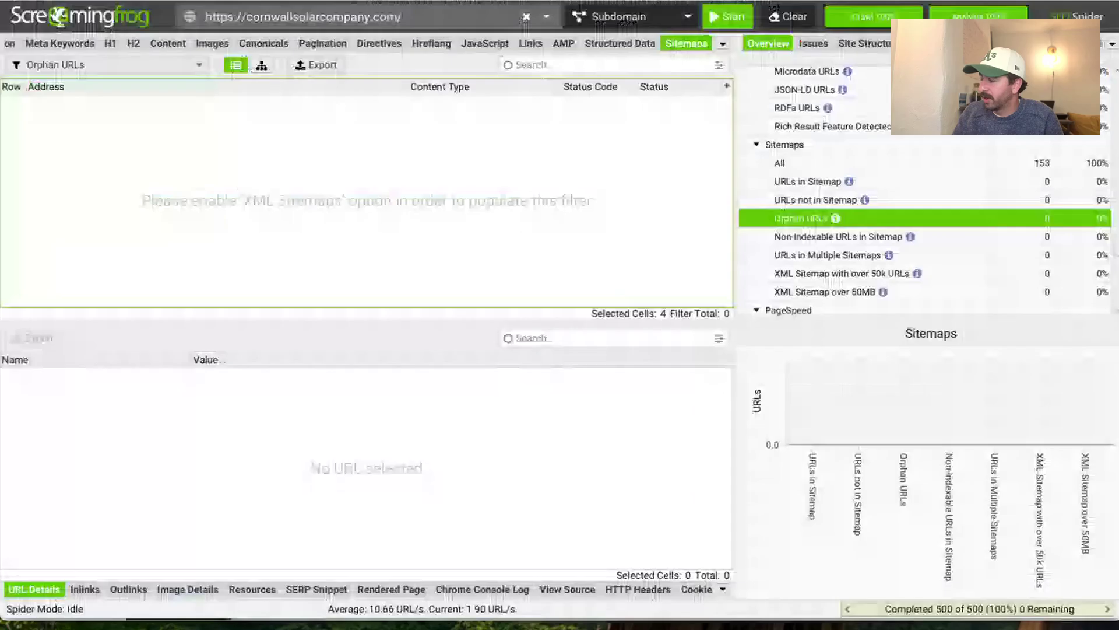
left_click(908, 158)
scroll(830, 121, "up", 10)
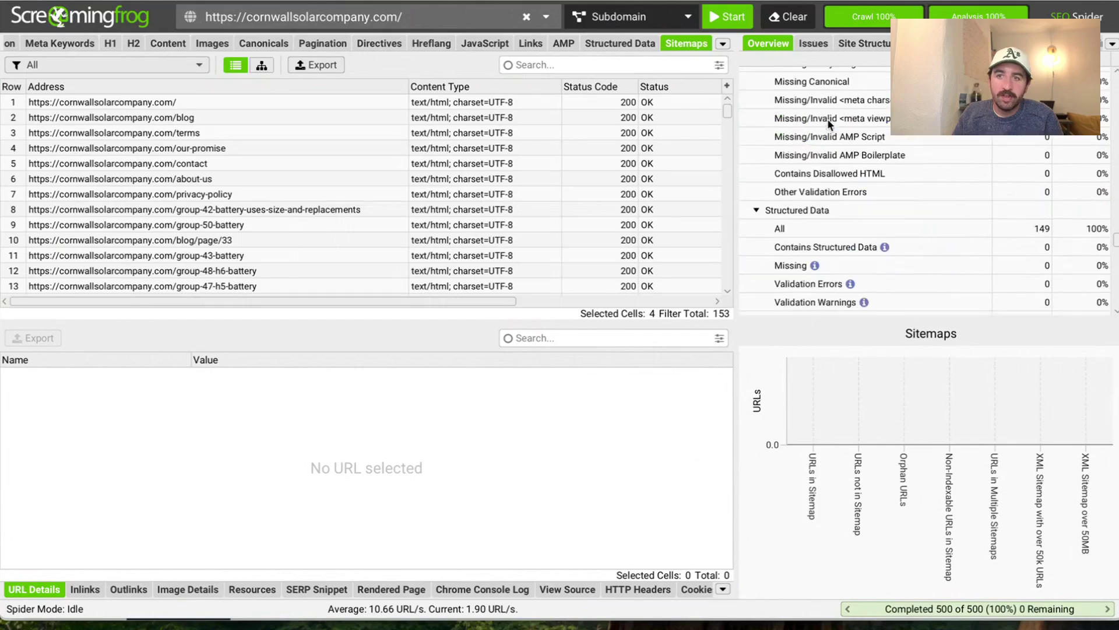
left_click(828, 117)
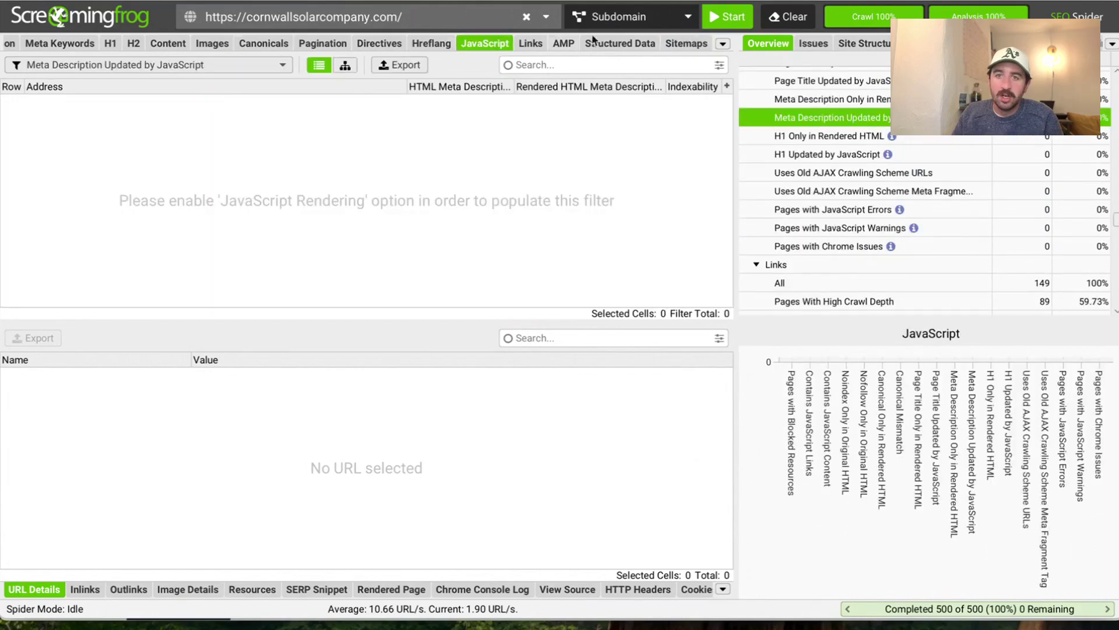
left_click(723, 44)
left_click(757, 96)
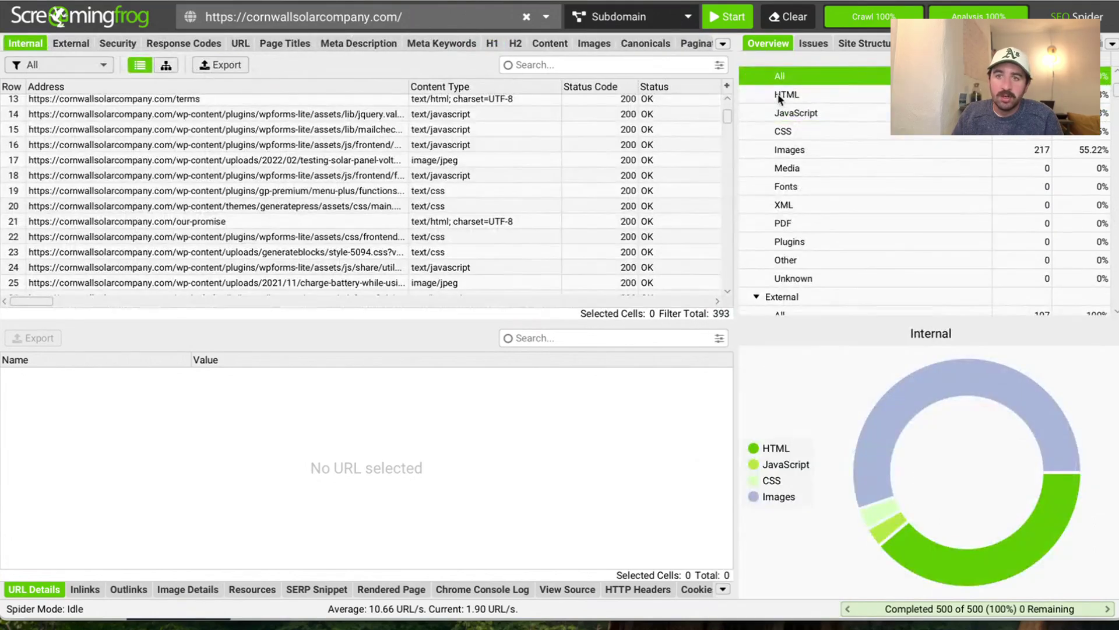
left_click(615, 86)
scroll(622, 157, "up", 4)
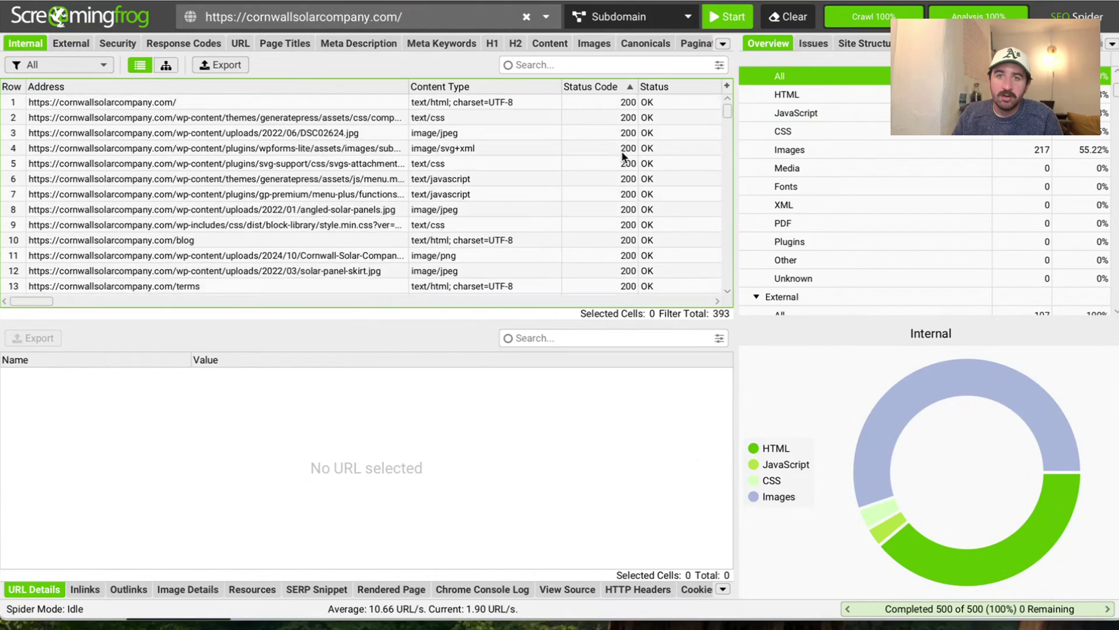
left_click(103, 65)
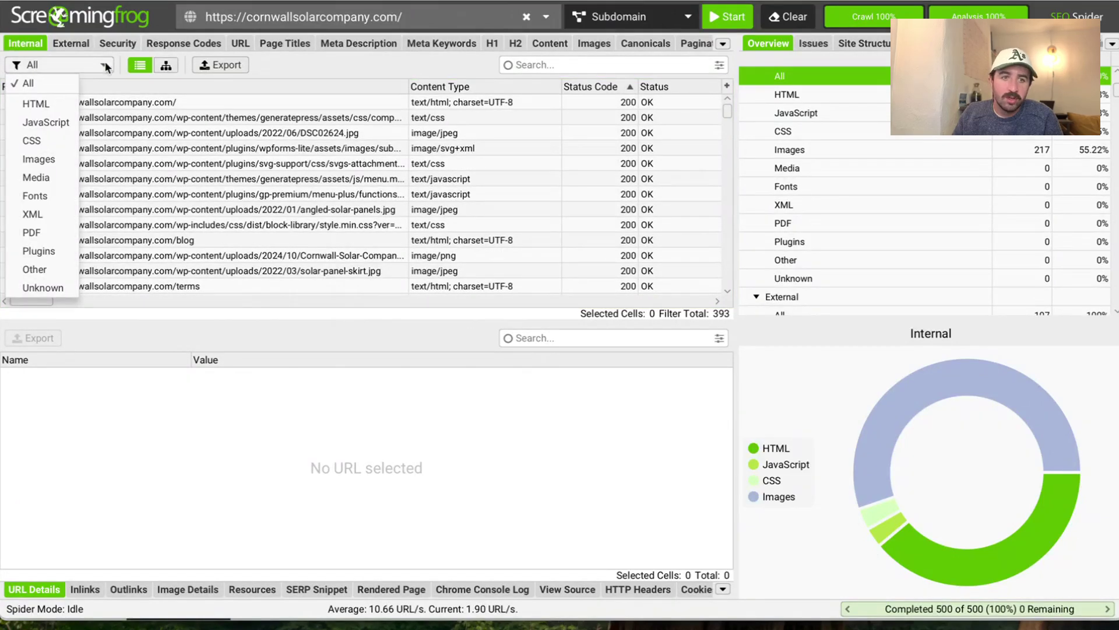
left_click(365, 64)
Examine the response codes of all internal and external URLs, sorted by status code from highest to lowest
left_click(175, 43)
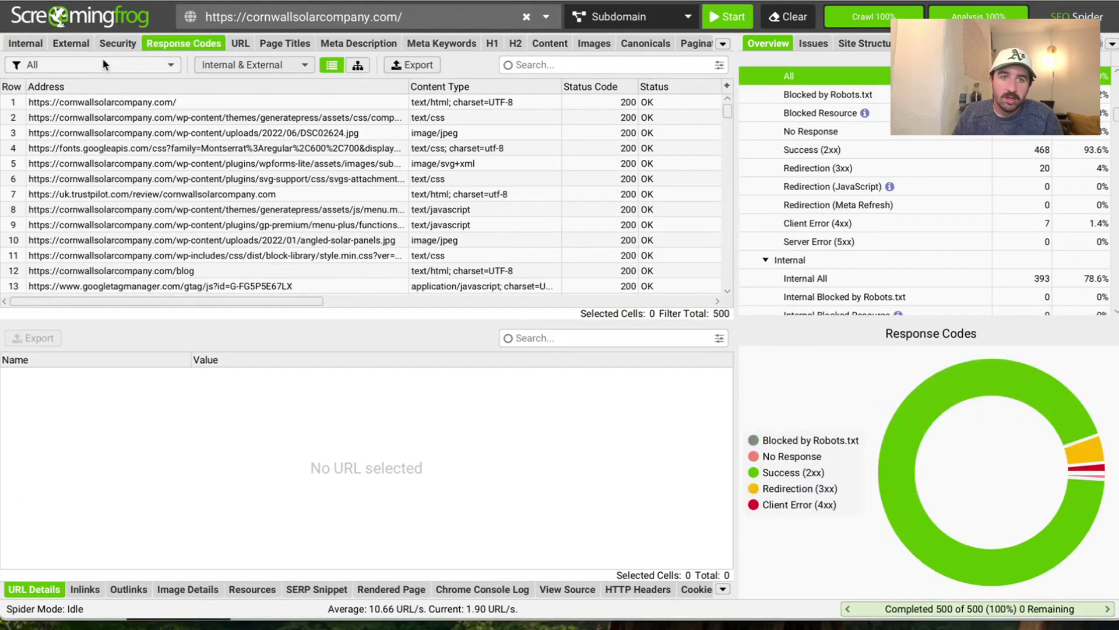
left_click(117, 63)
left_click(484, 86)
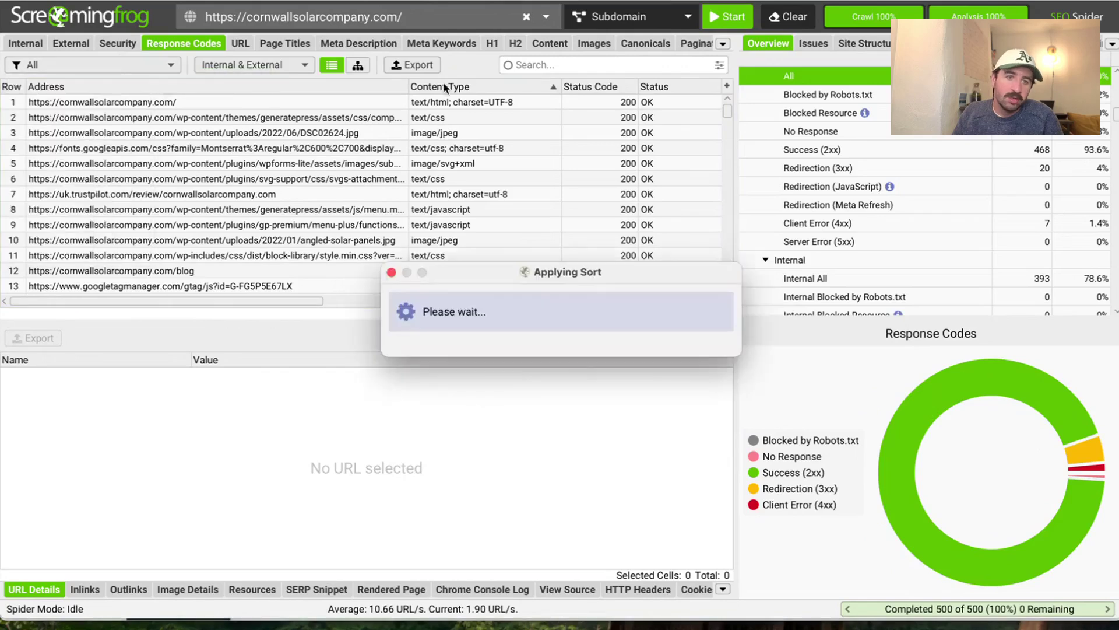
left_click(609, 86)
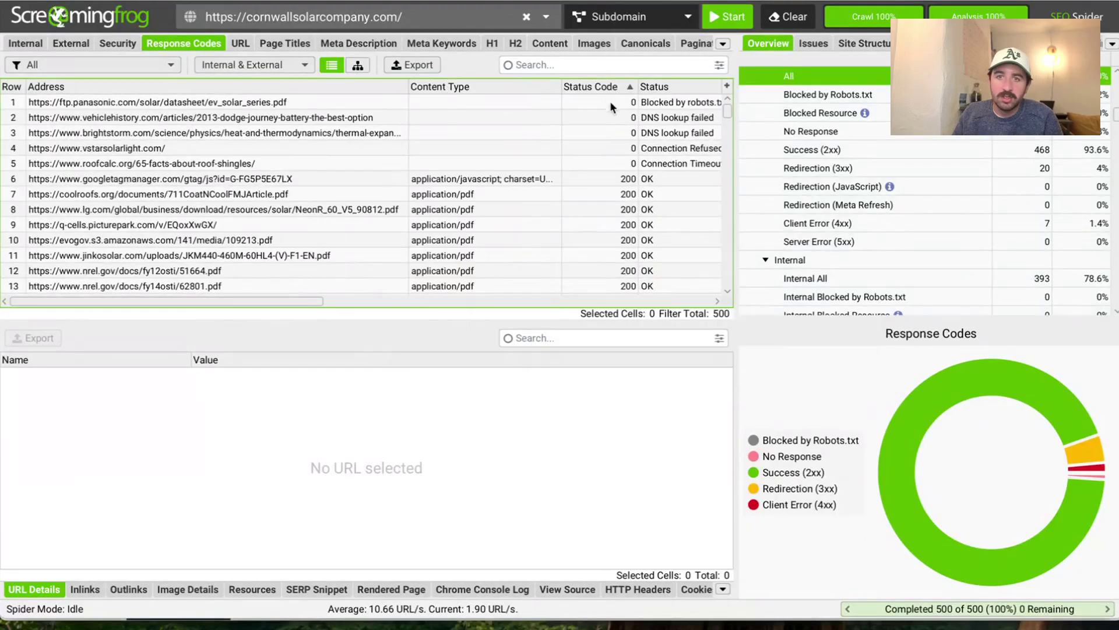
left_click(610, 87)
left_click_drag(281, 297, 192, 275)
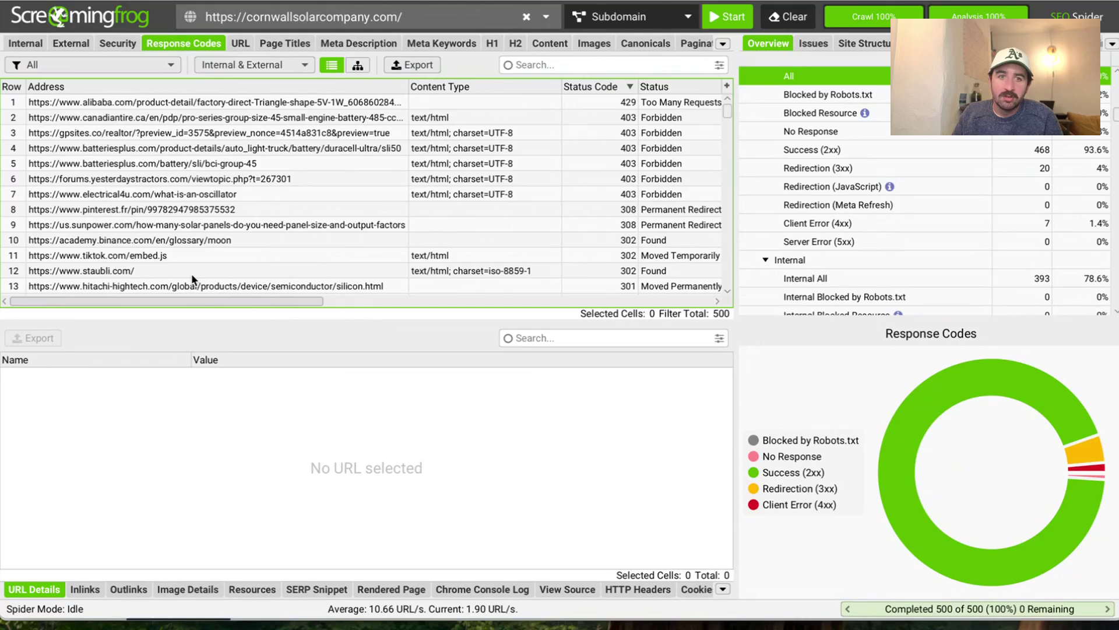
Return to the internal URLs and sort them by status to check for redirects and other non-indexable pages
left_click(25, 43)
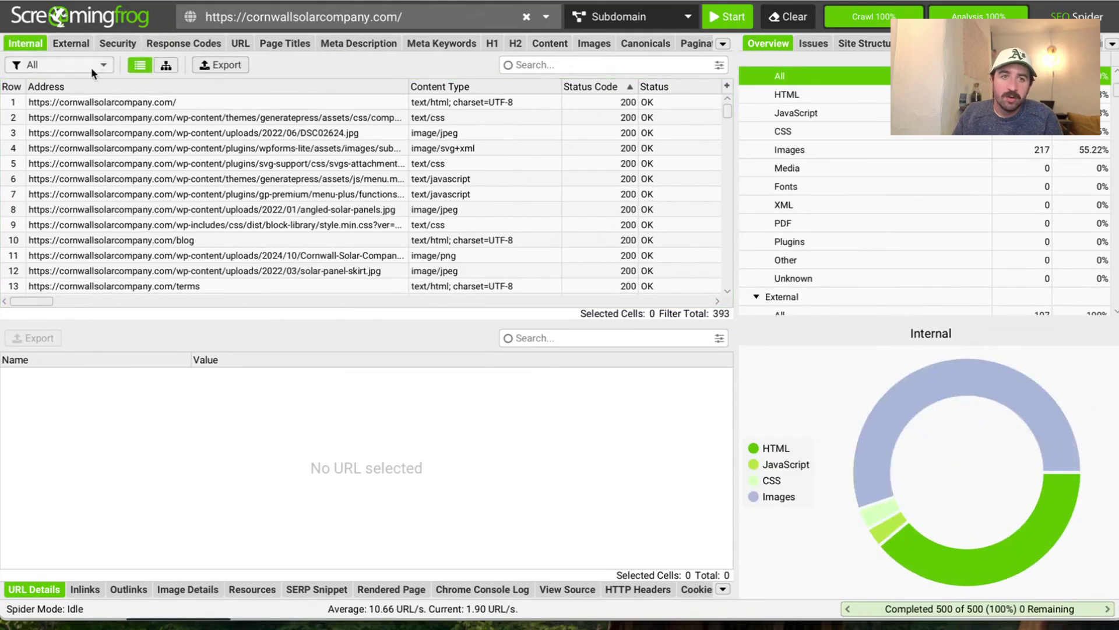
left_click(615, 86)
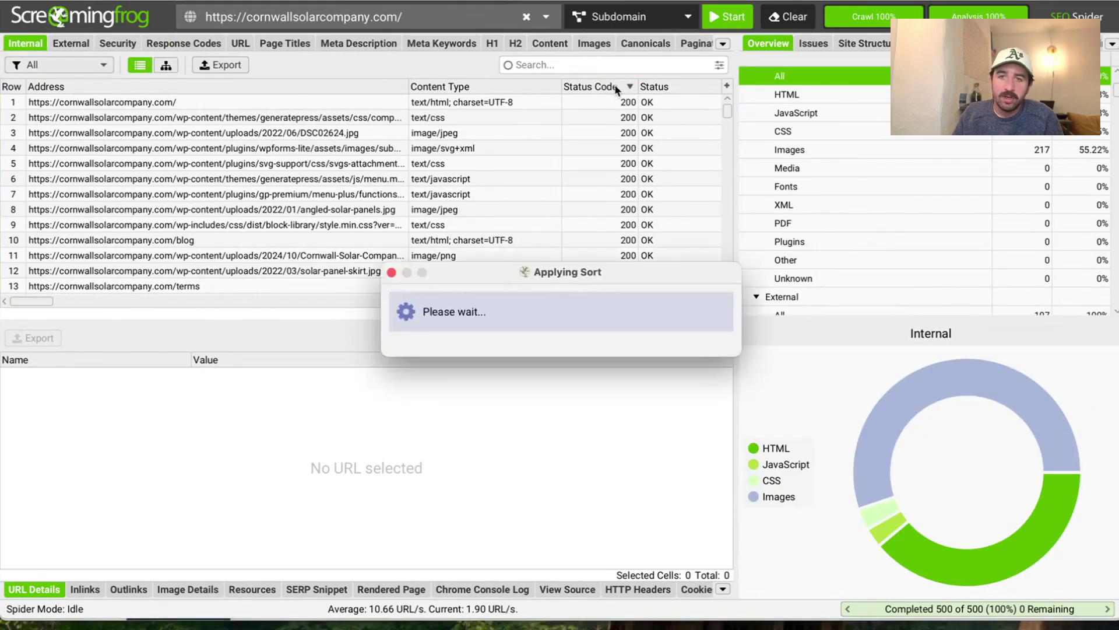
left_click(625, 88)
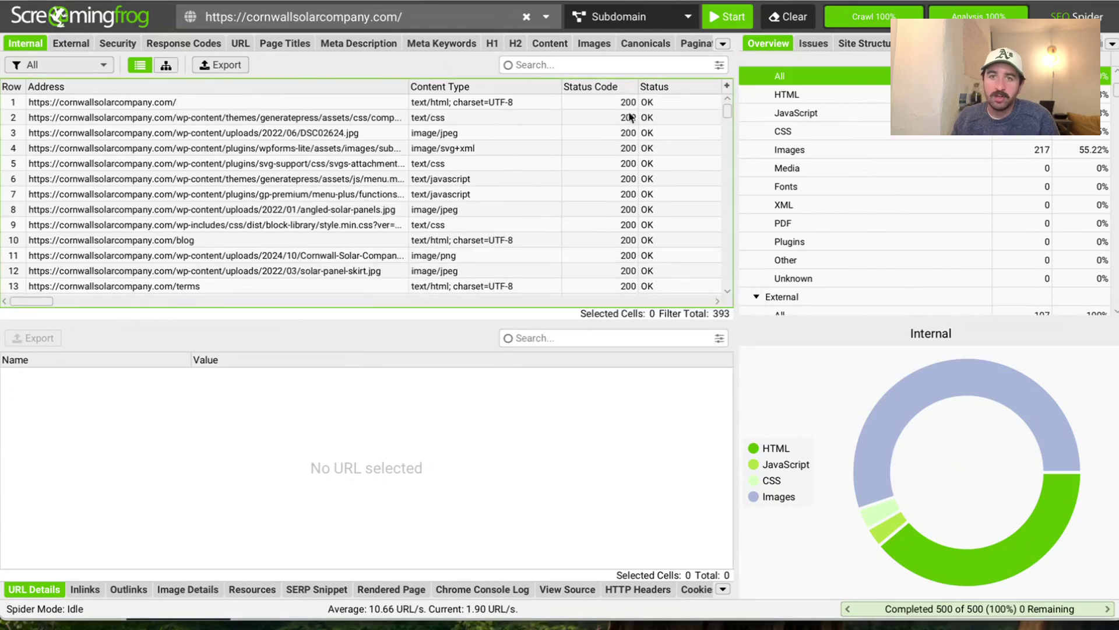
scroll(643, 168, "down", 10)
scroll(642, 168, "up", 10)
left_click(673, 86)
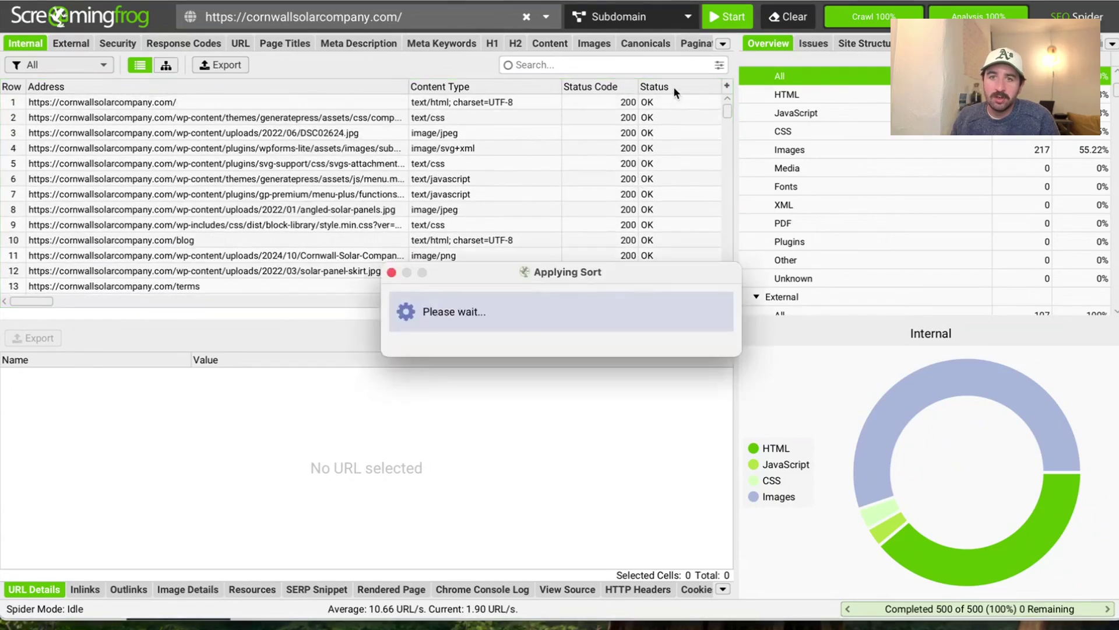
scroll(688, 144, "down", 8)
left_click_drag(725, 122, 746, 99)
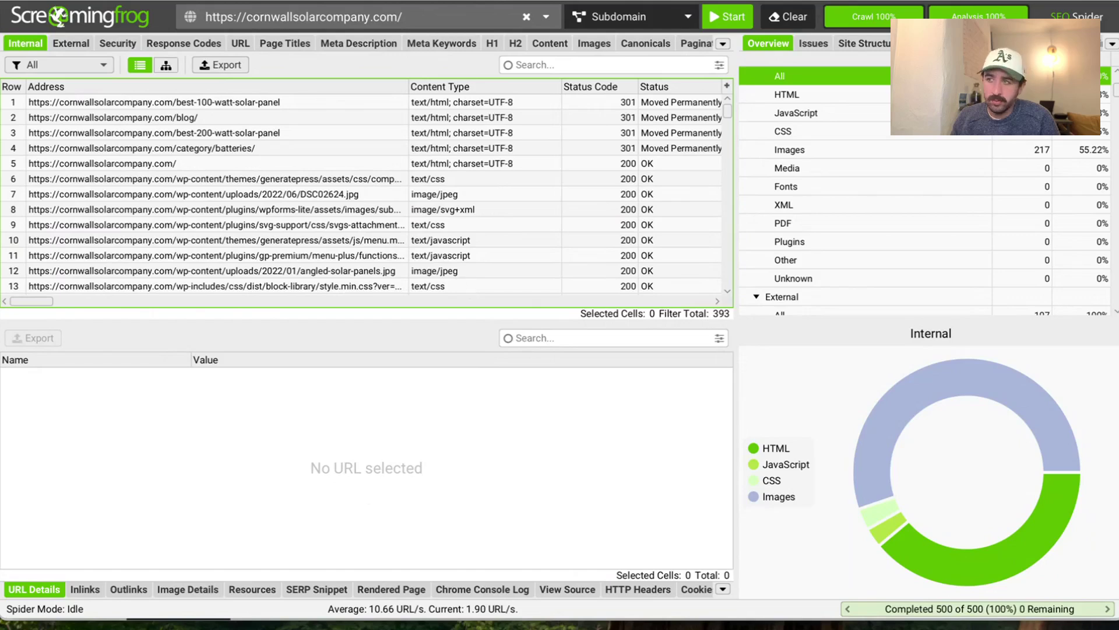
Back in the checklist, comment "only the 301 redirects. Privacy page was no index." on the non-indexable URLs check
key("super+Tab")
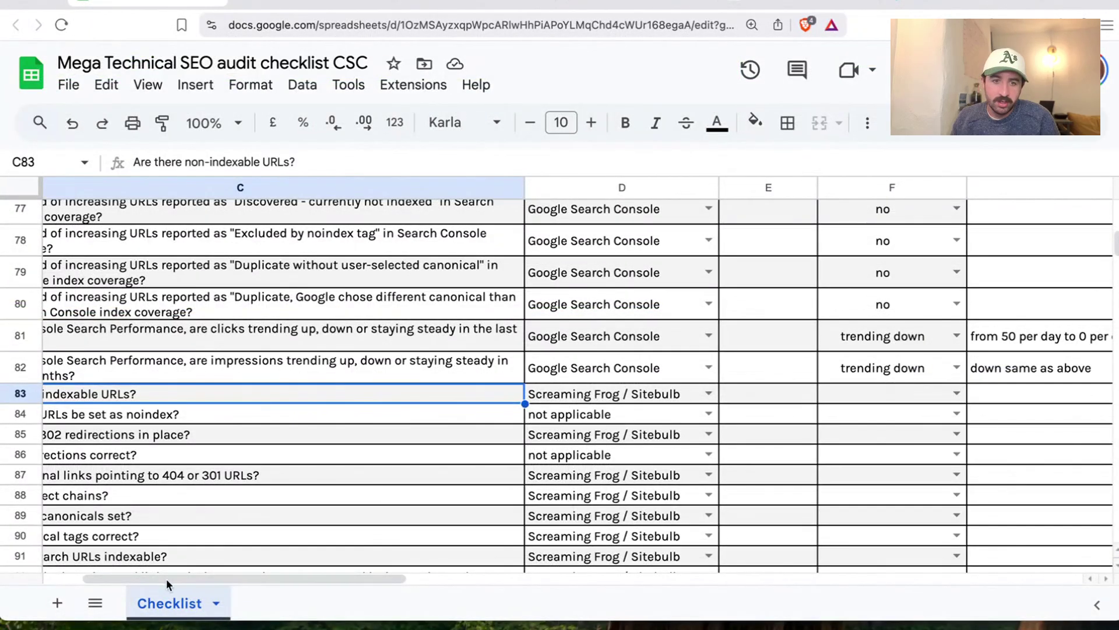
scroll(167, 578, "left", 5)
scroll(825, 395, "right", 10)
left_click(822, 395)
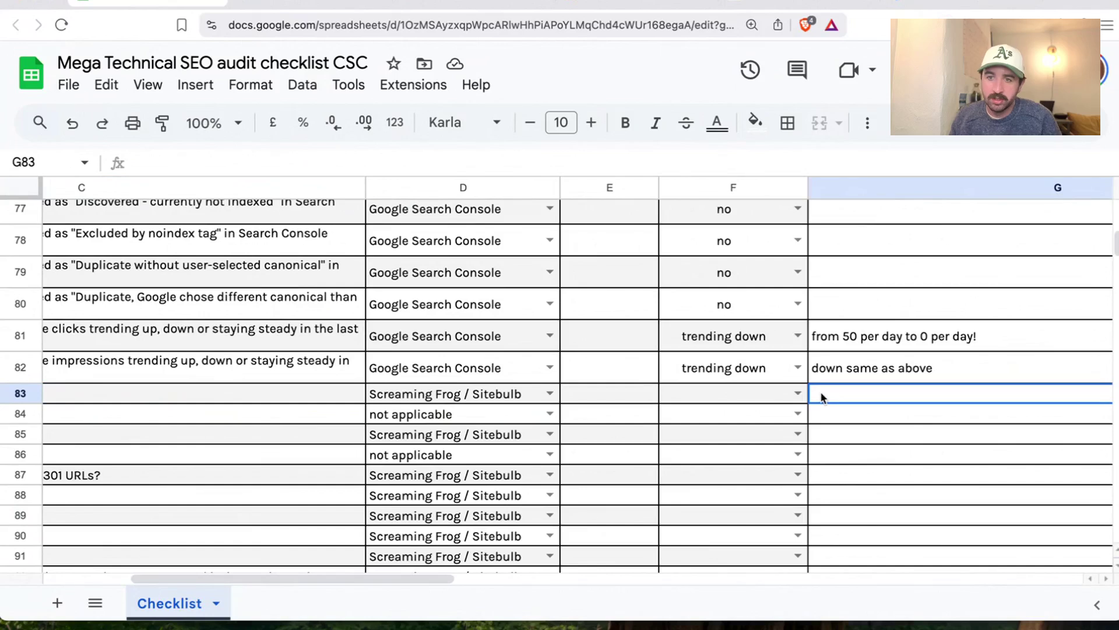
type("o")
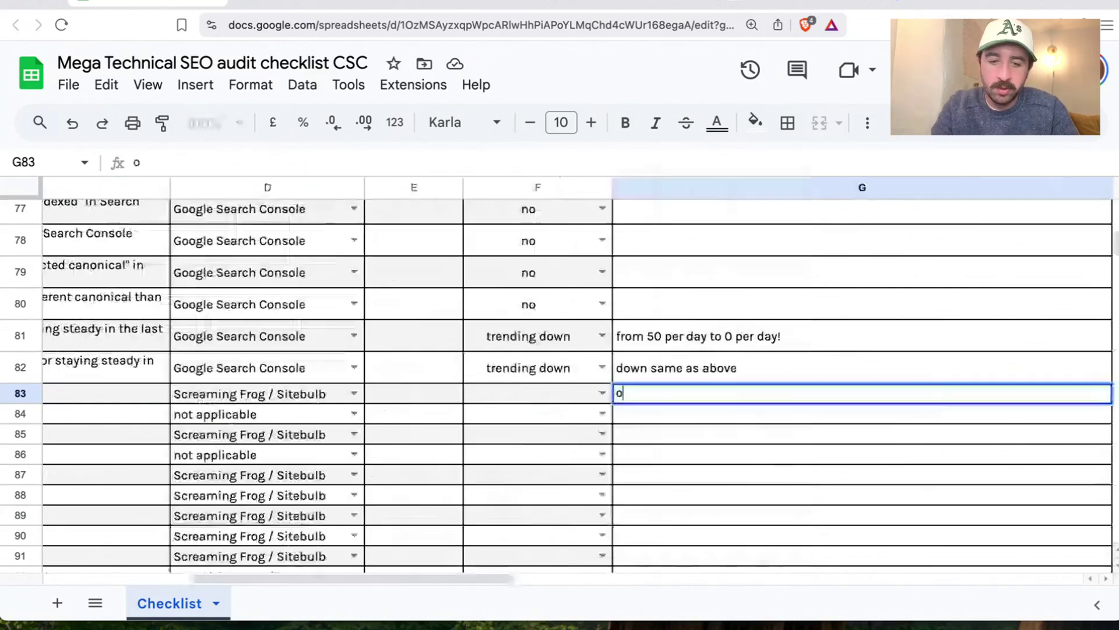
type("nly the 301 re")
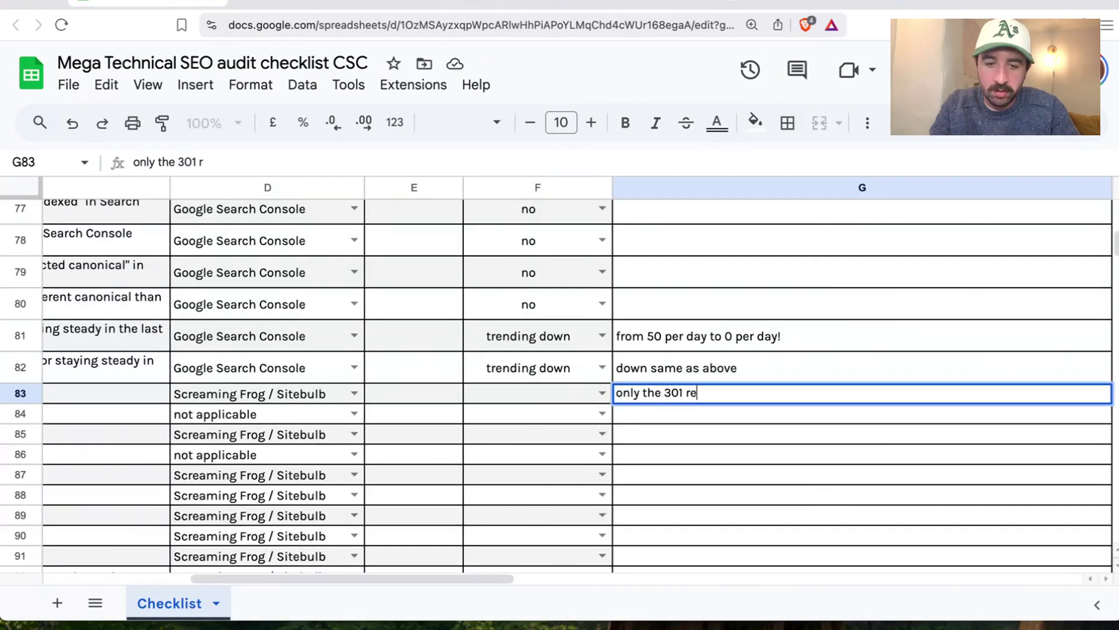
type("directs. P")
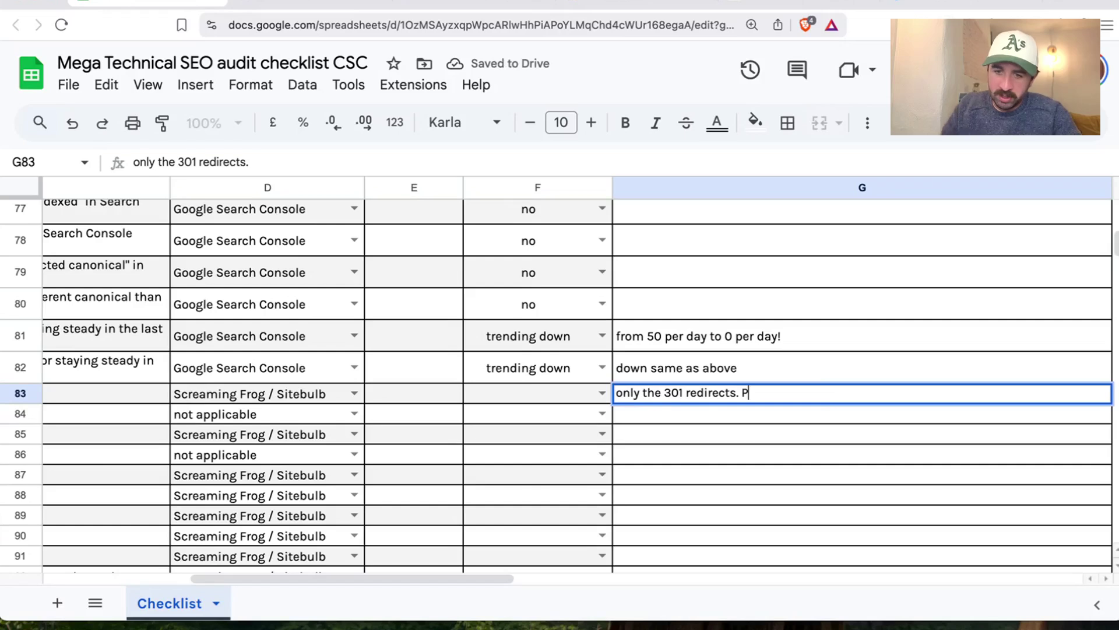
type("rivacy page ")
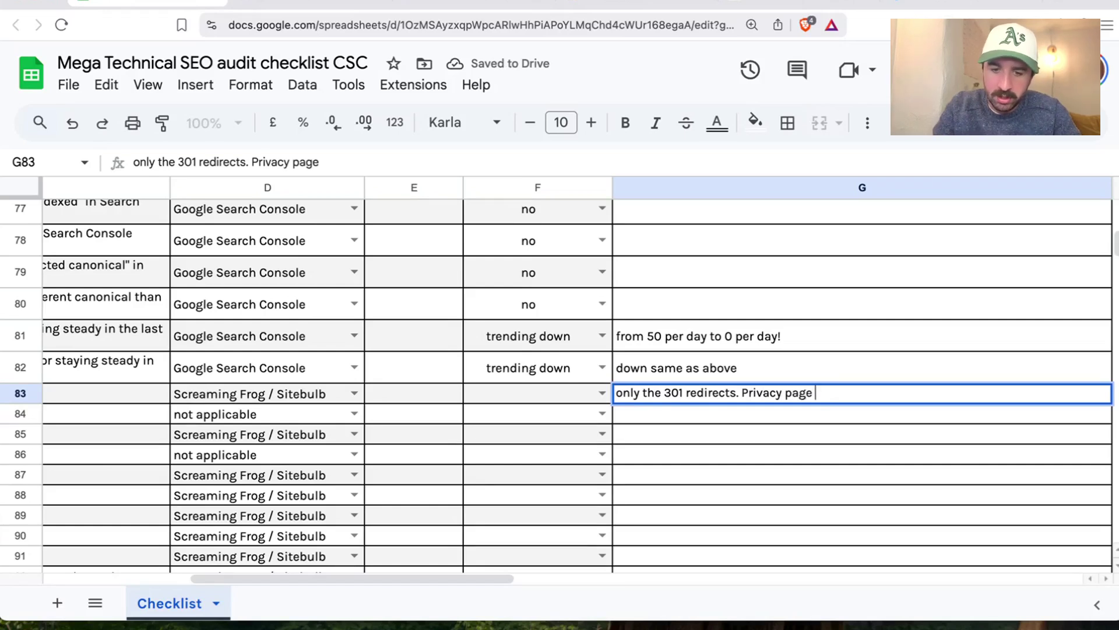
type("was no index.")
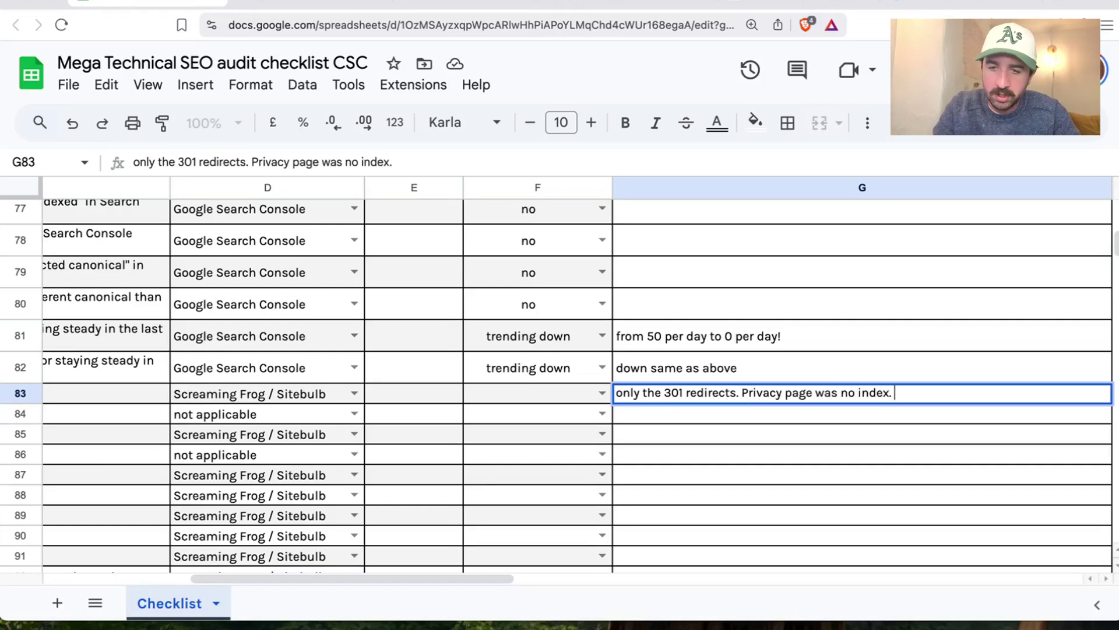
key("Return")
Answer "yes" to both the non-indexable URLs check and the check on whether these URLs should be noindex
mouse_move(463, 579)
left_mouse_down()
mouse_move(308, 581)
mouse_move(445, 576)
left_mouse_up()
left_click(723, 396)
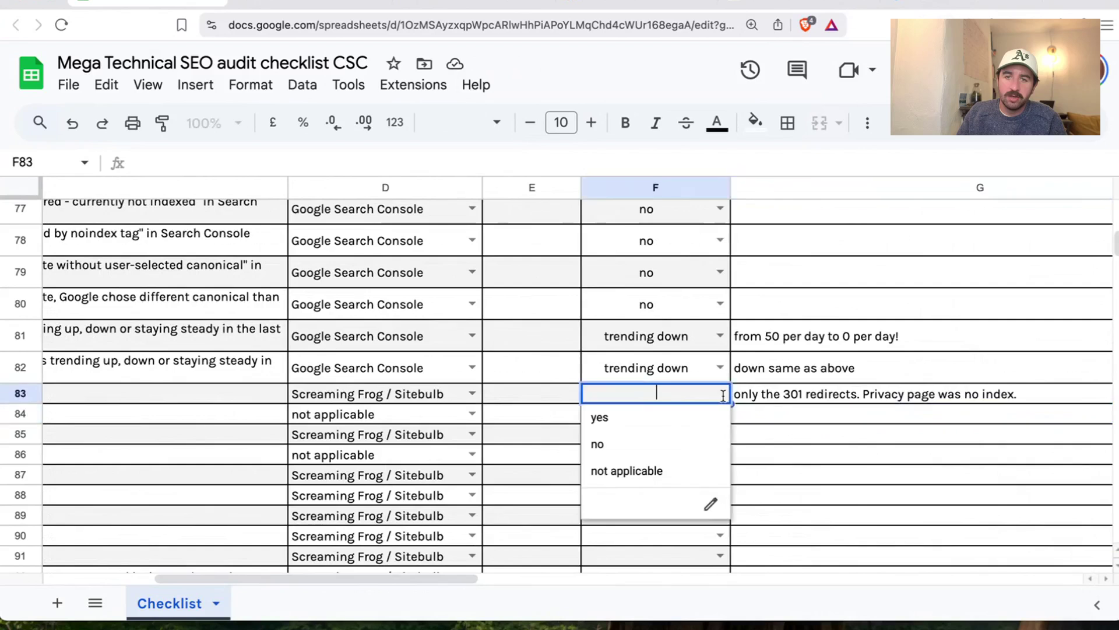
left_click(670, 420)
left_click(685, 415)
left_click(665, 438)
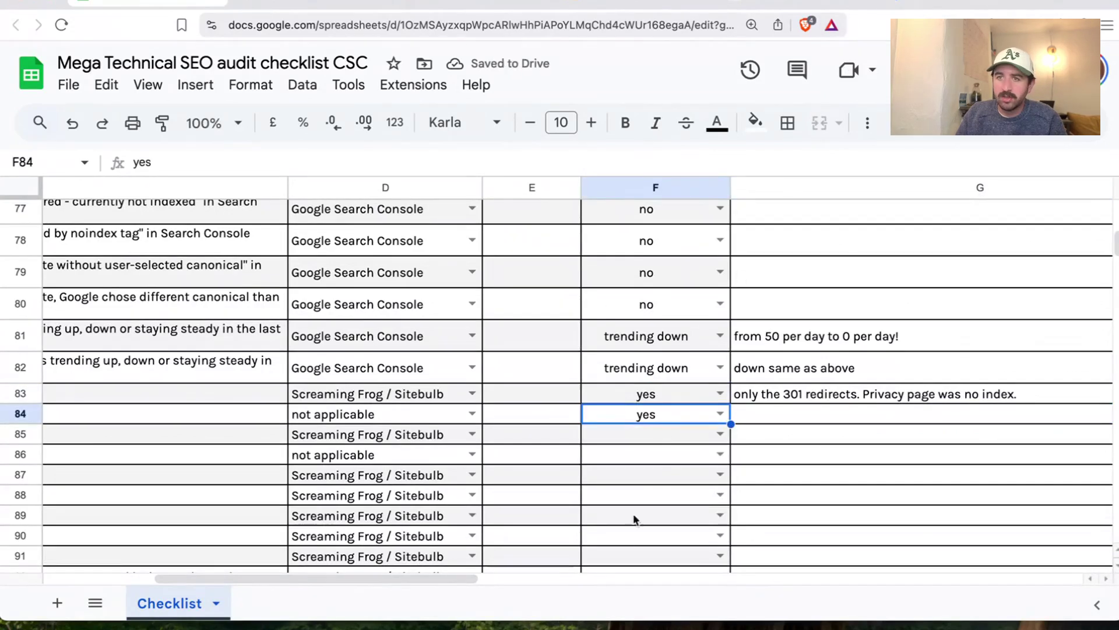
Switch to Screaming Frog and open the redirected best-100-watt-solar-panel URL in the browser to check where it leads
key("super+Tab")
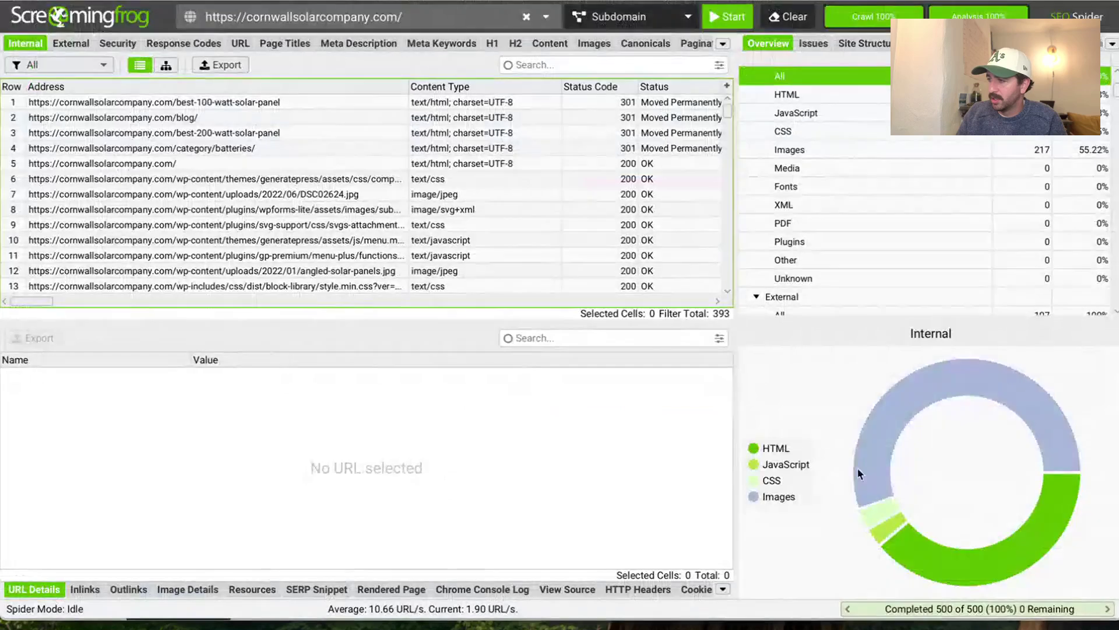
left_click(197, 118)
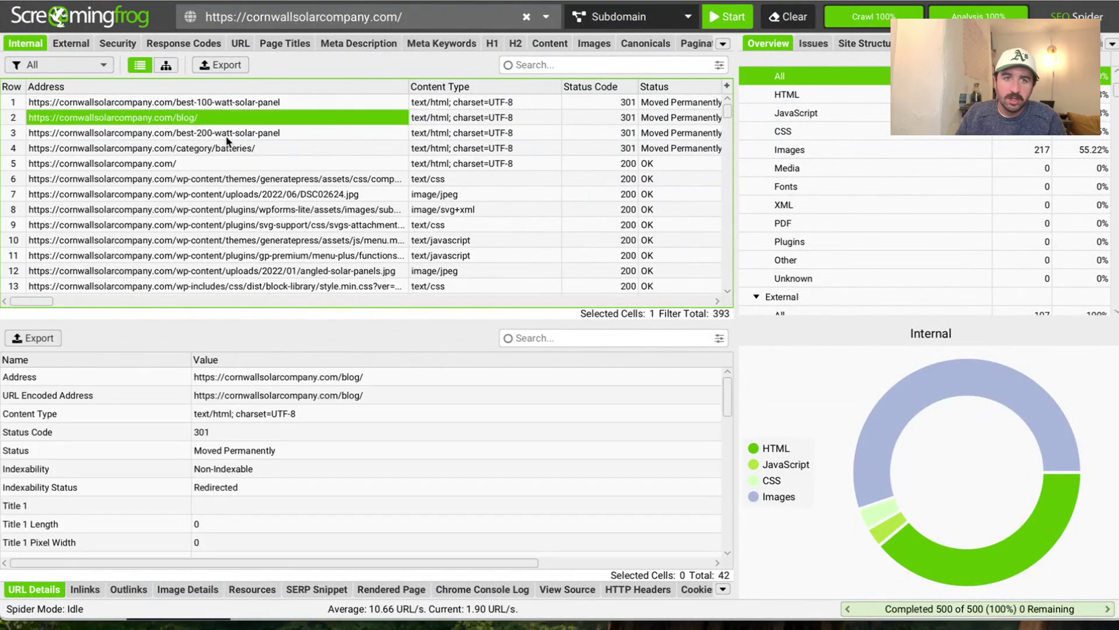
left_click(227, 134)
right_click(231, 102)
left_click(280, 142)
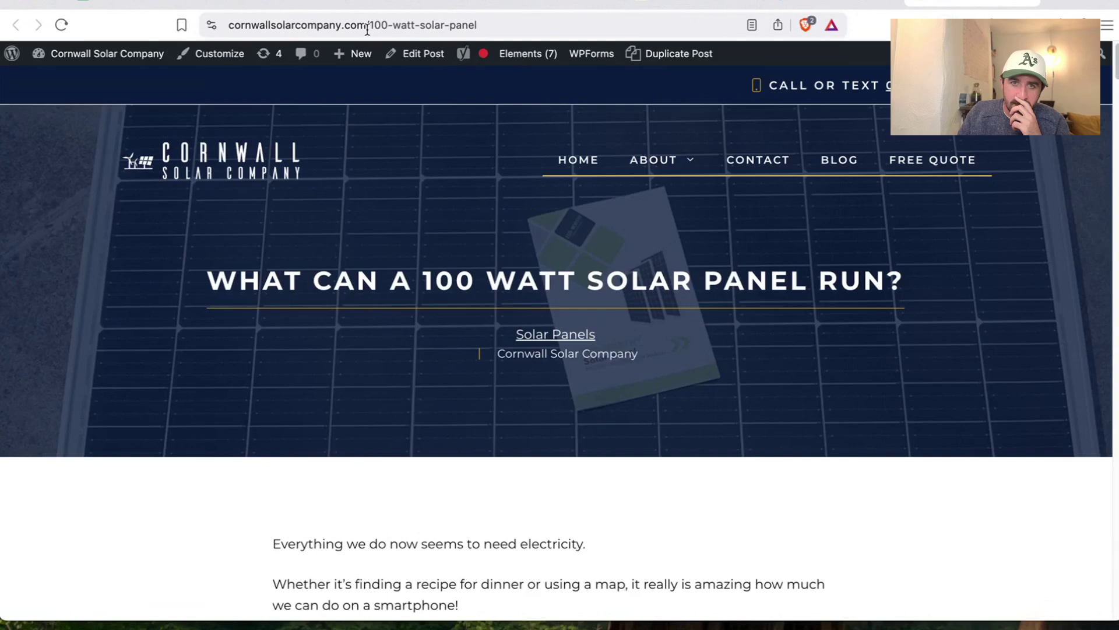
Switch to Screaming Frog and open the redirected cornwallsolarcompany.com/blog/ URL from the crawl results in the browser
left_click(367, 27)
left_click(1030, 2)
left_click(103, 2)
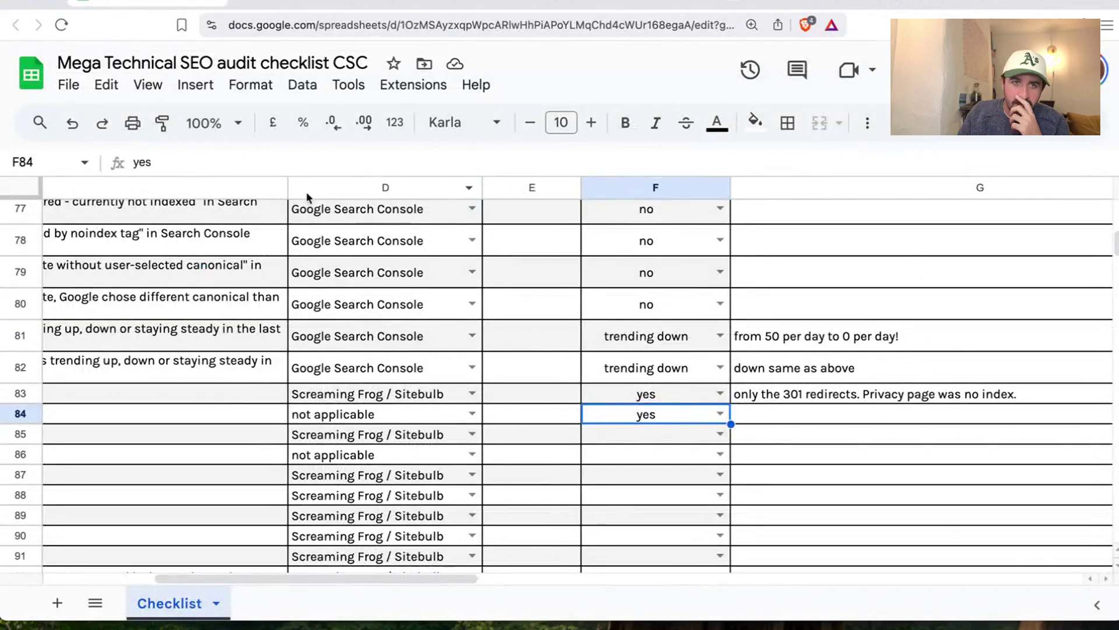
key("super+Tab")
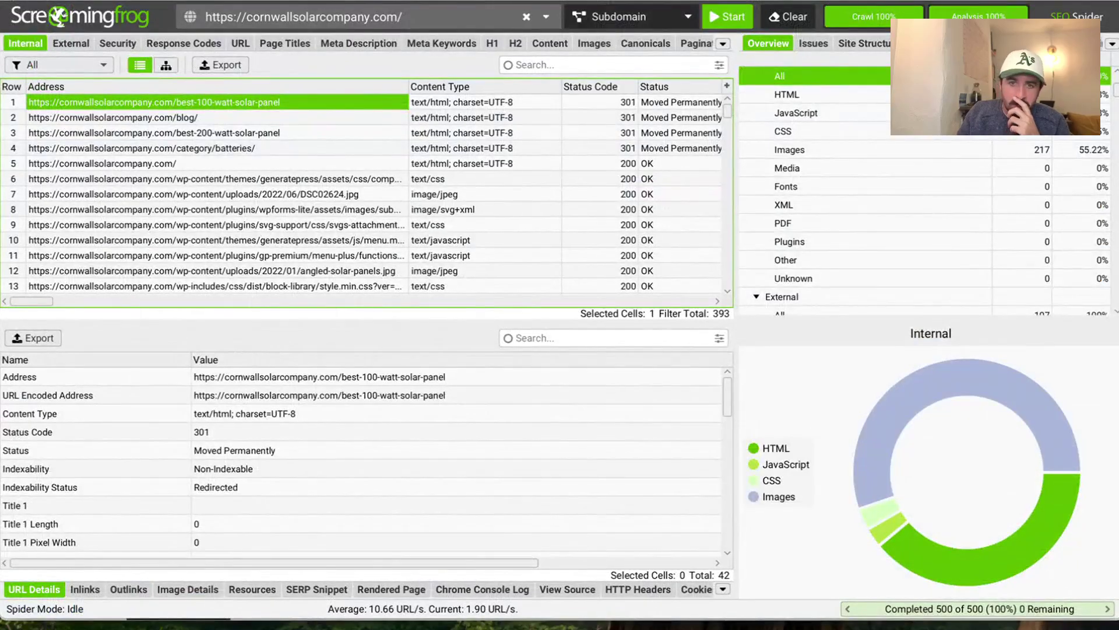
left_click(195, 138)
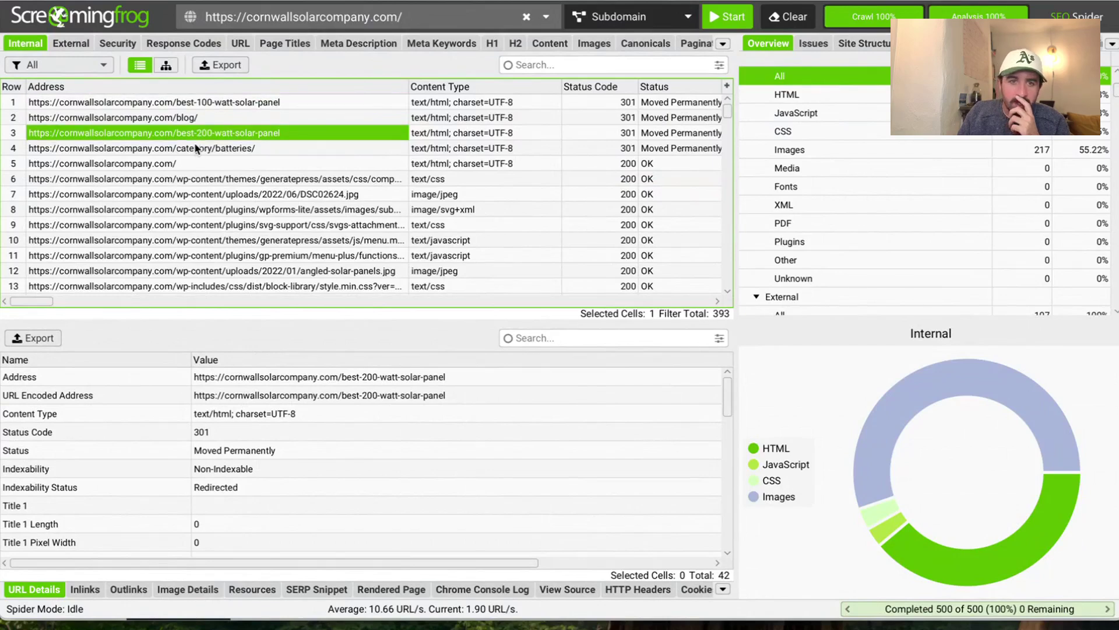
left_click(194, 146)
right_click(177, 116)
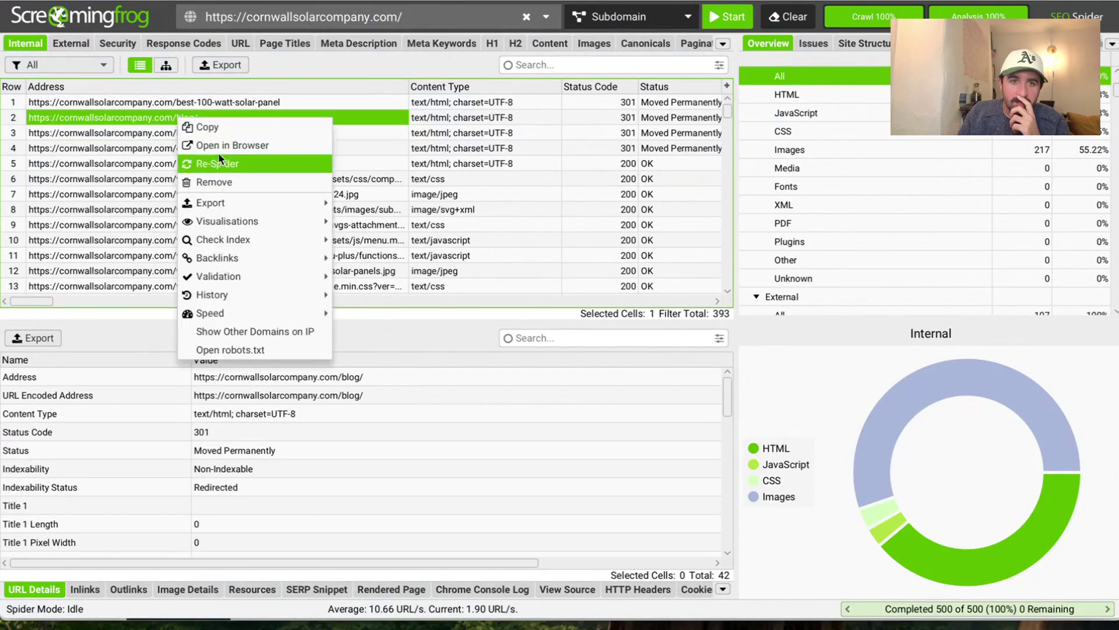
left_click(132, 116)
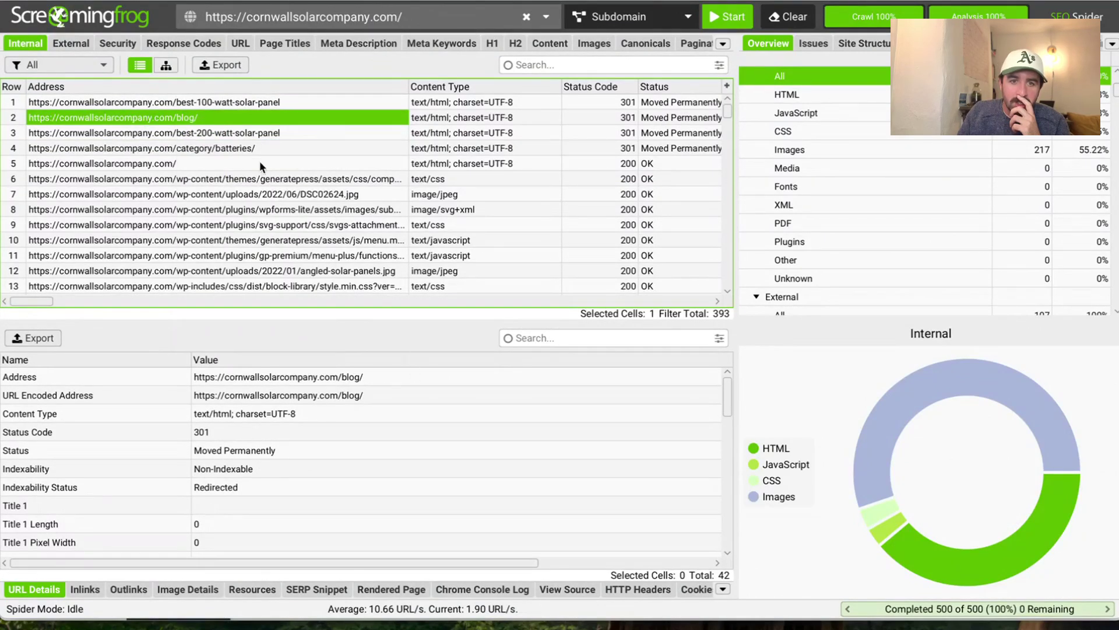
right_click(209, 117)
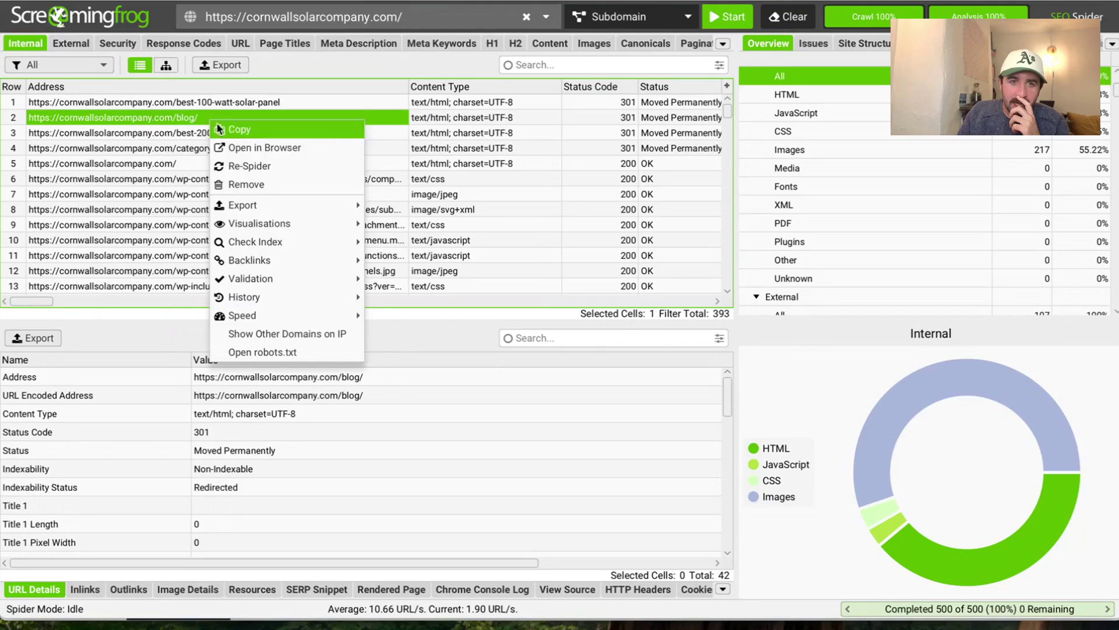
left_click(267, 150)
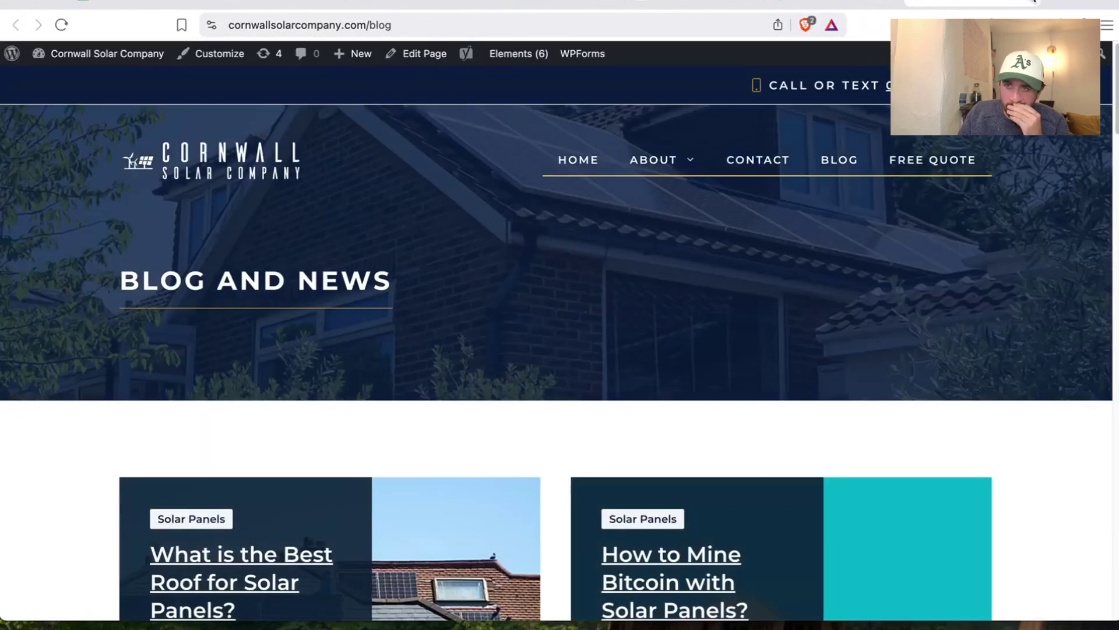
In the audit checklist, answer "yes" for whether 301/302 redirections are in place and whether these redirections are correct
left_click(408, 3)
left_click(168, 1)
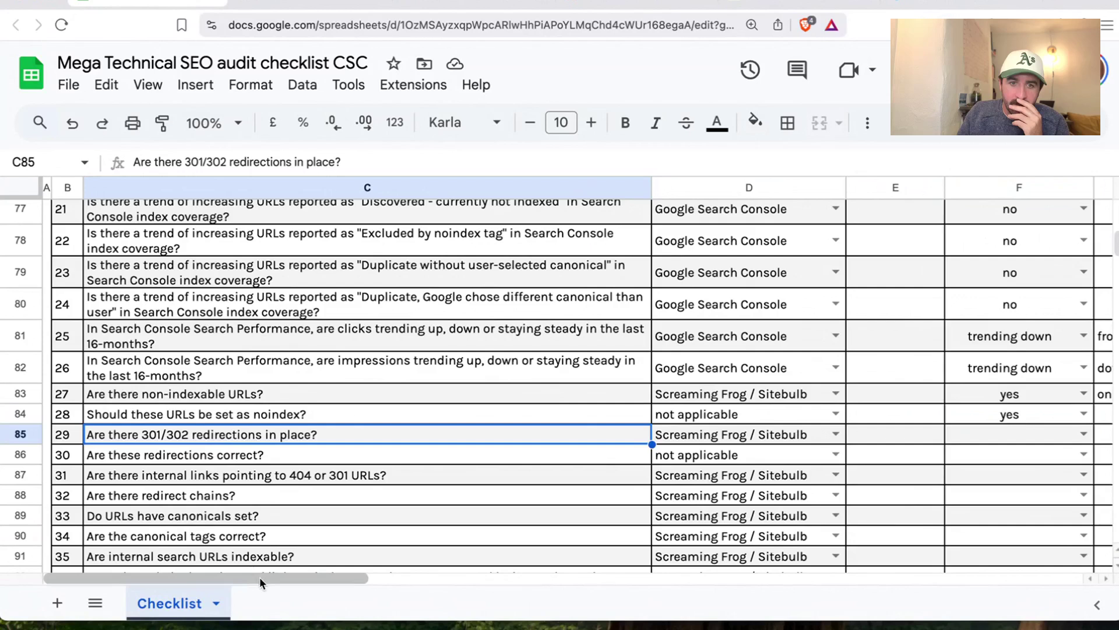
left_click_drag(264, 579, 295, 578)
left_click(599, 434)
left_click(542, 461)
left_click(618, 455)
left_click(601, 380)
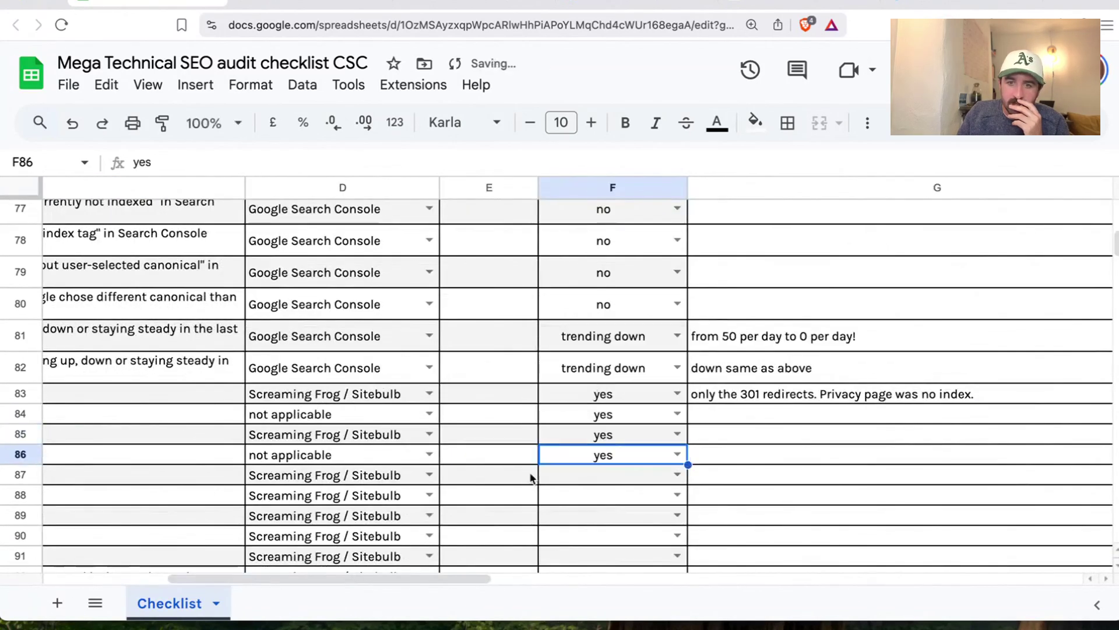
Check the warnings and notices in the Semrush site audit of CSC against the question on internal links to 404 or 301 URLs
left_click(376, 561)
left_click_drag(376, 578, 254, 578)
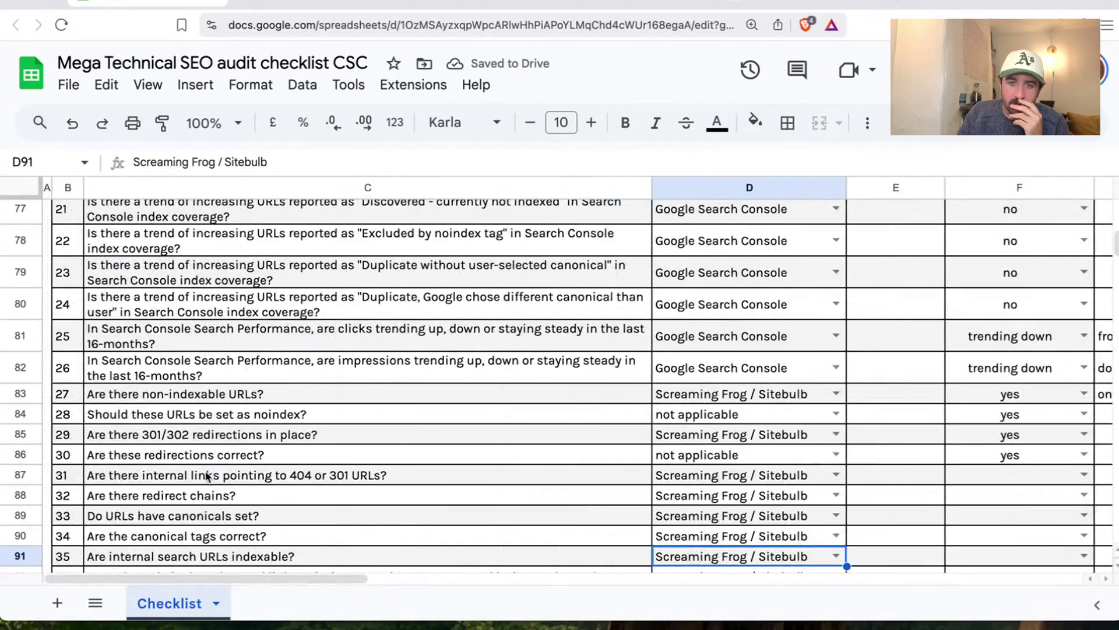
scroll(207, 475, "down", 2)
left_click(177, 357)
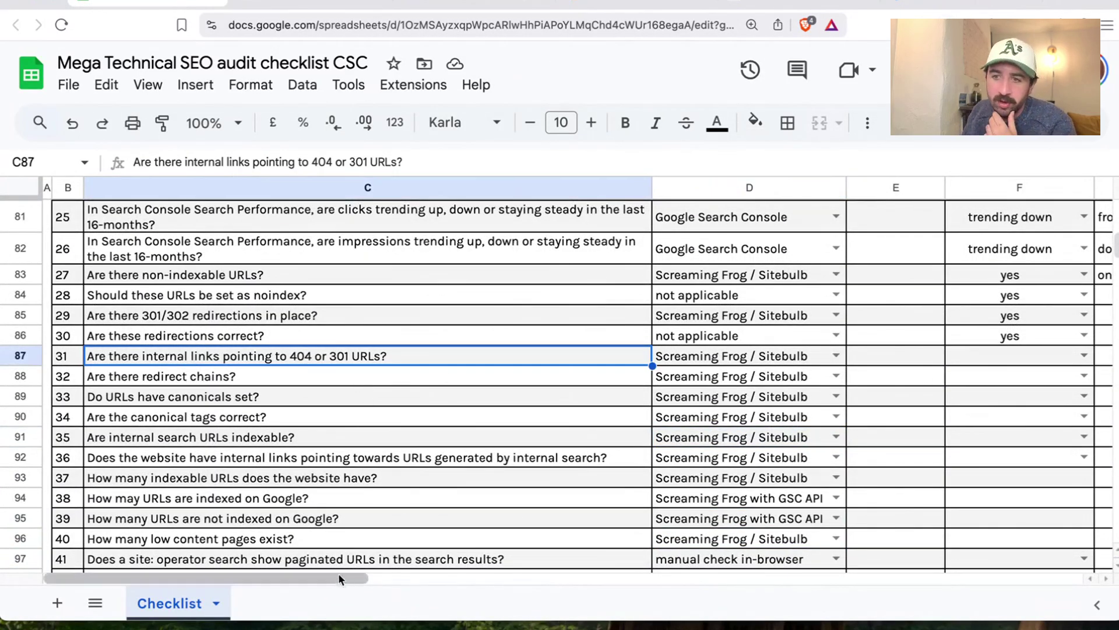
left_click(496, 3)
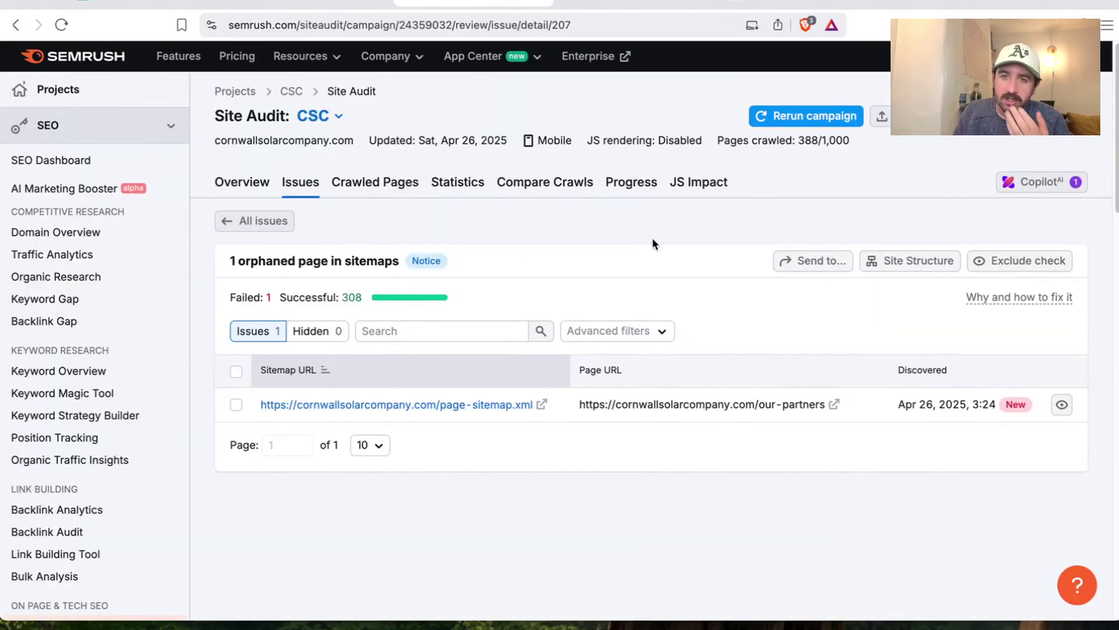
left_click(258, 220)
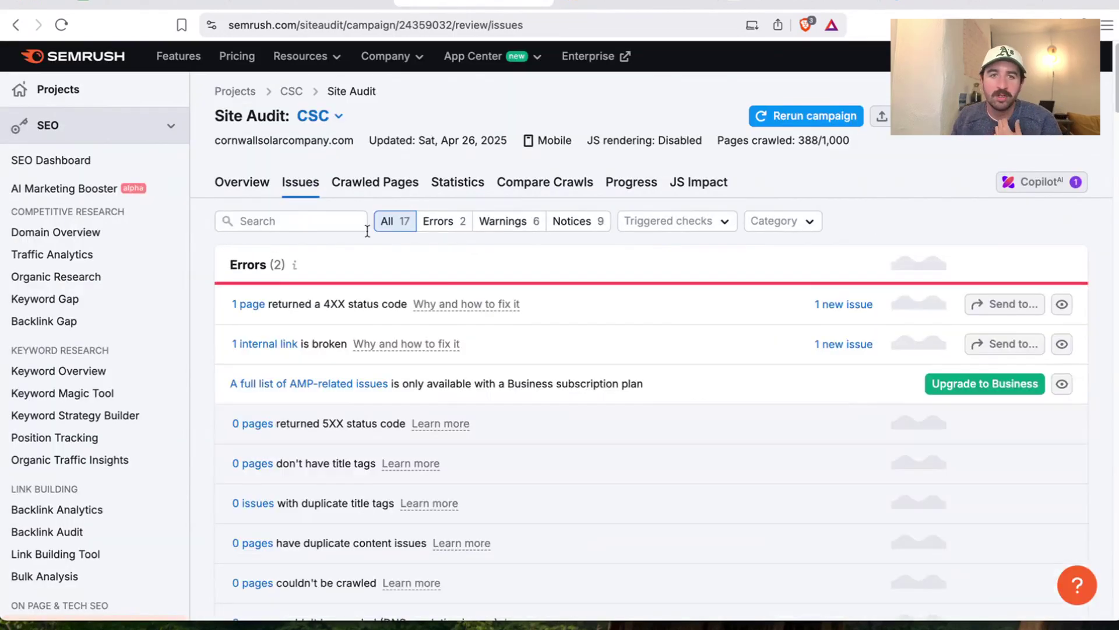
left_click(507, 224)
scroll(505, 244, "down", 3)
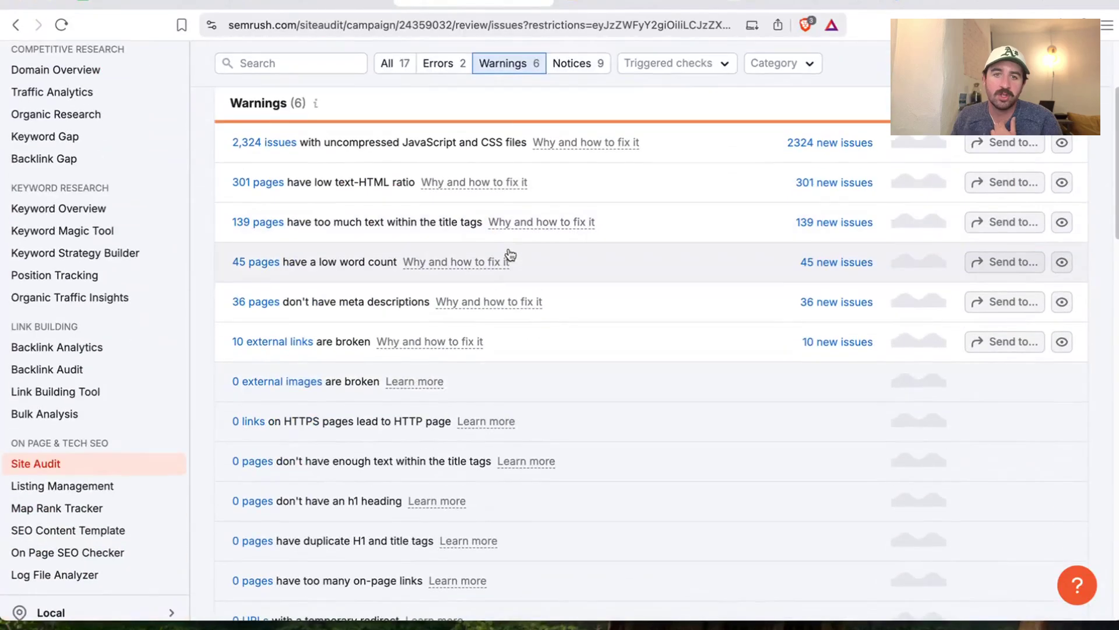
left_click(577, 68)
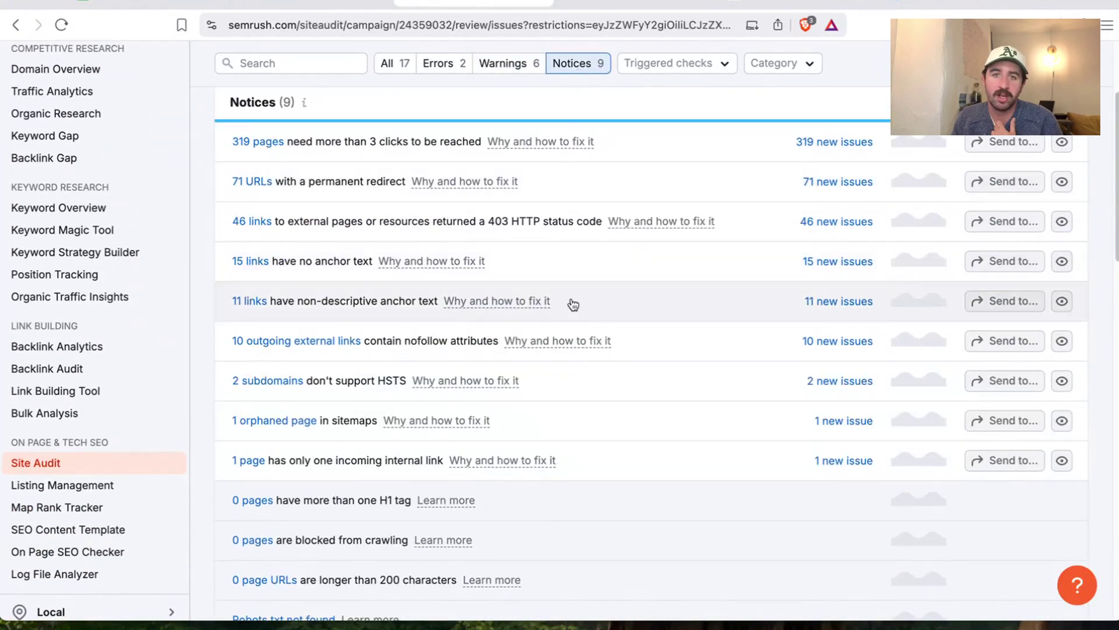
Restrict the site audit issues to errors and search the page for "chains"
left_click(439, 66)
key("super+f")
type("cha")
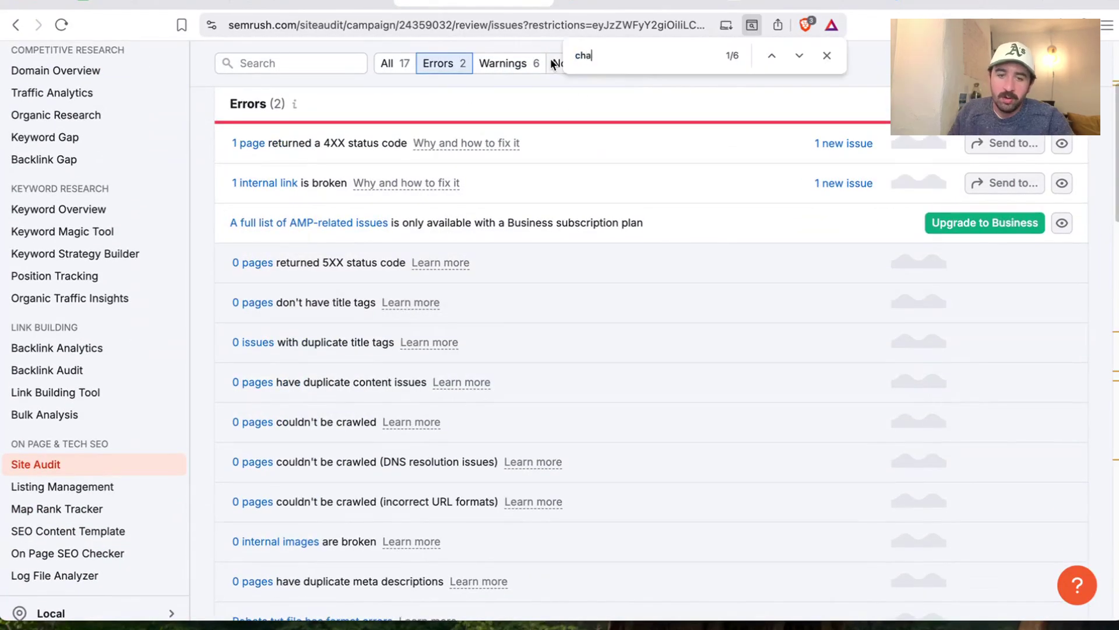
type("ins")
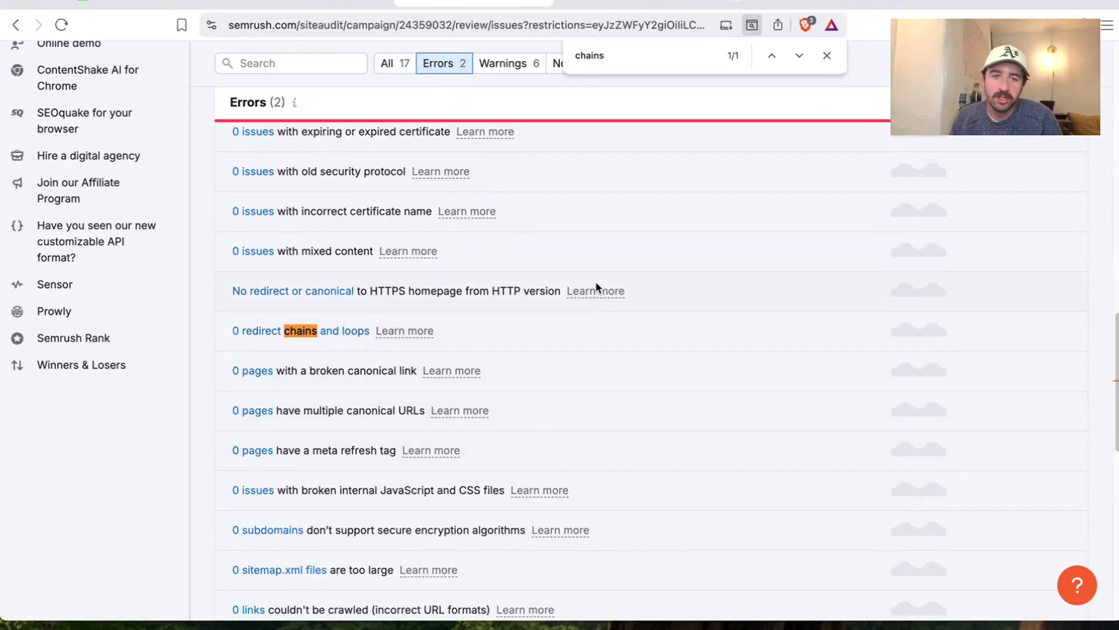
In the audit checklist, answer "no" for internal links pointing to 404 or 301 URLs and for redirect chains
left_click(150, 7)
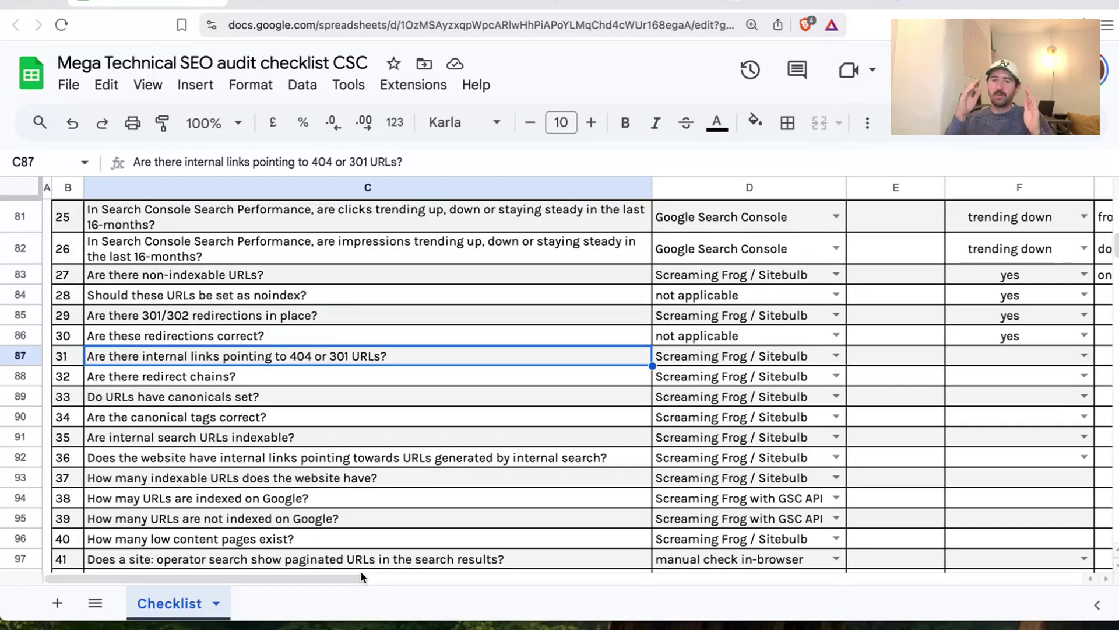
left_click(1083, 357)
left_click(976, 380)
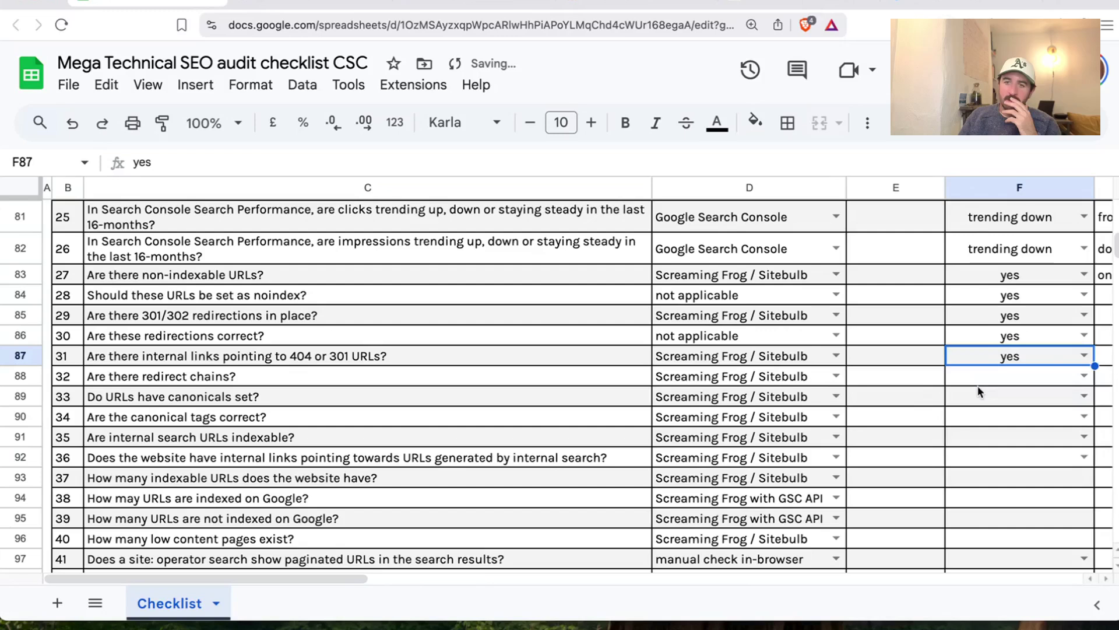
left_click(238, 383)
left_click(1079, 361)
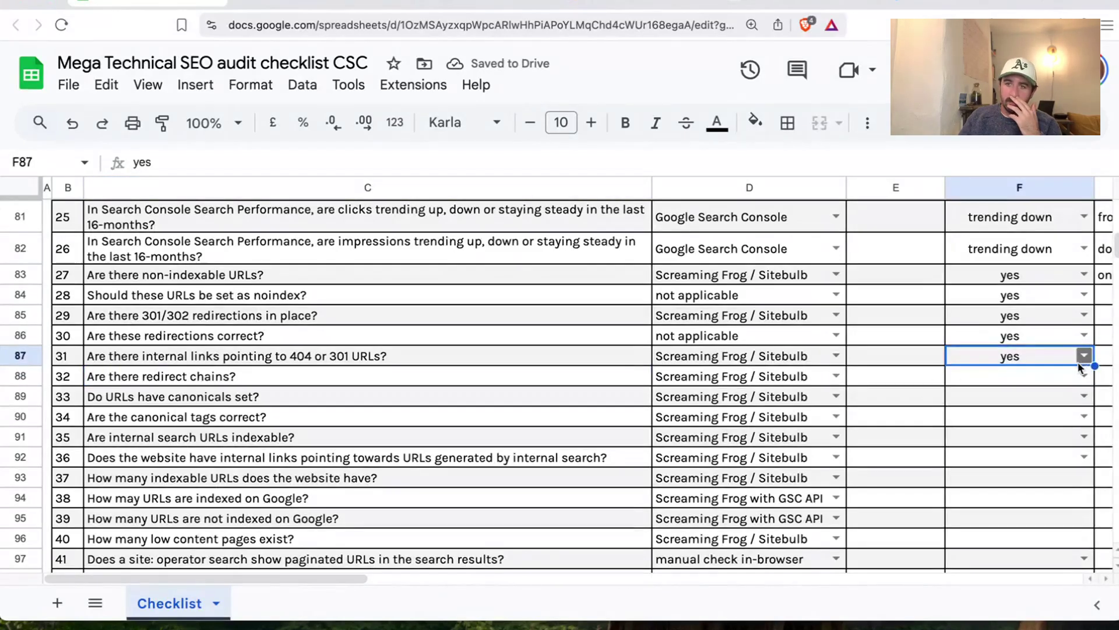
left_click(1083, 355)
left_click(1029, 404)
left_click(1083, 376)
left_click(991, 425)
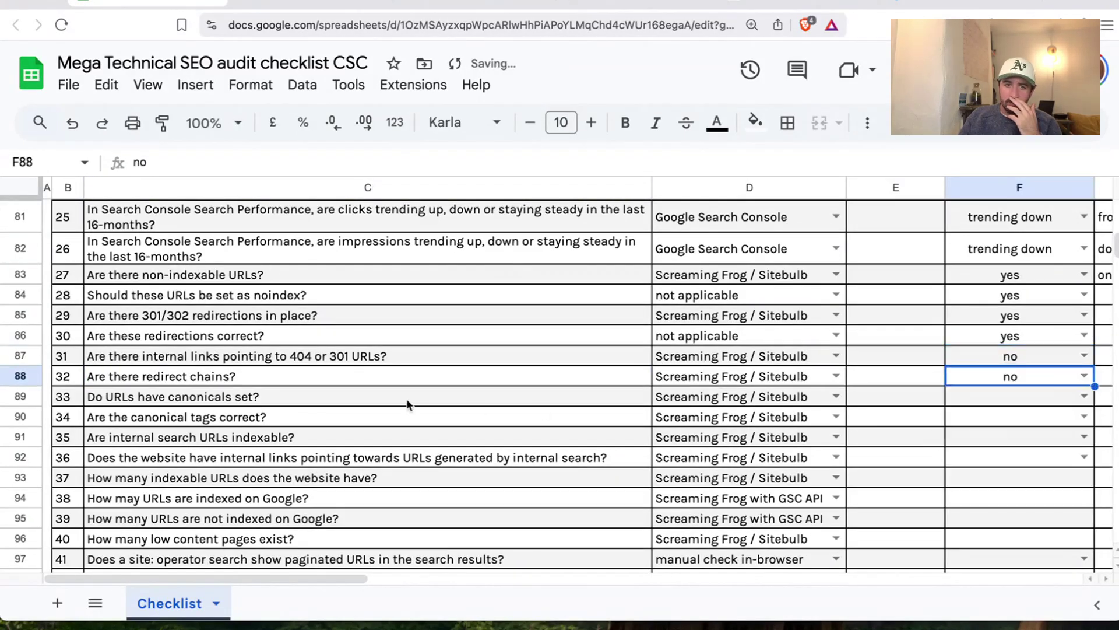
Answer "yes" to the checklist question "Do URLs have canonicals set?"
left_click(408, 404)
left_click(1083, 395)
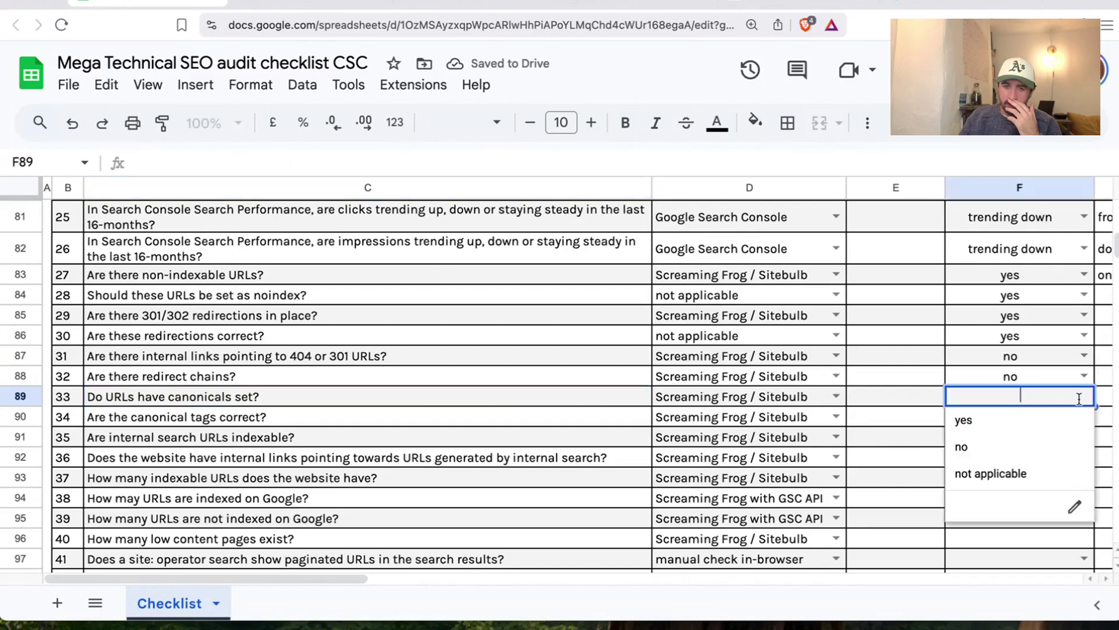
left_click(986, 429)
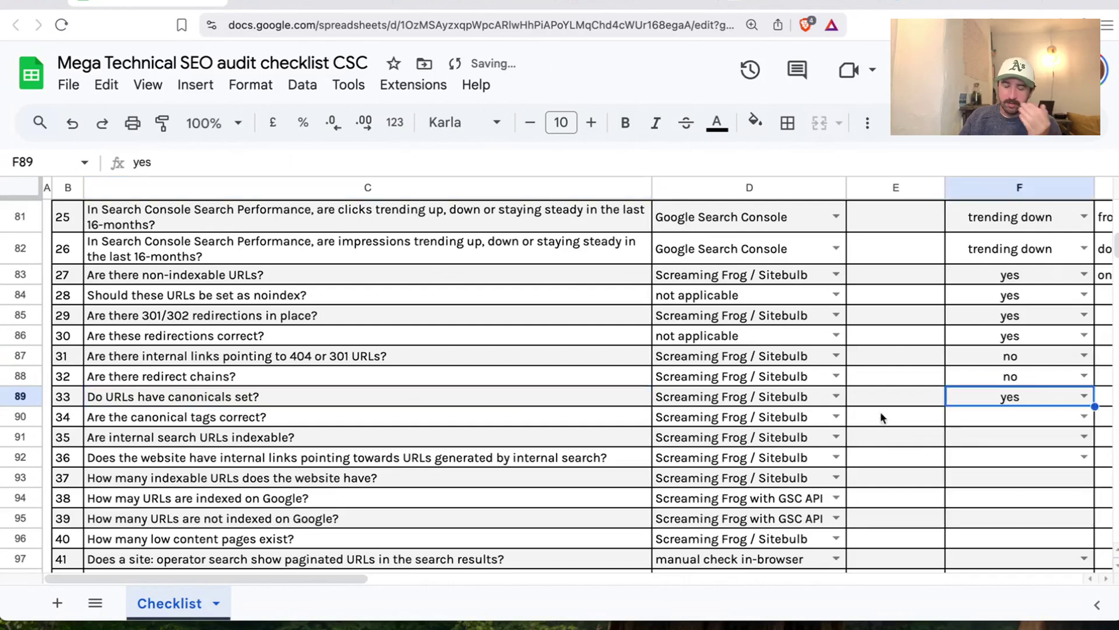
View the source code of the Cornwall Solar Company contact page and search it for "can" to find the canonical tag
left_click(786, 3)
right_click(512, 342)
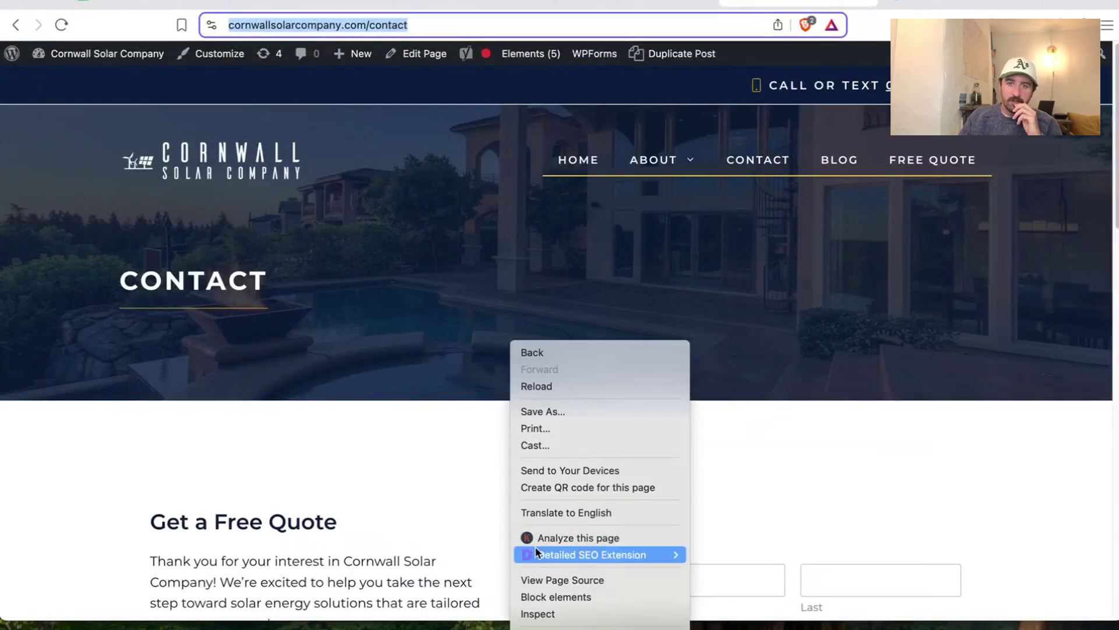
left_click(562, 581)
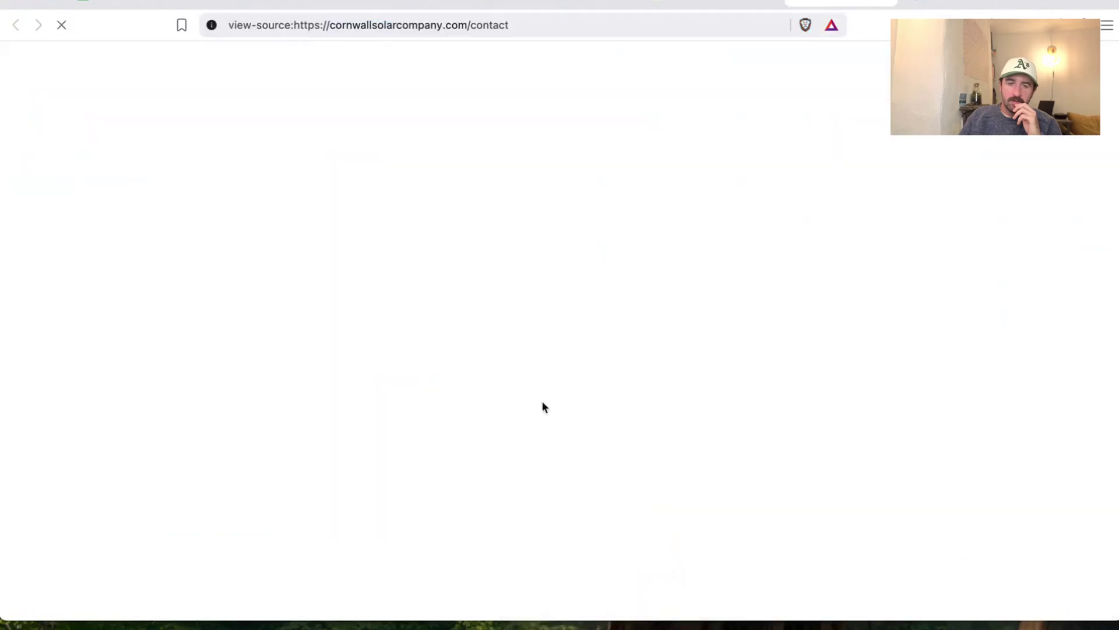
key("super+f")
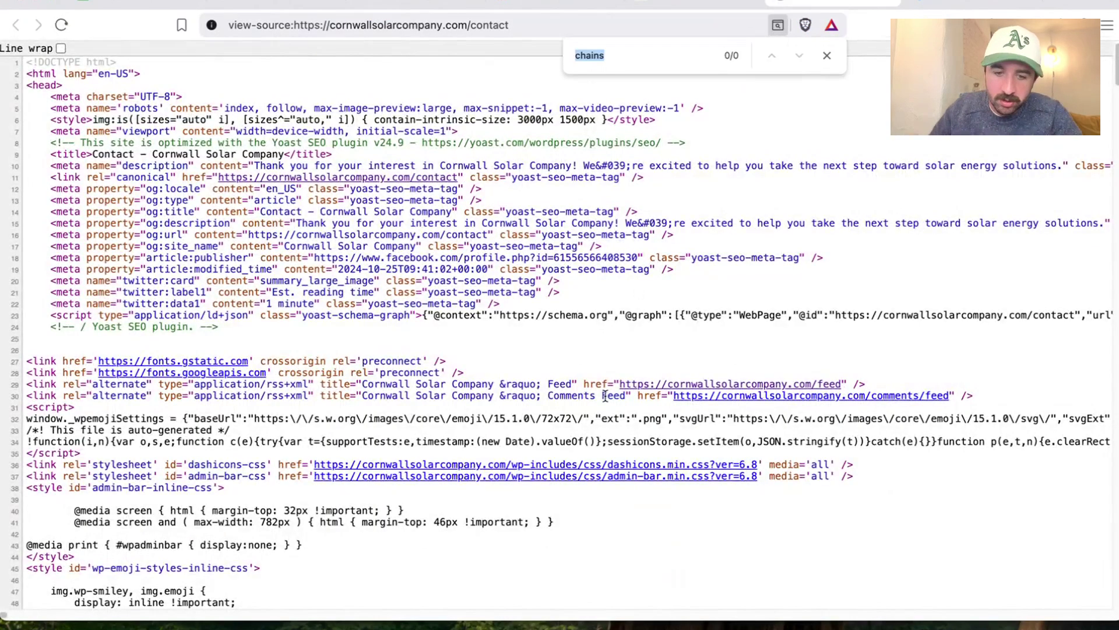
type("c")
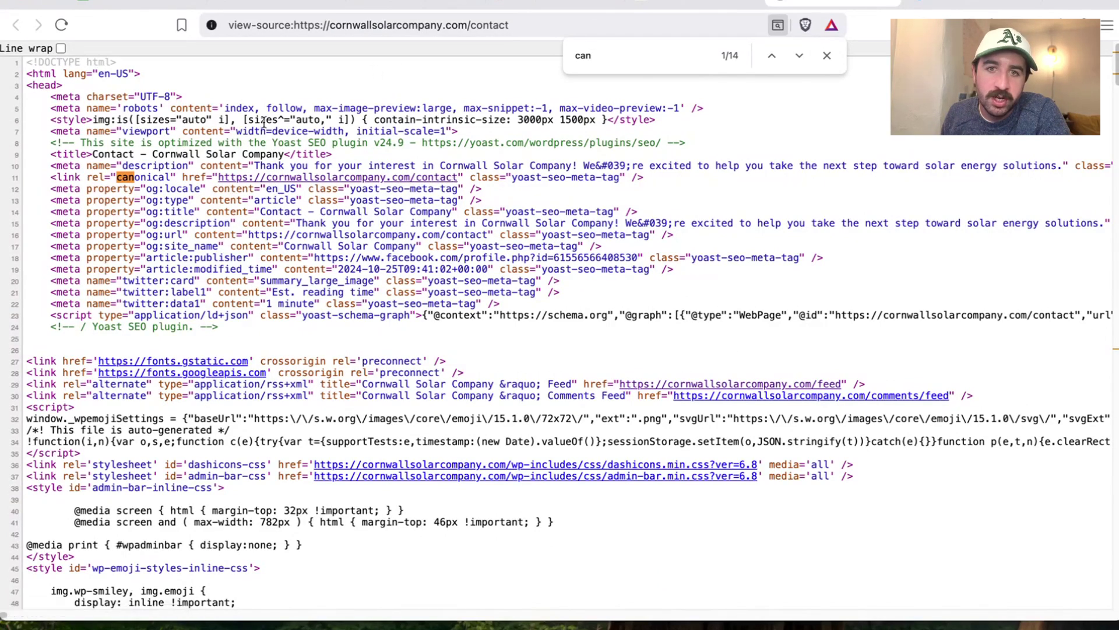
Switch to Screaming Frog and review the crawl's canonicals report, including the Self Referencing and Canonicalised filters
left_click(160, 3)
left_click(280, 392)
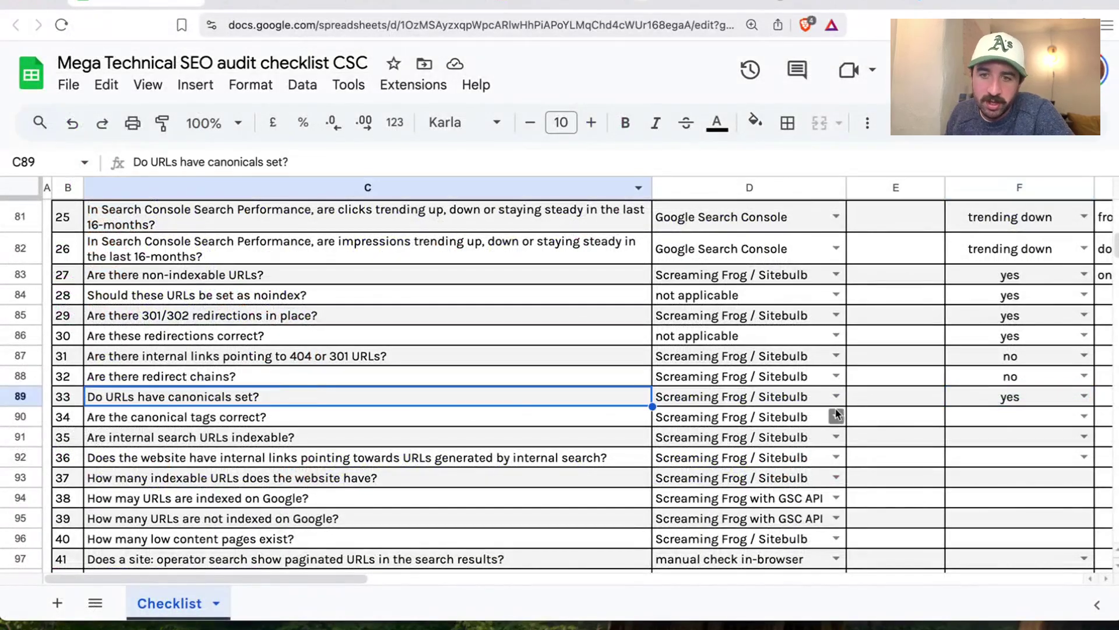
left_click(485, 420)
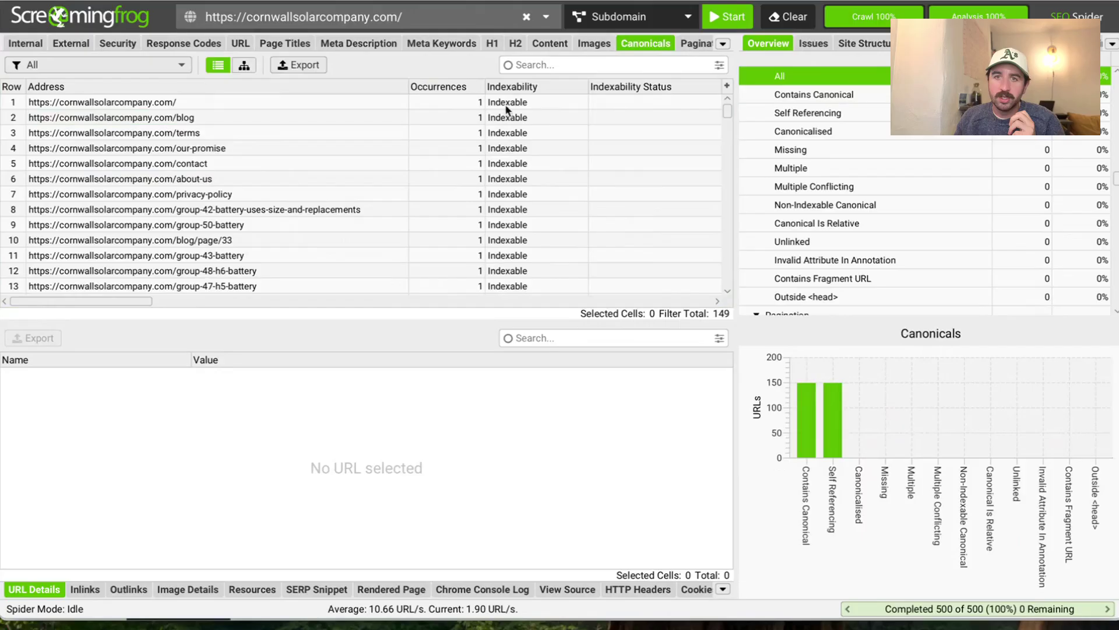
left_click(838, 96)
left_click(841, 115)
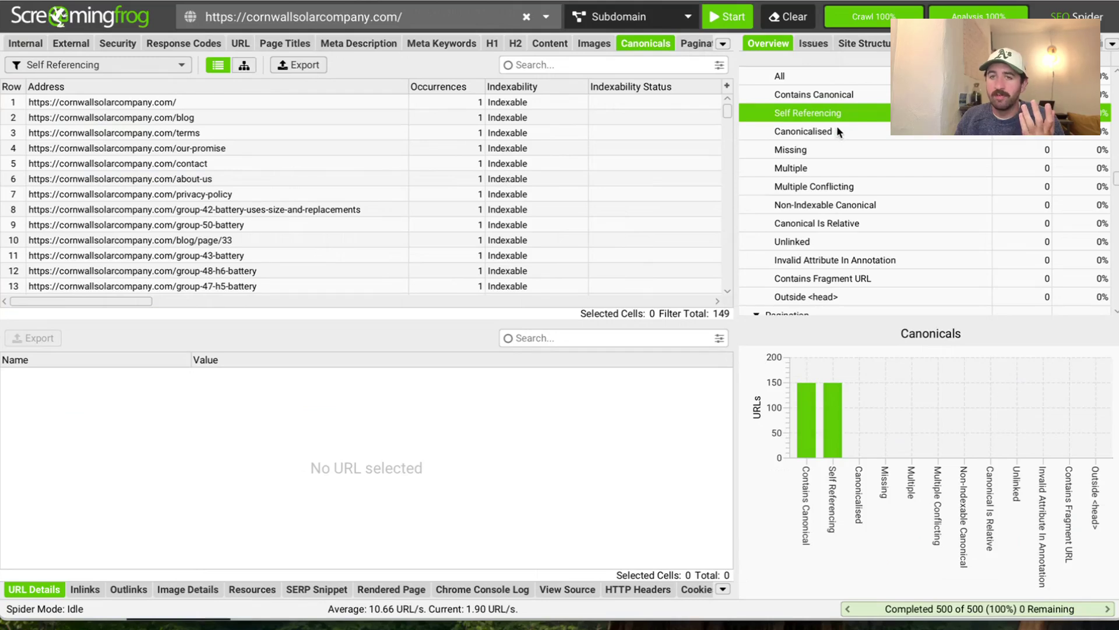
left_click(839, 132)
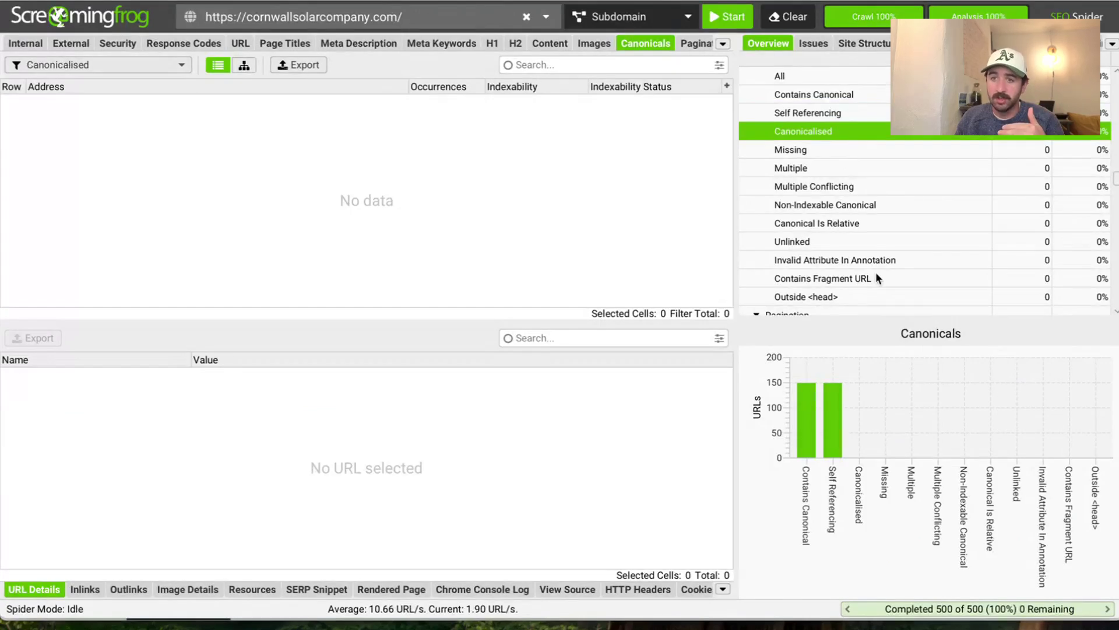
left_click(853, 144)
left_click(840, 114)
left_click(779, 75)
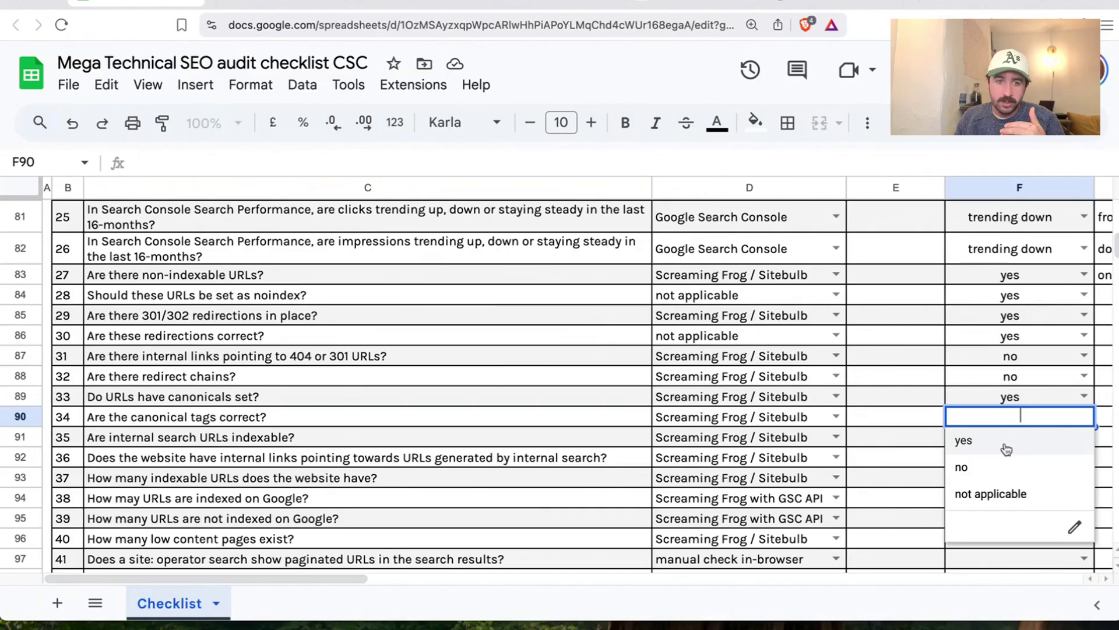
In the audit checklist, answer "yes" for whether the canonical tags are correct and "no" for whether internal search URLs are indexable
left_click(1003, 446)
left_click(390, 436)
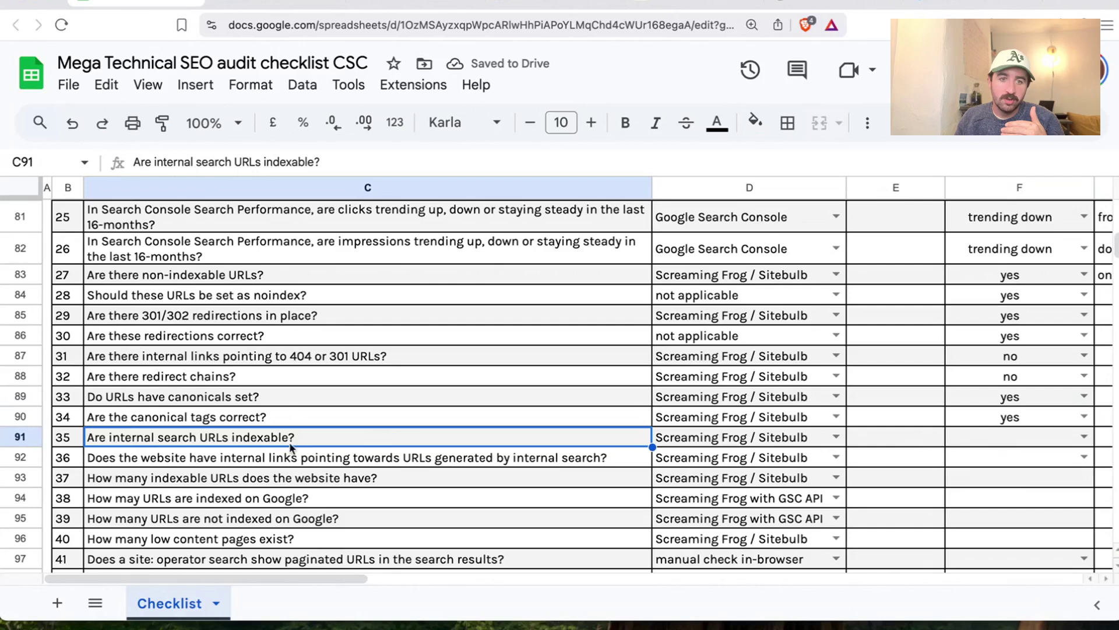
left_click(1083, 437)
left_click(965, 489)
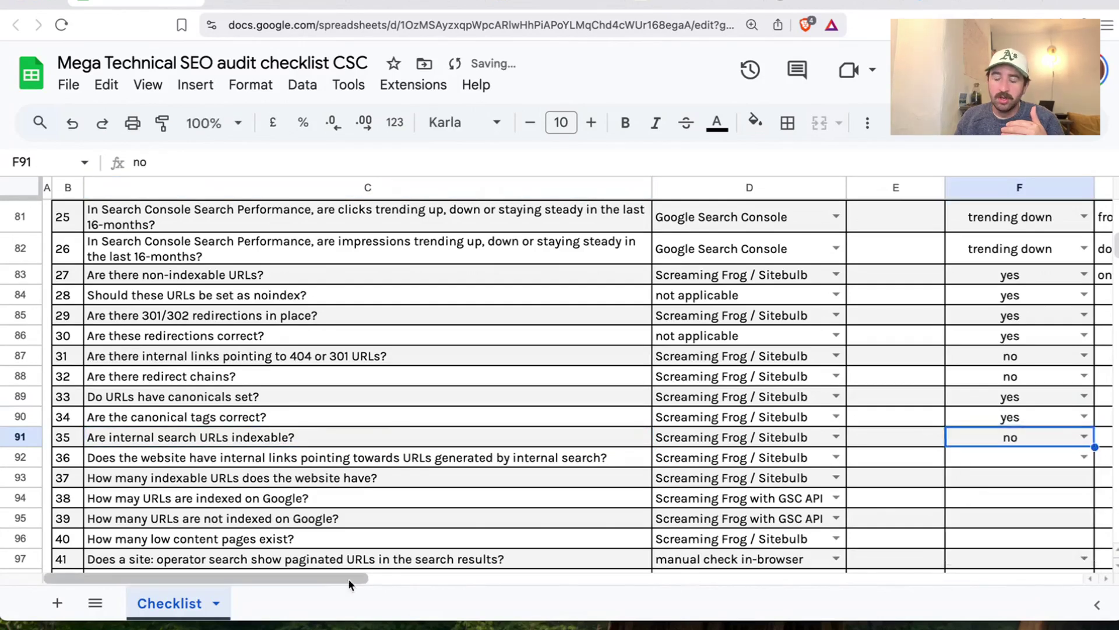
left_click(211, 457)
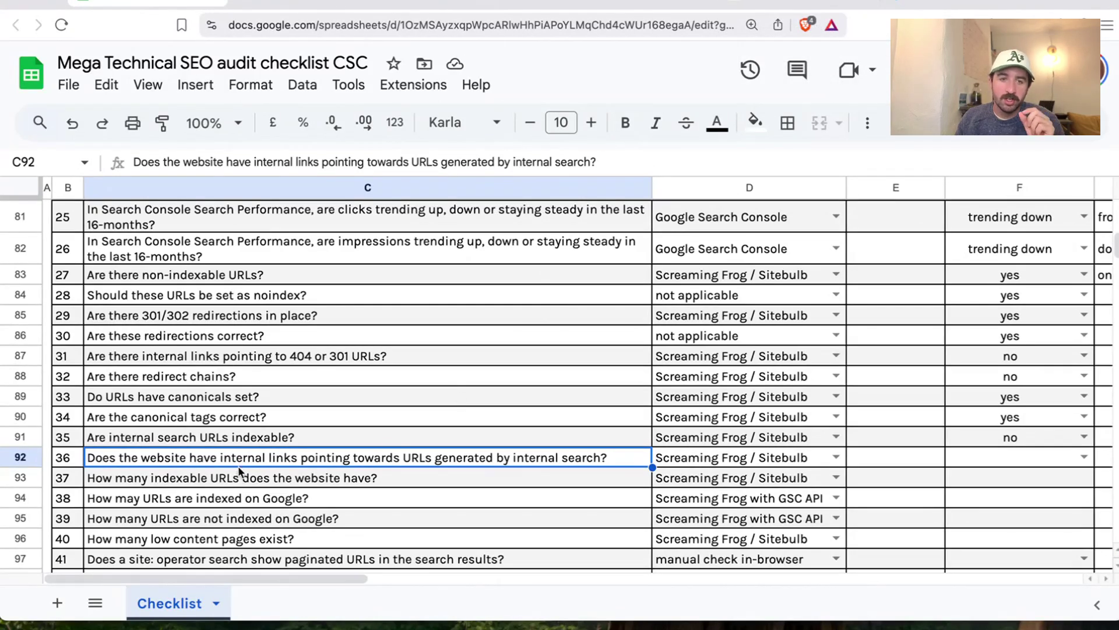
Answer "no" for internal links pointing towards internal search URLs and enter 308 as the number of indexable URLs
left_click(169, 473)
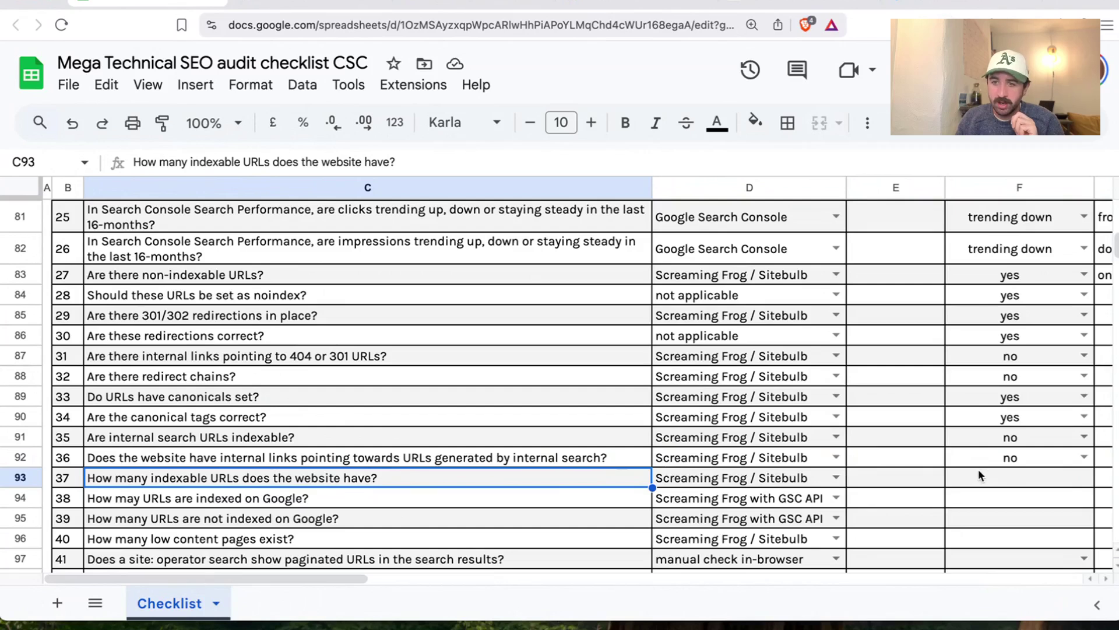
left_click(1033, 481)
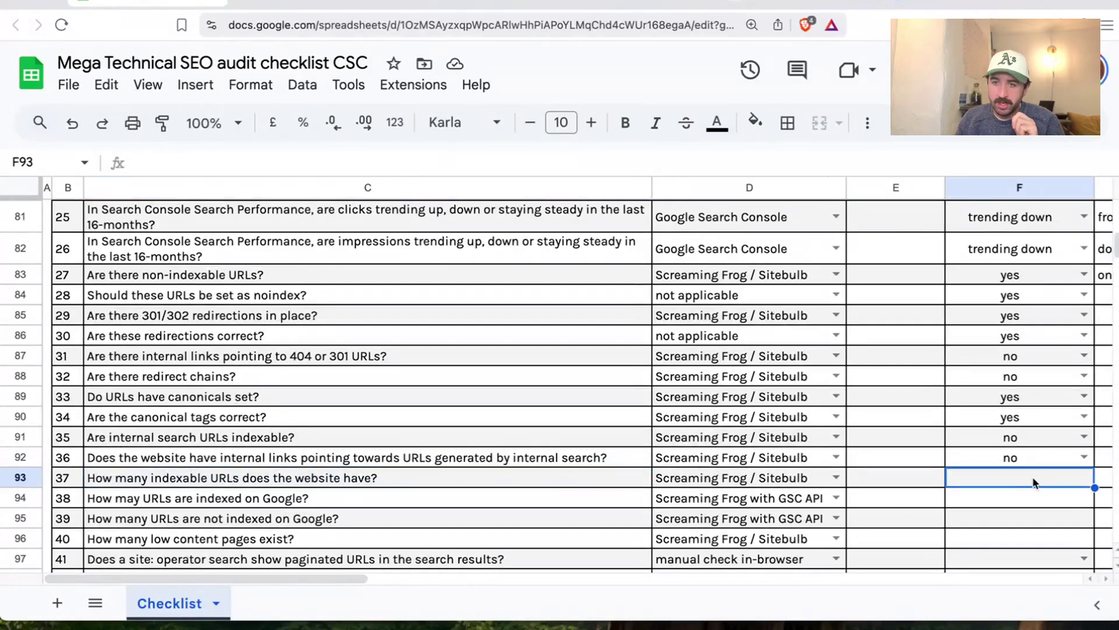
type("308")
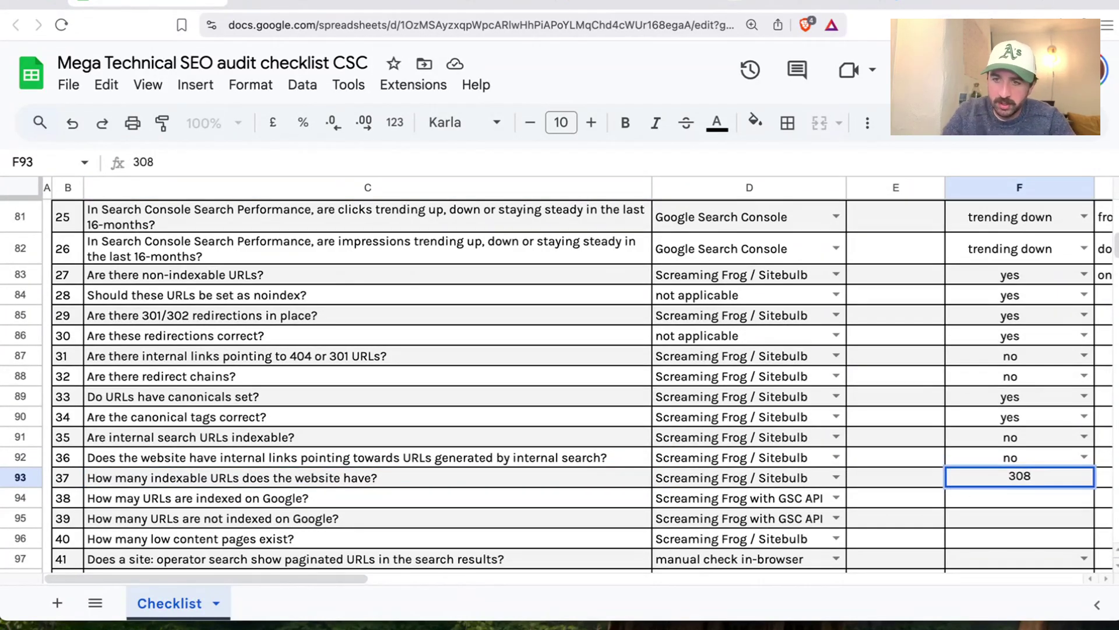
Check the Page indexing report in Google Search Console and enter 276 for how many URLs are indexed on Google
left_click(513, 494)
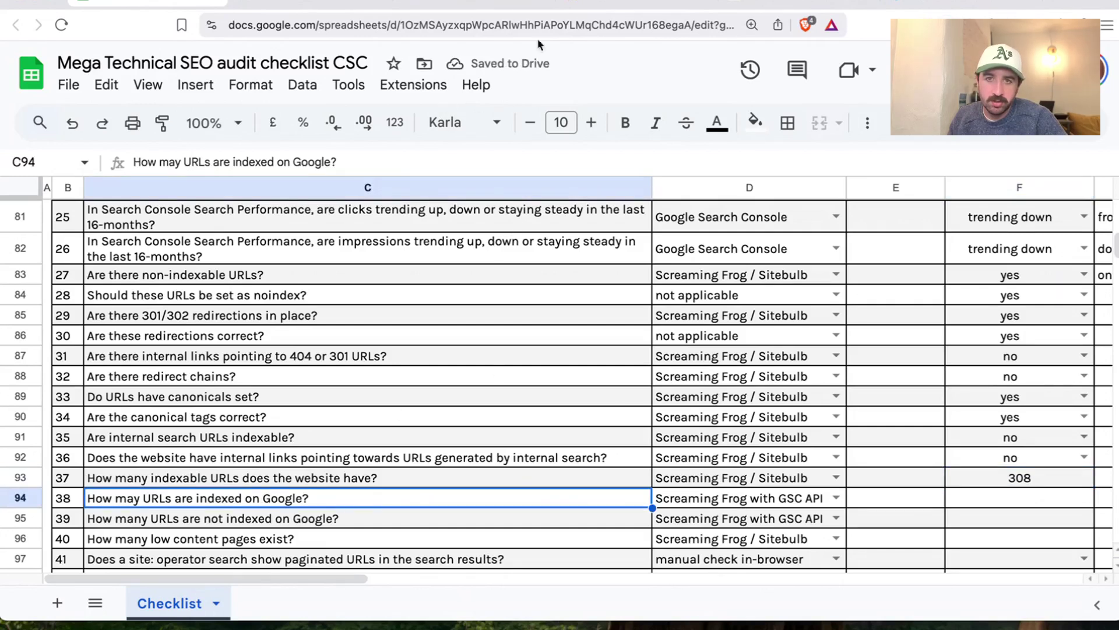
left_click(309, 3)
left_click(74, 300)
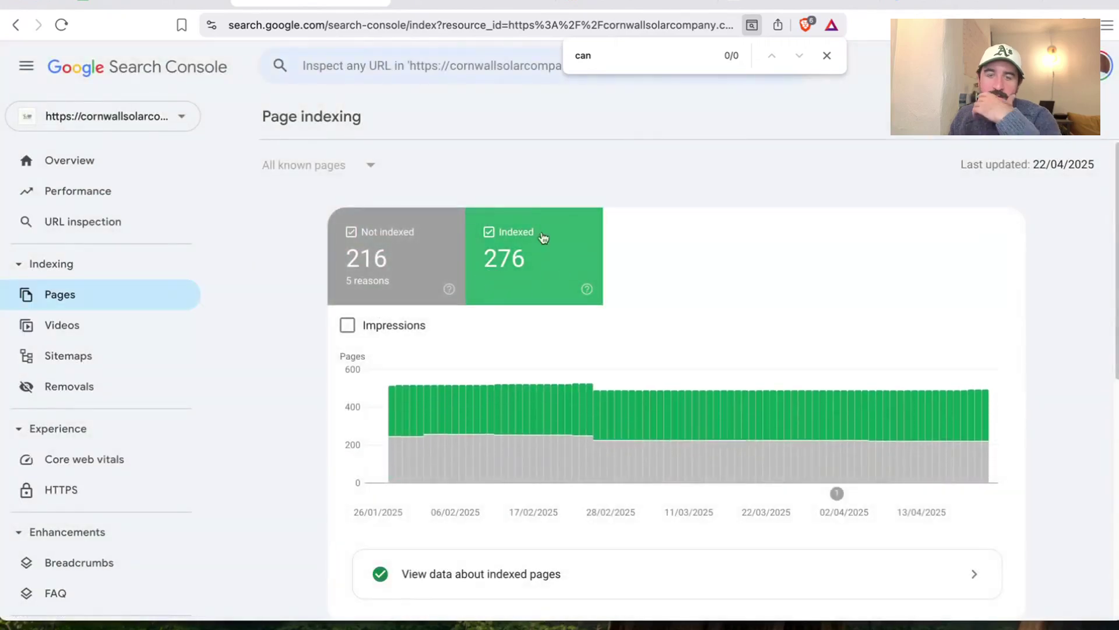
left_click(129, 6)
left_click(1000, 501)
type("276")
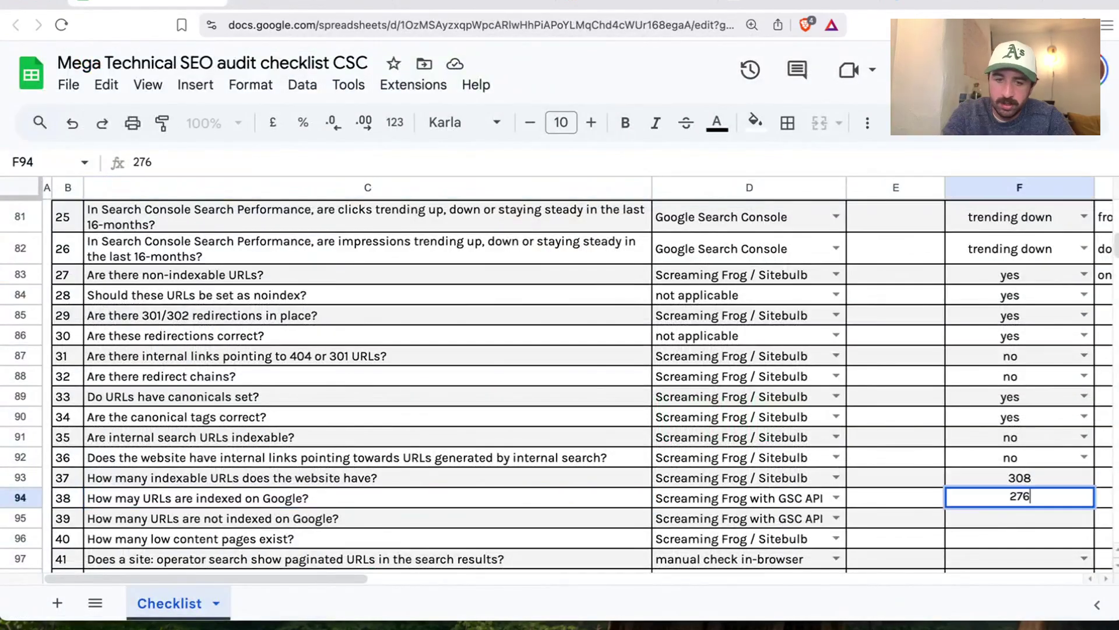
Compare the checklist's indexable URL count with its count of URLs indexed on Google
left_click(1020, 484)
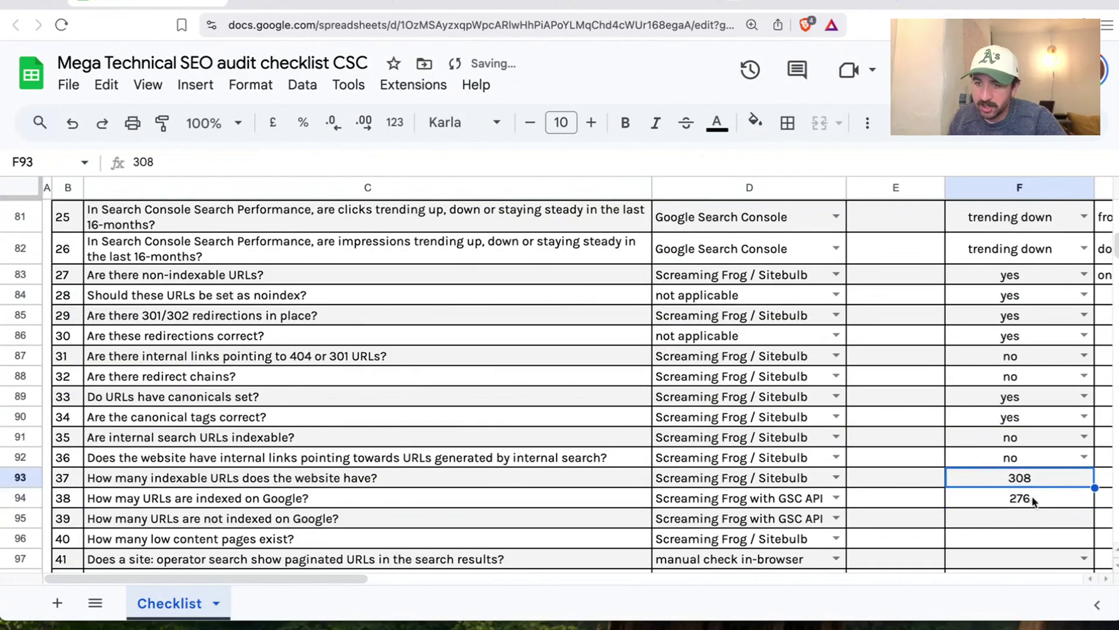
scroll(1049, 472, "down", 1)
left_click(1024, 477)
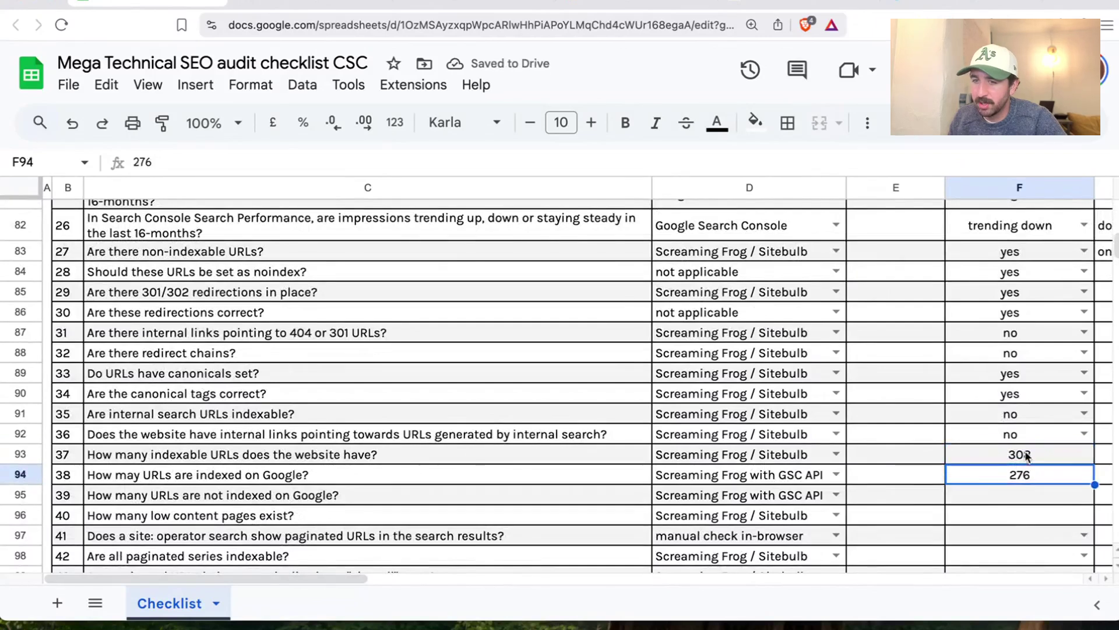
left_click(1026, 455)
left_click(1021, 474)
left_click(1030, 457)
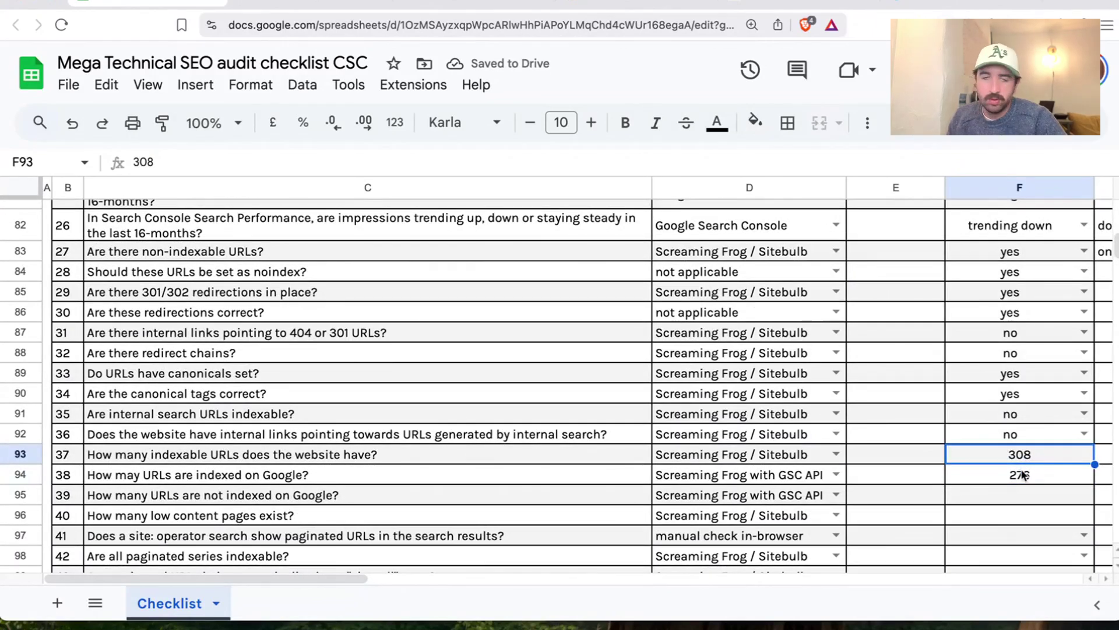
left_click(1023, 475)
left_click(1018, 458)
left_click(1022, 475)
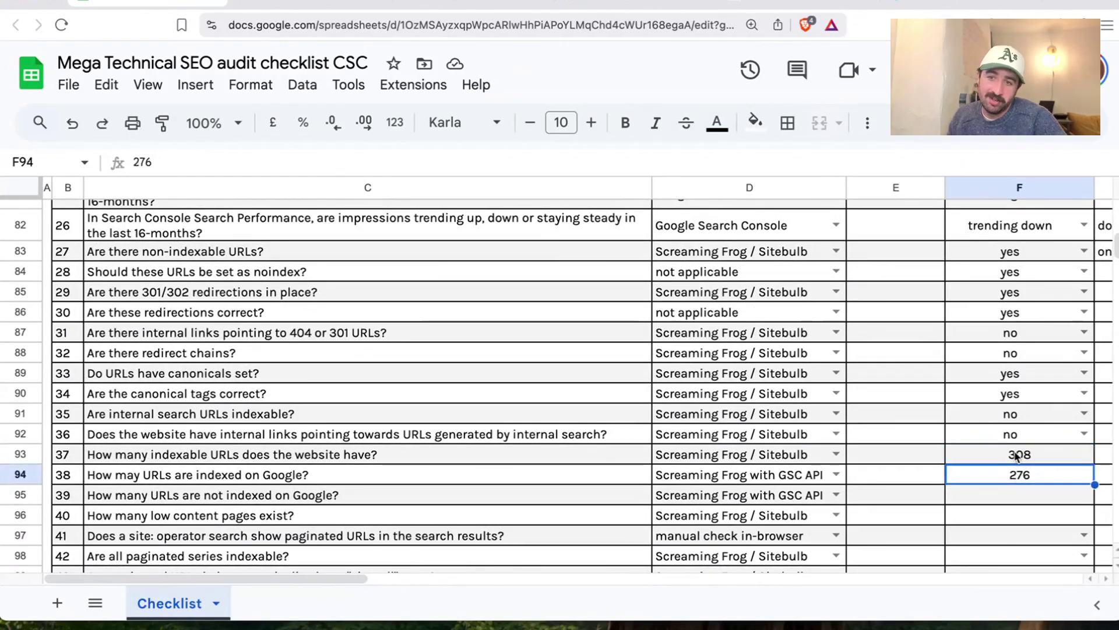
left_click(1016, 456)
left_click(1021, 476)
Enter 31 as the answer to "How many URLs are not indexed on Google?"
scroll(902, 537, "down", 1)
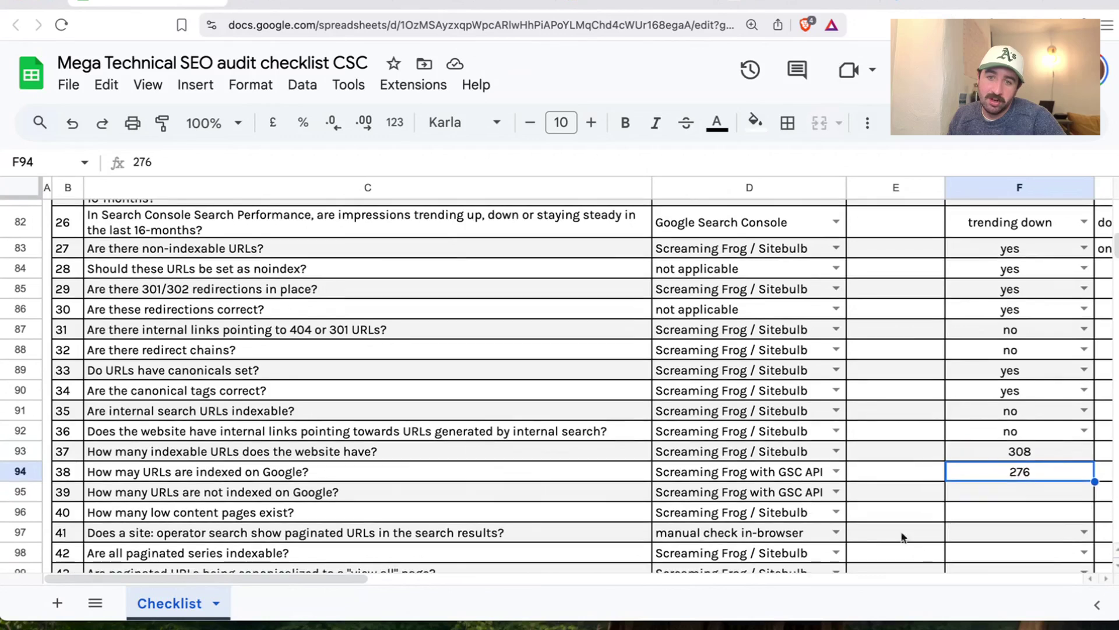
left_click(450, 496)
scroll(717, 493, "down", 1)
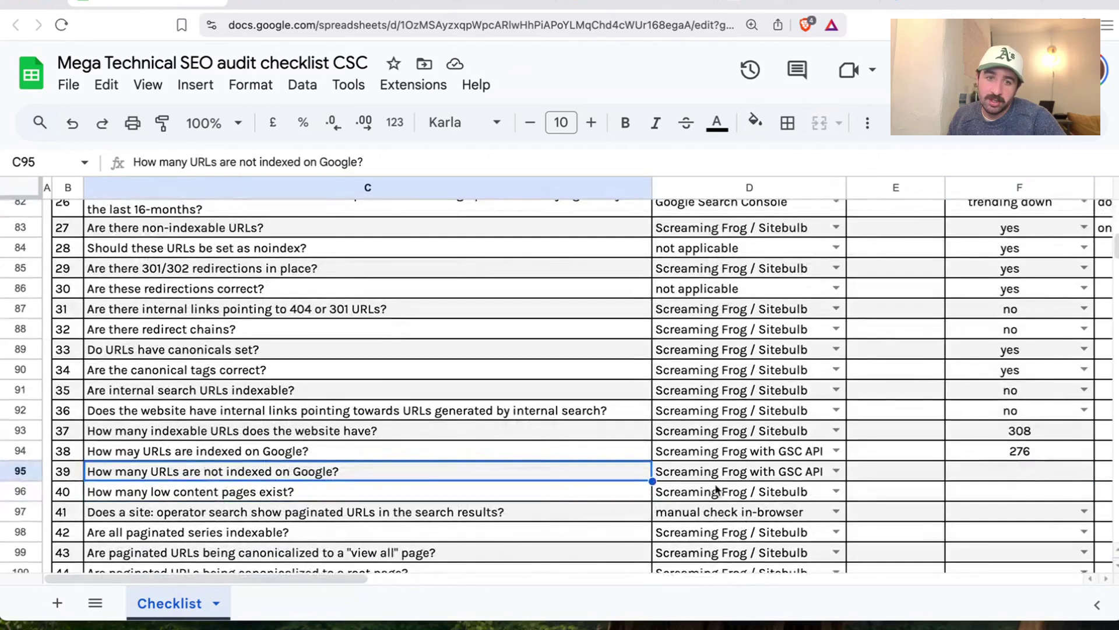
left_click(974, 477)
type("31")
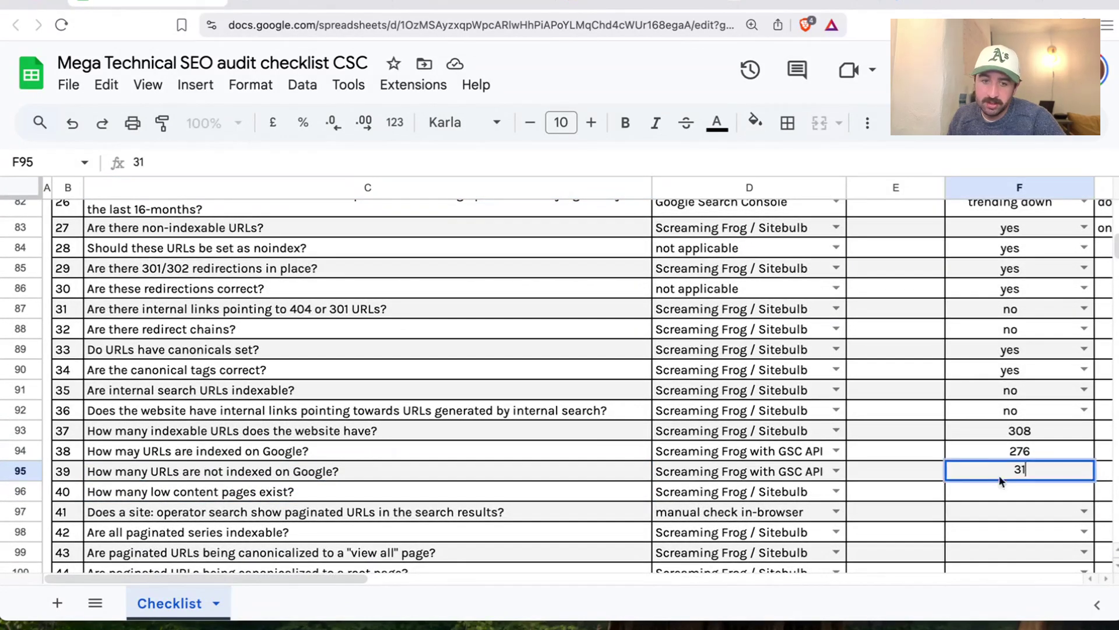
For the low content pages question, switch to Screaming Frog and select all URLs listed under the Low Content Pages issue
left_click(557, 500)
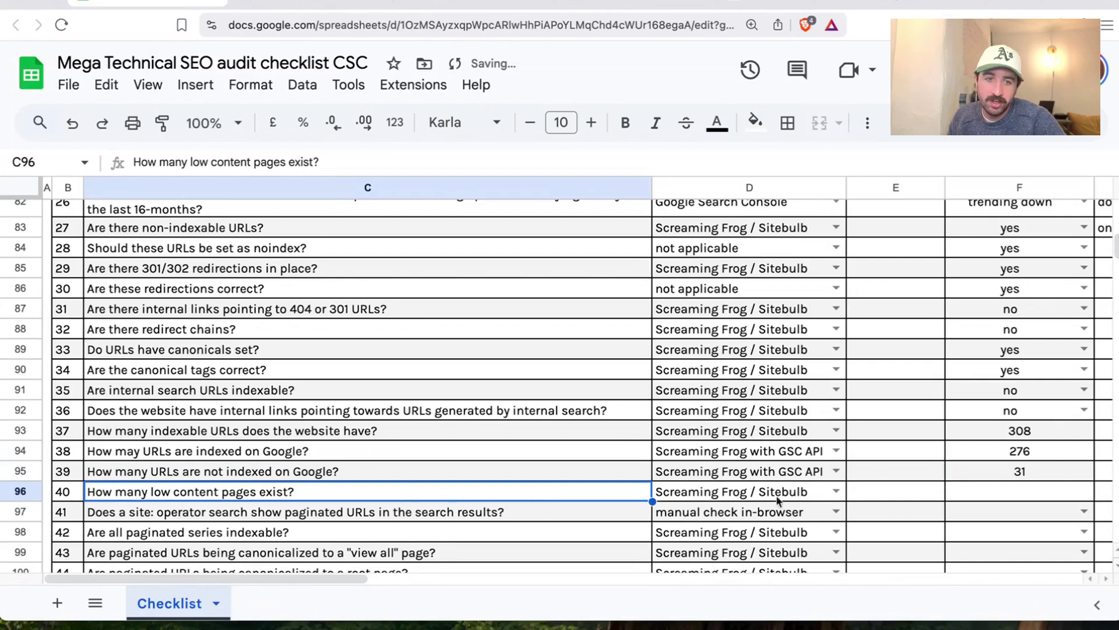
left_click(991, 492)
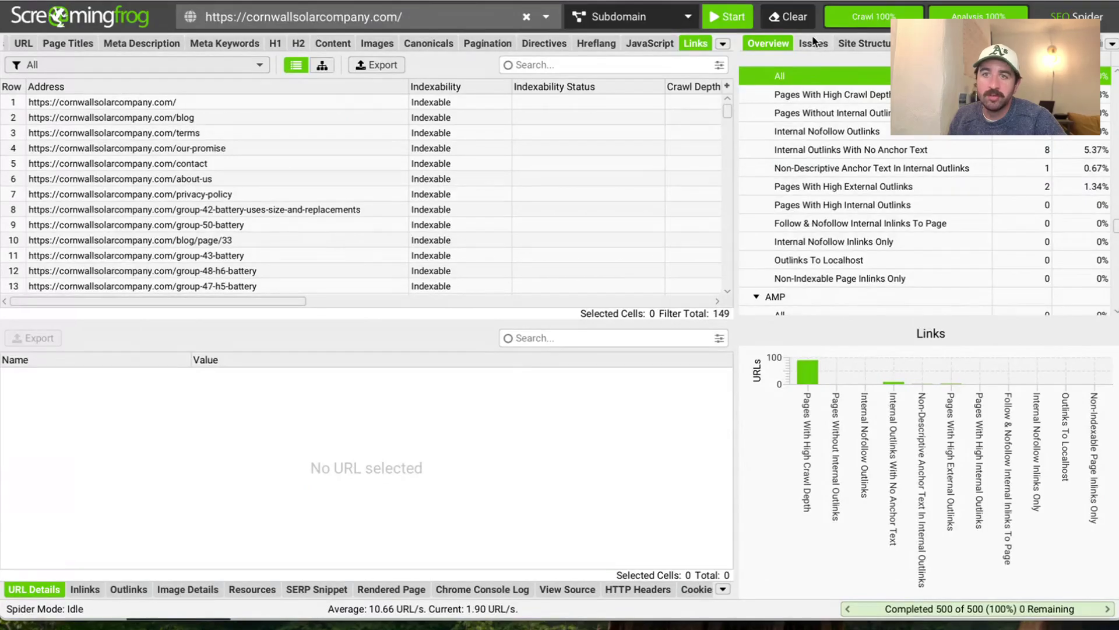
left_click(813, 43)
left_click(723, 44)
scroll(798, 352, "down", 4)
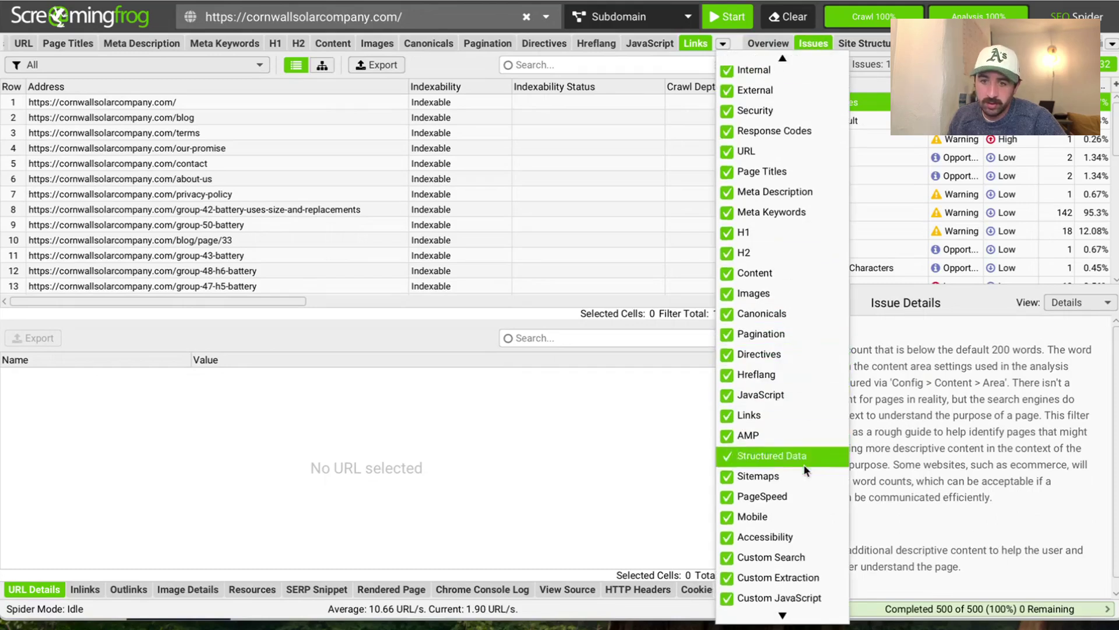
scroll(797, 507, "up", 4)
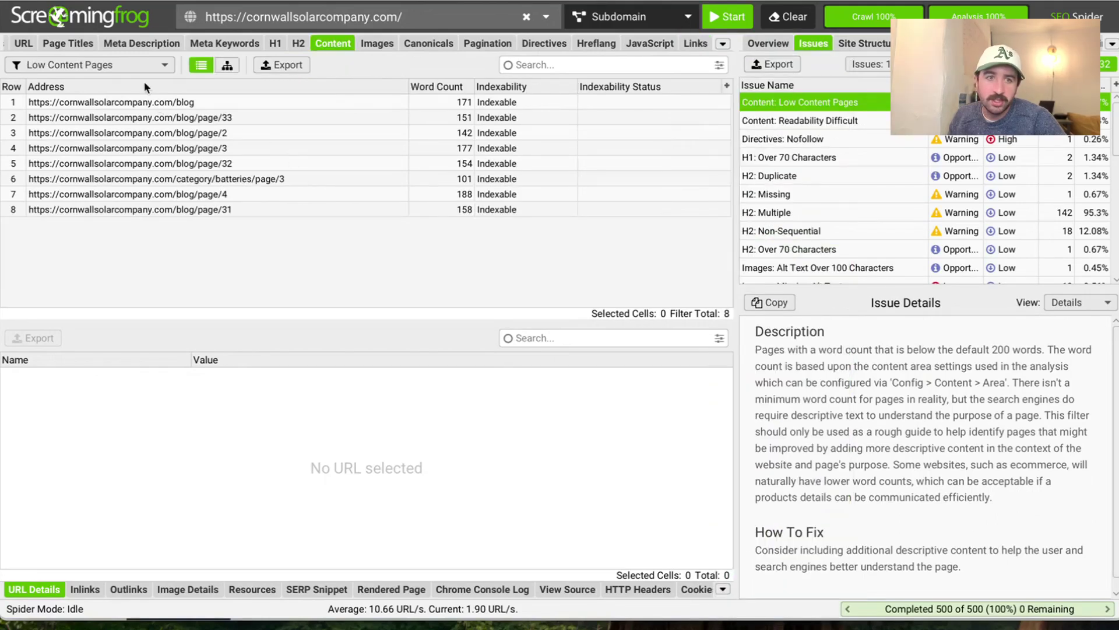
left_click_drag(147, 102, 163, 210)
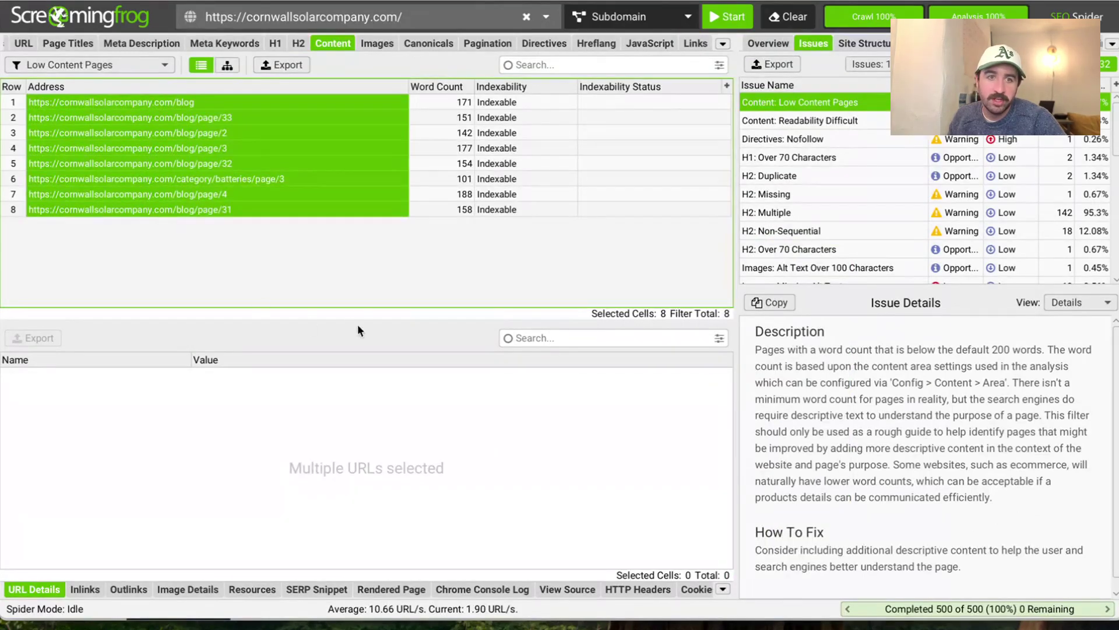
Review the Exact Duplicates and Soft 404 Pages content filters, then return to Low Content Pages and select its URLs
left_click(123, 65)
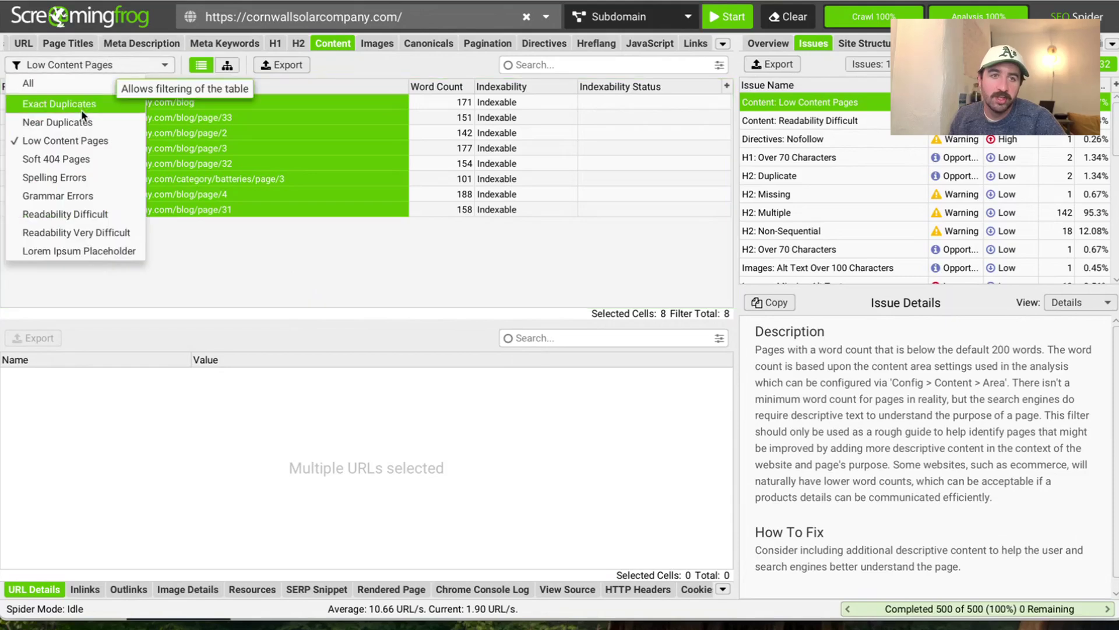
left_click(82, 104)
left_click(111, 64)
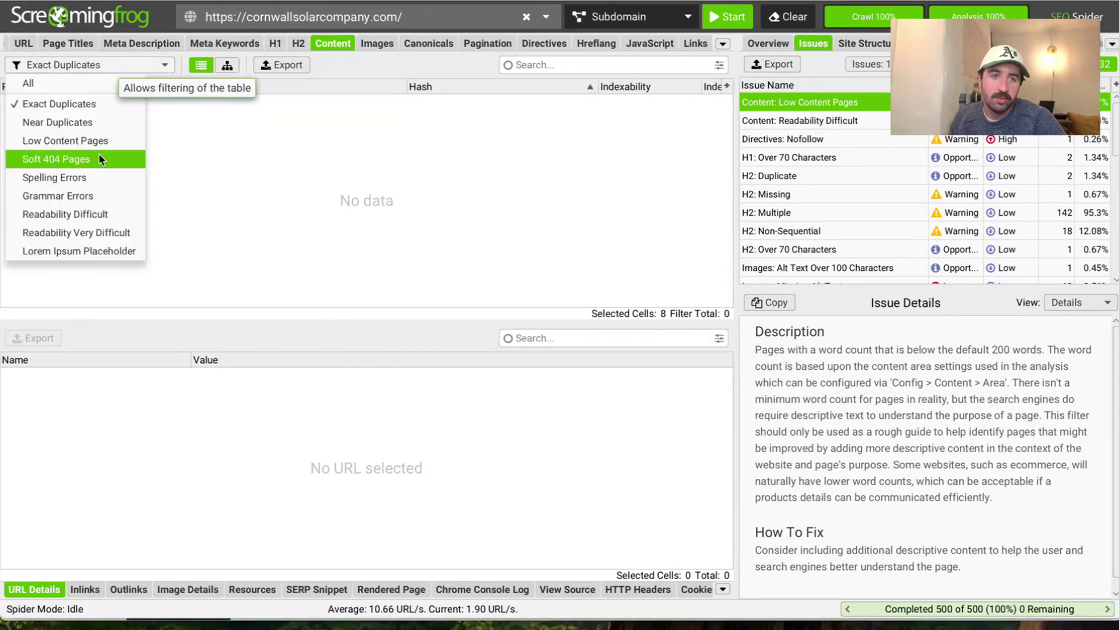
left_click(99, 154)
left_click(124, 69)
left_click(111, 142)
left_click(99, 64)
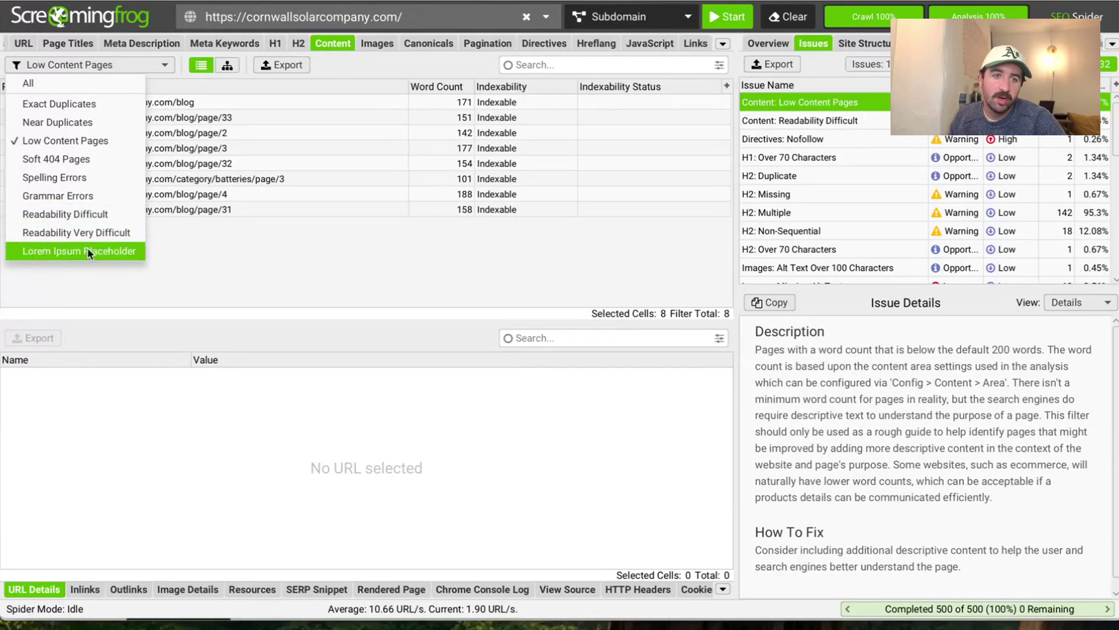
left_click(80, 140)
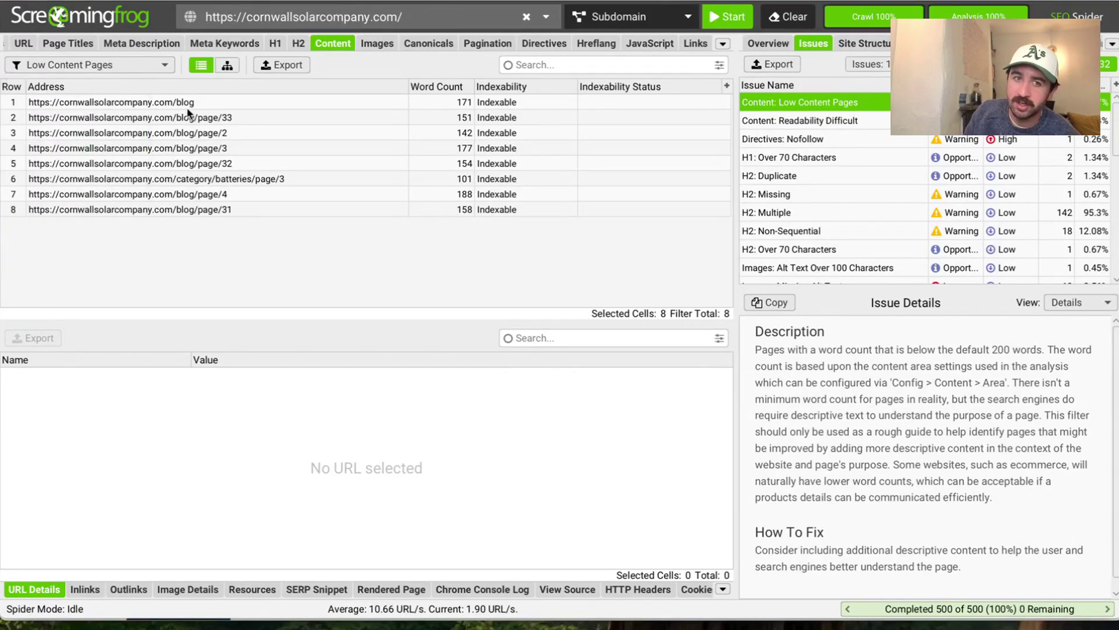
left_click_drag(187, 103, 199, 213)
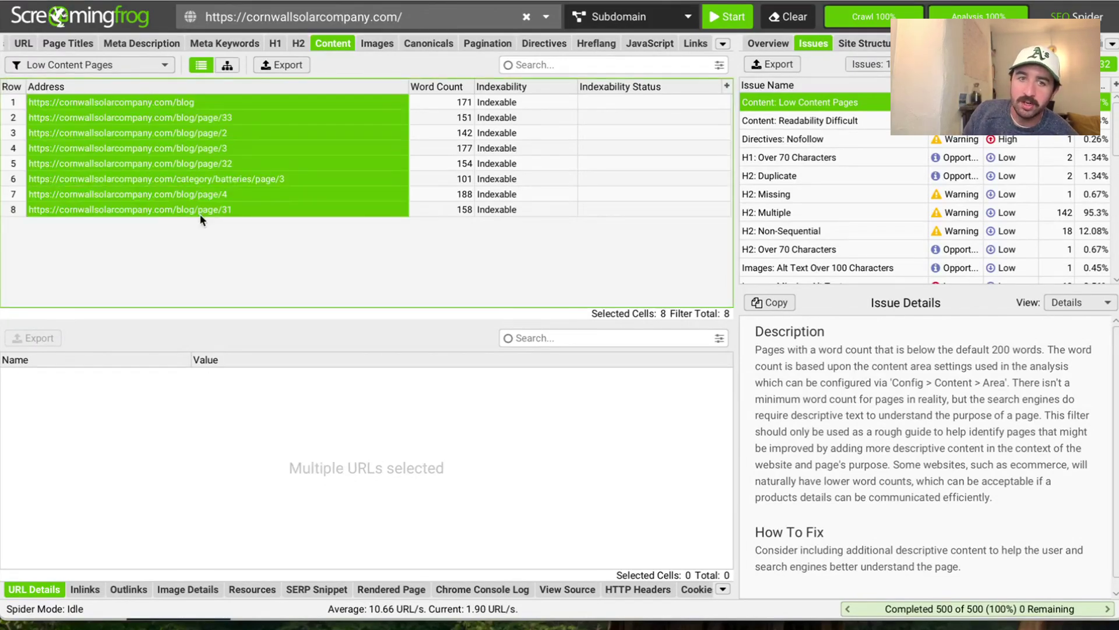
Open the low content URL cornwallsolarcompany.com/blog/page/4 in the browser and look through the page
left_click(207, 194)
right_click(205, 195)
left_click(244, 217)
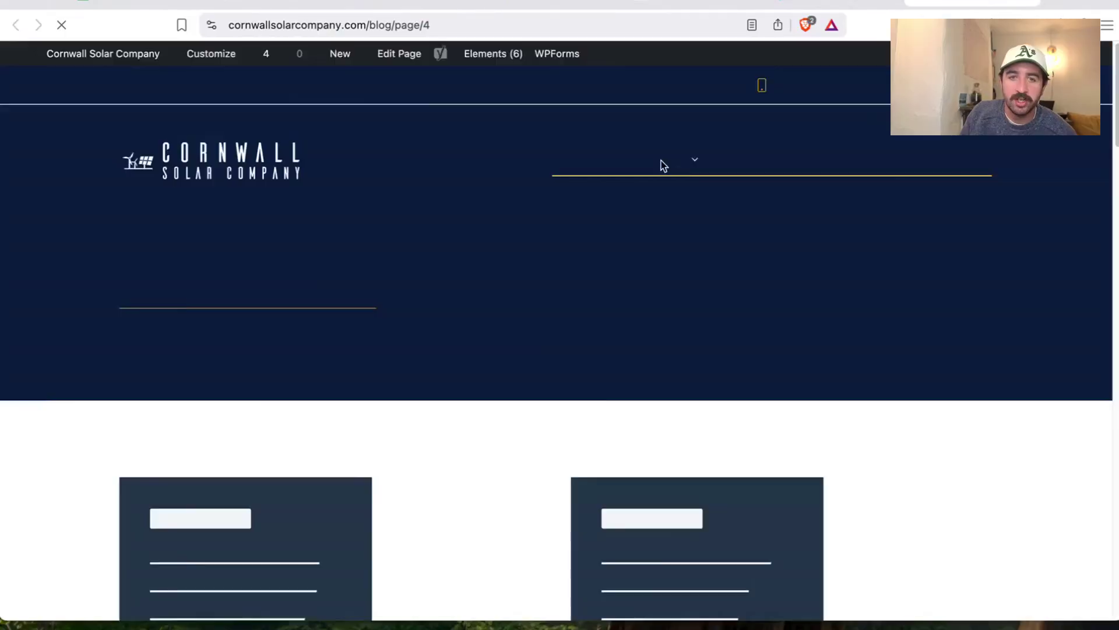
scroll(525, 260, "down", 15)
scroll(524, 260, "up", 15)
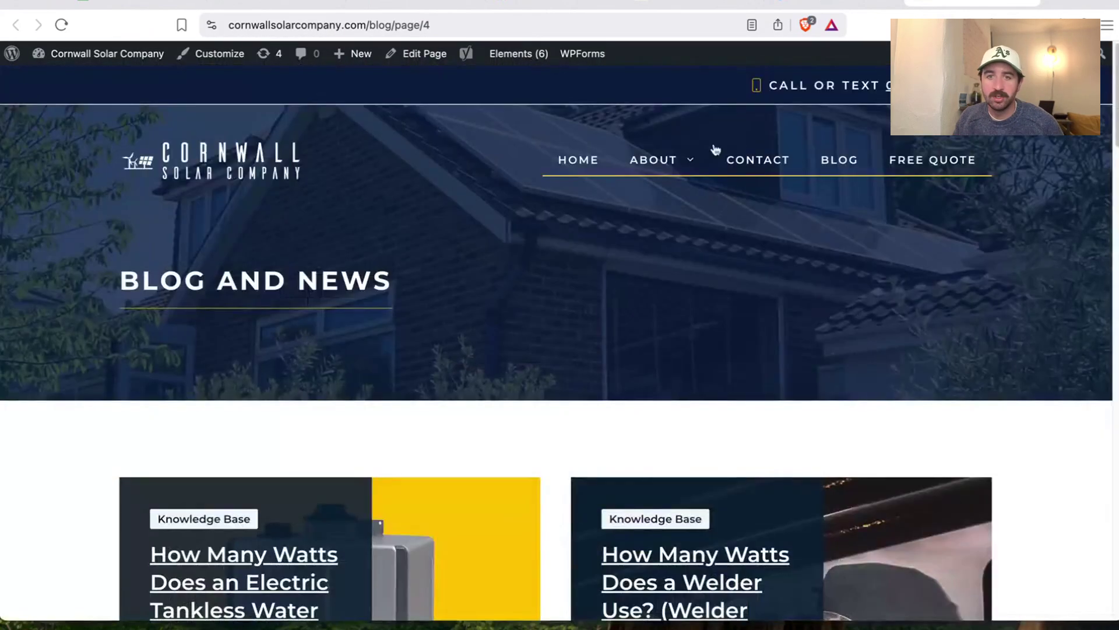
left_click(548, 6)
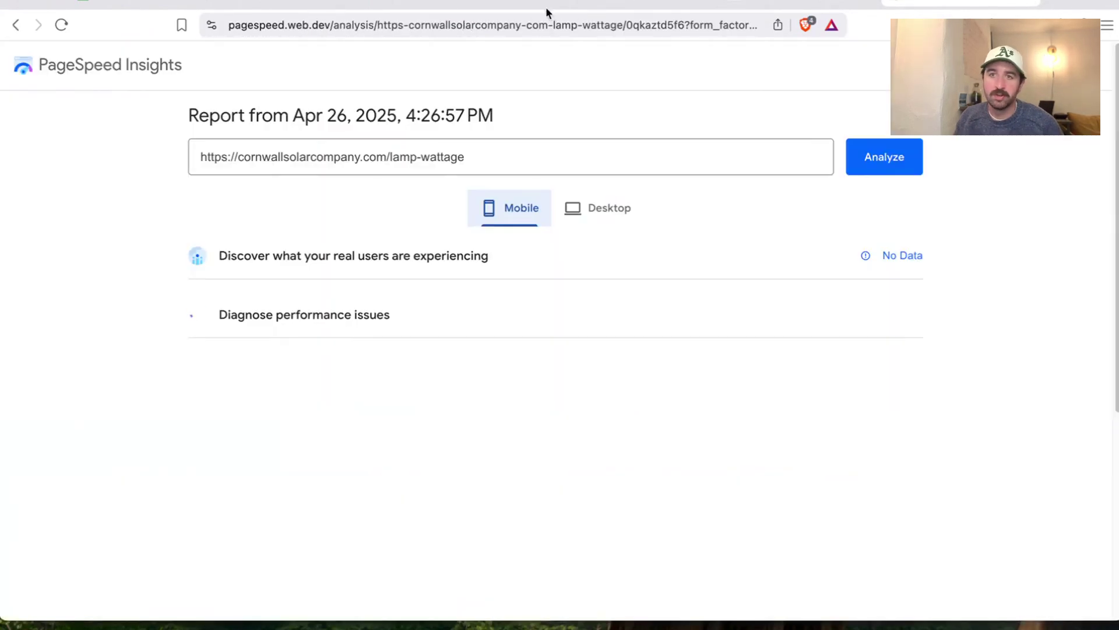
left_click(601, 208)
left_click(503, 210)
left_click(510, 153)
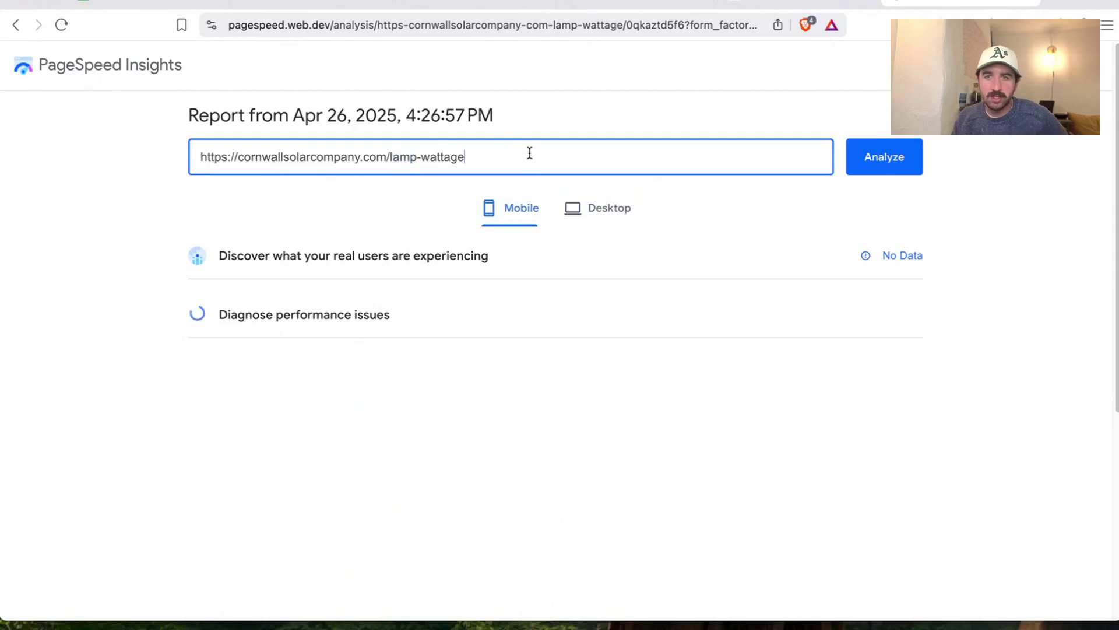
left_click_drag(530, 153, 203, 138)
left_click(885, 156)
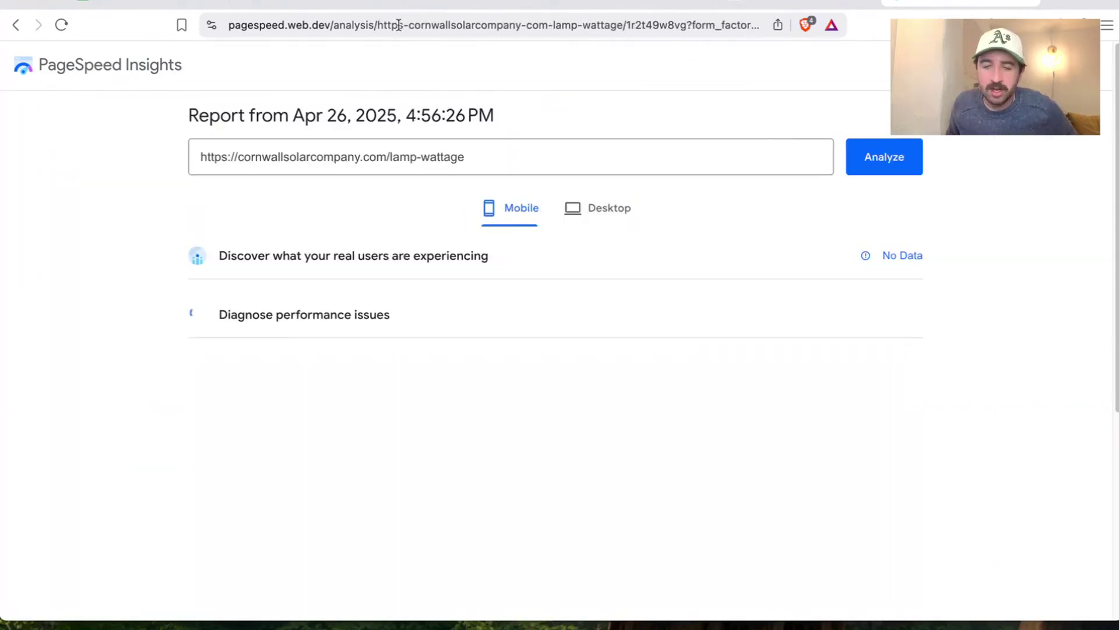
Return to the audit checklist and enter 7 for how many low content pages exist
left_click(297, 6)
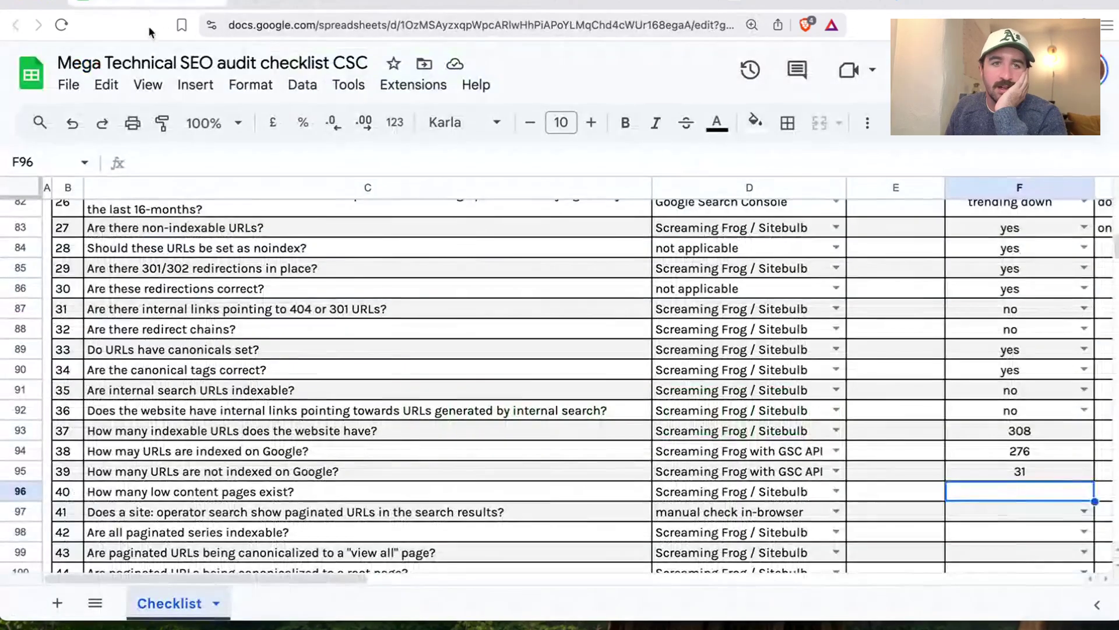
left_click(150, 12)
left_click(198, 345)
left_click(1014, 350)
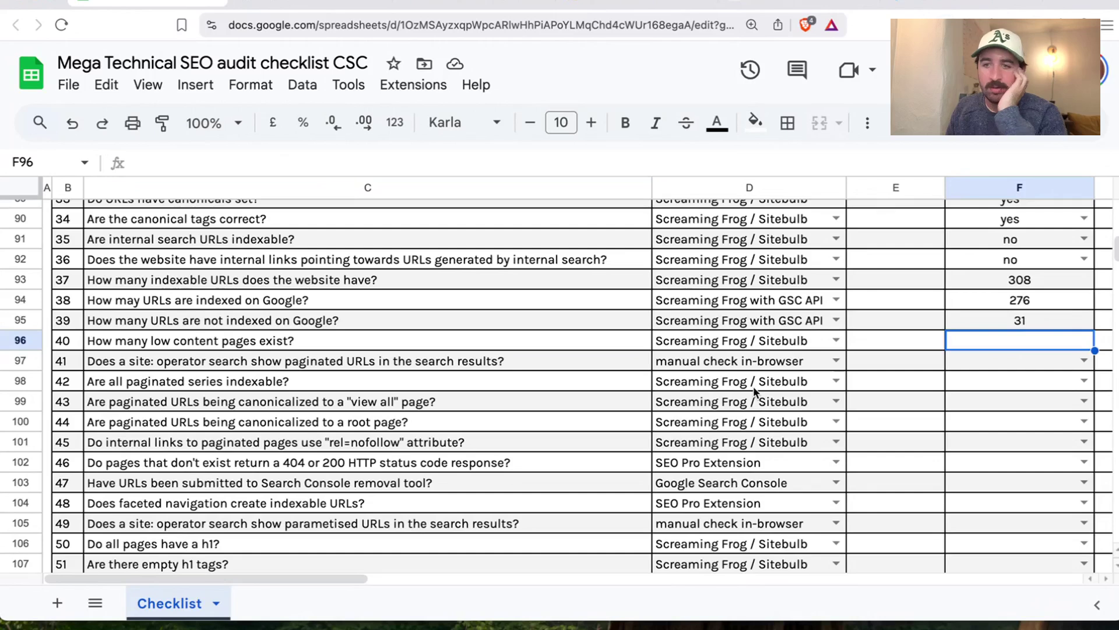
type("7")
left_click(318, 387)
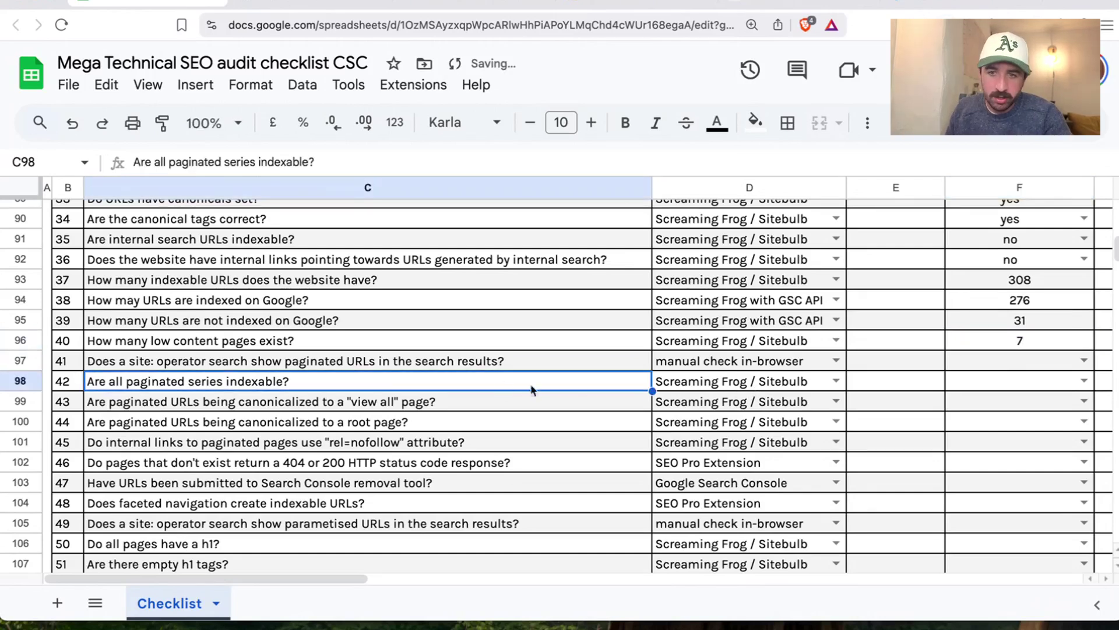
left_click(489, 365)
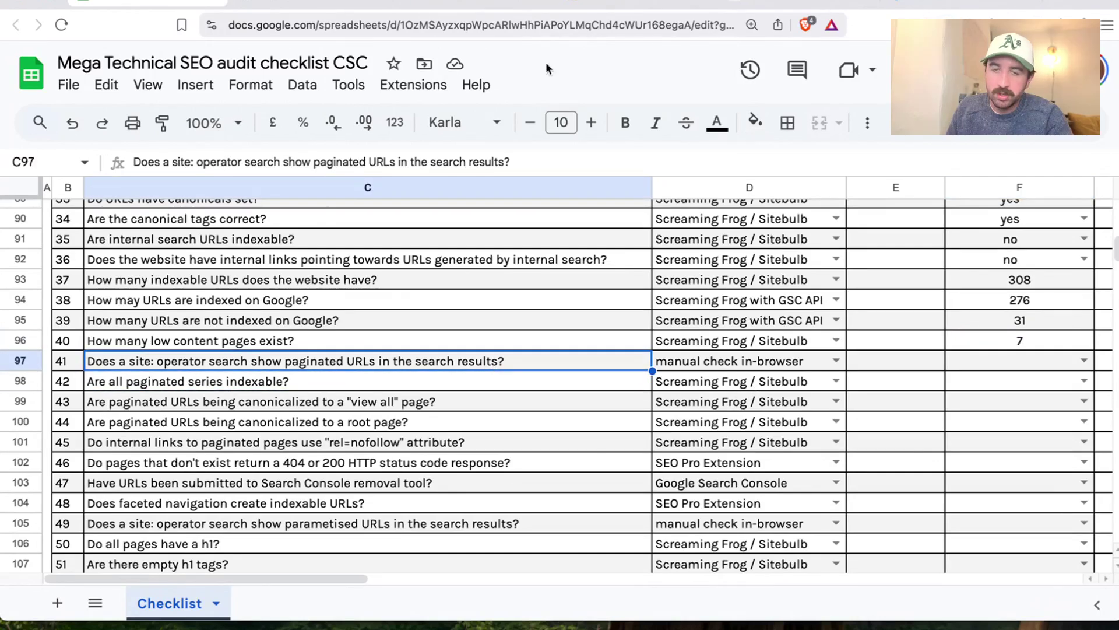
left_click(339, 8)
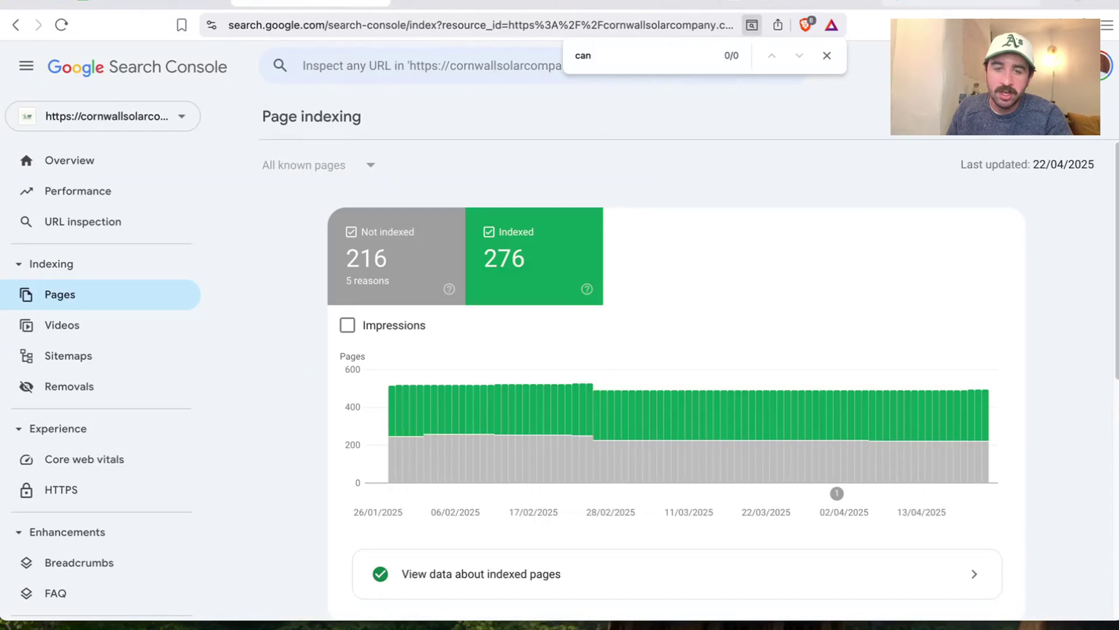
left_click(921, 3)
left_click(149, 3)
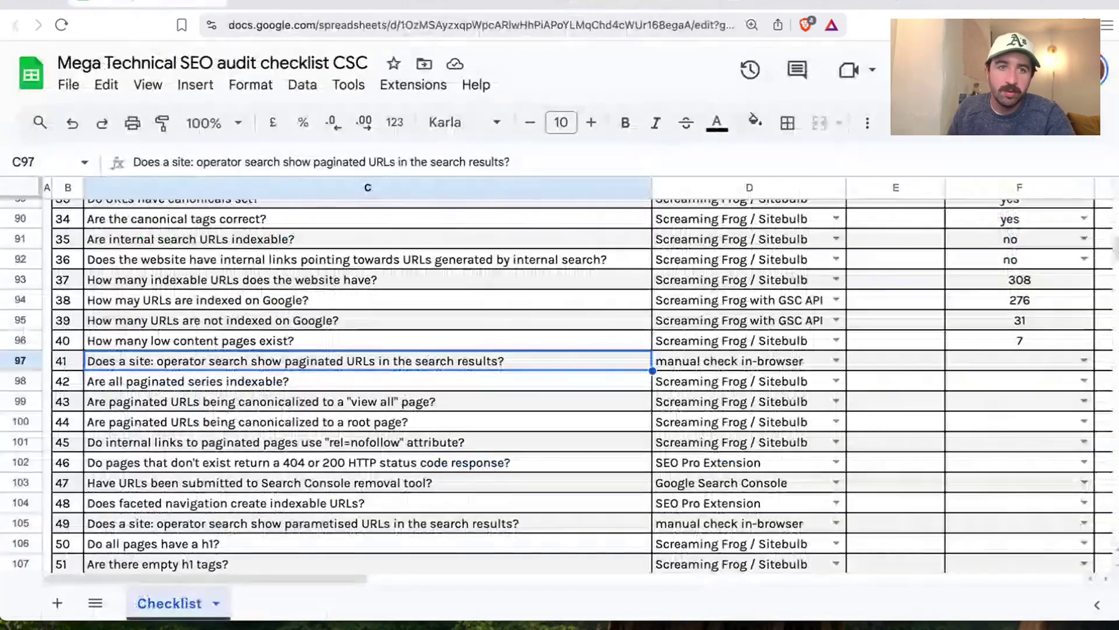
key("super+Tab")
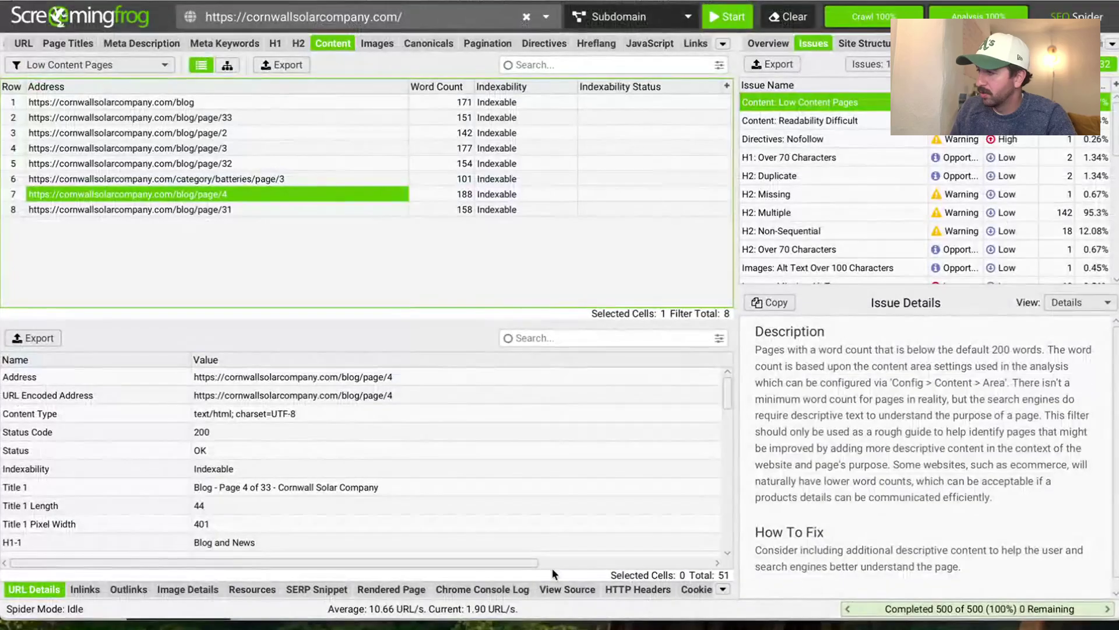
right_click(209, 132)
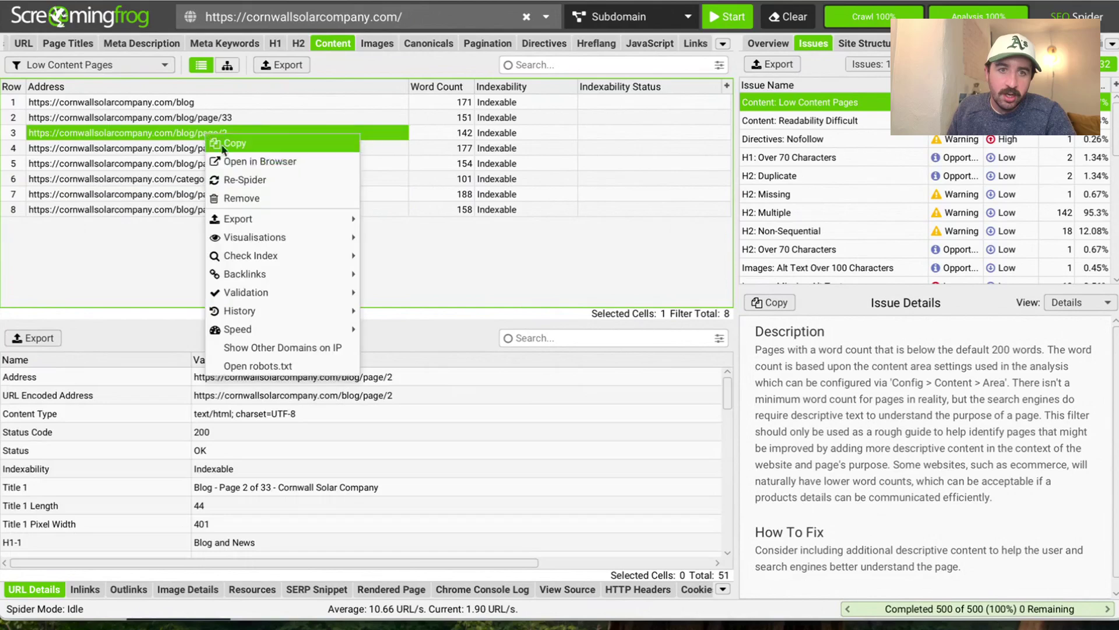
left_click(275, 162)
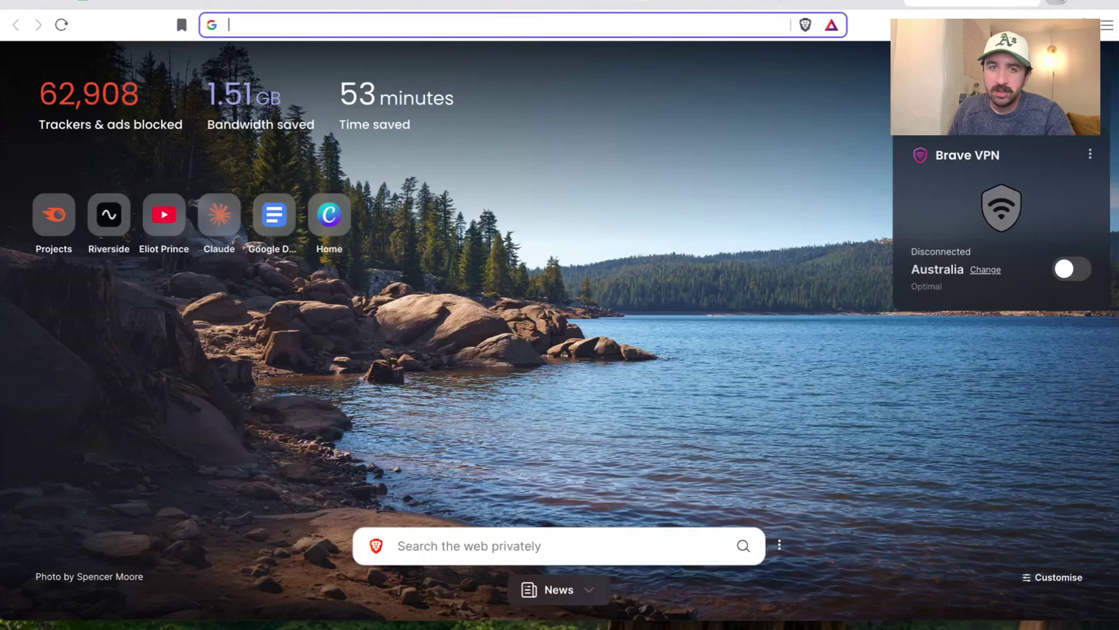
type("site:")
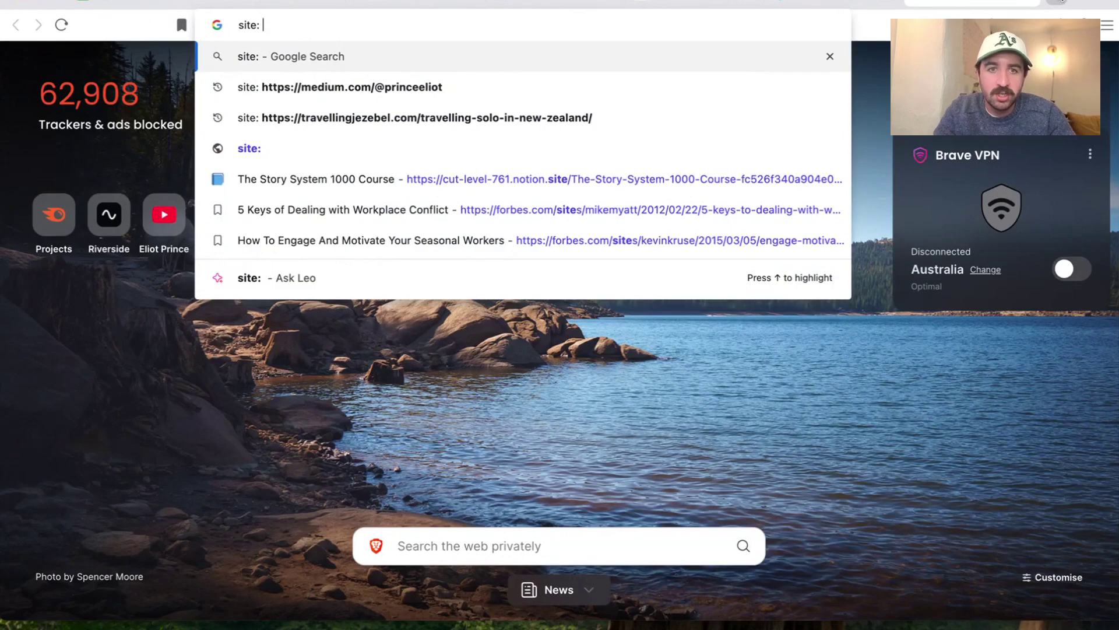
type("https://cornwallsolarcompany.com/blog/page/2")
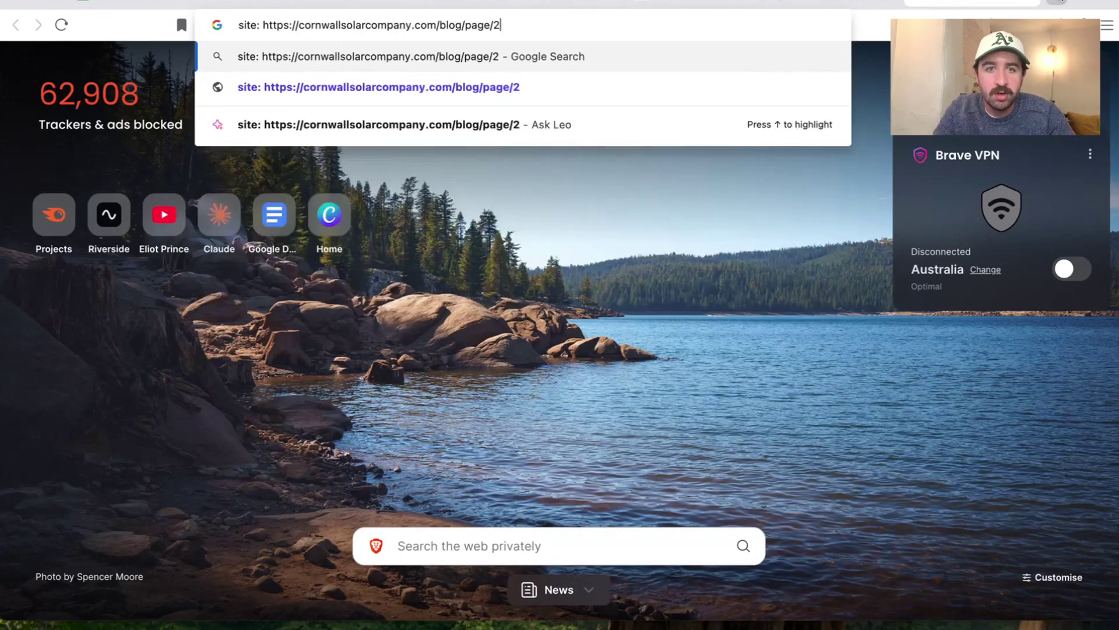
key("Return")
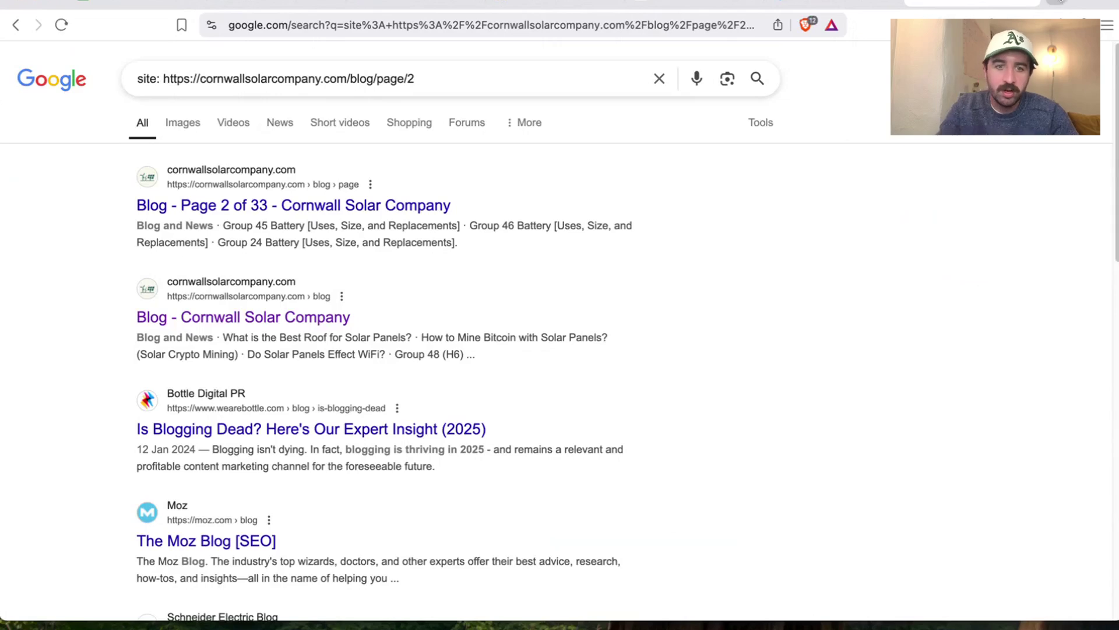
left_click_drag(199, 226, 504, 241)
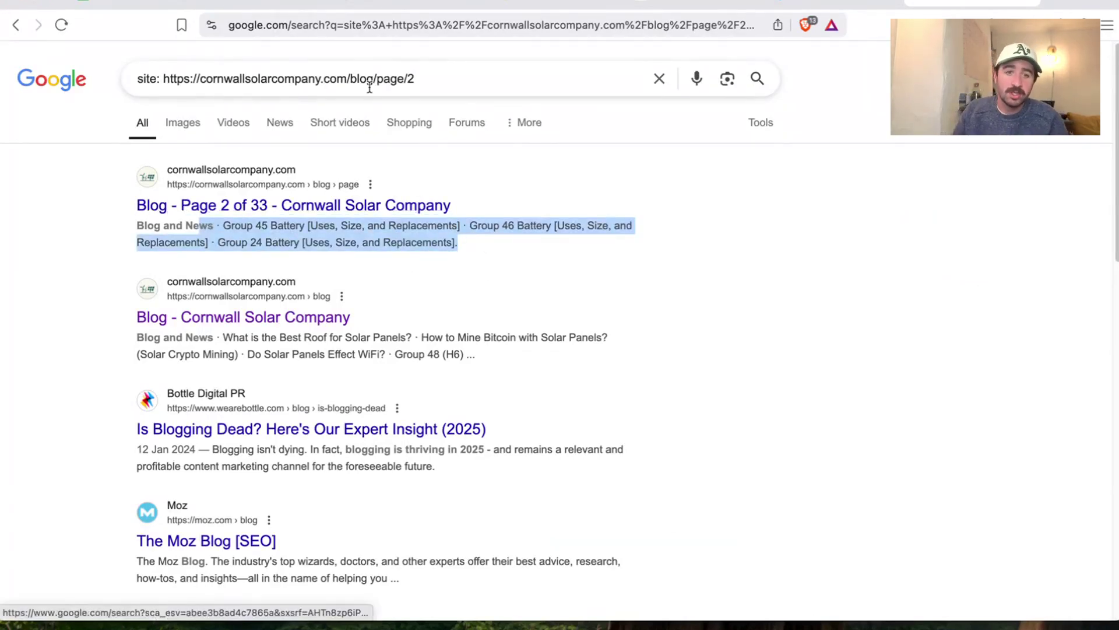
In the checklist, answer yes for paginated URLs showing in a site: search and yes for all paginated series being indexable
left_click(135, 2)
left_click(970, 360)
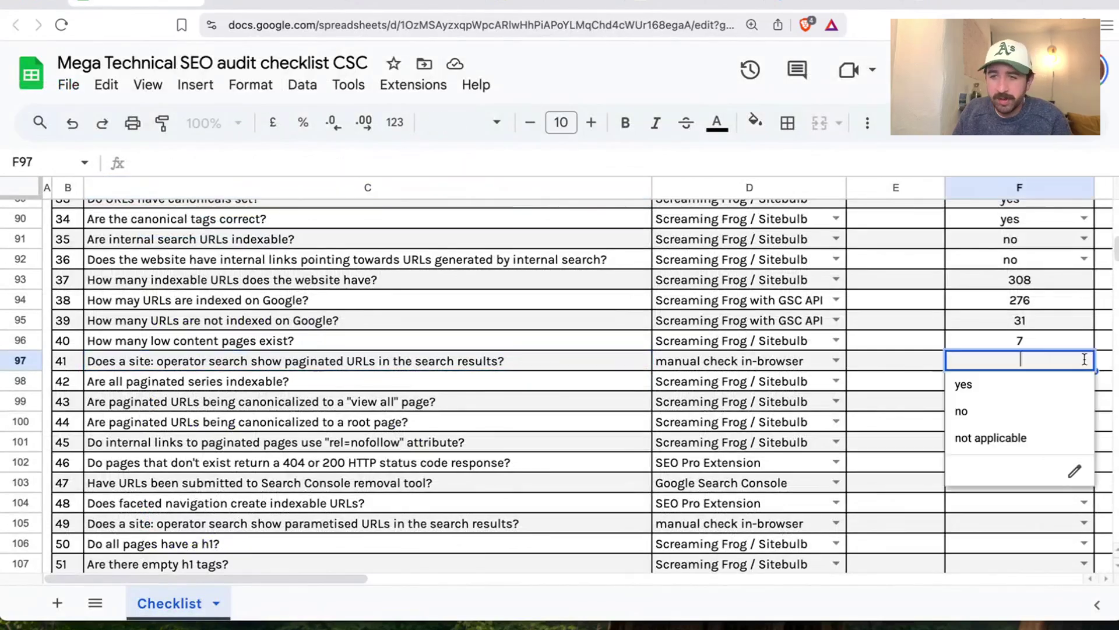
left_click(978, 398)
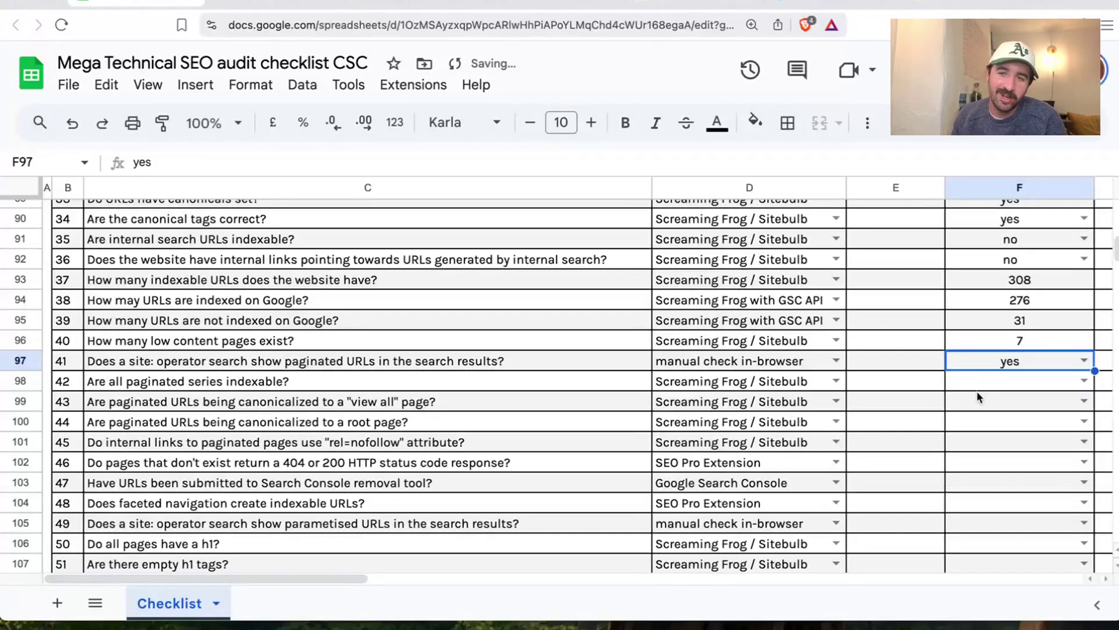
left_click(391, 385)
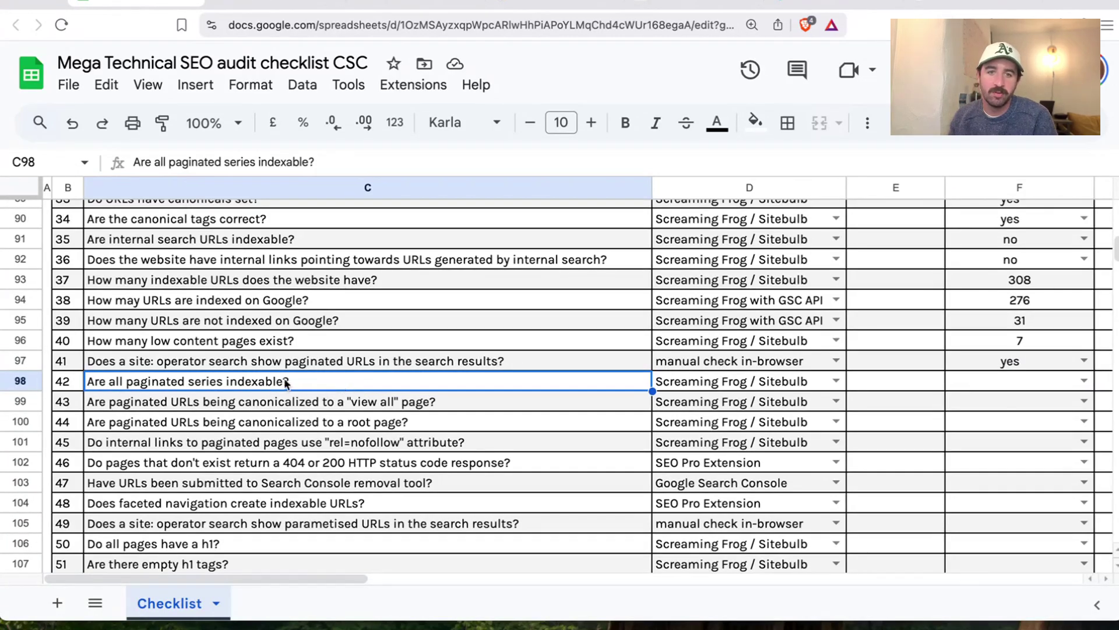
left_click(1064, 382)
left_click(993, 413)
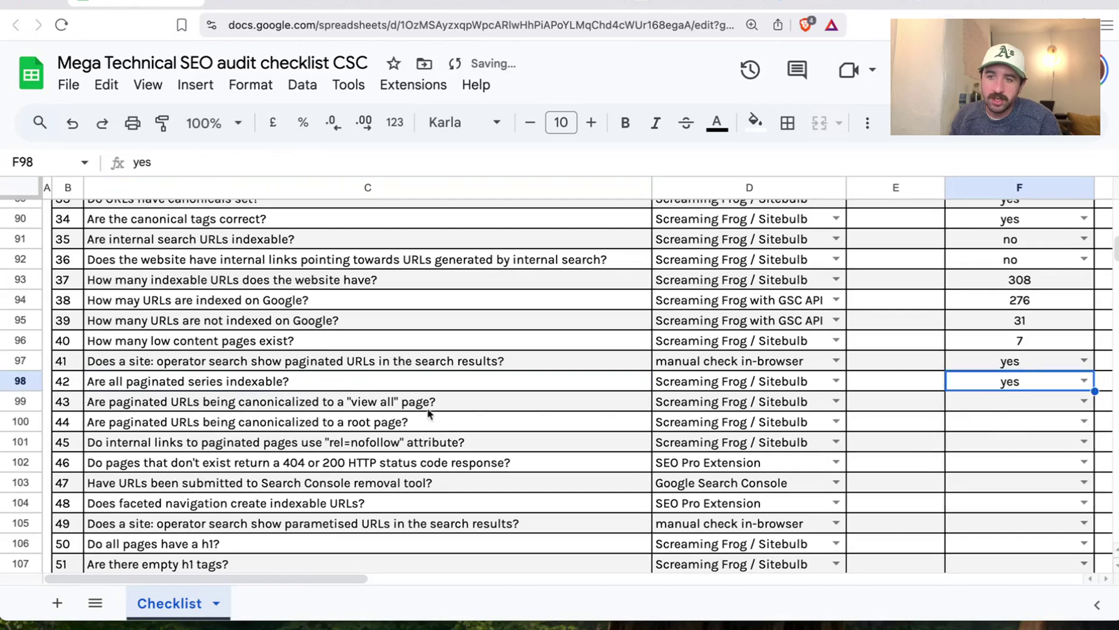
For the "view all" canonical question, open the blog page 2 search result and examine the canonical tag in its page source
left_click(287, 415)
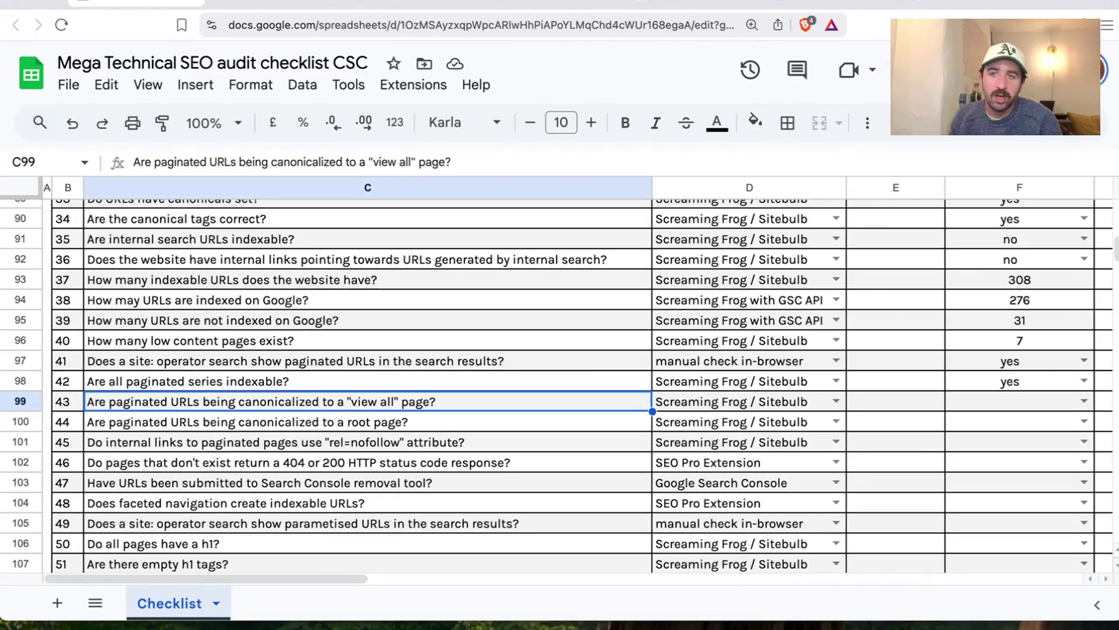
key("ctrl+Tab")
left_click(358, 204)
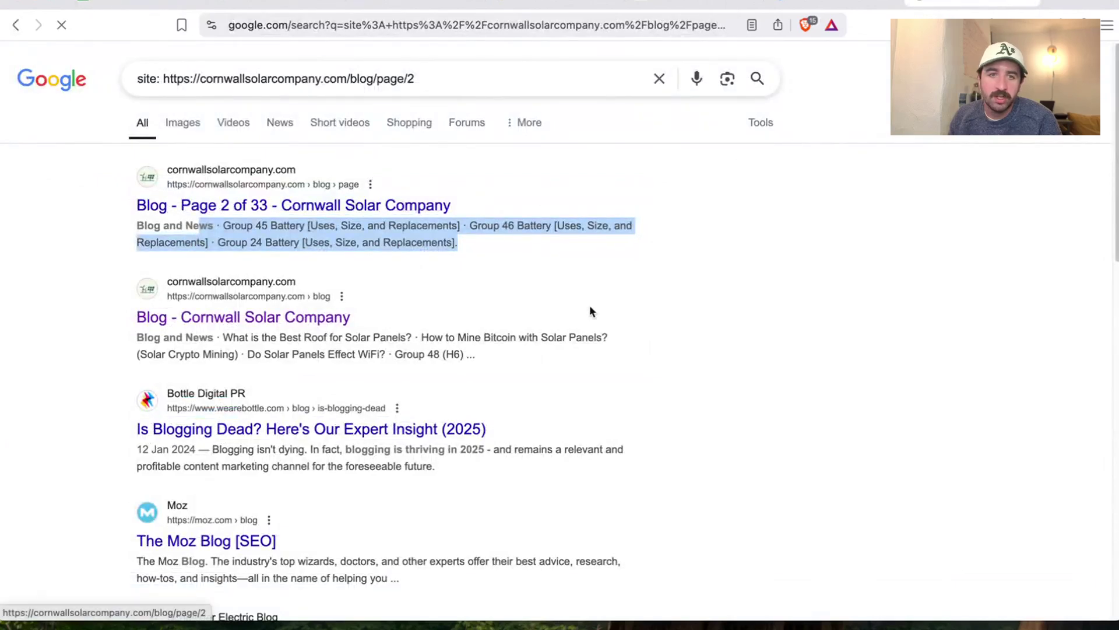
right_click(531, 282)
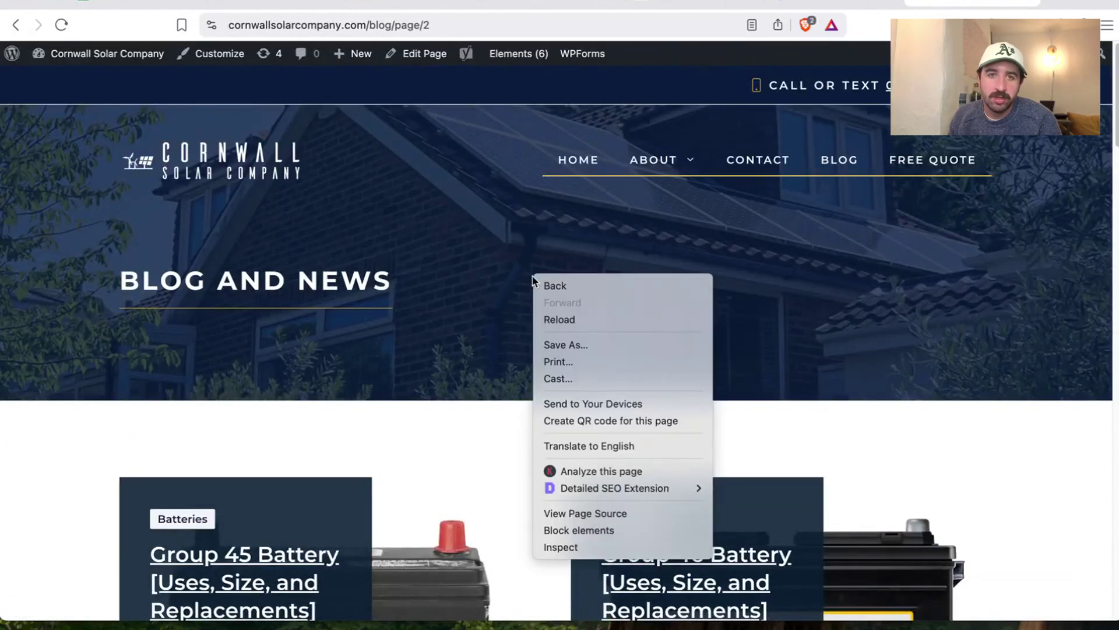
left_click(577, 512)
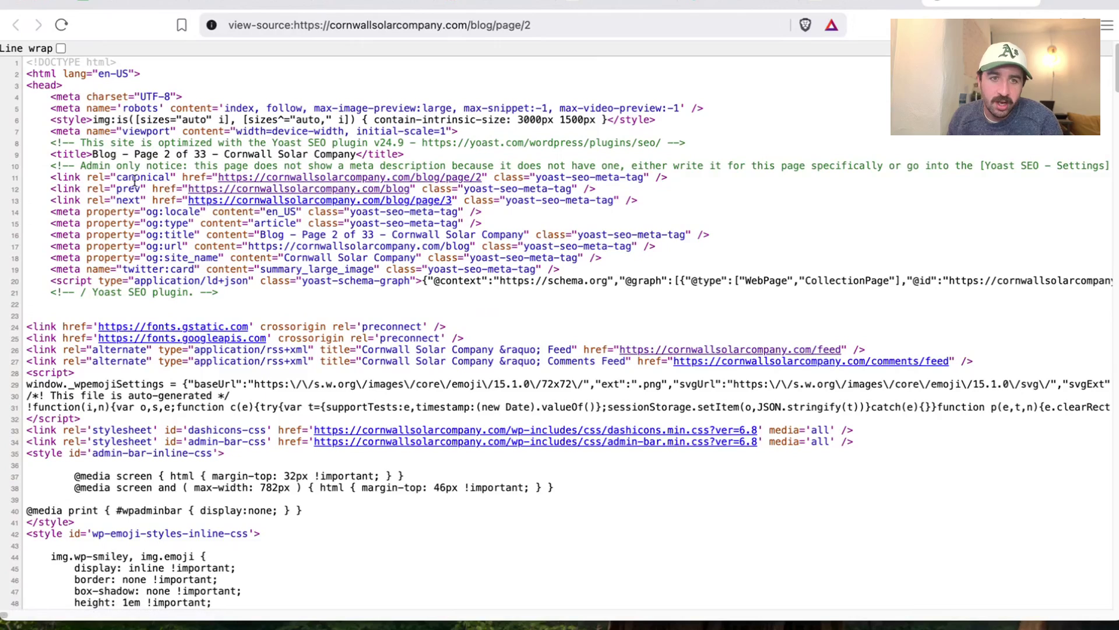
left_click_drag(135, 178, 492, 179)
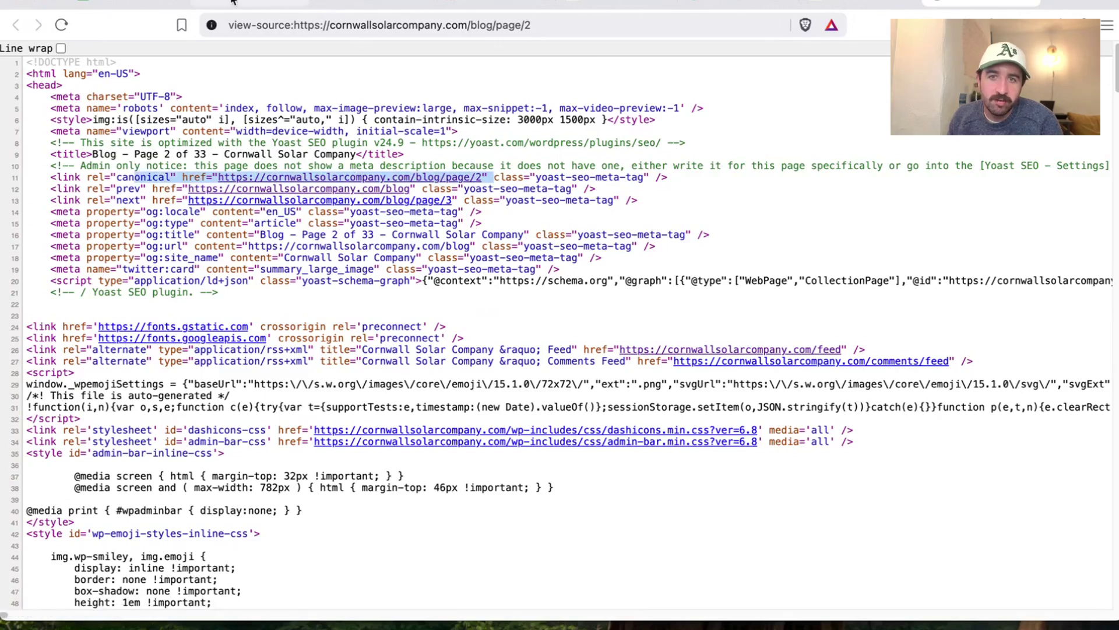
In the checklist, answer no for paginated URLs being canonicalized to a "view all" page and no for a root page
left_click(140, 3)
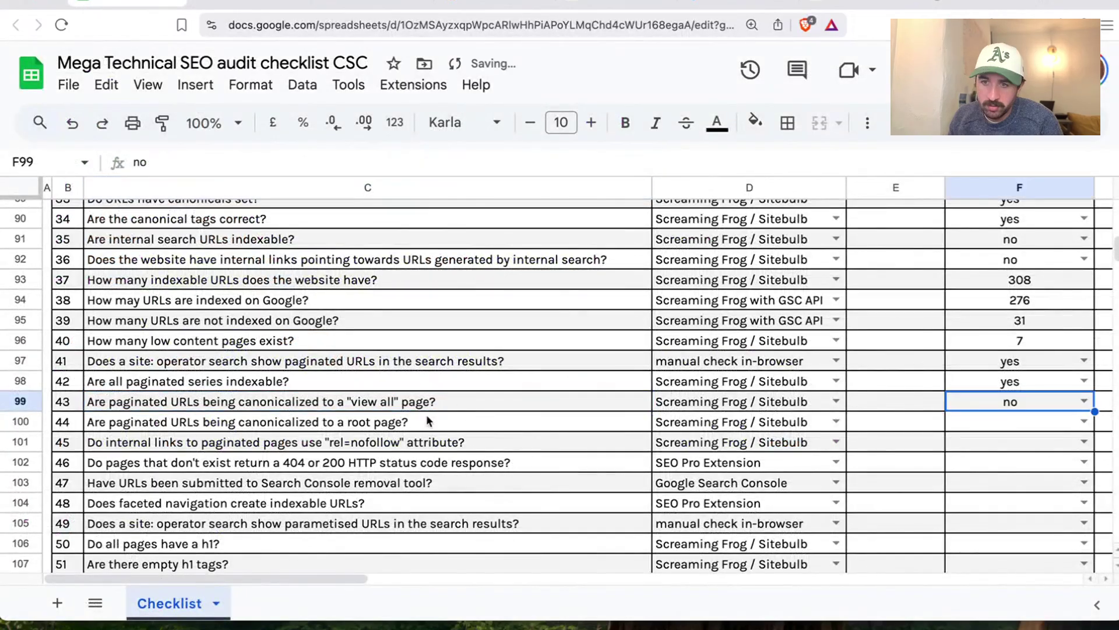
left_click(427, 421)
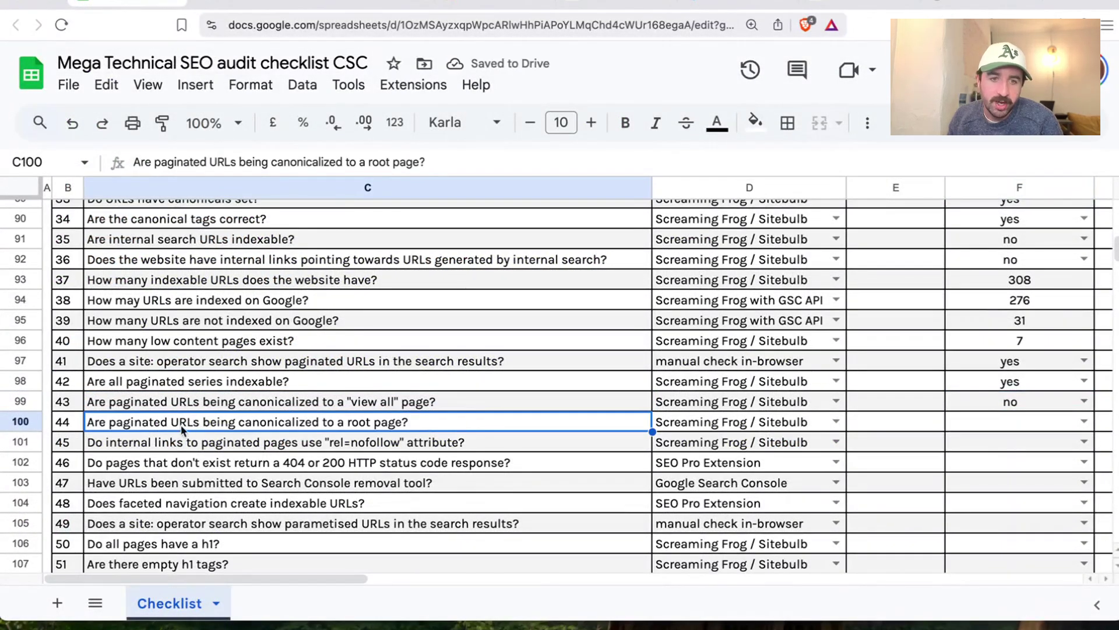
left_click(1083, 421)
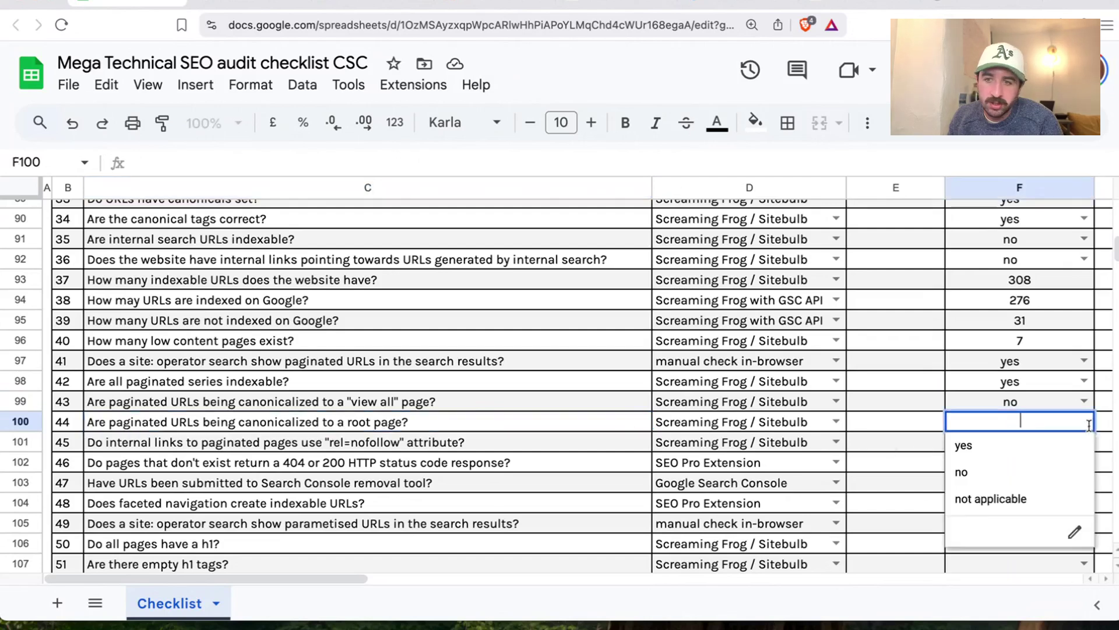
left_click(1012, 467)
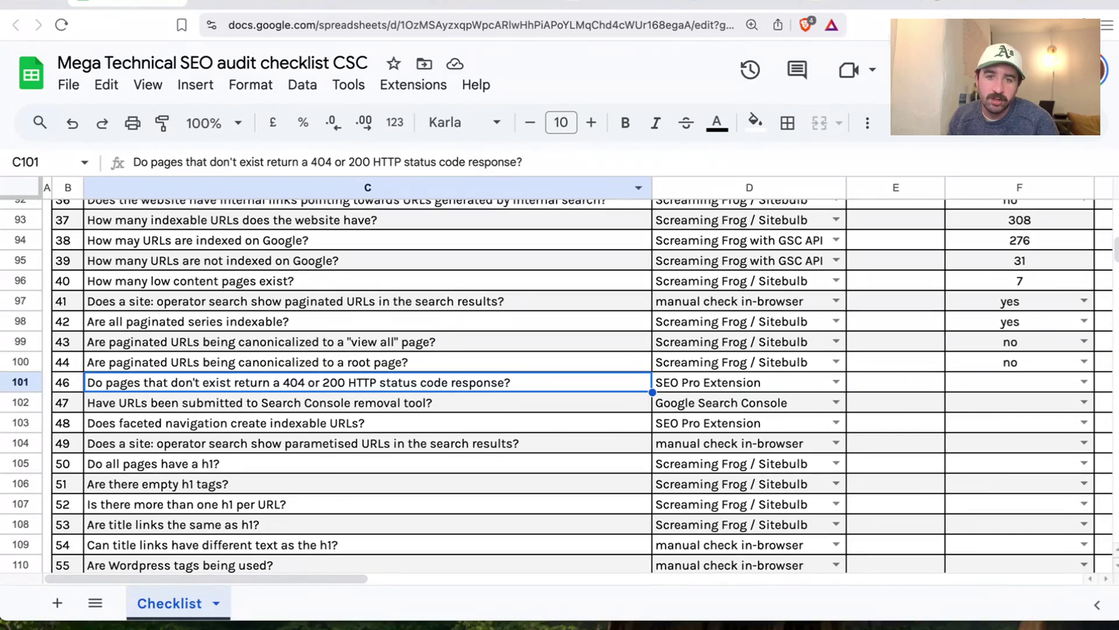
Load the nonexistent URL cornwallsolarcompany.com/oidhfnciehrfo and read the heading of the page returned
left_click(833, 2)
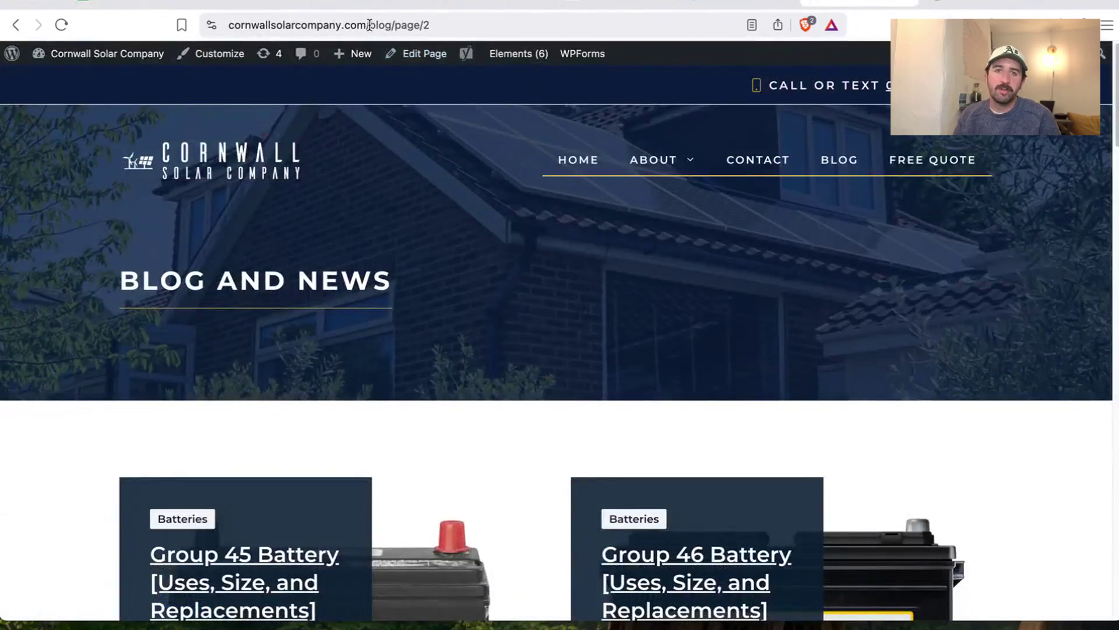
left_click_drag(369, 25, 659, 41)
type("/oidhfnciehrfo")
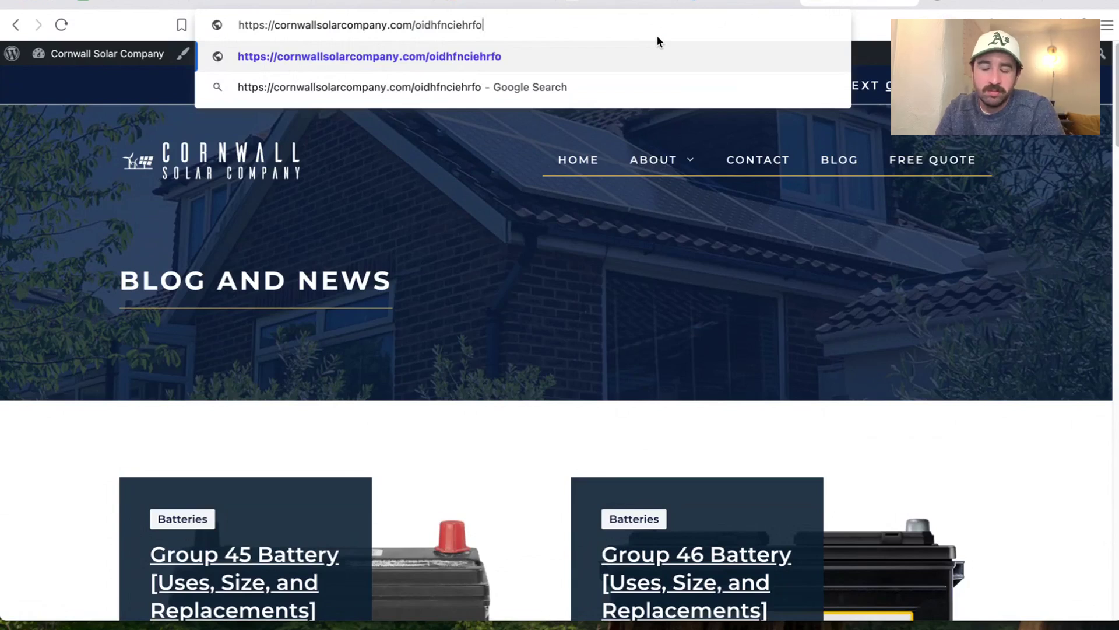
key("Return")
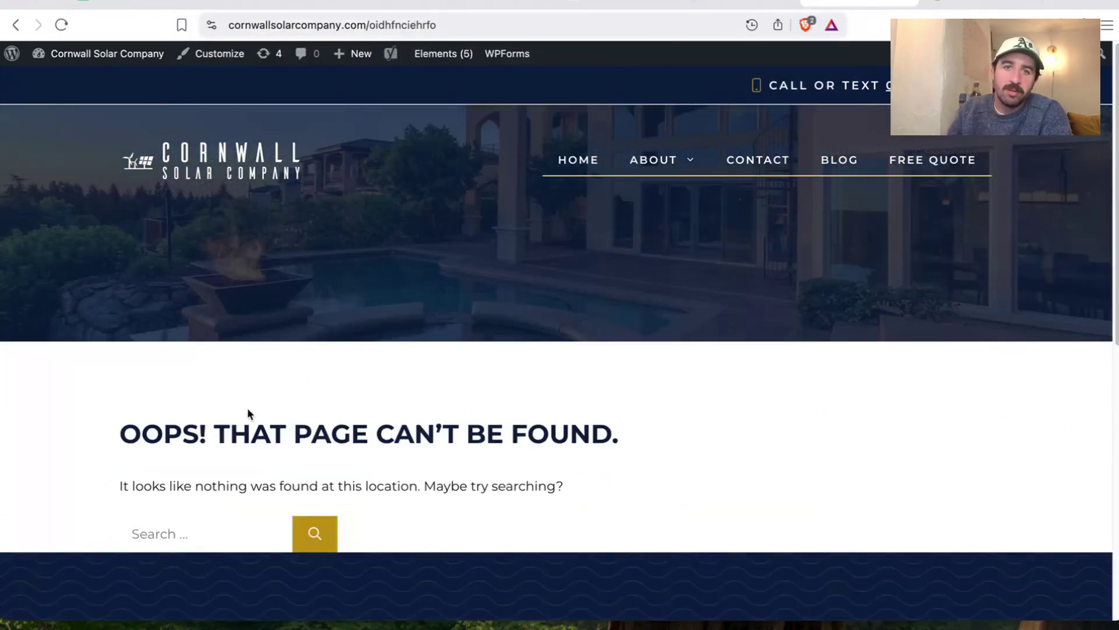
left_click_drag(143, 435, 709, 412)
View the source of the nonexistent page and search it for 404
right_click(749, 381)
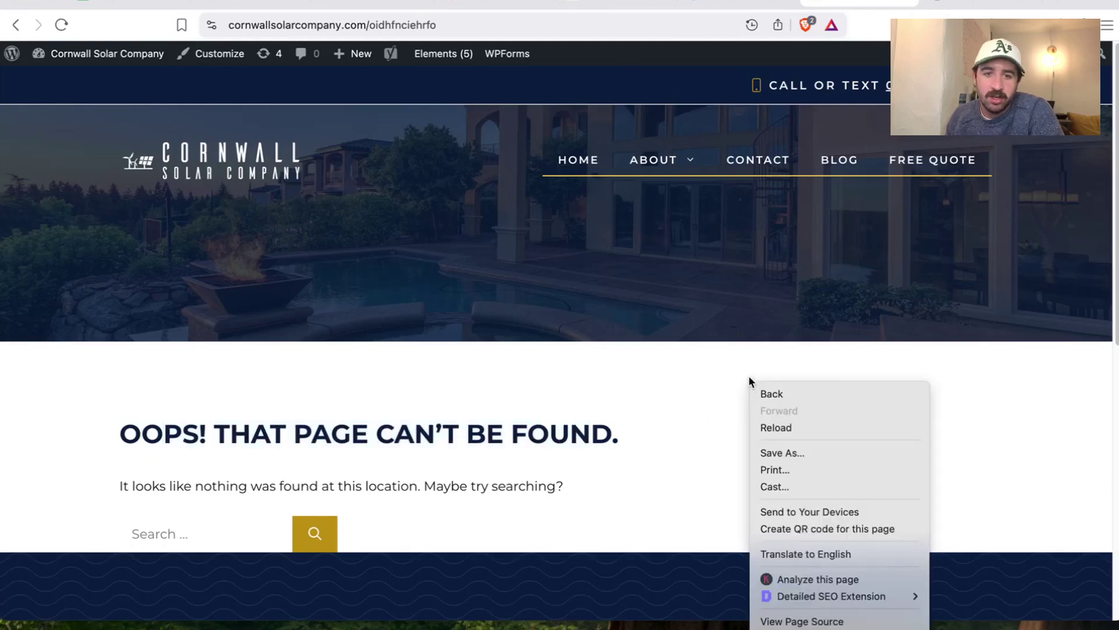
left_click(803, 621)
key("super+f")
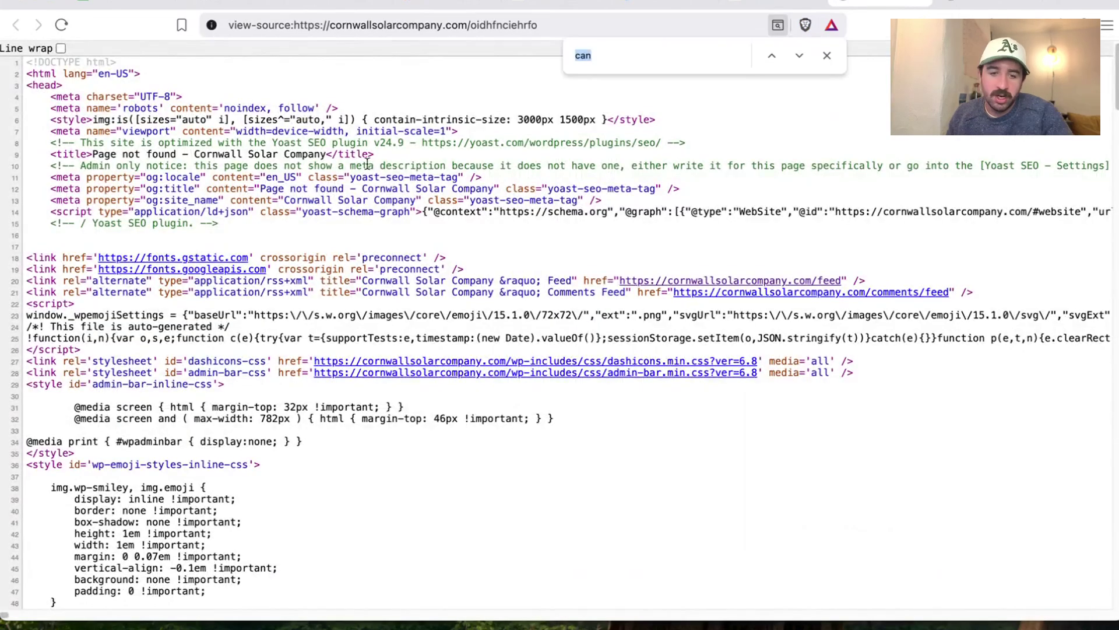
type("404")
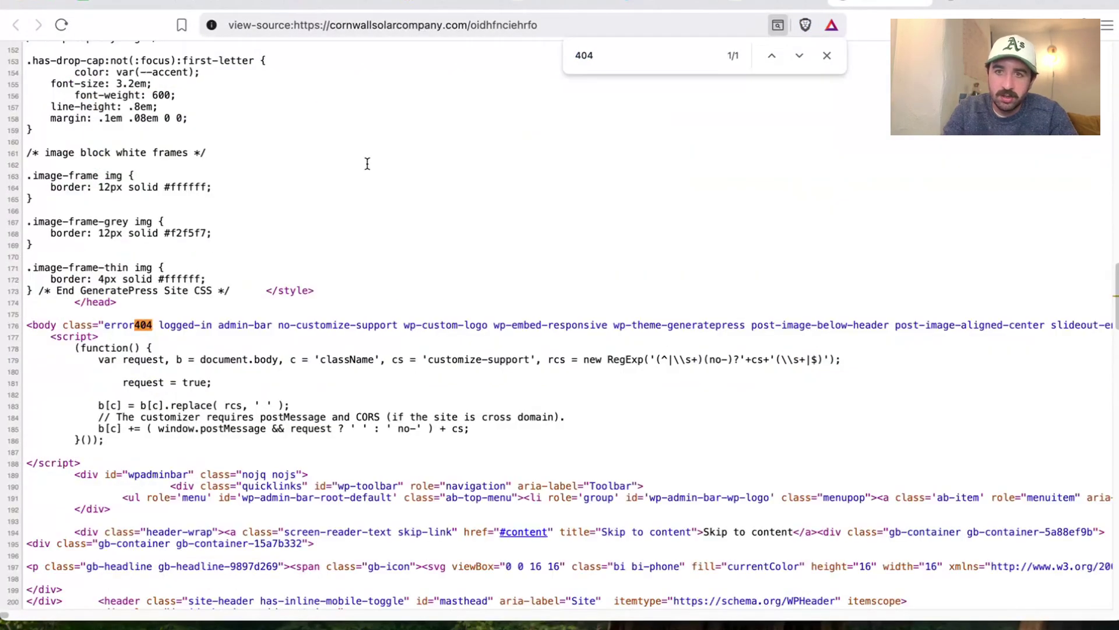
left_click(827, 56)
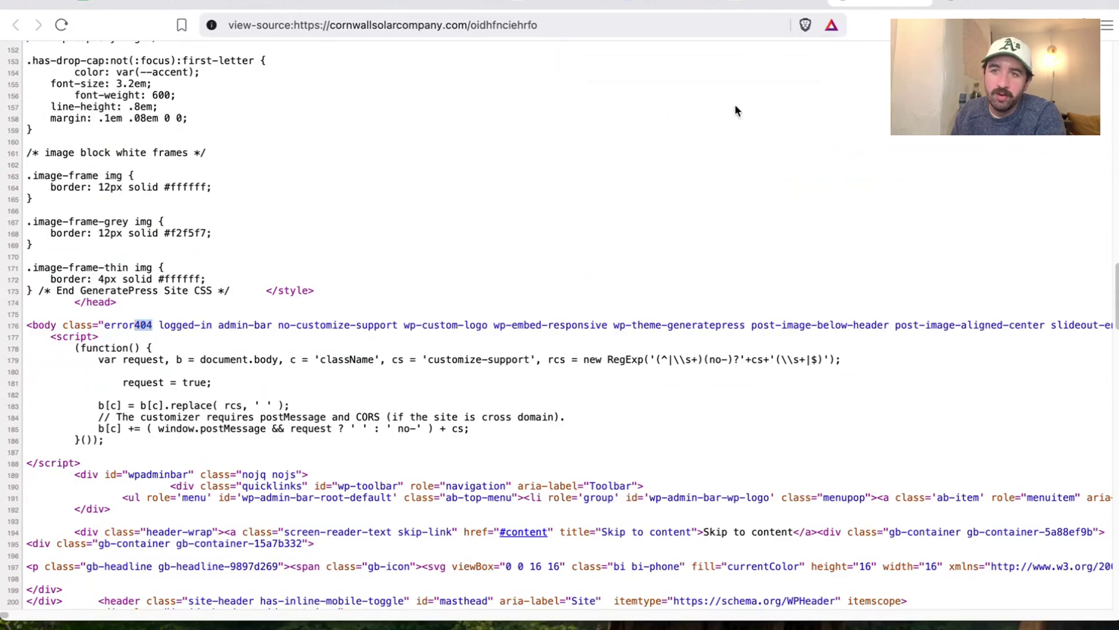
Return to the audit checklist and answer 404 for the status code that nonexistent pages return
left_click(910, 7)
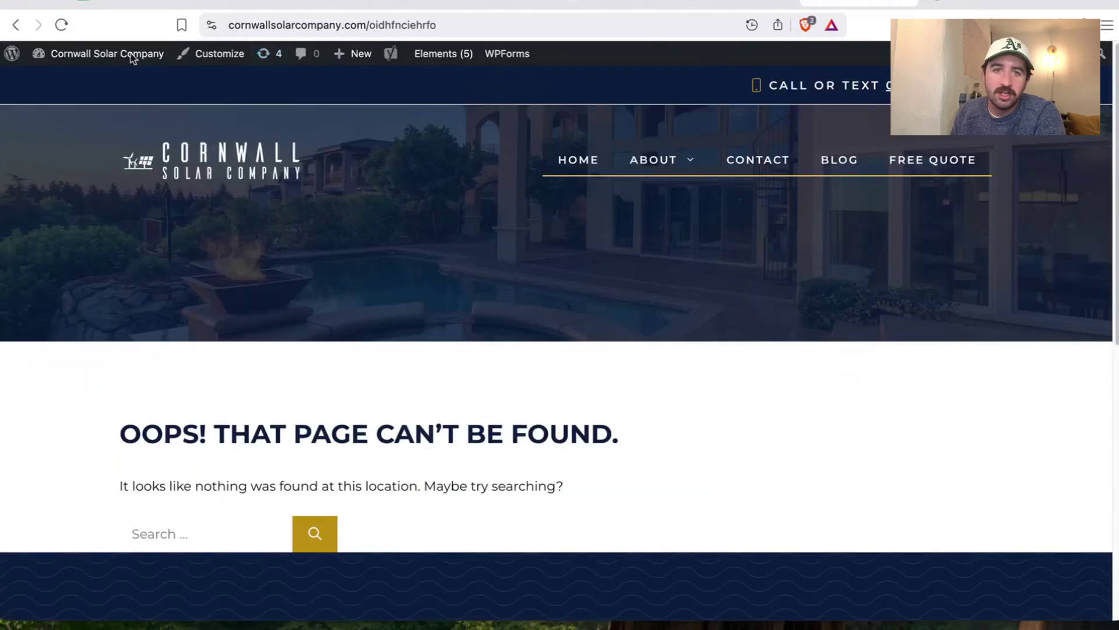
left_click(128, 5)
left_click(1084, 382)
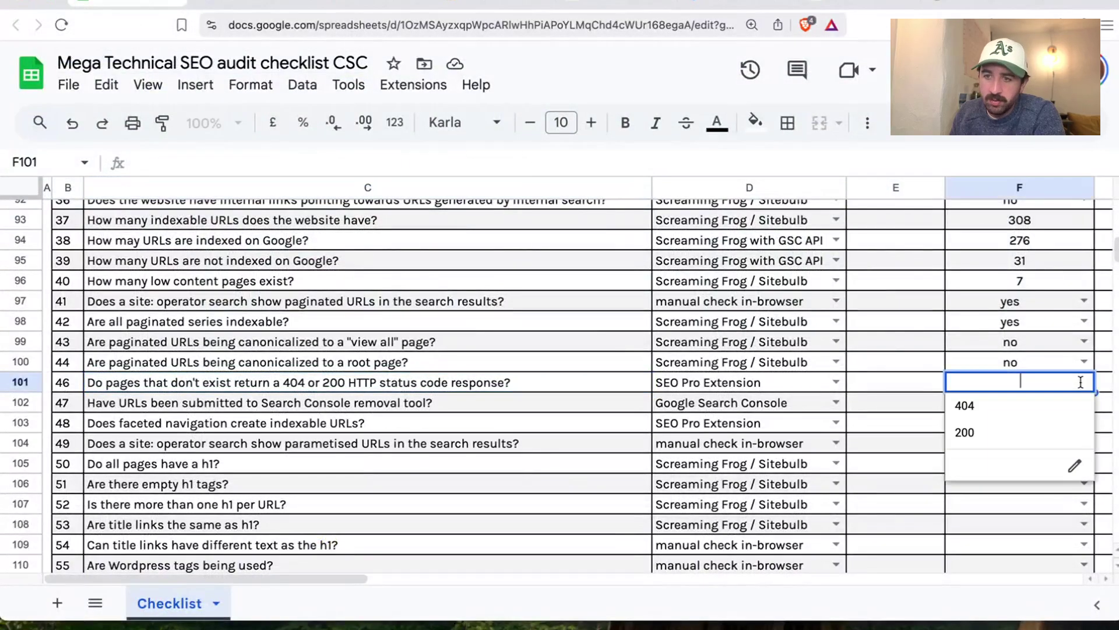
left_click(1004, 405)
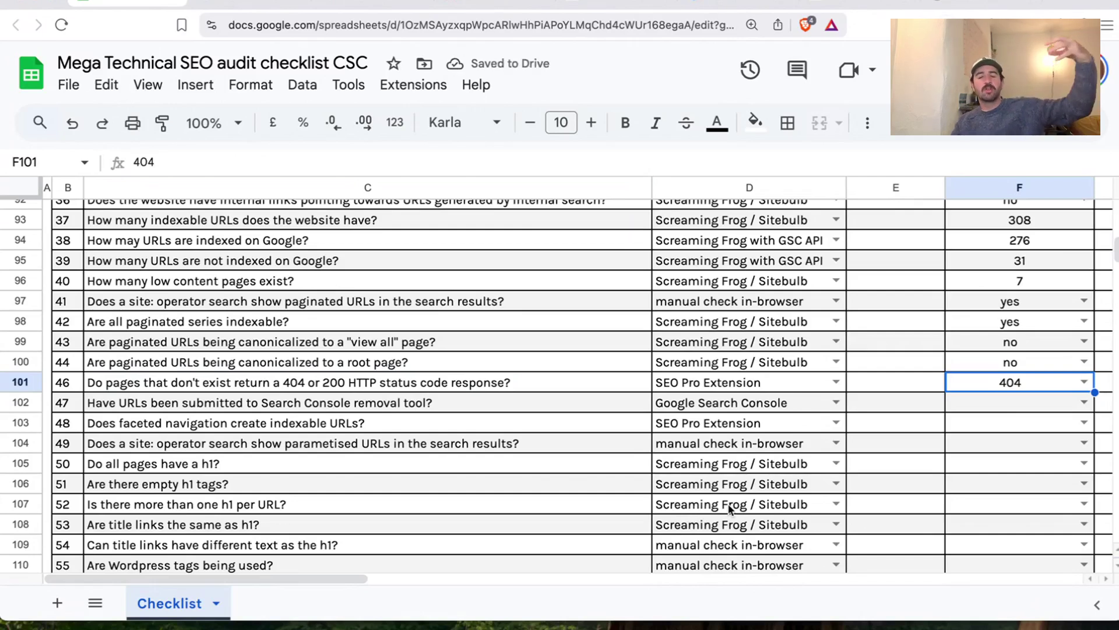
Switch to Search Console and check the Removals report for submitted temporary removal requests on cornwallsolarcompany.com
left_click(256, 405)
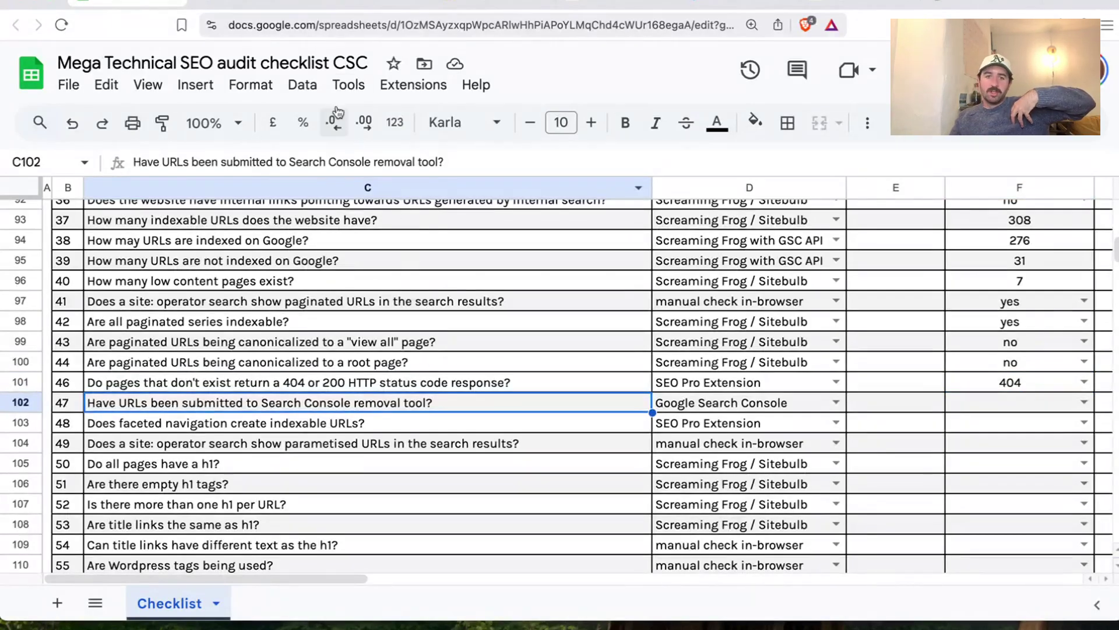
left_click(230, 3)
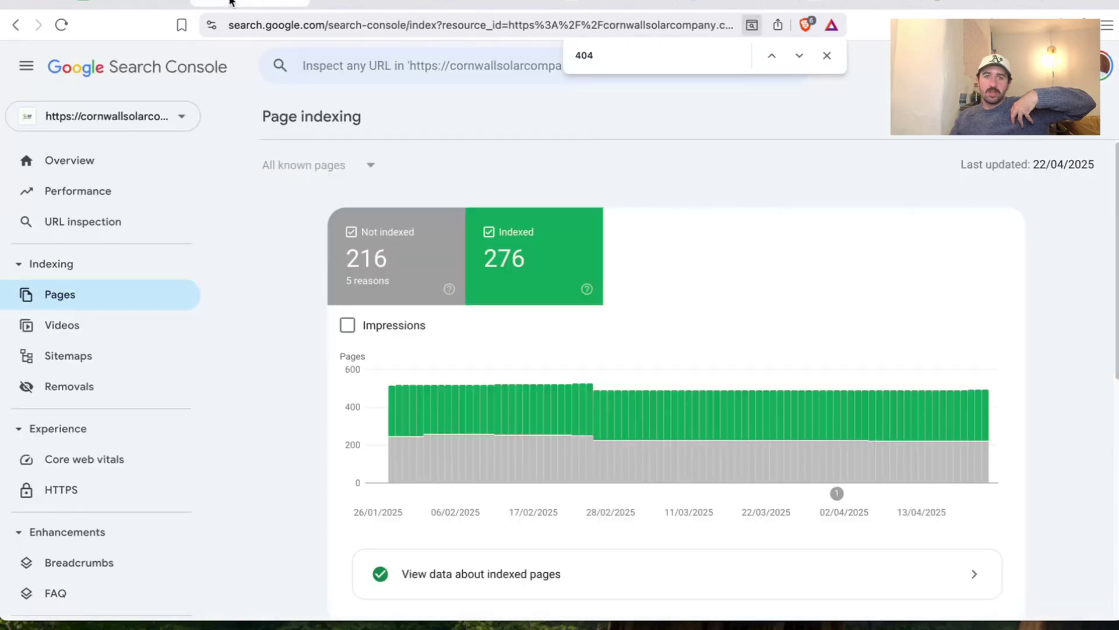
left_click(87, 388)
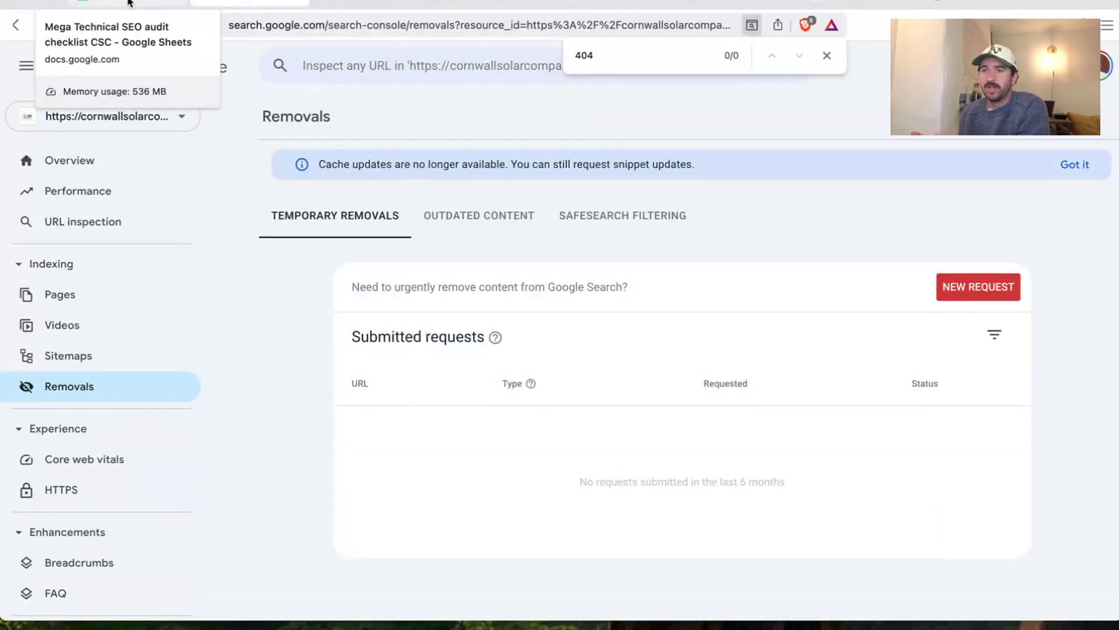
Back in the checklist, answer no for URLs submitted to the removal tool and no for faceted navigation creating indexable URLs
left_click(130, 3)
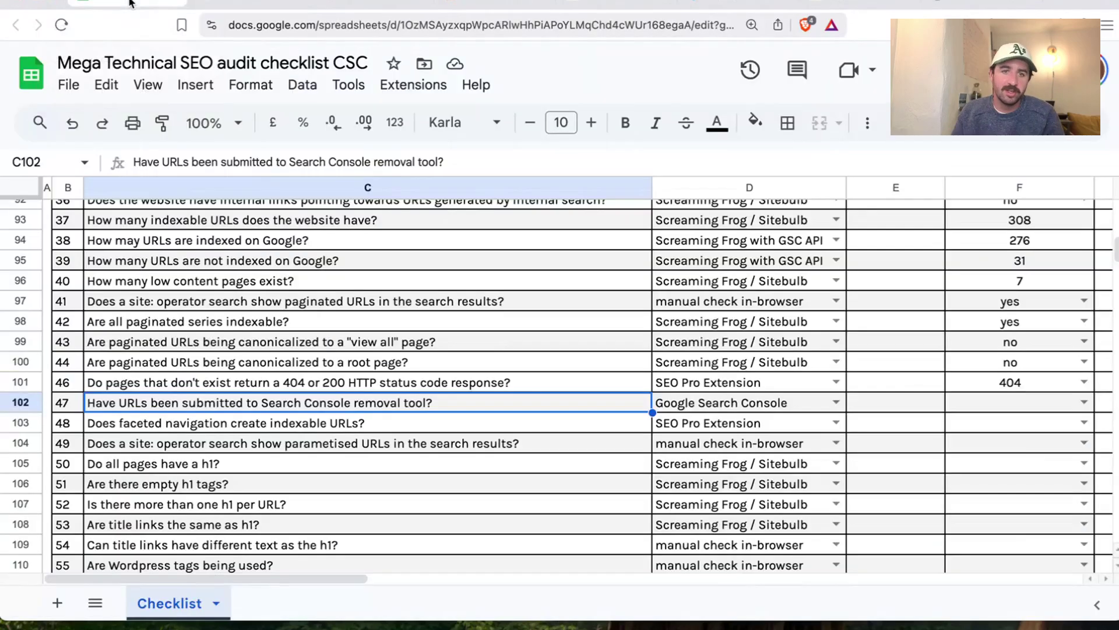
left_click(1084, 402)
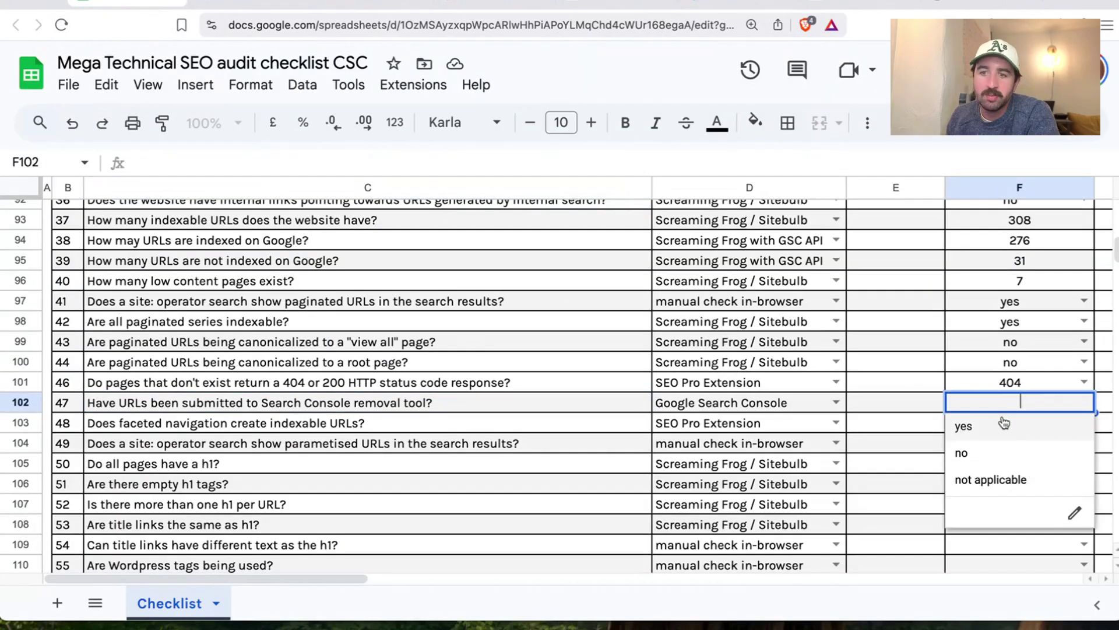
left_click(959, 457)
For the parametised URLs question, run a Google search for "site: cornwallsolarcompany.com" in the browser
left_click(224, 448)
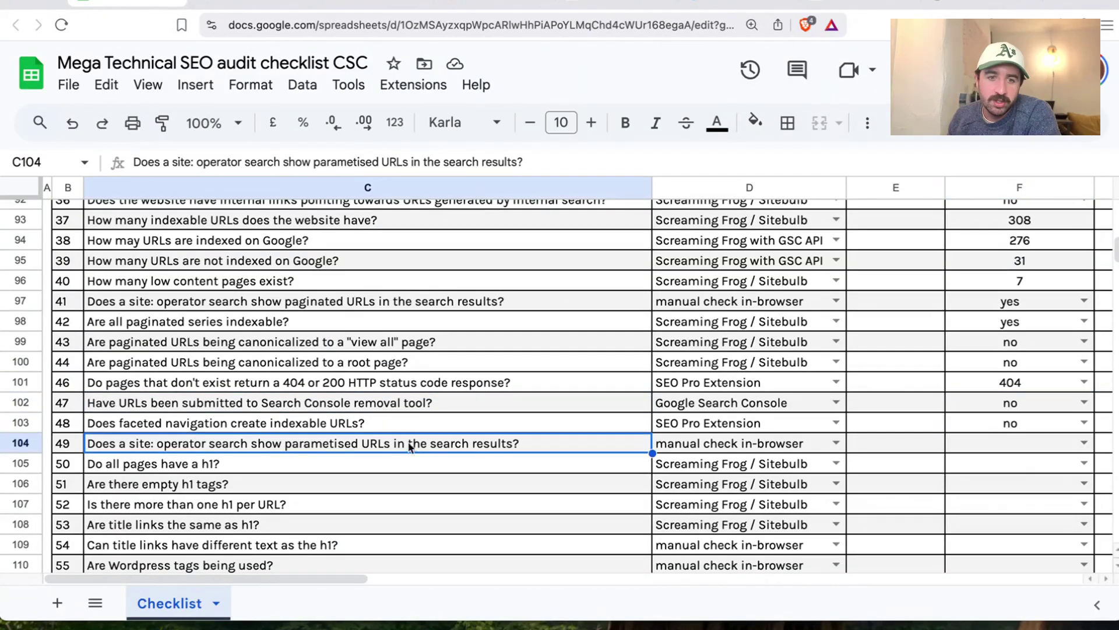
left_click(968, 4)
left_click(475, 26)
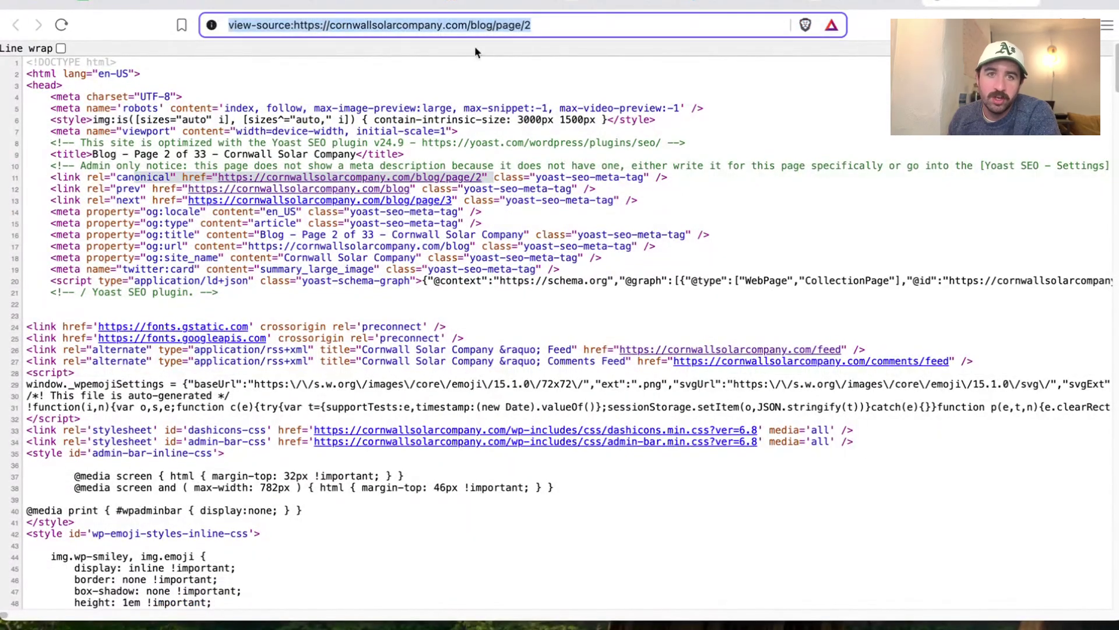
type("site: cor")
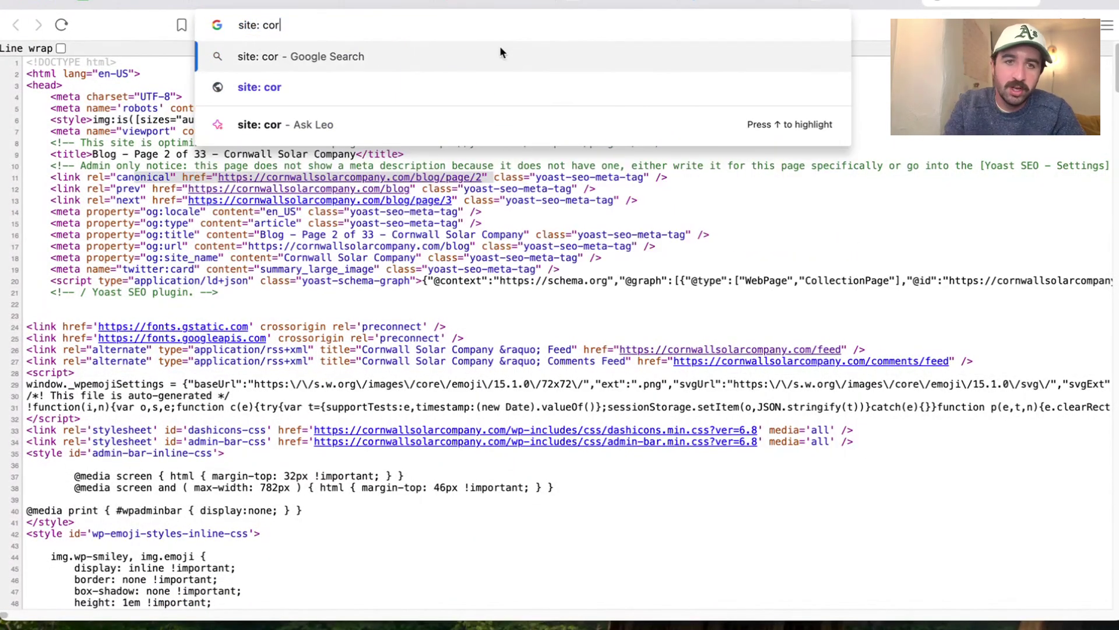
key("BackSpace")
key("BackSpace")
key("BackSpace")
type("conrwall")
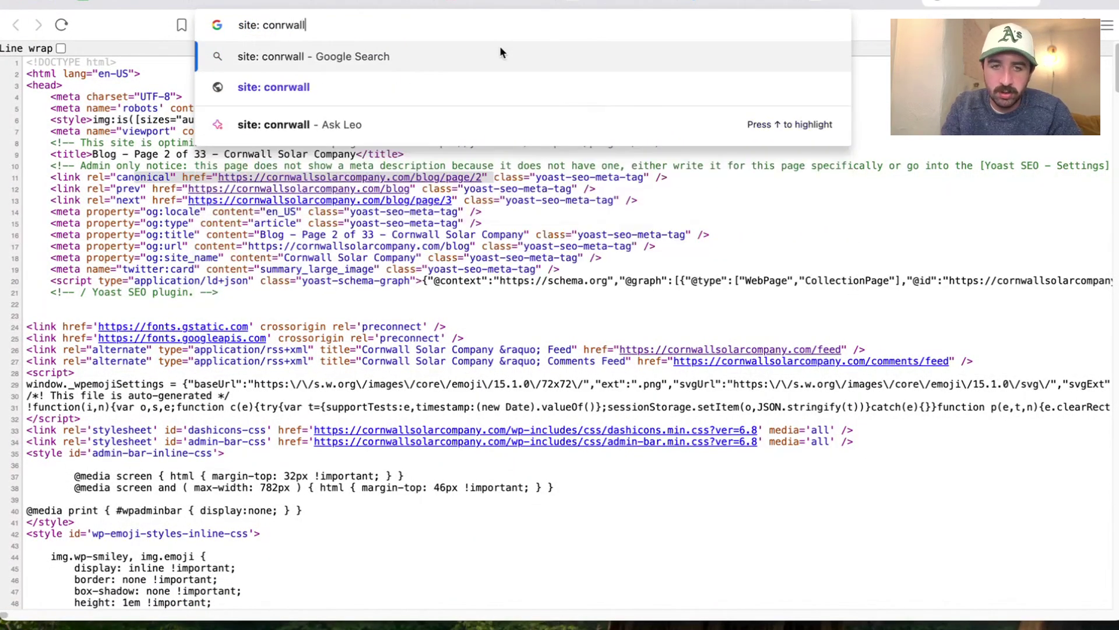
key("BackSpace")
key("BackSpace")
key("BackSpace")
key("BackSpace")
key("BackSpace")
key("BackSpace")
type("rnwallsolarcompany.com")
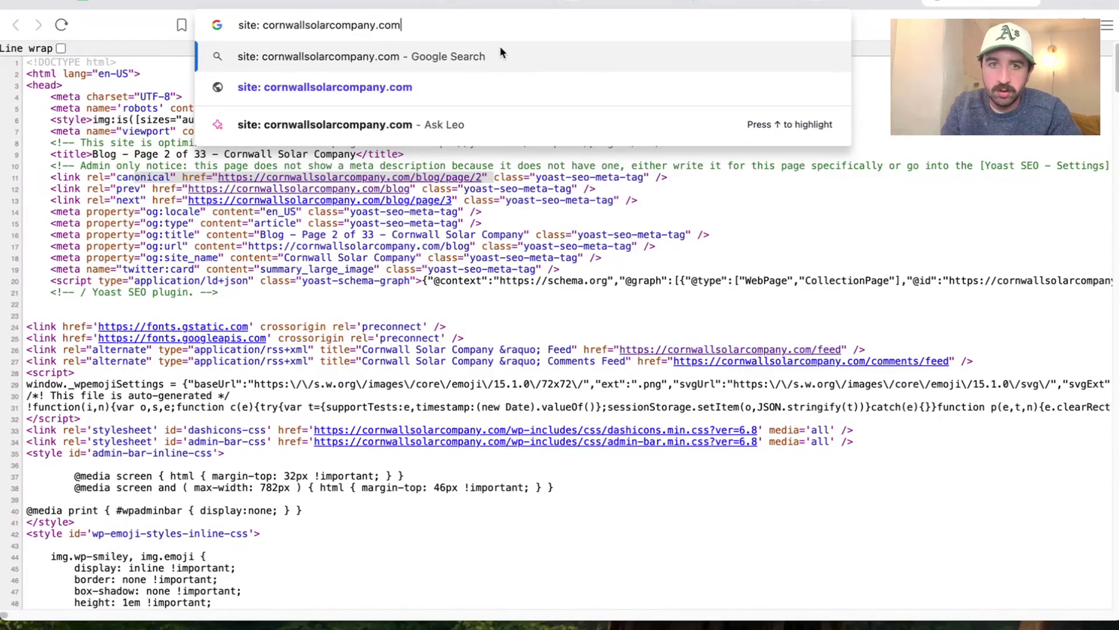
key("Return")
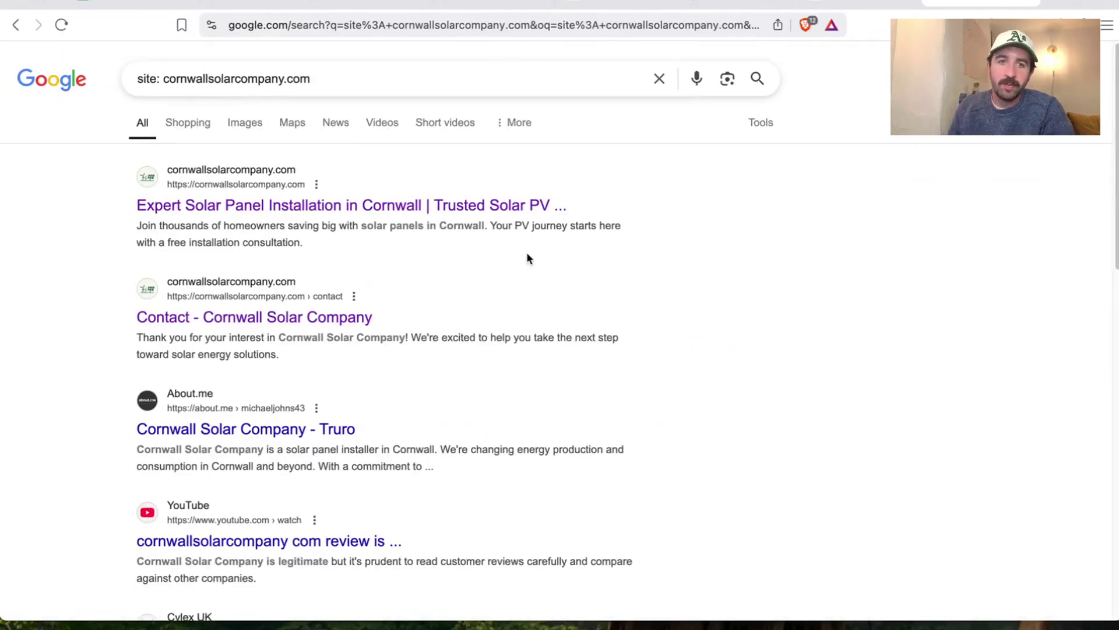
left_click(165, 79)
type("https")
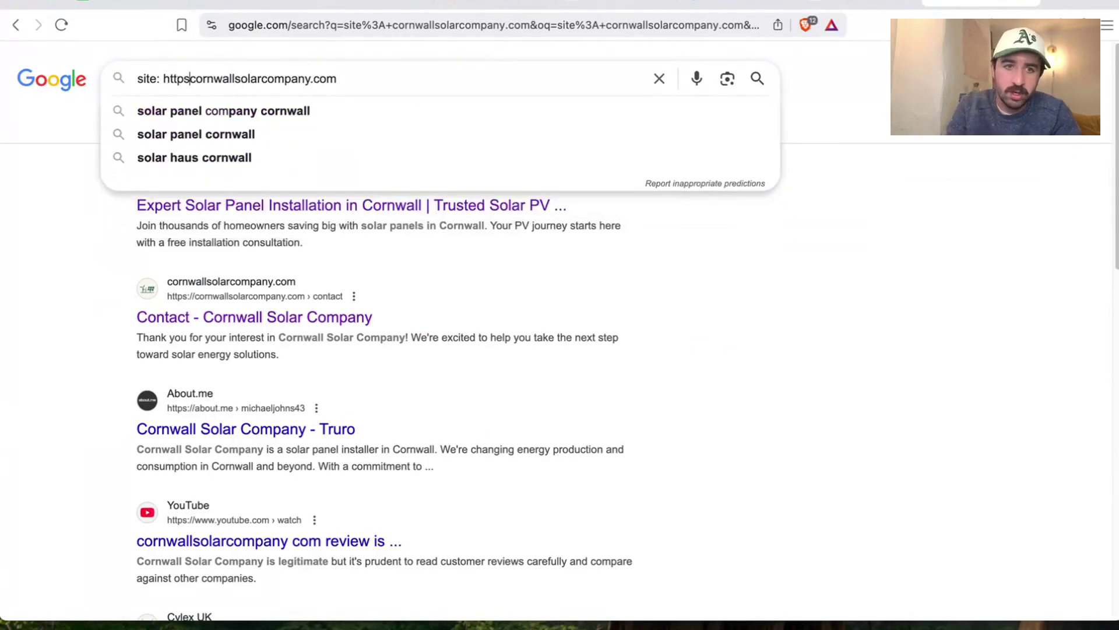
type("://")
key("Return")
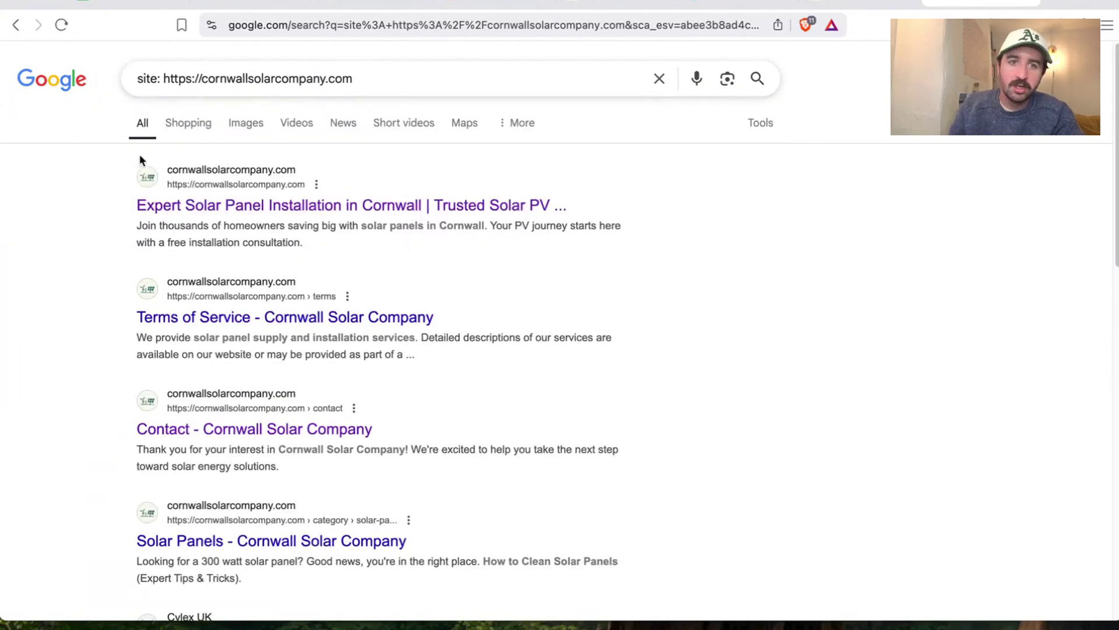
Go through the successive pages of site search results and examine the listed addresses for parametised URLs
scroll(411, 310, "down", 15)
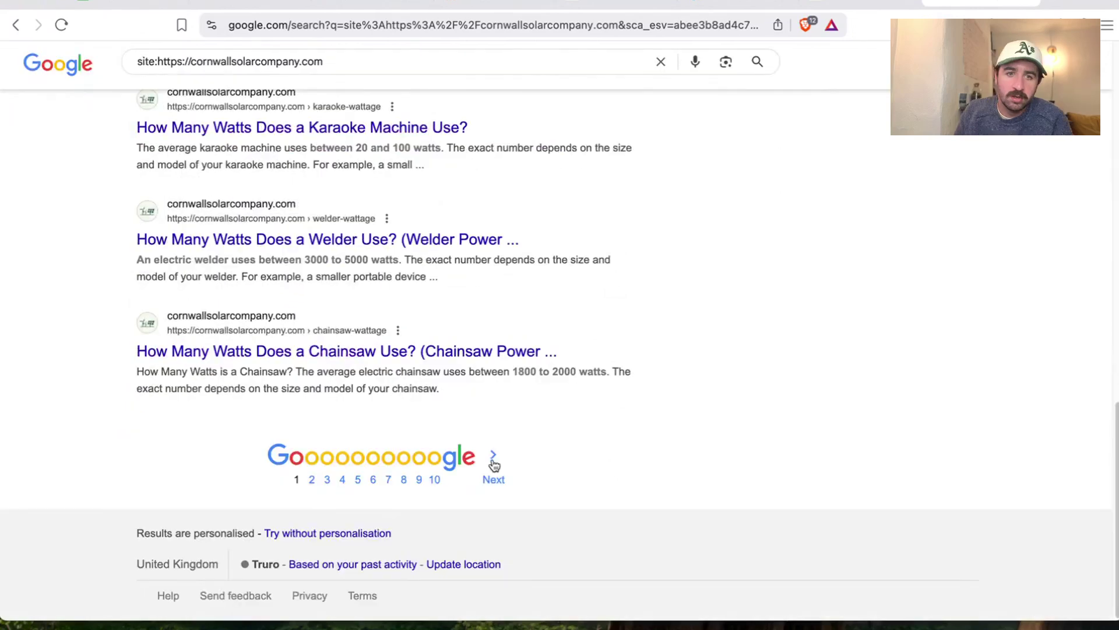
scroll(484, 454, "up", 15)
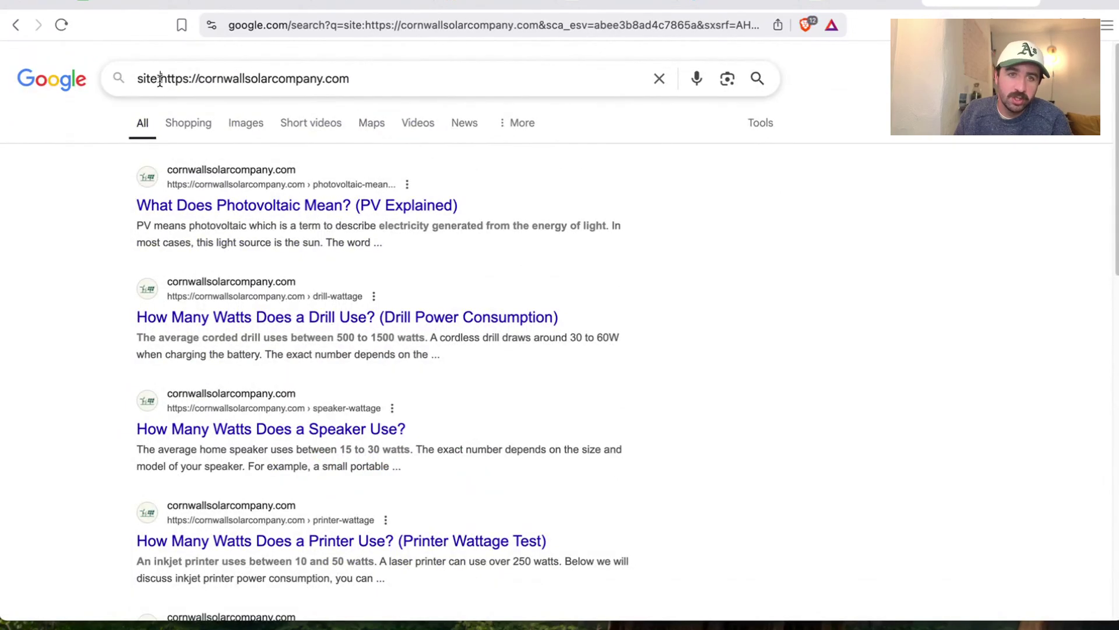
scroll(389, 333, "down", 15)
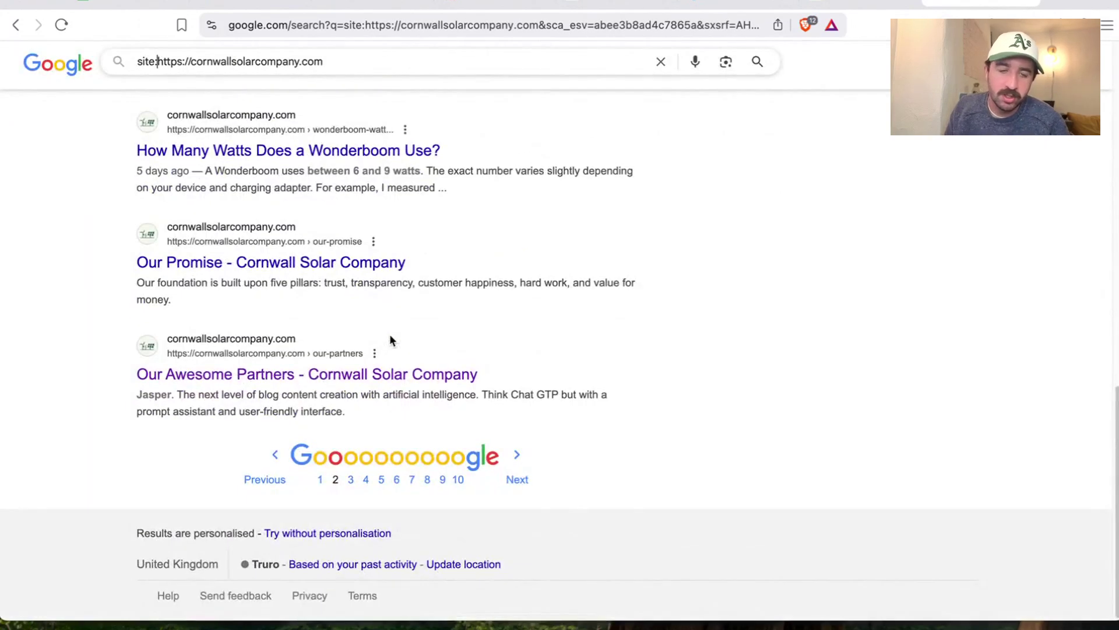
left_click(517, 456)
scroll(387, 298, "down", 15)
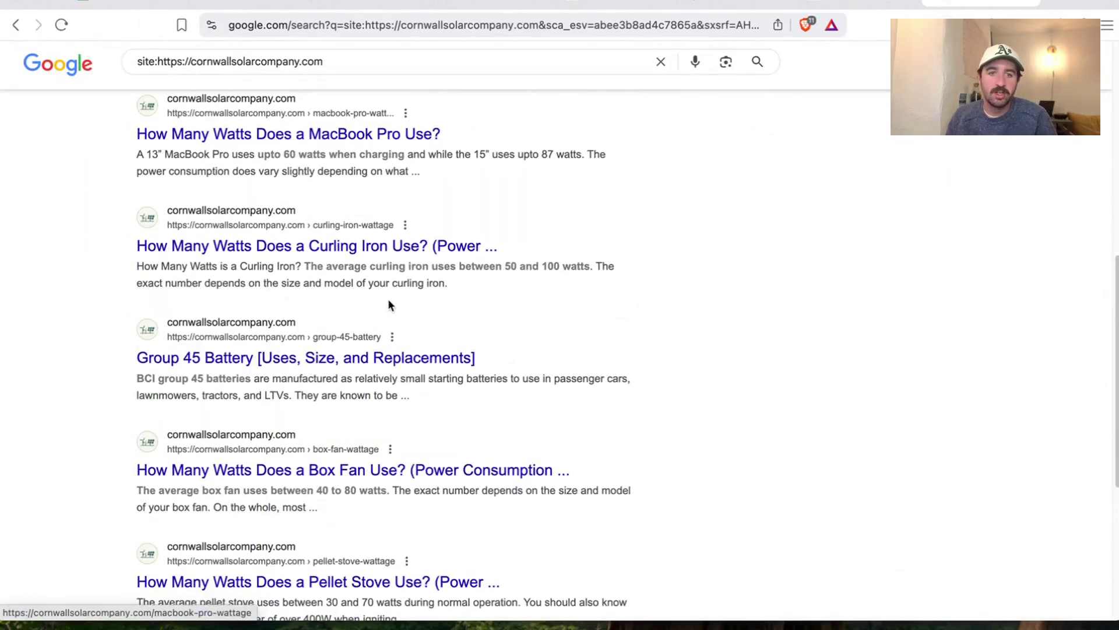
left_click(515, 479)
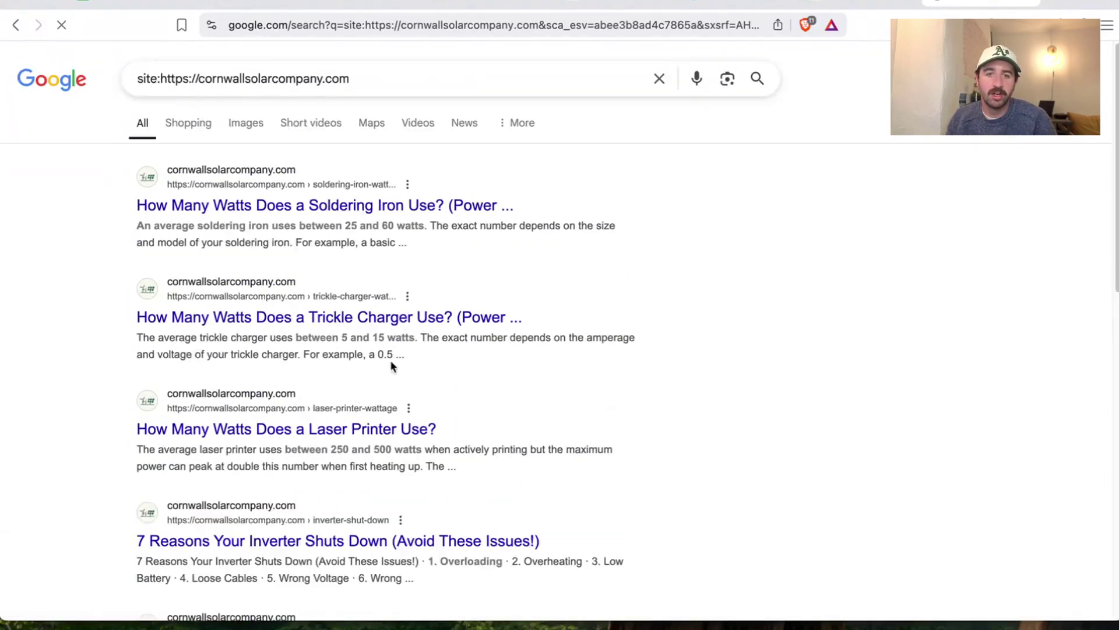
scroll(497, 365, "down", 15)
left_click(518, 507)
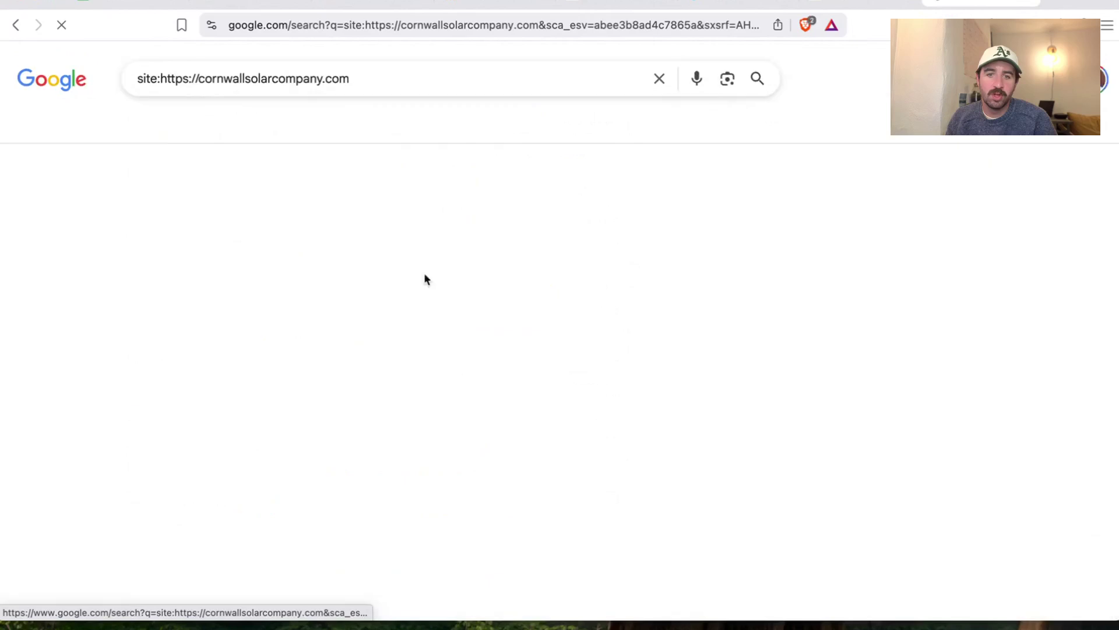
scroll(374, 241, "down", 10)
scroll(373, 241, "down", 5)
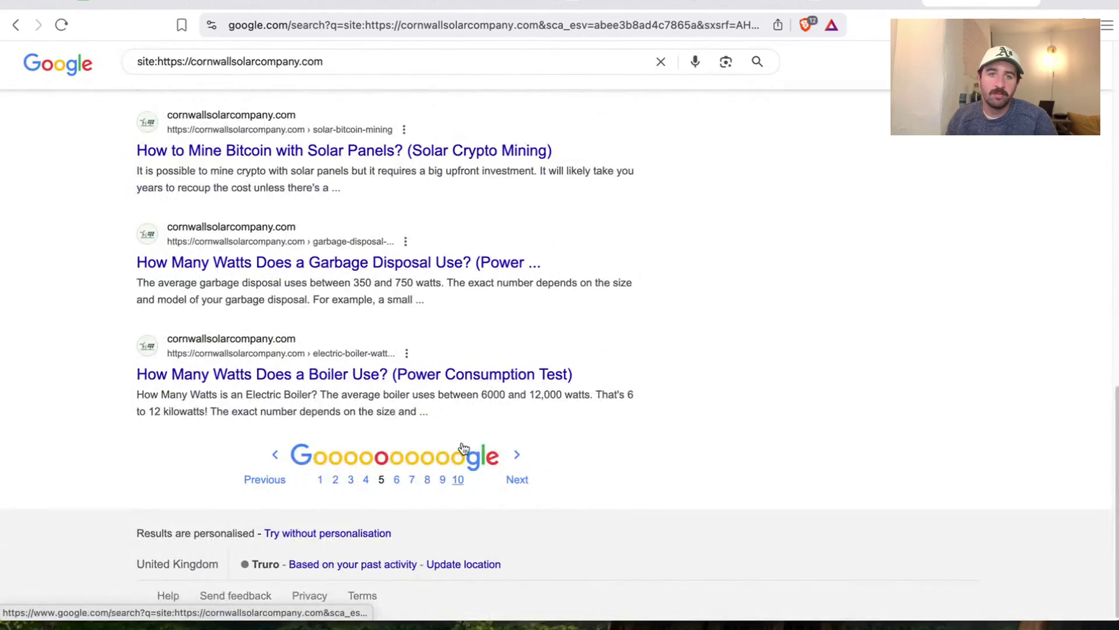
left_click(513, 472)
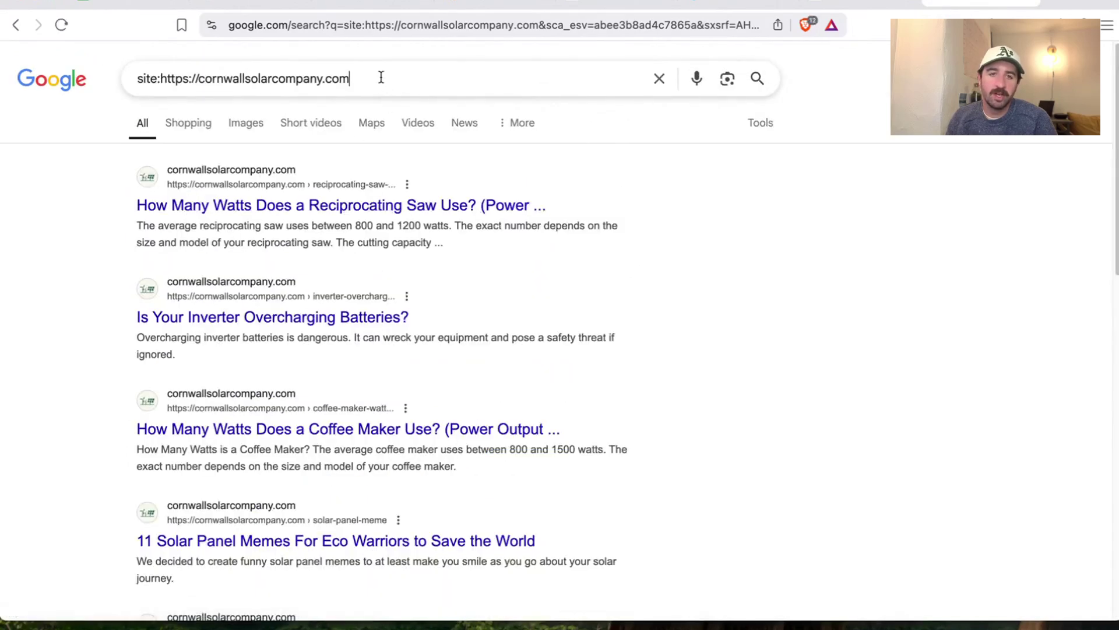
scroll(351, 253, "down", 1)
scroll(358, 260, "down", 10)
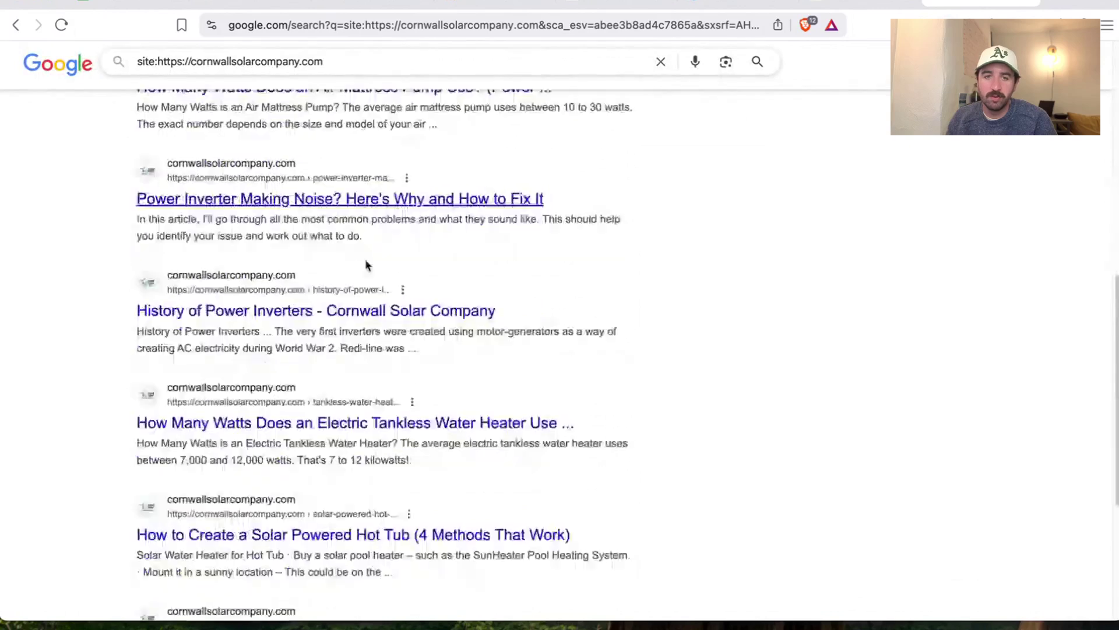
left_click(519, 456)
scroll(354, 294, "down", 10)
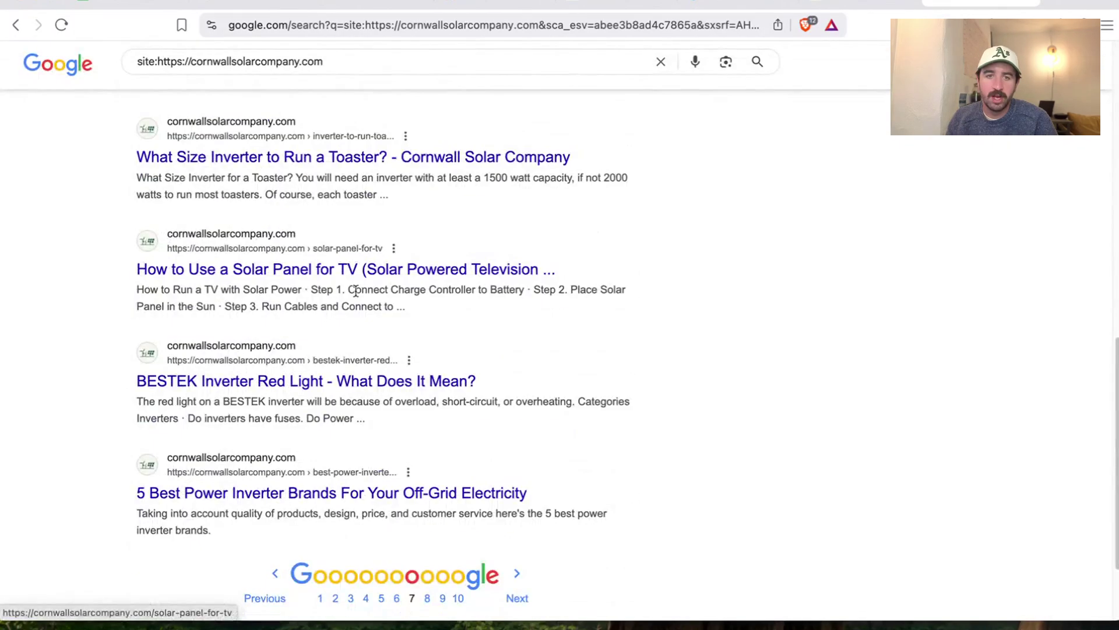
left_click(515, 590)
scroll(385, 297, "down", 8)
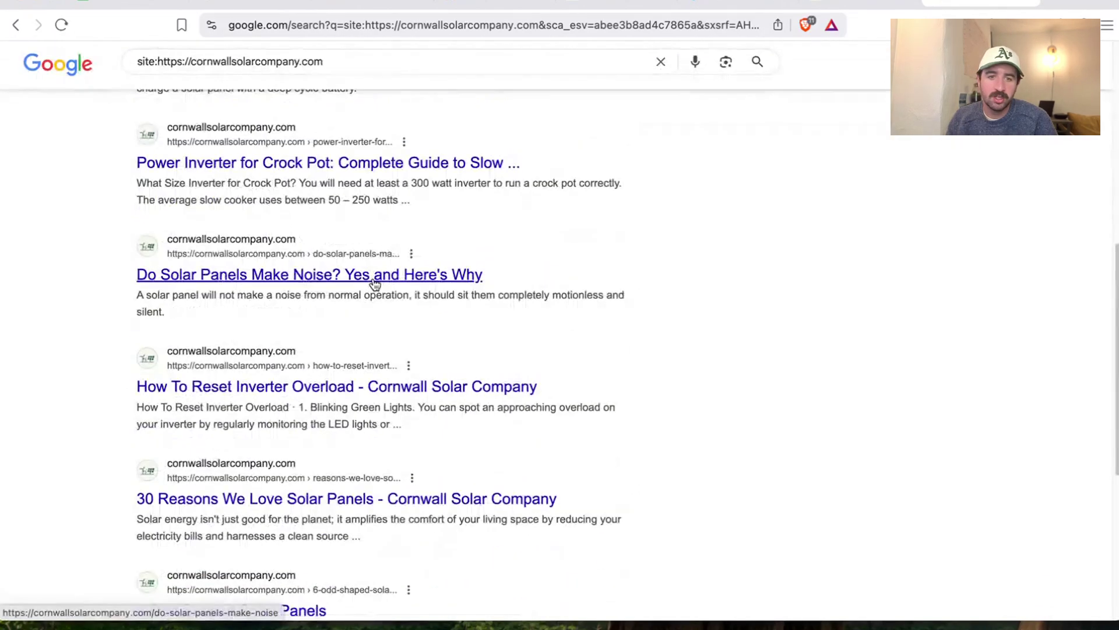
scroll(391, 322, "down", 10)
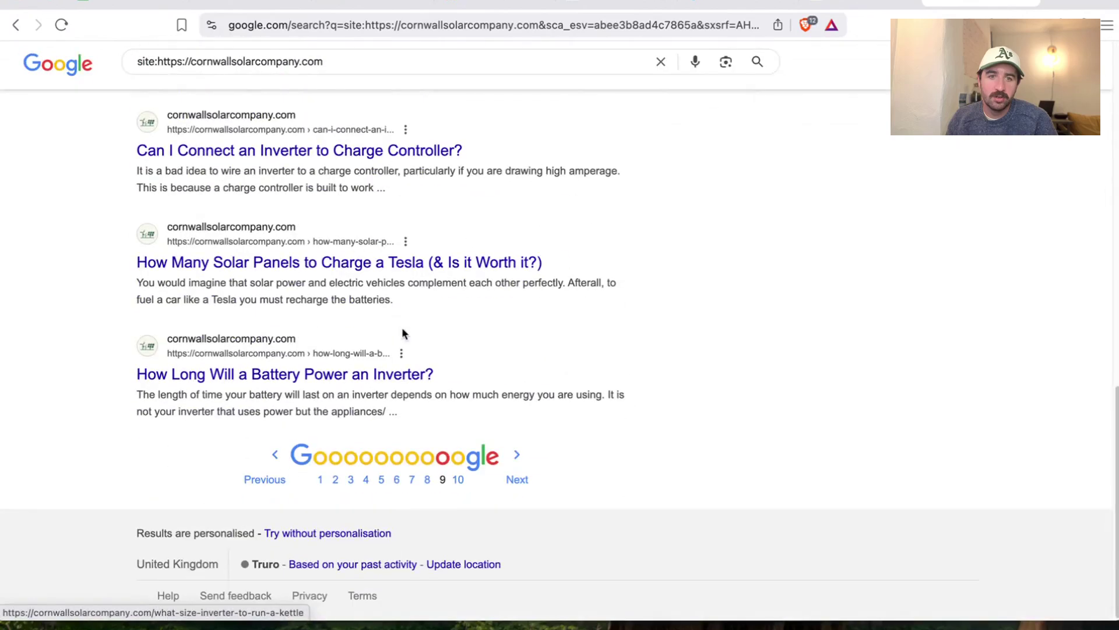
left_click(519, 455)
Return to the audit checklist and answer no for parametised URLs showing in a site: operator search
left_click(117, 6)
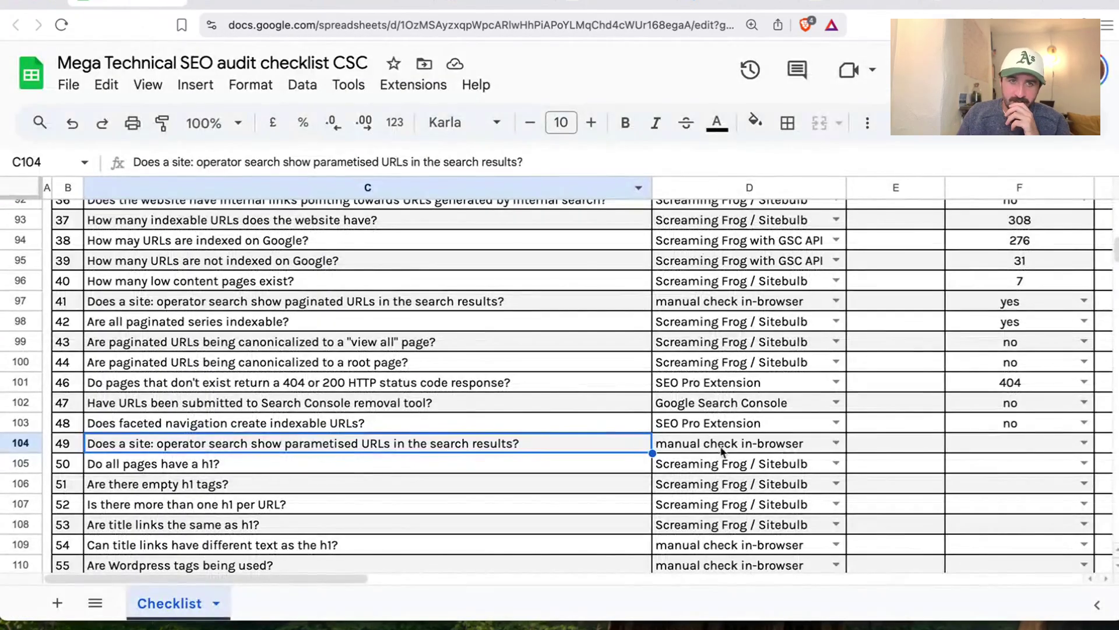
left_click(1080, 450)
left_click(982, 391)
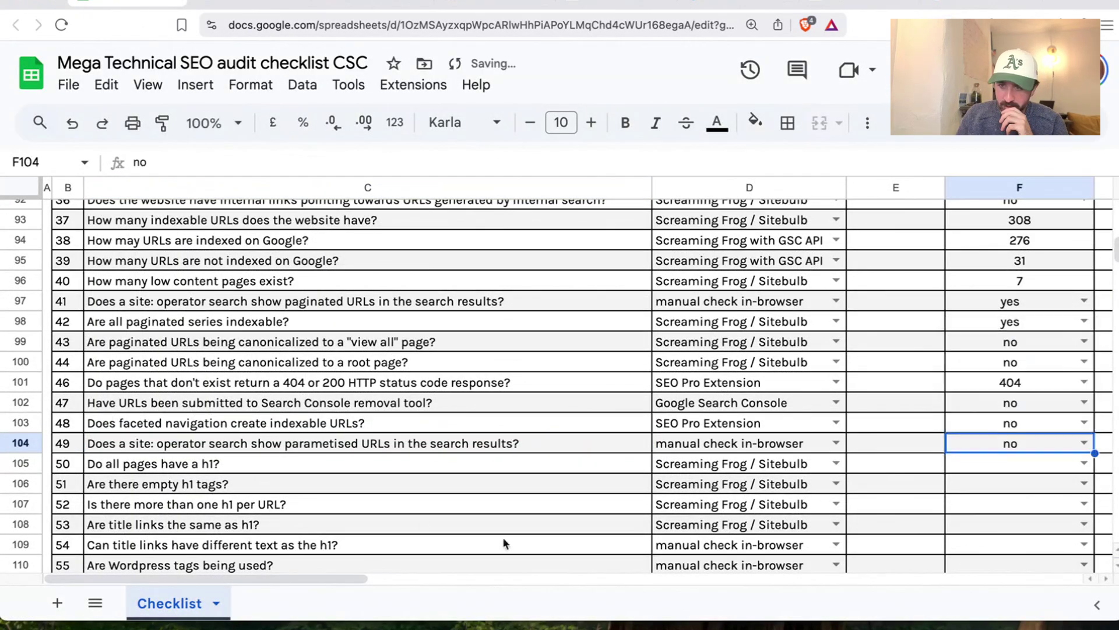
For the h1 question, switch to Screaming Frog and filter the crawl's H1 data to URLs with a missing H1
left_click(316, 470)
scroll(245, 460, "down", 1)
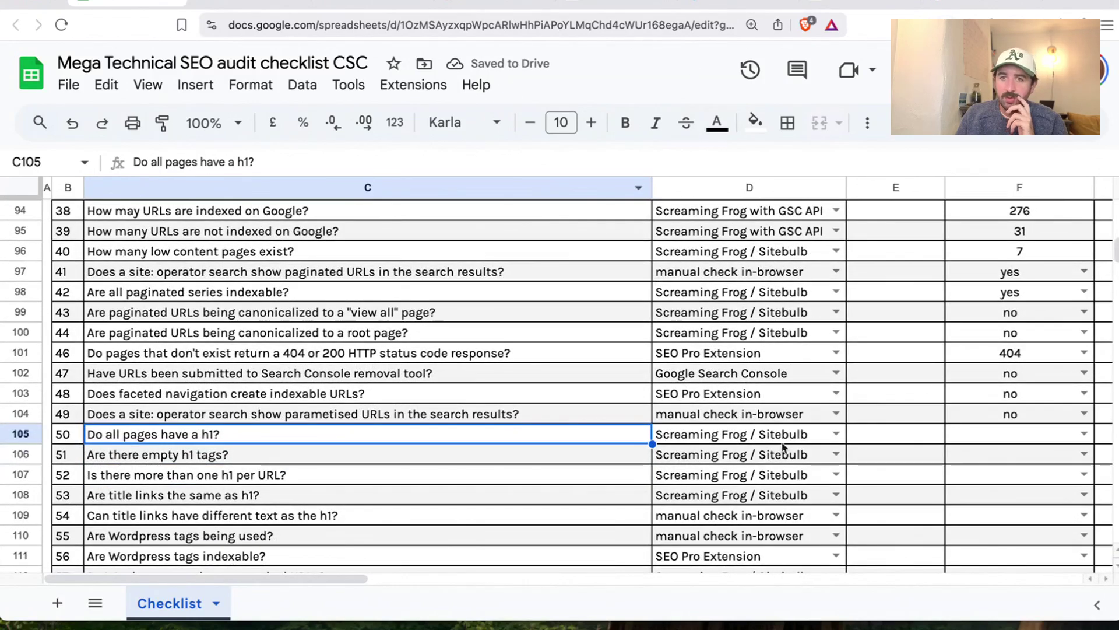
key("super+Tab")
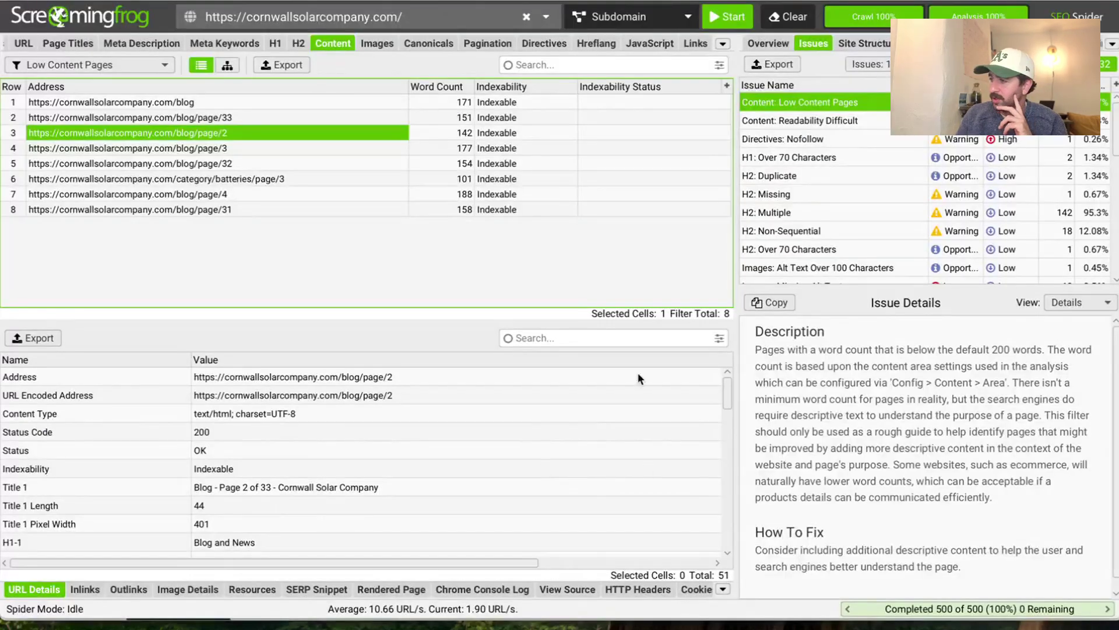
left_click(778, 156)
left_click(93, 62)
left_click(74, 77)
left_click(99, 65)
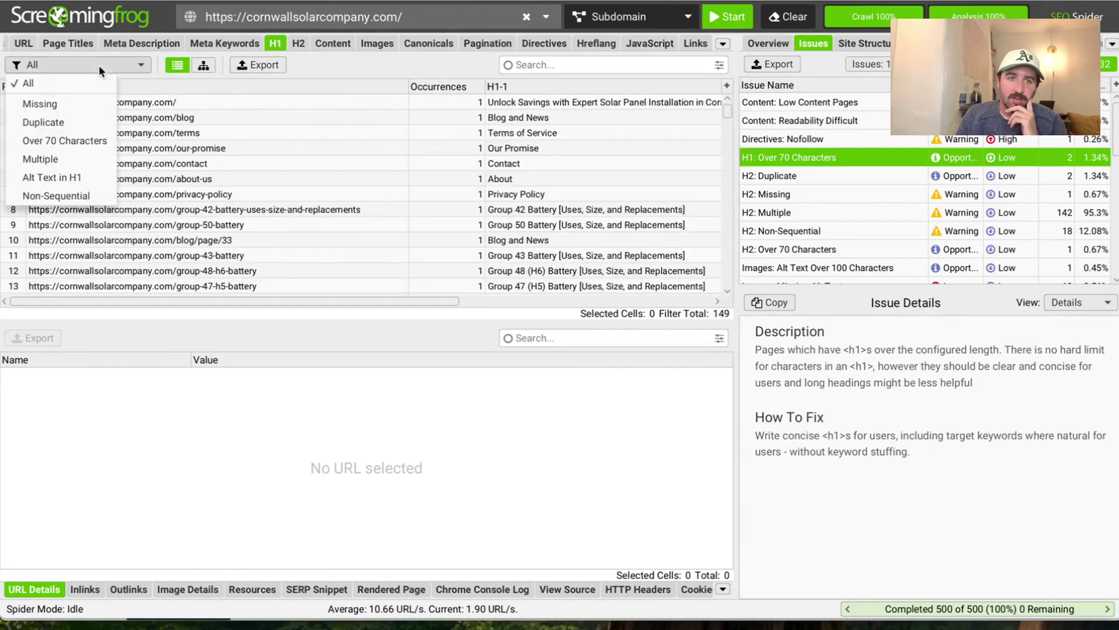
left_click(111, 64)
left_click(111, 64)
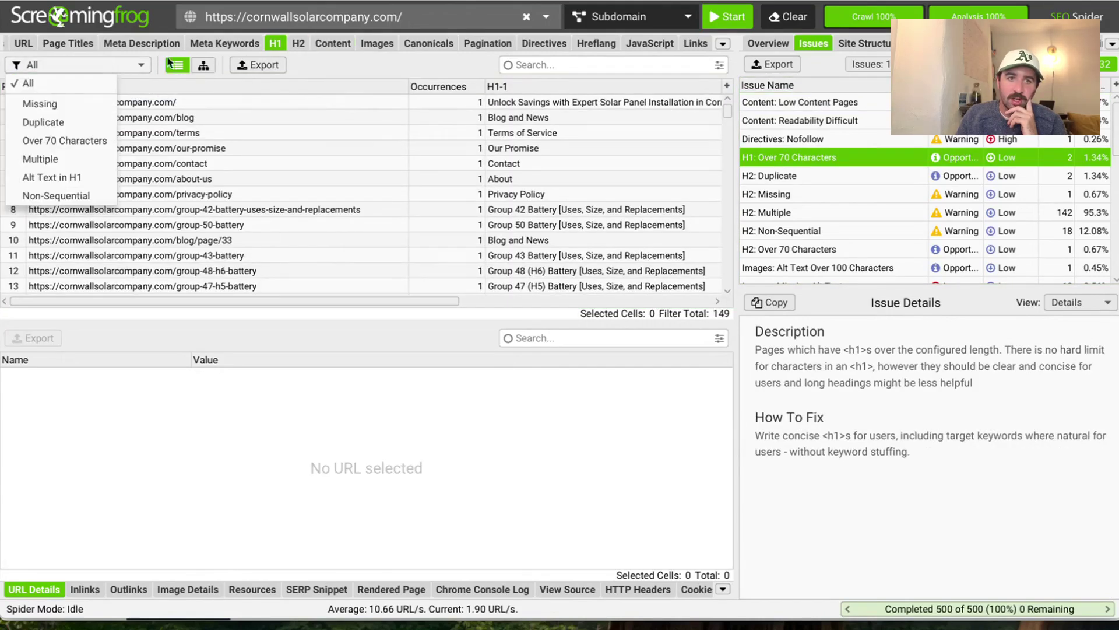
key("Down")
key("Return")
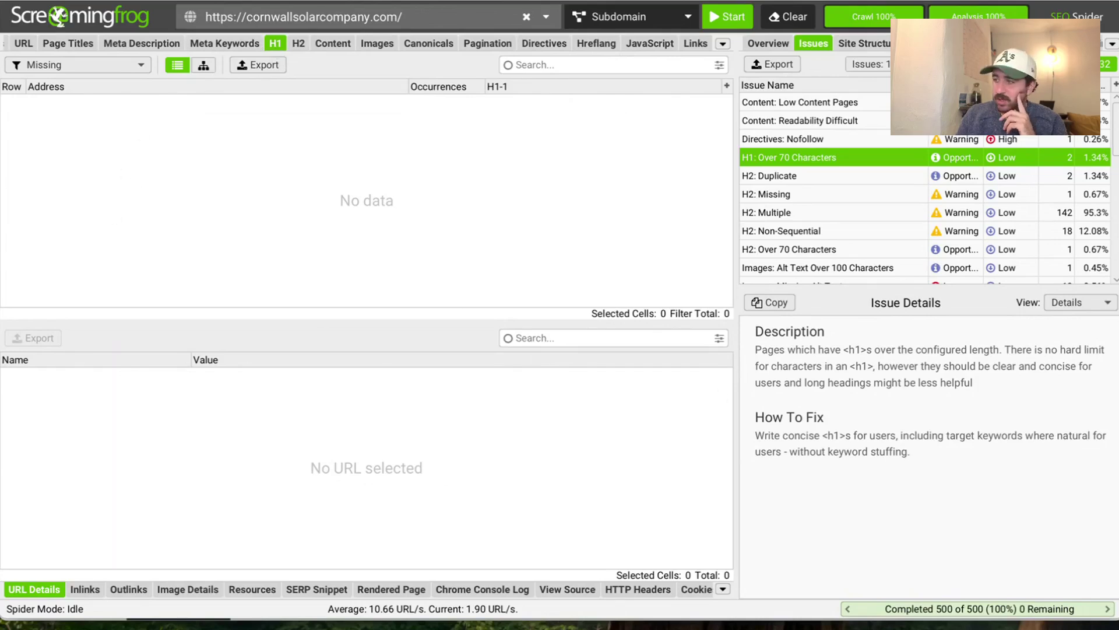
Return to the checklist and answer no for all pages having a h1 and no for empty h1 tags
key("alt+Tab")
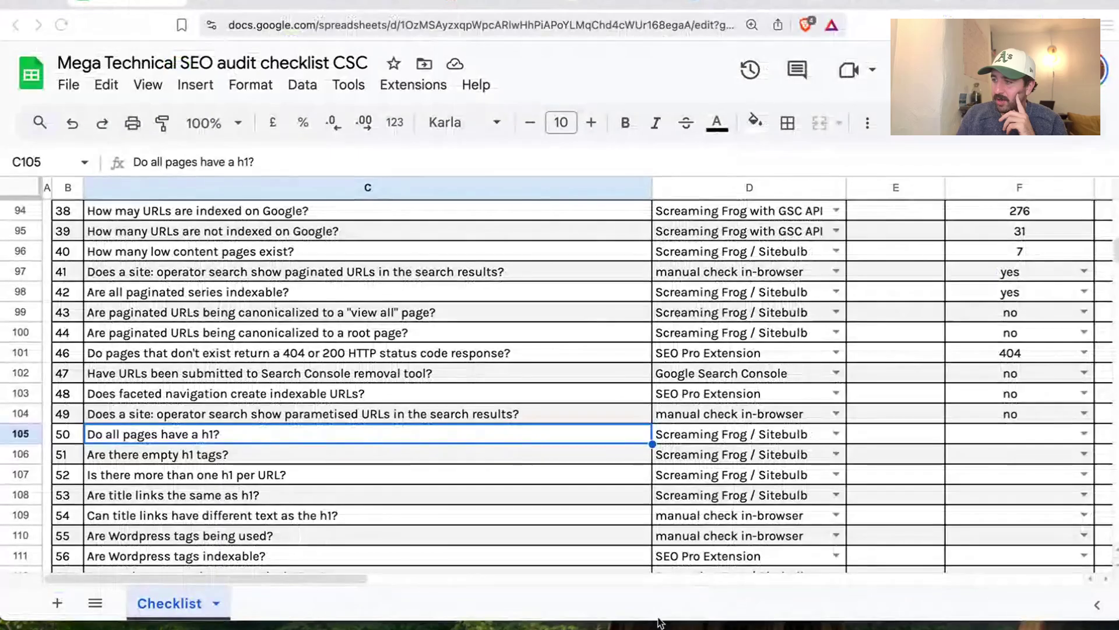
left_click(1084, 433)
left_click(989, 482)
left_click(407, 454)
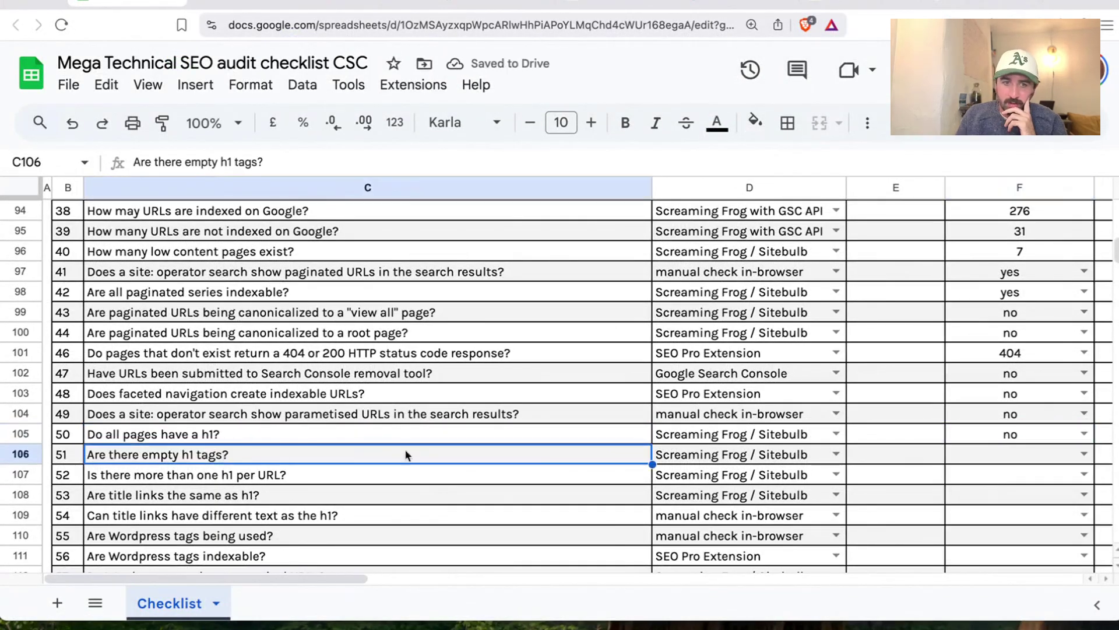
left_click(1080, 455)
left_click(965, 402)
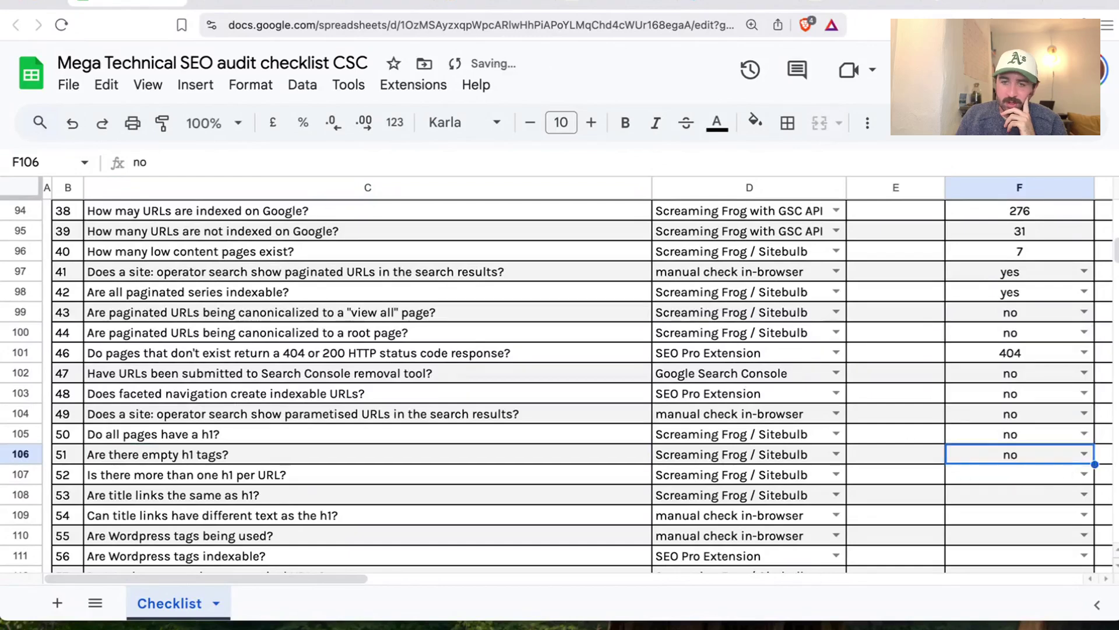
Switch to Screaming Frog and check the crawl's H1 data for the Over 70 Characters, Multiple, Alt Text in H1 and Non-Sequential filters
key("super+Tab")
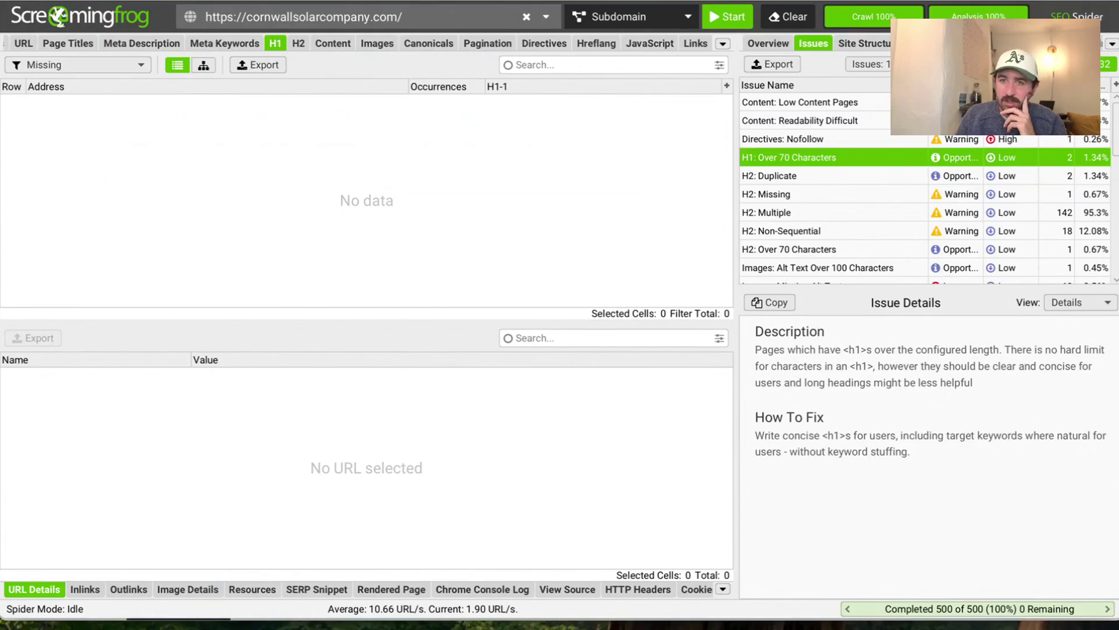
left_click(764, 46)
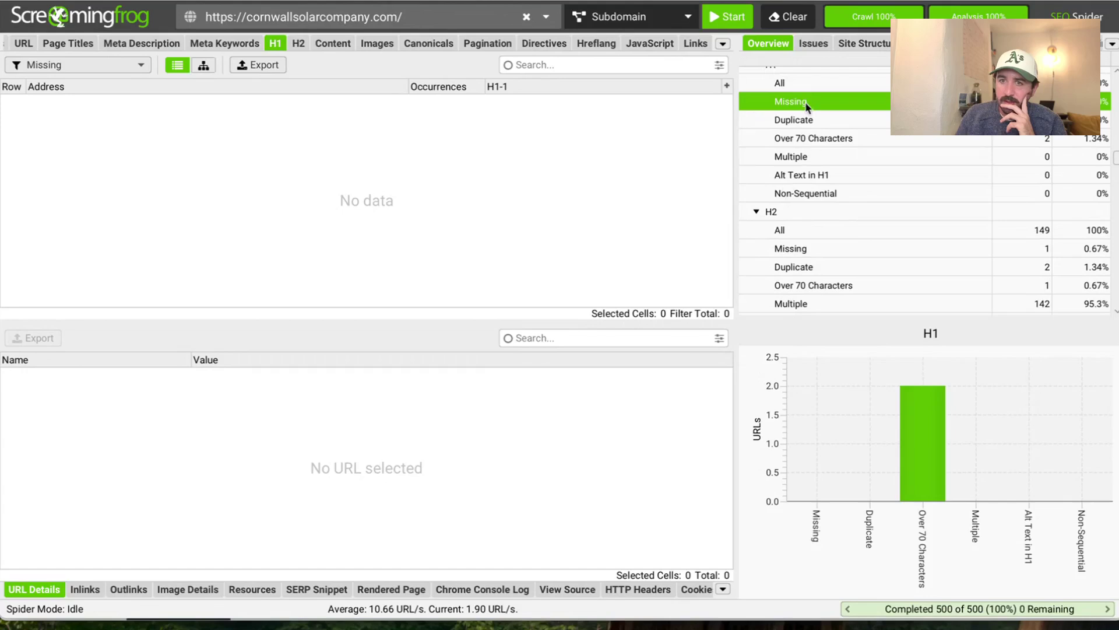
left_click(814, 139)
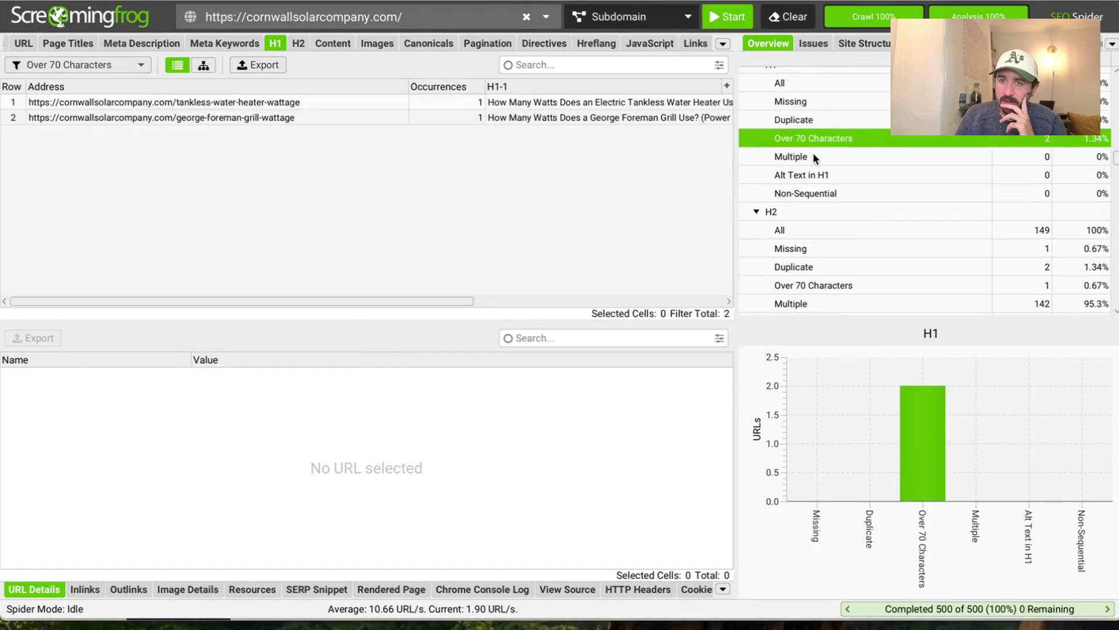
left_click(815, 156)
left_click(818, 175)
left_click(822, 195)
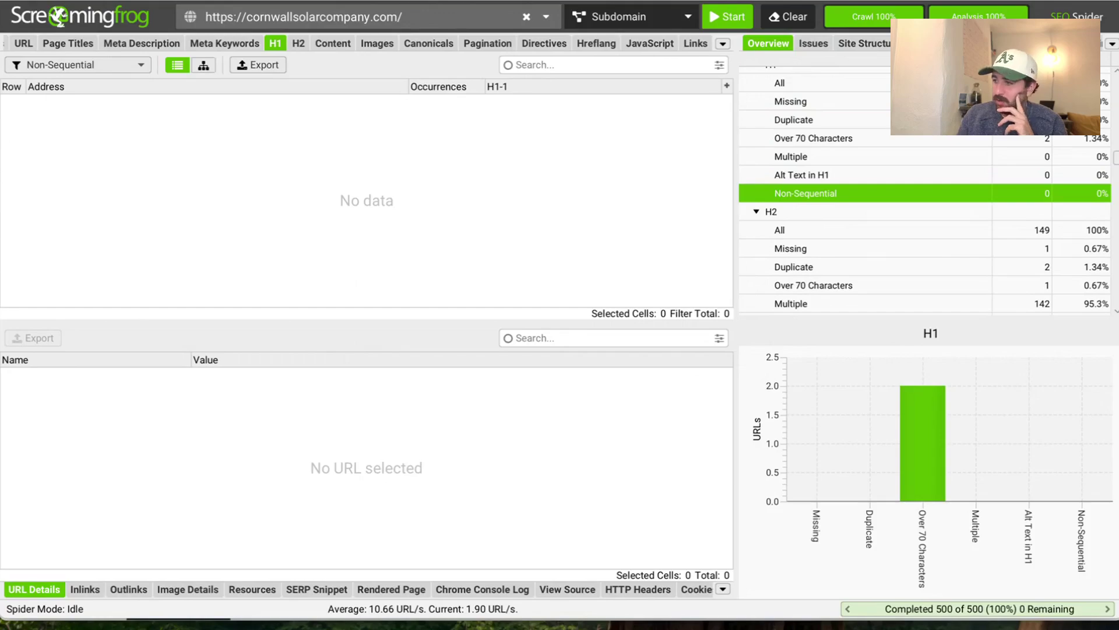
Return to the audit checklist and answer no for more than one h1 per URL and no for title links matching the h1
left_click(659, 628)
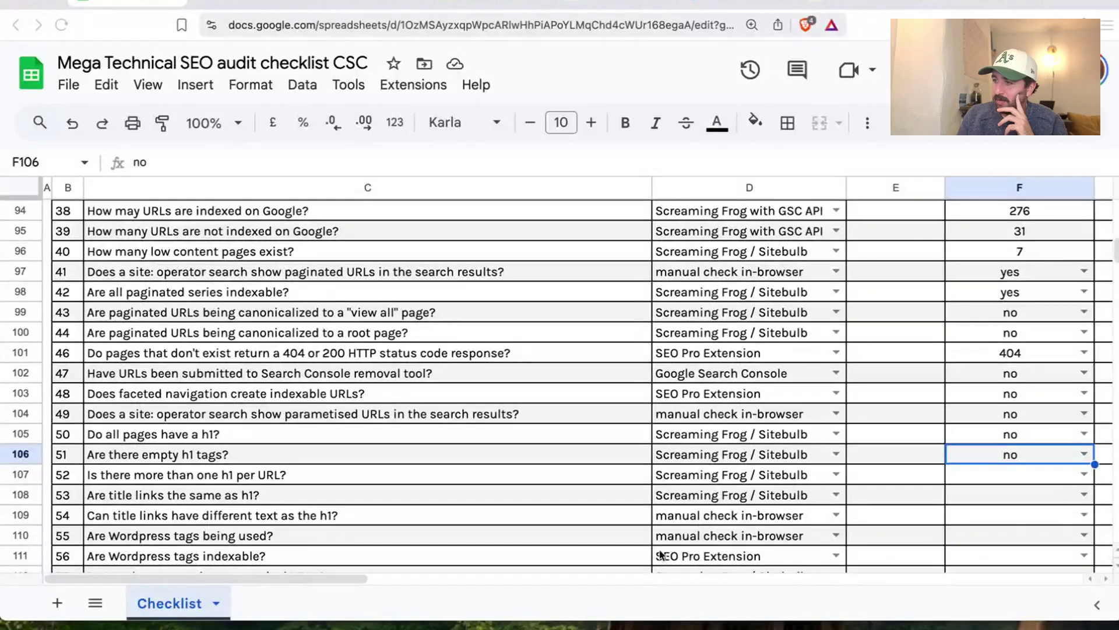
left_click(1085, 476)
left_click(991, 449)
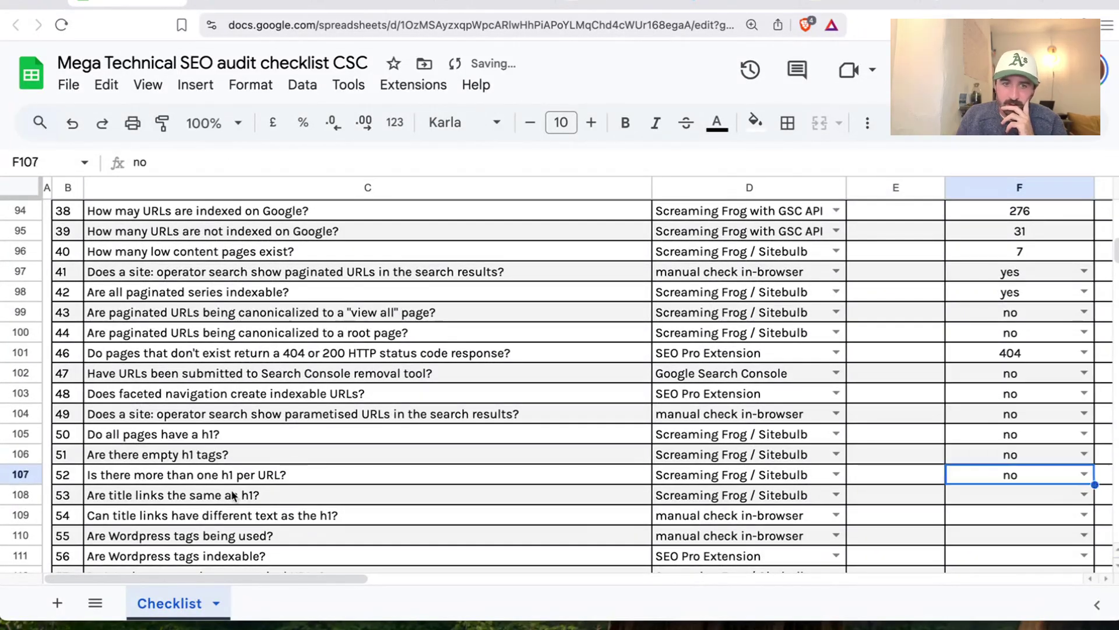
left_click(238, 495)
left_click(1083, 495)
left_click(962, 443)
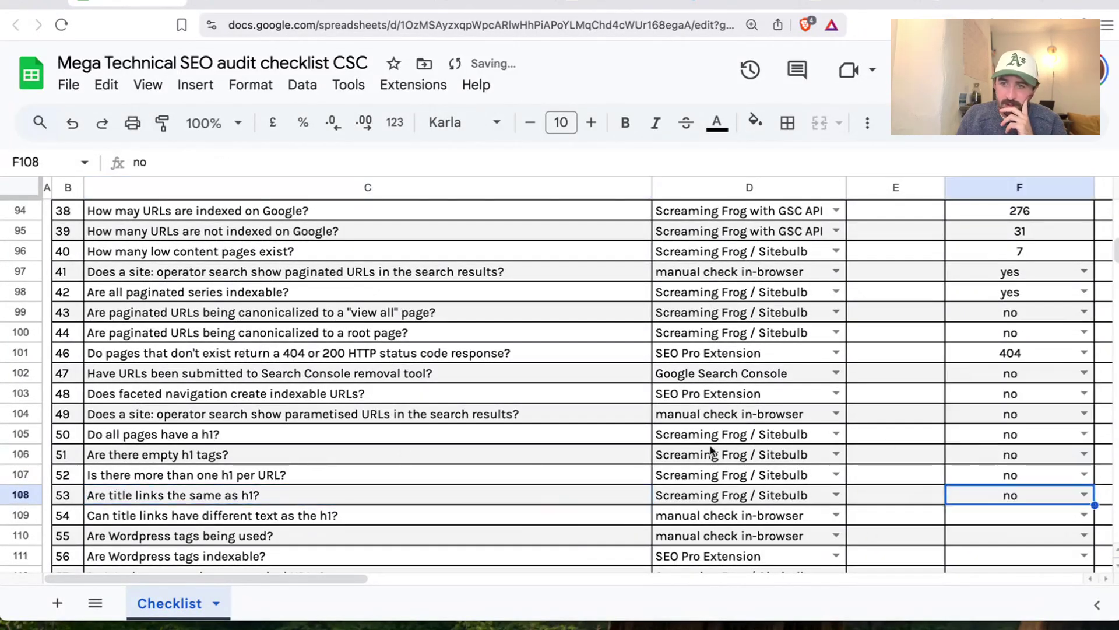
Answer yes to whether title links can have different text from the h1
scroll(274, 416, "down", 2)
left_click(274, 417)
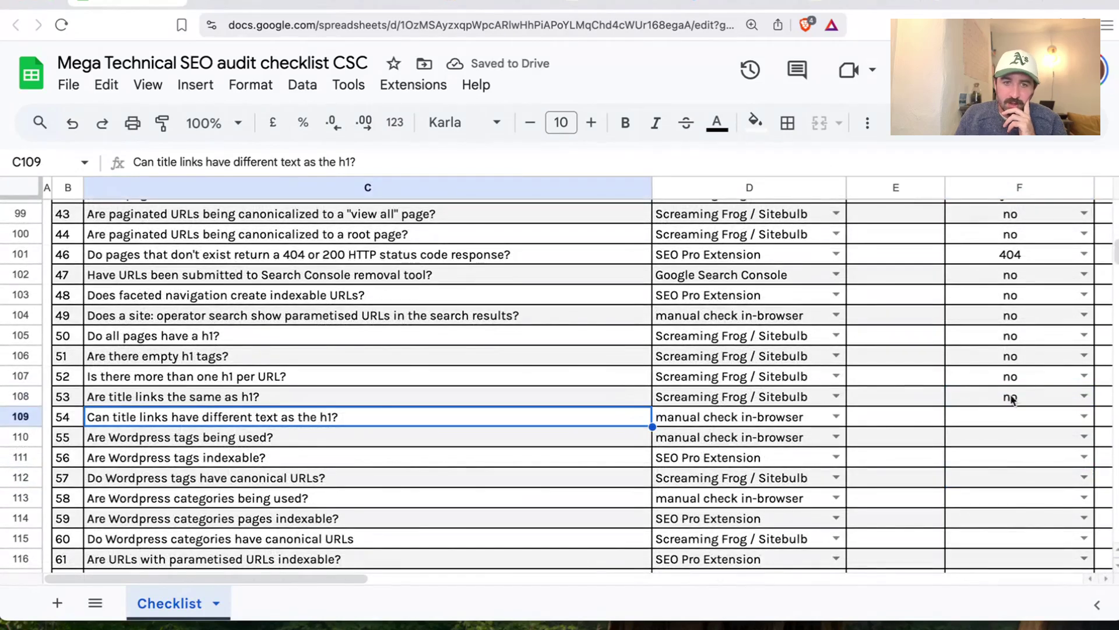
left_click(1084, 416)
left_click(984, 440)
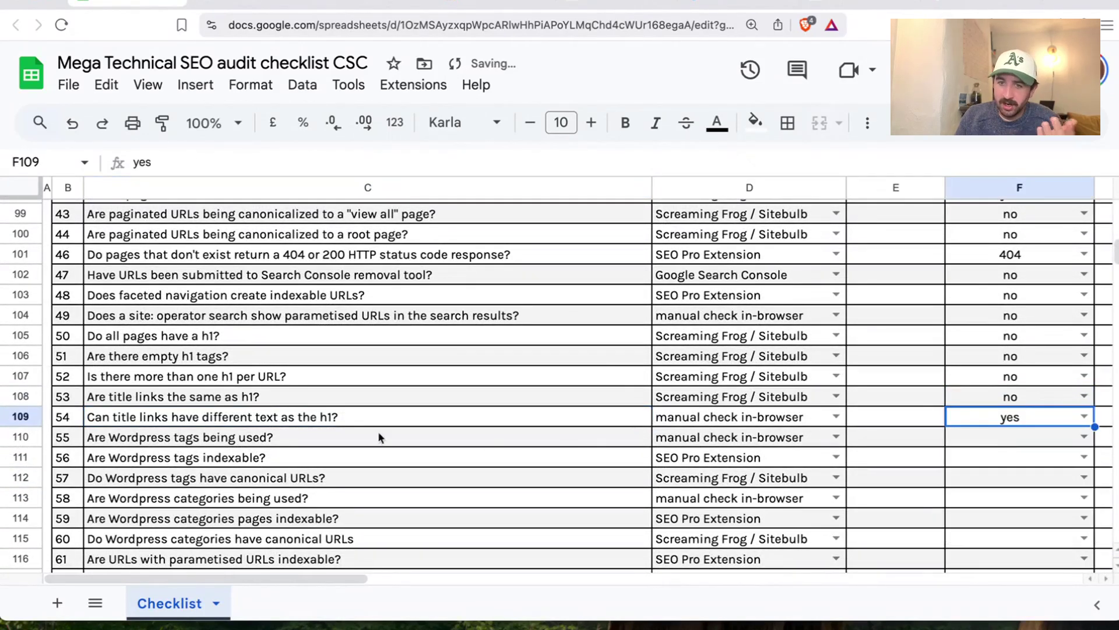
Answer no to whether Wordpress tags are being used
left_click(179, 441)
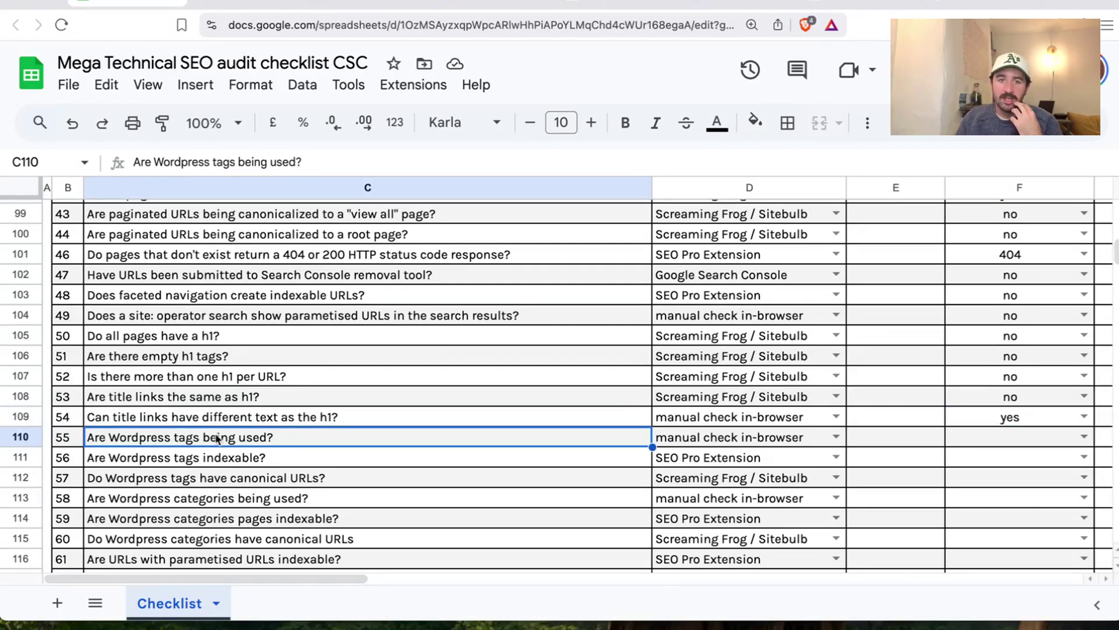
left_click(1083, 435)
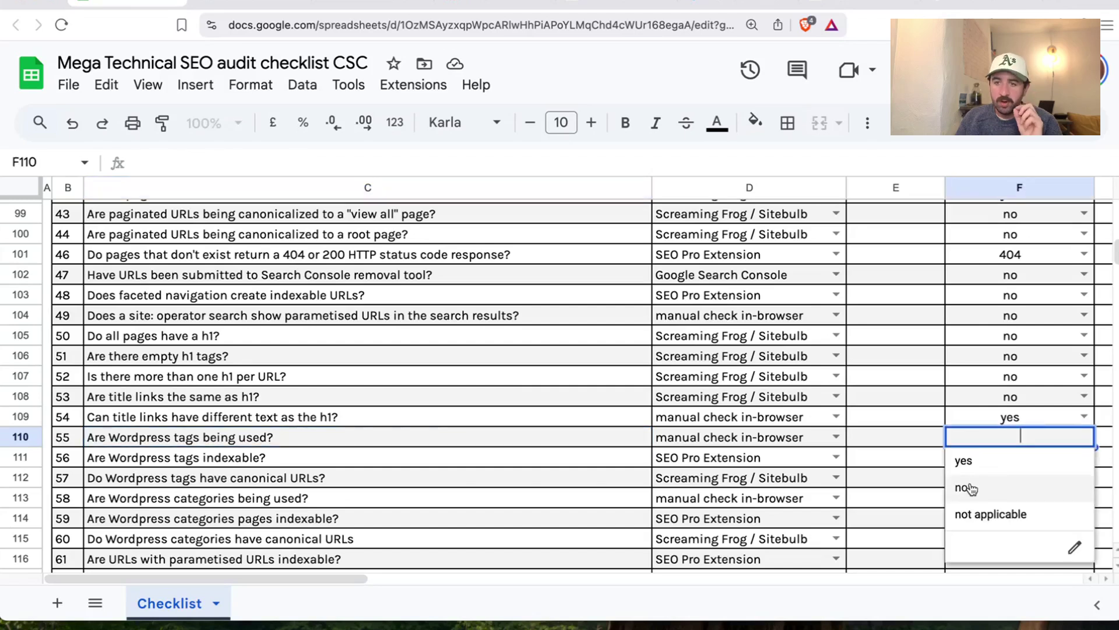
left_click(970, 487)
For the question on indexable Wordpress tags, switch to the Cornwall Solar Company WordPress admin and open the Yoast SEO settings for tags
left_click(274, 460)
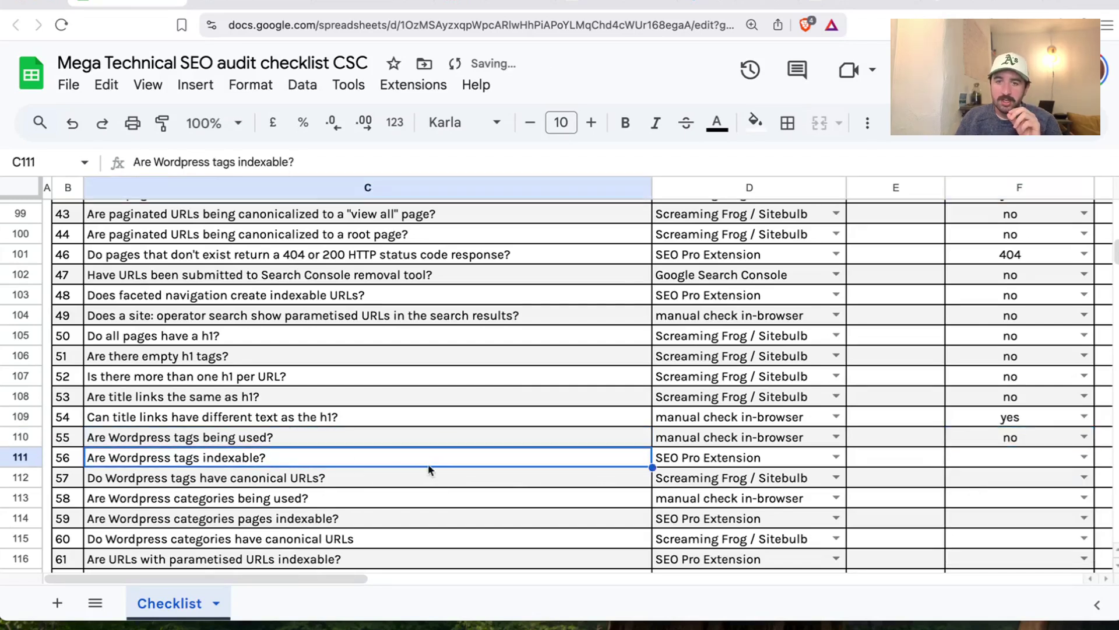
left_click(618, 2)
left_click(115, 53)
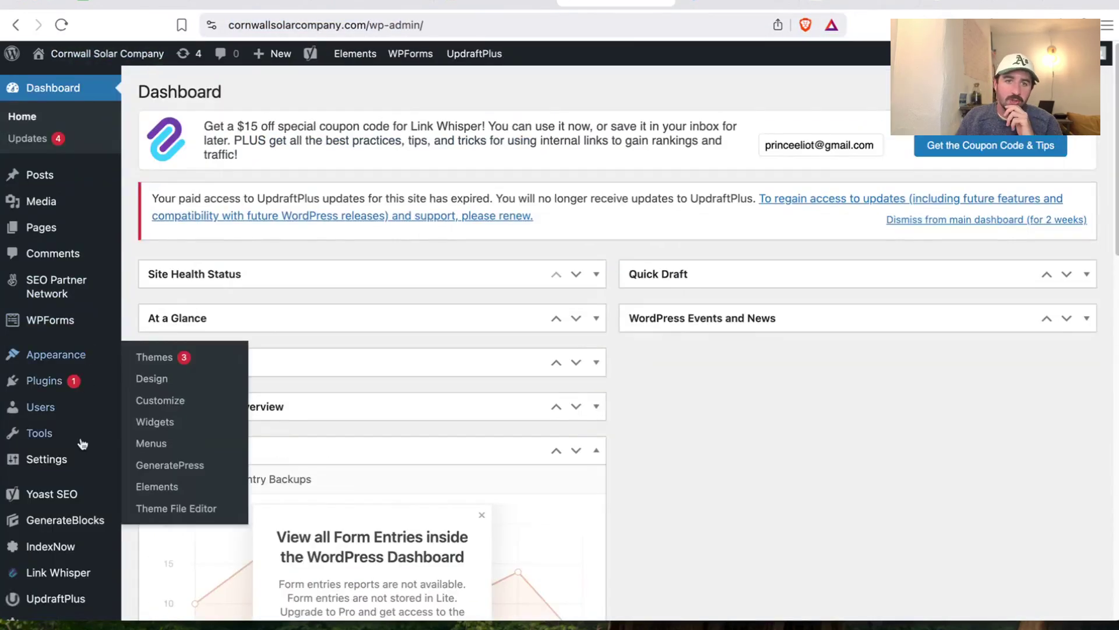
mouse_move(45, 495)
left_click(211, 386)
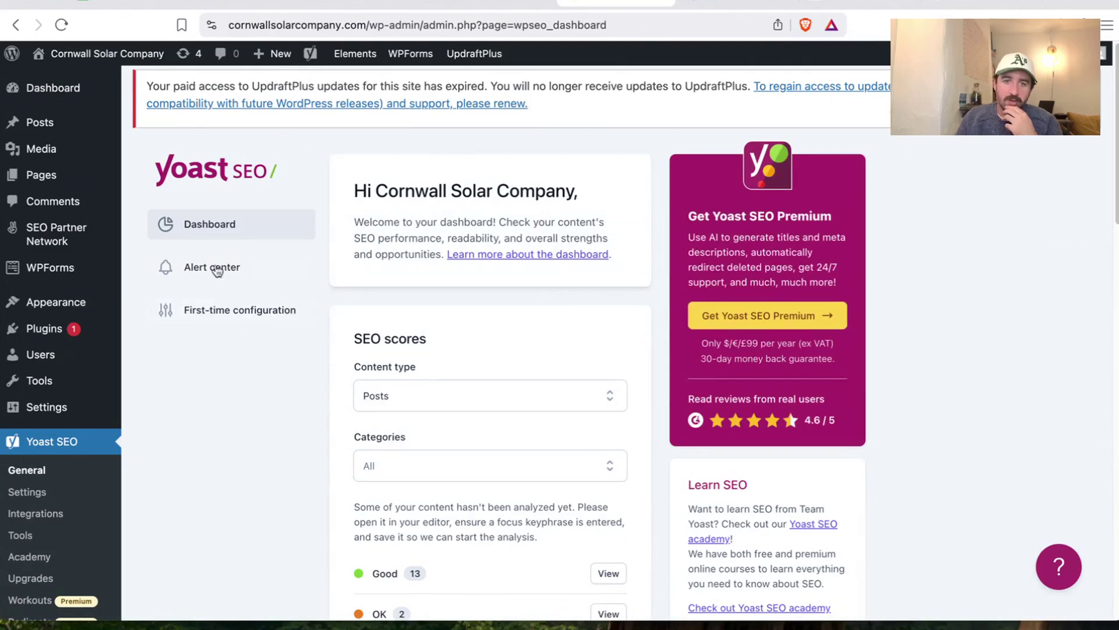
scroll(257, 273, "down", 8)
scroll(257, 274, "up", 8)
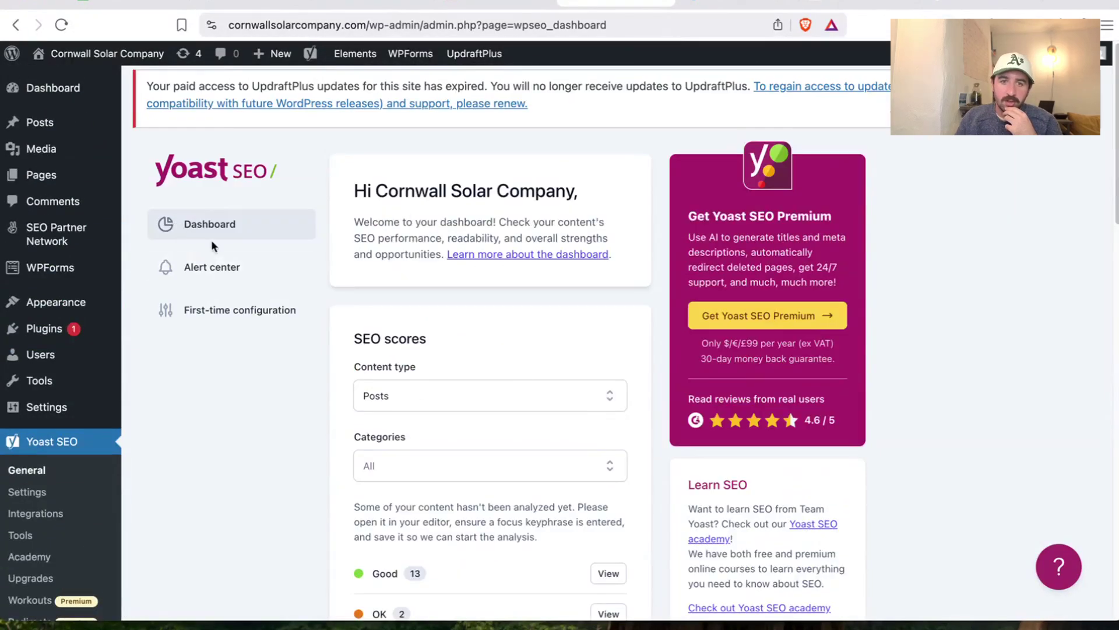
scroll(211, 269, "down", 5)
left_click(28, 352)
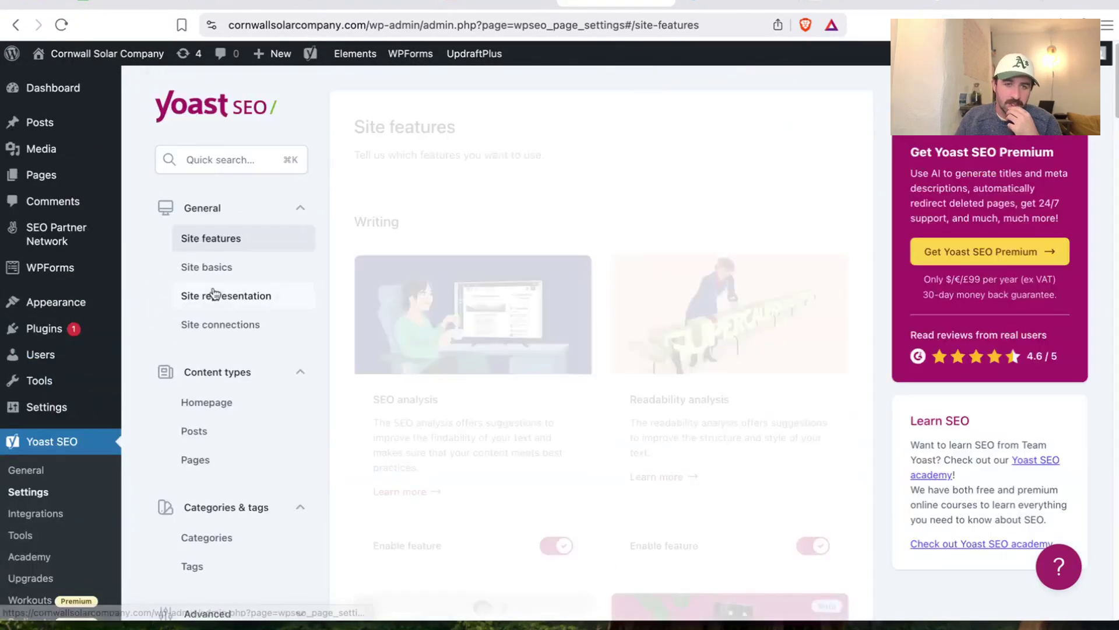
scroll(227, 320, "down", 3)
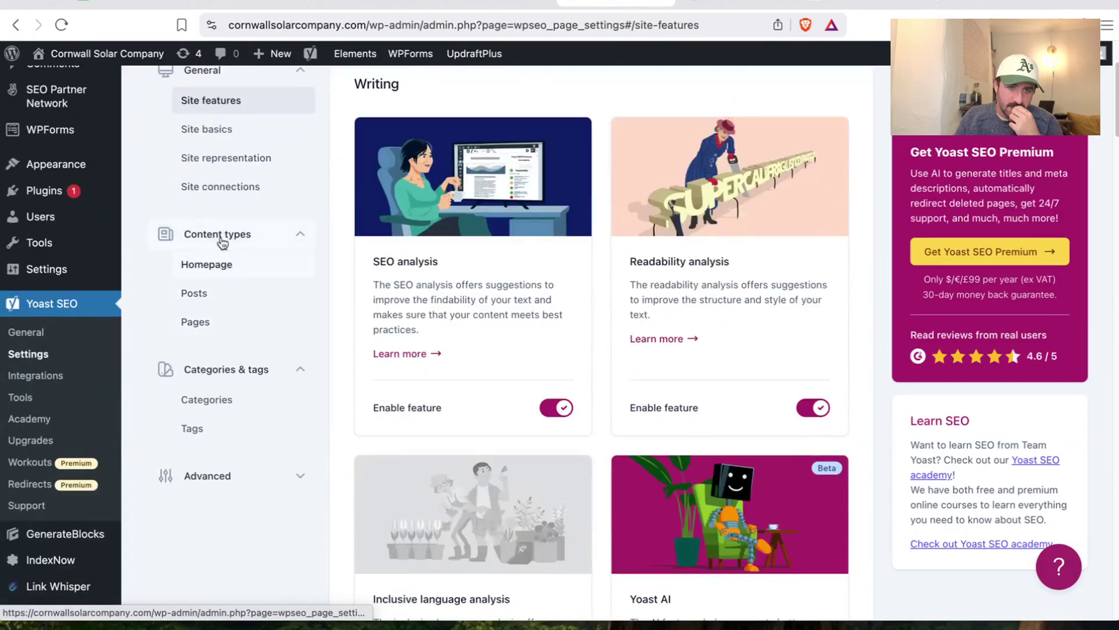
left_click(191, 429)
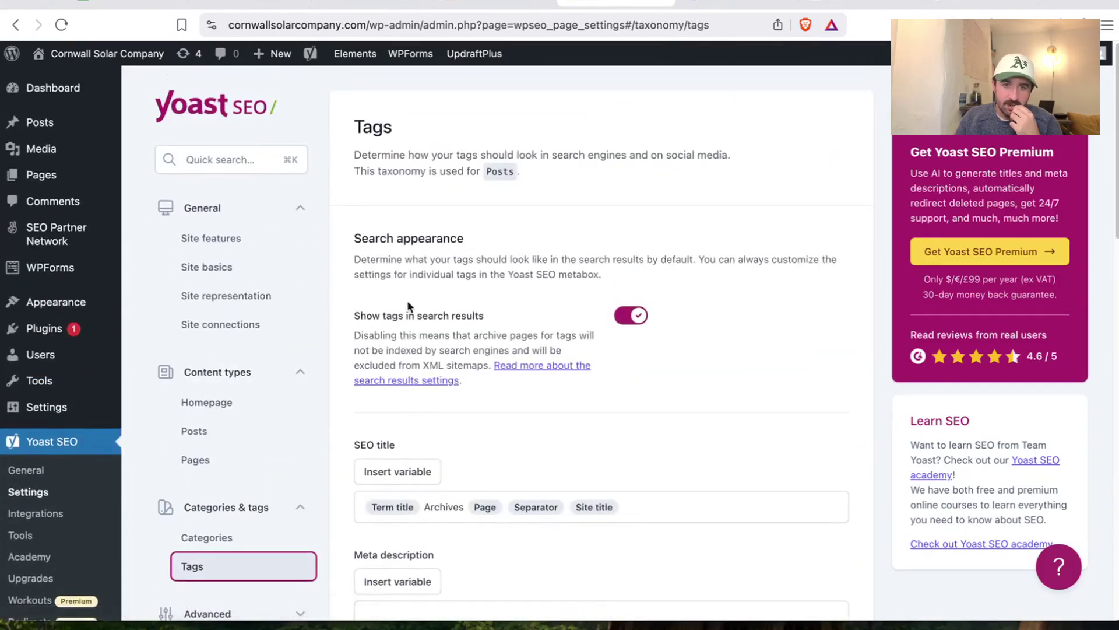
Review the tag settings, disable showing tags in search results and save the change
left_click_drag(368, 315, 508, 312)
scroll(468, 284, "down", 7)
scroll(468, 290, "down", 2)
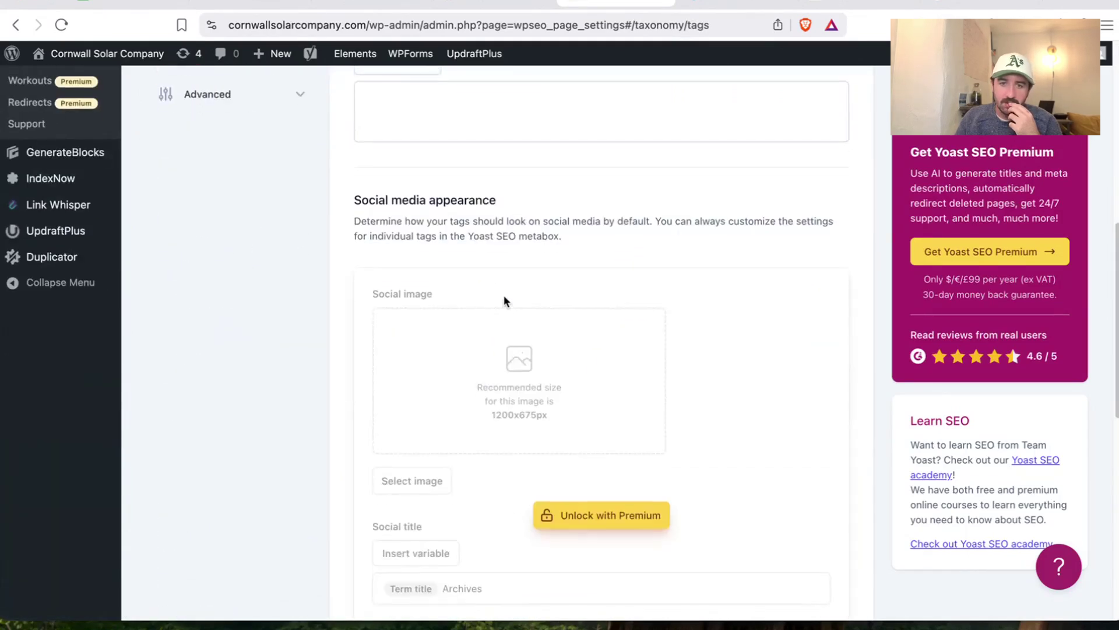
scroll(504, 300, "up", 9)
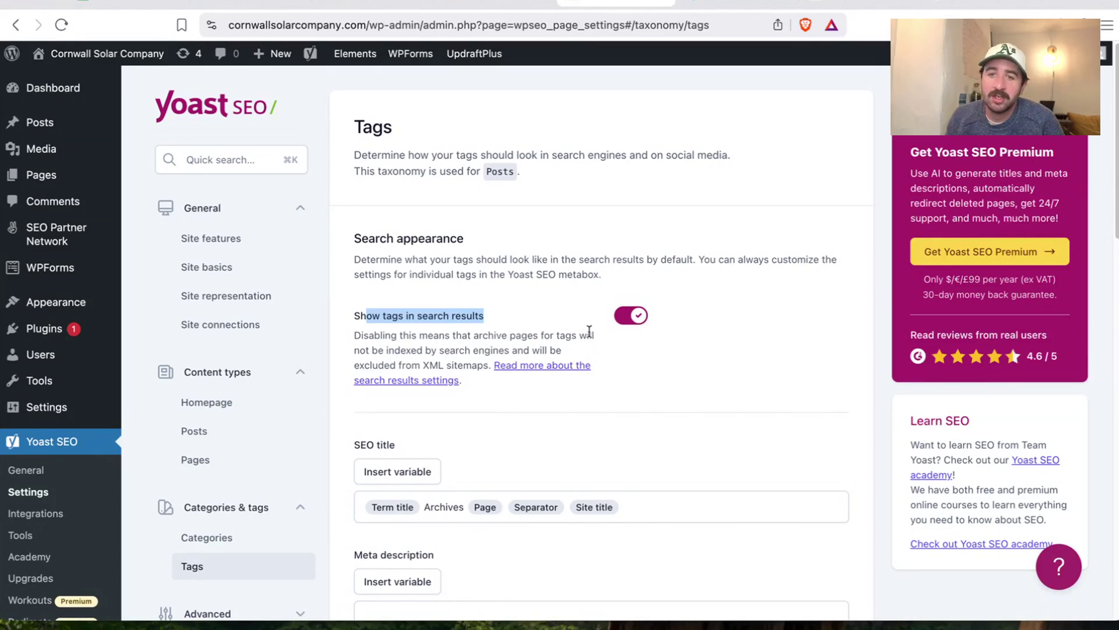
left_click(631, 314)
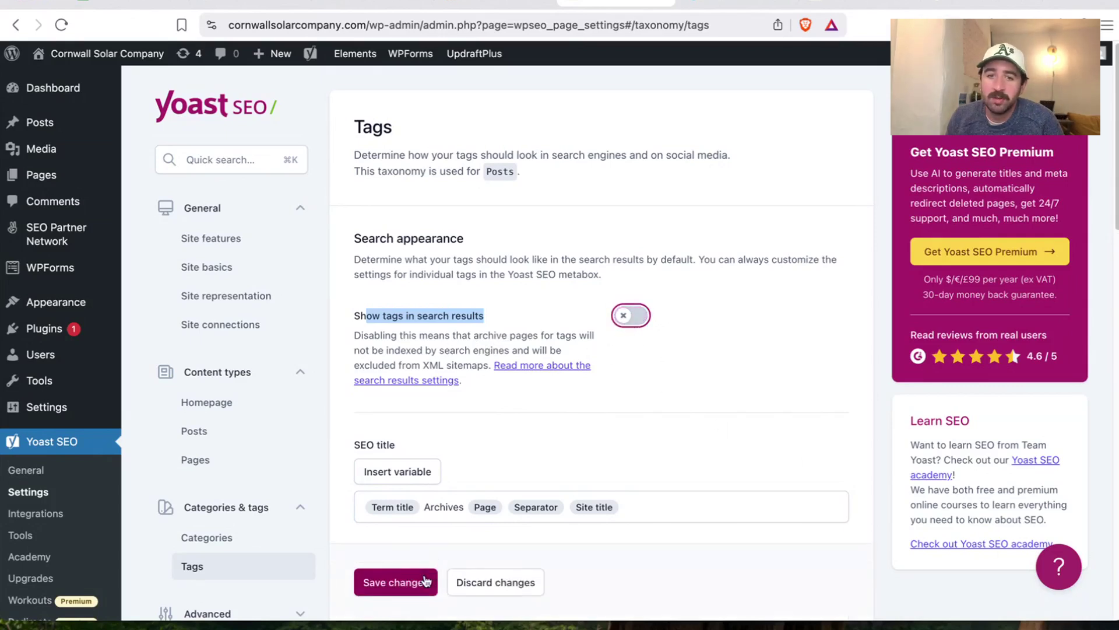
left_click(397, 582)
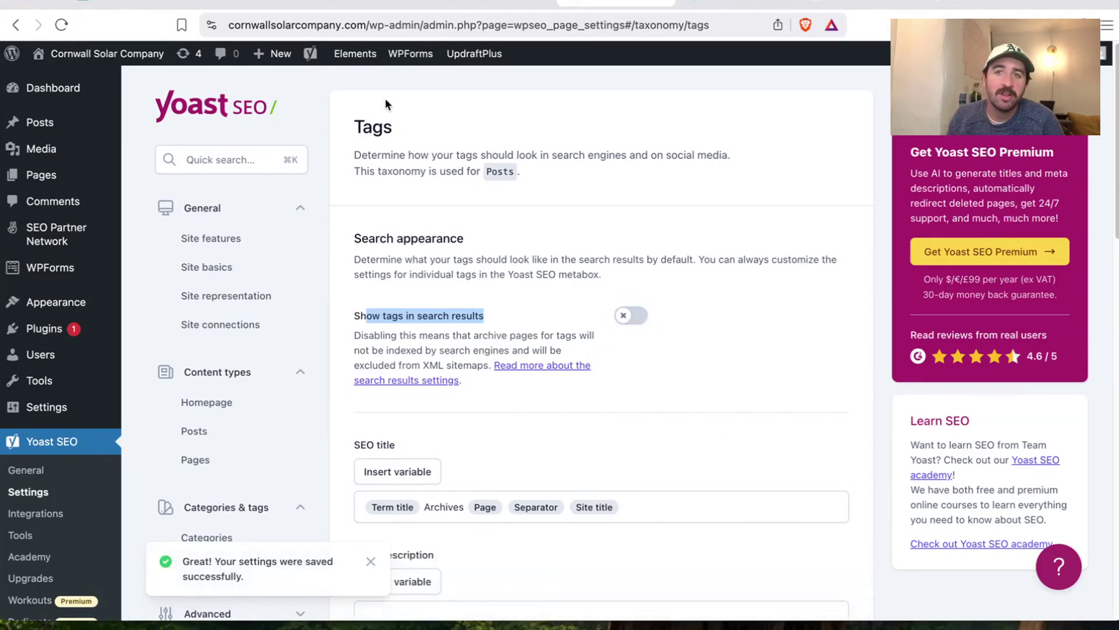
Return to the checklist, answer no for Wordpress tags being indexable and change the answer for tags being used to yes
left_click(128, 2)
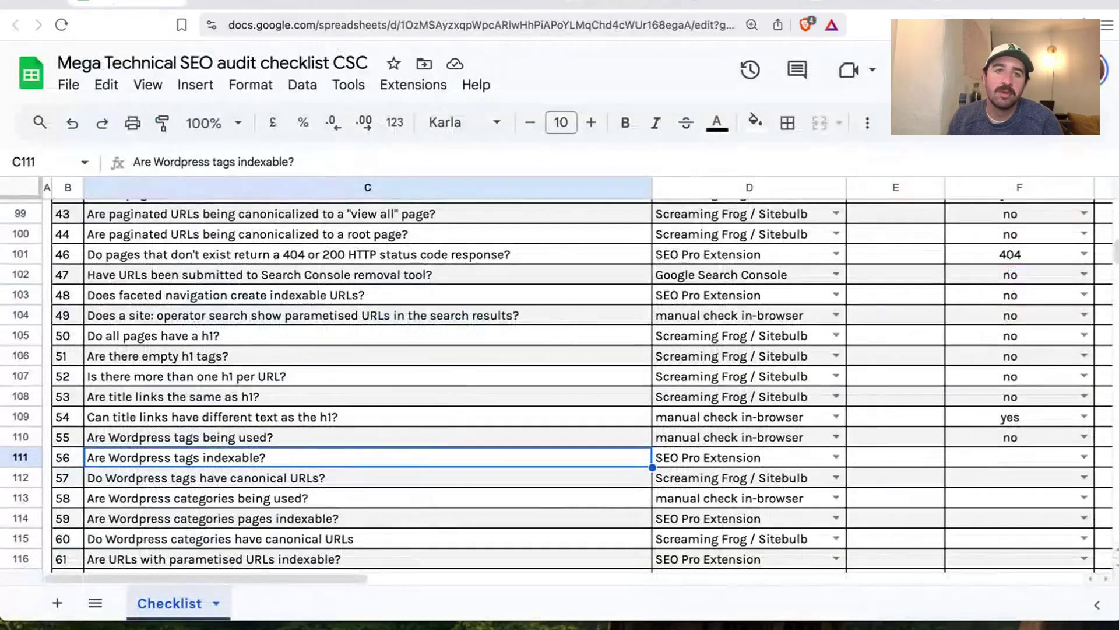
left_click(1085, 459)
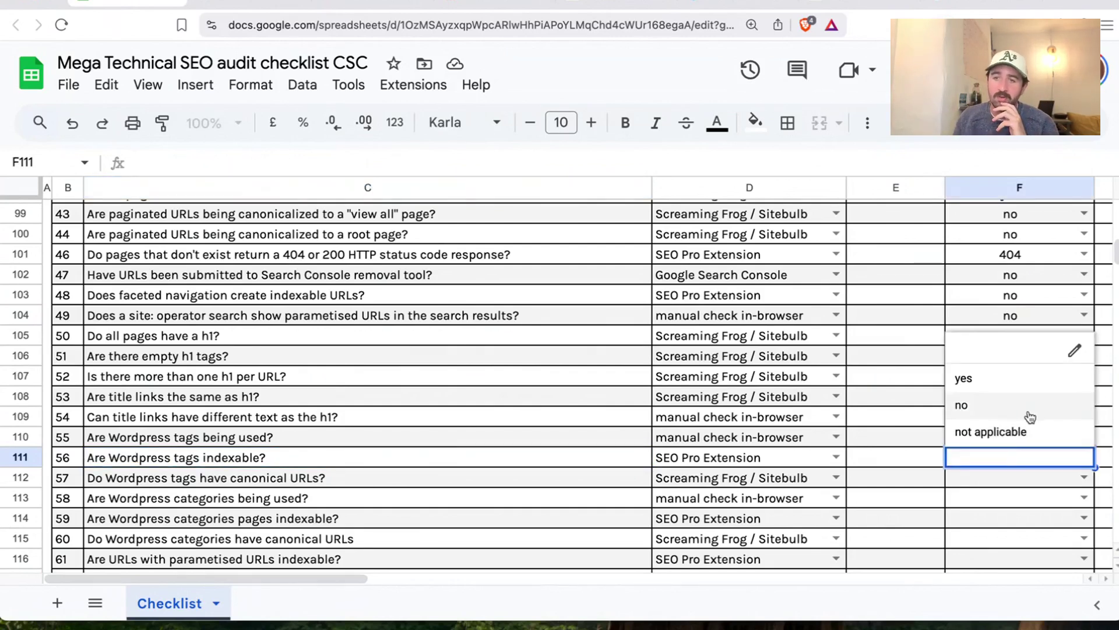
left_click(965, 404)
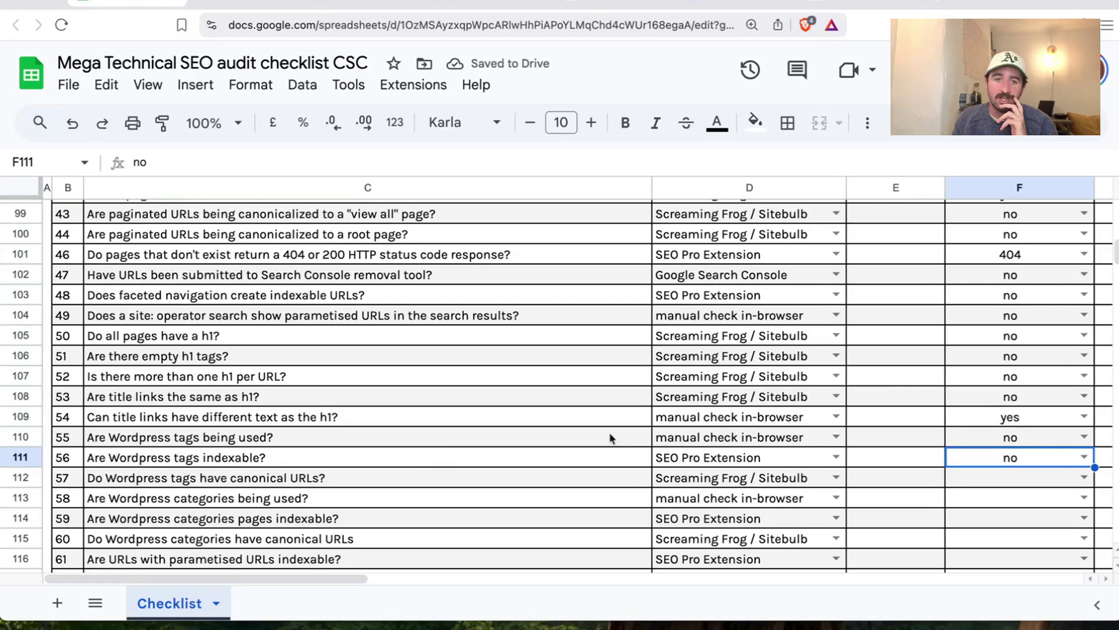
scroll(537, 463, "down", 1)
left_click(1085, 413)
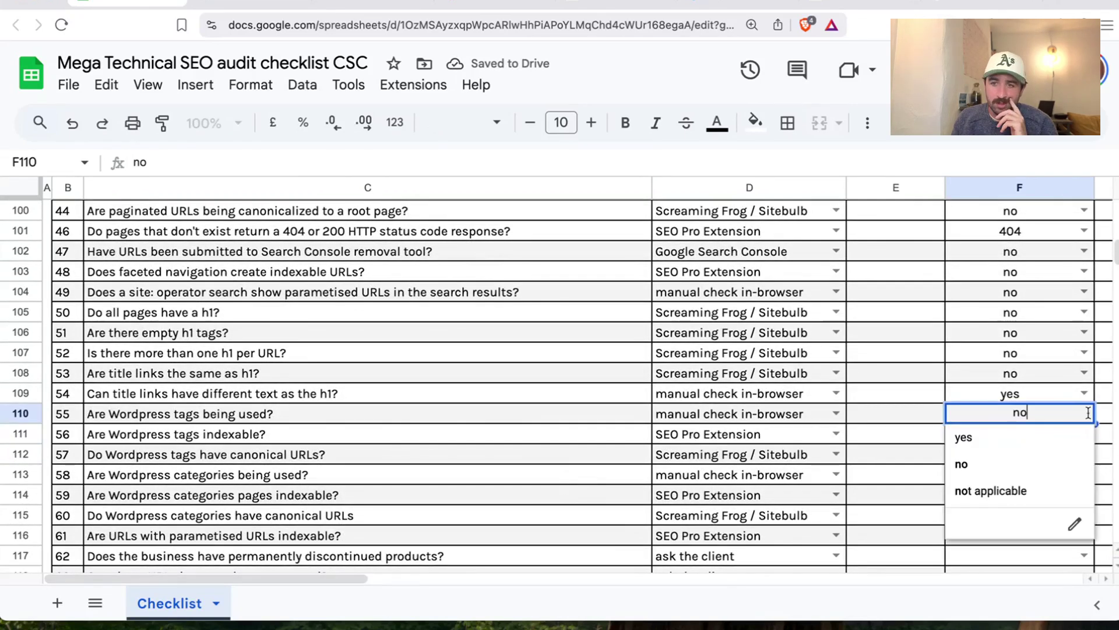
left_click(1022, 440)
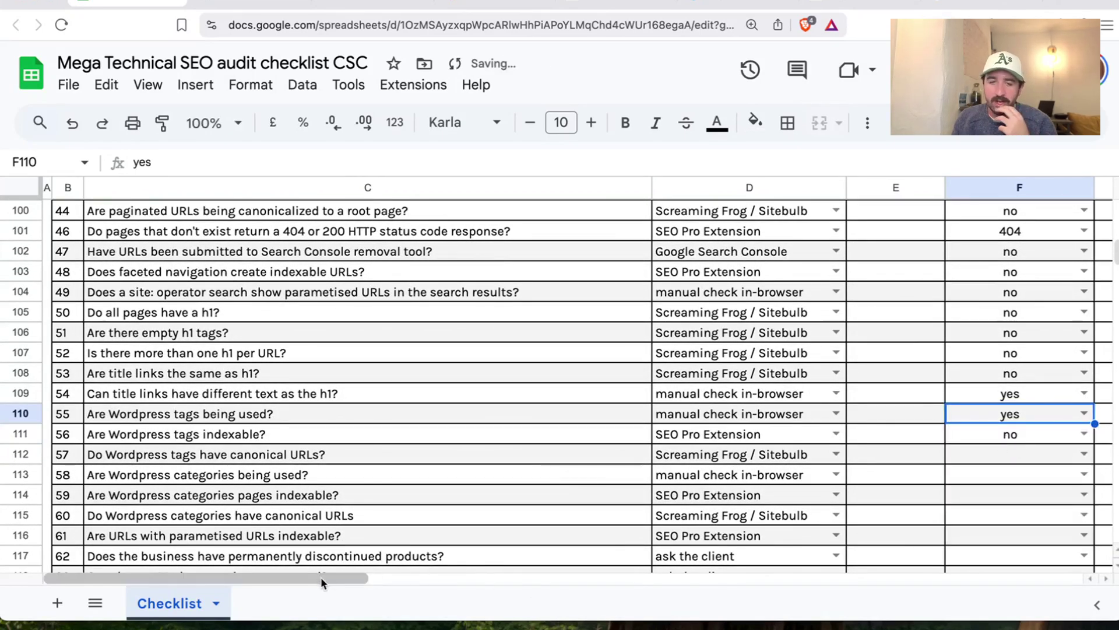
Recheck the Yoast tag settings and answer yes in the checklist for Wordpress tags having canonical URLs
left_click(586, 3)
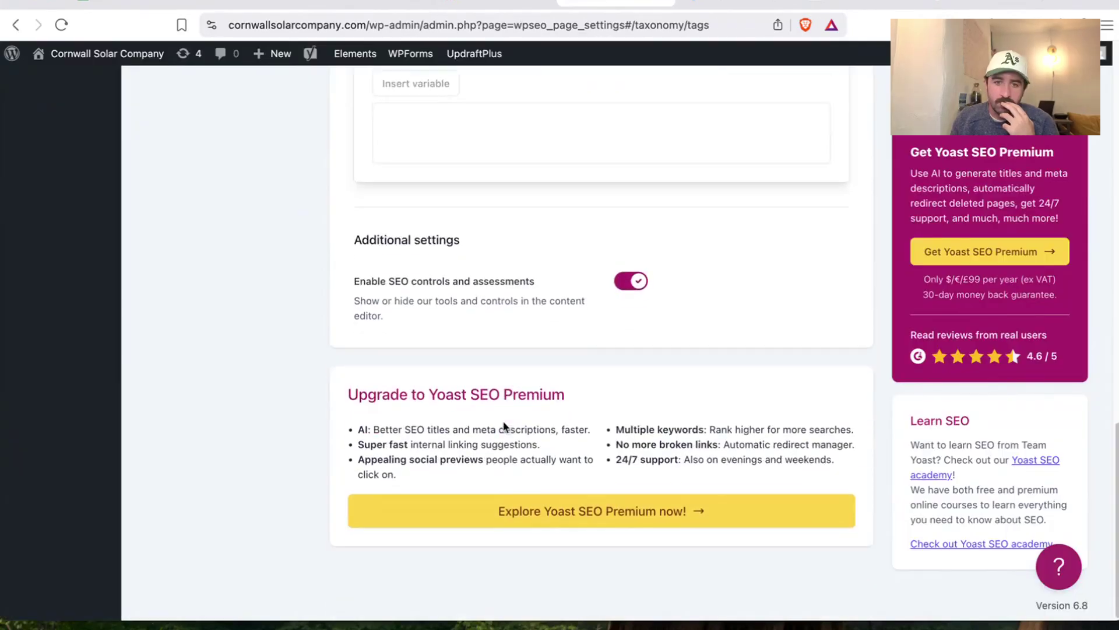
scroll(495, 408, "up", 10)
left_click(124, 1)
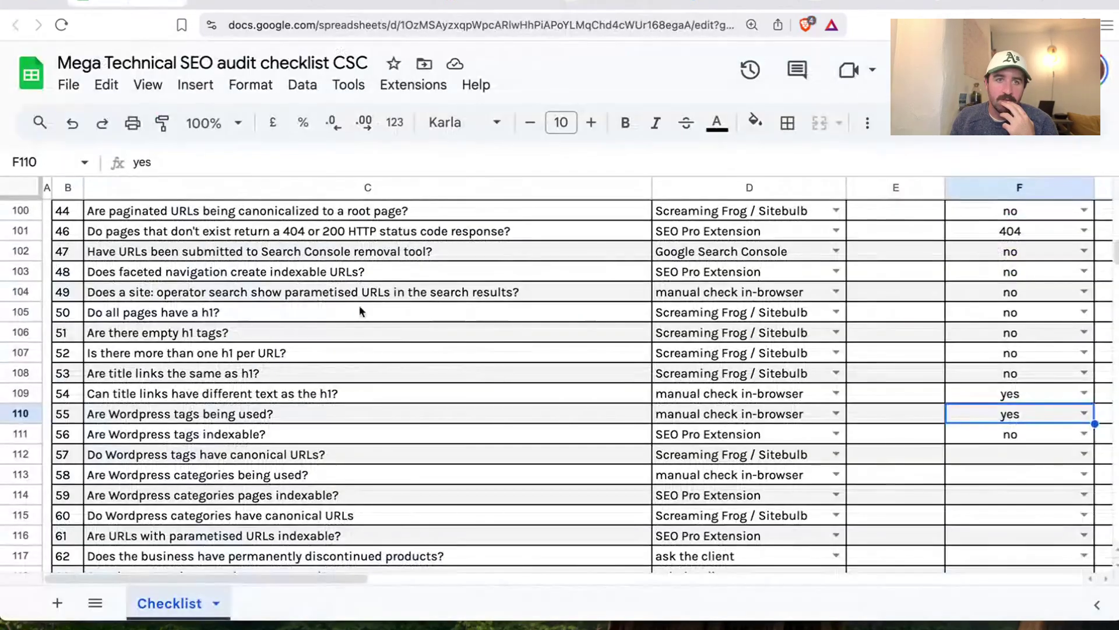
left_click(319, 460)
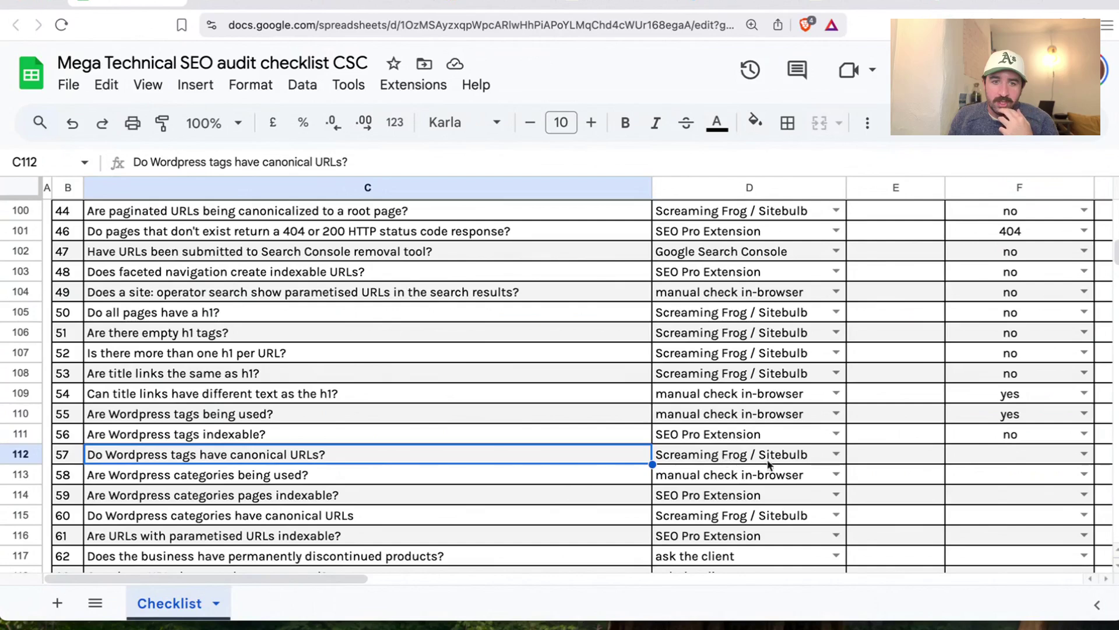
left_click(1075, 457)
left_click(991, 341)
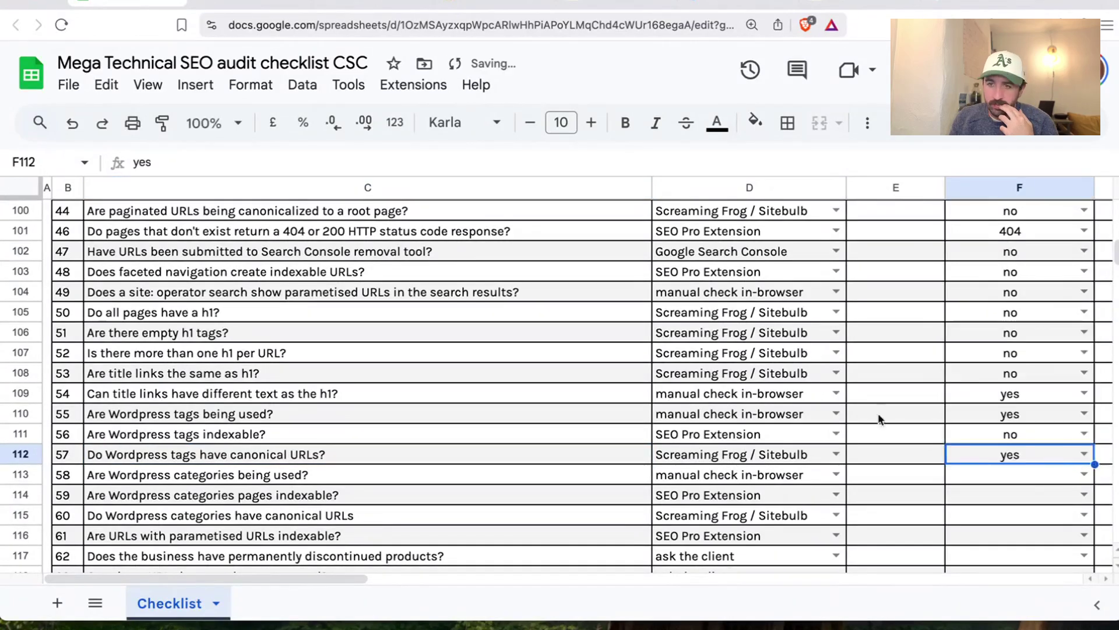
Answer yes for Wordpress categories being used and yes for category pages being indexable
left_click(297, 478)
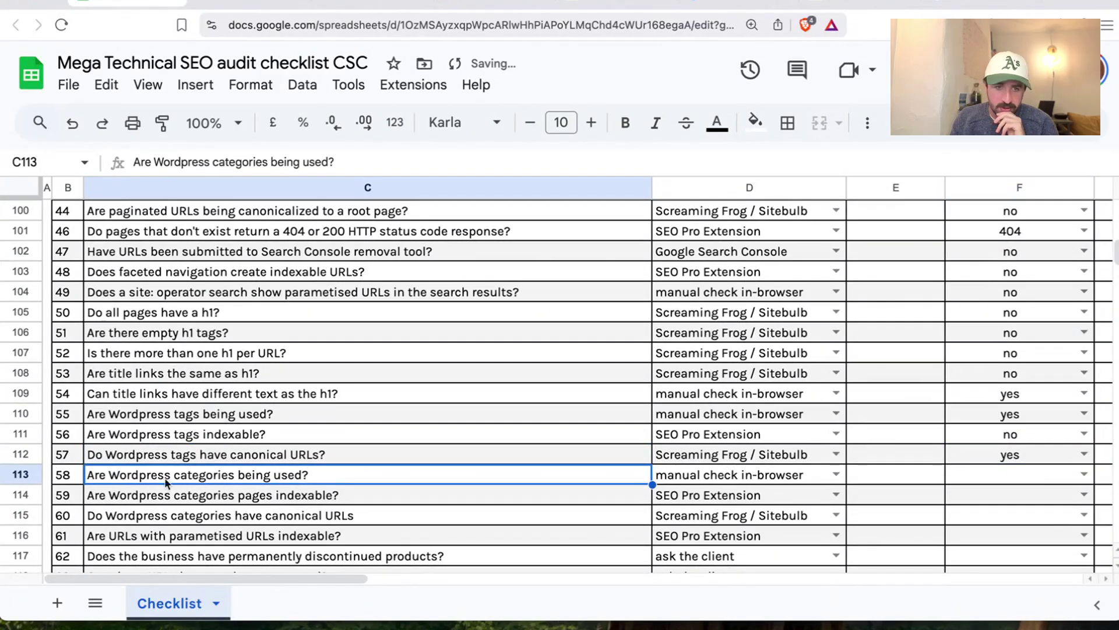
left_click(1079, 476)
left_click(986, 396)
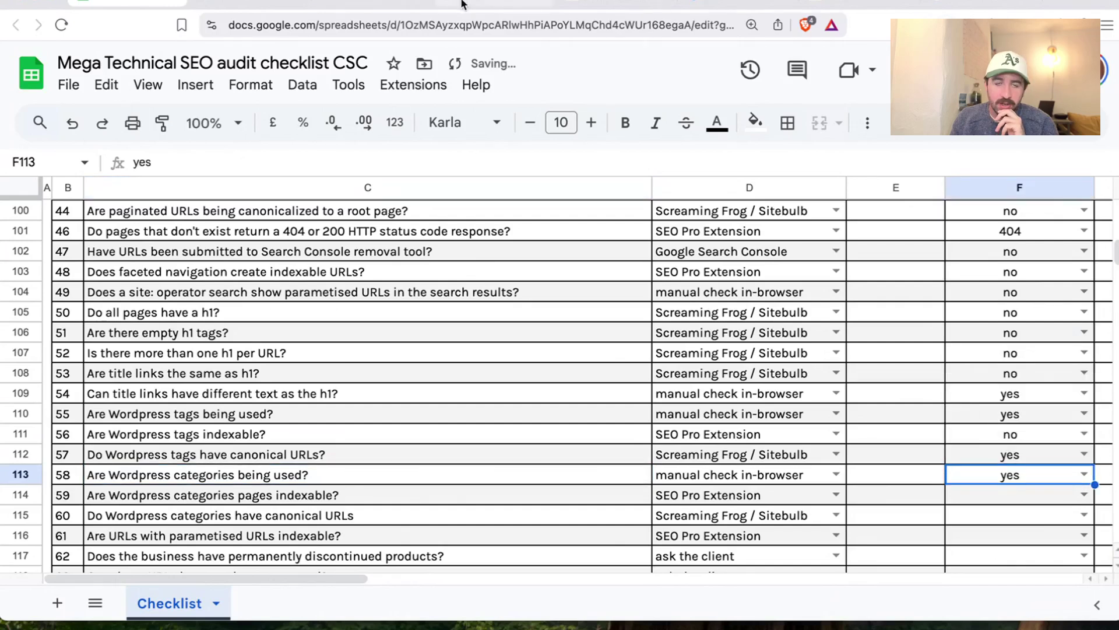
left_click(1083, 494)
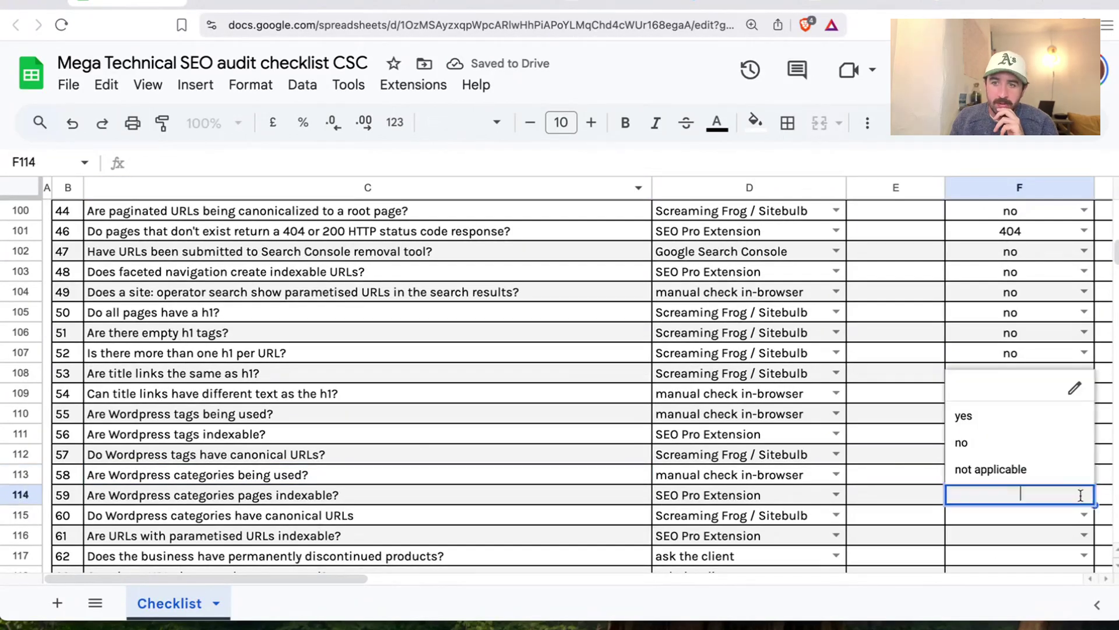
left_click(985, 415)
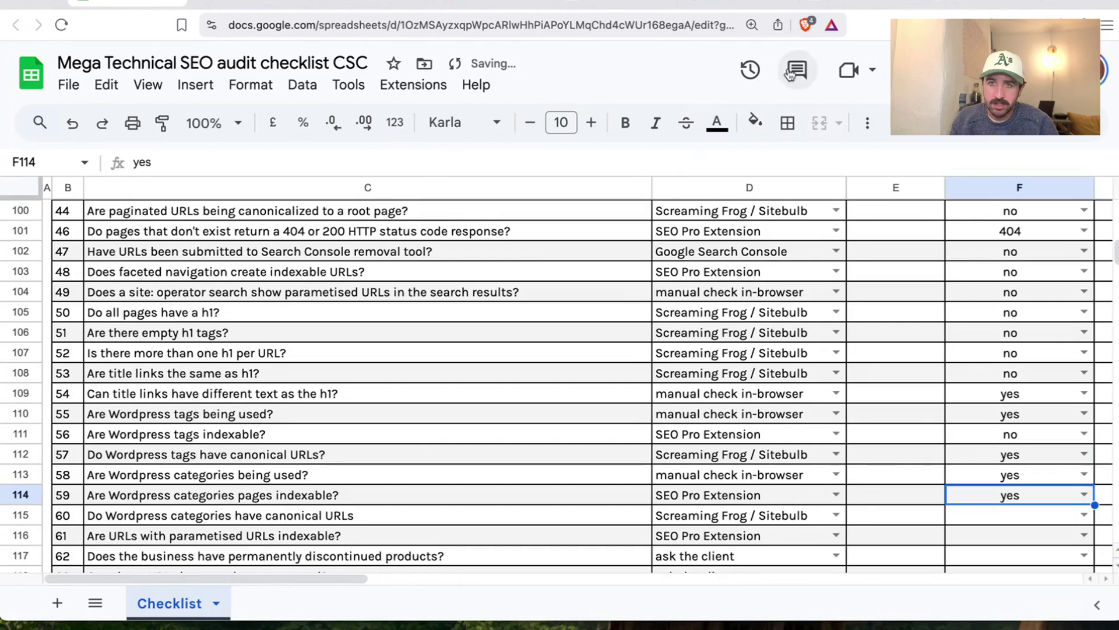
Open the Yoast SEO category settings and check whether categories are shown in search results
left_click(616, 3)
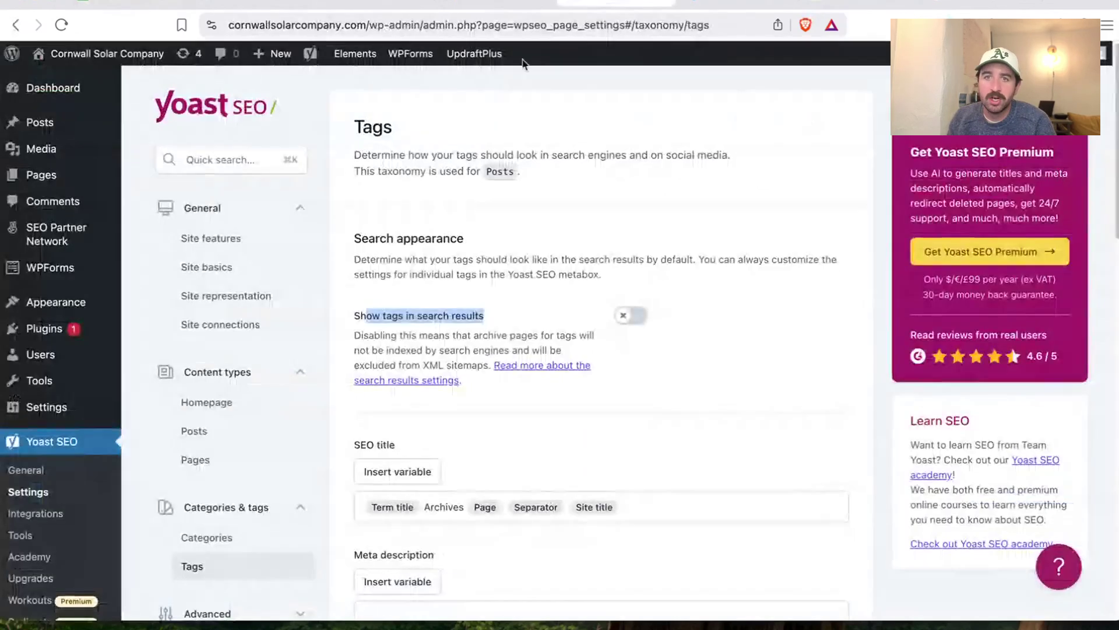
scroll(198, 391, "down", 6)
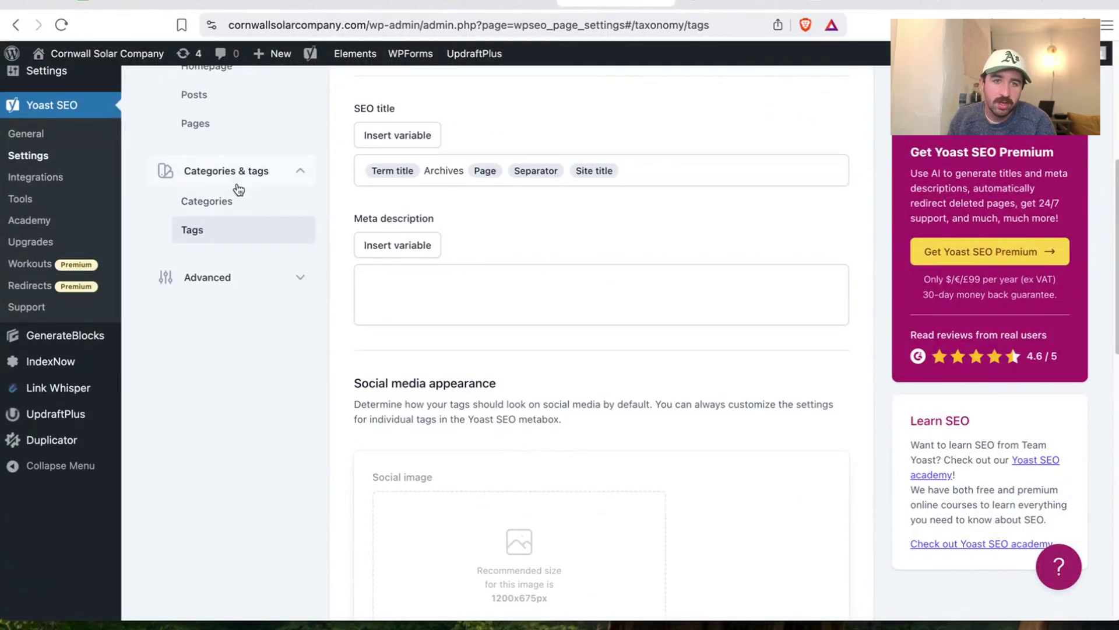
left_click(233, 197)
scroll(412, 265, "down", 3)
scroll(430, 282, "up", 5)
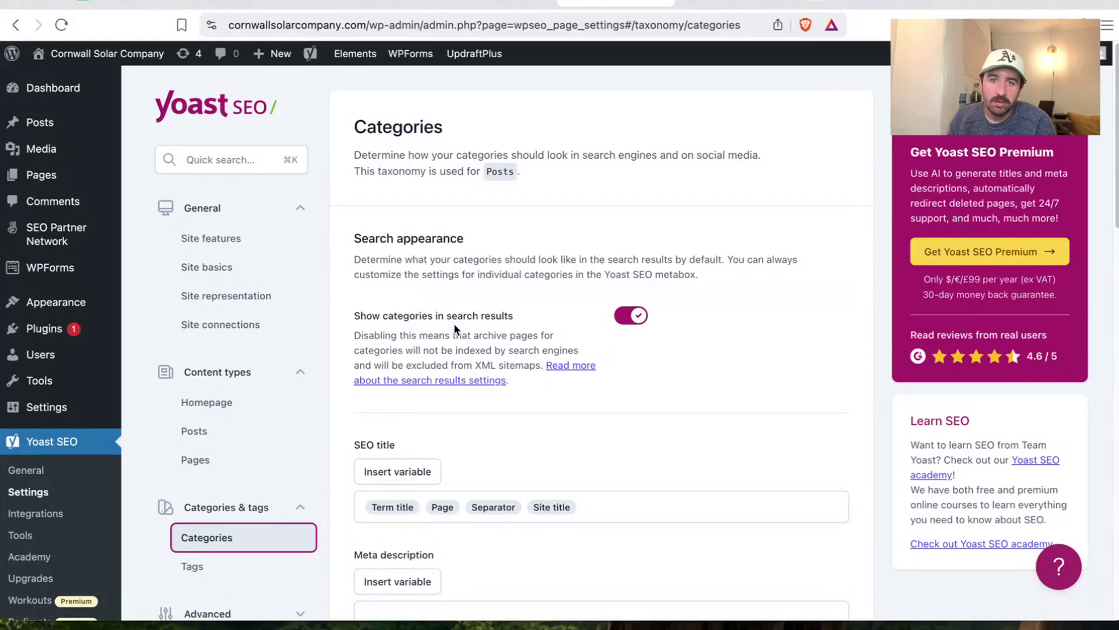
Return to the checklist and answer yes for Wordpress categories having canonical URLs
left_click(98, 6)
scroll(658, 434, "down", 2)
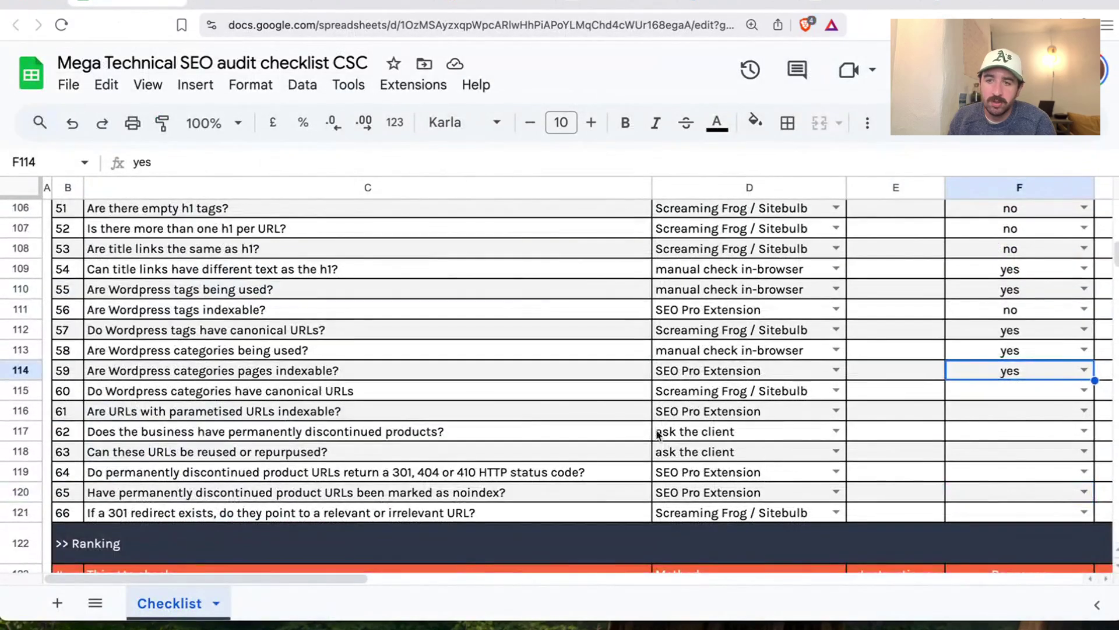
left_click(469, 397)
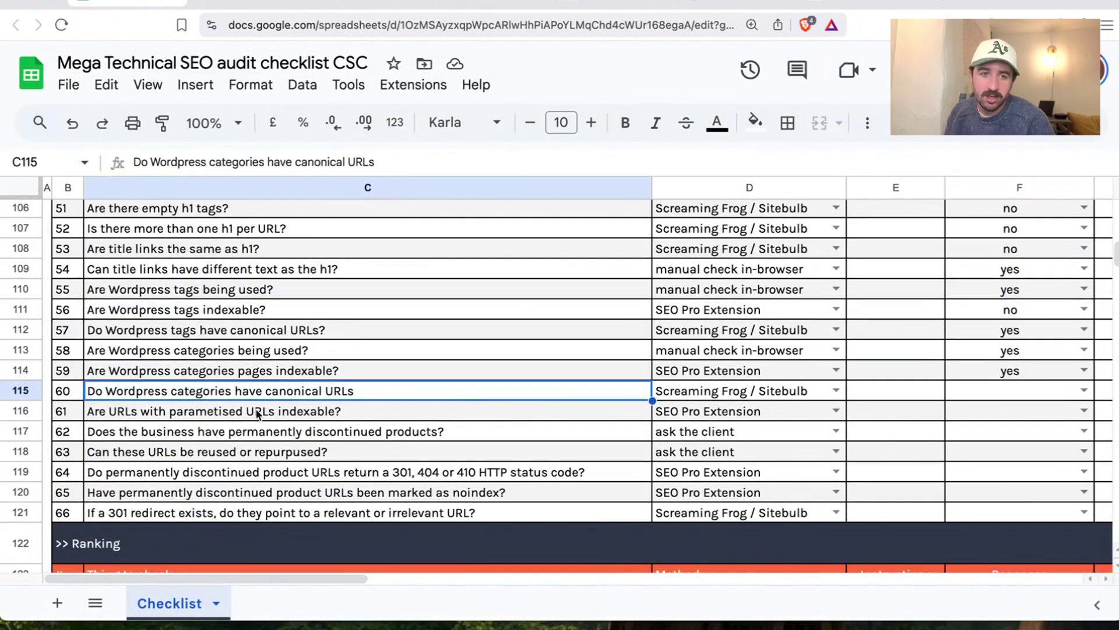
left_click(1084, 391)
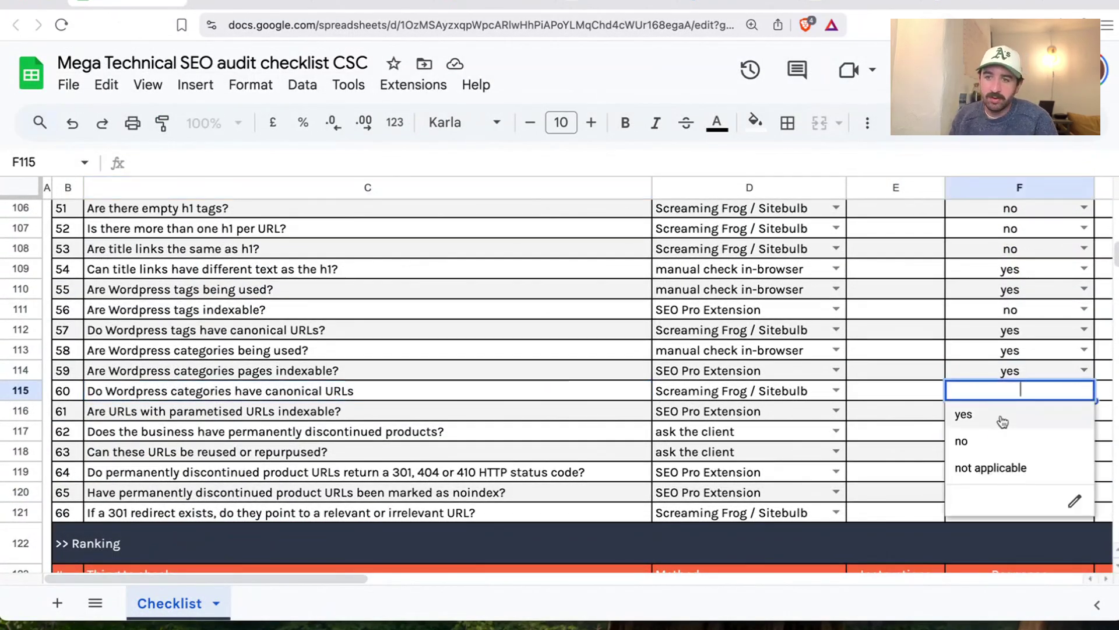
left_click(1001, 420)
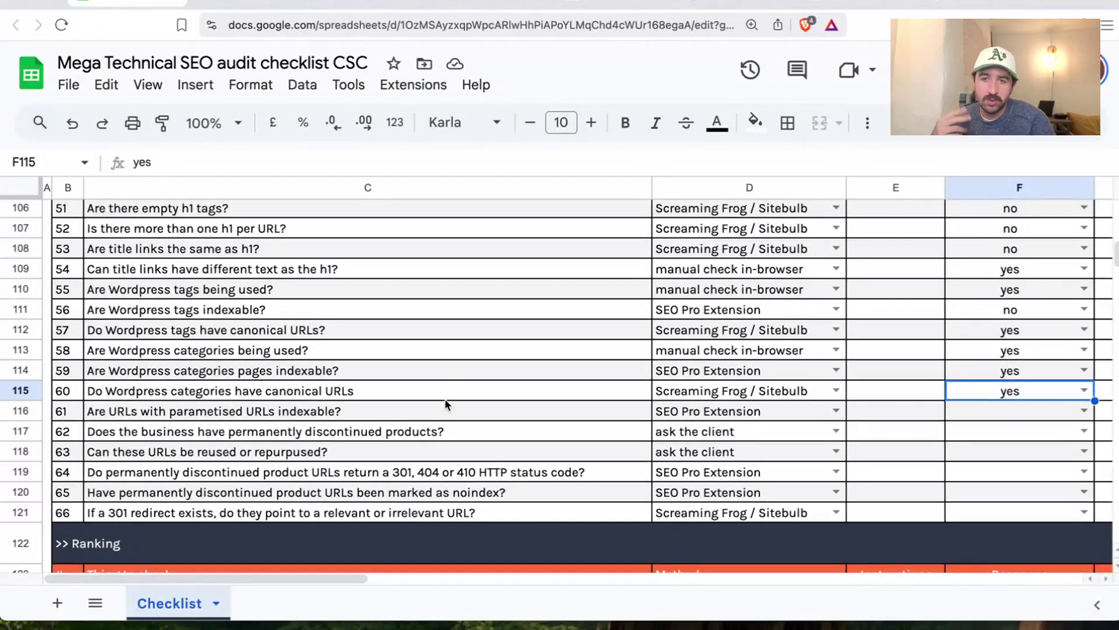
Answer no for parametised URLs being indexable and no for the business having permanently discontinued products
left_click(271, 413)
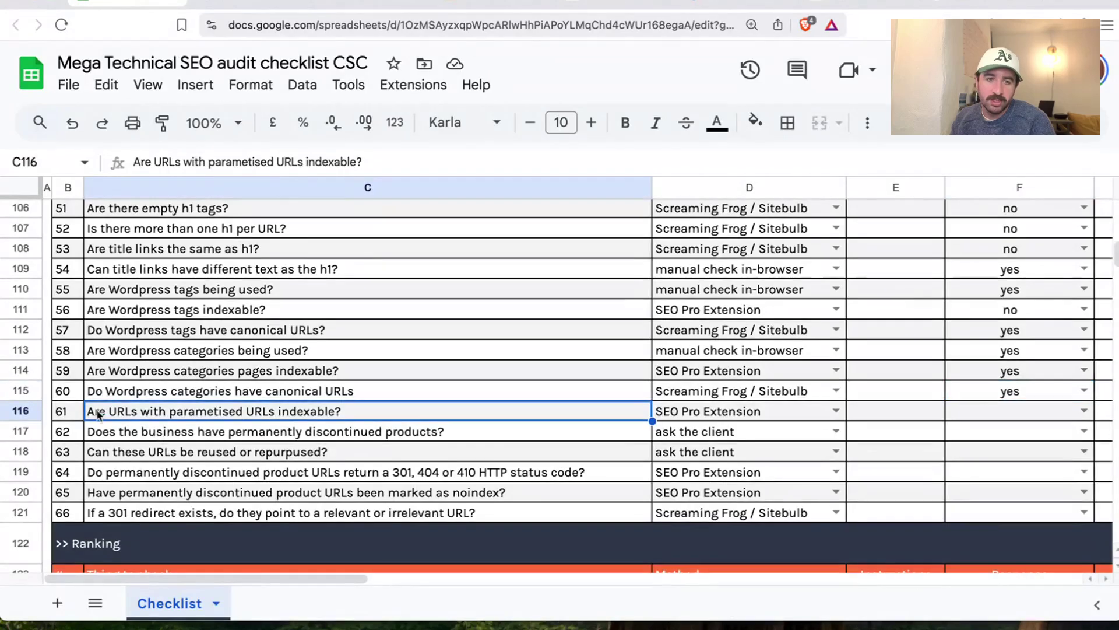
left_click(211, 429)
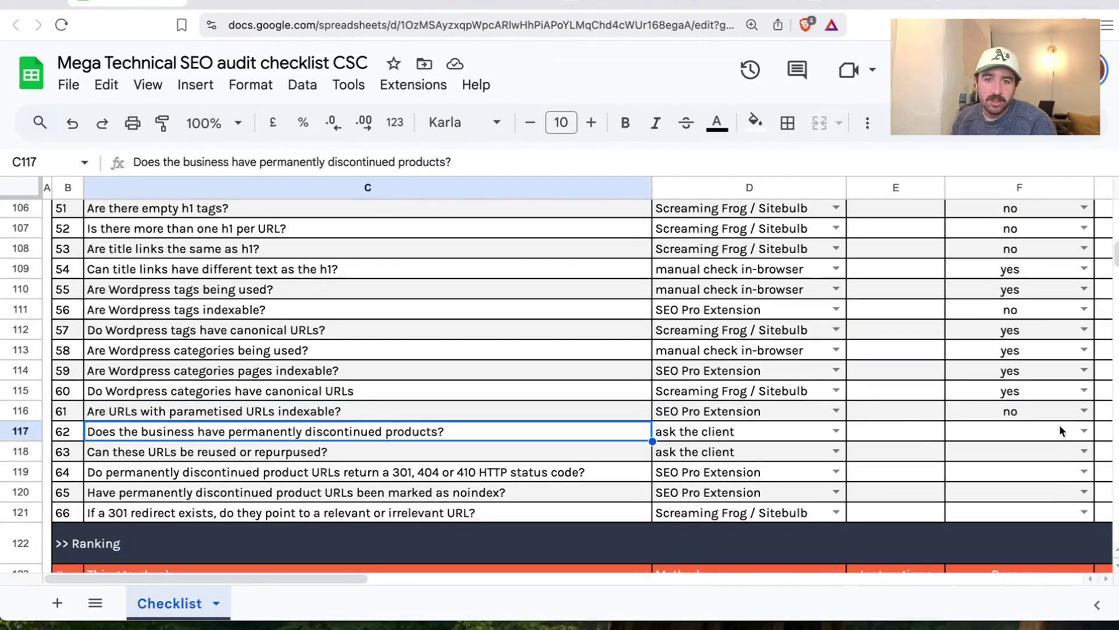
left_click(1083, 431)
left_click(991, 486)
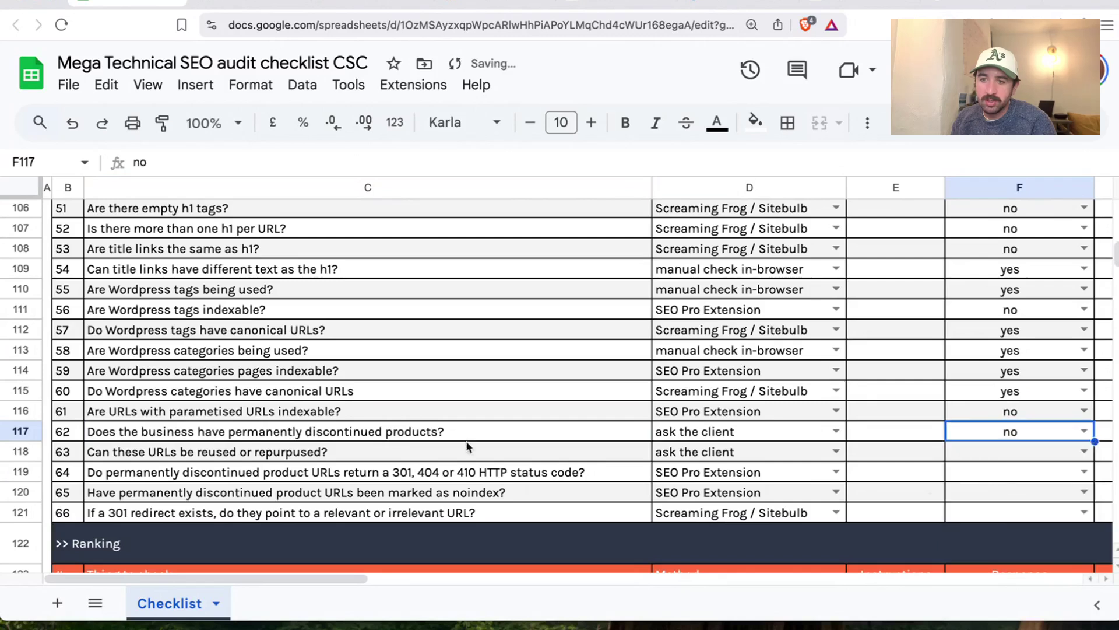
Mark the question on whether discontinued product URLs can be reused or repurposed as not applicable
left_click(288, 454)
left_click(288, 439)
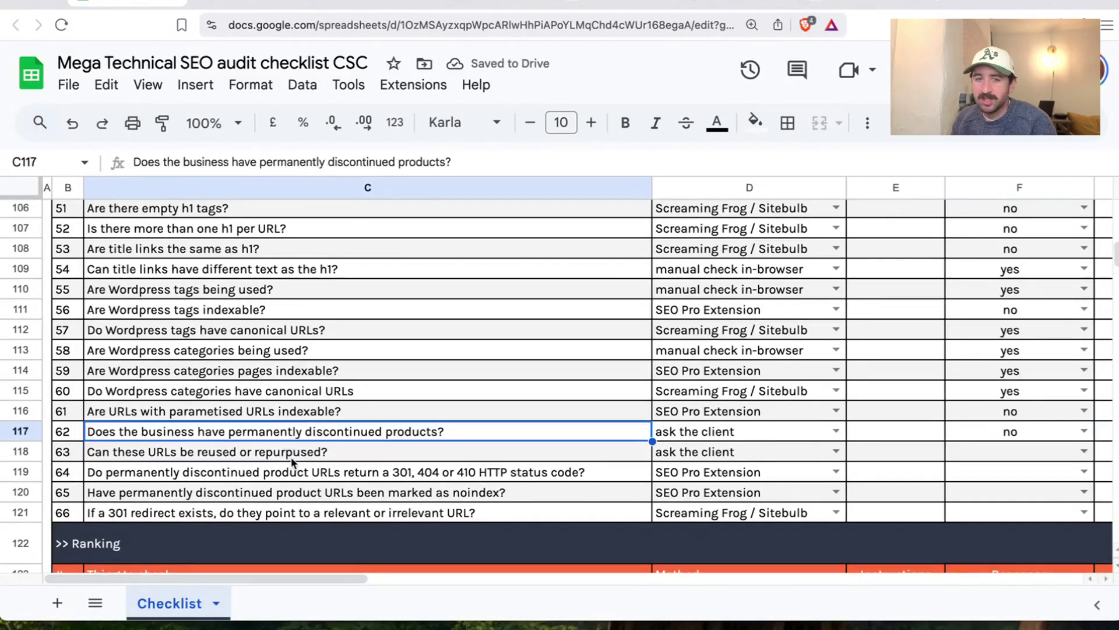
left_click(294, 458)
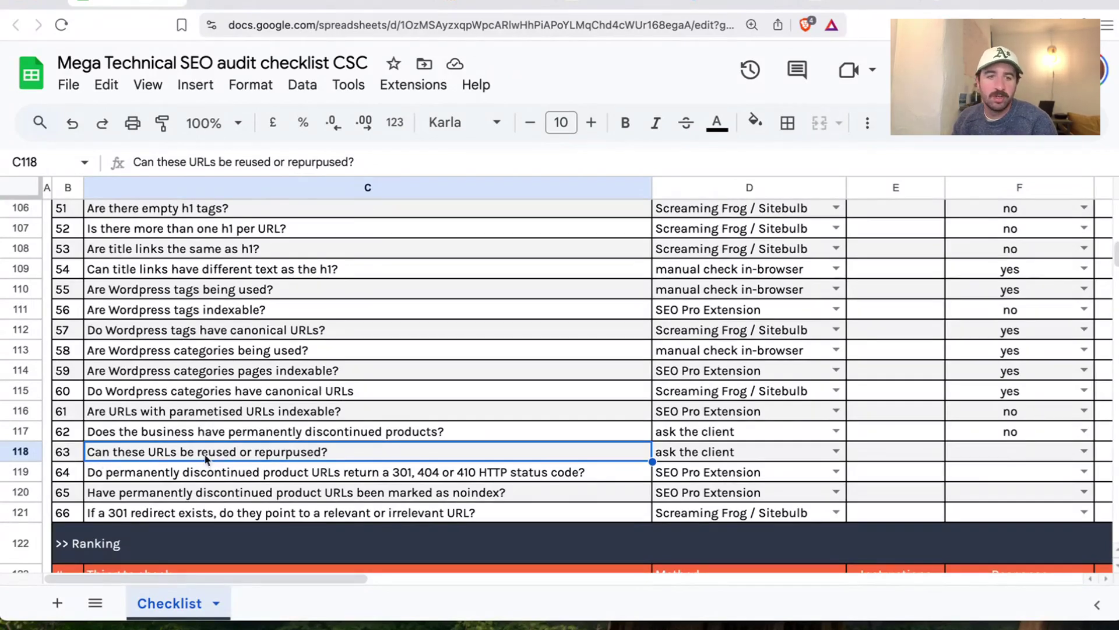
left_click(1082, 451)
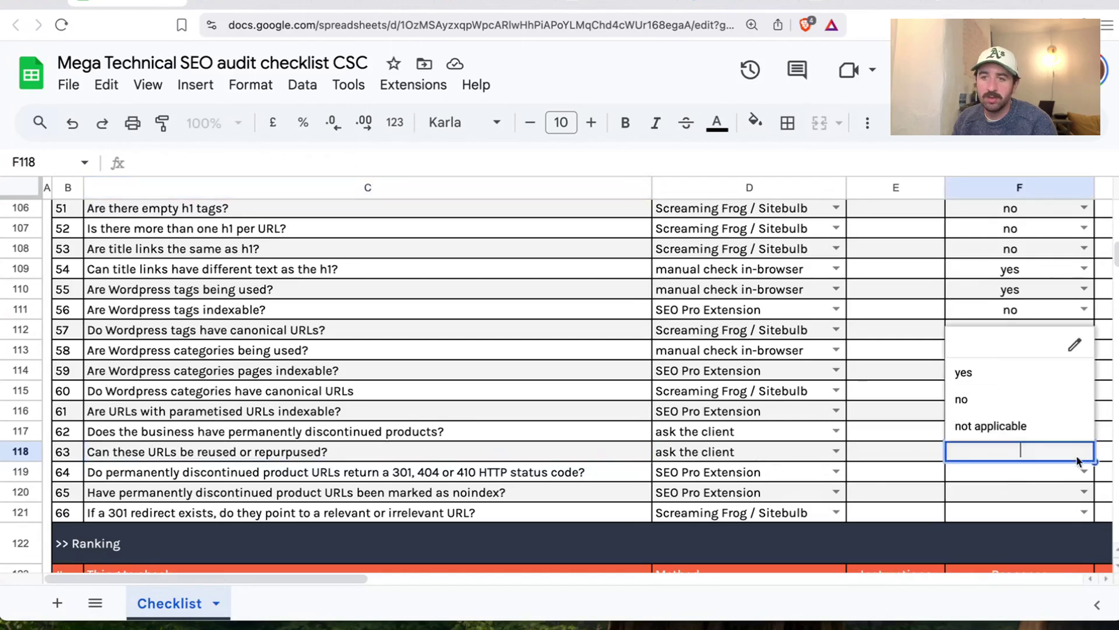
left_click(979, 426)
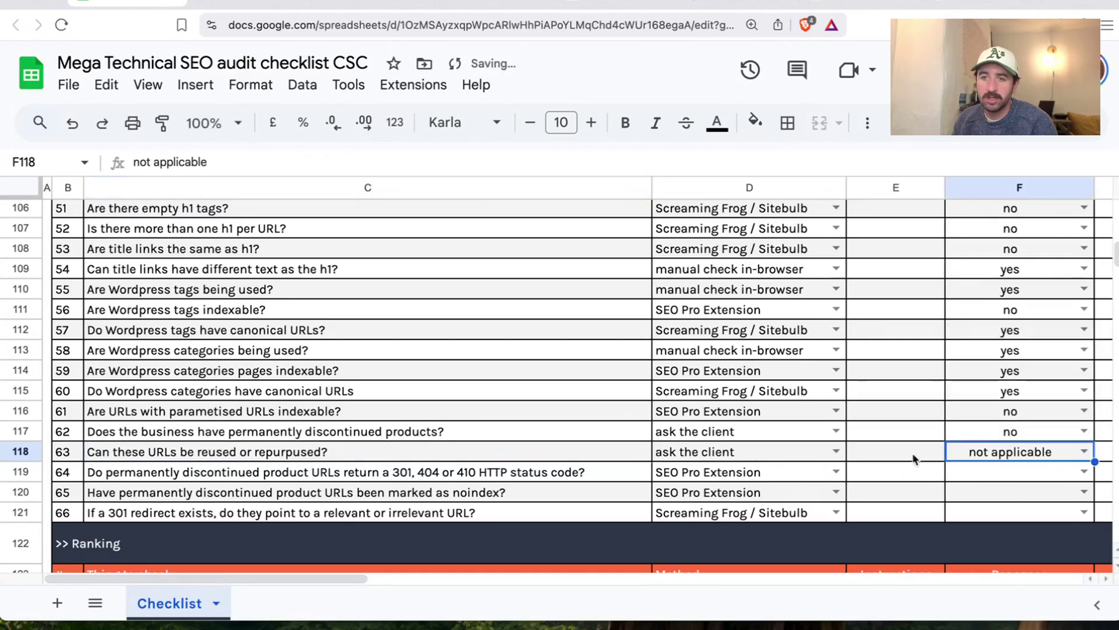
Mark the discontinued product questions on 301, 404 or 410 status codes and on noindex as not applicable
left_click(416, 475)
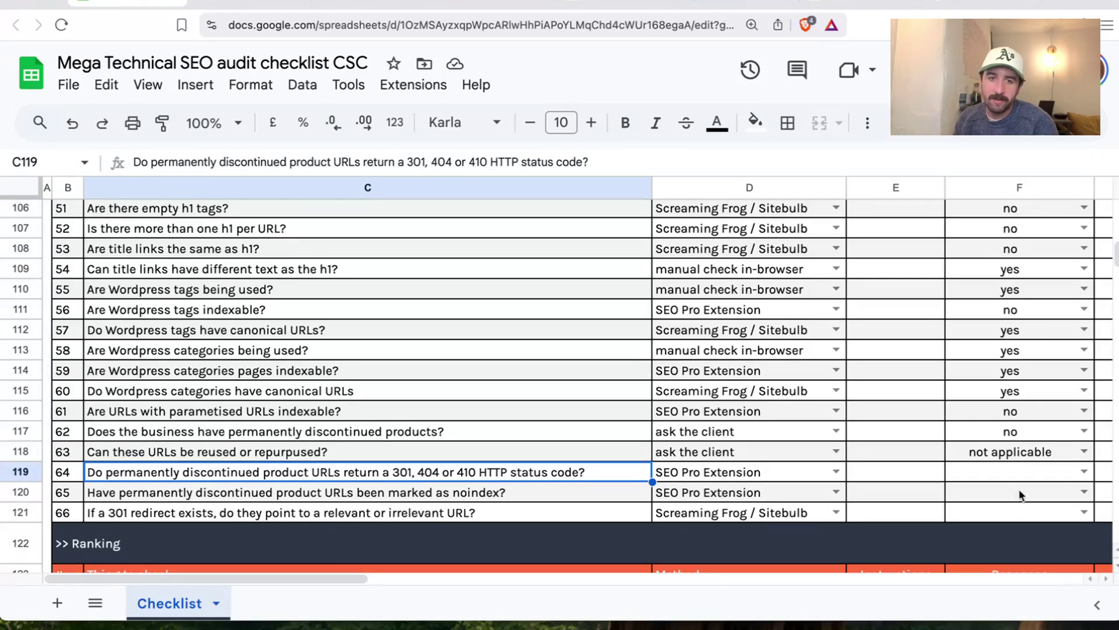
left_click(1083, 472)
left_click(999, 447)
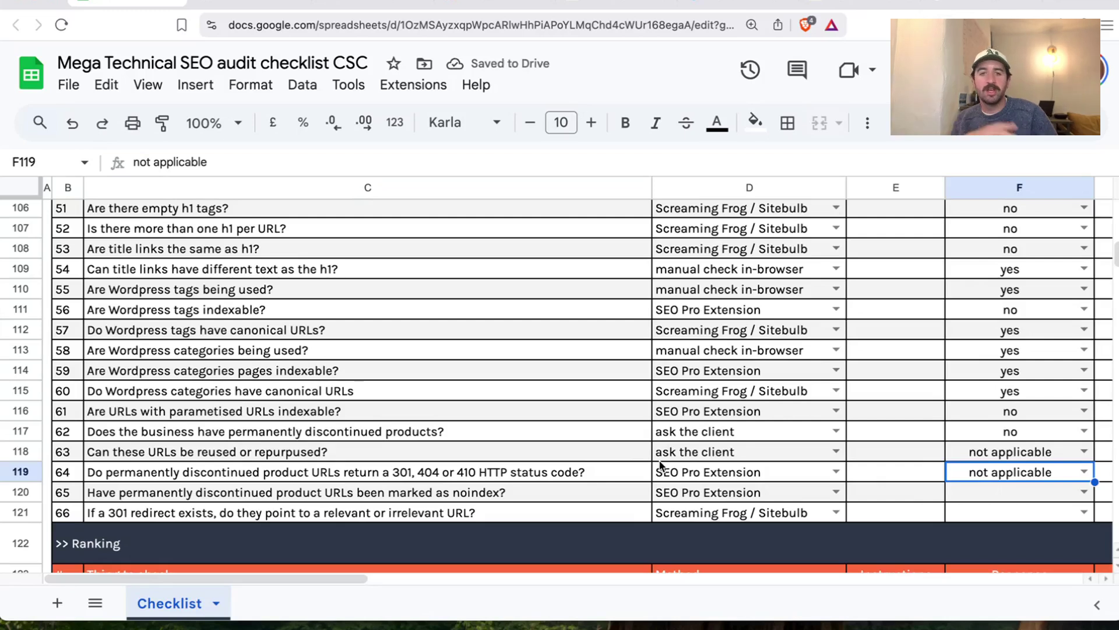
left_click(435, 500)
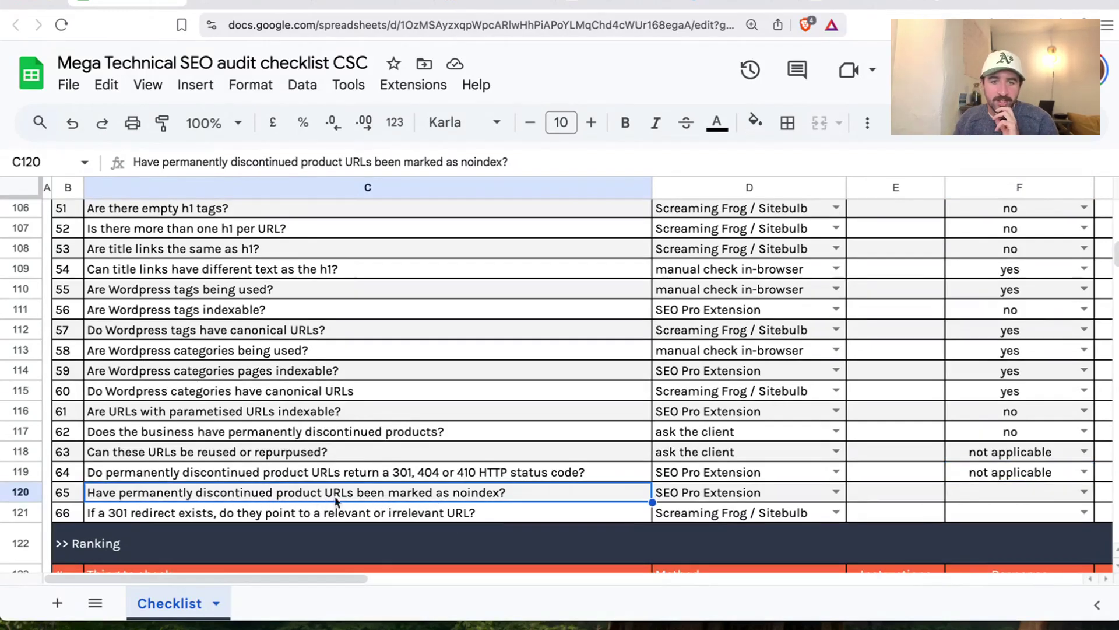
left_click(1083, 492)
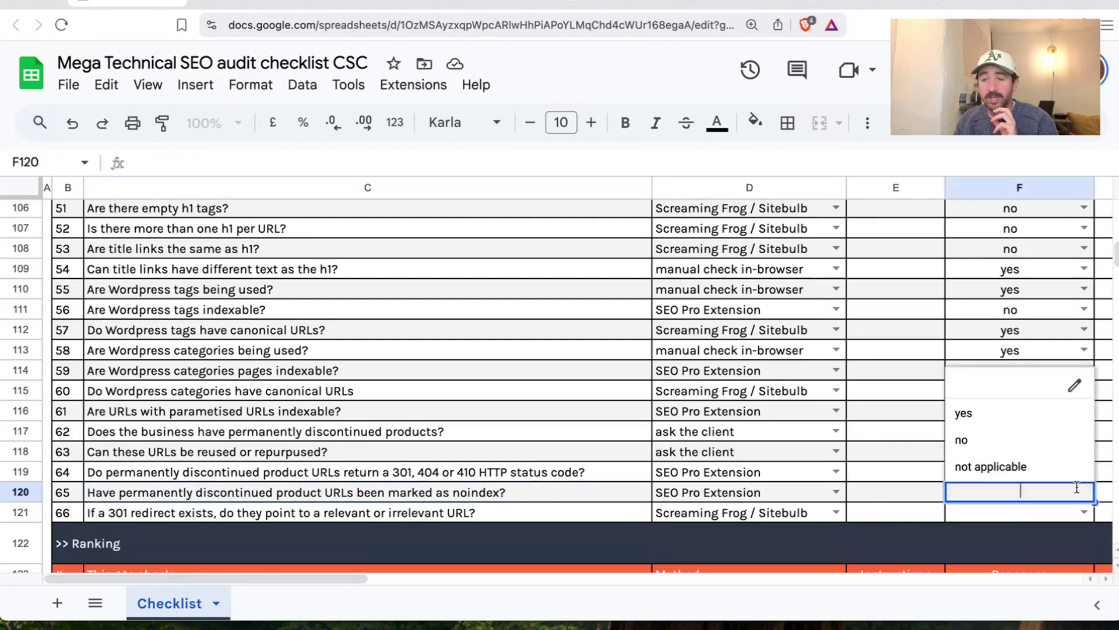
left_click(1023, 479)
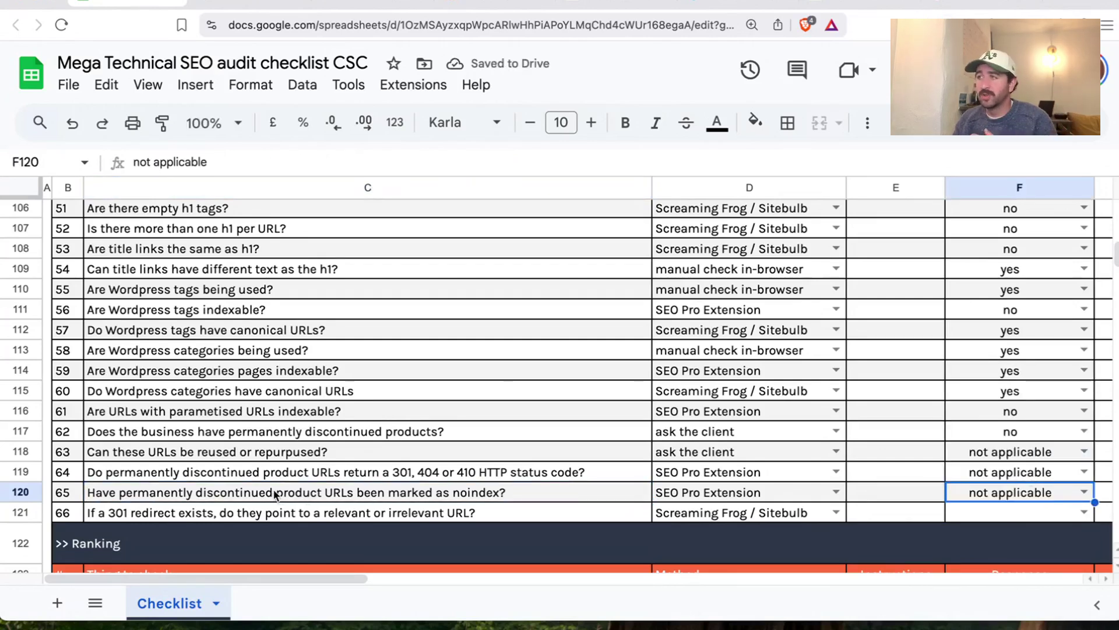
Mark the question on 301 redirects pointing to a relevant or irrelevant URL as not applicable
left_click(282, 516)
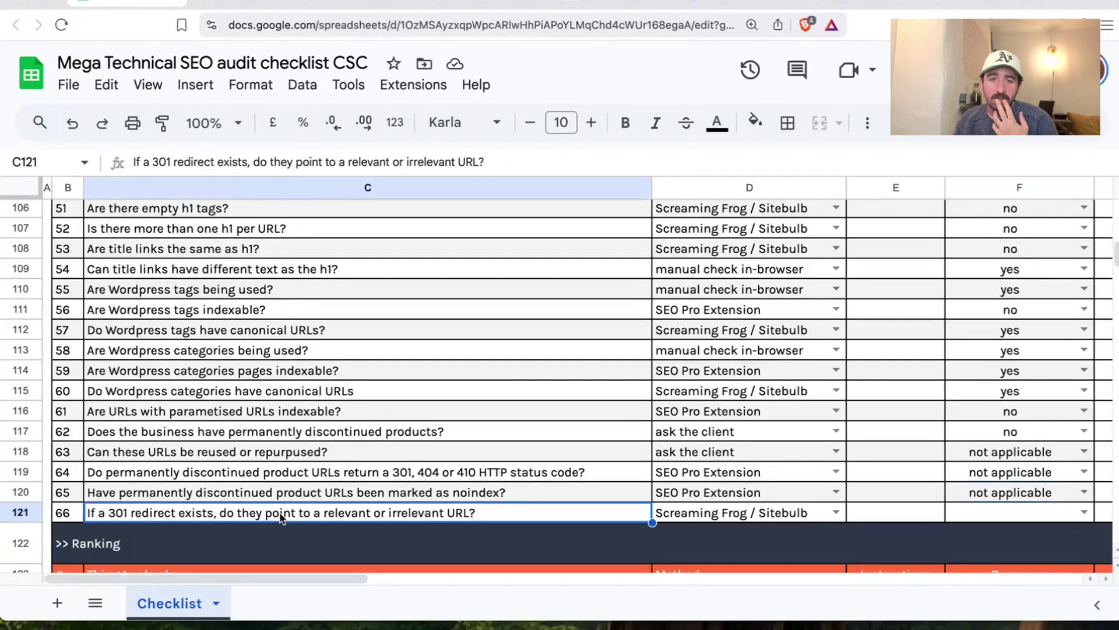
scroll(281, 516, "down", 3)
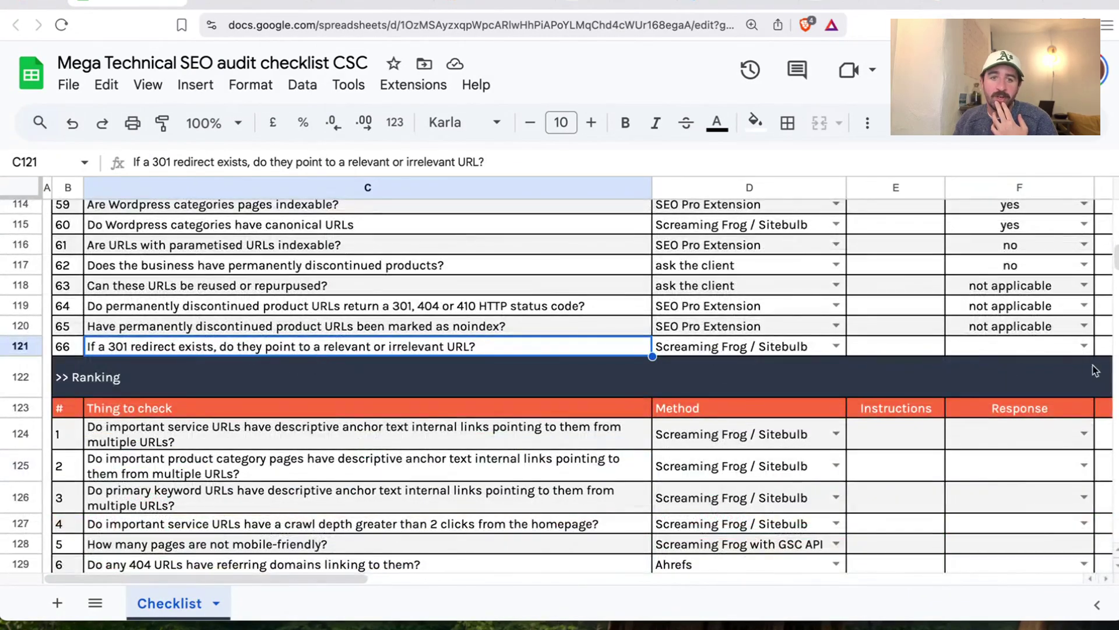
left_click(1084, 346)
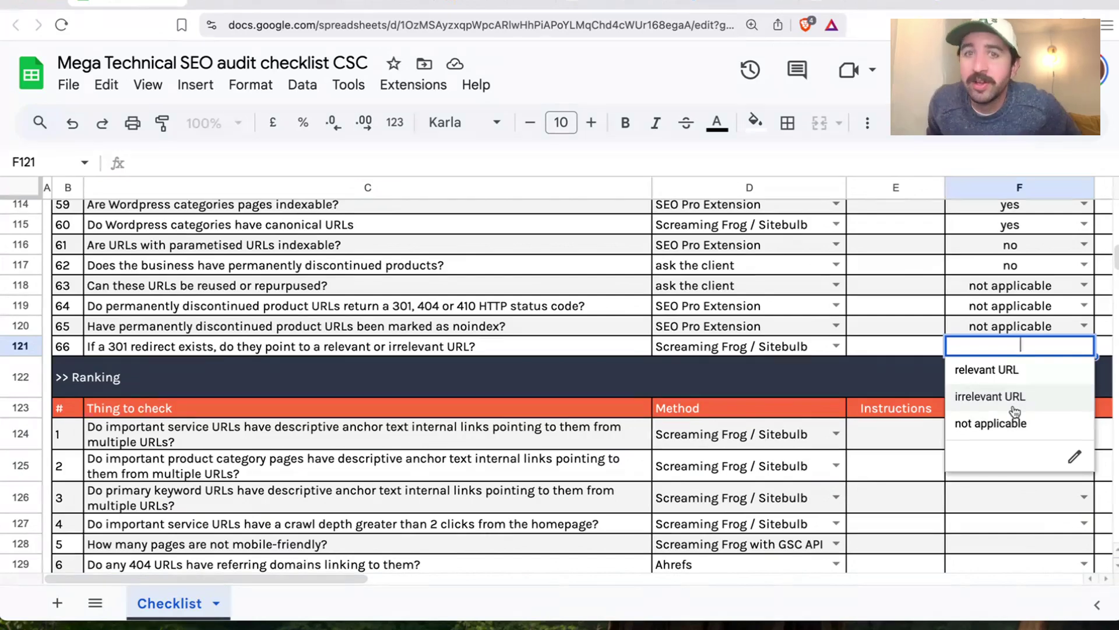
left_click(1027, 423)
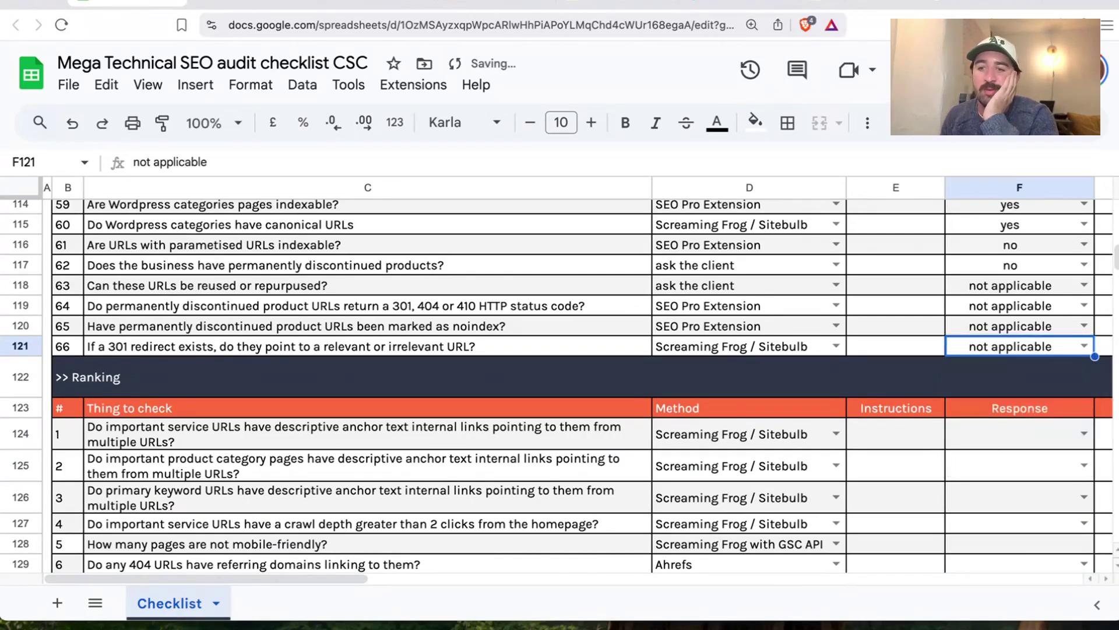
Look through the checklist's Ranking section and the technical SEO and UX questions that follow it
scroll(389, 375, "down", 3)
left_click(289, 306)
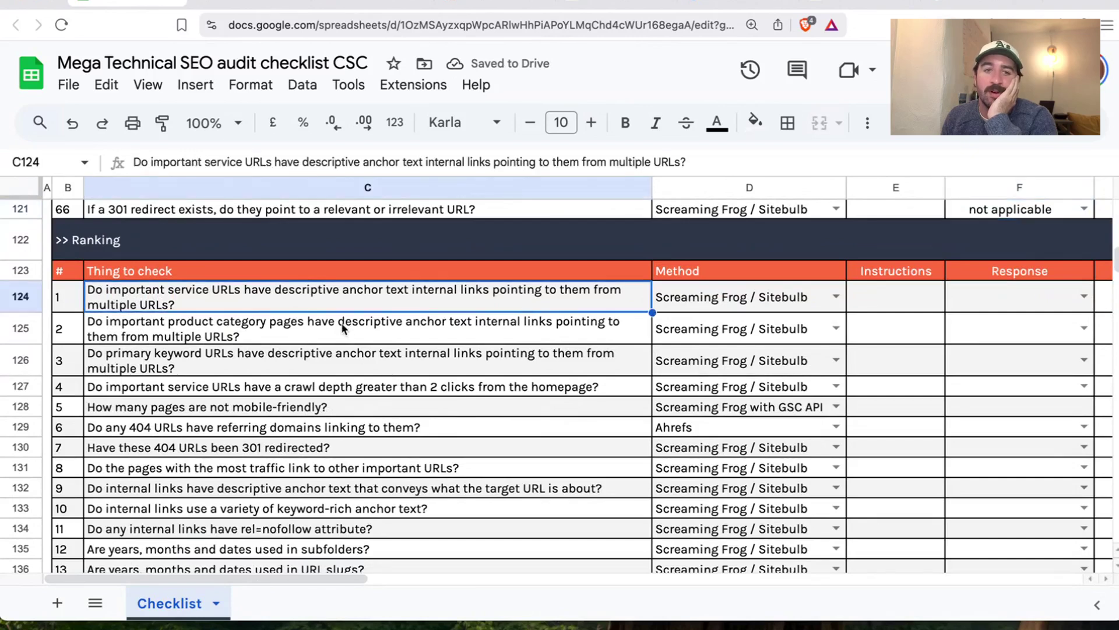
scroll(252, 338, "down", 1)
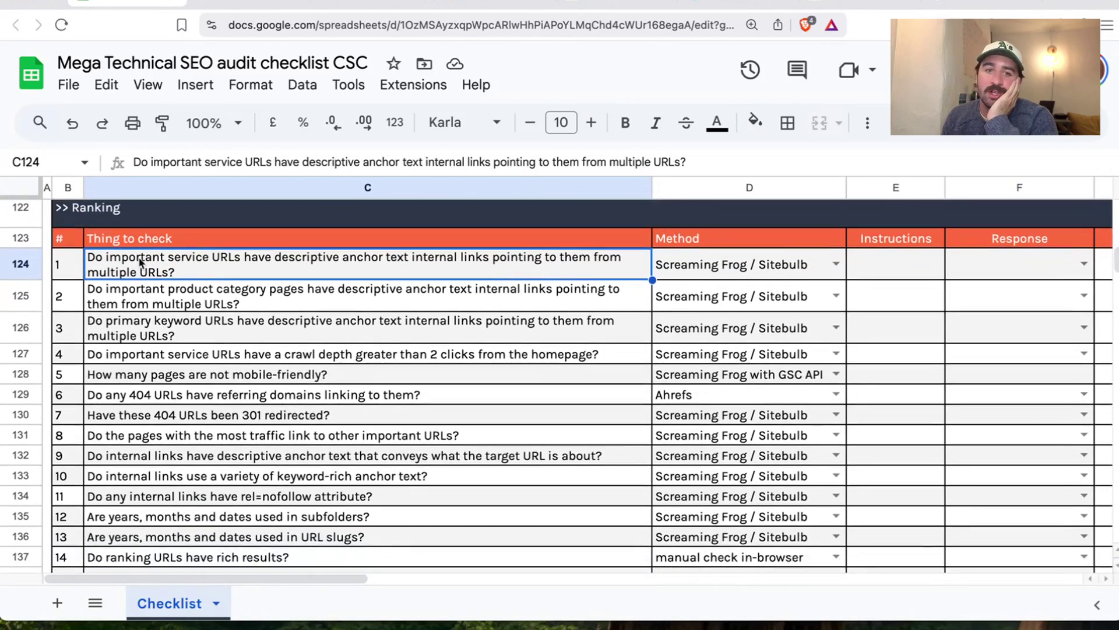
left_click(108, 210)
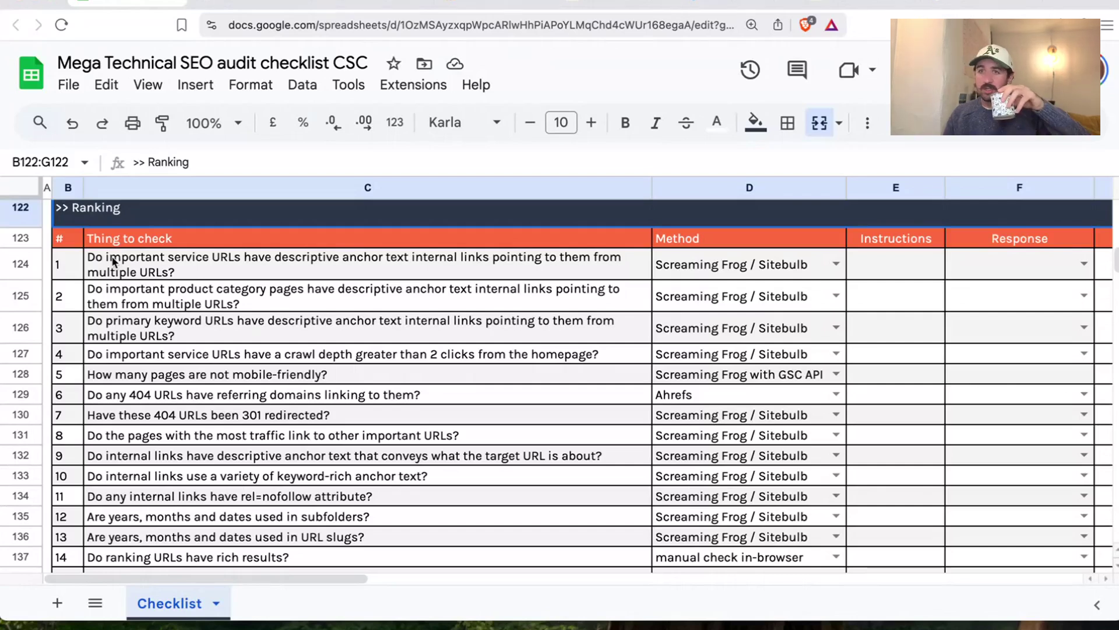
scroll(376, 394, "down", 20)
scroll(376, 394, "up", 20)
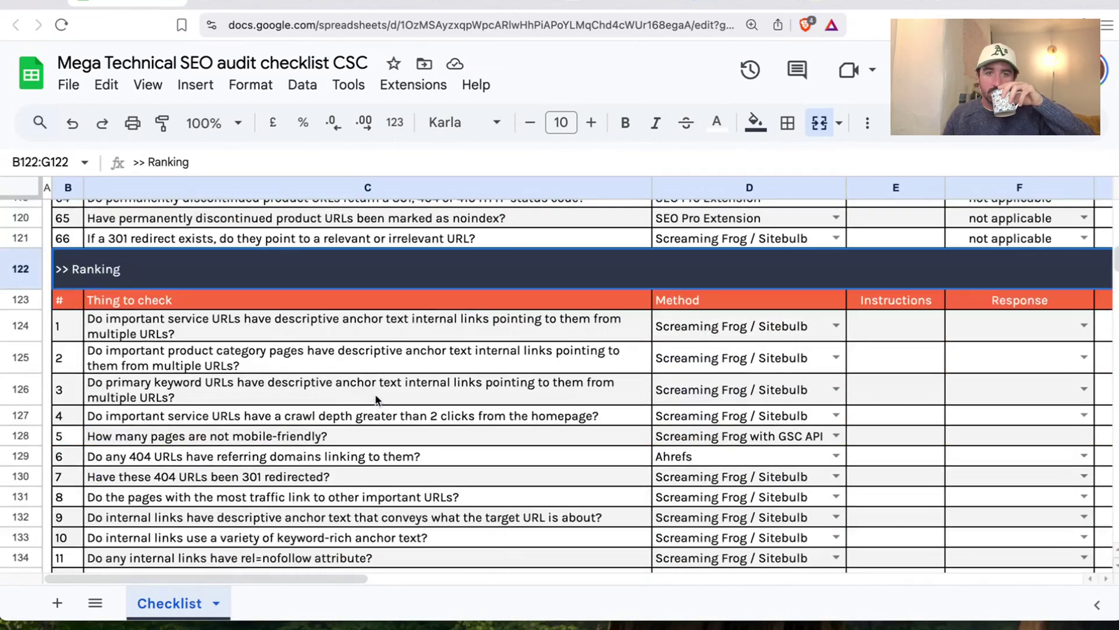
scroll(376, 394, "up", 2)
scroll(375, 393, "down", 6)
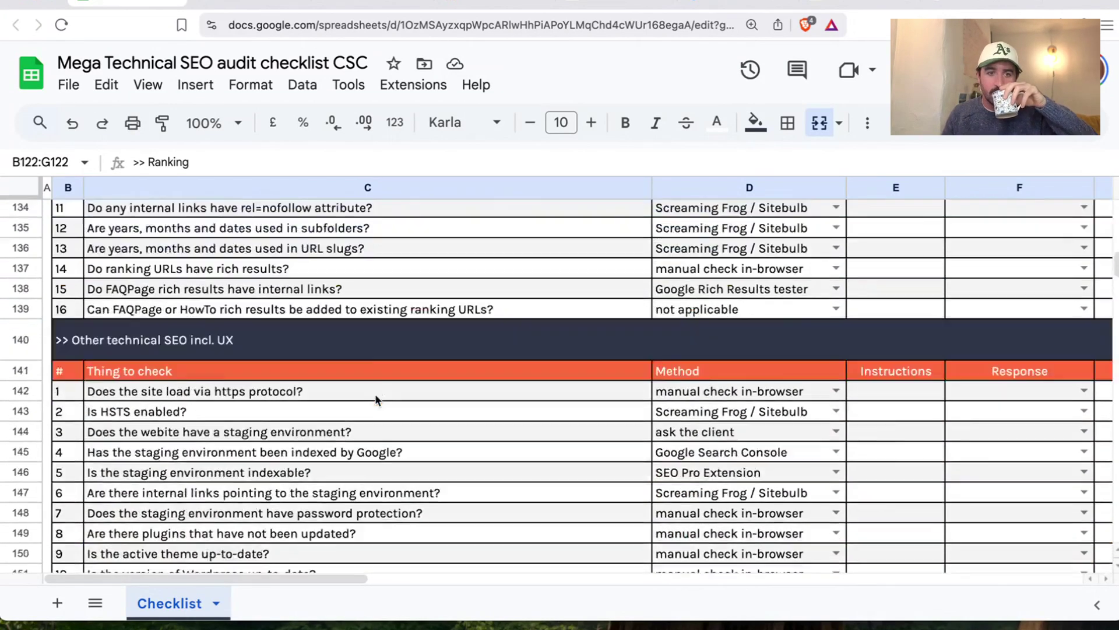
scroll(375, 393, "up", 5)
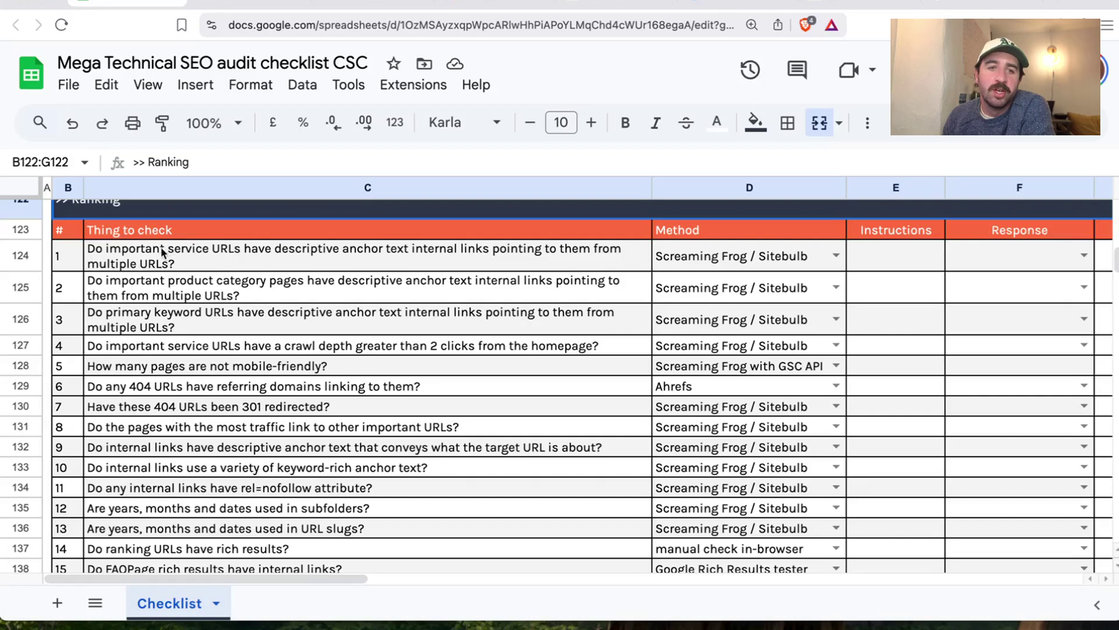
Review the Cornwall Solar Company homepage content, then return to the checklist question on internal links to important service URLs
left_click(599, 4)
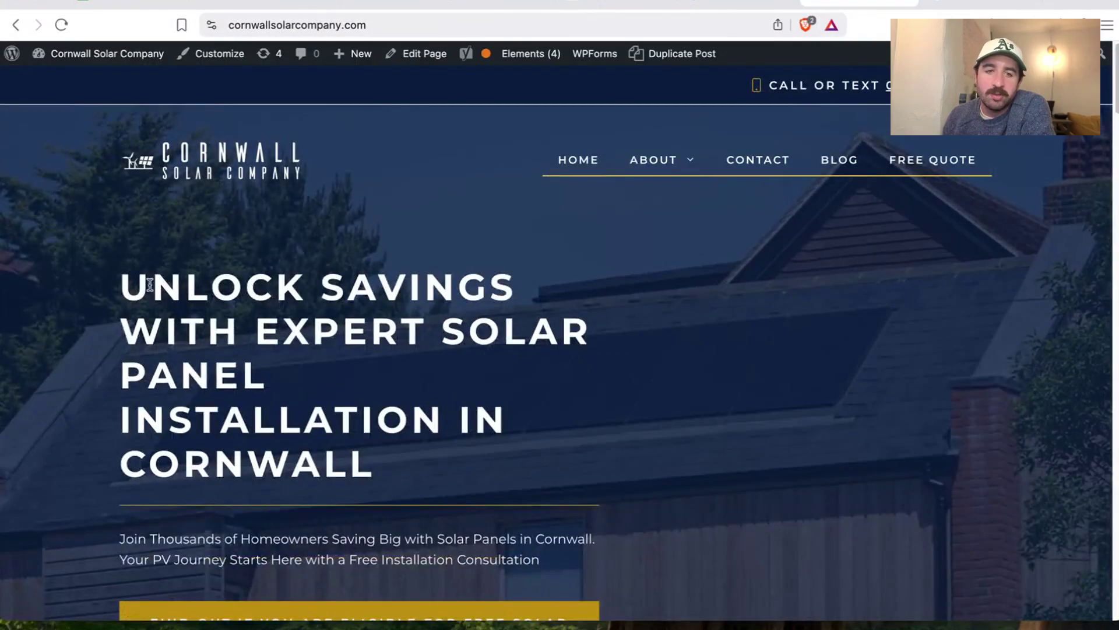
scroll(213, 438, "down", 8)
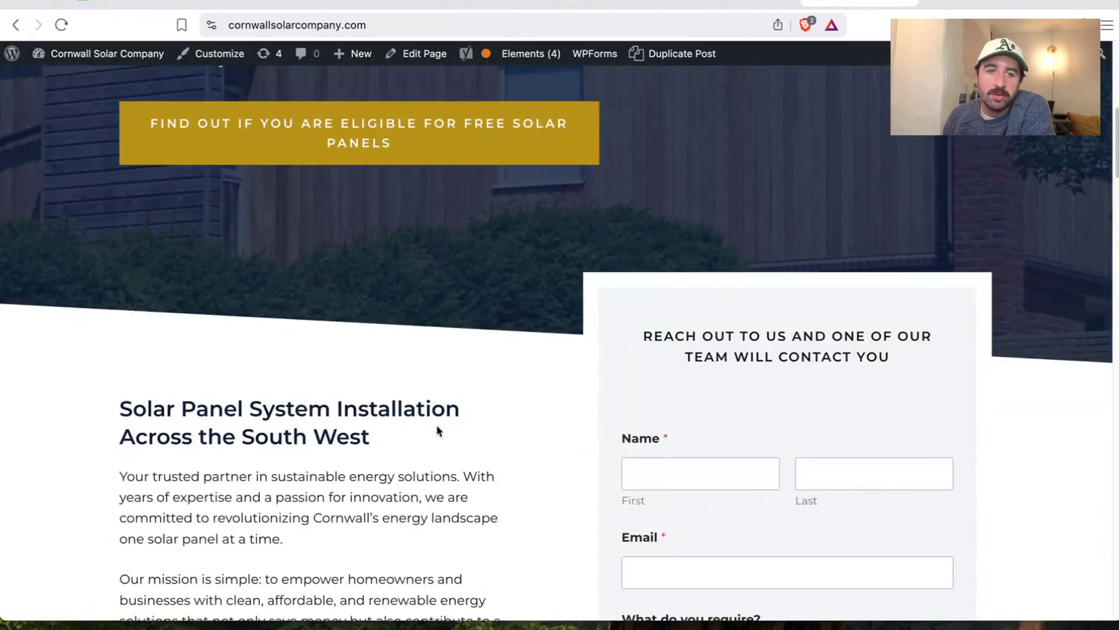
scroll(235, 438, "down", 3)
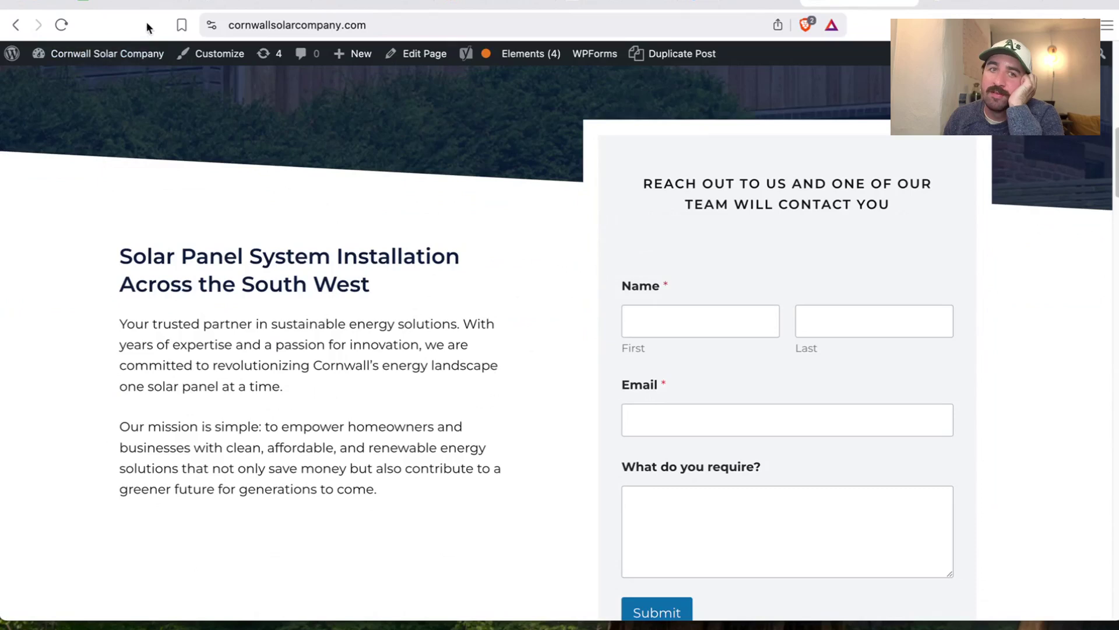
left_click(143, 4)
left_click(279, 253)
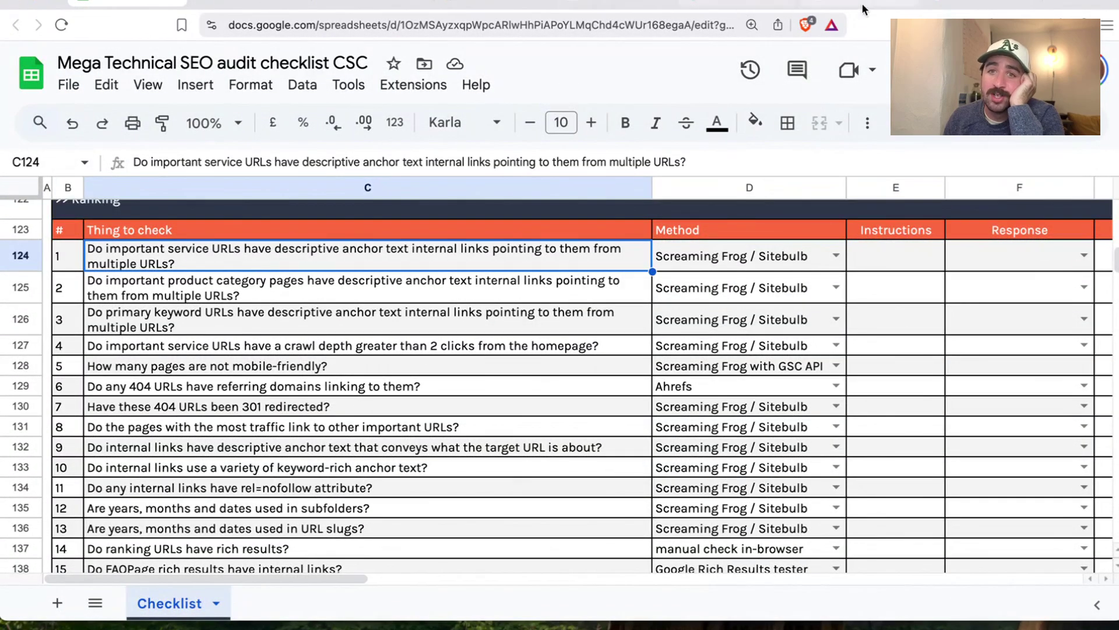
Revisit the Cornwall Solar Company homepage and switch to the site's crawl results in Screaming Frog
left_click(736, 9)
left_click(631, 4)
left_click(857, 3)
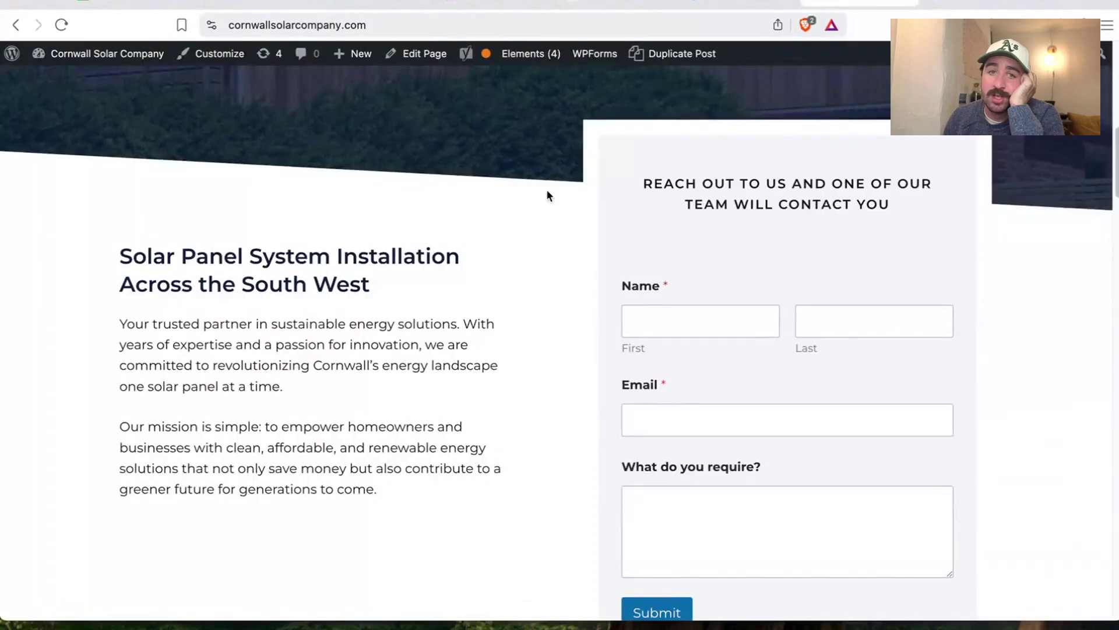
key("super+Tab")
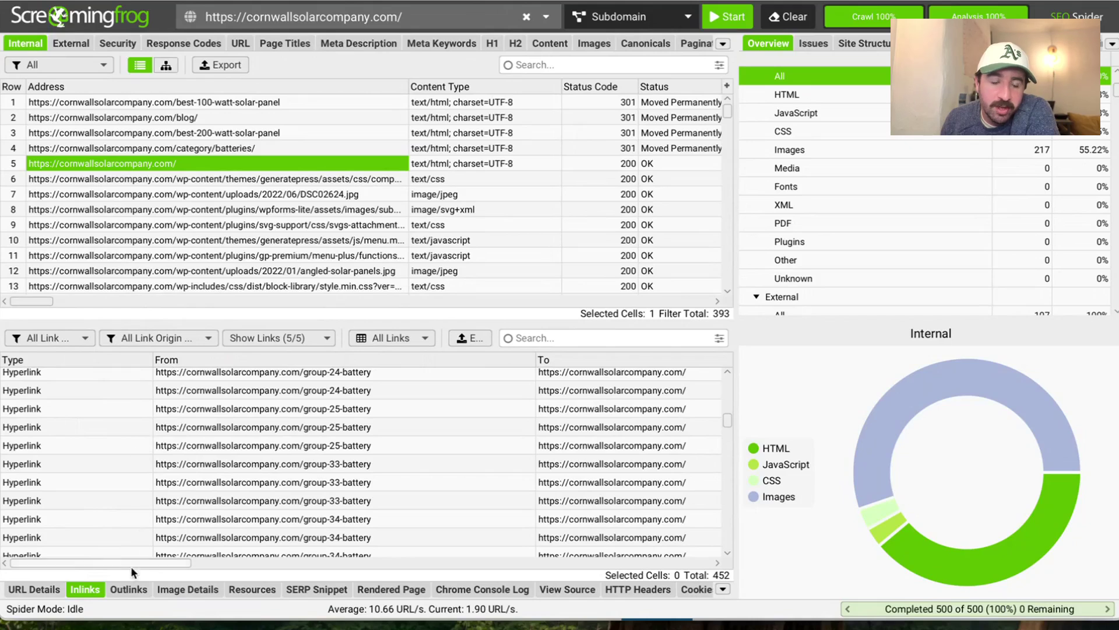
Examine the homepage's inlinks, checking their source pages, anchor text and alt text
scroll(118, 507, "up", 15)
scroll(118, 501, "up", 5)
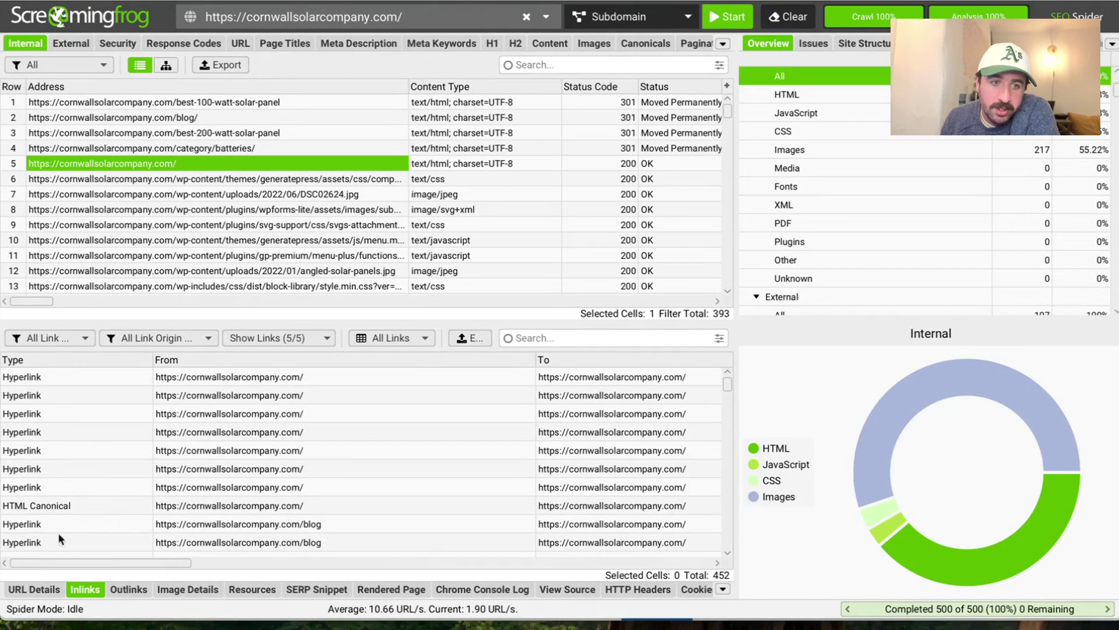
left_click(103, 562)
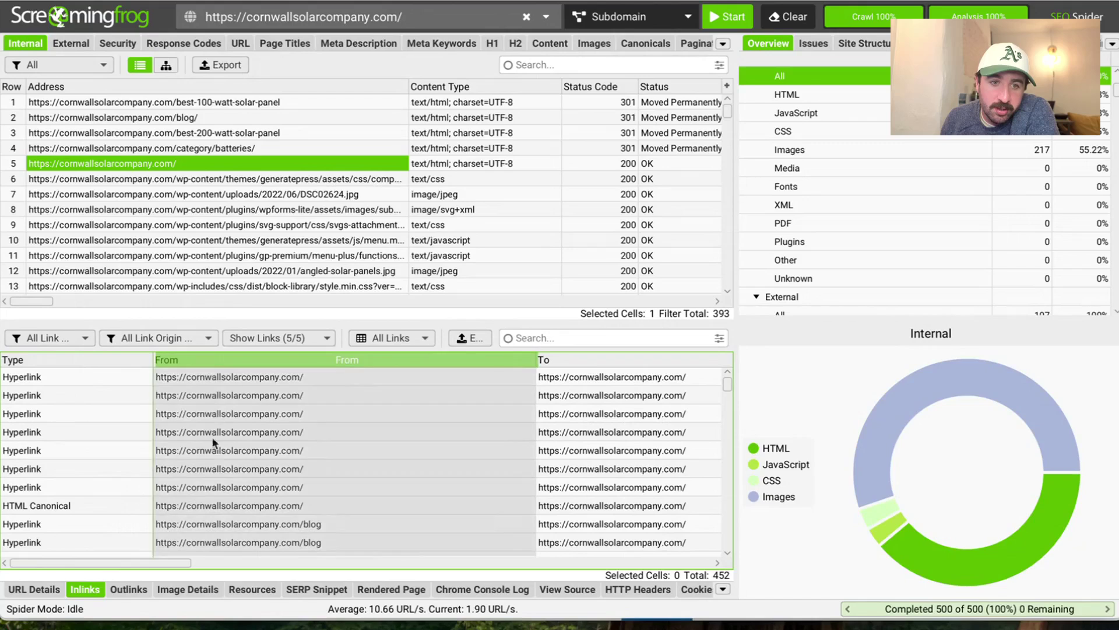
scroll(222, 489, "down", 10)
scroll(233, 483, "down", 5)
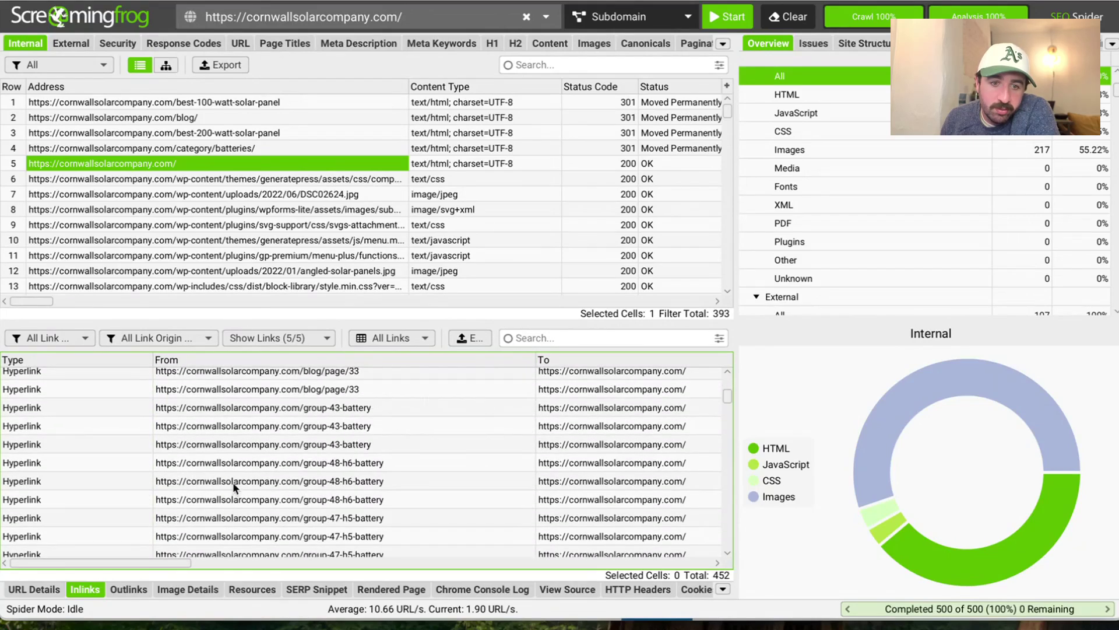
left_click(254, 504)
left_click_drag(135, 562, 349, 561)
left_click(411, 504)
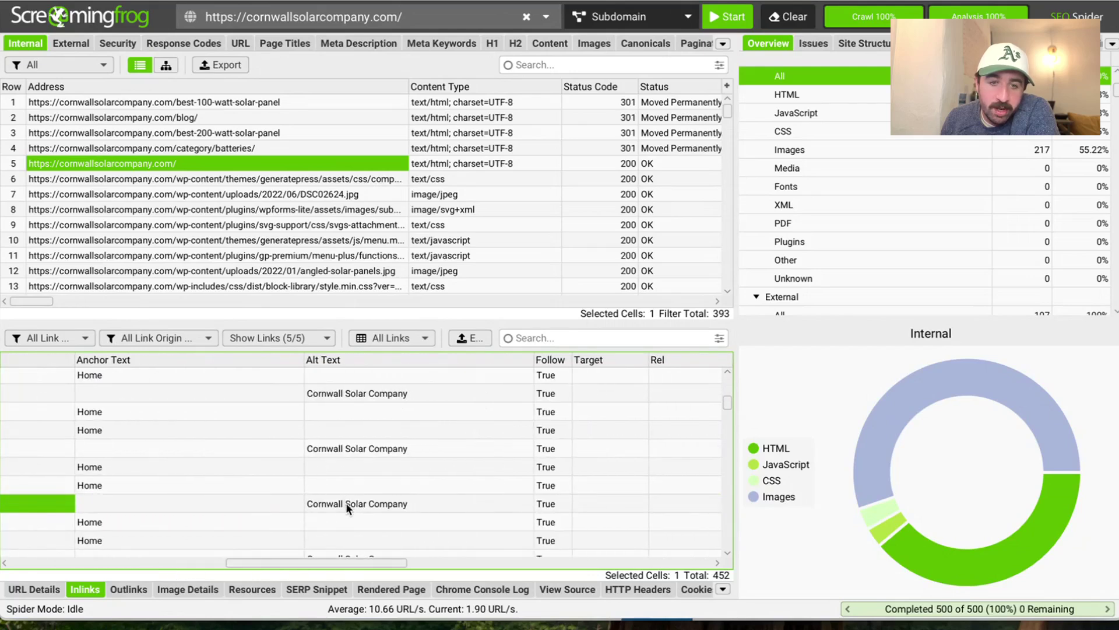
left_click(307, 505)
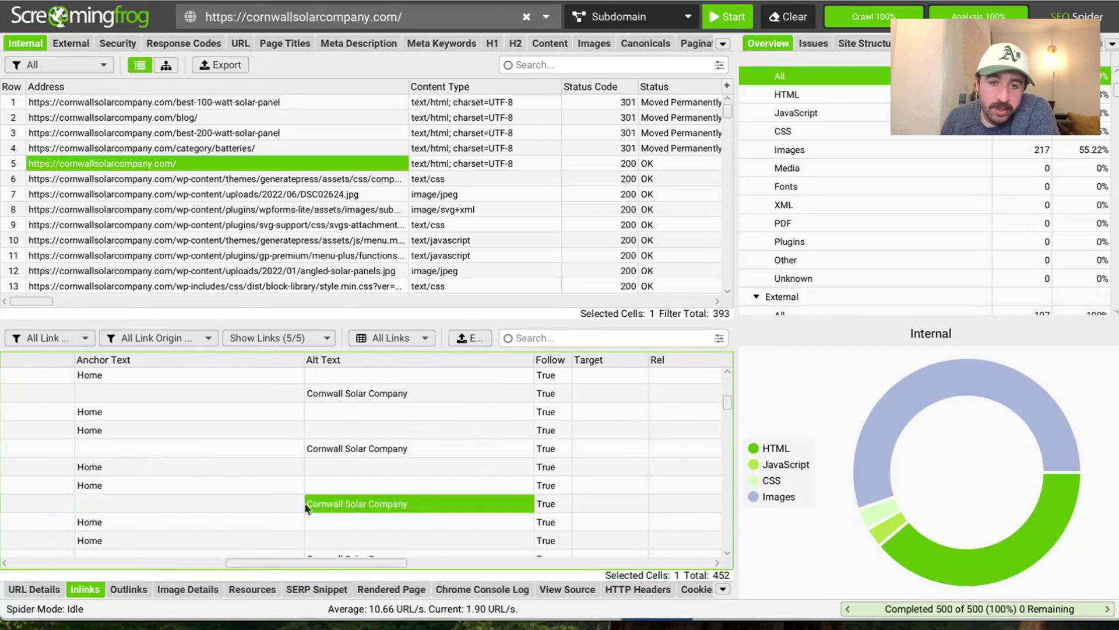
left_click(206, 508)
left_click(204, 521)
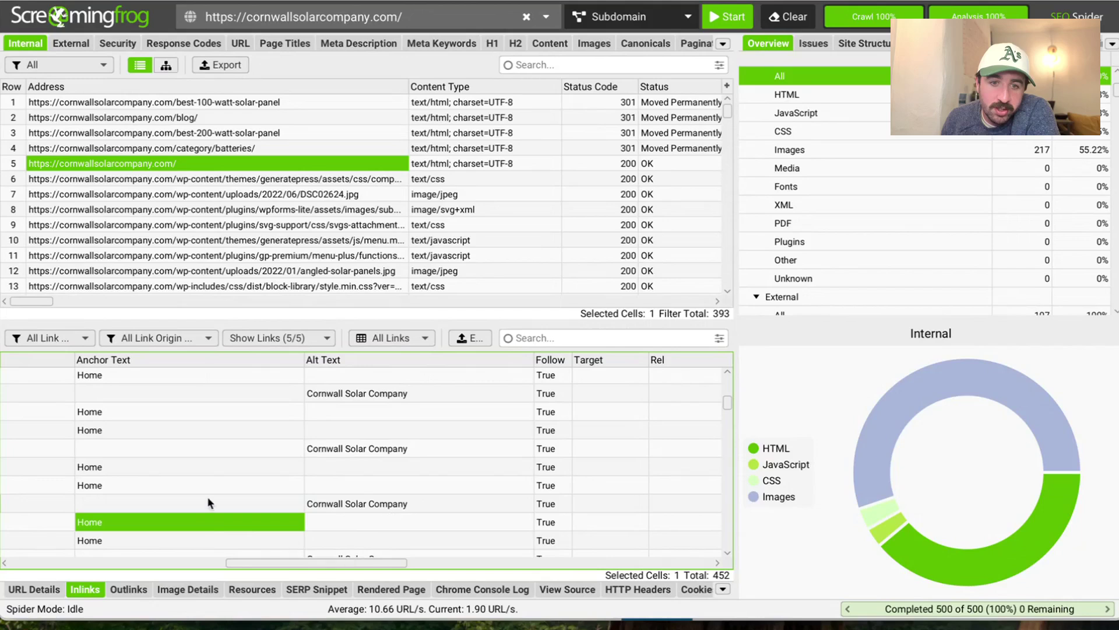
scroll(200, 499, "down", 3)
left_click_drag(727, 406, 712, 540)
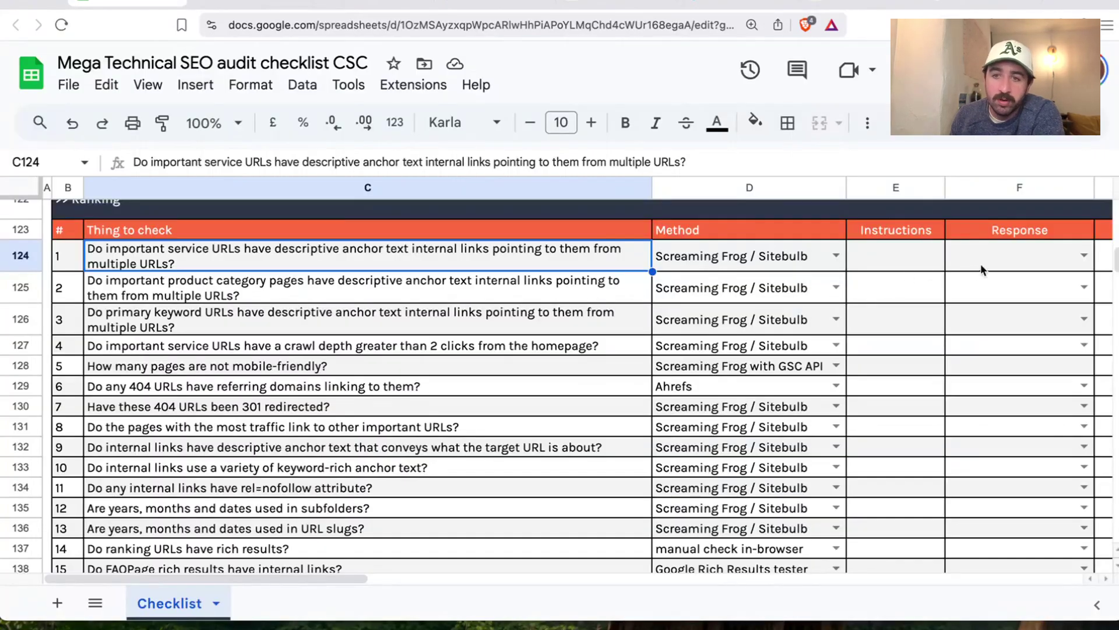
Switch to the checklist and answer "no" to the question on descriptive internal links to important service URLs
left_click(981, 263)
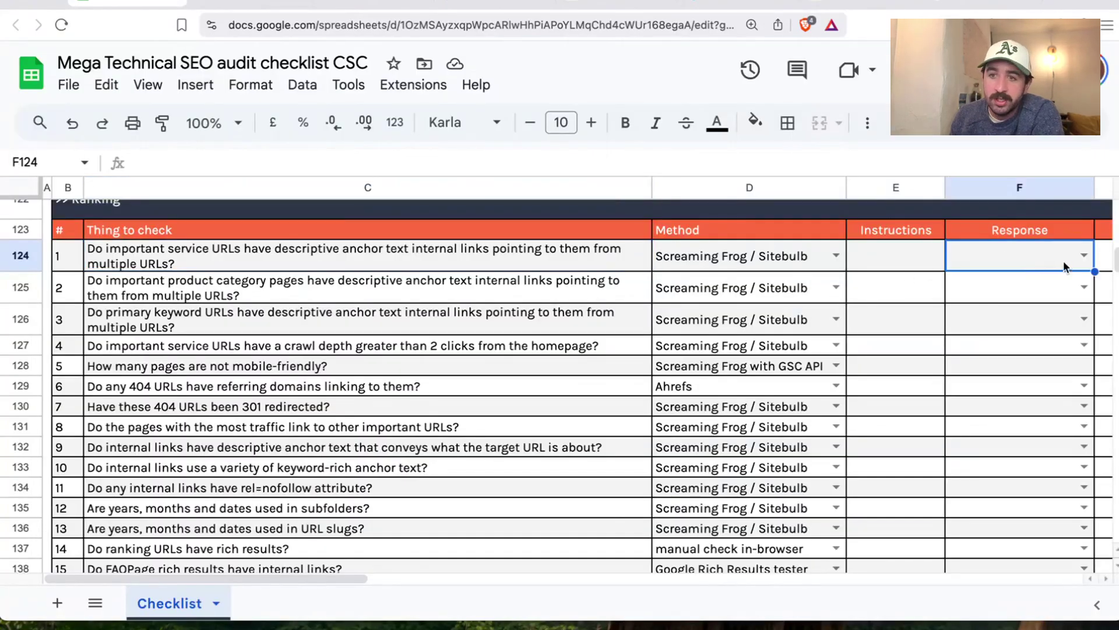
type("no")
key("Tab")
Add the triage note "need more kw rich internal links to our main service page." for the service URLs question
type("need more i")
key("BackSpace")
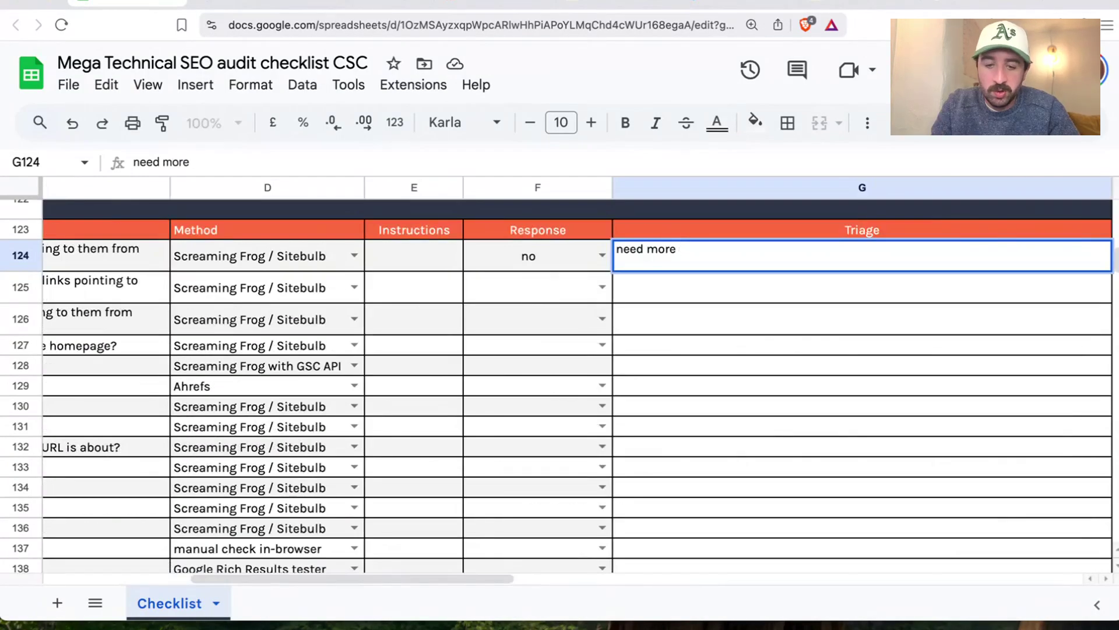
type("kw rich intrnal")
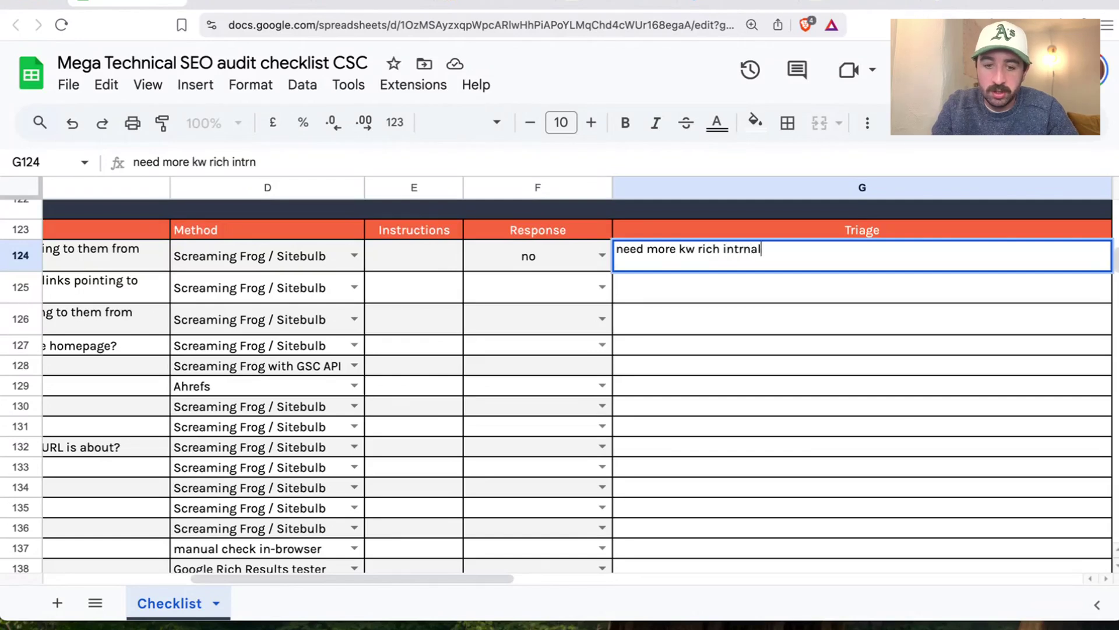
key("BackSpace")
key("BackSpace")
key("BackSpace")
key("BackSpace")
type("ernal links to our main")
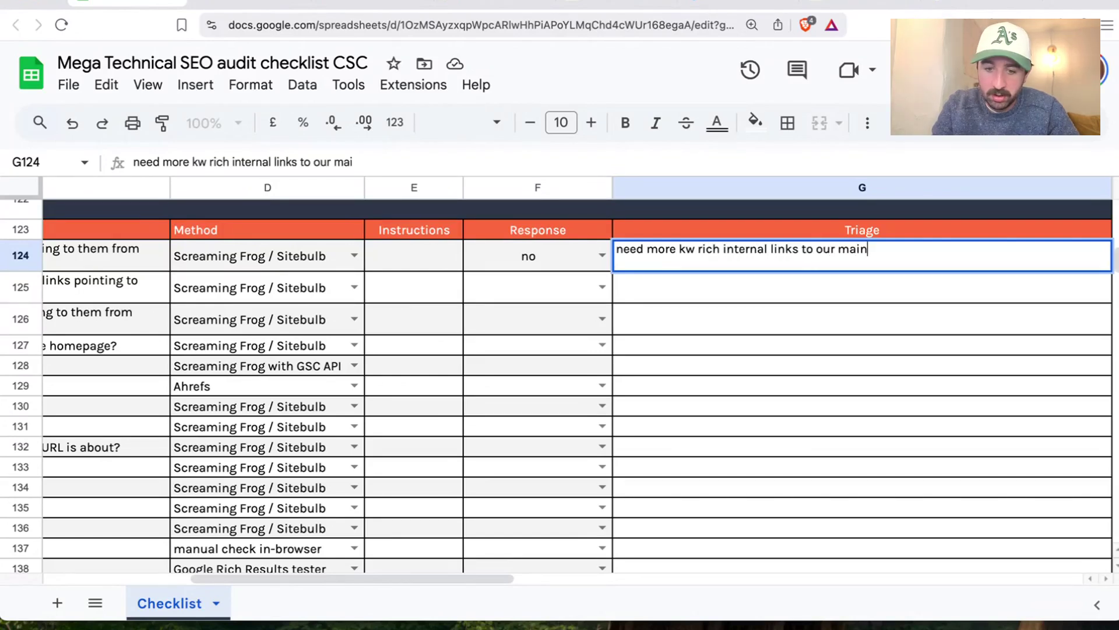
type(" service paf")
key("BackSpace")
type("ge")
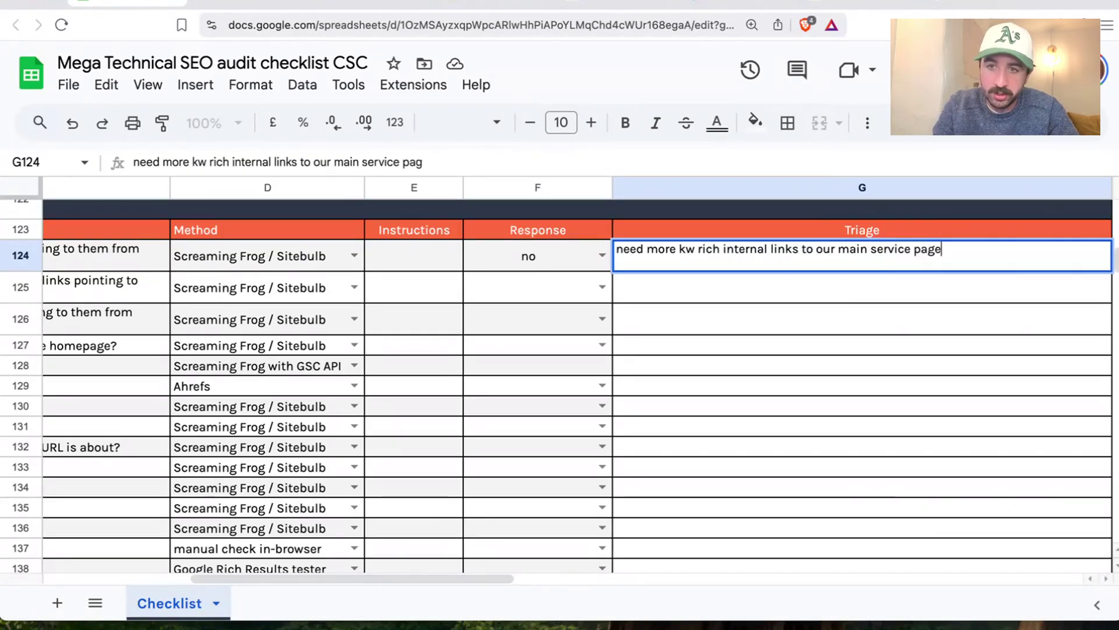
type(".")
left_click_drag(467, 578, 320, 581)
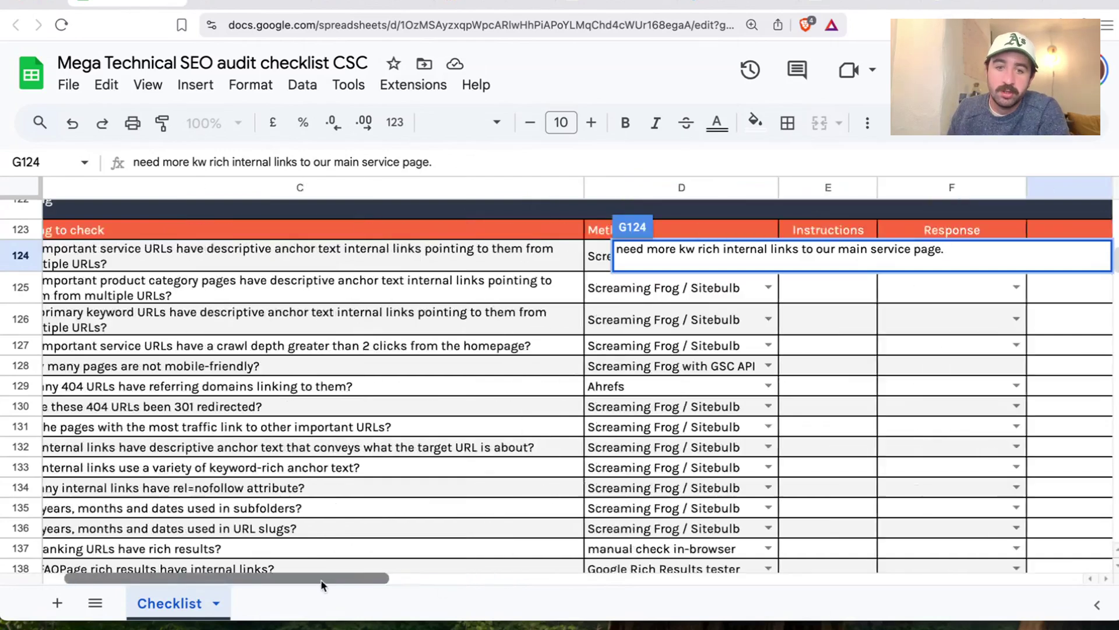
left_click(267, 383)
Mark the question on descriptive internal links to important product category pages as not applicable
left_click(304, 298)
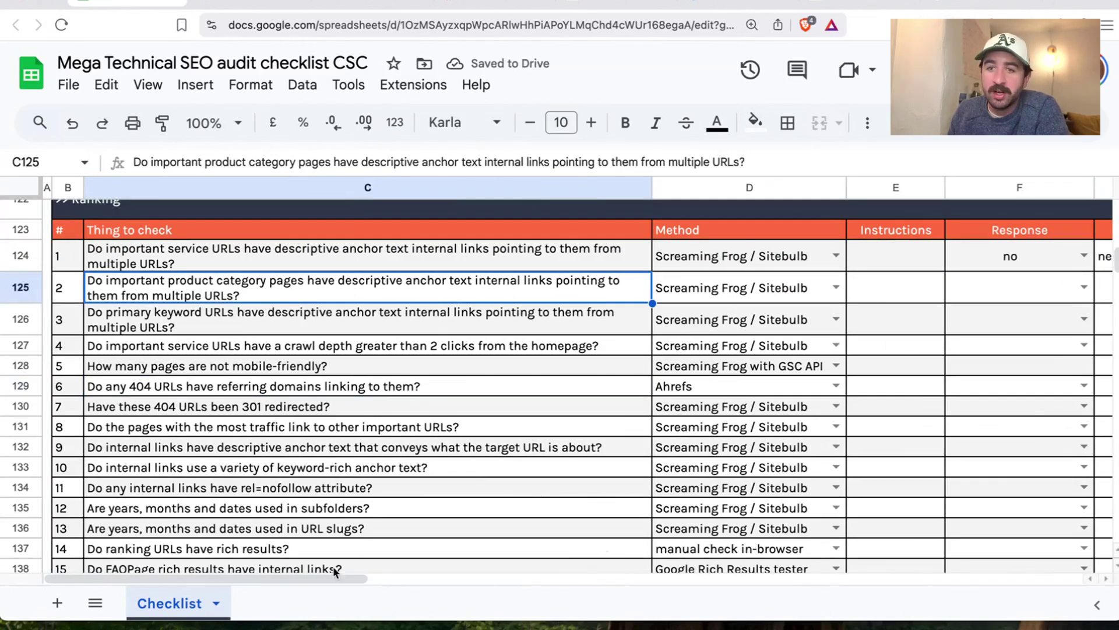
scroll(350, 575, "right", 1)
left_click(1057, 294)
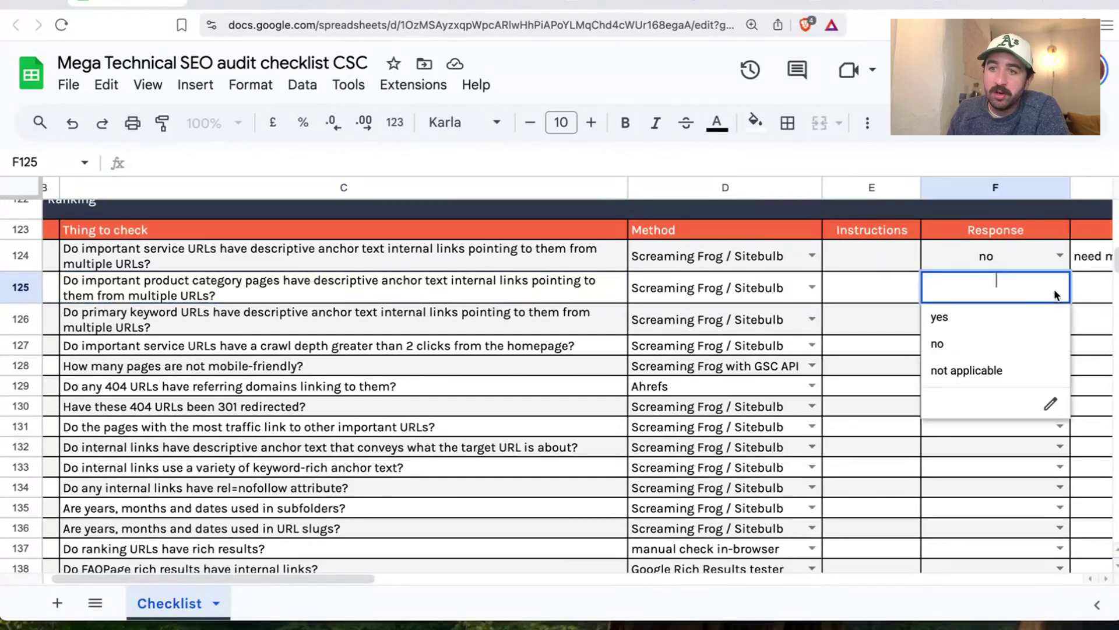
left_click(980, 348)
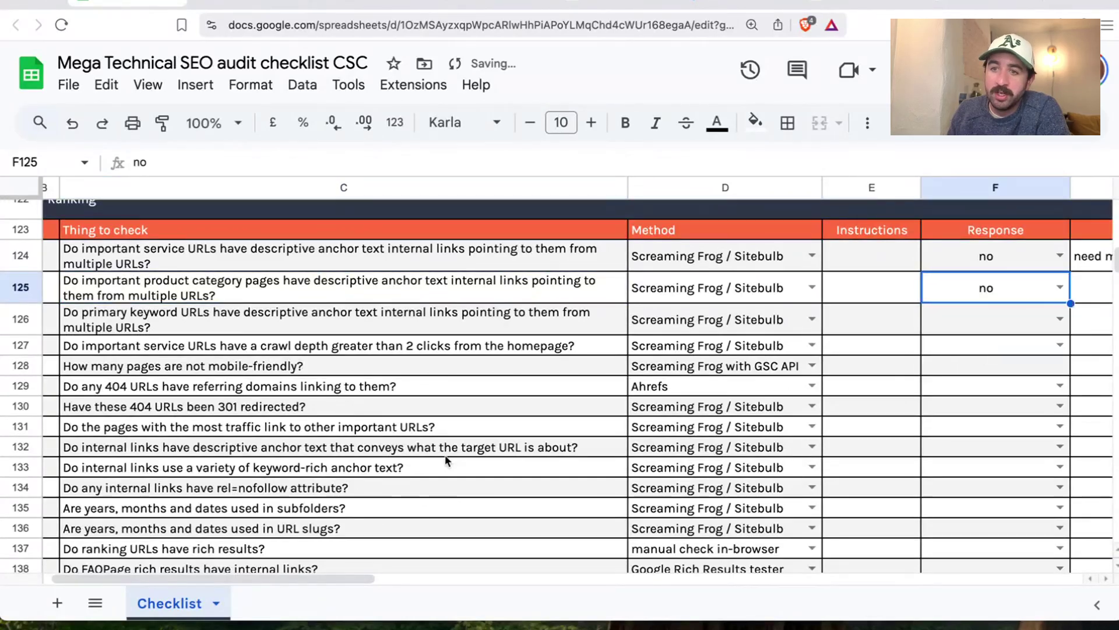
left_click(1070, 287)
left_click(985, 373)
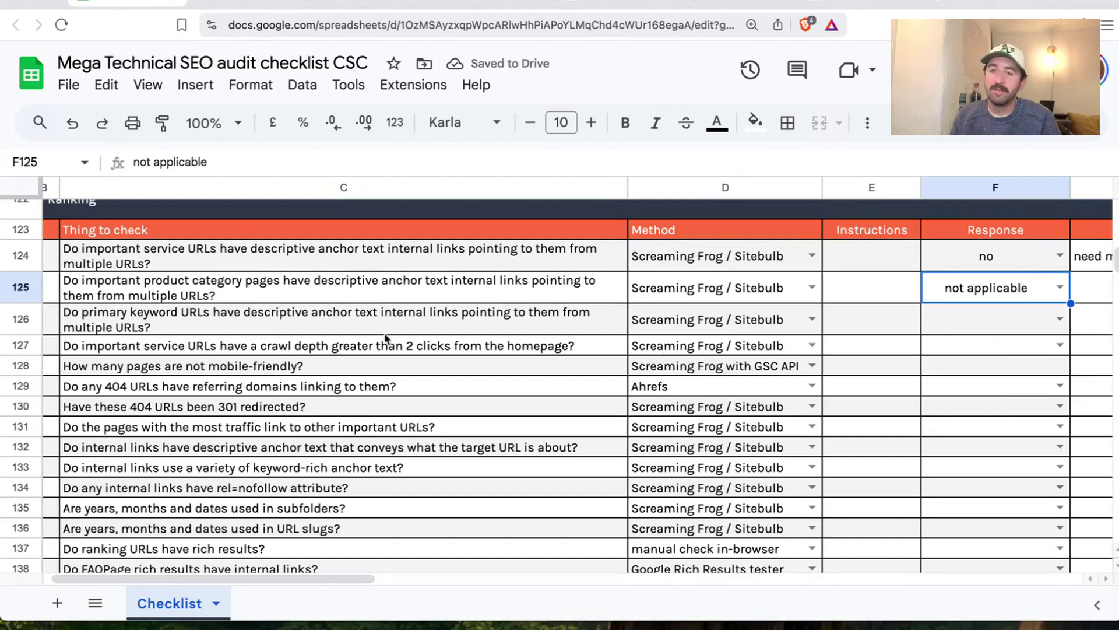
Answer "yes" to the question on descriptive anchor text internal links pointing to primary keyword URLs
left_click(262, 319)
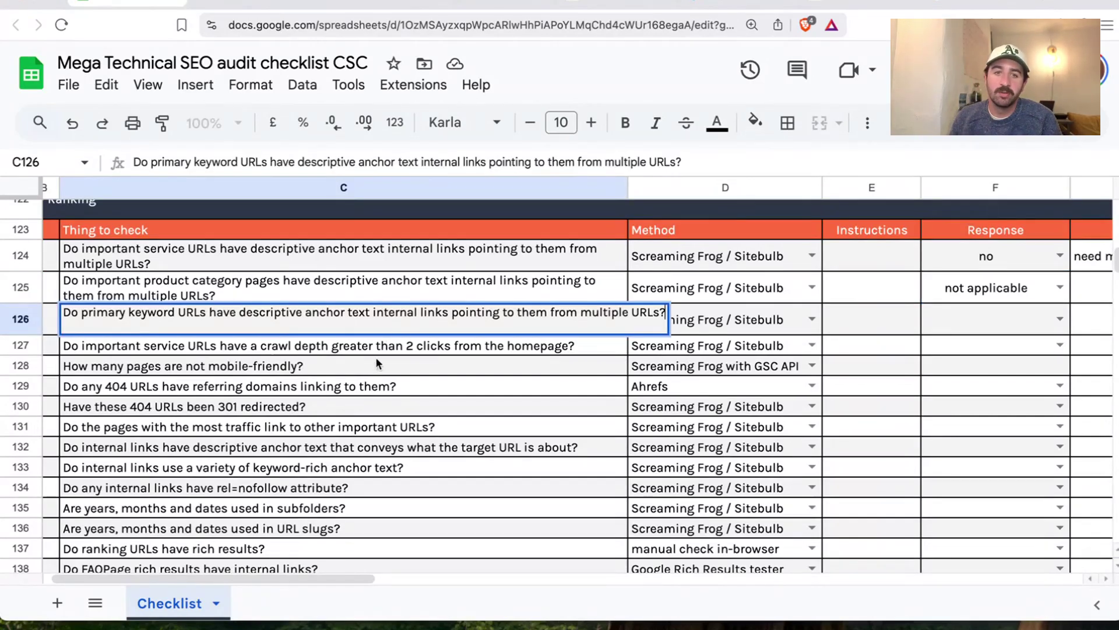
key("Return")
left_click(518, 329)
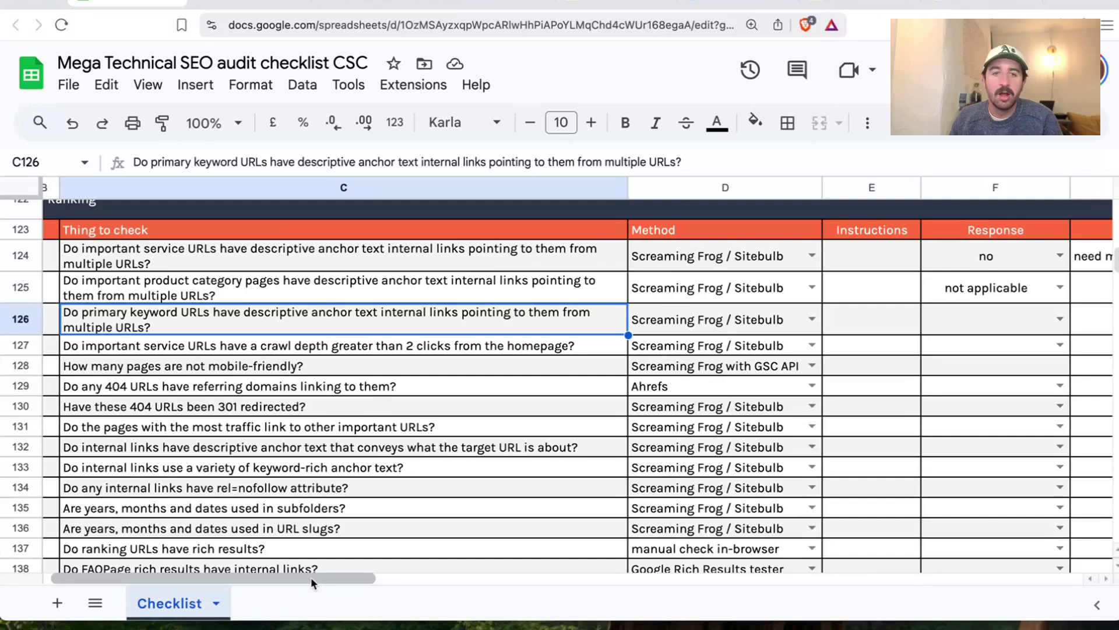
left_click(1050, 330)
left_click(959, 355)
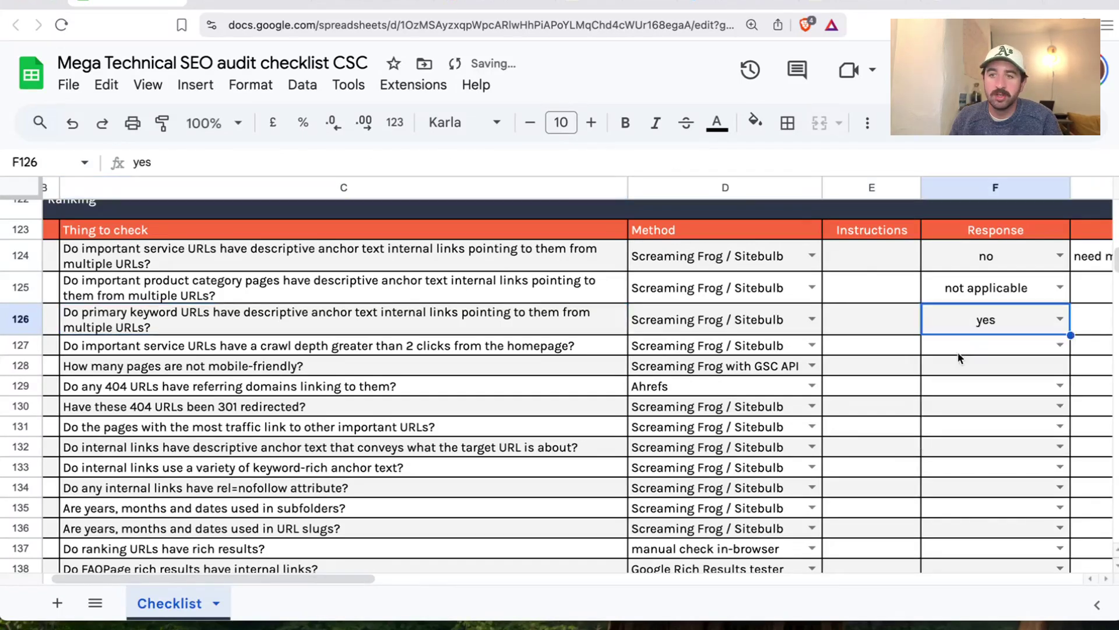
Add the triage note "for our blog content but not any service pages." for the primary keyword URLs question
left_click_drag(350, 580, 548, 581)
double_click(526, 309)
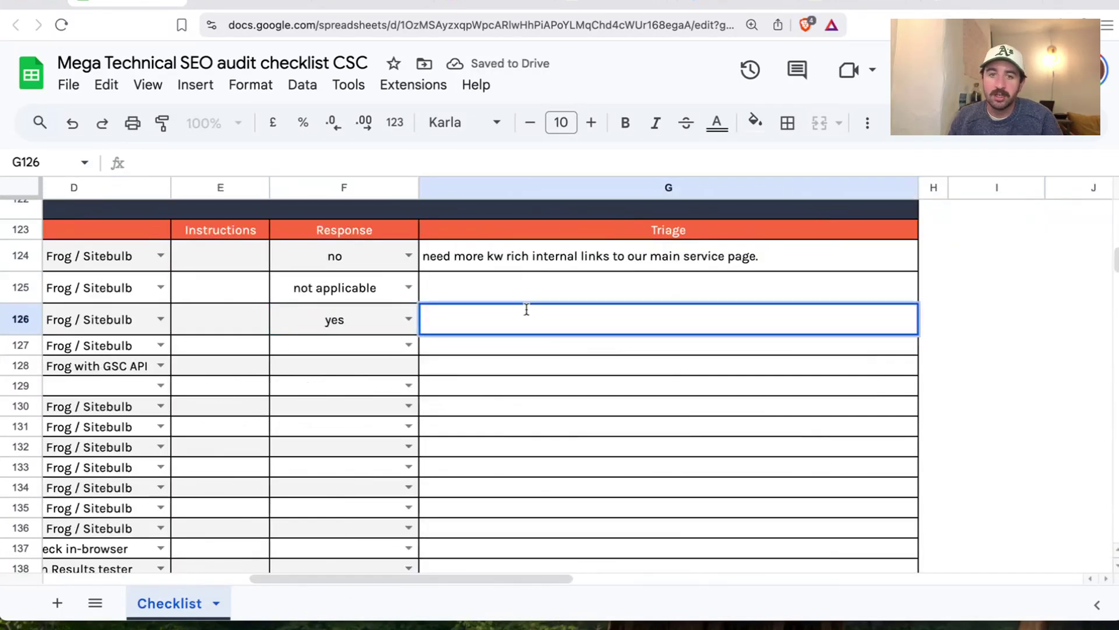
type("for our ")
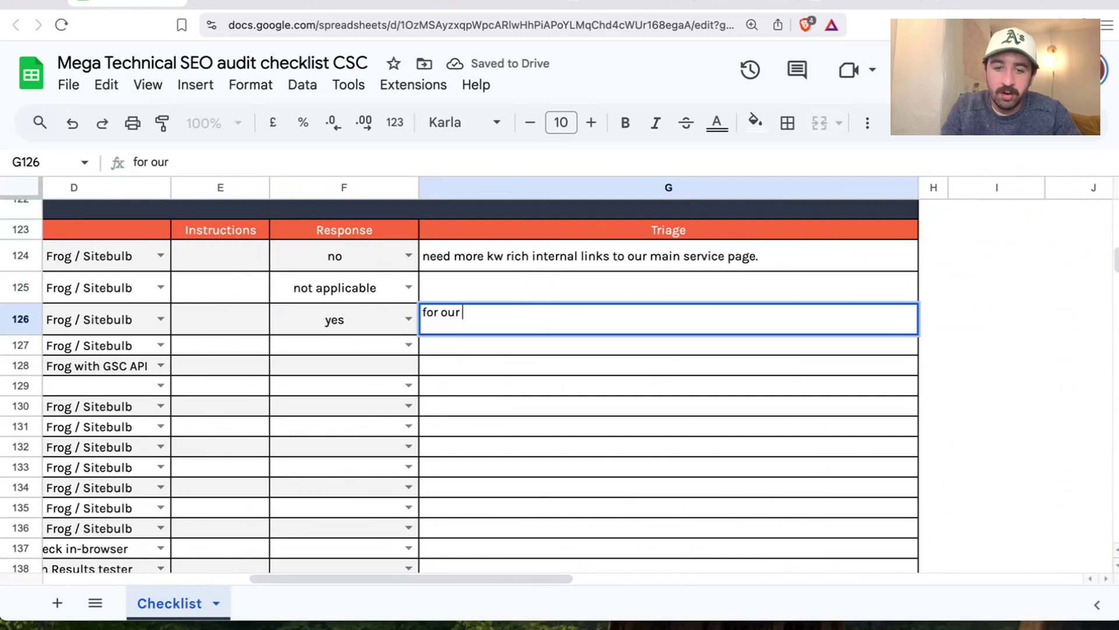
type("blog content but ")
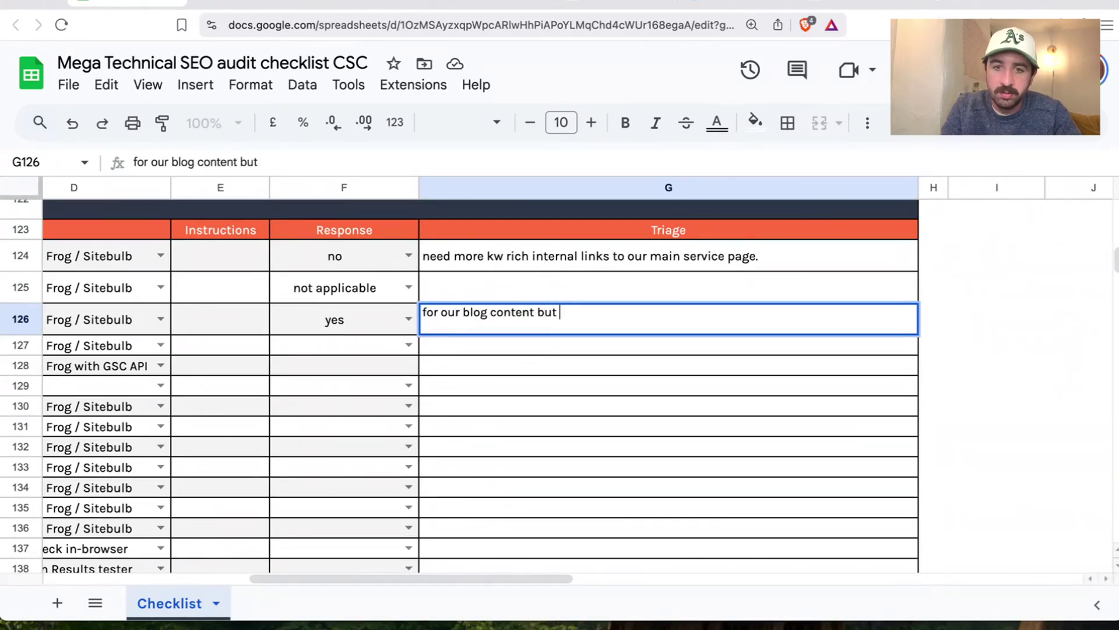
type("not any serv")
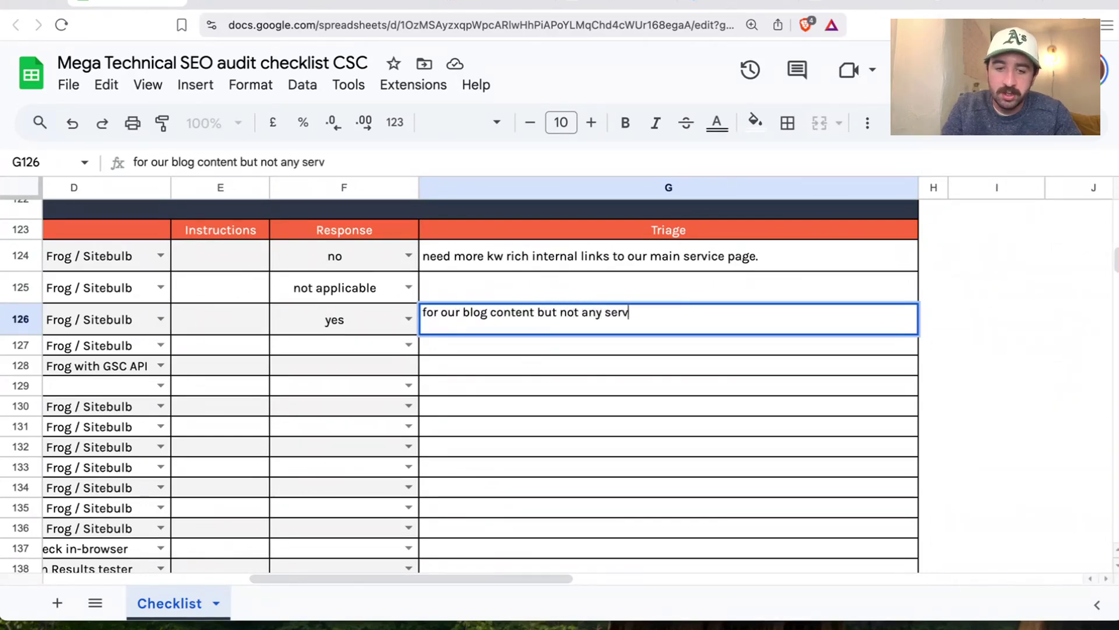
type("ice pages.")
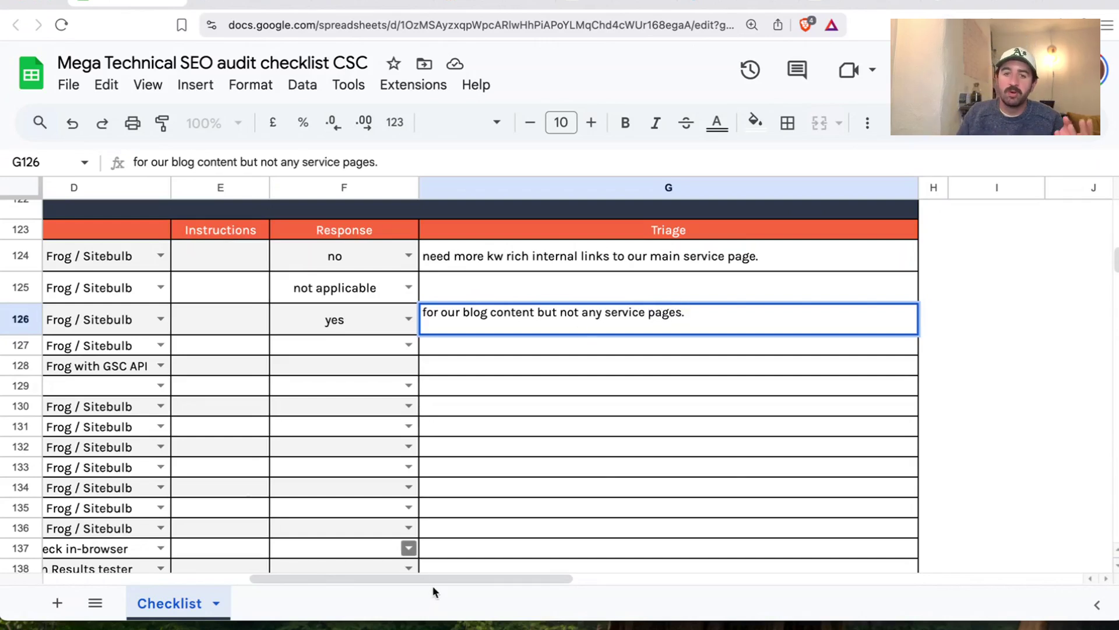
left_click_drag(432, 579, 204, 583)
left_click(315, 426)
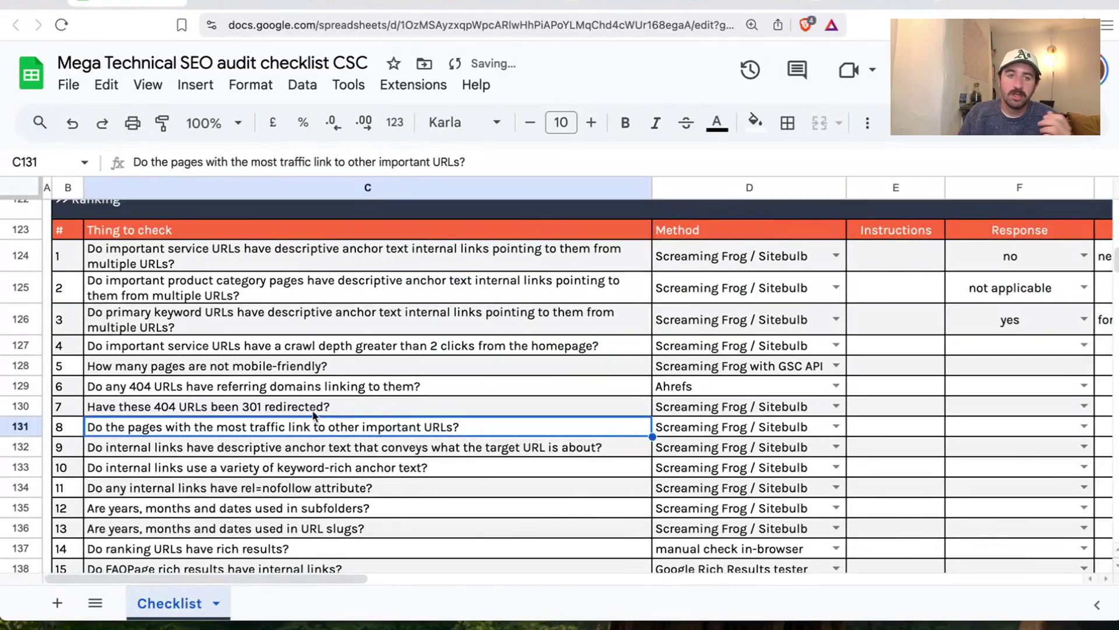
For the service URL crawl depth question, switch to Screaming Frog and check the crawl depth of the Pages With High Crawl Depth
left_click(285, 353)
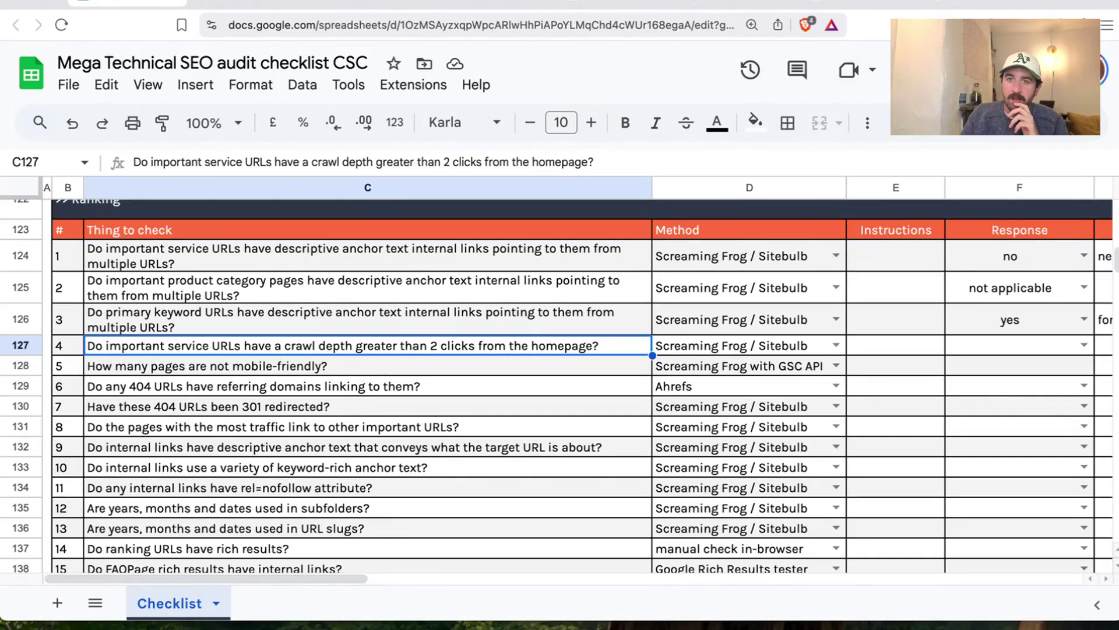
key("super+Tab")
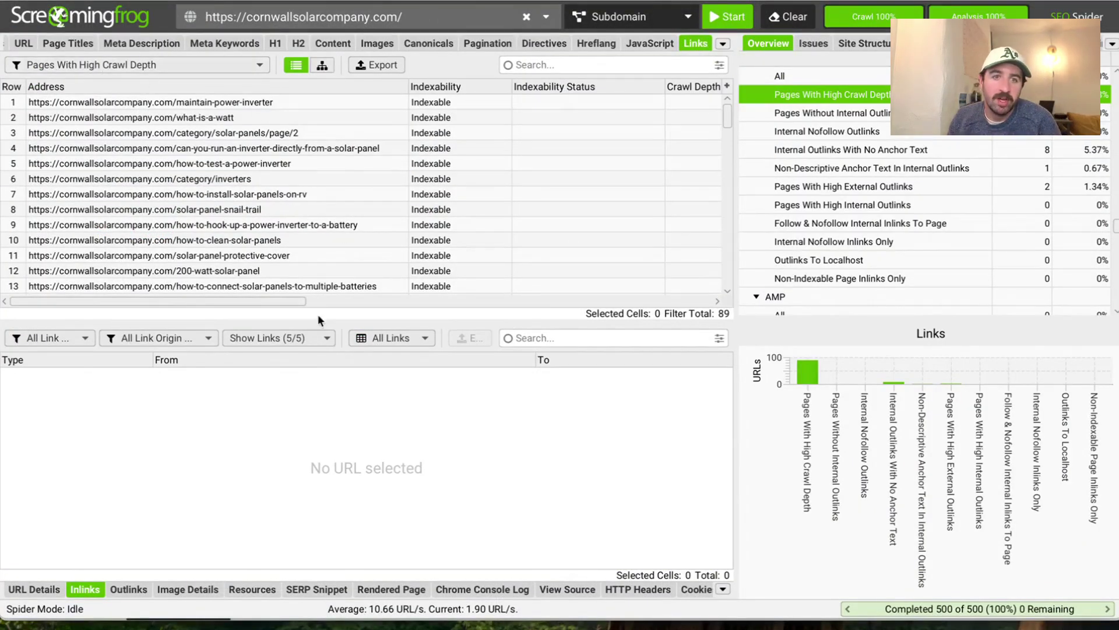
left_click_drag(277, 303, 187, 303)
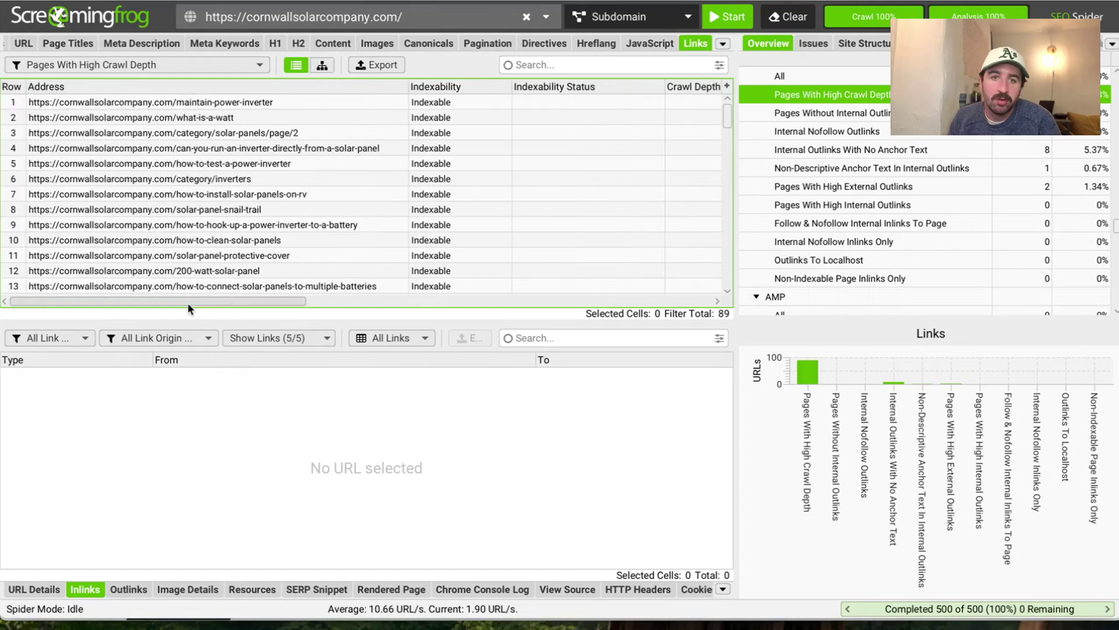
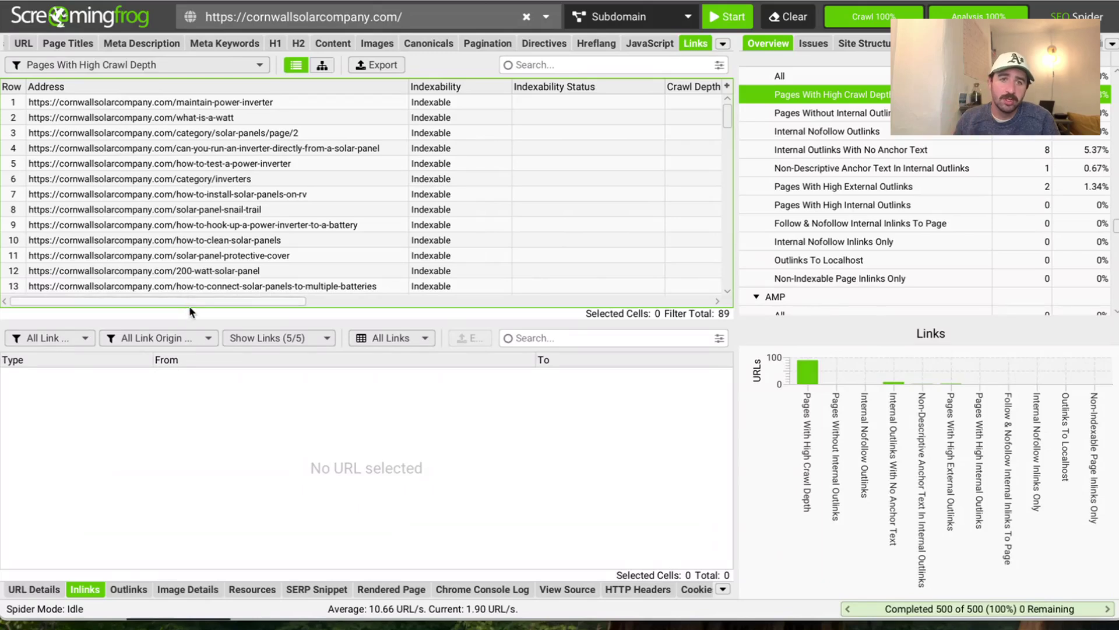
left_click_drag(189, 306, 271, 303)
left_click(496, 102)
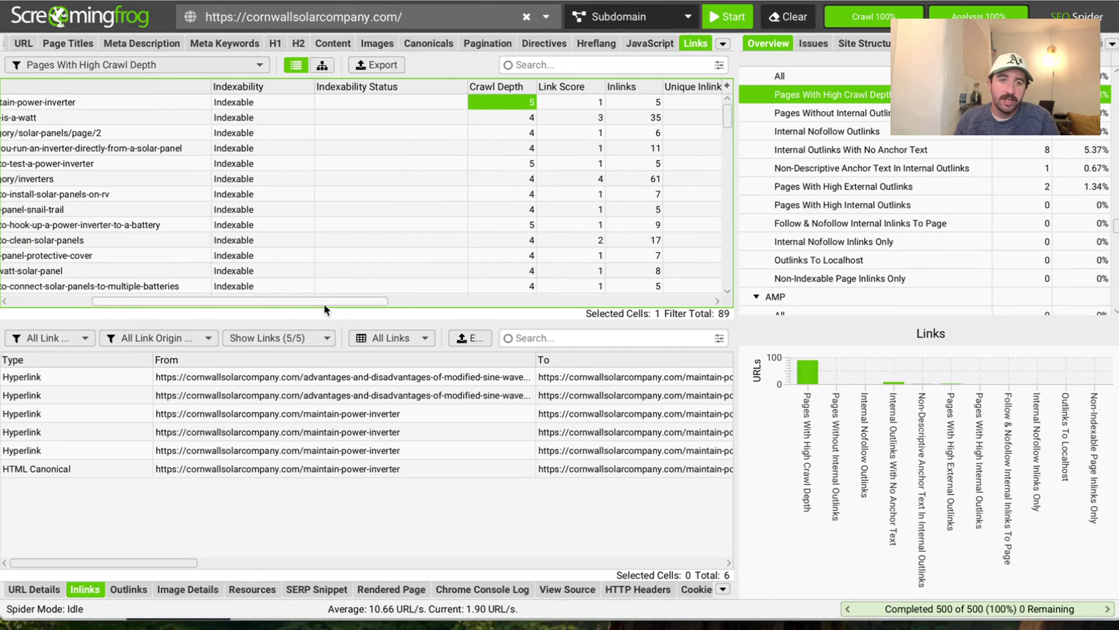
left_click_drag(324, 304, 229, 304)
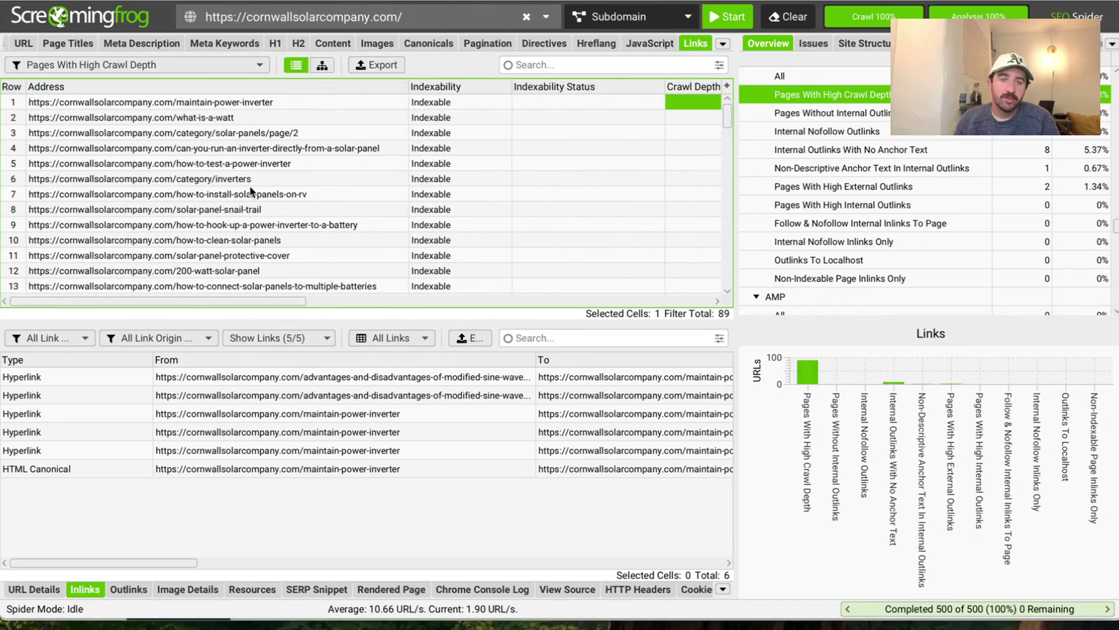
Look through the high crawl depth pages and sort them by crawl depth, then by link score
scroll(278, 198, "down", 10)
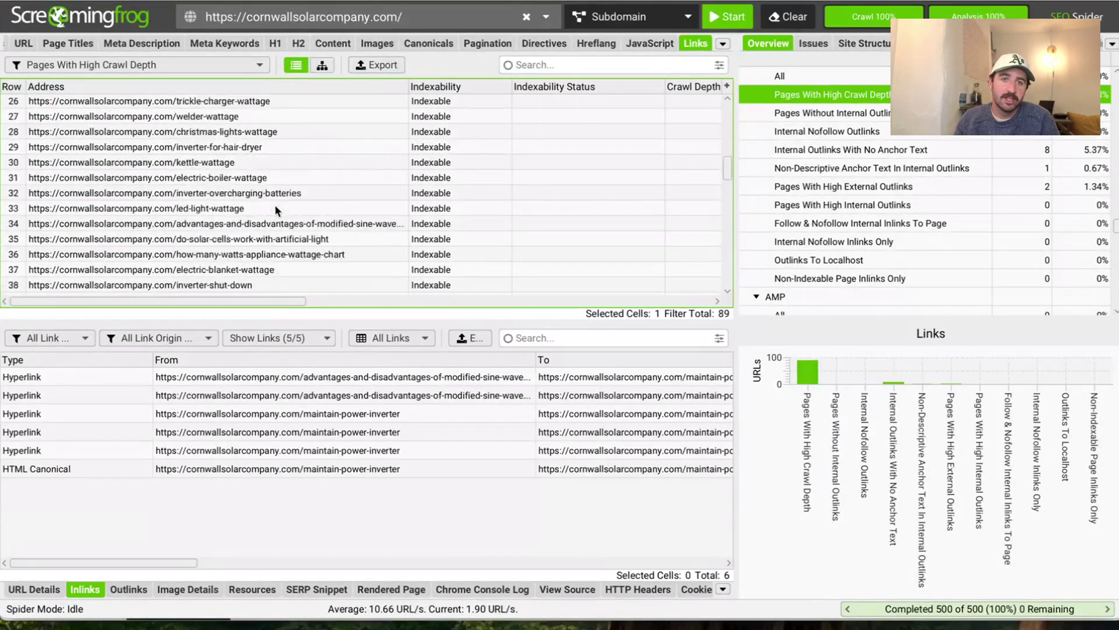
scroll(327, 215, "right", 5)
scroll(383, 229, "up", 10)
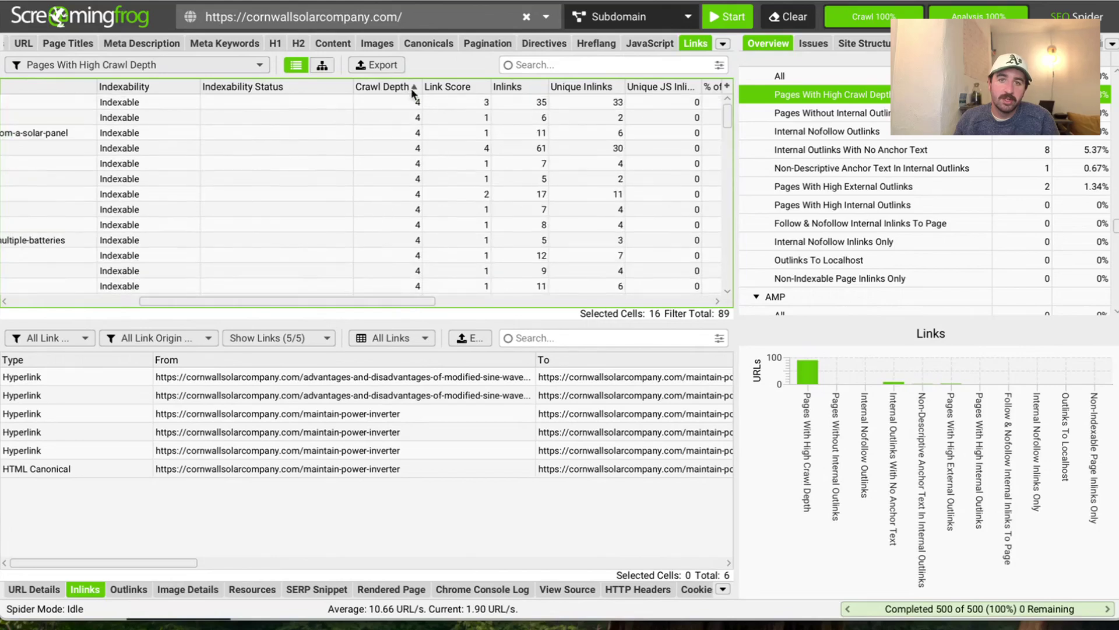
left_click(392, 86)
left_click(465, 88)
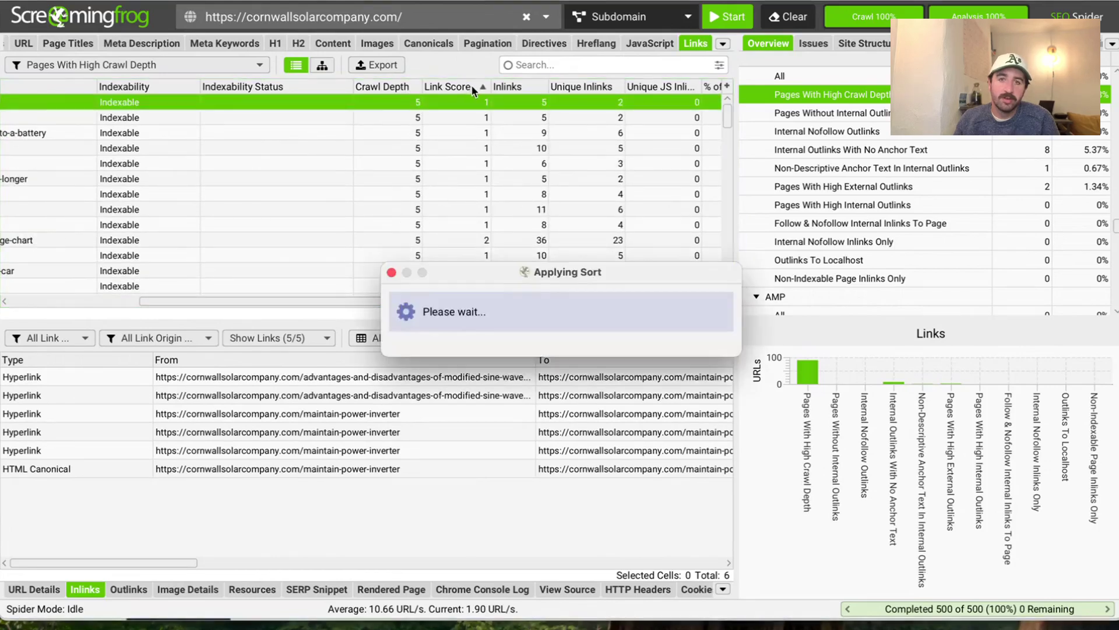
Reverse the link score sort of the high crawl depth pages and answer "no" to the checklist's service URL crawl depth question
left_click(478, 86)
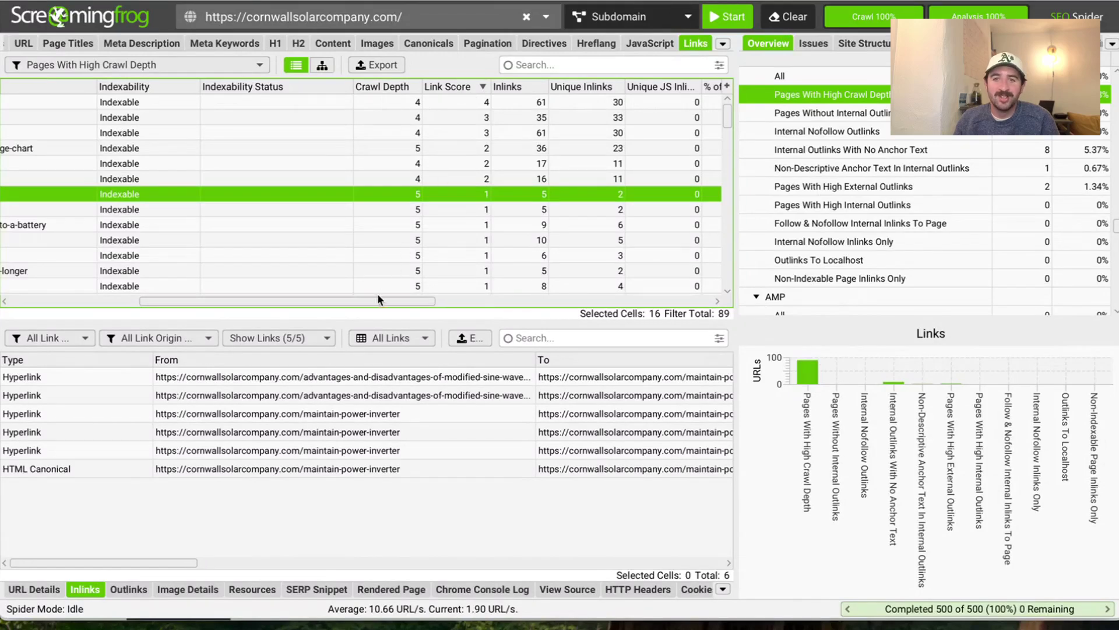
left_click_drag(376, 300, 255, 174)
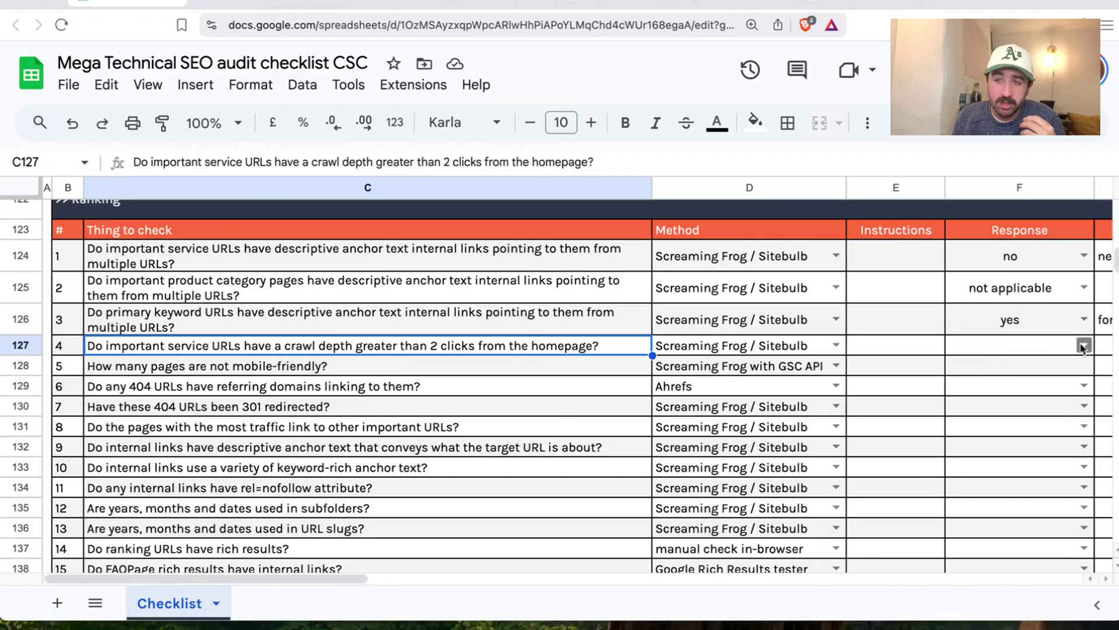
left_click(1083, 347)
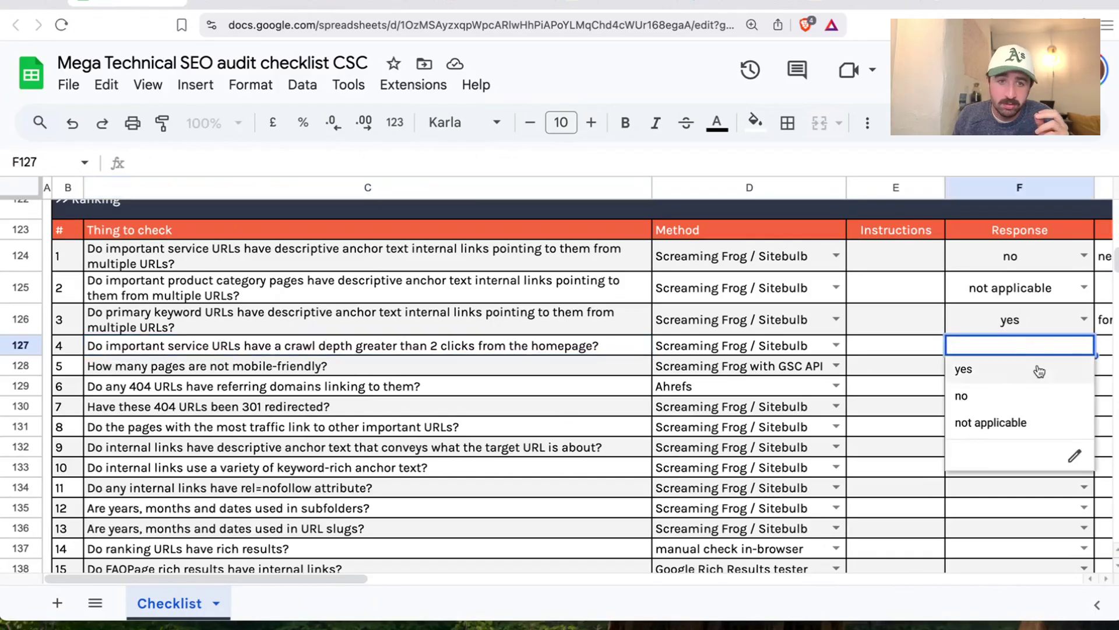
left_click(991, 395)
Add the triage note "could bring forward our most important blog topics." for the service URL crawl depth question
left_click_drag(338, 579, 484, 579)
left_click(729, 361)
left_click(730, 347)
type("could bring")
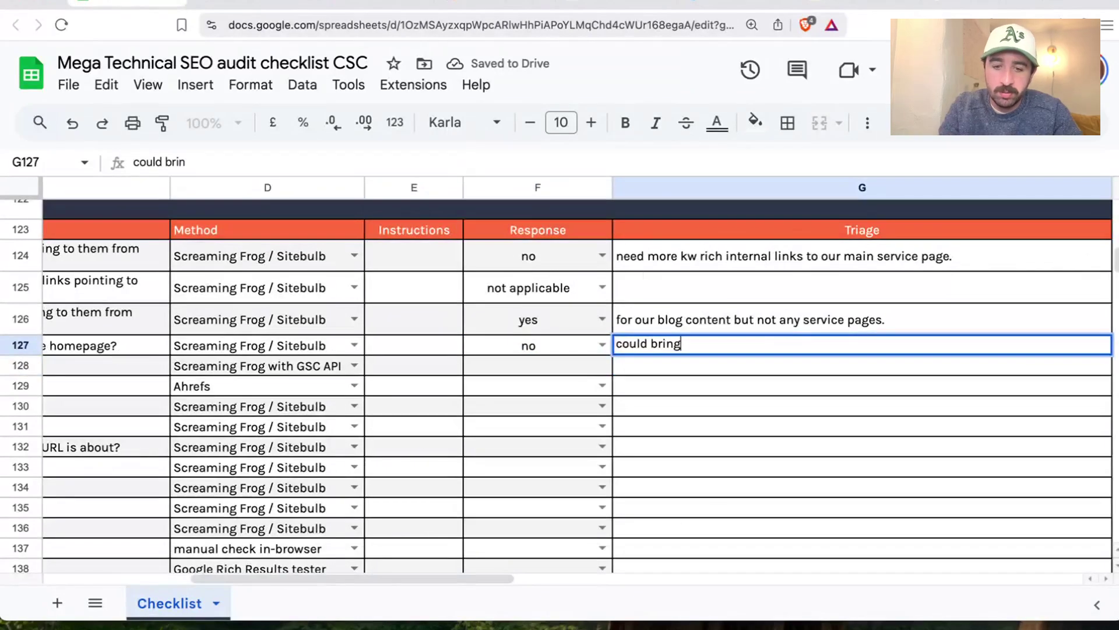
type(" forward our most ")
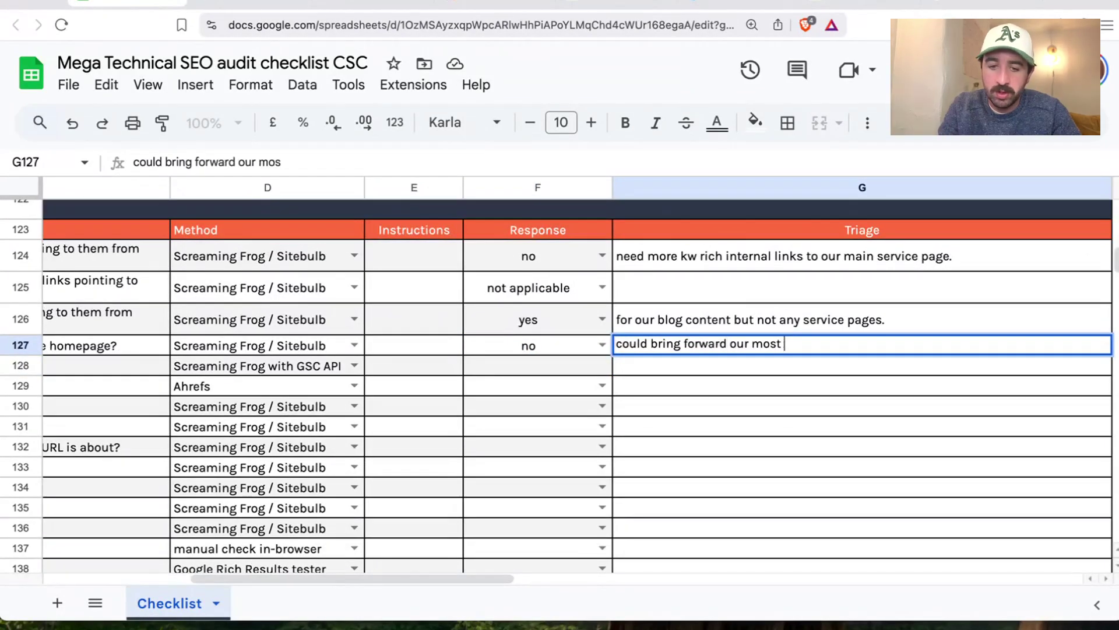
type("important blog topic")
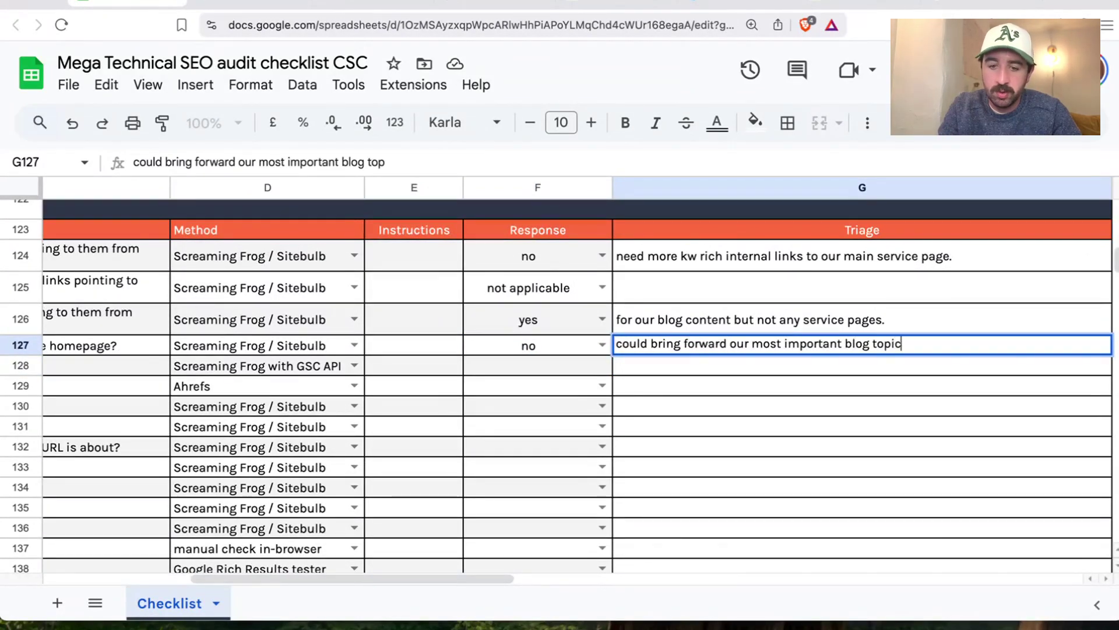
type("s.")
left_click(757, 386)
left_click_drag(461, 576, 264, 570)
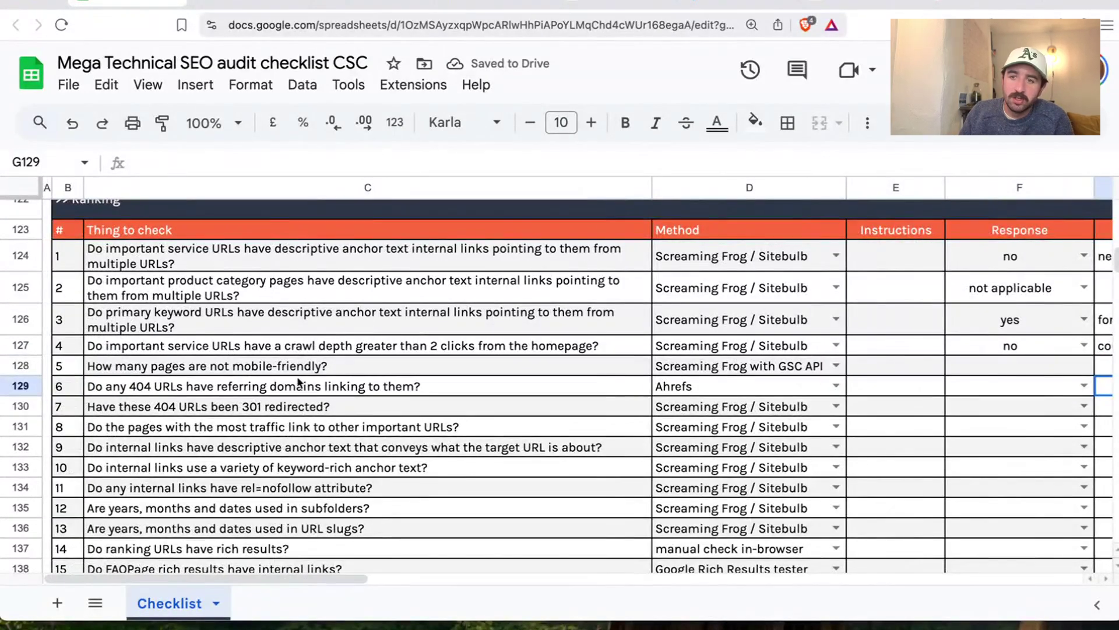
For the question on how many pages are not mobile-friendly, switch to Google Search Console and open the Core web vitals report
left_click(278, 365)
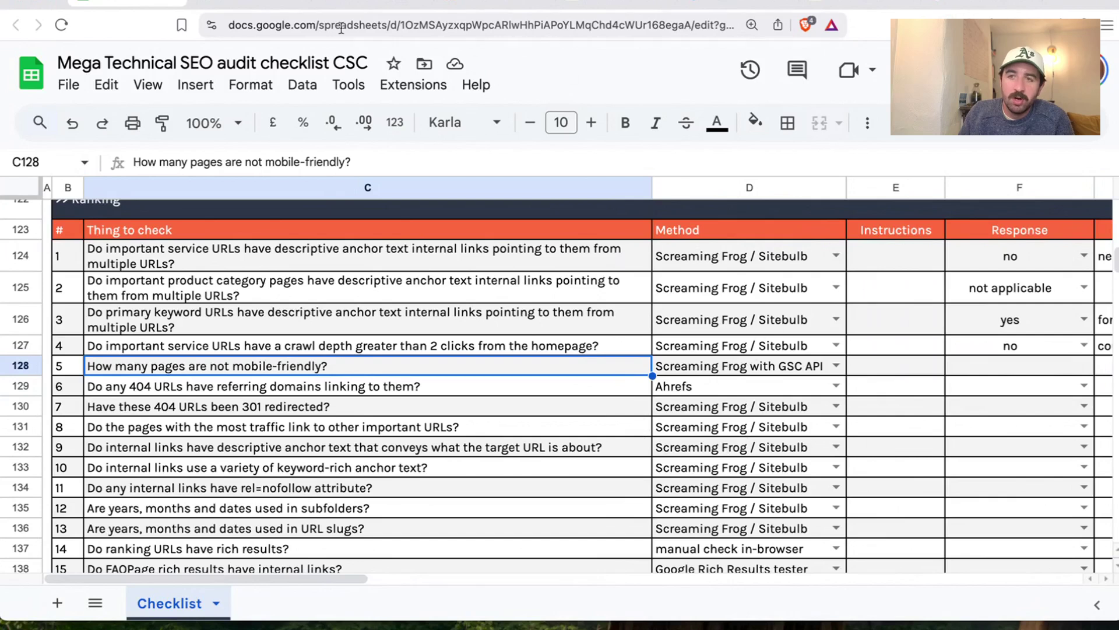
left_click(250, 4)
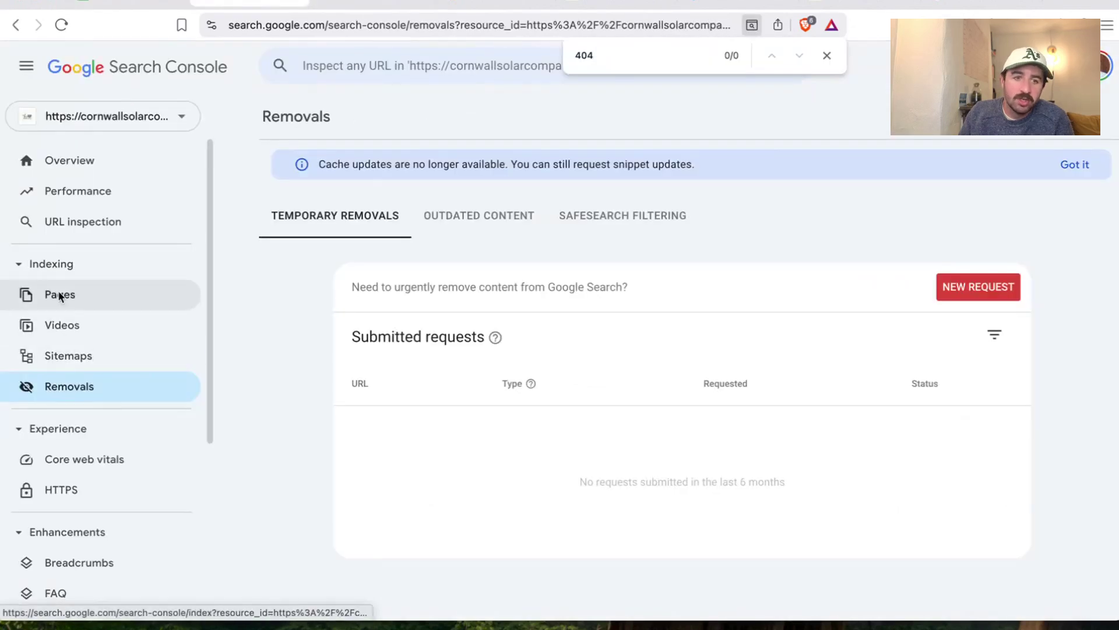
scroll(64, 296, "down", 3)
scroll(67, 297, "up", 3)
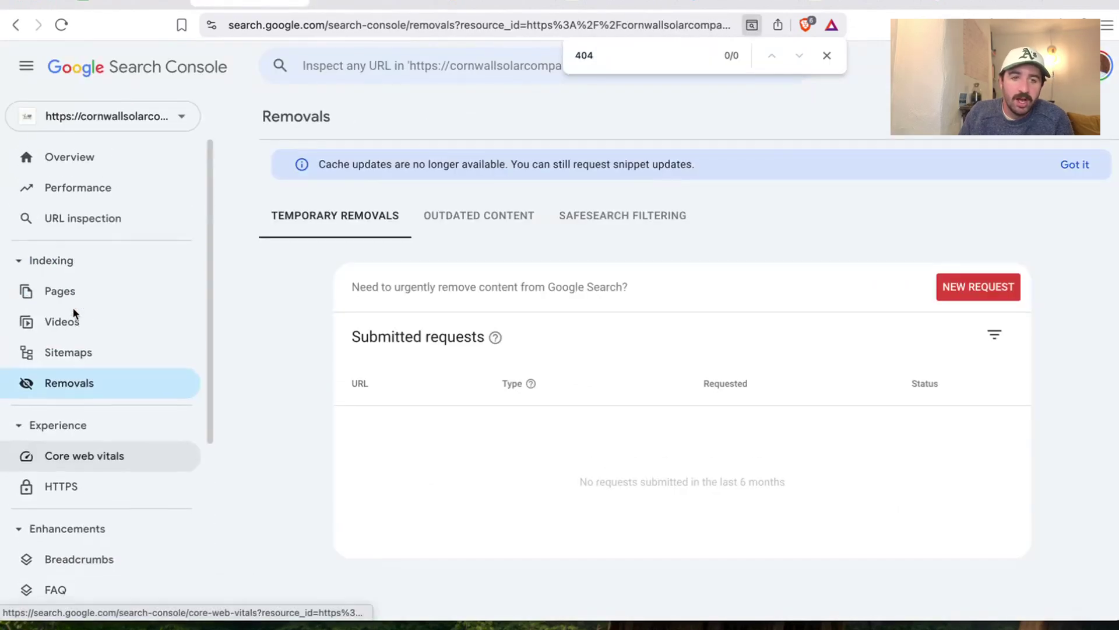
scroll(75, 320, "down", 2)
scroll(110, 413, "up", 1)
left_click(91, 393)
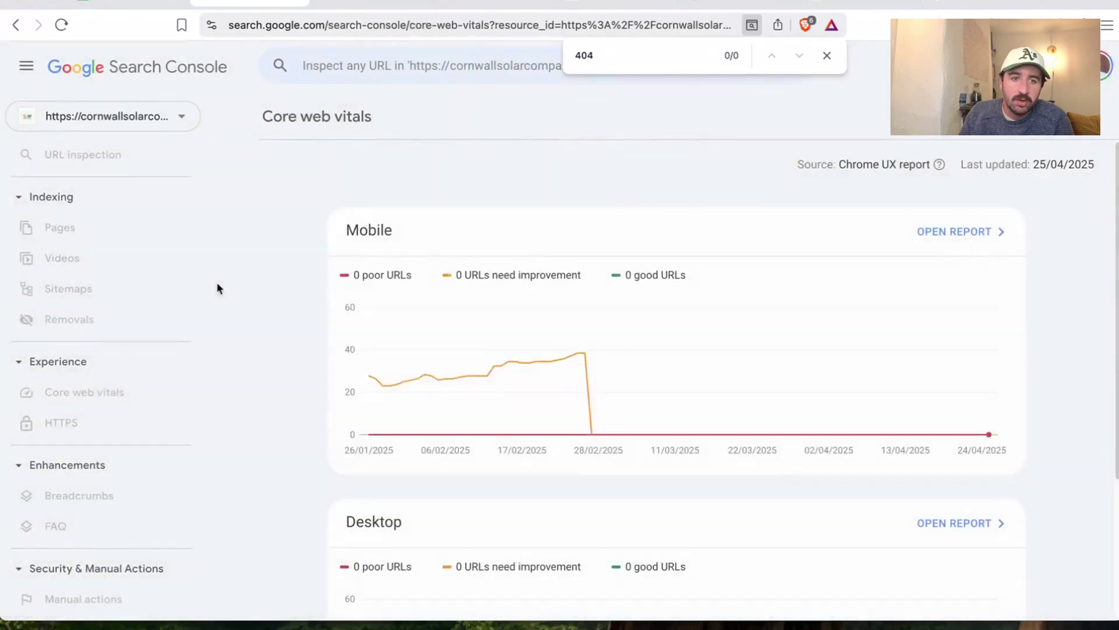
Switch to the PageSpeed Insights report for the lamp-wattage page and examine its mobile performance score, metrics and diagnostics
left_click(739, 3)
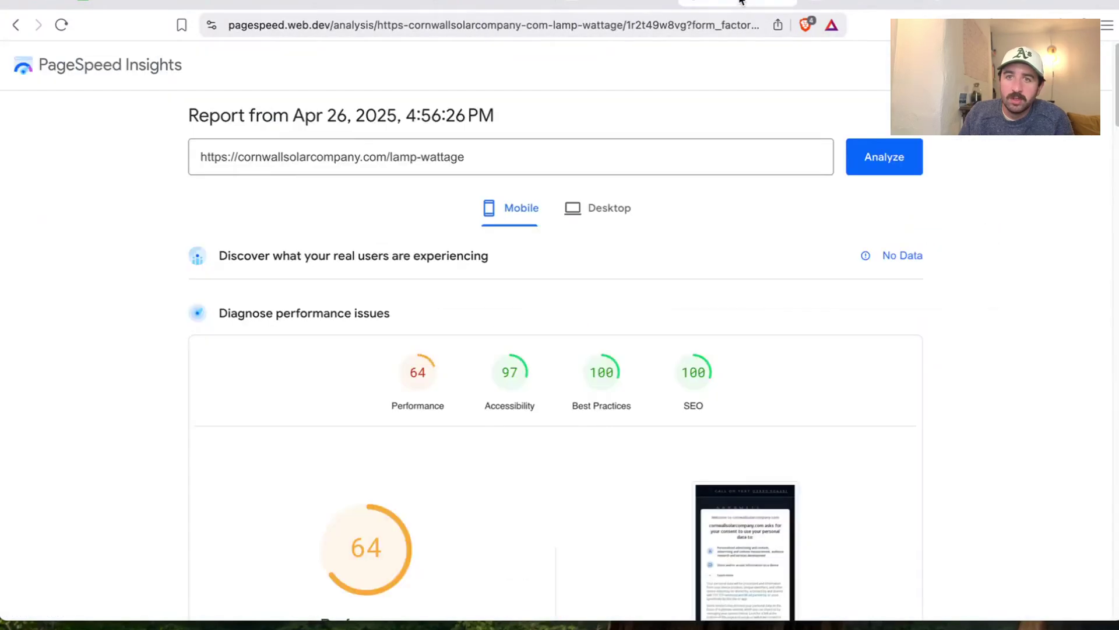
scroll(665, 215, "down", 5)
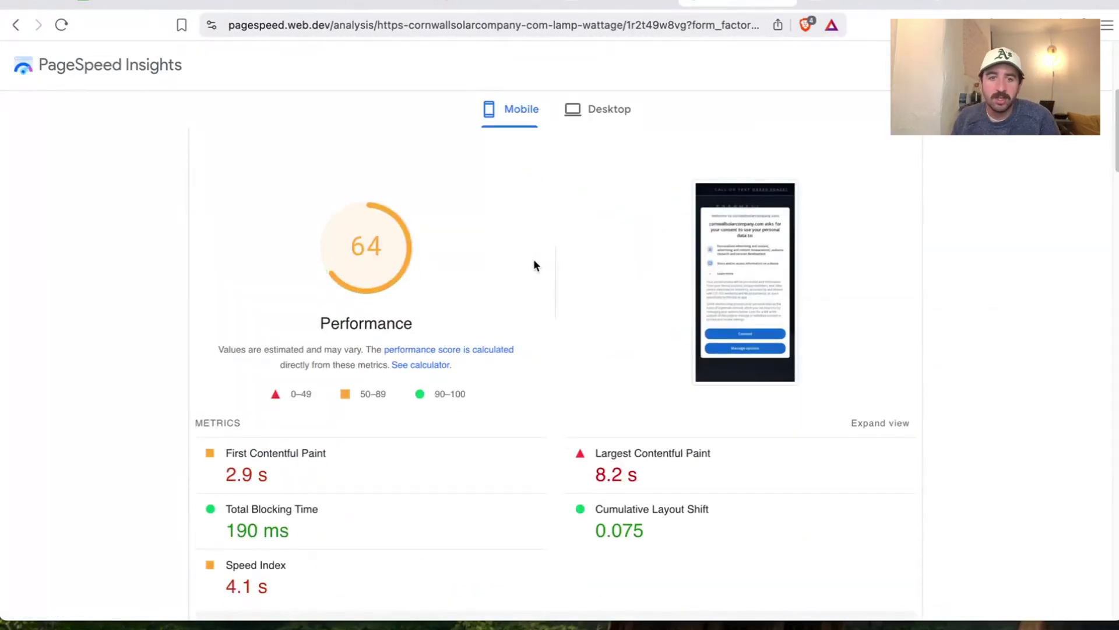
mouse_move(350, 238)
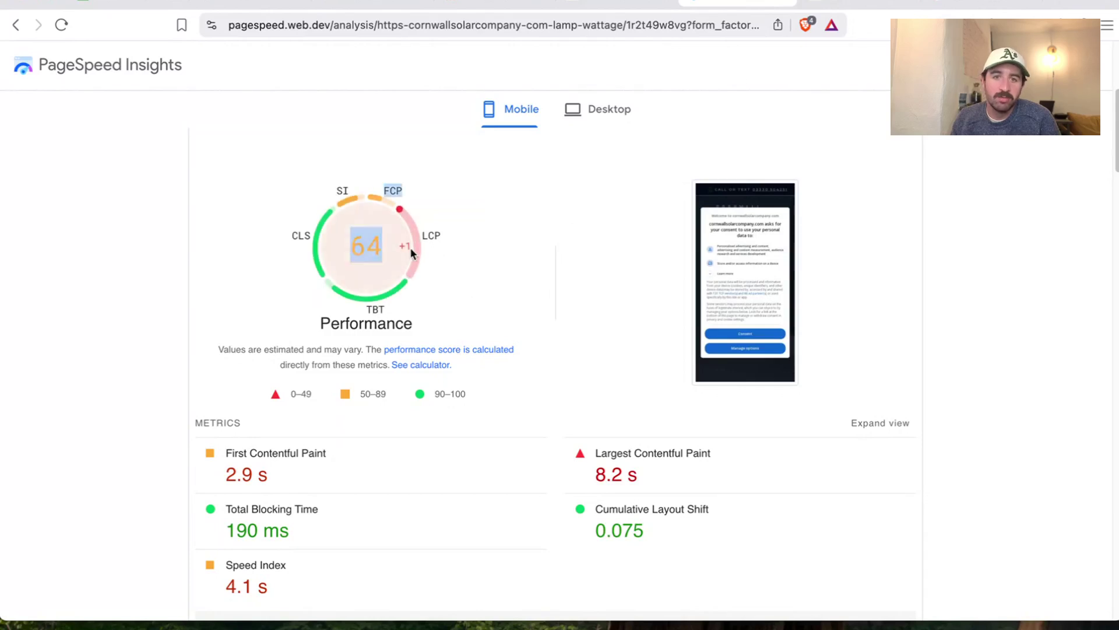
scroll(308, 320, "down", 8)
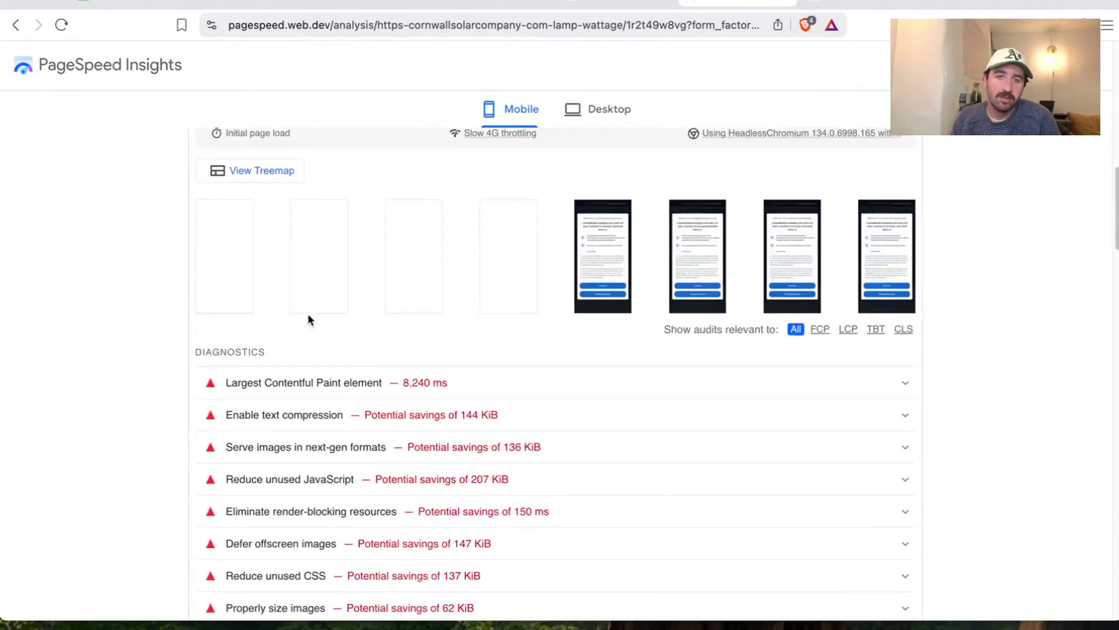
scroll(309, 317, "down", 3)
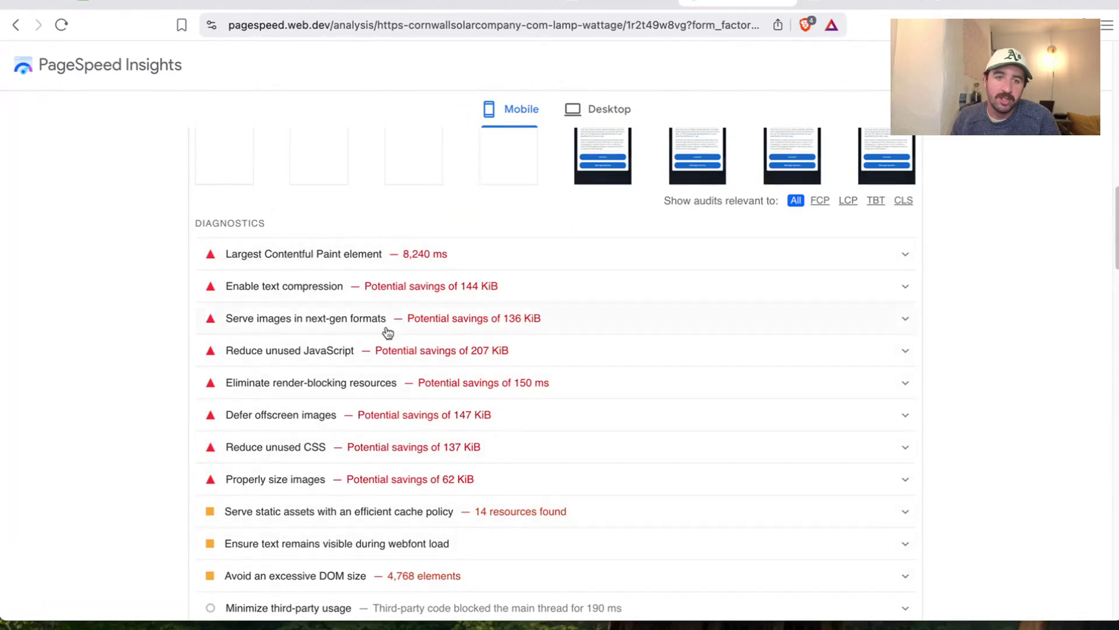
scroll(317, 408, "down", 7)
scroll(338, 267, "up", 7)
scroll(338, 263, "down", 3)
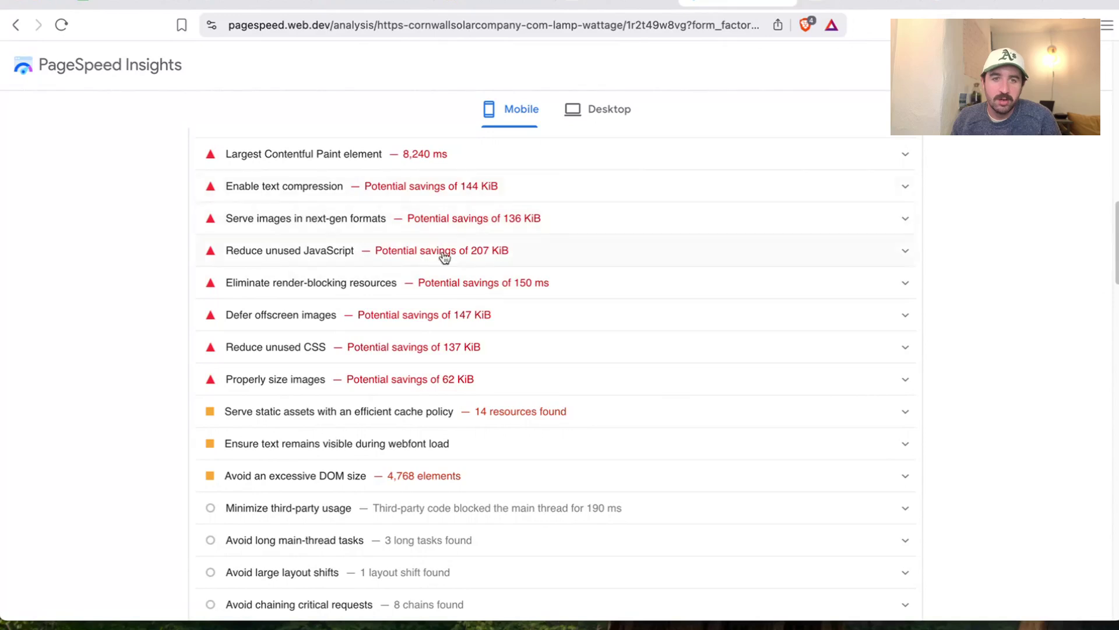
scroll(299, 274, "down", 8)
scroll(299, 273, "down", 5)
scroll(300, 272, "up", 10)
Show the desktop results for the lamp-wattage page and look through the diagnostics and passed audits
left_click(597, 110)
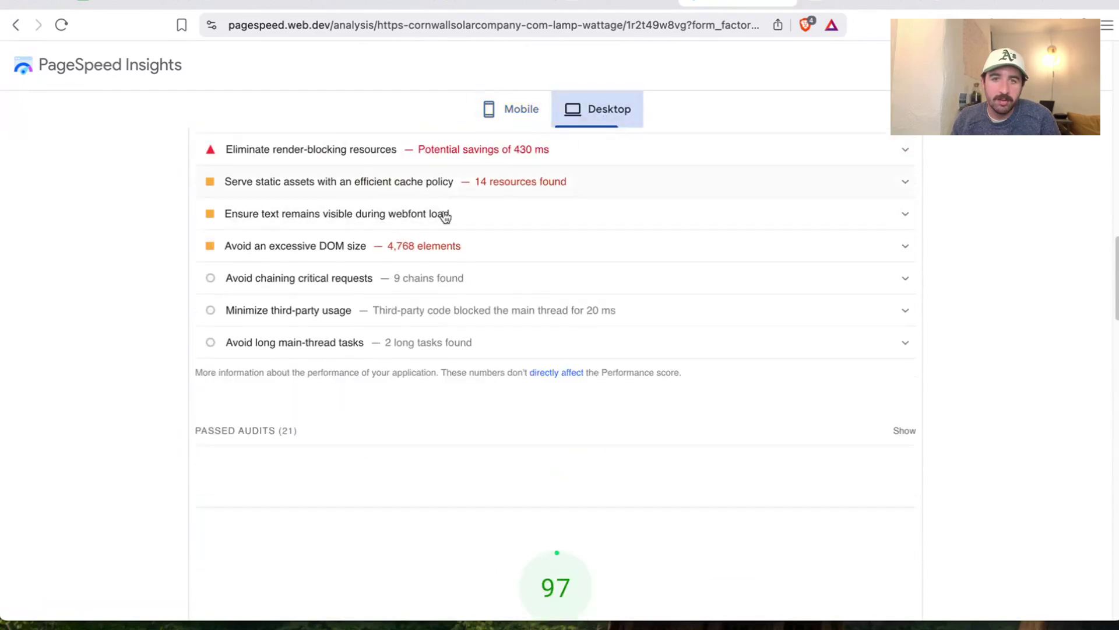
scroll(434, 233, "up", 6)
scroll(396, 262, "down", 5)
scroll(362, 234, "up", 3)
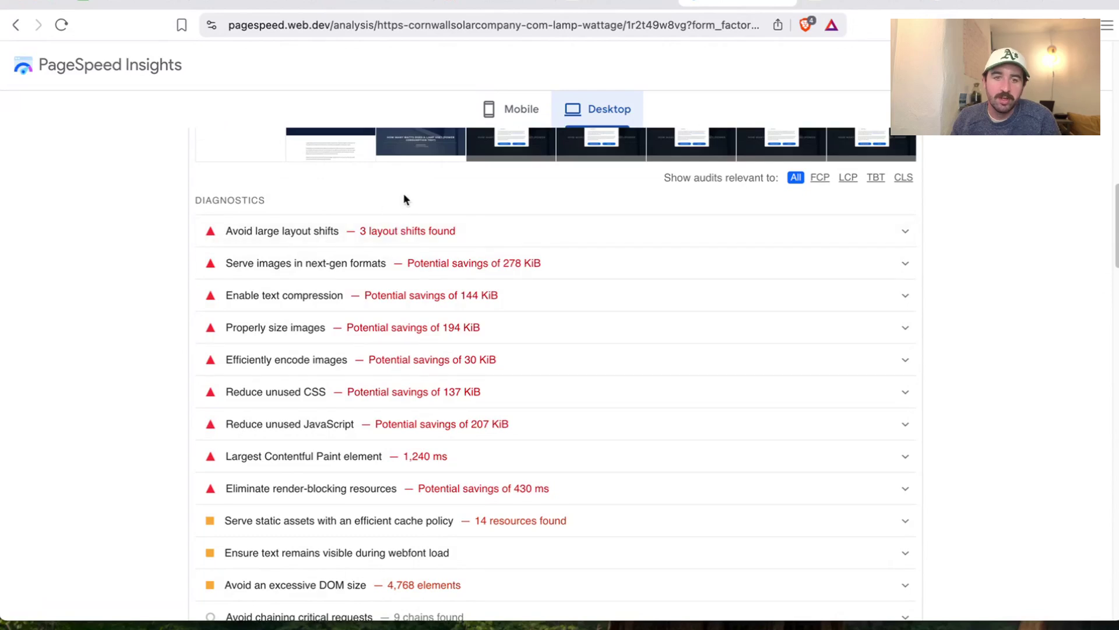
scroll(385, 244, "up", 10)
scroll(376, 275, "down", 20)
scroll(373, 274, "down", 10)
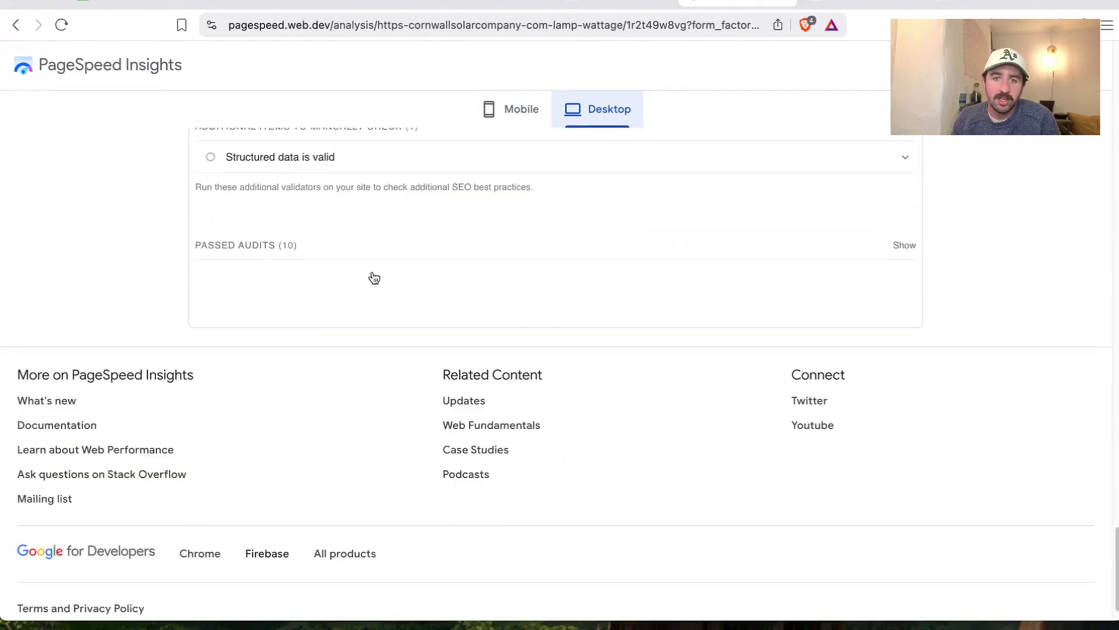
scroll(559, 303, "up", 20)
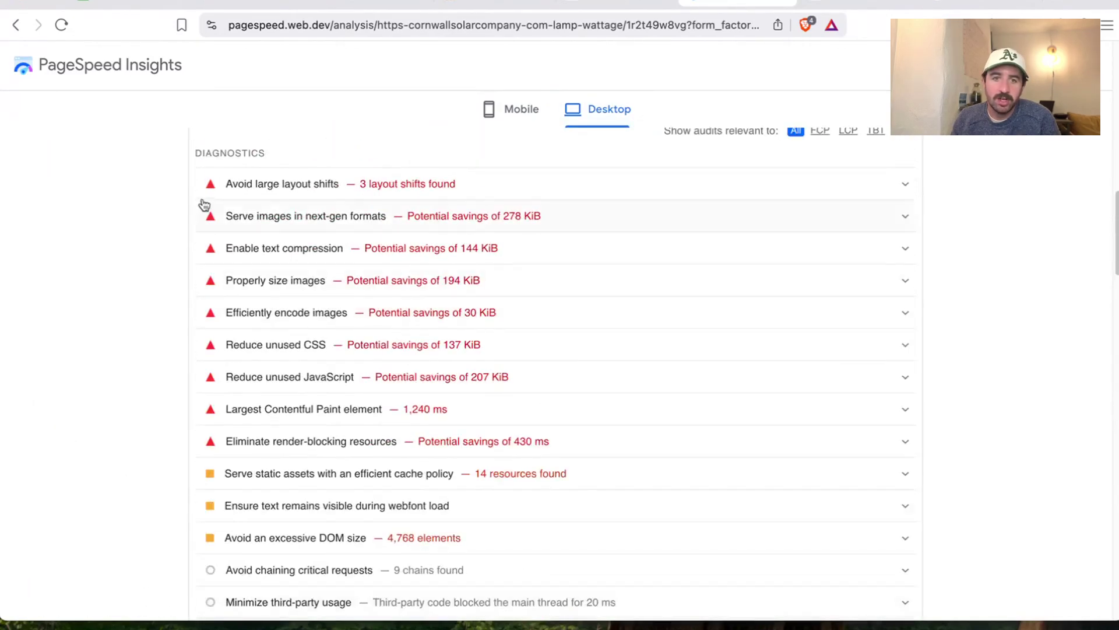
Highlight the desktop diagnostics from "Avoid large layout shifts" to "Eliminate render-blocking resources" and check the desktop performance score and metrics
left_click_drag(178, 193, 460, 438)
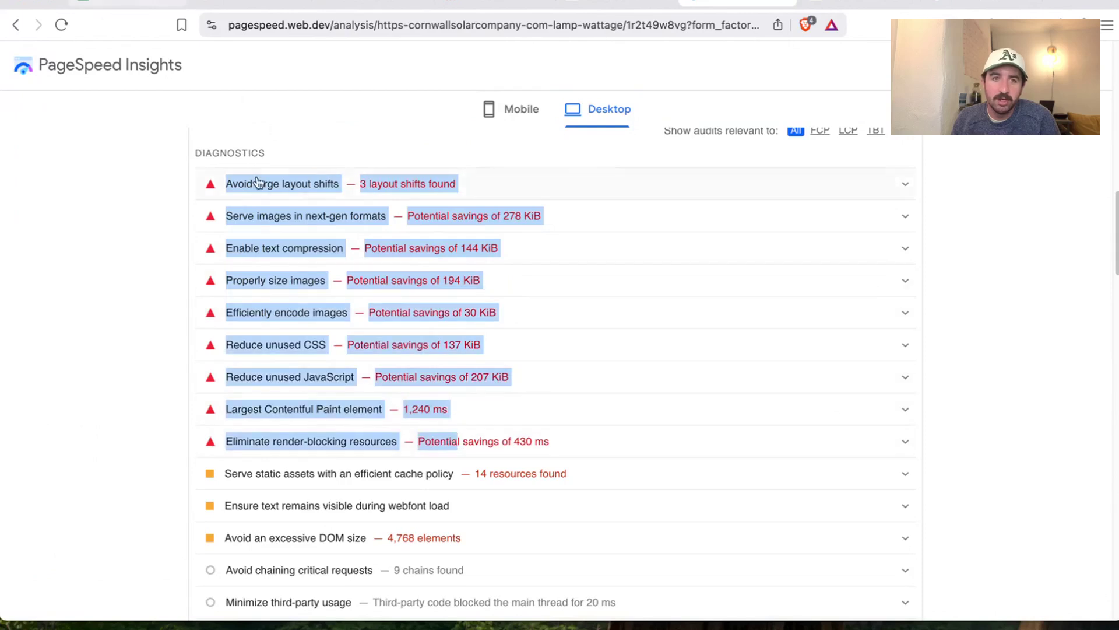
scroll(259, 182, "up", 12)
scroll(287, 200, "down", 10)
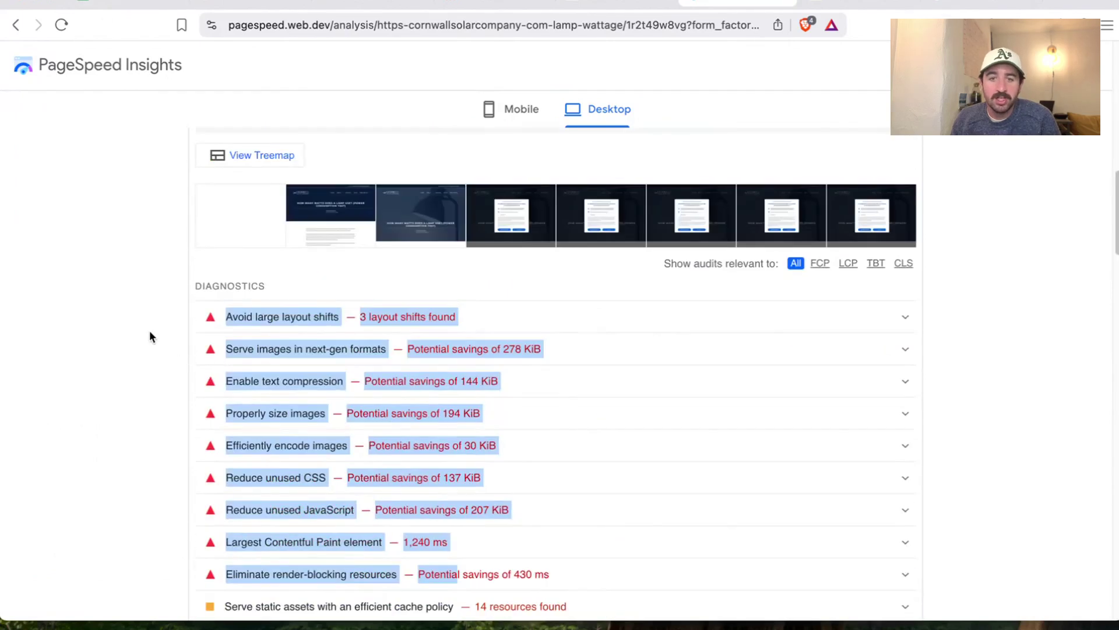
left_click_drag(150, 336, 580, 572)
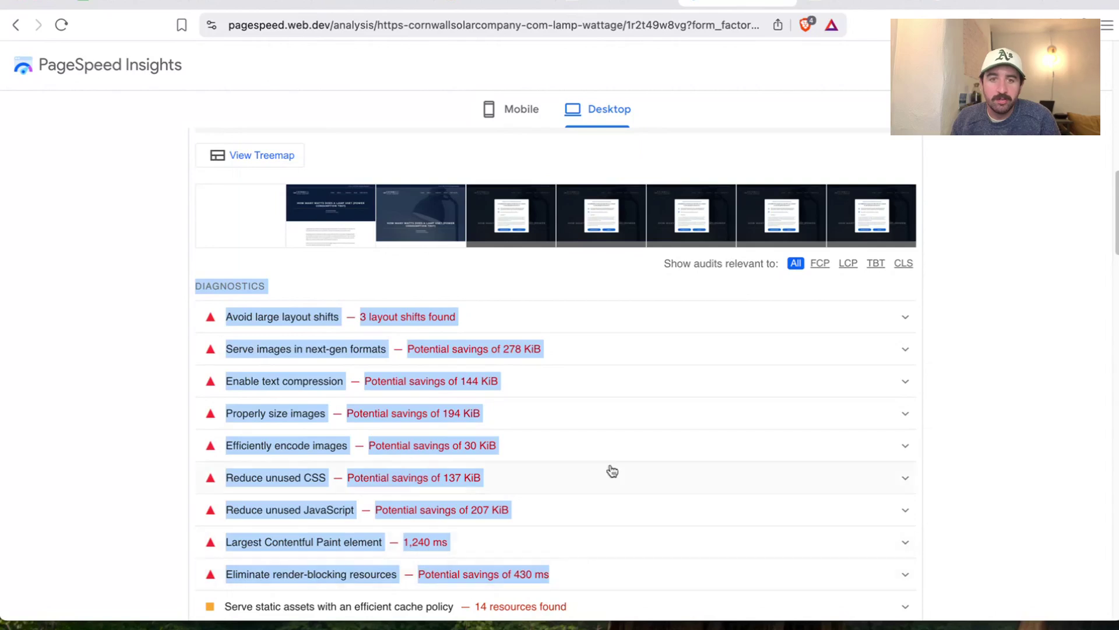
scroll(134, 310, "up", 12)
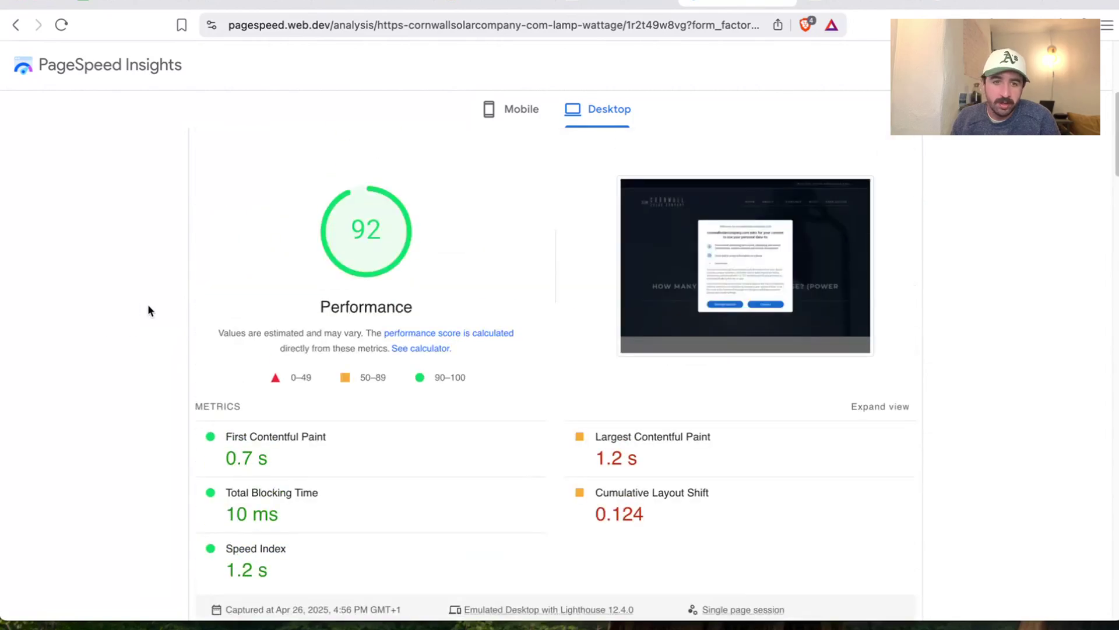
double_click(366, 258)
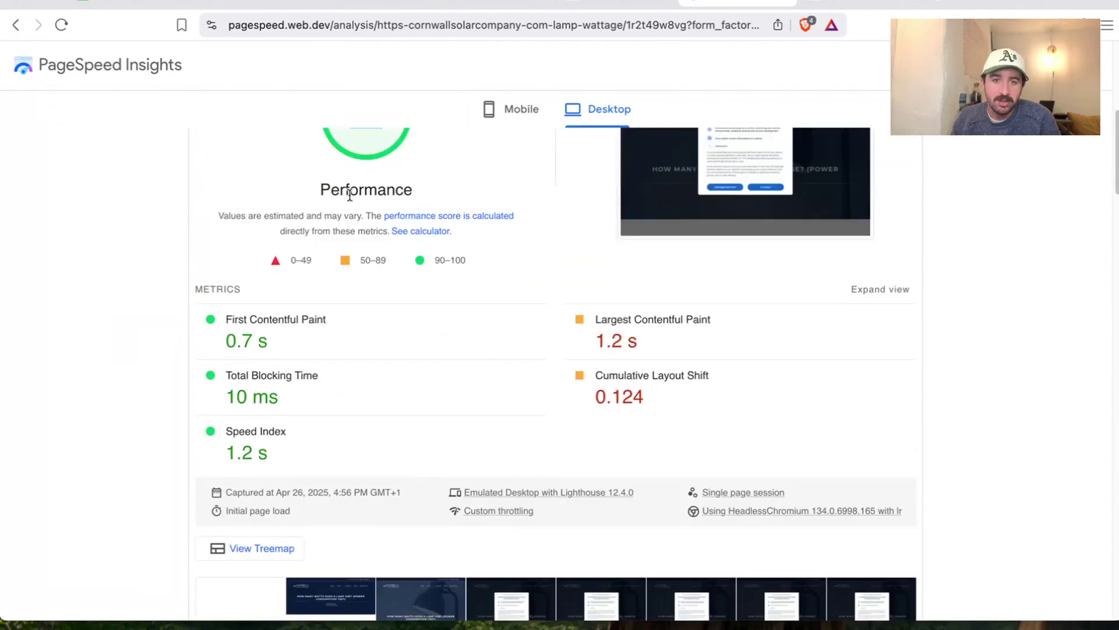
scroll(350, 195, "up", 5)
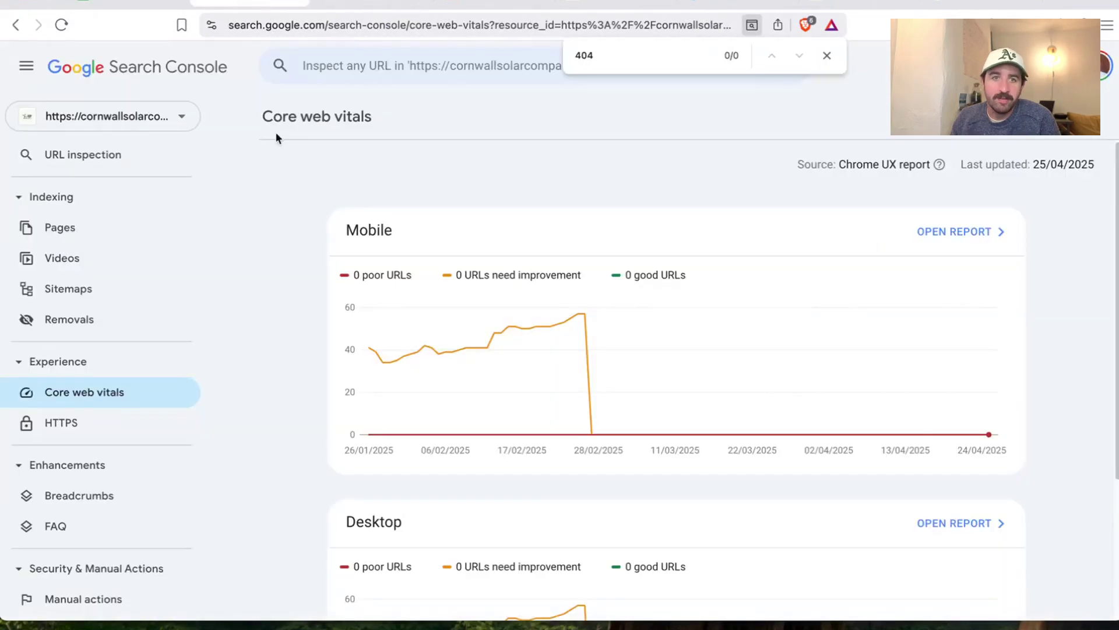
Check the mobile and desktop charts in Search Console's Core web vitals and enter 0 for the checklist's not mobile-friendly pages question
scroll(381, 424, "down", 3)
scroll(387, 447, "down", 1)
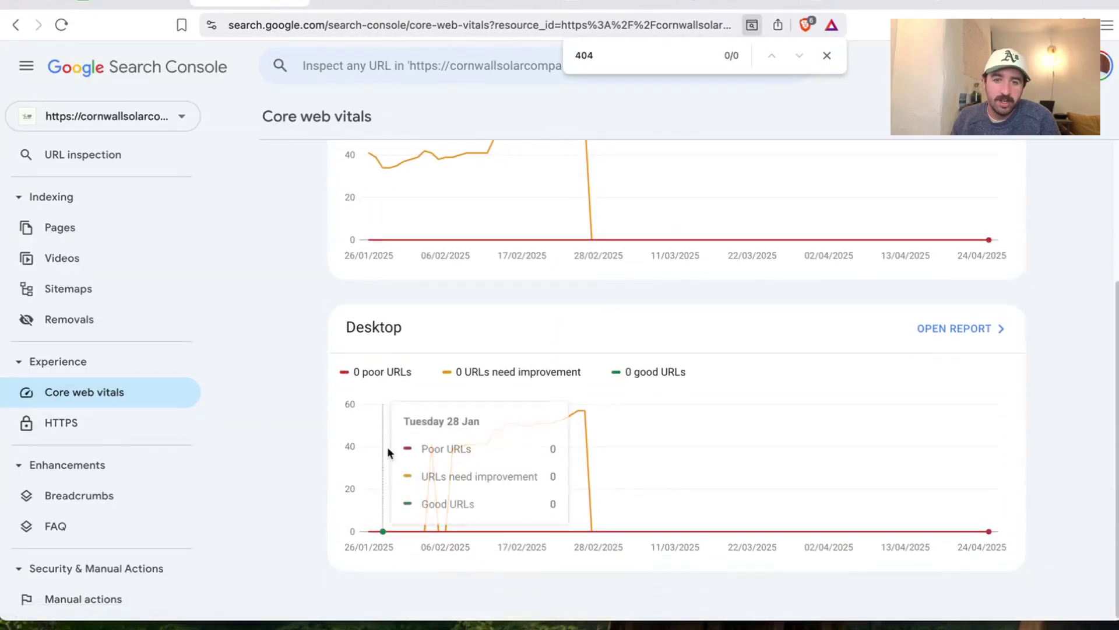
scroll(354, 379, "up", 4)
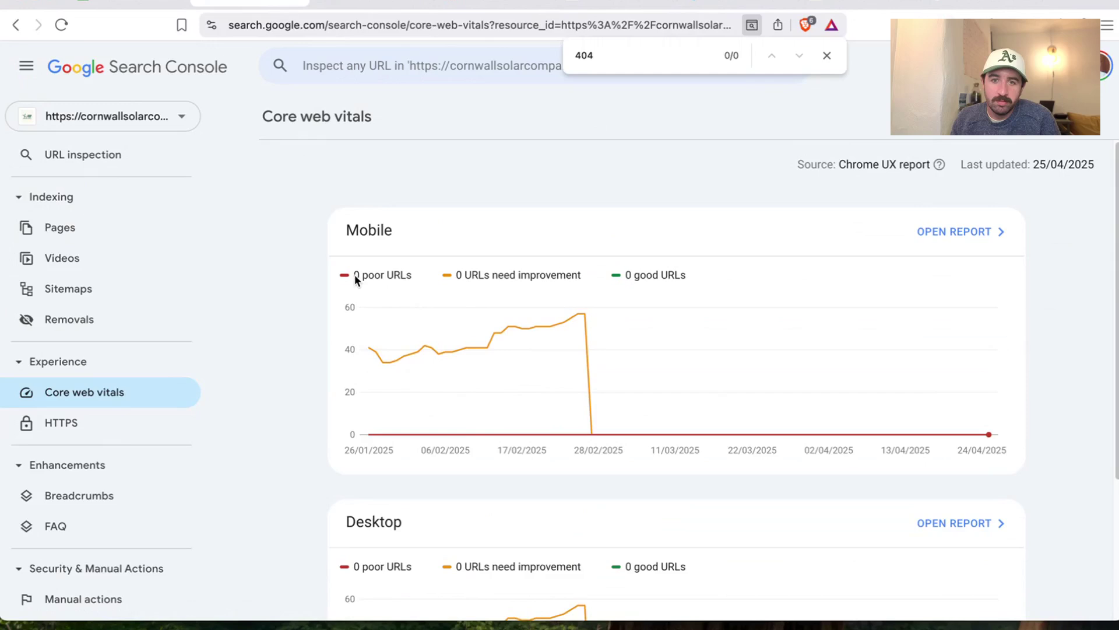
left_click(116, 3)
left_click(1063, 375)
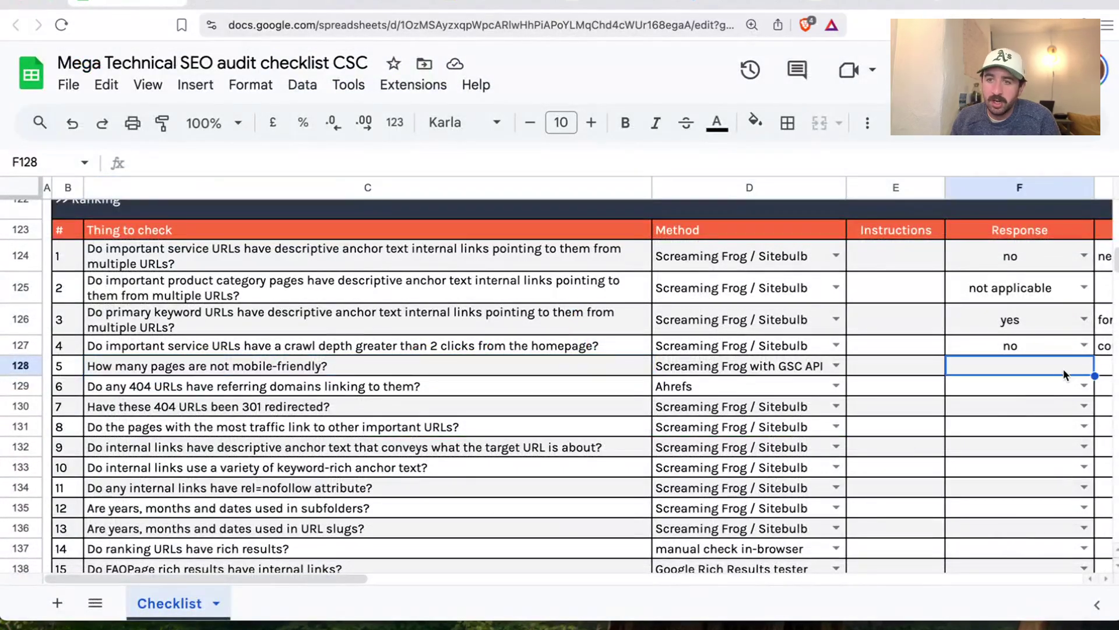
type("0")
For the question on 404 URLs with referring domains, switch to Semrush and open the Referring Domains report for cornwallsolarcompany.com in a new tab
left_click(376, 388)
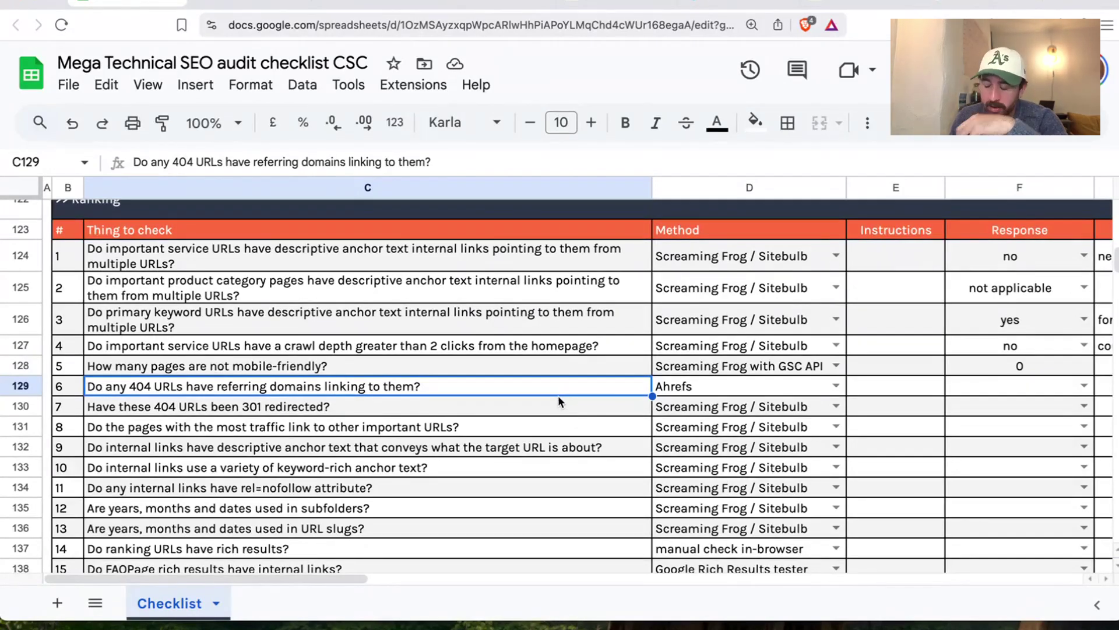
left_click(360, 4)
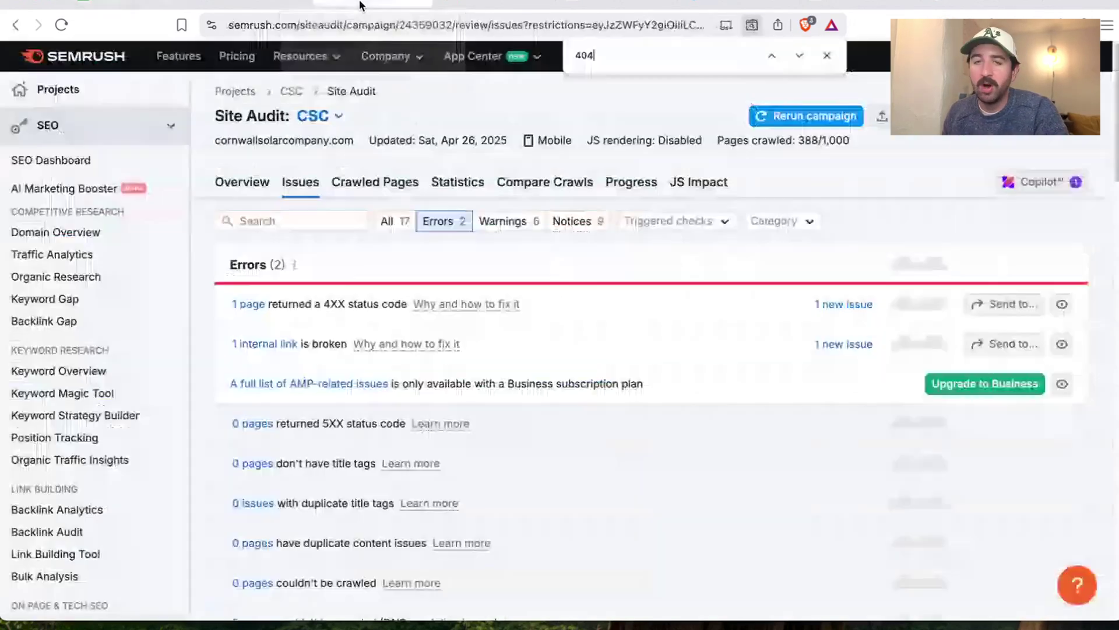
key("Escape")
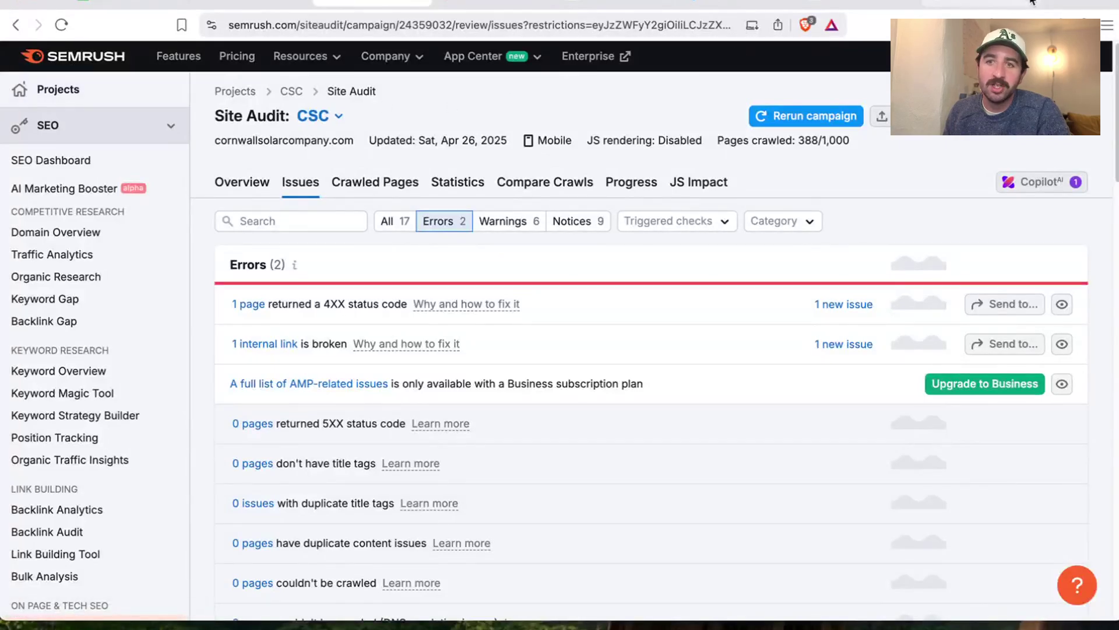
key("ctrl+t")
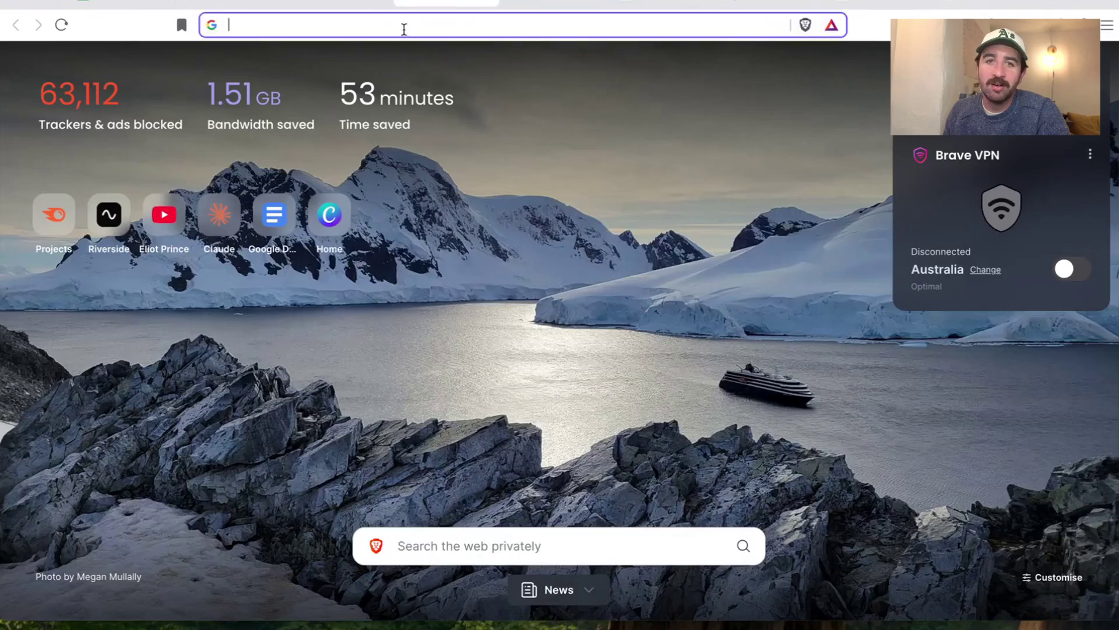
type("s")
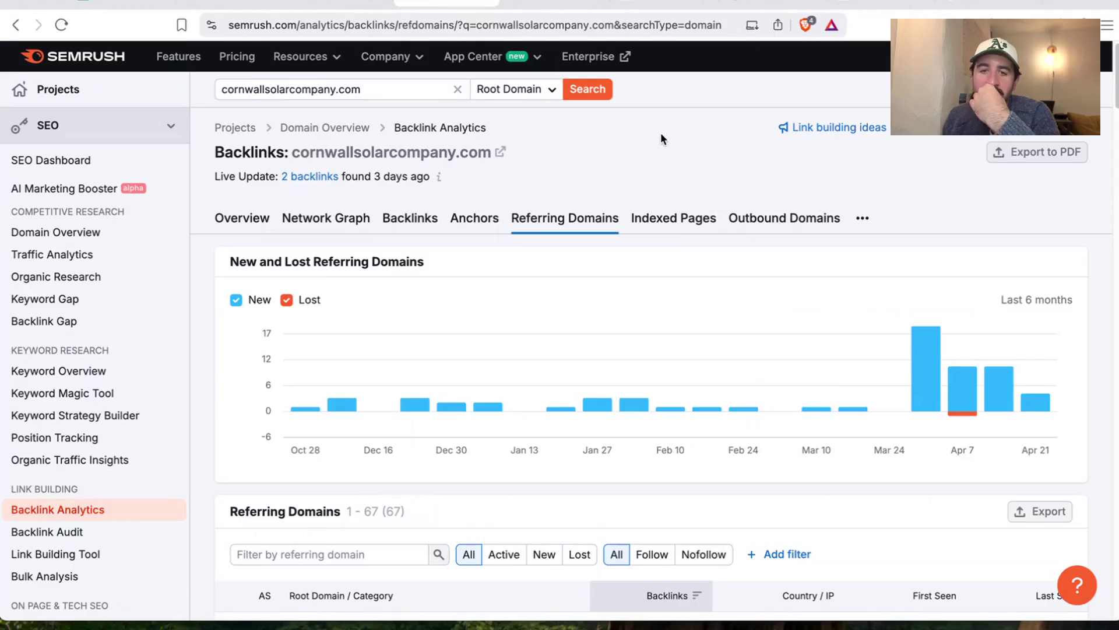
Open the Indexed Pages report for cornwallsolarcompany.com and look through the listed pages' status codes and linking domains
left_click(649, 225)
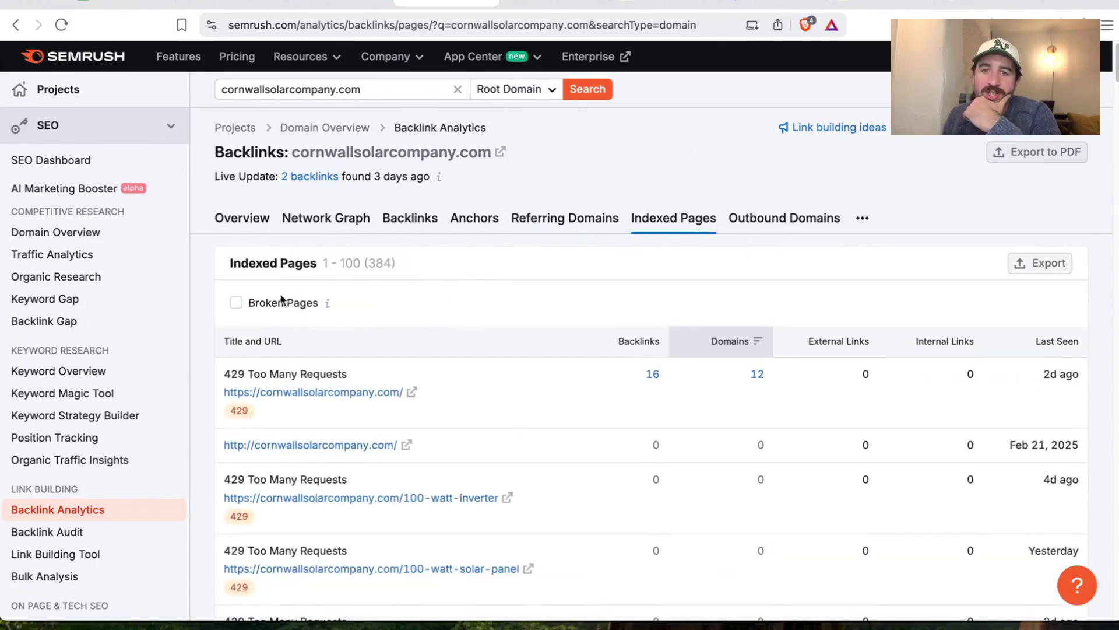
scroll(374, 210, "down", 20)
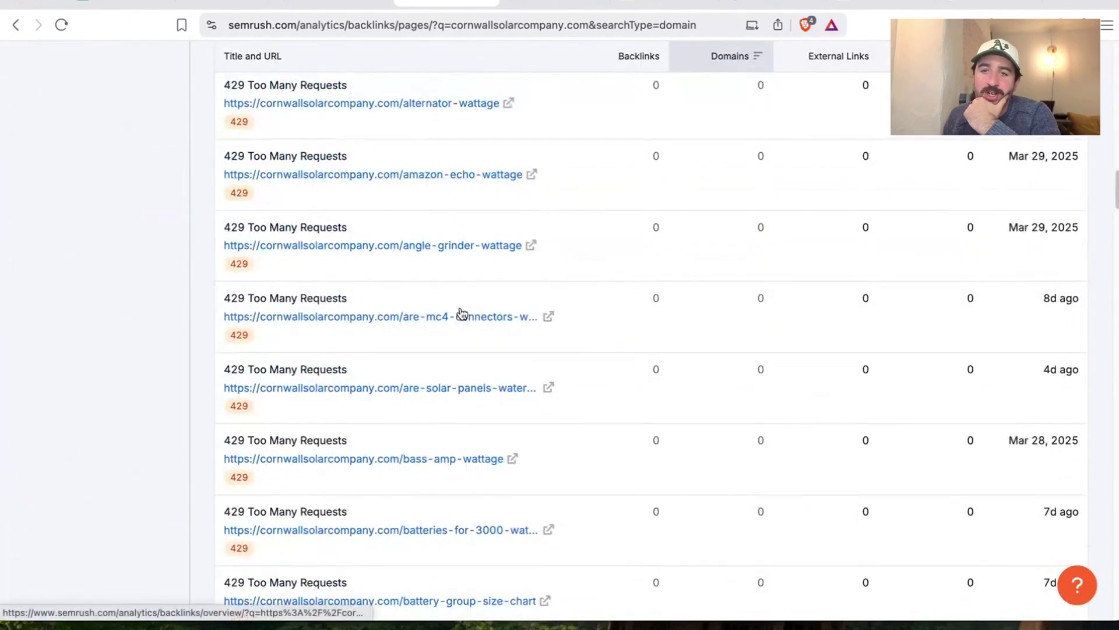
scroll(242, 357, "up", 15)
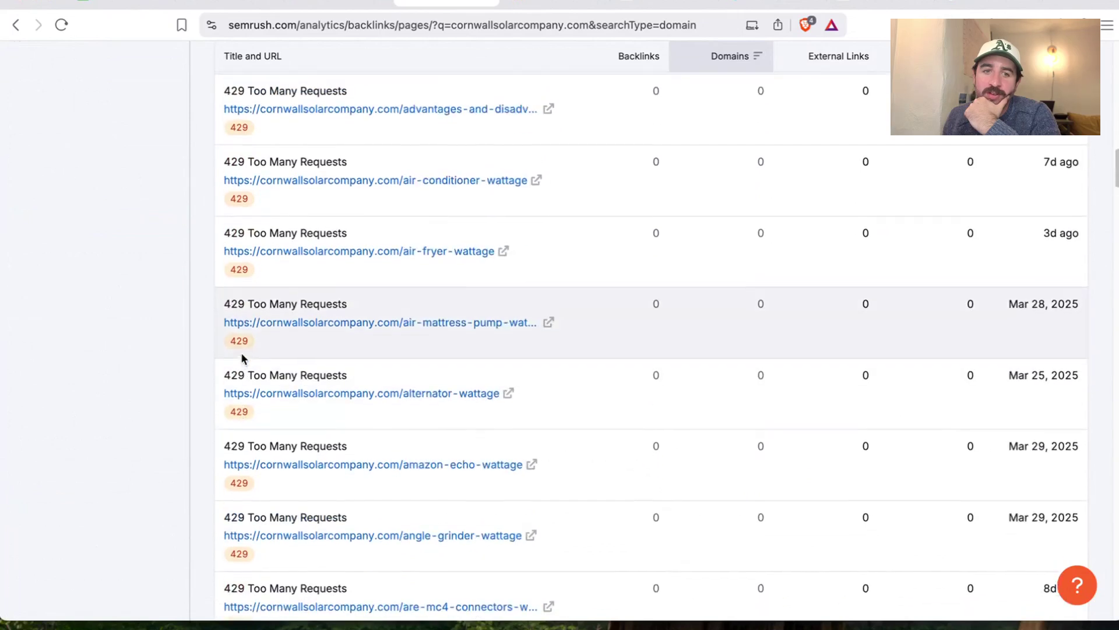
scroll(901, 318, "down", 5)
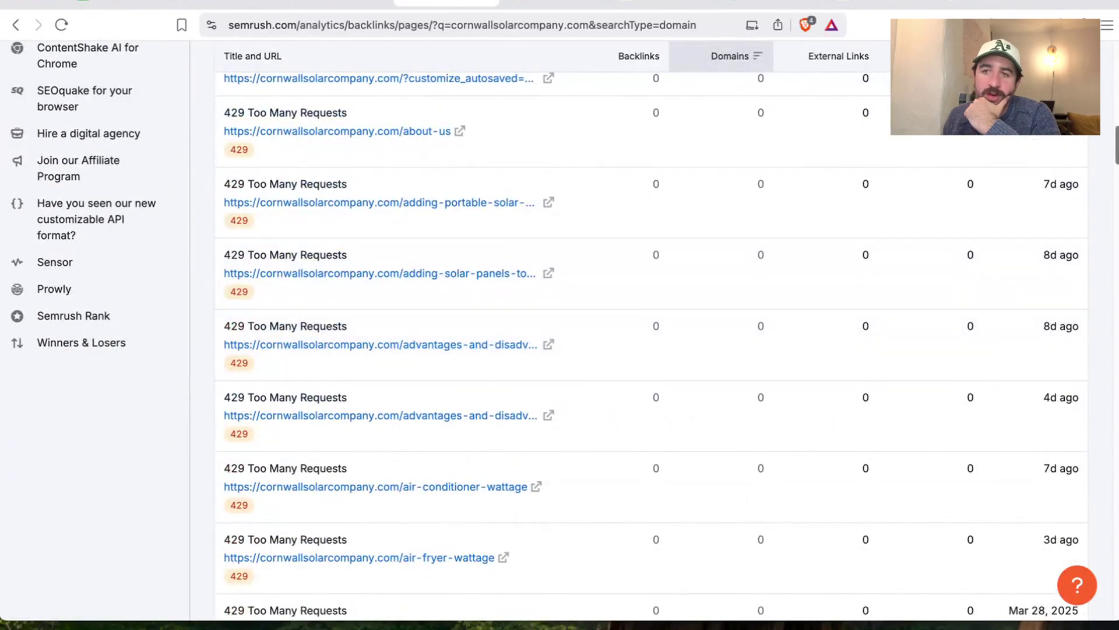
left_click_drag(1116, 146, 1109, 75)
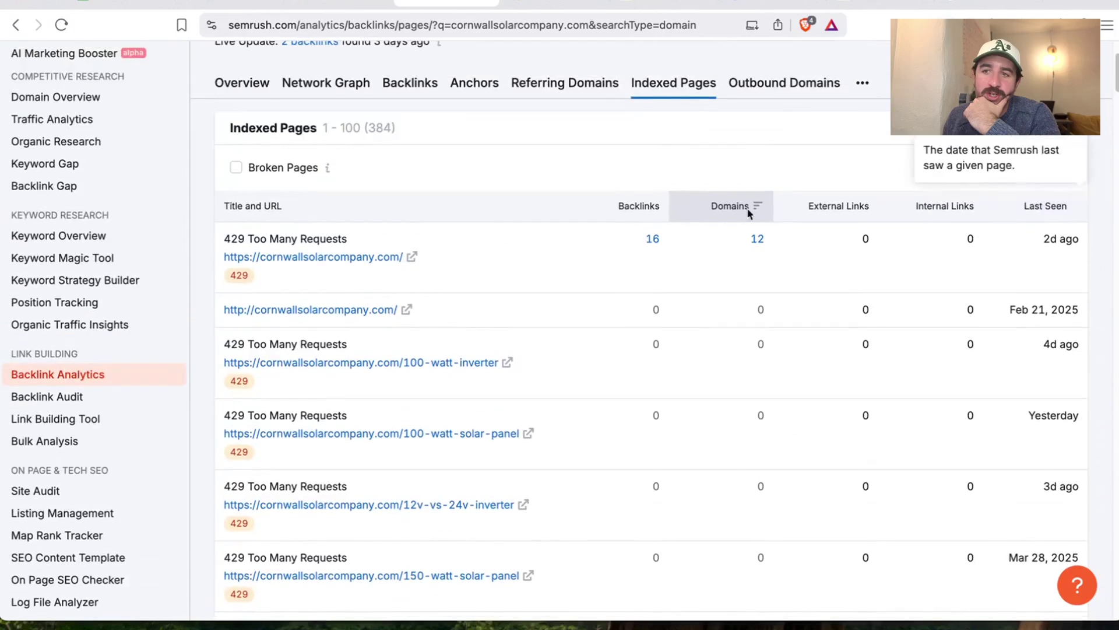
Filter the indexed pages to broken ones, then open the 6-odd-shaped-solar-panels page to check whether it loads and return to the report
left_click(236, 170)
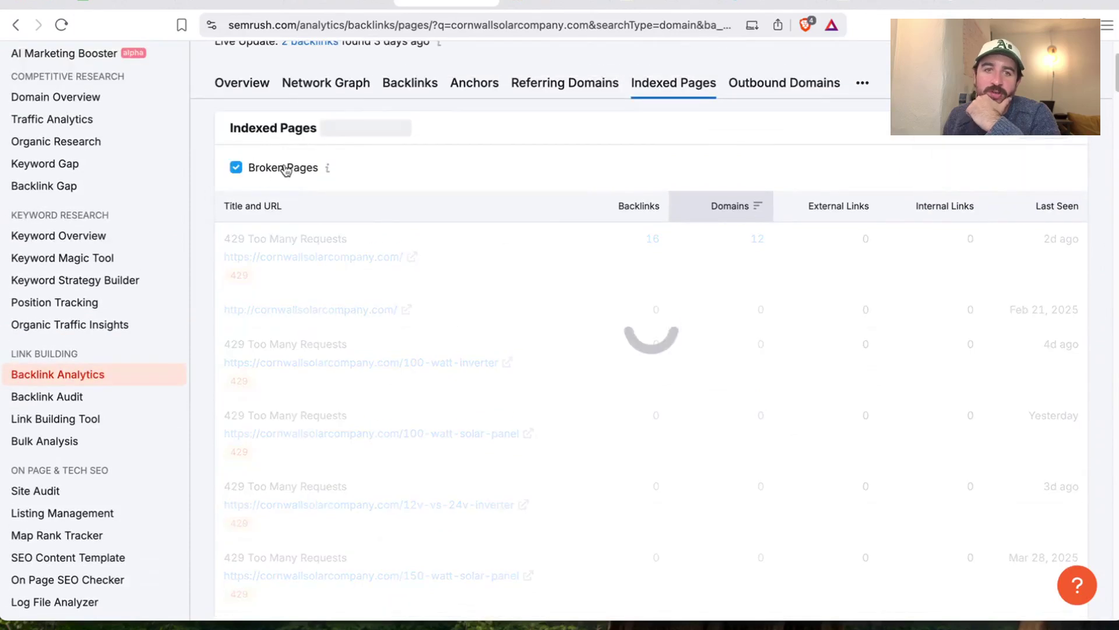
scroll(293, 276, "down", 9)
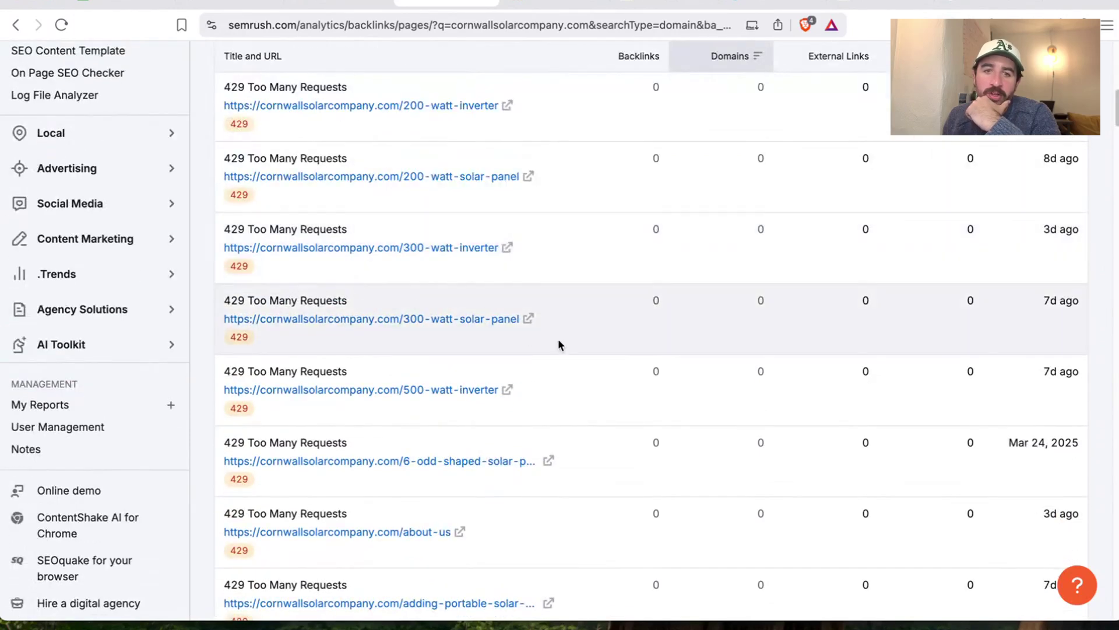
scroll(529, 331, "up", 10)
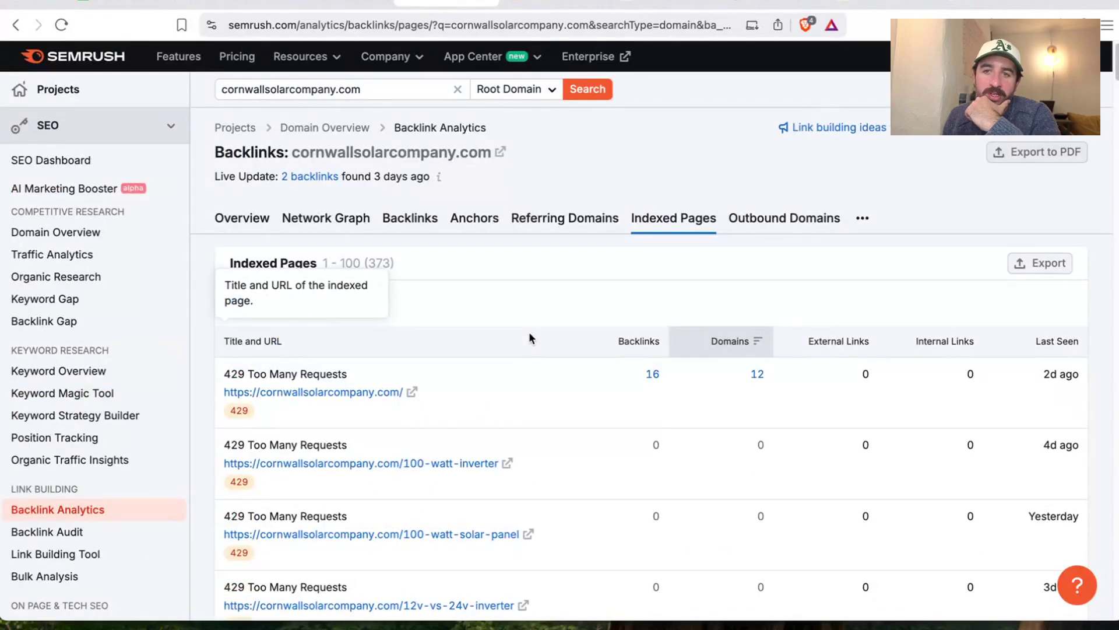
scroll(530, 330, "down", 10)
left_click(548, 414)
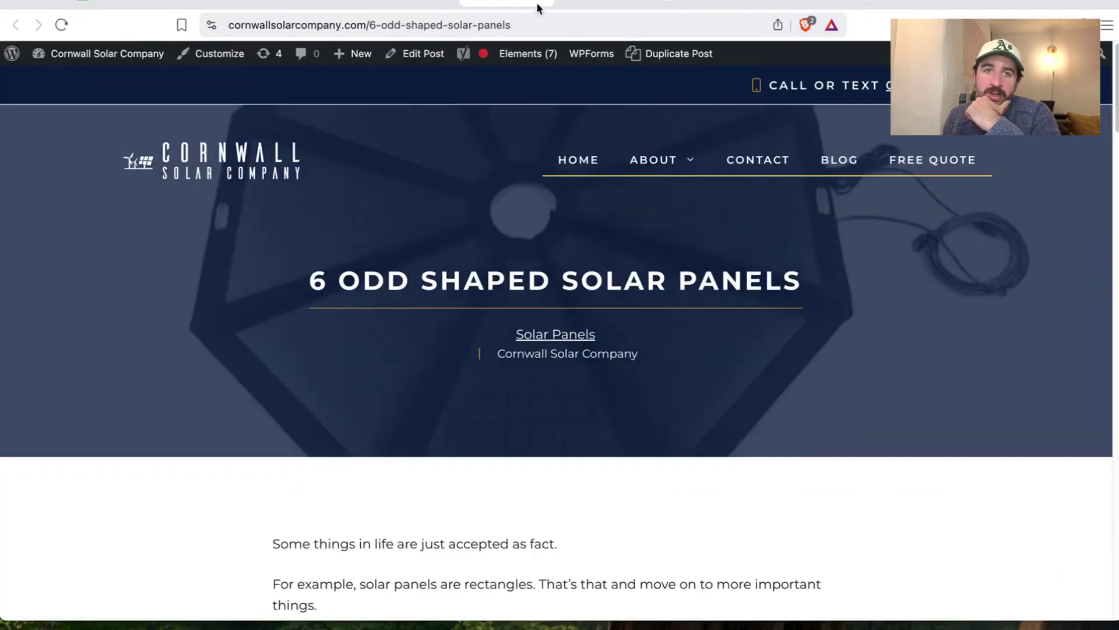
left_click(537, 5)
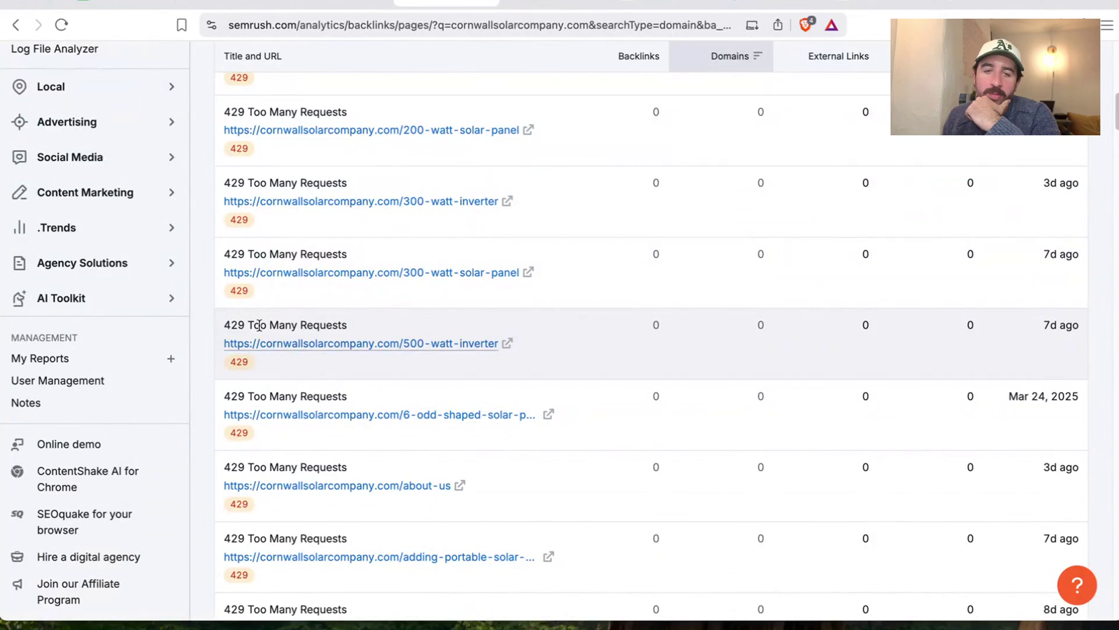
Highlight the 300-watt-solar-panel entry and its status title, and check the remaining broken pages on the first results page
triple_click(218, 290)
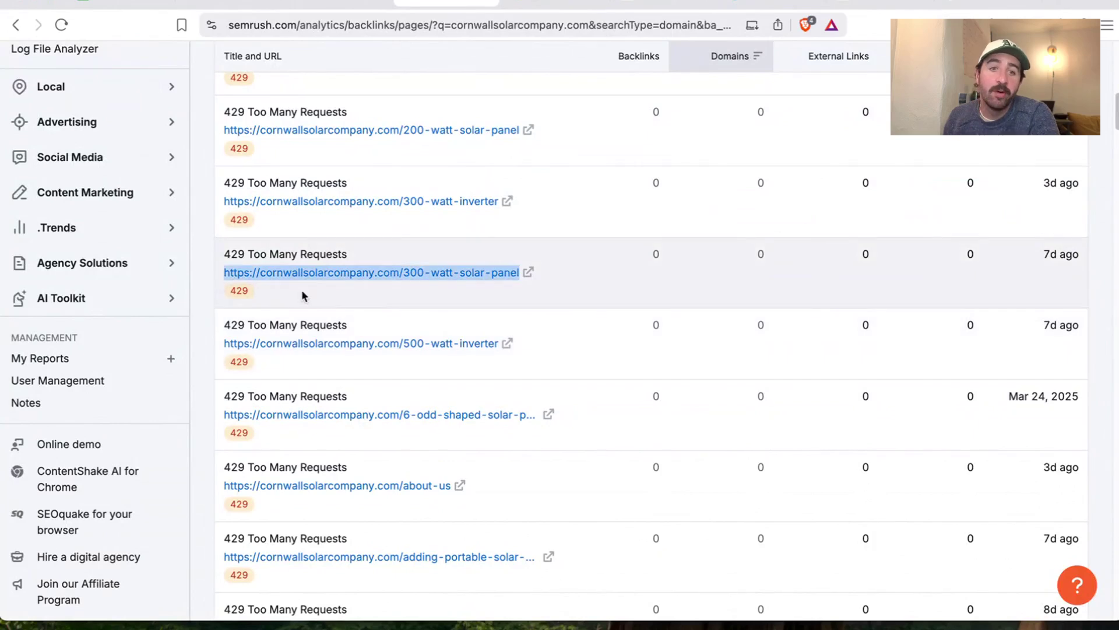
left_click_drag(225, 252, 261, 252)
left_click(214, 256)
scroll(363, 330, "down", 20)
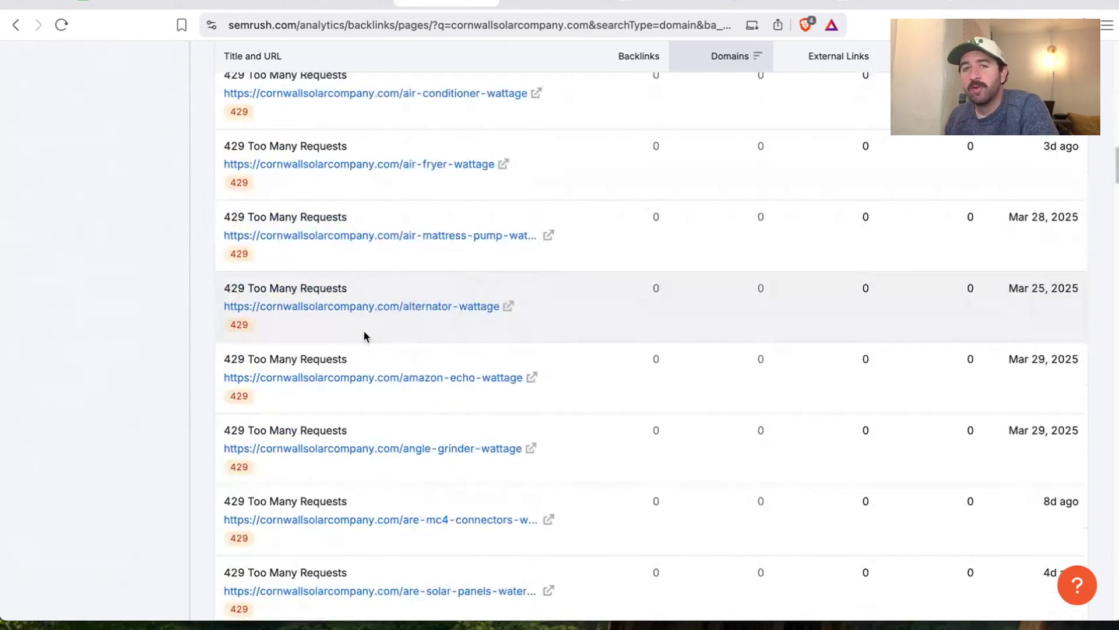
scroll(345, 350, "down", 15)
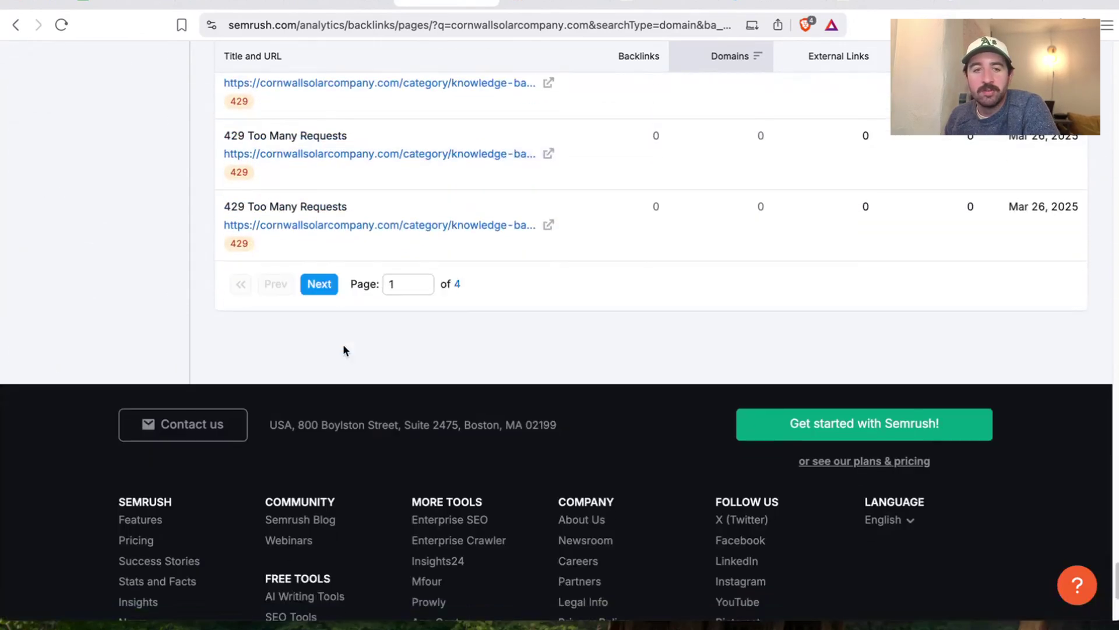
Page through results pages 2 to 4 of the broken pages report, checking the status codes for any 404 URLs
left_click(323, 287)
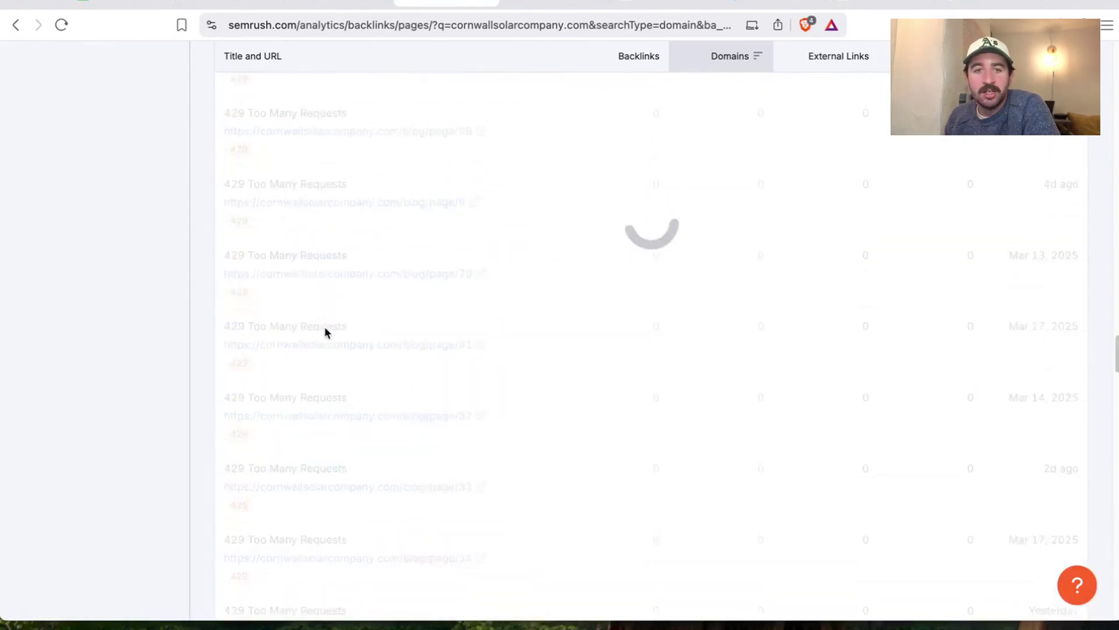
scroll(334, 317, "down", 5)
scroll(334, 316, "down", 20)
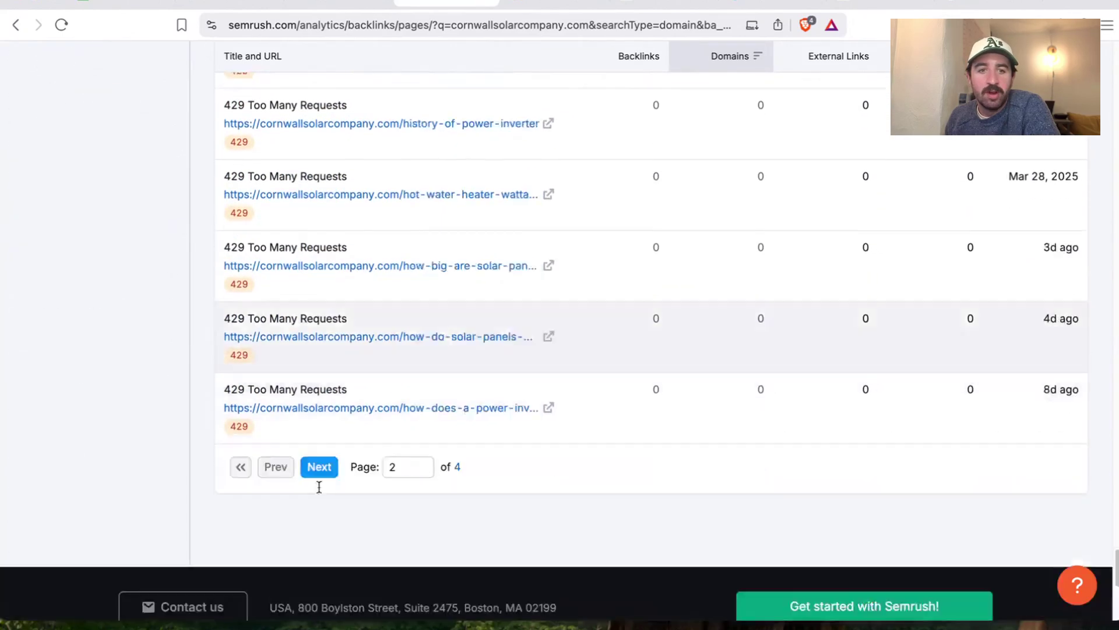
scroll(319, 487, "down", 5)
left_click(319, 198)
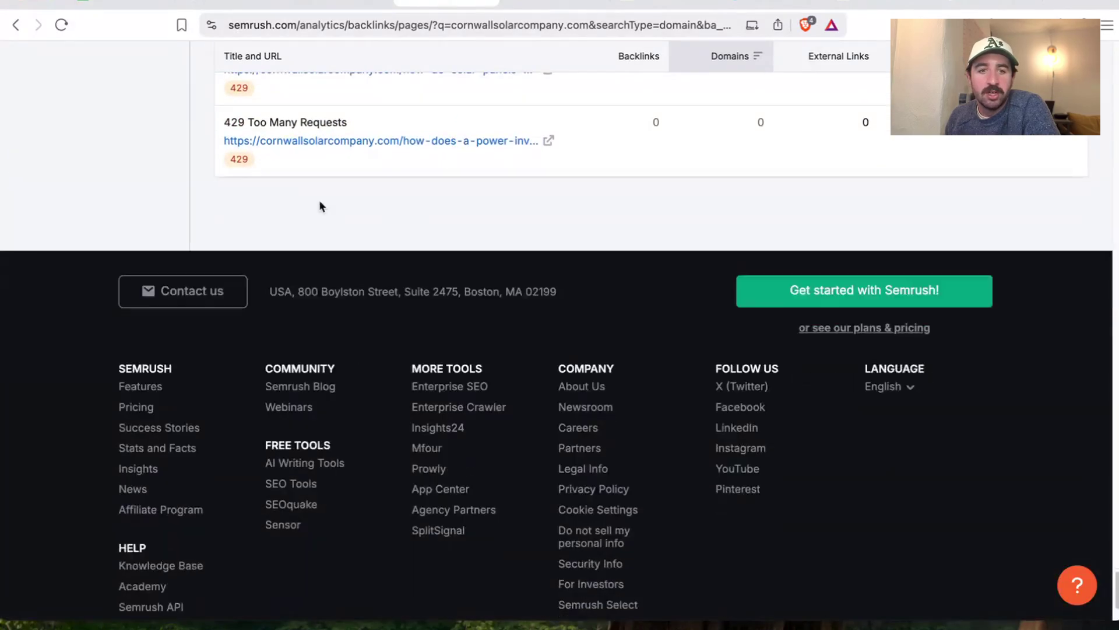
scroll(330, 340, "down", 20)
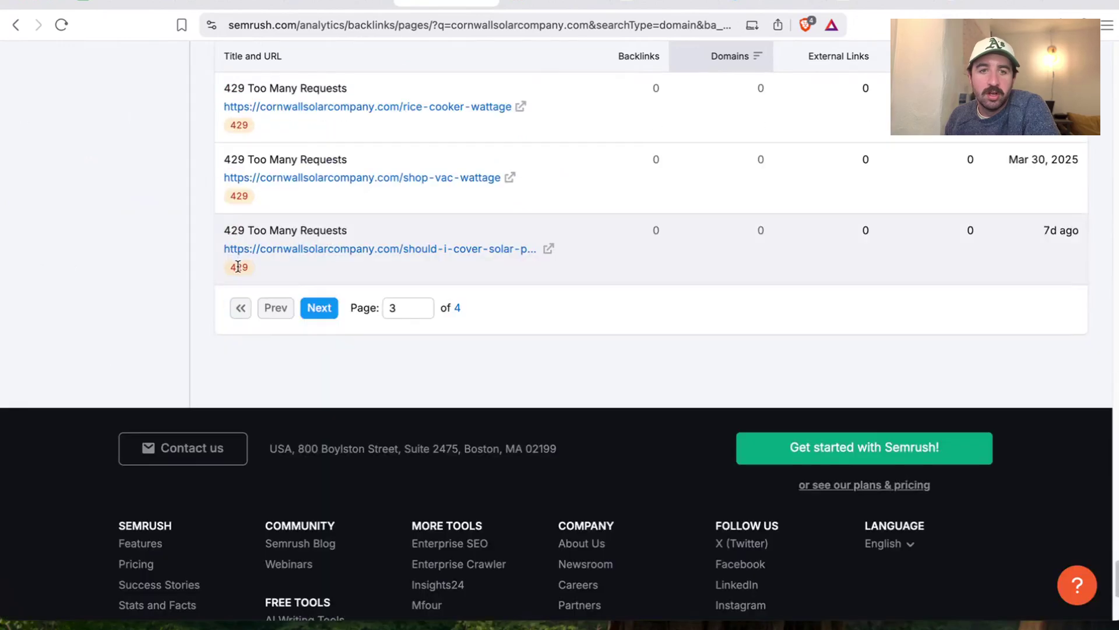
left_click(337, 315)
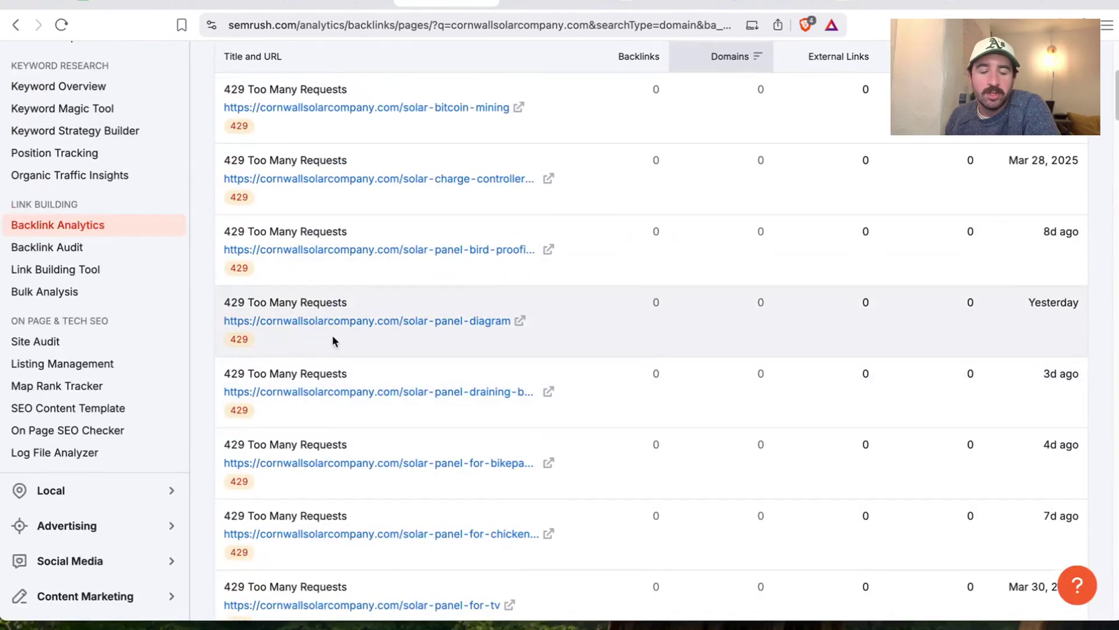
scroll(333, 335, "down", 20)
scroll(324, 338, "down", 10)
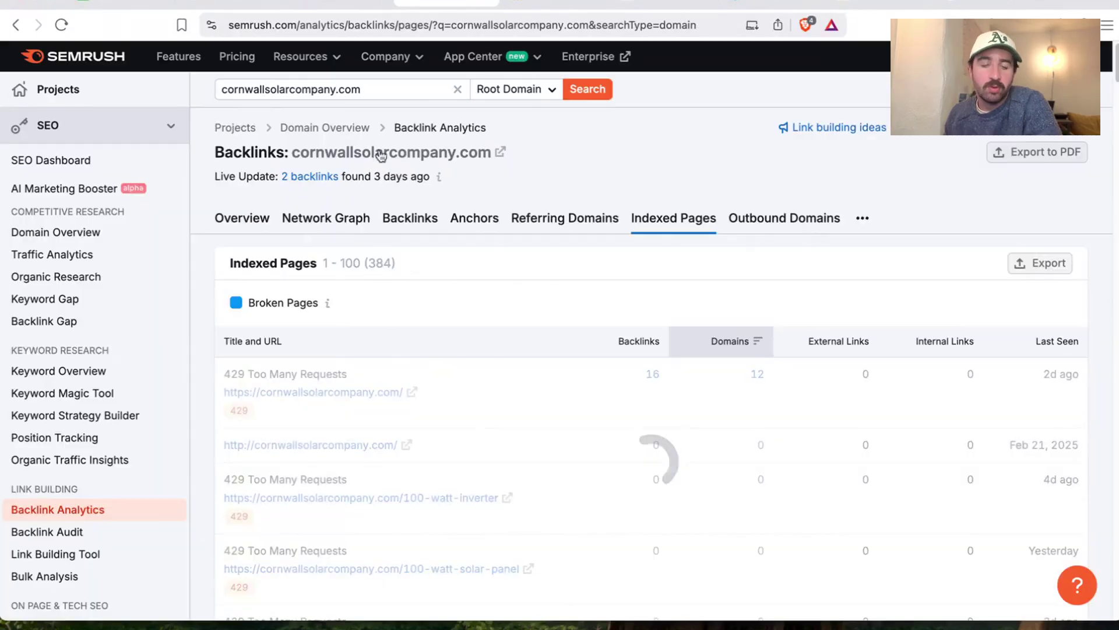
In the checklist, answer "no" for 404 URLs with referring domains and "not applicable" for whether these URLs have been 301 redirected
left_click(124, 9)
left_click(1085, 385)
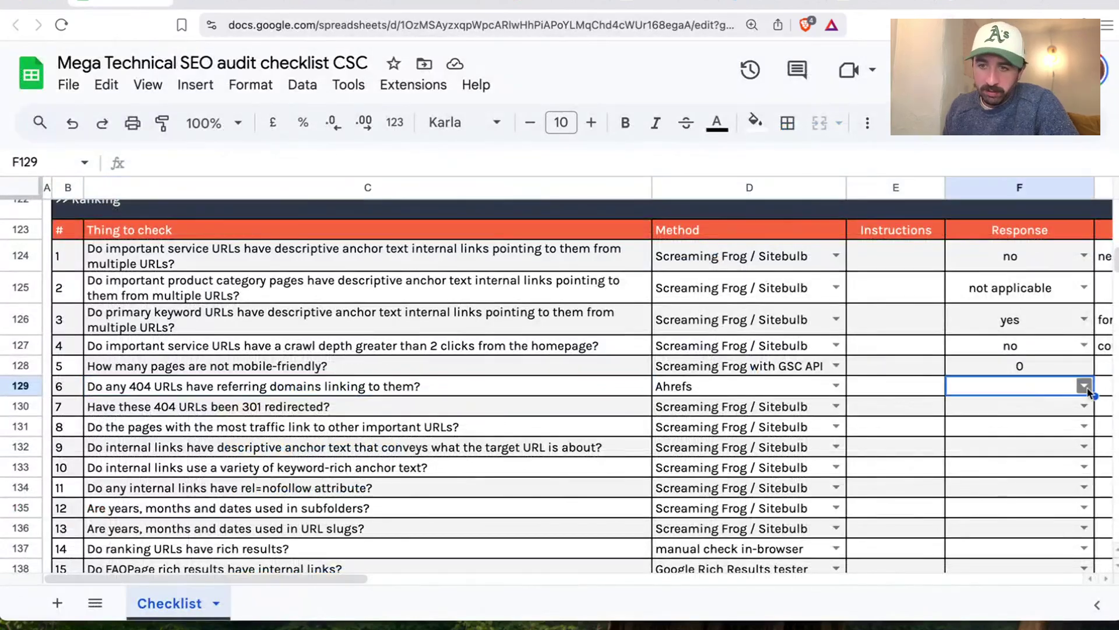
left_click(979, 434)
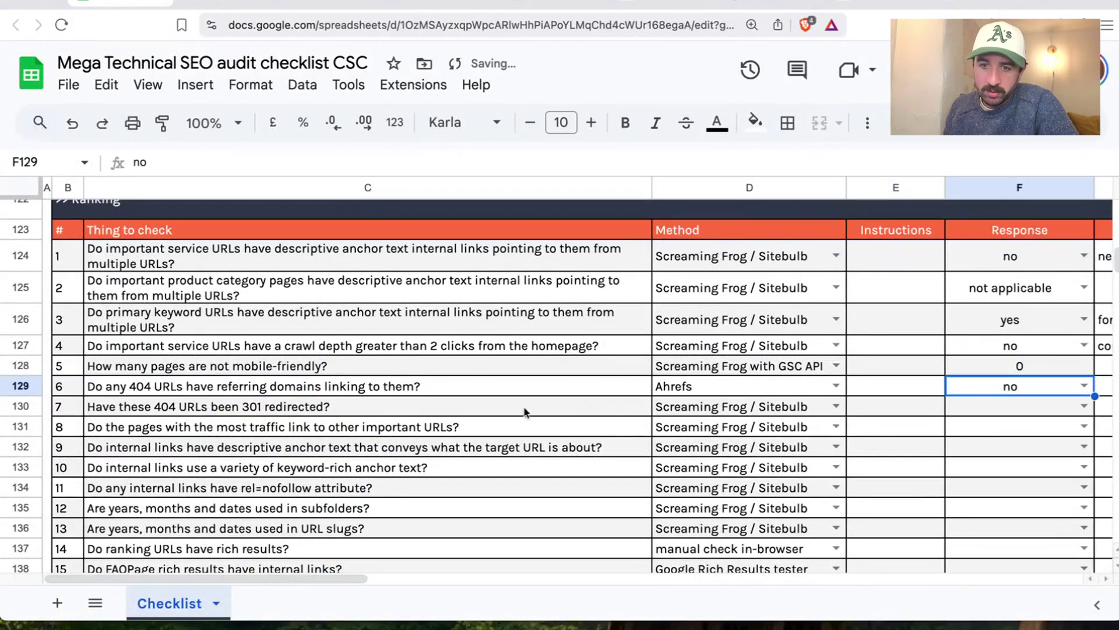
left_click(1086, 415)
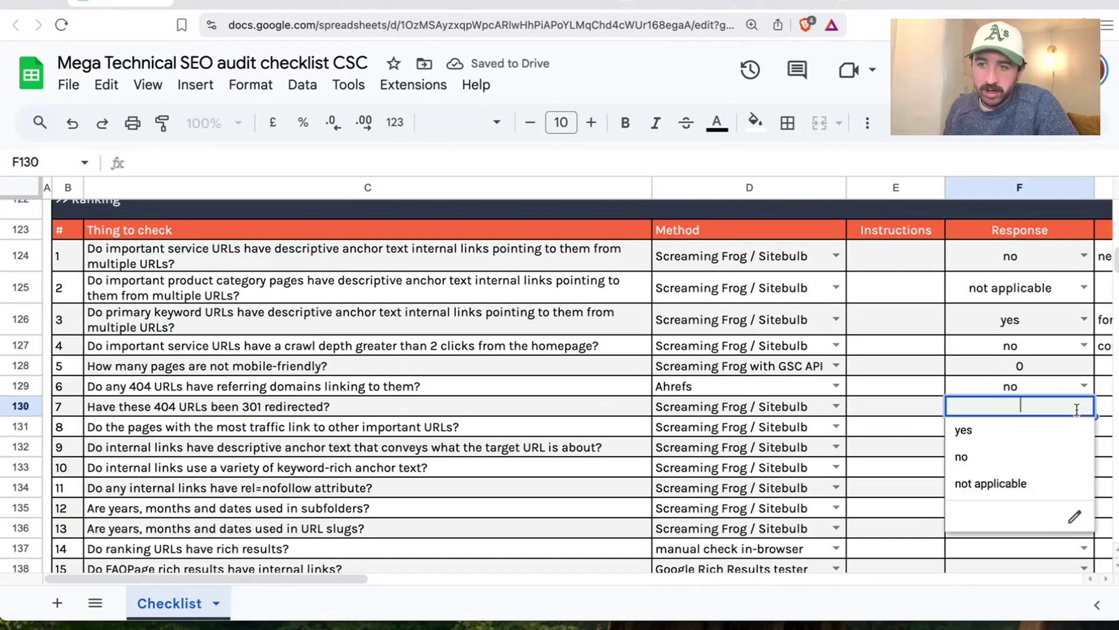
left_click(985, 483)
Read through the next Ranking questions, highlighting the one on whether the pages with the most traffic link to other important URLs
left_click(292, 402)
scroll(291, 402, "down", 3)
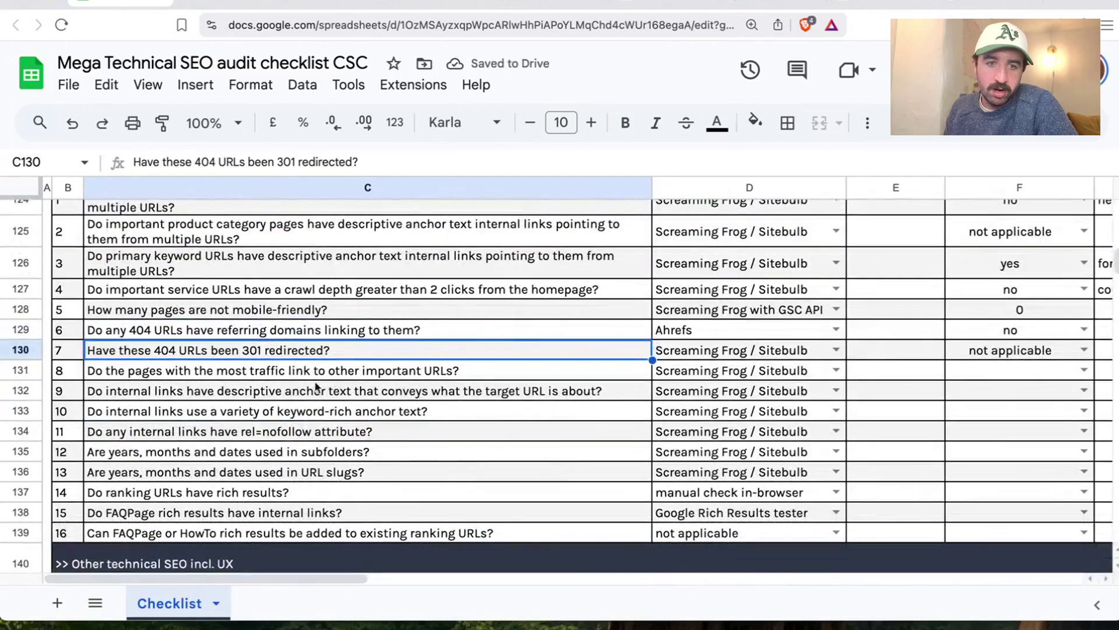
left_click(357, 373)
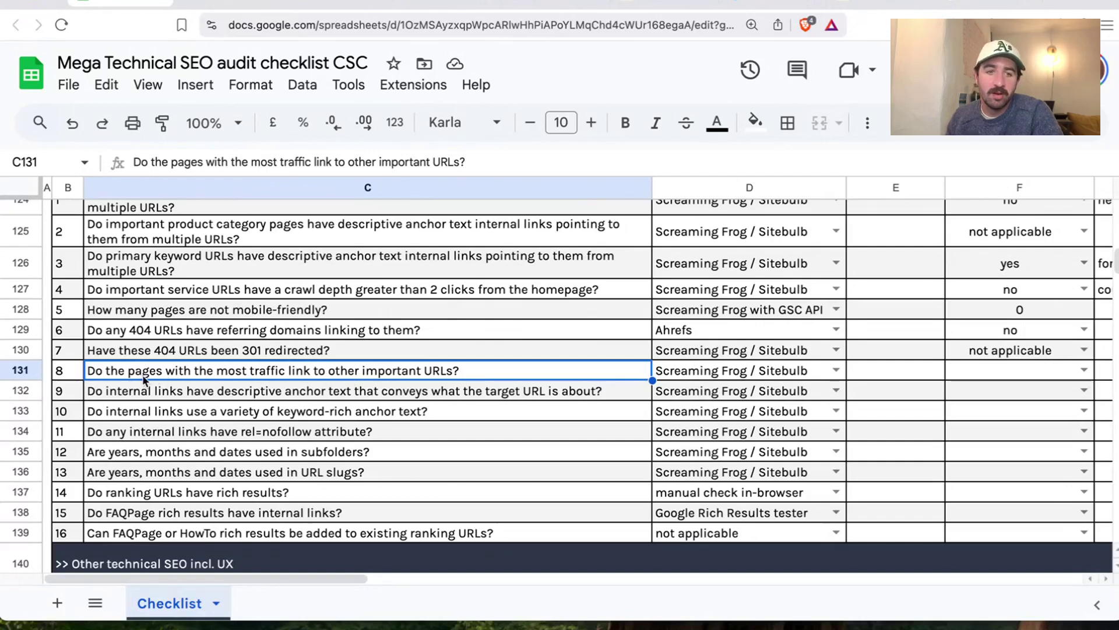
double_click(118, 371)
left_click_drag(119, 371, 360, 397)
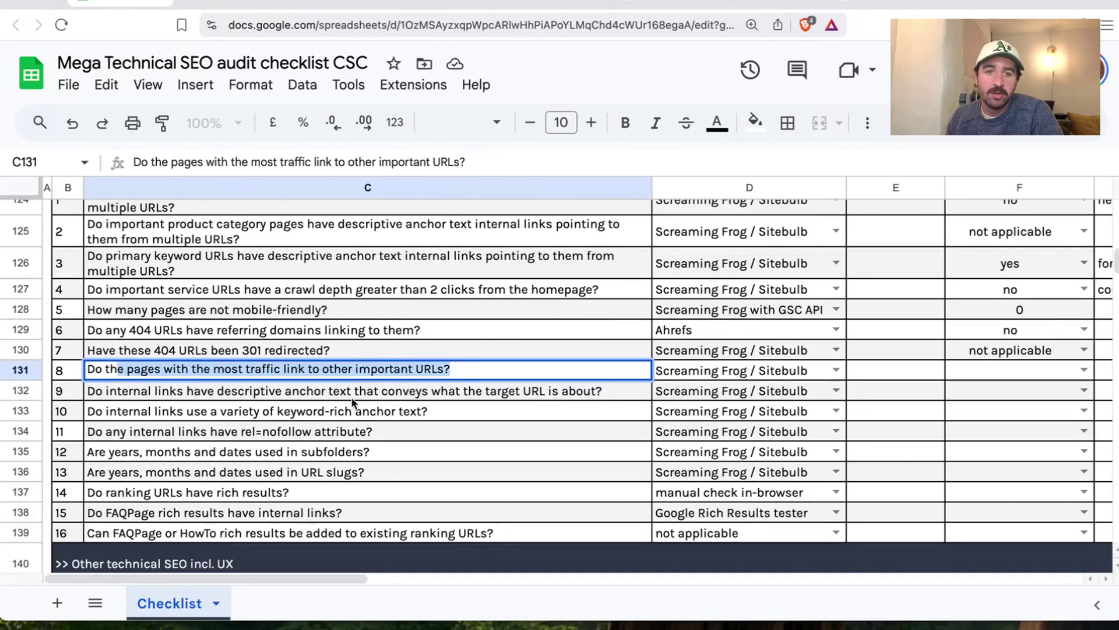
left_click(351, 394)
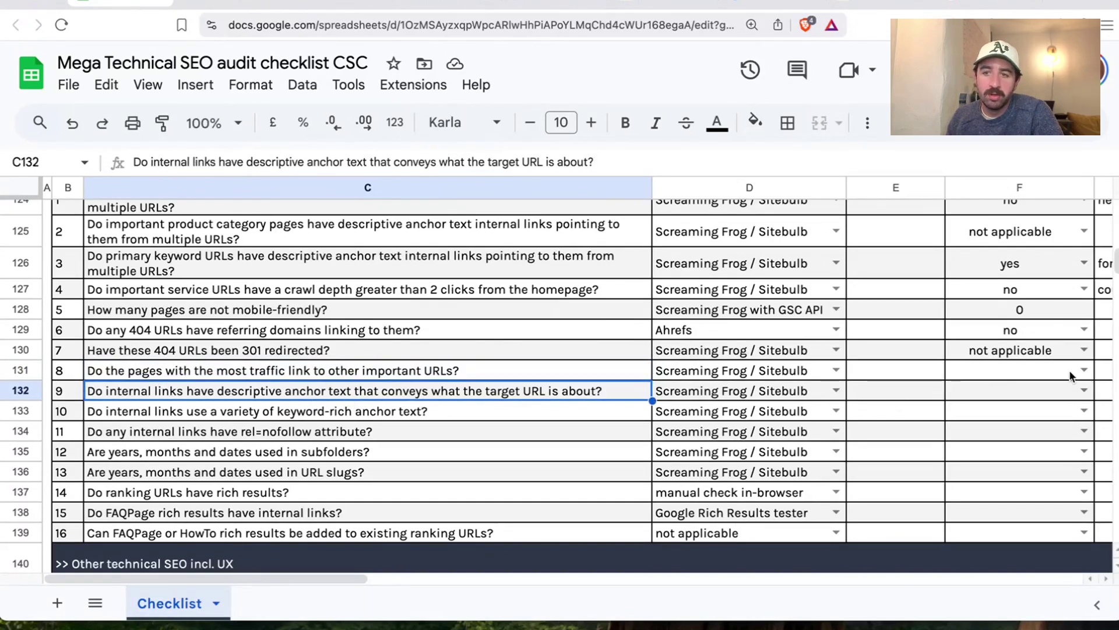
Select the checklist question on most-traffic pages and open Semrush's Domain Overview for cornwallsolarcompany.com
key("Up")
left_click(443, 5)
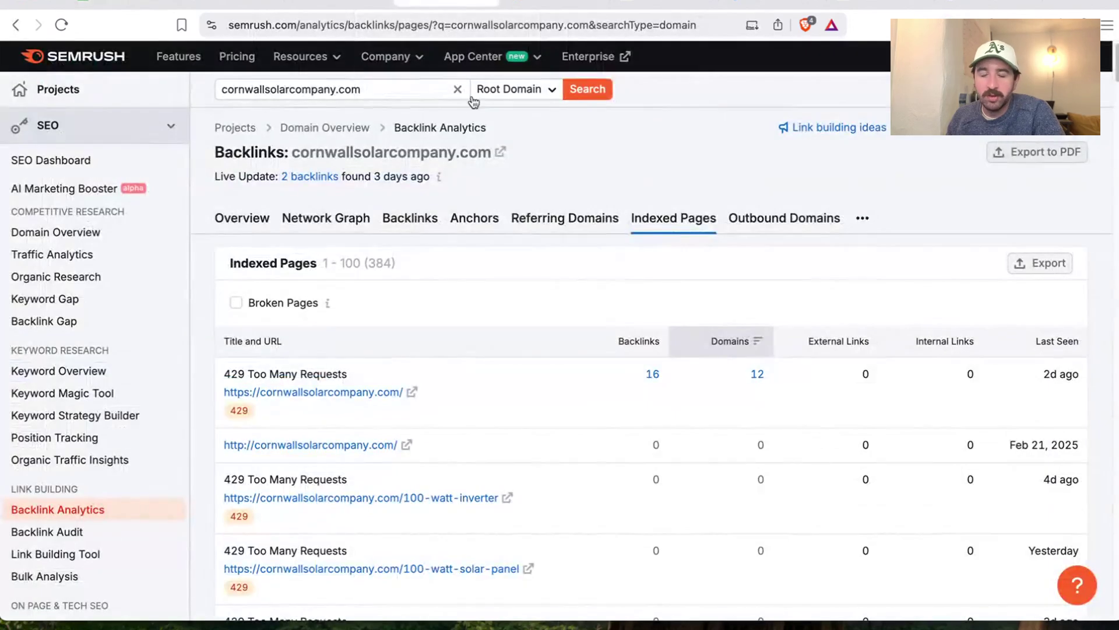
left_click(332, 128)
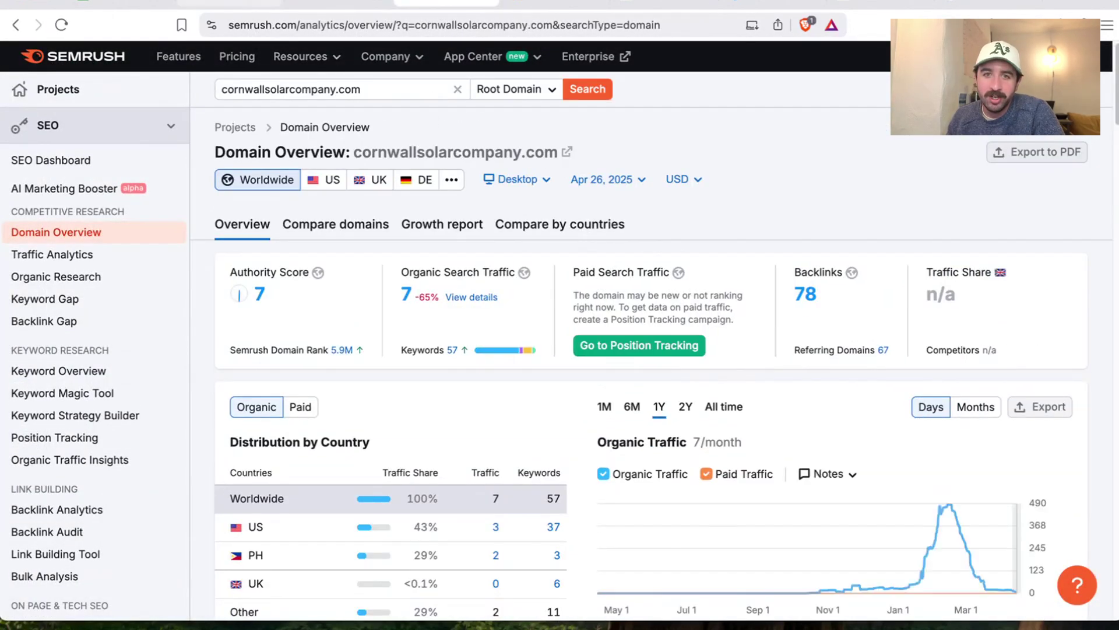
Switch to Google Search Console and list the site's top pages in the 16-month Performance report
left_click(225, 3)
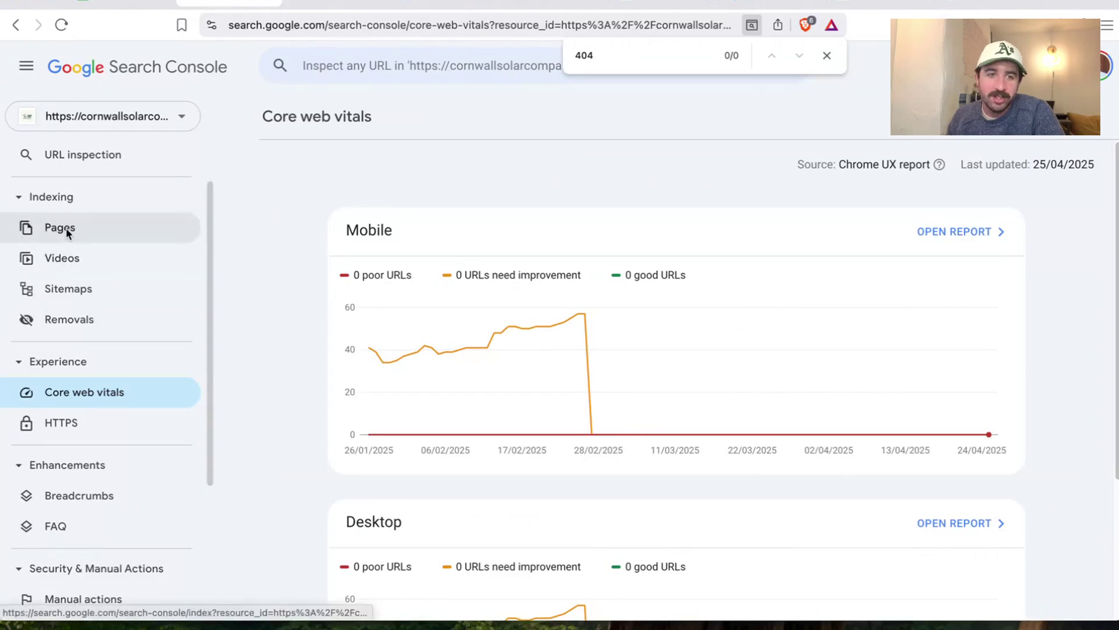
scroll(66, 228, "up", 2)
left_click(74, 191)
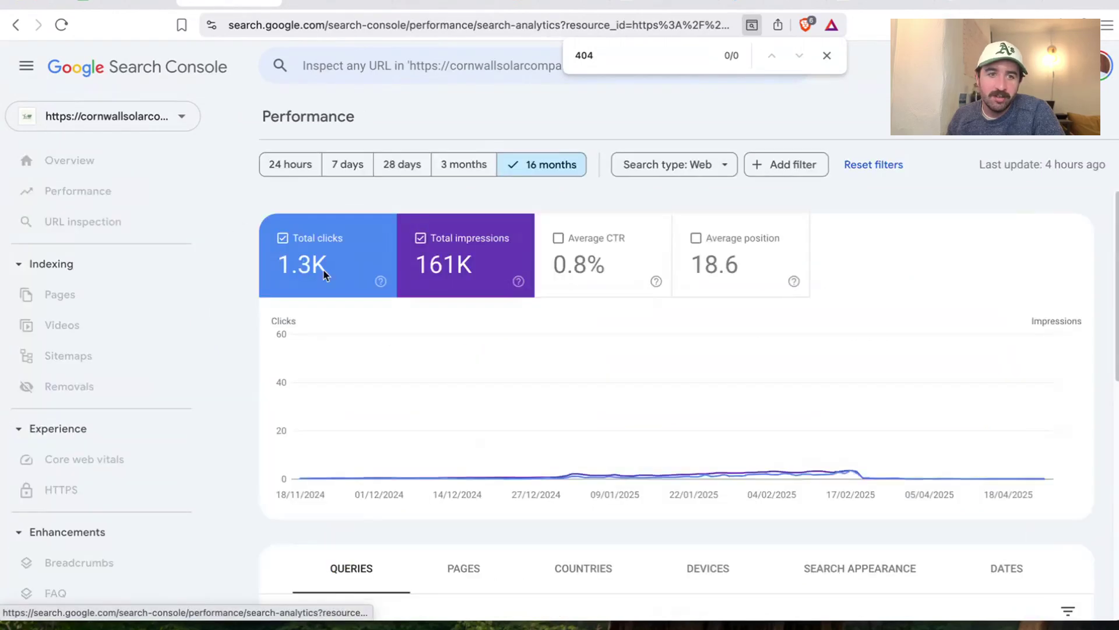
scroll(440, 292, "down", 8)
scroll(442, 308, "up", 2)
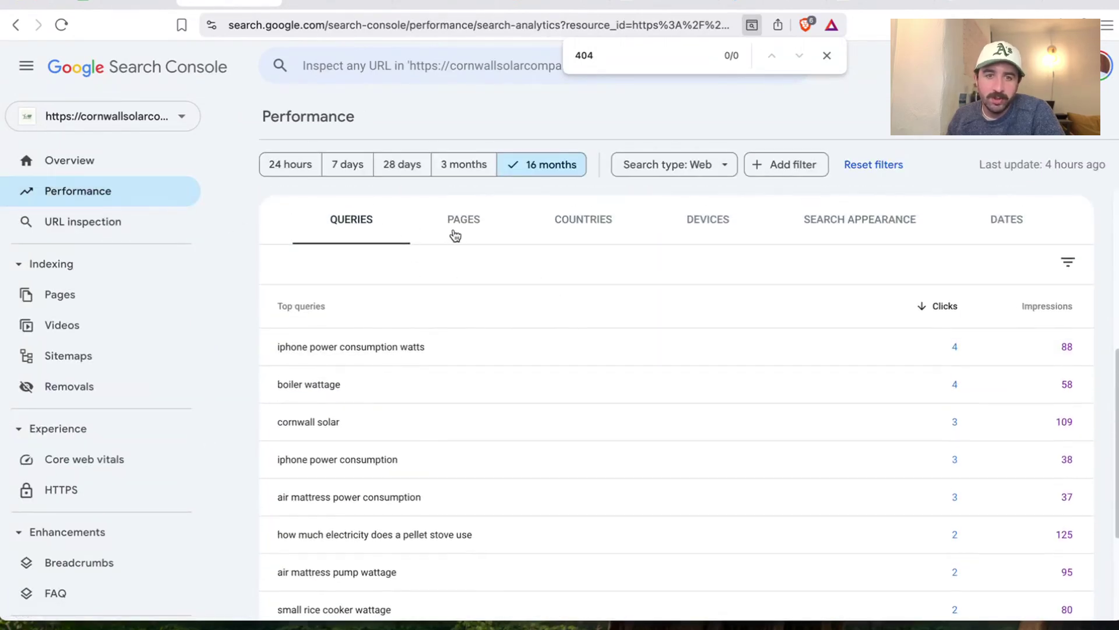
left_click(457, 221)
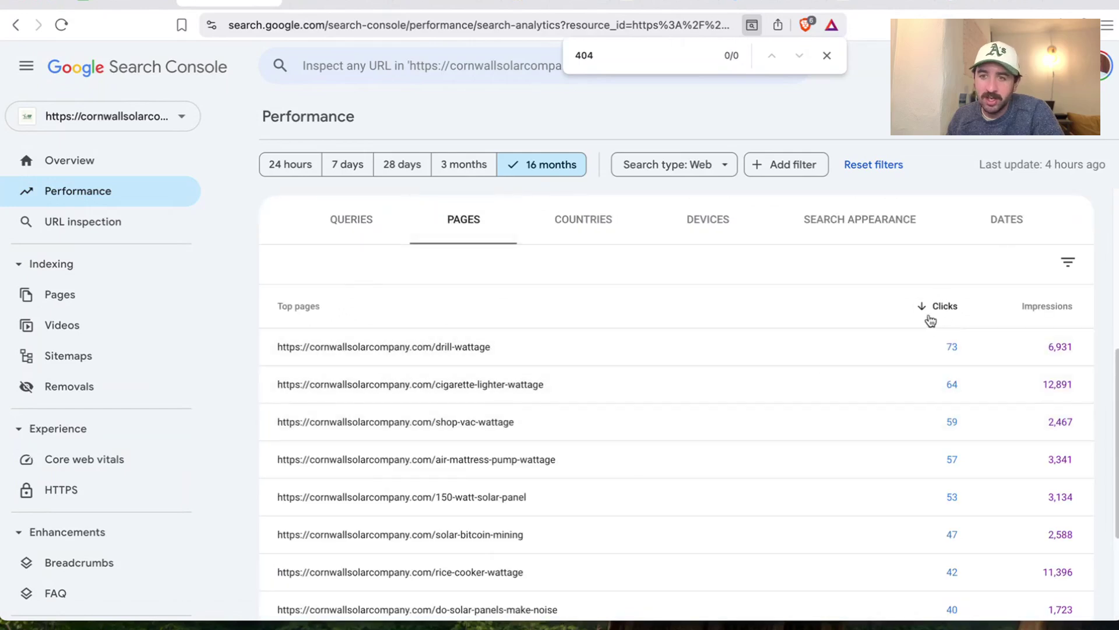
Limit the Performance report to the last 28 days and review the top pages by clicks
left_click(401, 164)
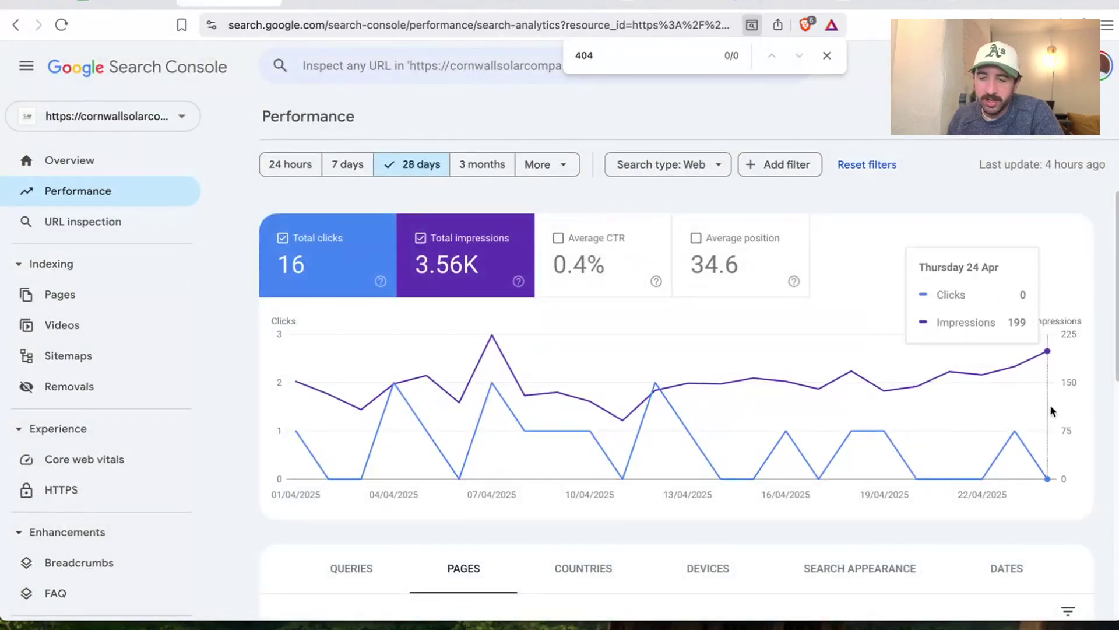
scroll(1050, 404, "down", 8)
scroll(1020, 388, "up", 3)
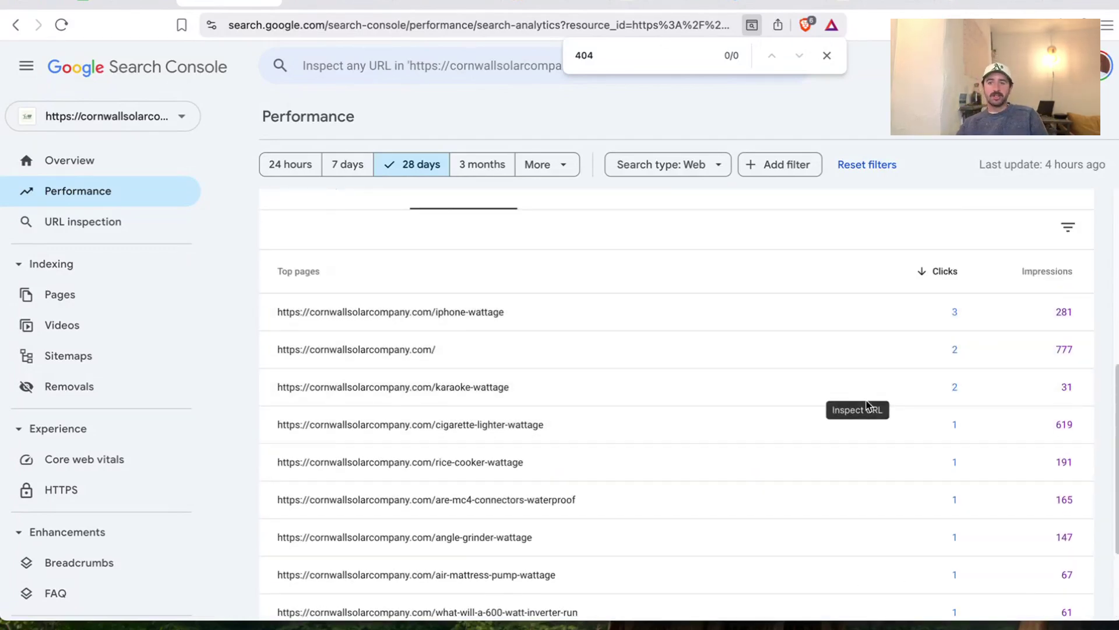
Return to the checklist and answer "no" to whether the pages with the most traffic link to other important URLs
key("ctrl+shift+Tab")
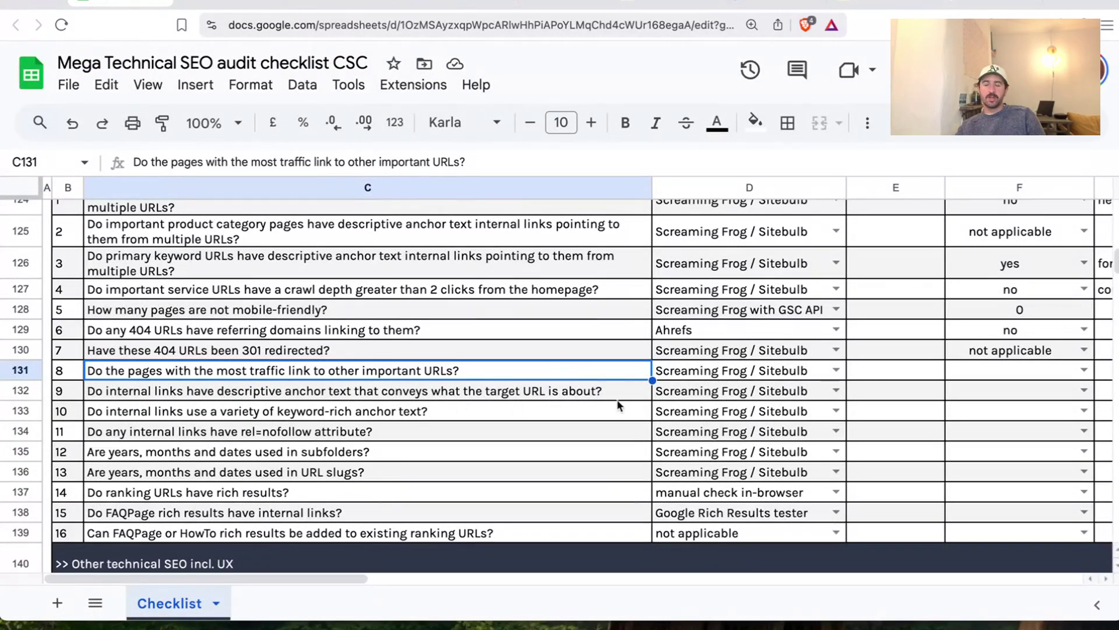
left_click(1082, 370)
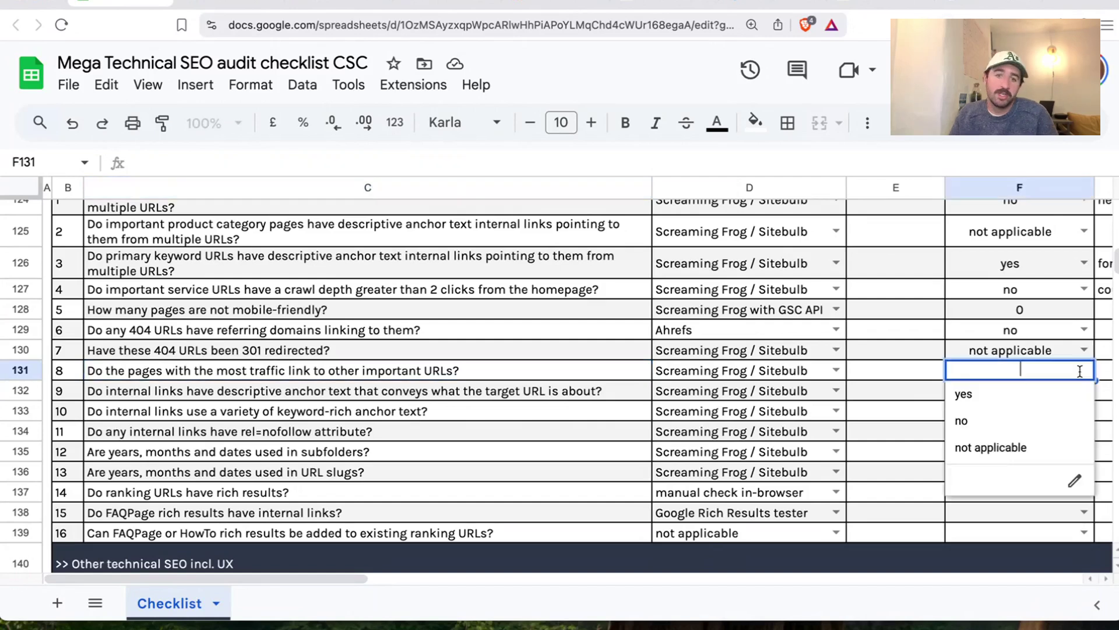
left_click(965, 424)
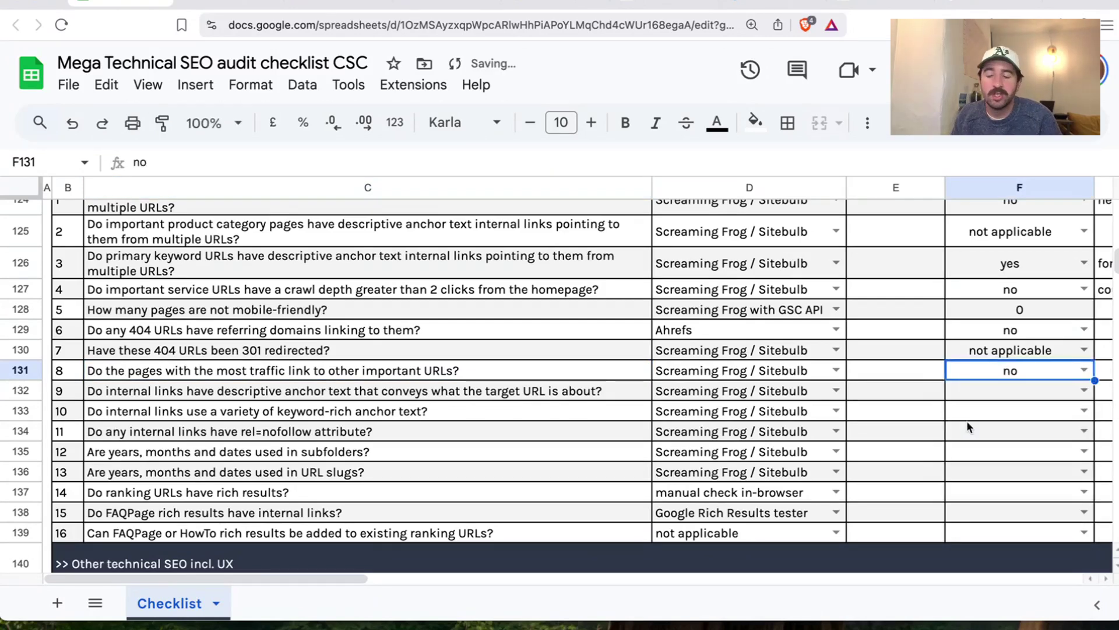
Answer "yes" to whether internal links have descriptive anchor text that conveys what the target URL is about
left_click(285, 396)
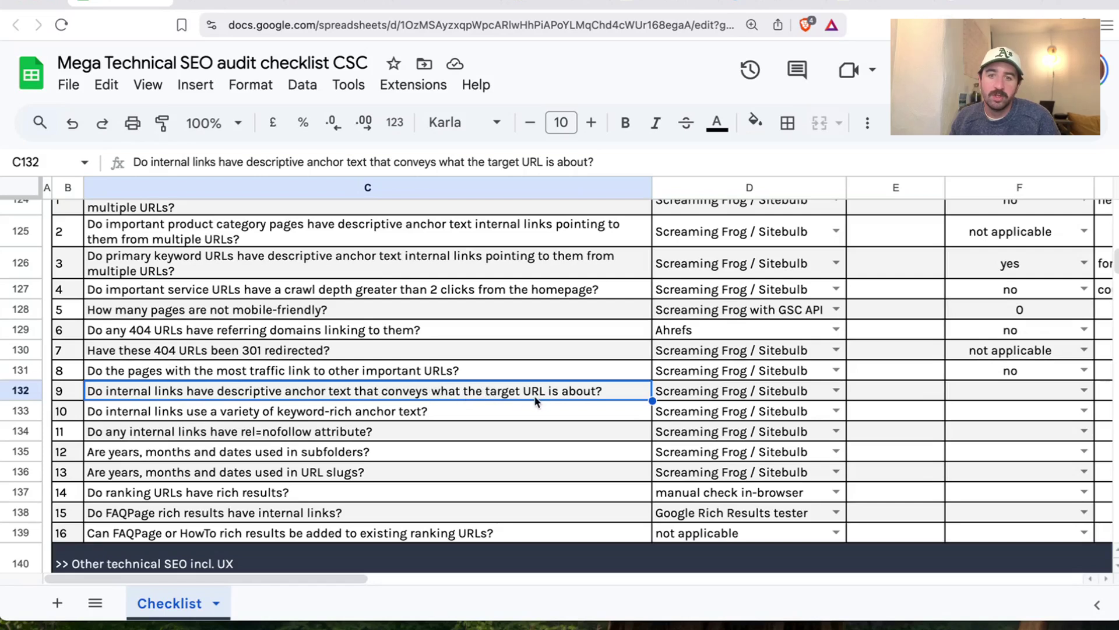
left_click(1084, 390)
left_click(970, 415)
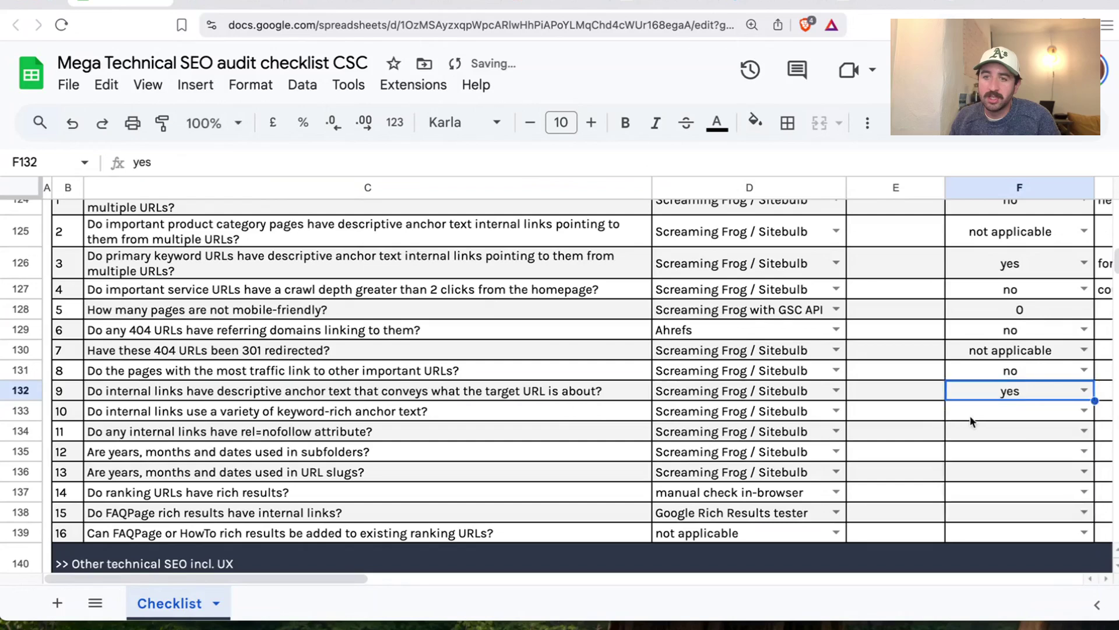
Switch to the Cornwall Solar Company website, open its blog and browse the articles on page 33
left_click(857, 9)
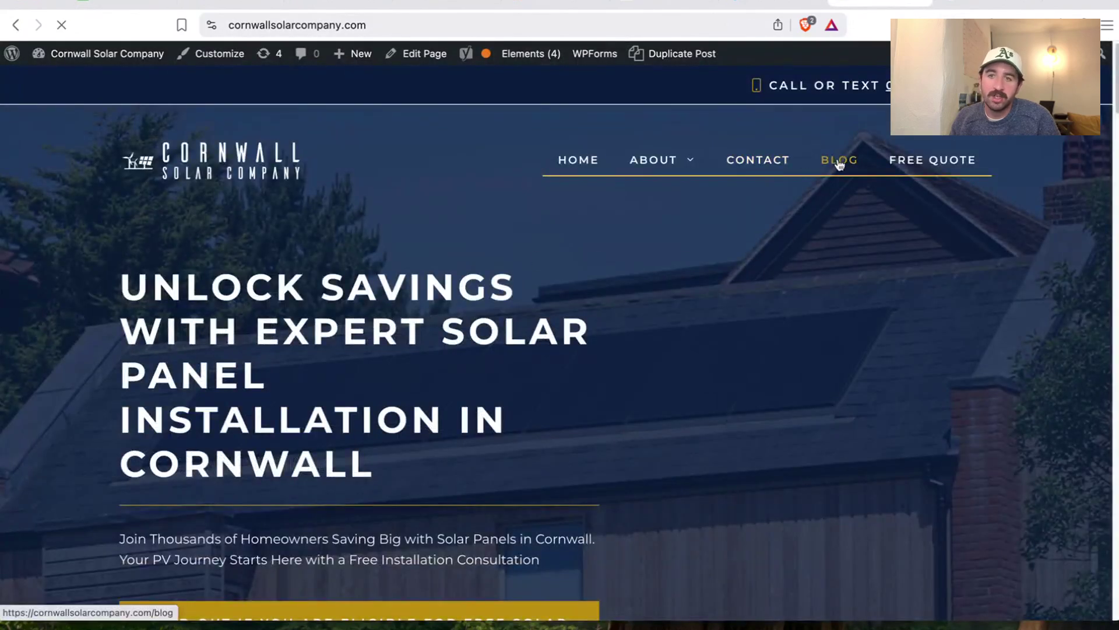
left_click(840, 160)
scroll(432, 370, "down", 10)
scroll(347, 417, "up", 15)
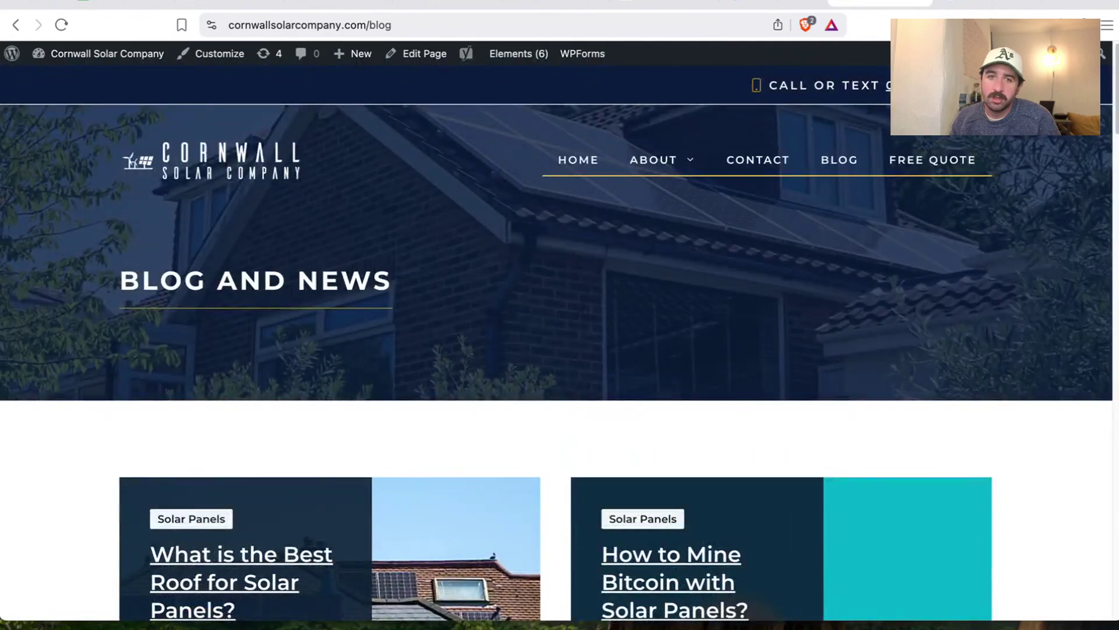
left_click_drag(1117, 93, 1104, 515)
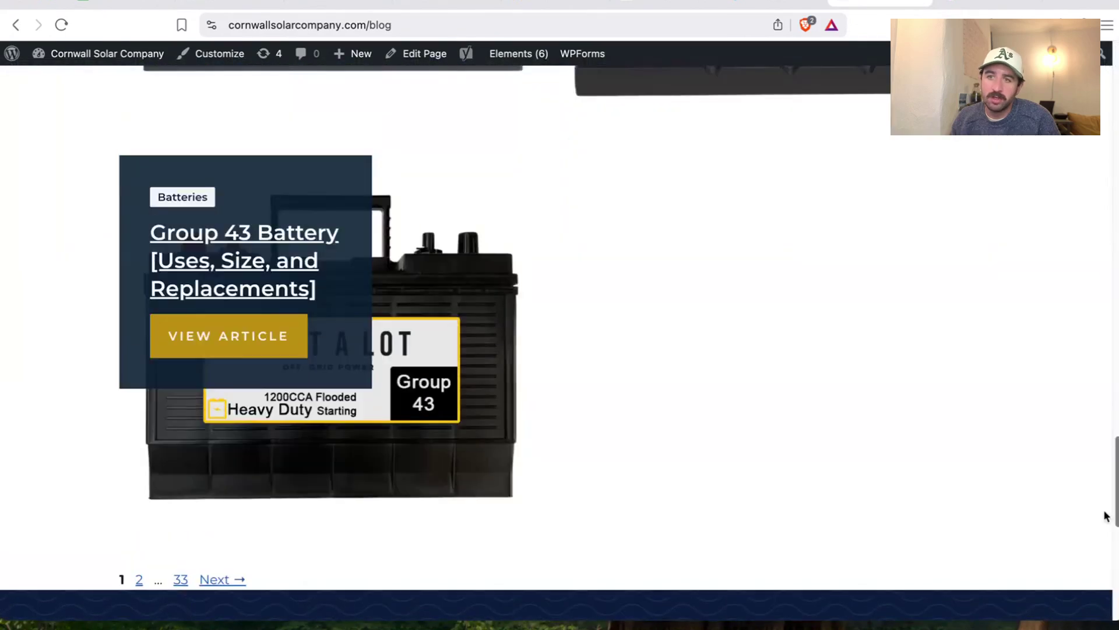
left_click(180, 577)
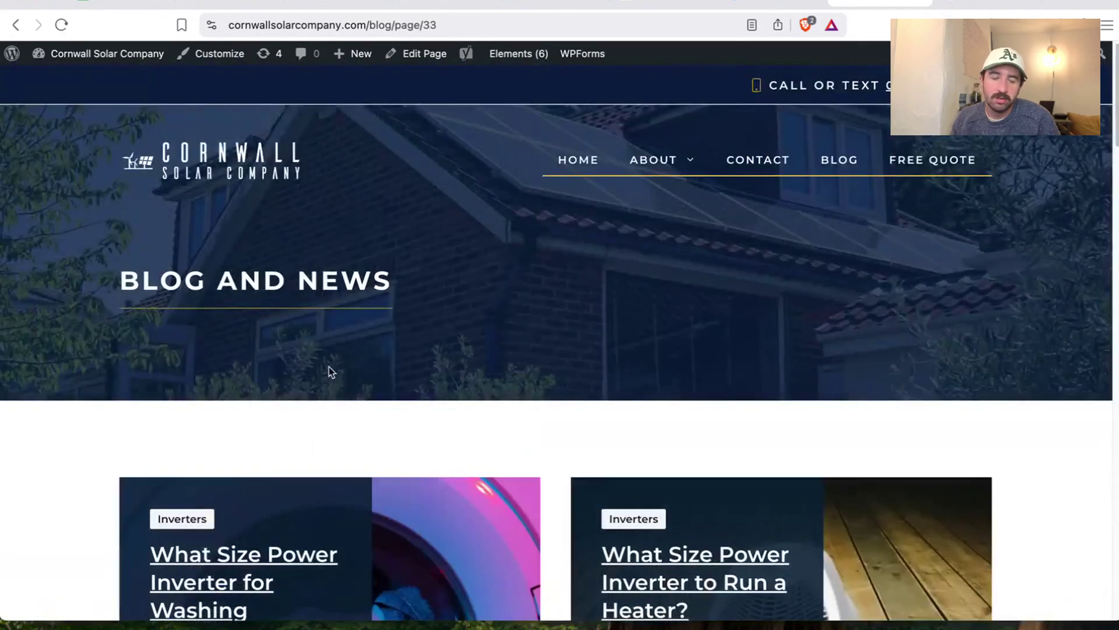
scroll(327, 370, "down", 8)
scroll(274, 410, "up", 8)
scroll(268, 397, "down", 5)
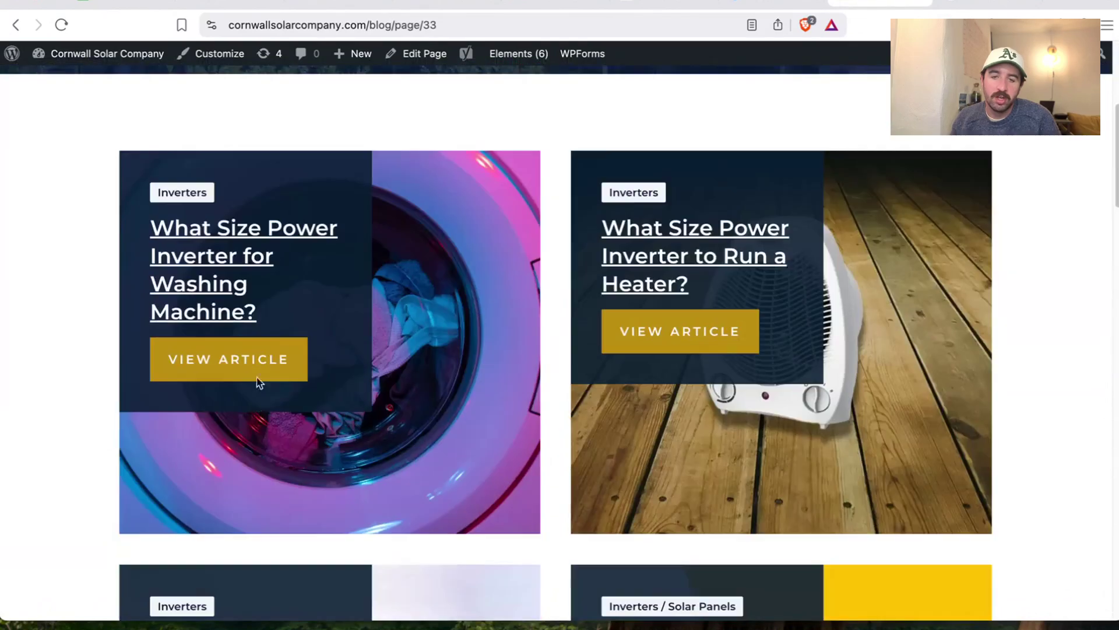
Open the article on what size power inverter a washing machine needs and examine the anchor text of its links
left_click(194, 255)
scroll(334, 341, "down", 15)
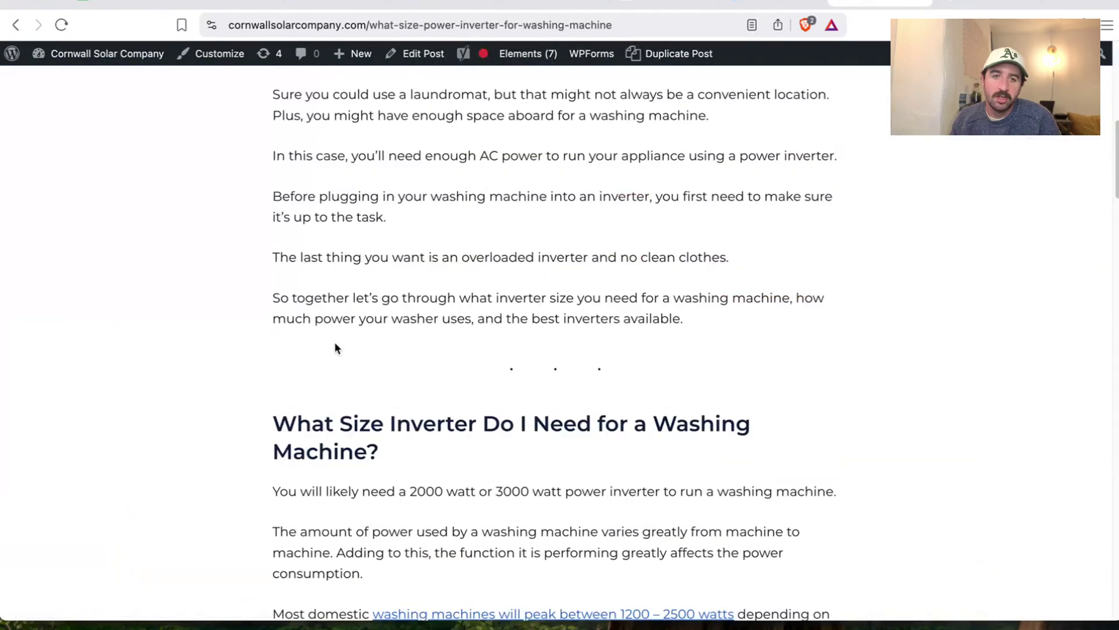
scroll(627, 298, "down", 9)
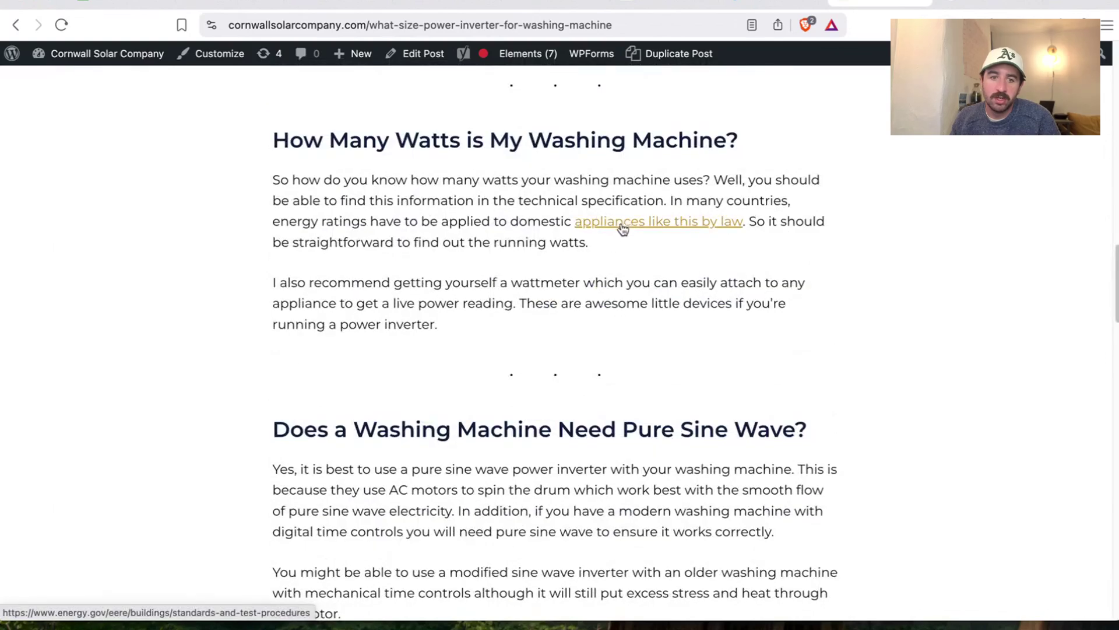
scroll(623, 228, "down", 10)
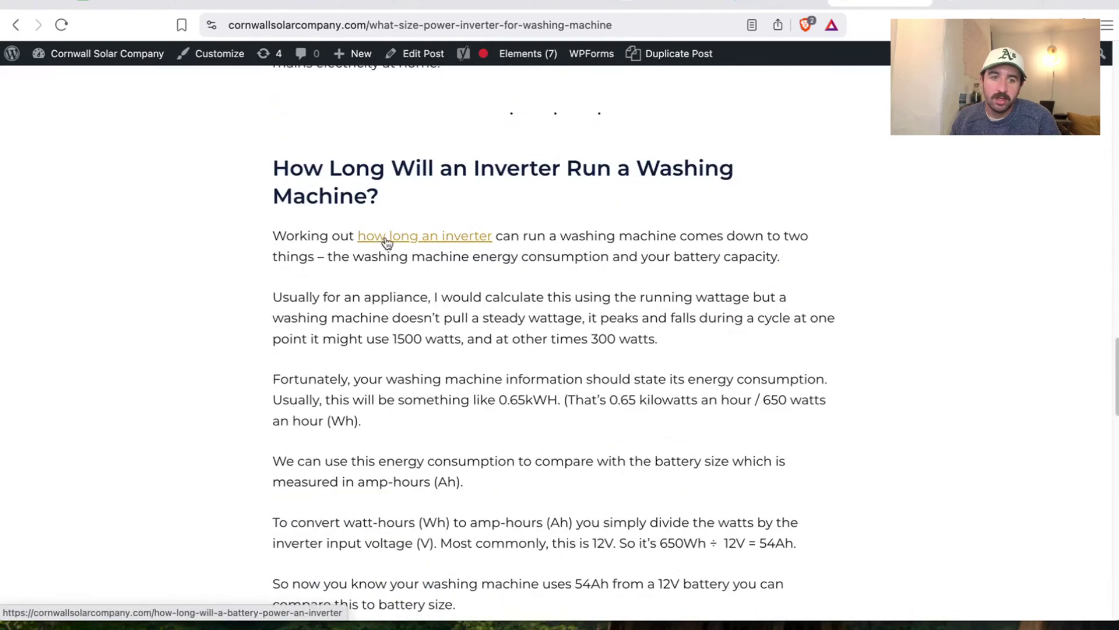
left_click_drag(547, 239, 452, 239)
Return to the checklist and answer "yes" to whether internal links use a variety of keyword-rich anchor text
left_click(151, 3)
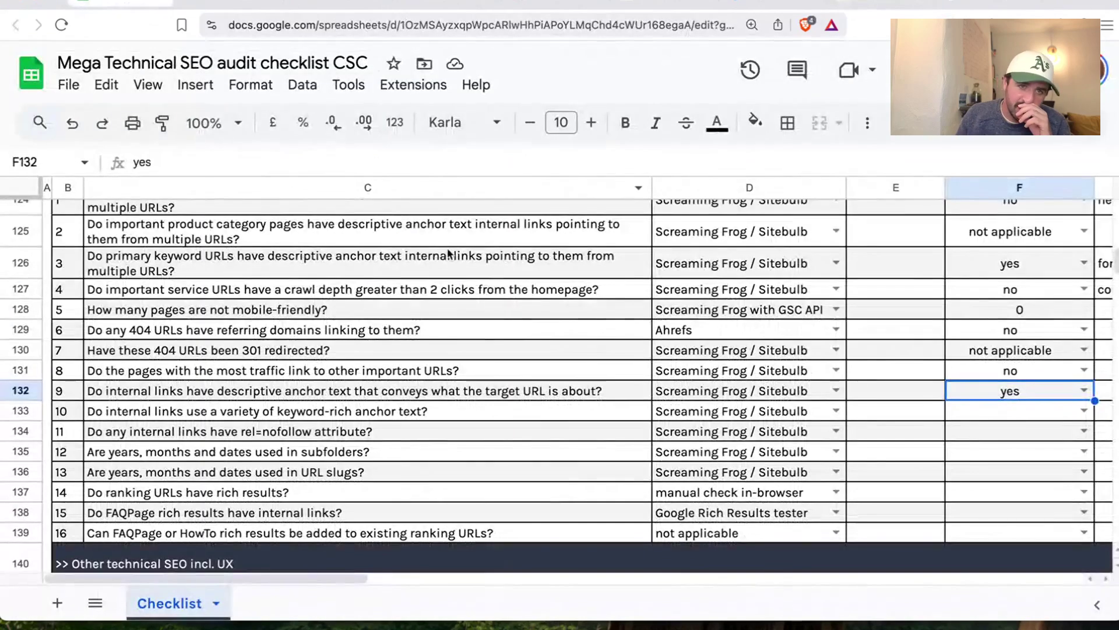
left_click(333, 394)
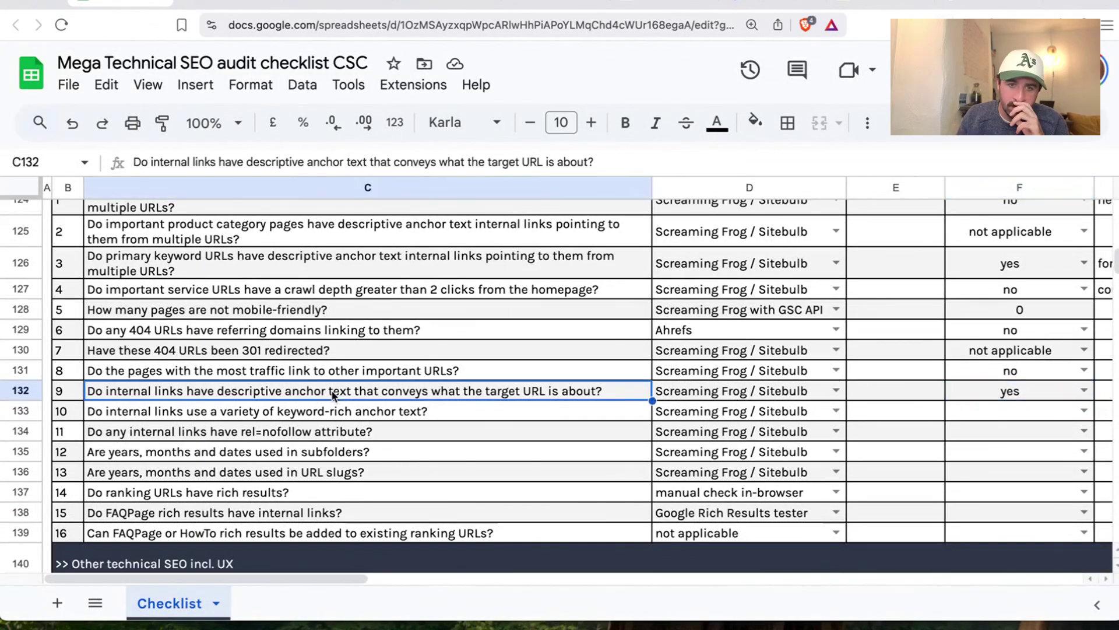
left_click(281, 412)
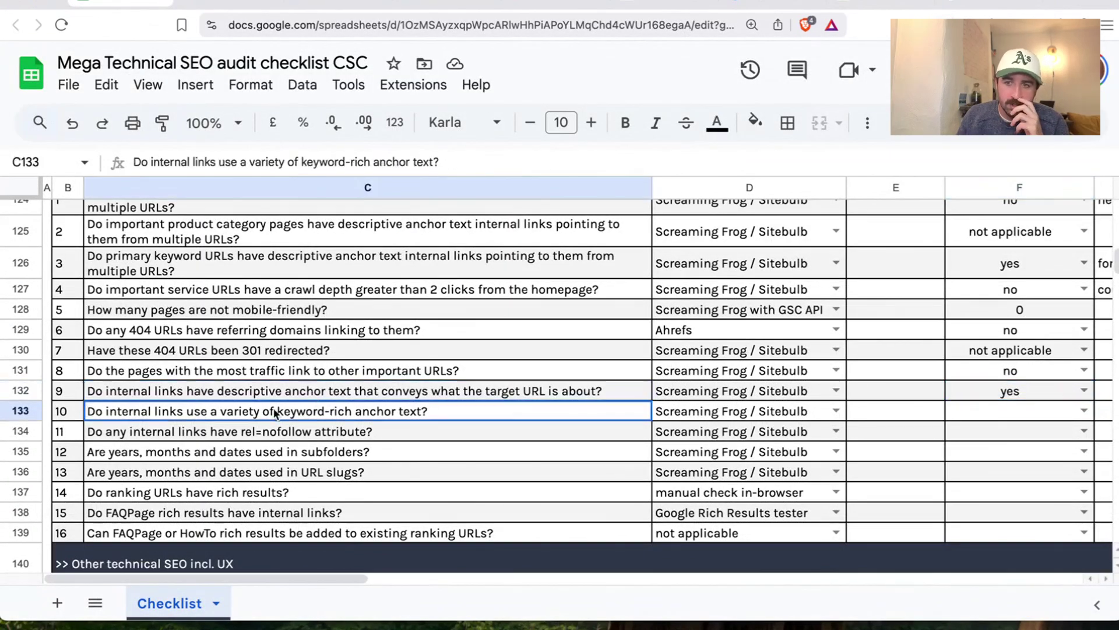
left_click(1085, 411)
left_click(993, 449)
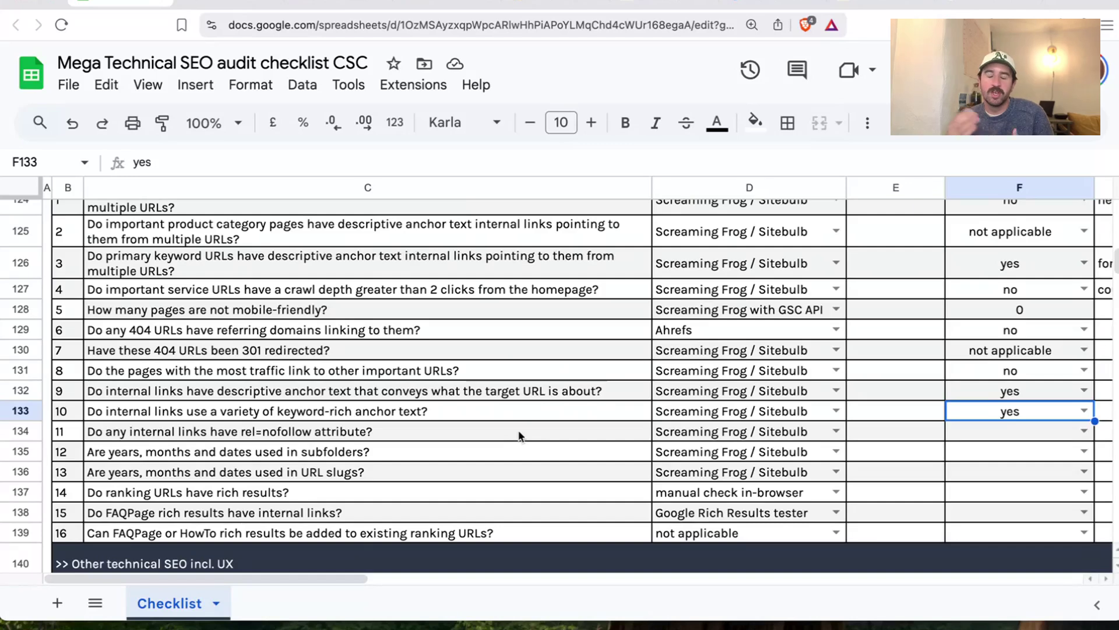
Answer "no" to whether any internal links have the rel=nofollow attribute
left_click(501, 433)
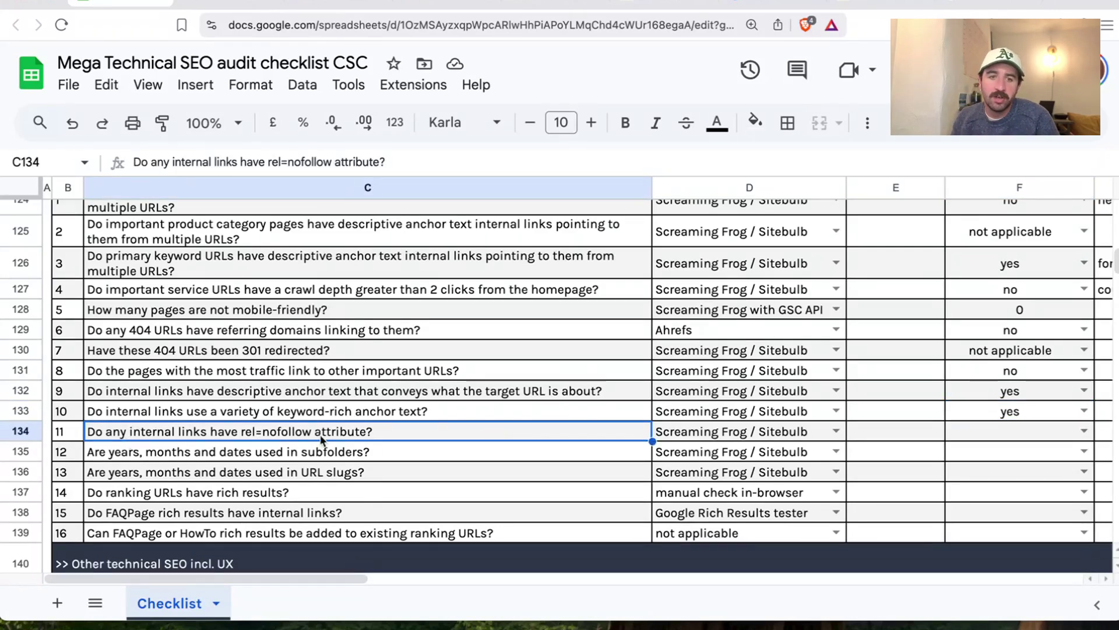
left_click(1085, 433)
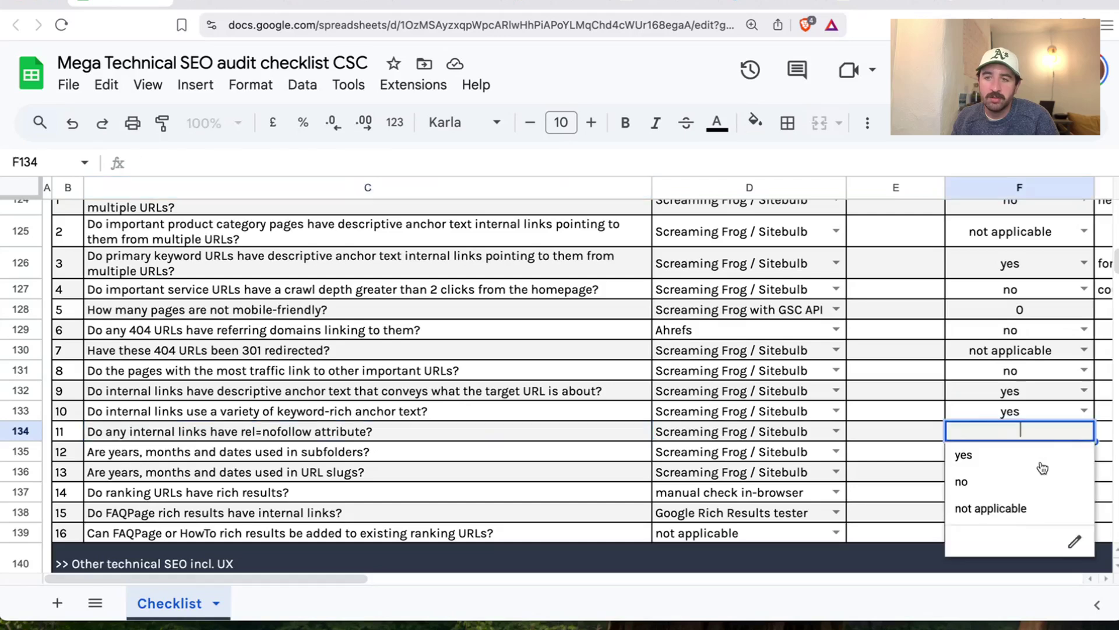
left_click(1006, 475)
Check the Rel values of the maintain-power-inverter page's inlinks in Screaming Frog, and return to the checklist
key("super+Tab")
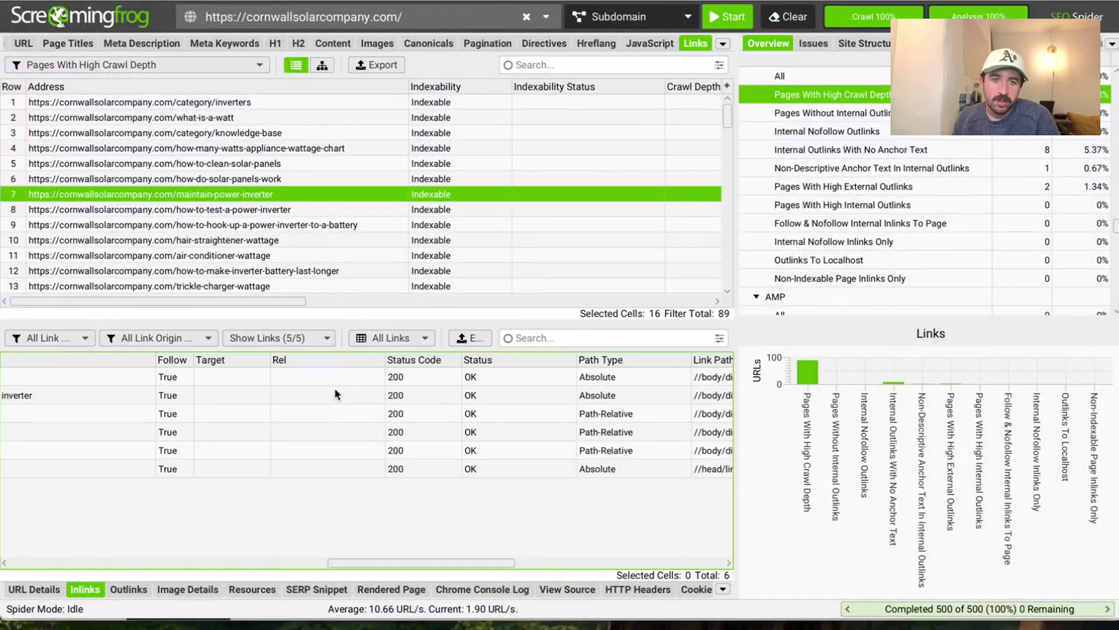
left_click_drag(330, 378, 334, 467)
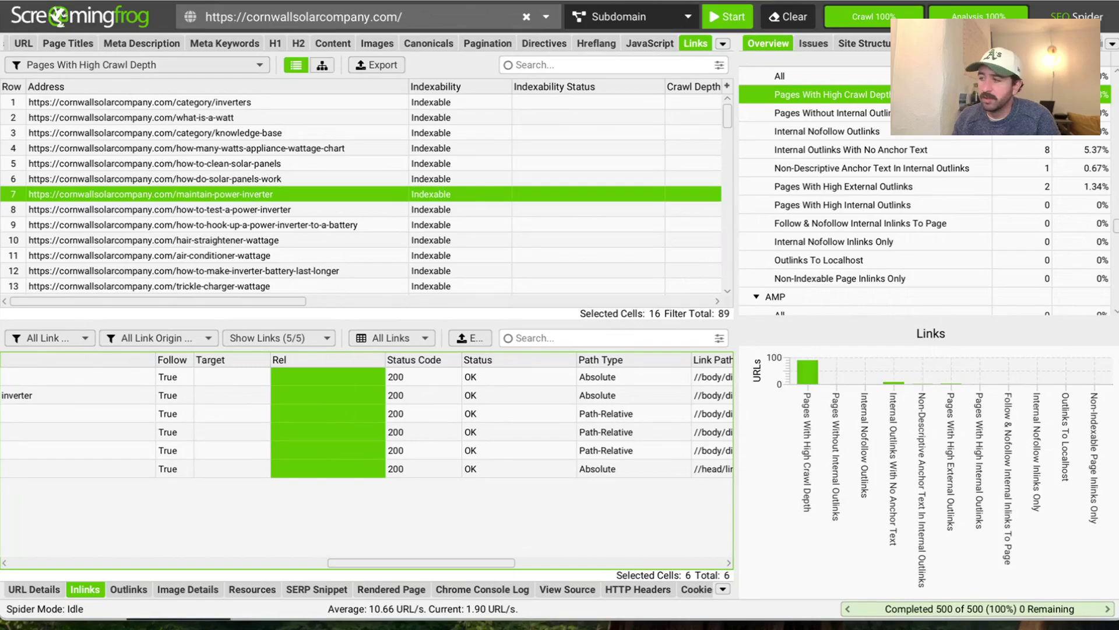
key("super+Tab")
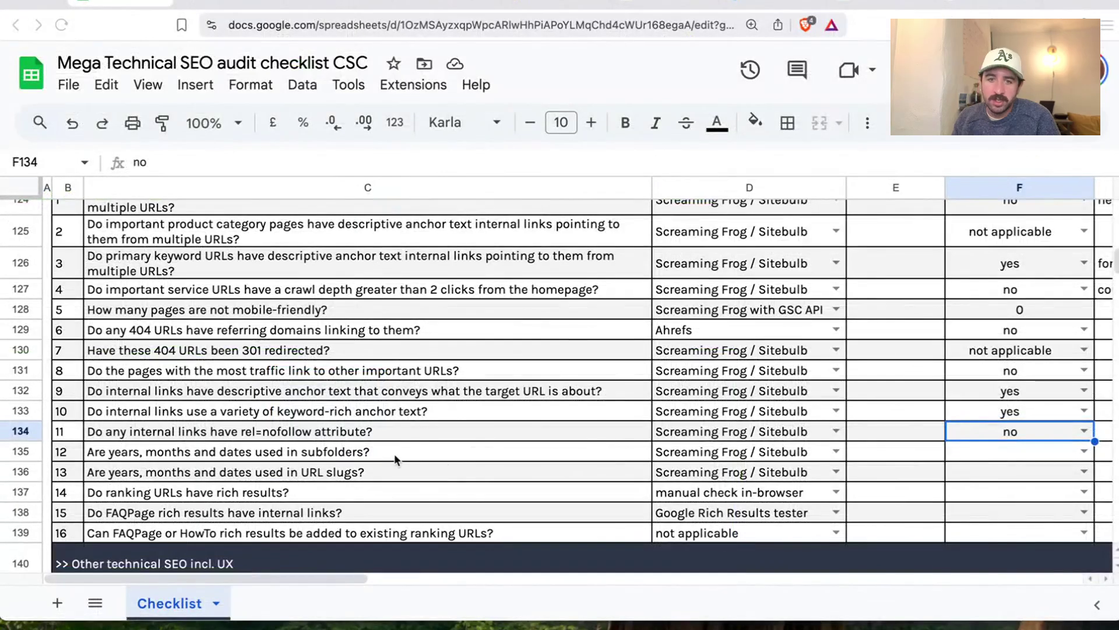
Answer "no" to whether years, months and dates are used in subfolders
left_click(337, 454)
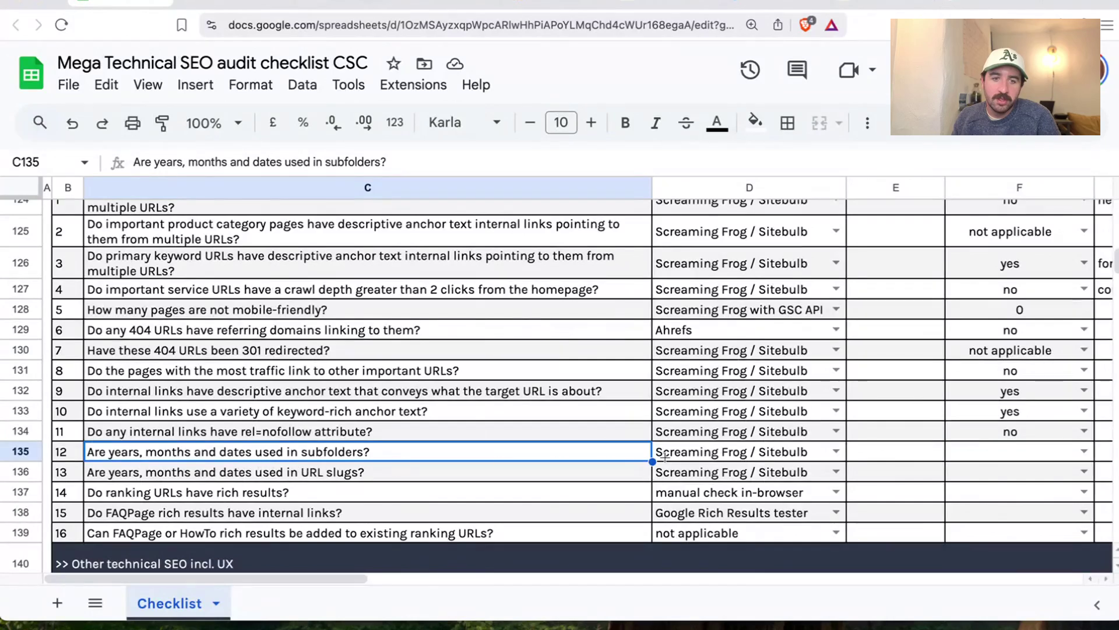
left_click(1081, 453)
left_click(1010, 397)
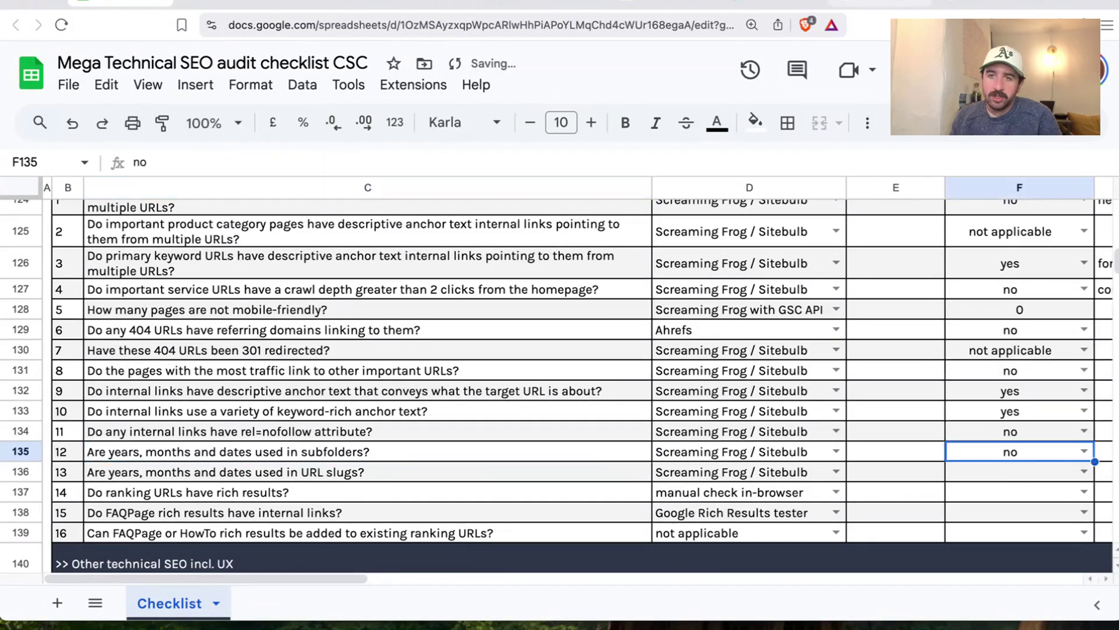
On the company website, examine the URL paths of the washing machine article and its Inverters category page
left_click(880, 3)
key("Home")
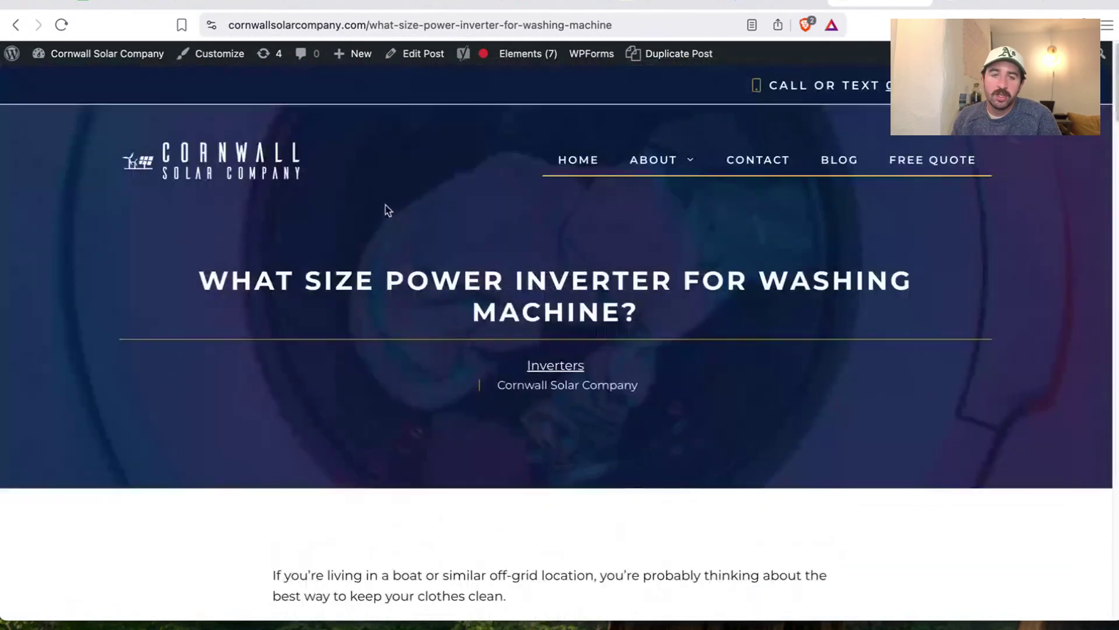
left_click_drag(369, 25, 615, 26)
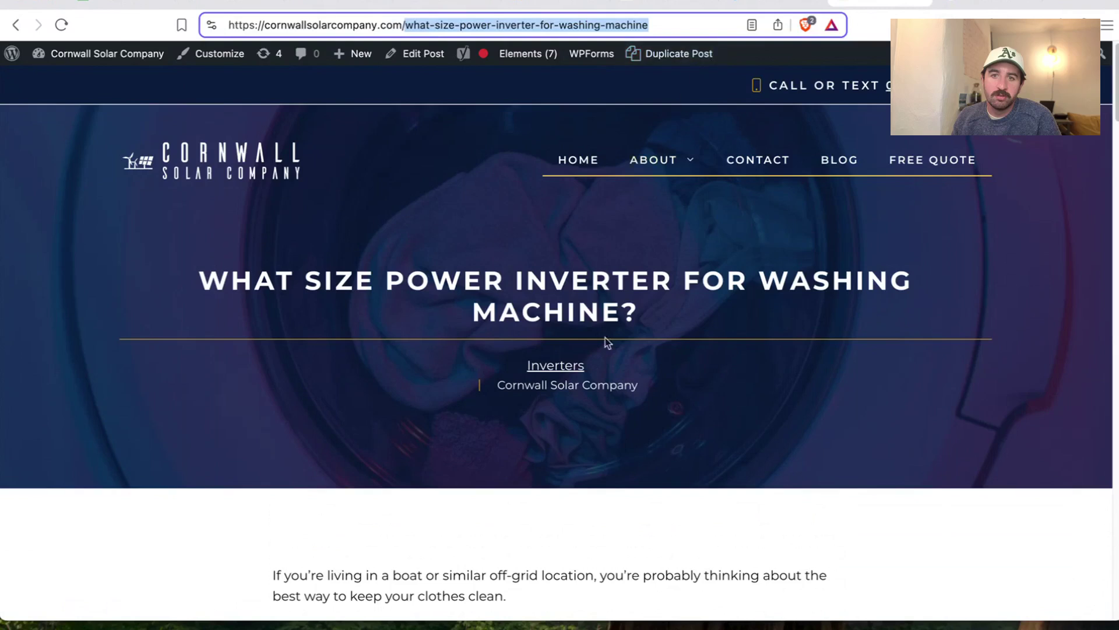
left_click(555, 365)
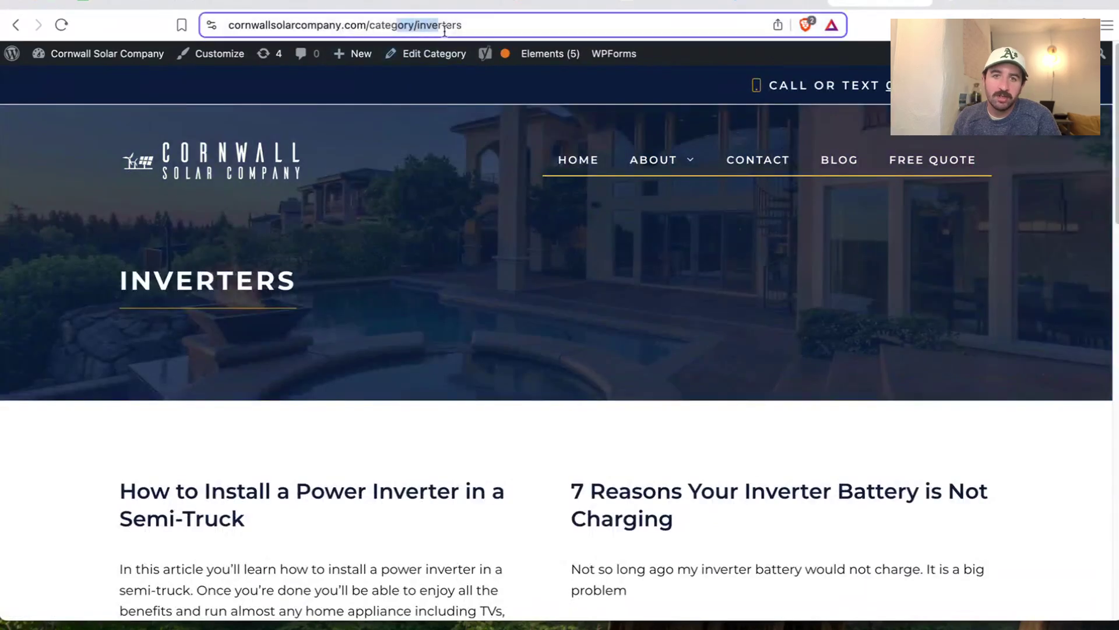
Return to the checklist spreadsheet and answer "no" to whether years, months and dates are used in URL slugs
left_click_drag(499, 25, 525, 28)
left_click(434, 31)
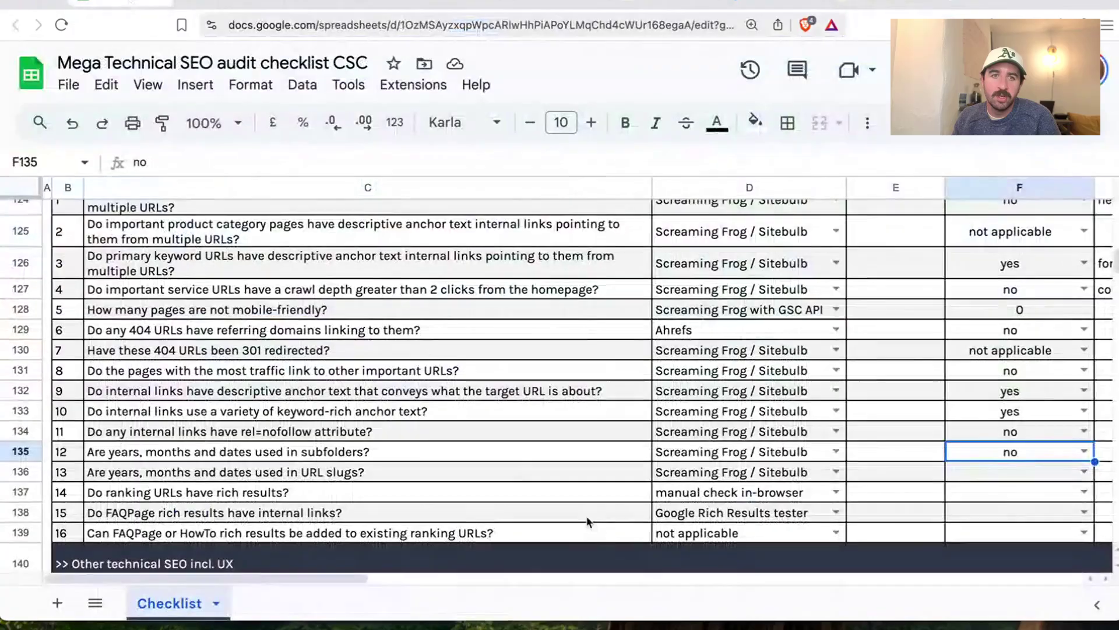
left_click(119, 3)
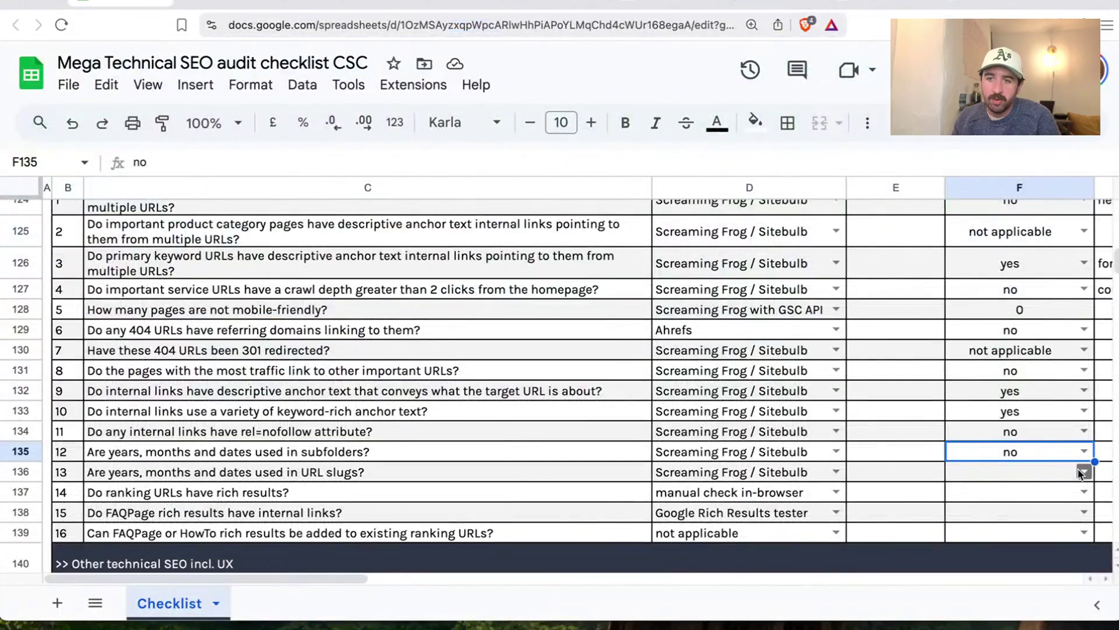
left_click(1083, 471)
left_click(1040, 420)
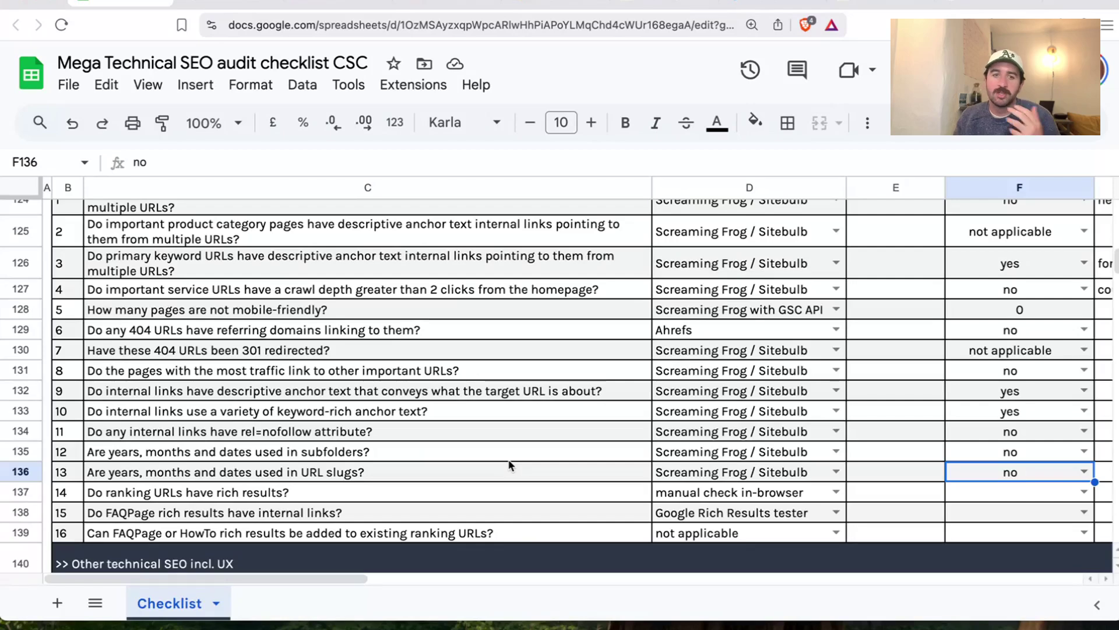
For the rich results question, switch to Google Search Console and examine the valid items and example URLs in the FAQ enhancement report
left_click(279, 494)
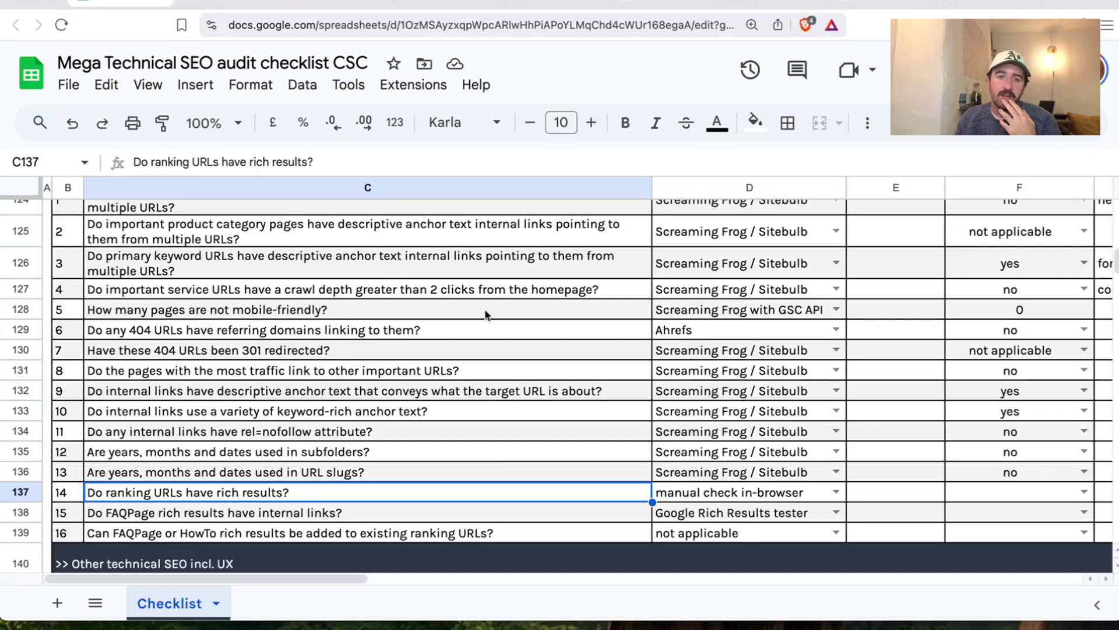
left_click(229, 4)
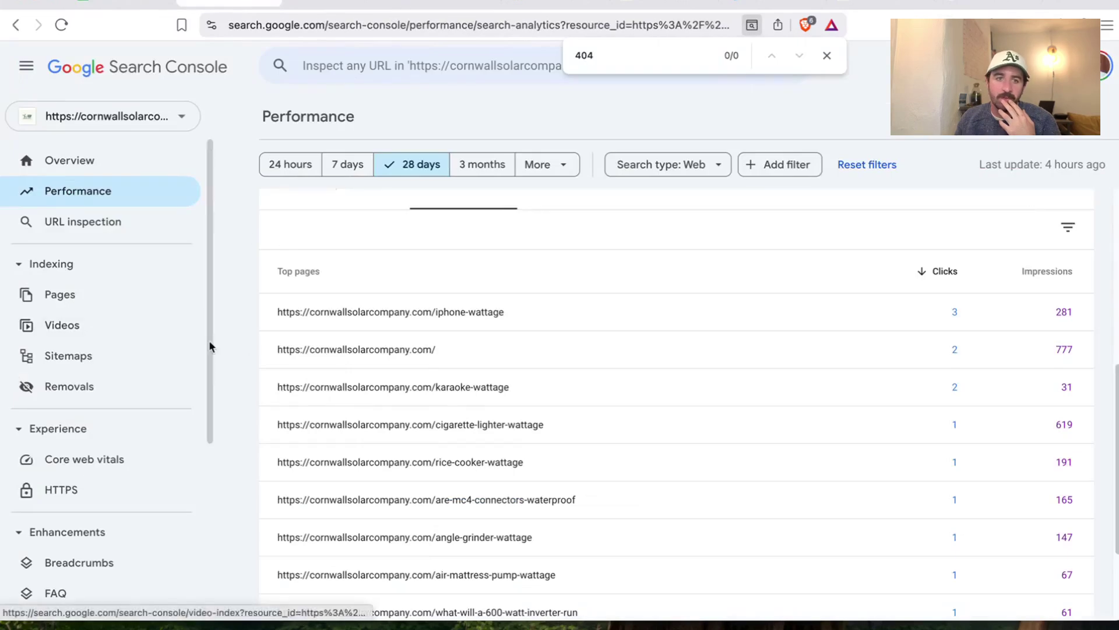
scroll(82, 326, "down", 5)
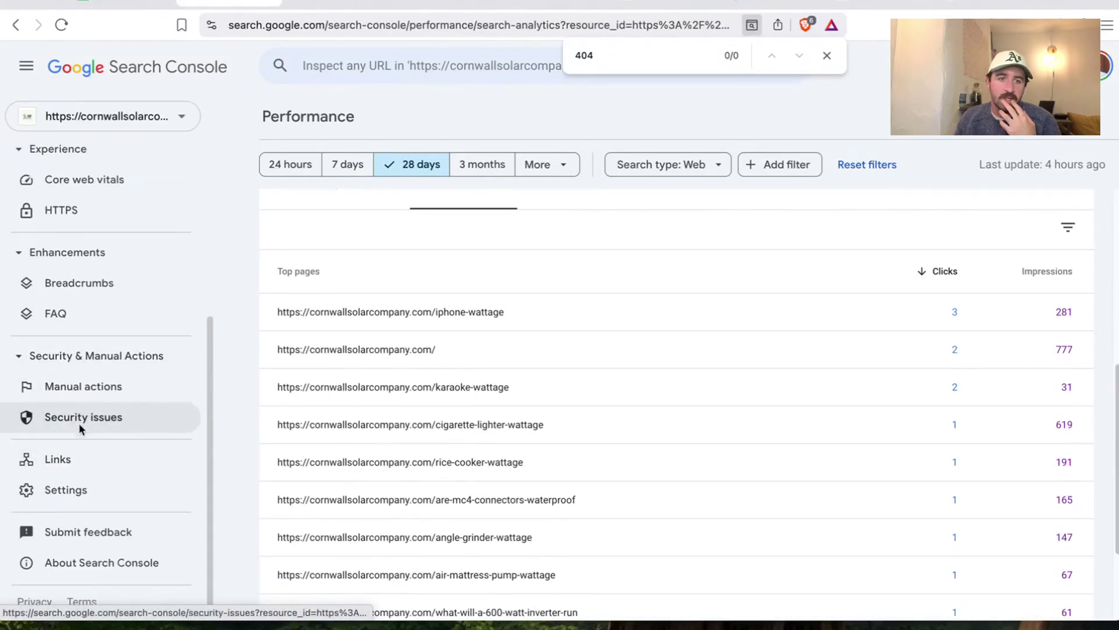
scroll(76, 416, "up", 2)
left_click(70, 408)
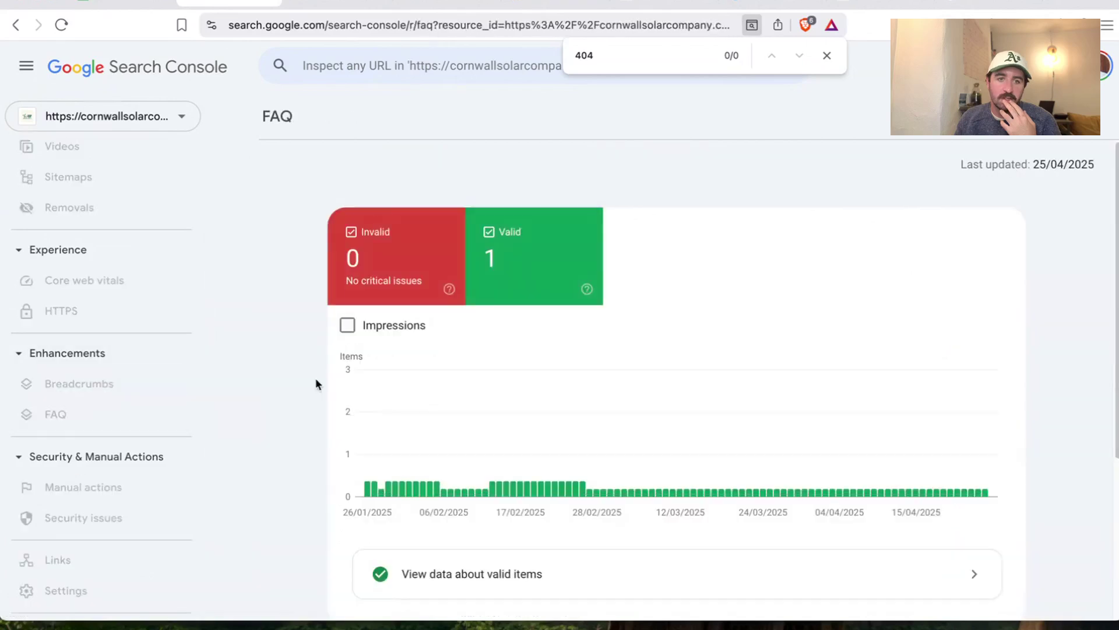
scroll(323, 379, "down", 4)
left_click(537, 340)
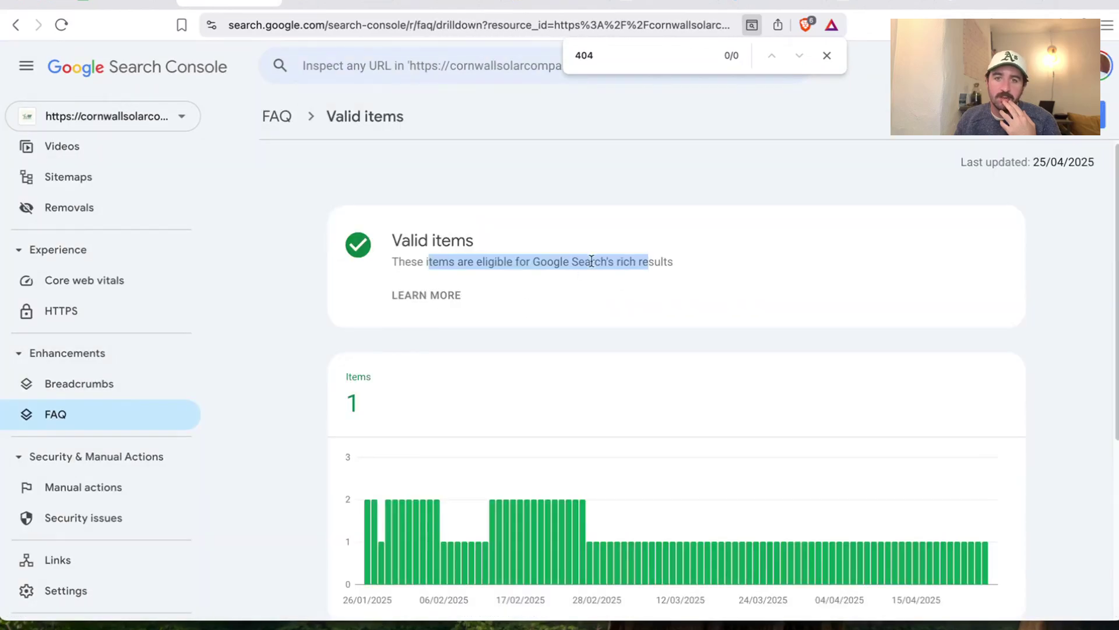
scroll(583, 303, "down", 5)
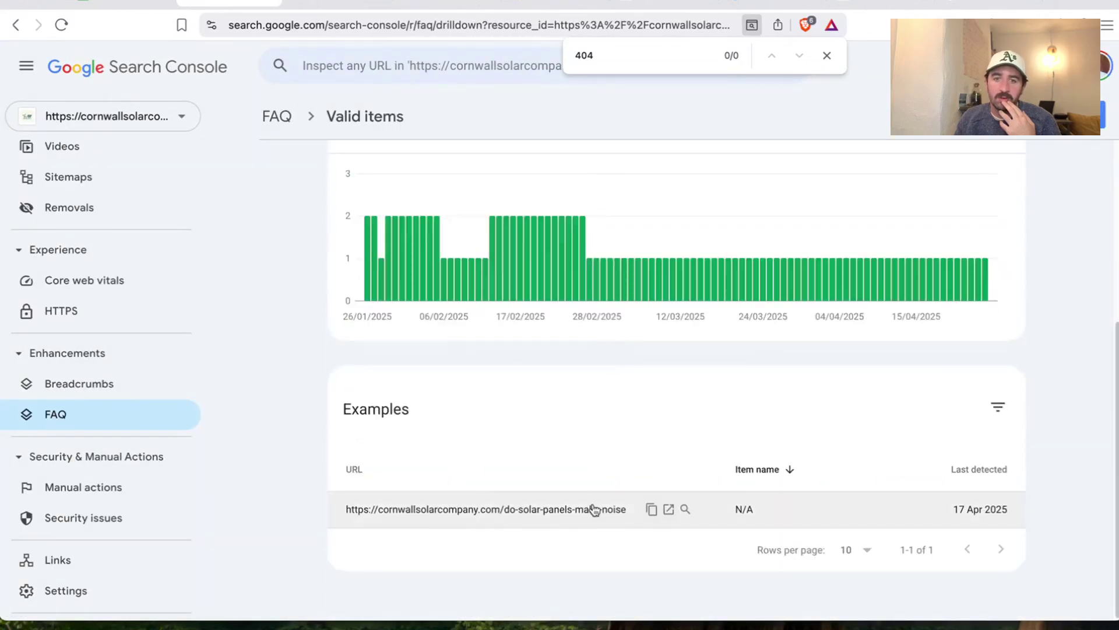
Examine the valid items and example URLs in the Breadcrumbs enhancement report
left_click(76, 384)
scroll(428, 372, "down", 2)
left_click(443, 361)
scroll(482, 287, "down", 5)
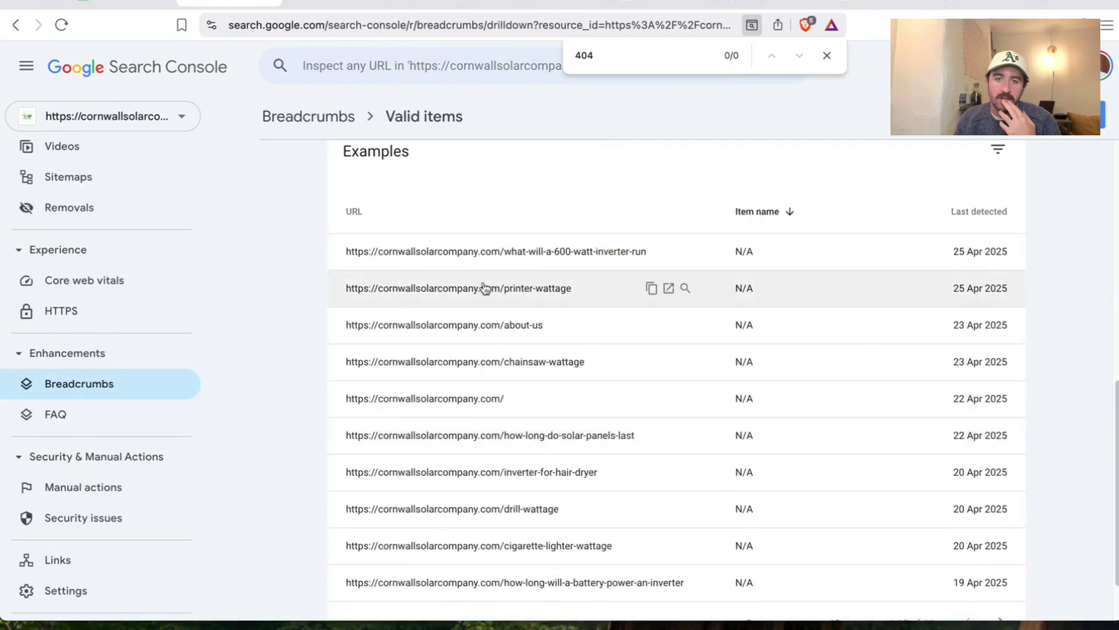
scroll(558, 398, "down", 2)
scroll(585, 327, "up", 10)
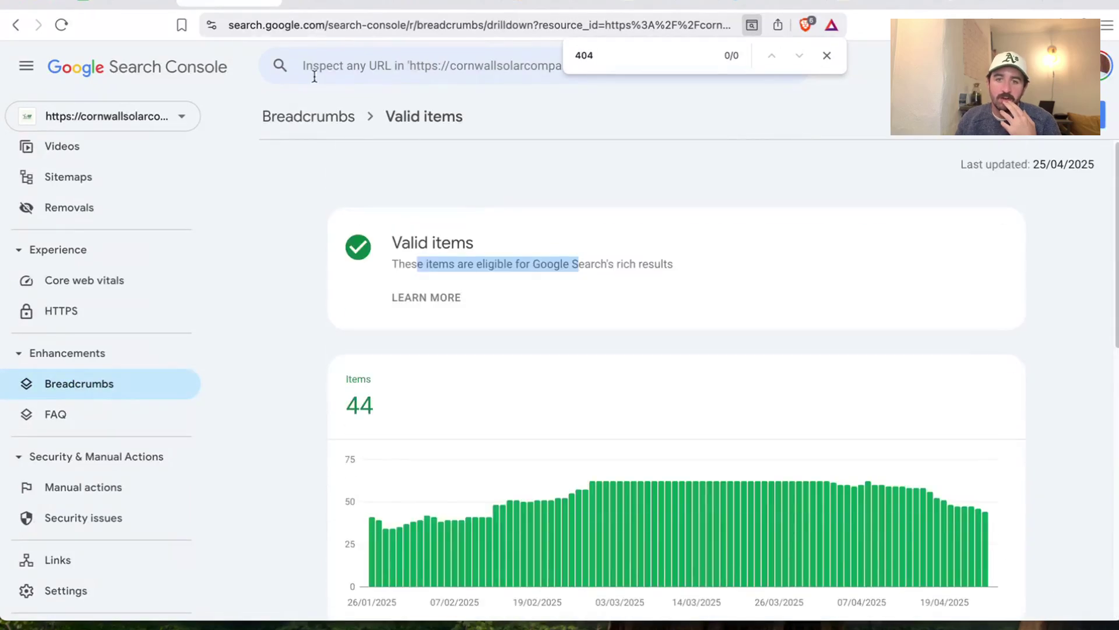
Return to the checklist spreadsheet and answer "yes" to whether ranking URLs have rich results
left_click(106, 2)
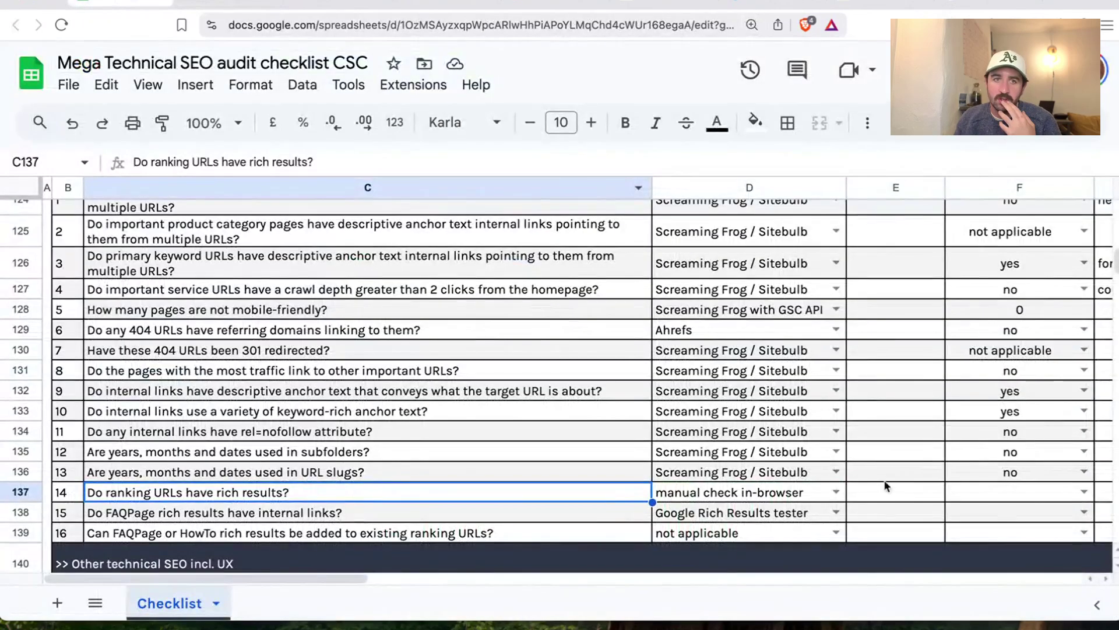
left_click(1083, 494)
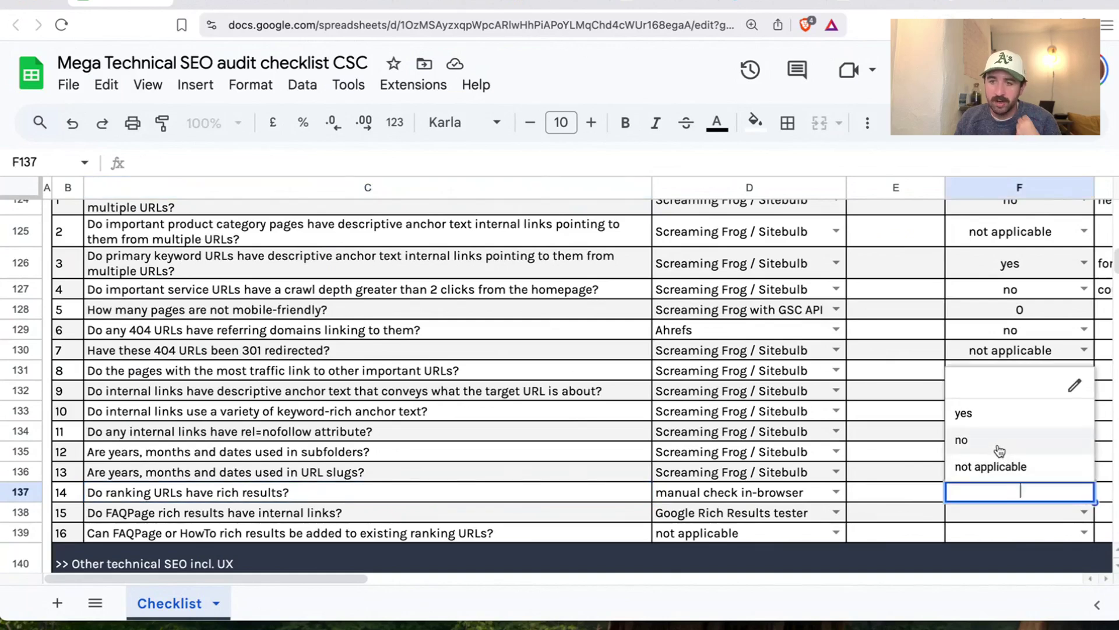
left_click(965, 415)
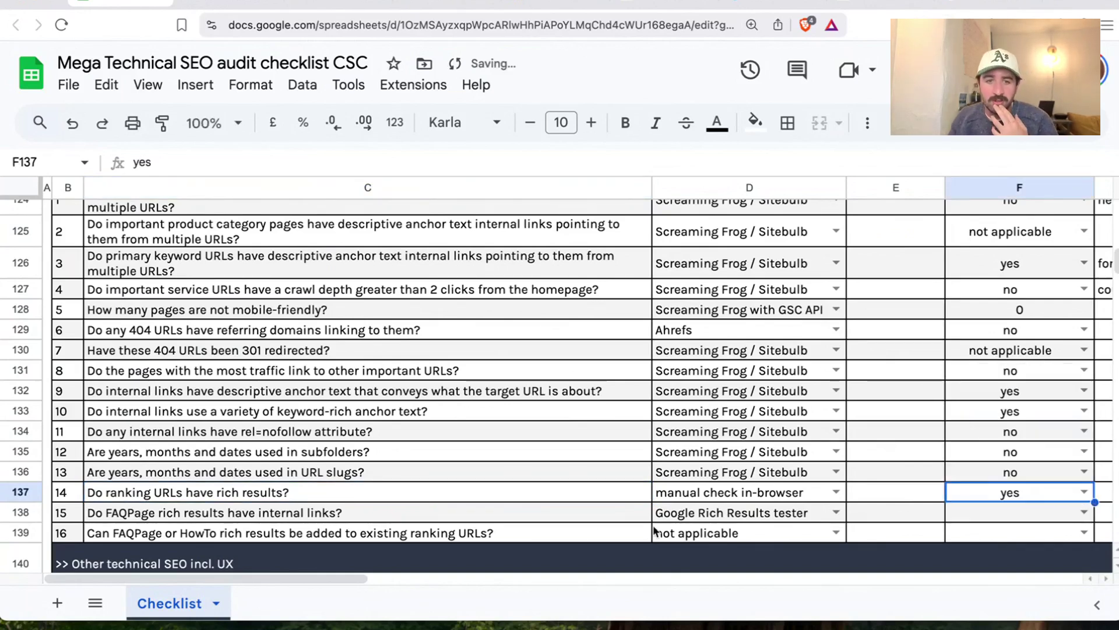
Answer "no" to whether FAQPage rich results have internal links
left_click(298, 517)
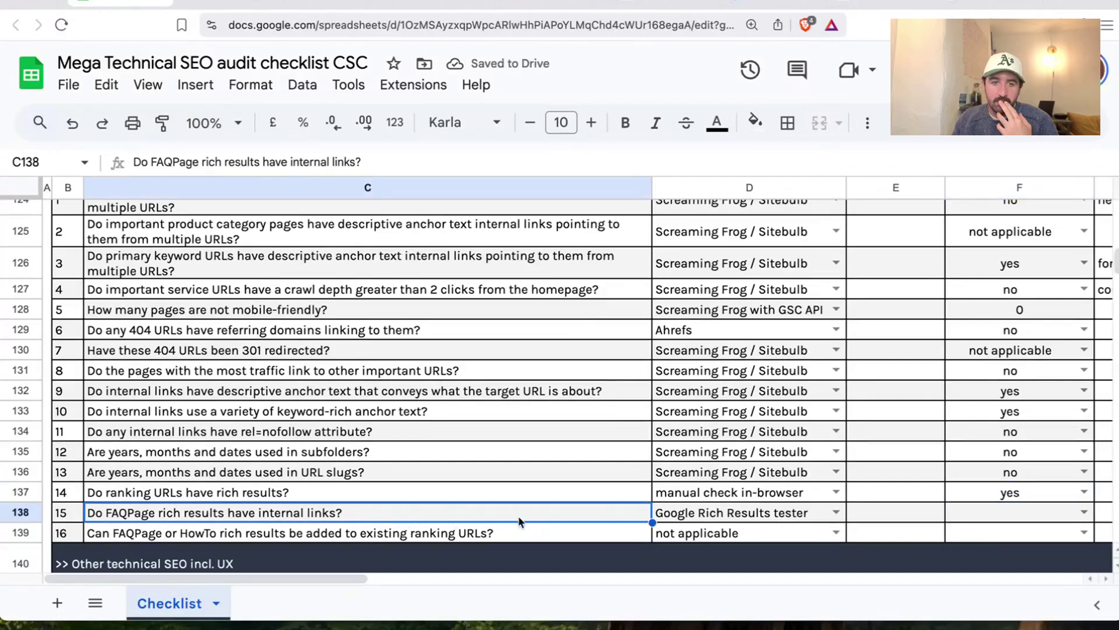
left_click(1082, 515)
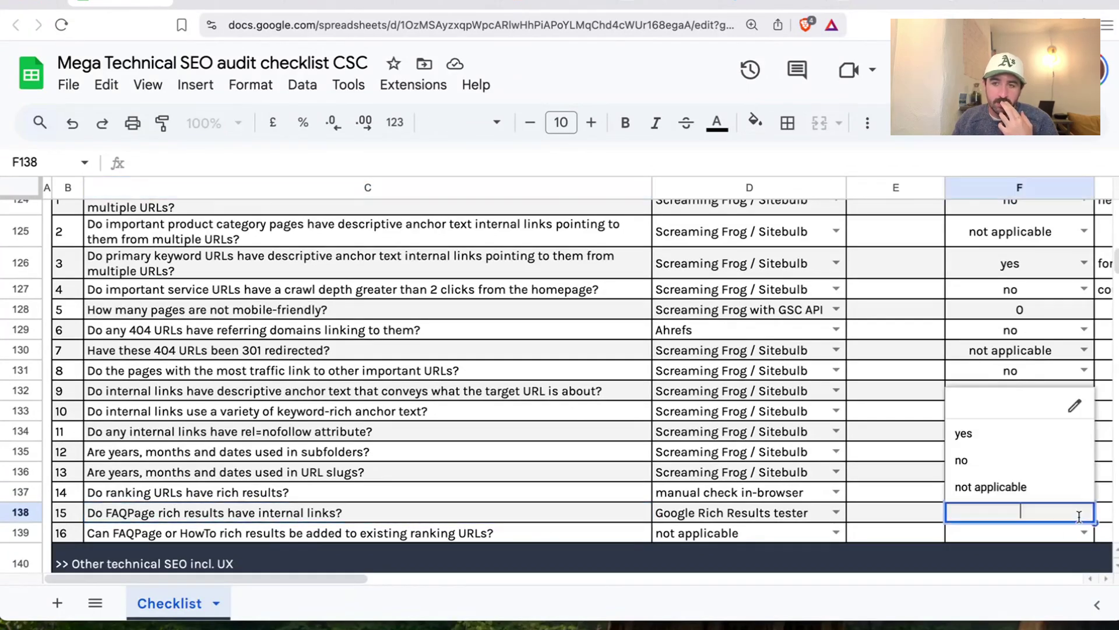
left_click(962, 461)
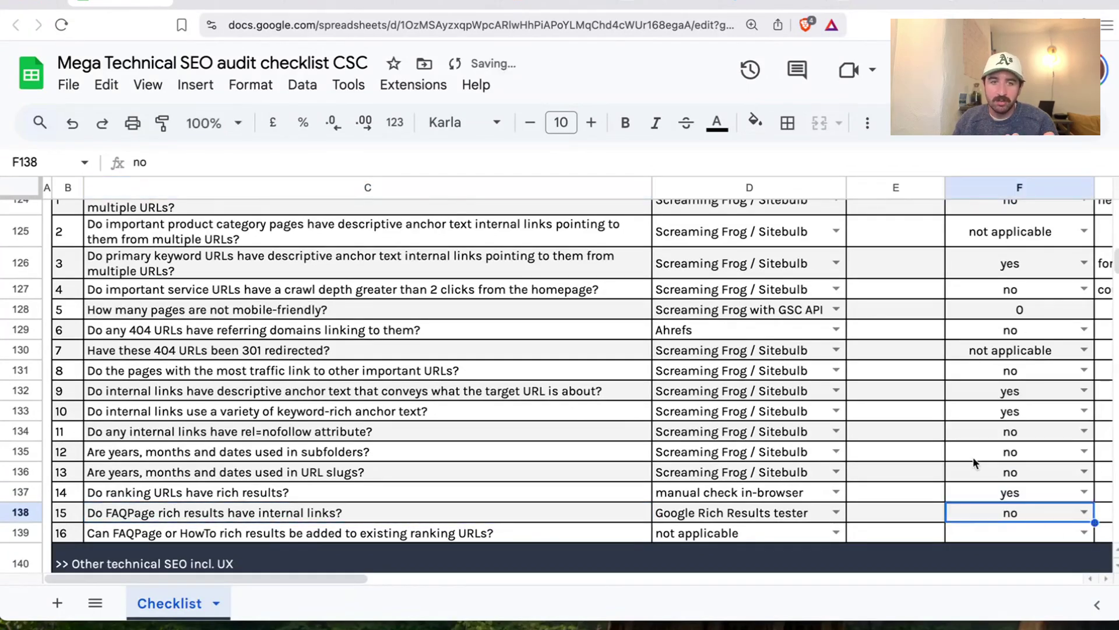
Answer "yes" to whether FAQPage or HowTo rich results can be added to existing ranking URLs
left_click(169, 537)
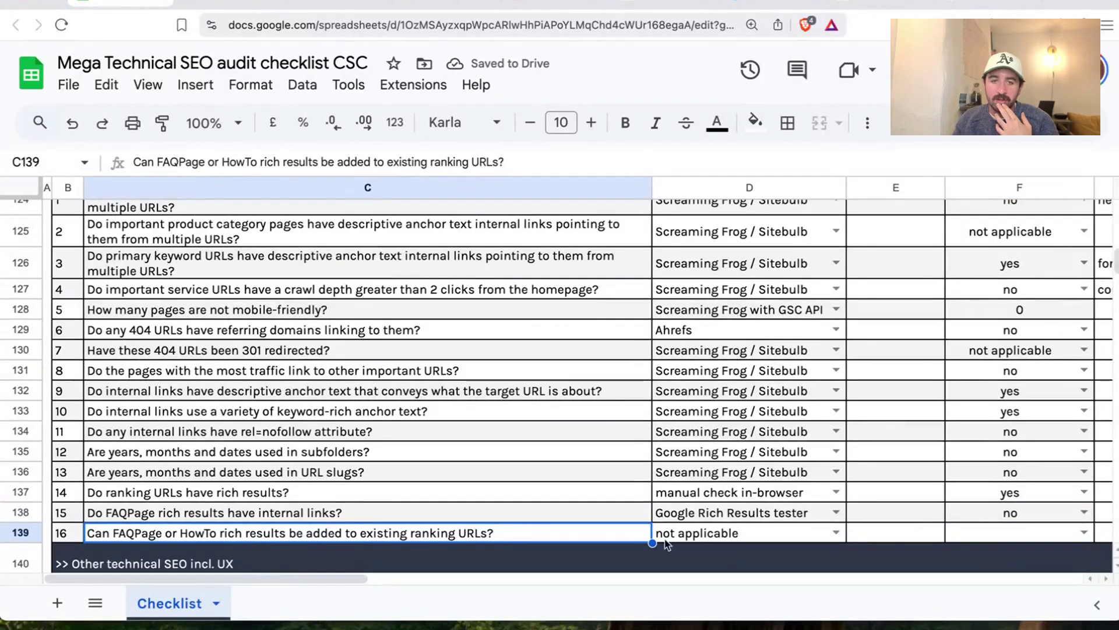
left_click(1072, 534)
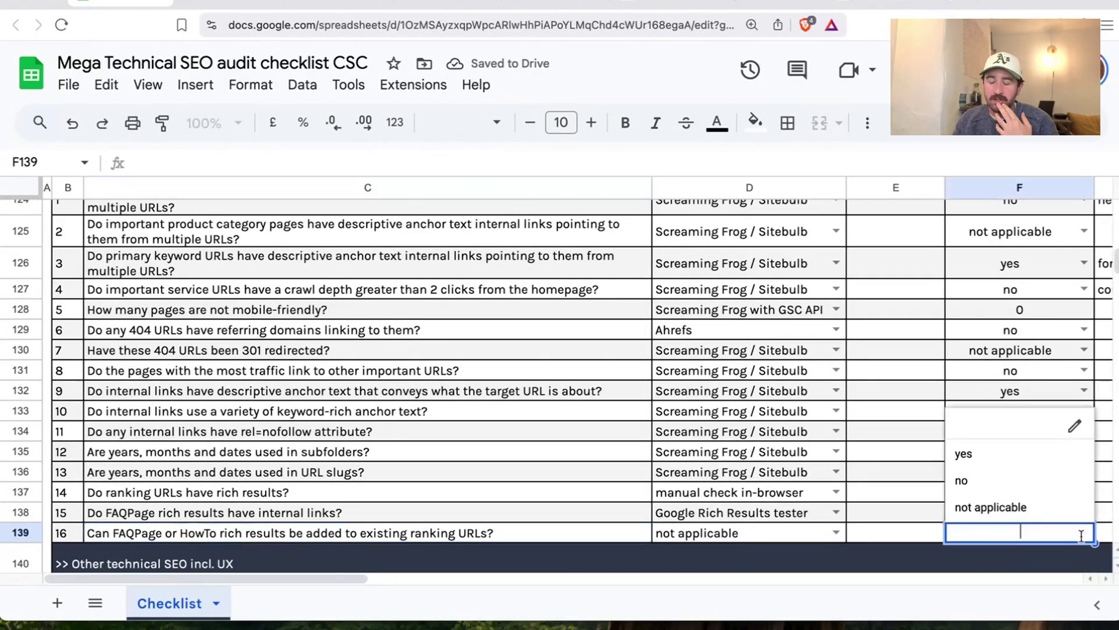
left_click(966, 455)
Add the note "we could add this schema markup to our blogs." in column G of the FAQPage or HowTo question
left_click_drag(328, 579, 423, 579)
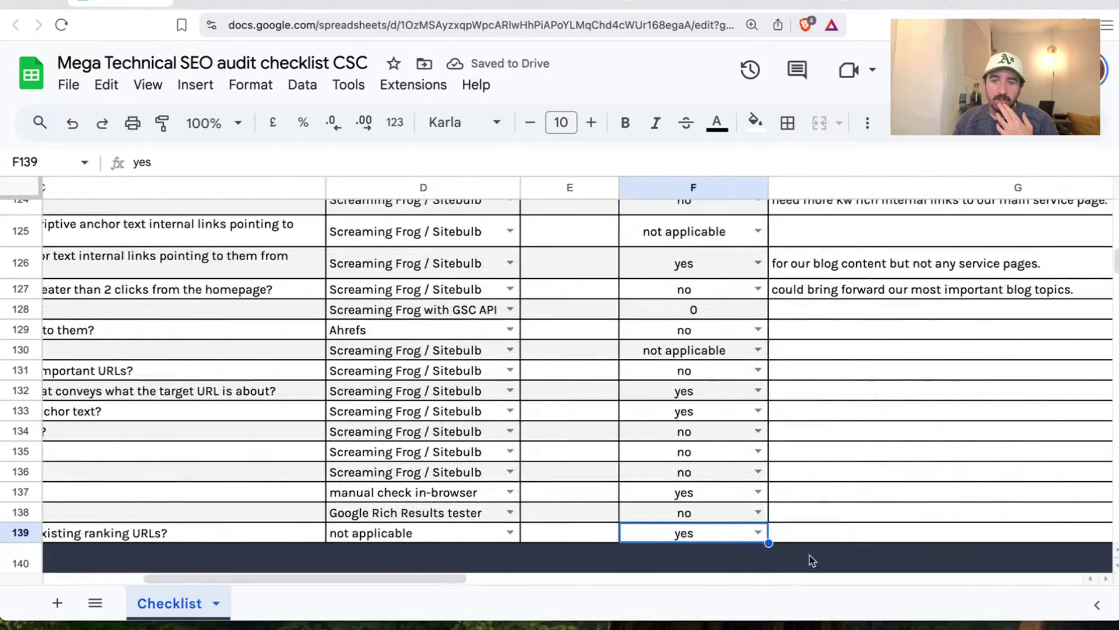
left_click(807, 539)
double_click(805, 534)
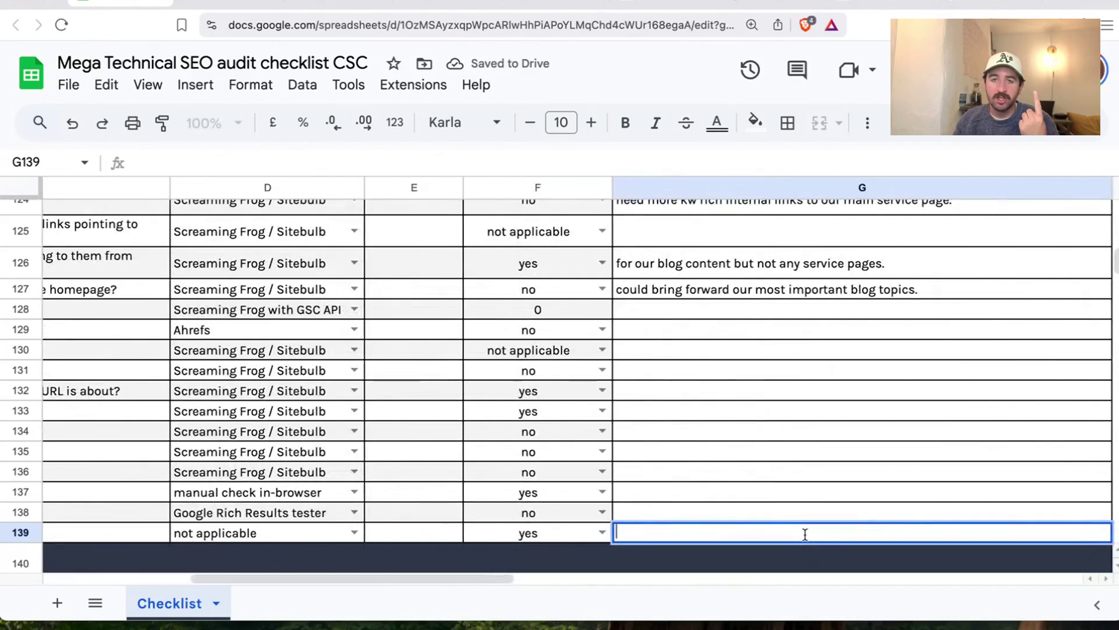
type("we could ad")
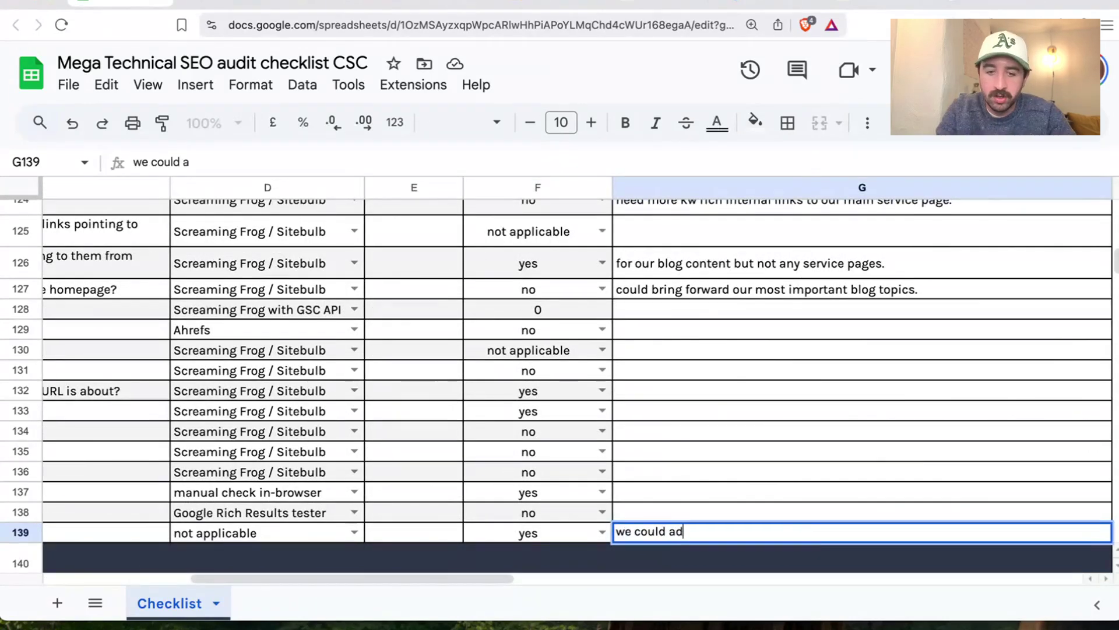
type("d this schema")
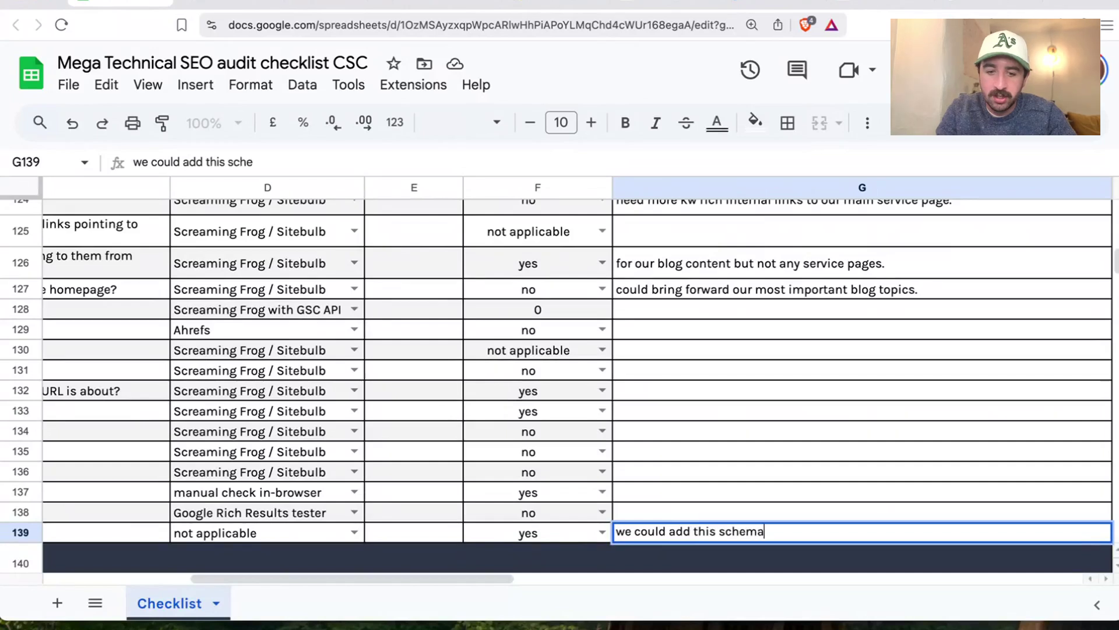
type(" markup to o")
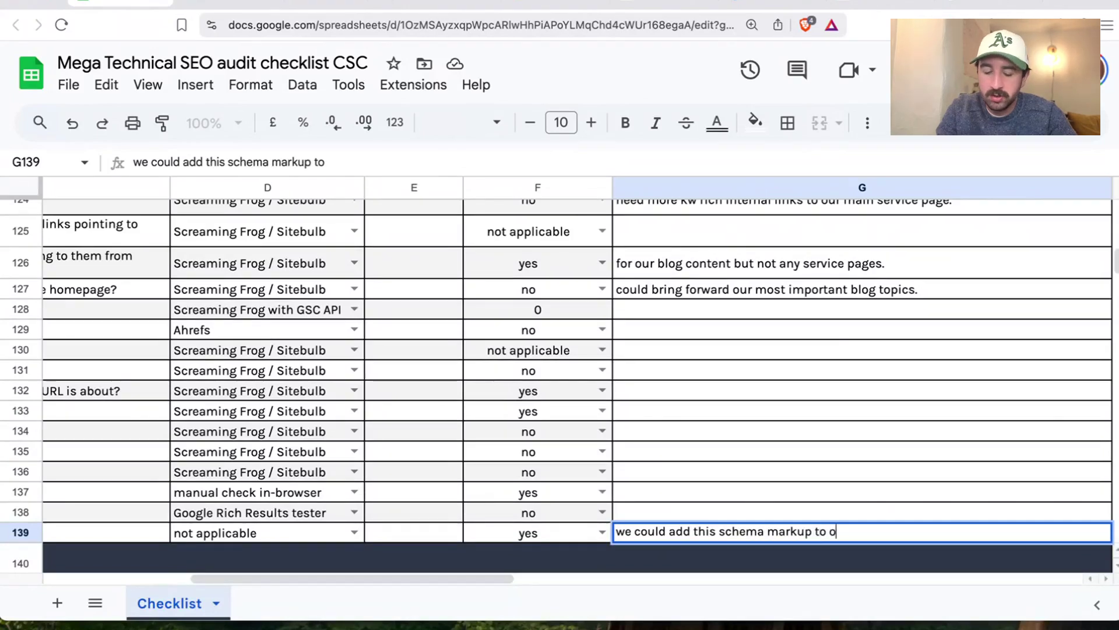
type("ur blogs.")
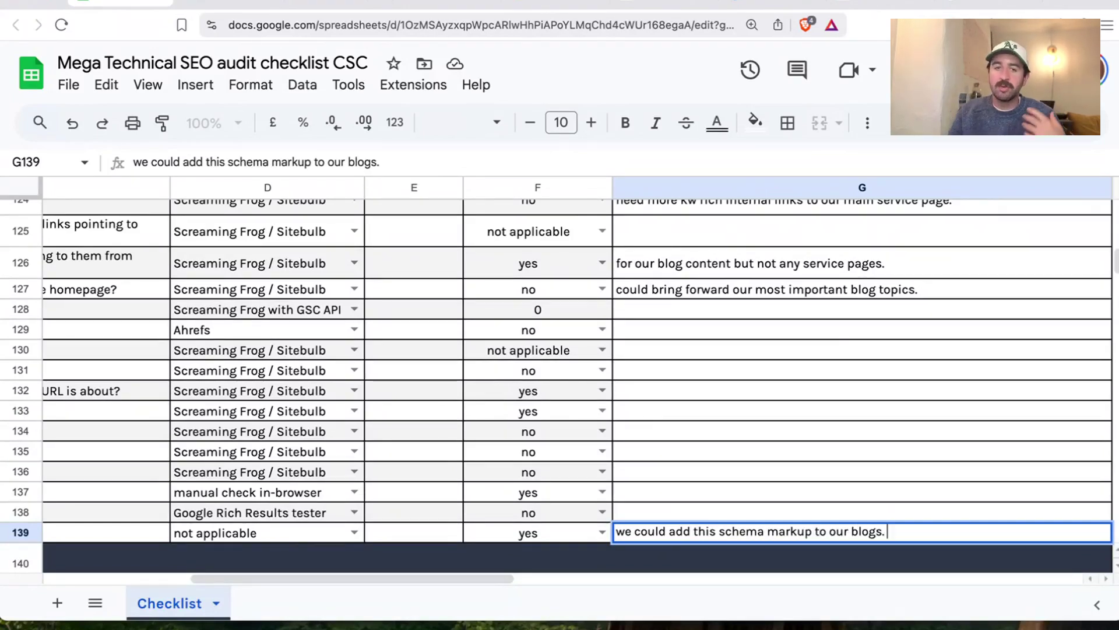
left_click(781, 450)
left_click_drag(443, 578, 264, 578)
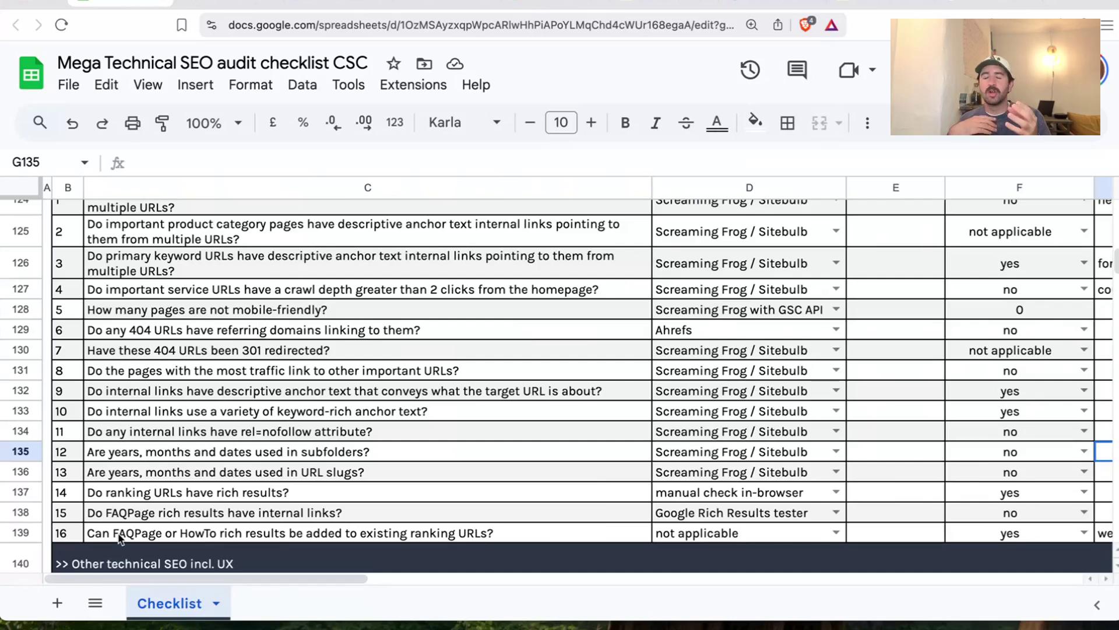
Remove the "Is HSTS enabled?" question row from the "Other technical SEO incl. UX" section
scroll(258, 473, "down", 10)
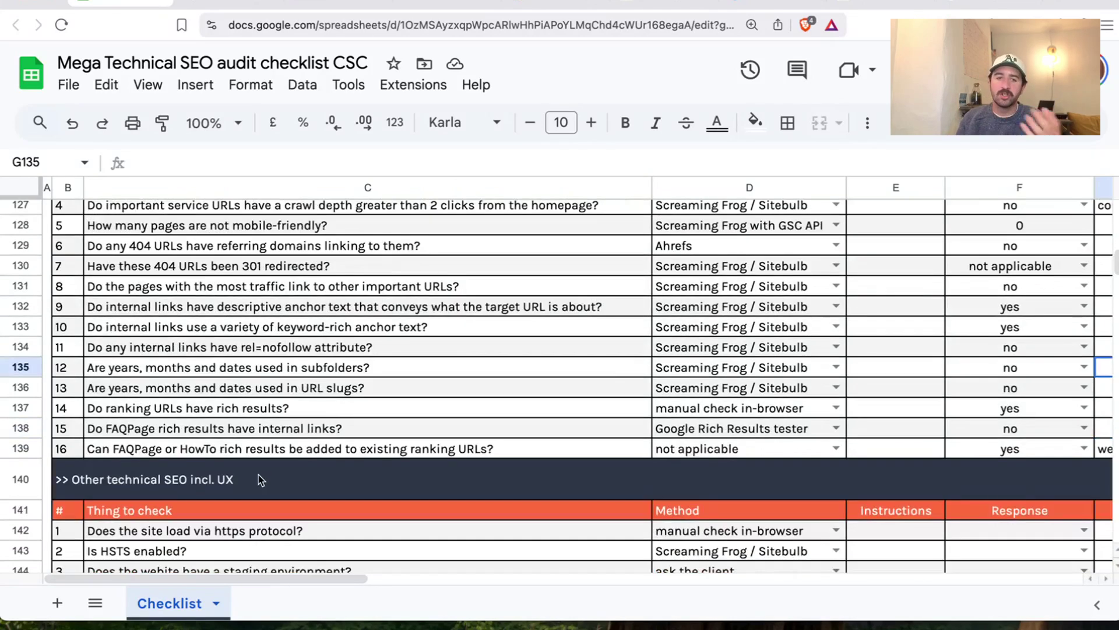
scroll(280, 491, "down", 3)
scroll(280, 492, "up", 3)
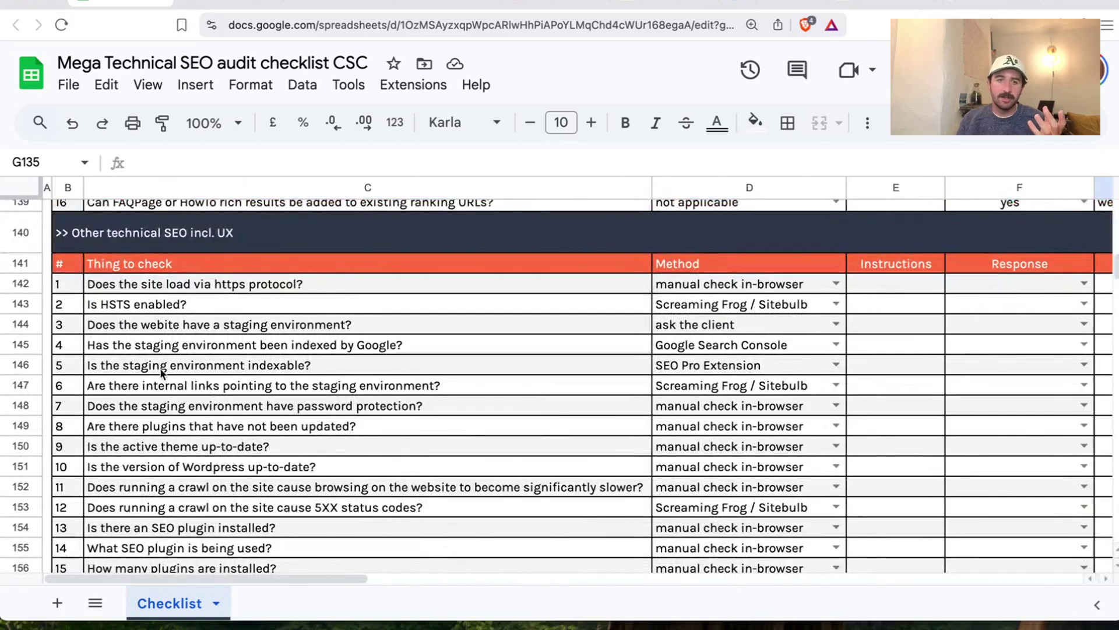
key("ctrl+z")
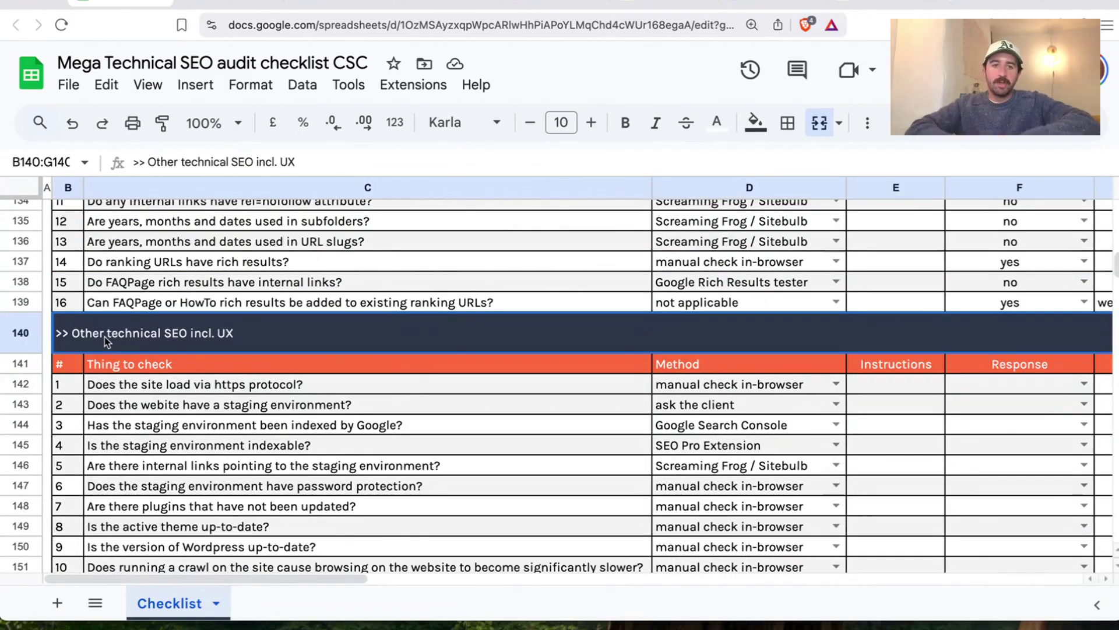
Answer "yes" to whether the site loads via https protocol
left_click(186, 387)
scroll(268, 390, "down", 1)
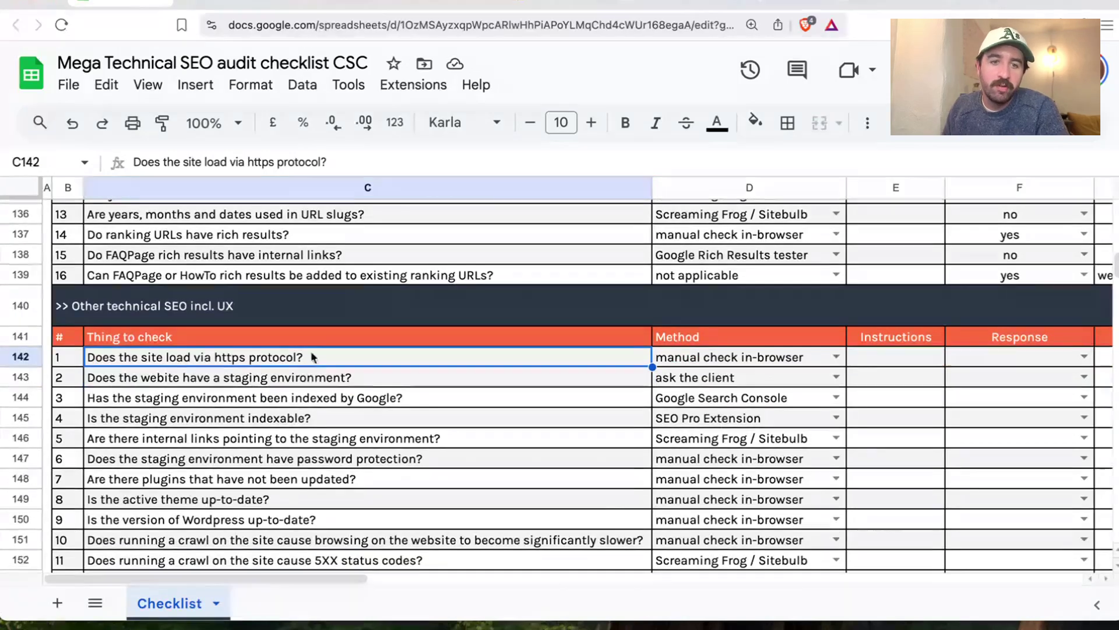
scroll(315, 359, "down", 2)
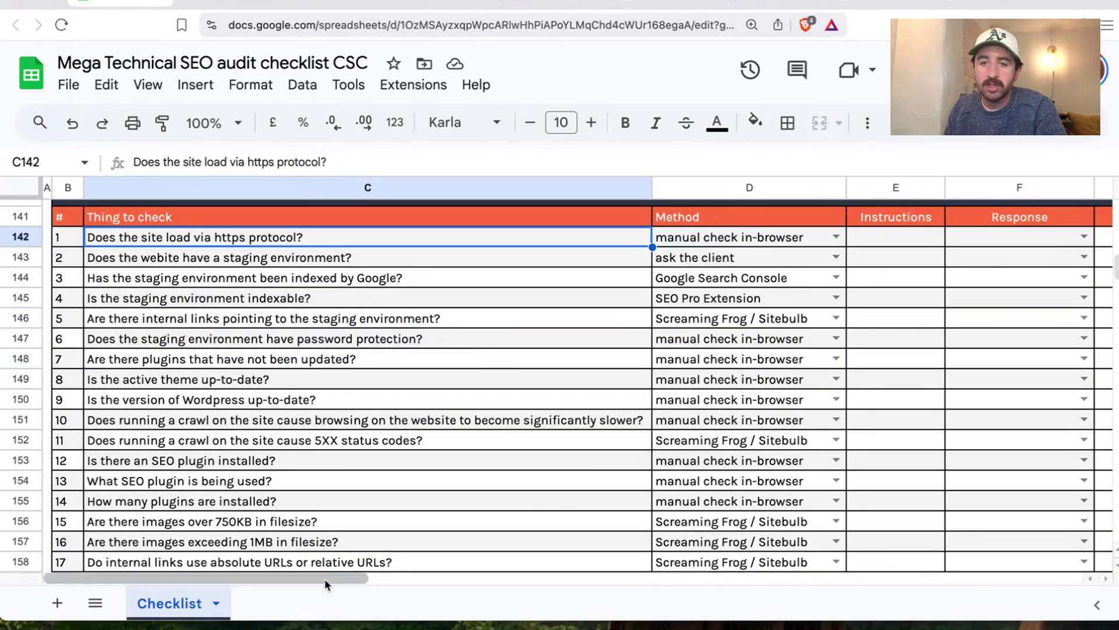
left_click_drag(325, 578, 334, 579)
left_click(1049, 238)
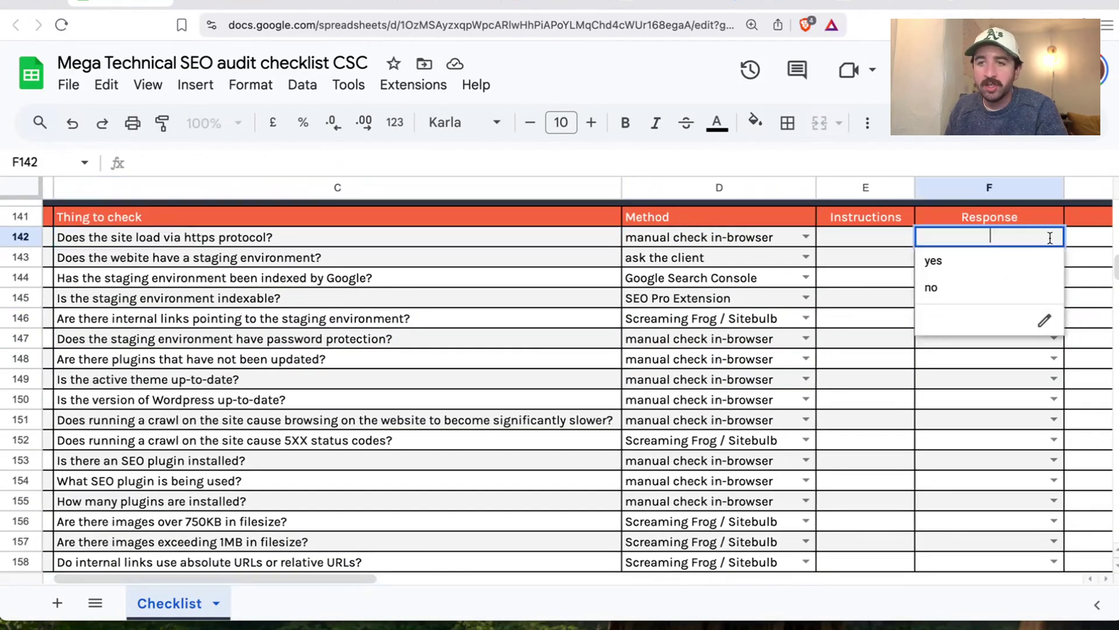
left_click(959, 269)
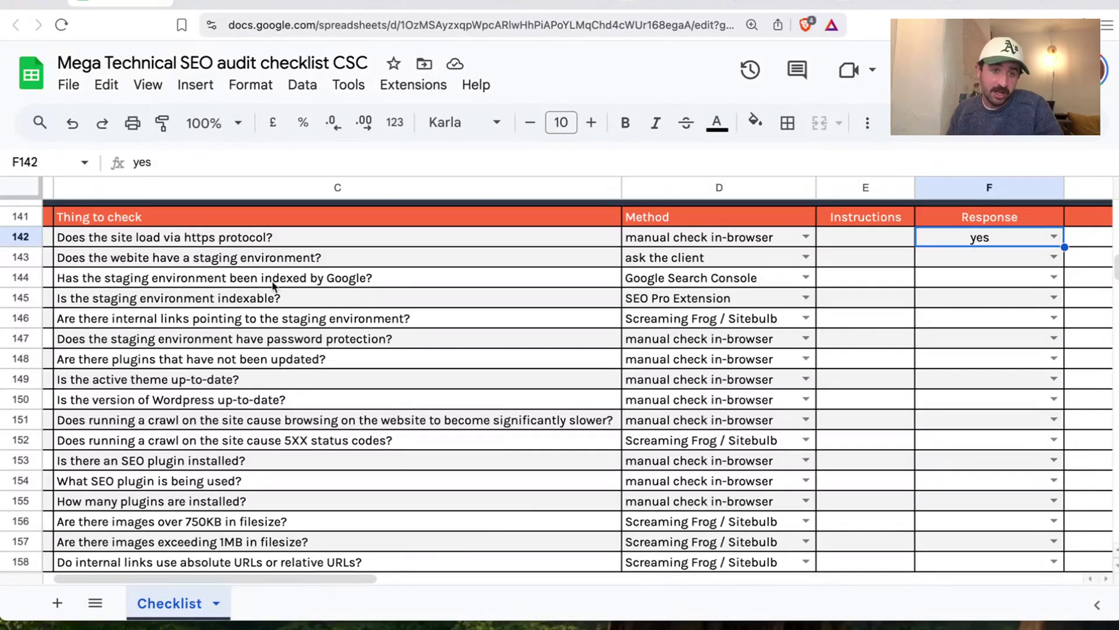
Answer "no" to whether the website has a staging environment, and select the question about Google indexing it
left_click(211, 242)
key("Down")
left_click(1054, 257)
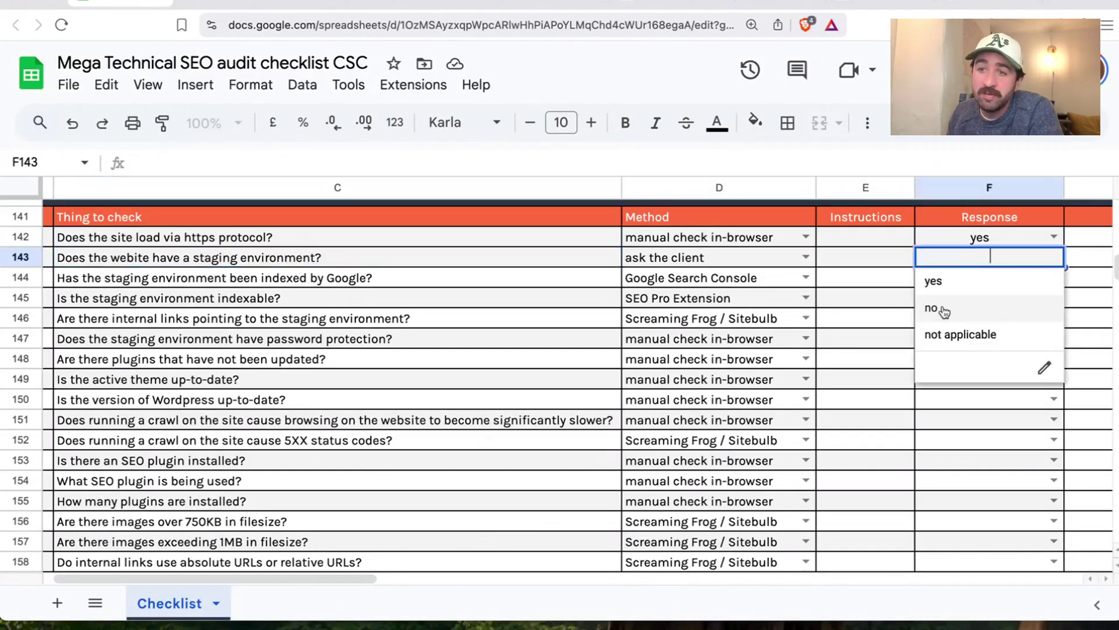
left_click(933, 308)
left_click(227, 279)
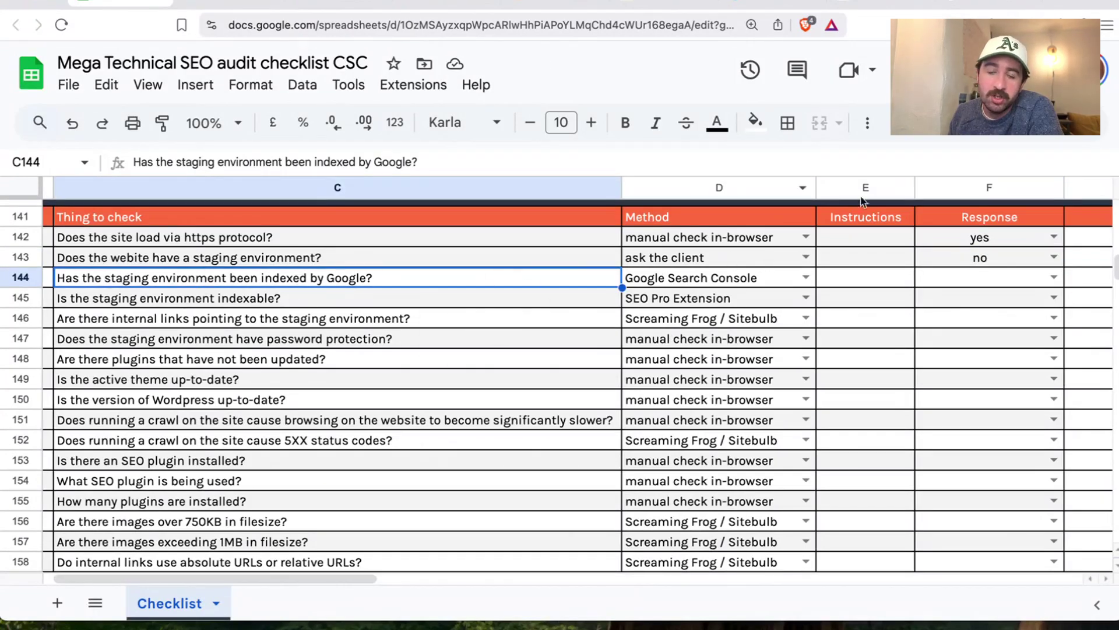
Answer "no" to whether the staging environment has been indexed by Google and whether it is indexable
left_click(1054, 277)
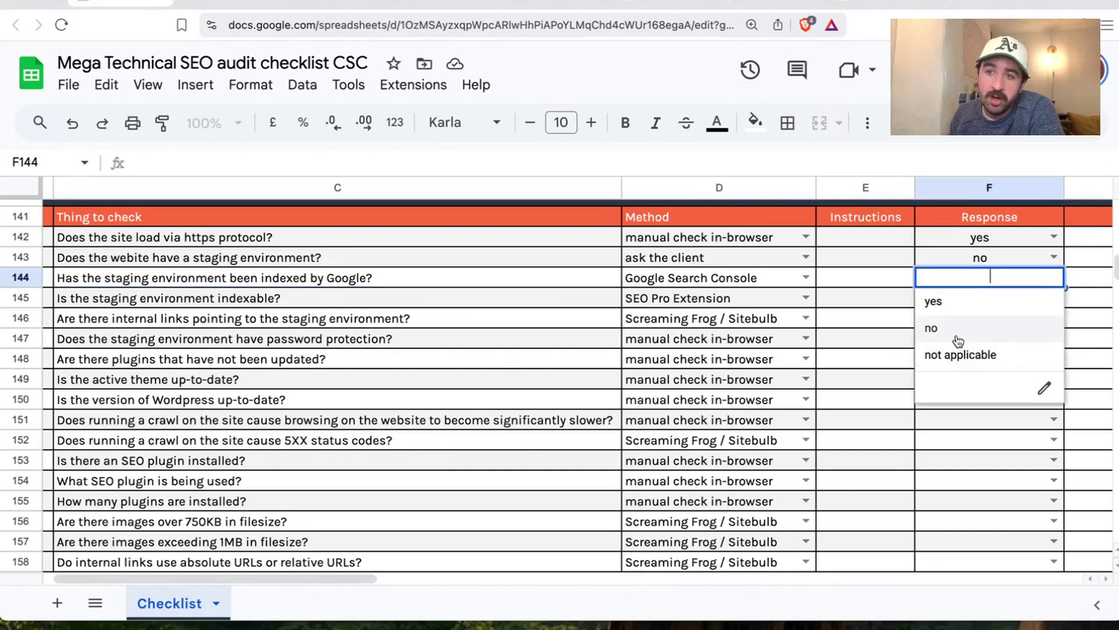
left_click(957, 336)
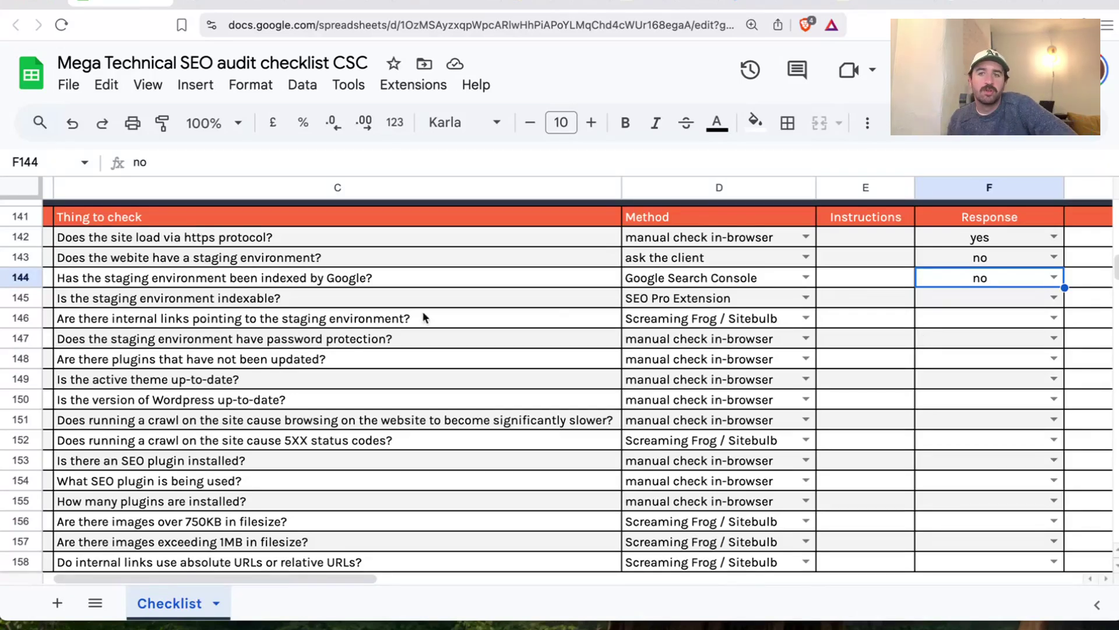
left_click(336, 298)
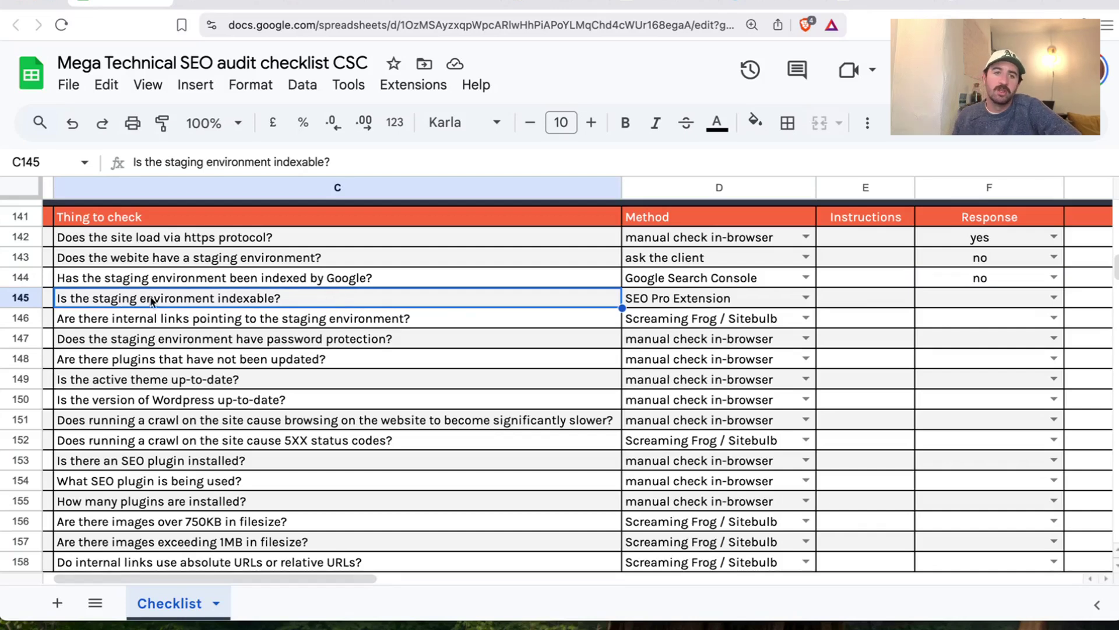
left_click(1053, 298)
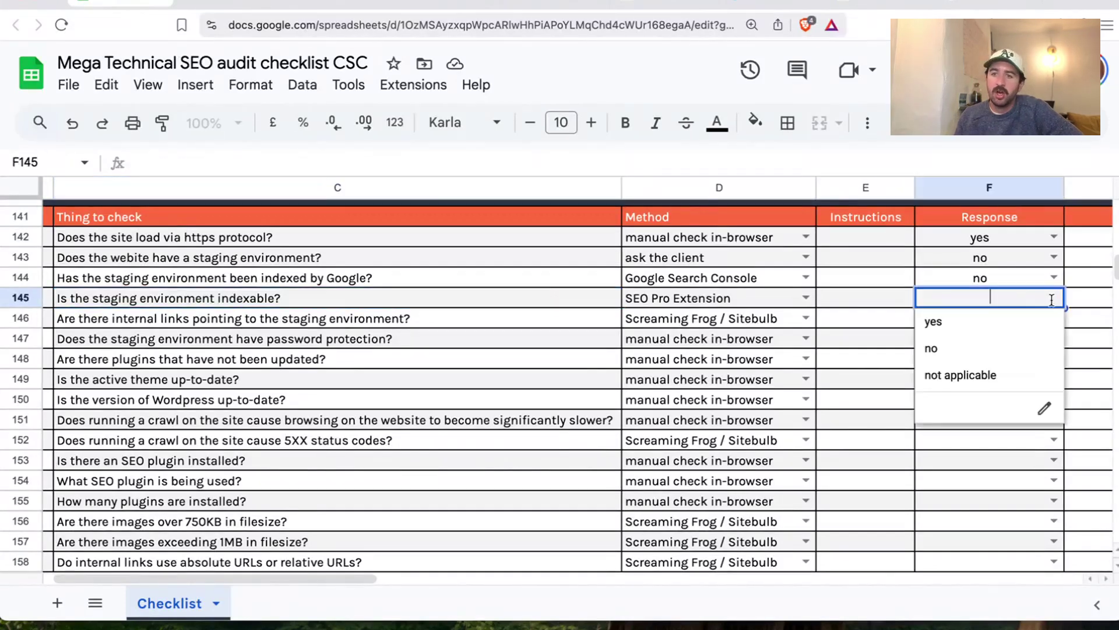
left_click(969, 351)
Answer "no" to internal links pointing to the staging environment and "not applicable" to the staging environment having password protection
left_click(473, 319)
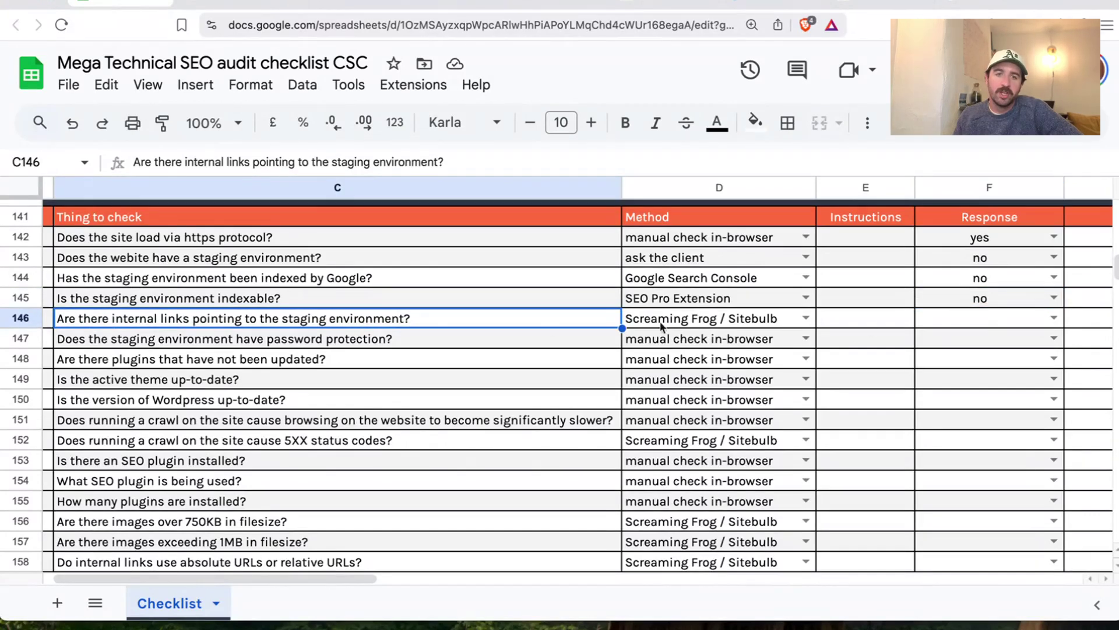
left_click(1053, 317)
left_click(991, 367)
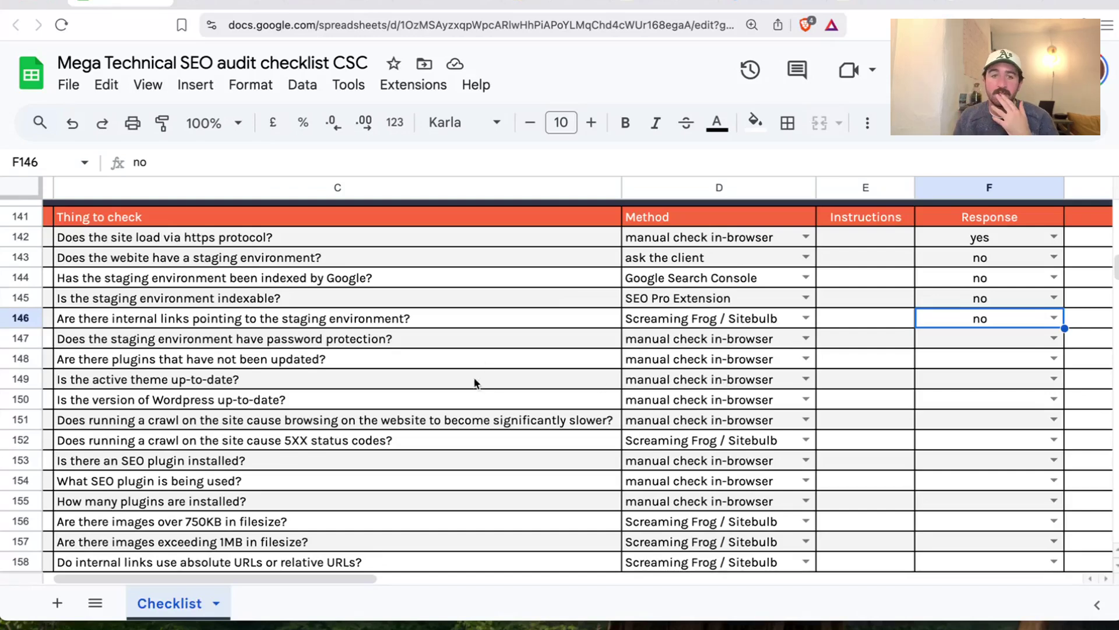
left_click(329, 344)
scroll(312, 579, "left", 2)
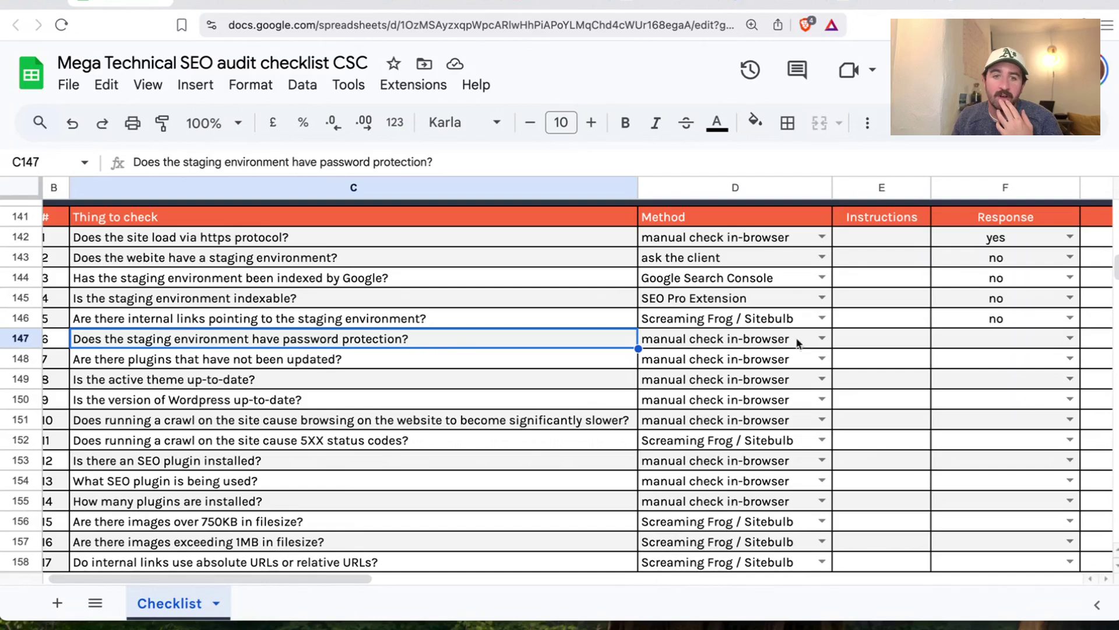
left_click(1071, 338)
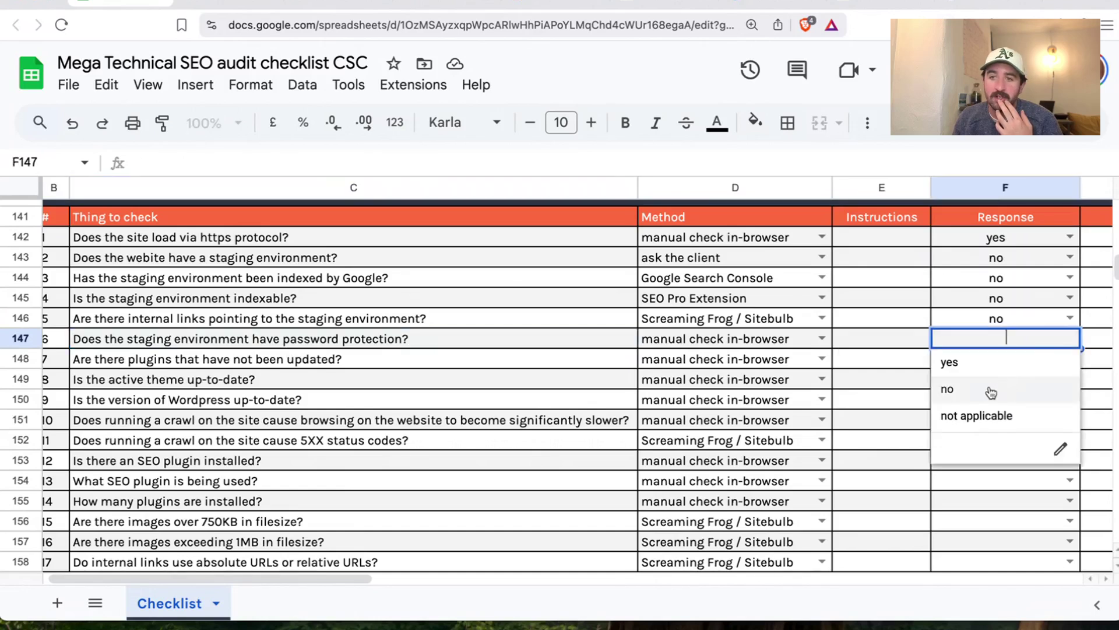
left_click(979, 415)
Switch to the WordPress admin for the outdated plugins question and update the WPCode Lite plugin from the installed plugins list
left_click(419, 360)
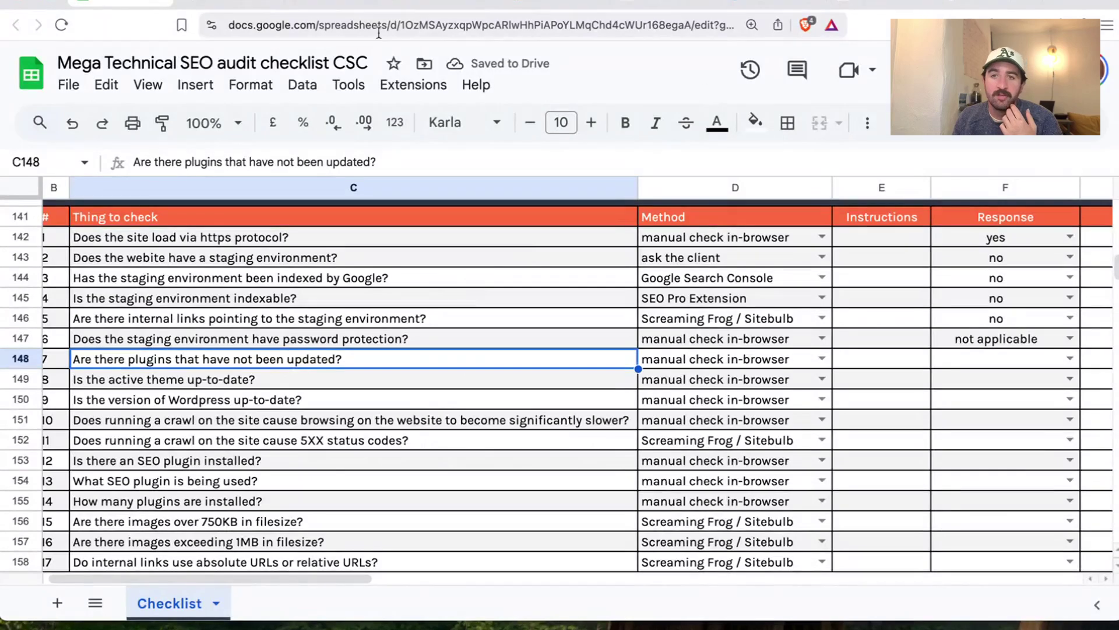
left_click(663, 5)
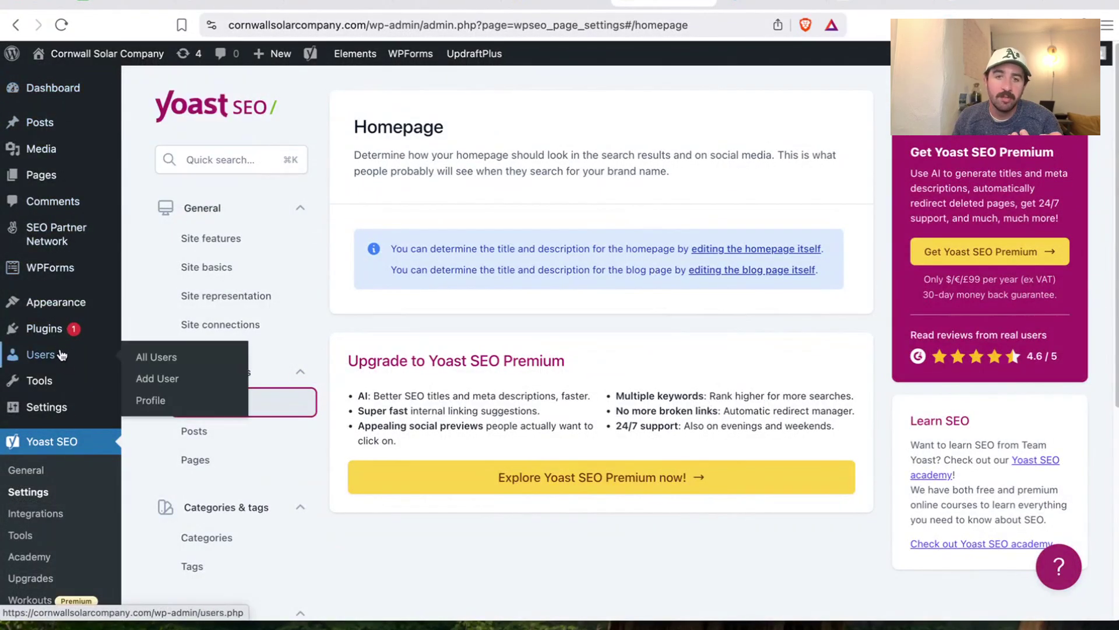
left_click(53, 332)
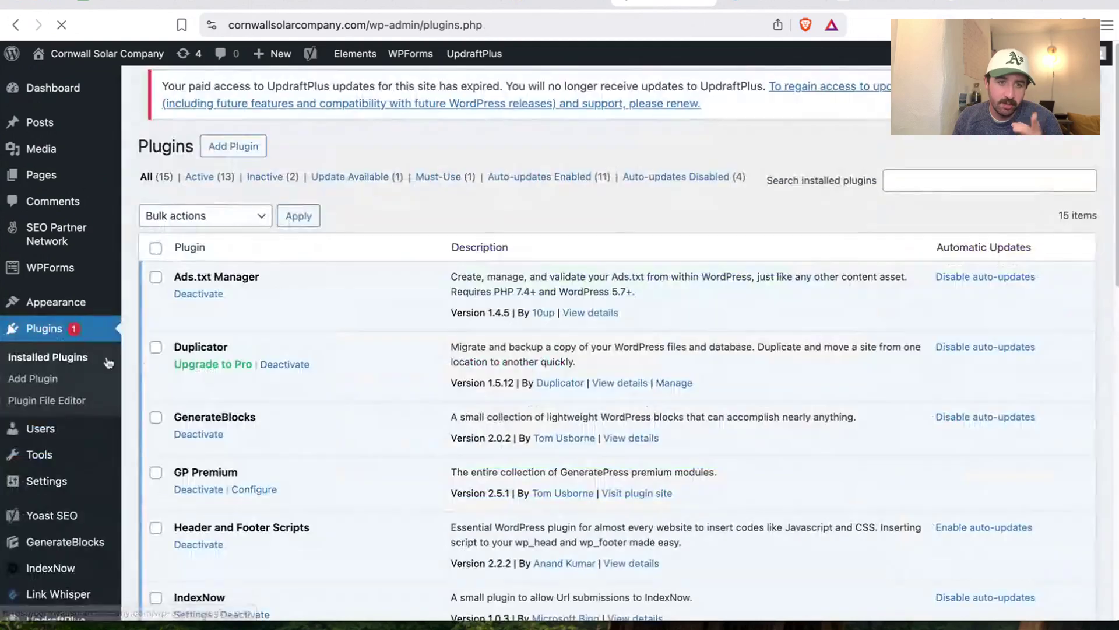
scroll(275, 321, "down", 10)
scroll(279, 322, "up", 5)
scroll(278, 322, "down", 9)
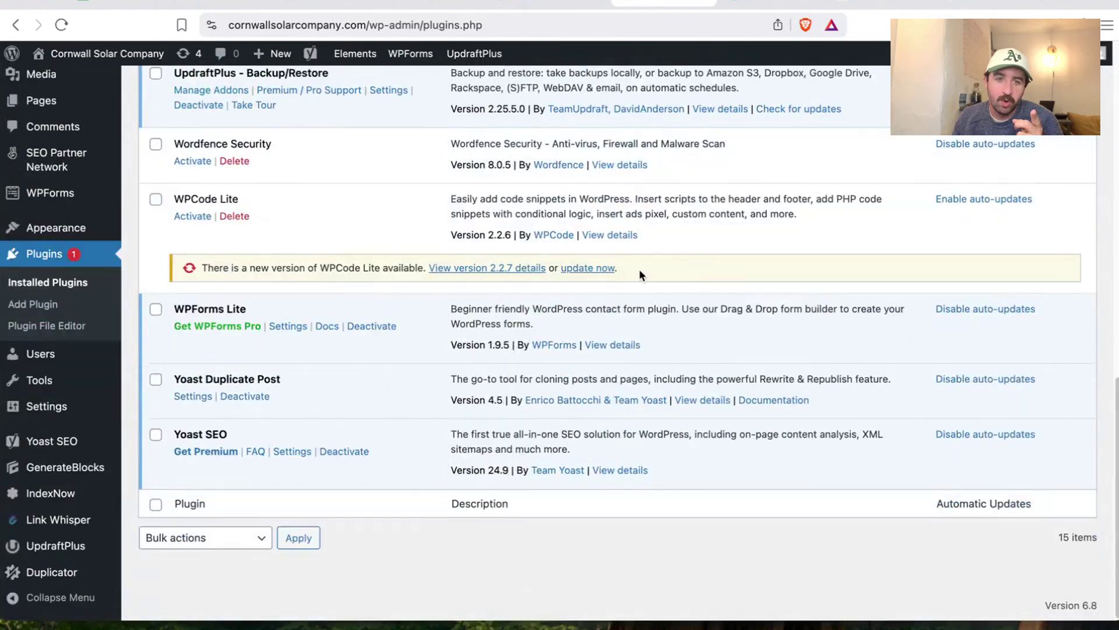
left_click(600, 267)
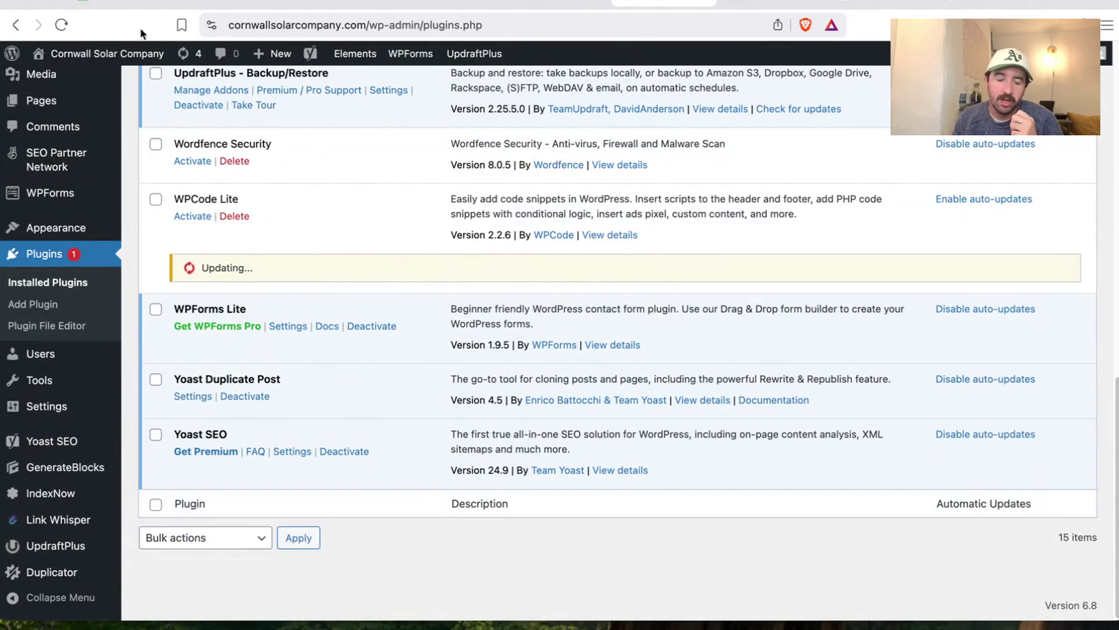
Return to the audit checklist and answer "no" to whether there are plugins that have not been updated
left_click(123, 3)
left_click(1064, 360)
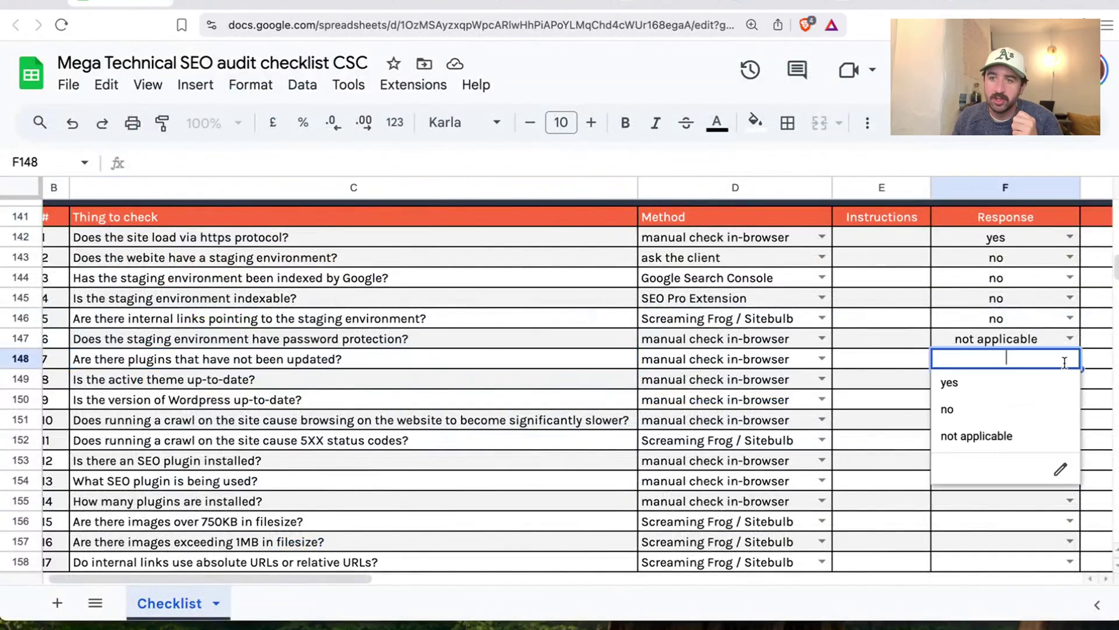
left_click(991, 413)
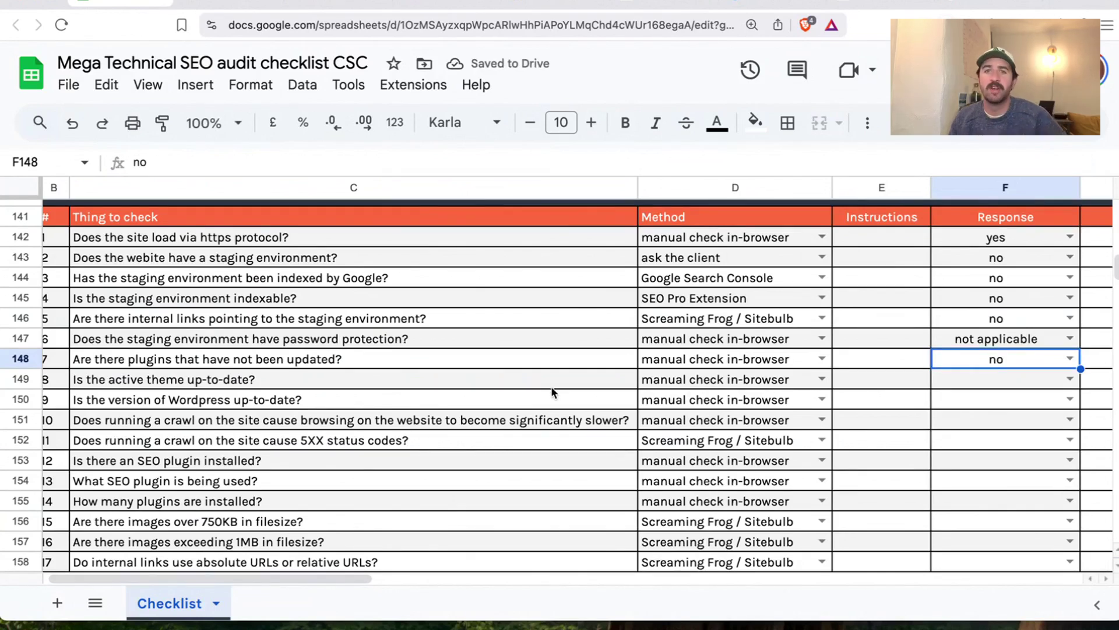
Switch to the WordPress admin and check on the Themes page whether the active GeneratePress theme has an update available
left_click(495, 384)
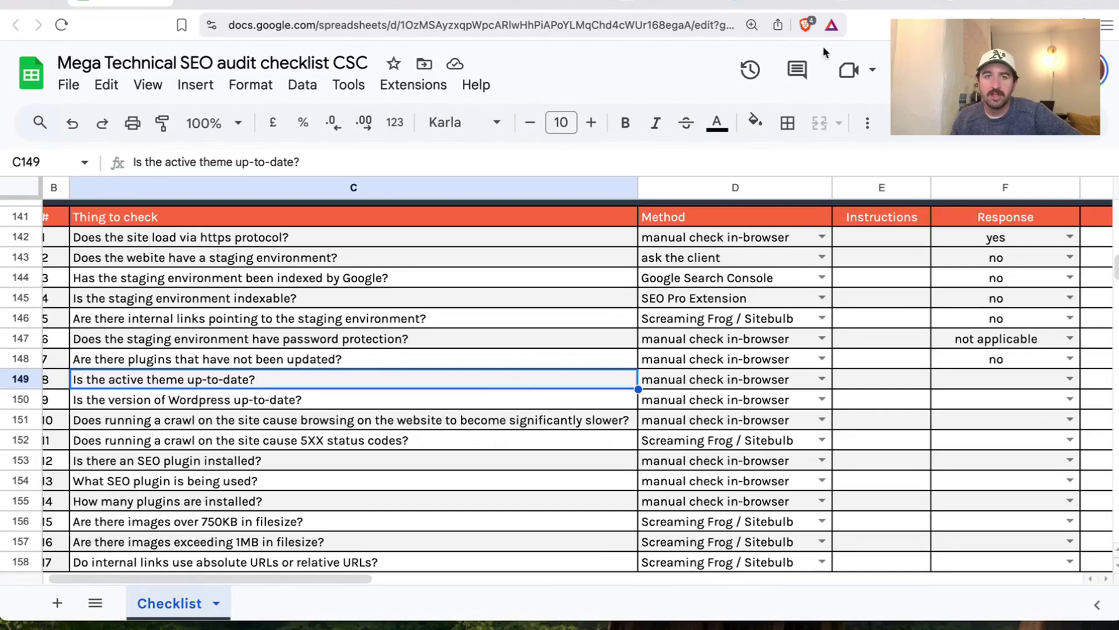
left_click(653, 12)
scroll(349, 174, "up", 15)
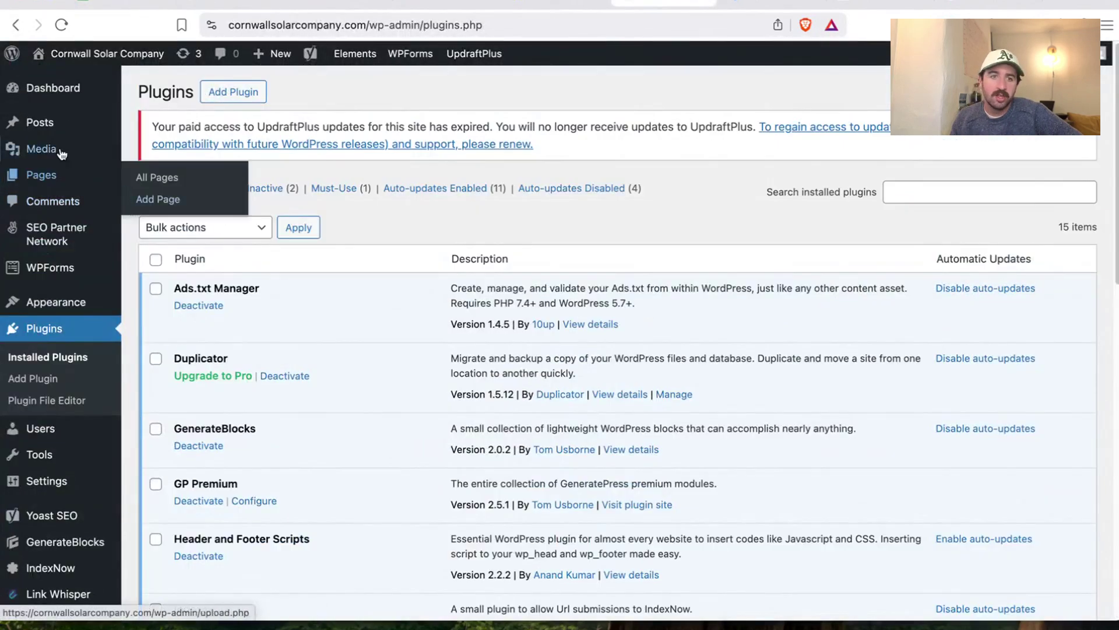
mouse_move(68, 316)
left_click(165, 304)
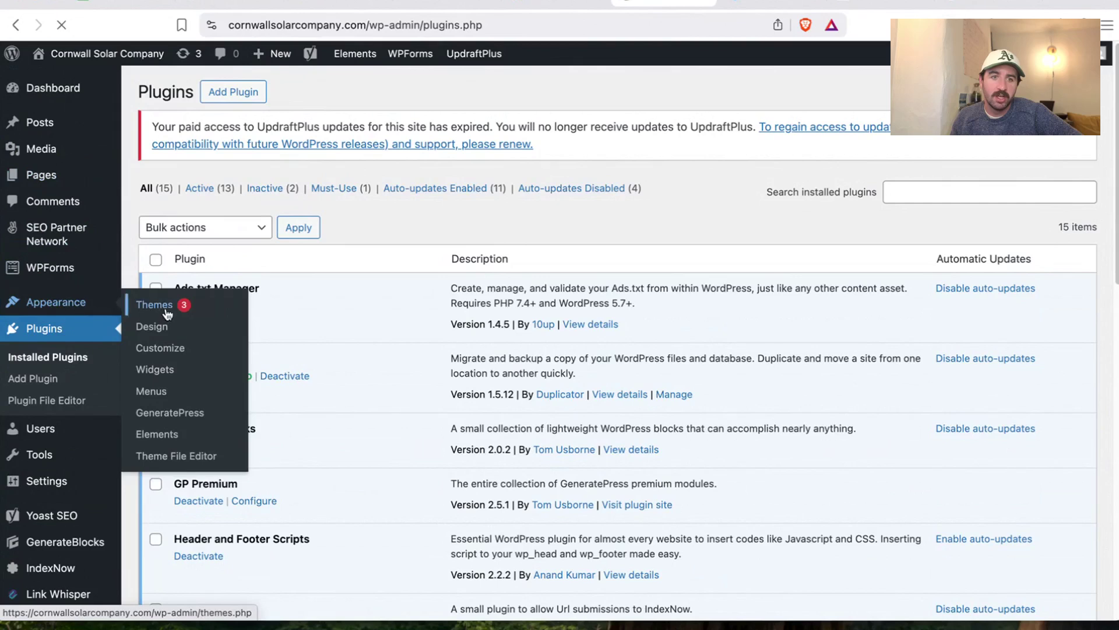
scroll(408, 318, "down", 1)
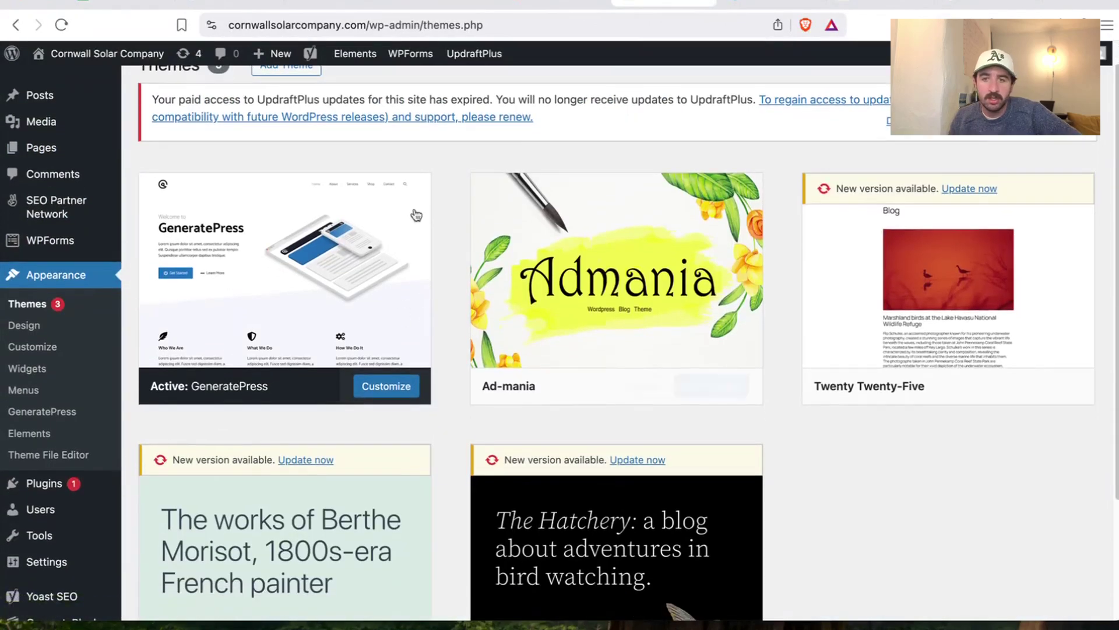
mouse_move(916, 315)
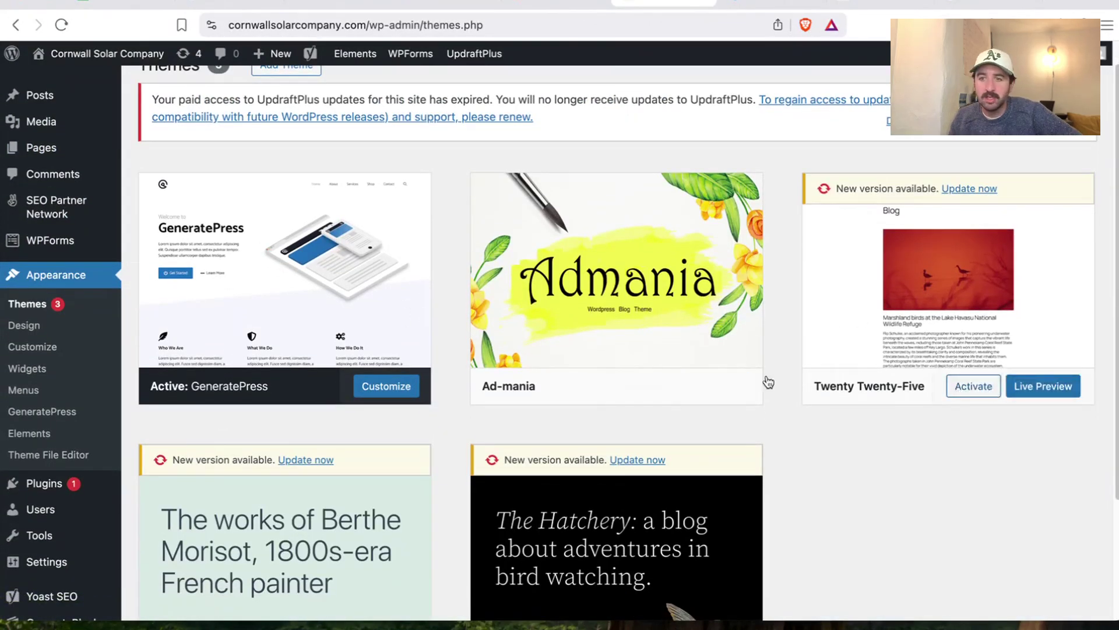
scroll(764, 382, "down", 5)
scroll(700, 369, "up", 4)
key("Tab")
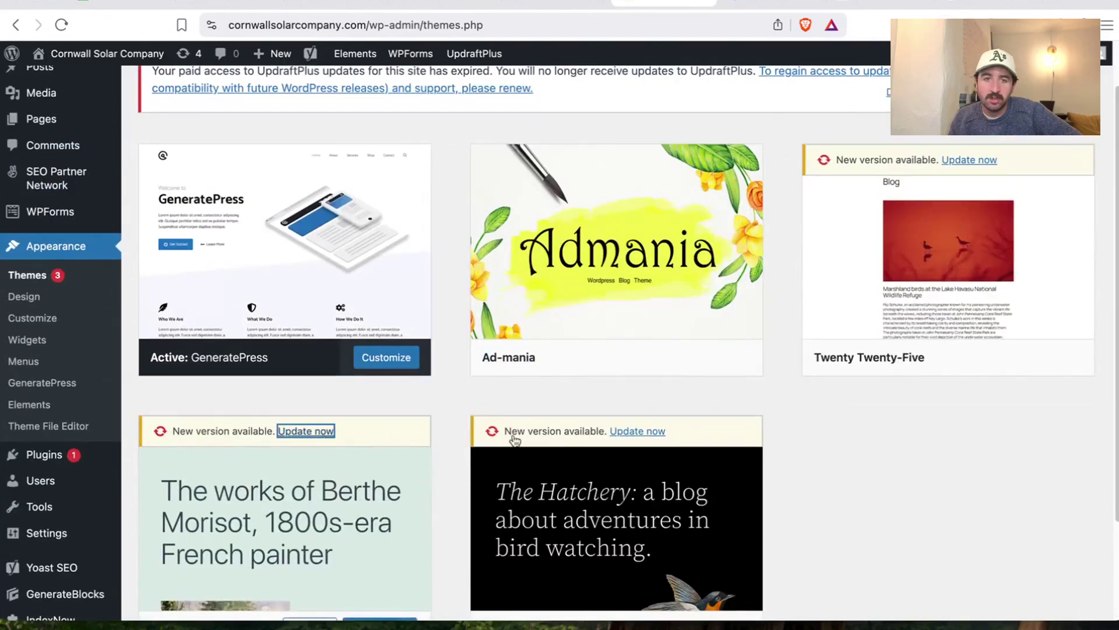
key("Tab")
mouse_move(967, 188)
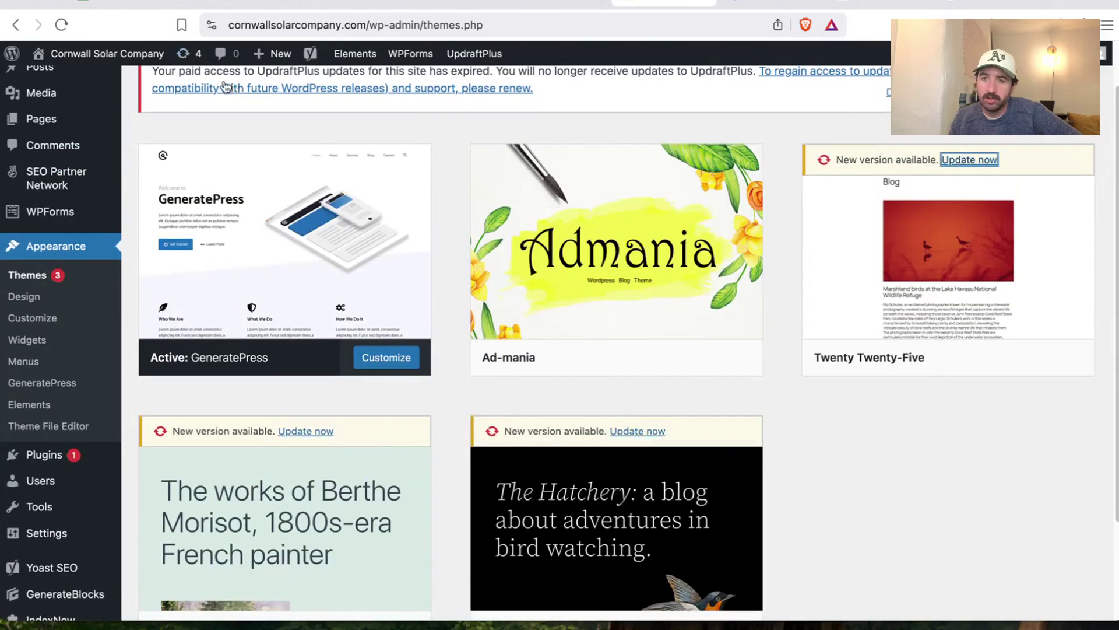
Return to the audit checklist and answer "yes" to whether the active theme is up-to-date
left_click(120, 4)
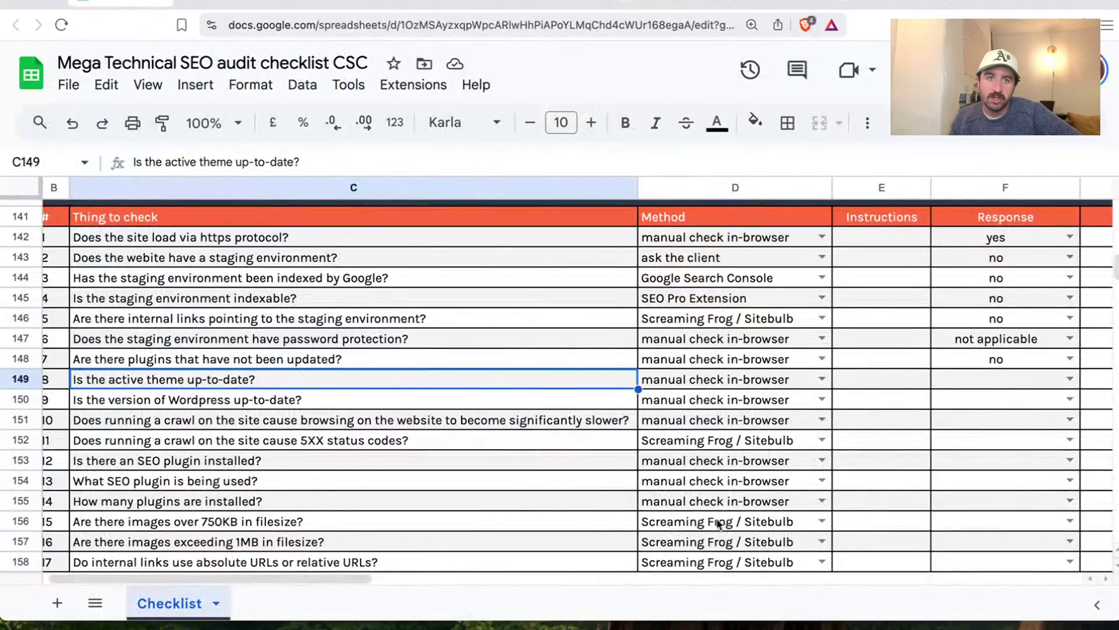
left_click(1067, 382)
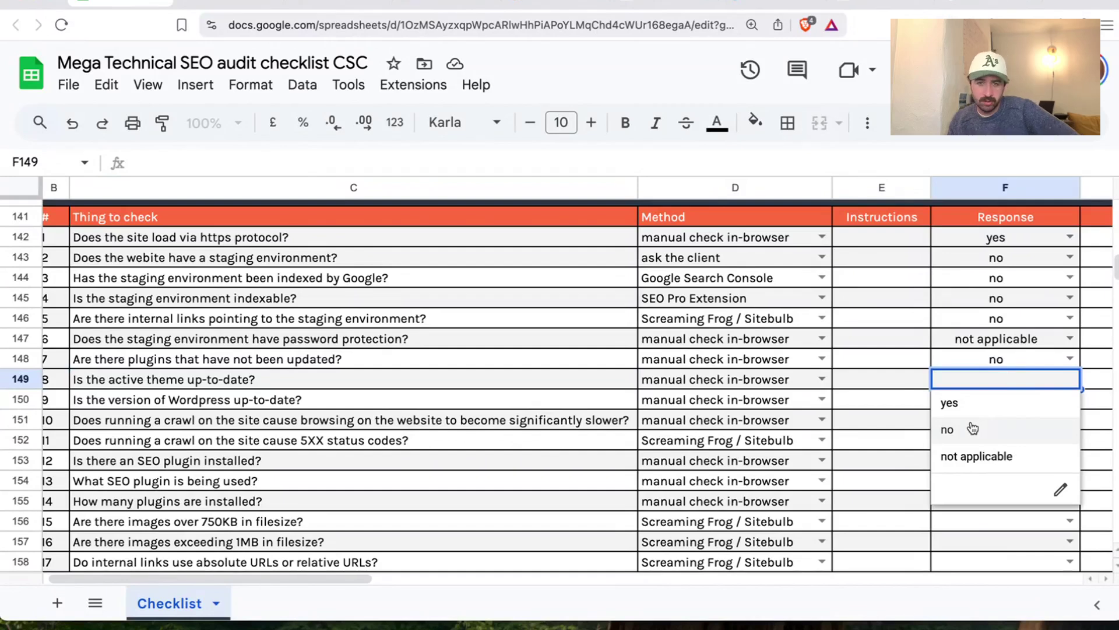
left_click(950, 402)
Select the question about the WordPress version being up-to-date and open the Updates page in the WordPress admin
left_click(254, 406)
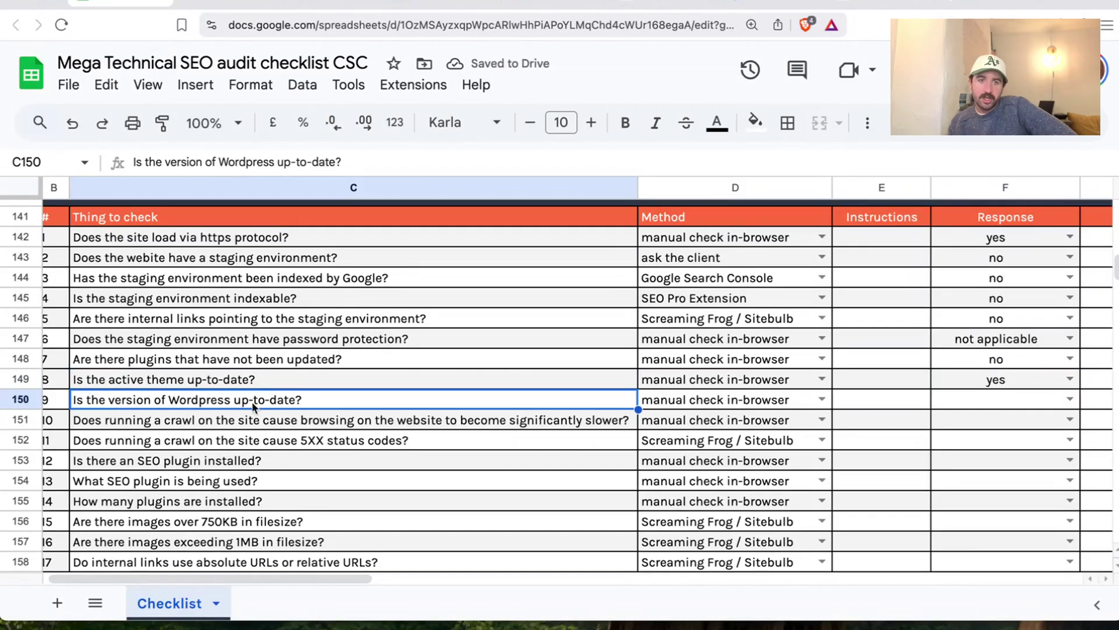
left_click(664, 6)
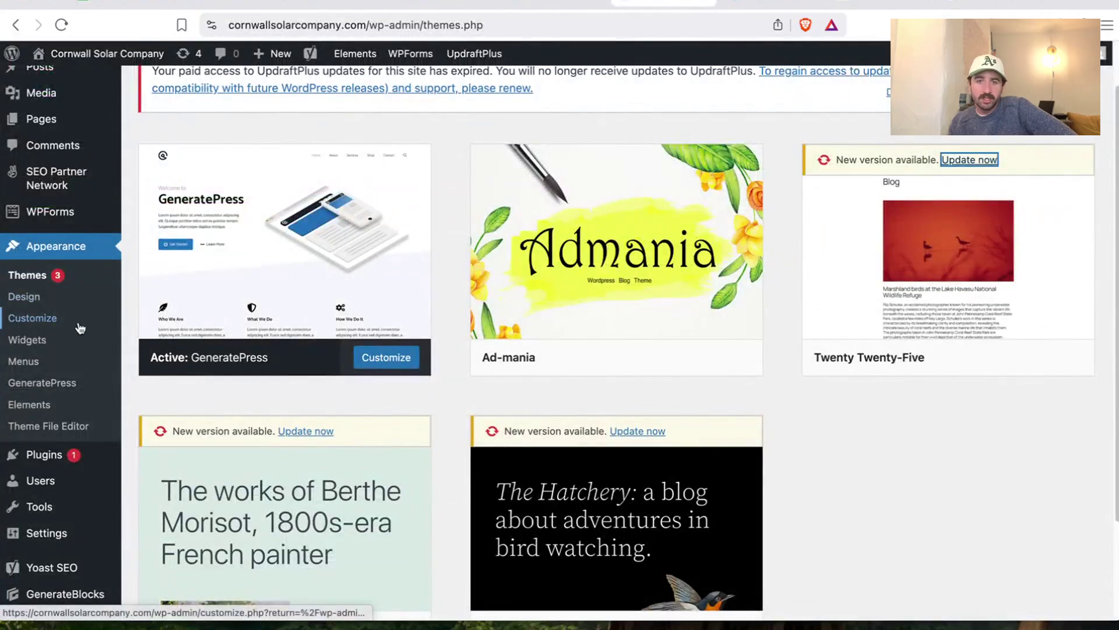
scroll(35, 323, "up", 2)
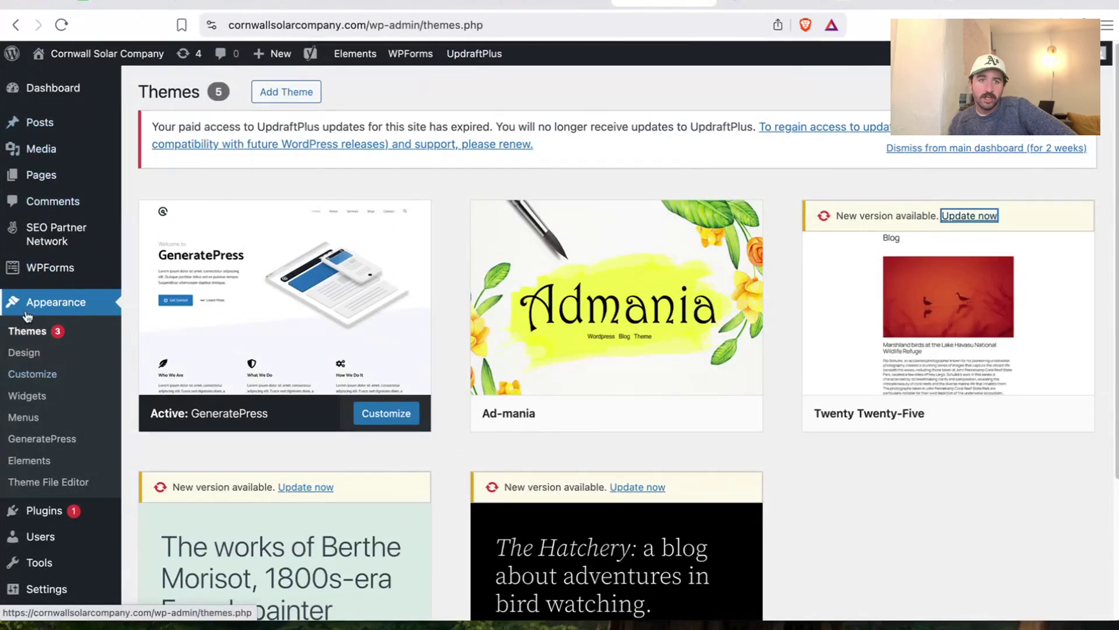
left_click(52, 87)
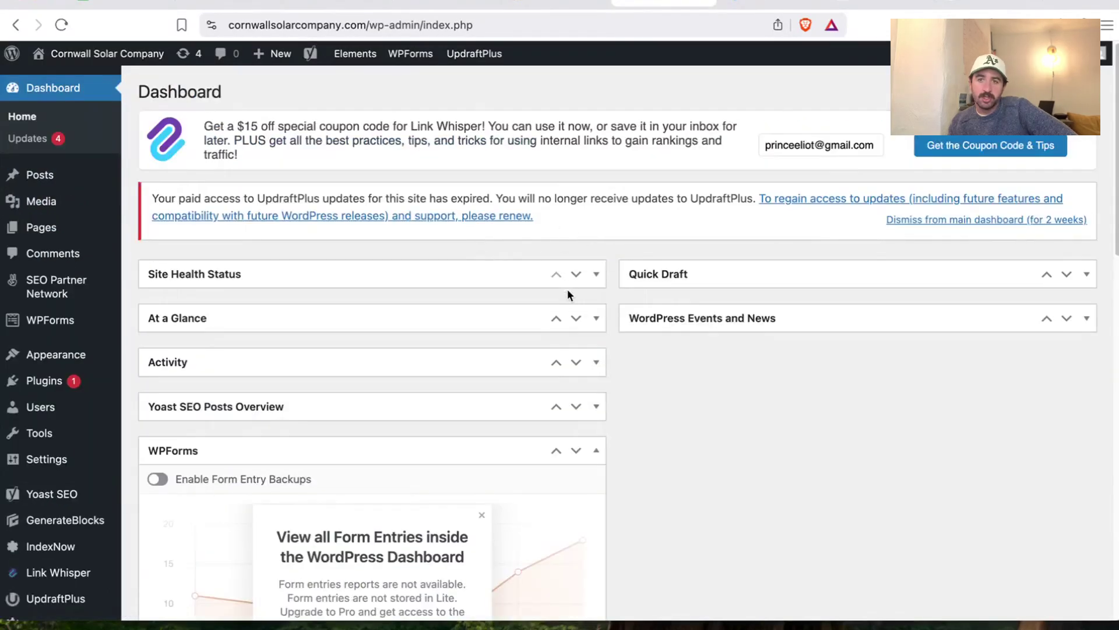
left_click(595, 275)
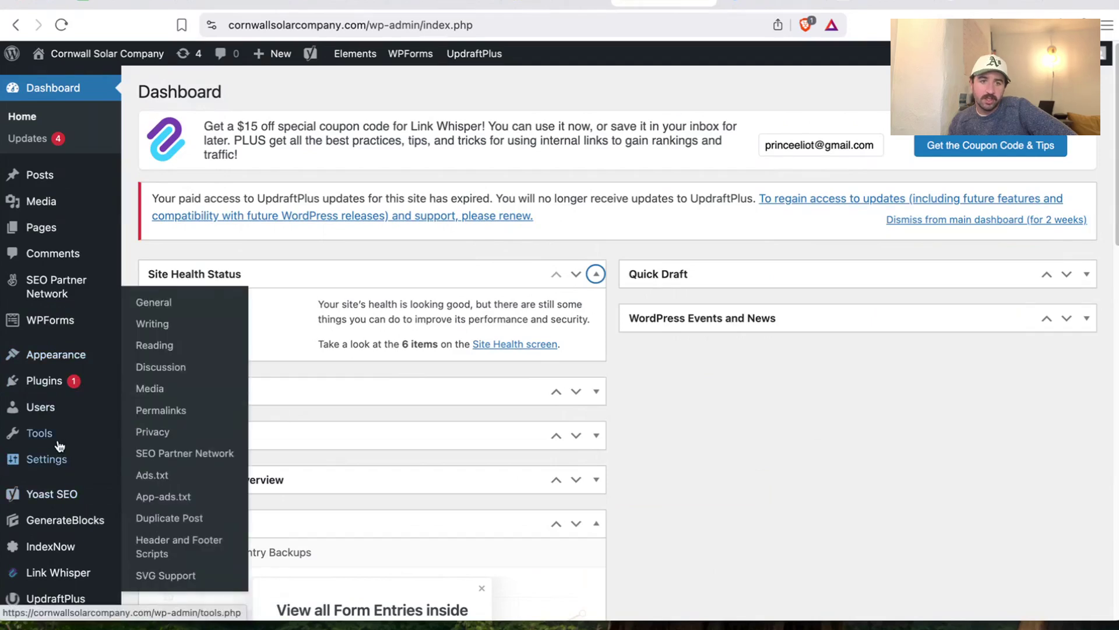
mouse_move(58, 444)
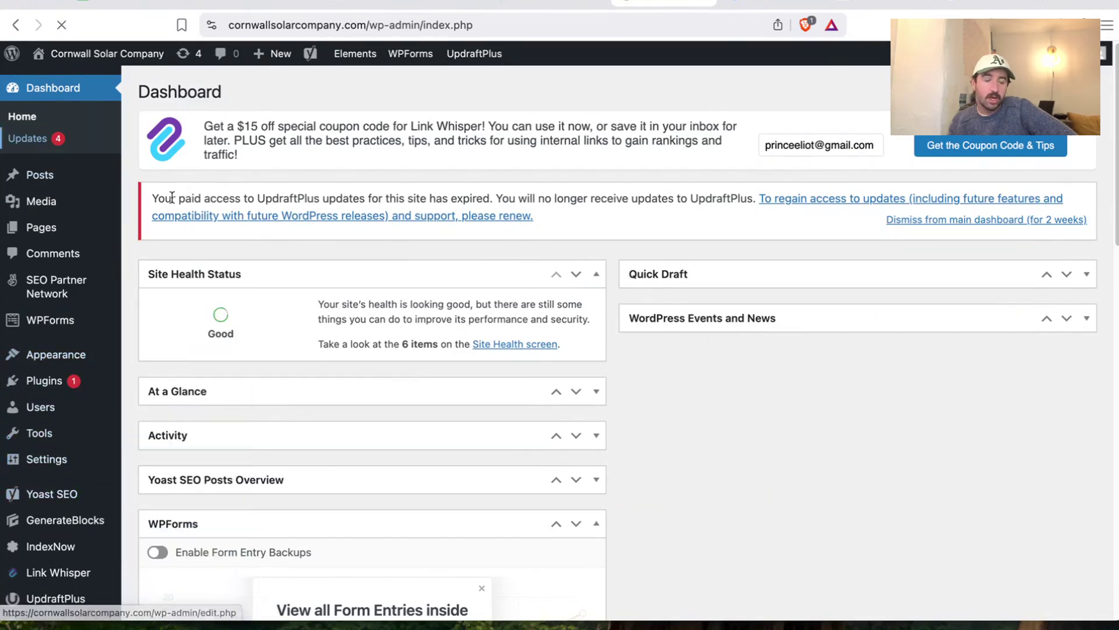
left_click(28, 139)
Update the GP Premium plugin from the WordPress Updates page
scroll(164, 383, "down", 3)
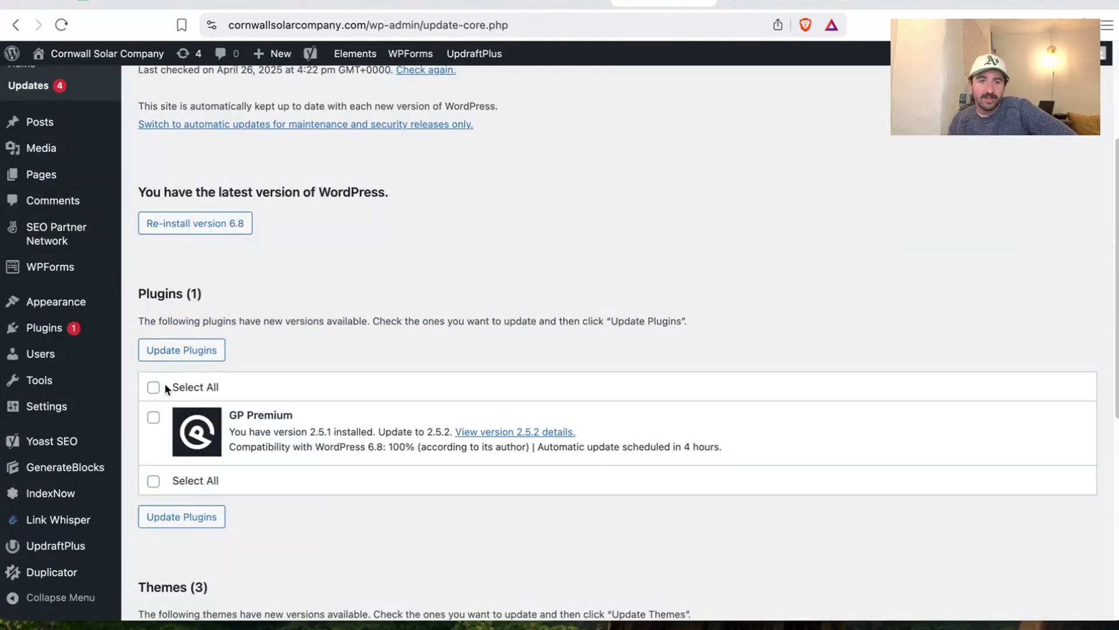
left_click(153, 417)
left_click(181, 350)
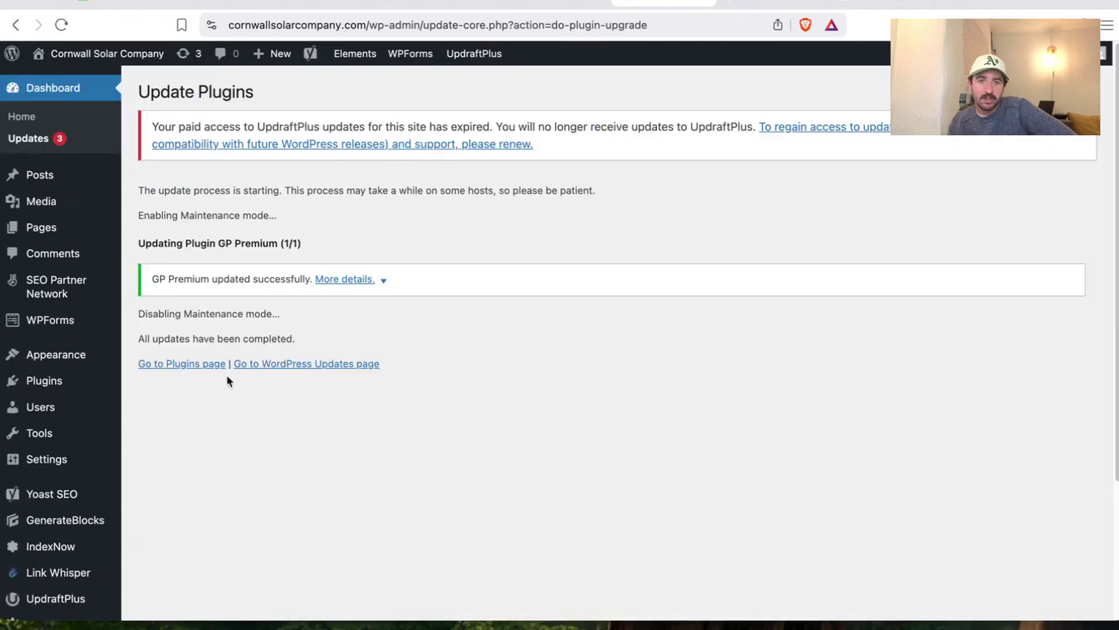
Check on the WordPress Updates page whether the installed WordPress version is current, and return to the audit checklist
left_click(249, 365)
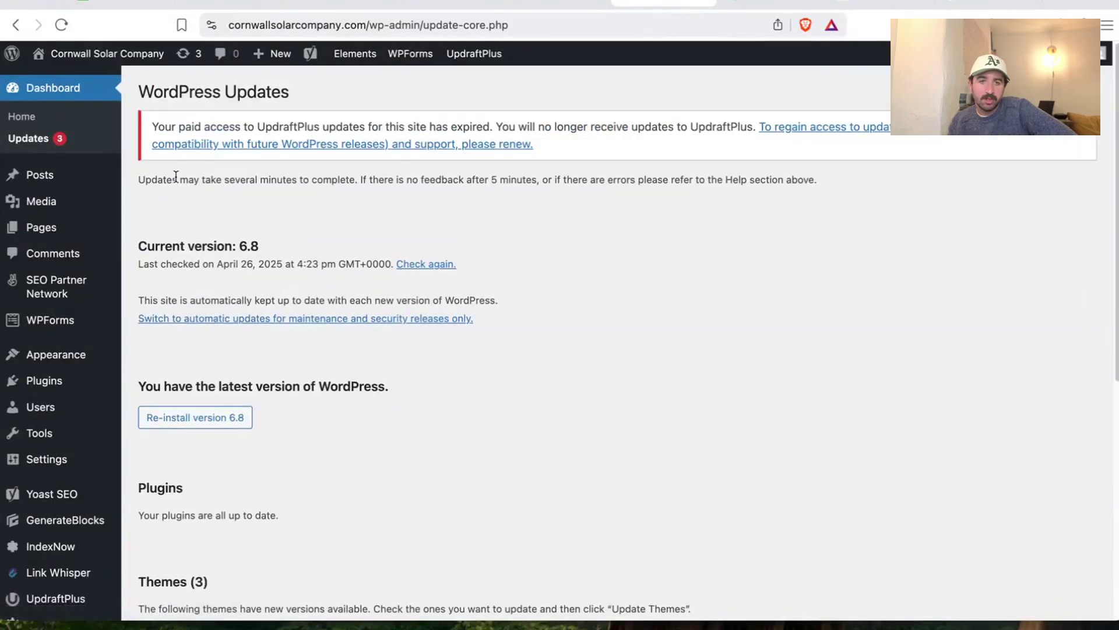
left_click_drag(195, 264, 284, 266)
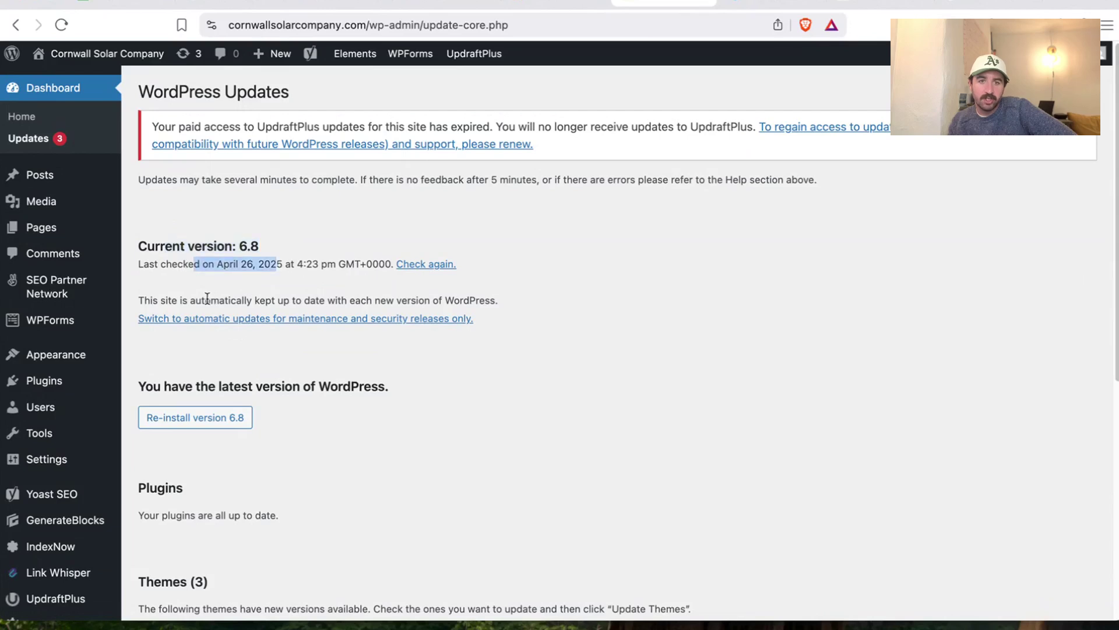
left_click_drag(199, 298, 446, 300)
left_click(108, 4)
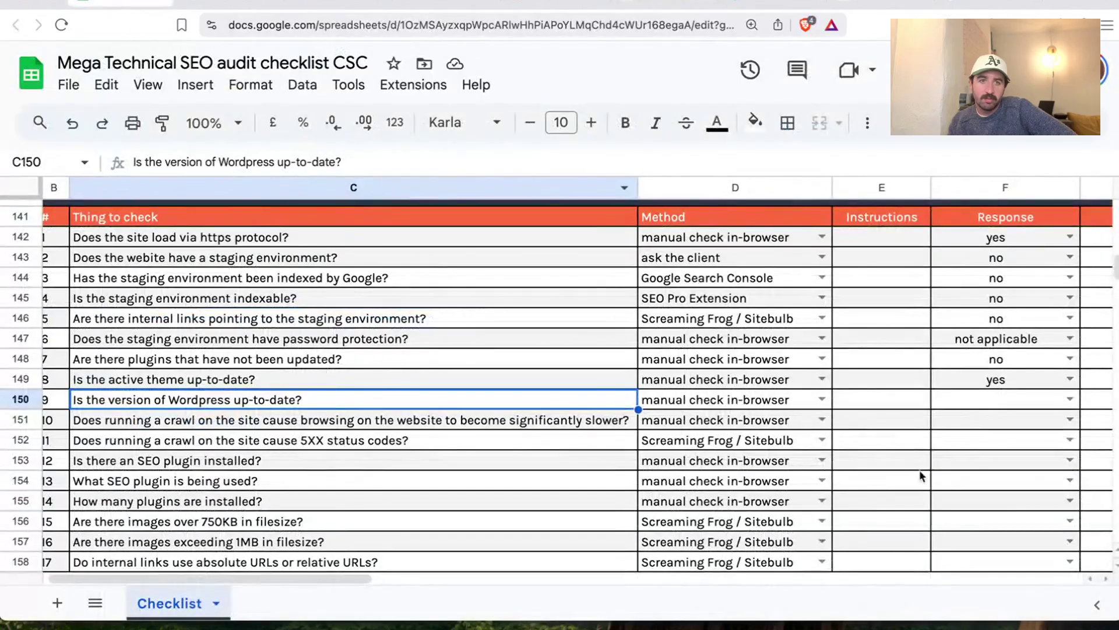
Answer "yes" to whether the WordPress version is up-to-date and "no" to whether crawling makes browsing significantly slower
left_click(1069, 400)
left_click(991, 424)
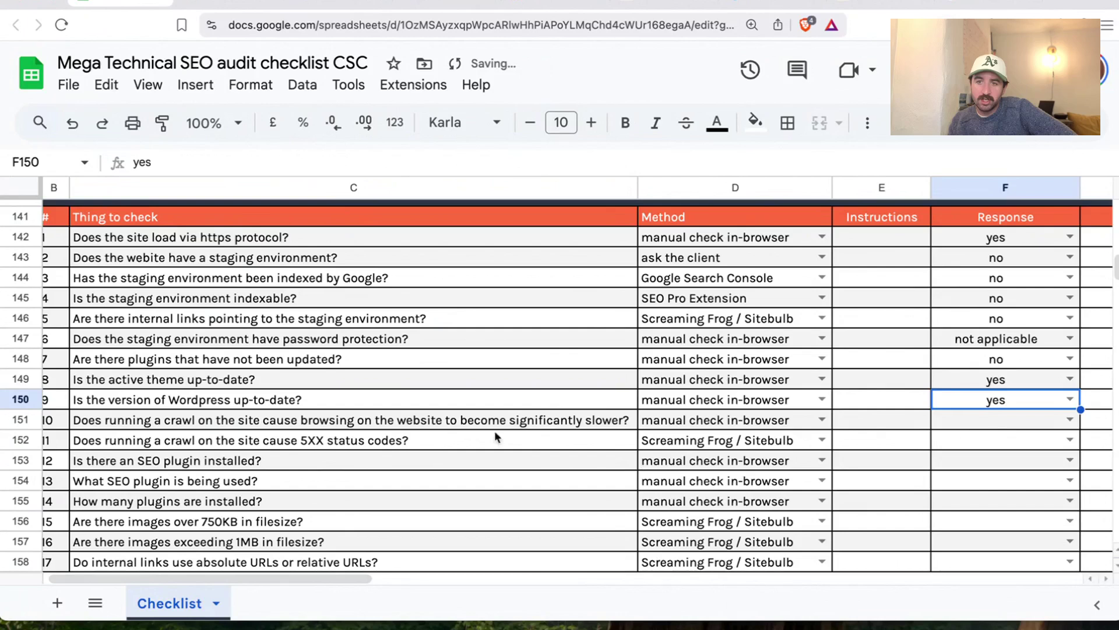
left_click(358, 423)
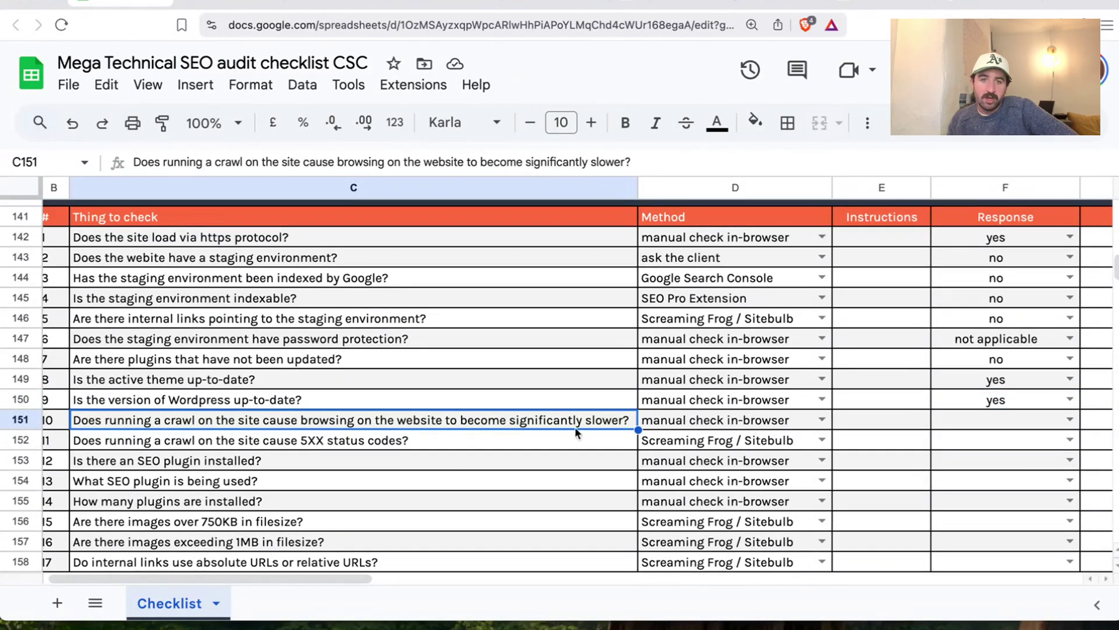
left_click(1069, 419)
left_click(967, 480)
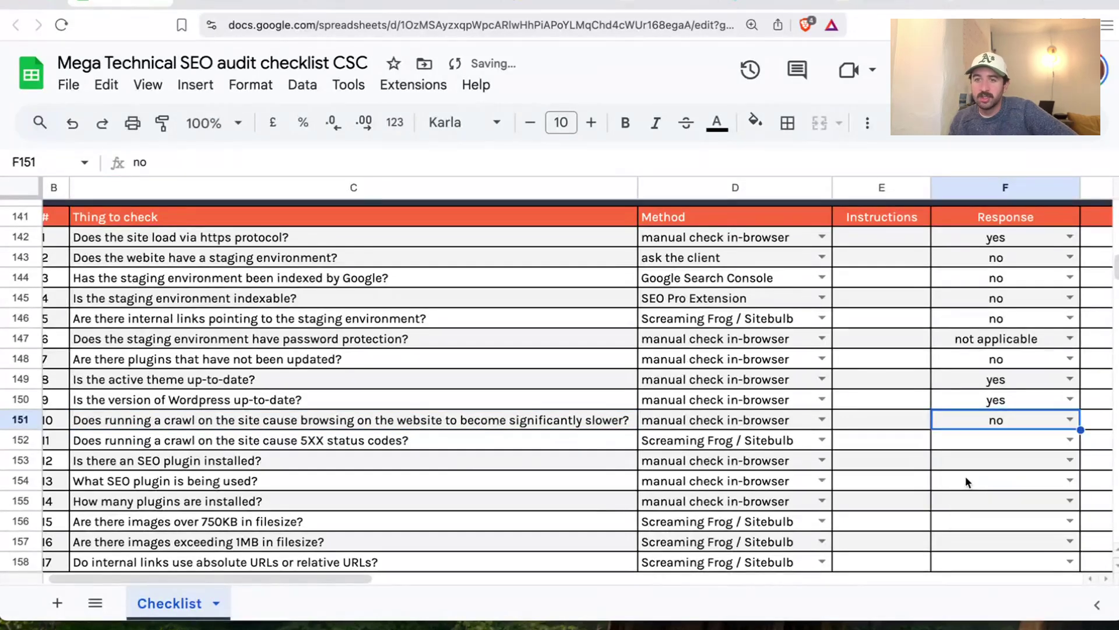
Answer "no" to whether running a crawl on the site causes 5XX status codes
left_click(302, 445)
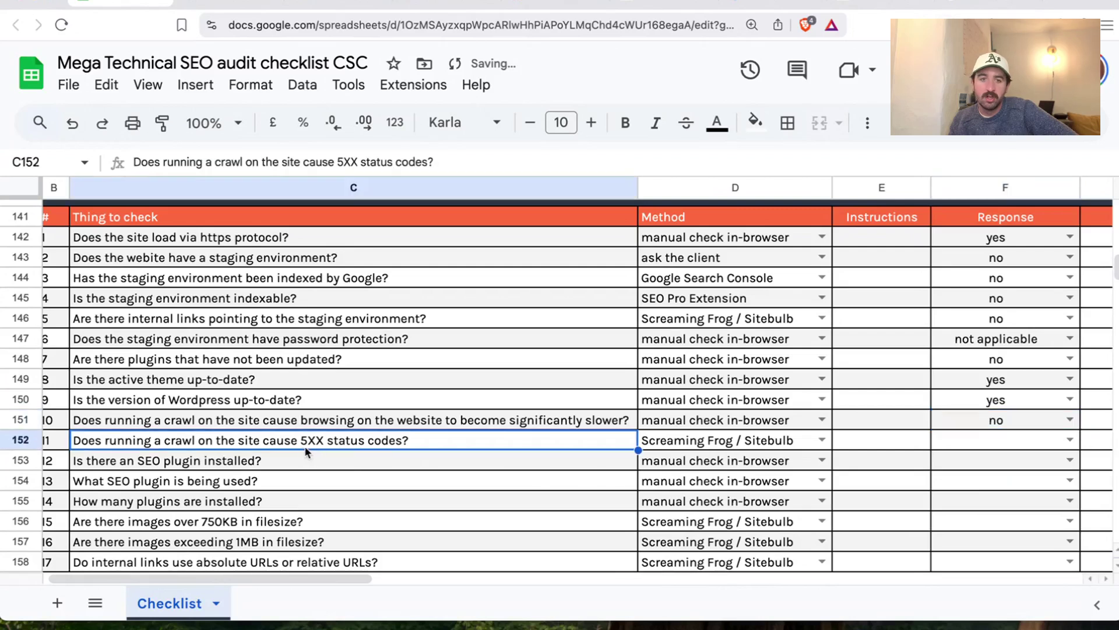
left_click(1043, 434)
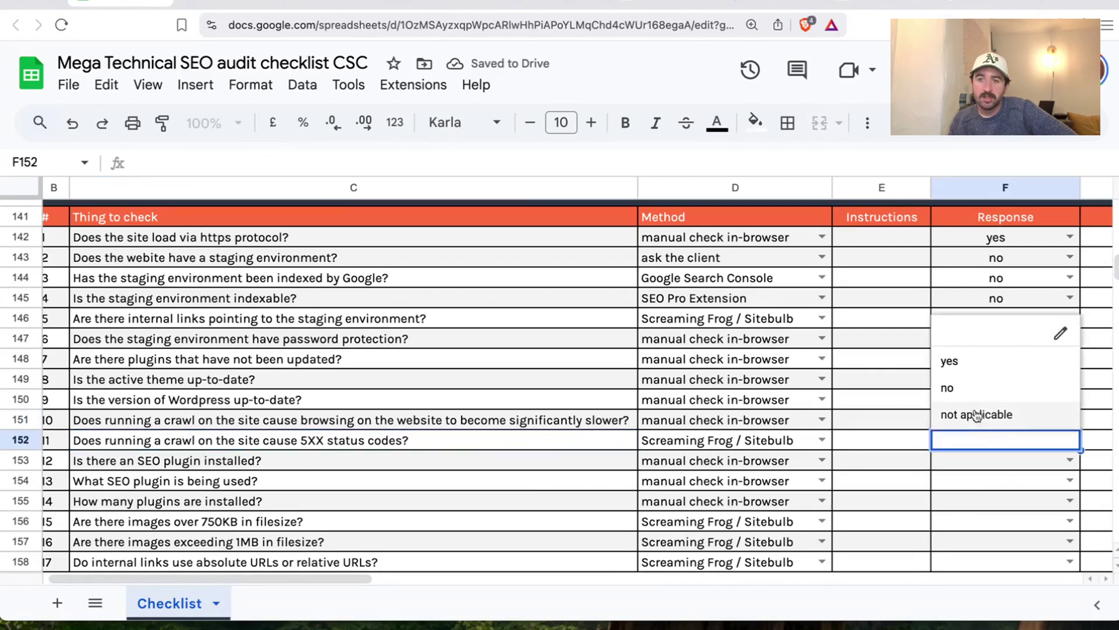
left_click(975, 386)
Check the running CSC site audit crawl in Semrush, and browse the home, Our Promise and Blog pages of cornwallsolarcompany.com to test loading speed
left_click(431, 9)
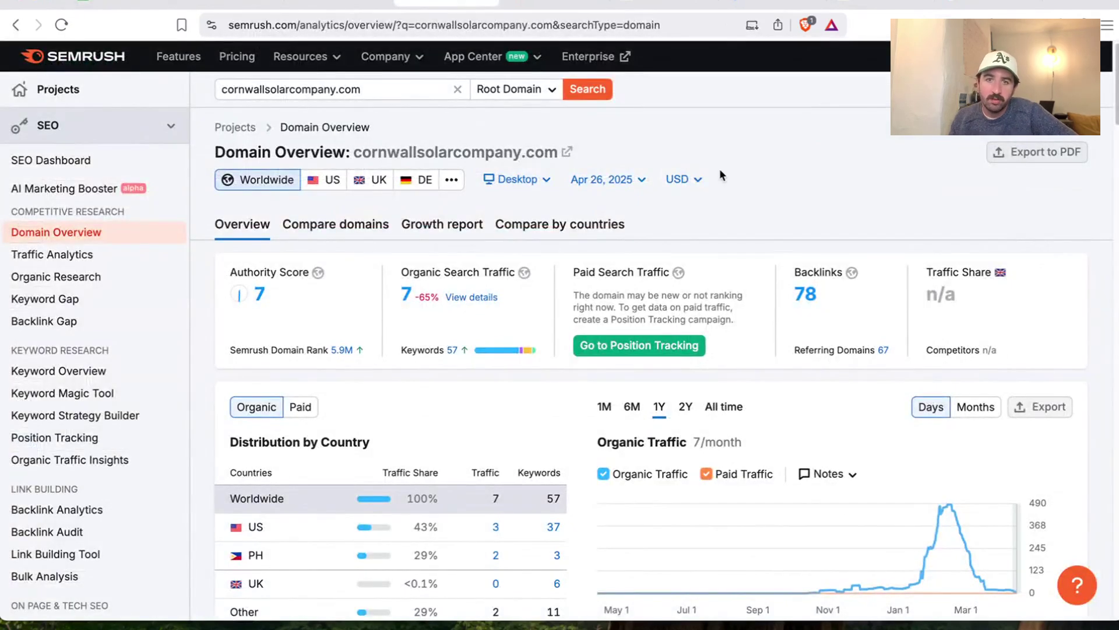
left_click(338, 3)
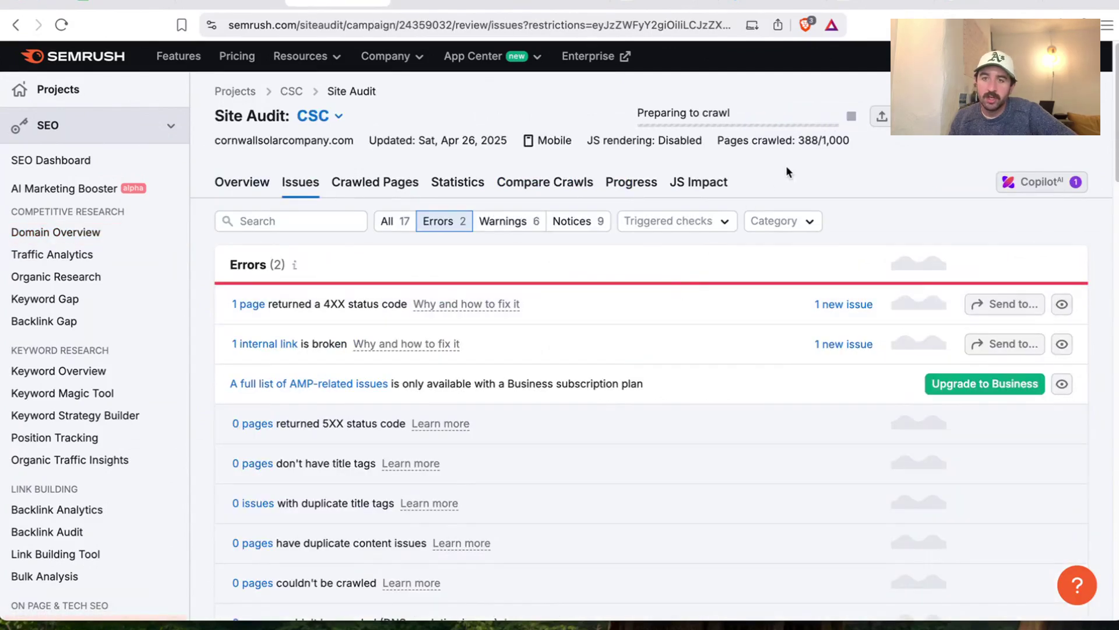
left_click_drag(793, 135, 853, 141)
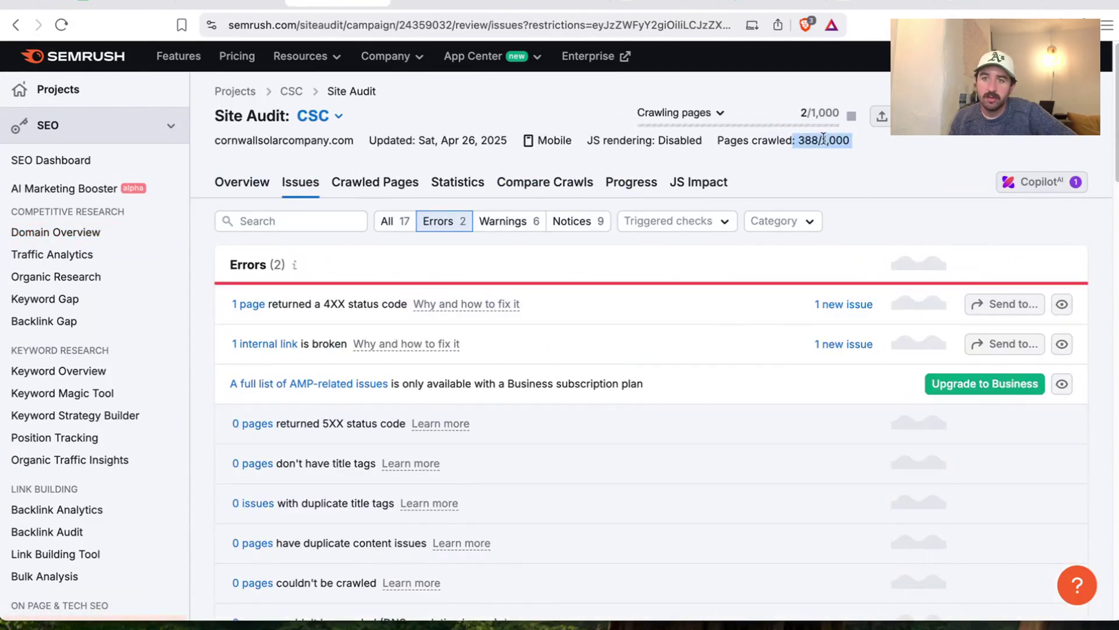
left_click(873, 3)
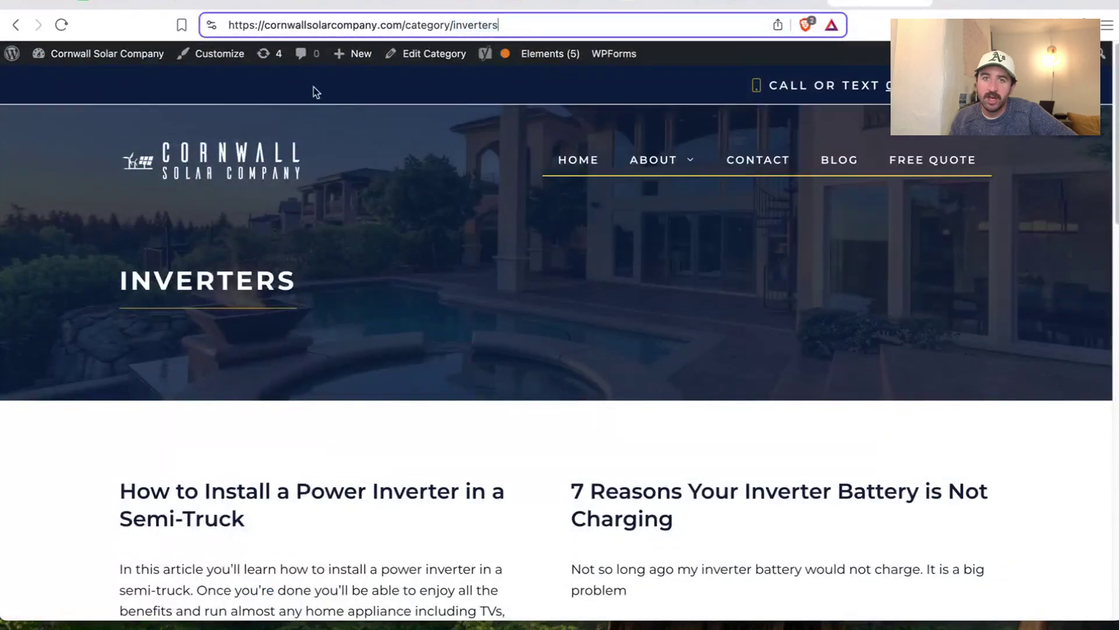
left_click(217, 169)
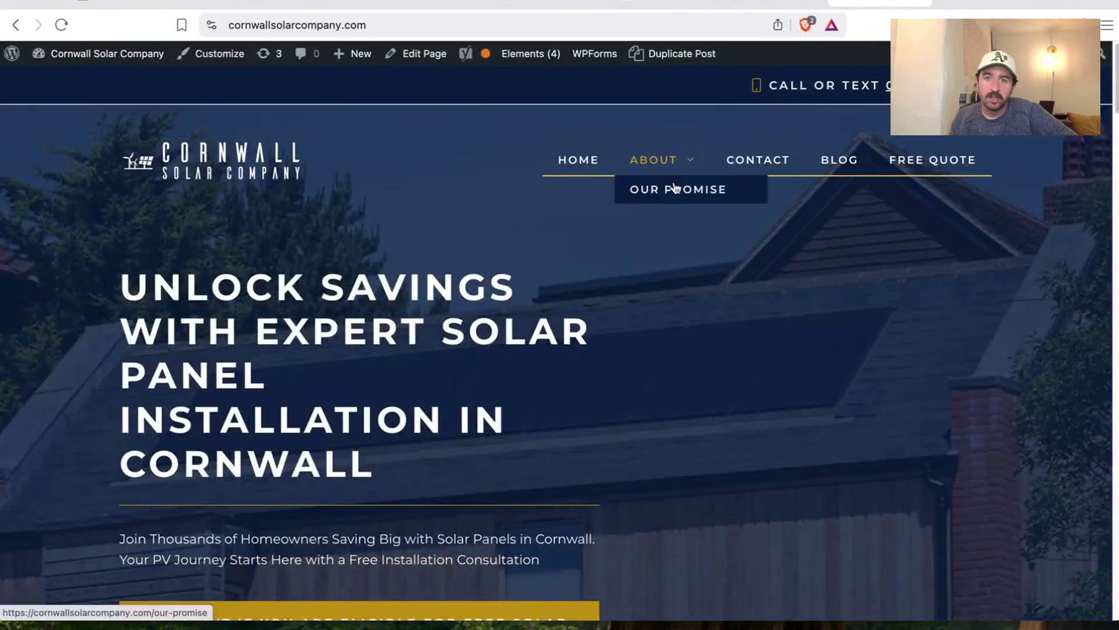
left_click(675, 187)
left_click(854, 169)
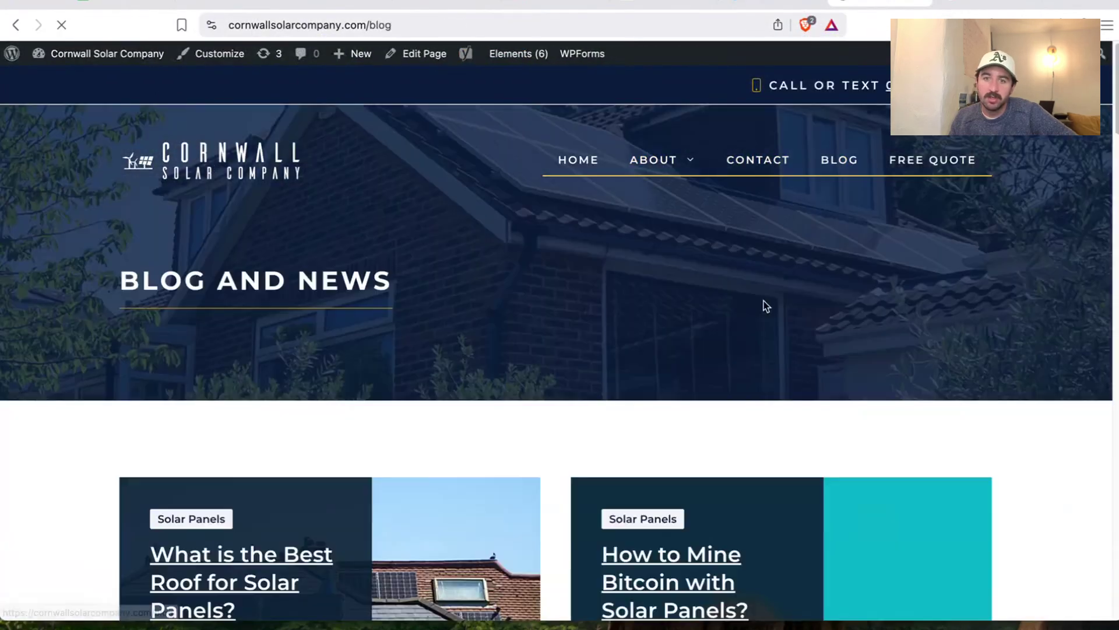
left_click(371, 558)
Return to the audit checklist, answer "yes" to whether an SEO plugin is installed and choose "yoast" as the SEO plugin used
left_click(135, 4)
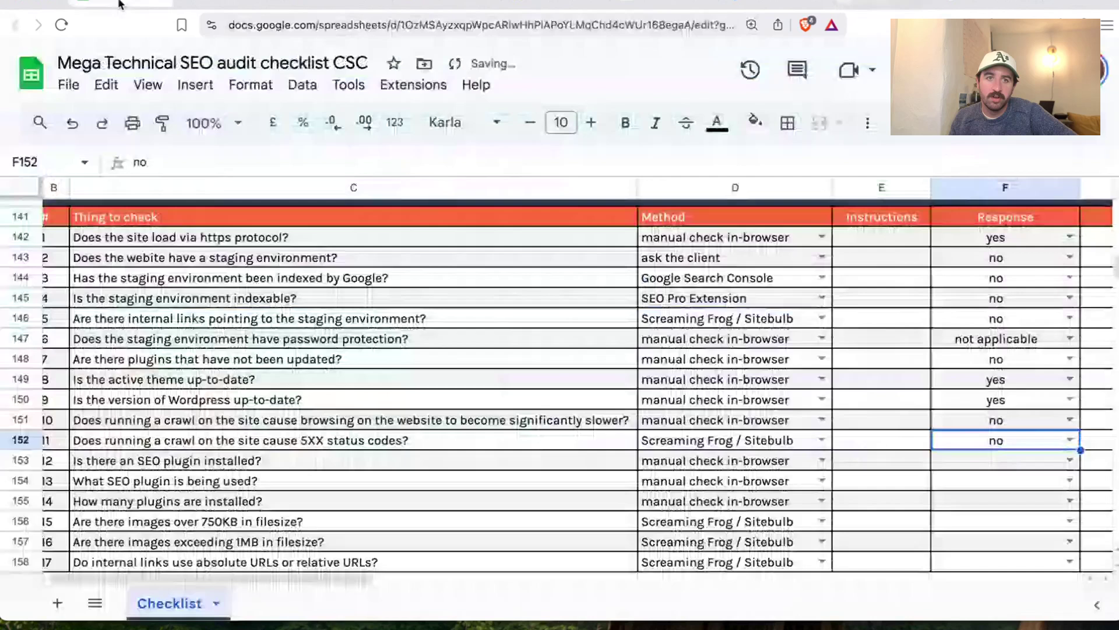
left_click(525, 482)
left_click(341, 465)
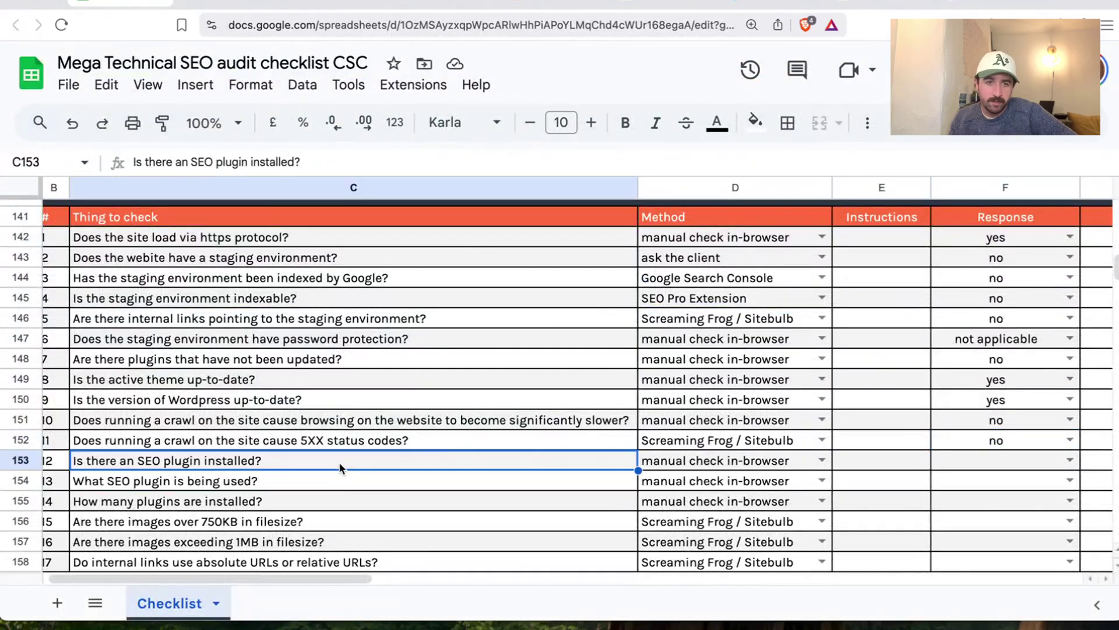
left_click(1070, 460)
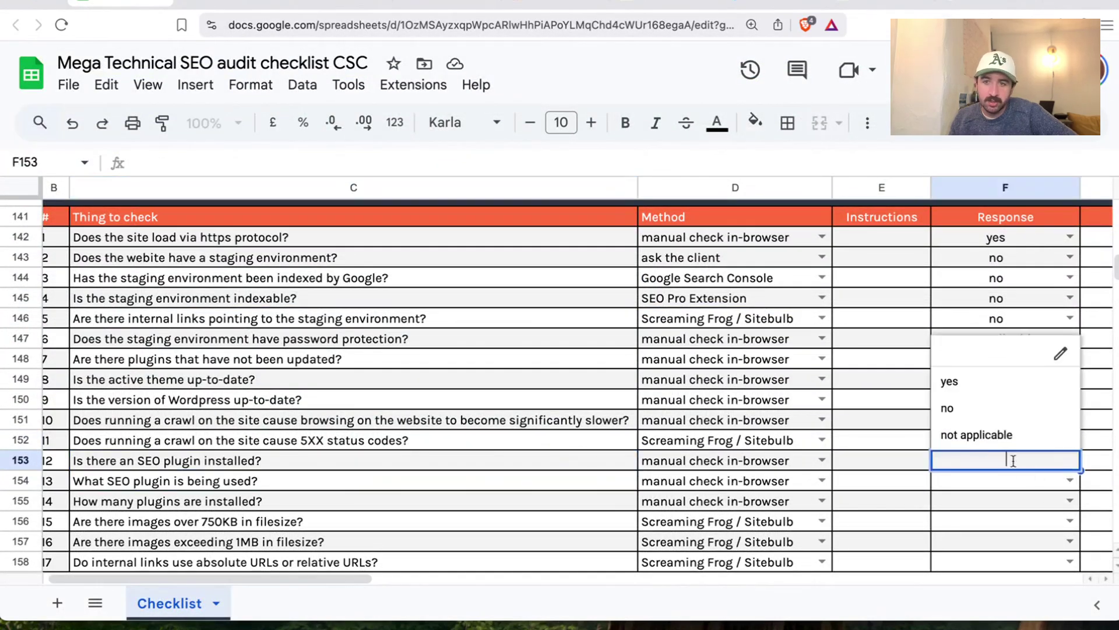
left_click(951, 381)
left_click(245, 487)
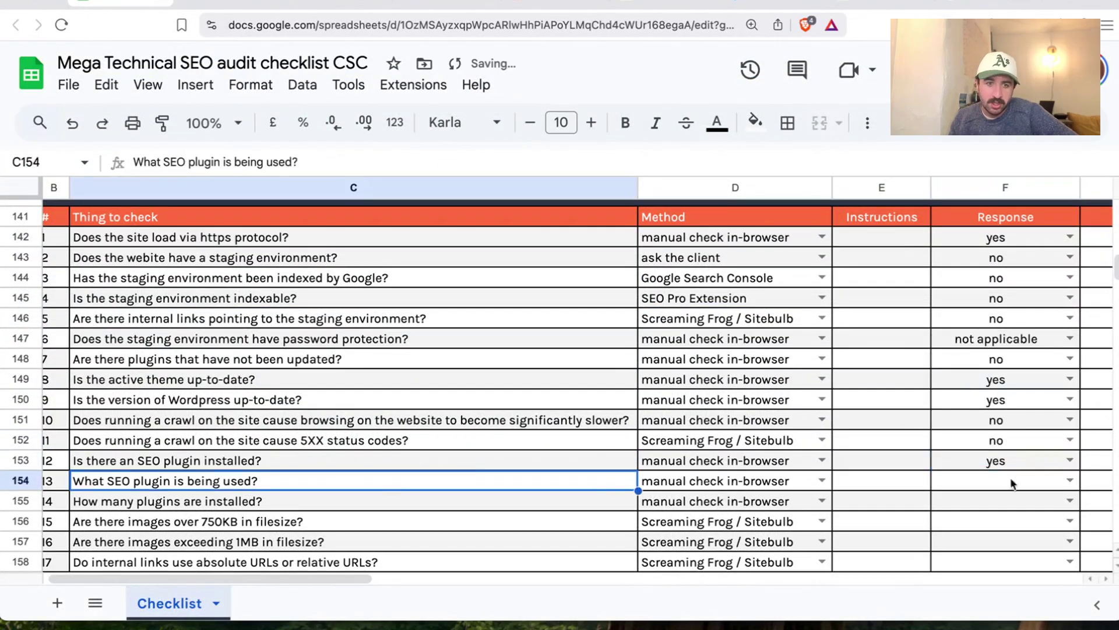
left_click(1070, 480)
left_click(1018, 214)
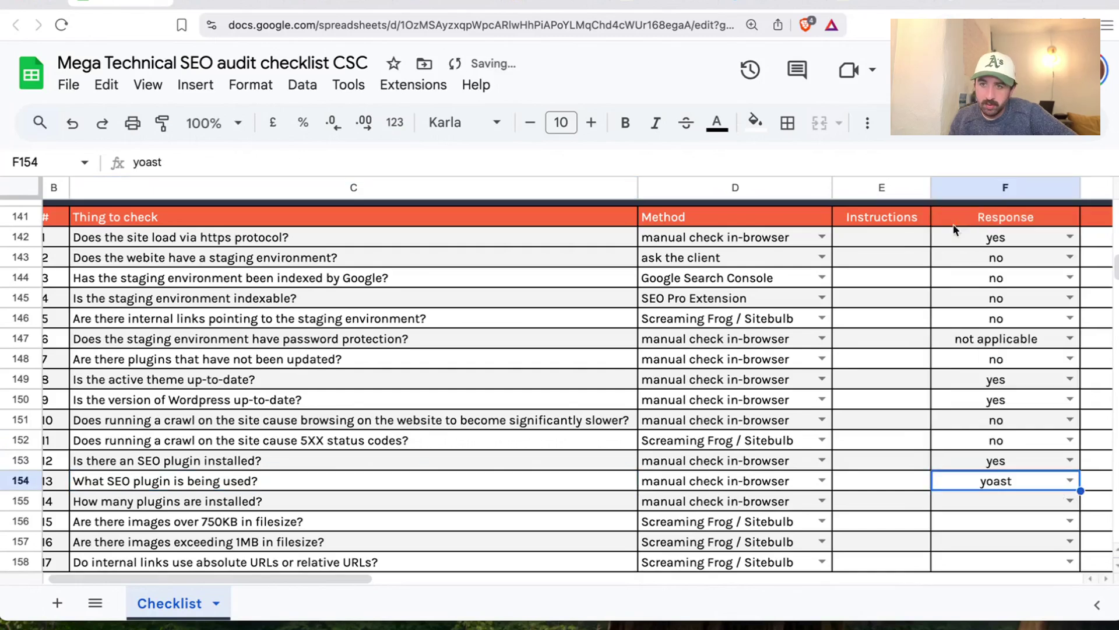
Review the available answers for the SEO plugin being used, and select the question about how many plugins are installed
scroll(449, 382, "down", 2)
left_click(292, 458)
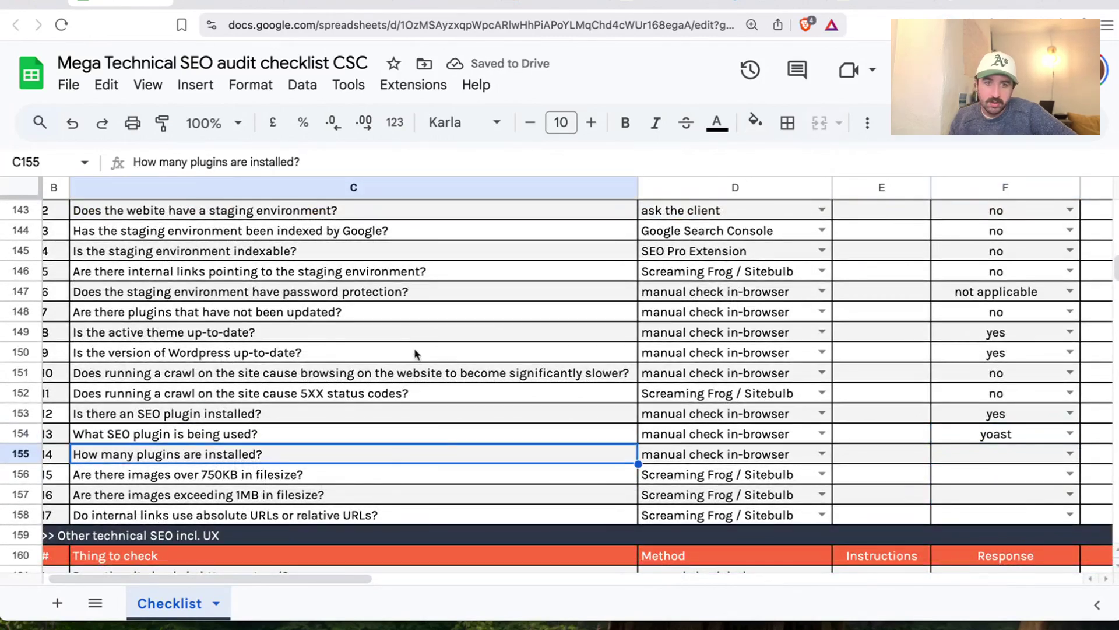
double_click(1060, 433)
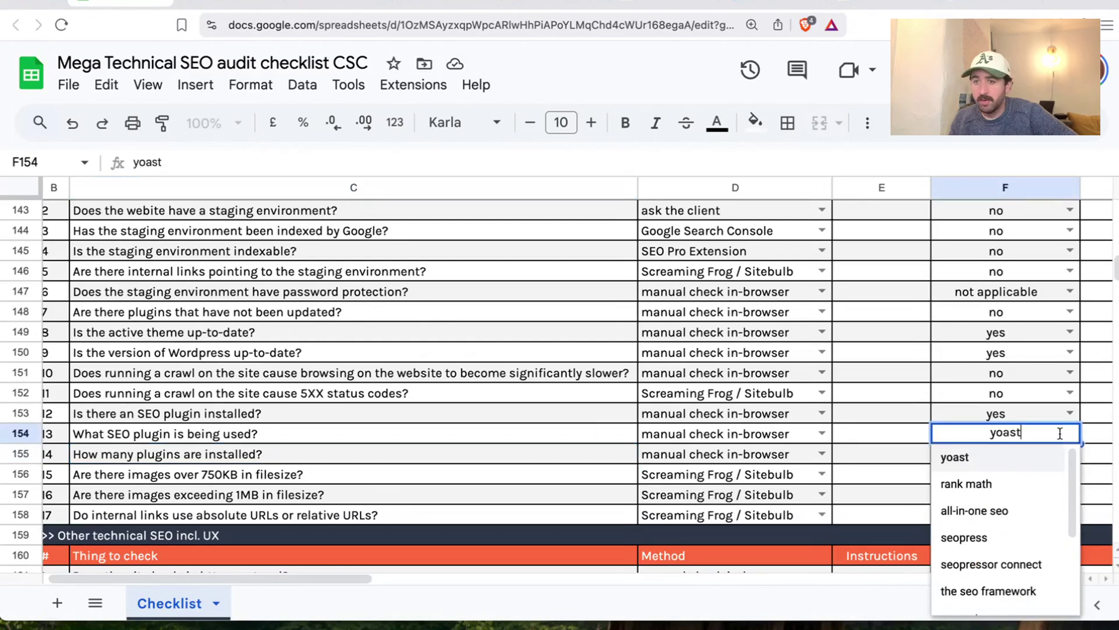
left_click(319, 441)
left_click(317, 448)
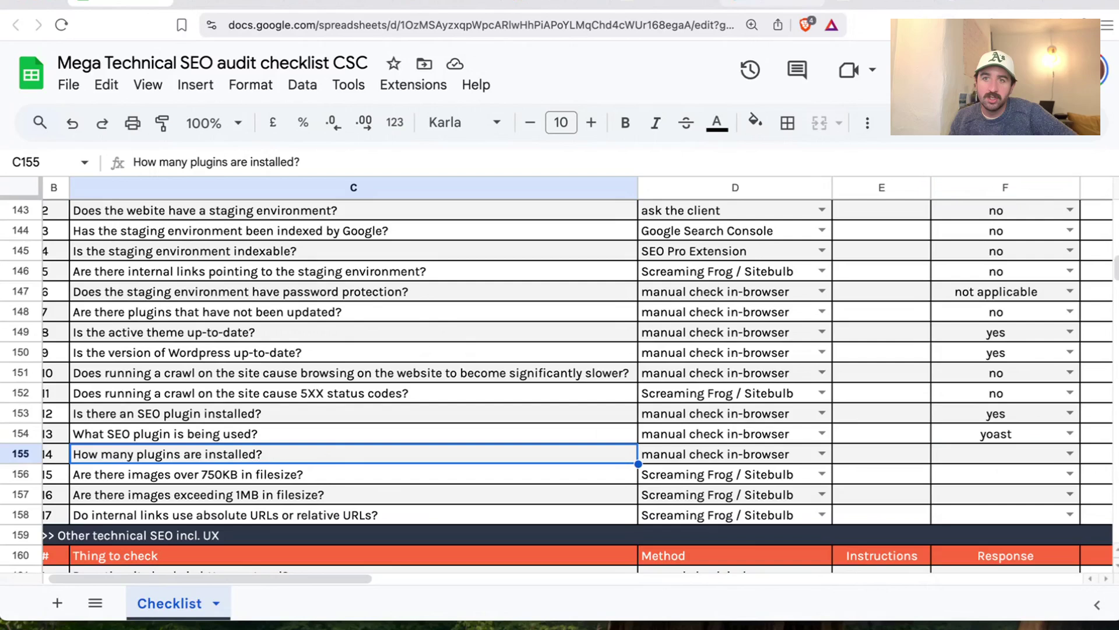
Open the Installed Plugins page in the WordPress admin and examine the full list for the plugin count and inactive plugins
left_click(679, 4)
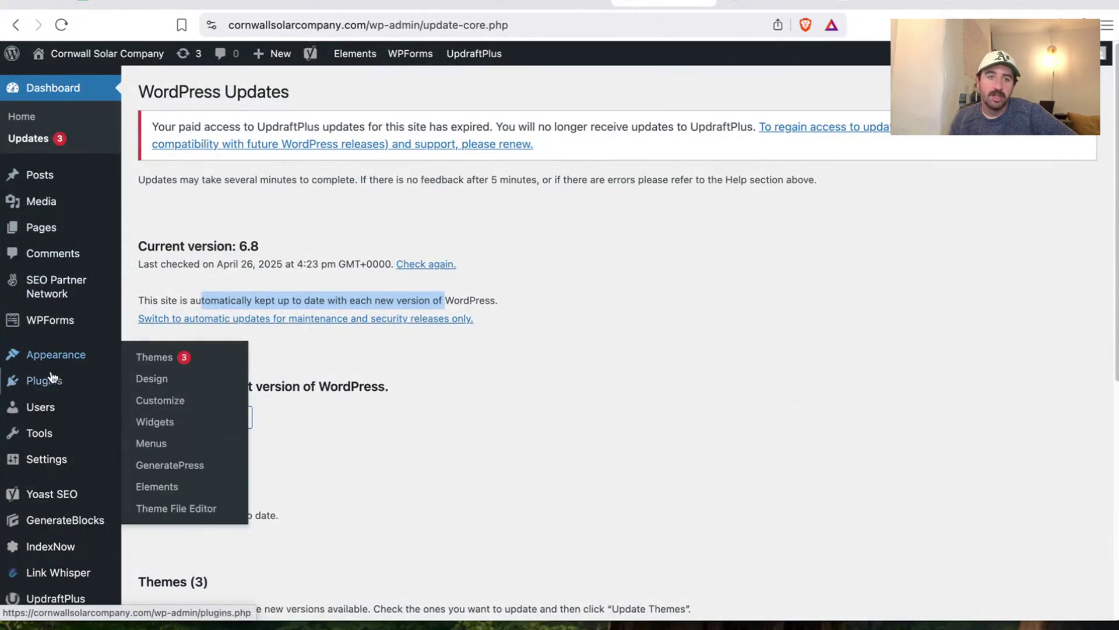
mouse_move(53, 380)
left_click(156, 390)
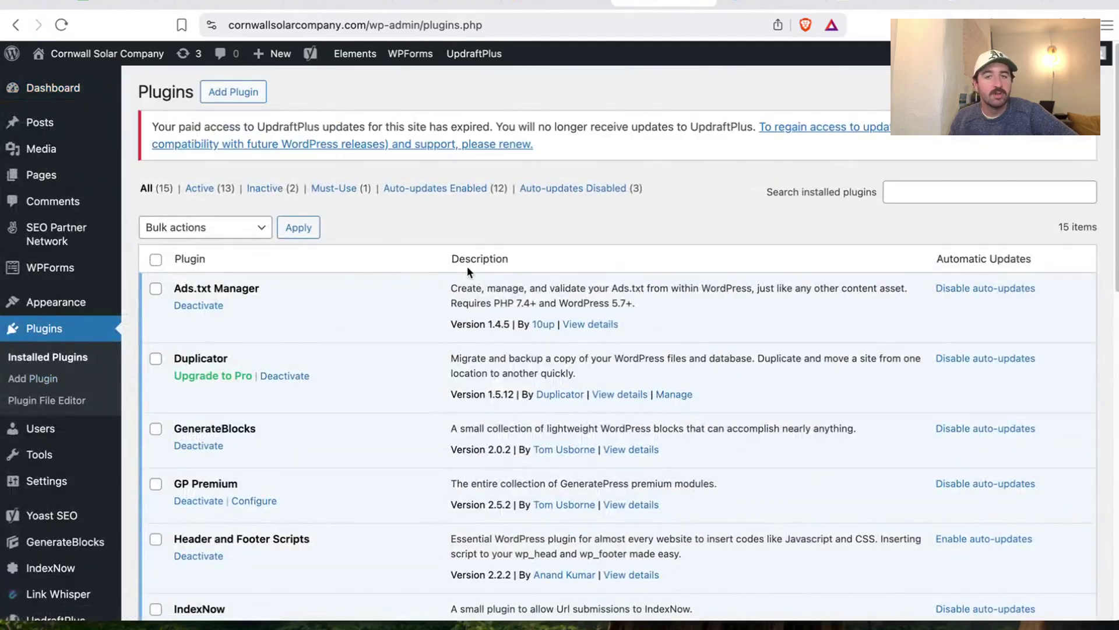
scroll(466, 265, "down", 10)
scroll(379, 431, "up", 10)
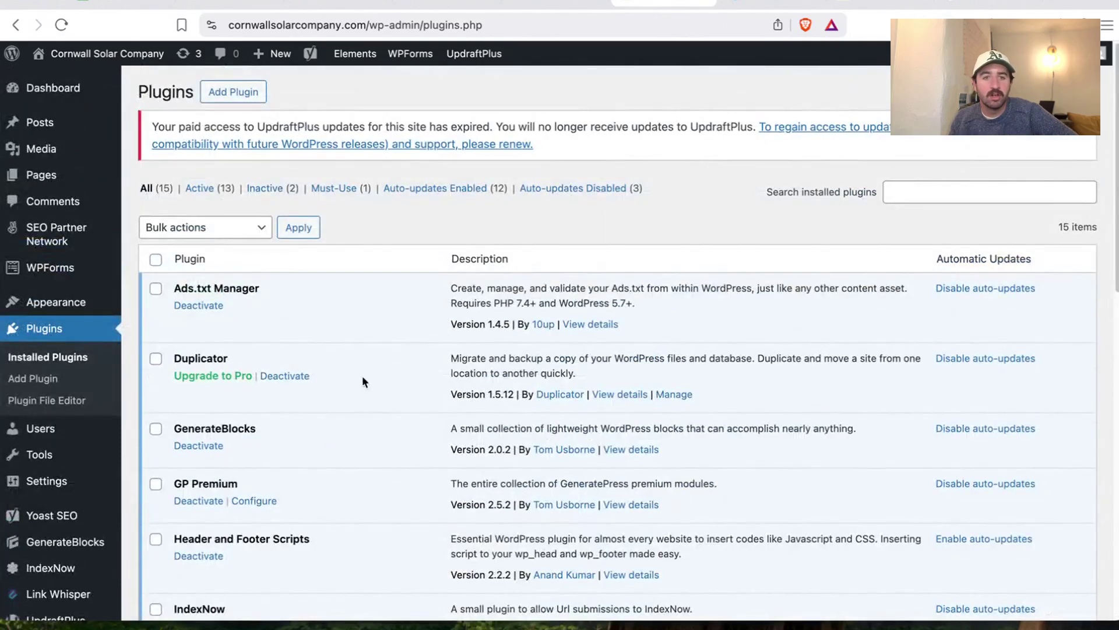
scroll(362, 382, "down", 10)
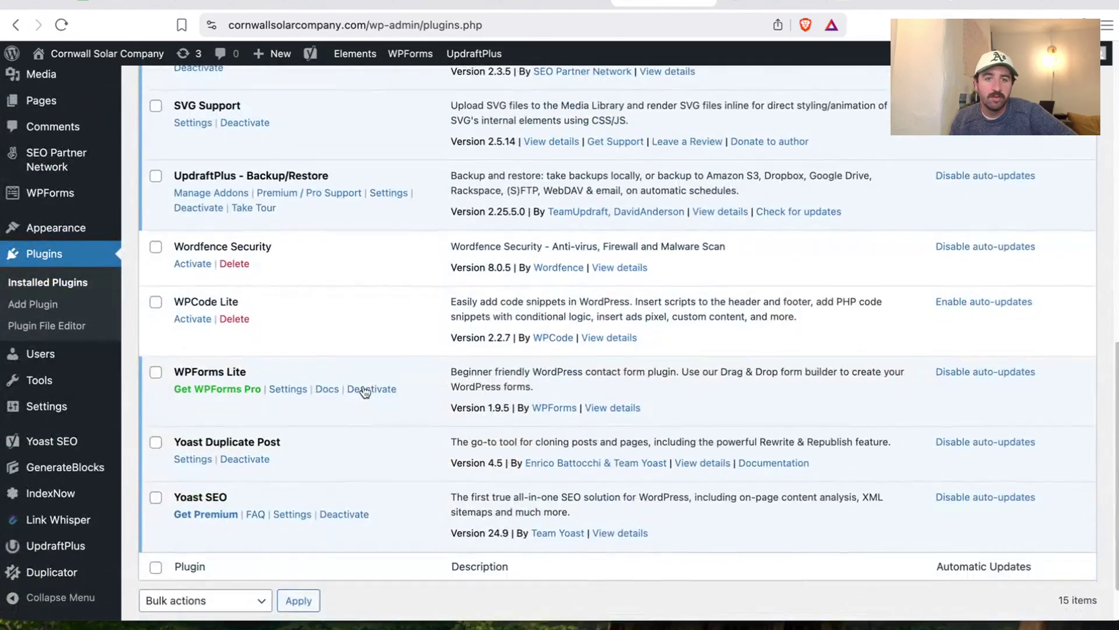
scroll(355, 443, "down", 1)
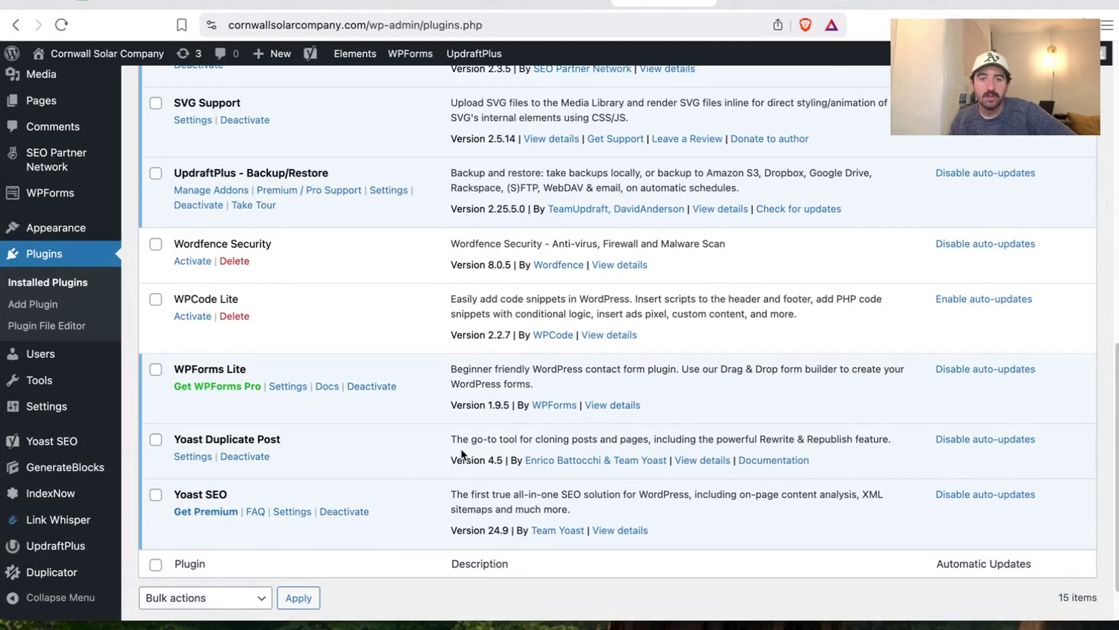
scroll(443, 435, "up", 6)
scroll(441, 436, "up", 3)
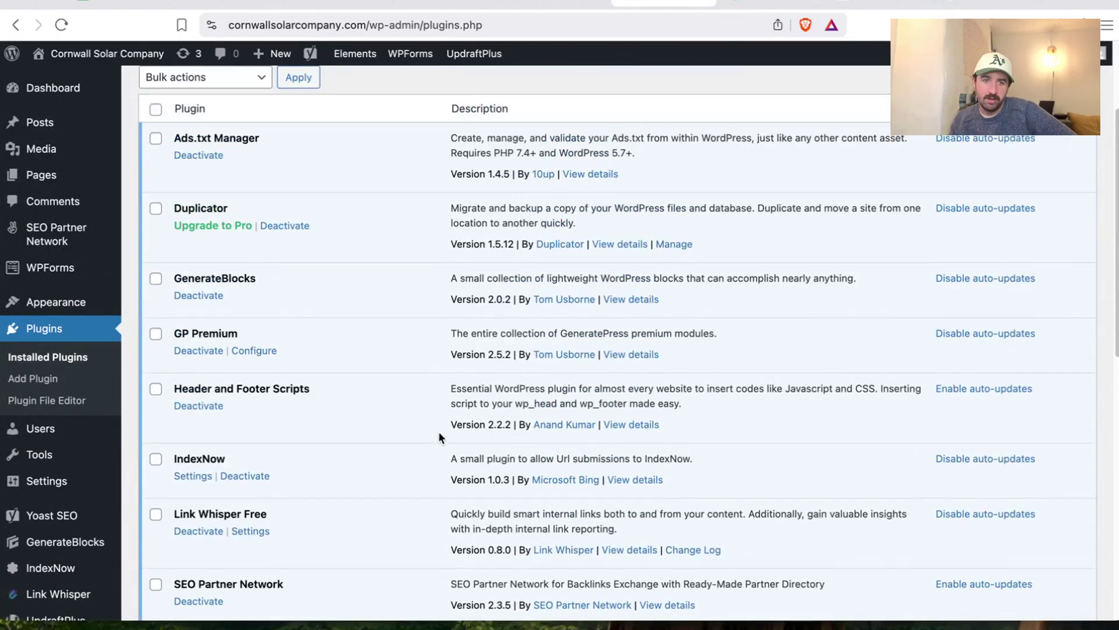
scroll(380, 189, "down", 11)
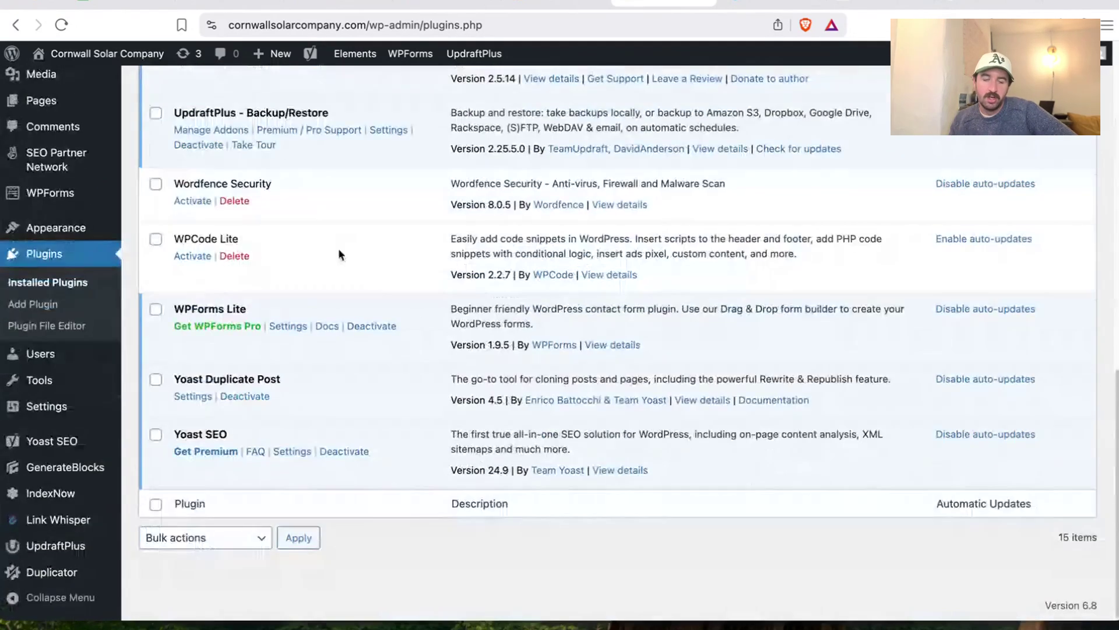
Return to the audit checklist and answer "0-10" to how many plugins are installed
left_click(118, 2)
left_click(1069, 453)
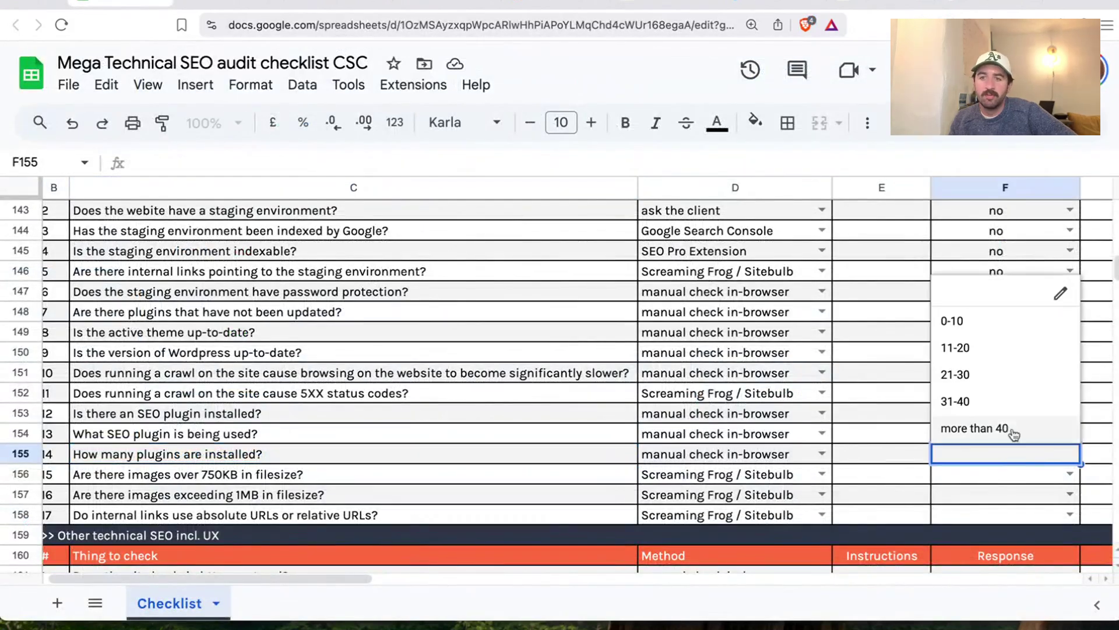
left_click(973, 322)
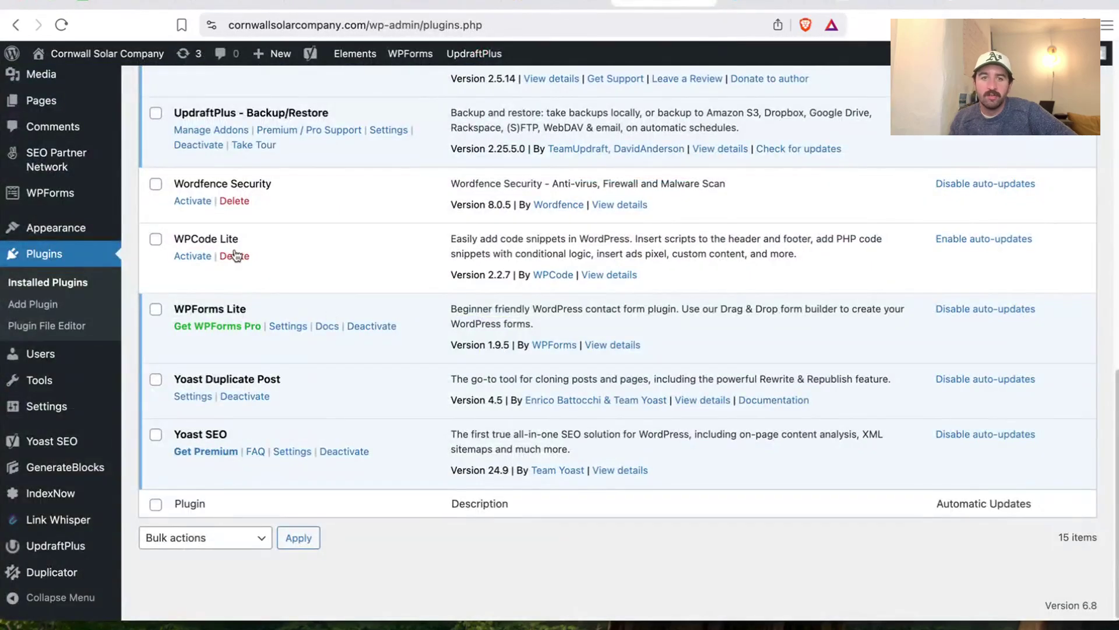
Delete the inactive WPCode Lite plugin in the WordPress admin and activate the Wordfence Security plugin
left_click(235, 255)
left_click(692, 121)
scroll(228, 334, "up", 2)
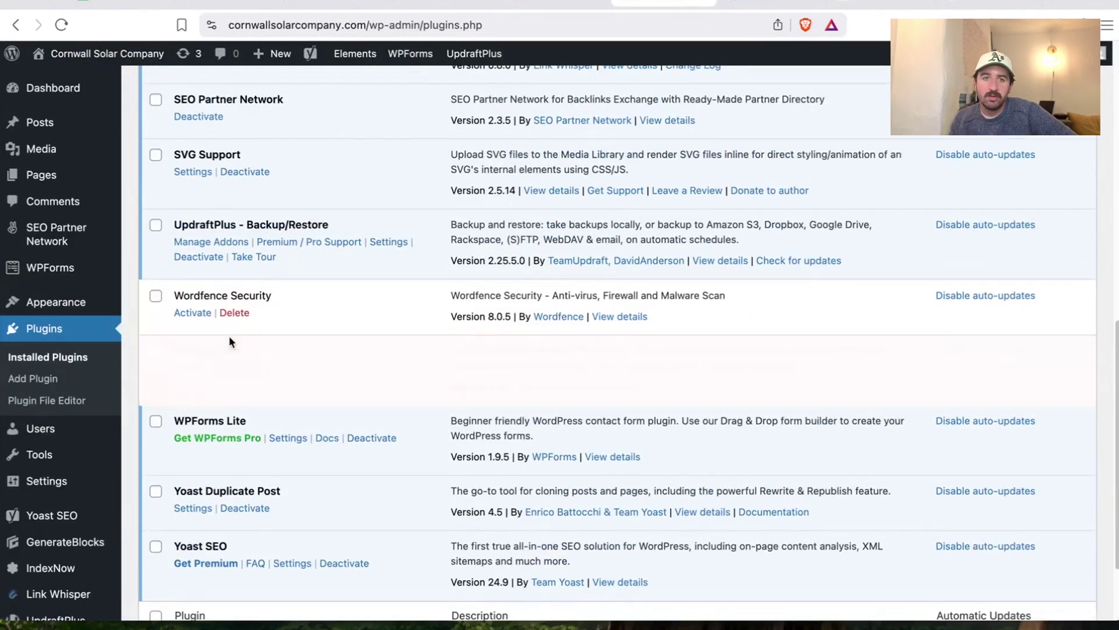
left_click(193, 313)
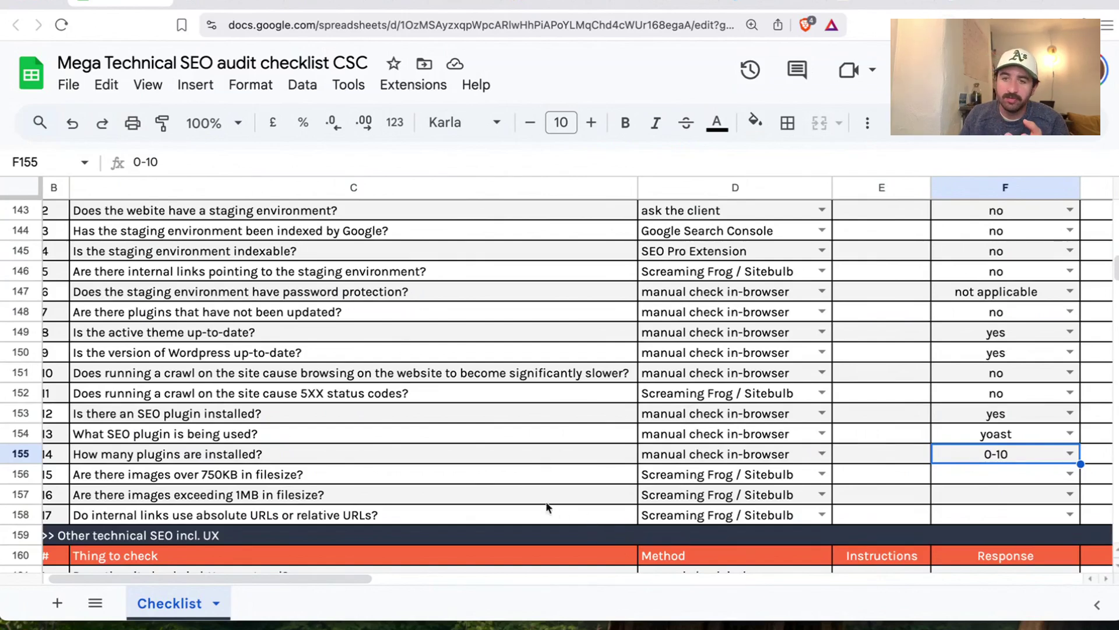
Check for images over 750KB by sorting the Images report in Screaming Frog by size, and select the largest image to inspect its inlinks
left_click(412, 475)
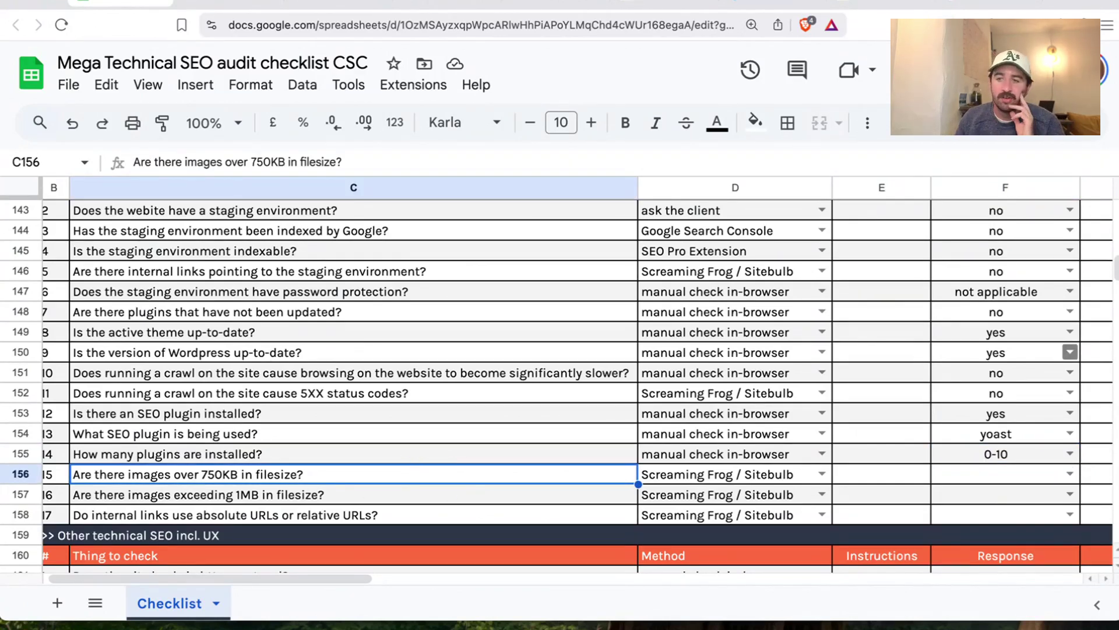
key("super+Tab")
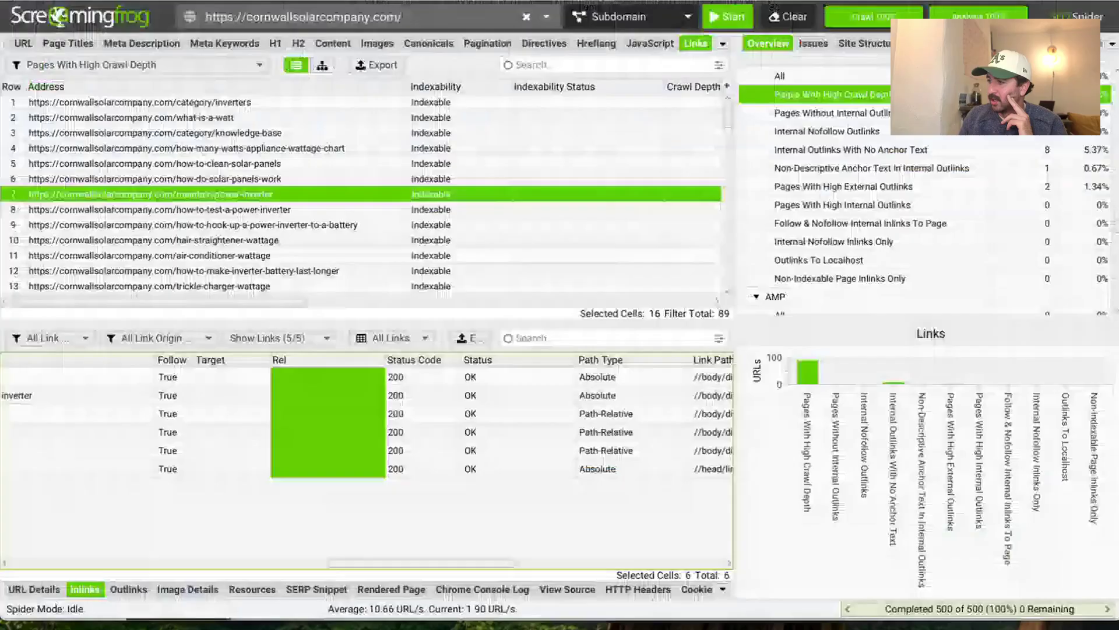
left_click(723, 44)
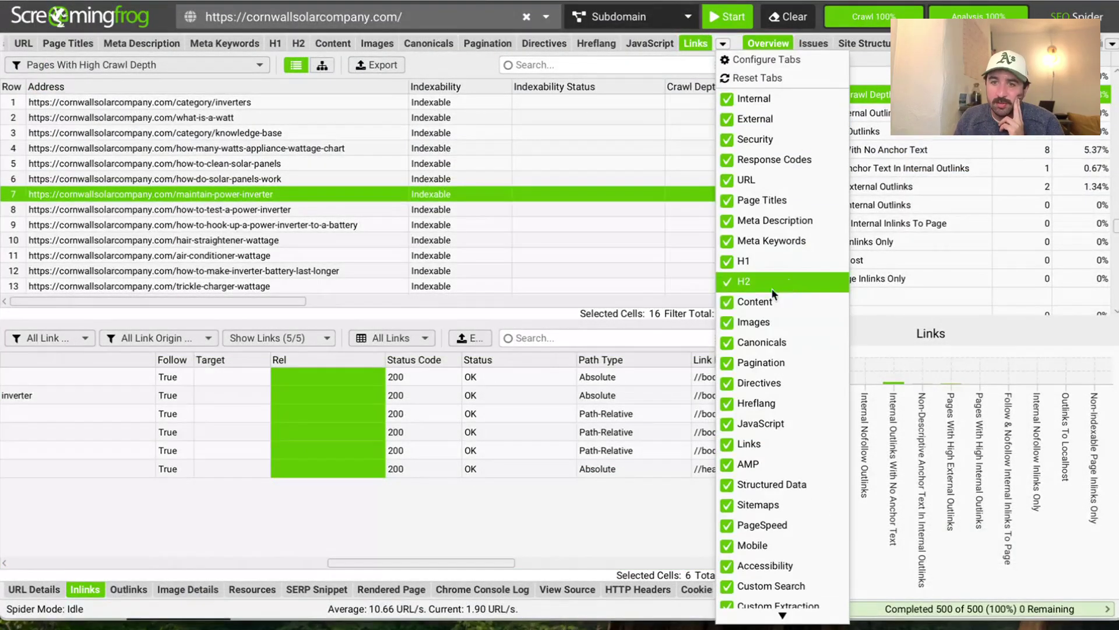
left_click(760, 317)
left_click(599, 85)
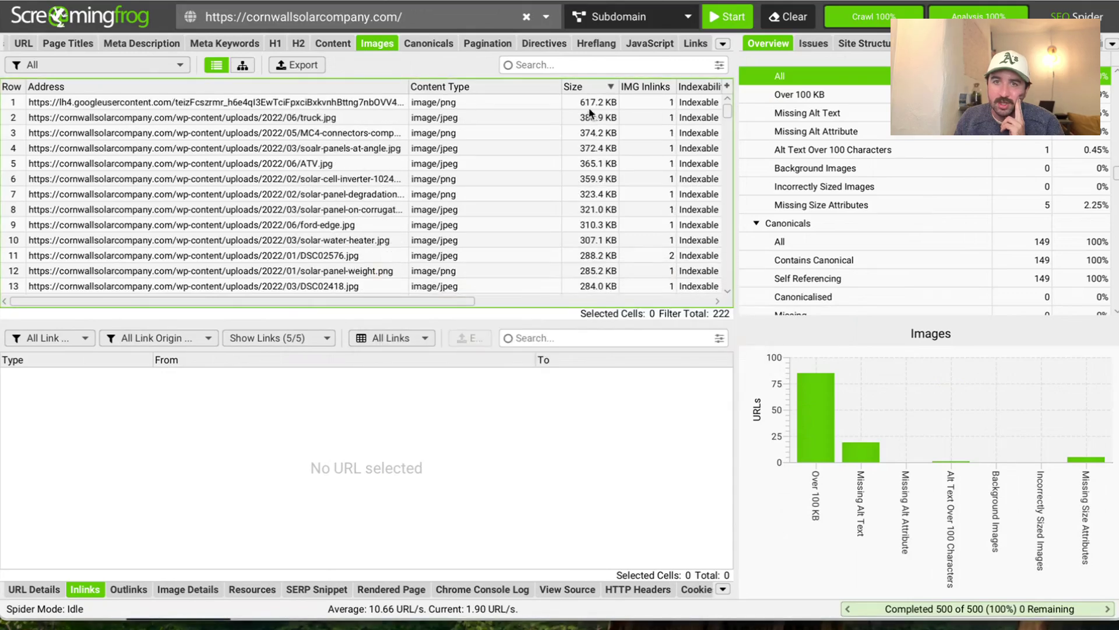
left_click(590, 102)
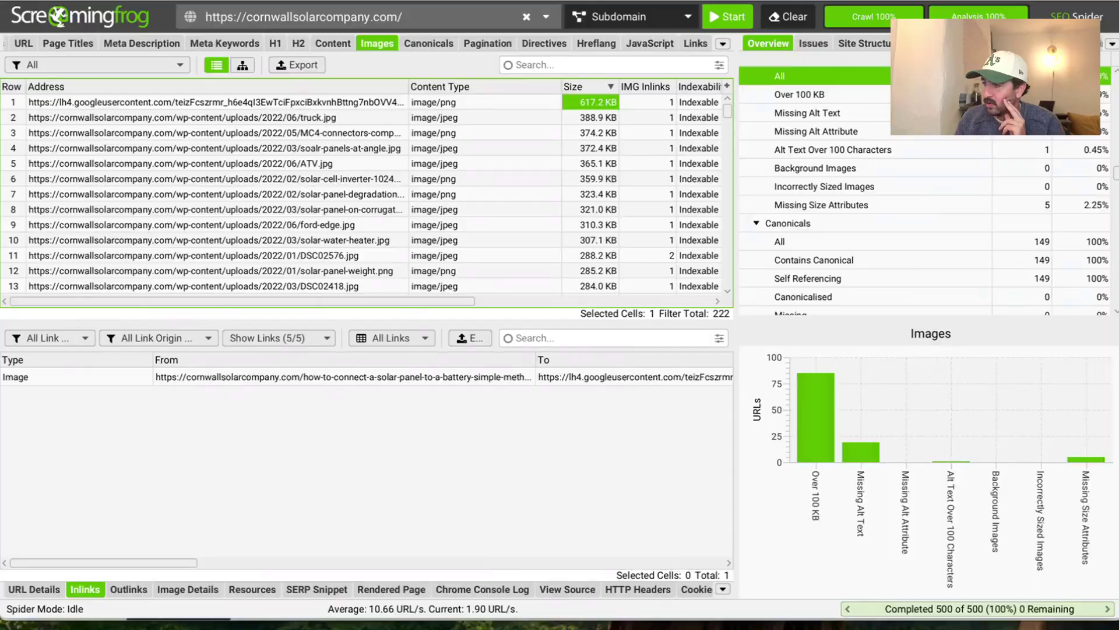
Return to the audit checklist and answer "no" to images over 750KB and "no" to images exceeding 1MB in filesize
key("super+Tab")
left_click(1071, 477)
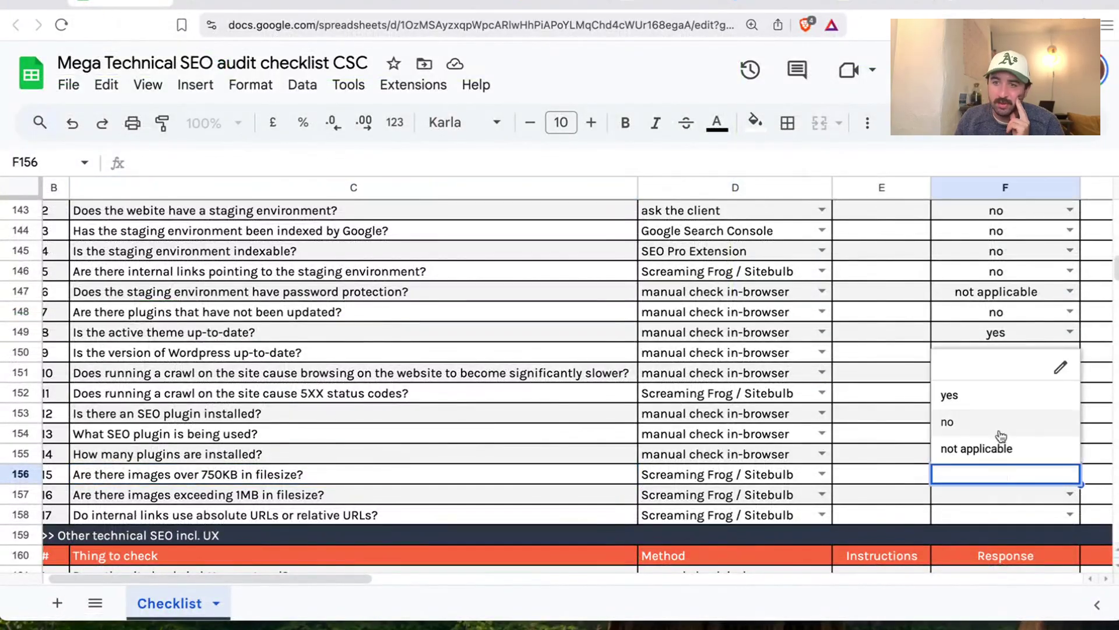
left_click(984, 419)
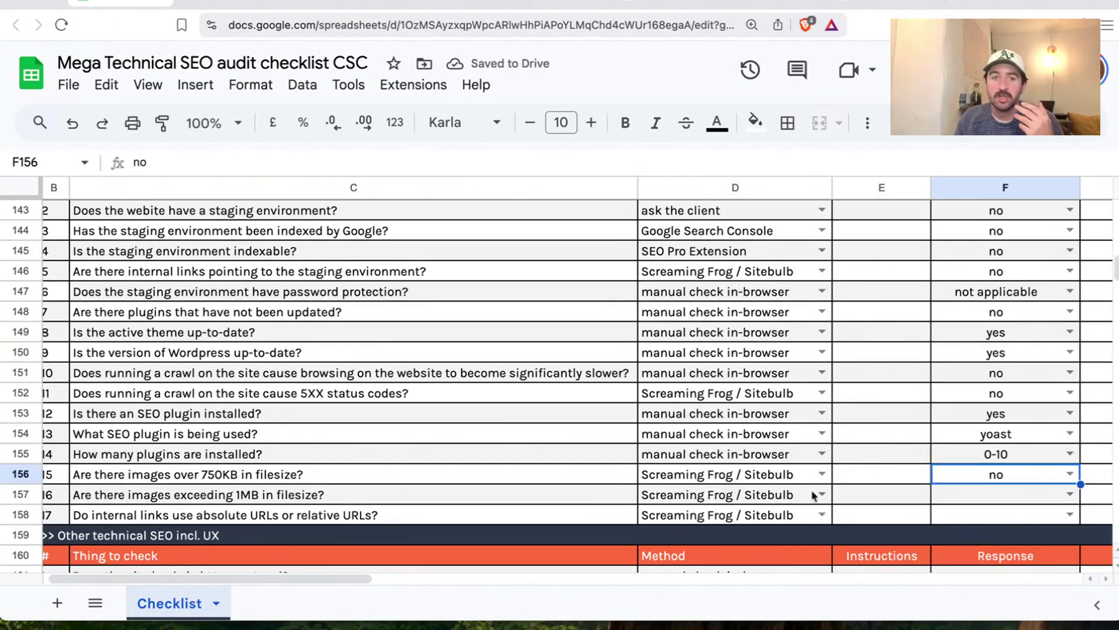
left_click(248, 495)
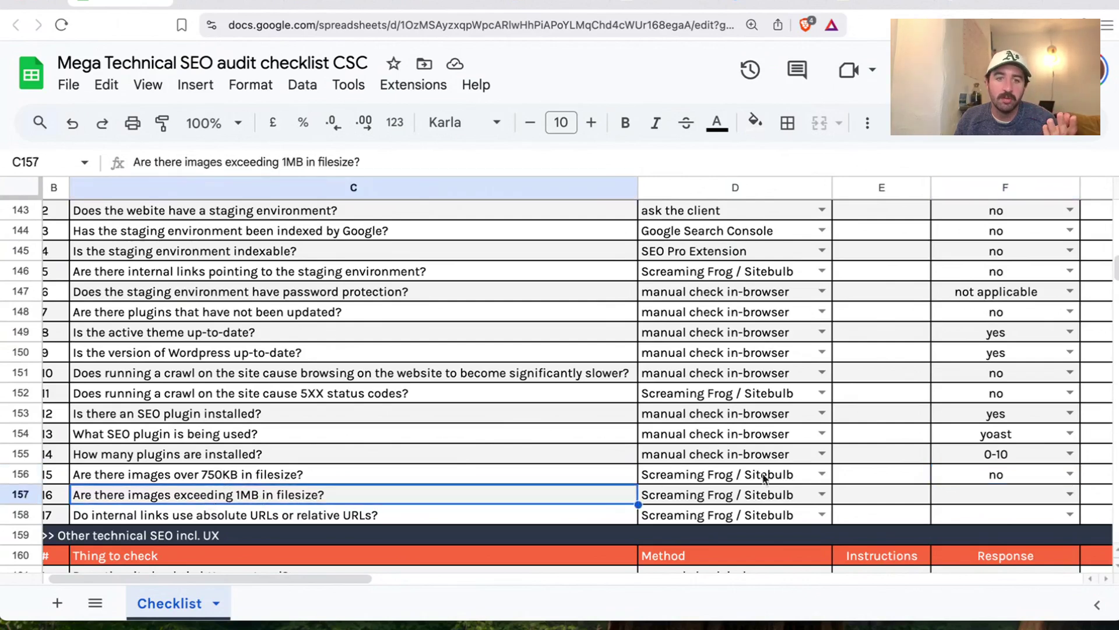
left_click(1070, 494)
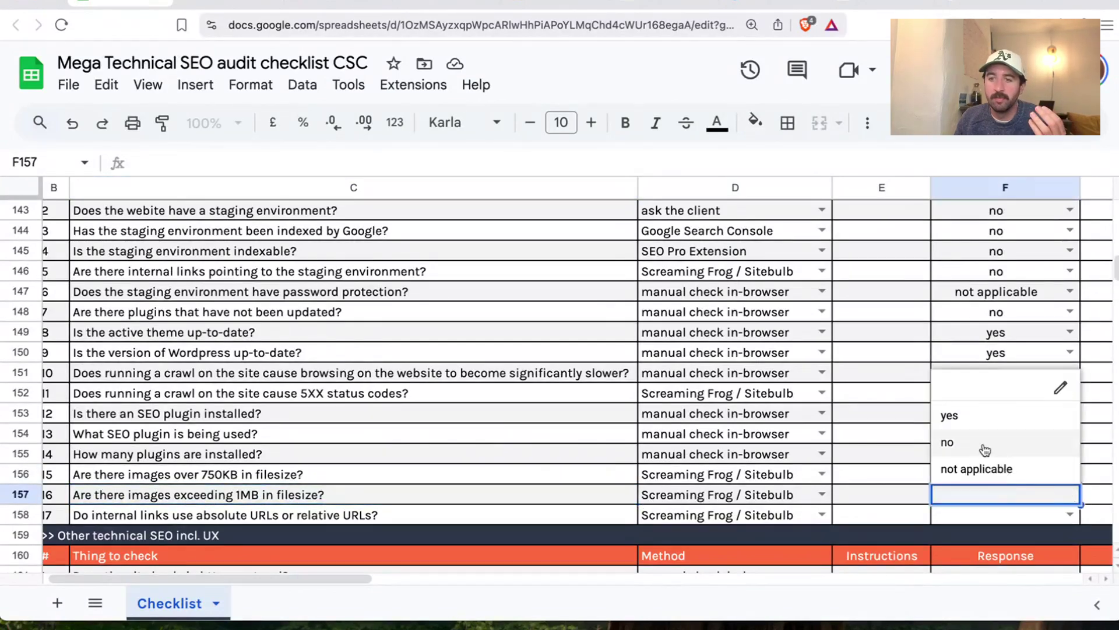
left_click(947, 442)
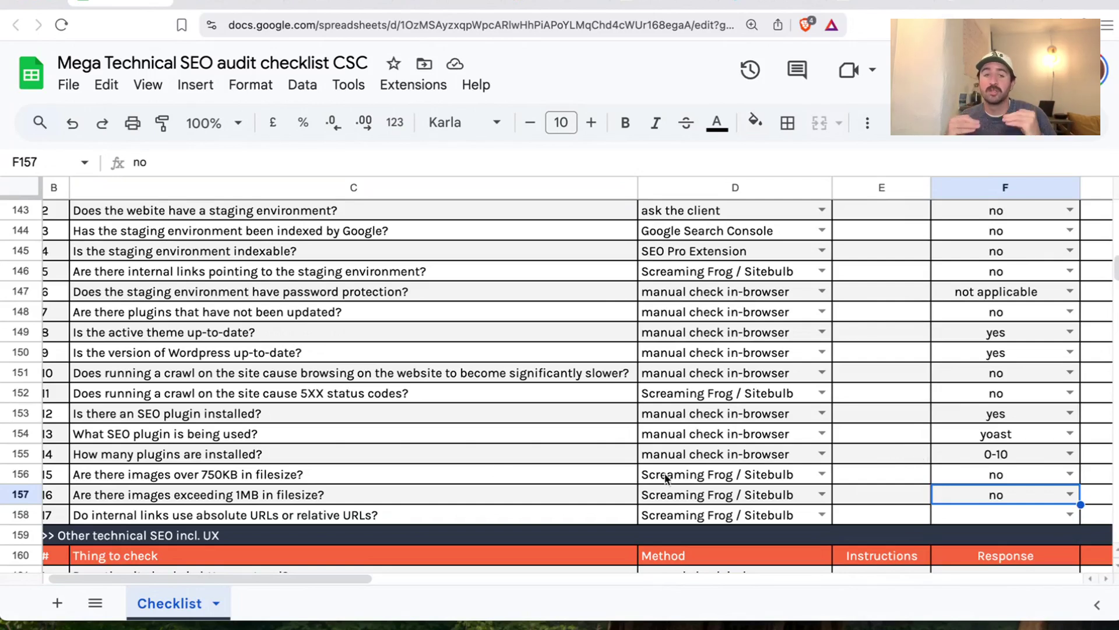
For the absolute or relative internal links check, load the cornwallsolarcompany.com homepage in the browser and view its page source
left_click(345, 514)
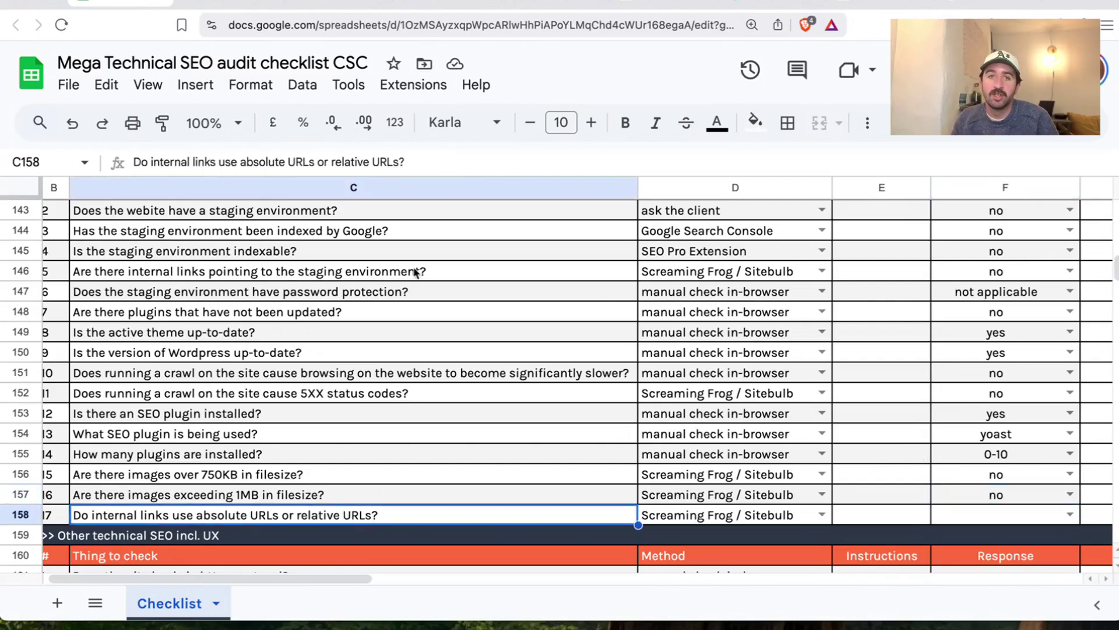
scroll(360, 321, "down", 2)
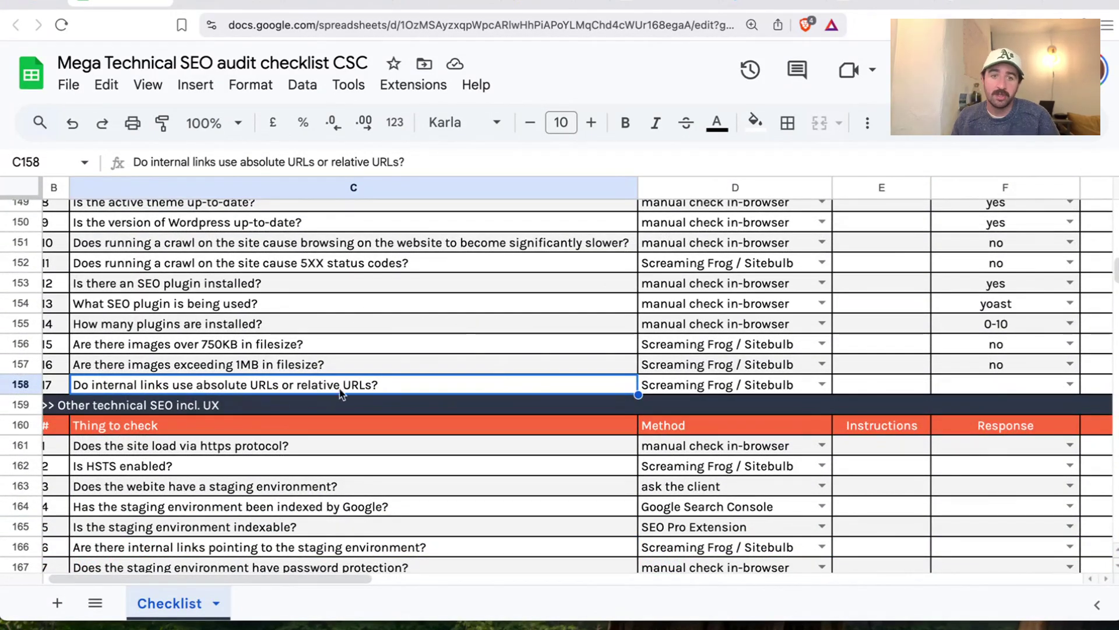
key("super+Tab")
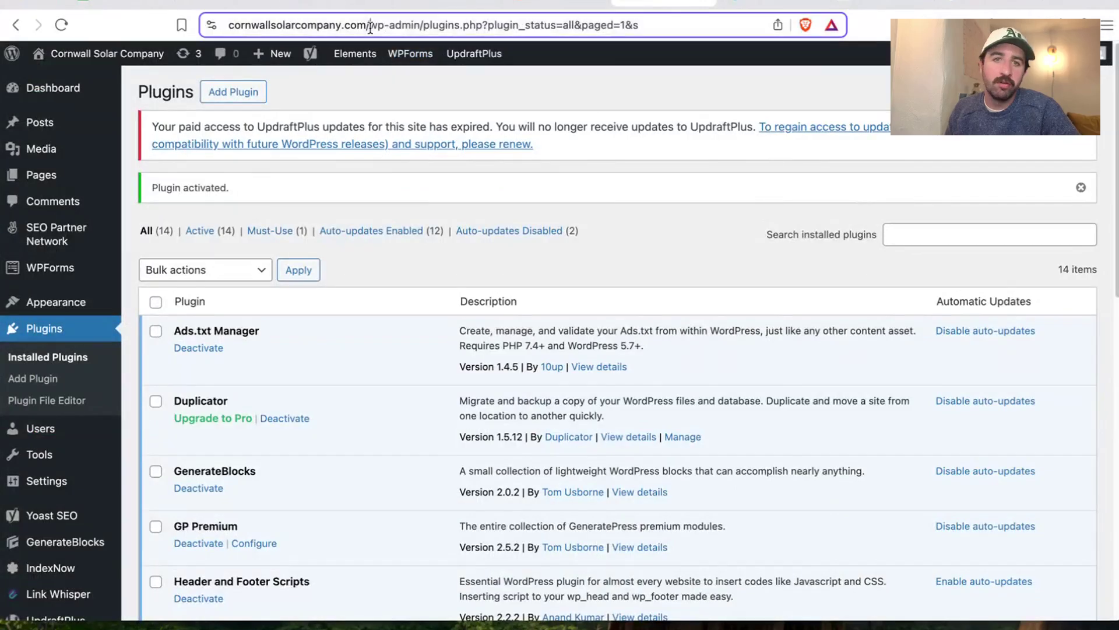
left_click_drag(368, 25, 723, 29)
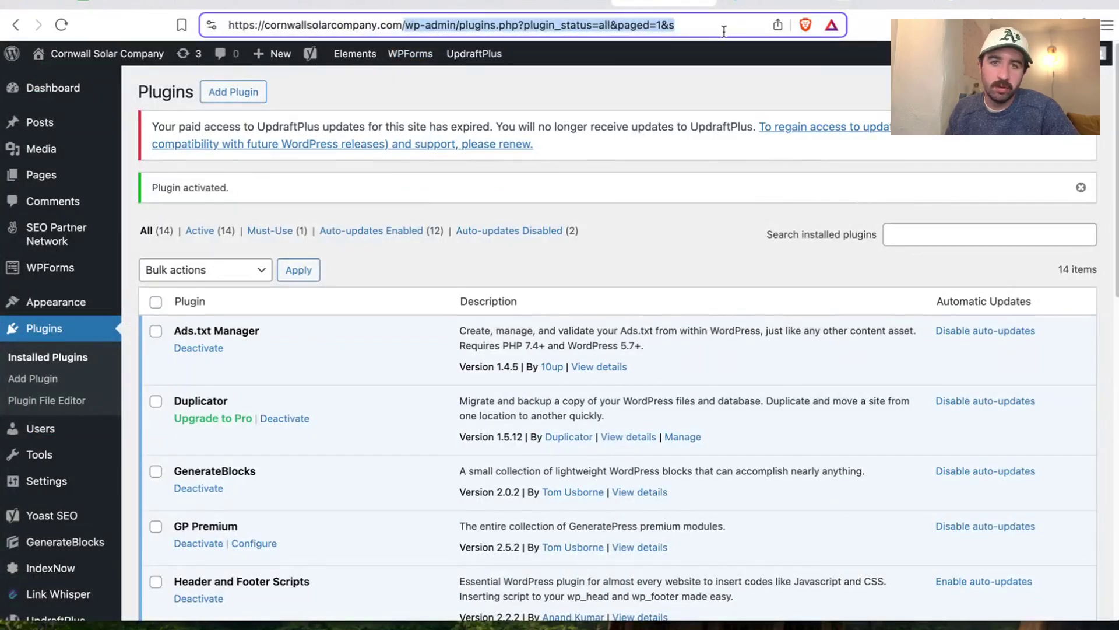
key("BackSpace")
key("Return")
right_click(660, 251)
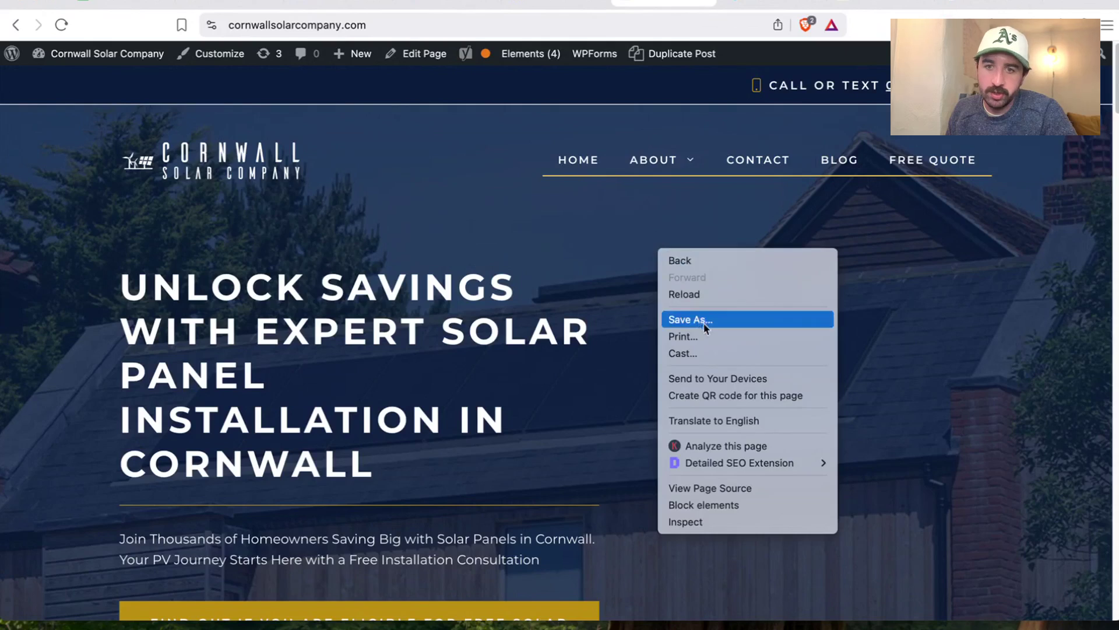
left_click(705, 488)
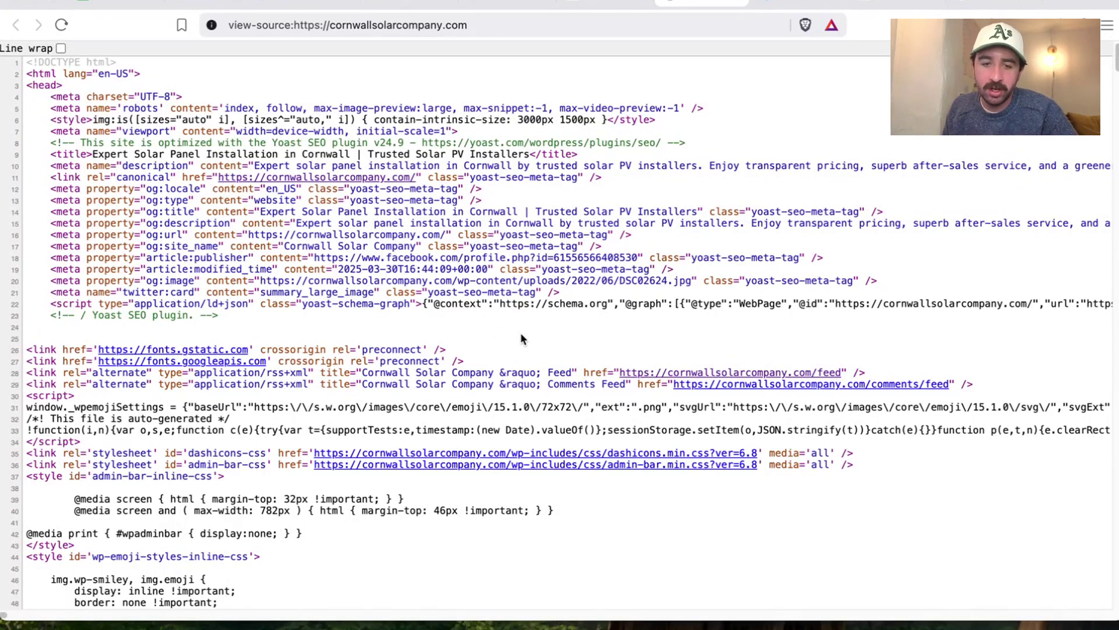
key("super+f")
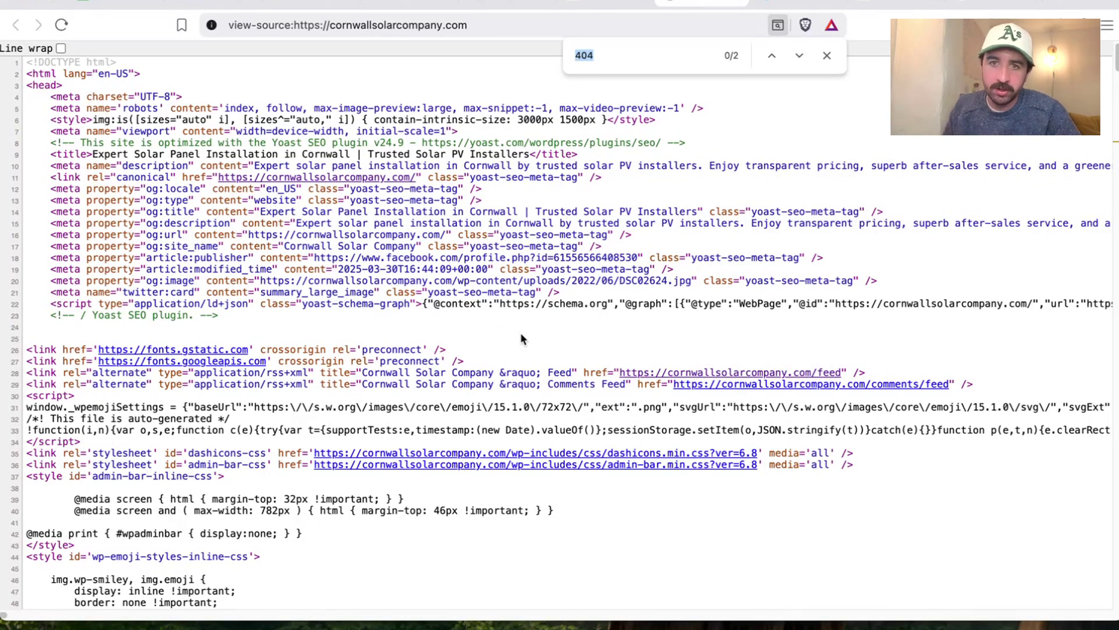
type("<")
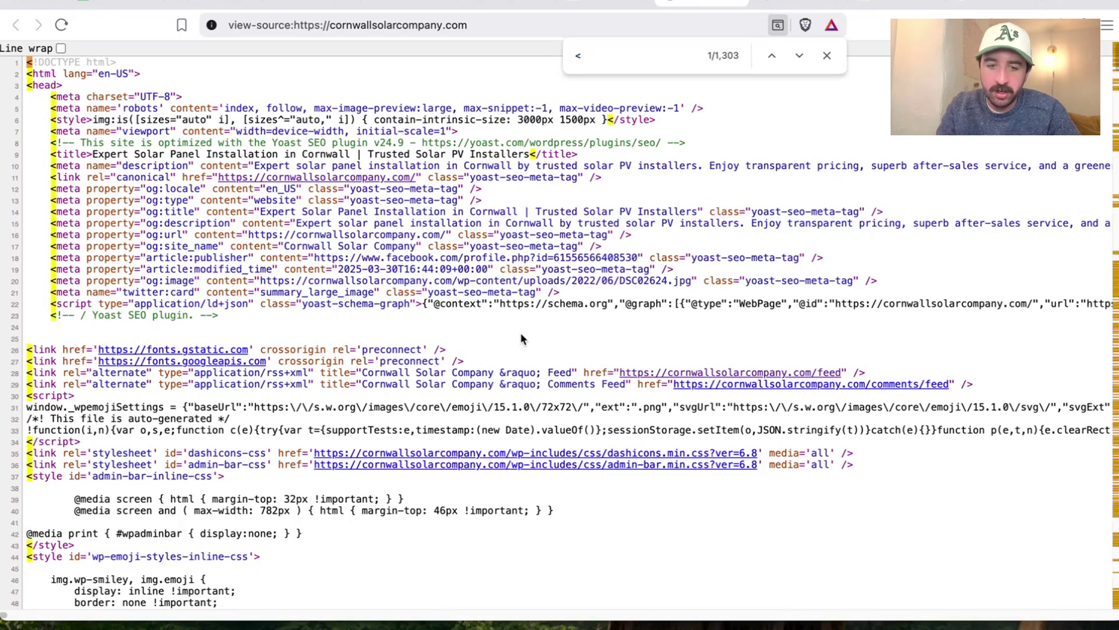
type("a")
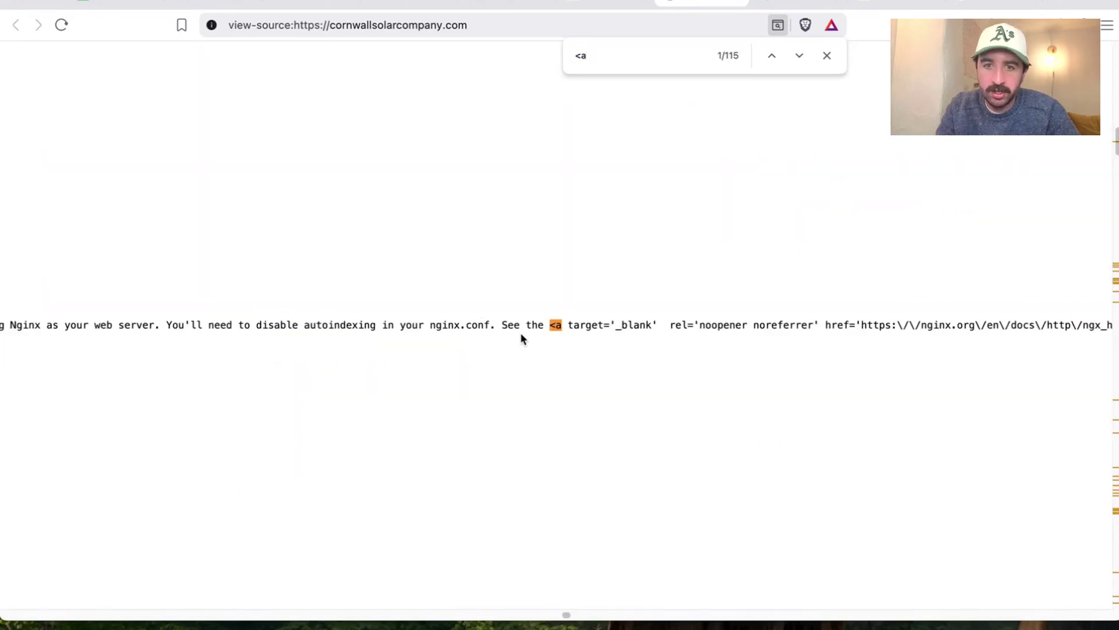
left_click(794, 58)
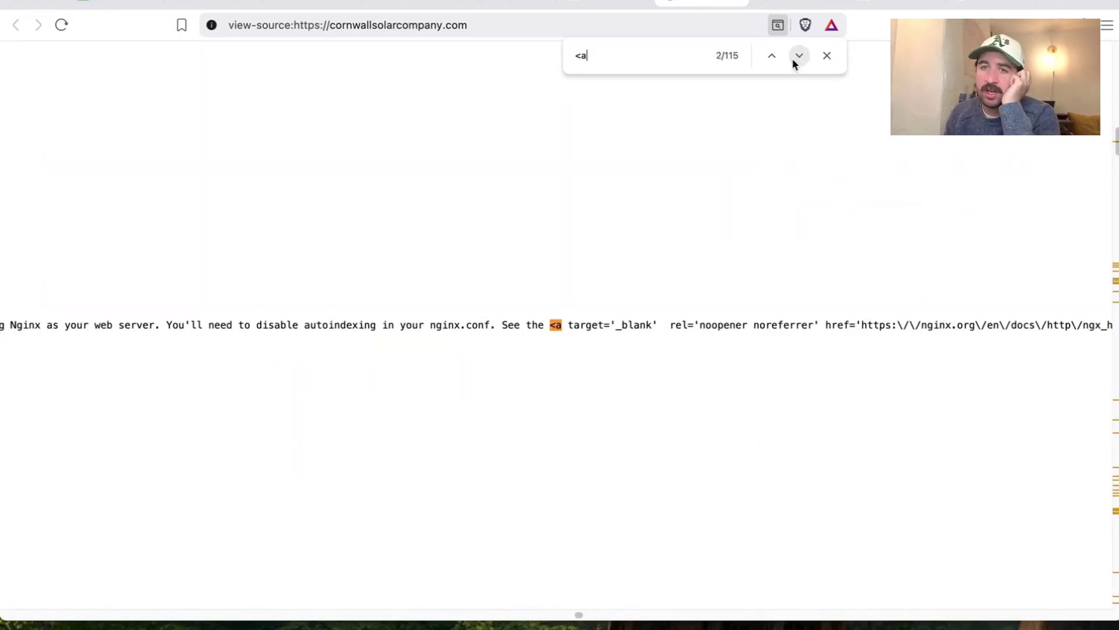
left_click(796, 59)
left_click(795, 57)
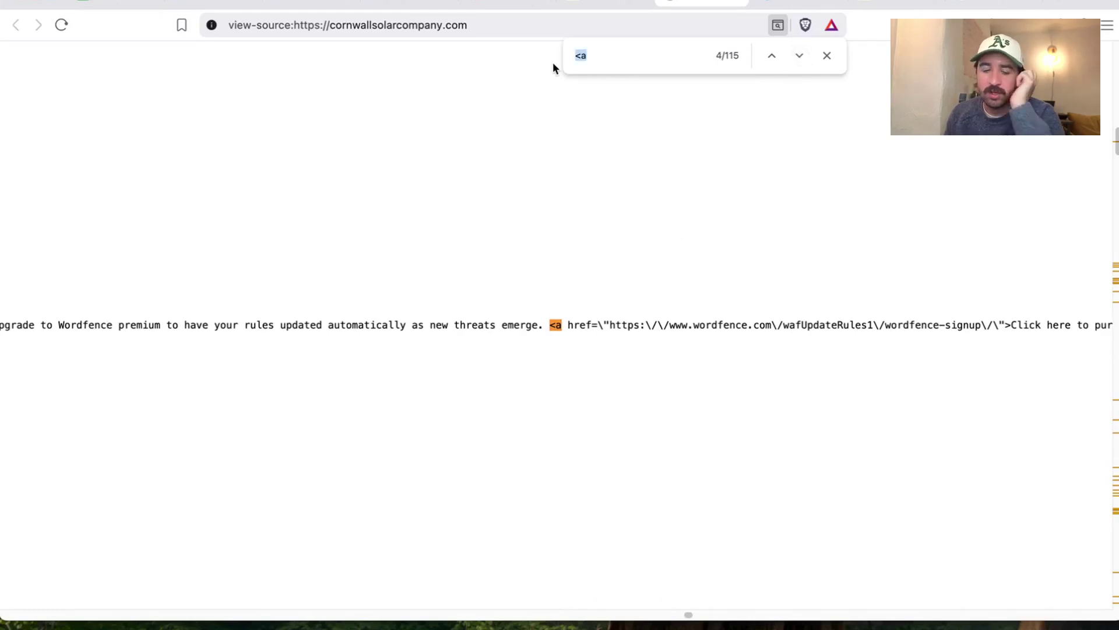
type("https:")
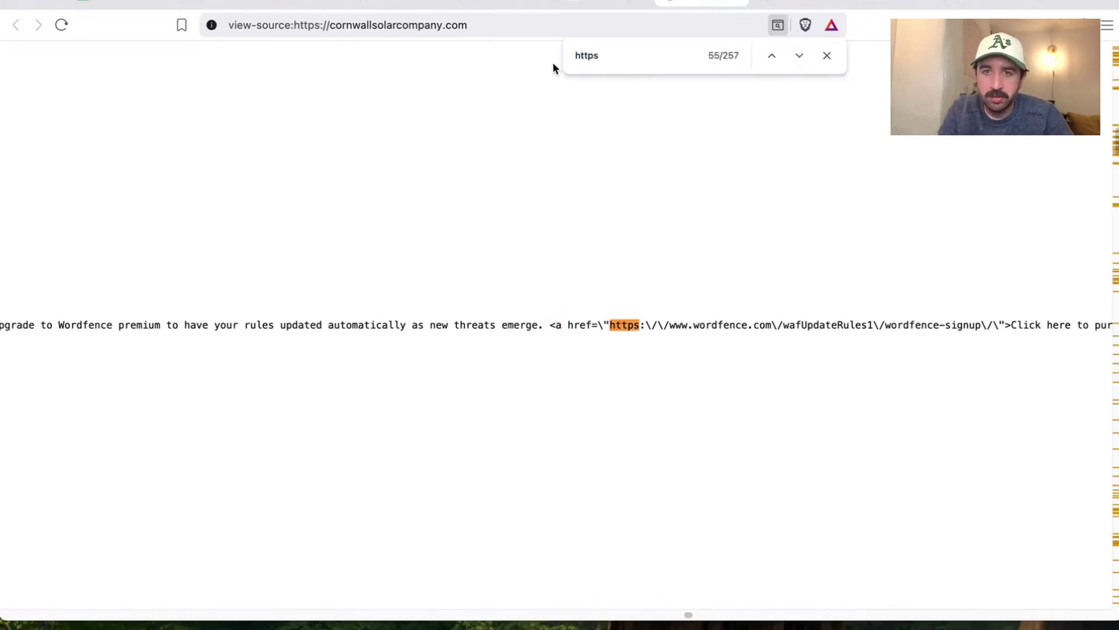
type("//")
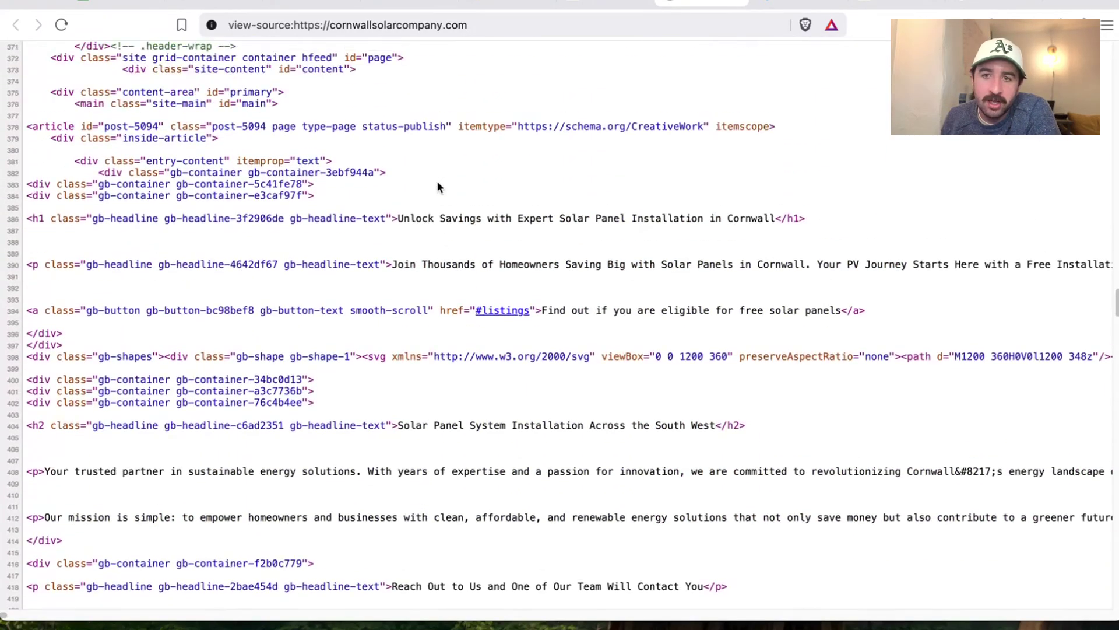
Examine the navigation menu's Blog link and the page body links in the source for absolute or relative URLs
scroll(439, 185, "up", 5)
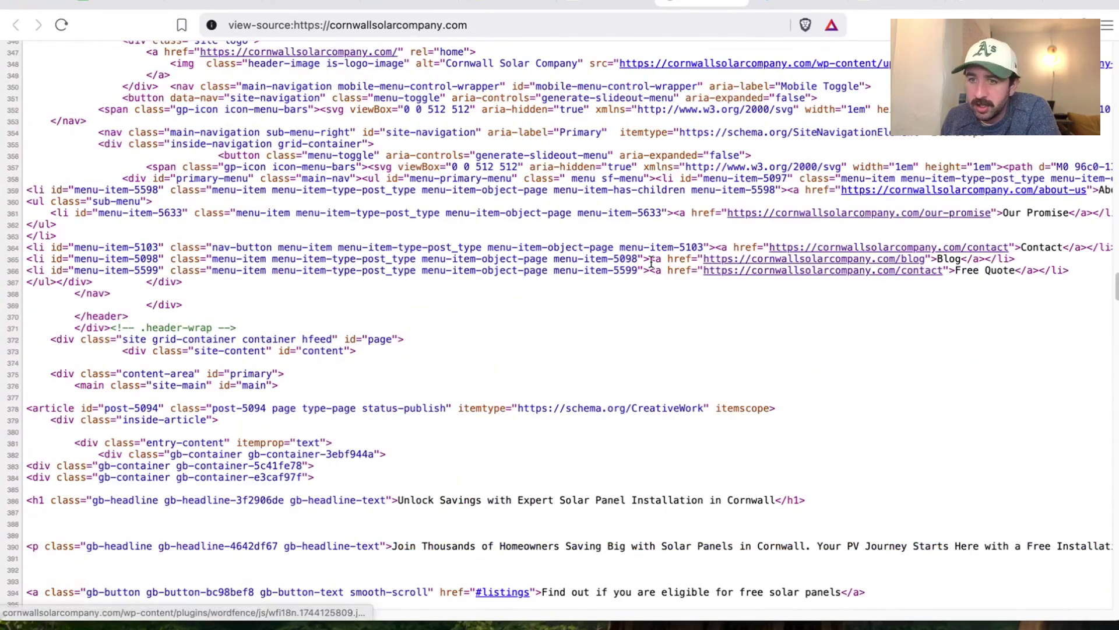
left_click_drag(649, 259, 940, 263)
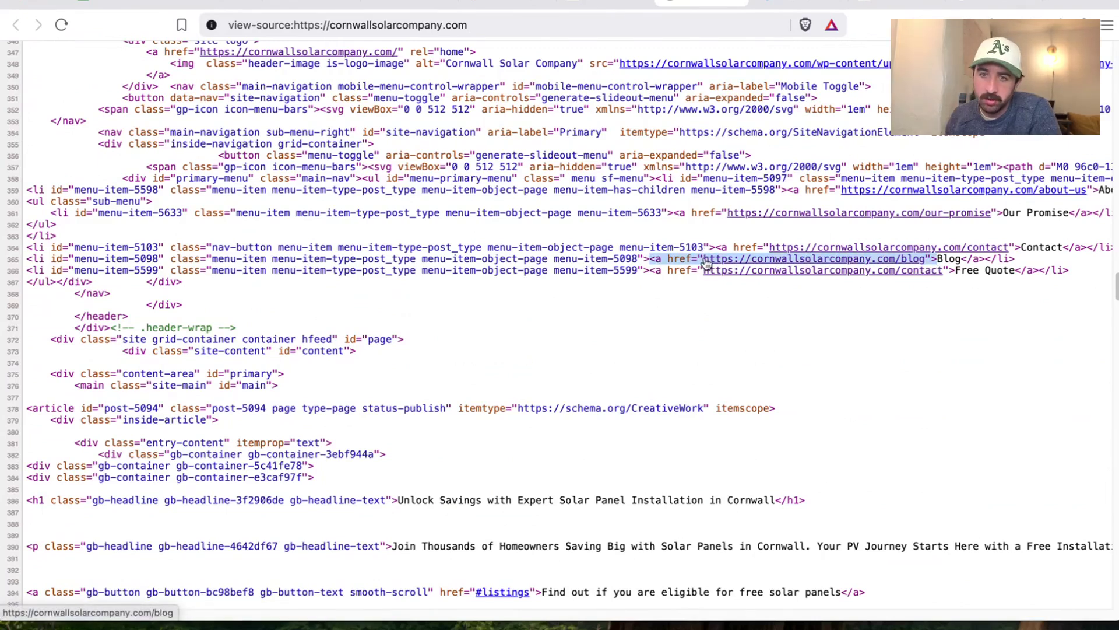
left_click_drag(697, 258, 933, 260)
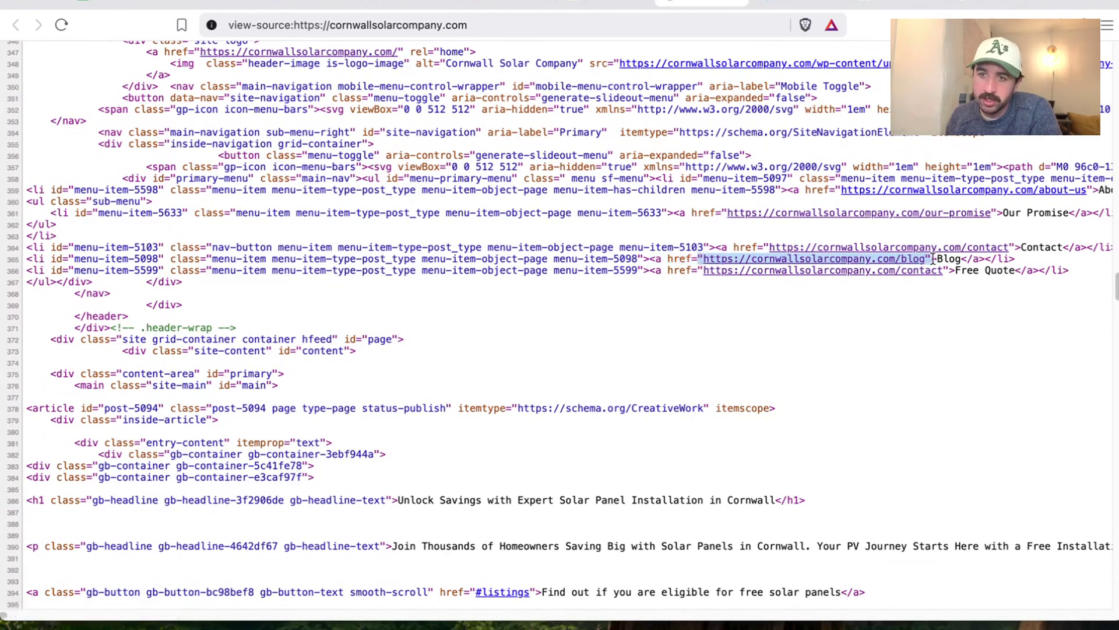
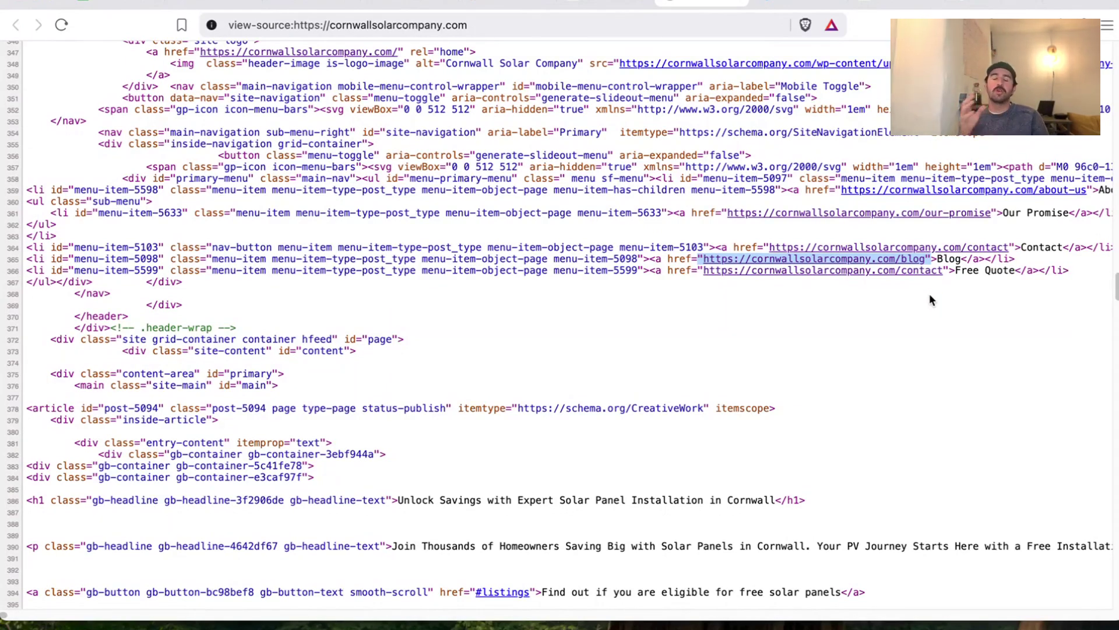
scroll(930, 299, "down", 6)
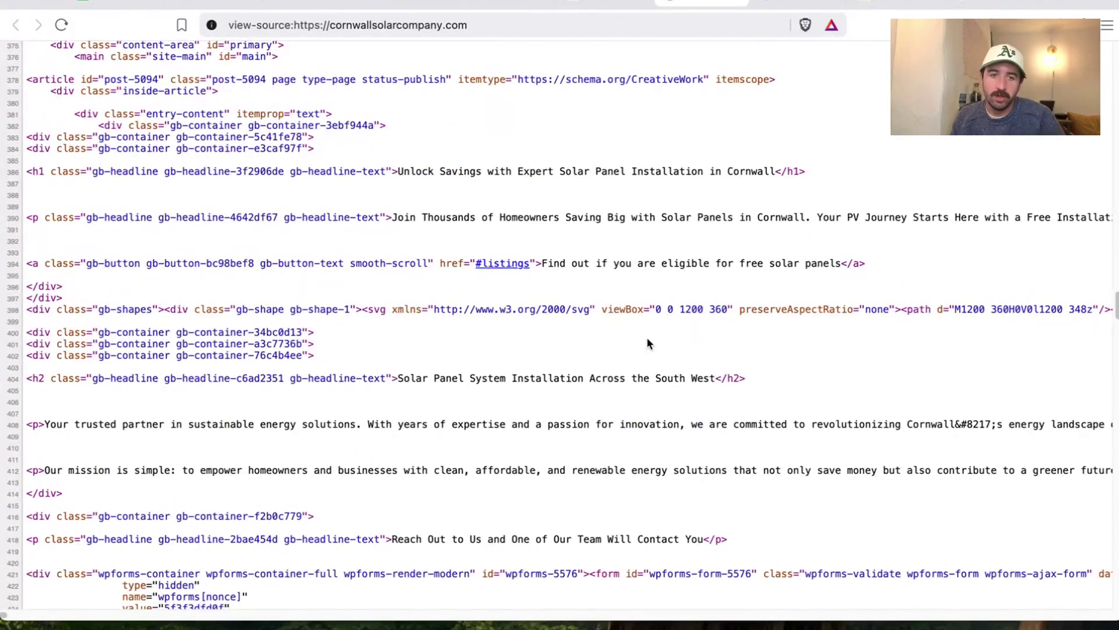
scroll(643, 341, "down", 12)
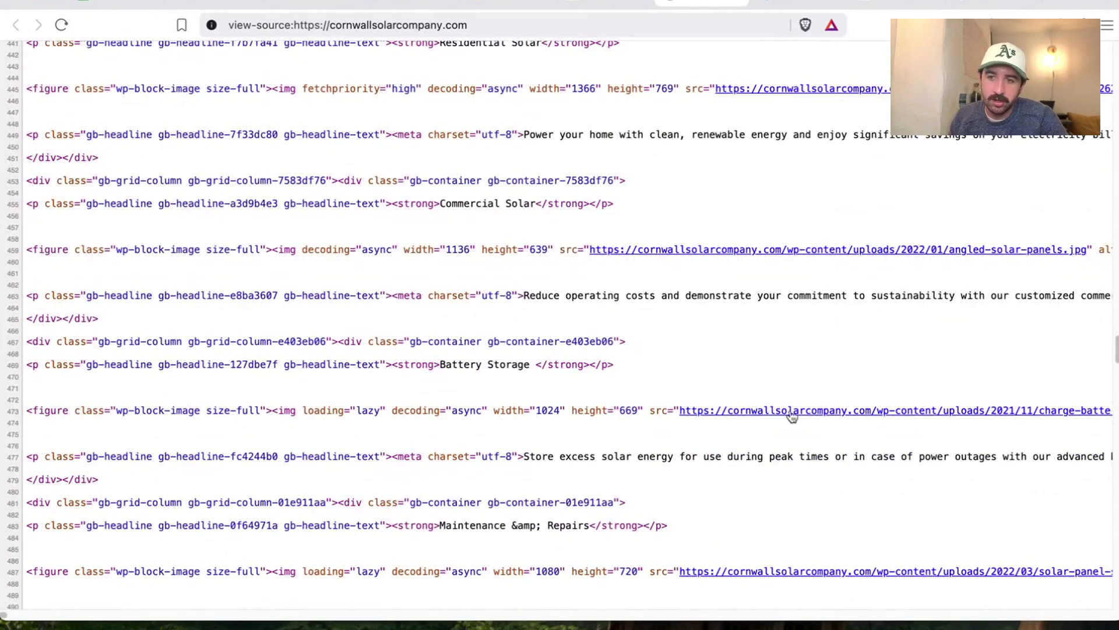
scroll(758, 492, "down", 11)
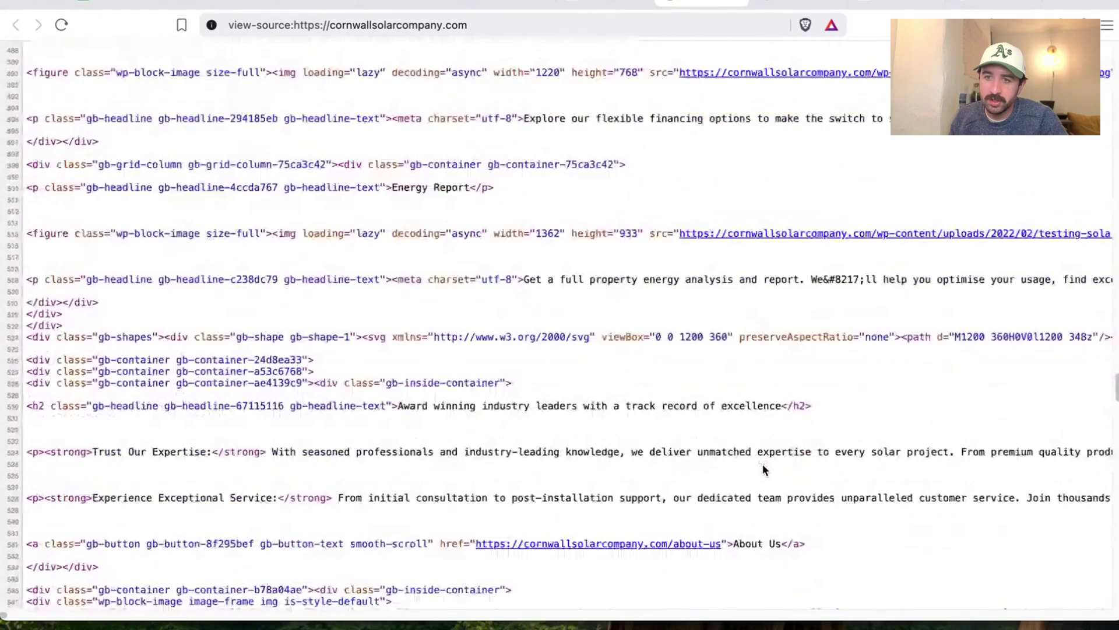
scroll(761, 470, "down", 5)
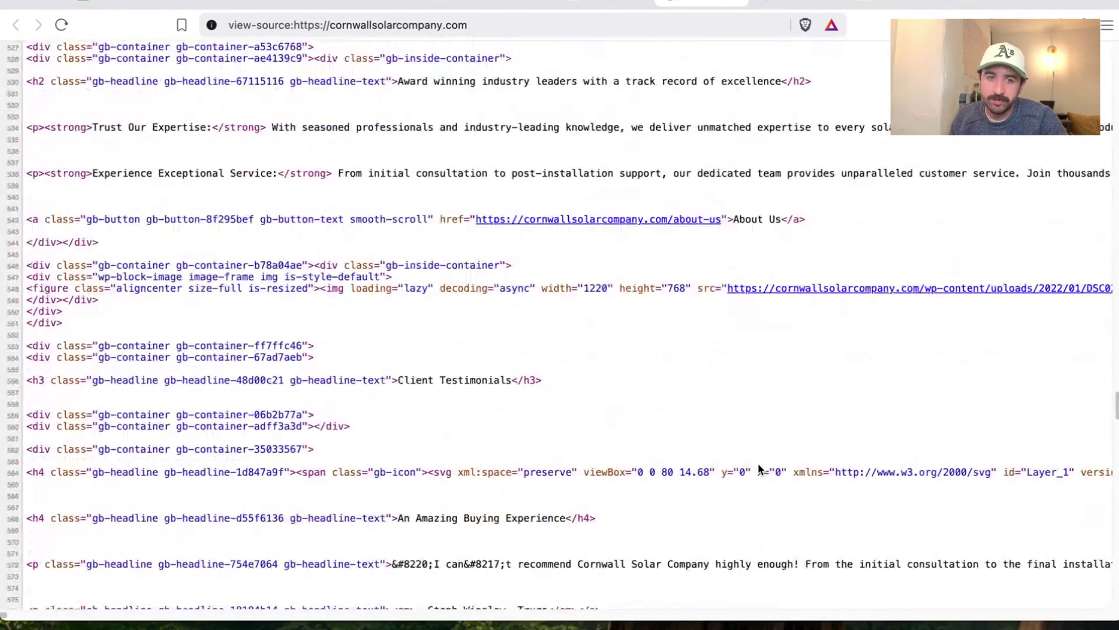
Return to the audit checklist and answer "absolute" to whether internal links use absolute or relative URLs
left_click(105, 5)
left_click(1074, 382)
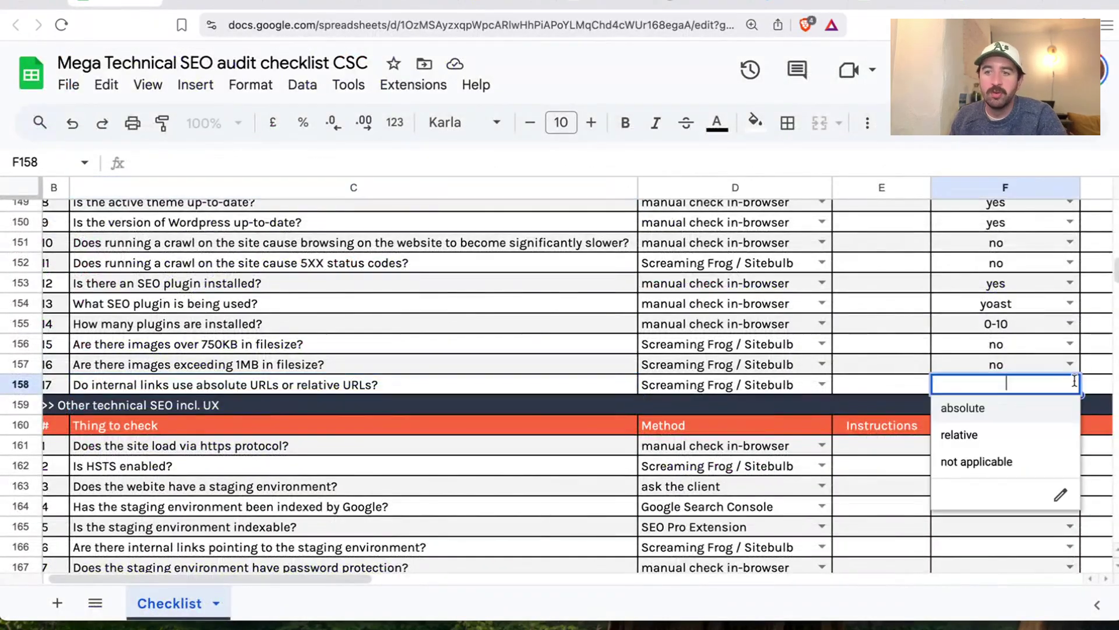
left_click(998, 410)
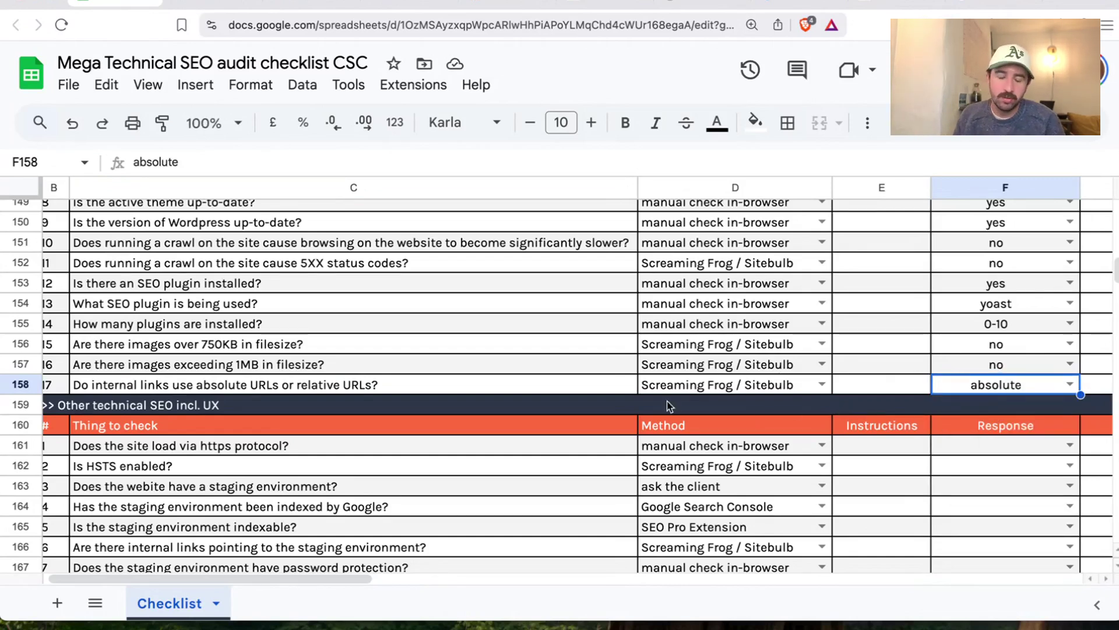
Go to the Meta and Structured Data section of the checklist and select the "Pages contains a title element" check
scroll(531, 336, "down", 1)
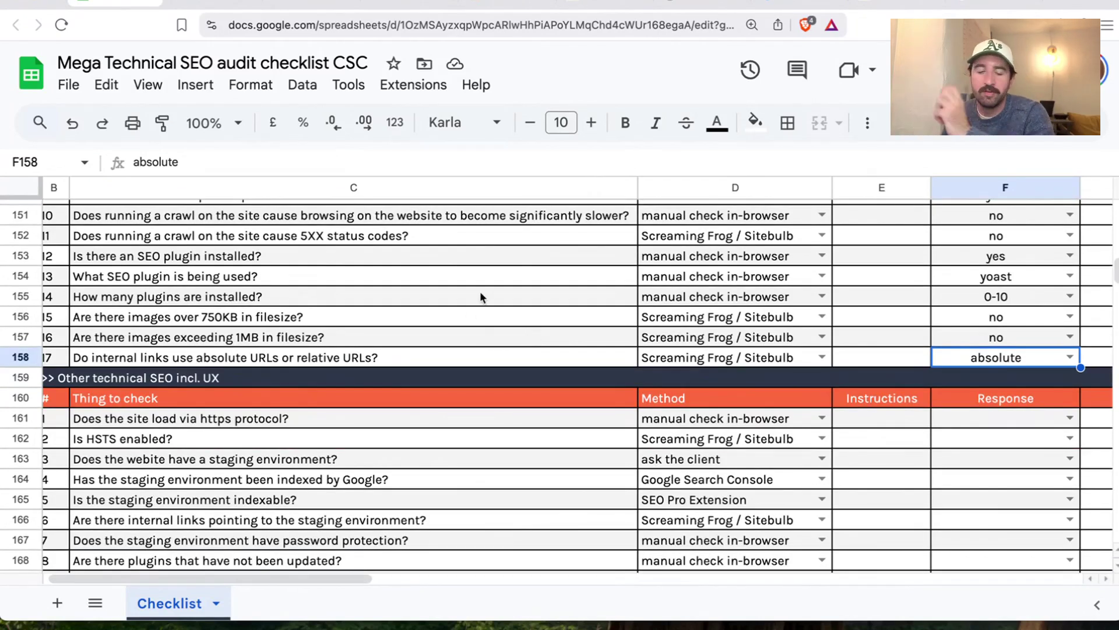
scroll(473, 294, "down", 1)
scroll(466, 294, "down", 1)
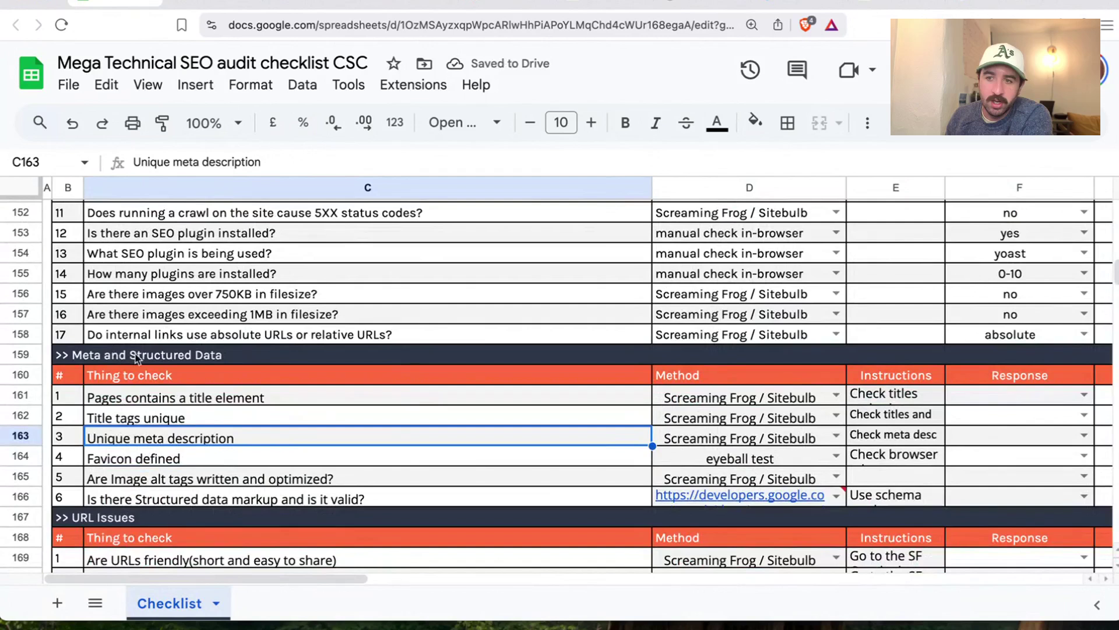
left_click(140, 360)
left_click(138, 379)
left_click(140, 399)
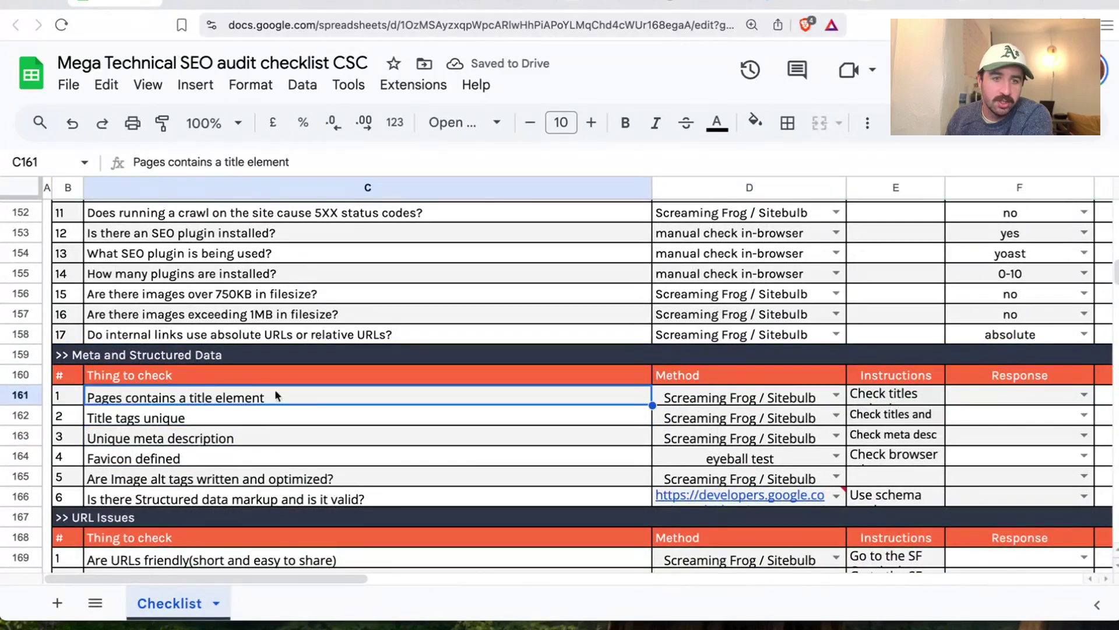
scroll(233, 382, "down", 1)
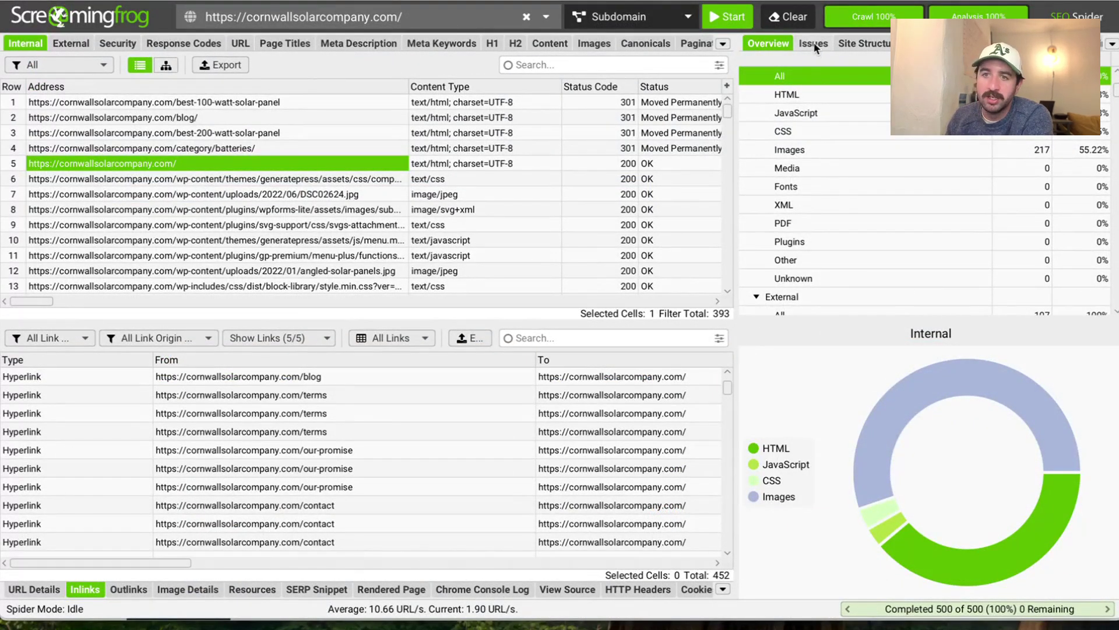
In Screaming Frog's Page Titles report, check the Missing, Over 60 Characters and Multiple filters
left_click(277, 43)
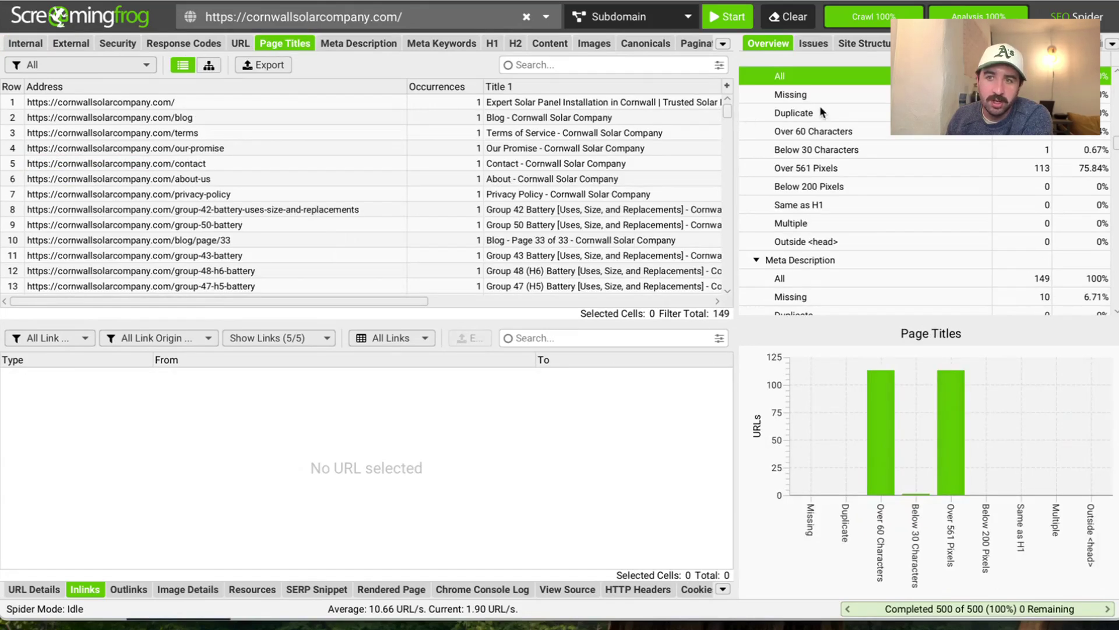
left_click(802, 98)
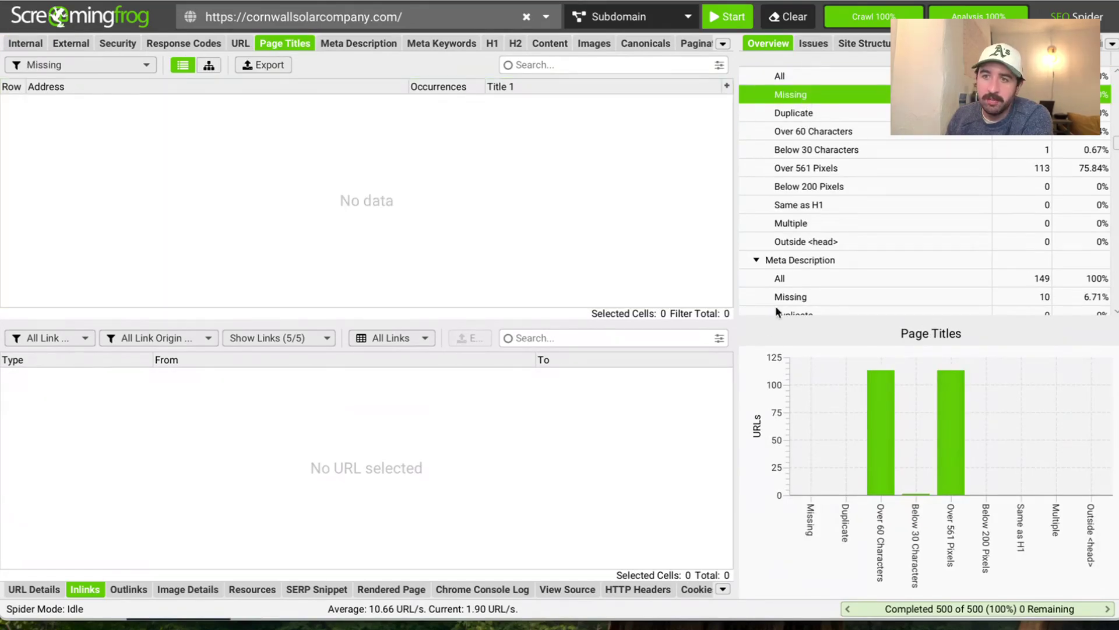
left_click(816, 132)
left_click(844, 224)
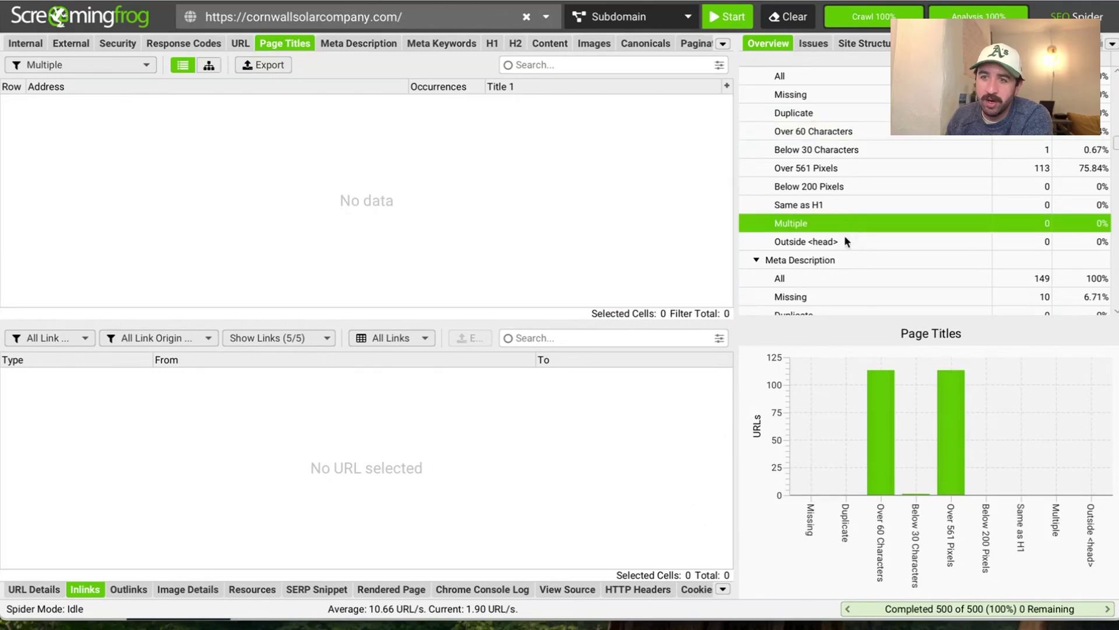
Check the page titles matching the H1 and those over 561 pixels, and answer "yes" to the checklist's "Pages contains a title element"
left_click(807, 204)
left_click(834, 167)
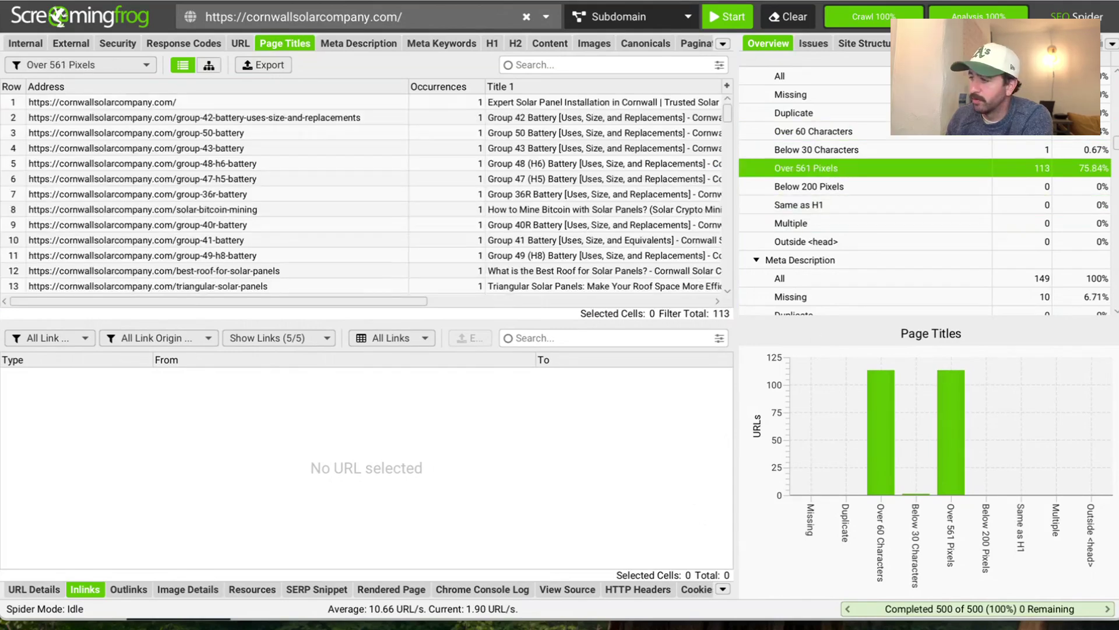
key("alt+Tab")
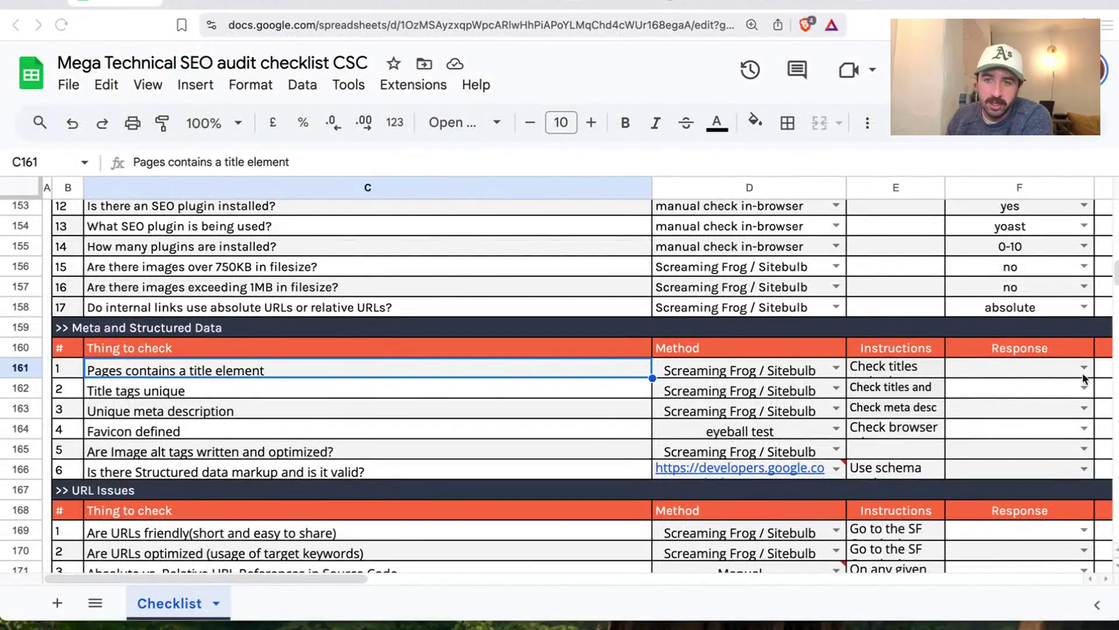
left_click(1083, 369)
left_click(962, 390)
Answer "yes" to the "Title tags unique" check in the Meta and Structured Data section
left_click(163, 395)
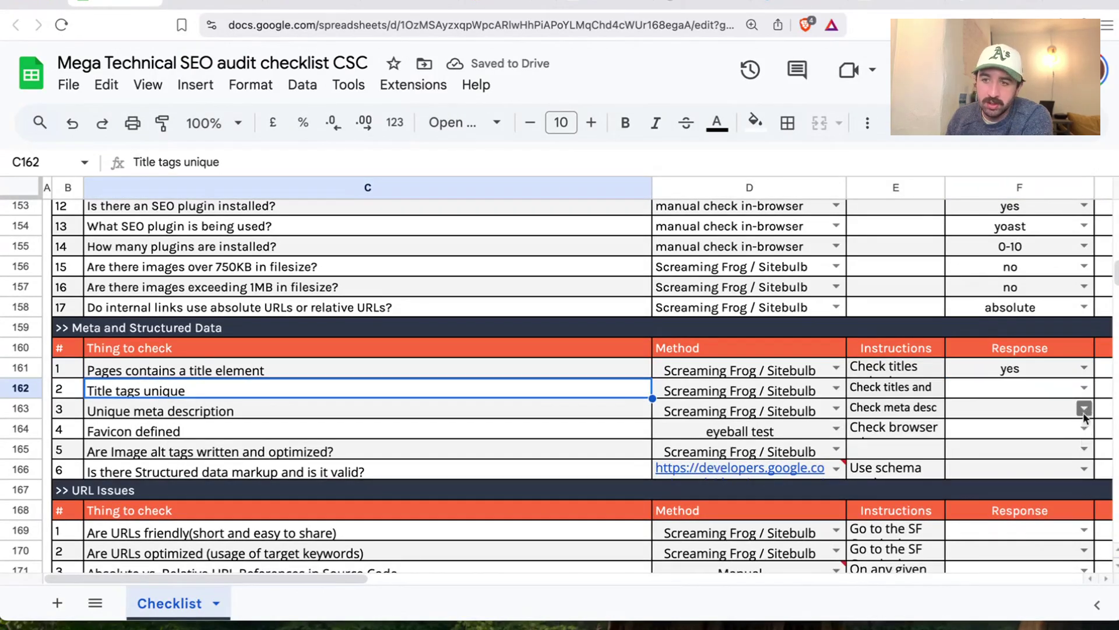
left_click(1084, 388)
left_click(1023, 419)
For the "Unique meta description" check, view Screaming Frog's Meta Description report and the Duplicate filter under Page Titles
left_click(387, 411)
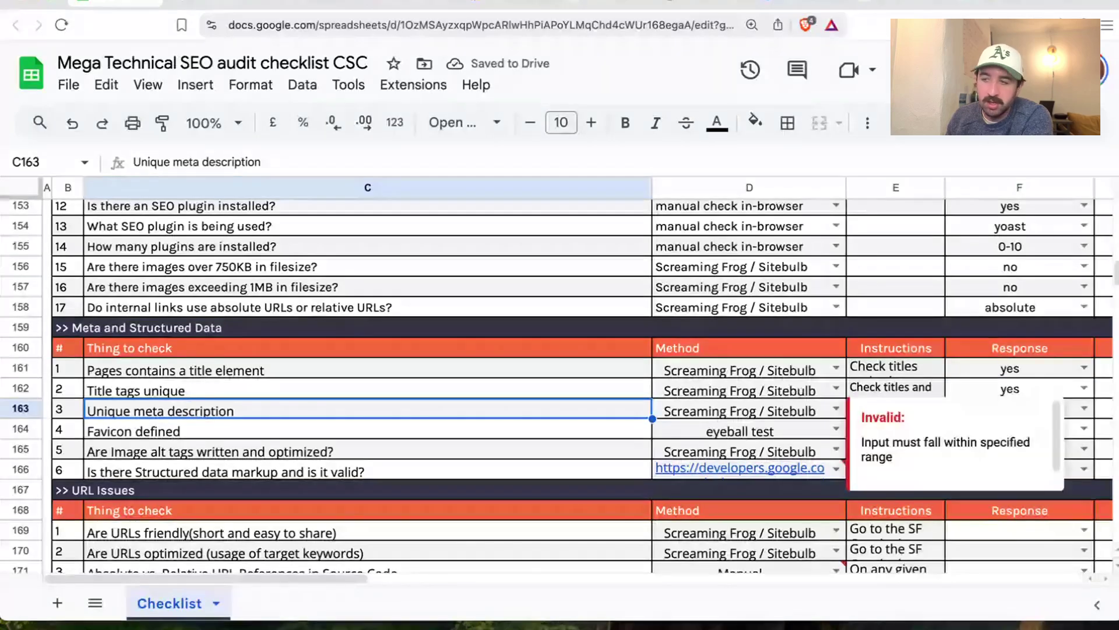
key("super+Tab")
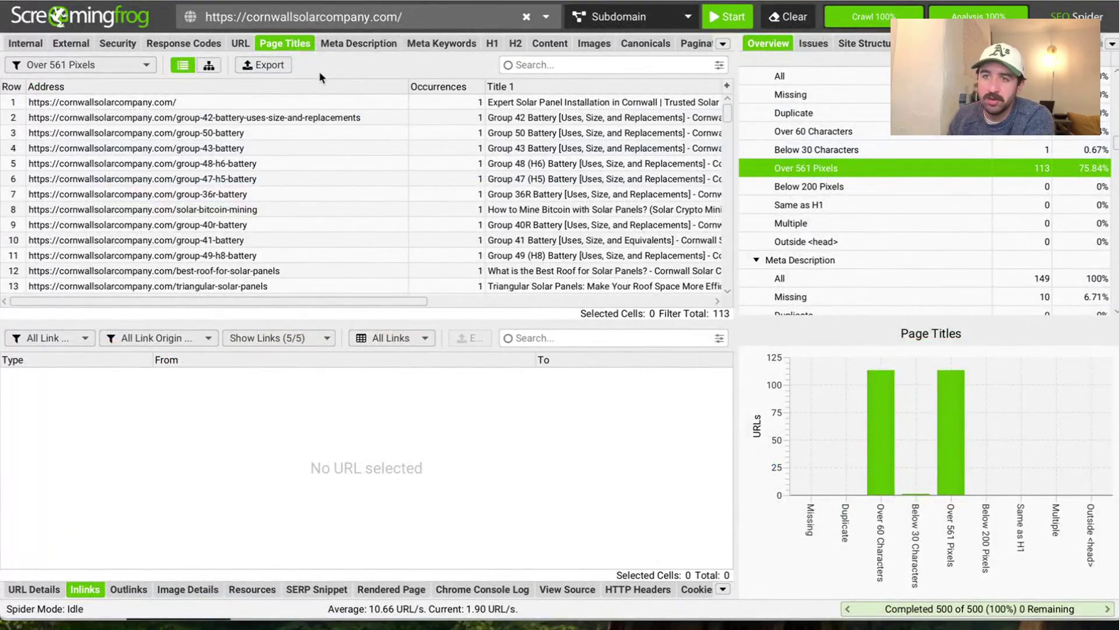
left_click(351, 45)
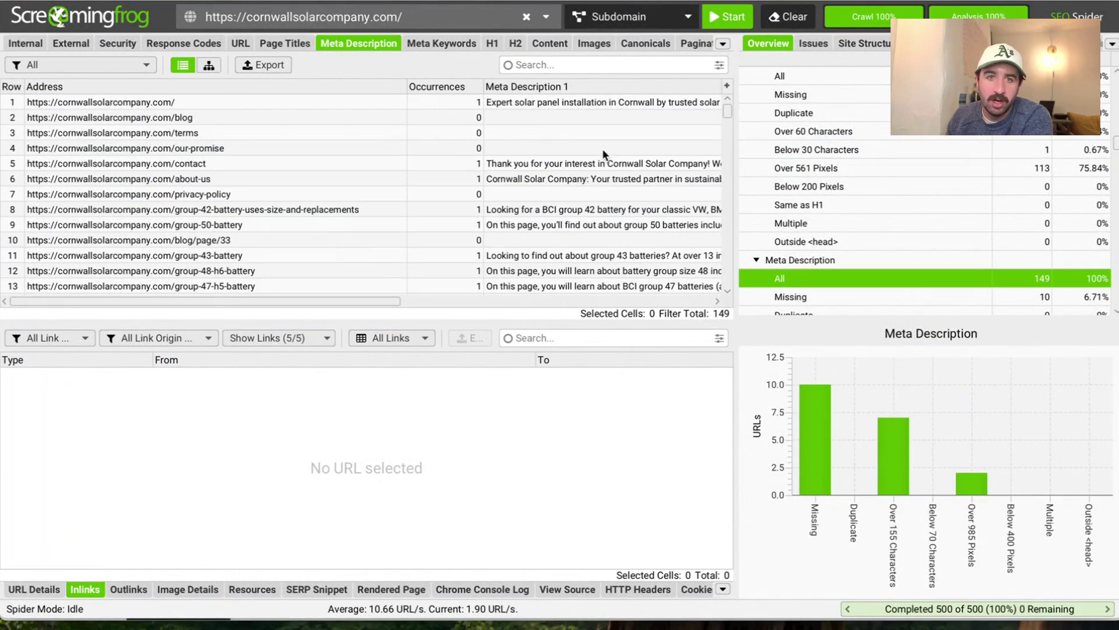
left_click(865, 79)
left_click(839, 112)
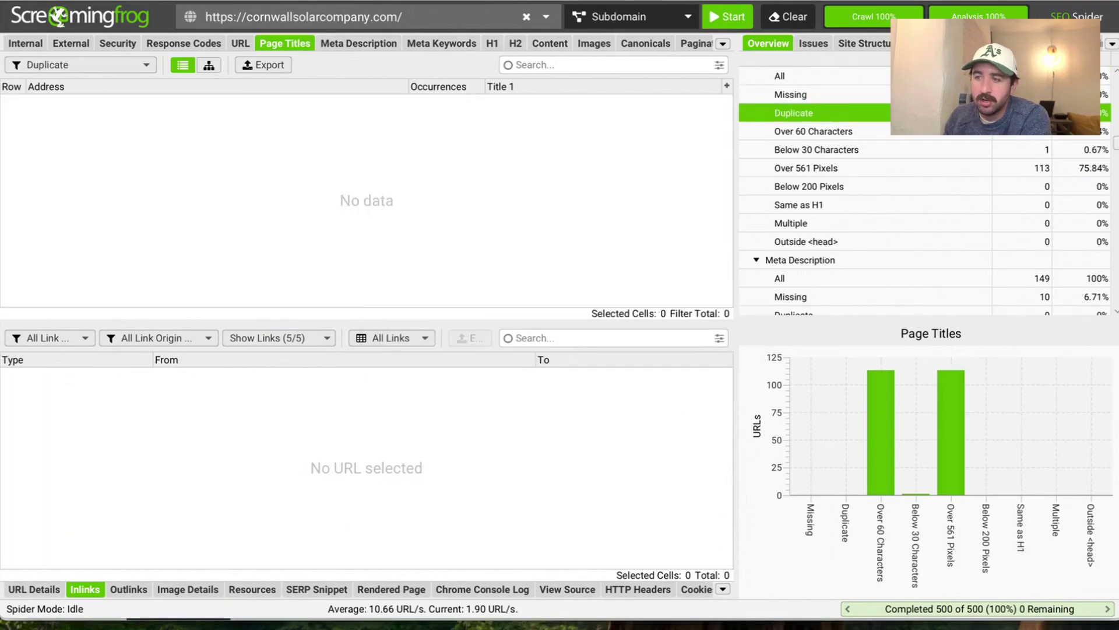
Return to the audit checklist and answer "yes" to "Unique meta description"
key("super+Tab")
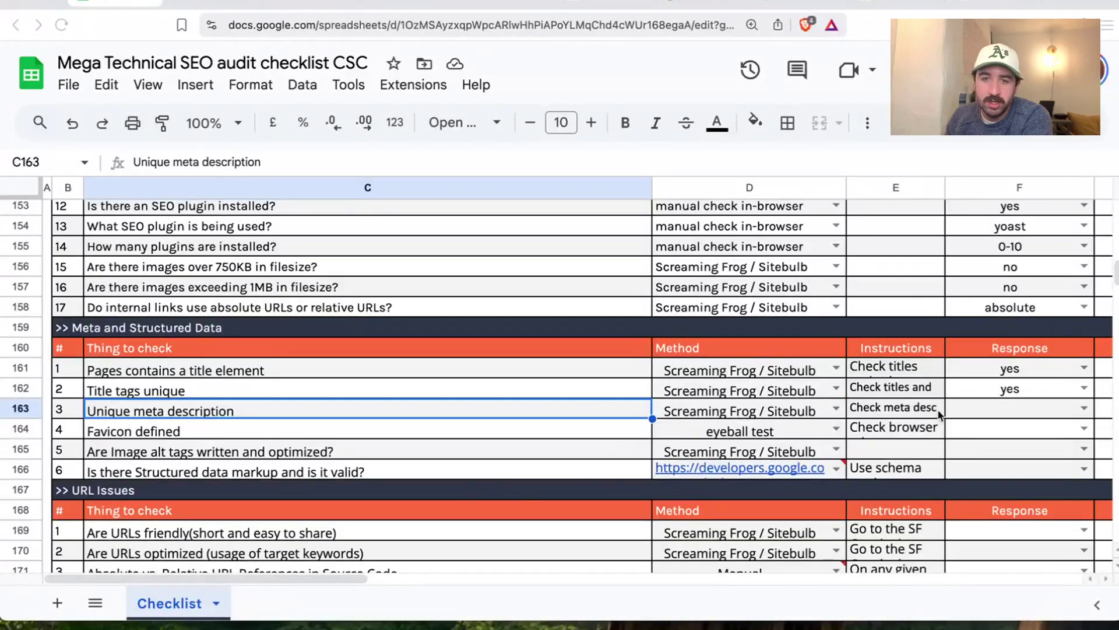
left_click(1091, 410)
left_click(1044, 431)
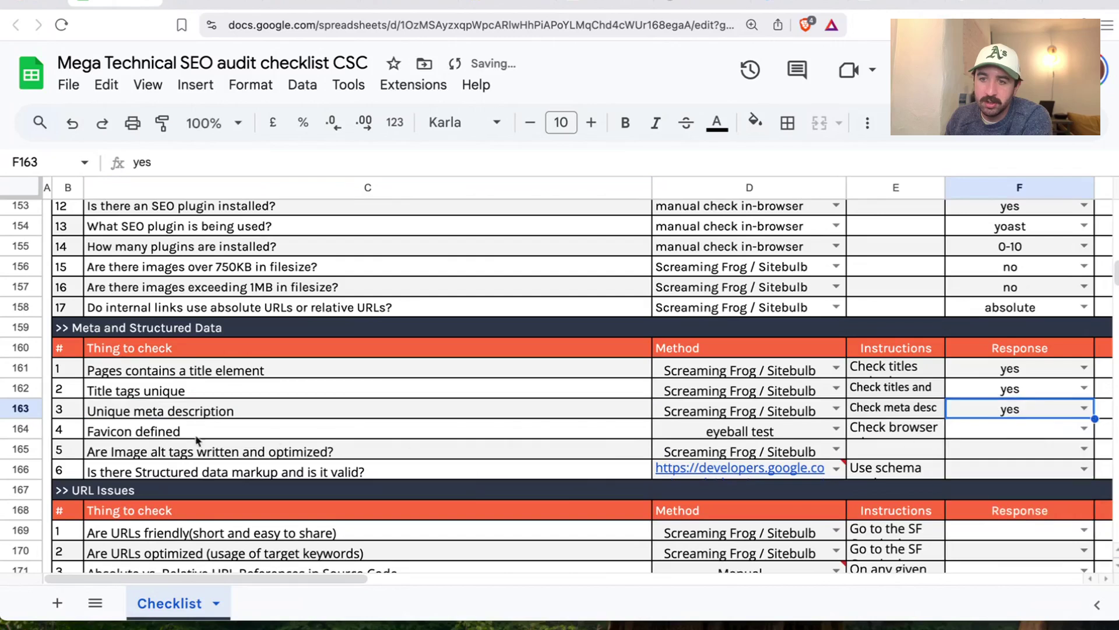
Look for a favicon on the open cornwallsolarcompany.com site and answer "yes" to the "Favicon defined" check
left_click(162, 430)
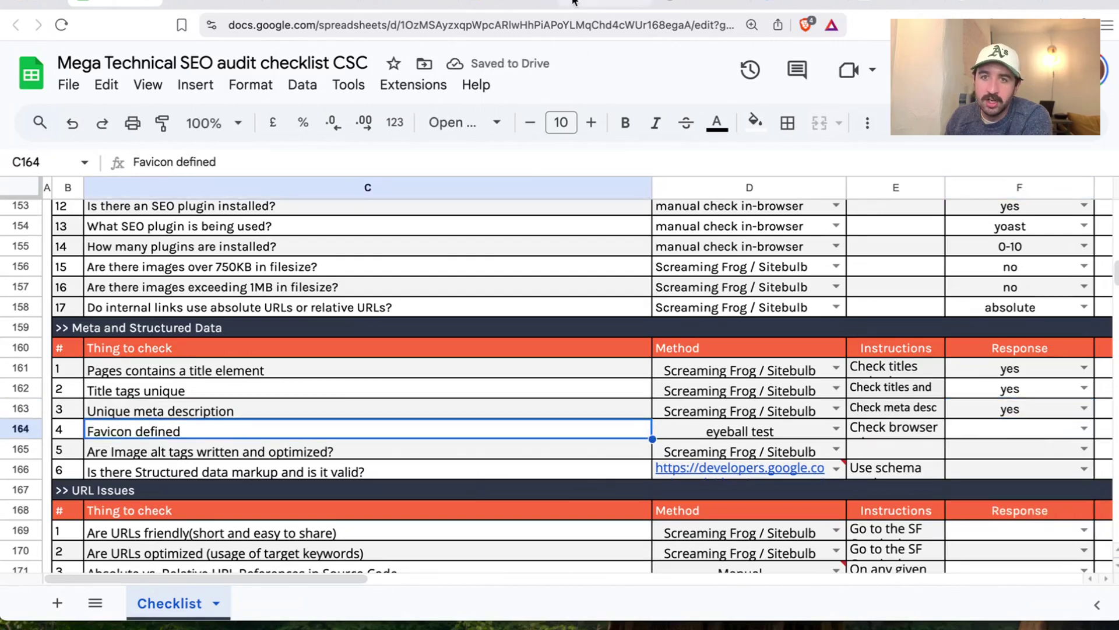
left_click(775, 2)
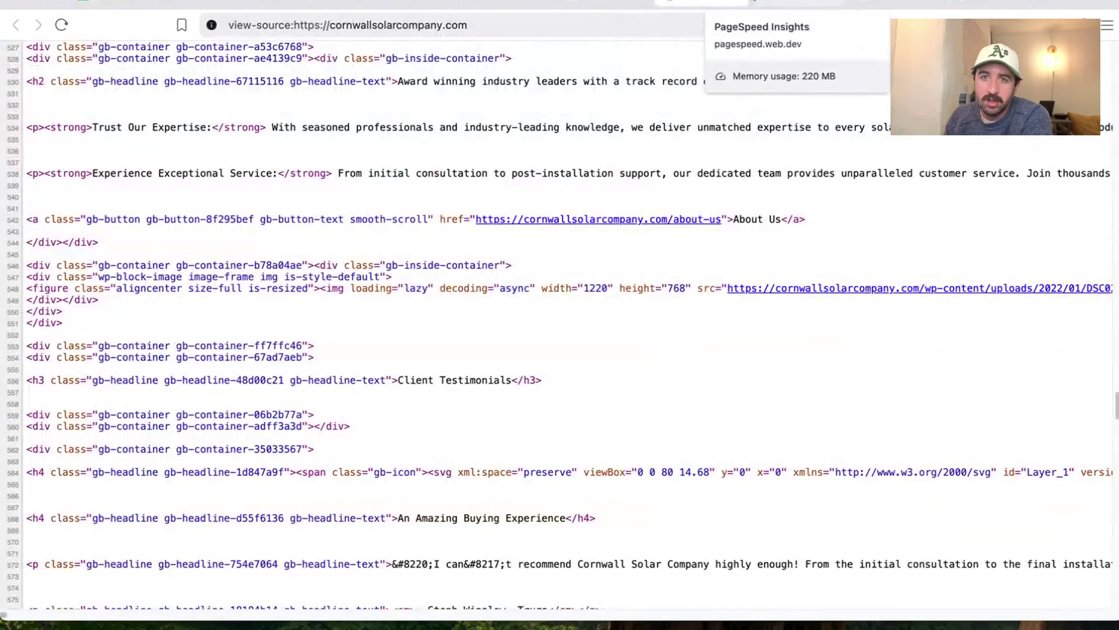
left_click(740, 2)
left_click(717, 1)
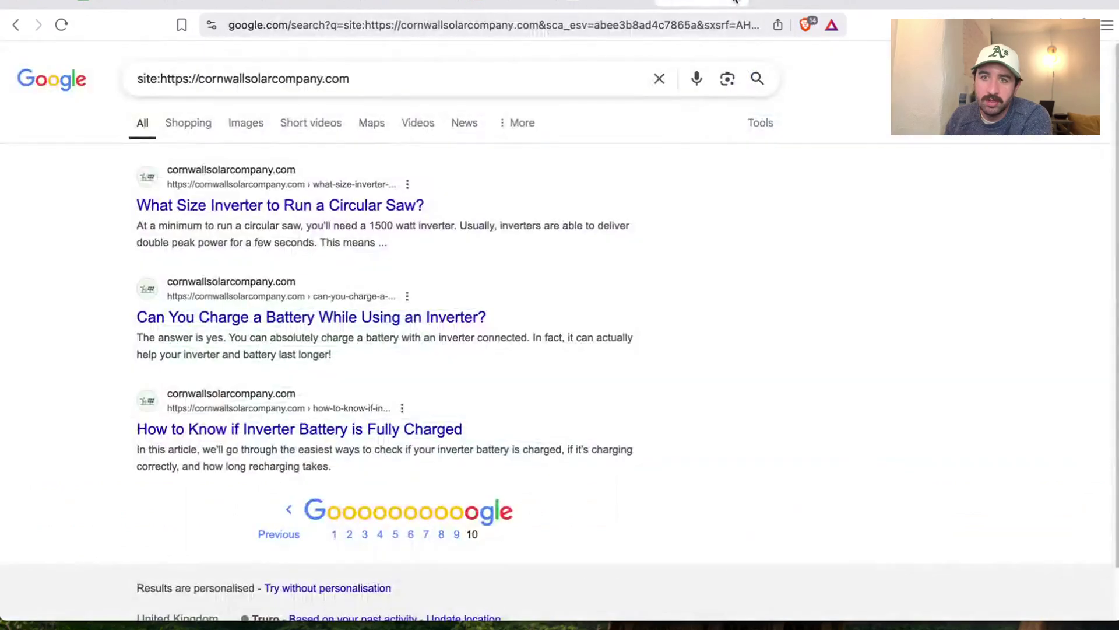
left_click(691, 1)
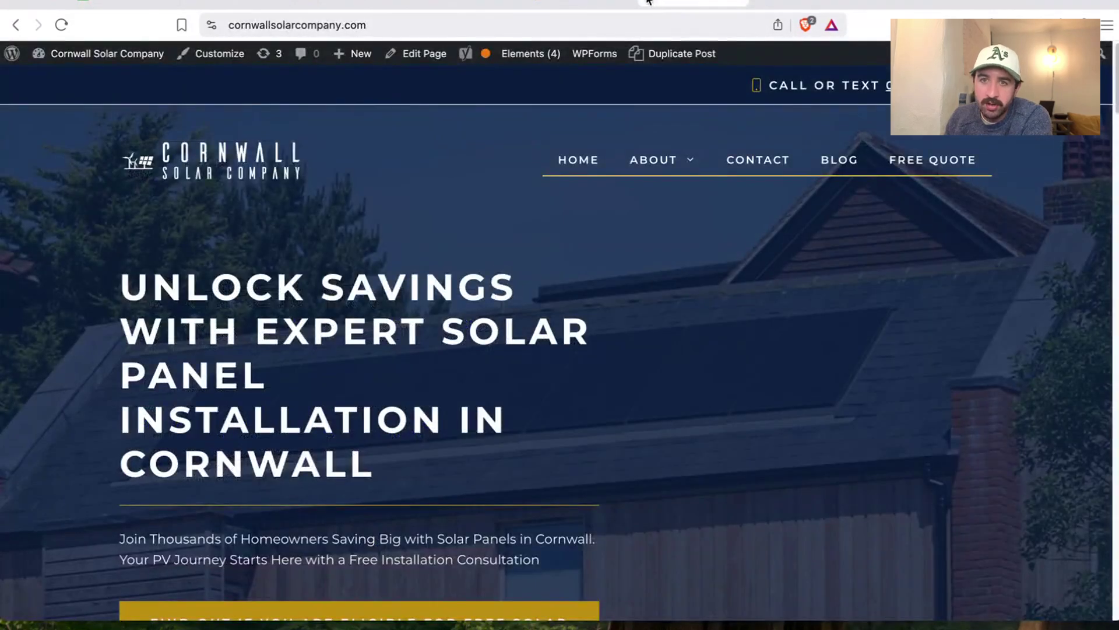
left_click(127, 5)
left_click(1080, 430)
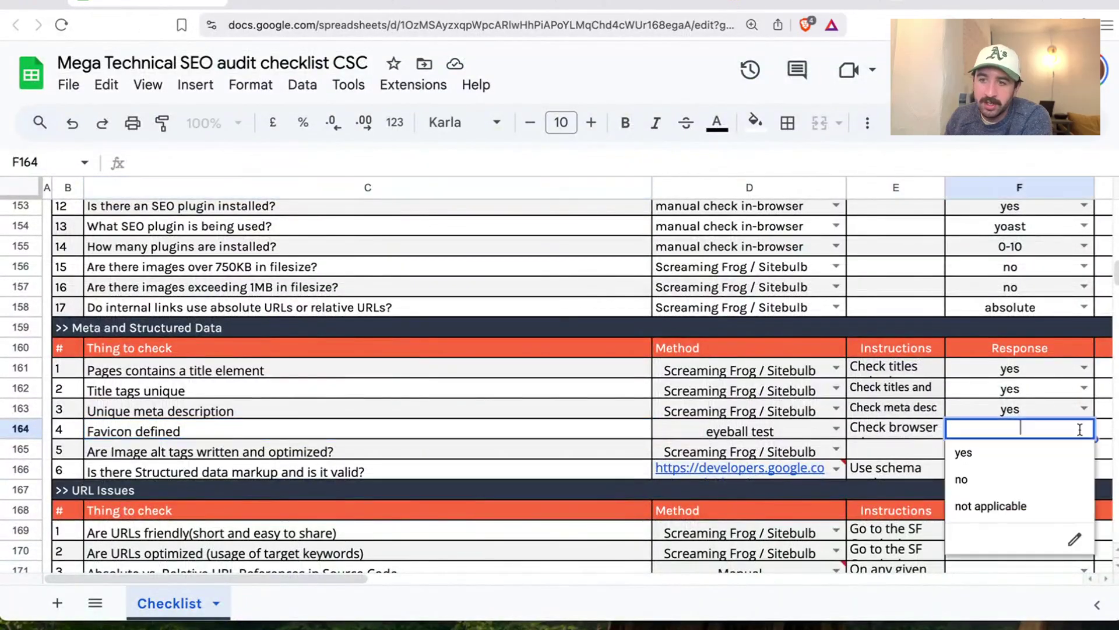
left_click(965, 453)
For the image alt tags check, filter Screaming Frog's Images report to Missing Alt Text
left_click(156, 452)
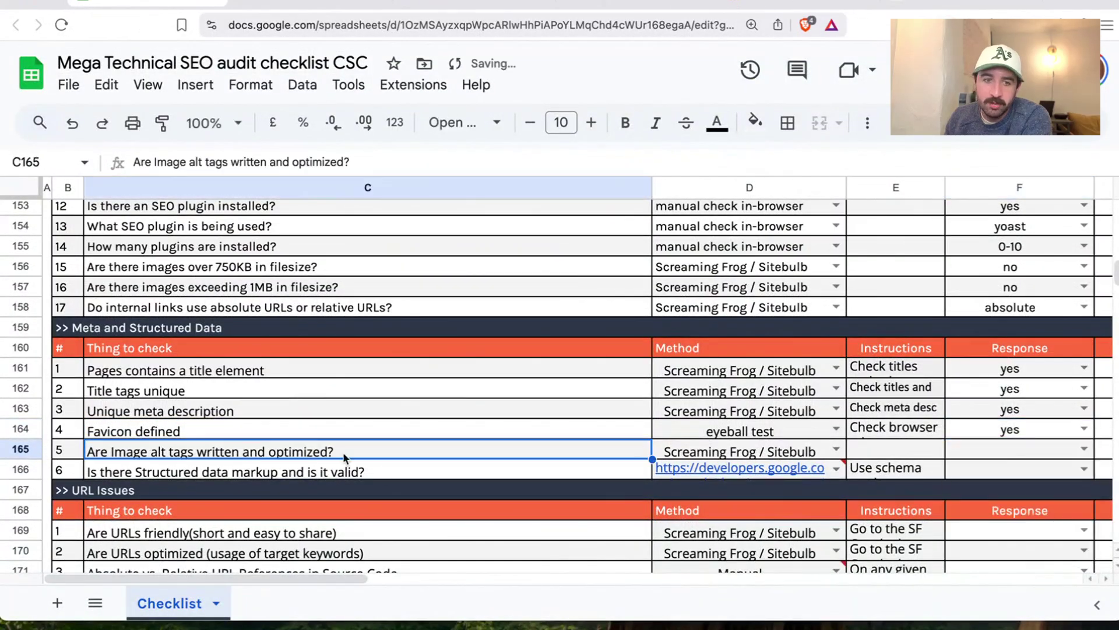
key("super+Tab")
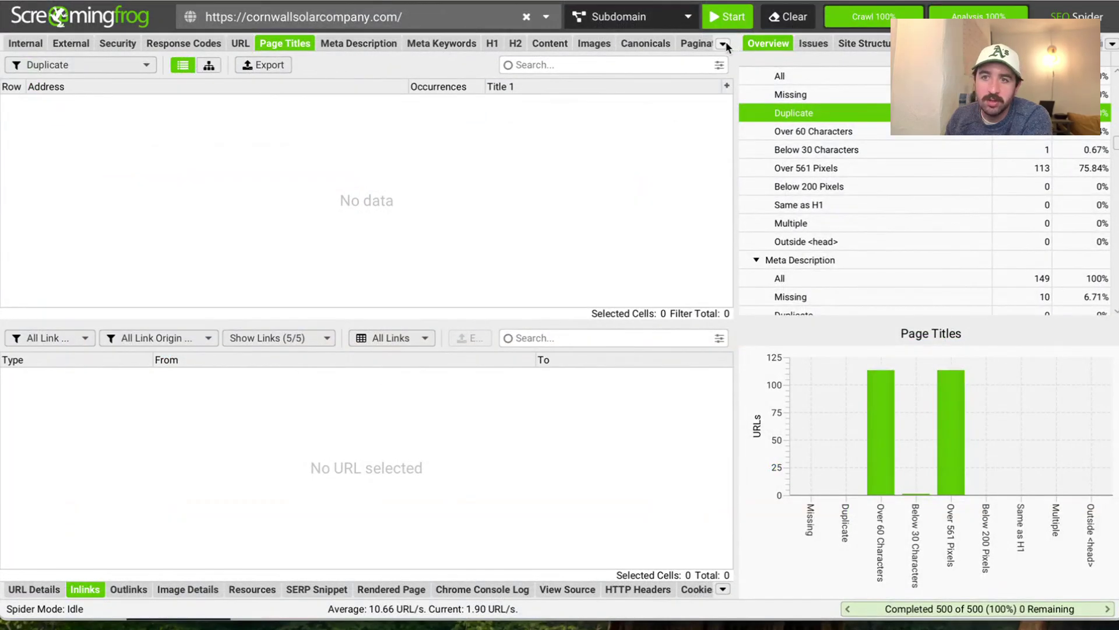
left_click(797, 186)
left_click(820, 115)
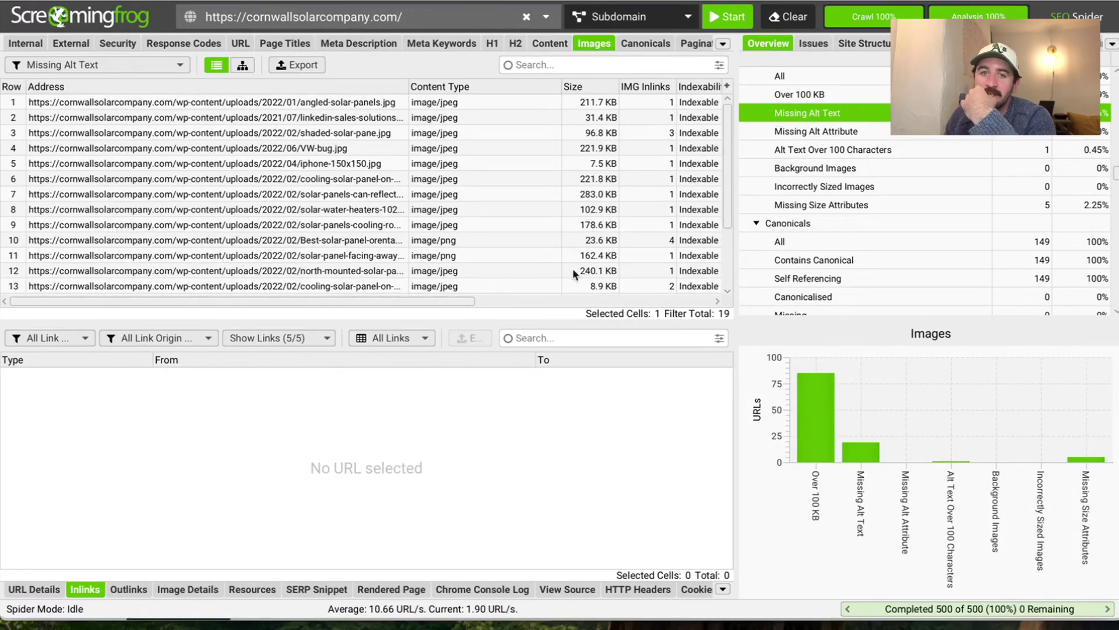
List all crawled images and examine the inlink details of Ford-Mustang.jpg for its alt text
left_click(779, 76)
left_click_drag(401, 300, 746, 301)
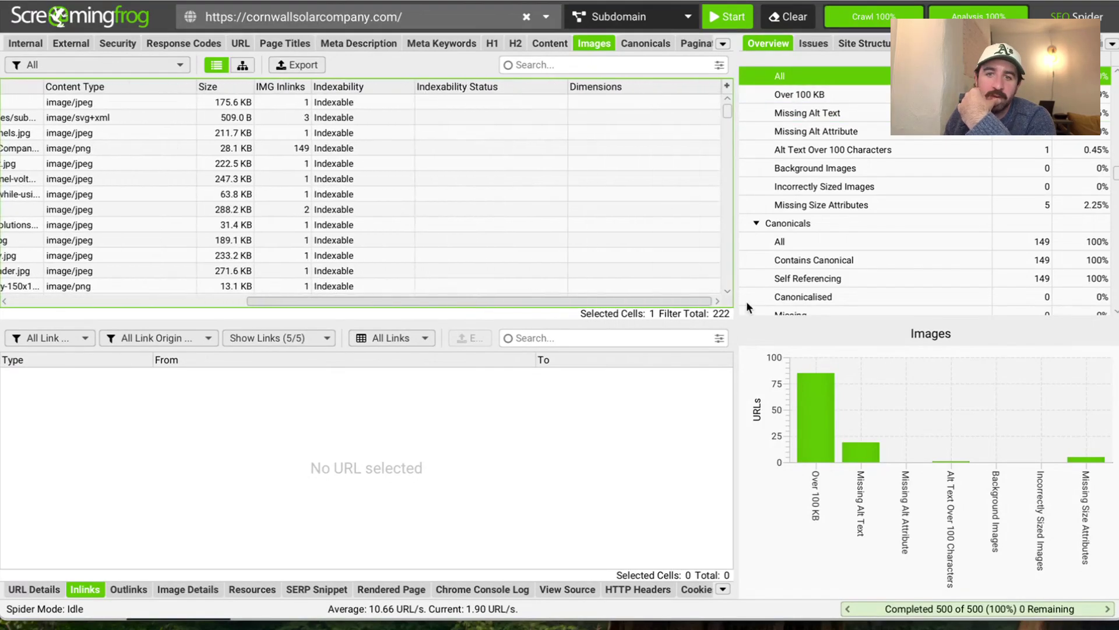
left_click_drag(583, 301, 272, 301)
left_click(234, 240)
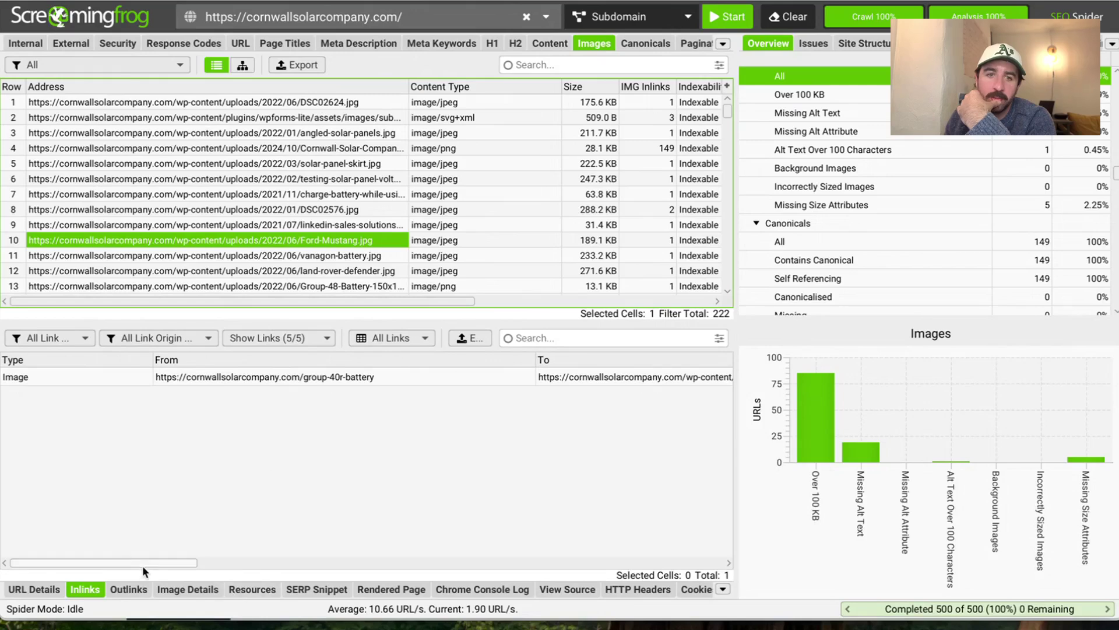
left_click_drag(142, 564, 362, 562)
Open Ford-Mustang.jpg in the browser to view the image and close it again
right_click(284, 242)
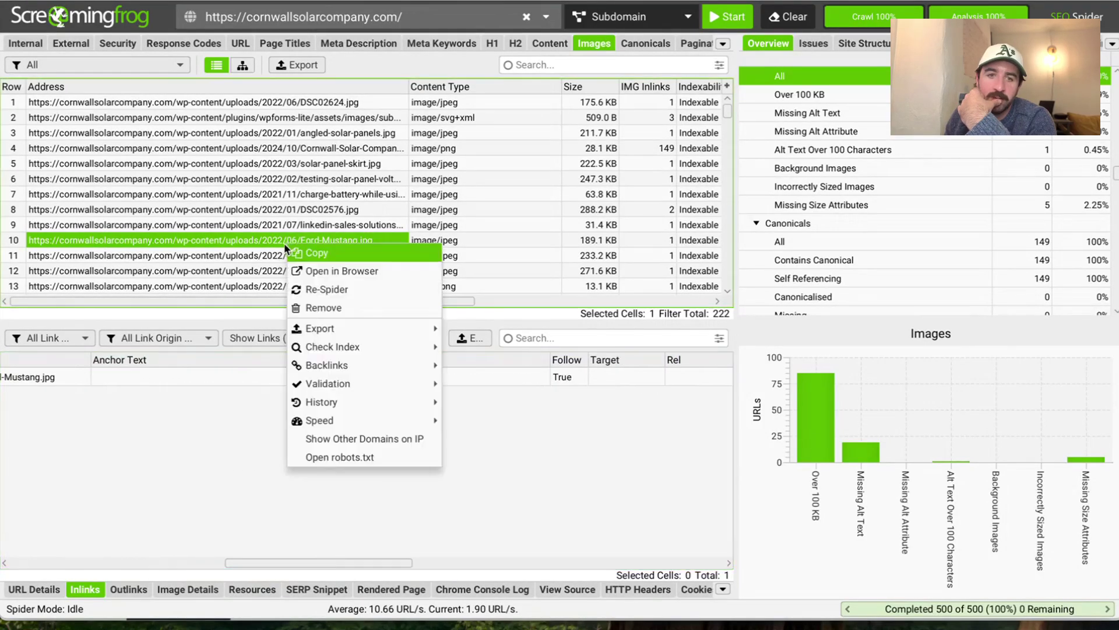
left_click(321, 270)
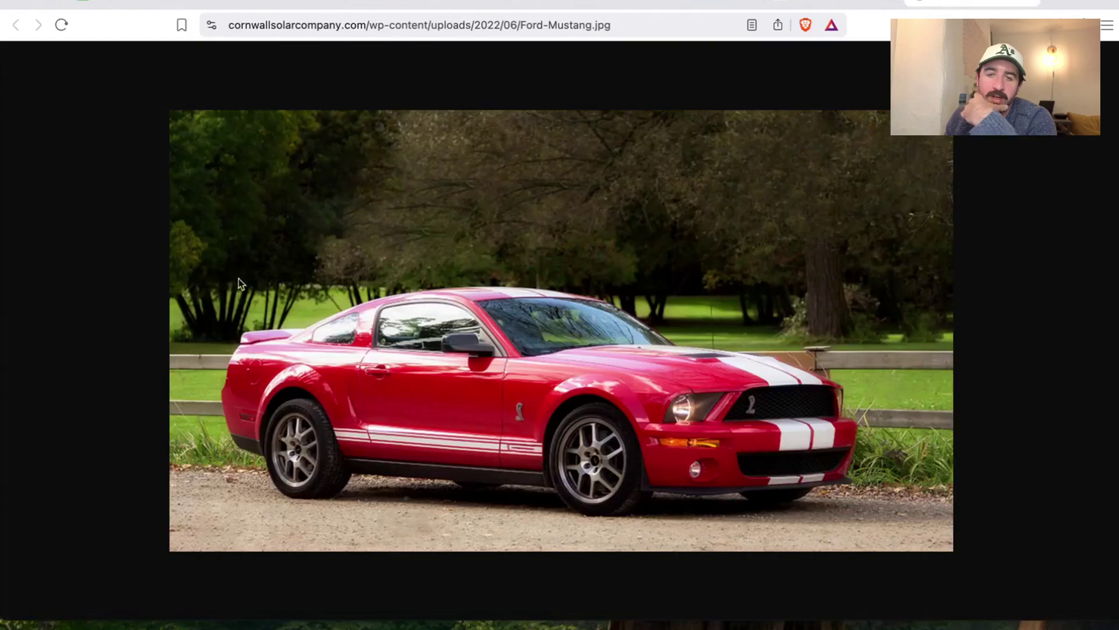
left_click(1017, 5)
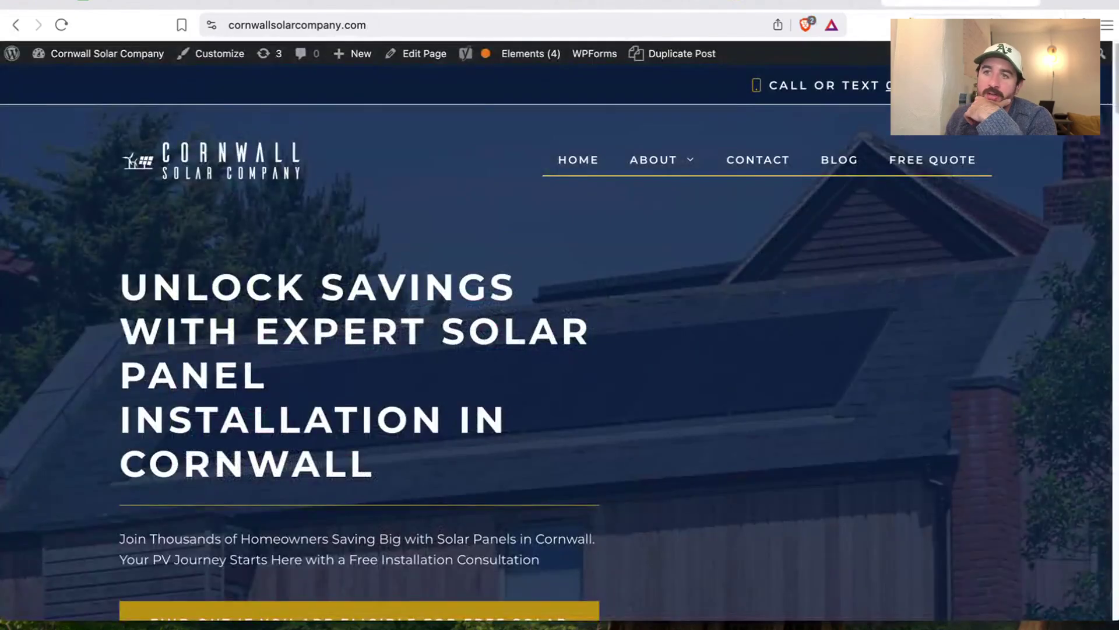
In the checklist, enter the image alt tags triage note "19 missing alt tags. Could review exact tags more widely during a content audit."
left_click(265, 5)
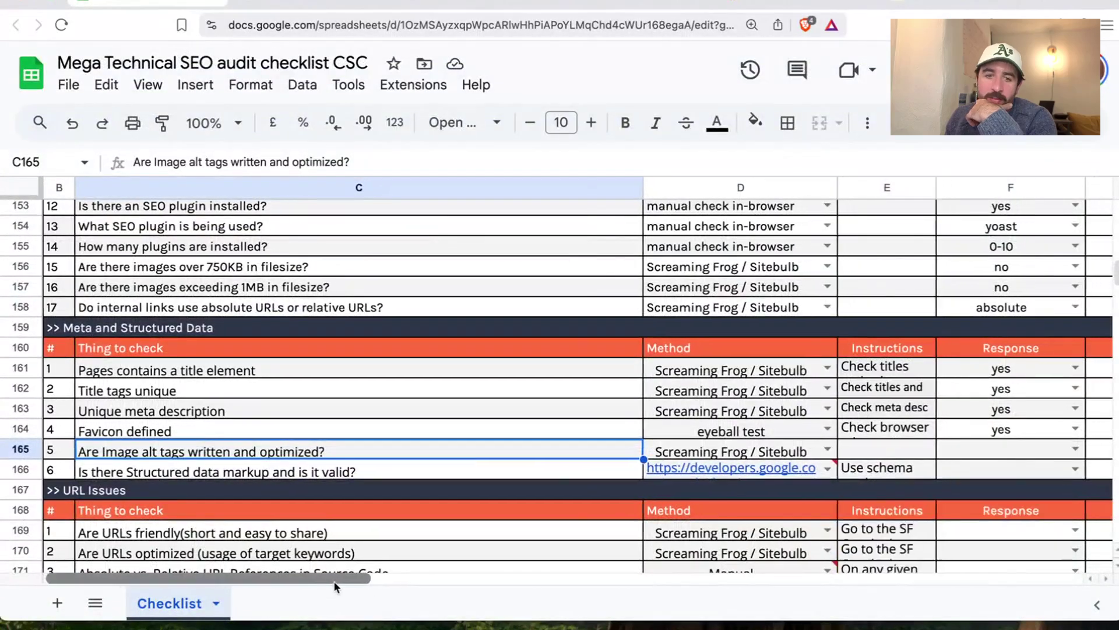
left_click_drag(335, 583, 456, 583)
left_click(754, 450)
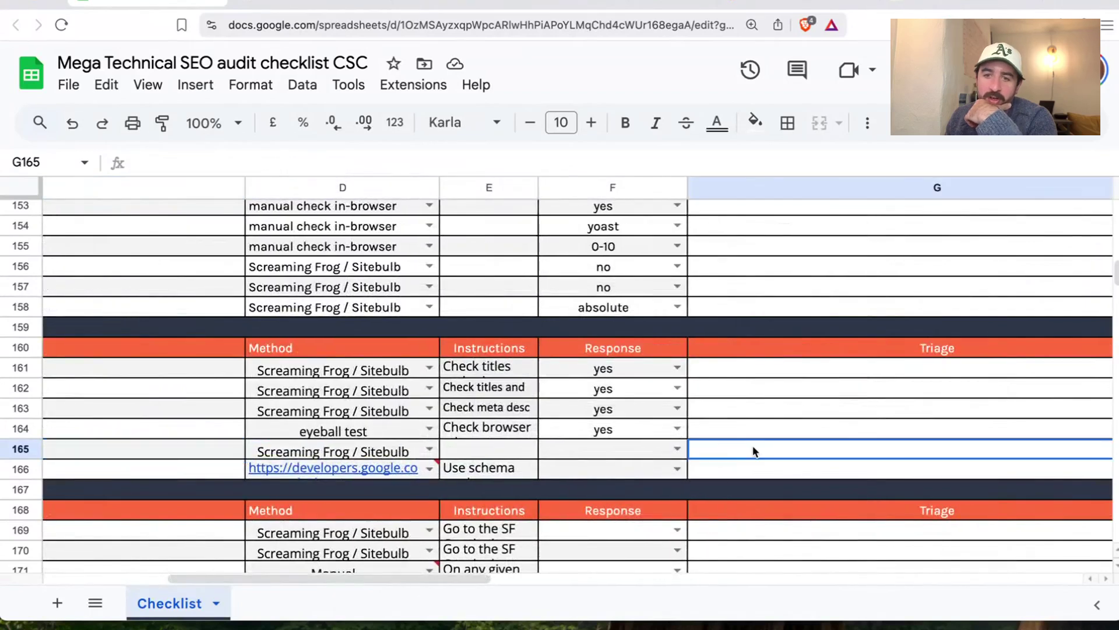
type("19 missin")
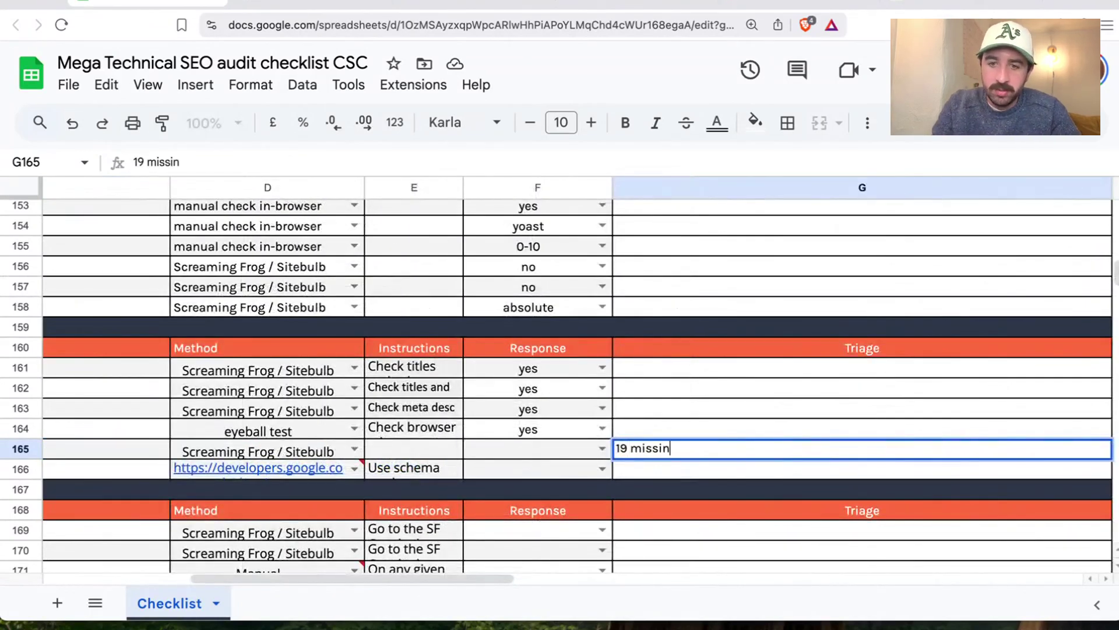
type("g alt tag")
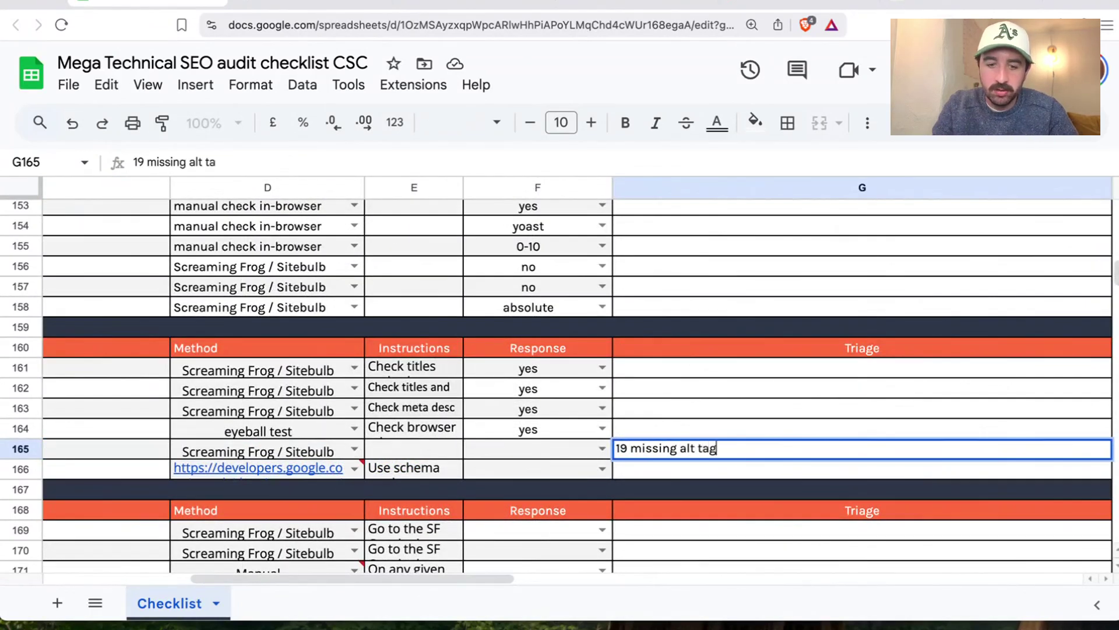
type("s. Could review exact")
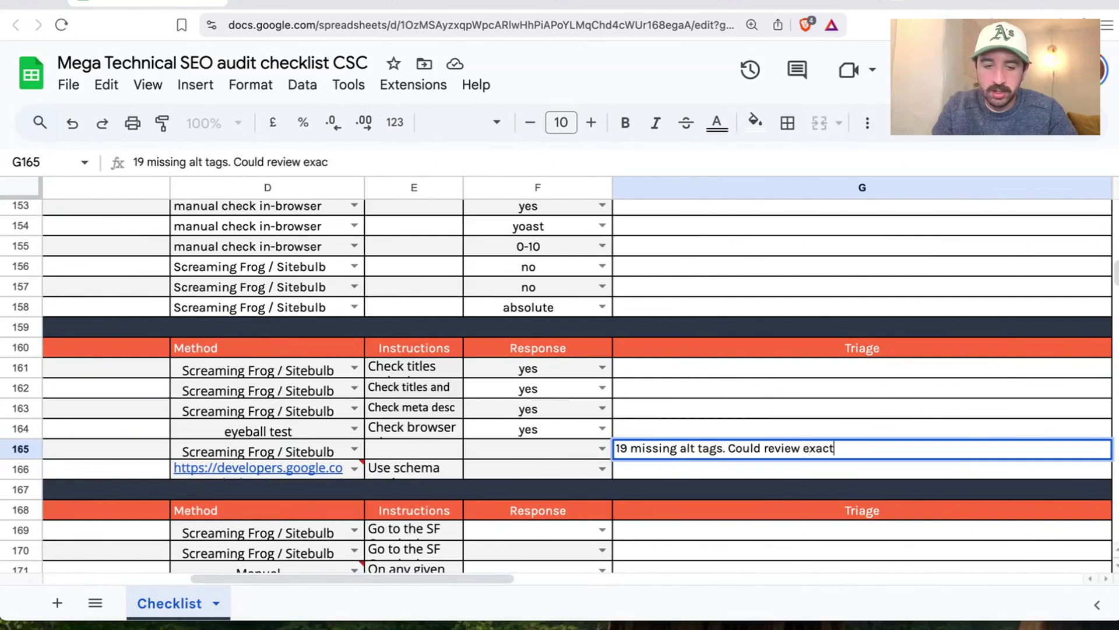
type(" tags m")
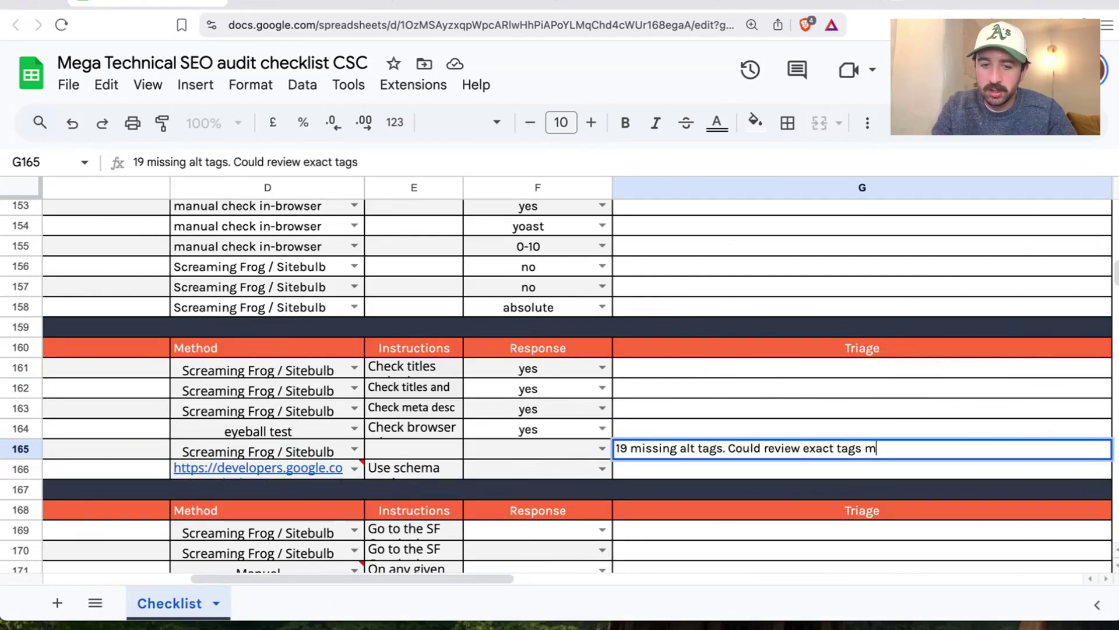
type("ore widely")
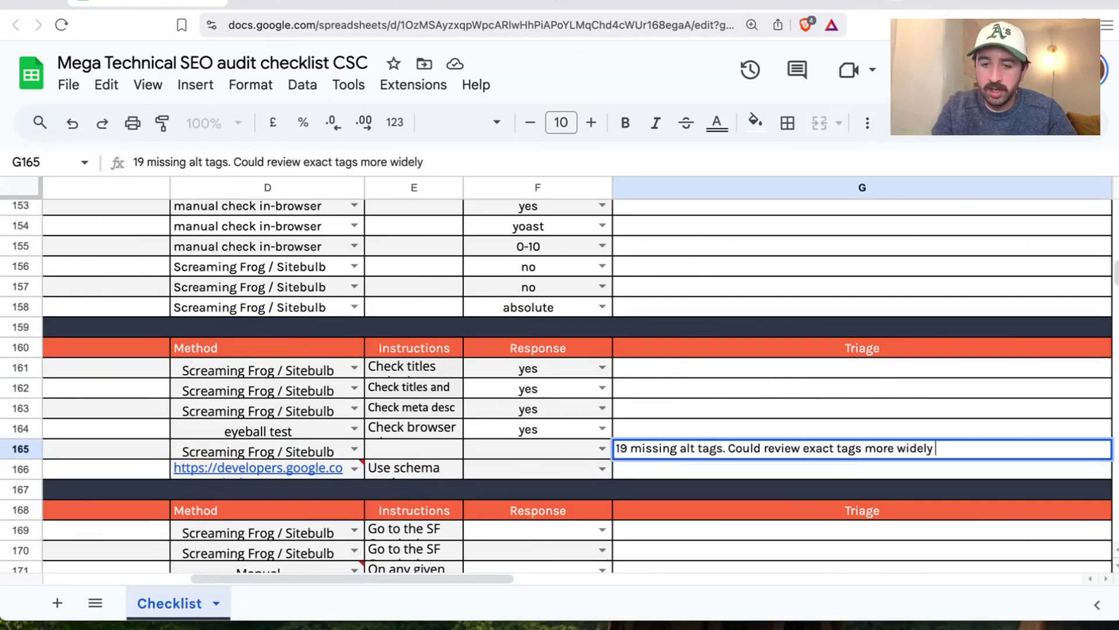
type(" during a content ")
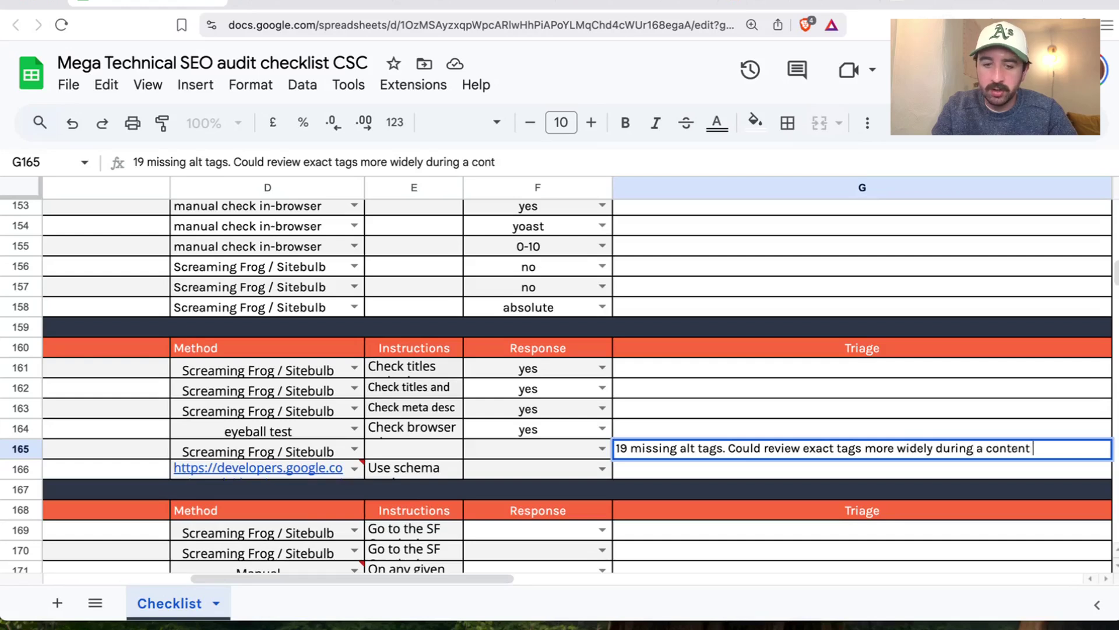
type("audit.")
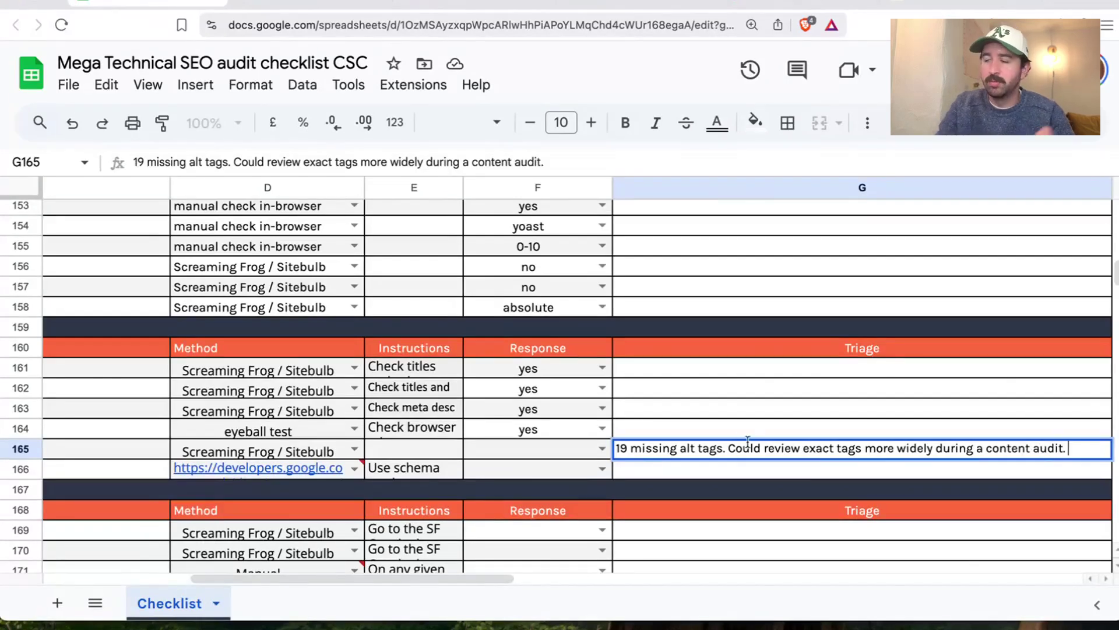
scroll(480, 577, "left", 1)
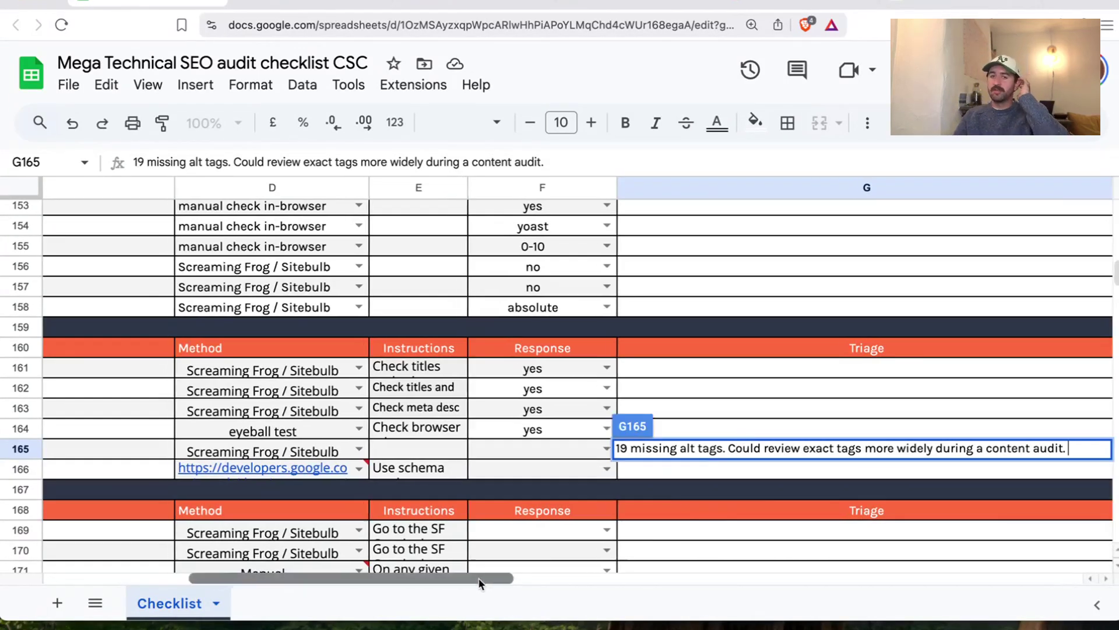
left_click(574, 467)
Answer "no" to "Are Image alt tags written and optimized?" in the Response column
left_click_drag(467, 579, 301, 580)
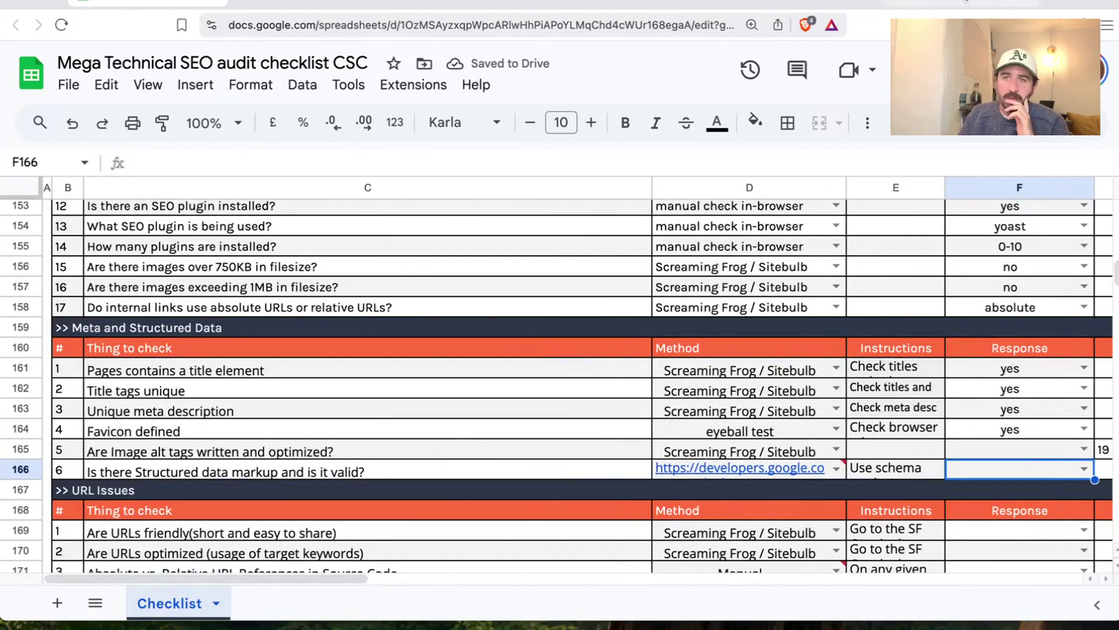
left_click(962, 3)
left_click(146, 3)
left_click(1084, 448)
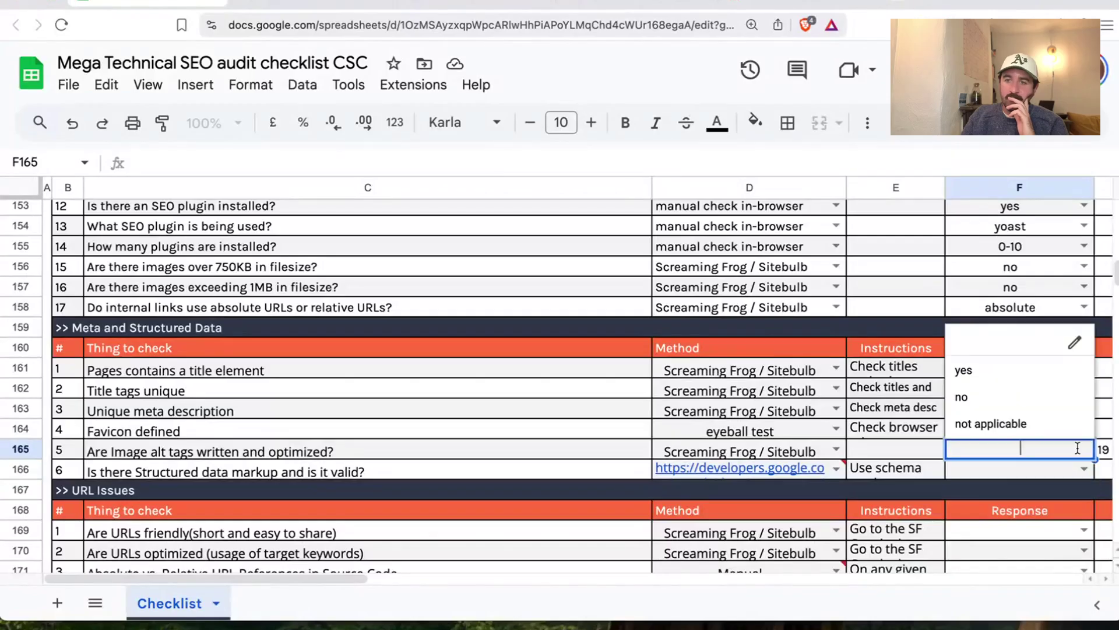
left_click(985, 395)
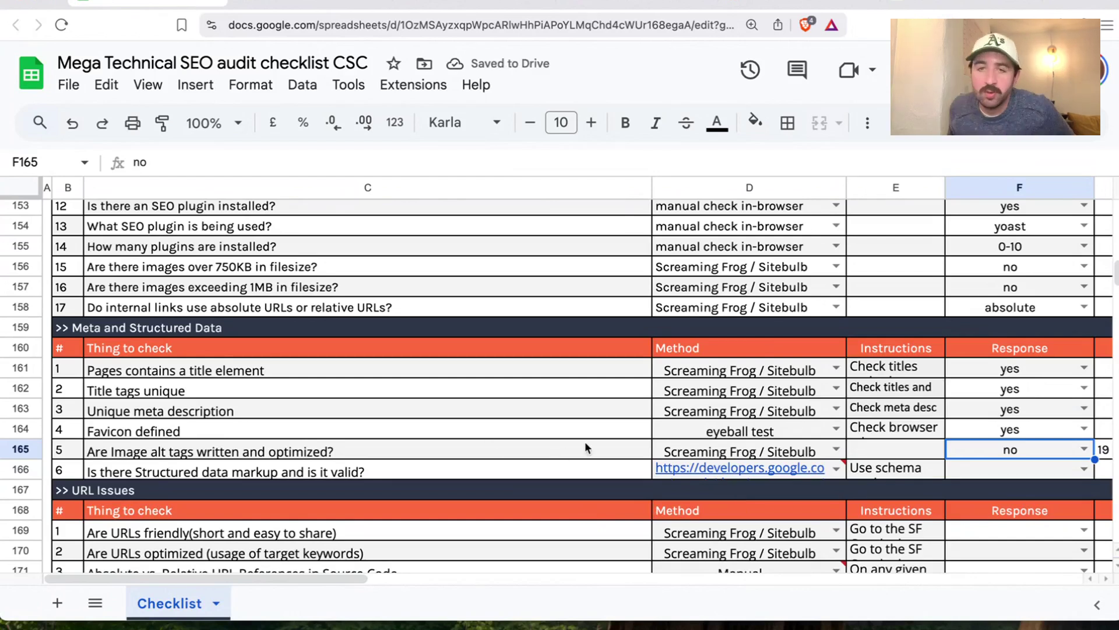
For the checklist's structured data check, search the web for "schema validator" and open the Schema Markup Validator at validator.schema.org
left_click(260, 471)
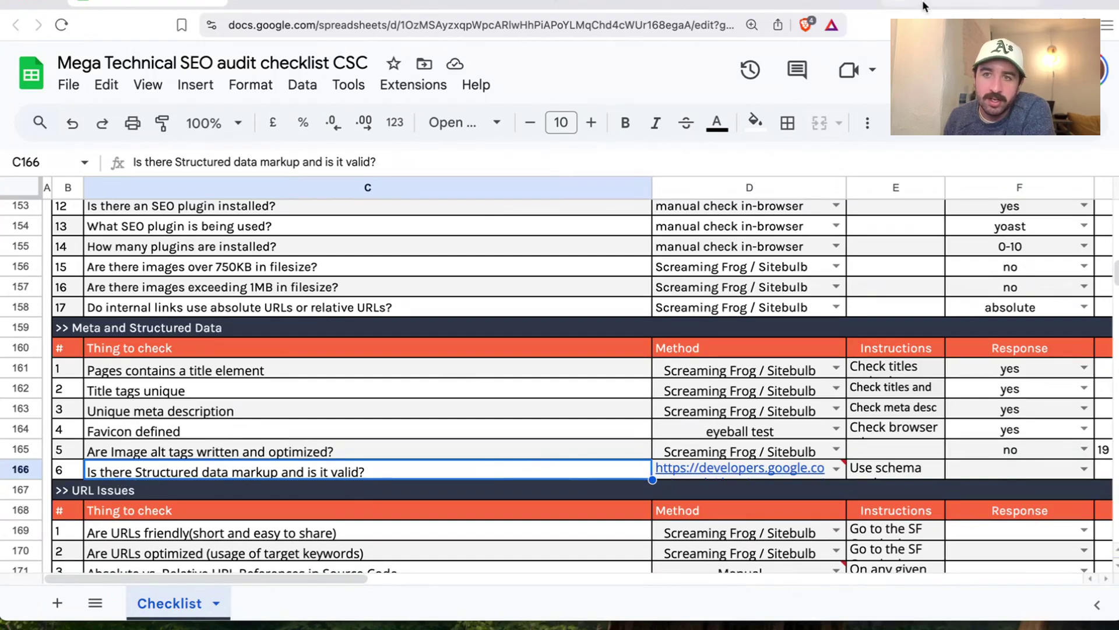
left_click(965, 2)
left_click(965, 2)
left_click(676, 27)
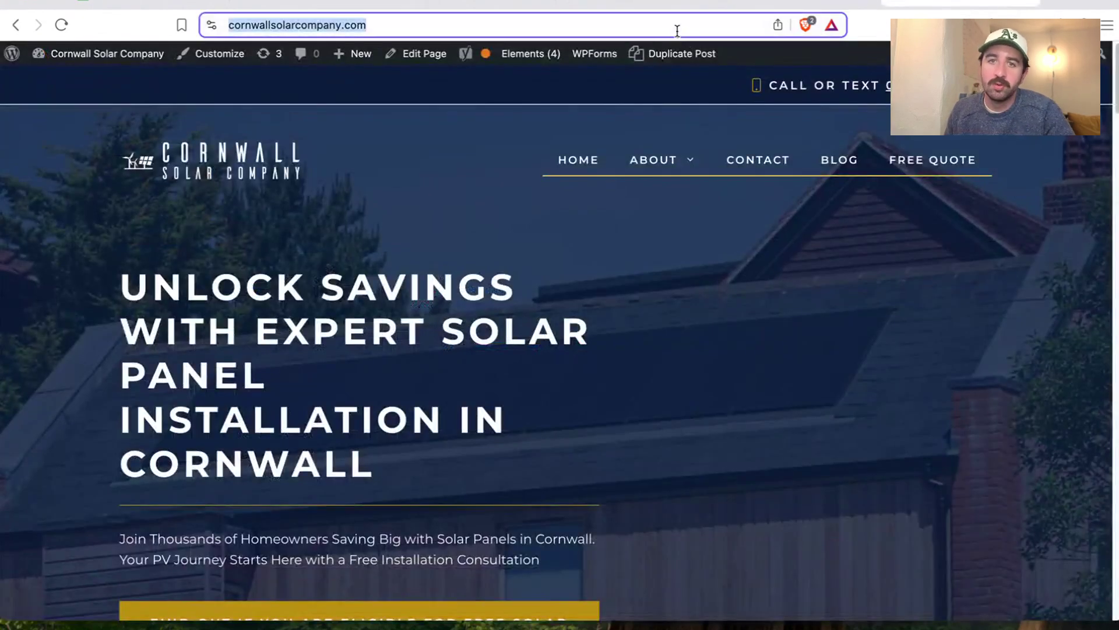
type("schema")
key("Return")
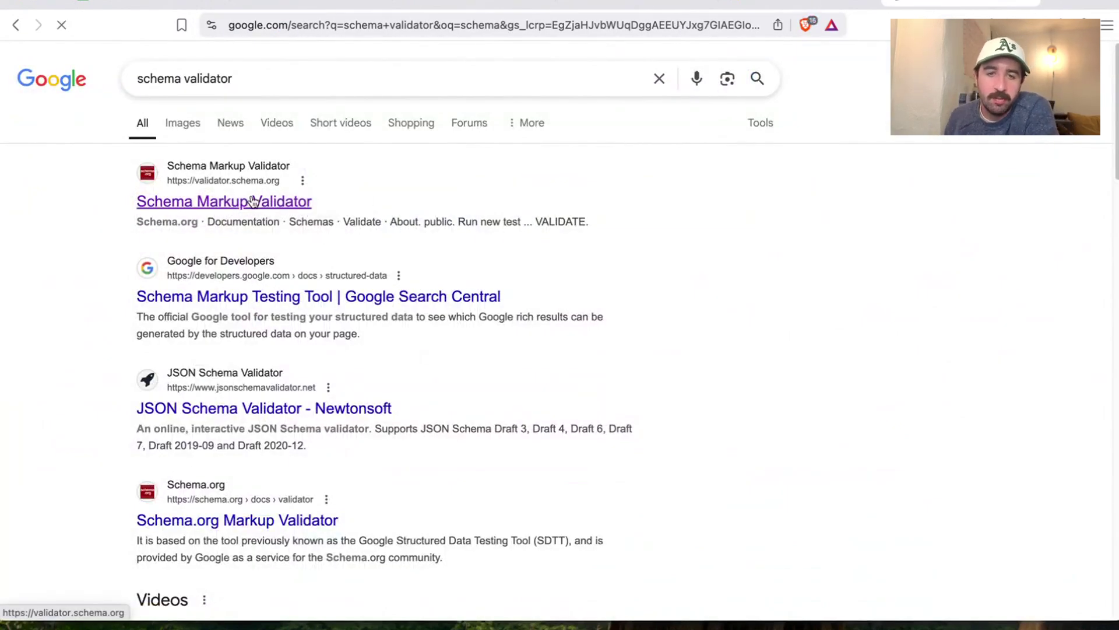
left_click(274, 202)
left_click(152, 3)
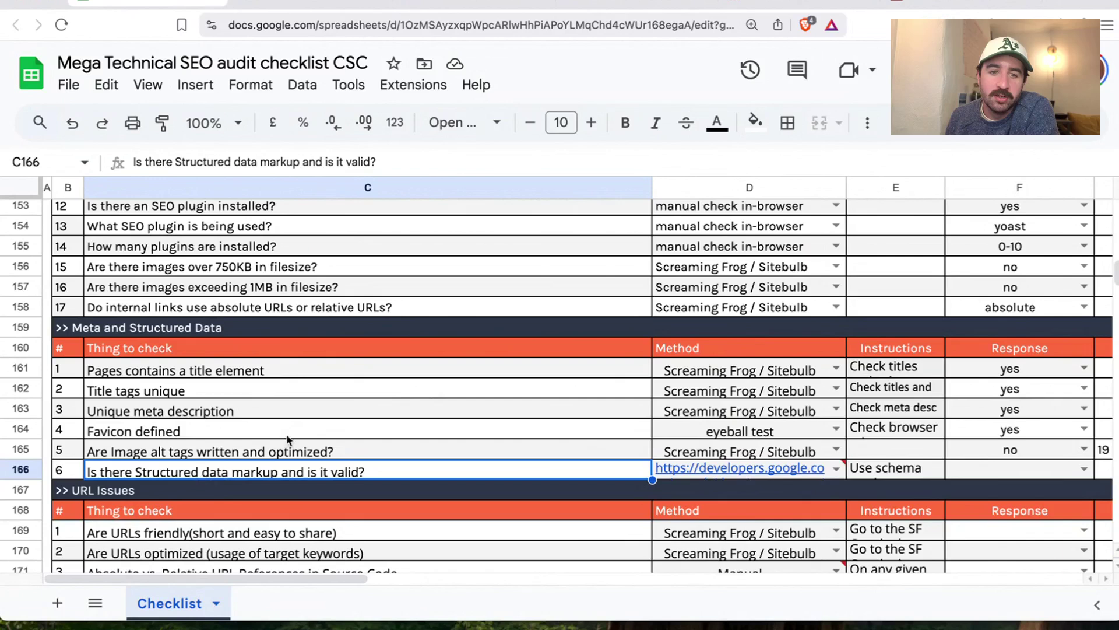
left_click(931, 2)
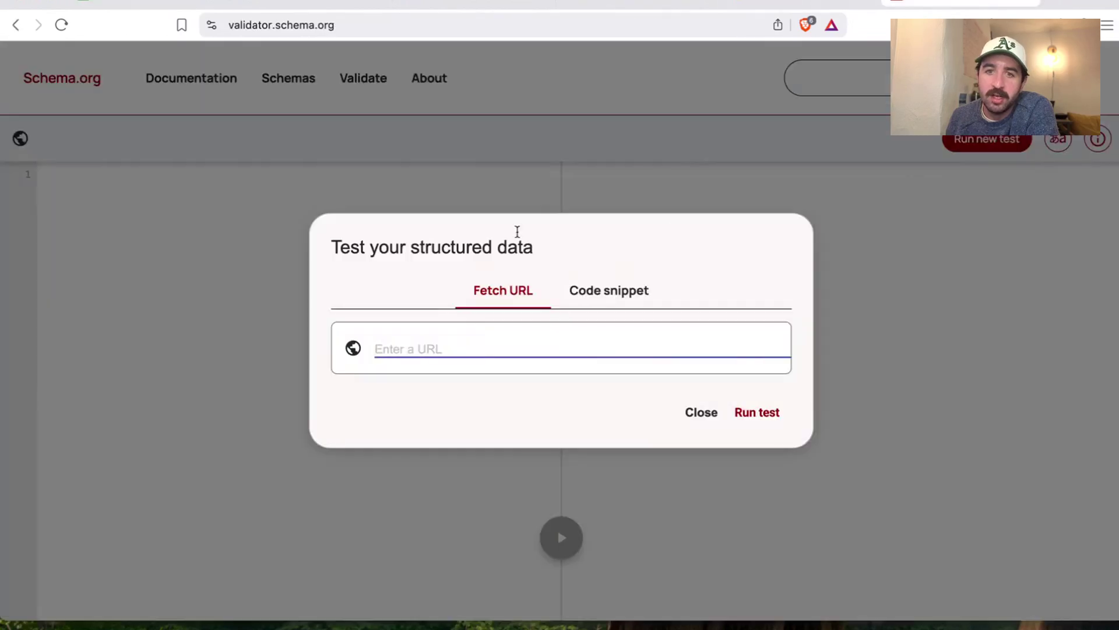
Copy the cornwallsolarcompany.com homepage URL and run a structured data test on it in the Schema Markup Validator
left_click(325, 12)
left_click(372, 23)
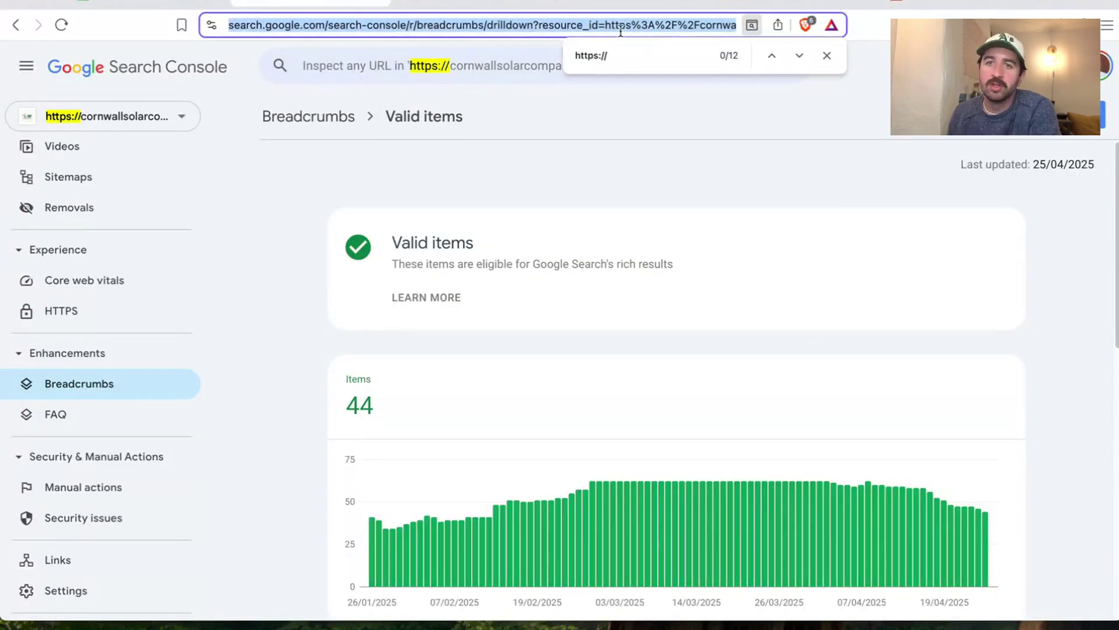
type("corn")
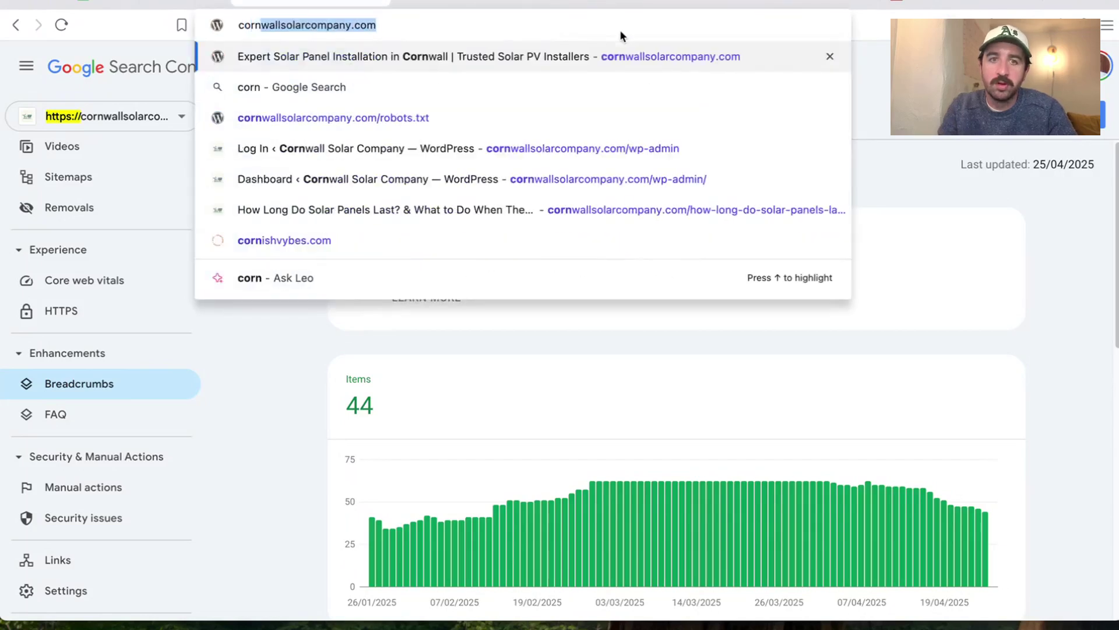
key("Return")
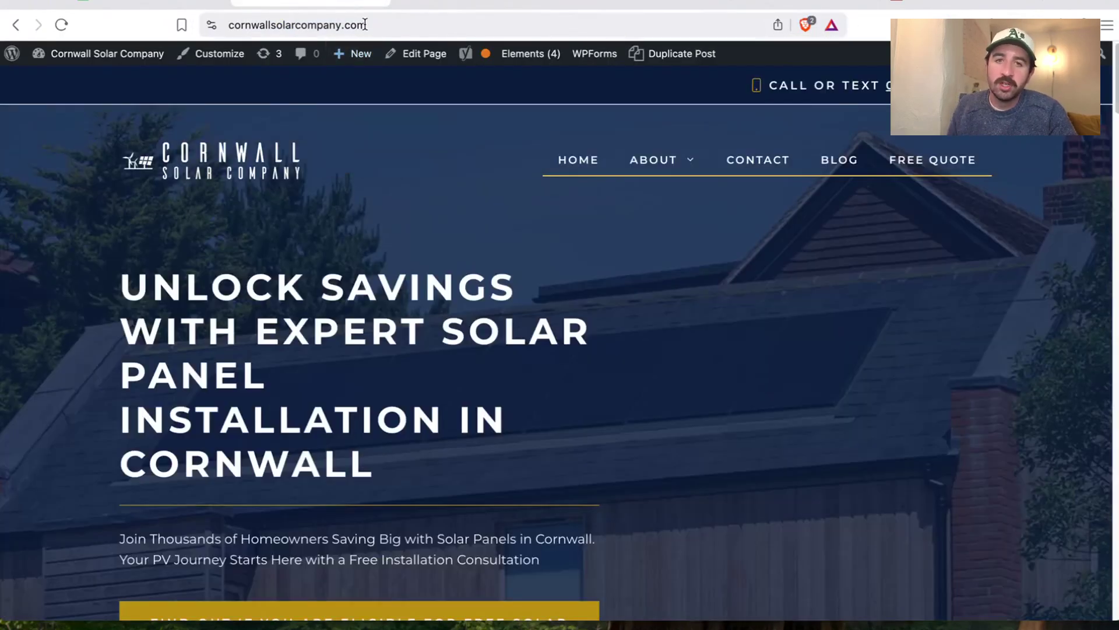
left_click(365, 24)
key("super+c")
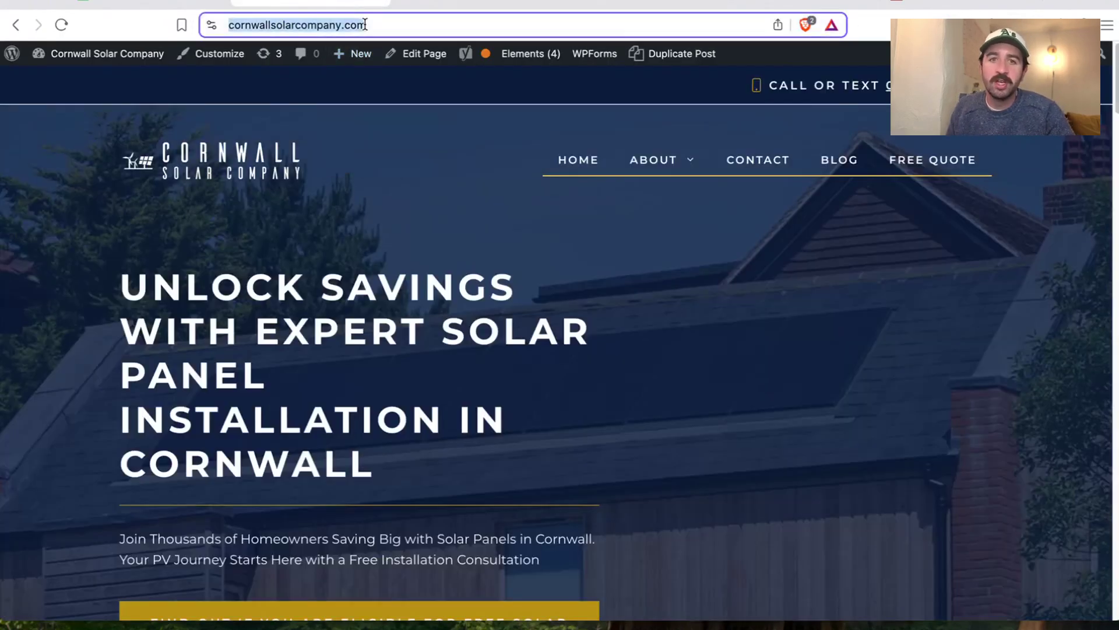
left_click(956, 4)
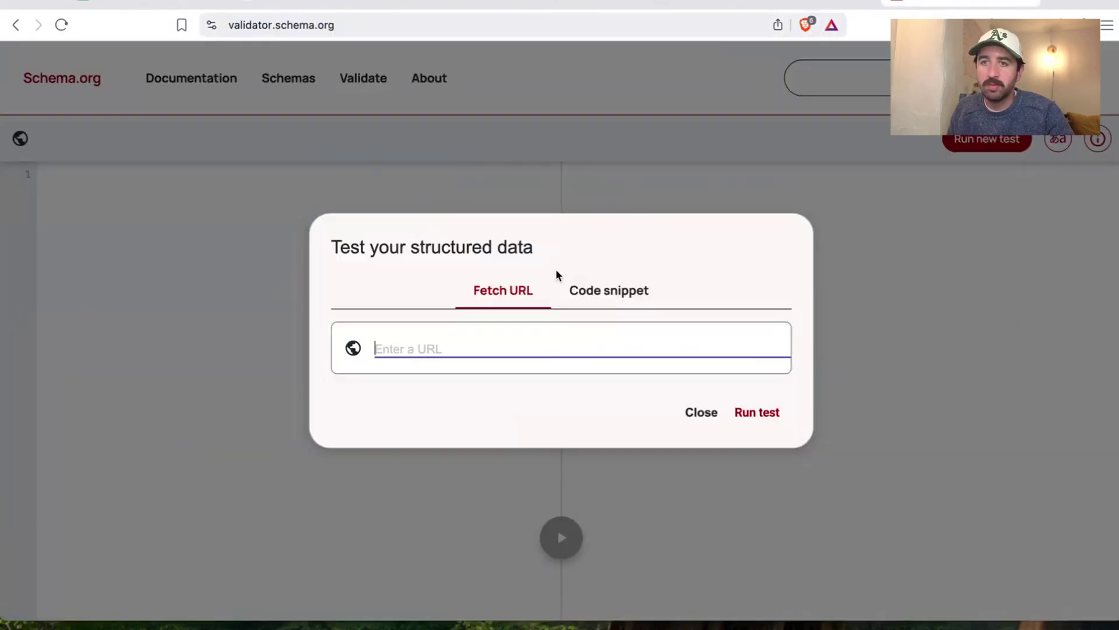
key("super+v")
left_click(757, 410)
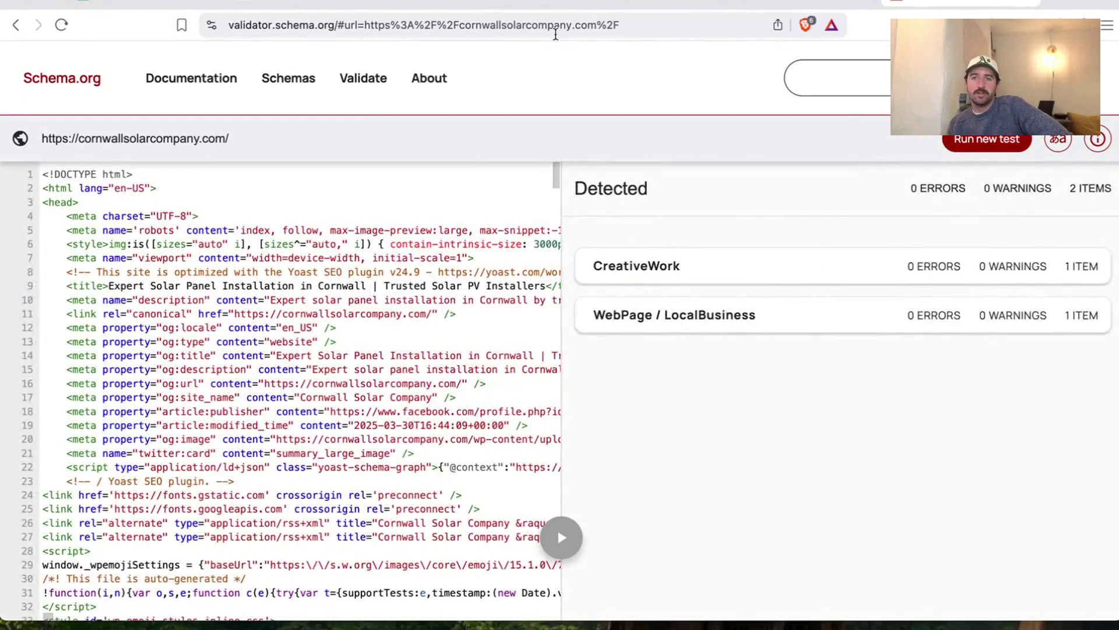
Examine the properties of the detected WebPage / LocalBusiness structured data item
left_click(775, 333)
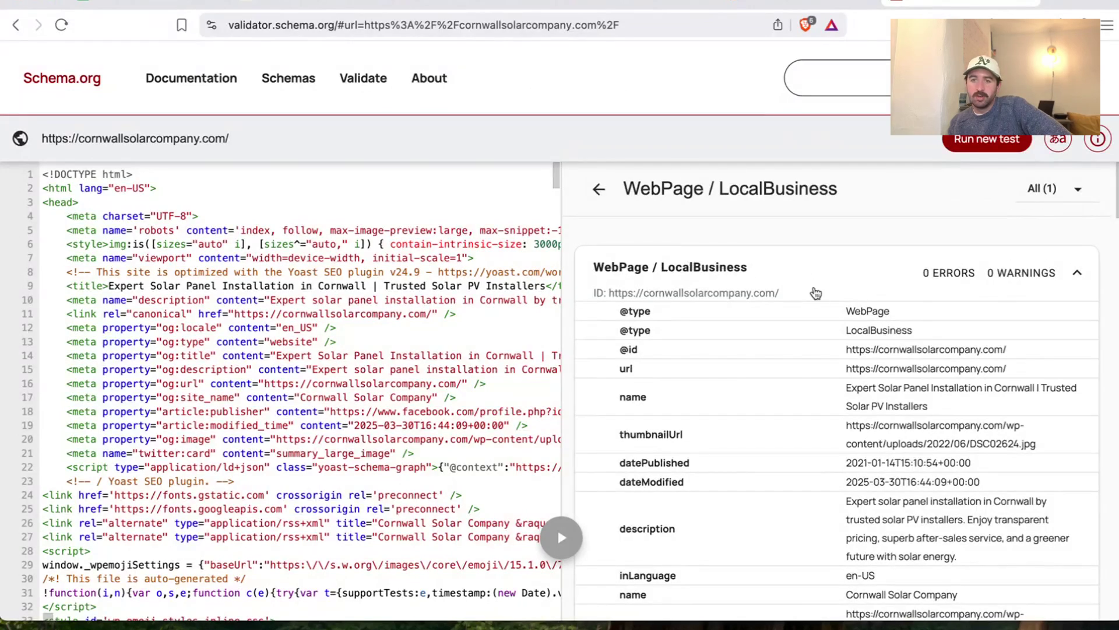
scroll(840, 342, "down", 15)
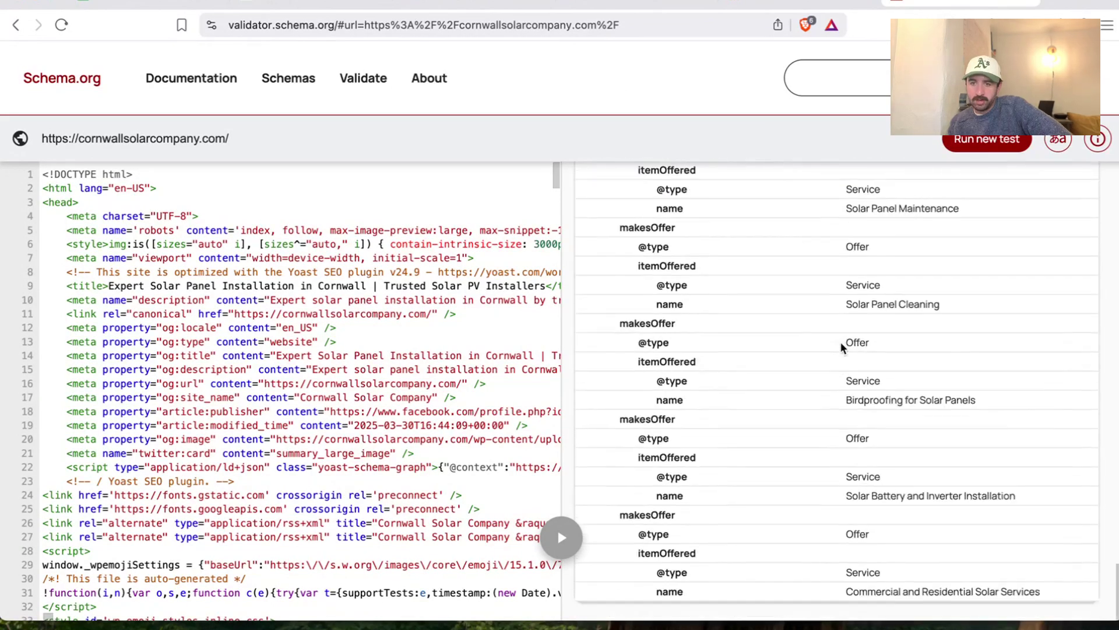
scroll(841, 342, "up", 15)
In the checklist, answer "yes" to "Is there Structured data markup and is it valid?" in the Response column
left_click(157, 3)
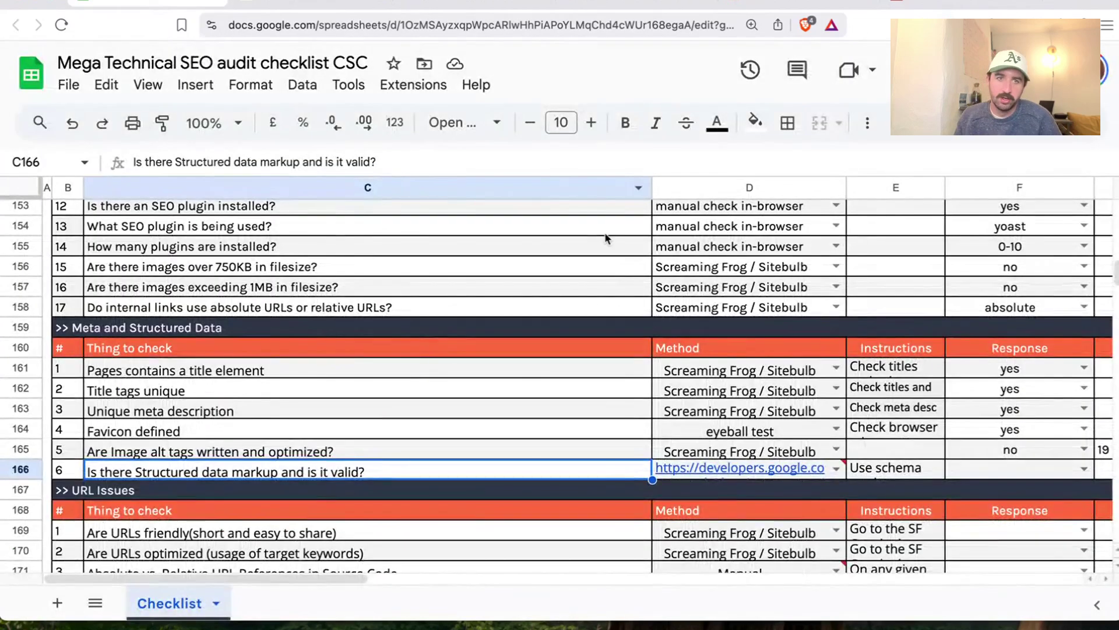
left_click(1014, 469)
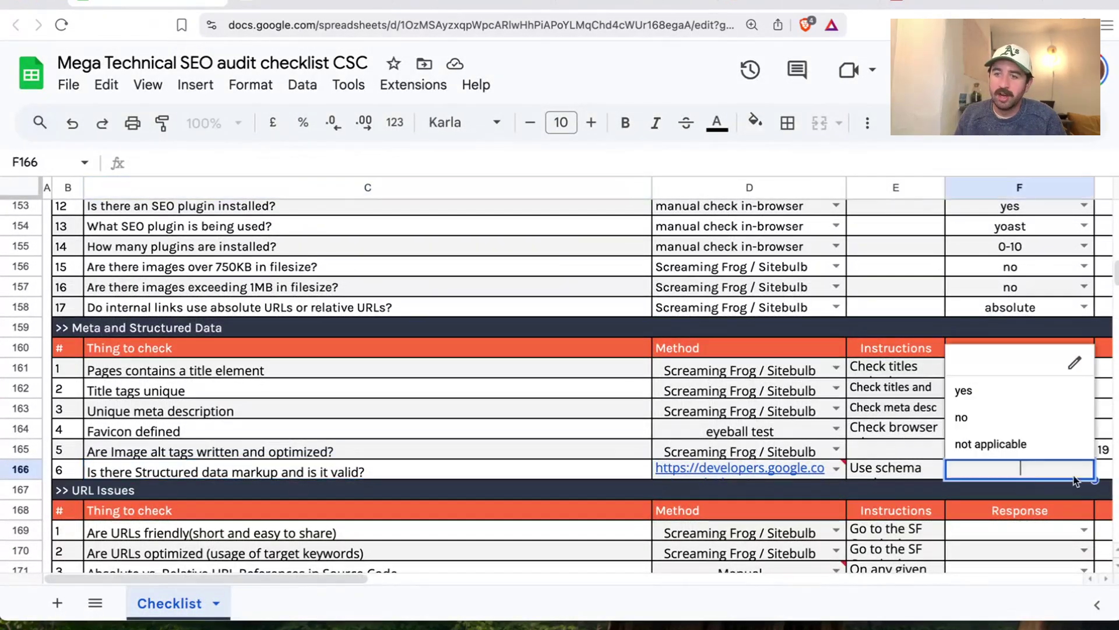
left_click(967, 388)
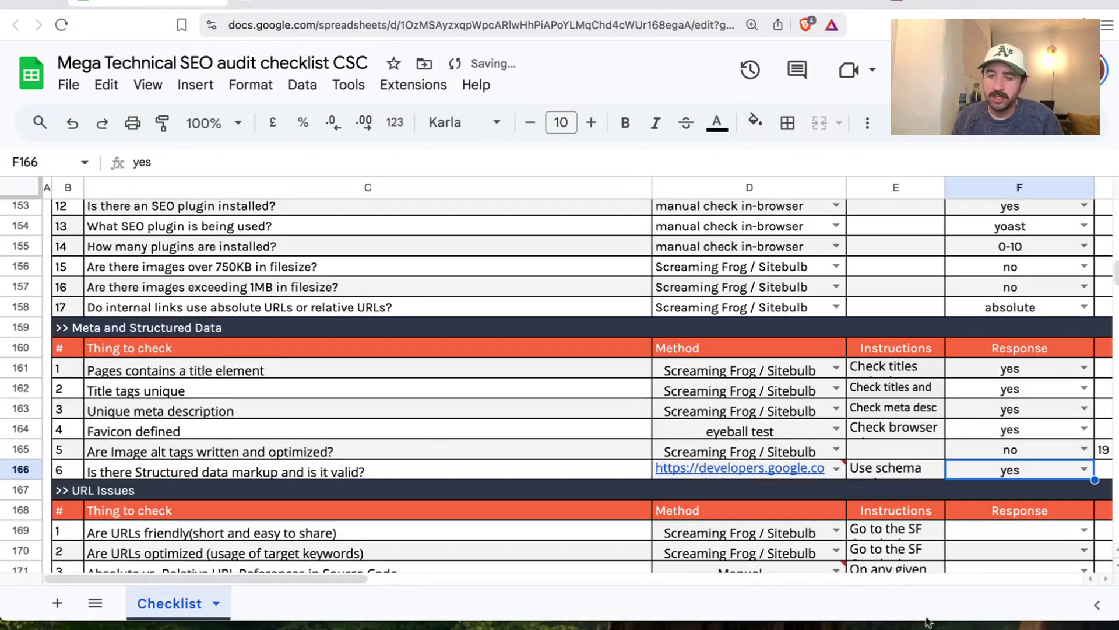
Answer "yes" to both the friendly URLs and the optimized URLs checks in the URL Issues section
scroll(741, 507, "down", 6)
scroll(723, 501, "up", 2)
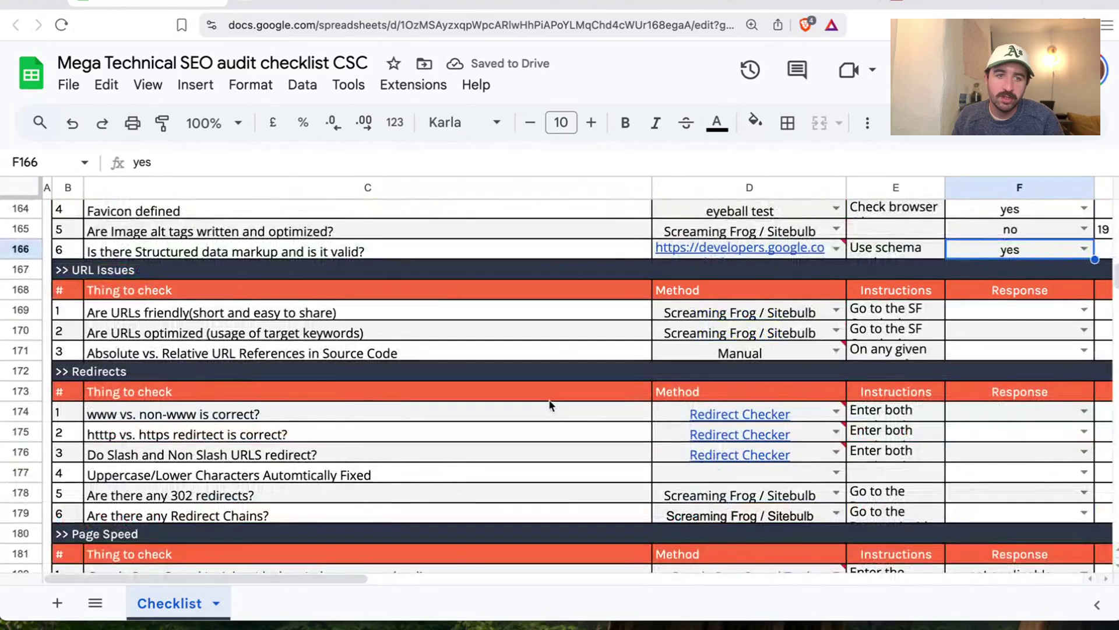
left_click(261, 315)
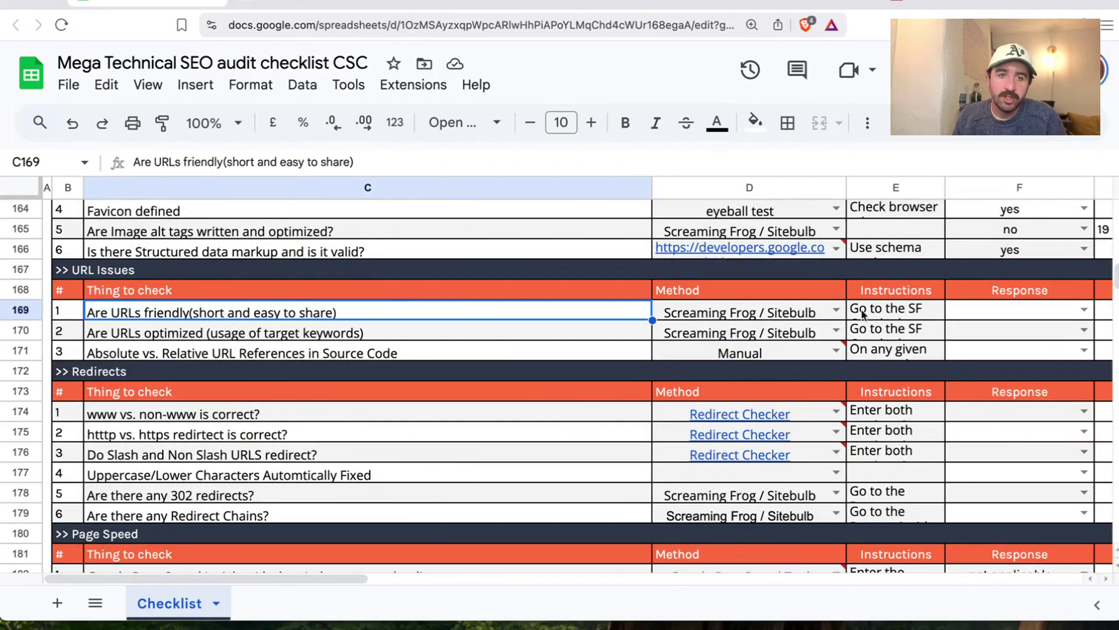
left_click(1083, 310)
left_click(979, 326)
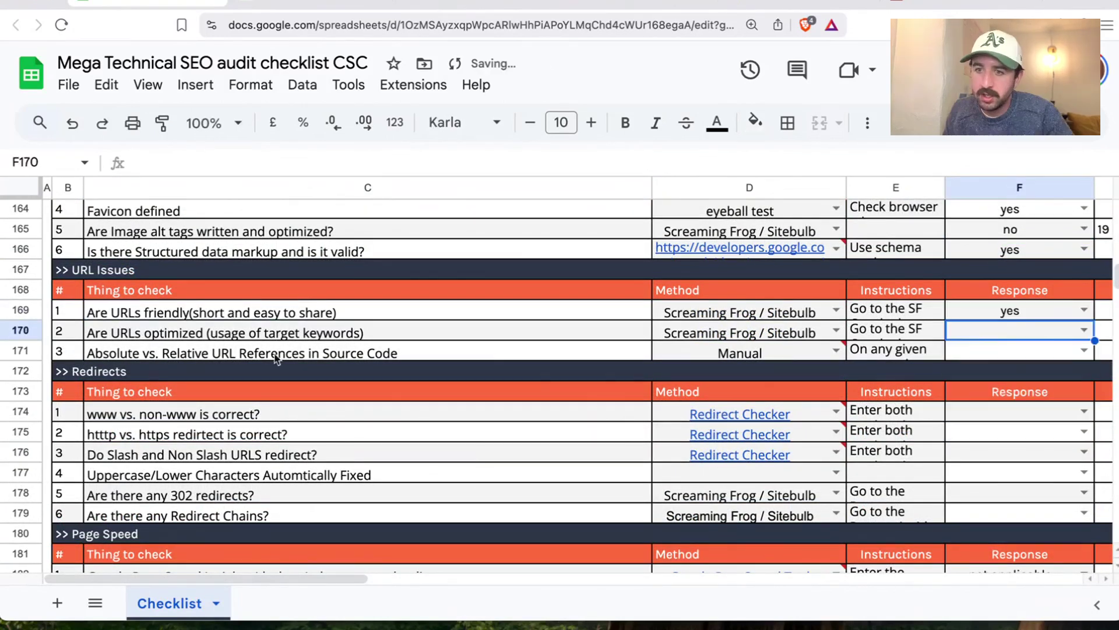
left_click(219, 337)
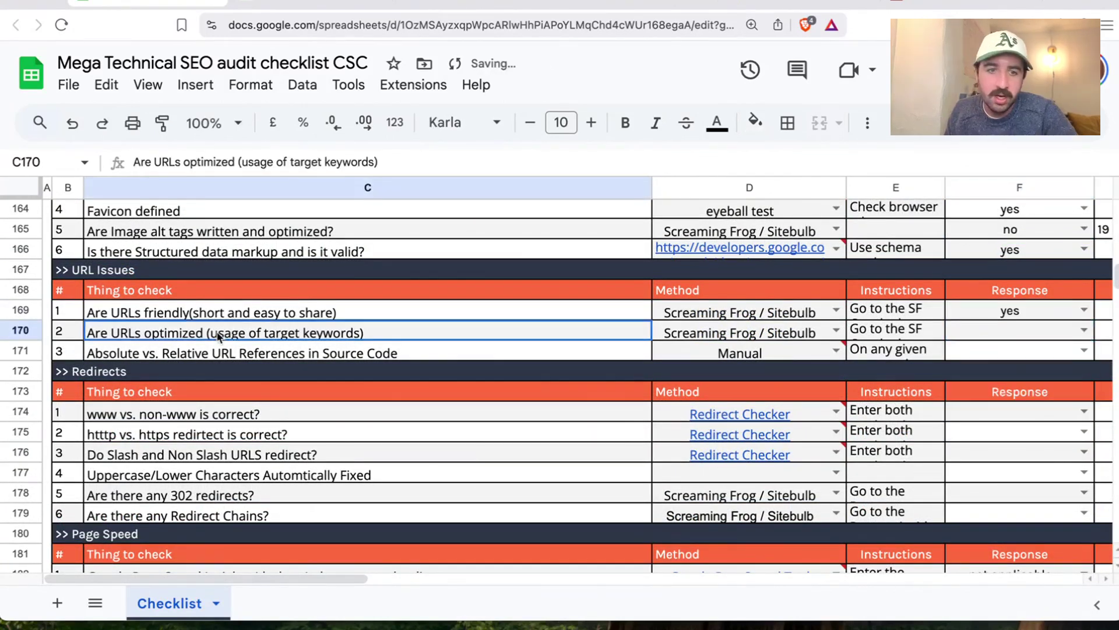
left_click(996, 334)
type("yes")
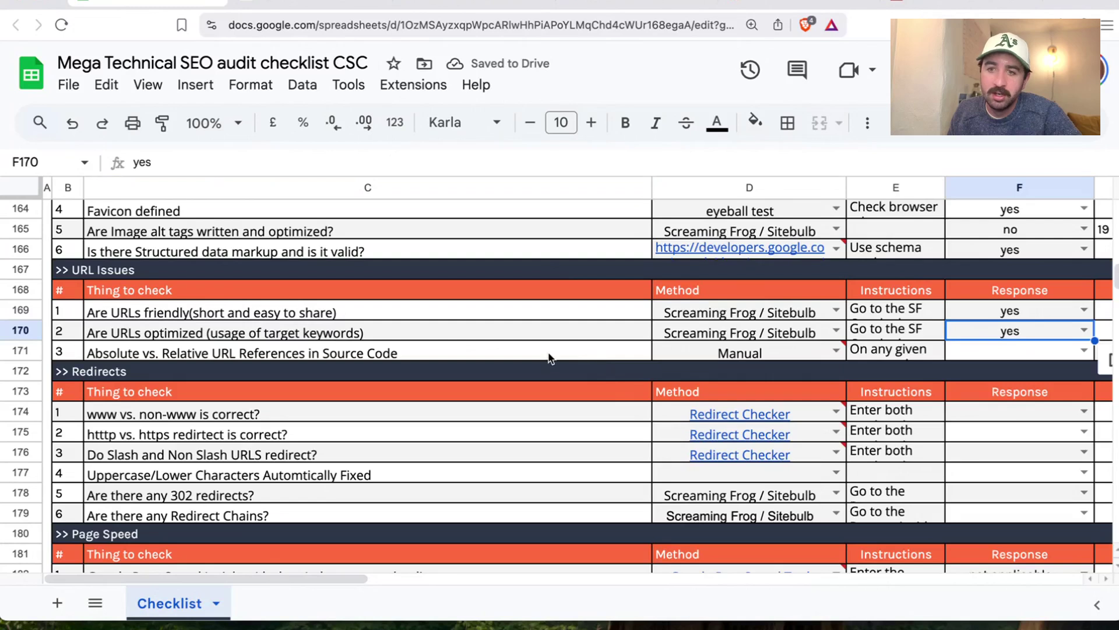
left_click(380, 360)
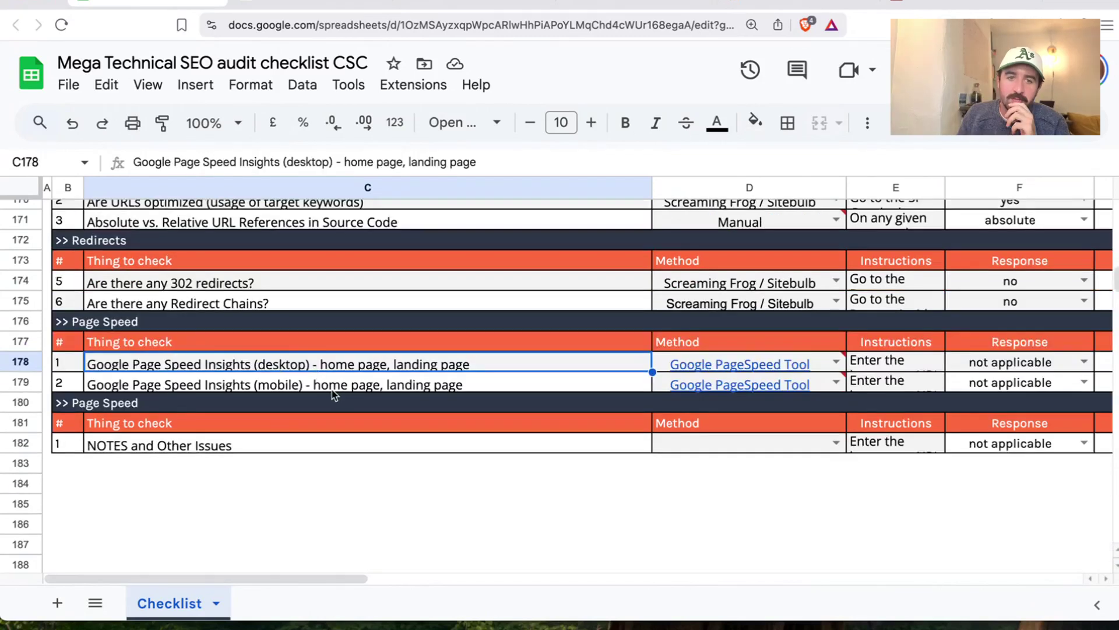
Open the existing PageSpeed Insights mobile analysis of the lamp wattage page and capture a screenshot of its diagnostics list
left_click(333, 390)
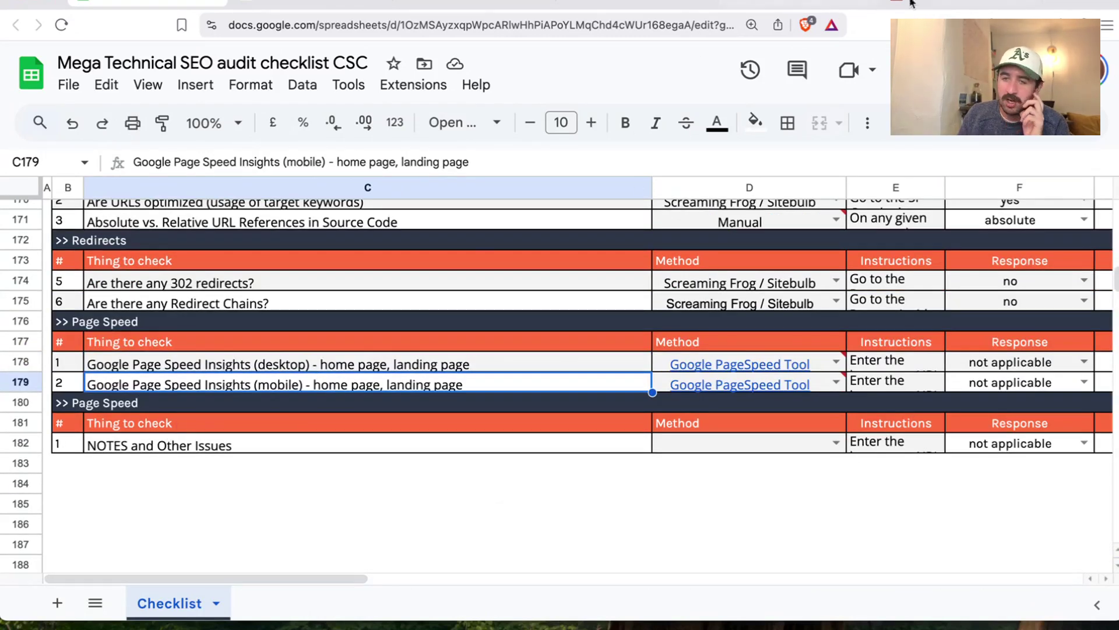
left_click_drag(288, 579, 503, 579)
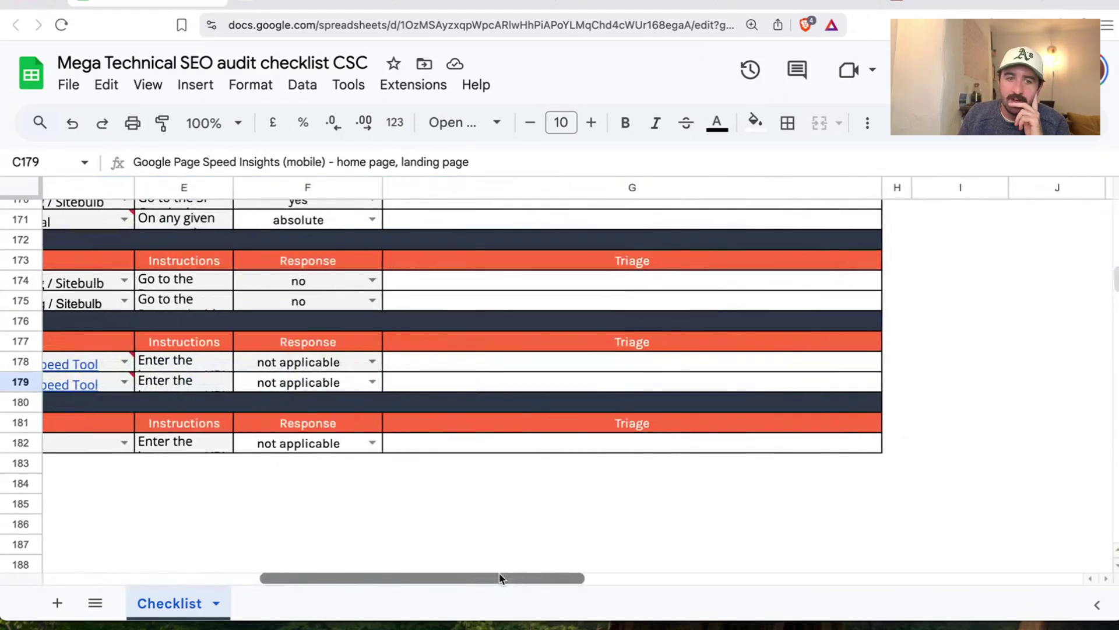
left_click(519, 368)
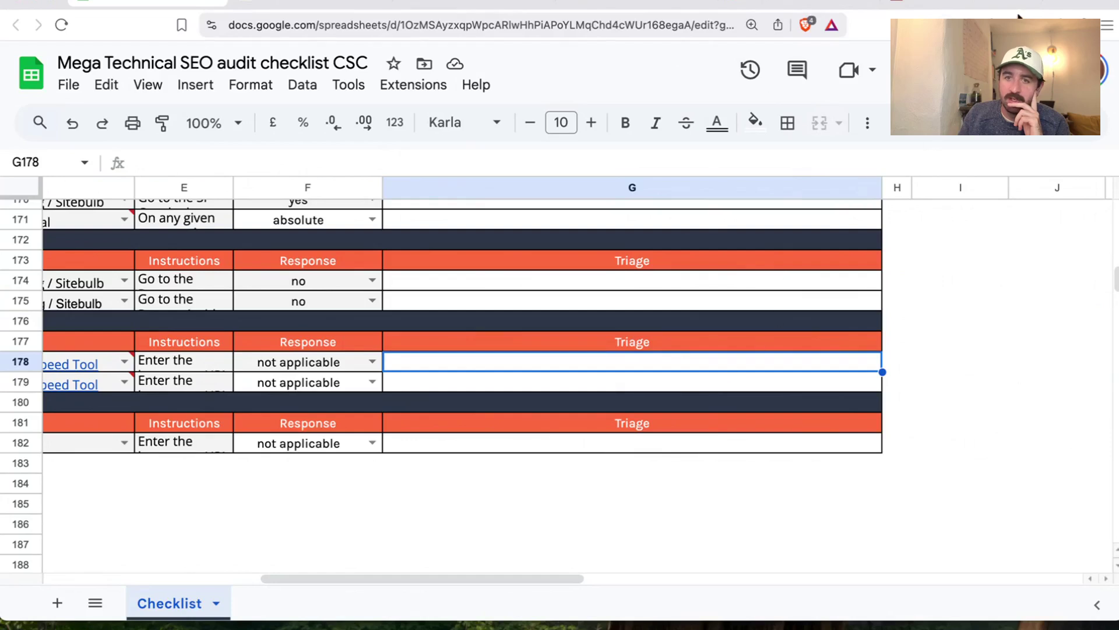
key("ctrl+t")
type("page")
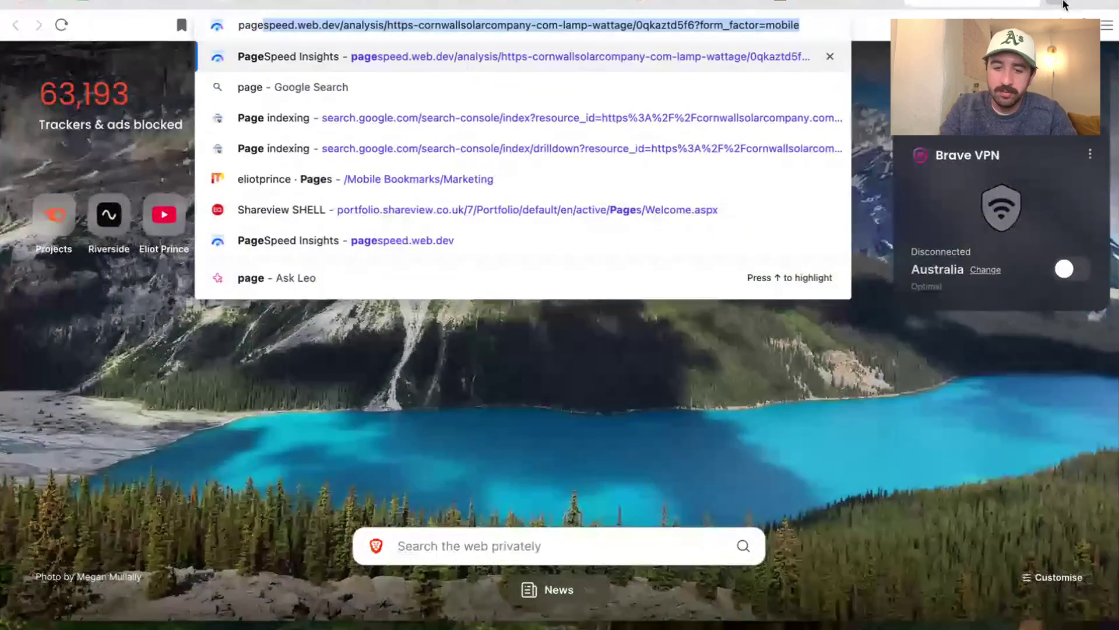
key("Return")
scroll(549, 239, "down", 10)
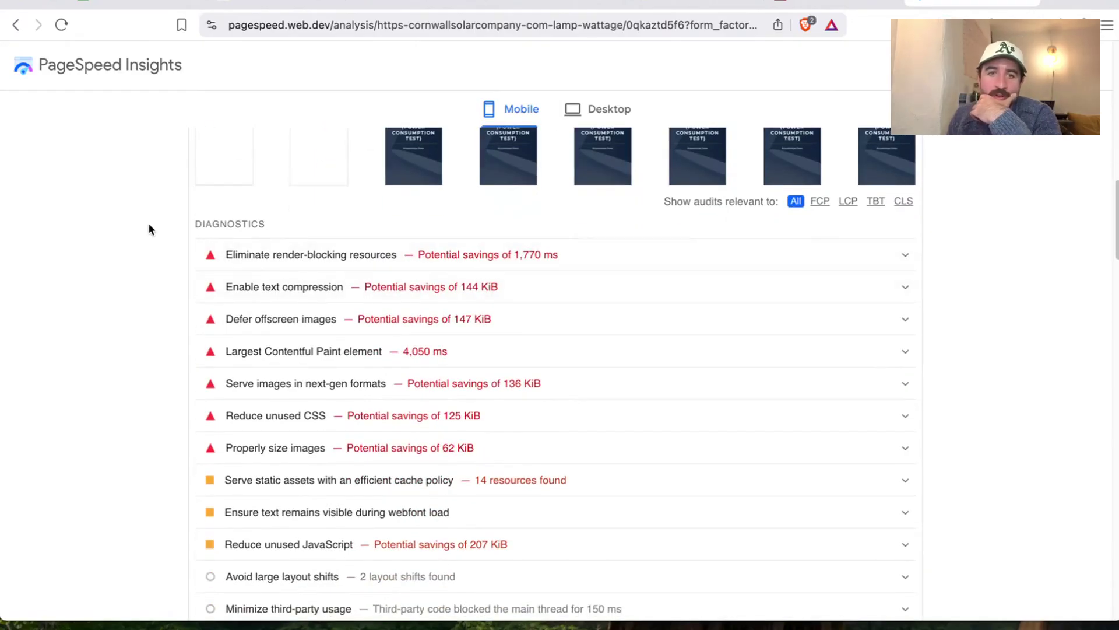
key("super+shift+4")
left_click_drag(150, 221, 952, 557)
In the checklist, enter the triage note "performance 79." for the Google Page Speed Insights (mobile) check
left_click(108, 3)
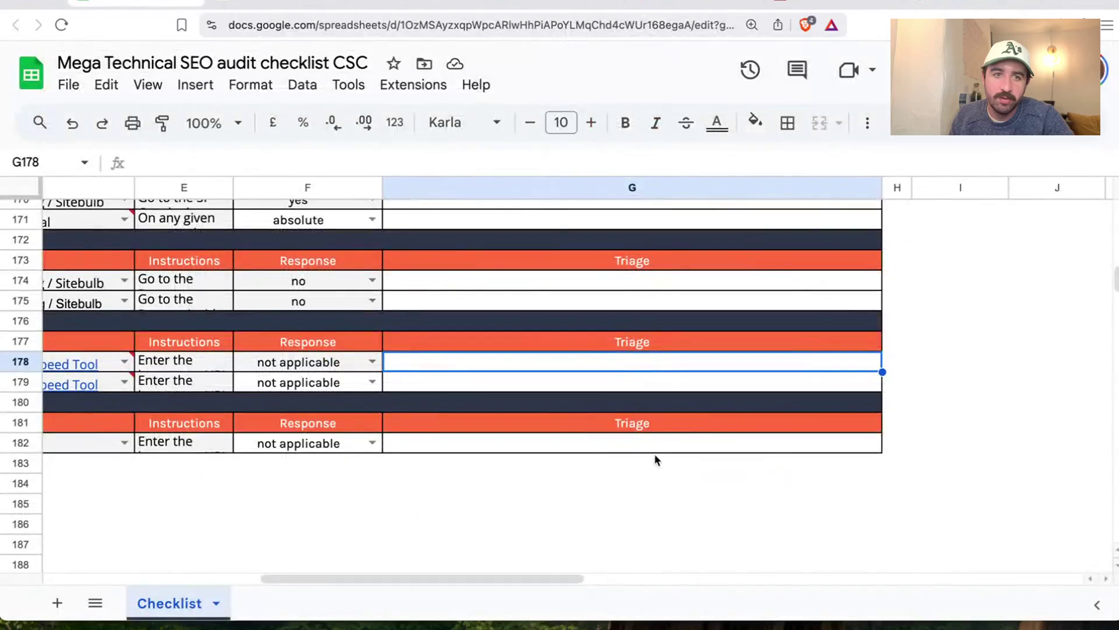
double_click(490, 355)
scroll(300, 580, "left", 10)
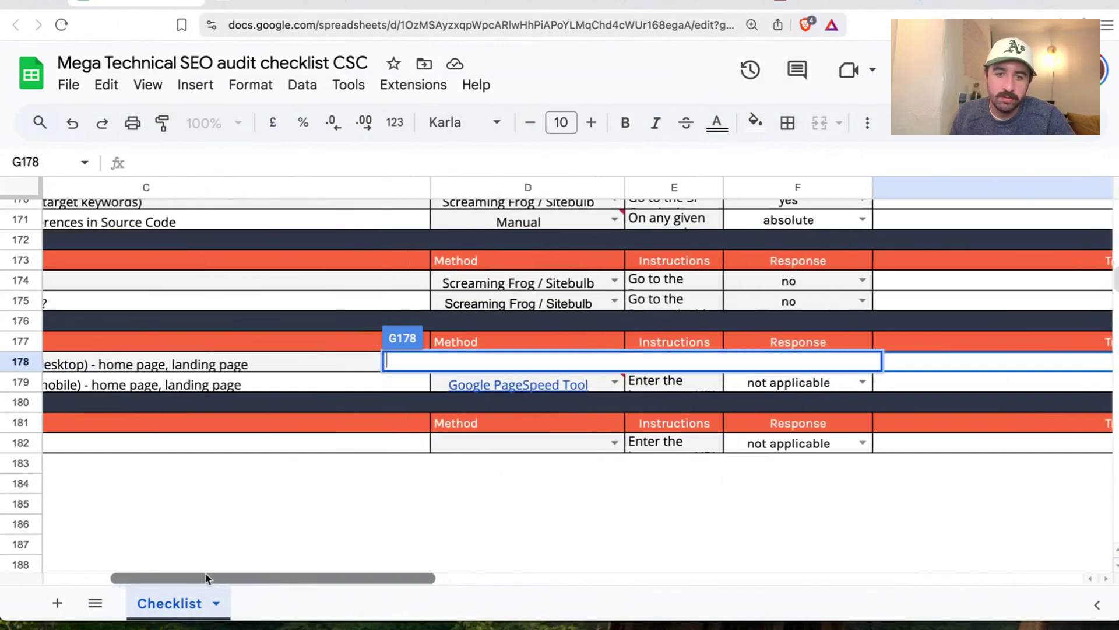
scroll(100, 570, "right", 10)
double_click(413, 382)
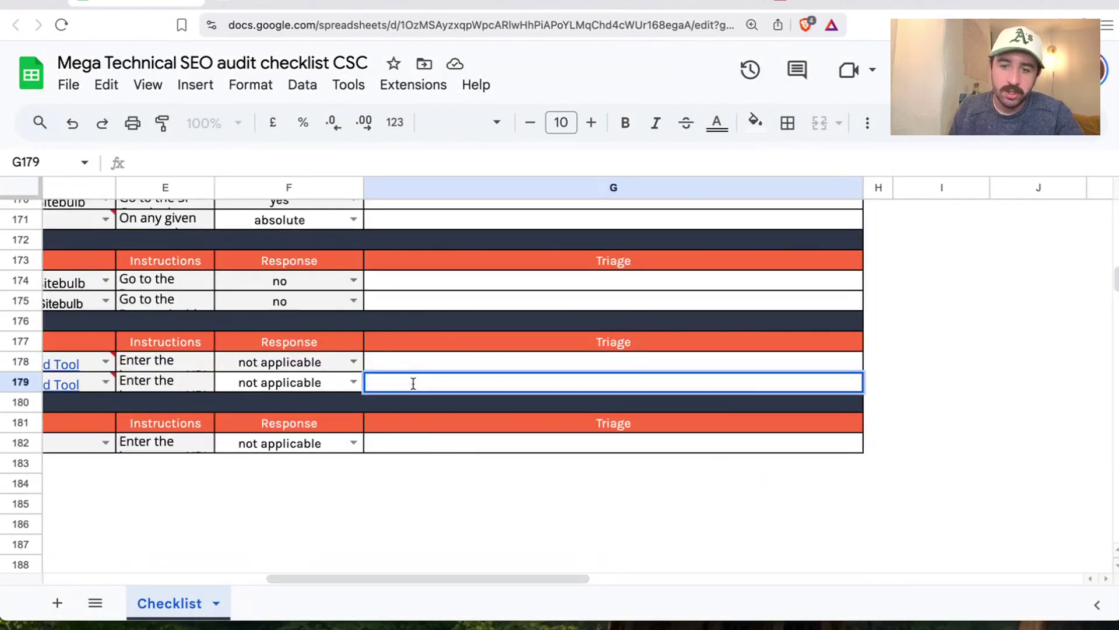
type("perfor")
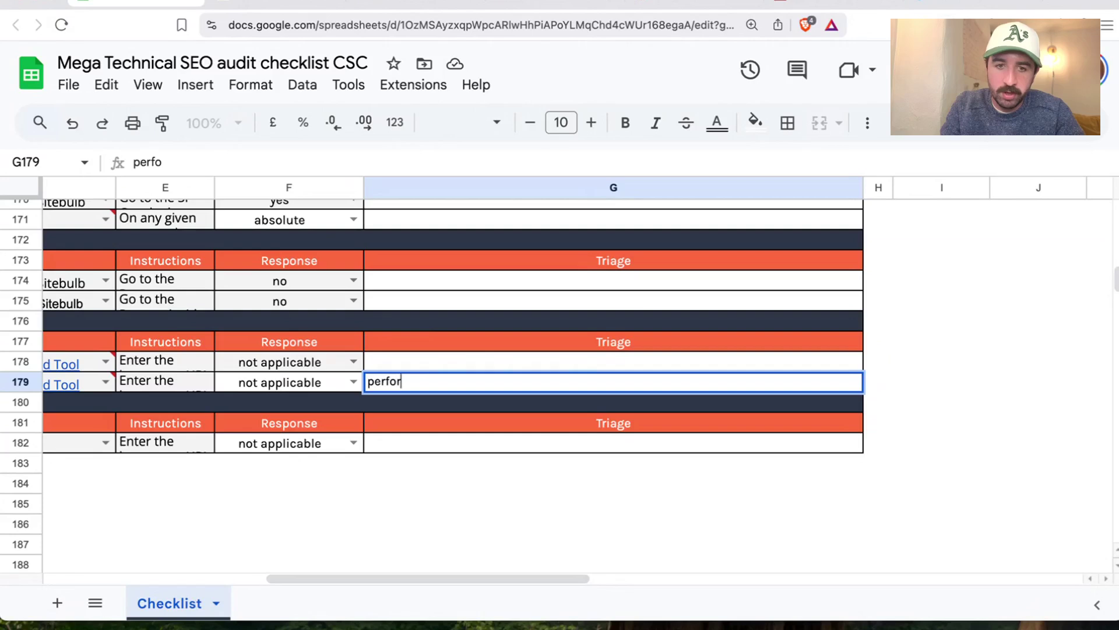
type("mance 79. n")
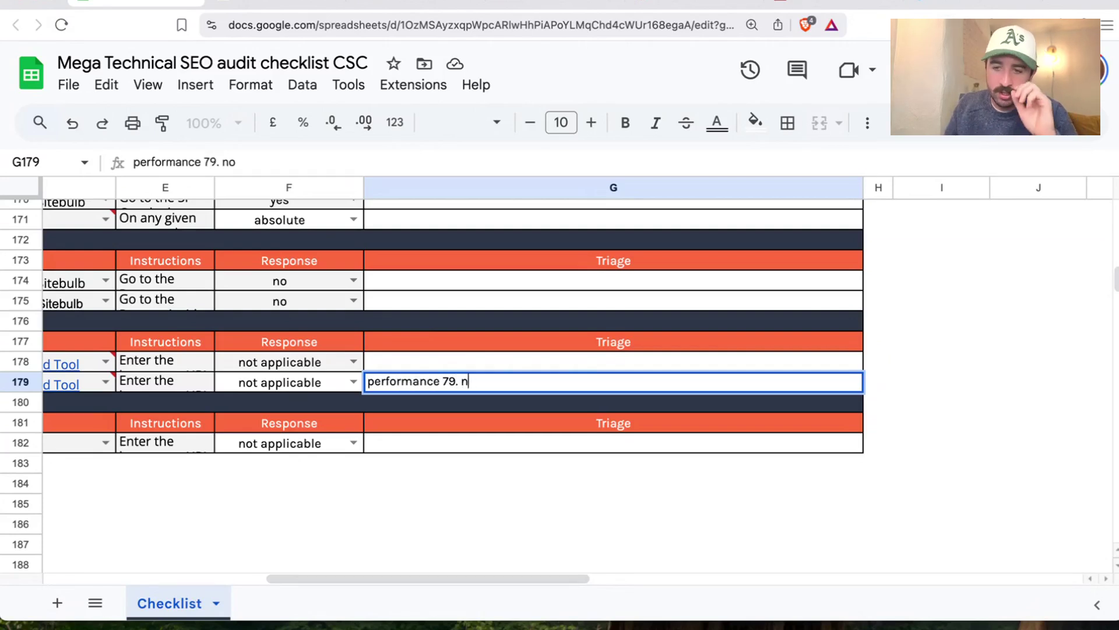
key("BackSpace")
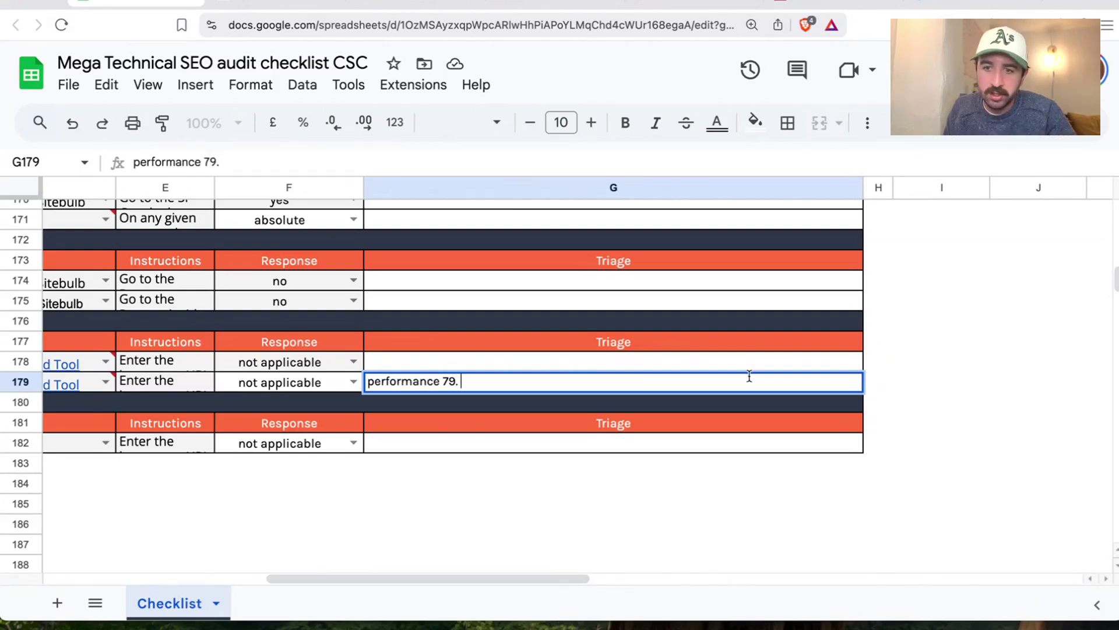
key("BackSpace")
key("BackSpace")
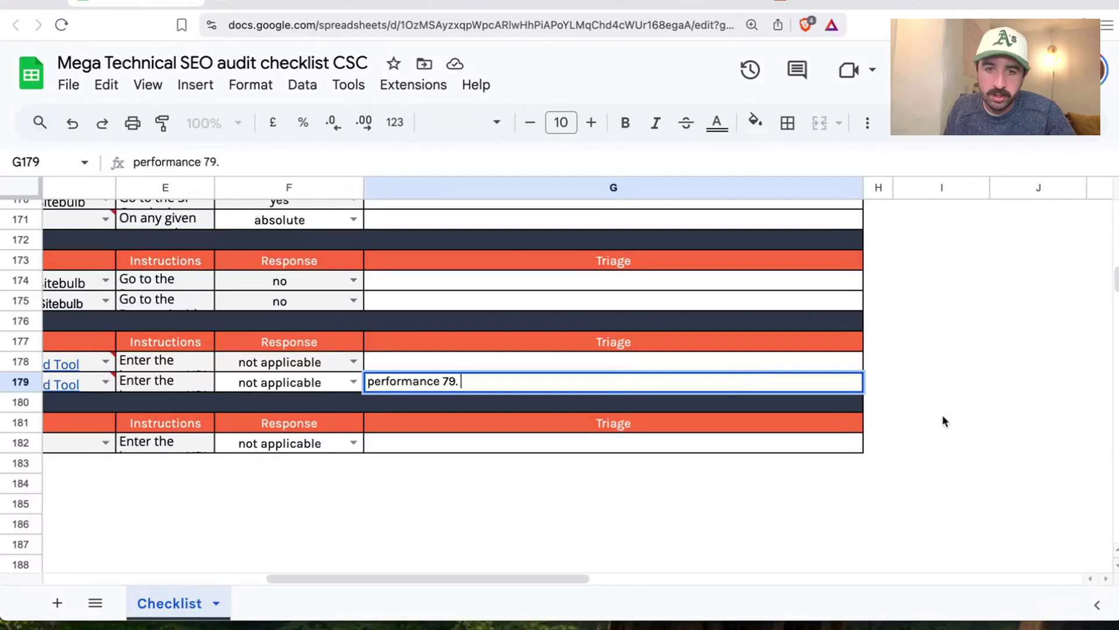
left_click(605, 483)
left_click(493, 385)
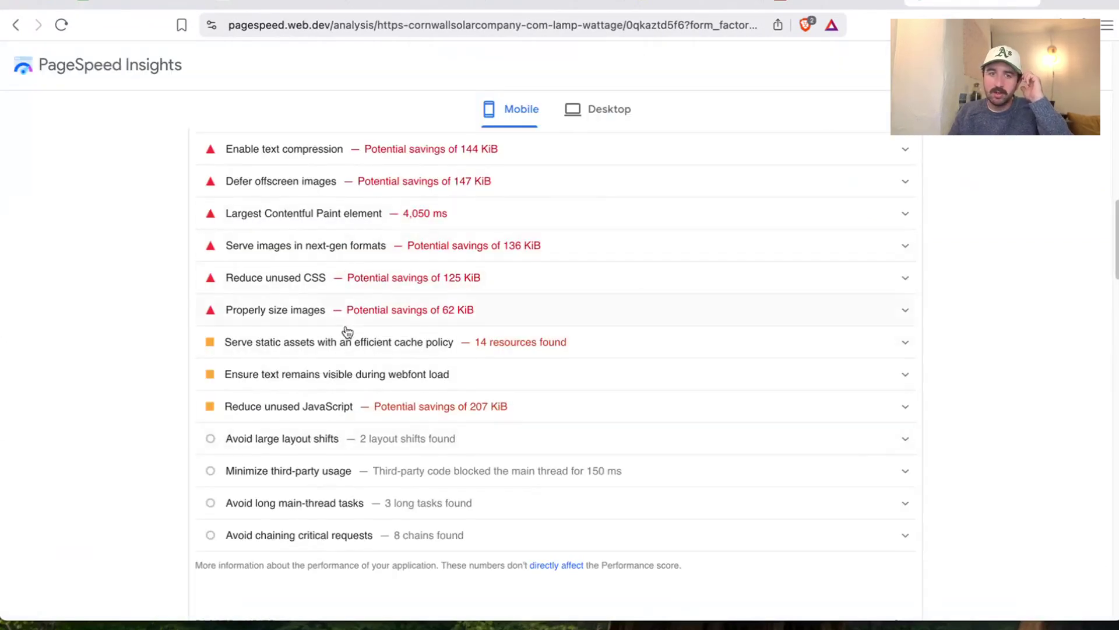
Review the lamp wattage page's mobile diagnostics, and switch the PageSpeed Insights analysis to the desktop results
scroll(300, 191, "up", 2)
scroll(310, 190, "up", 3)
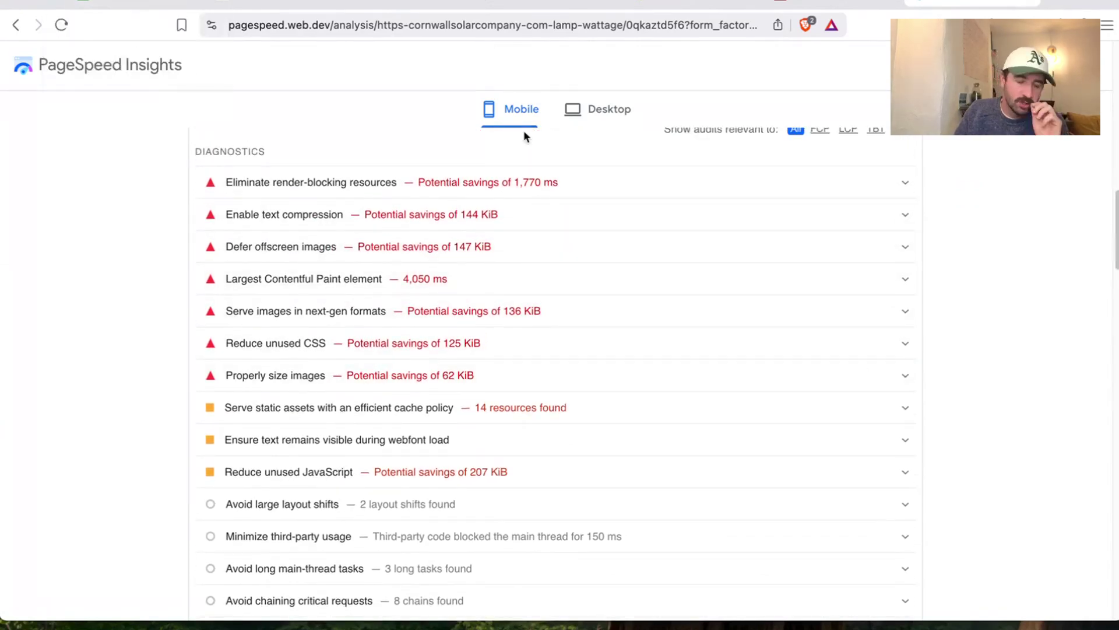
left_click(133, 12)
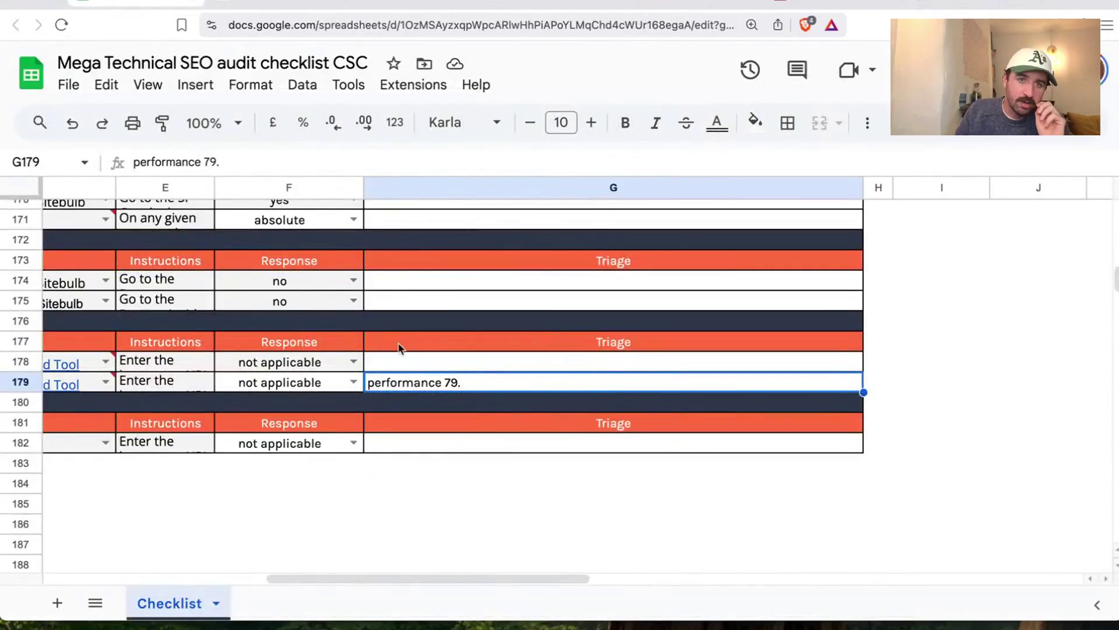
key("ctrl+Tab")
scroll(432, 306, "up", 15)
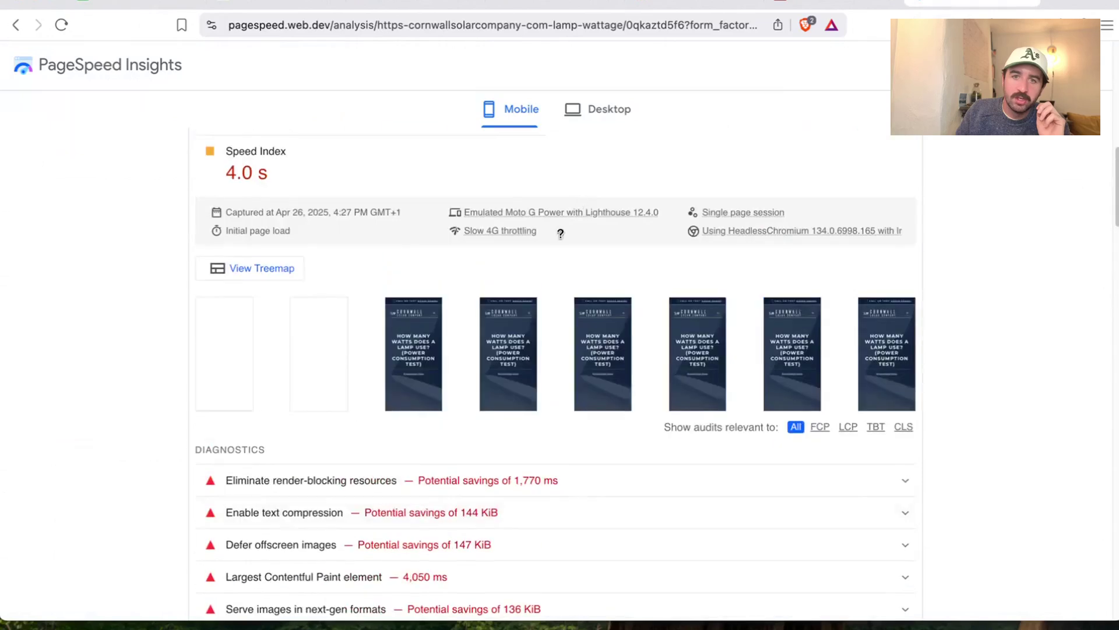
left_click(597, 109)
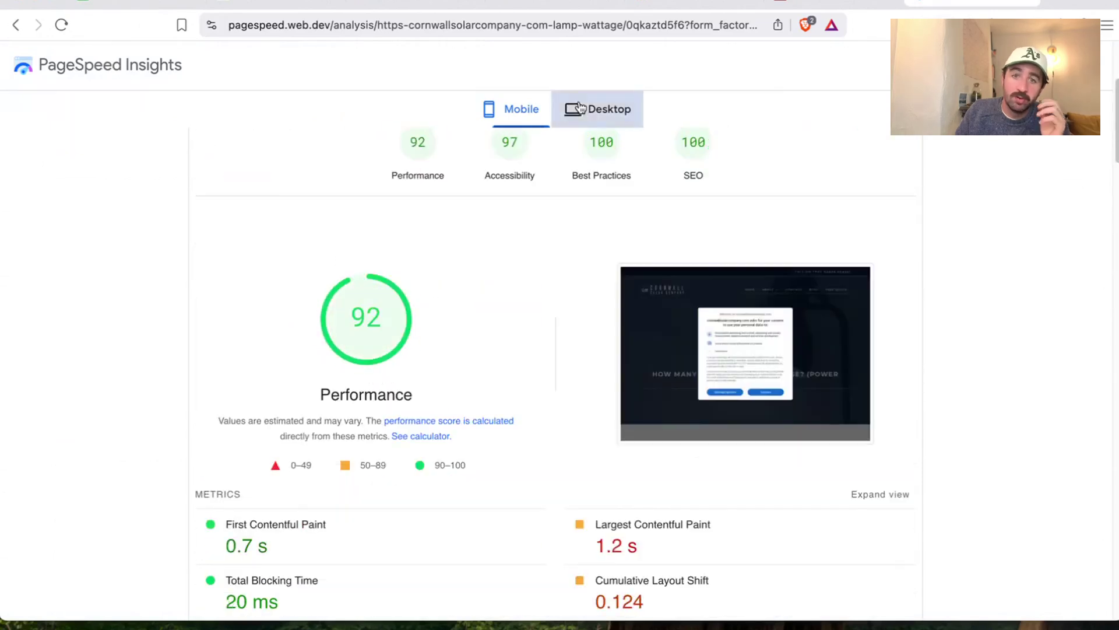
In the checklist, enter the triage note "perormance 92 desktop. Some errors to tidy up." for the Google Page Speed Insights (desktop) check
left_click(133, 6)
left_click(448, 359)
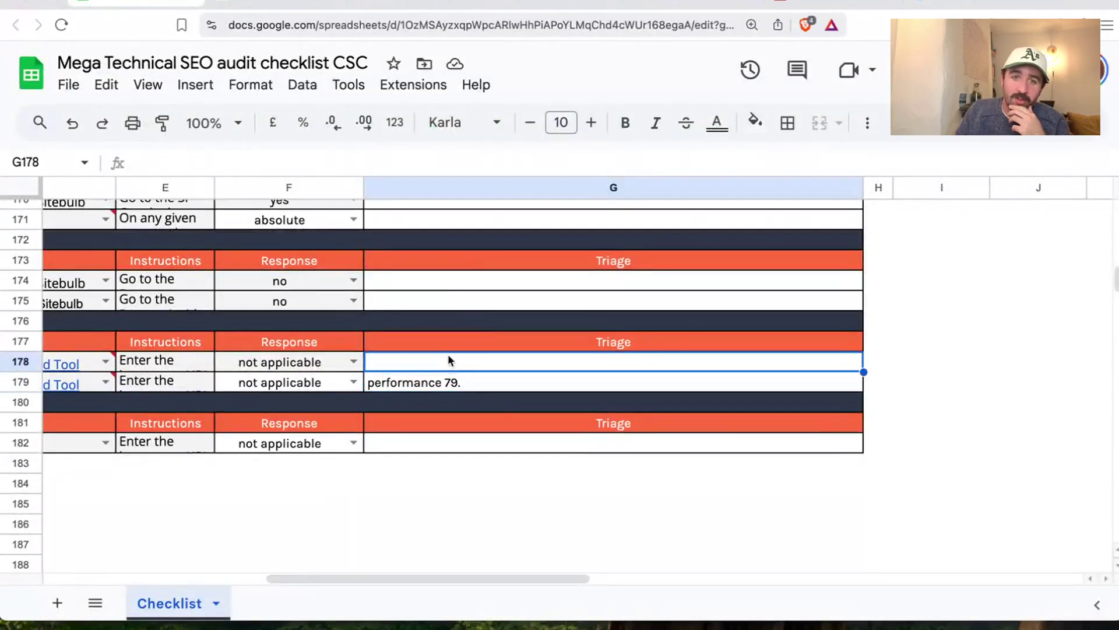
type("perormance 92 desktop. Some errors to ti")
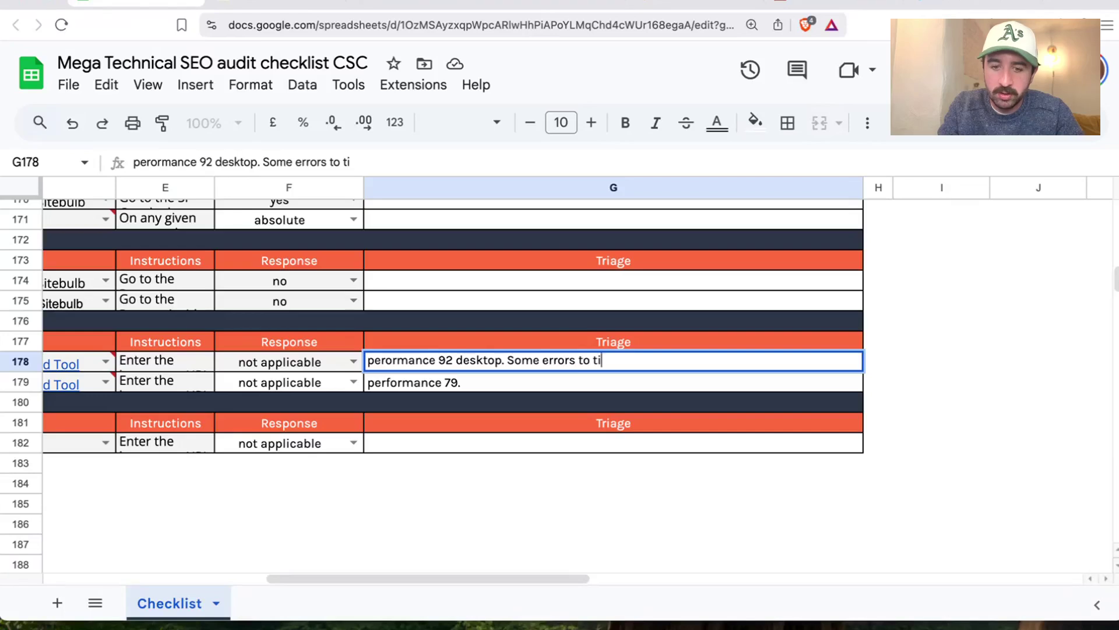
type("idy ip")
key("BackSpace")
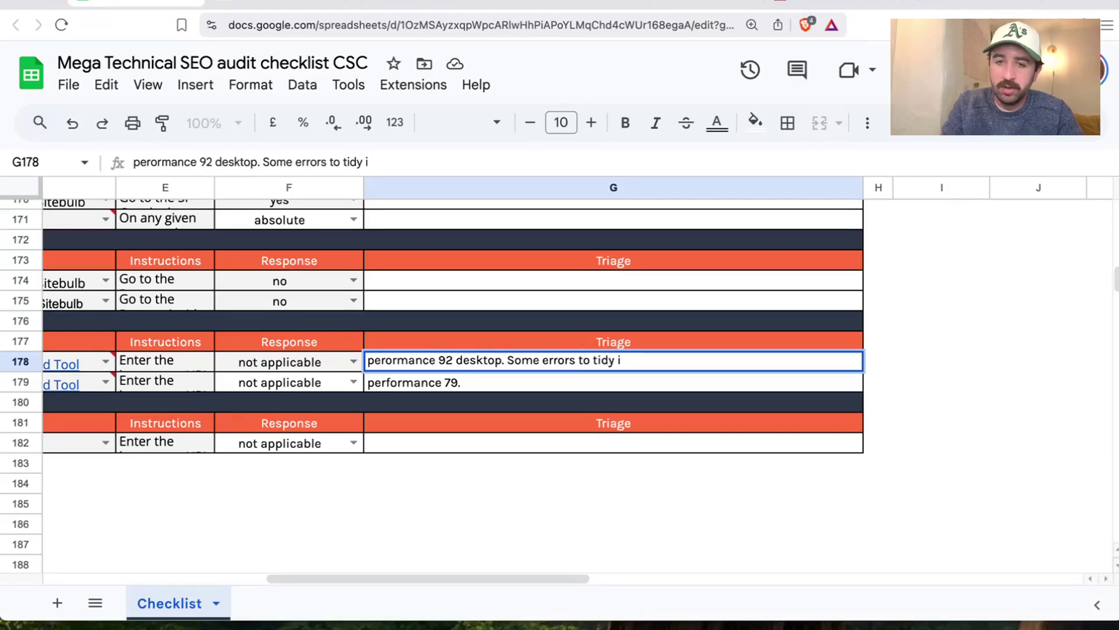
key("BackSpace")
type("up.")
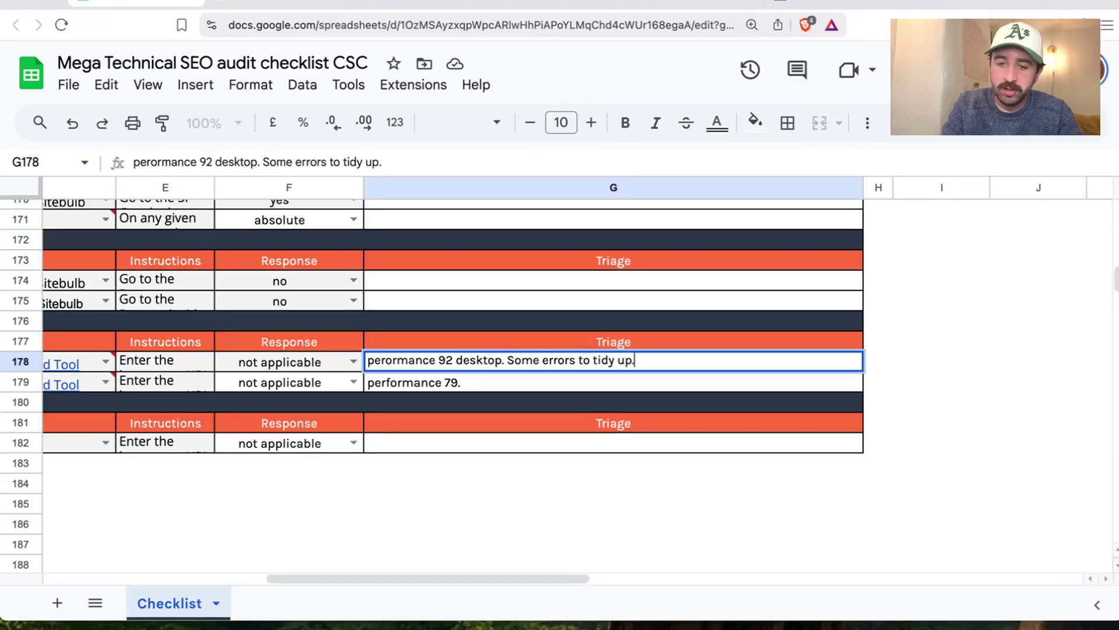
left_click(505, 382)
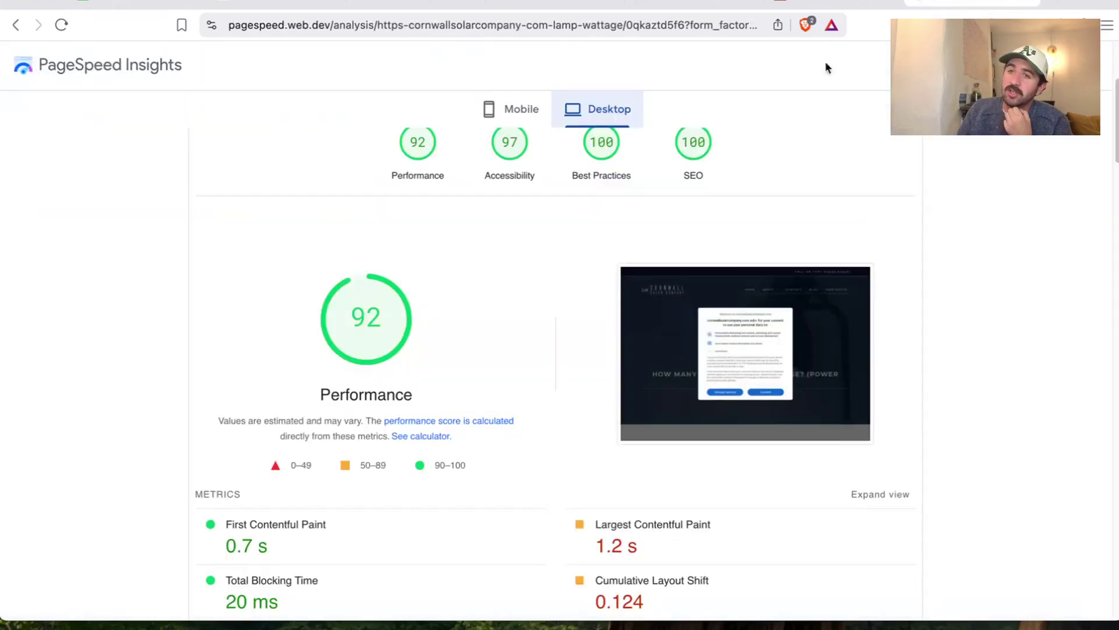
Examine the desktop diagnostics and accessibility results in the PageSpeed Insights analysis of the lamp wattage page
scroll(504, 270, "down", 20)
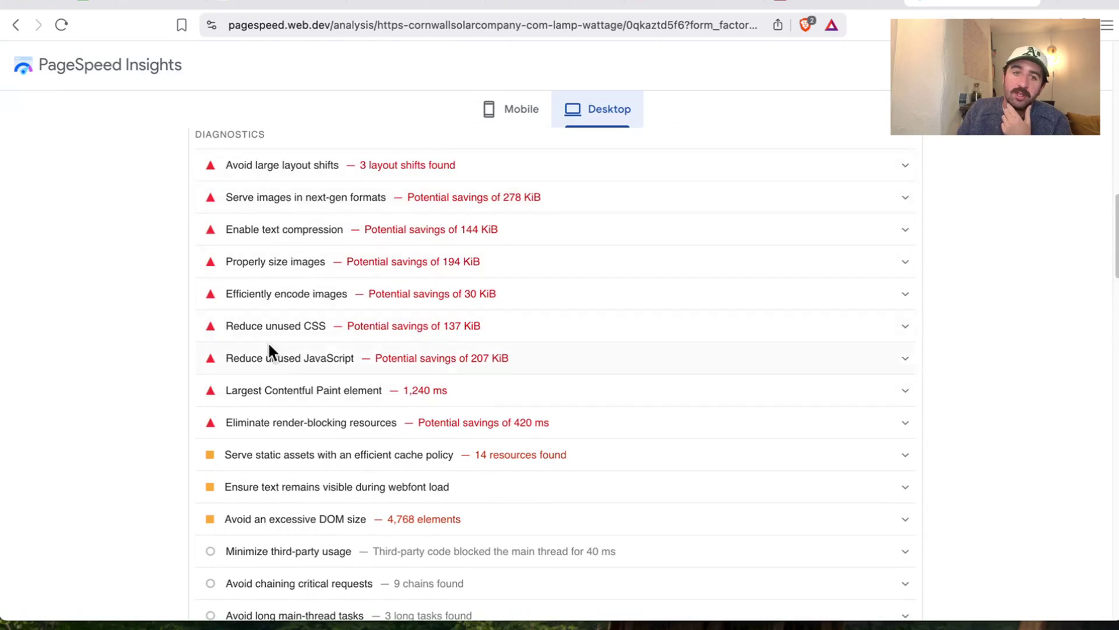
scroll(526, 252, "down", 15)
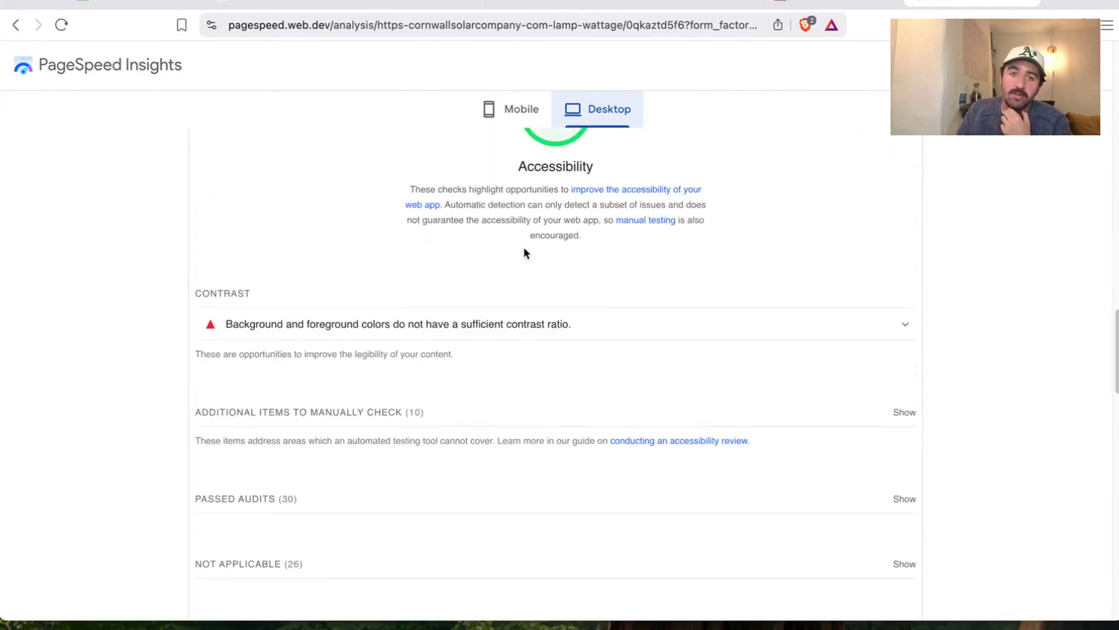
scroll(495, 334, "up", 15)
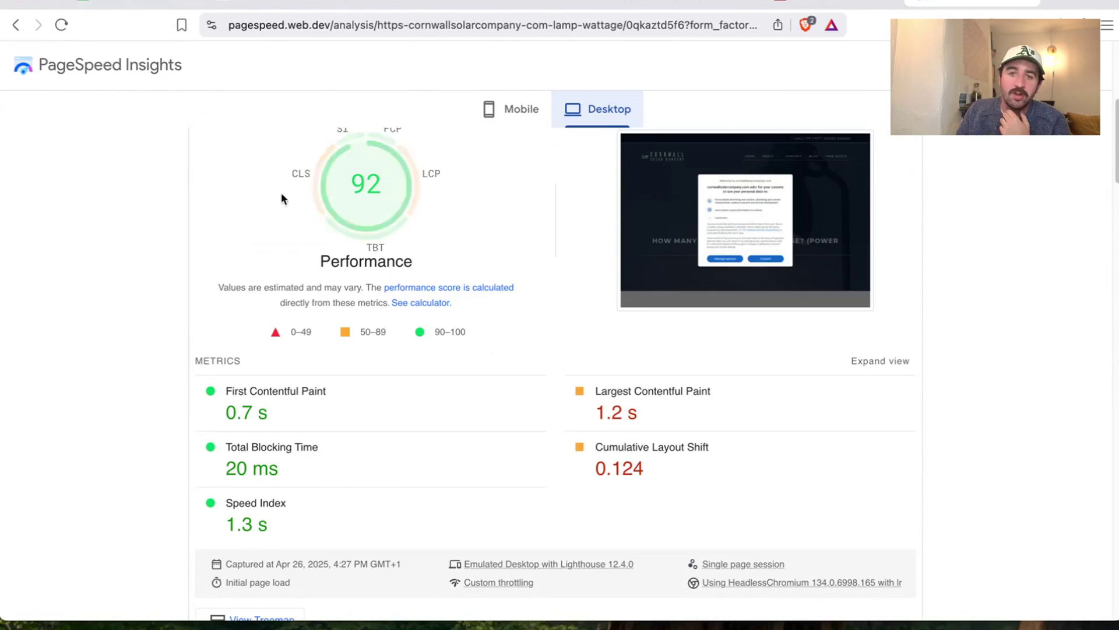
In the checklist, clear the duplicate "Page Speed" section heading above the NOTES and Other Issues row
left_click(137, 3)
left_click(419, 466)
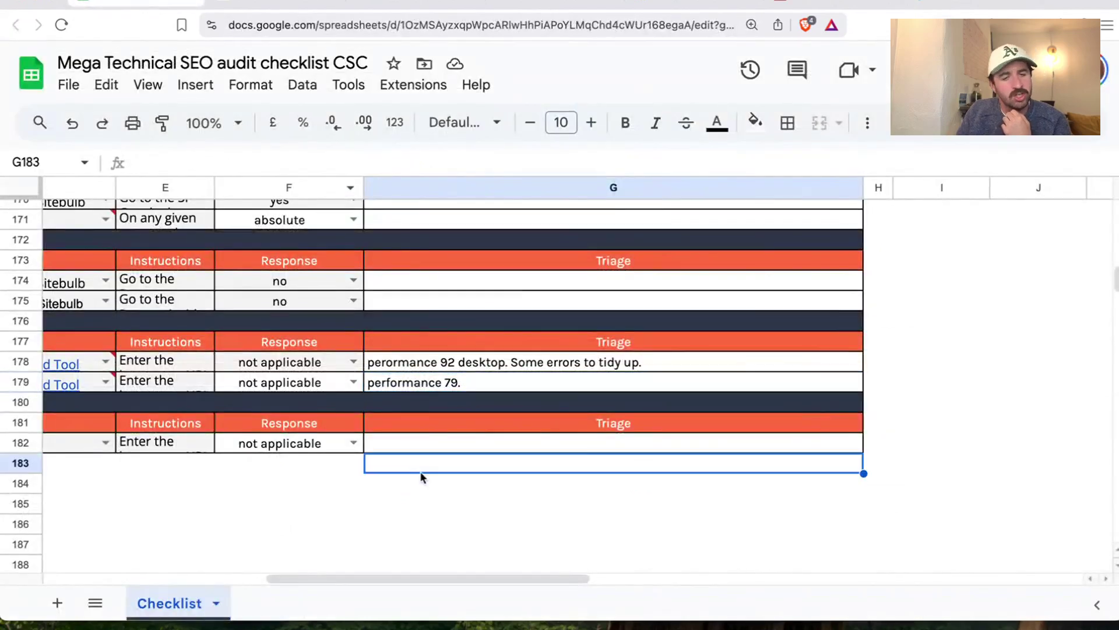
left_click_drag(461, 579, 241, 578)
left_click(255, 444)
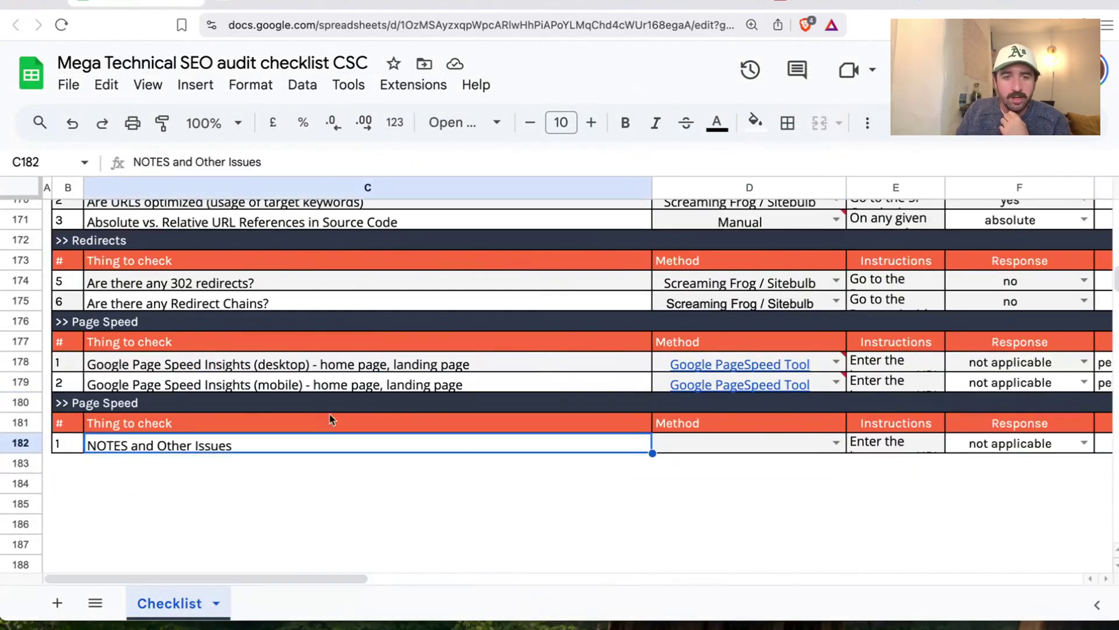
left_click(104, 407)
key("Delete")
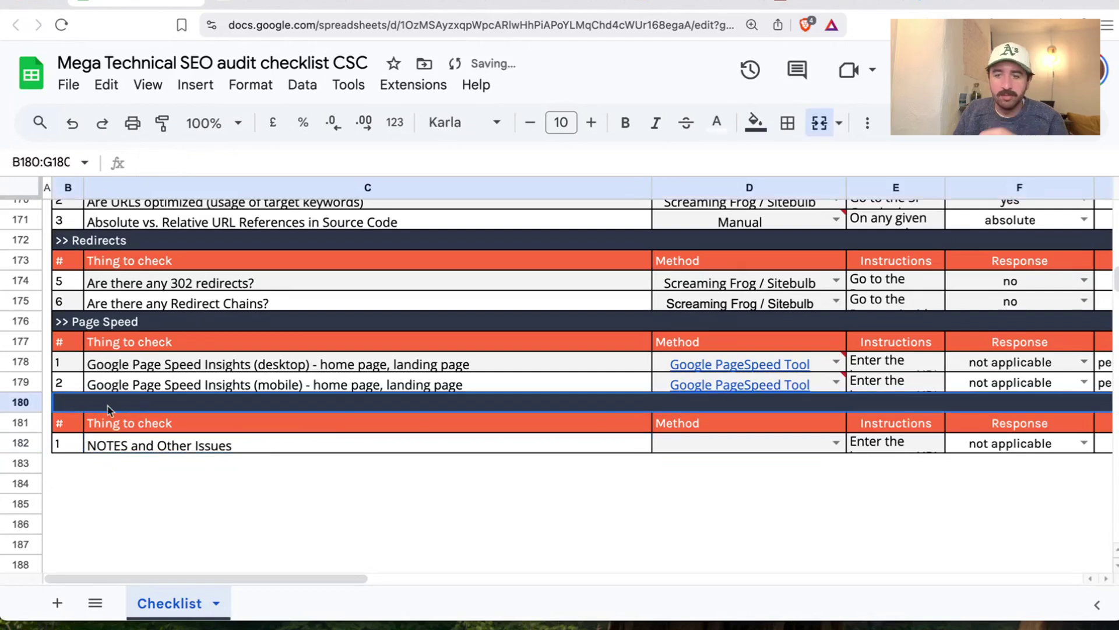
Switch to the Semrush site audit and open the details of the broken internal link error
key("ctrl+Tab")
key("ctrl+shift+Tab")
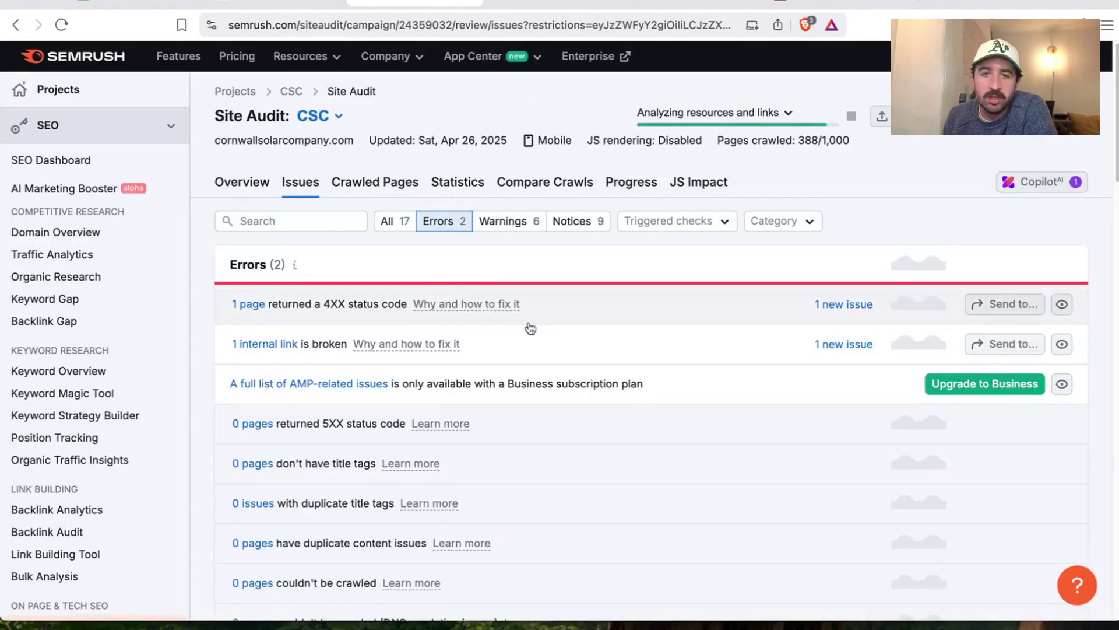
left_click(531, 330)
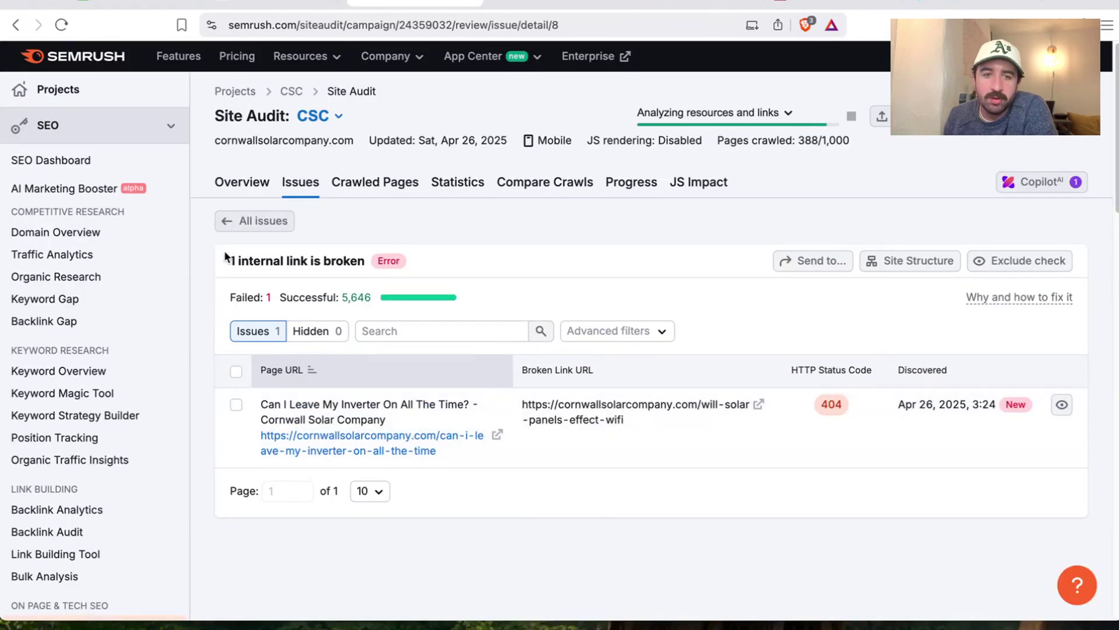
Record "1 internal link is broken on Semrush report." as the triage note for the checklist's NOTES and Other Issues row
key("ctrl+shift+Tab")
left_click_drag(390, 582, 612, 463)
left_click(590, 445)
key("ctrl+Tab")
left_click(440, 278)
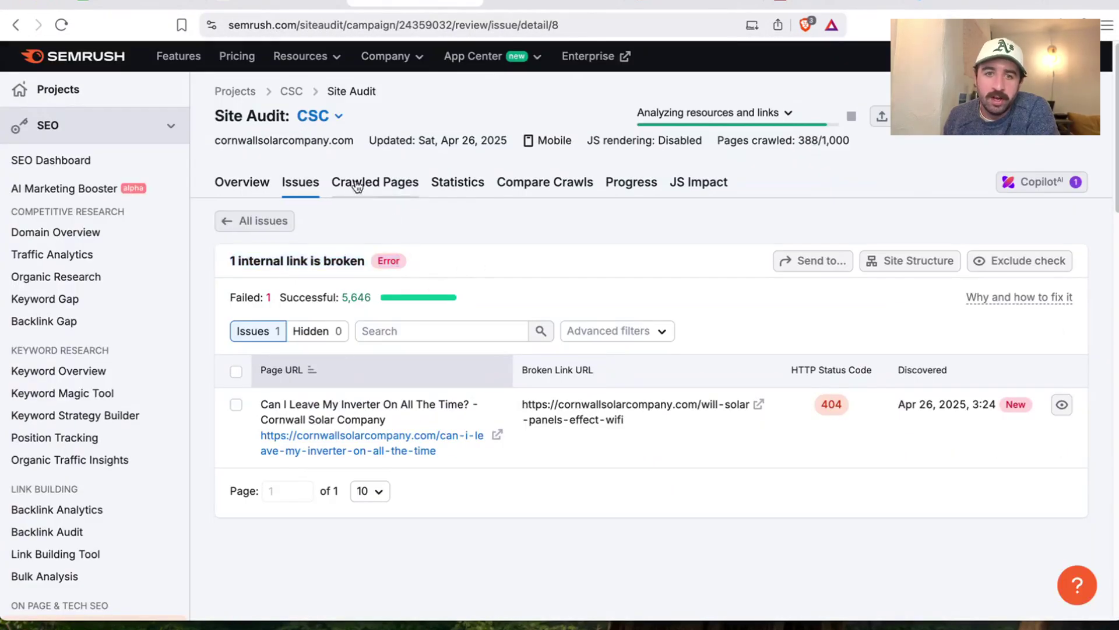
Inspect the 4XX status code error in the Semrush issues, open its affected URL, and return to the issues list
left_click(300, 182)
scroll(303, 185, "down", 3)
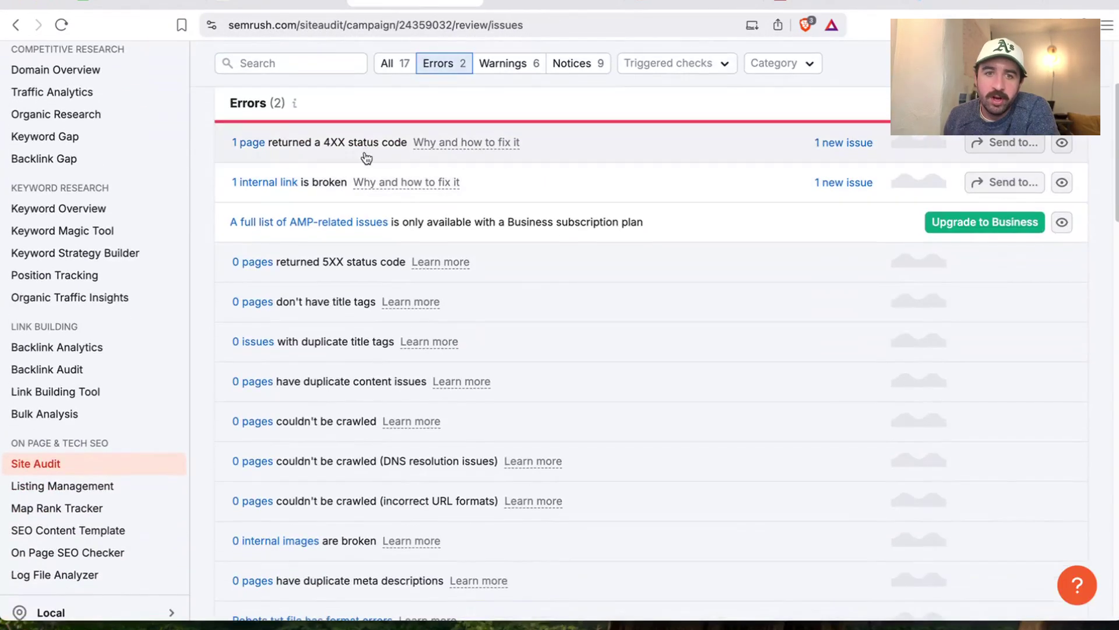
left_click(532, 145)
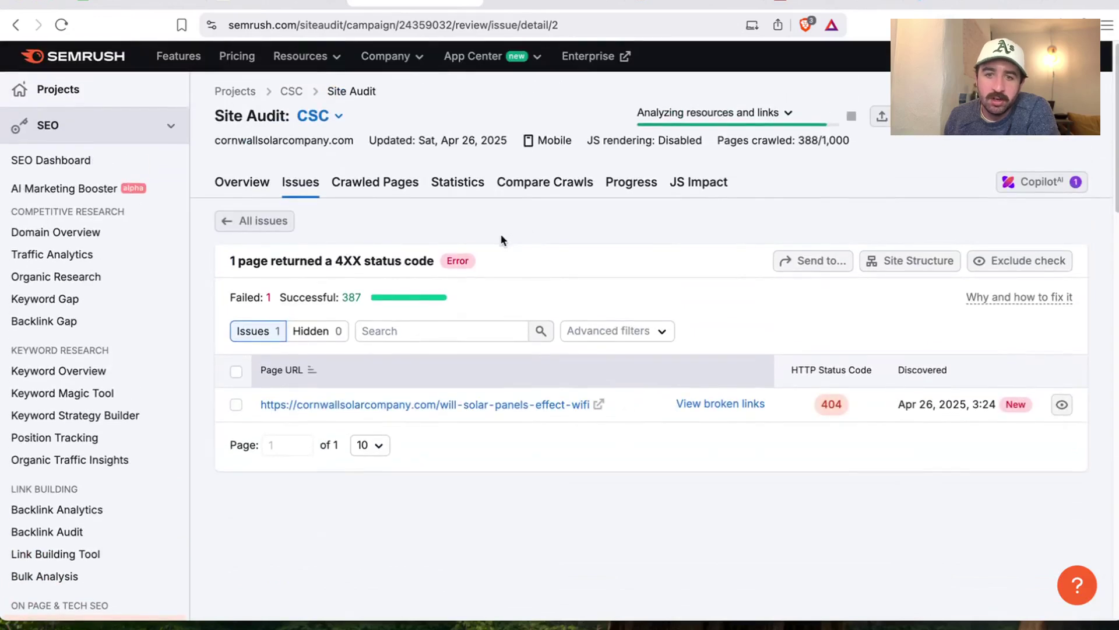
left_click(599, 404)
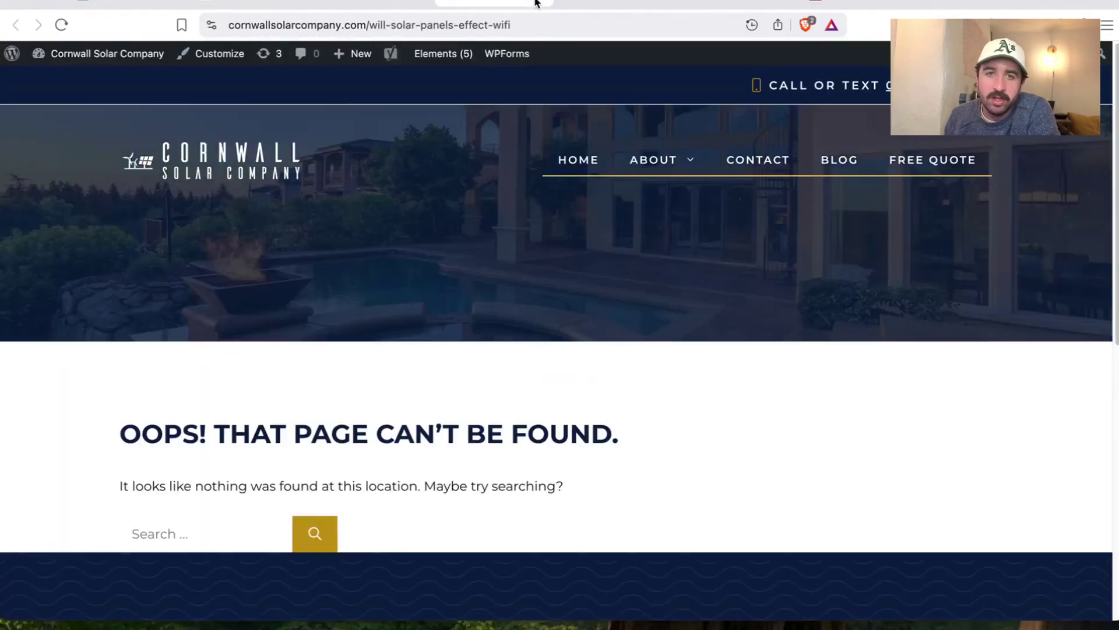
left_click(537, 3)
left_click(282, 226)
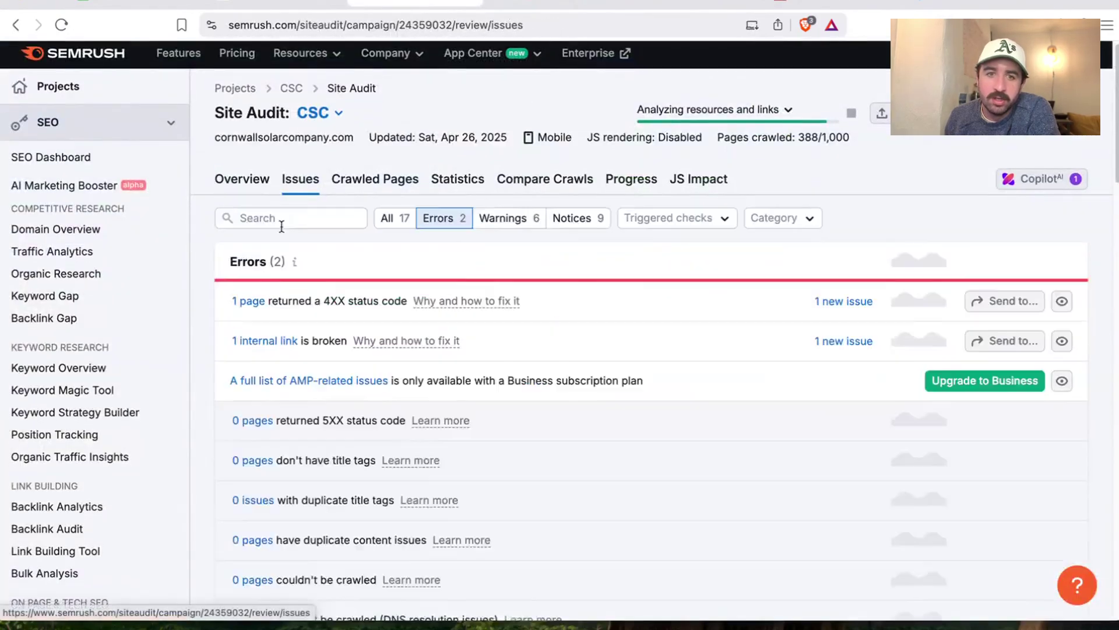
Filter the site audit issues to warnings and examine the pages with a low text-HTML ratio
scroll(527, 177, "down", 3)
scroll(524, 169, "up", 3)
left_click(525, 175)
scroll(370, 215, "down", 2)
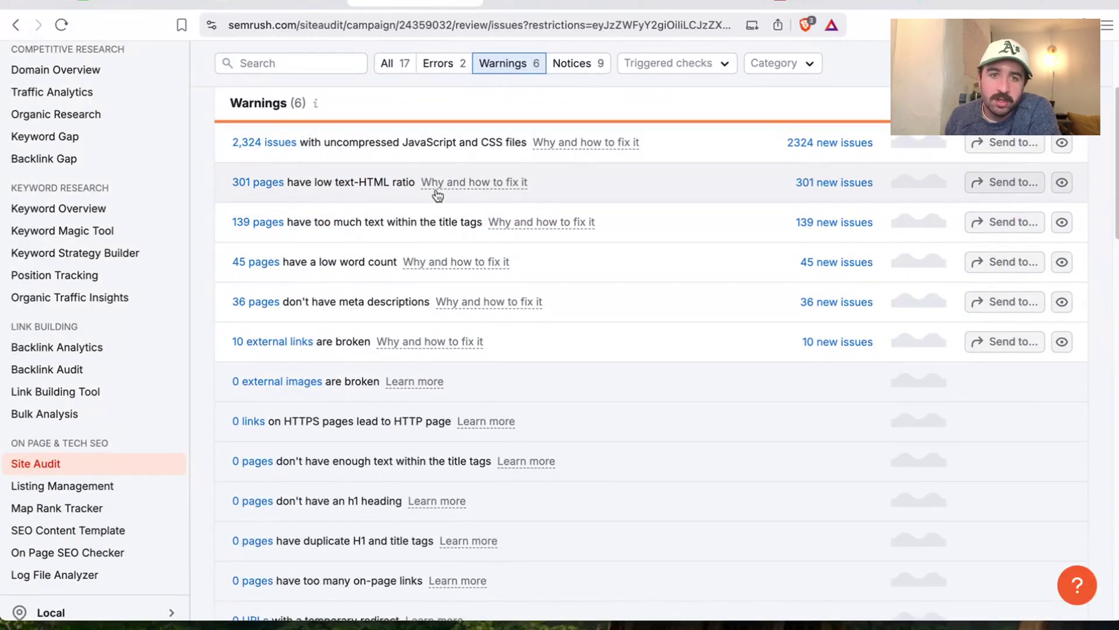
left_click(673, 199)
scroll(512, 296, "down", 9)
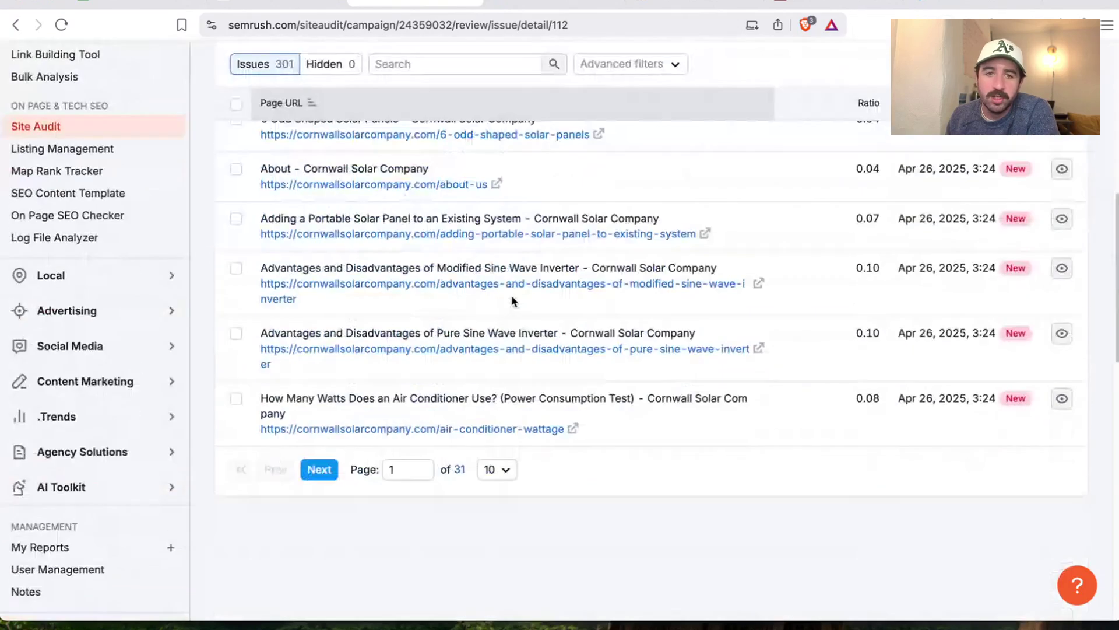
scroll(513, 326, "up", 10)
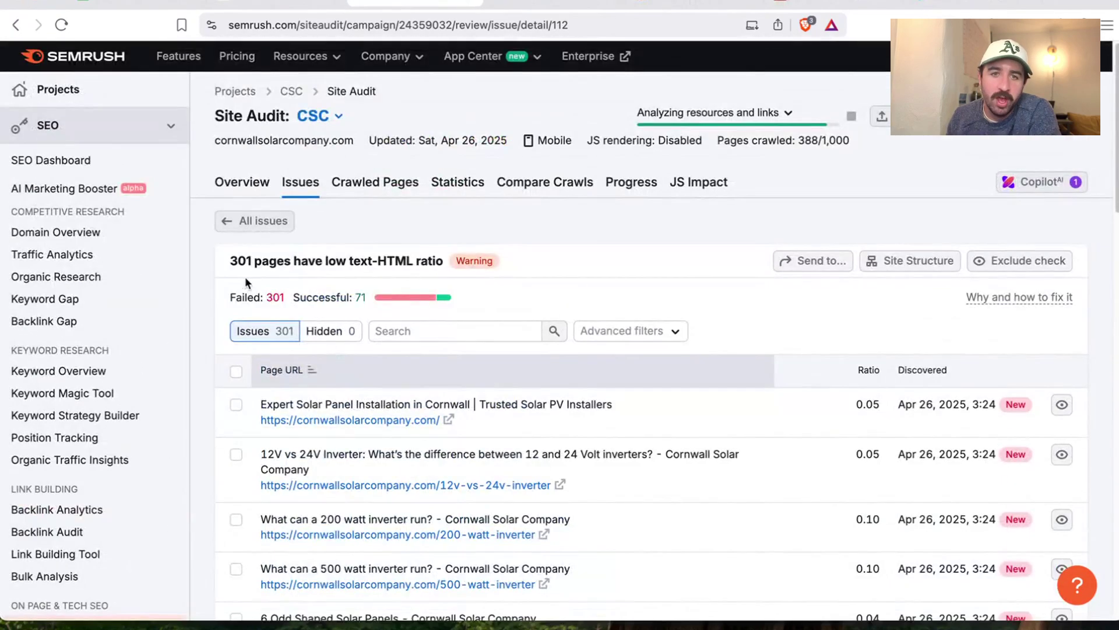
left_click(254, 224)
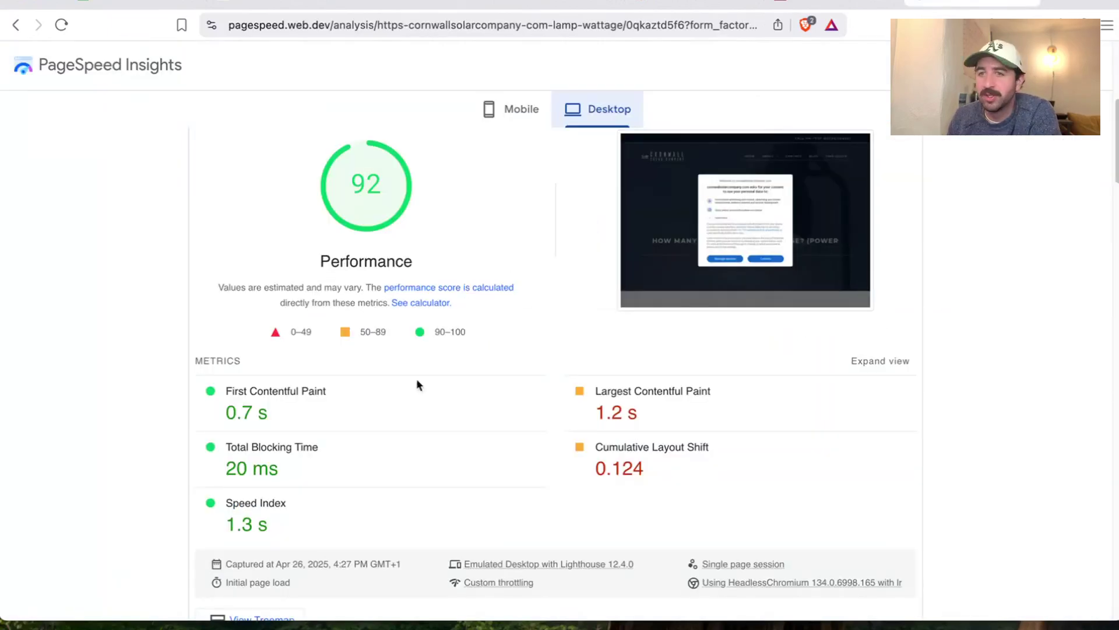
Check the desktop diagnostics in PageSpeed Insights again, and return to the Semrush warnings list
scroll(449, 376, "down", 10)
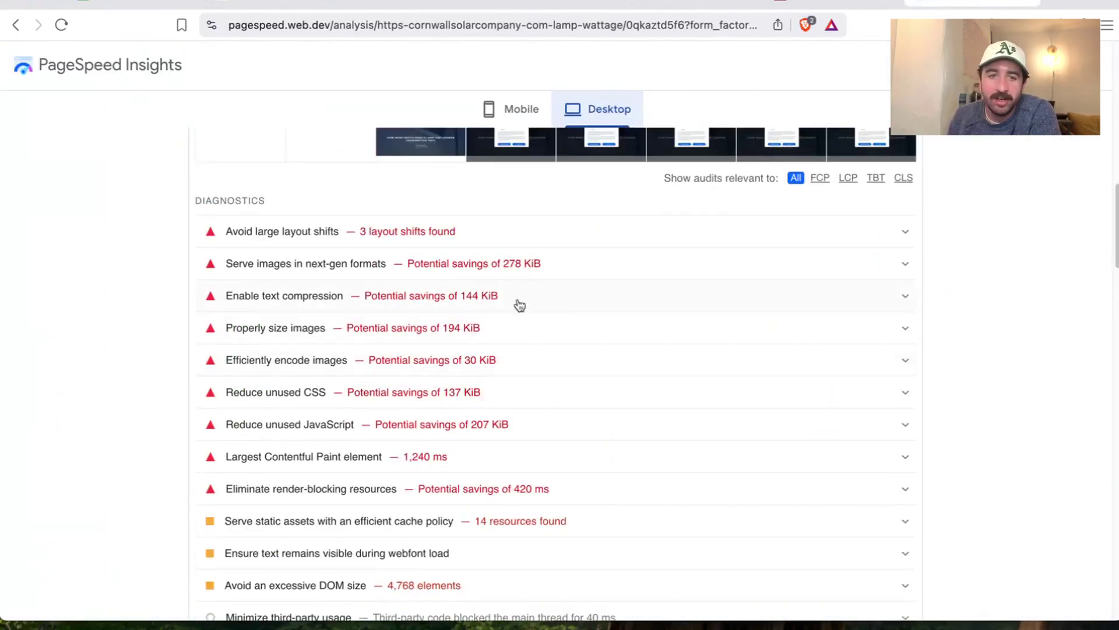
left_click(327, 3)
left_click(421, 4)
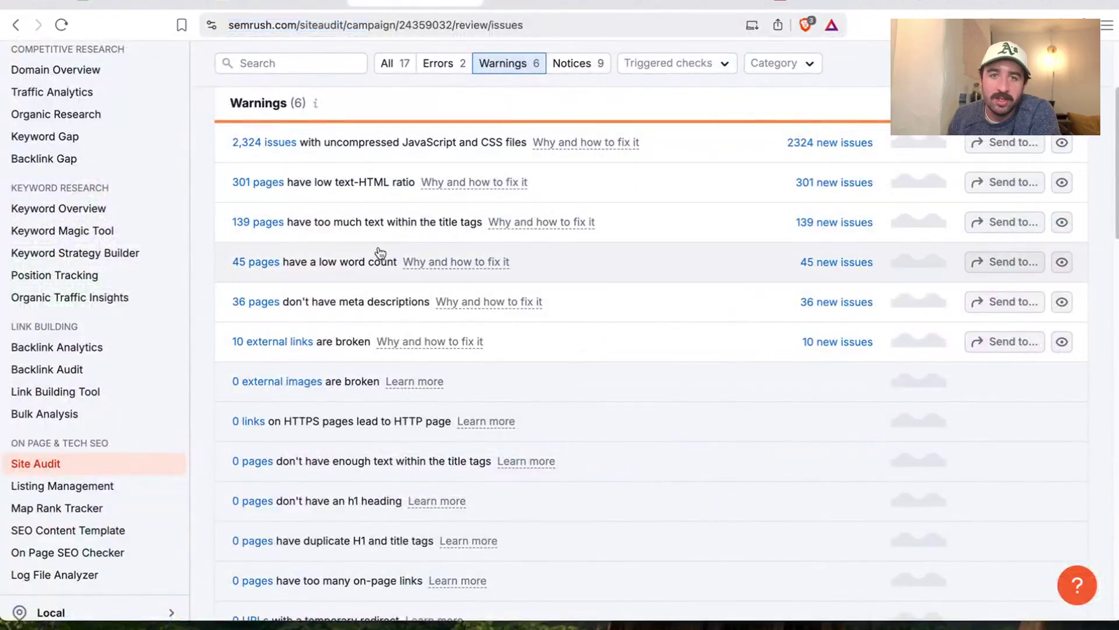
Examine the pages flagged for a low word count and return to the warnings list
left_click(535, 263)
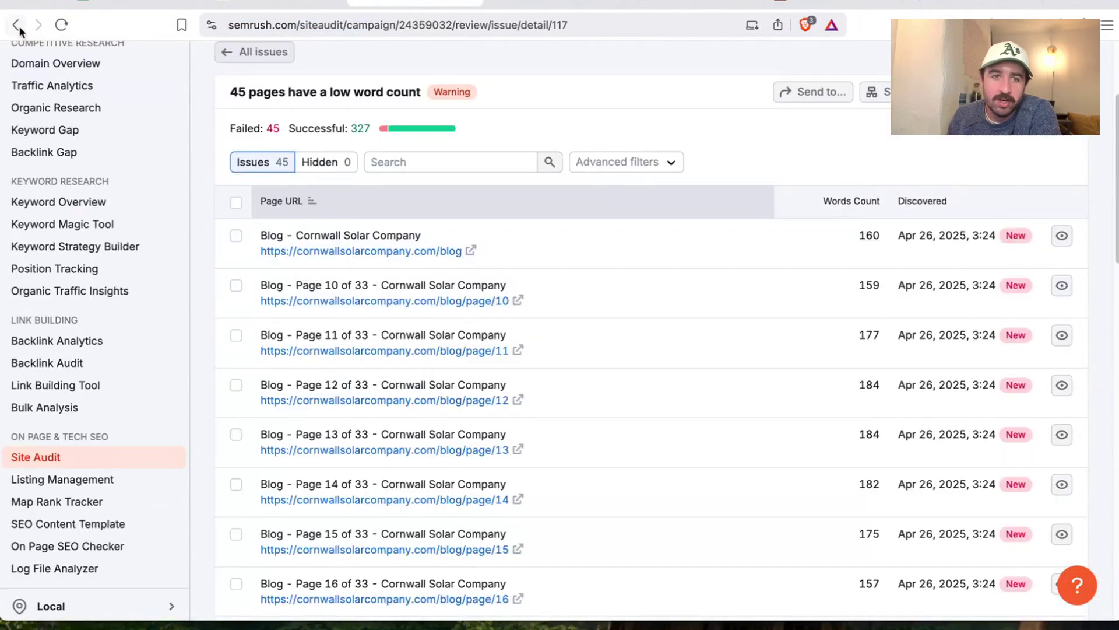
left_click(18, 26)
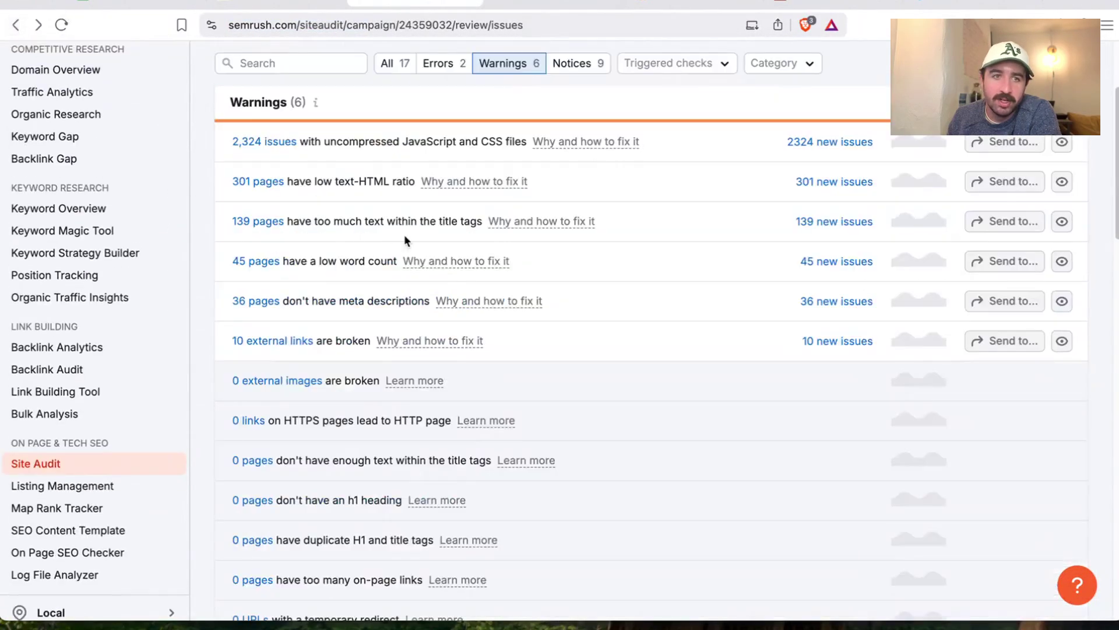
left_click(516, 92)
Look through the pages flagged for missing meta descriptions and return to the warnings list
left_click(564, 308)
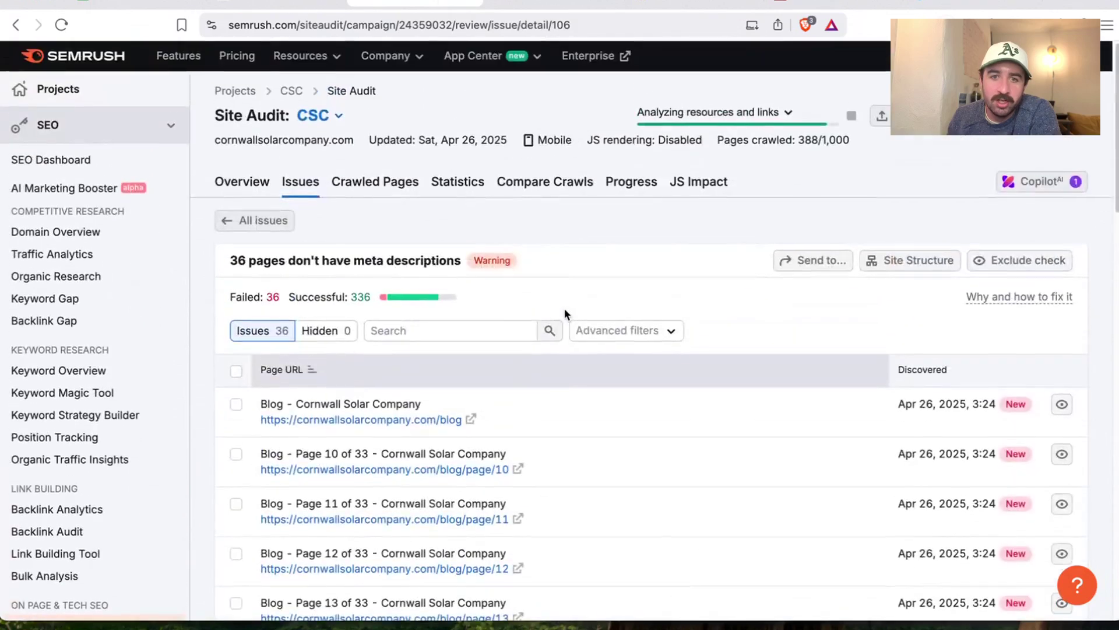
scroll(565, 308, "down", 12)
scroll(531, 276, "up", 9)
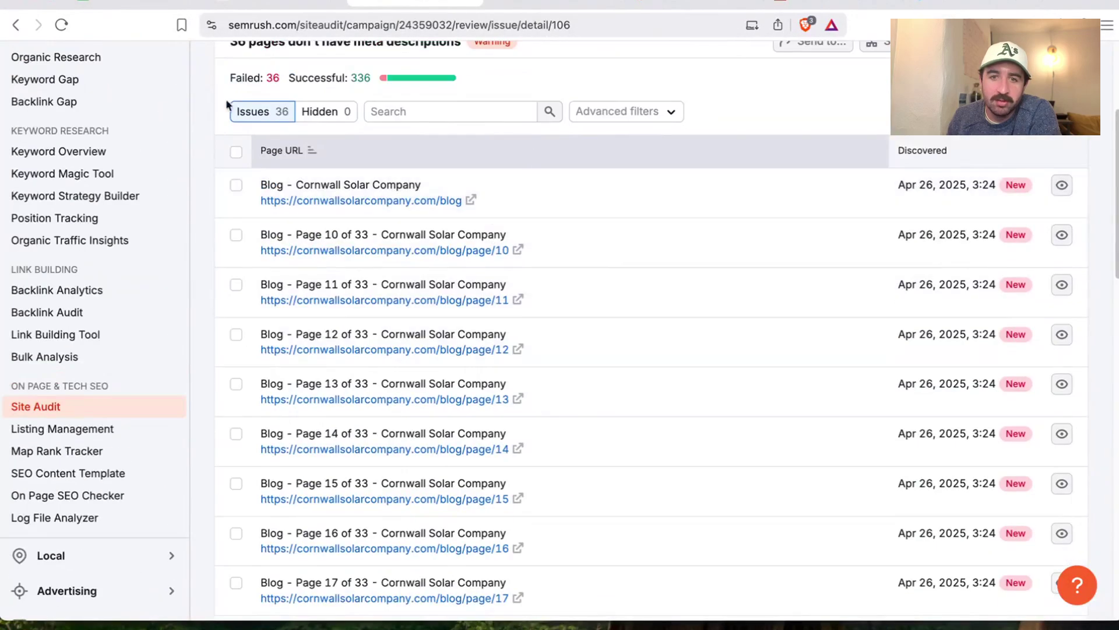
left_click(16, 25)
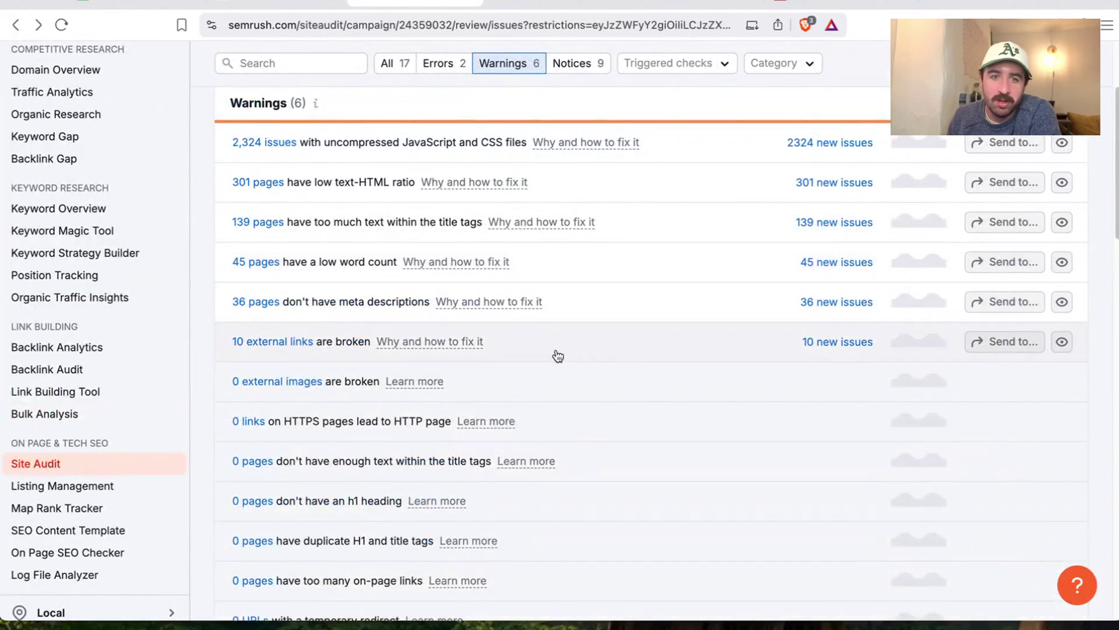
Look through the broken external links, and append "10 external links broken on semrush." to the Triage note in row 182 of the checklist
left_click(552, 352)
scroll(551, 344, "down", 10)
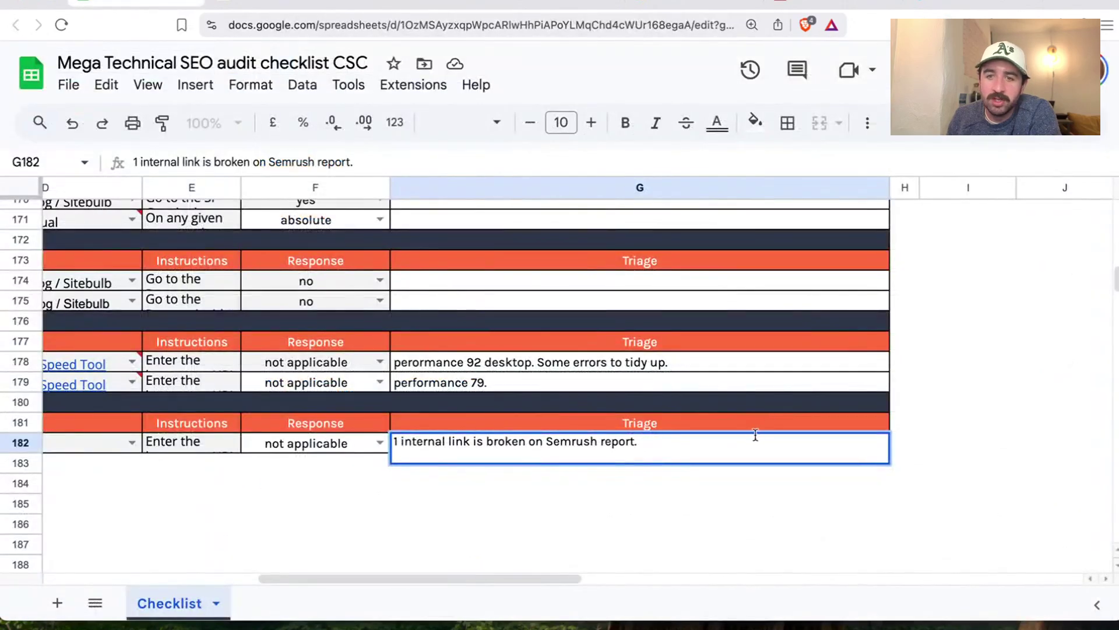
type("10 external links b")
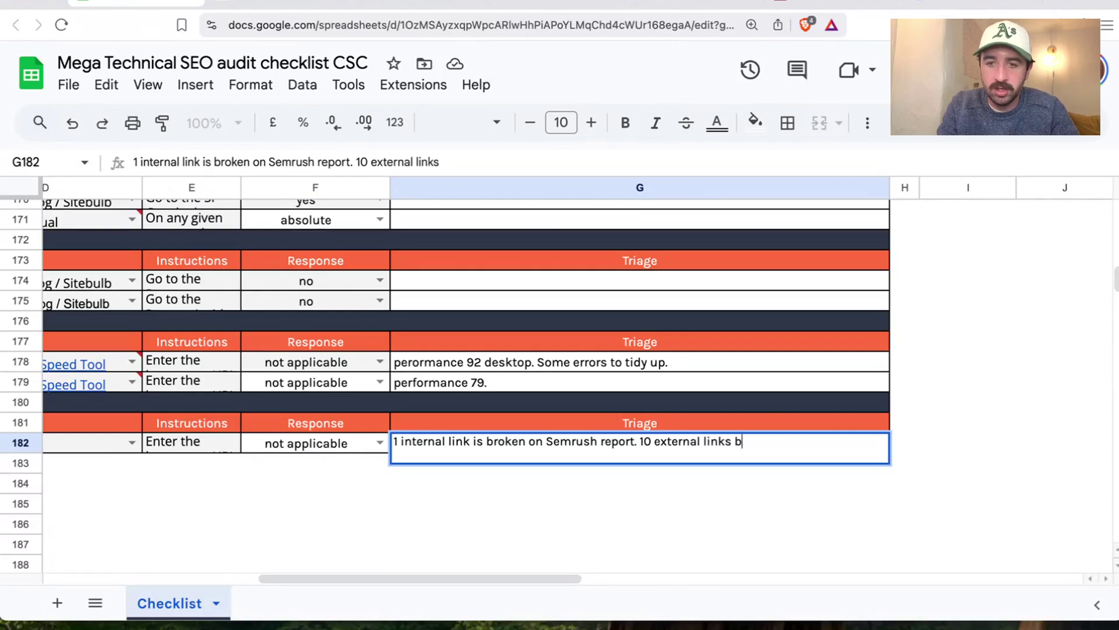
type("roken on semrush.")
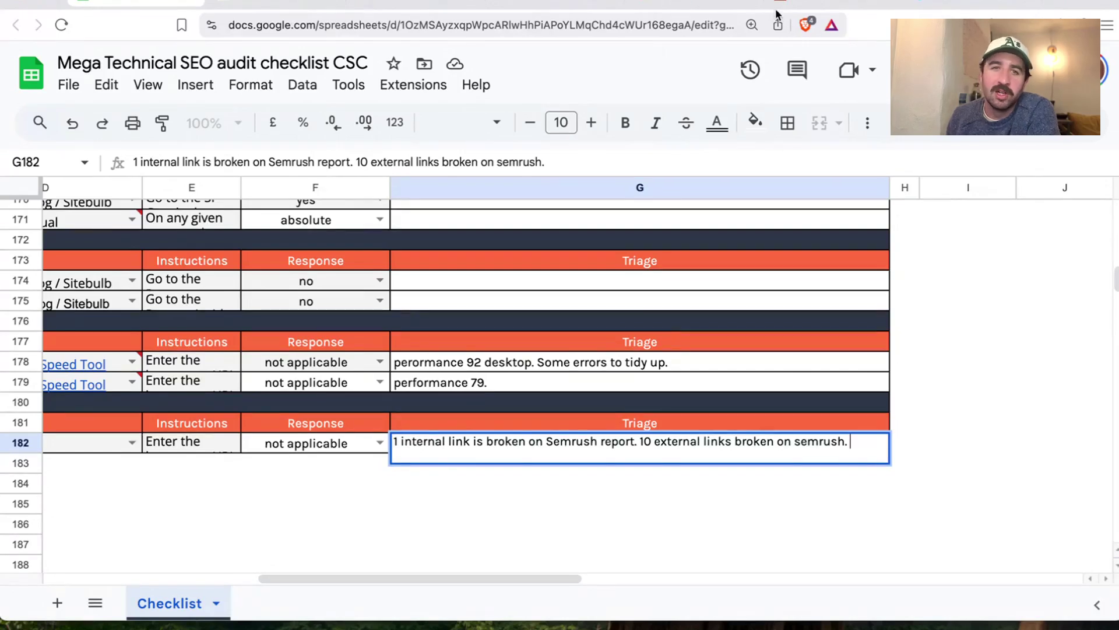
Return to the Semrush site audit issues list and filter it to notices
left_click(736, 4)
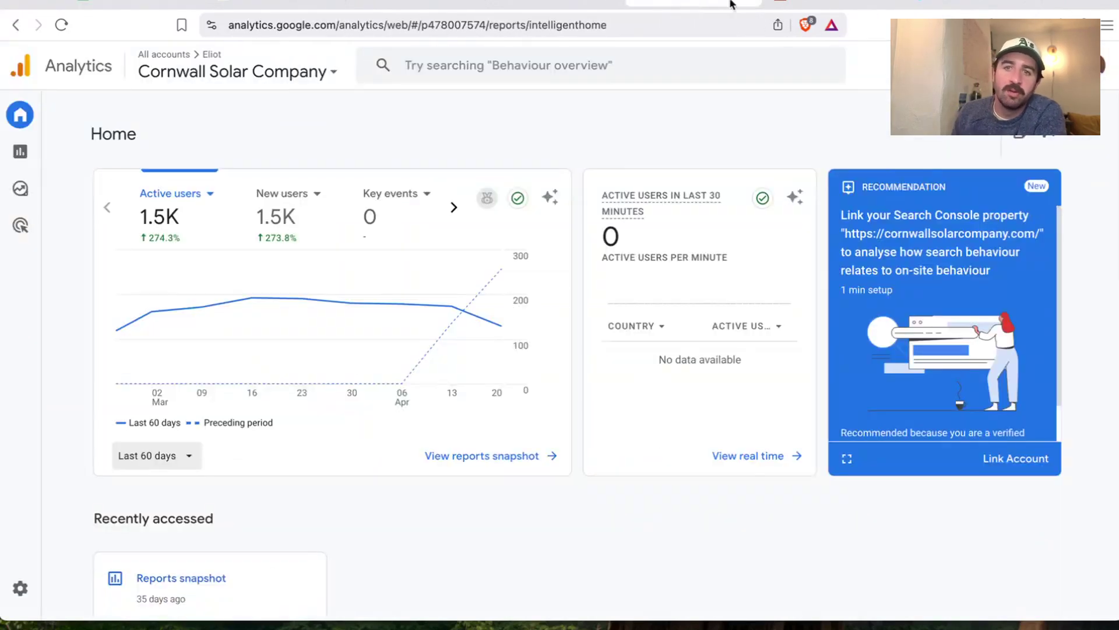
left_click(822, 4)
left_click(298, 2)
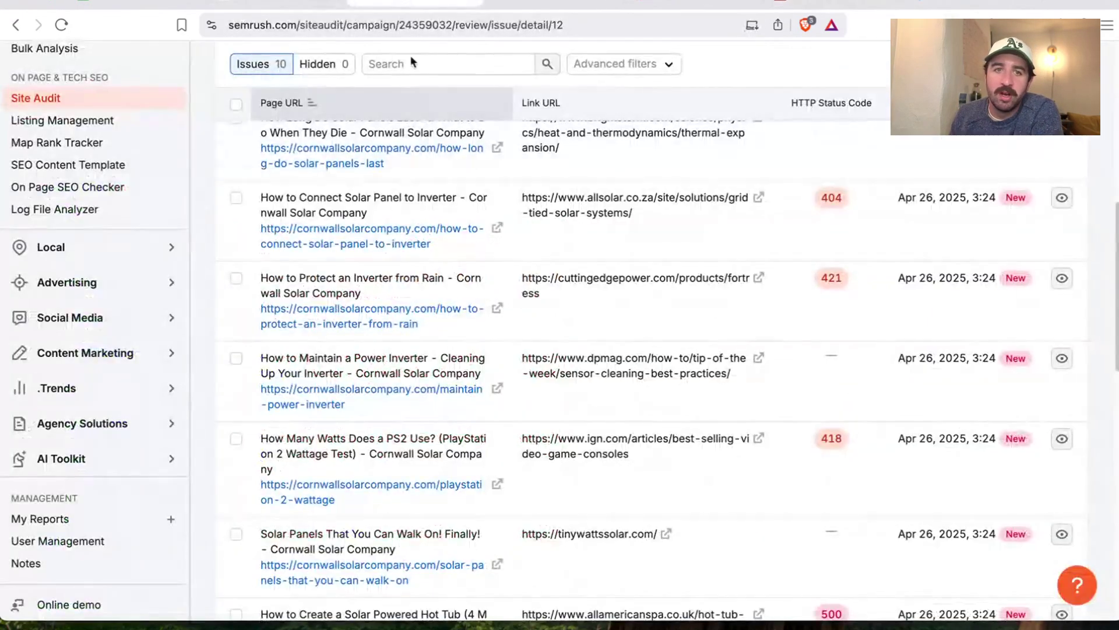
key("alt+Left")
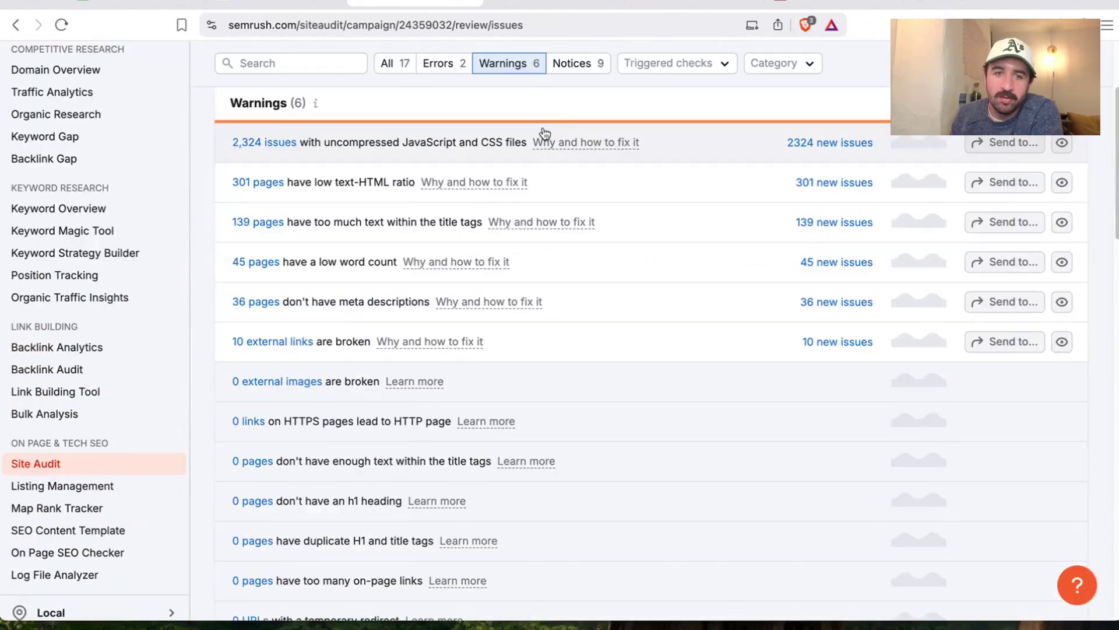
left_click(571, 63)
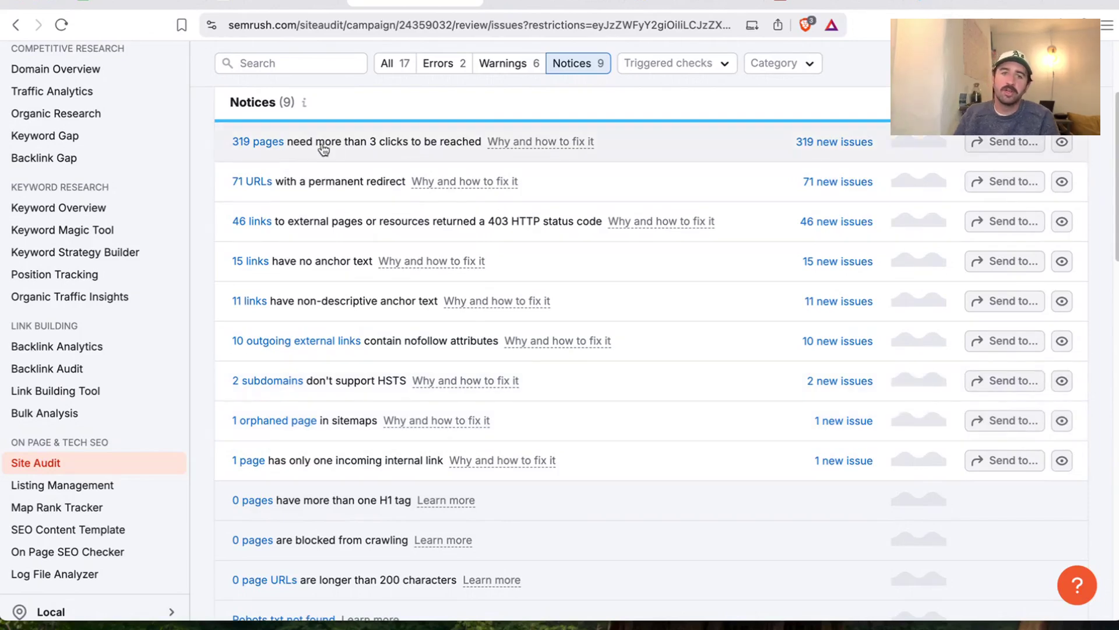
Look through the URLs with a permanent redirect and return to the notices list
left_click(241, 178)
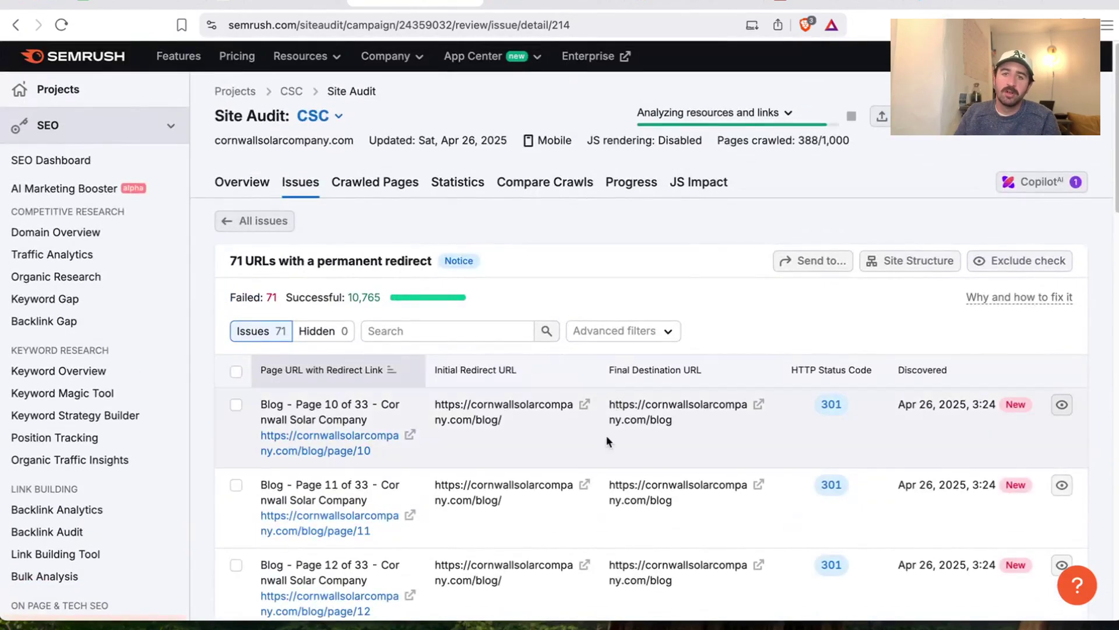
scroll(545, 442, "down", 5)
scroll(548, 436, "down", 3)
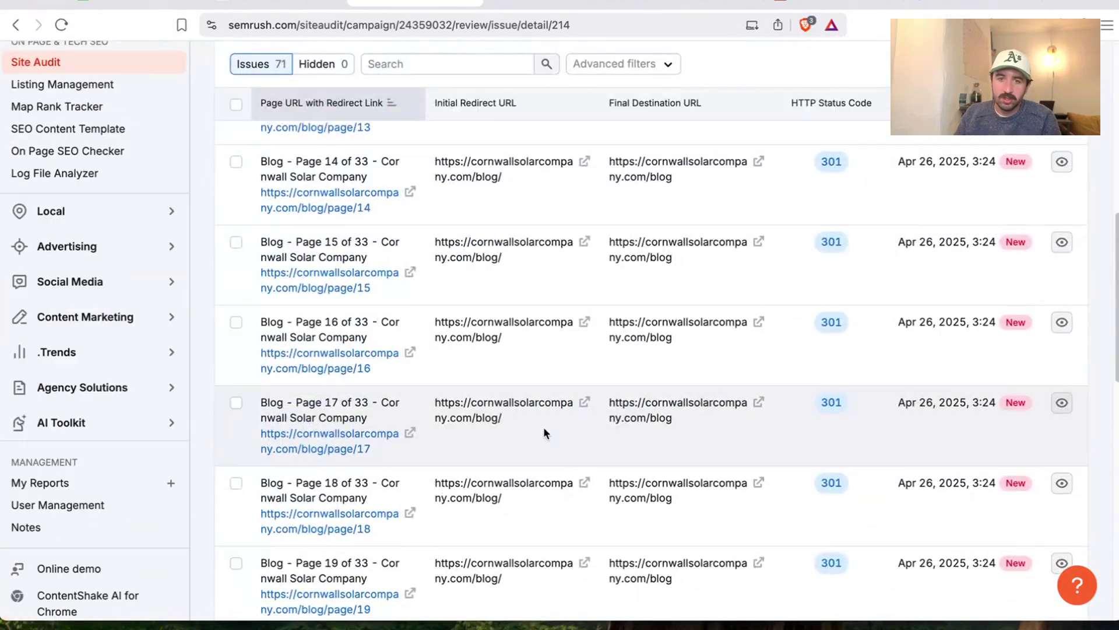
left_click(16, 24)
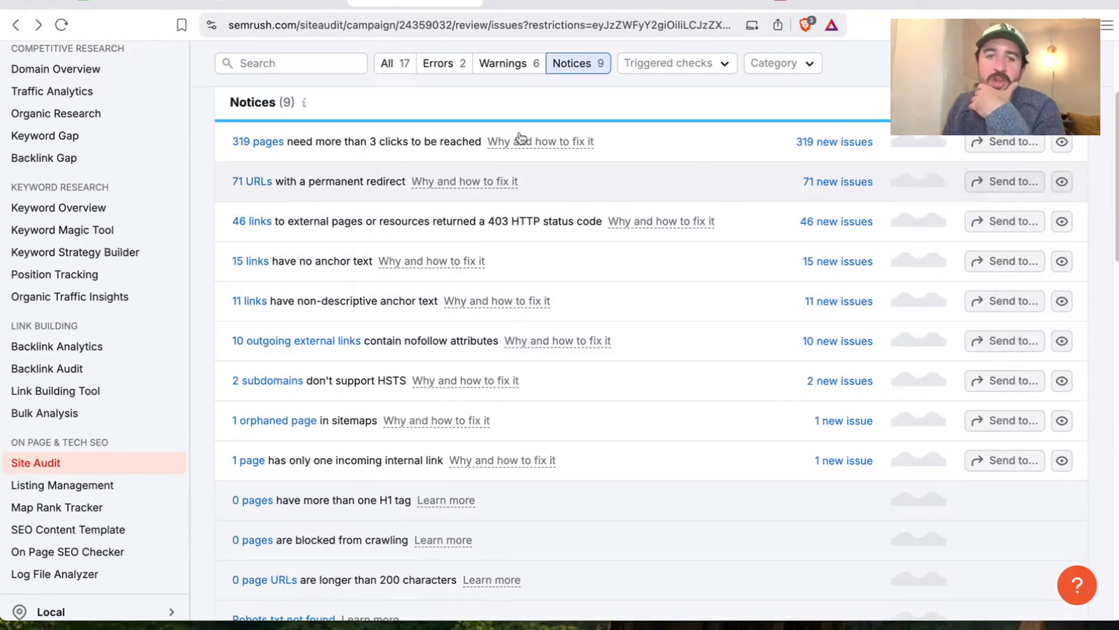
Switch to Screaming Frog and examine the images missing alt text and the low content pages, with the crawl issues sorted by priority
key("super+Tab")
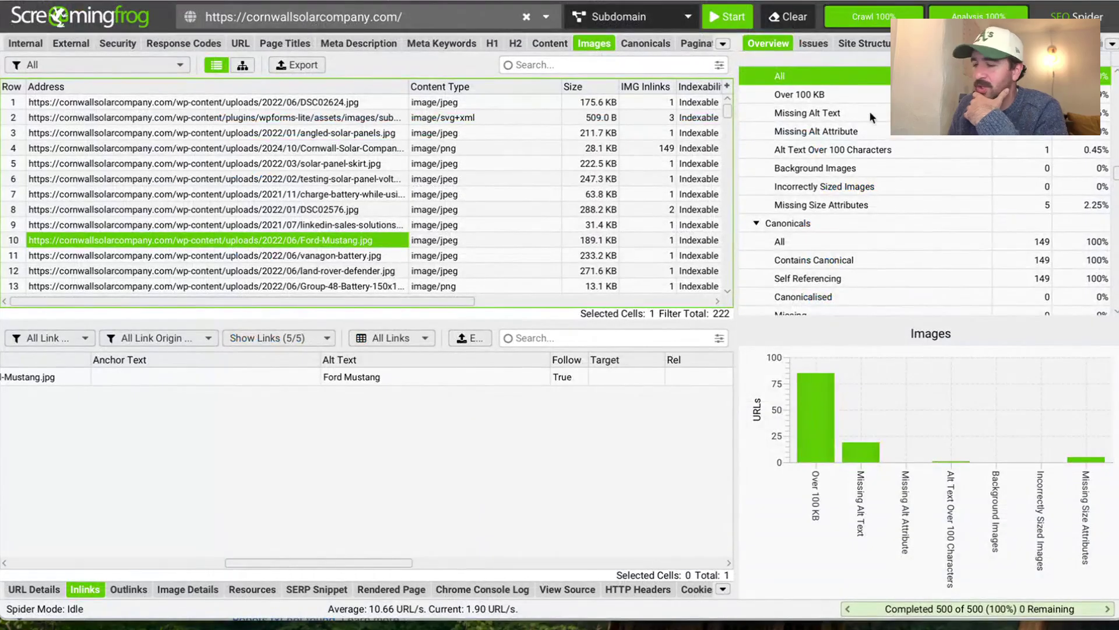
left_click(811, 44)
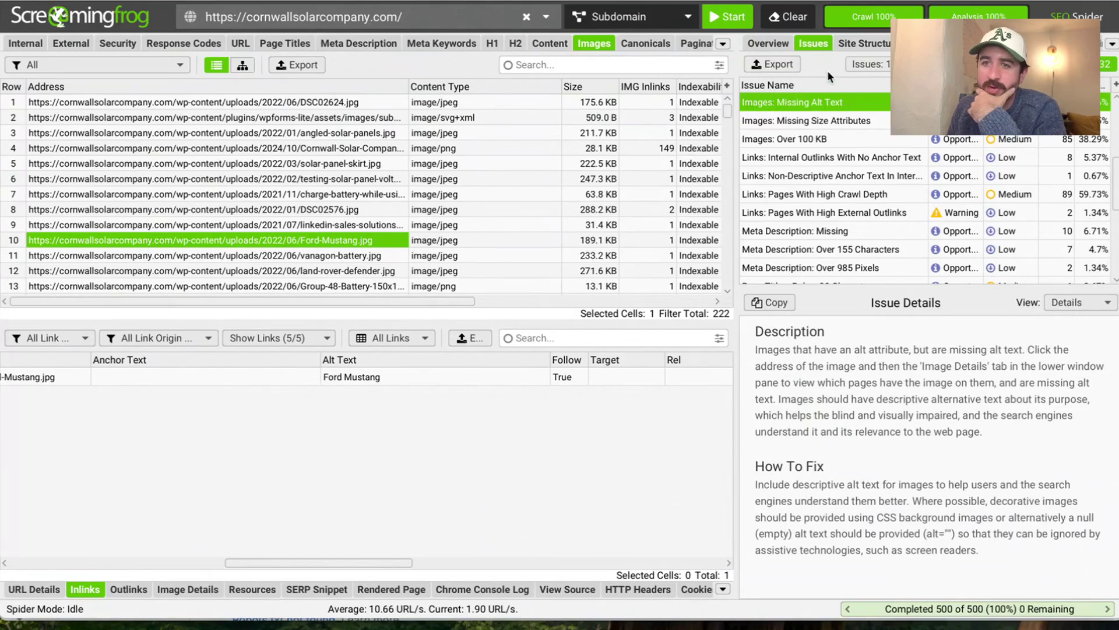
left_click(846, 139)
left_click(860, 107)
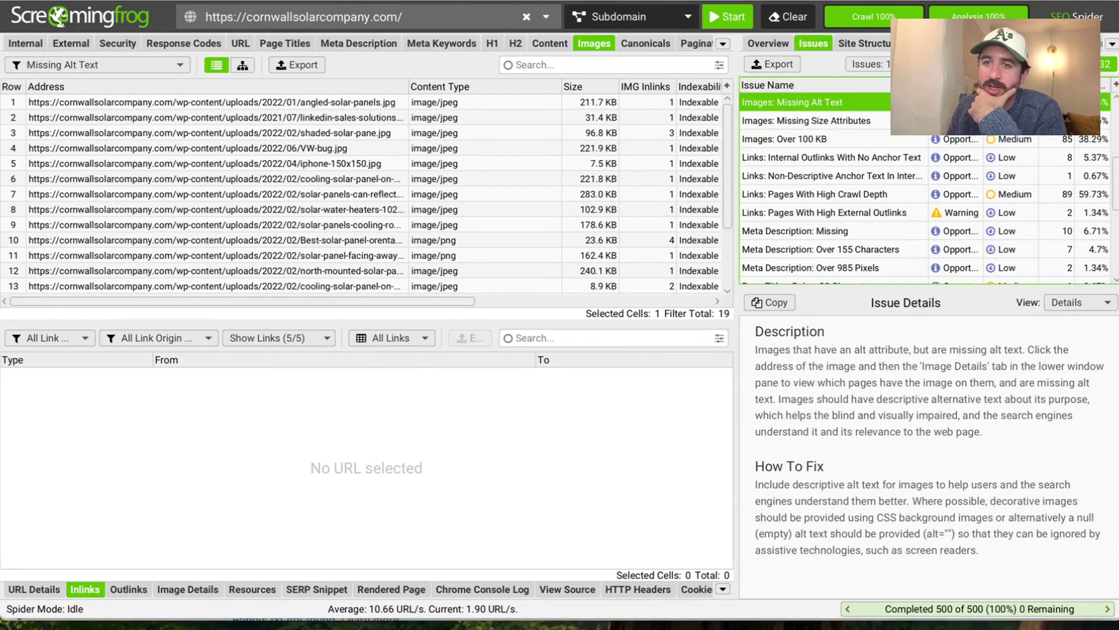
left_click(1009, 85)
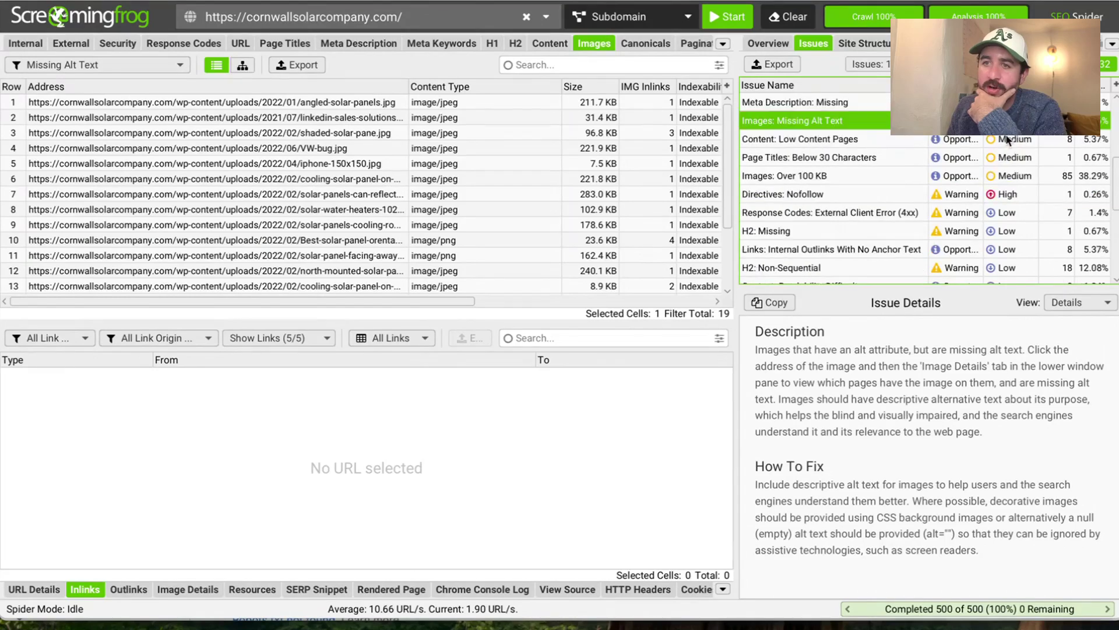
left_click(1007, 140)
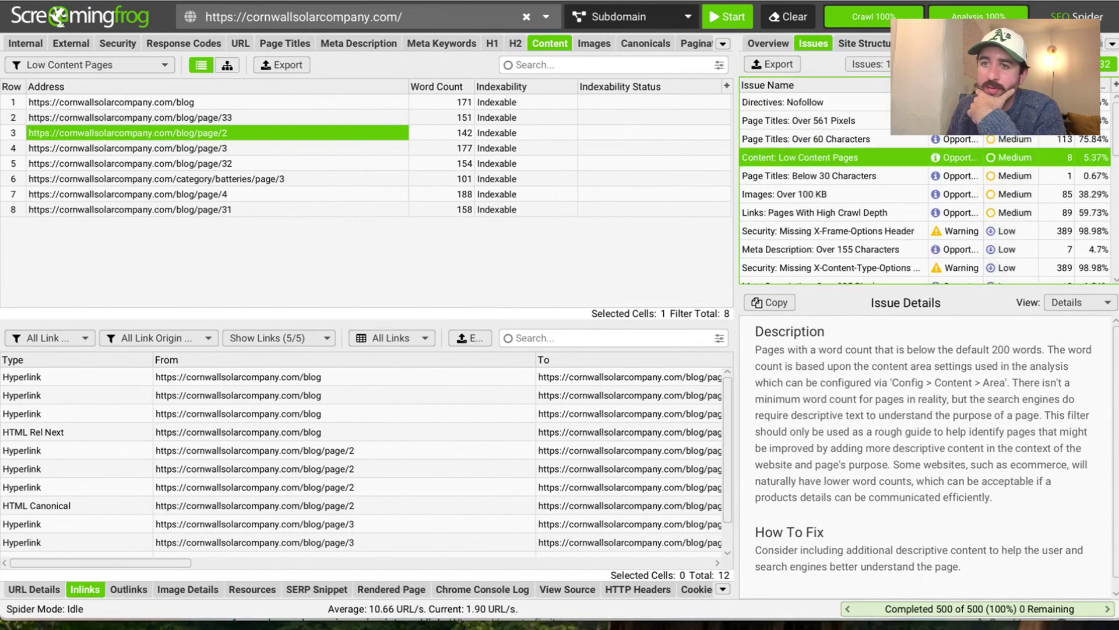
Examine the page with a nofollow directive and the issues about overly long page titles
left_click(840, 103)
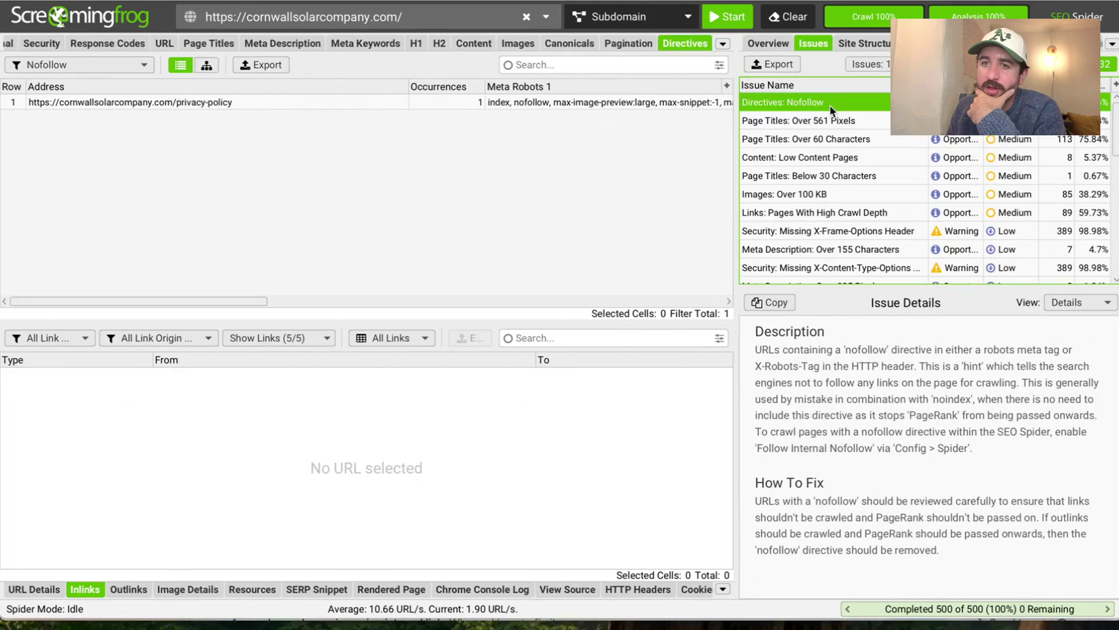
left_click(174, 104)
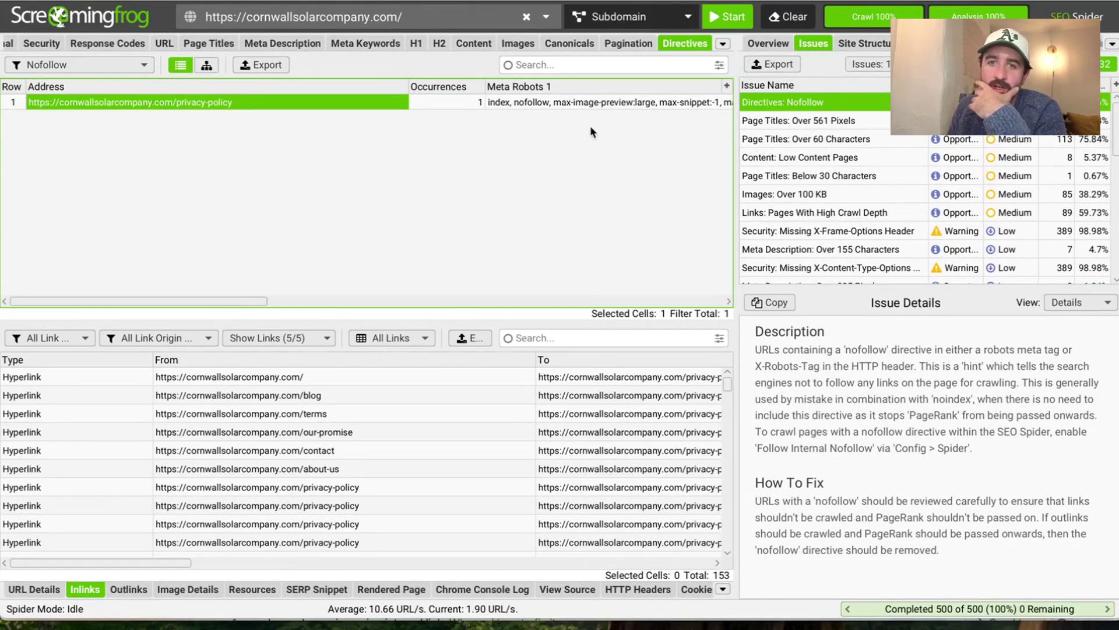
left_click(852, 121)
left_click(848, 139)
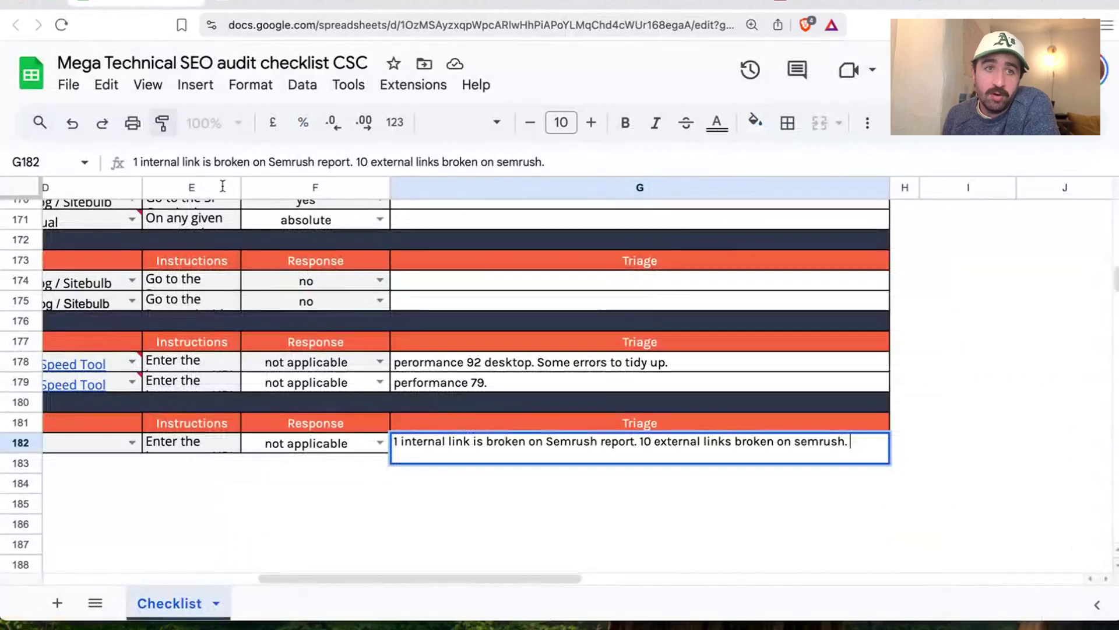
Switch back to the checklist in Google Sheets and review the earlier Triage notes, including those in rows 30 and 33
left_click(552, 490)
scroll(553, 490, "up", 20)
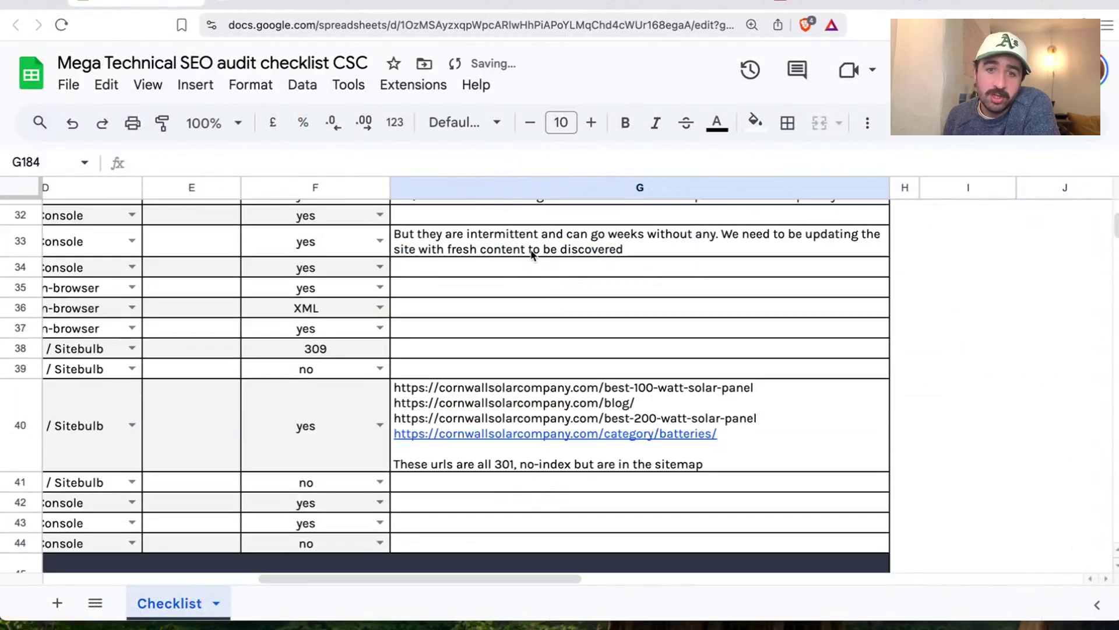
scroll(553, 279, "down", 15)
scroll(524, 361, "up", 6)
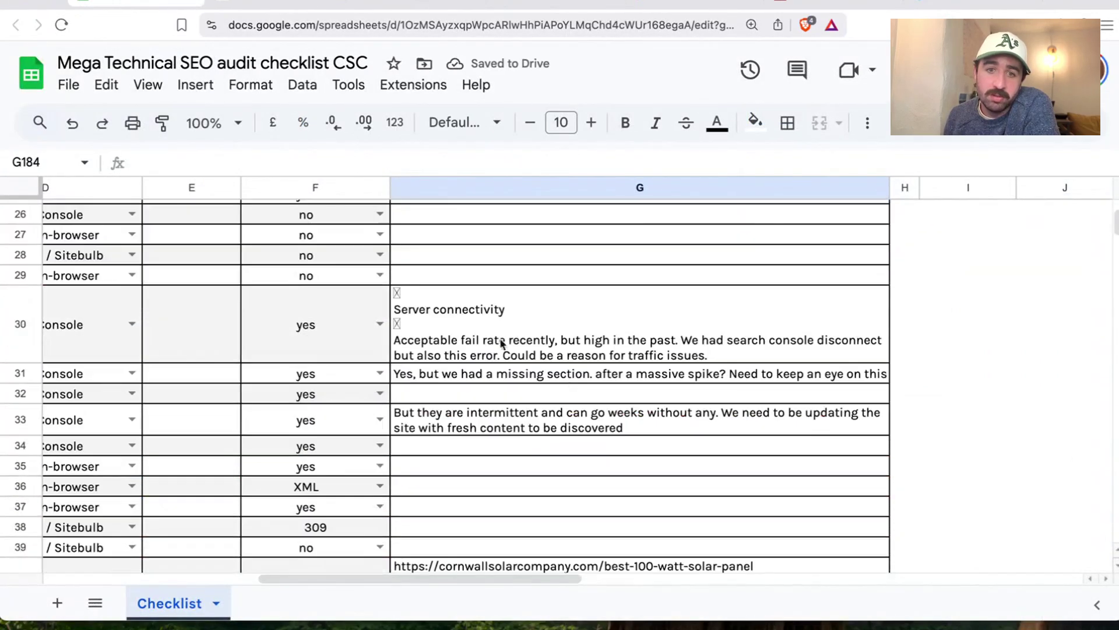
left_click(501, 312)
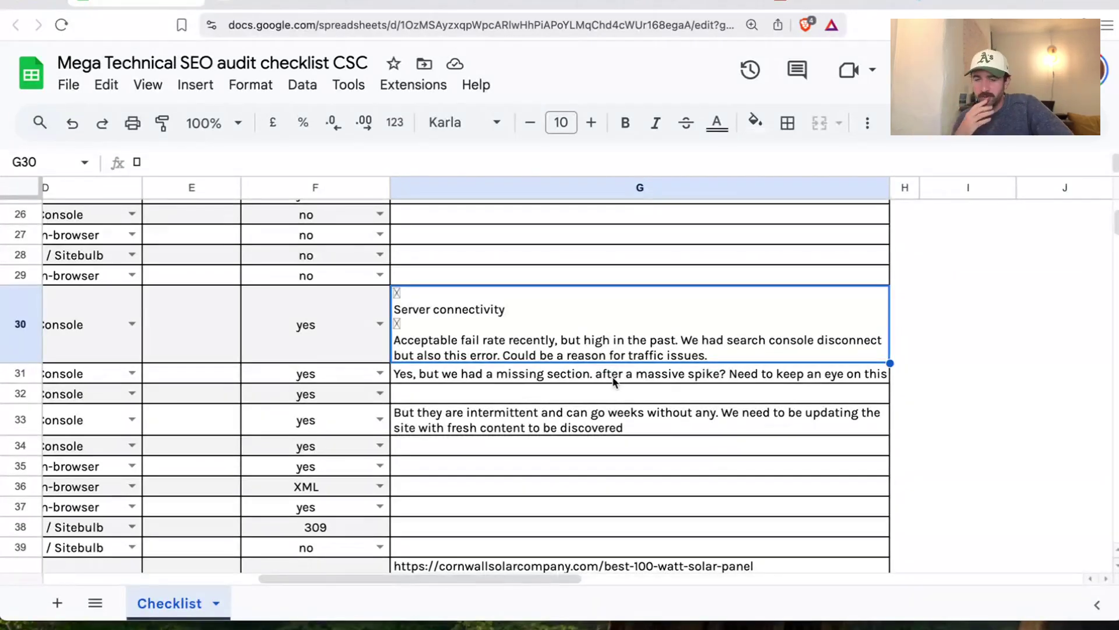
left_click(612, 431)
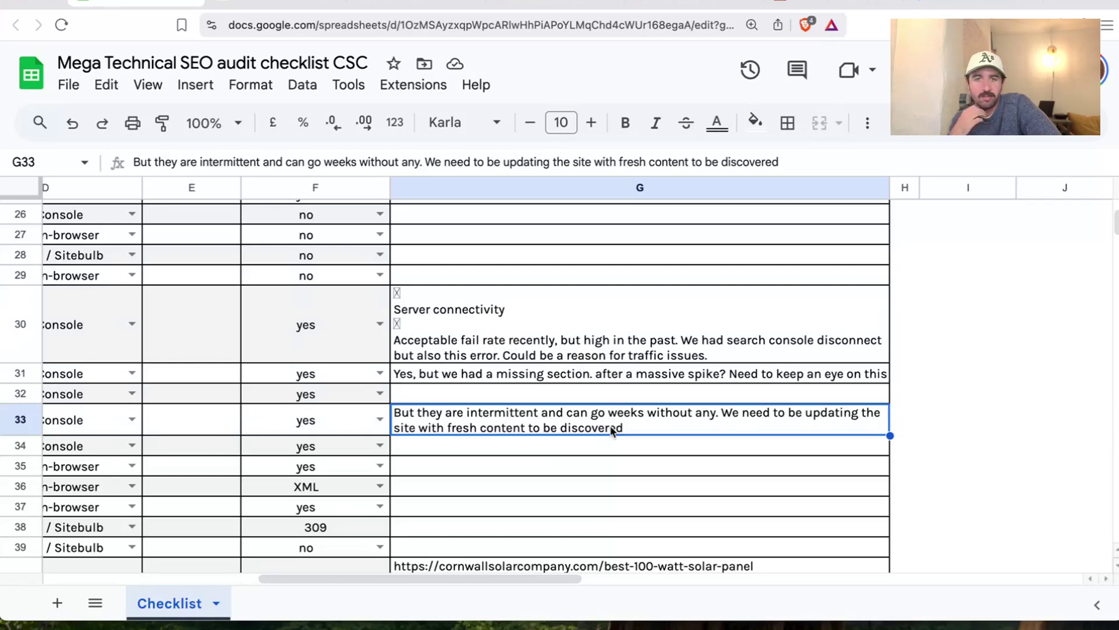
scroll(612, 431, "down", 10)
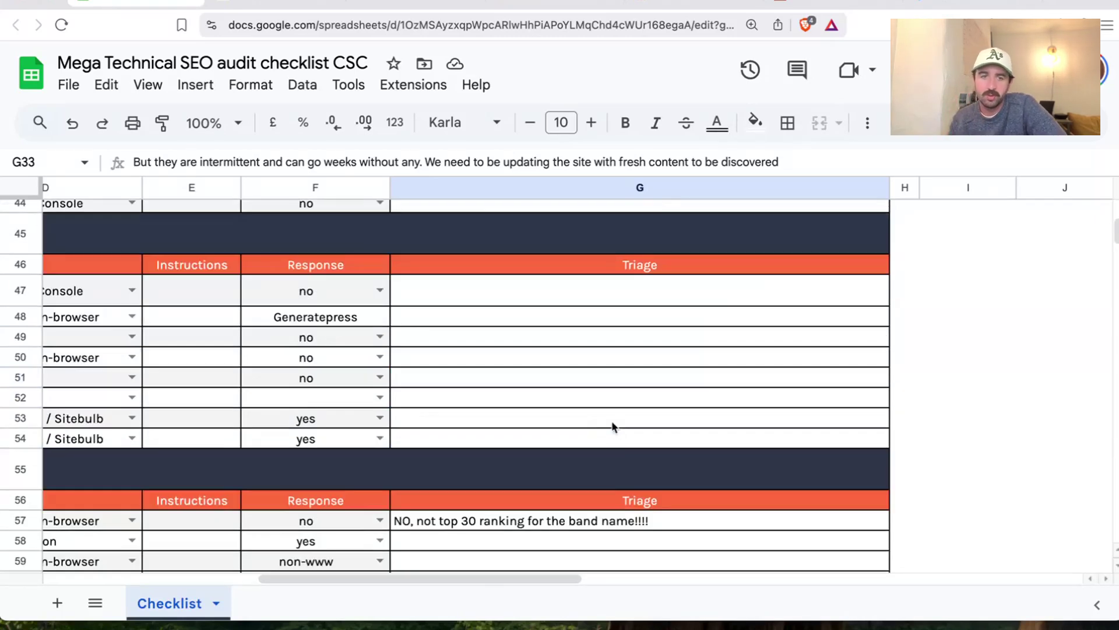